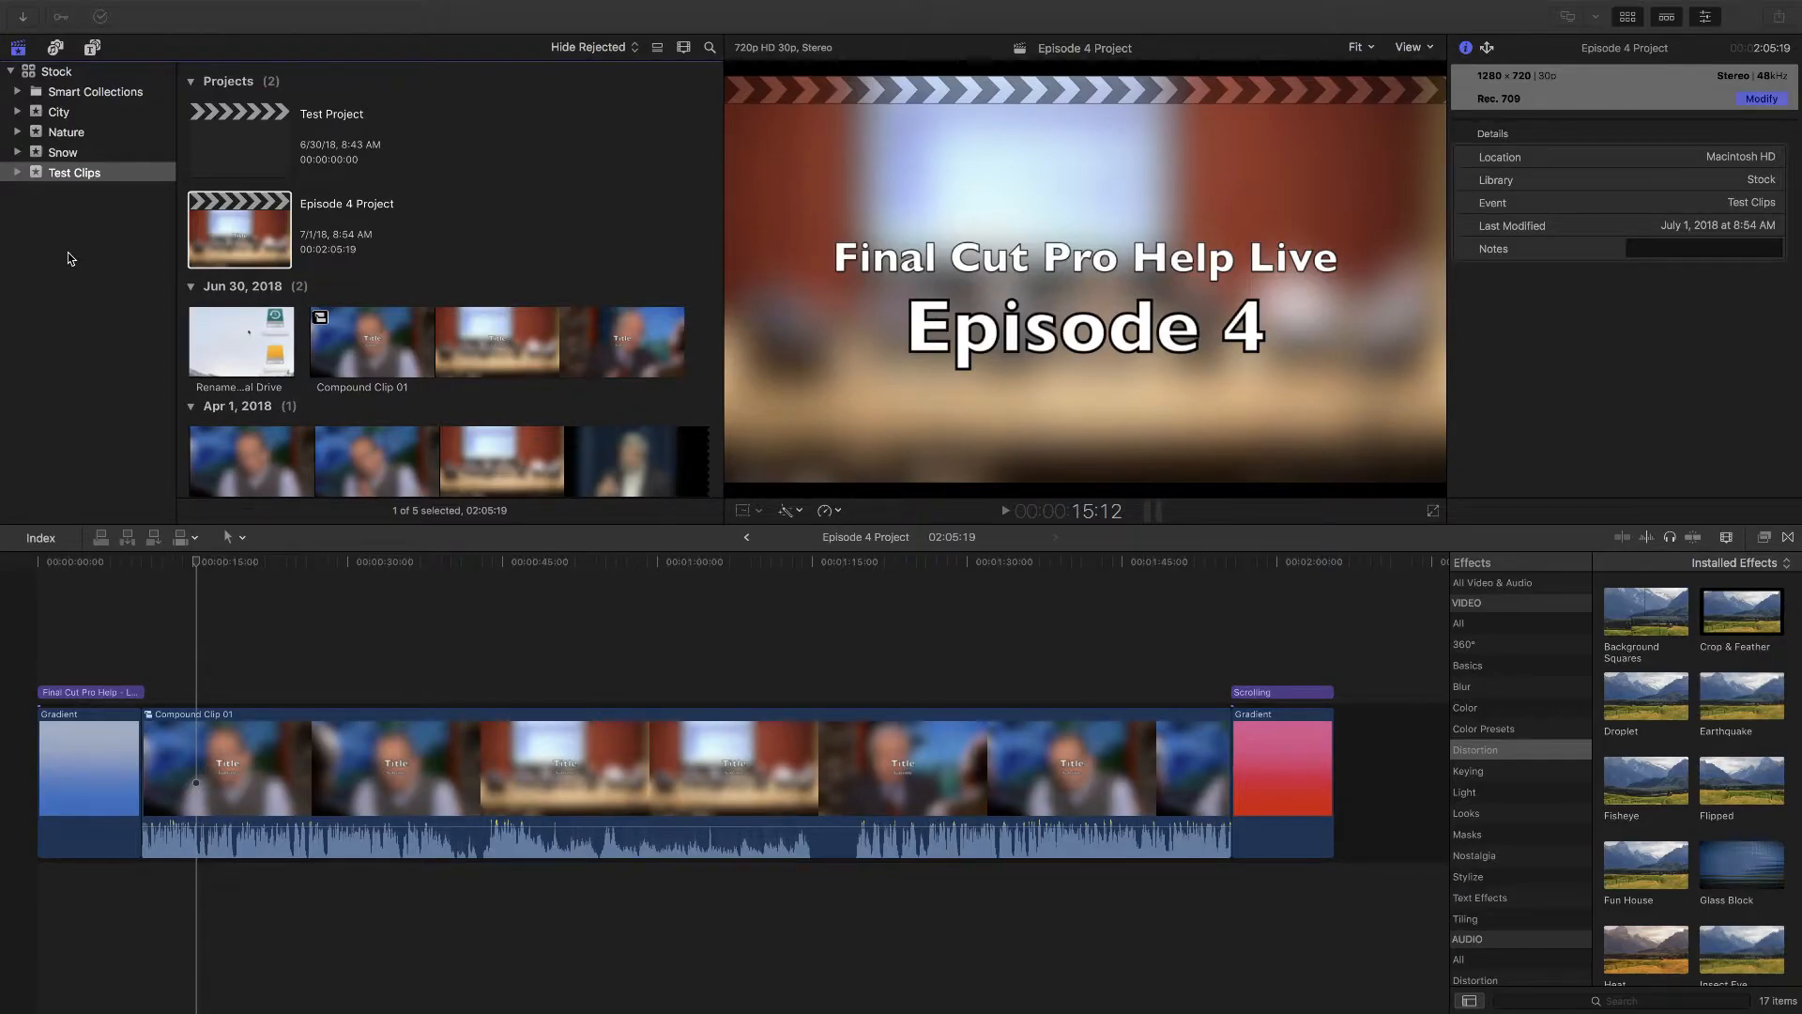
pyautogui.click(67, 252)
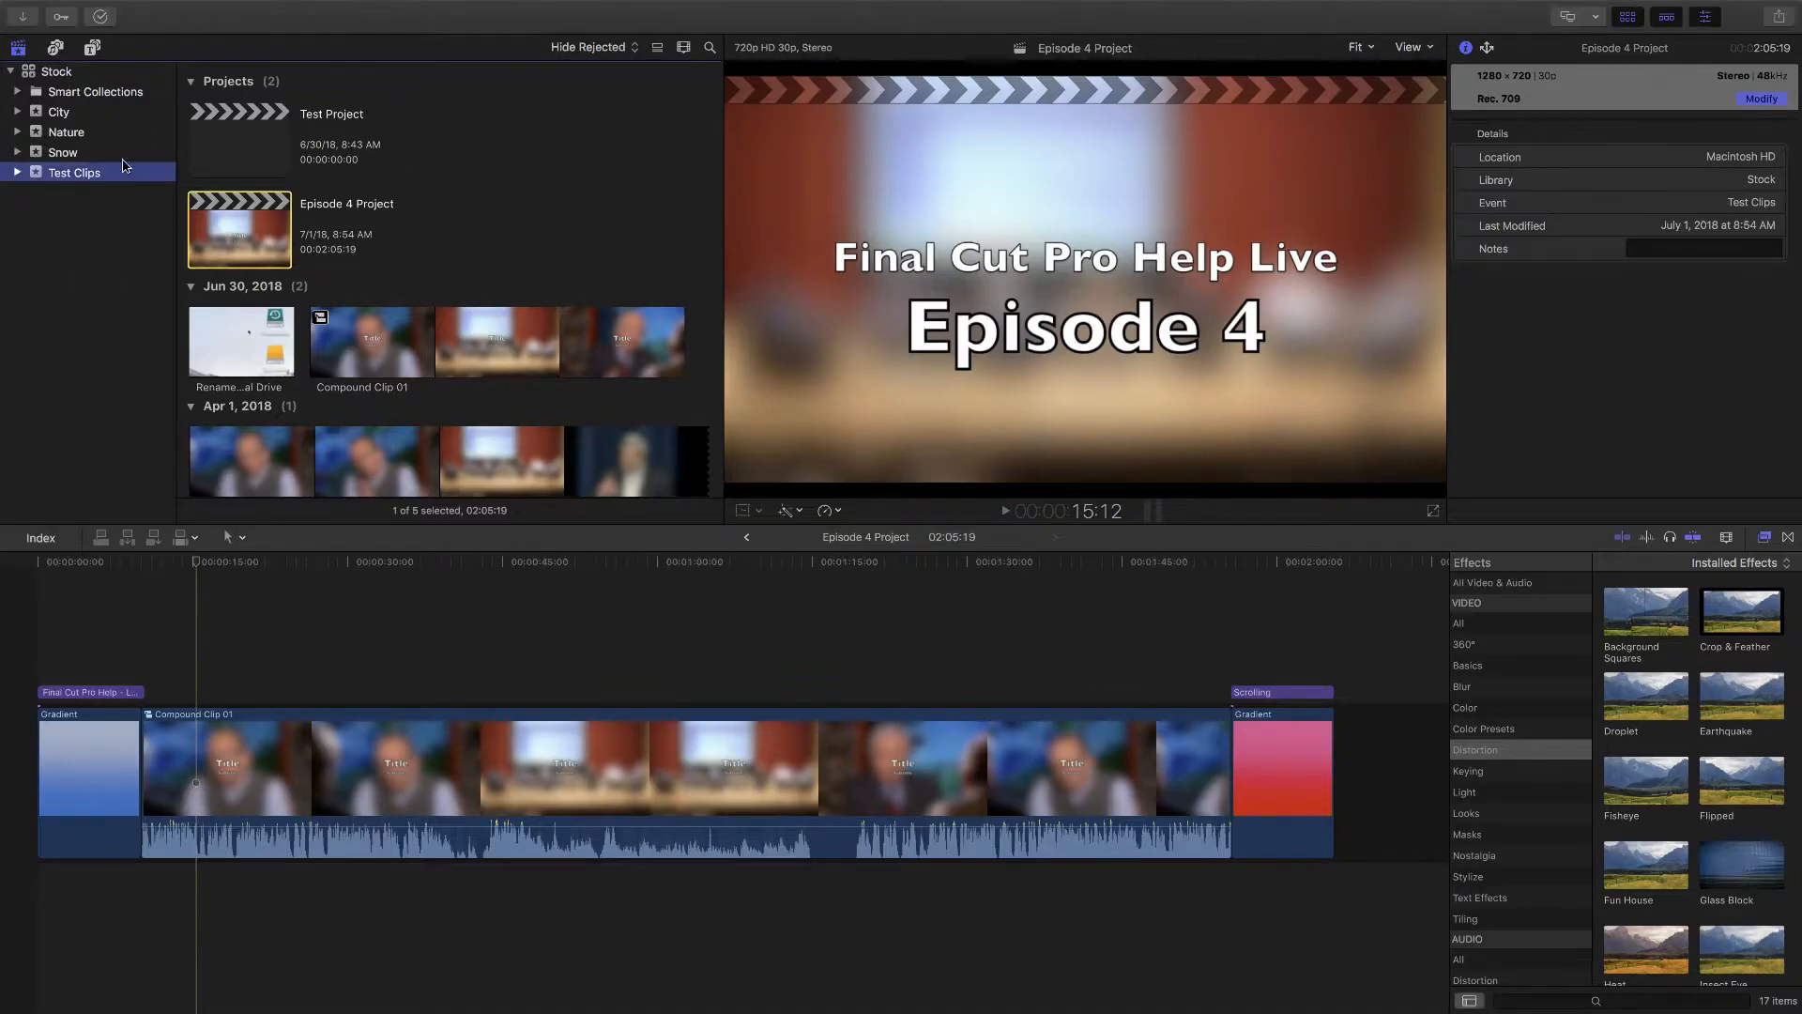
pyautogui.click(164, 4)
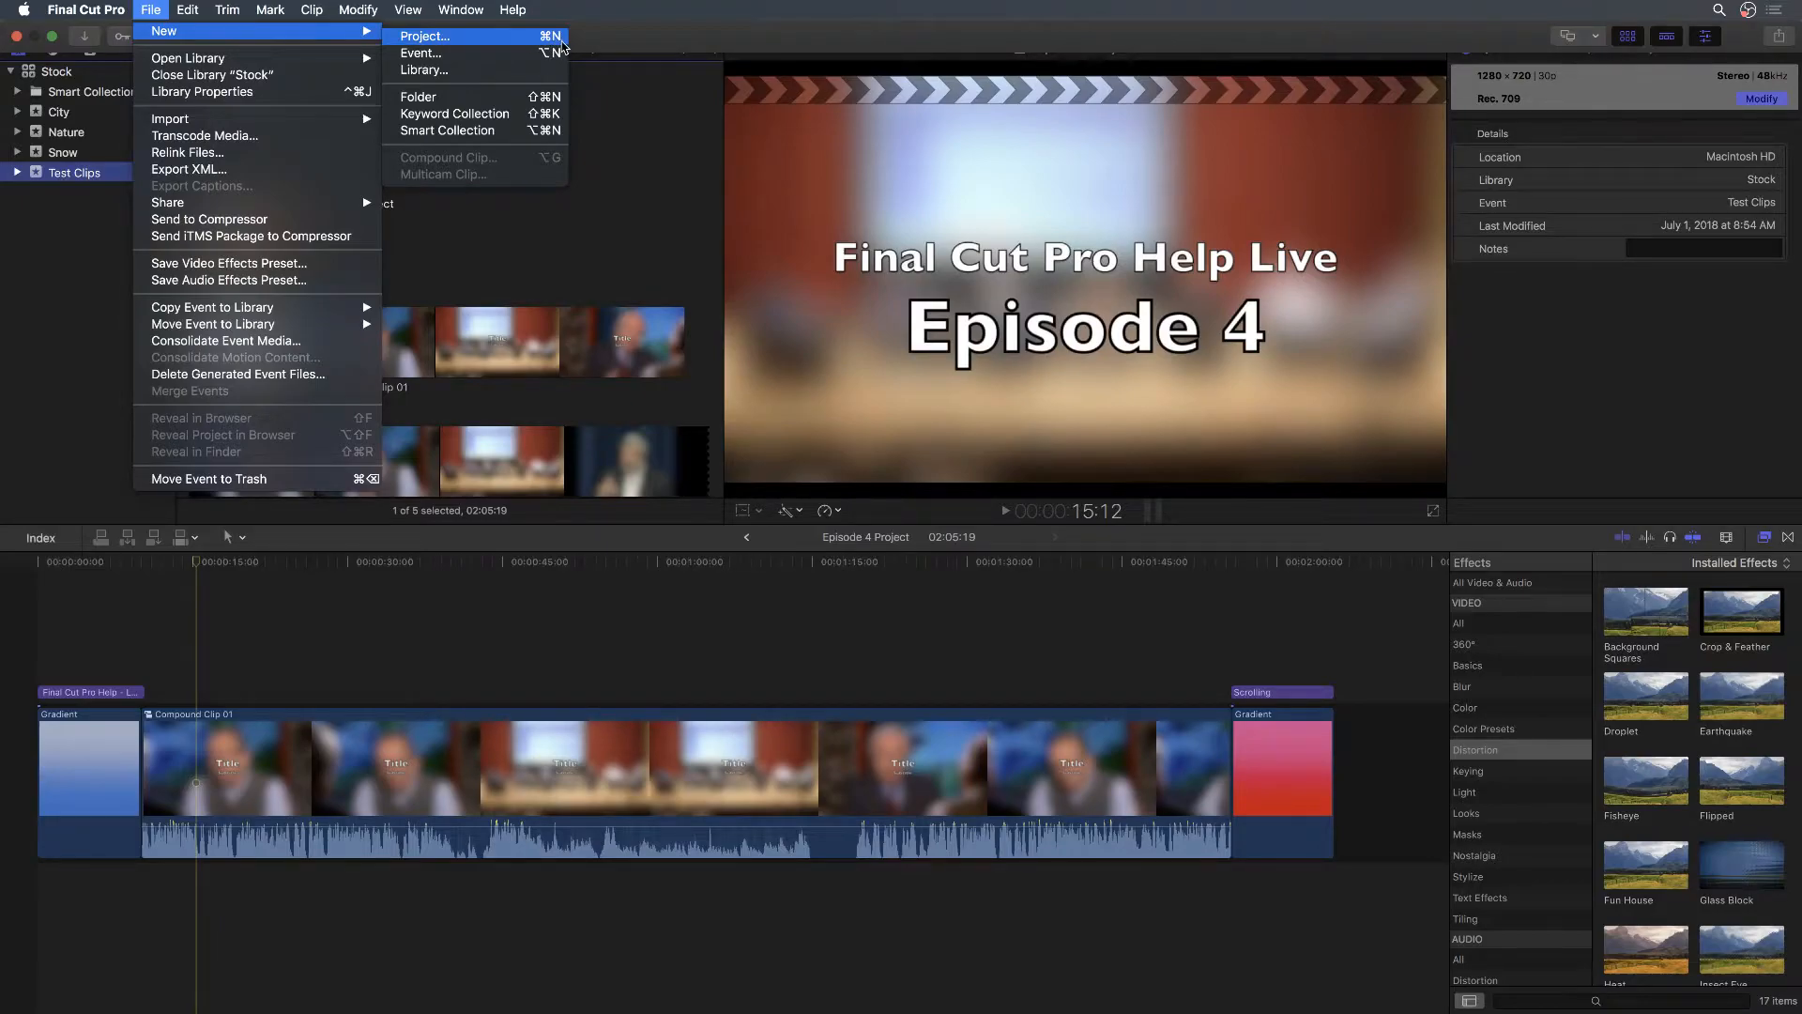
pyautogui.click(607, 183)
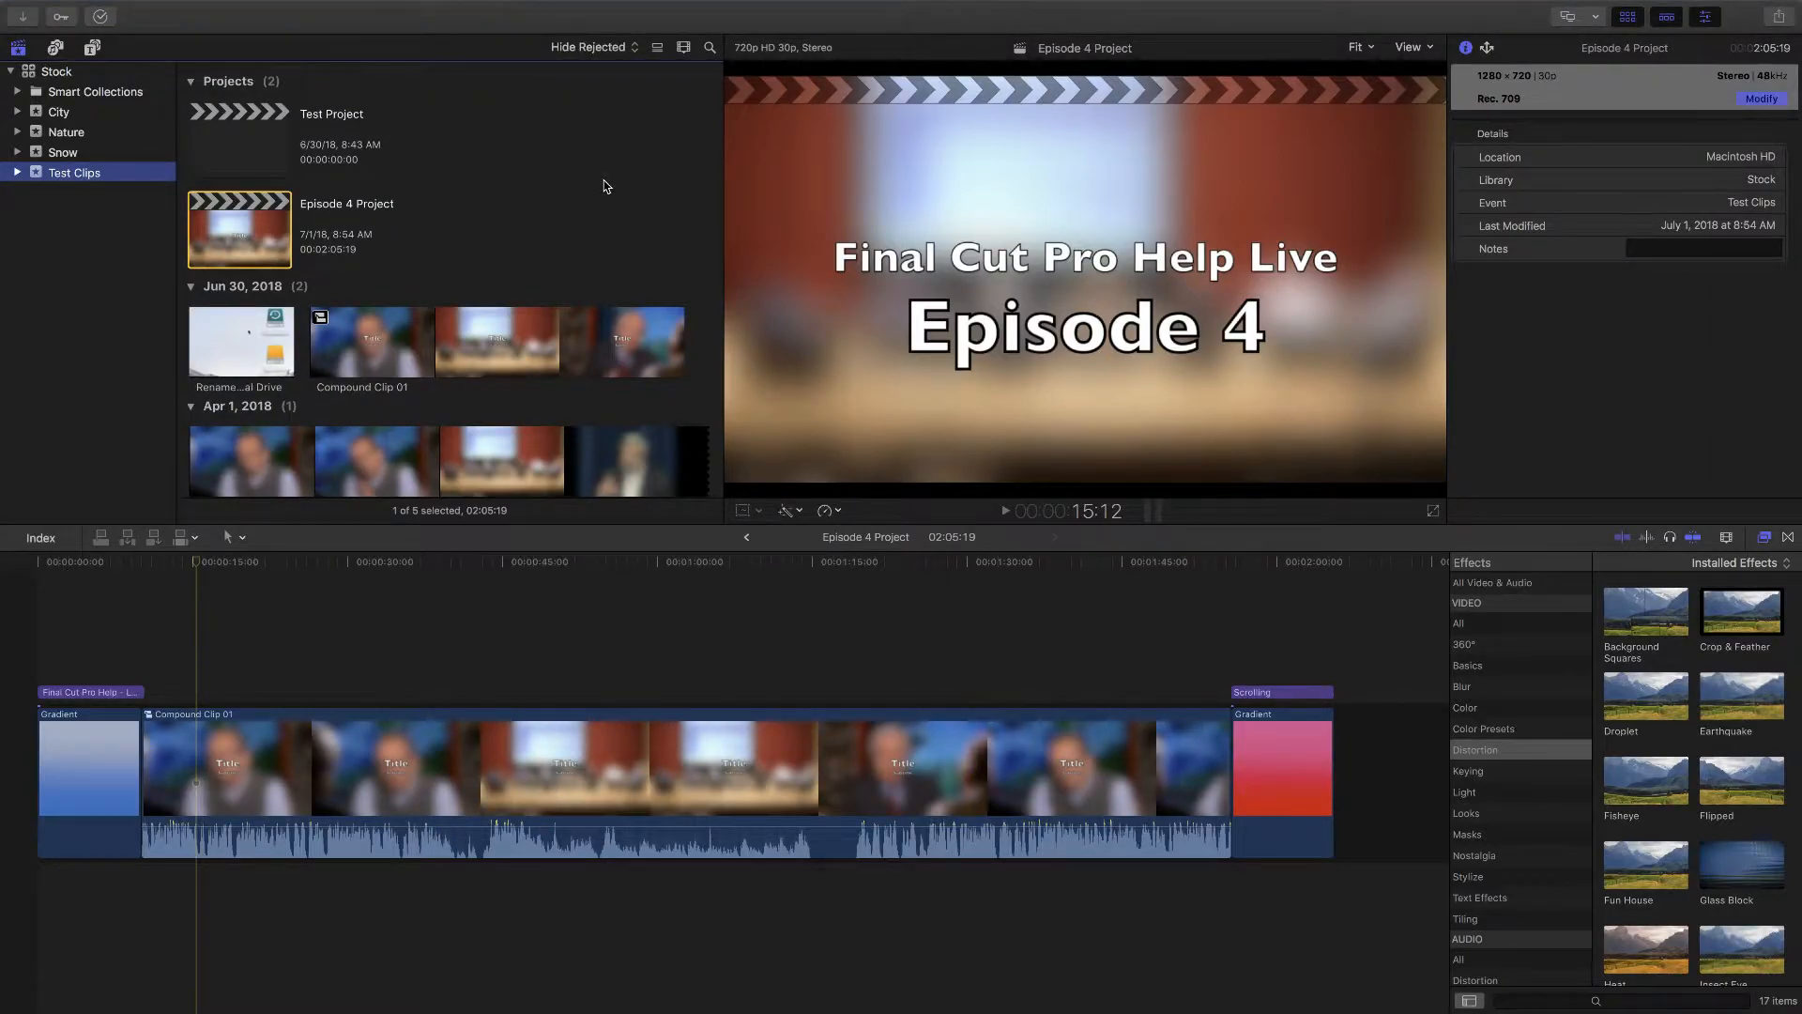
# Step: Create a project named Sample Project 1 in the Test Clips event with the automatic settings
pyautogui.press('super+n')
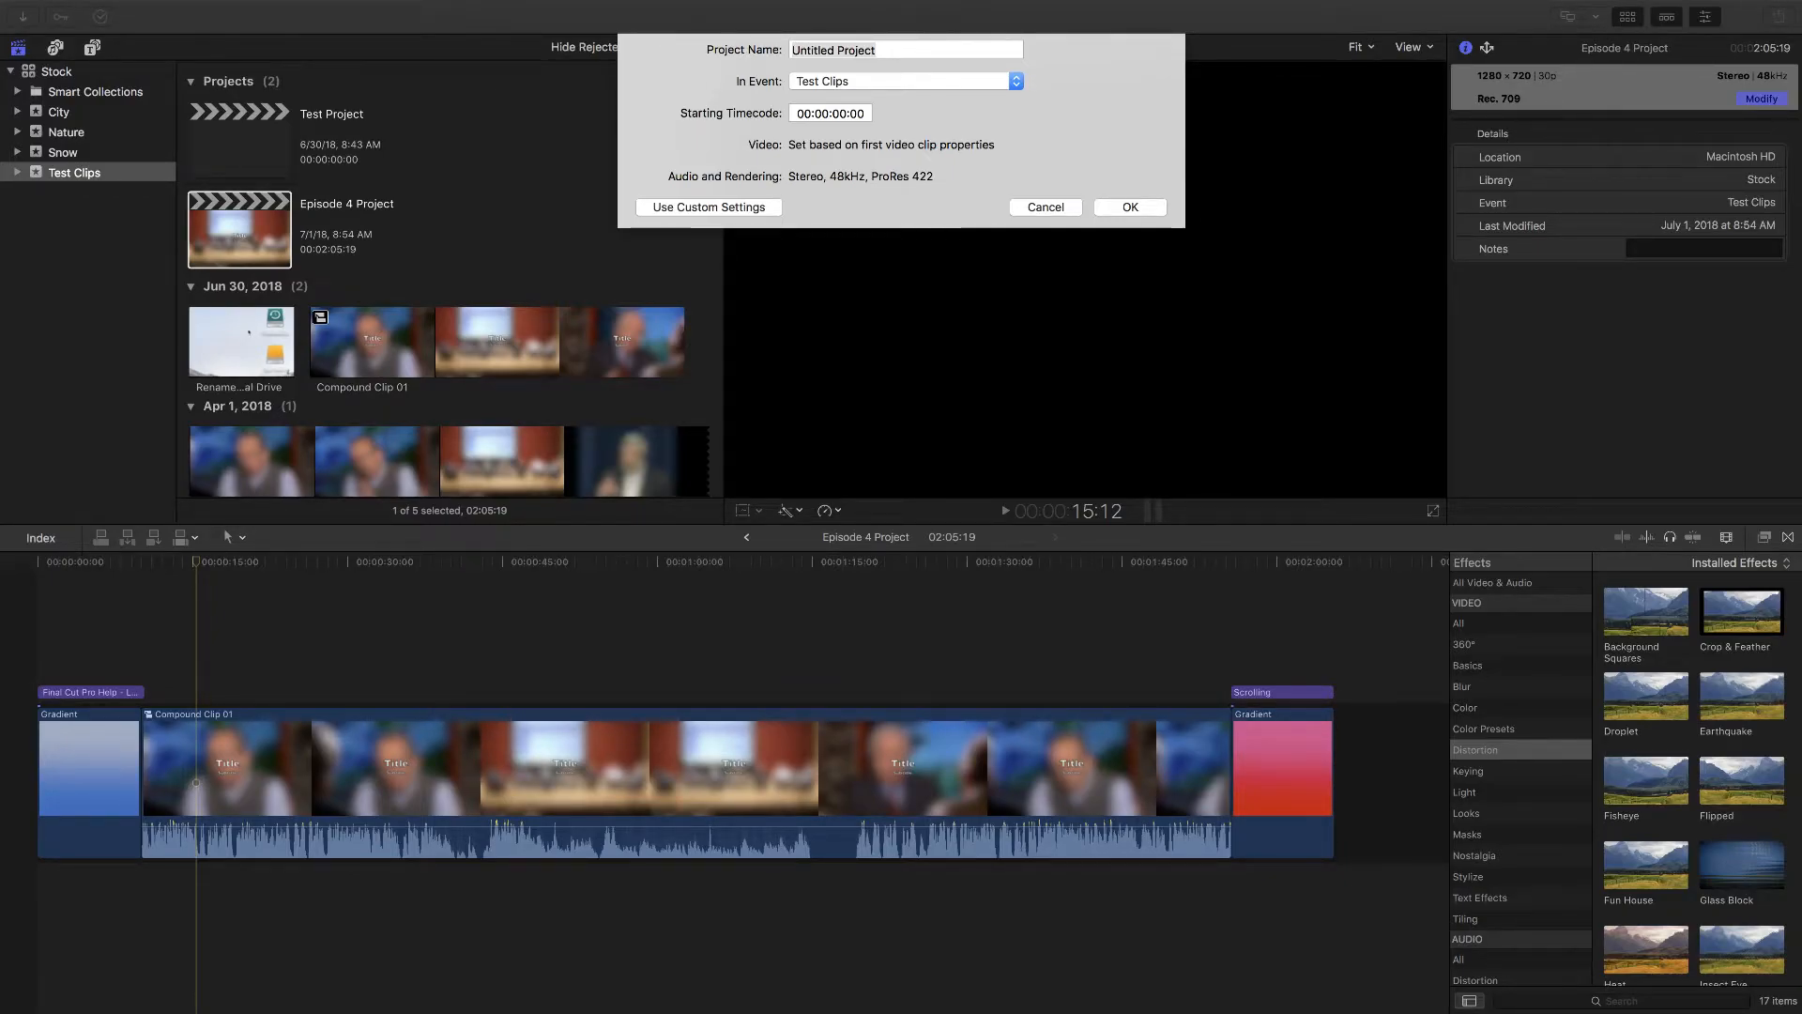
pyautogui.click(898, 47)
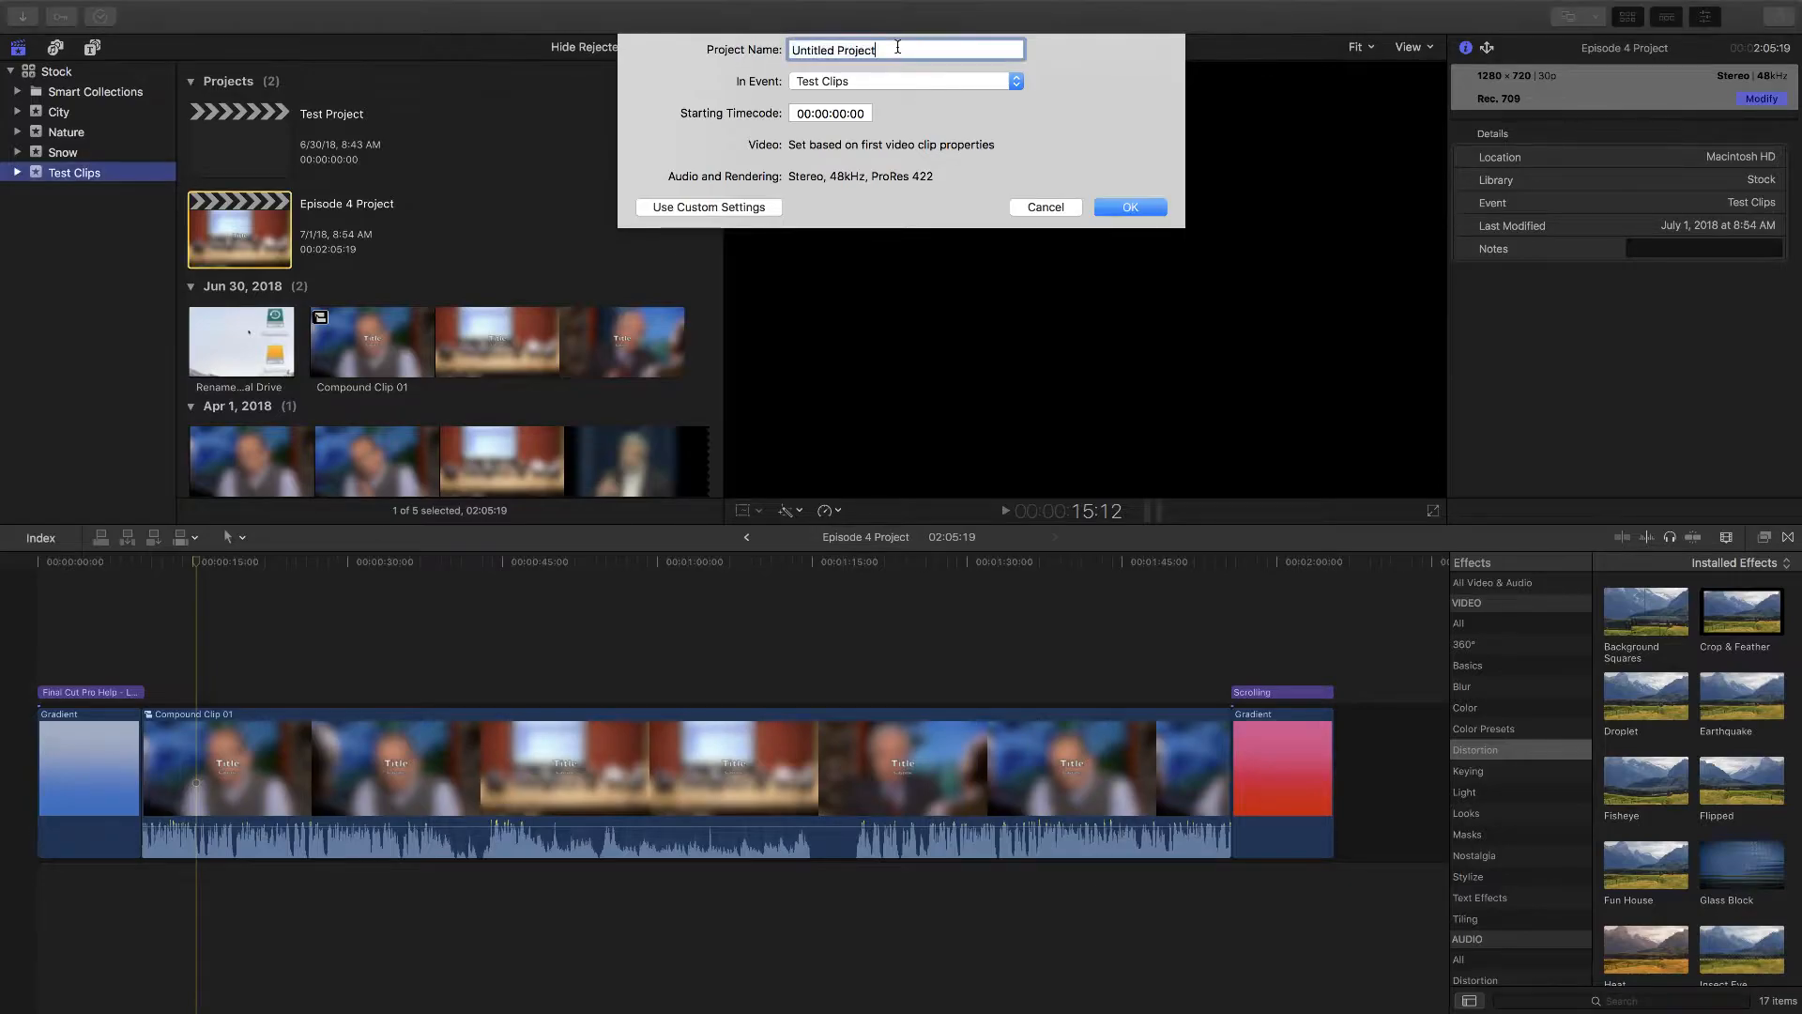
pyautogui.tripleClick(897, 47)
pyautogui.write('Sample Project 1')
pyautogui.click(943, 83)
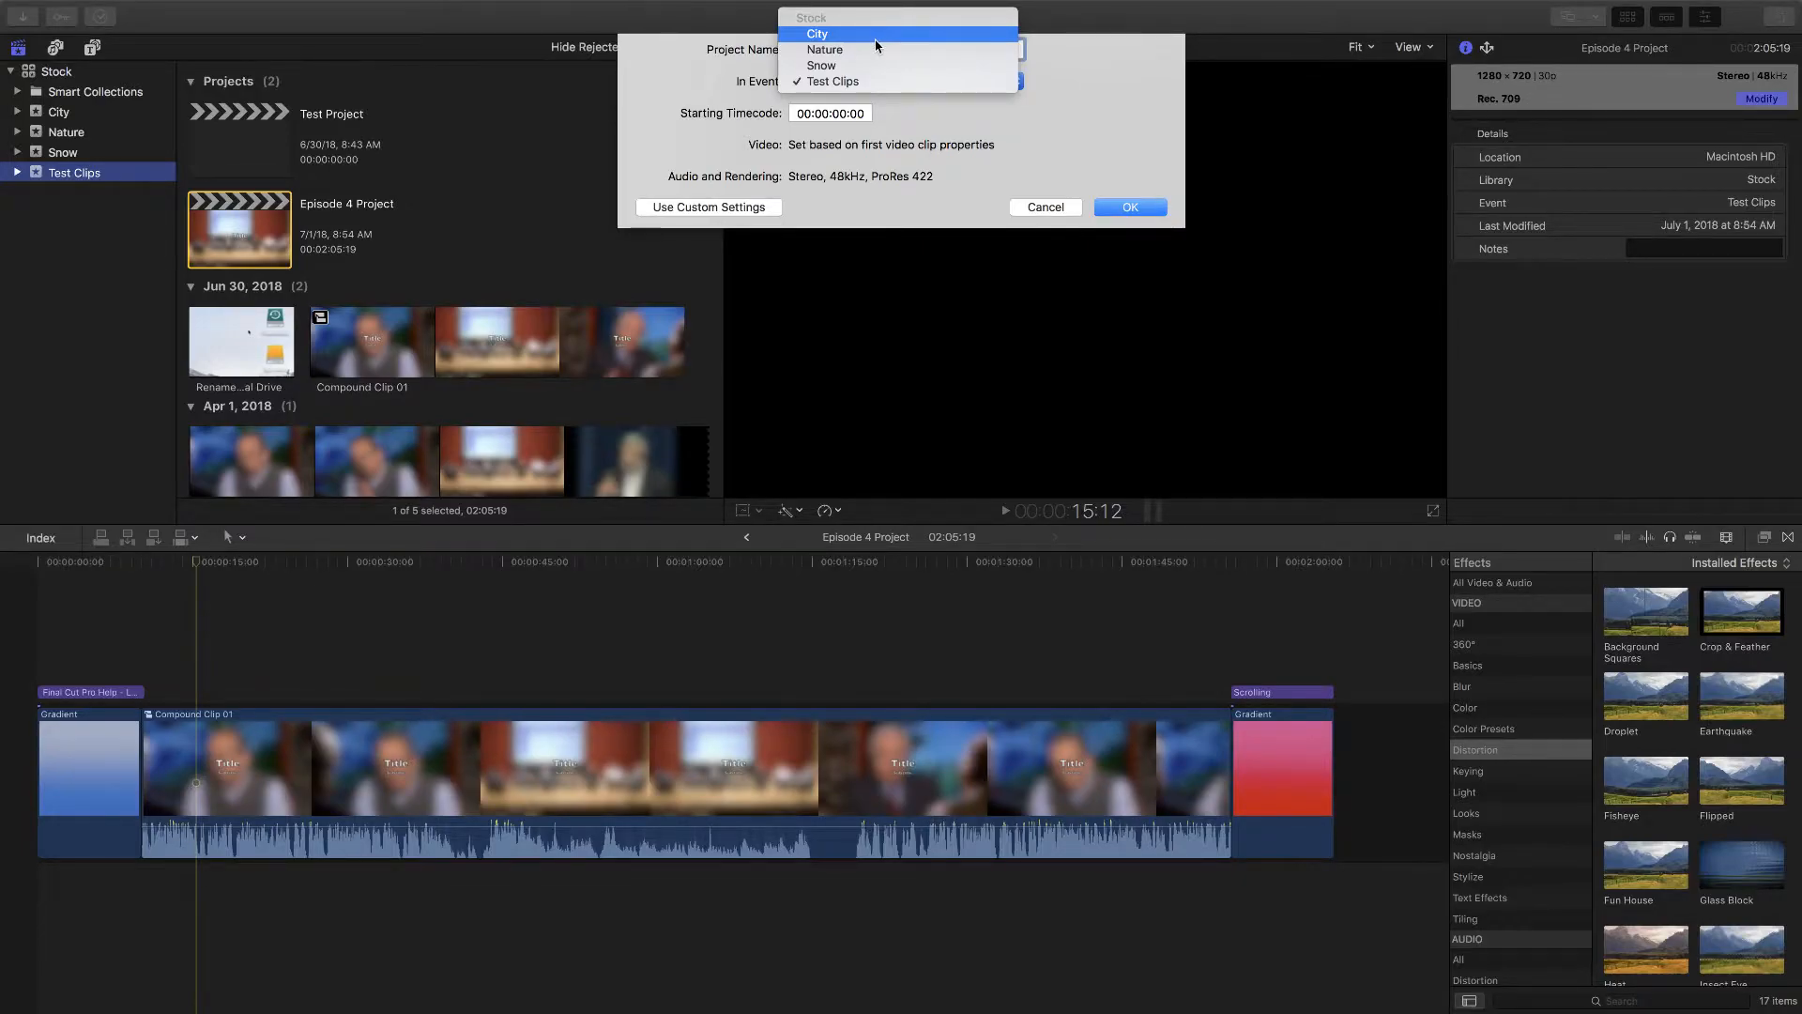
pyautogui.click(781, 85)
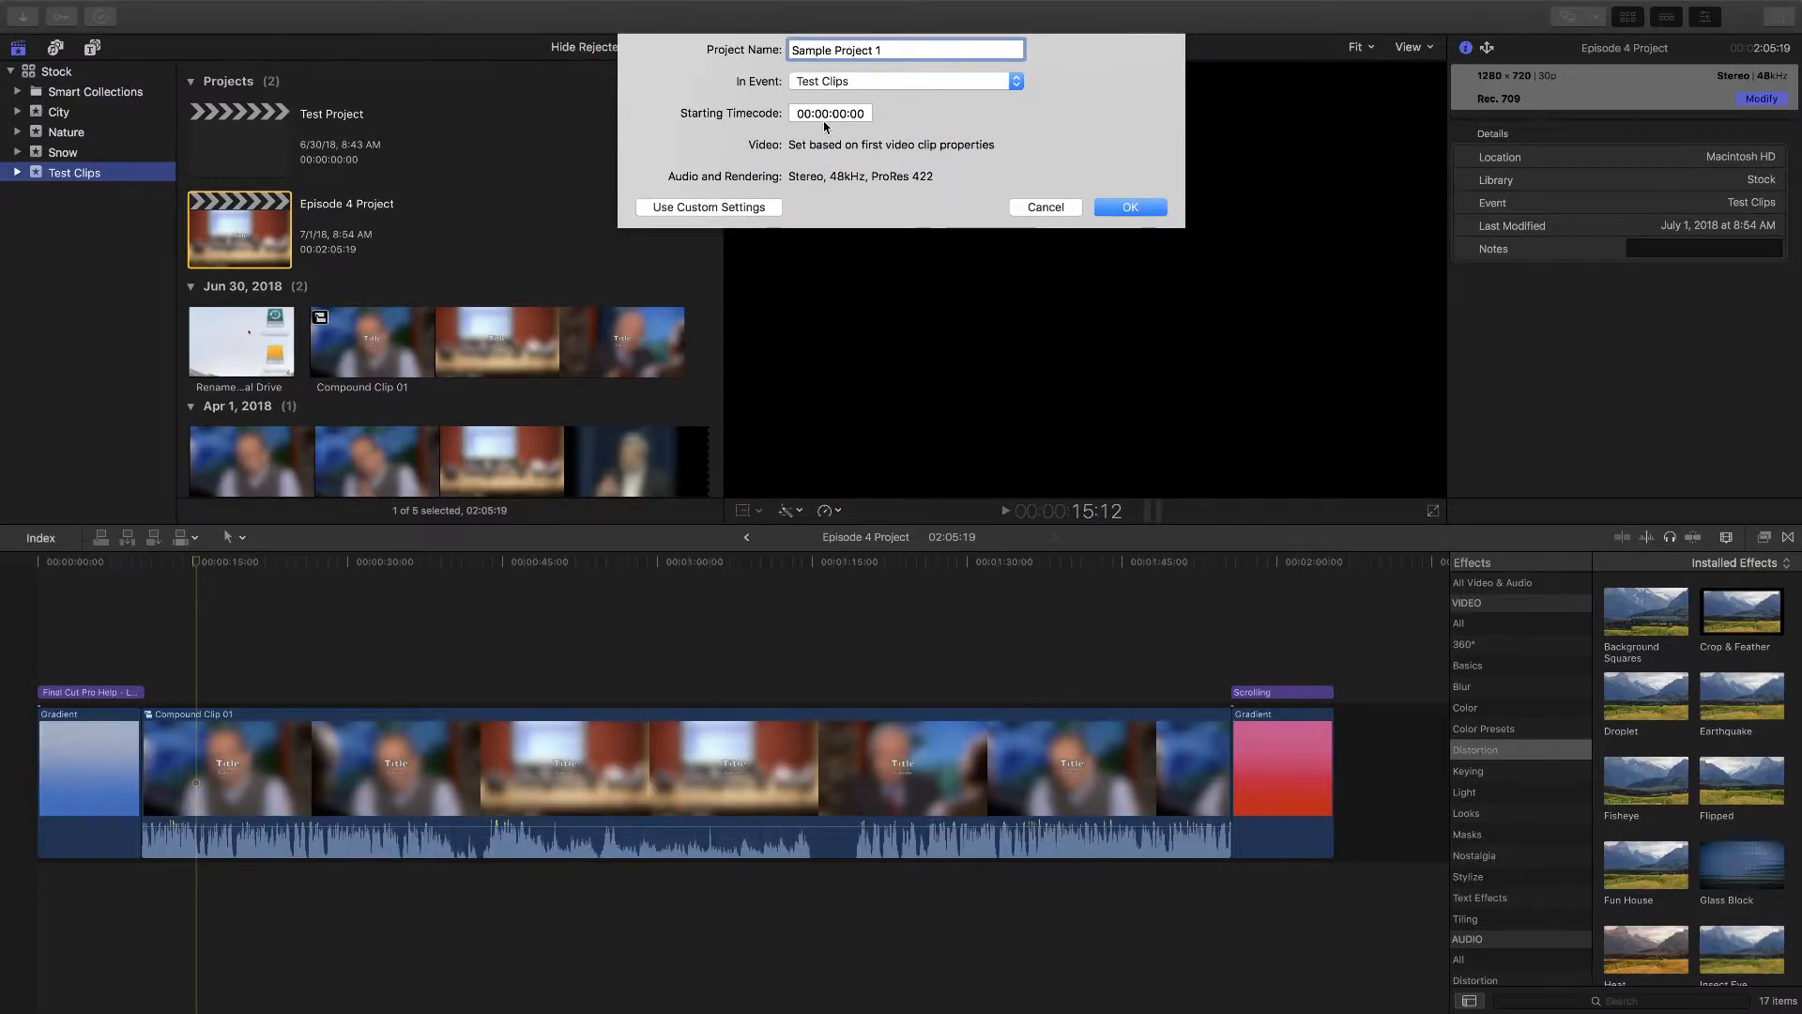
pyautogui.click(1137, 210)
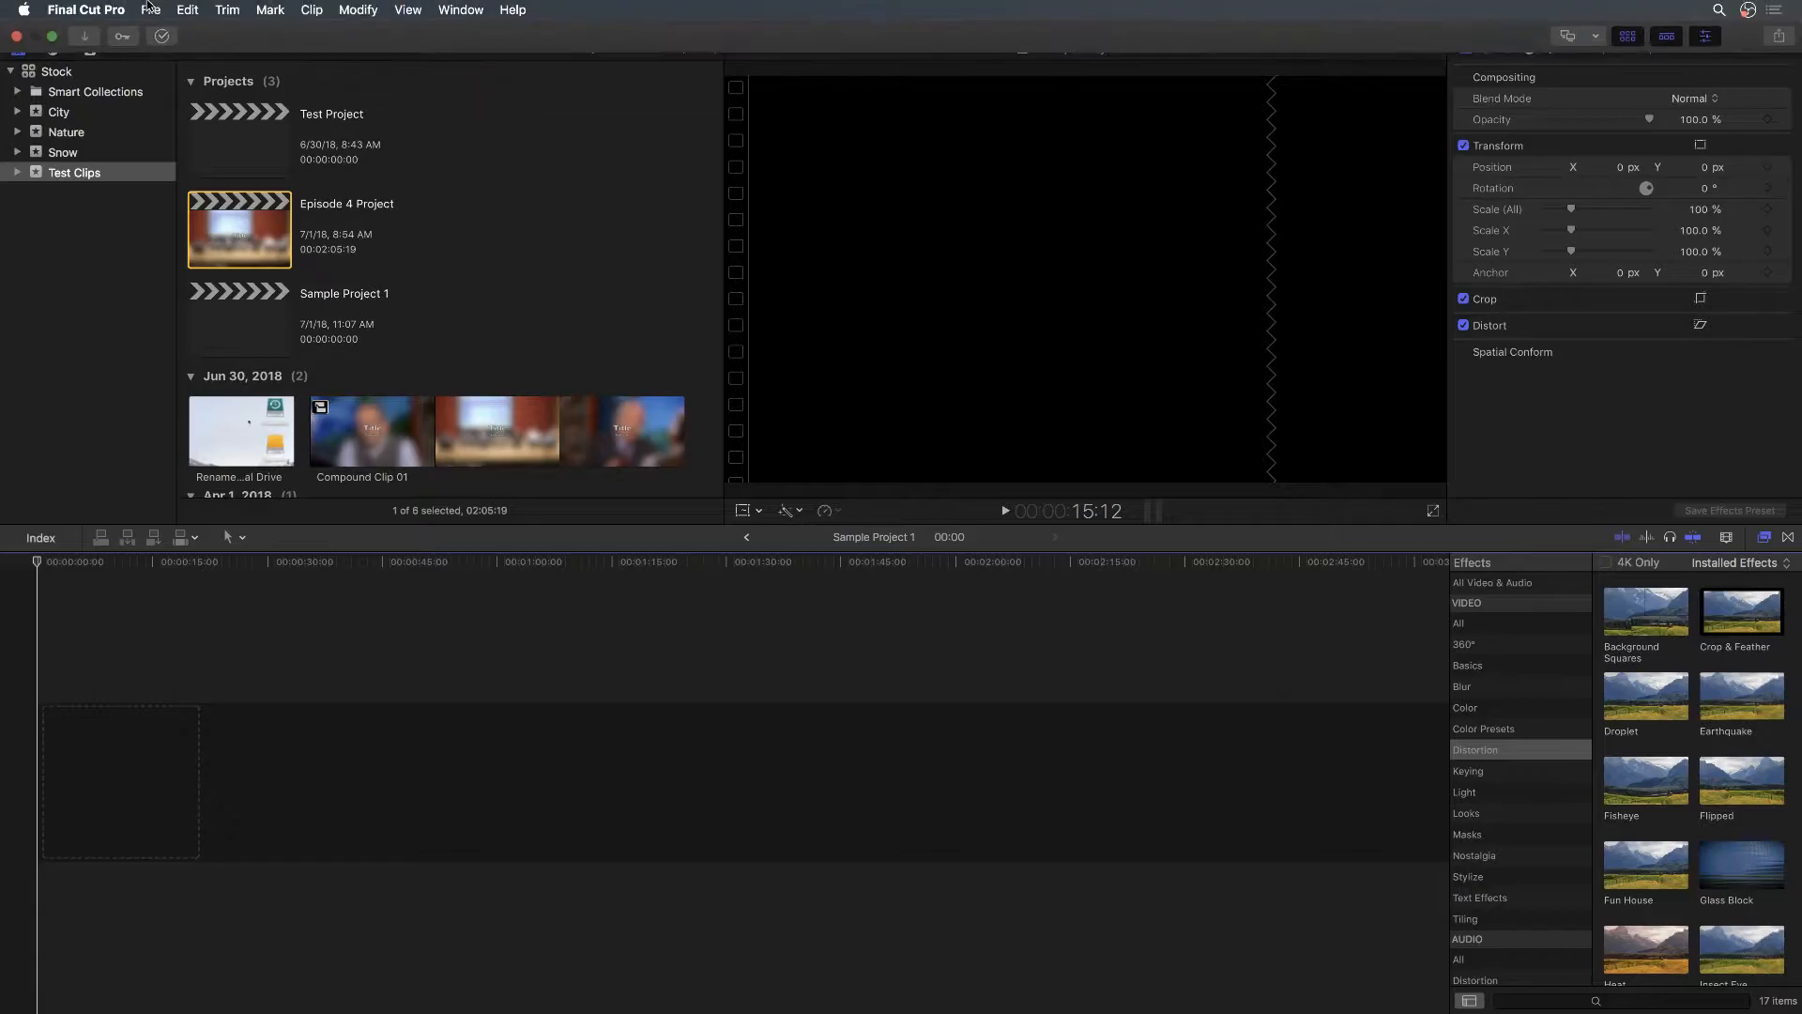
# Step: Create another project in the Test Clips event with the default name and settings, and delete it
pyautogui.click(150, 10)
pyautogui.moveTo(170, 40)
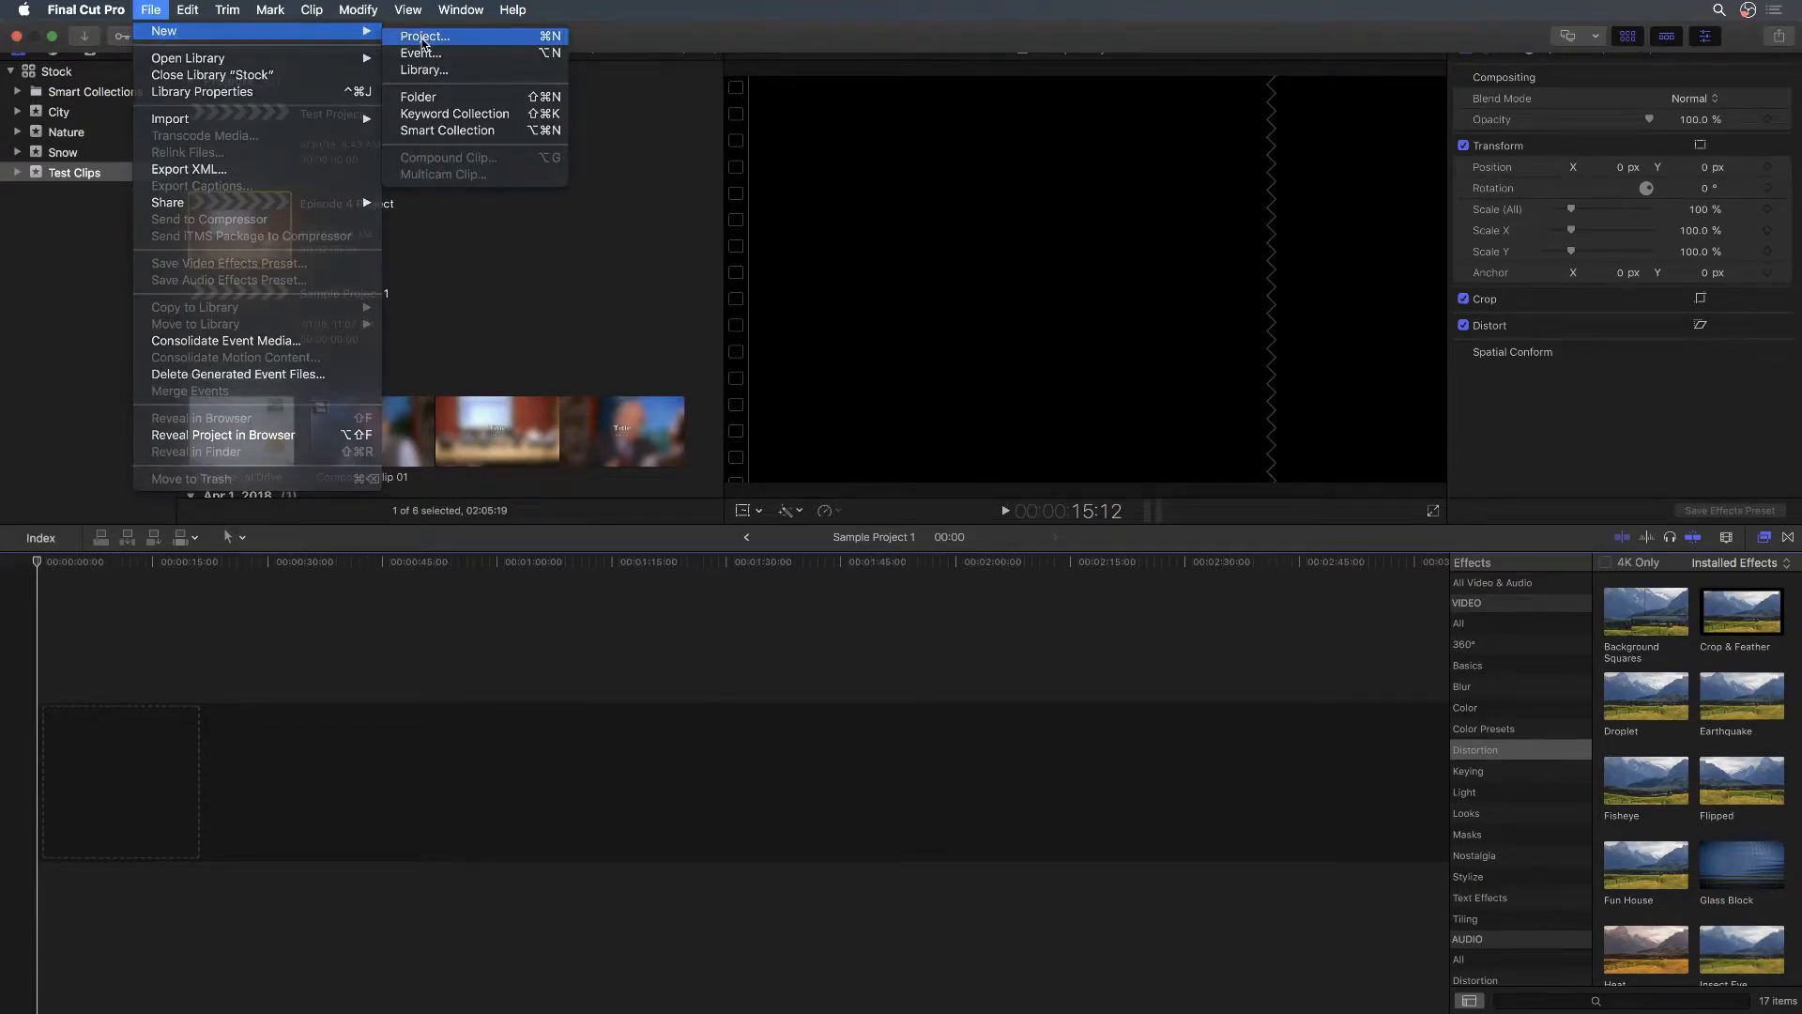
pyautogui.click(422, 38)
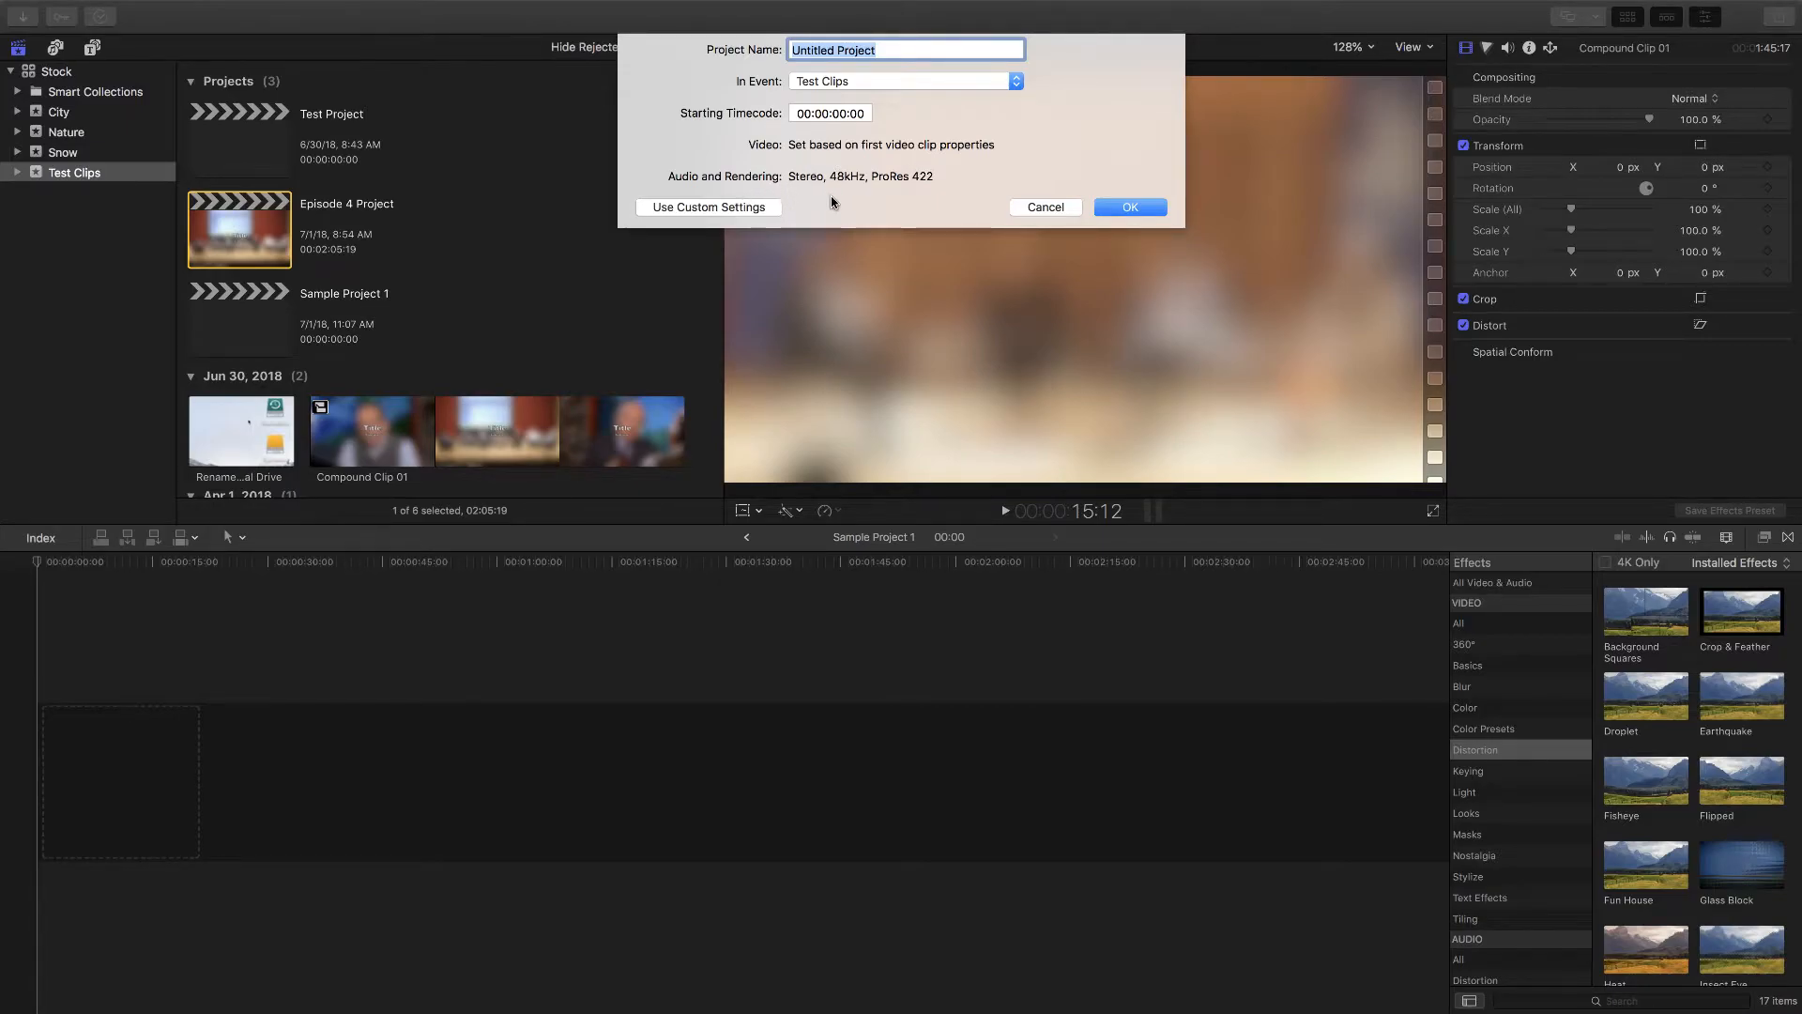
pyautogui.click(1129, 207)
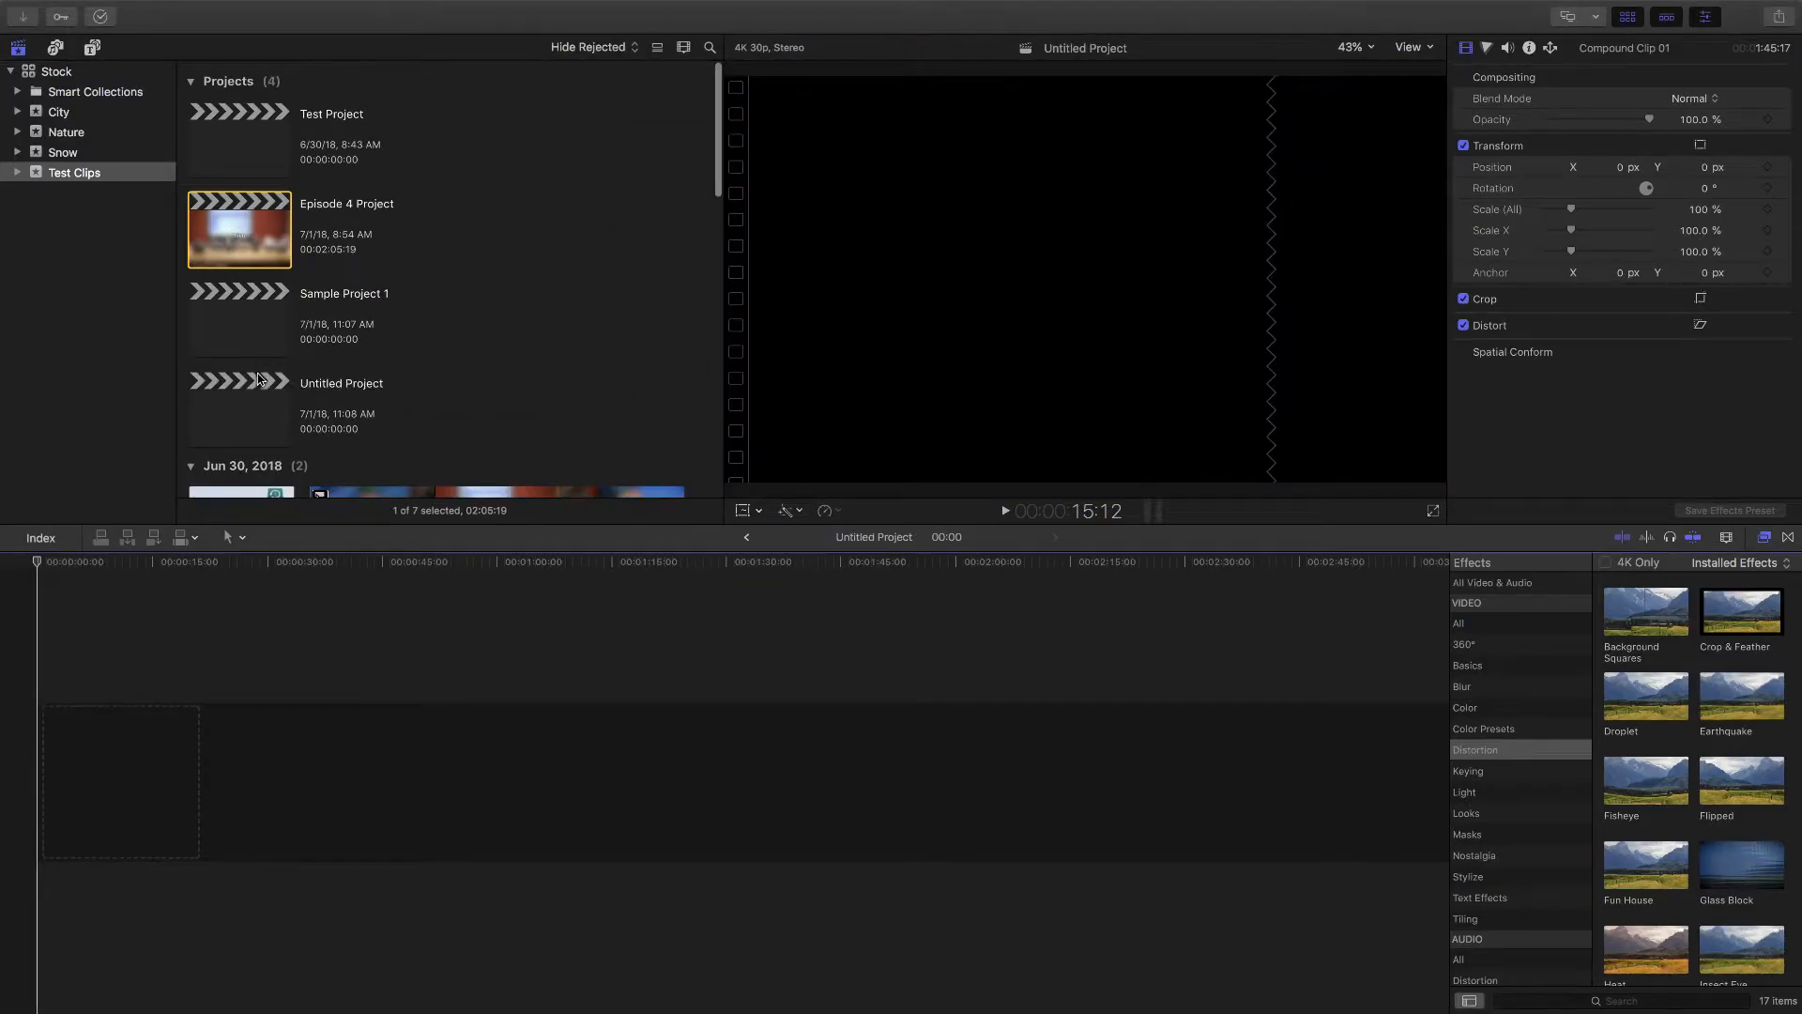
pyautogui.click(255, 410)
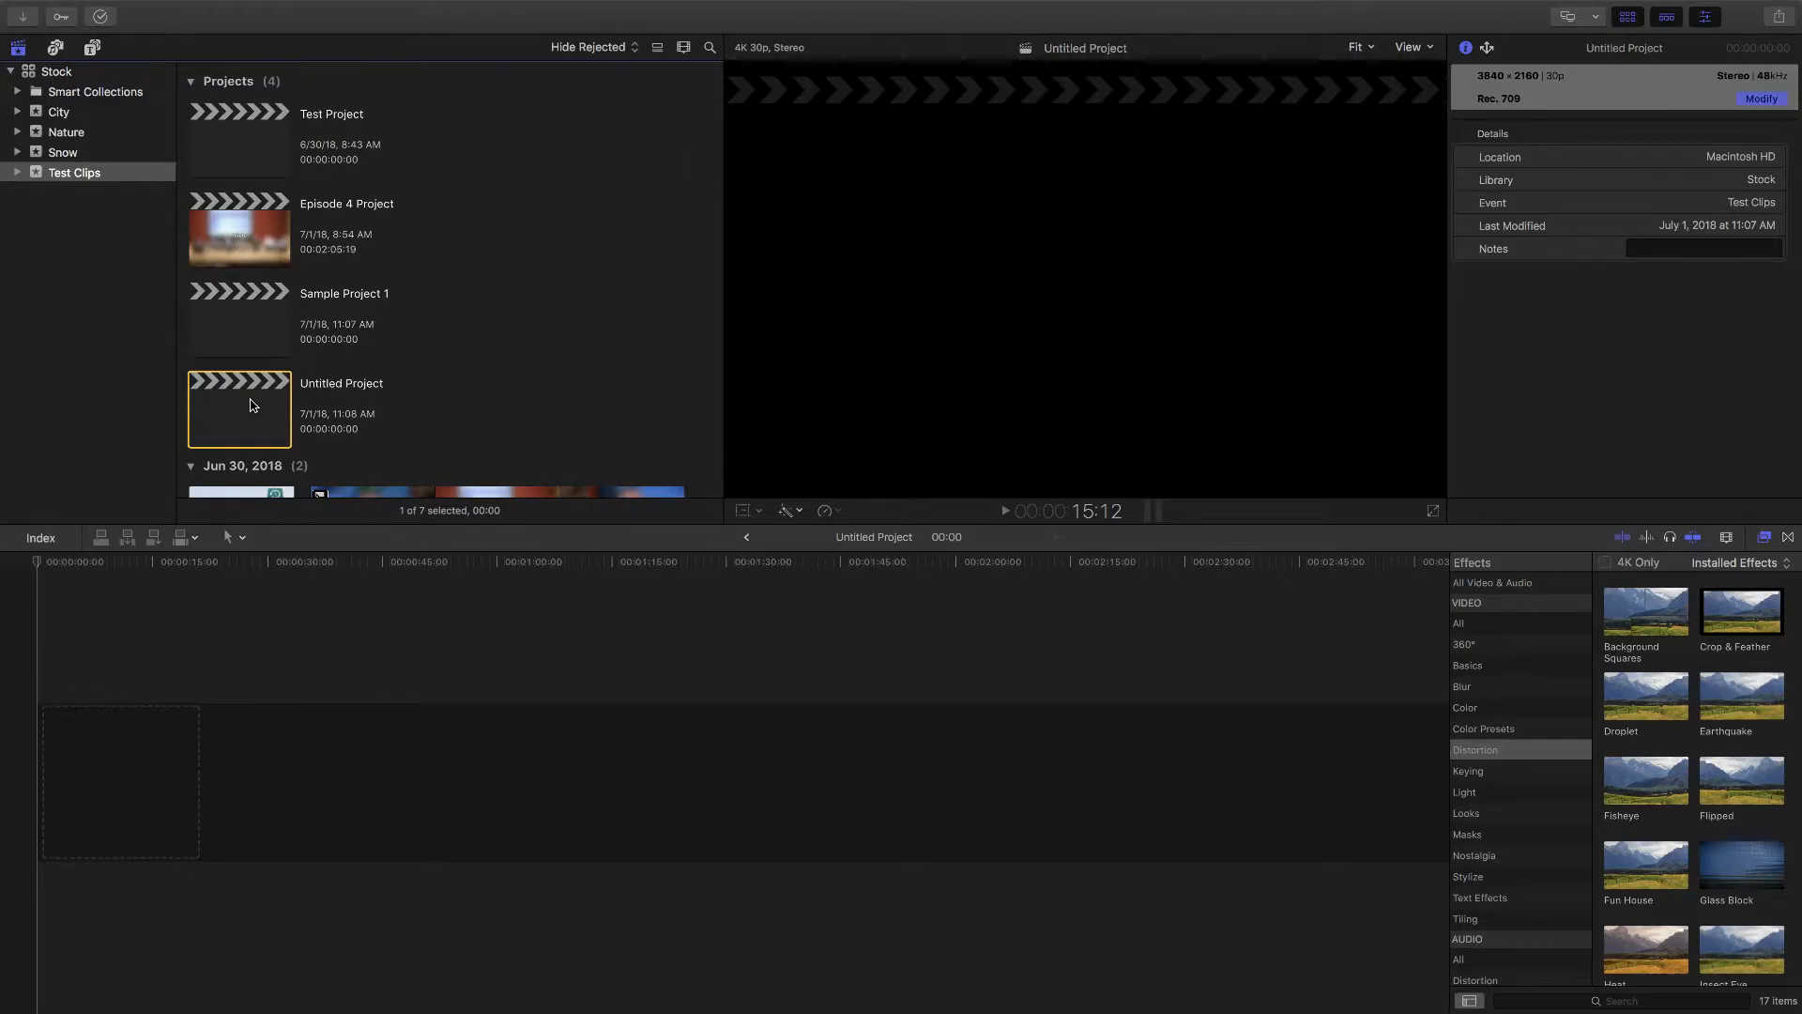
pyautogui.press('super+BackSpace')
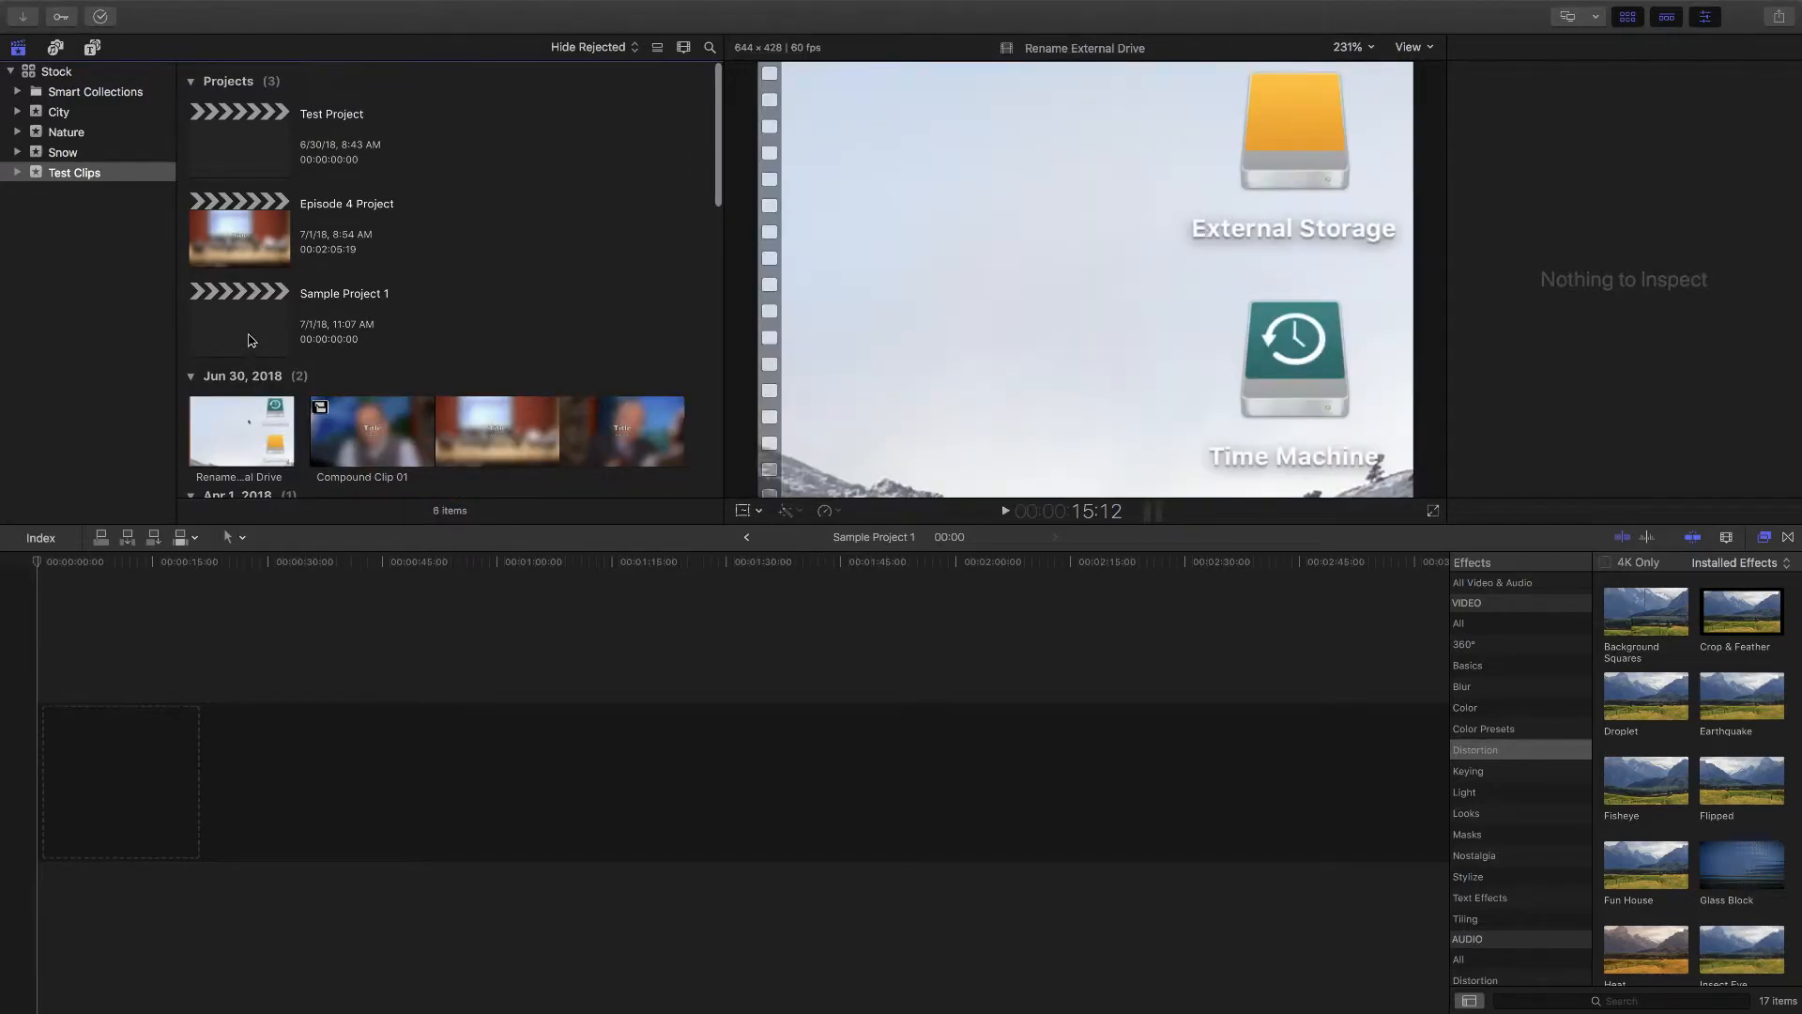
# Step: Mark a range of about 46 seconds in the Sample Clips footage and add it to the empty Sample Project 1 timeline
pyautogui.scroll(-4, 356, 415)
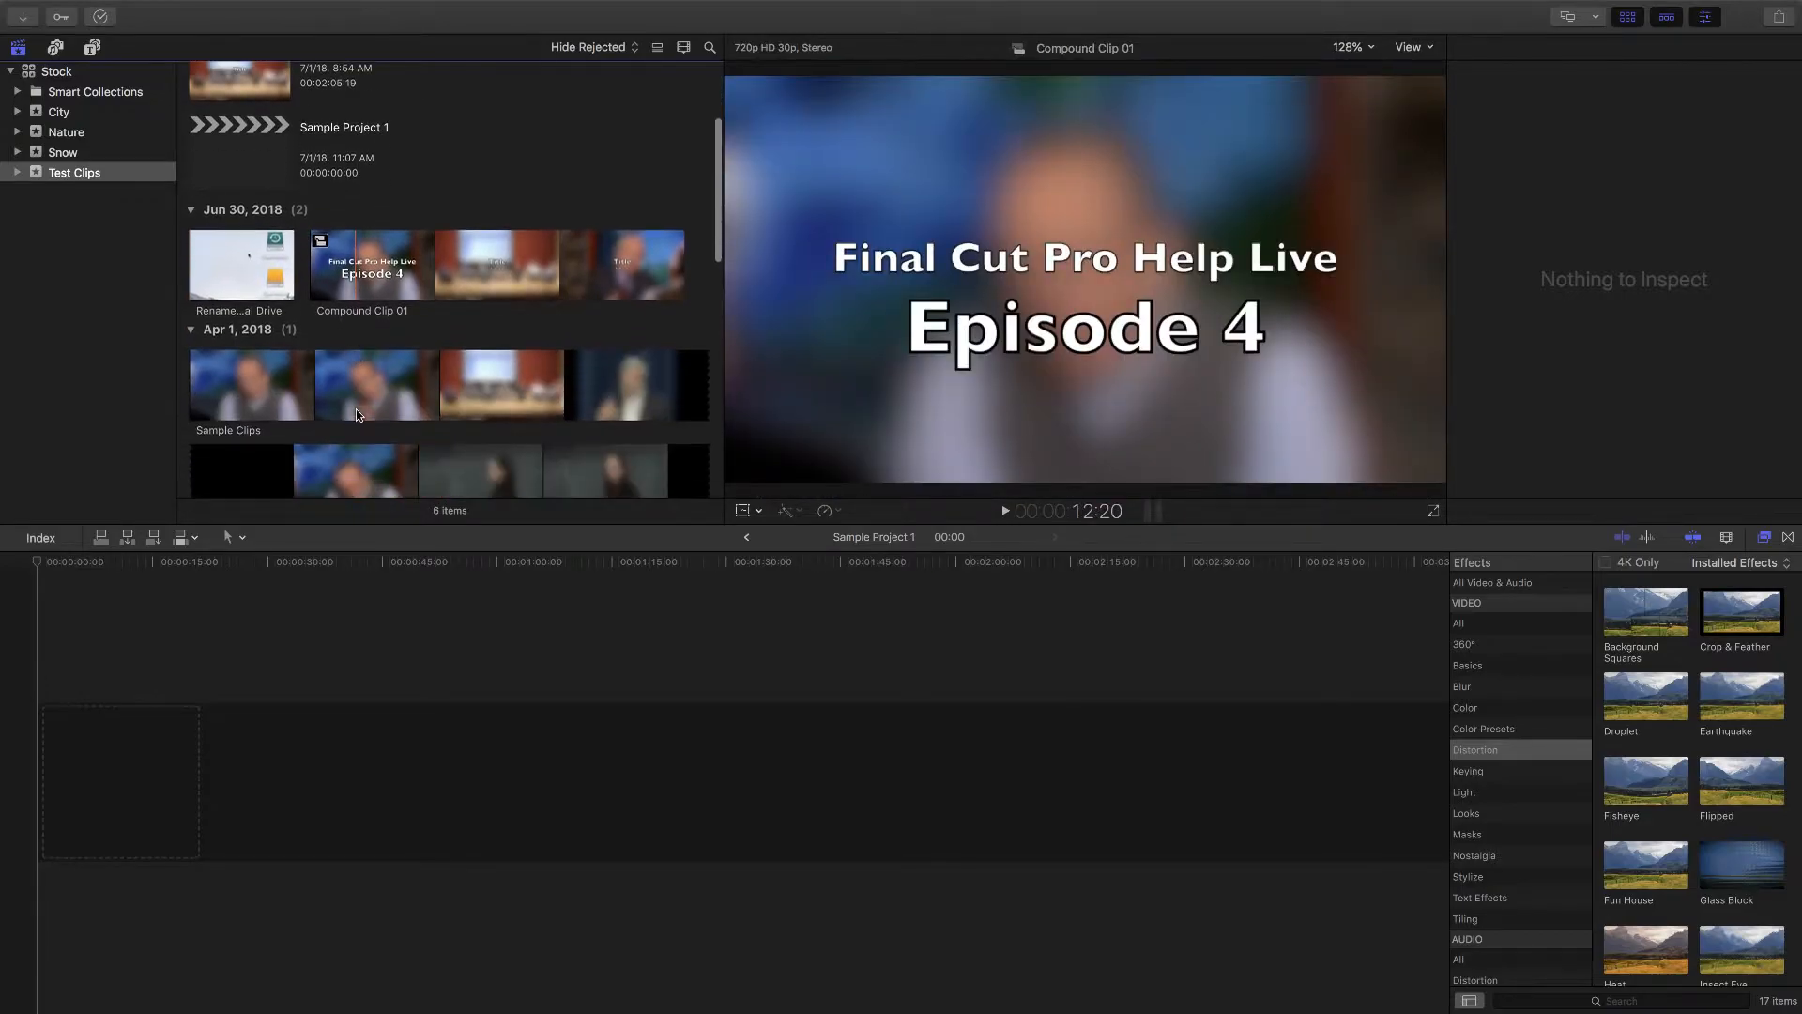
pyautogui.moveTo(214, 328); pyautogui.dragTo(408, 342)
pyautogui.moveTo(281, 329); pyautogui.dragTo(288, 828)
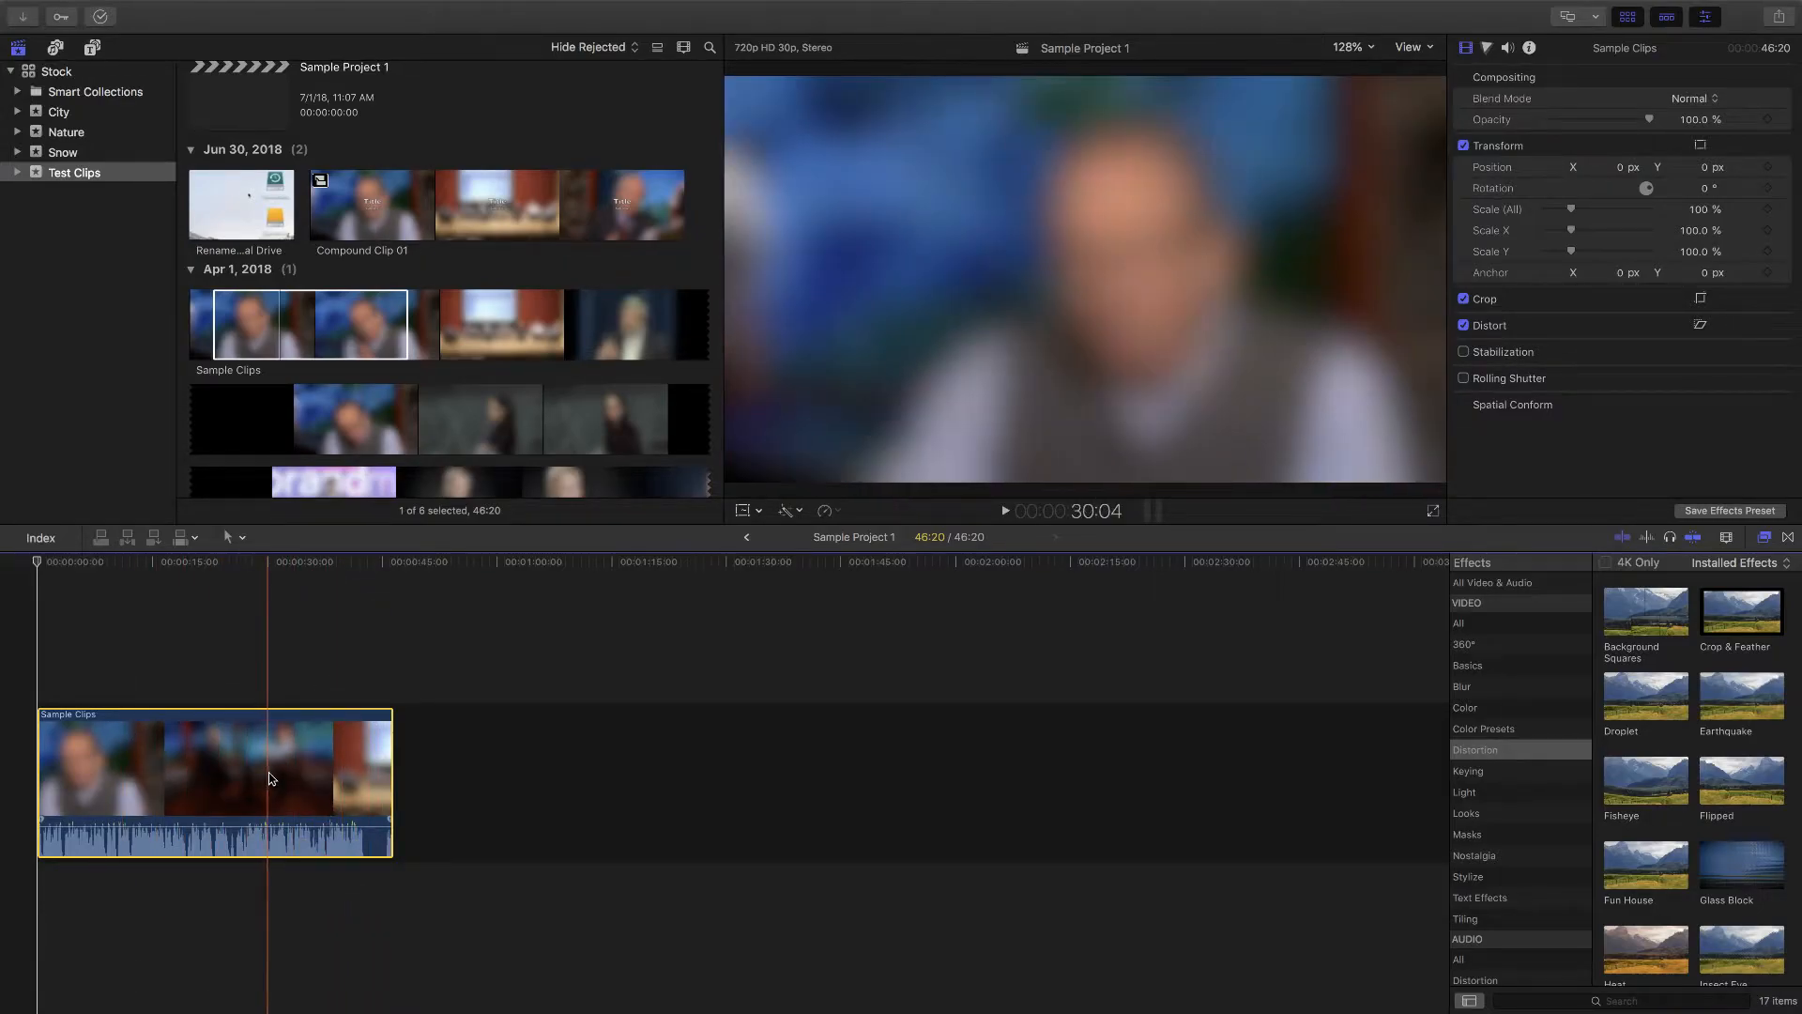
# Step: Examine the format properties of the Sample Clips source, its timeline clip and Sample Project 1
pyautogui.click(344, 319)
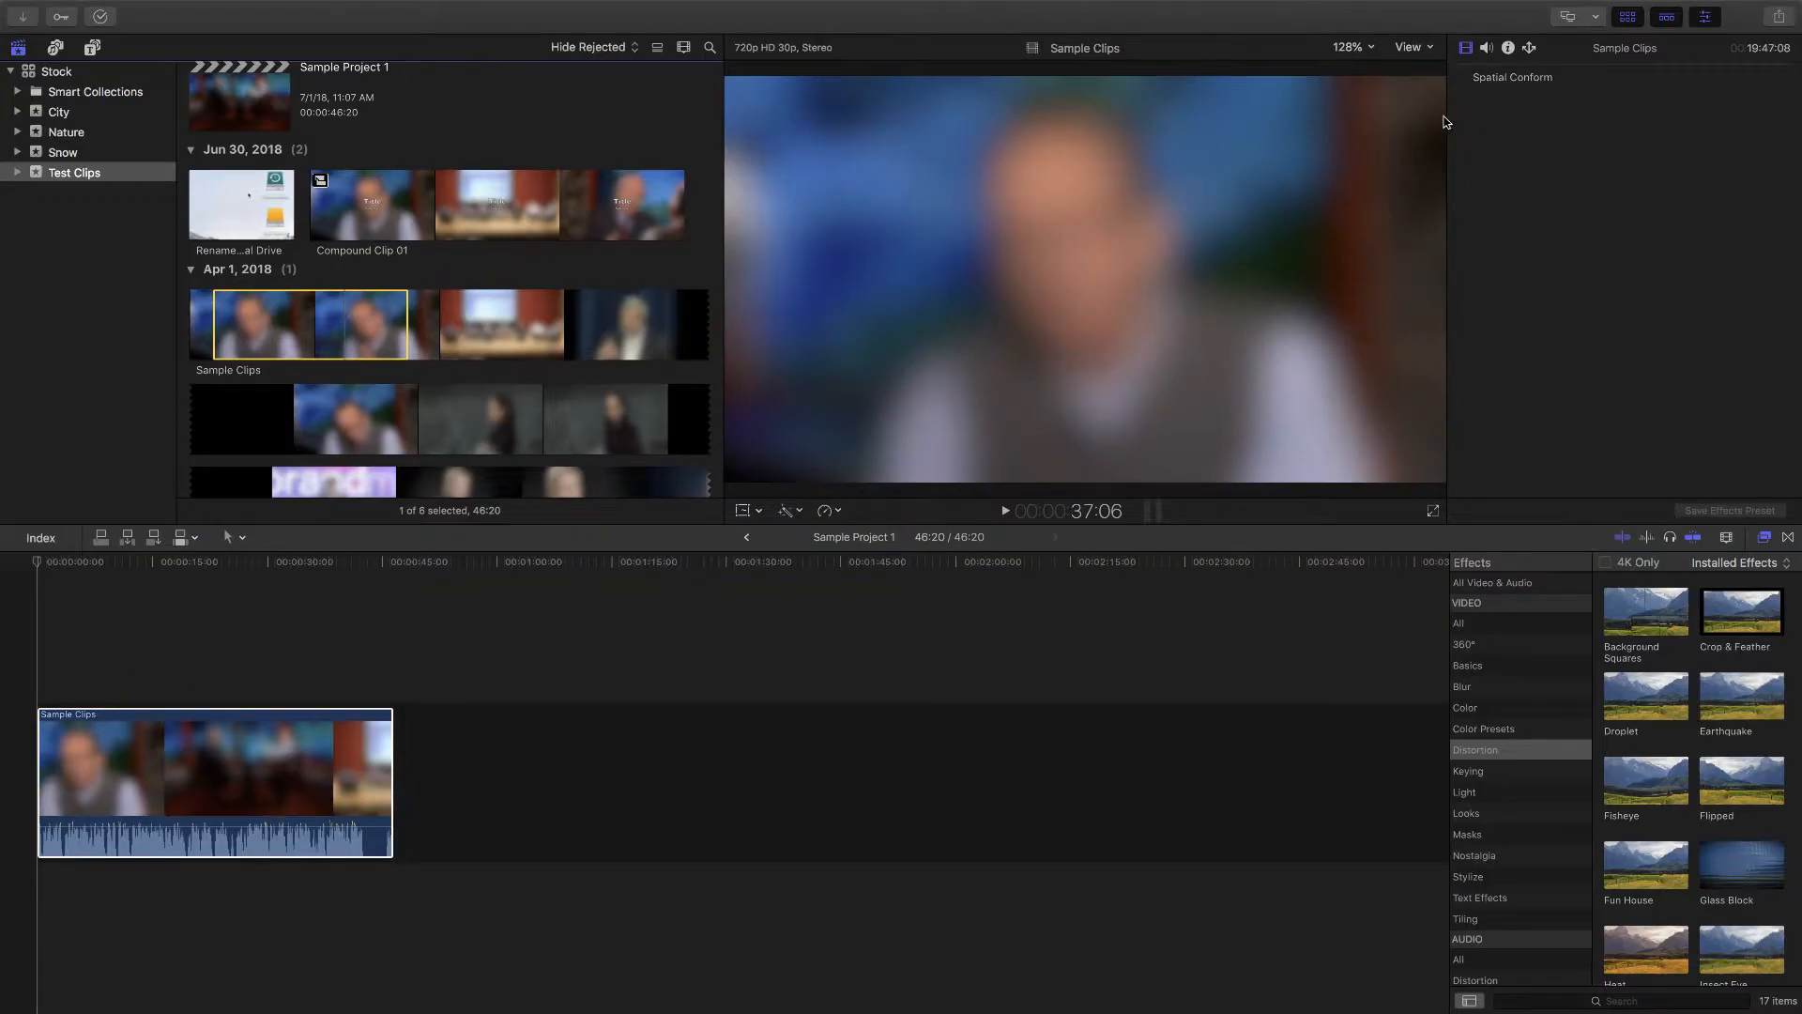
pyautogui.click(1507, 48)
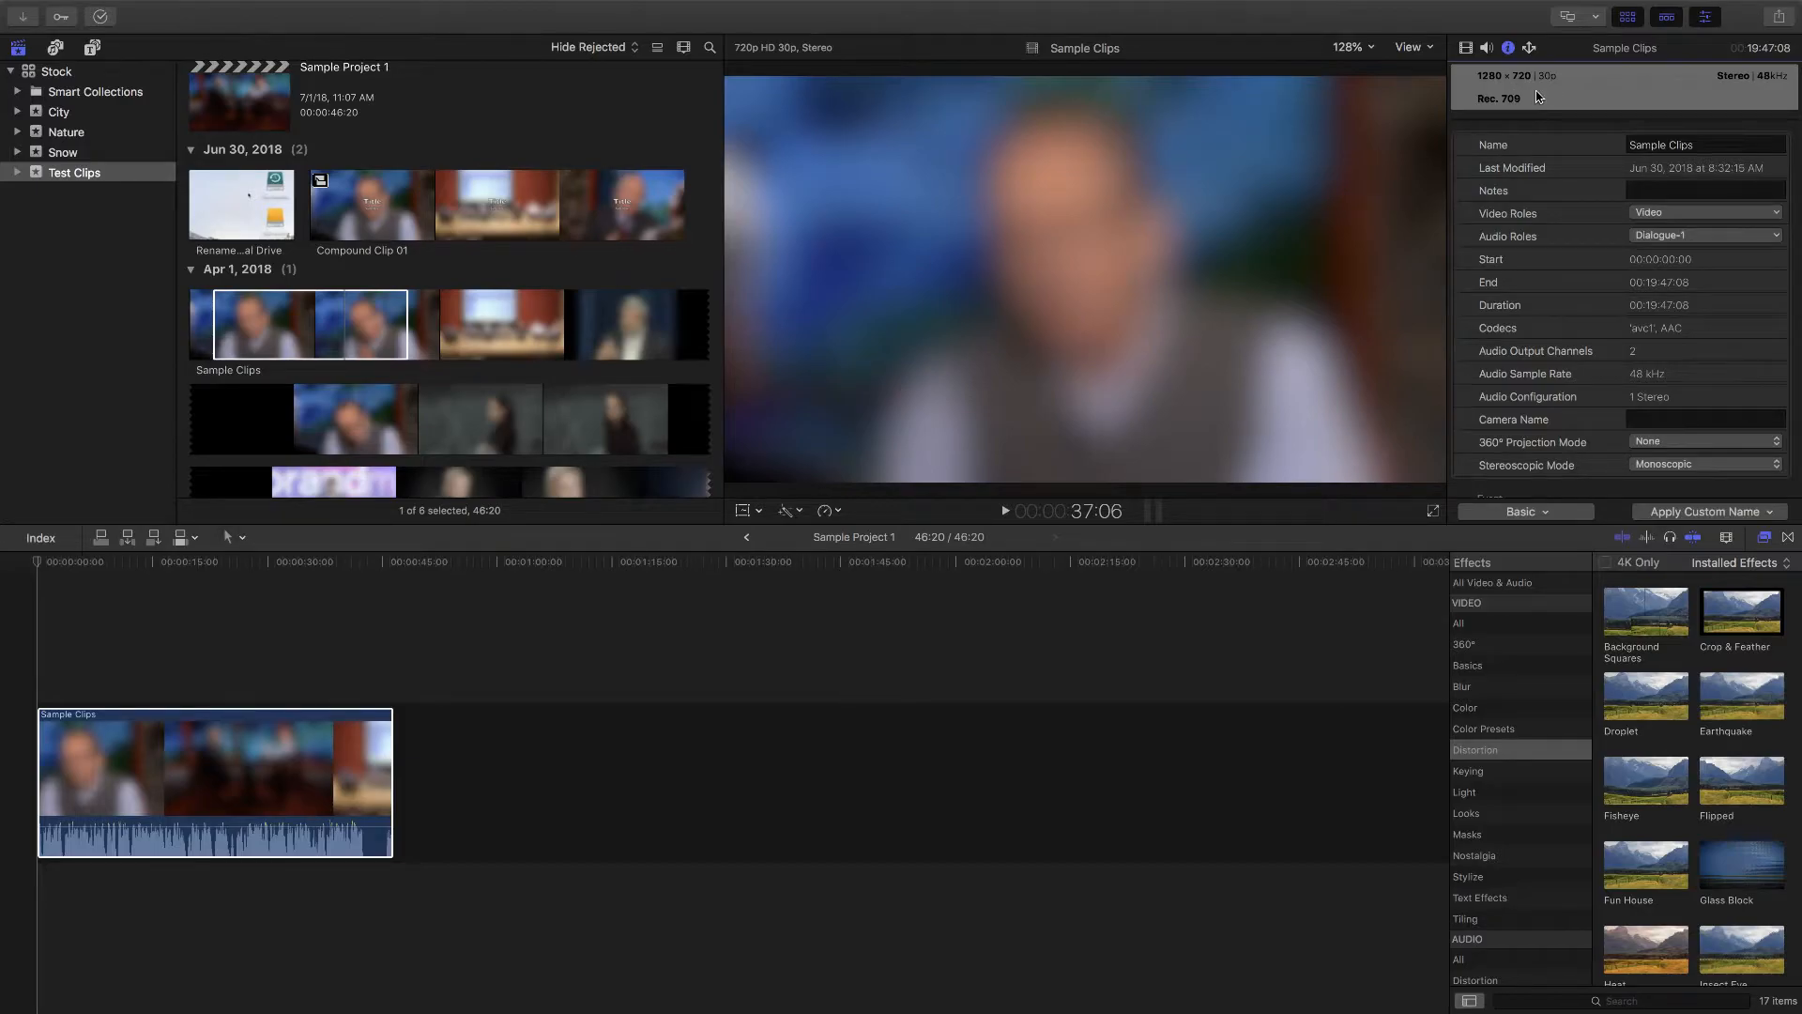
pyautogui.click(517, 682)
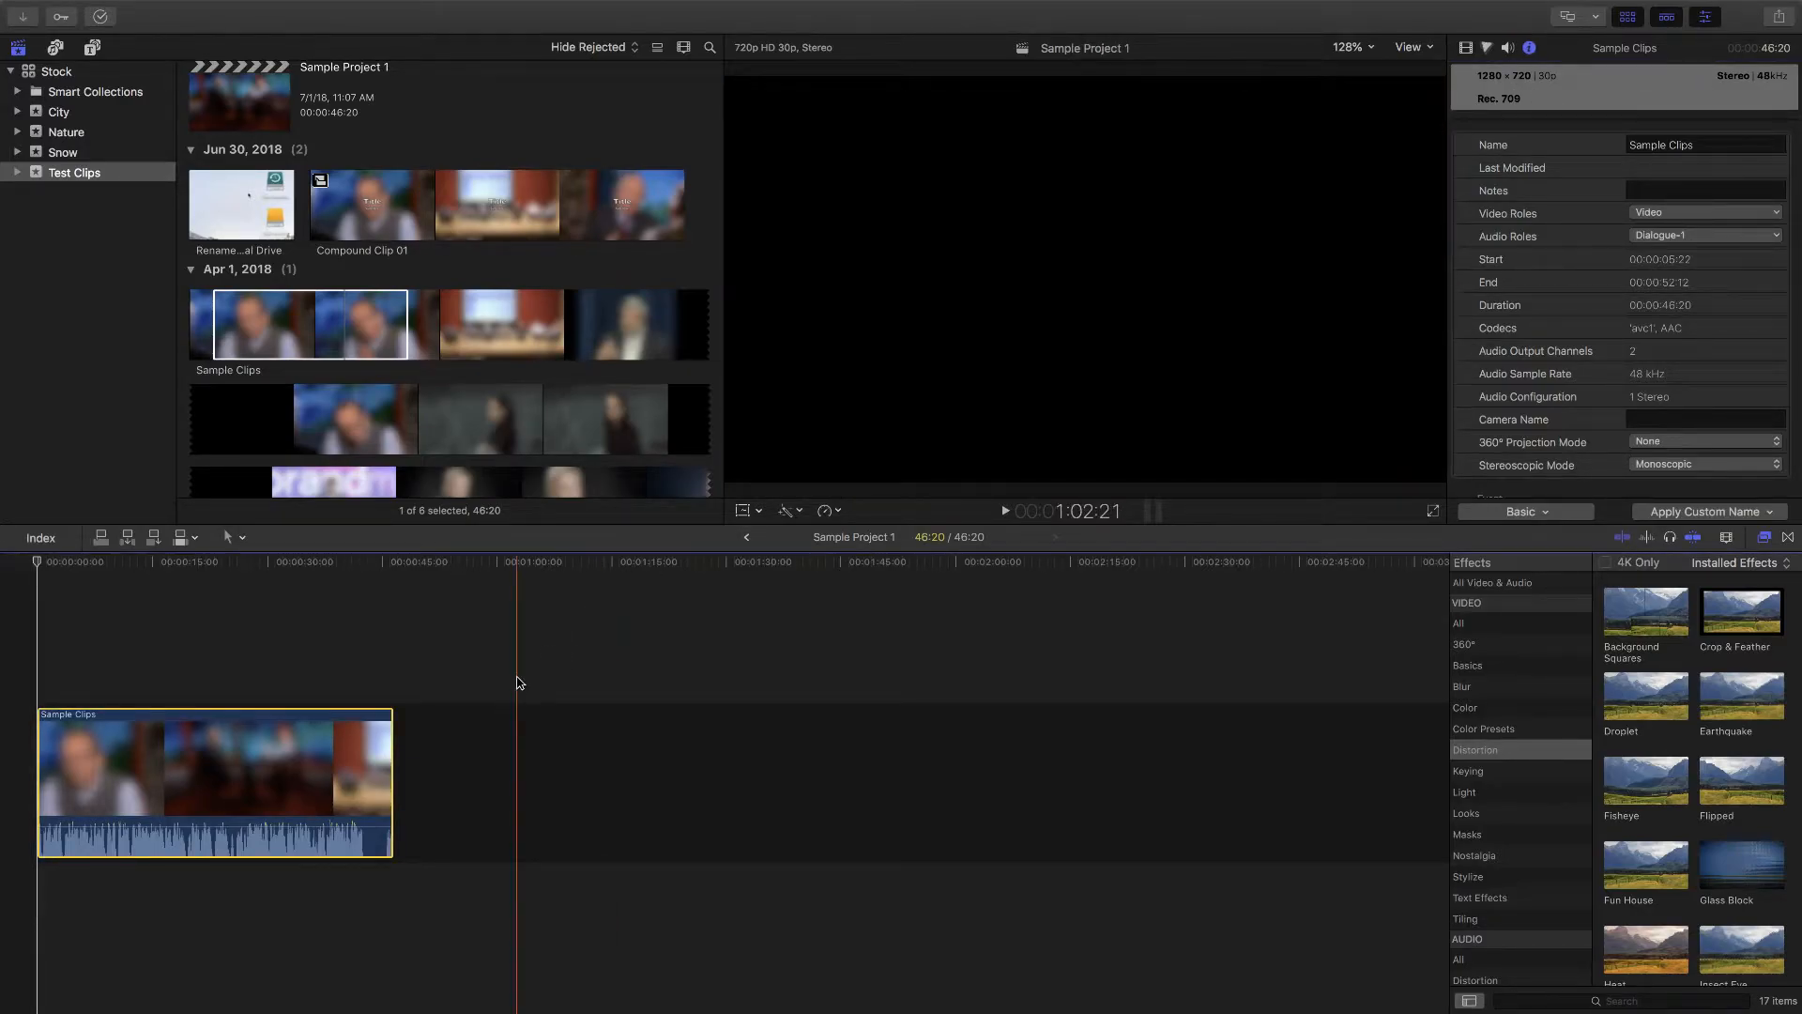
pyautogui.click(252, 89)
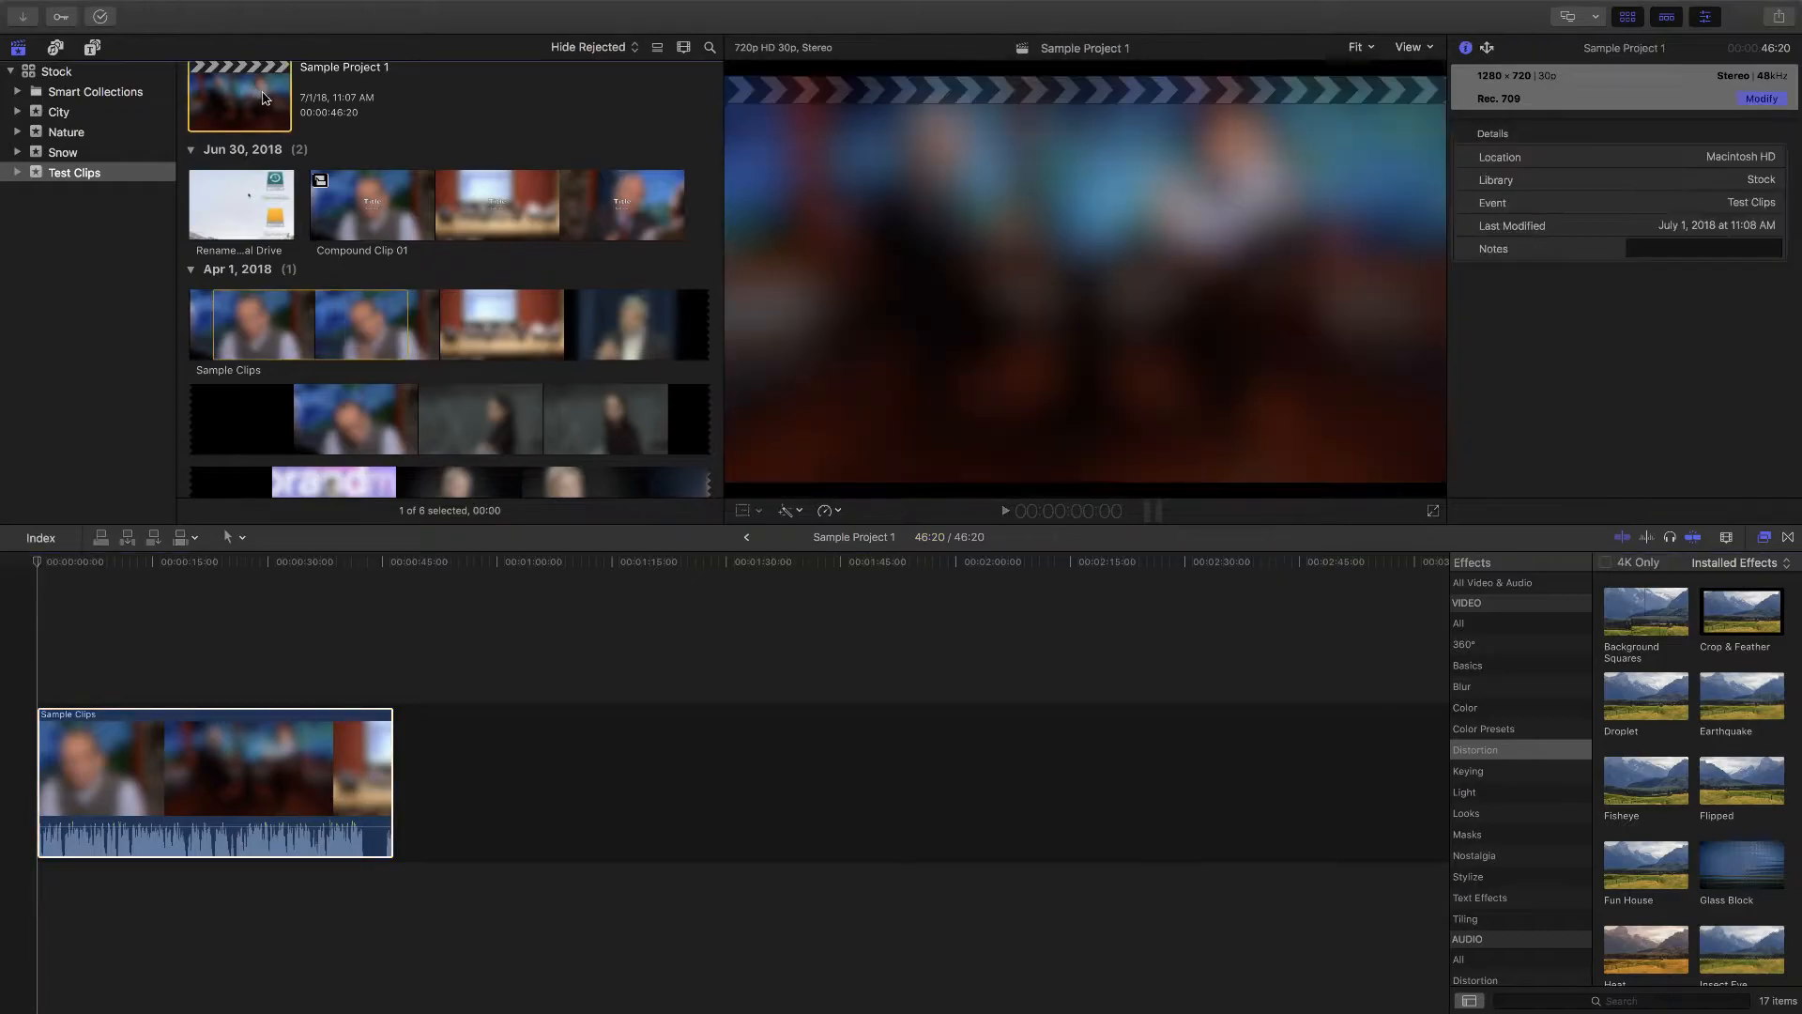
pyautogui.scroll(3, 310, 141)
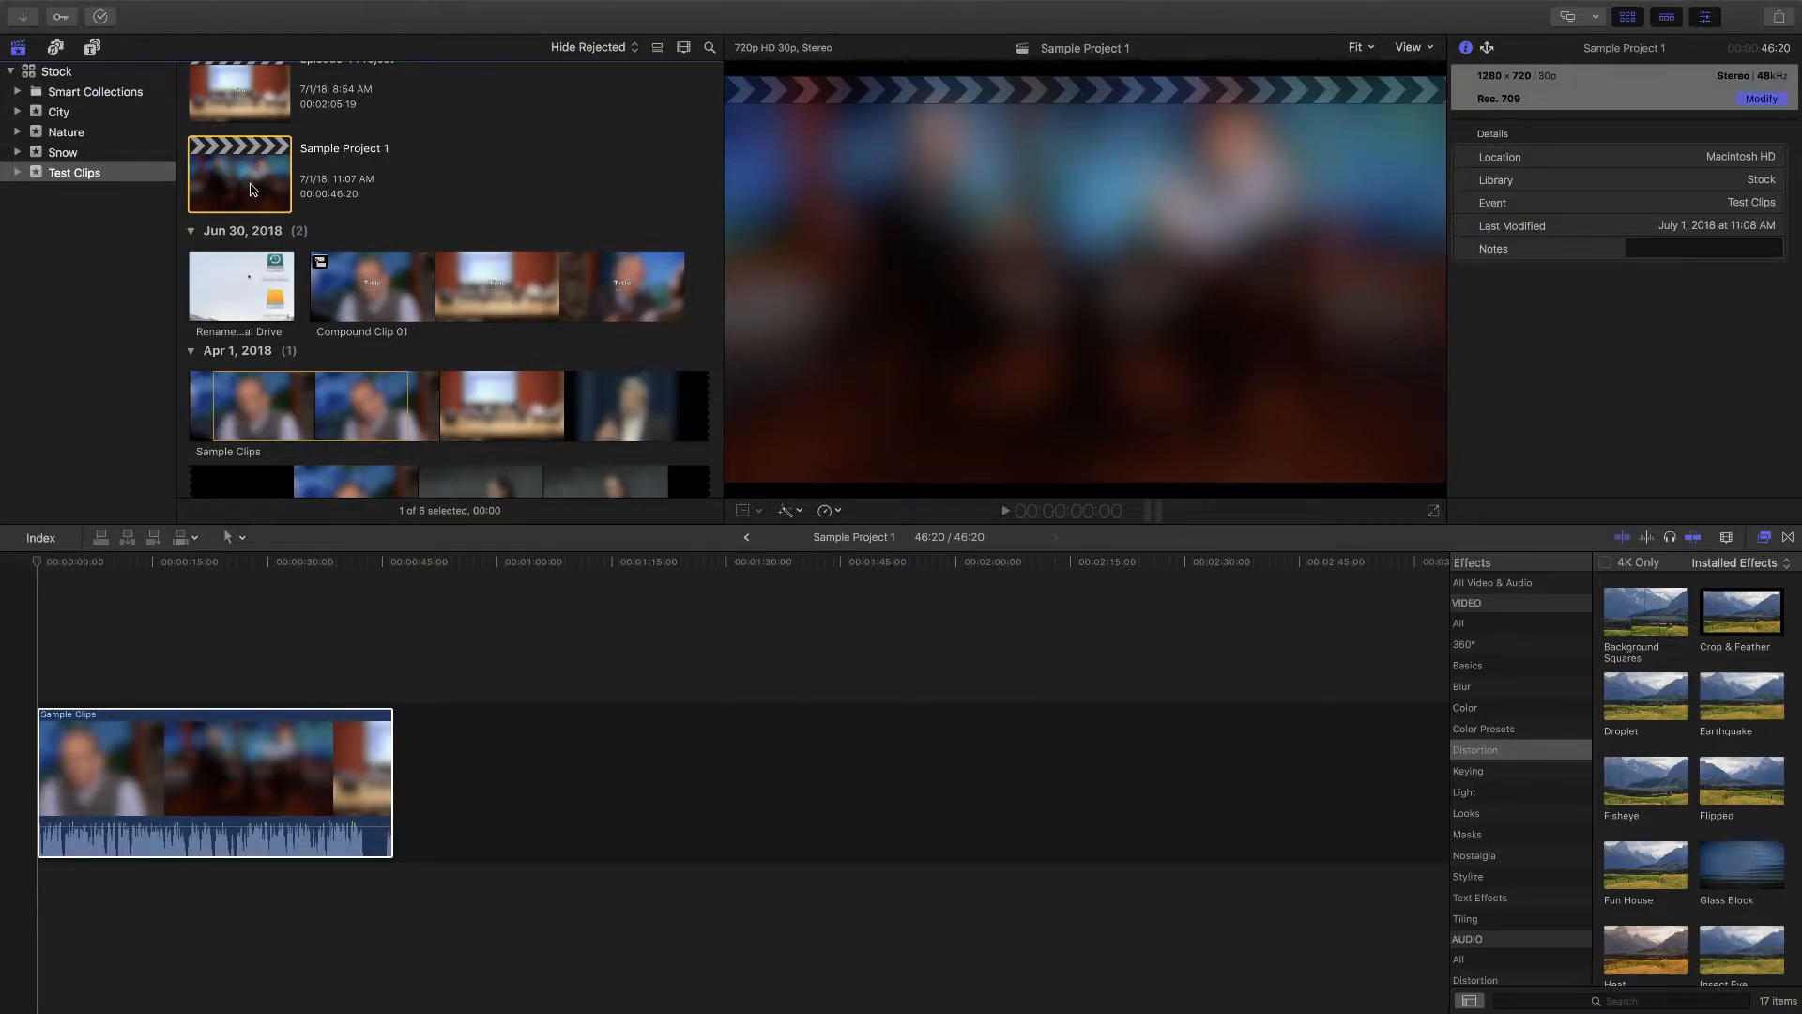
pyautogui.click(1706, 17)
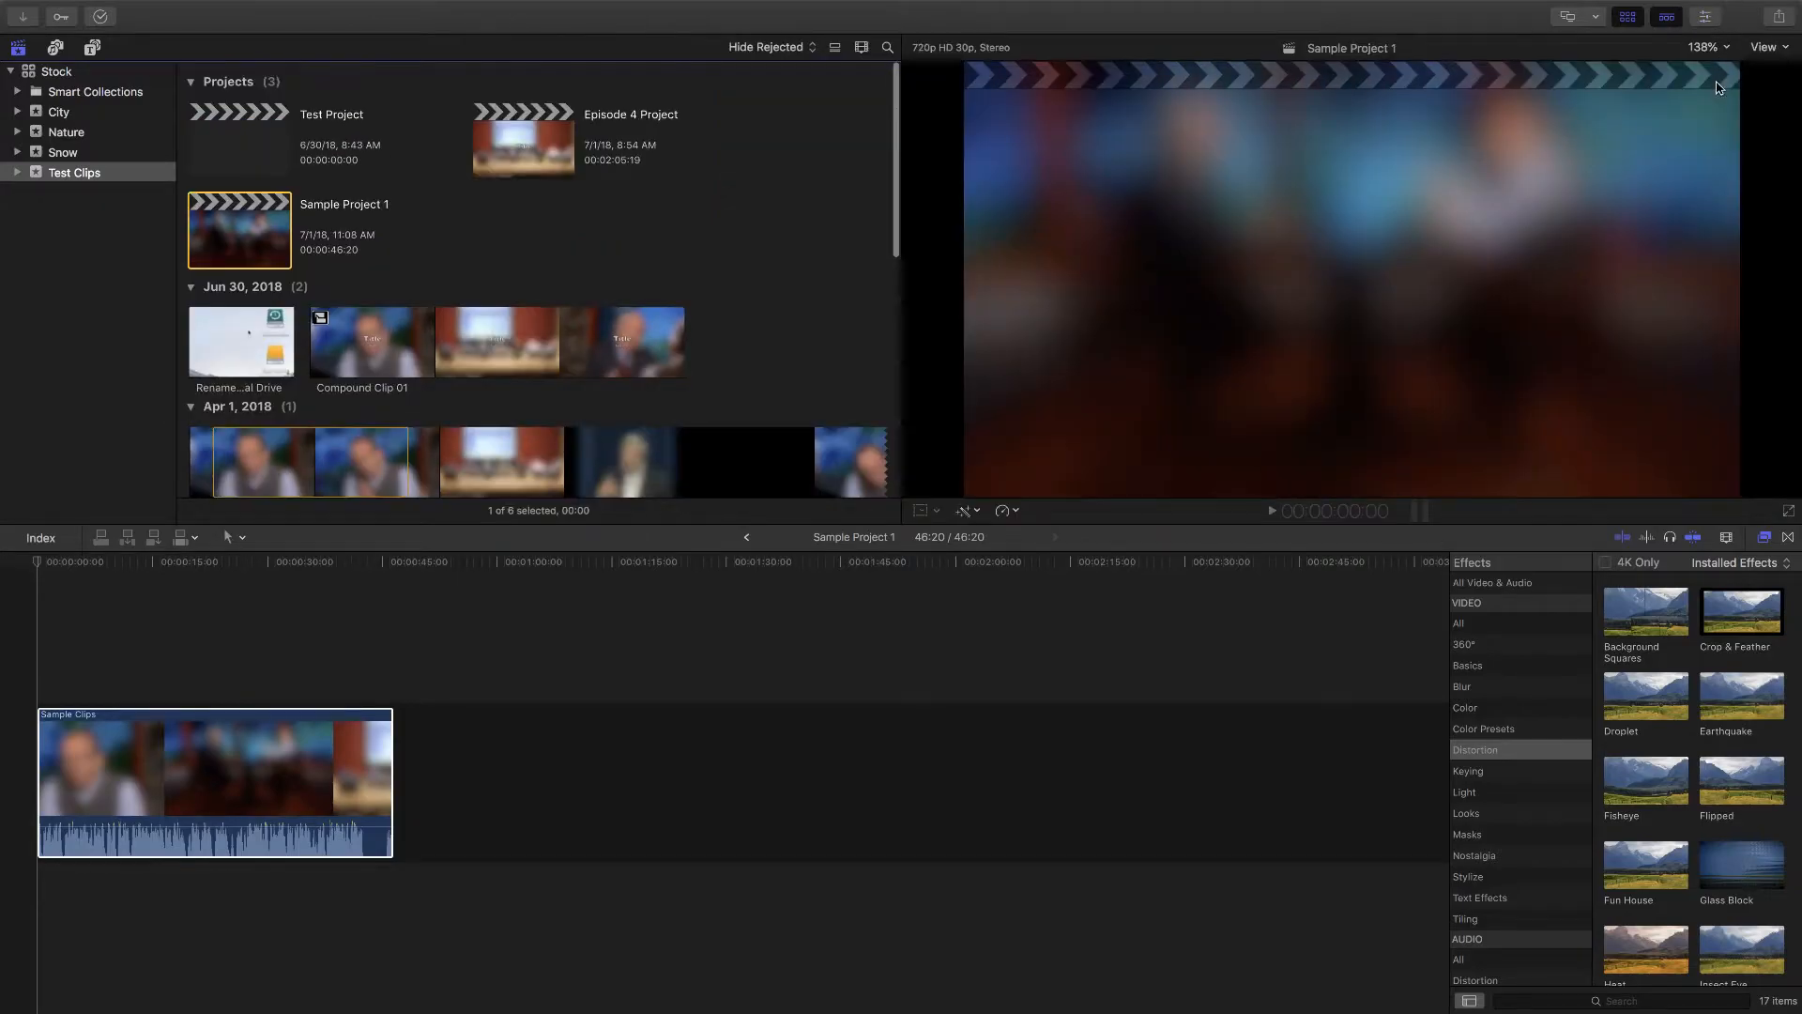
pyautogui.click(1706, 17)
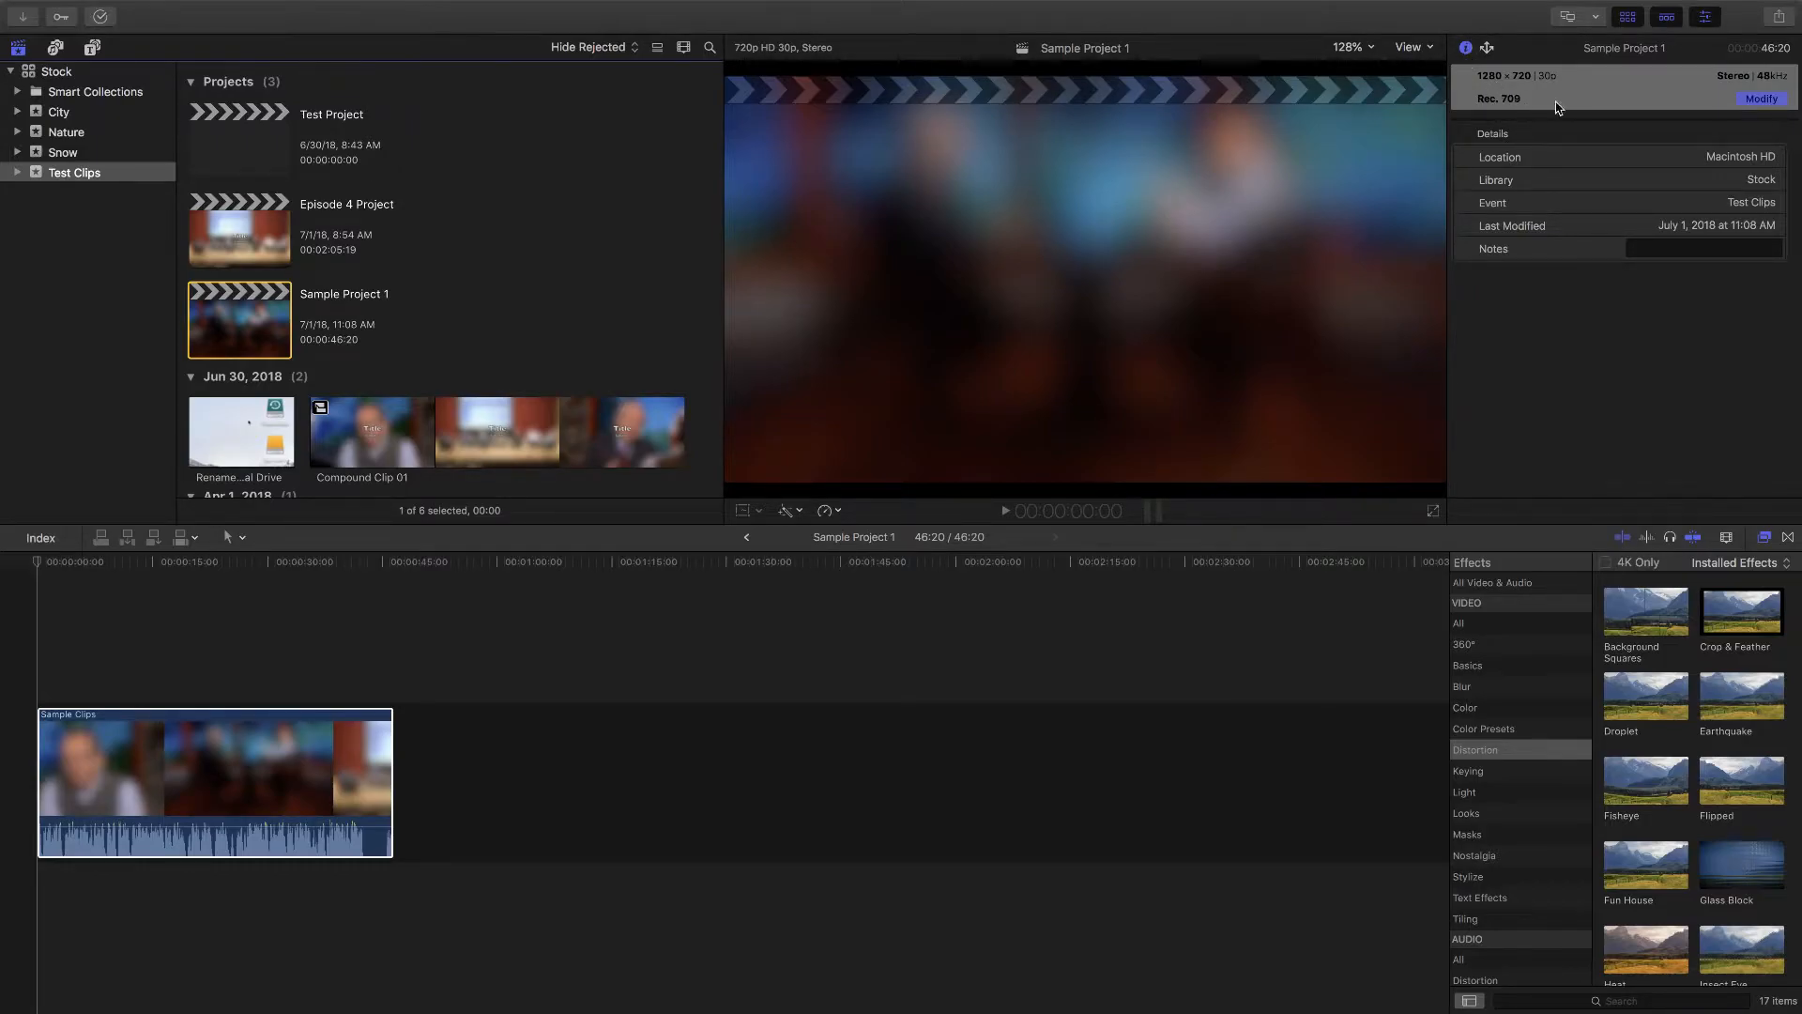
# Step: Modify the video format of Sample Project 1 to 1080p HD at 1920x1080
pyautogui.click(1762, 99)
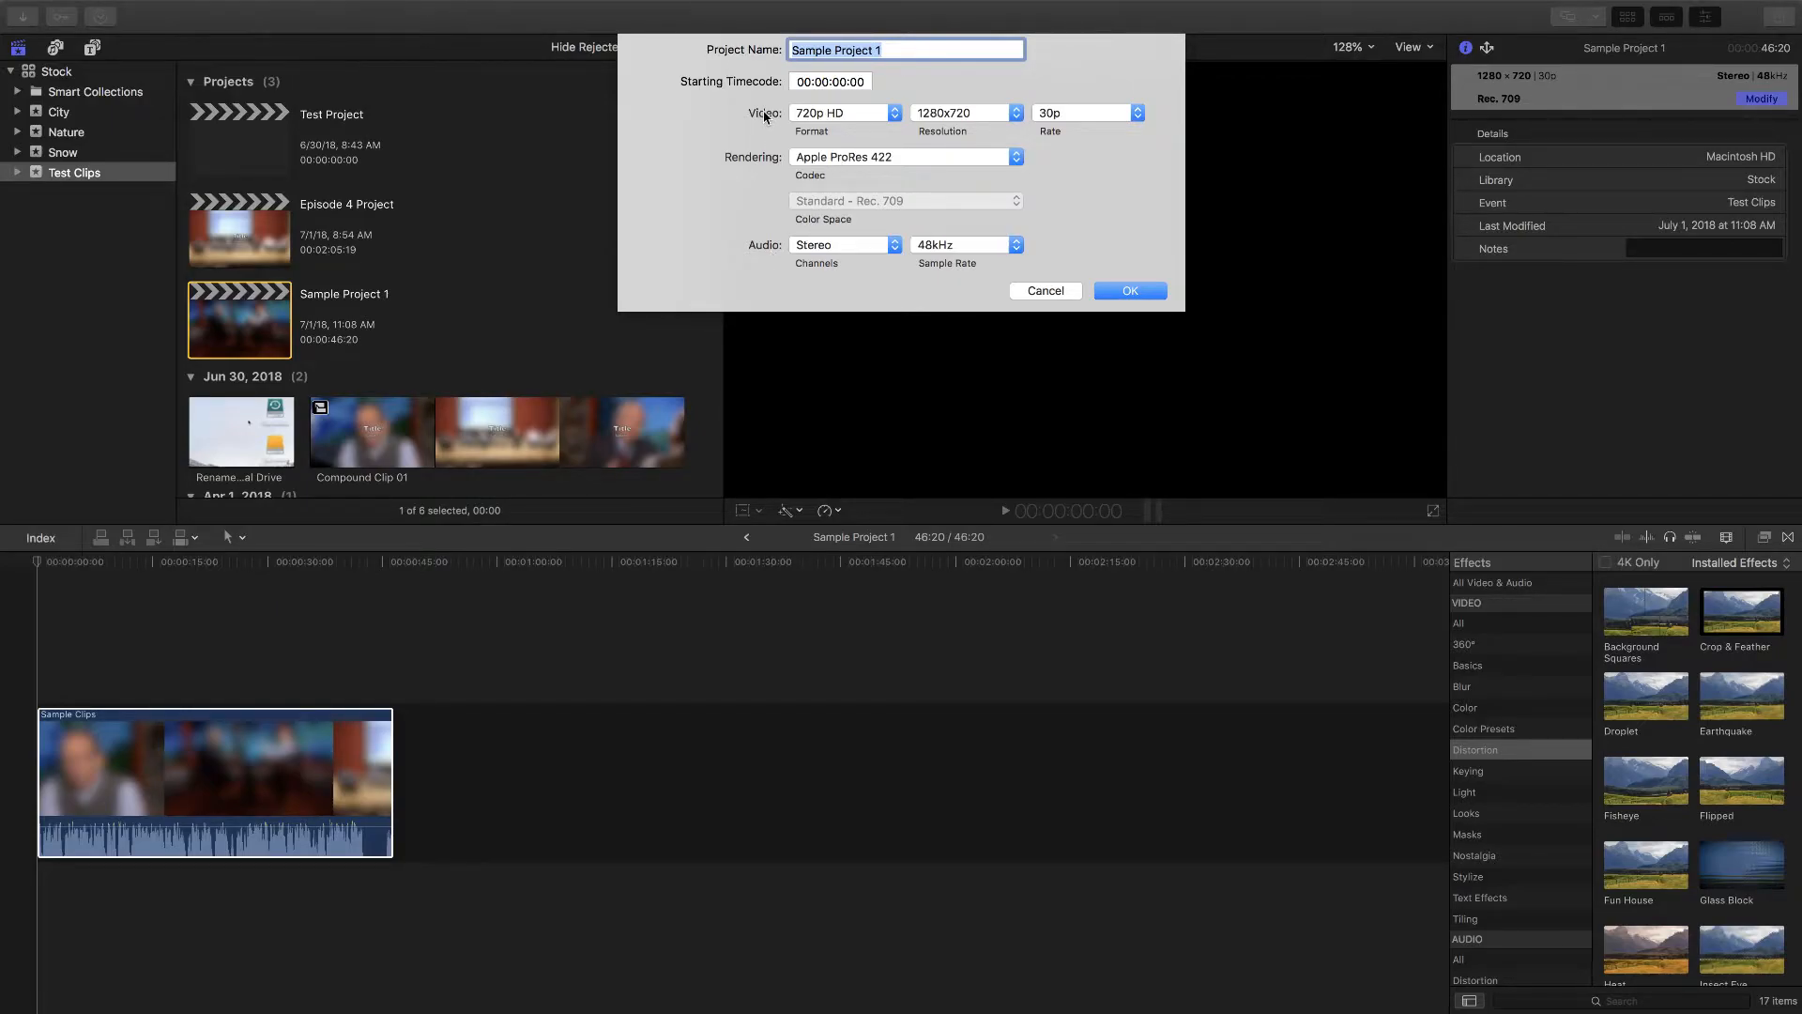
pyautogui.click(855, 116)
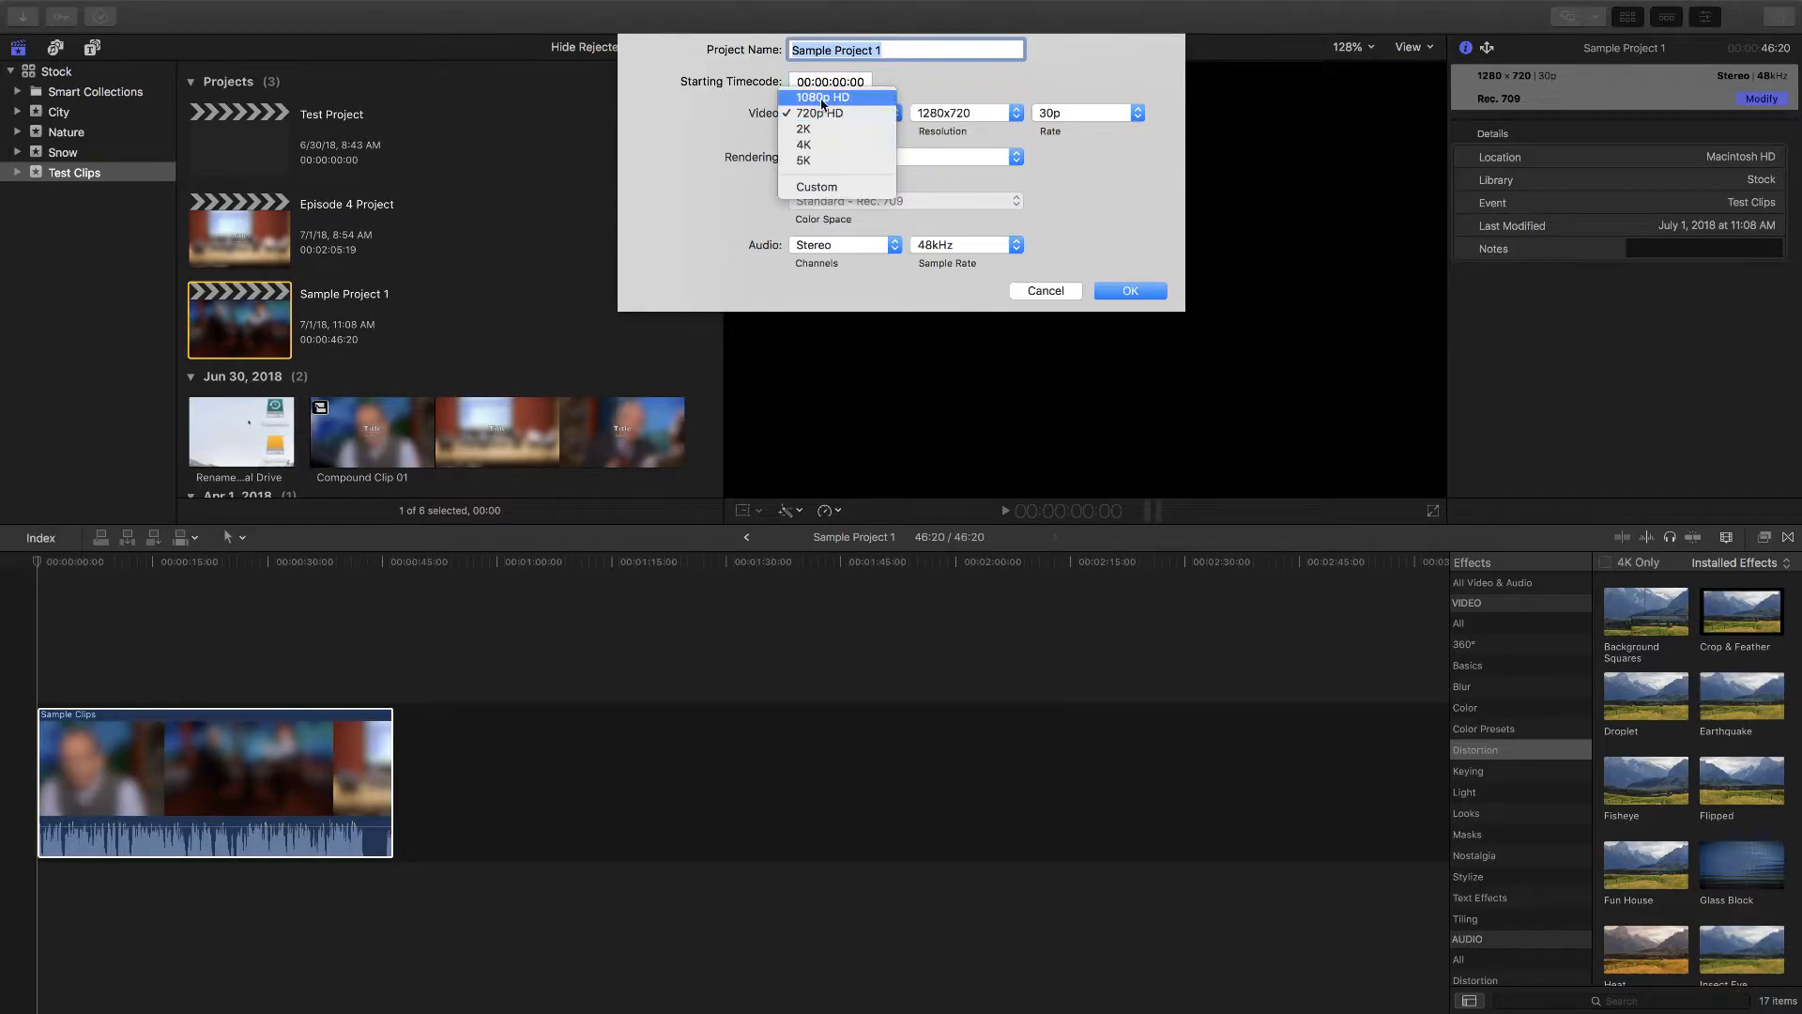
pyautogui.click(843, 100)
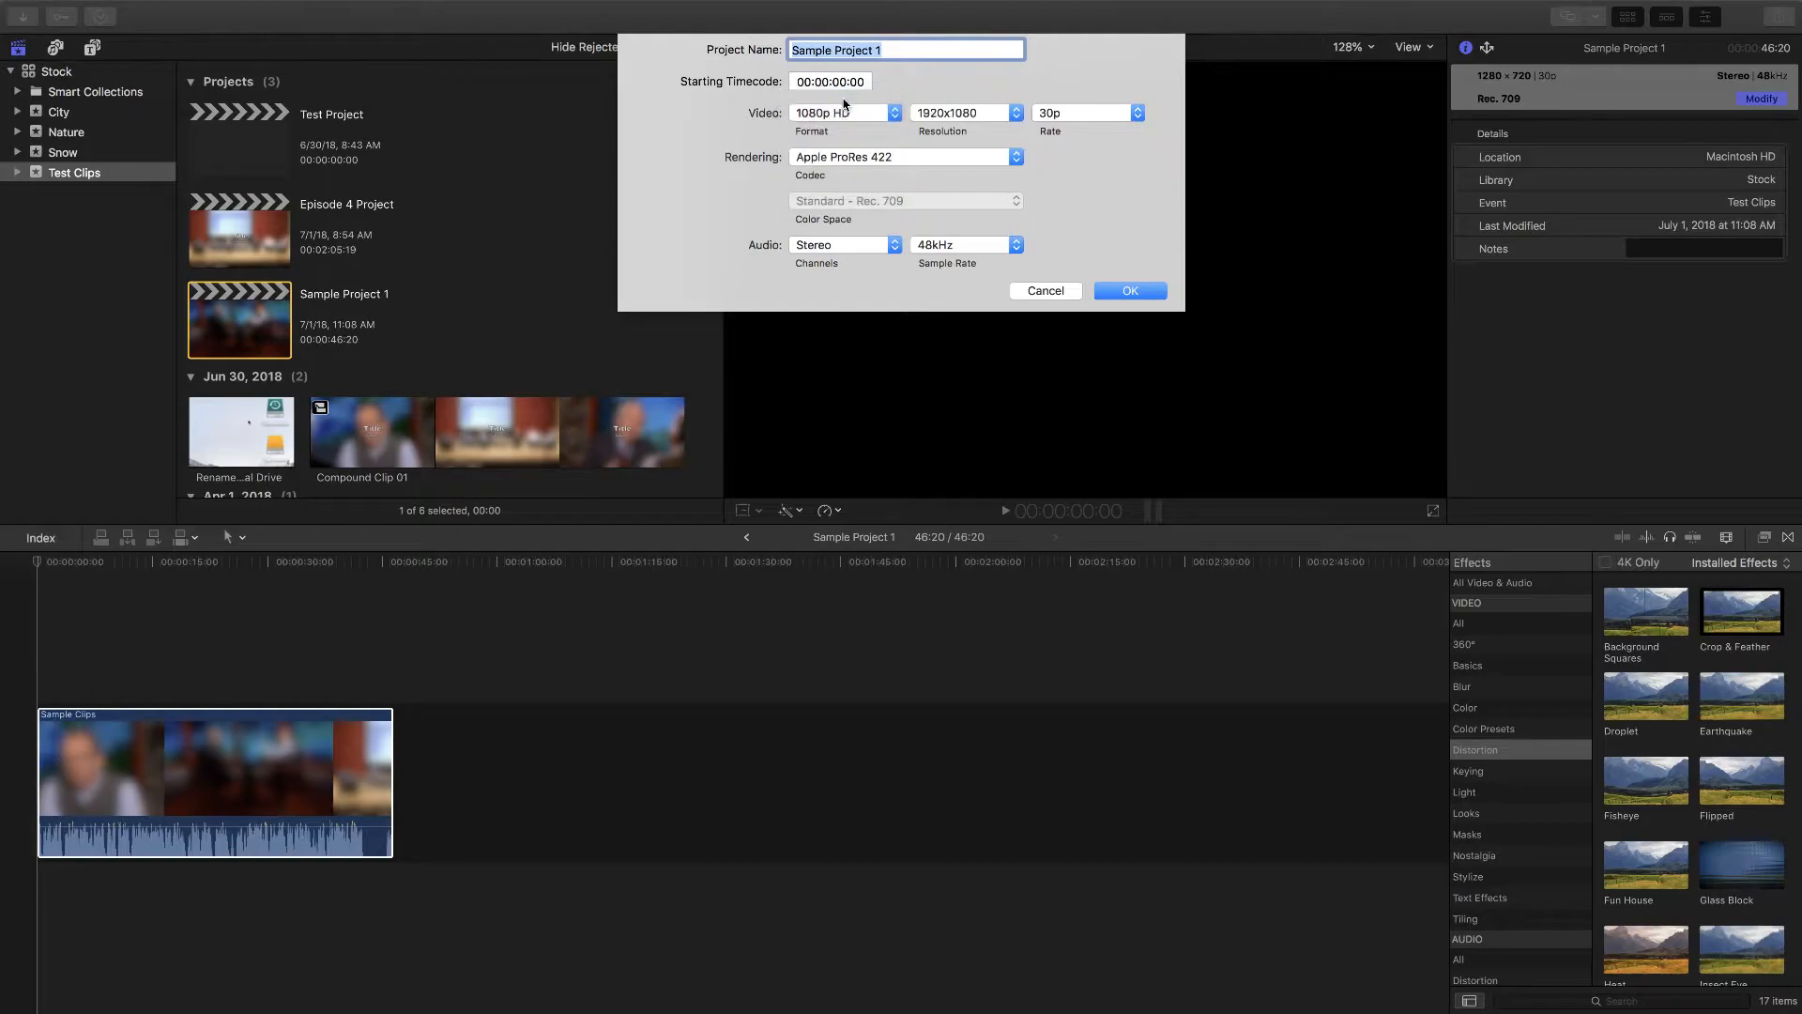
pyautogui.click(1130, 292)
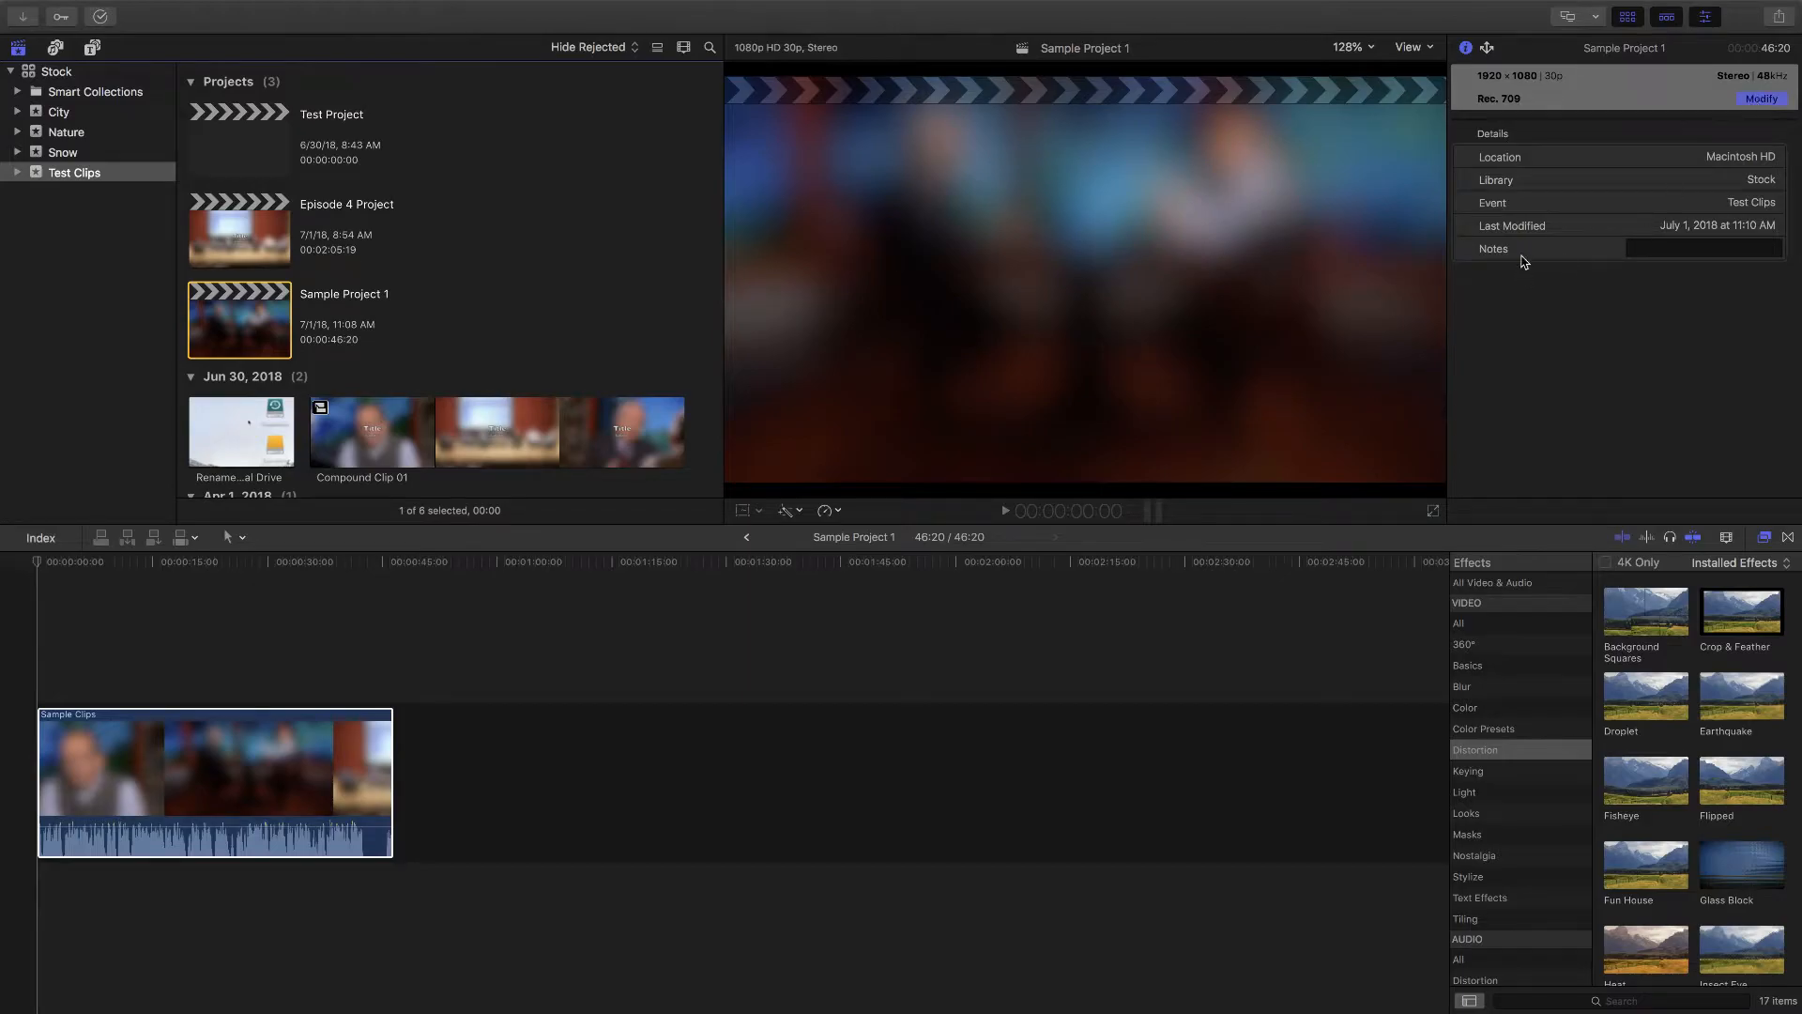
# Step: Compare the format properties of the clip in the timeline with those of Sample Project 1
pyautogui.click(269, 779)
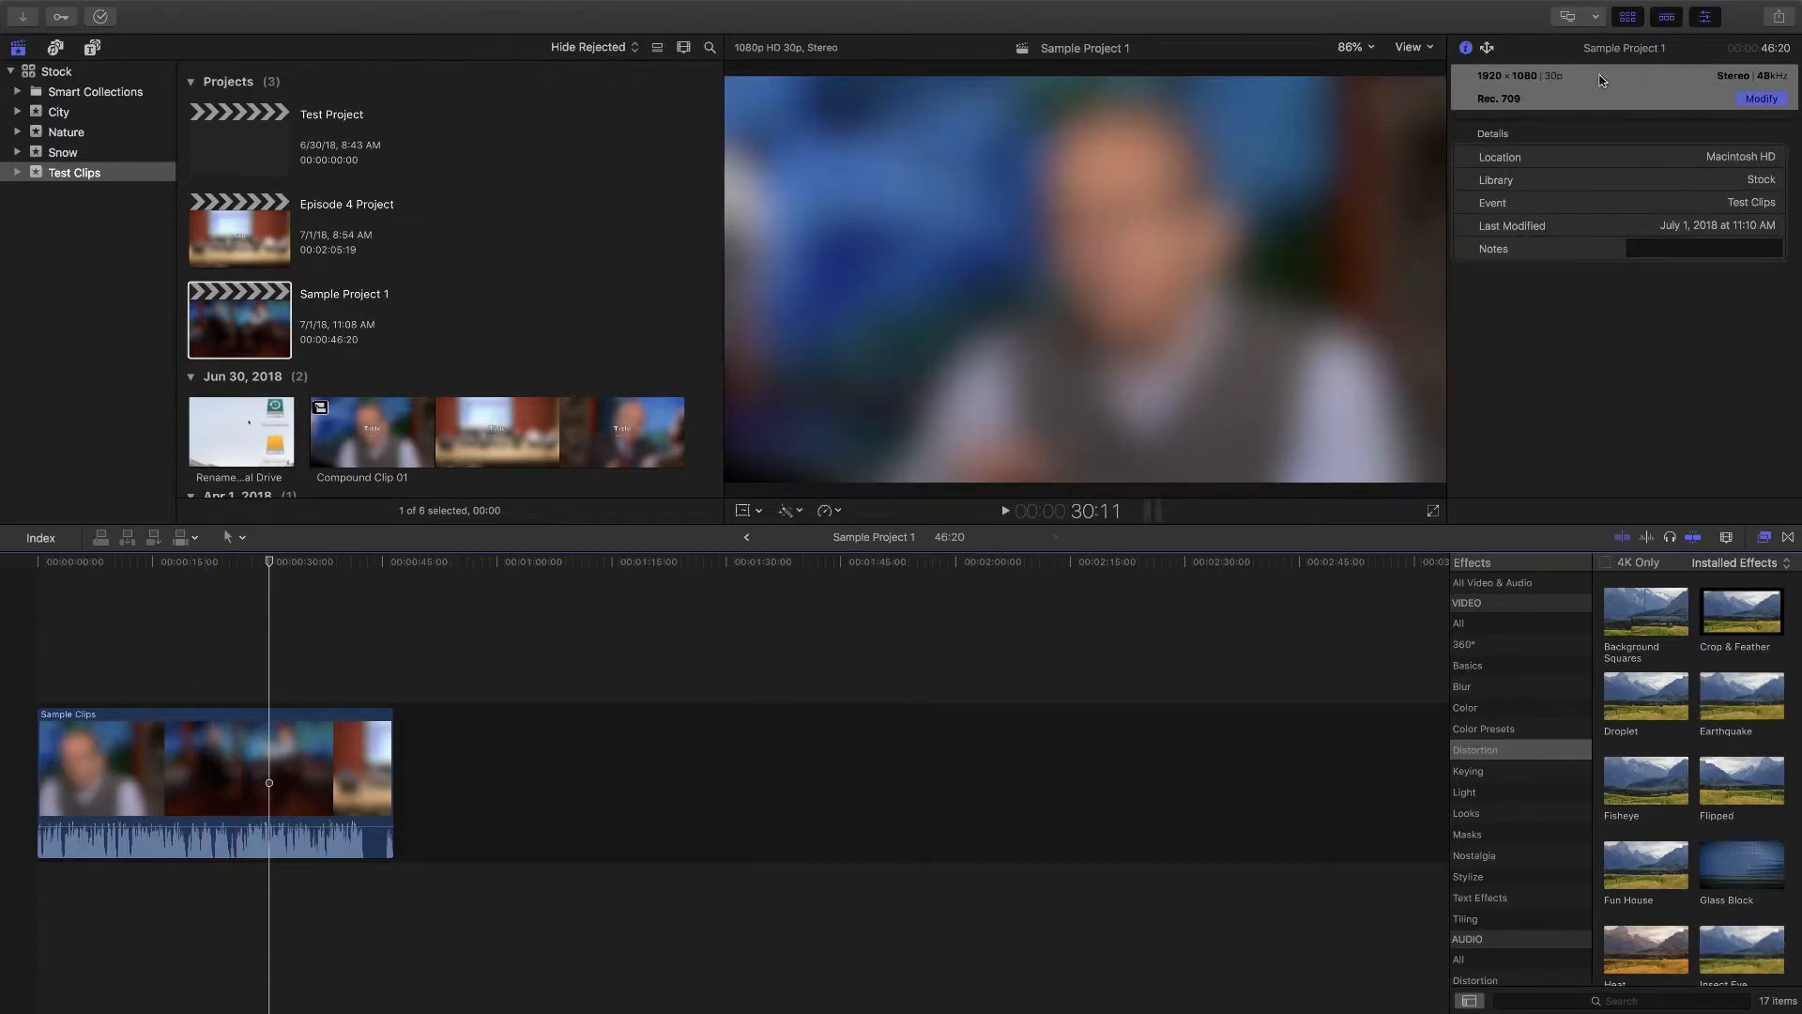
pyautogui.click(177, 663)
pyautogui.click(158, 757)
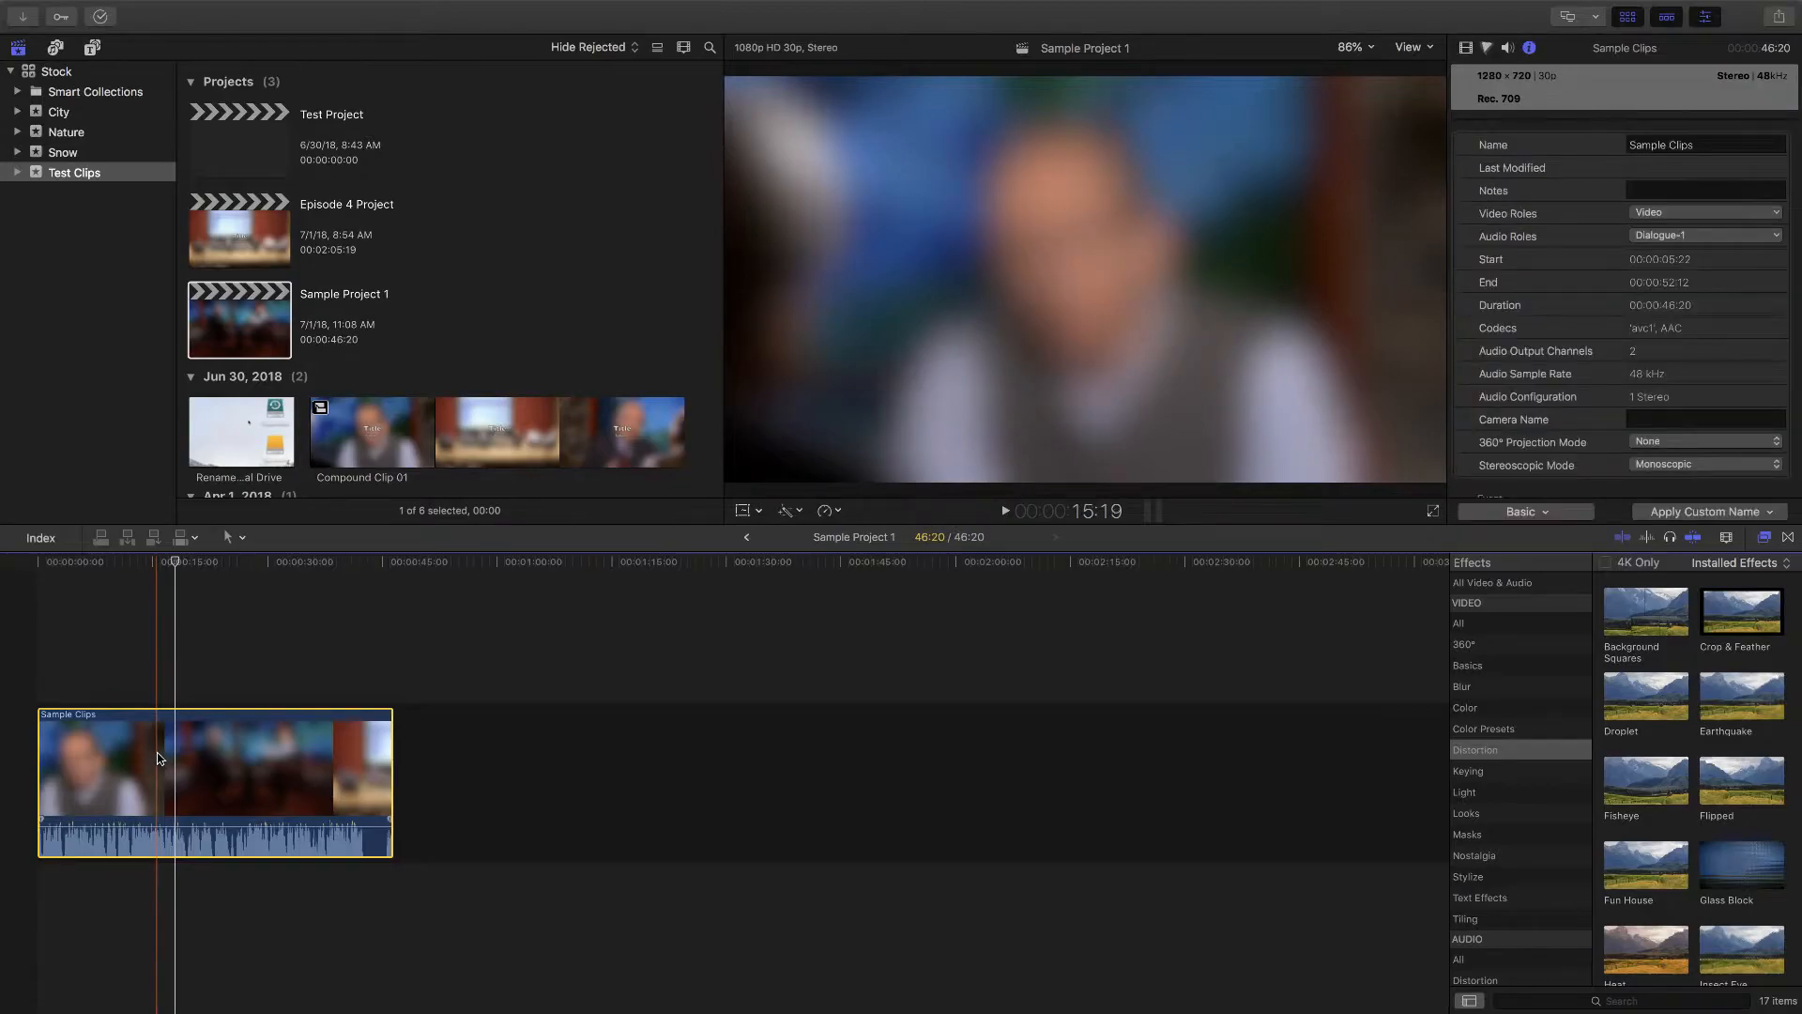
pyautogui.press('super+j')
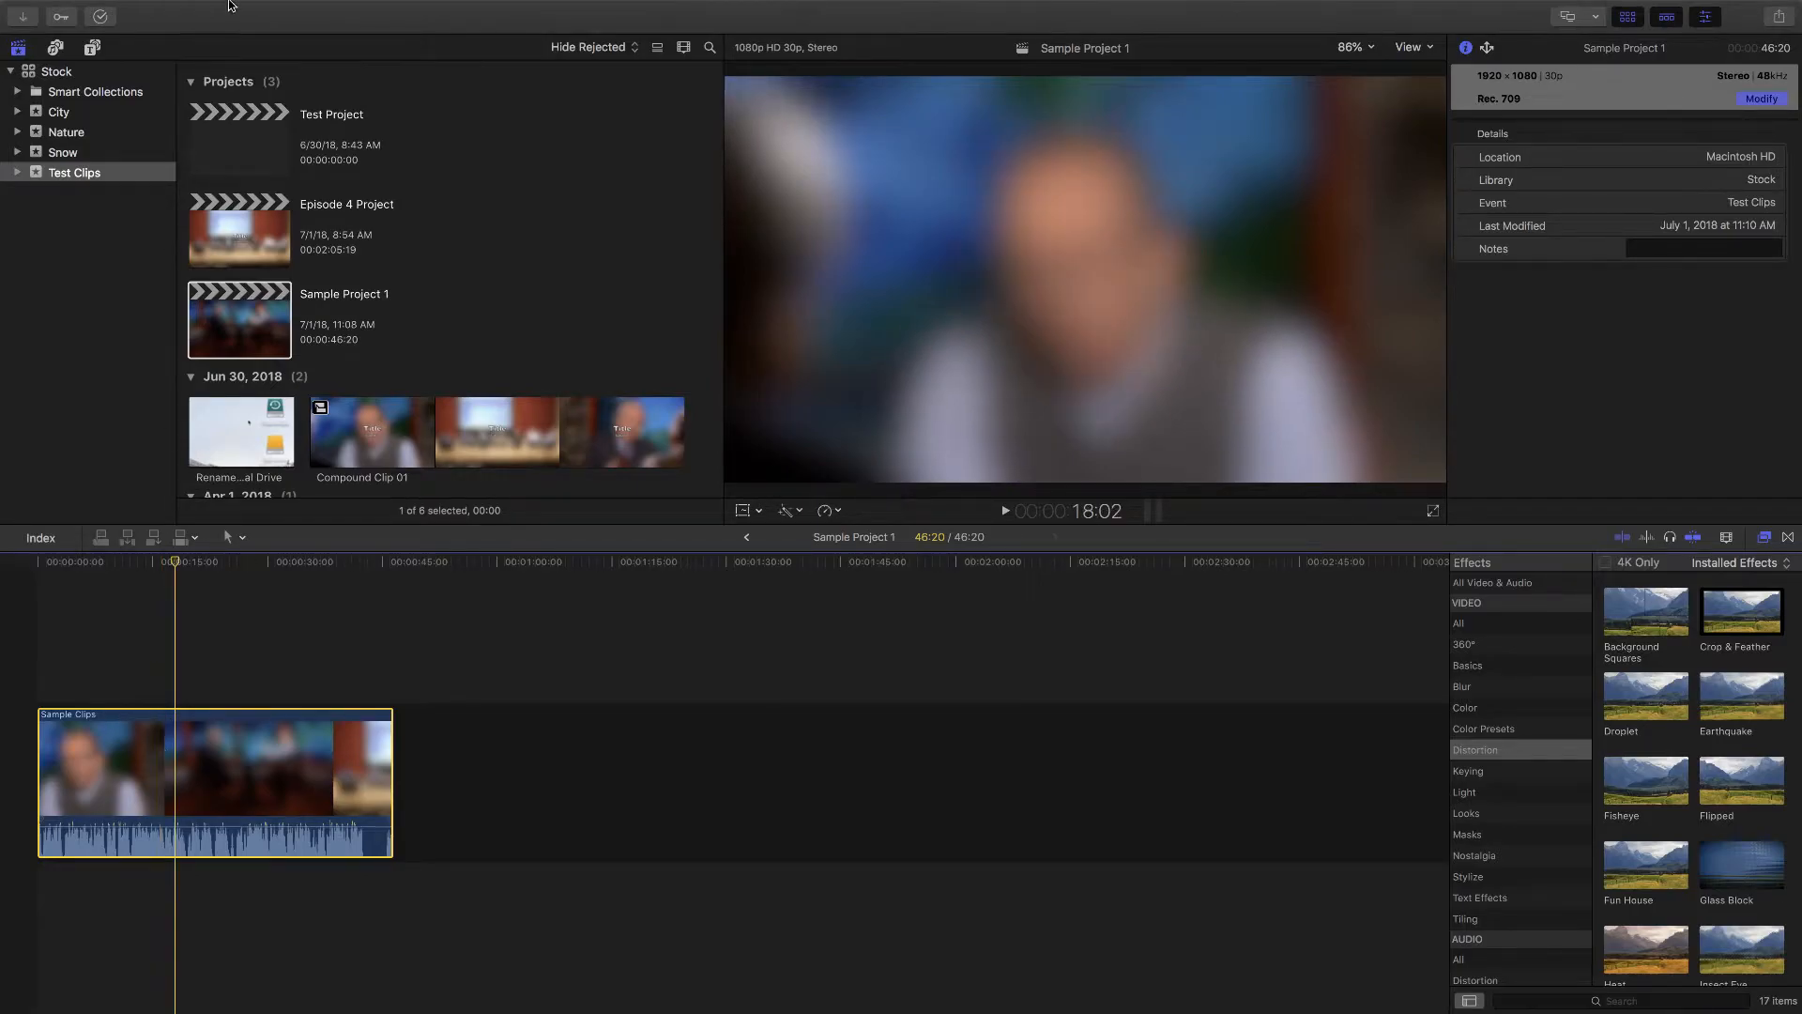
# Step: Start a new project with custom settings, named "Sample Project with Manual Settings", in the Test Clips event
pyautogui.click(153, 10)
pyautogui.moveTo(165, 30)
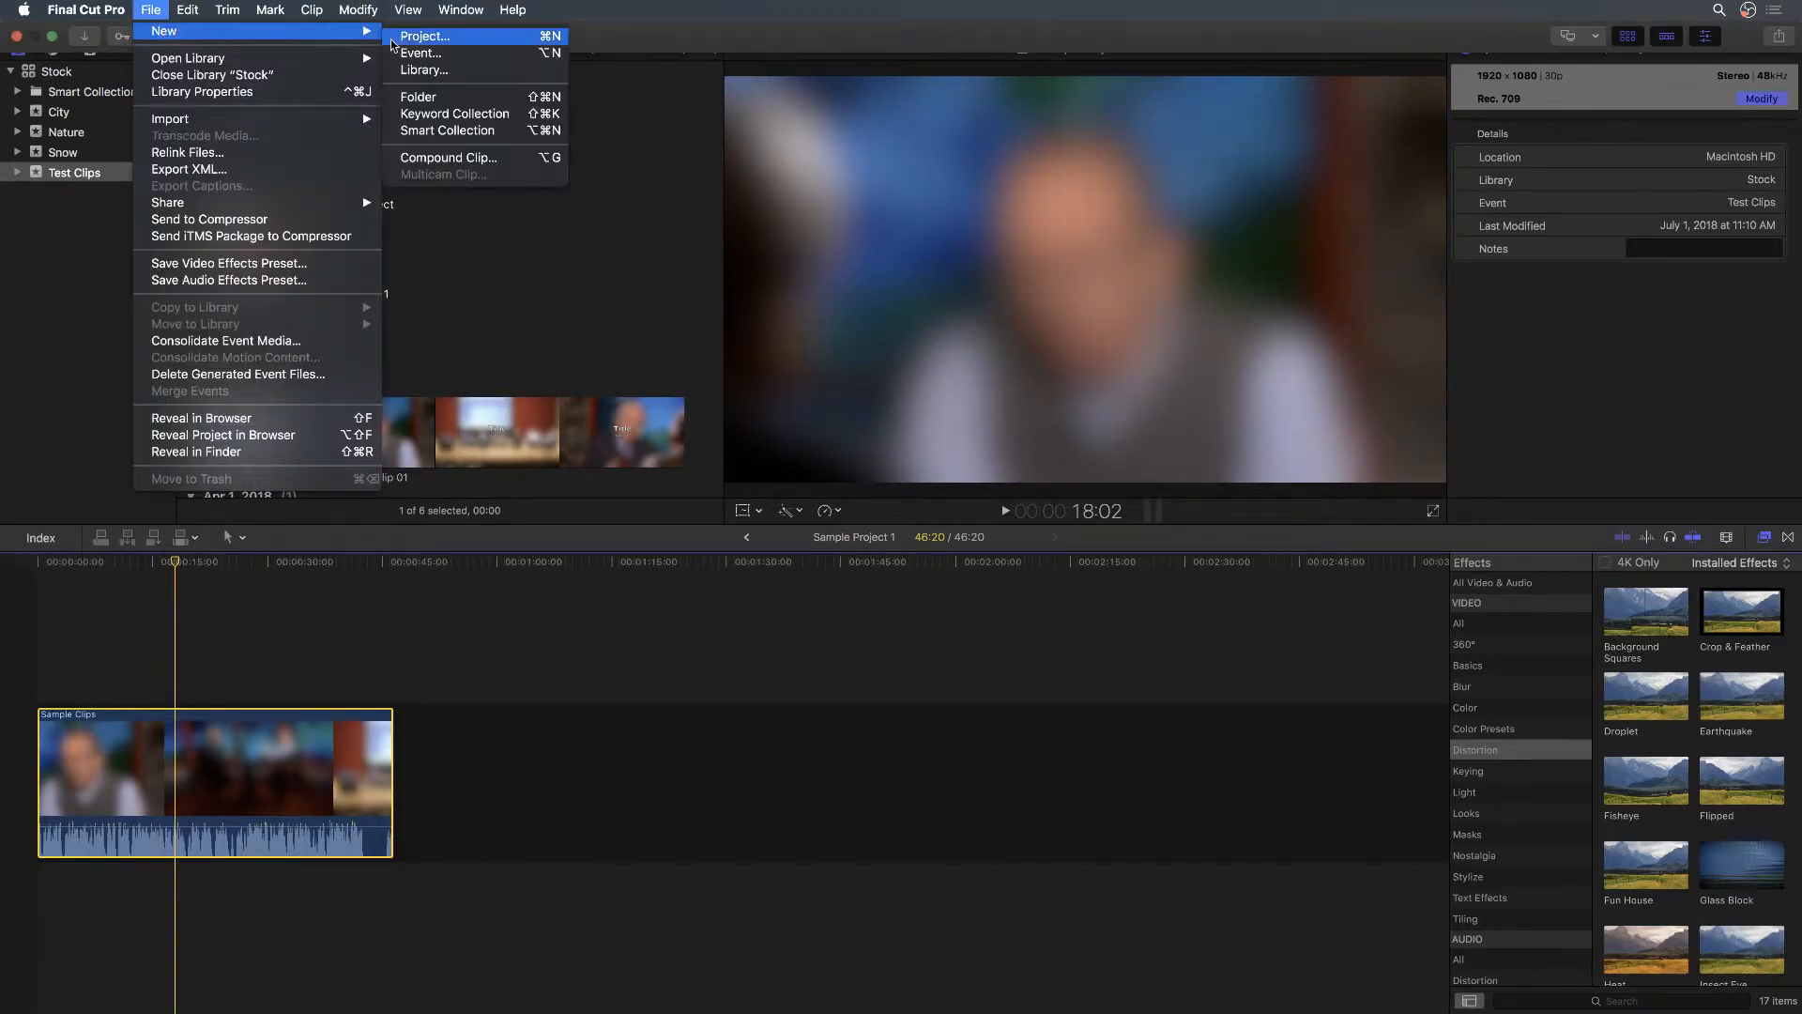
pyautogui.click(427, 43)
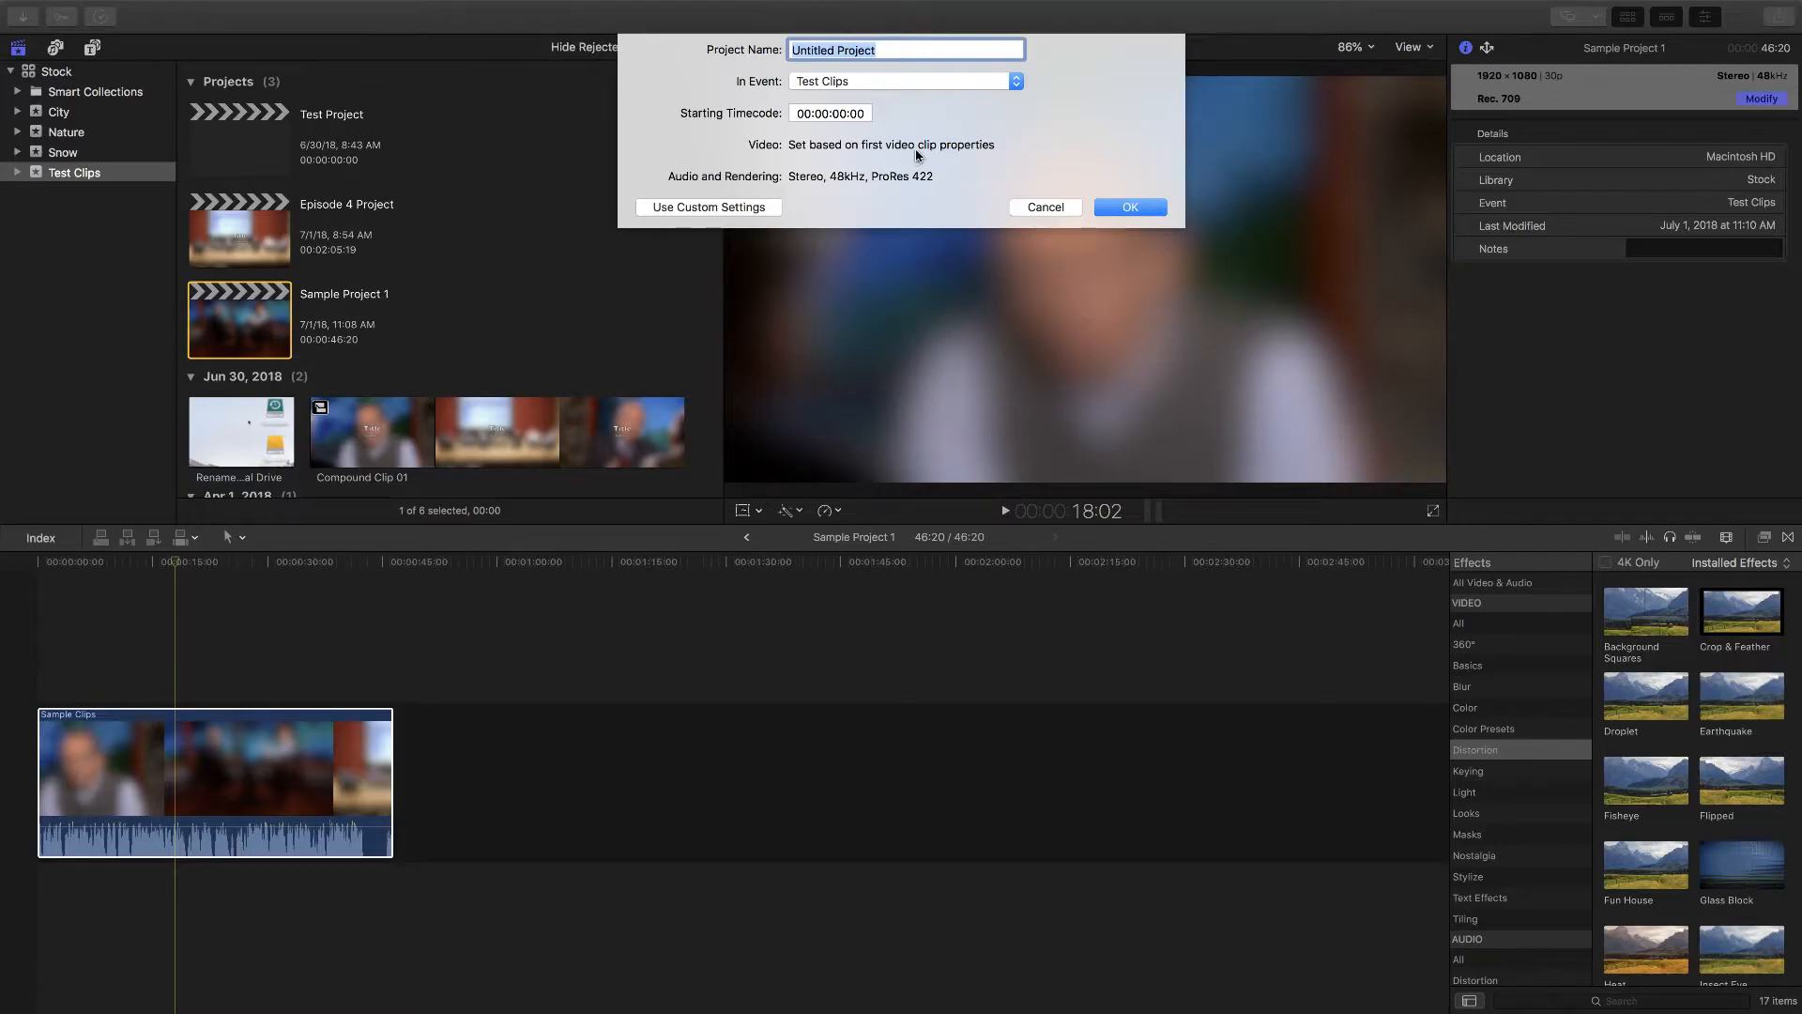
pyautogui.click(728, 214)
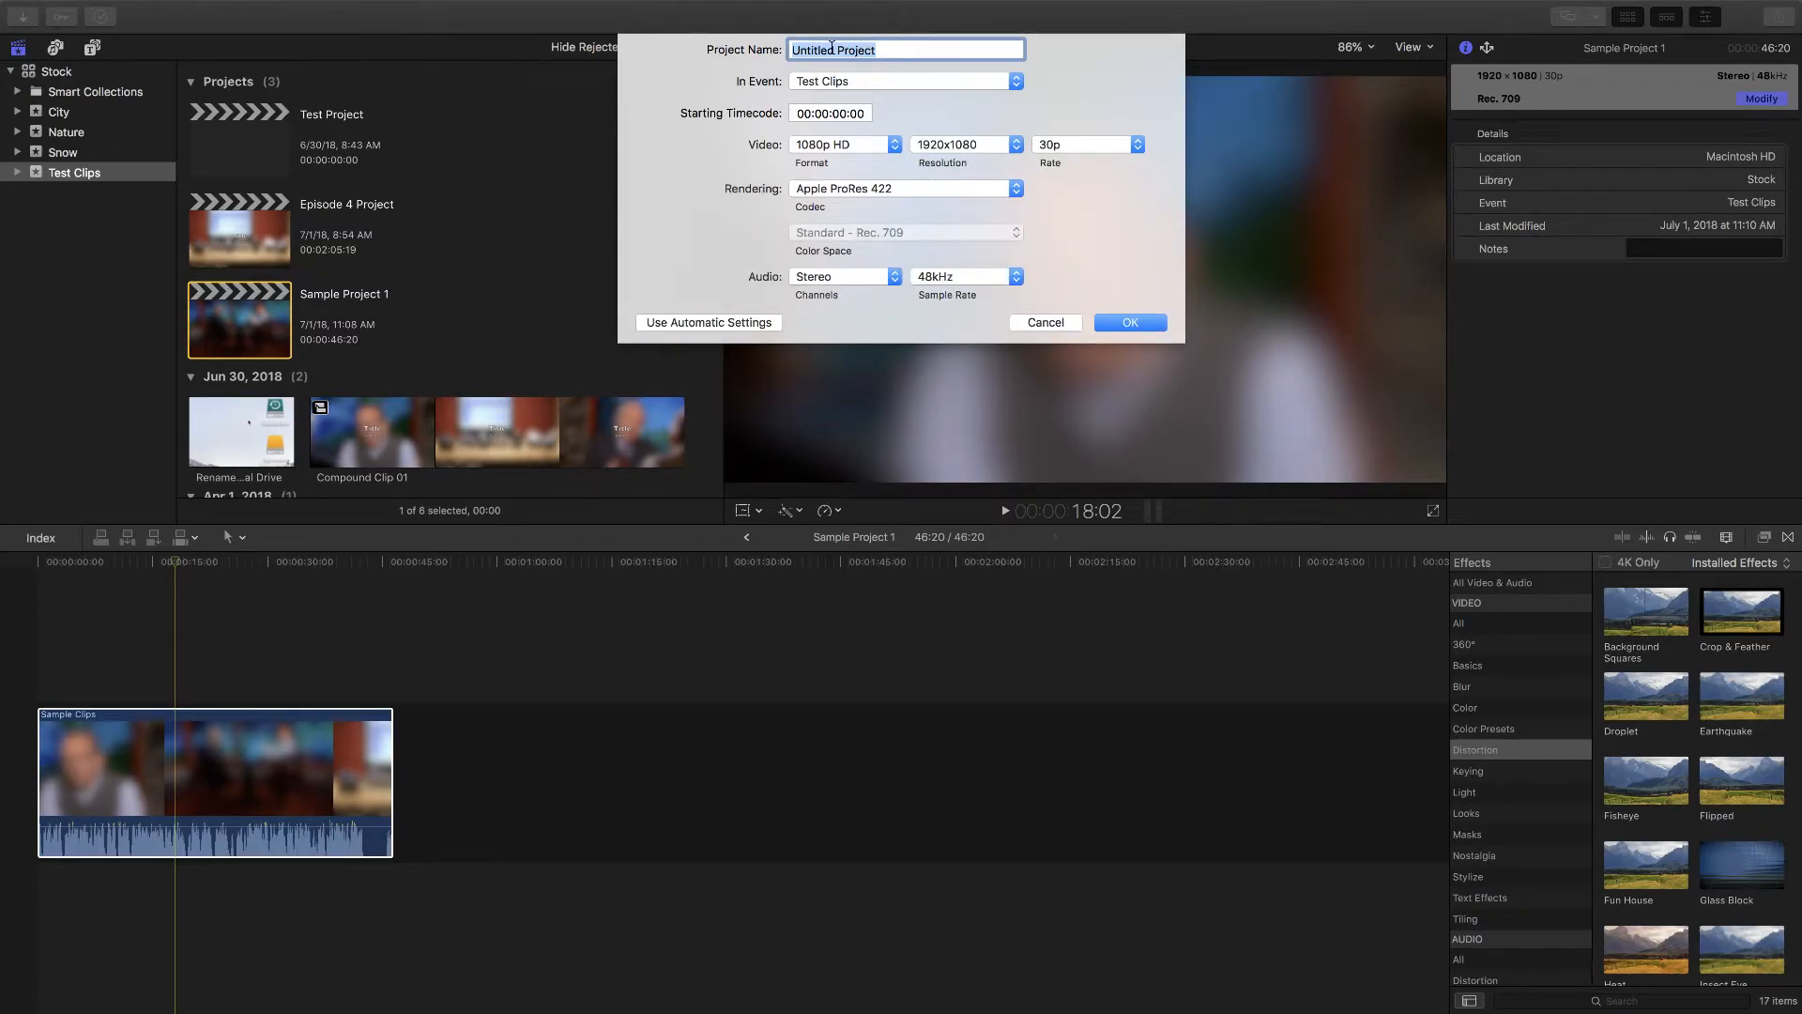
pyautogui.write('Sample Project with')
pyautogui.write('Man')
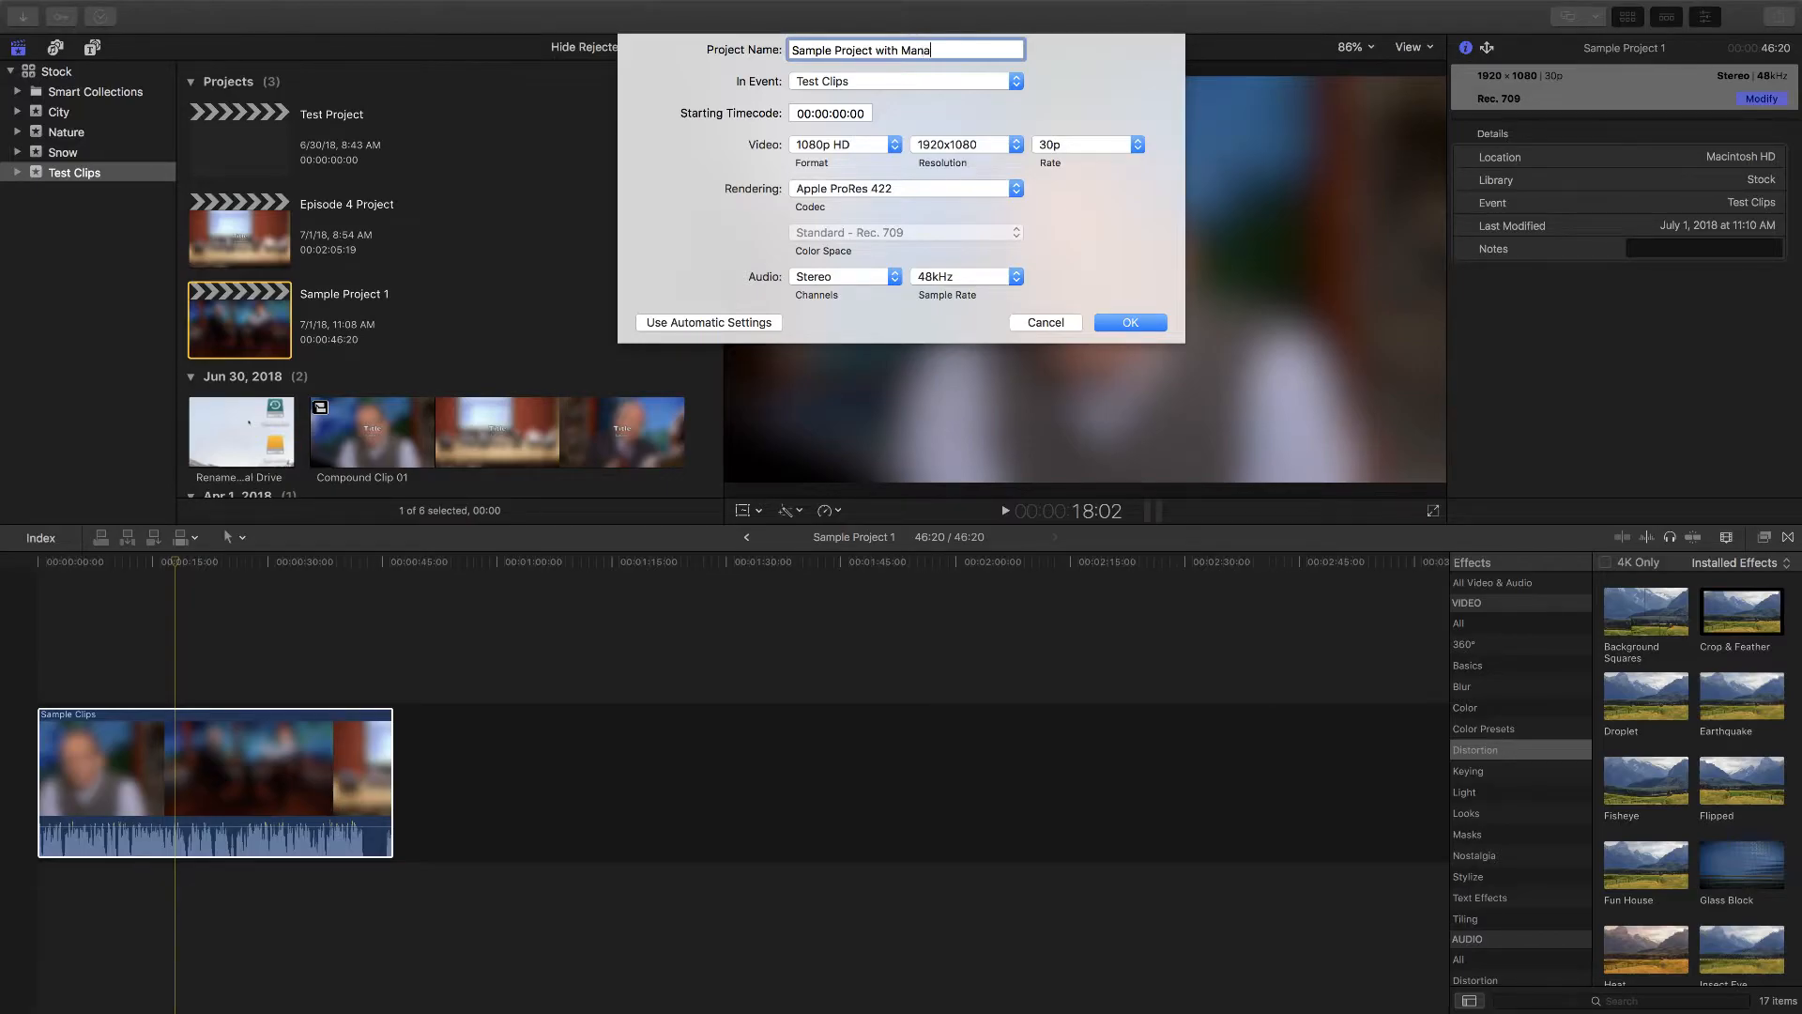
pyautogui.write('ual Settings')
pyautogui.click(811, 84)
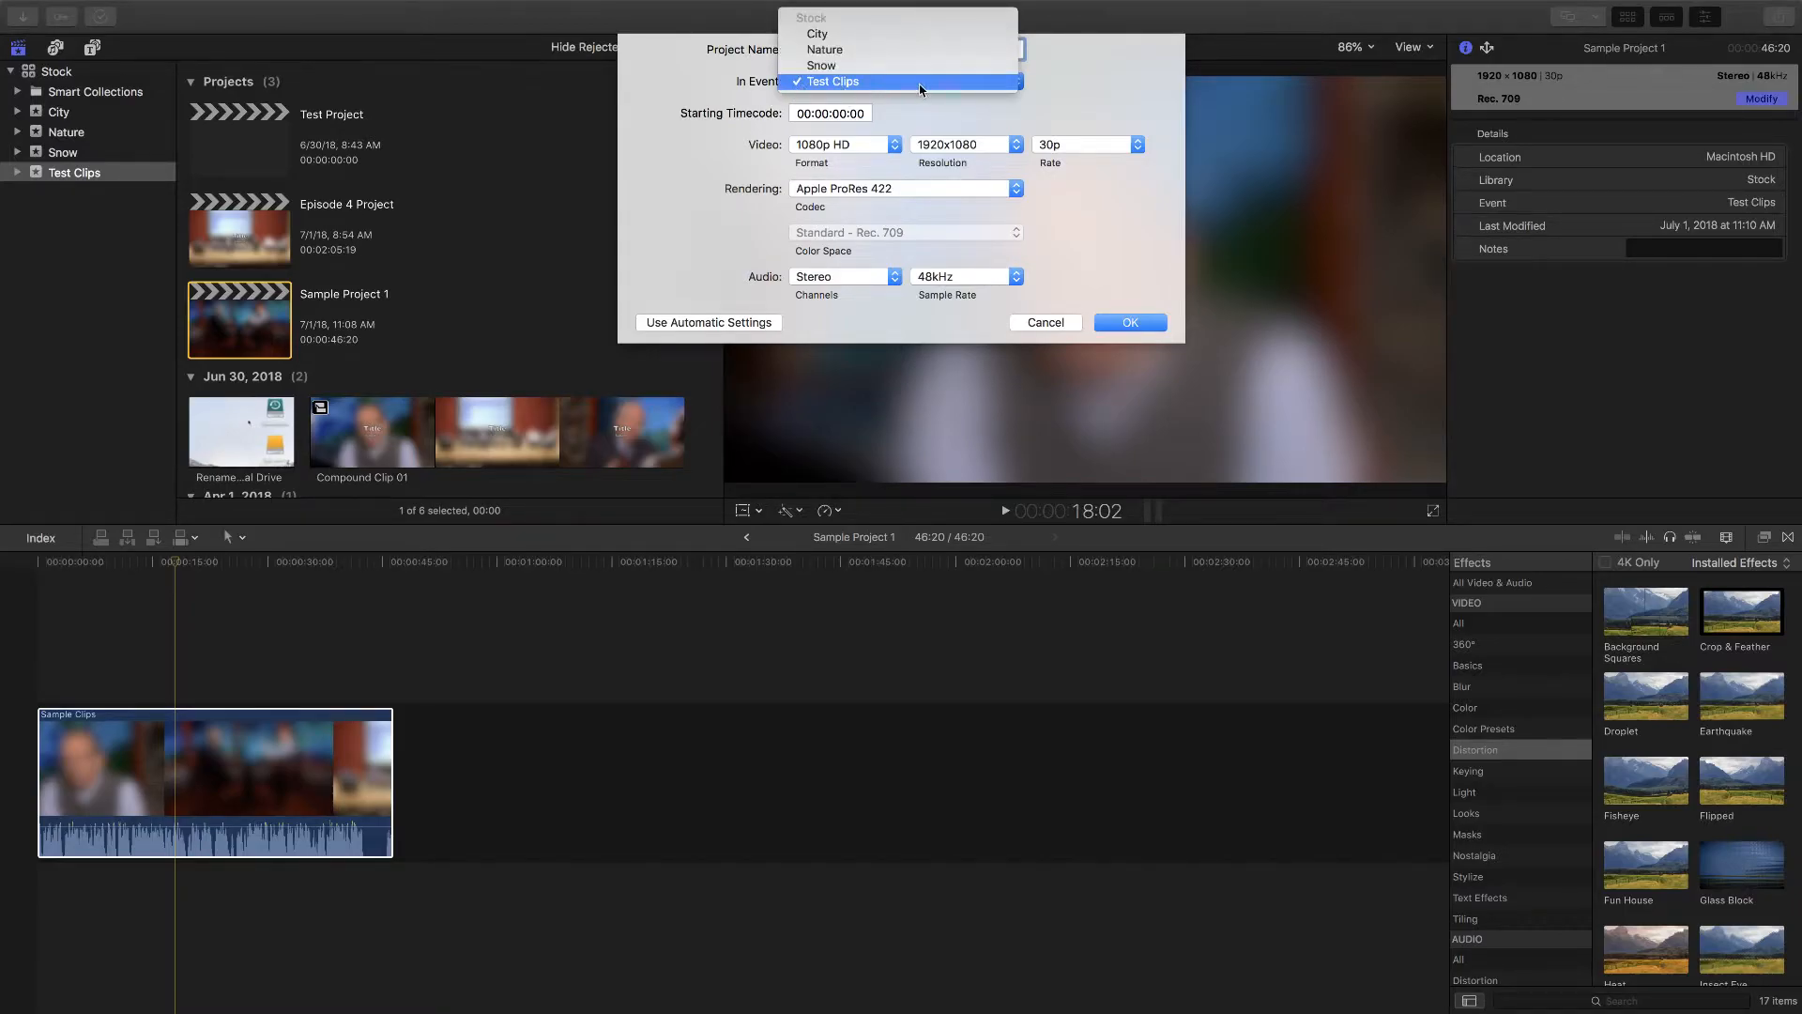
pyautogui.click(873, 84)
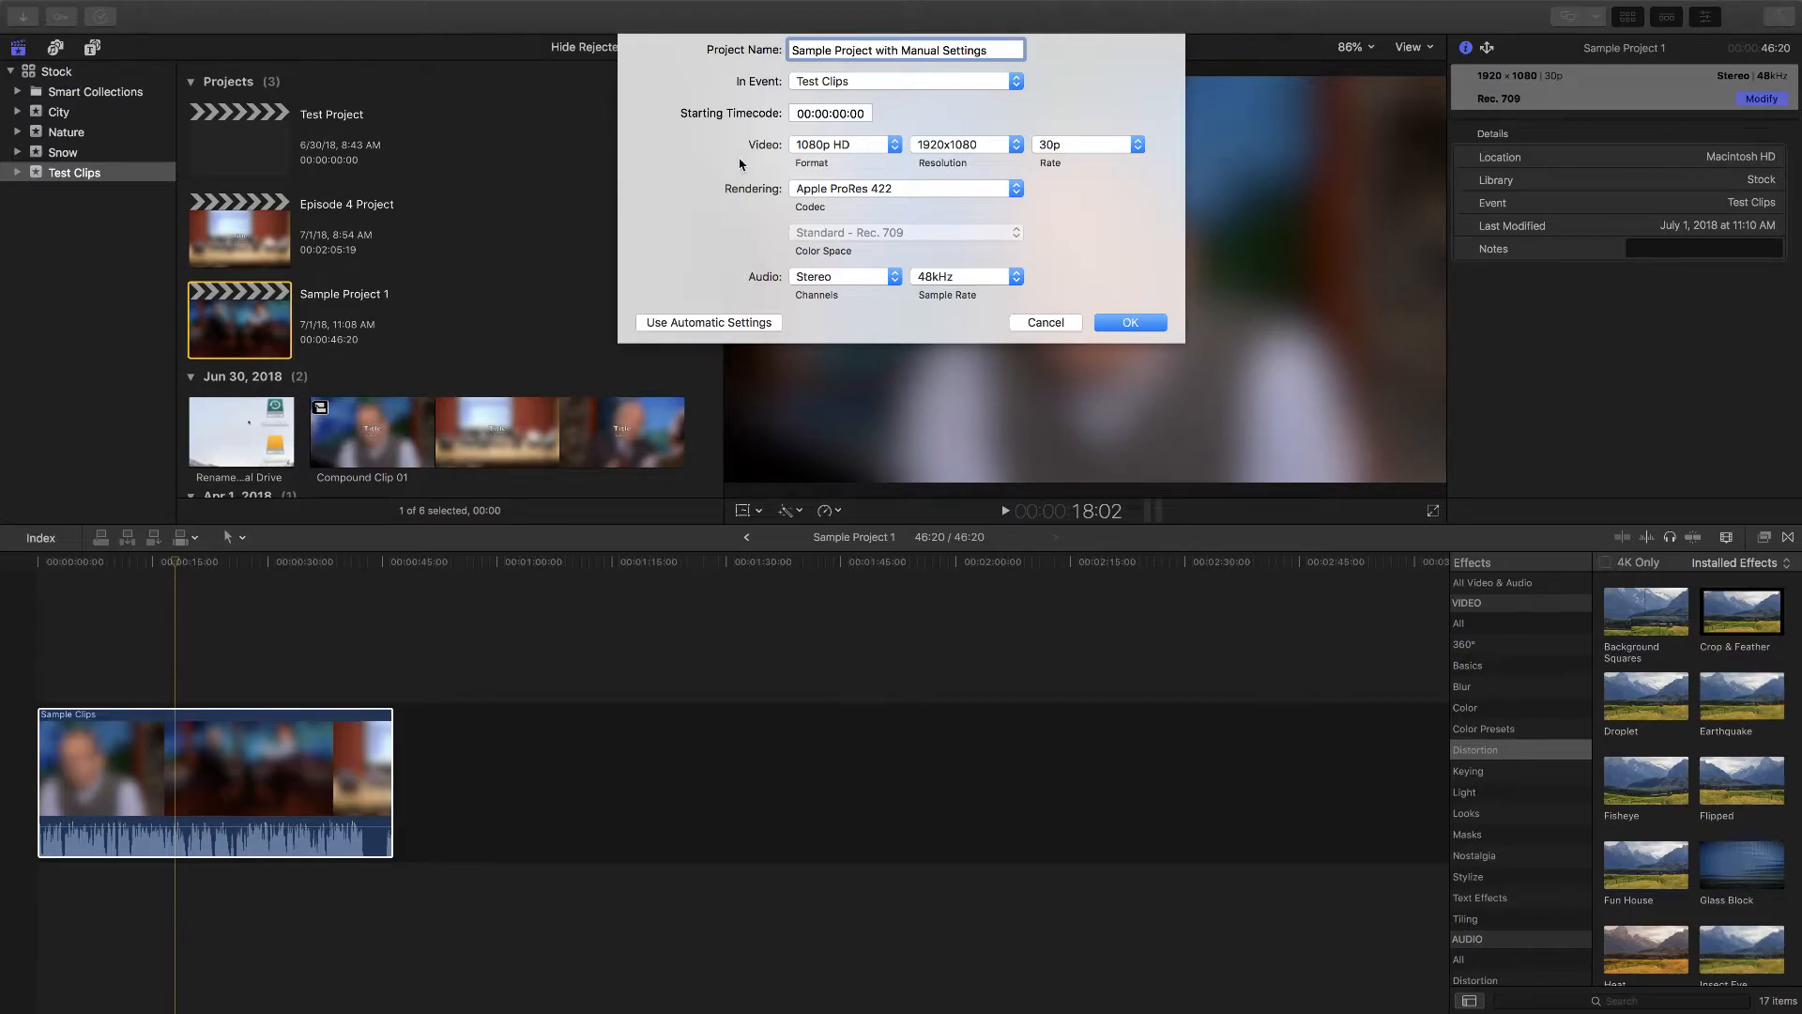
# Step: Review the available video formats and the resolutions offered for 1080p HD, keeping 1080p HD at 1920x1080
pyautogui.click(868, 152)
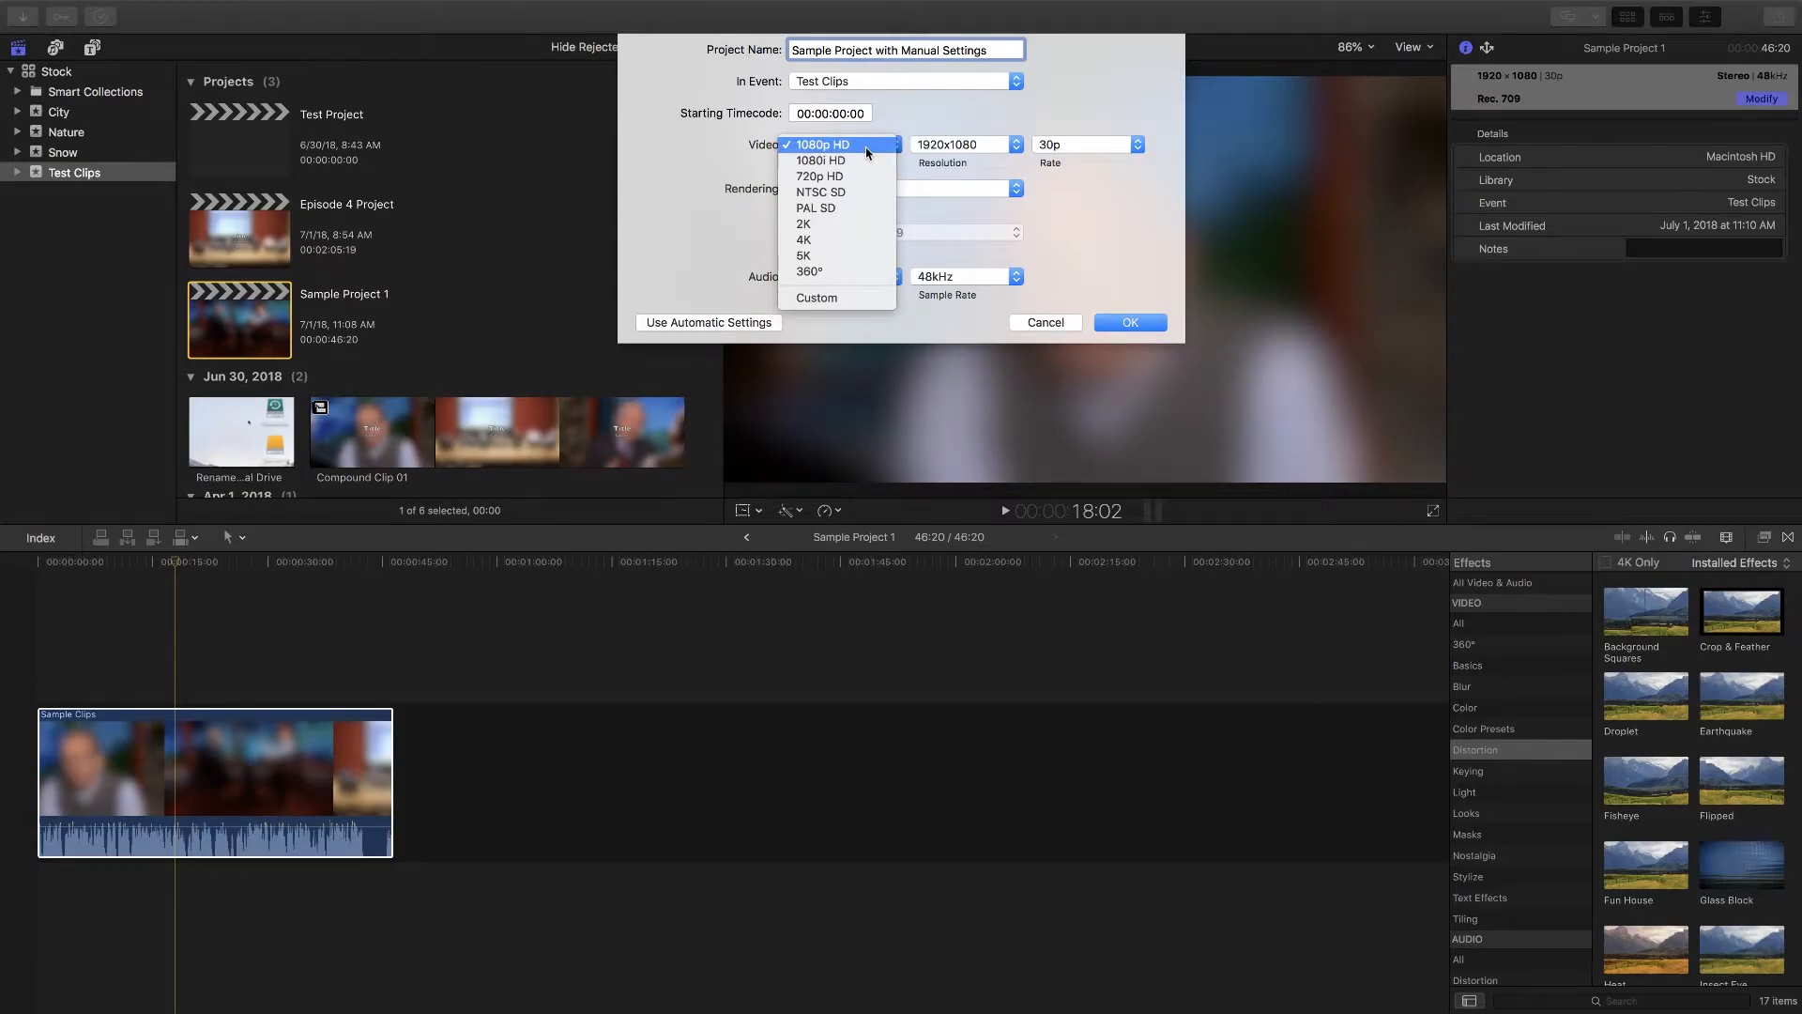
pyautogui.click(826, 148)
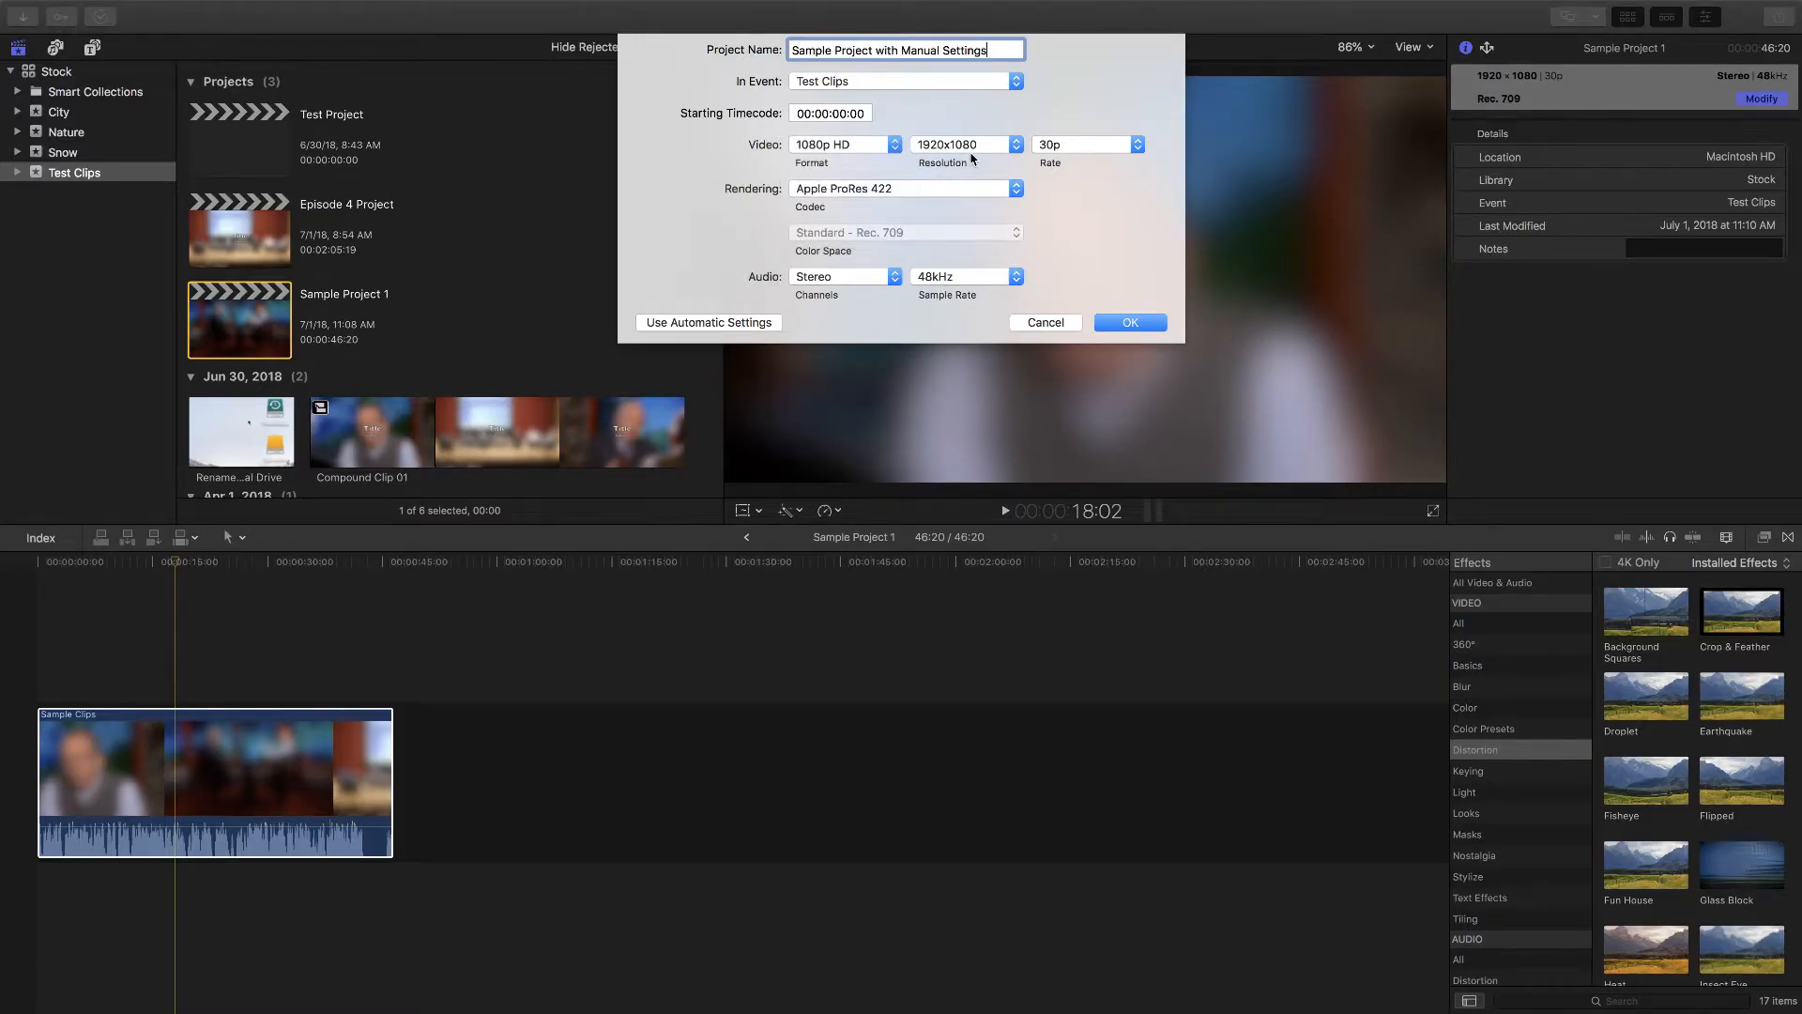
pyautogui.click(976, 148)
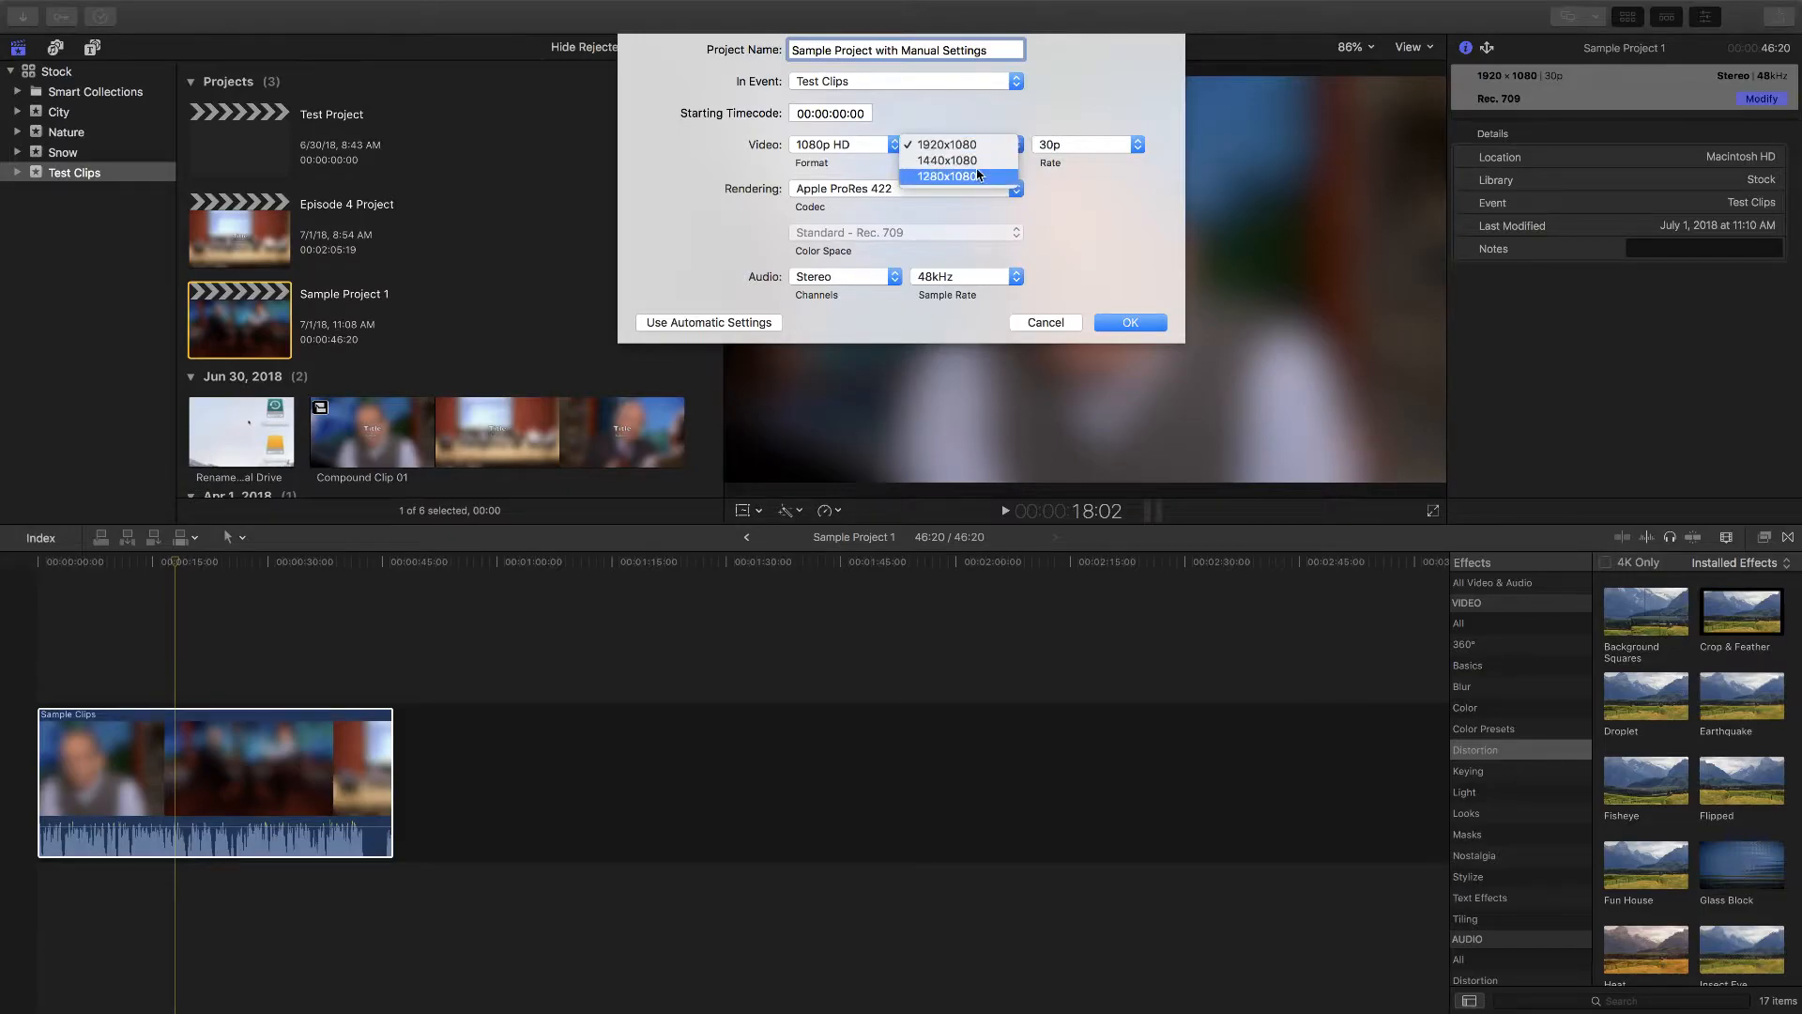
pyautogui.click(970, 147)
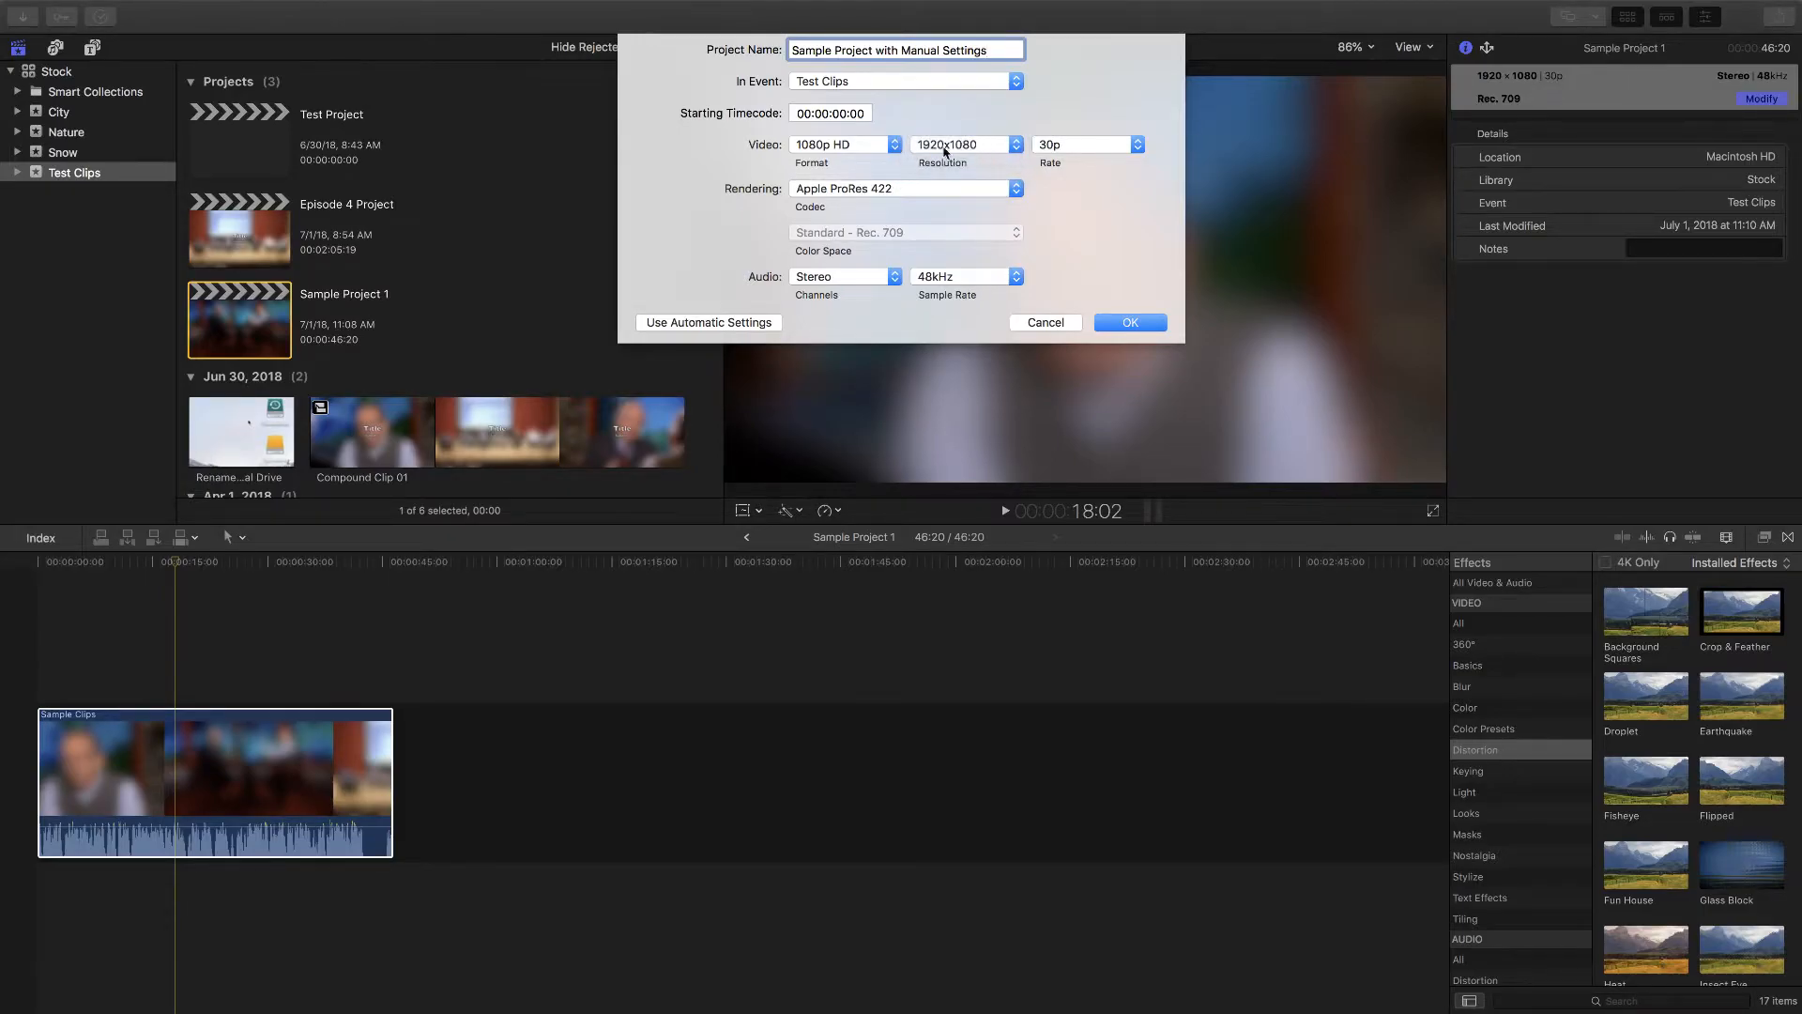
# Step: Try the NTSC SD and 5K video formats and check the resolutions offered for 5K
pyautogui.click(809, 146)
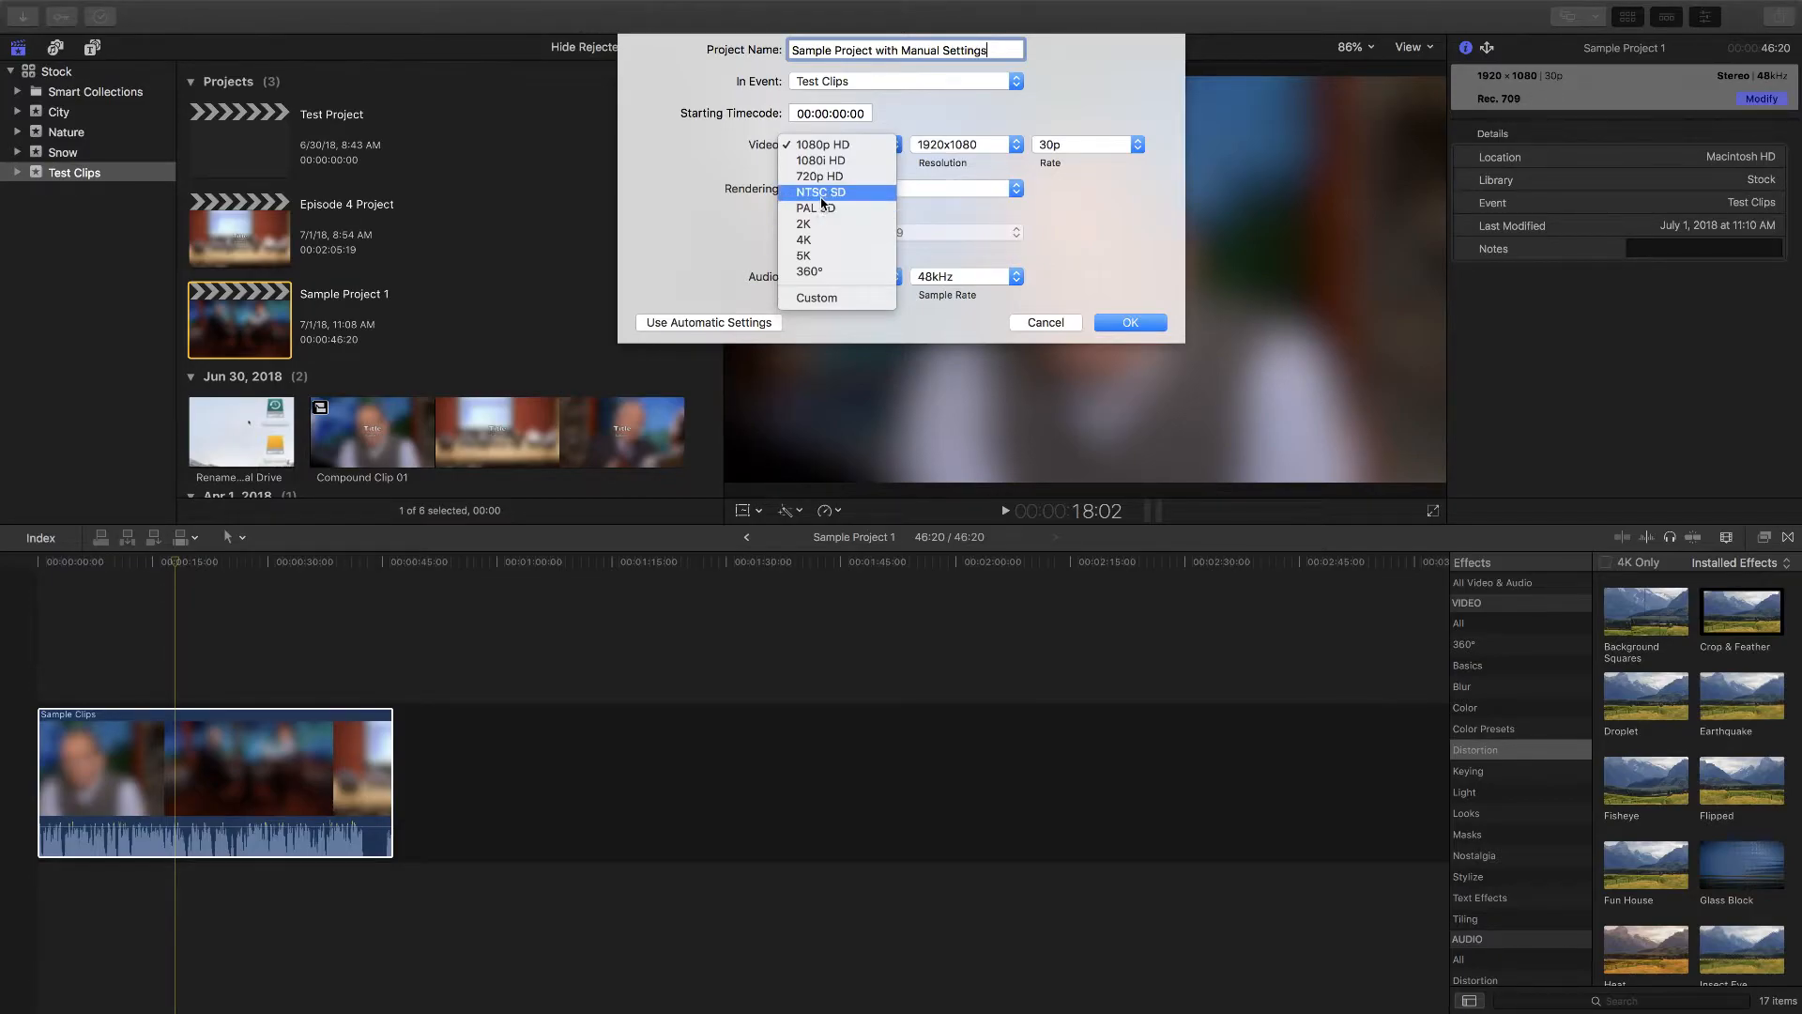
pyautogui.click(822, 197)
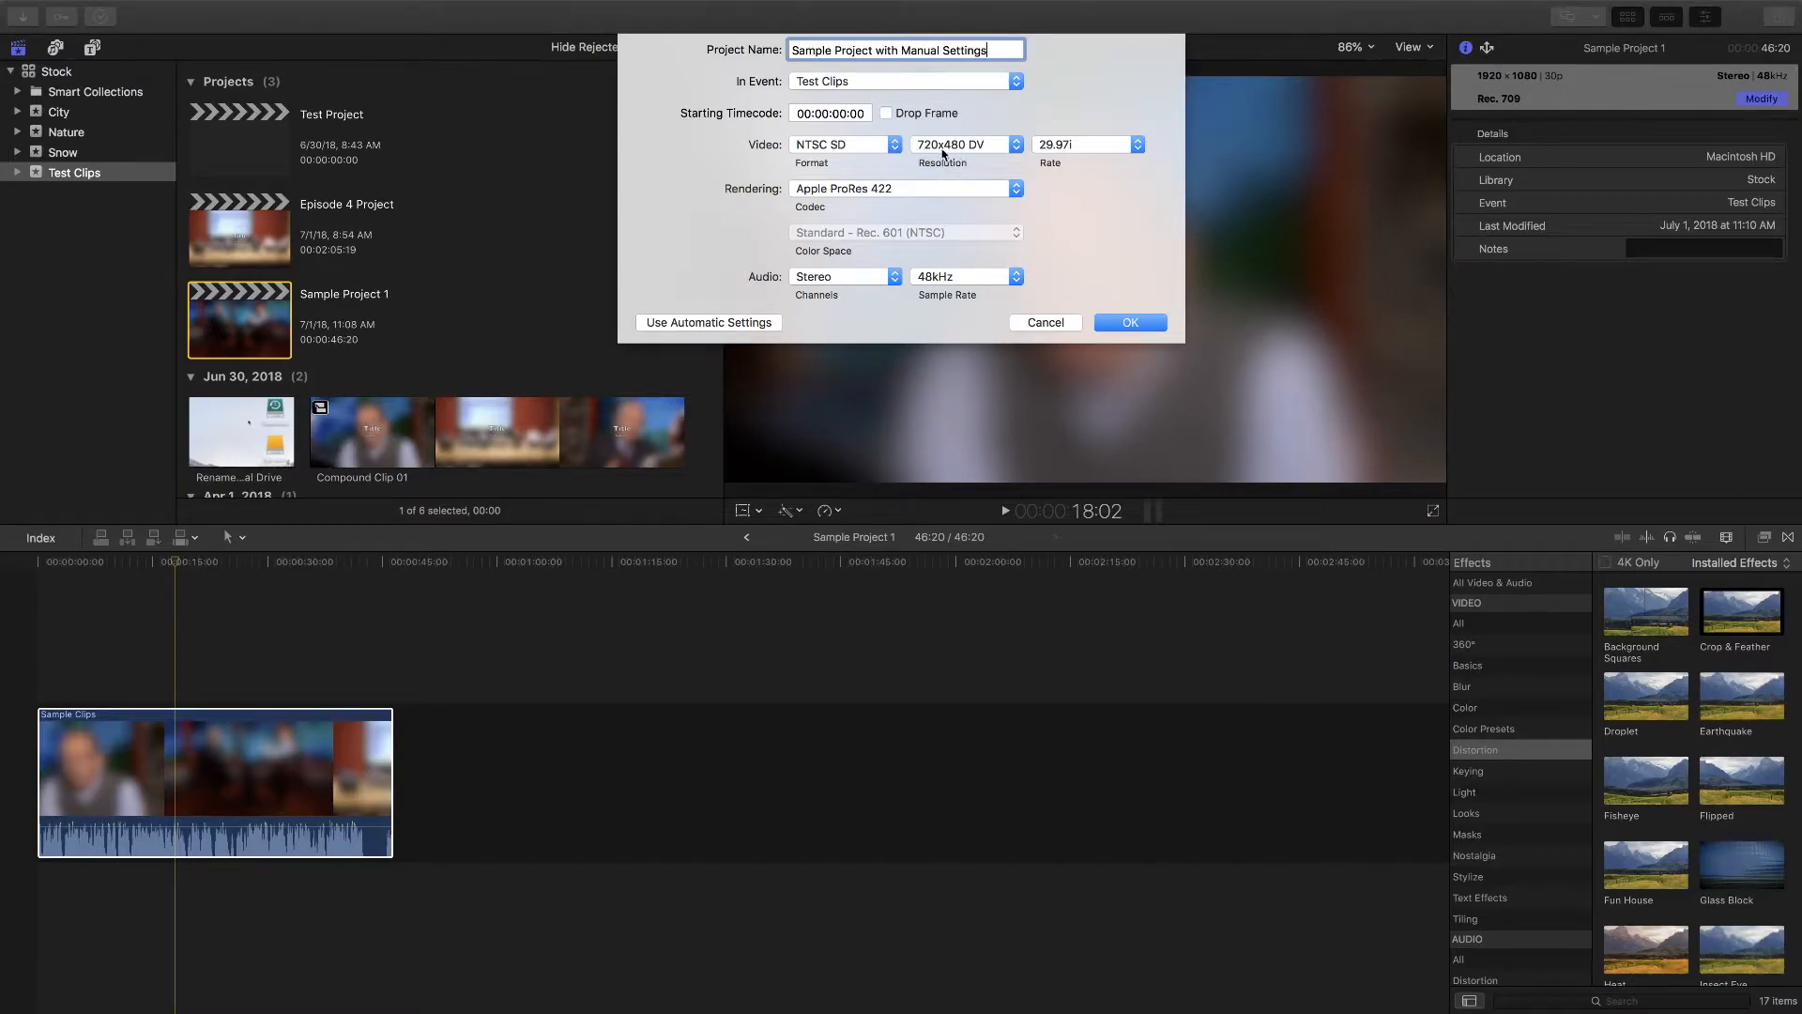
pyautogui.click(888, 153)
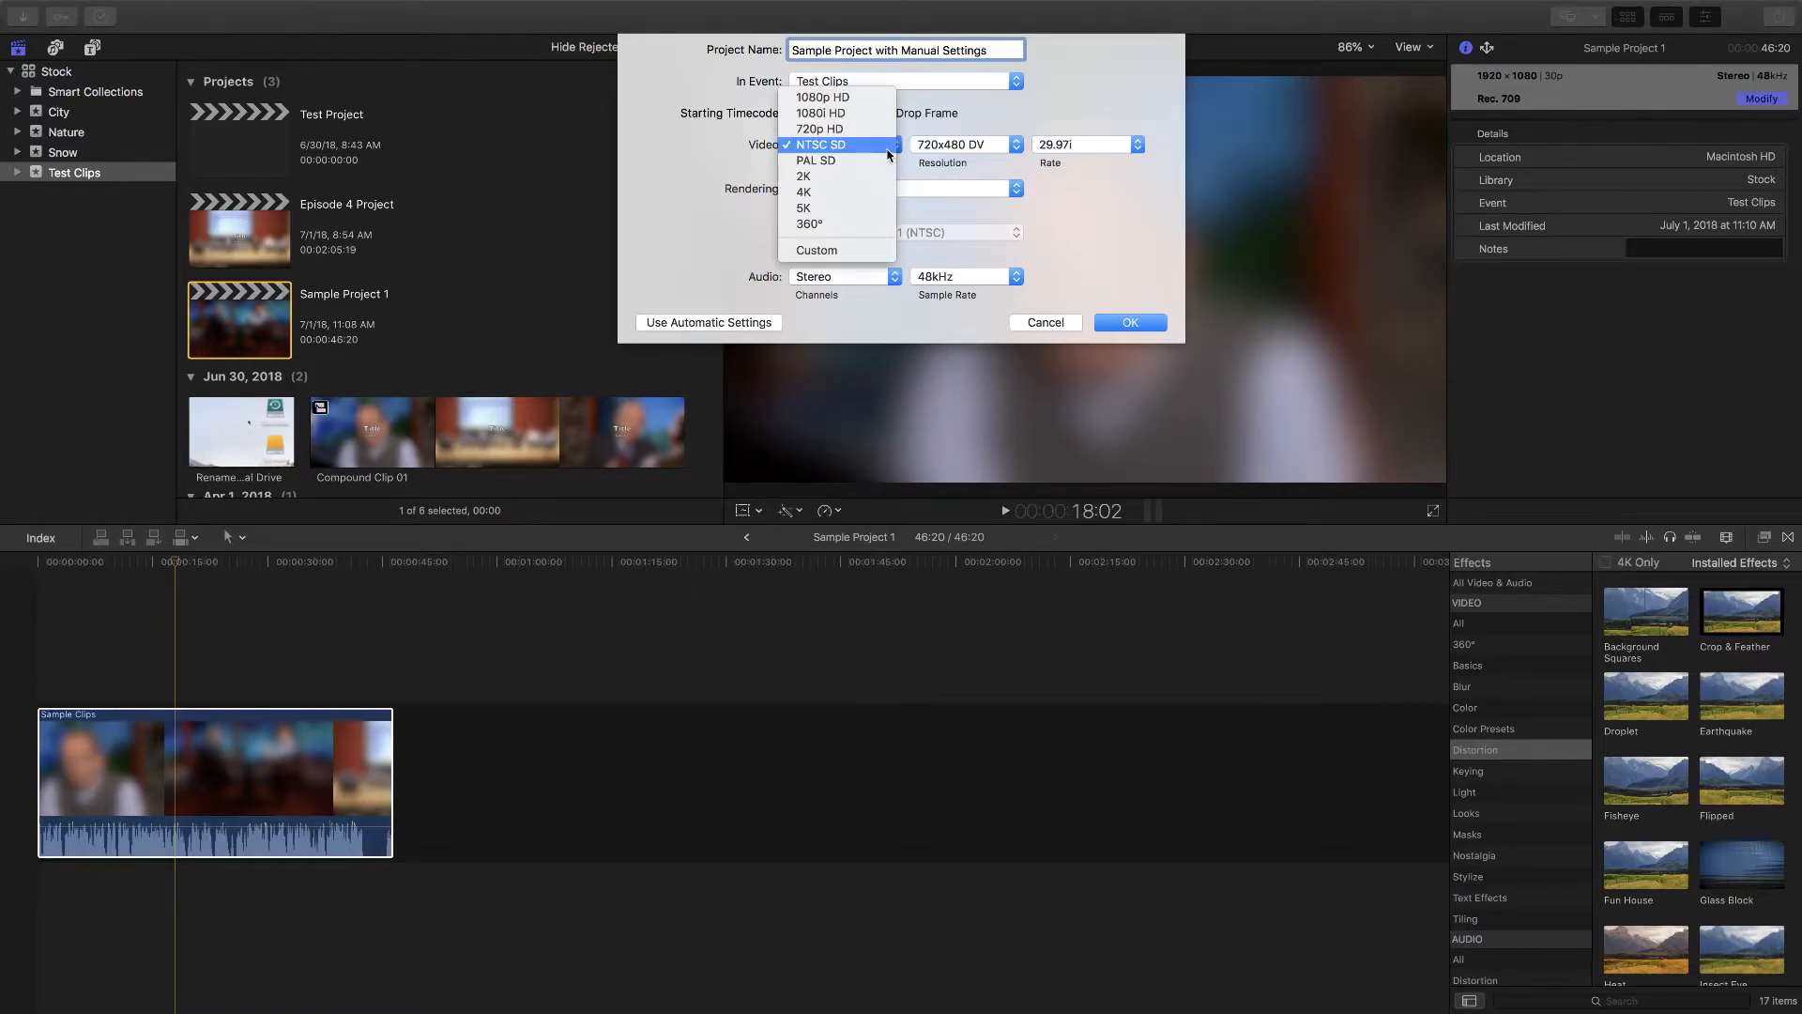
pyautogui.click(838, 215)
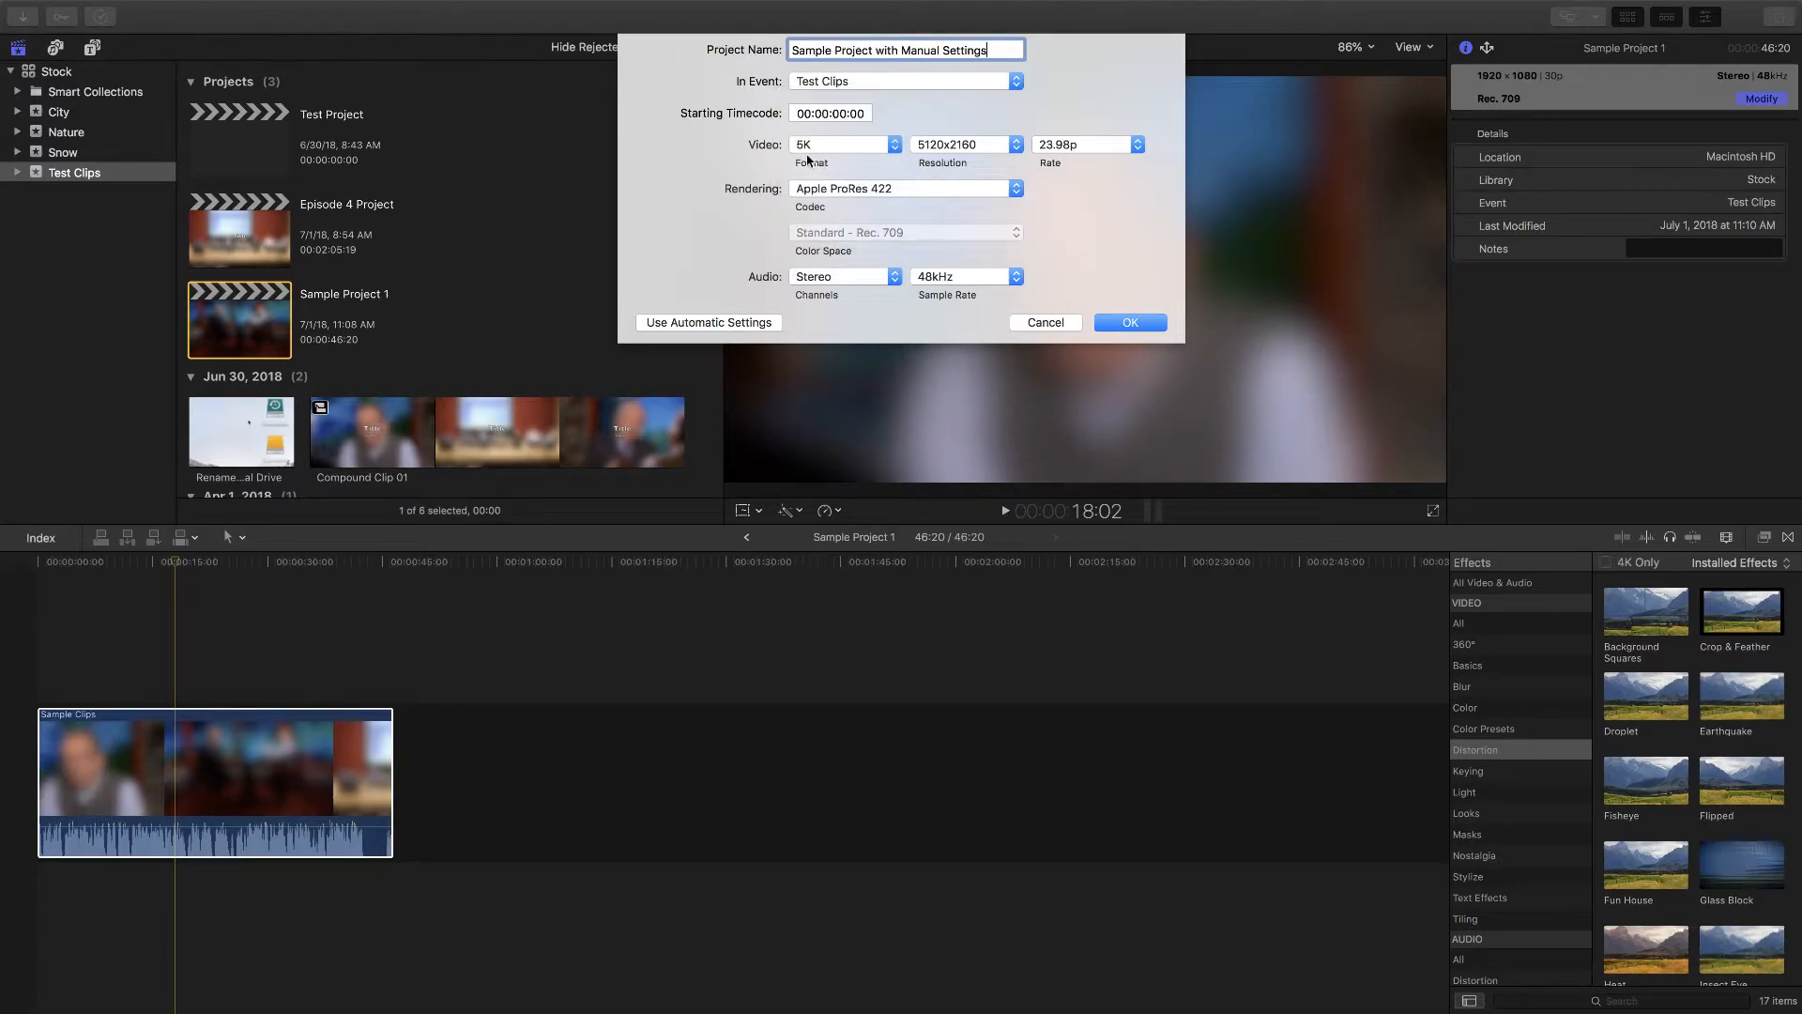
pyautogui.click(964, 147)
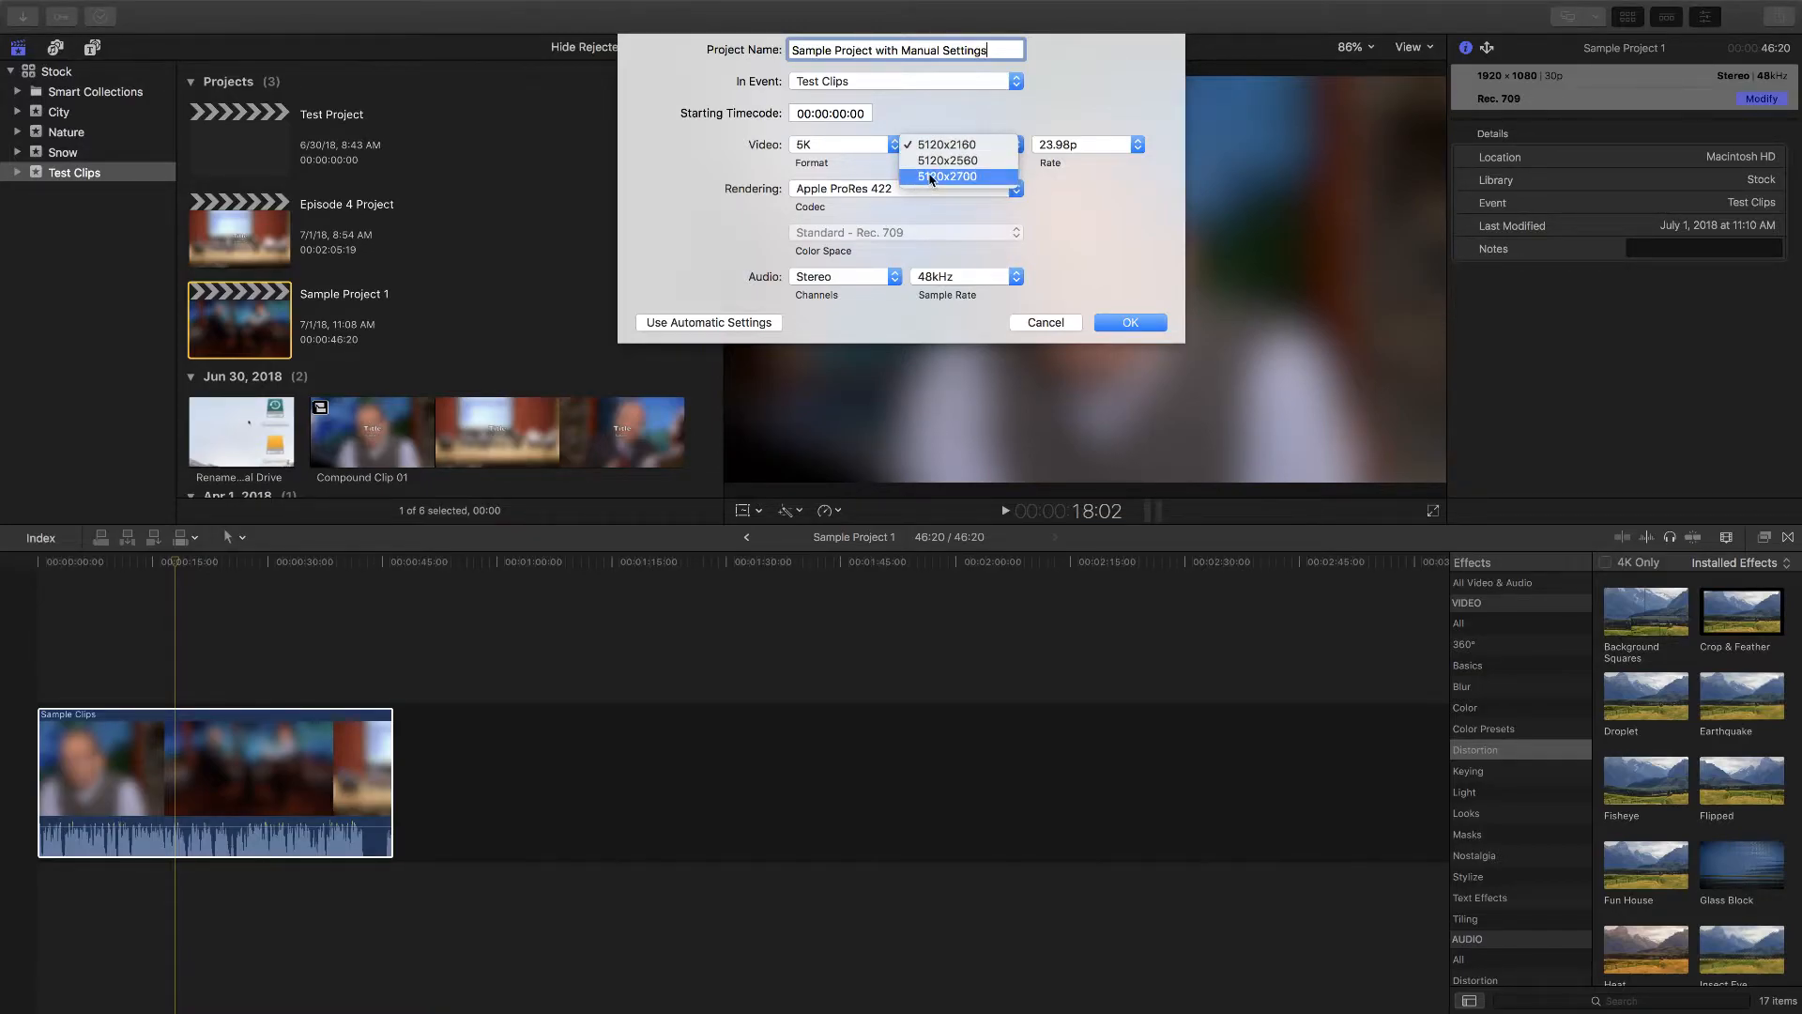
pyautogui.click(888, 140)
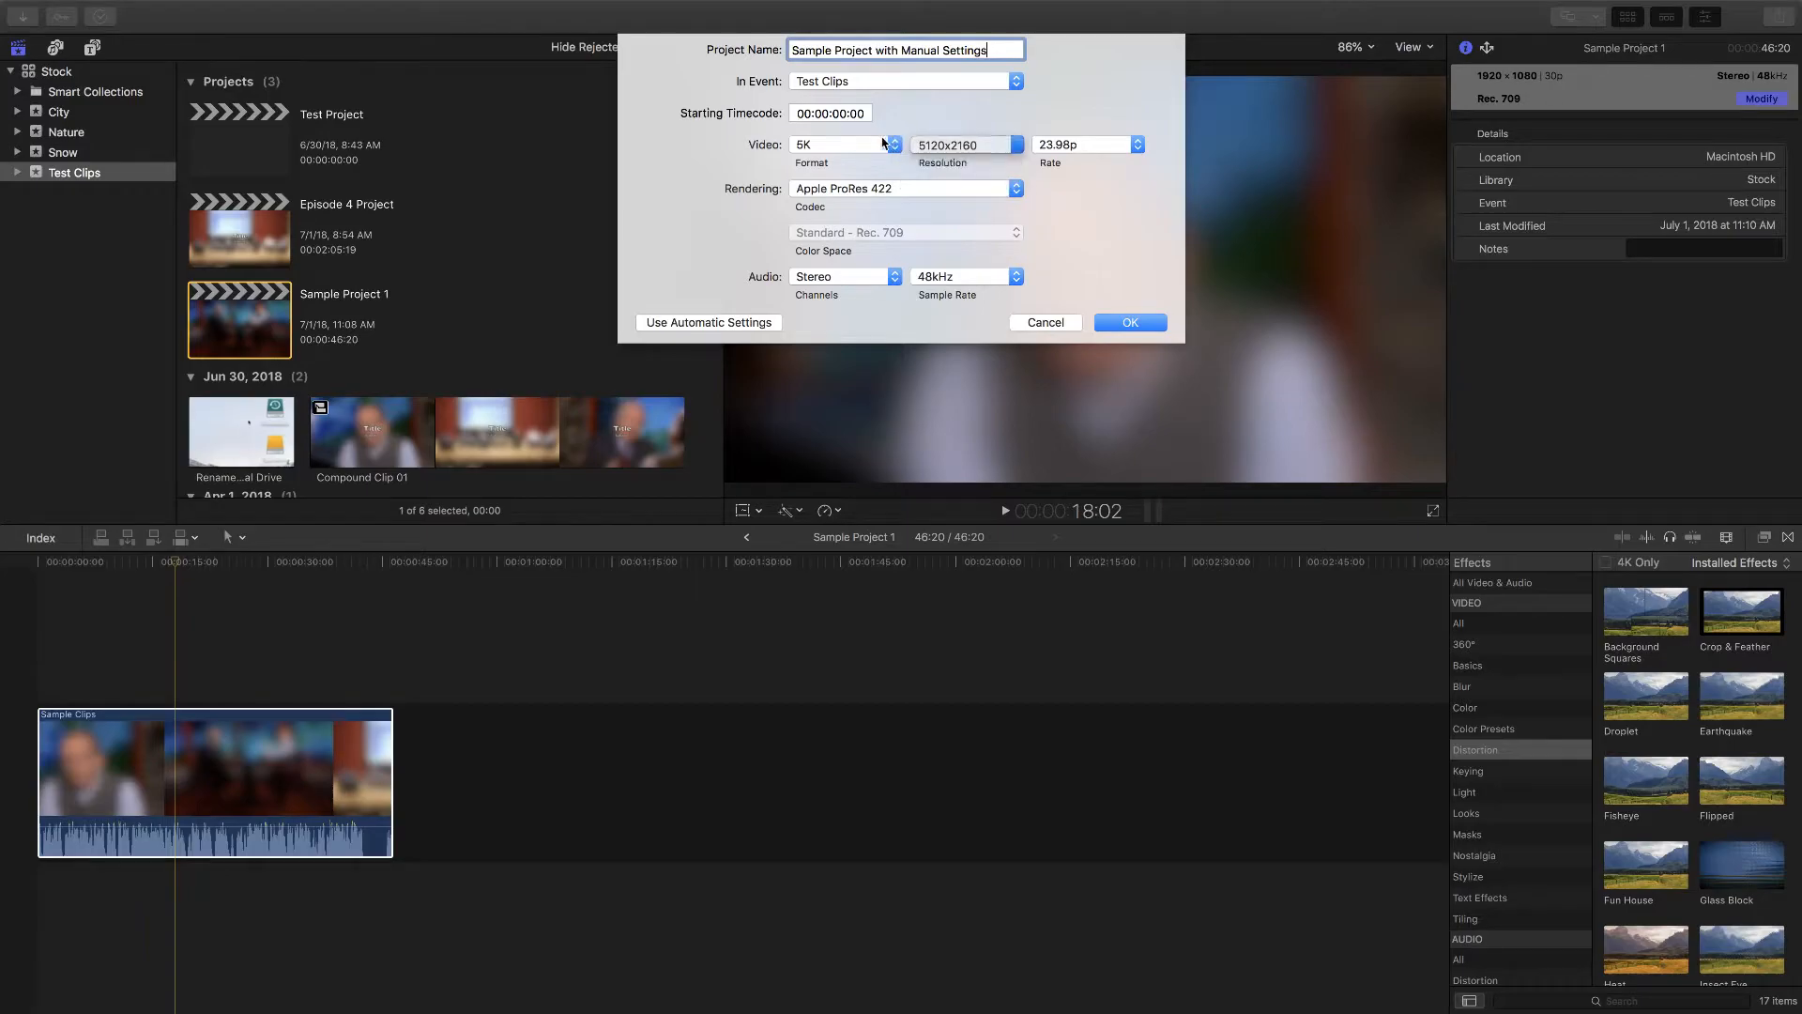
# Step: Switch the video format to Custom and set a vertical resolution of 1080 x 1920
pyautogui.click(861, 146)
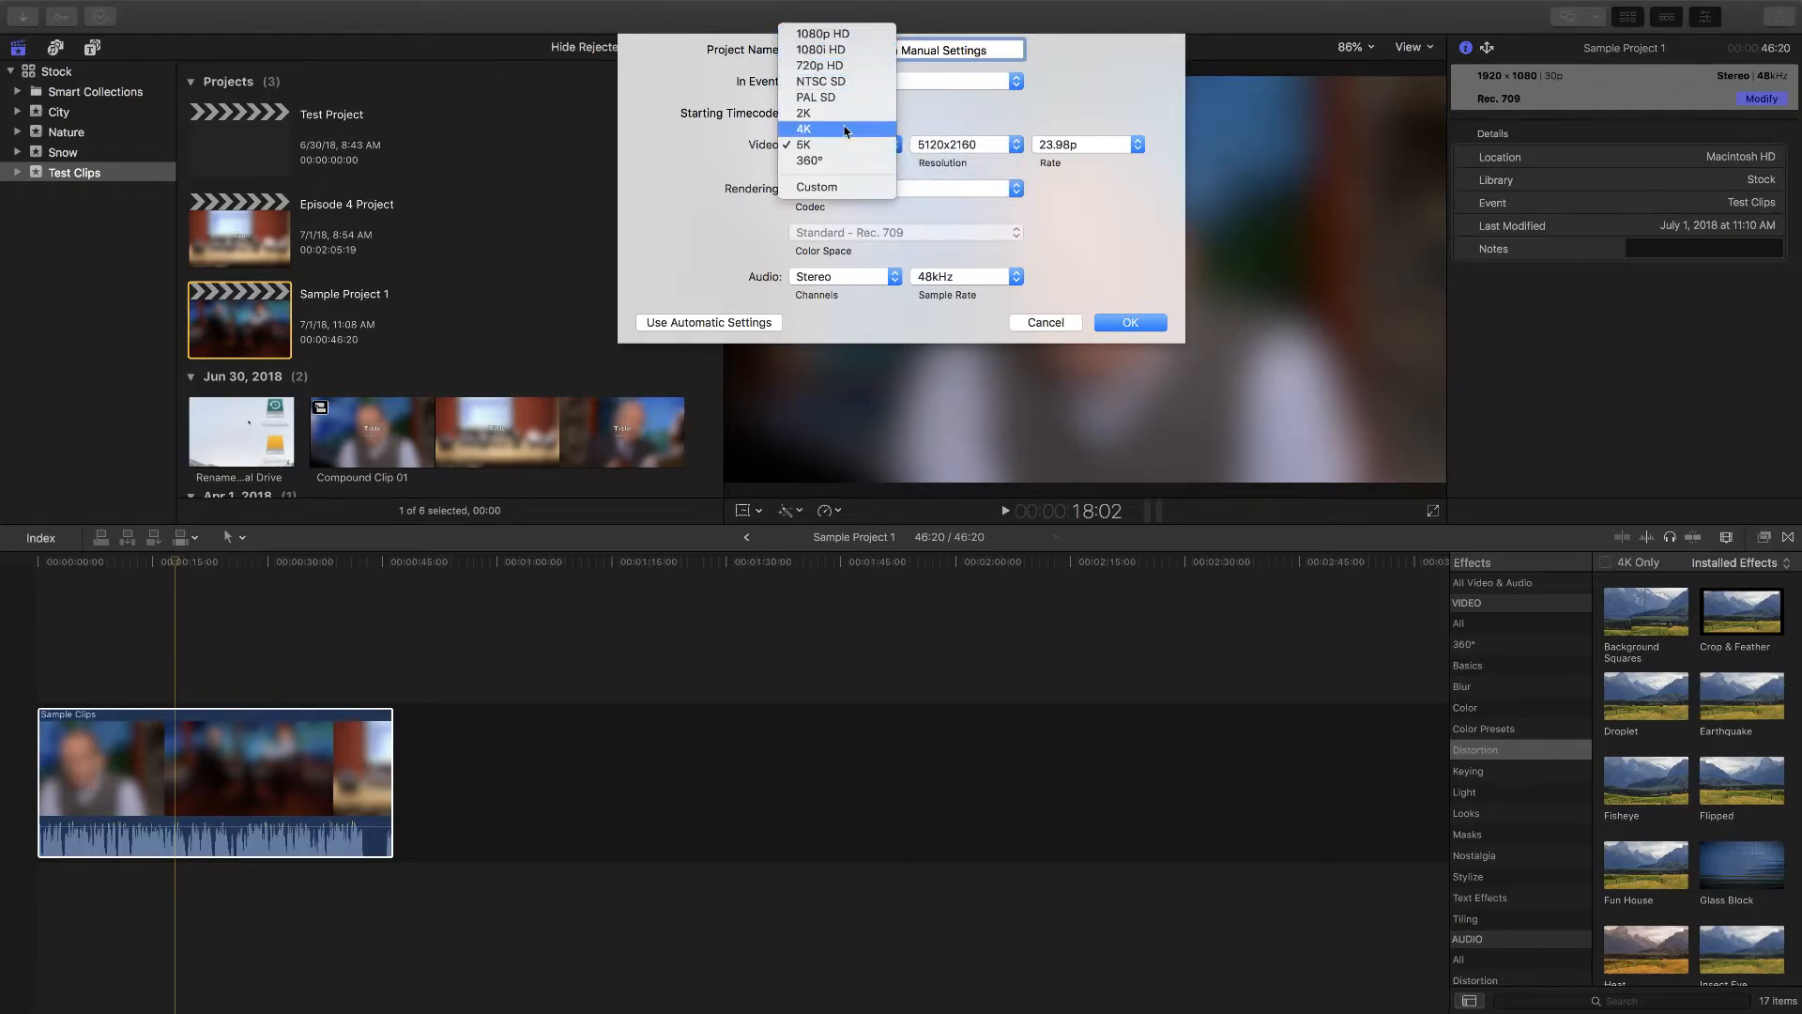
pyautogui.click(848, 193)
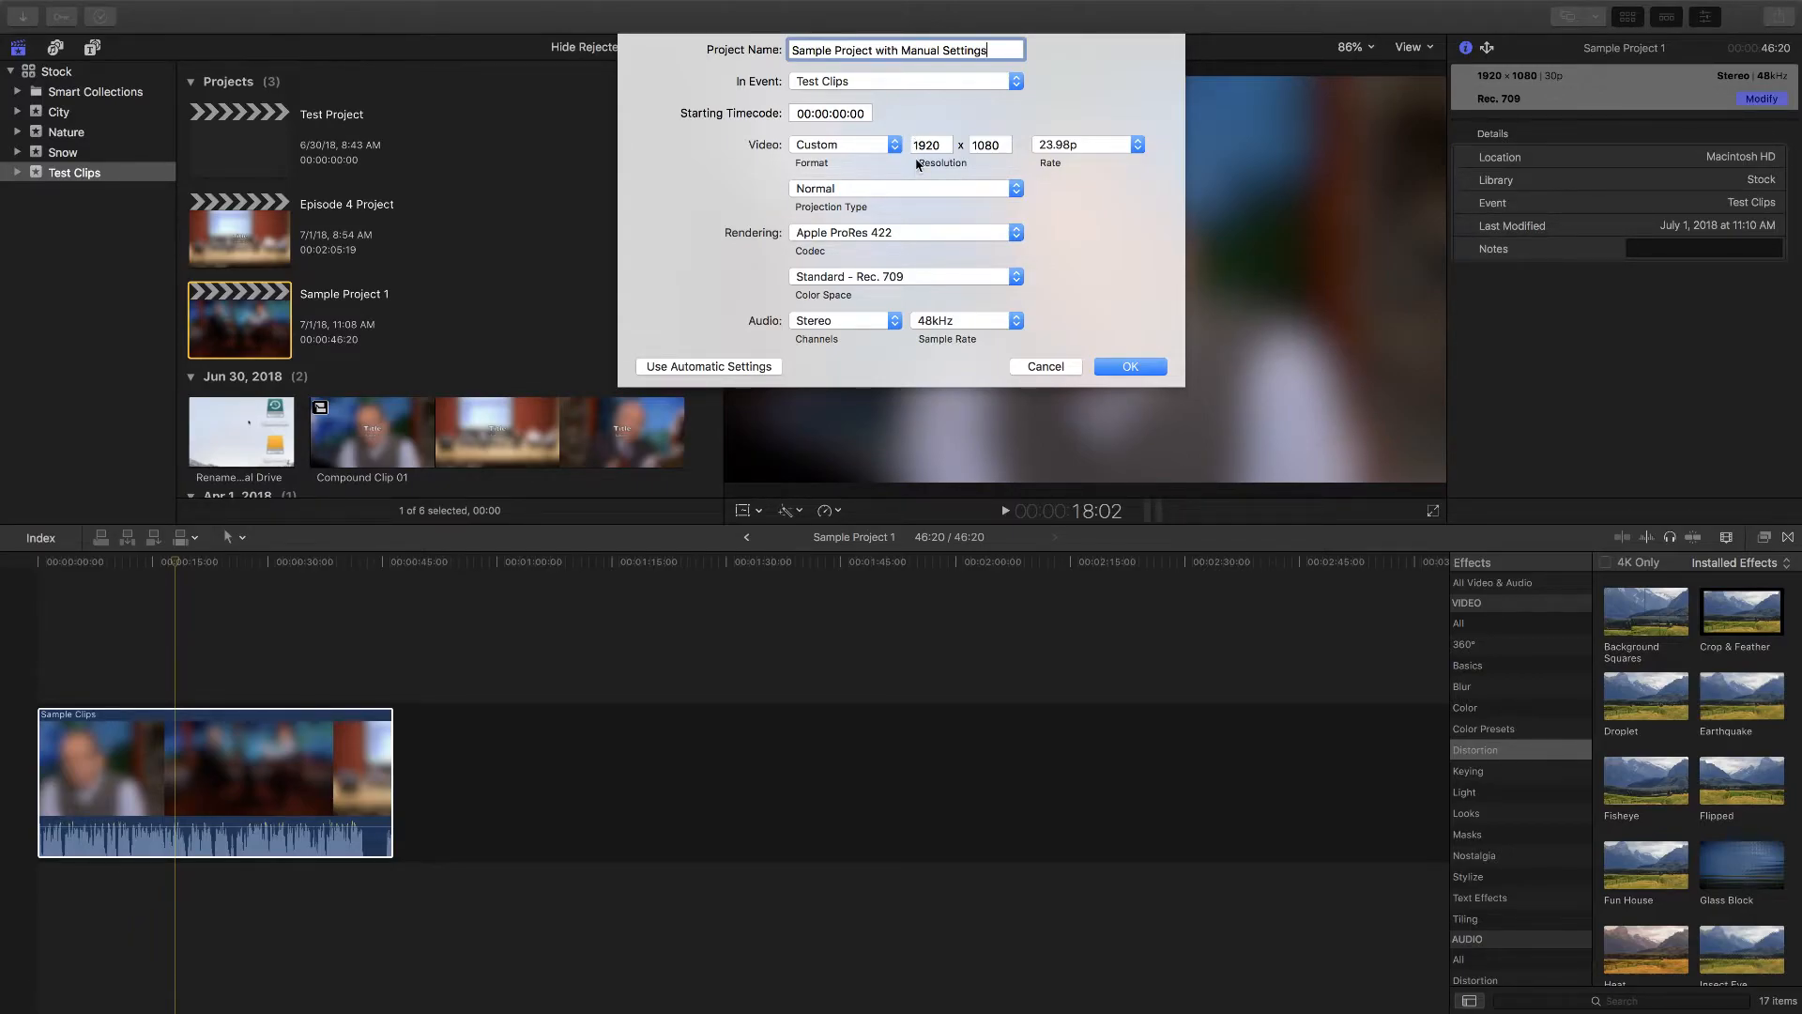
pyautogui.click(864, 146)
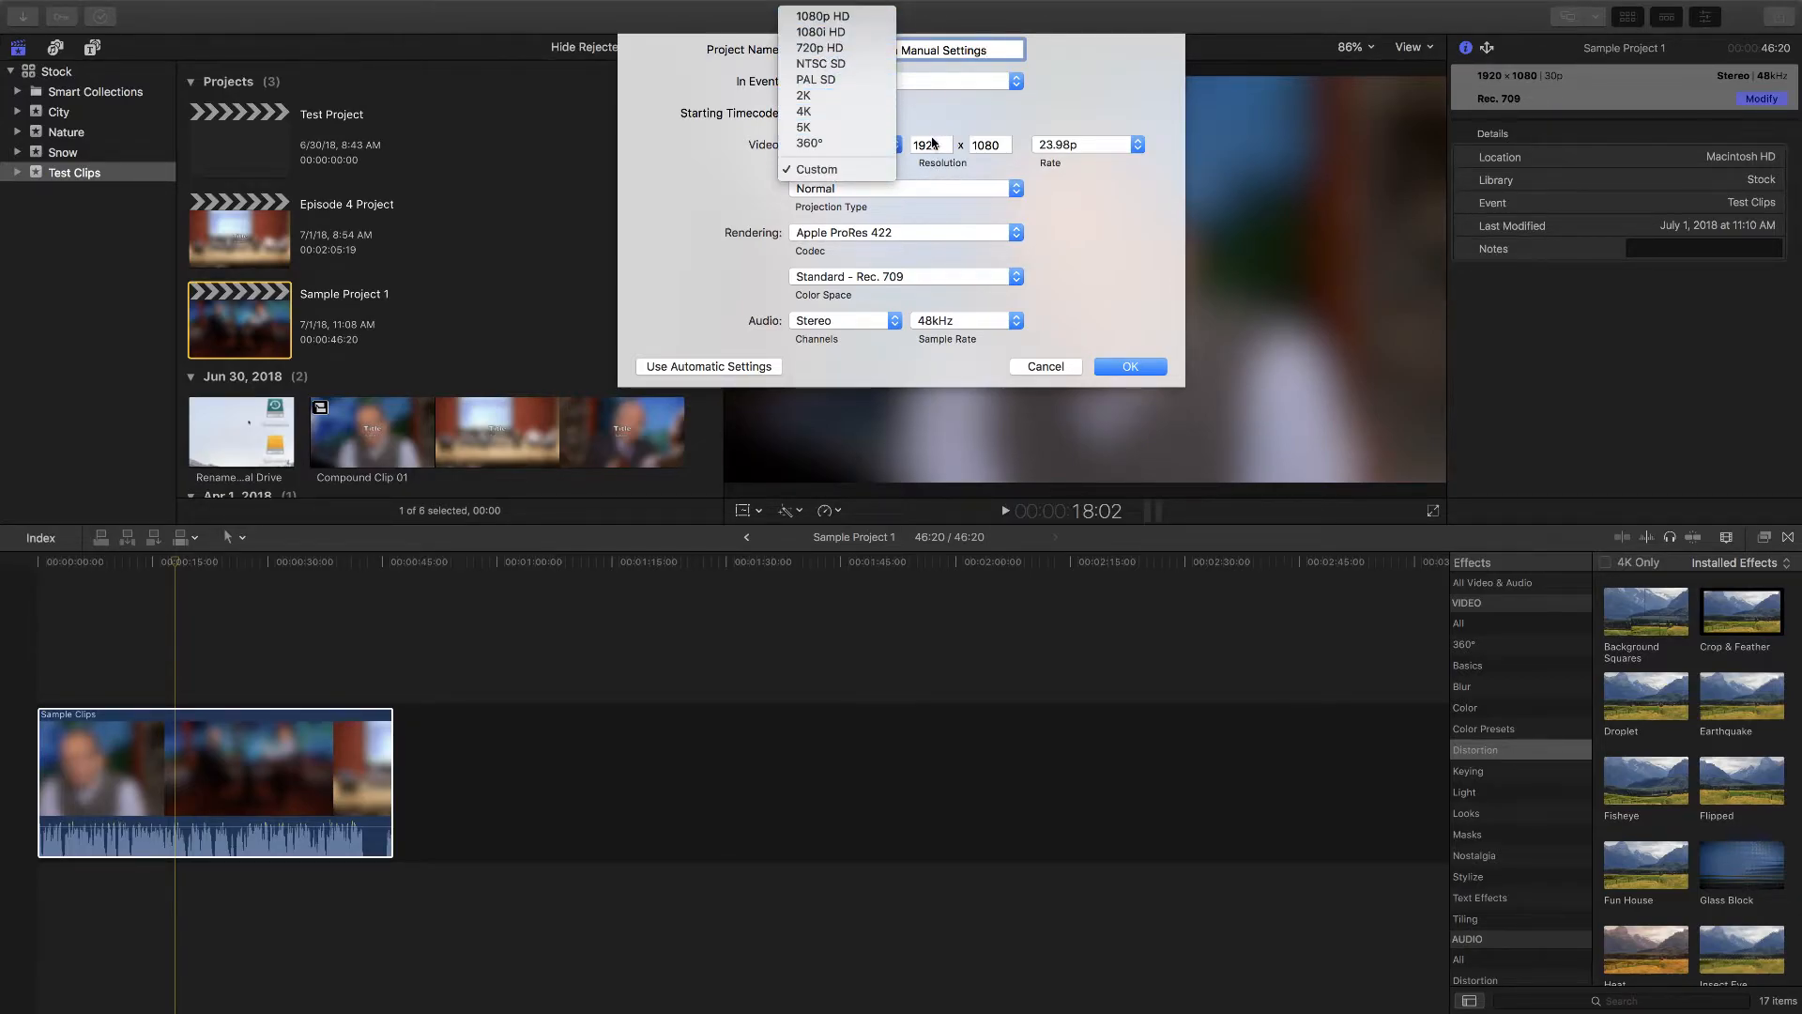
pyautogui.click(938, 130)
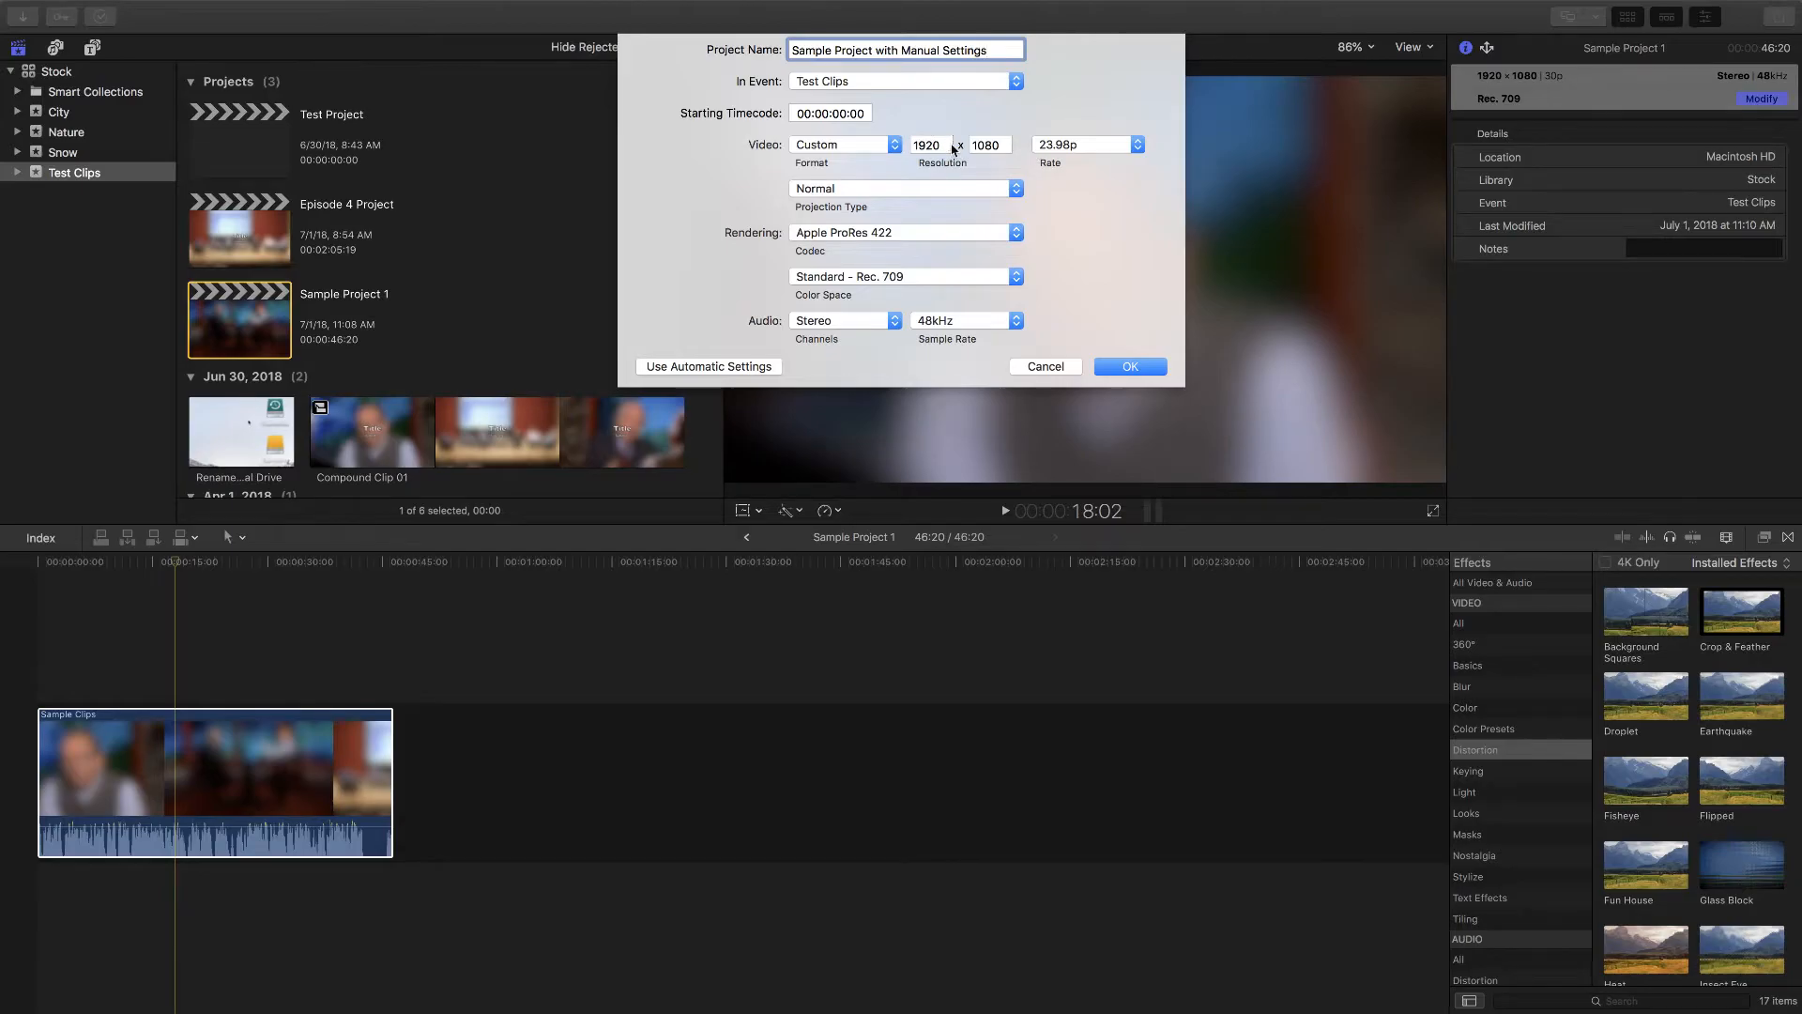
pyautogui.click(920, 139)
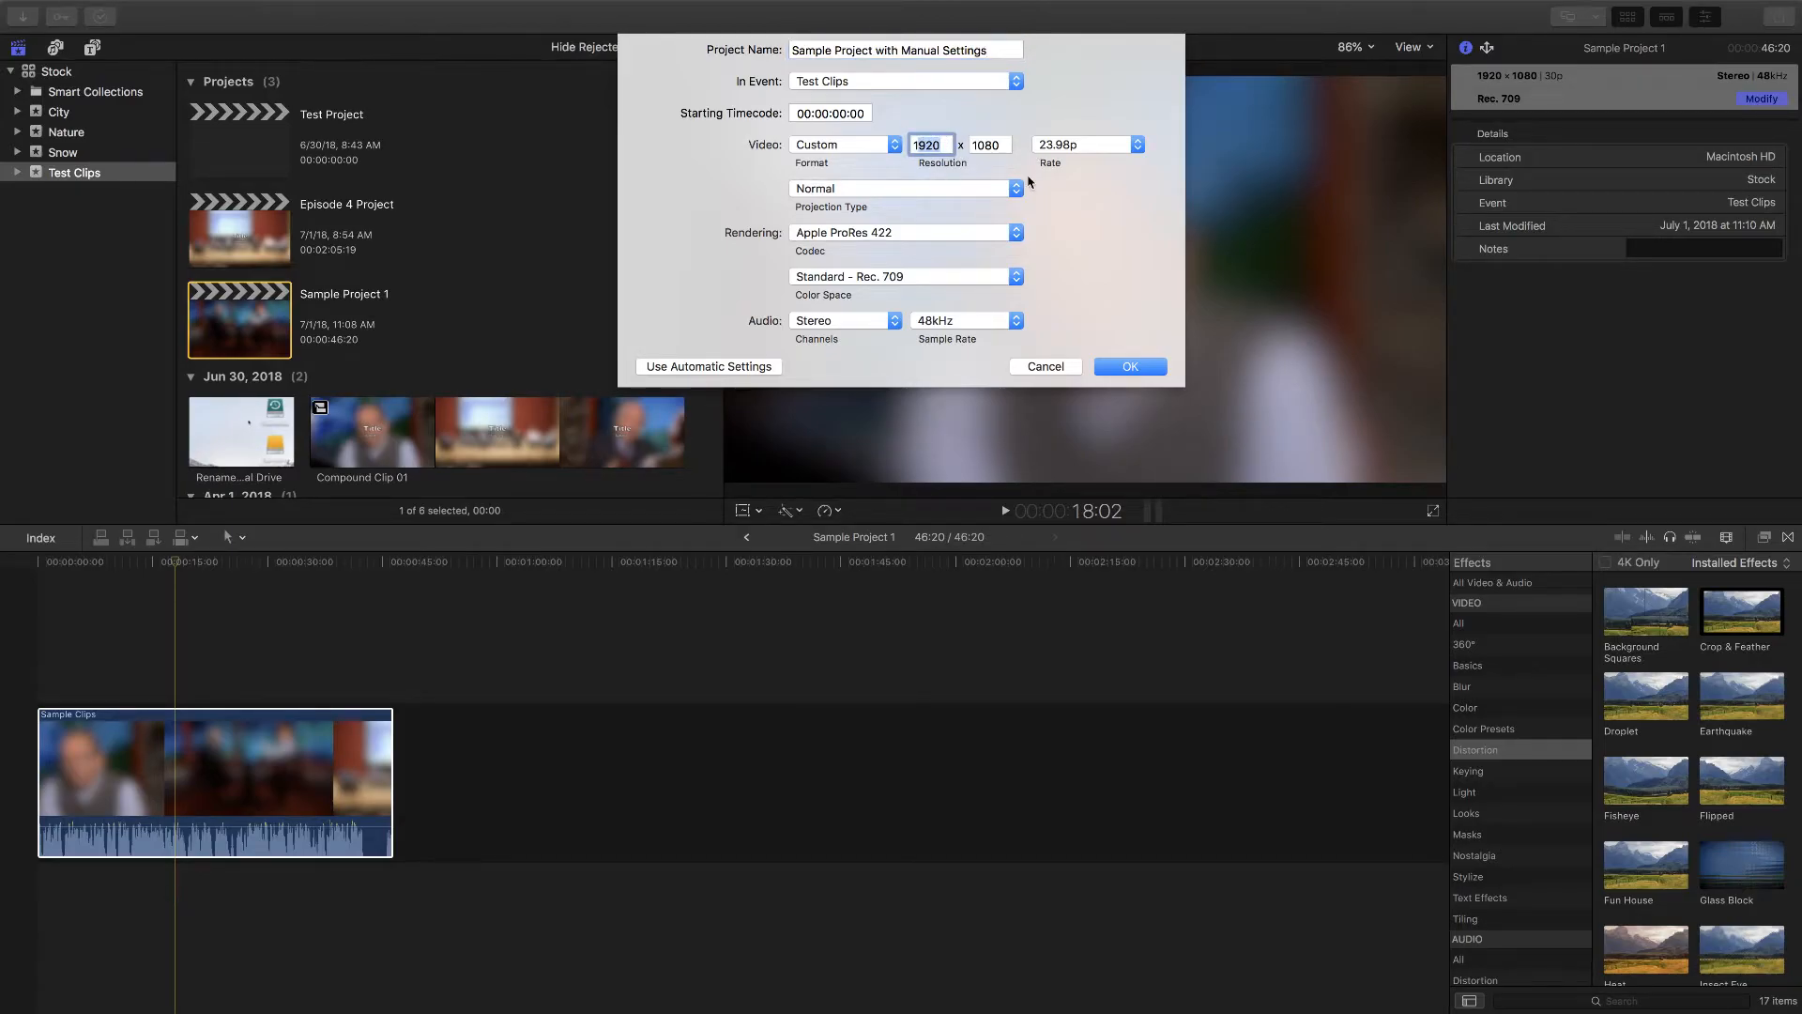
pyautogui.write('1080')
pyautogui.press('Tab')
pyautogui.write('1920')
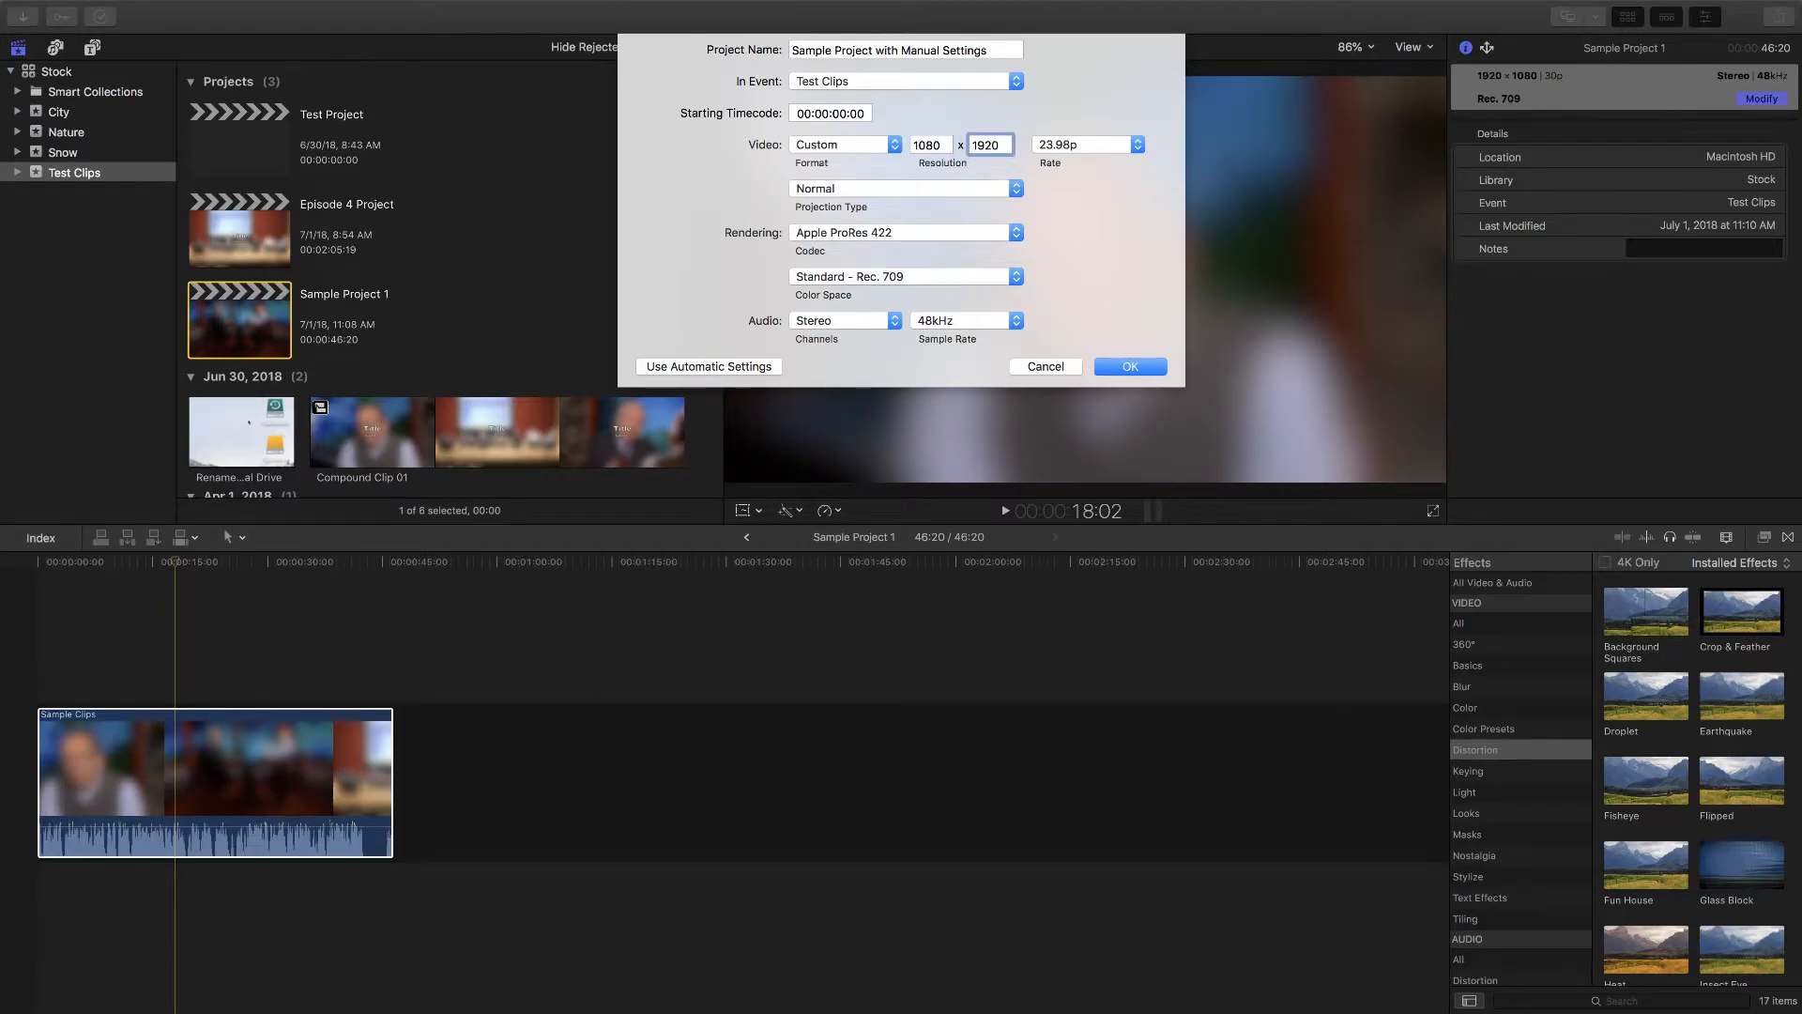
# Step: Change the video format to 360° at 3840x1920 with the 360° Monoscopic projection type
pyautogui.click(847, 152)
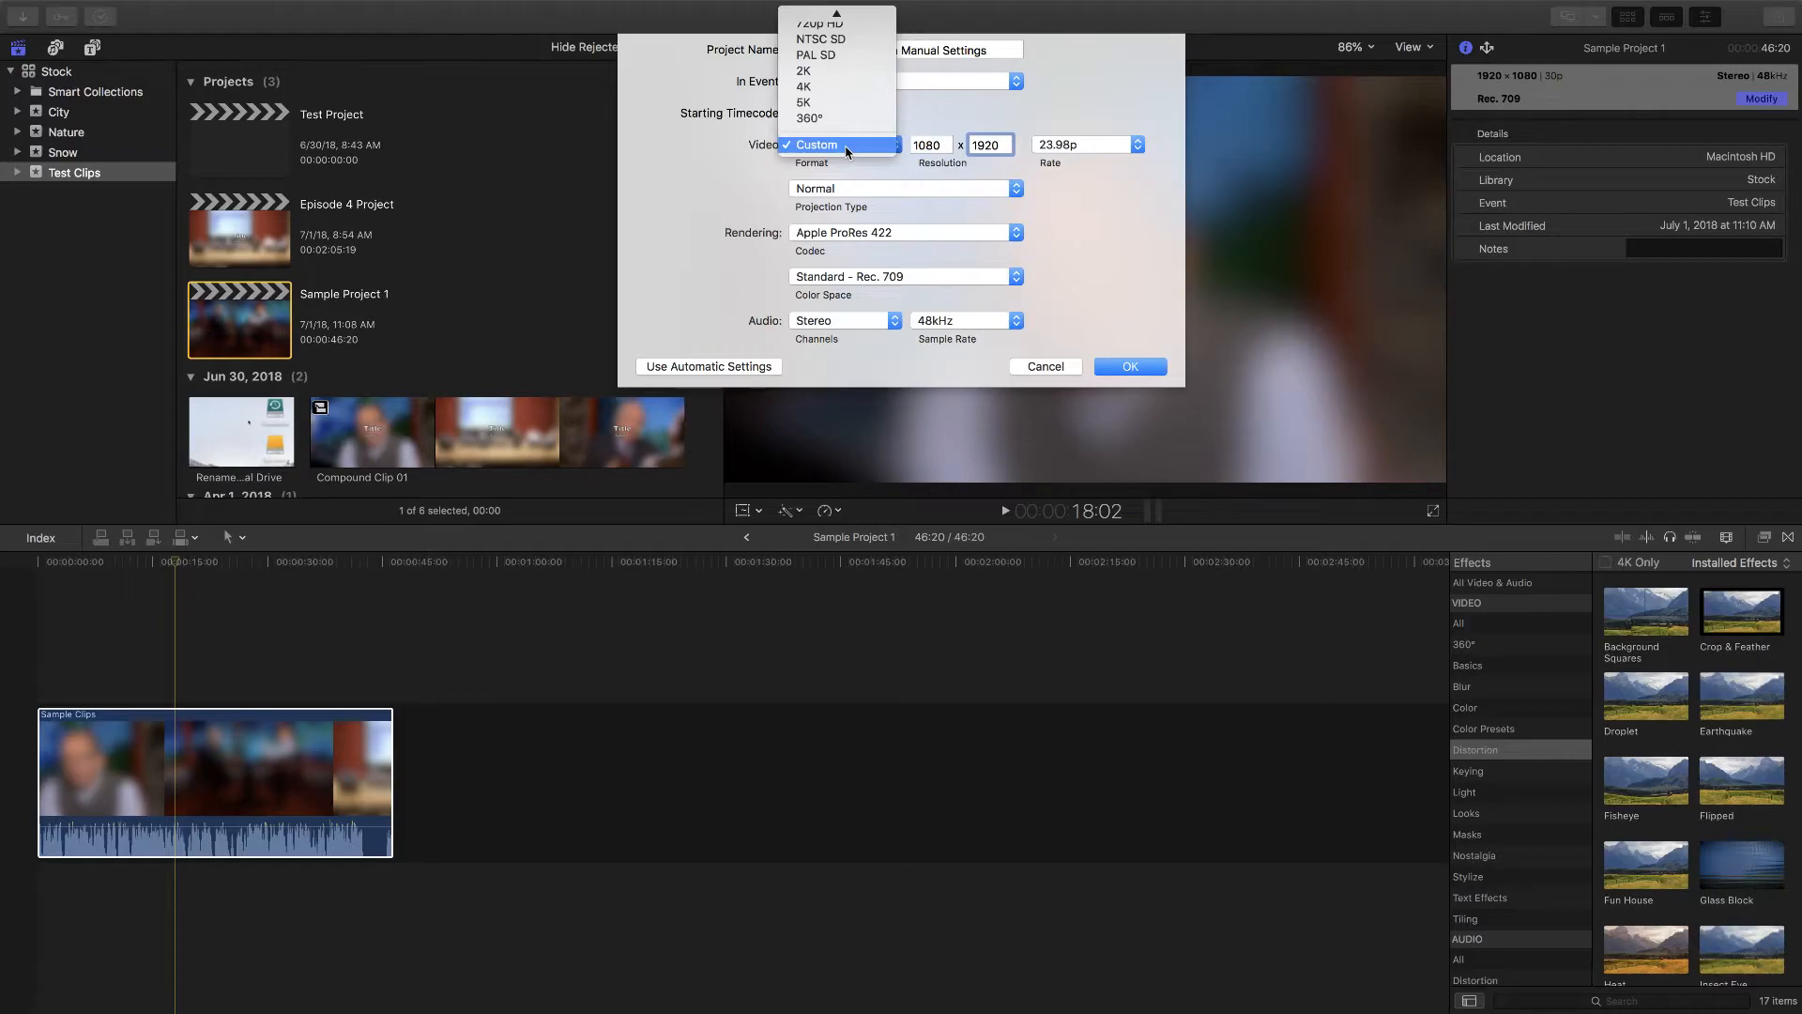
pyautogui.scroll(2, 846, 152)
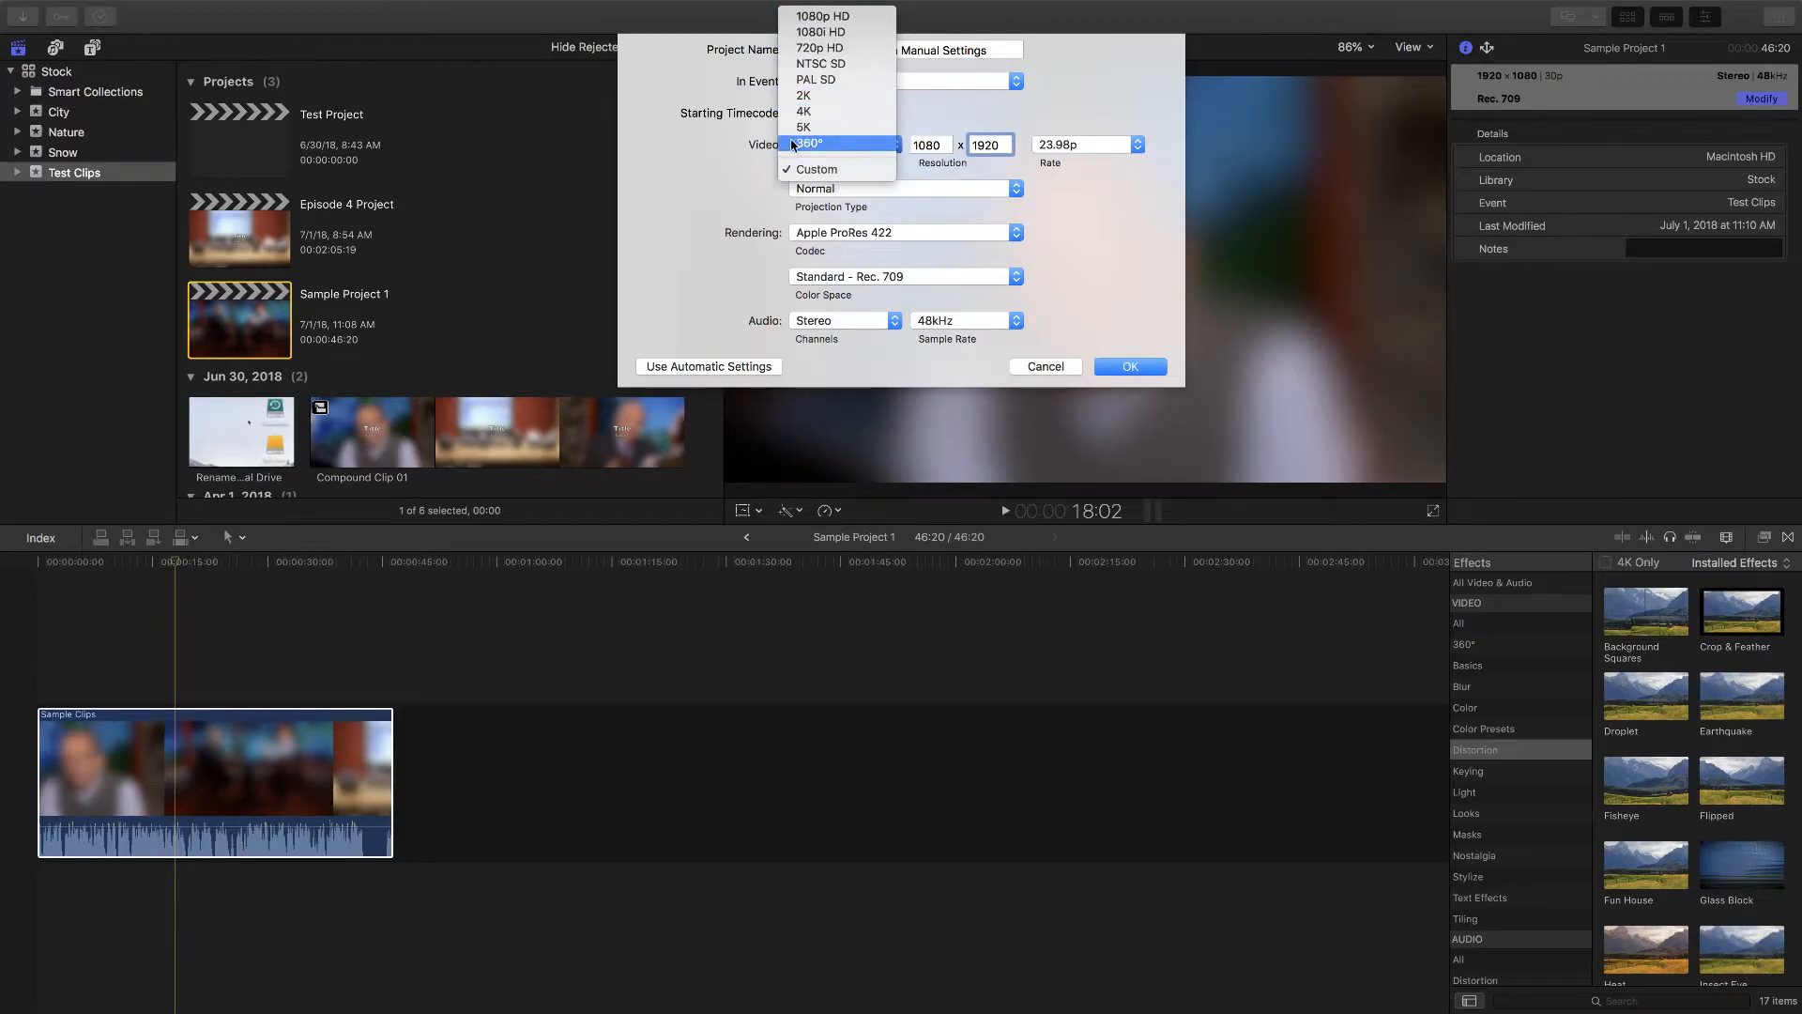
pyautogui.click(847, 150)
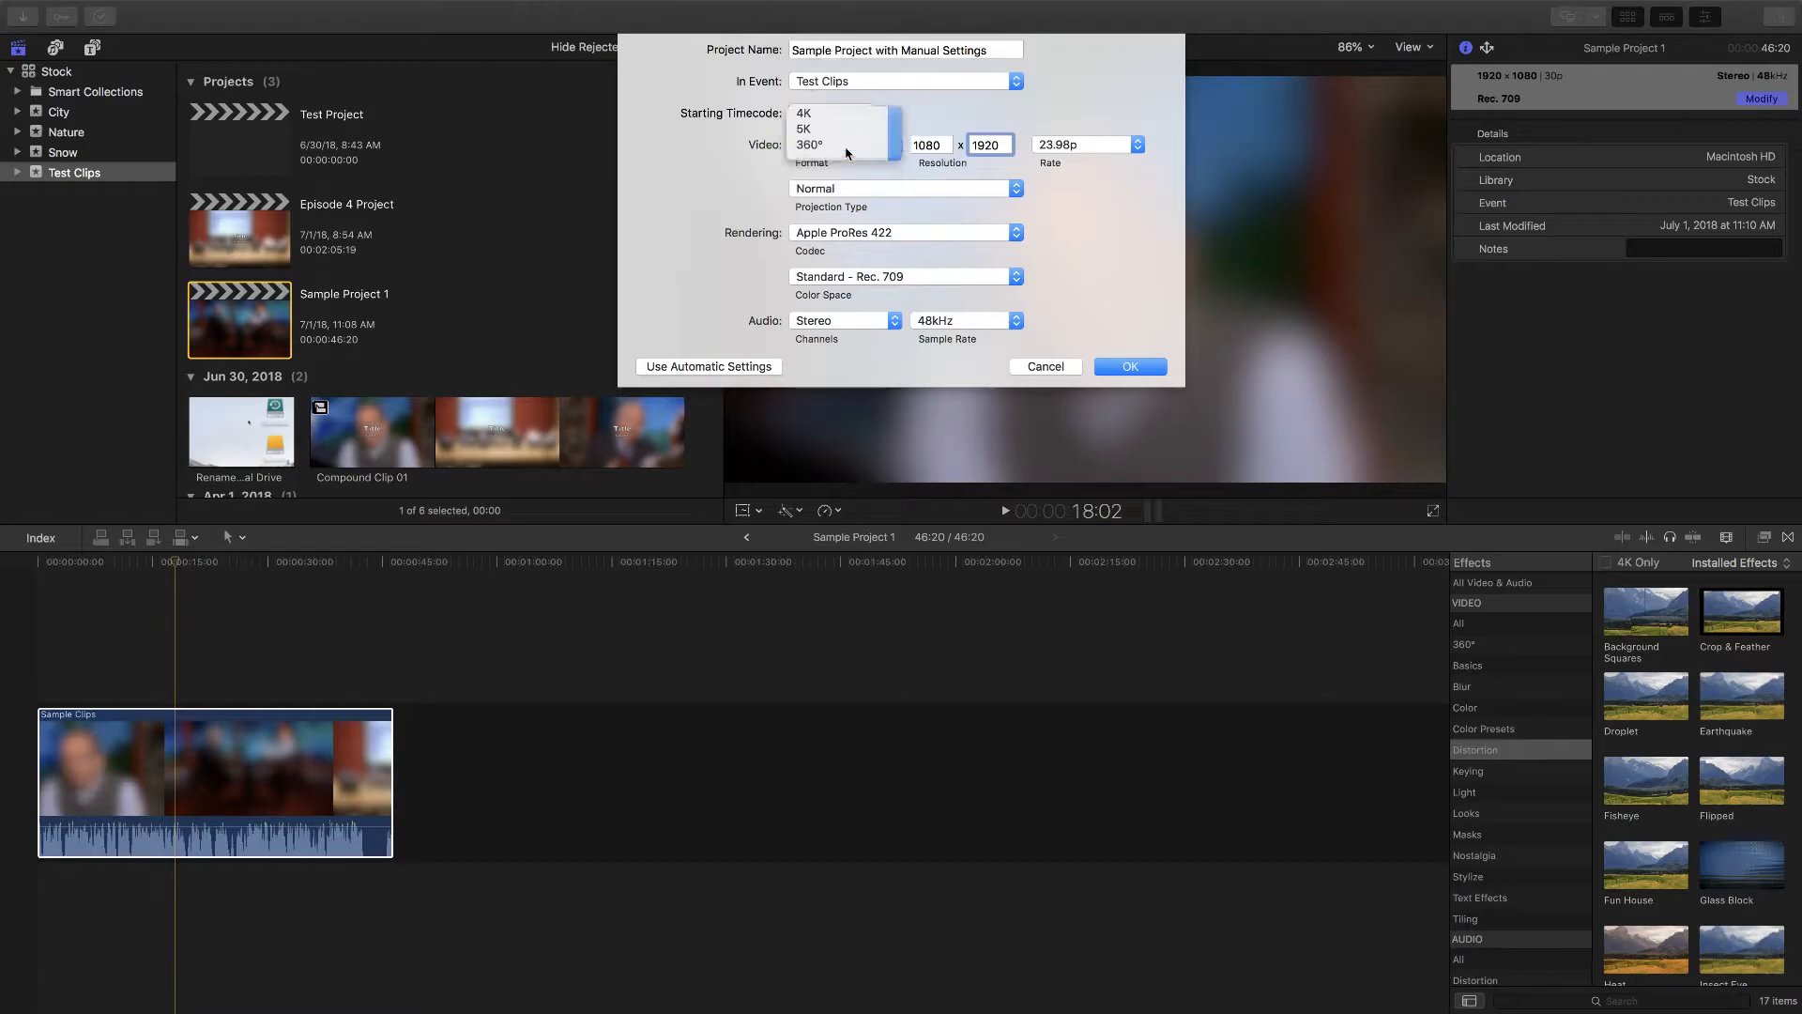
pyautogui.click(920, 148)
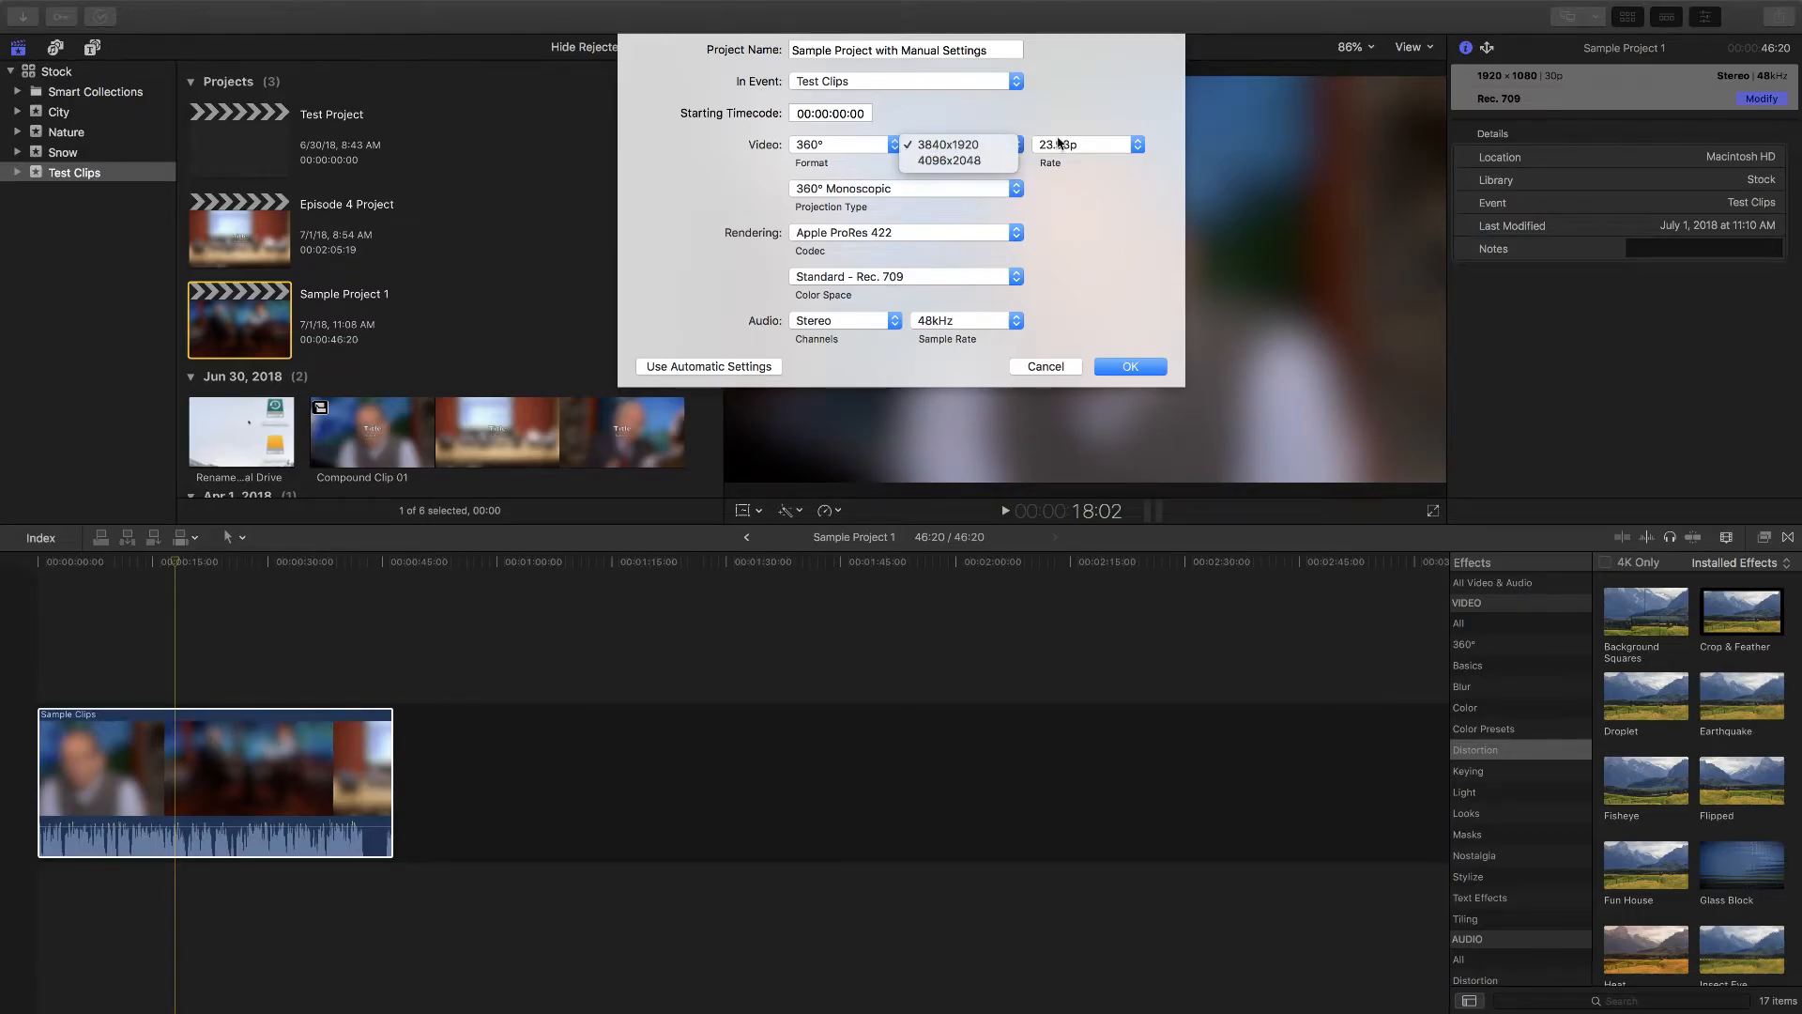
pyautogui.click(966, 140)
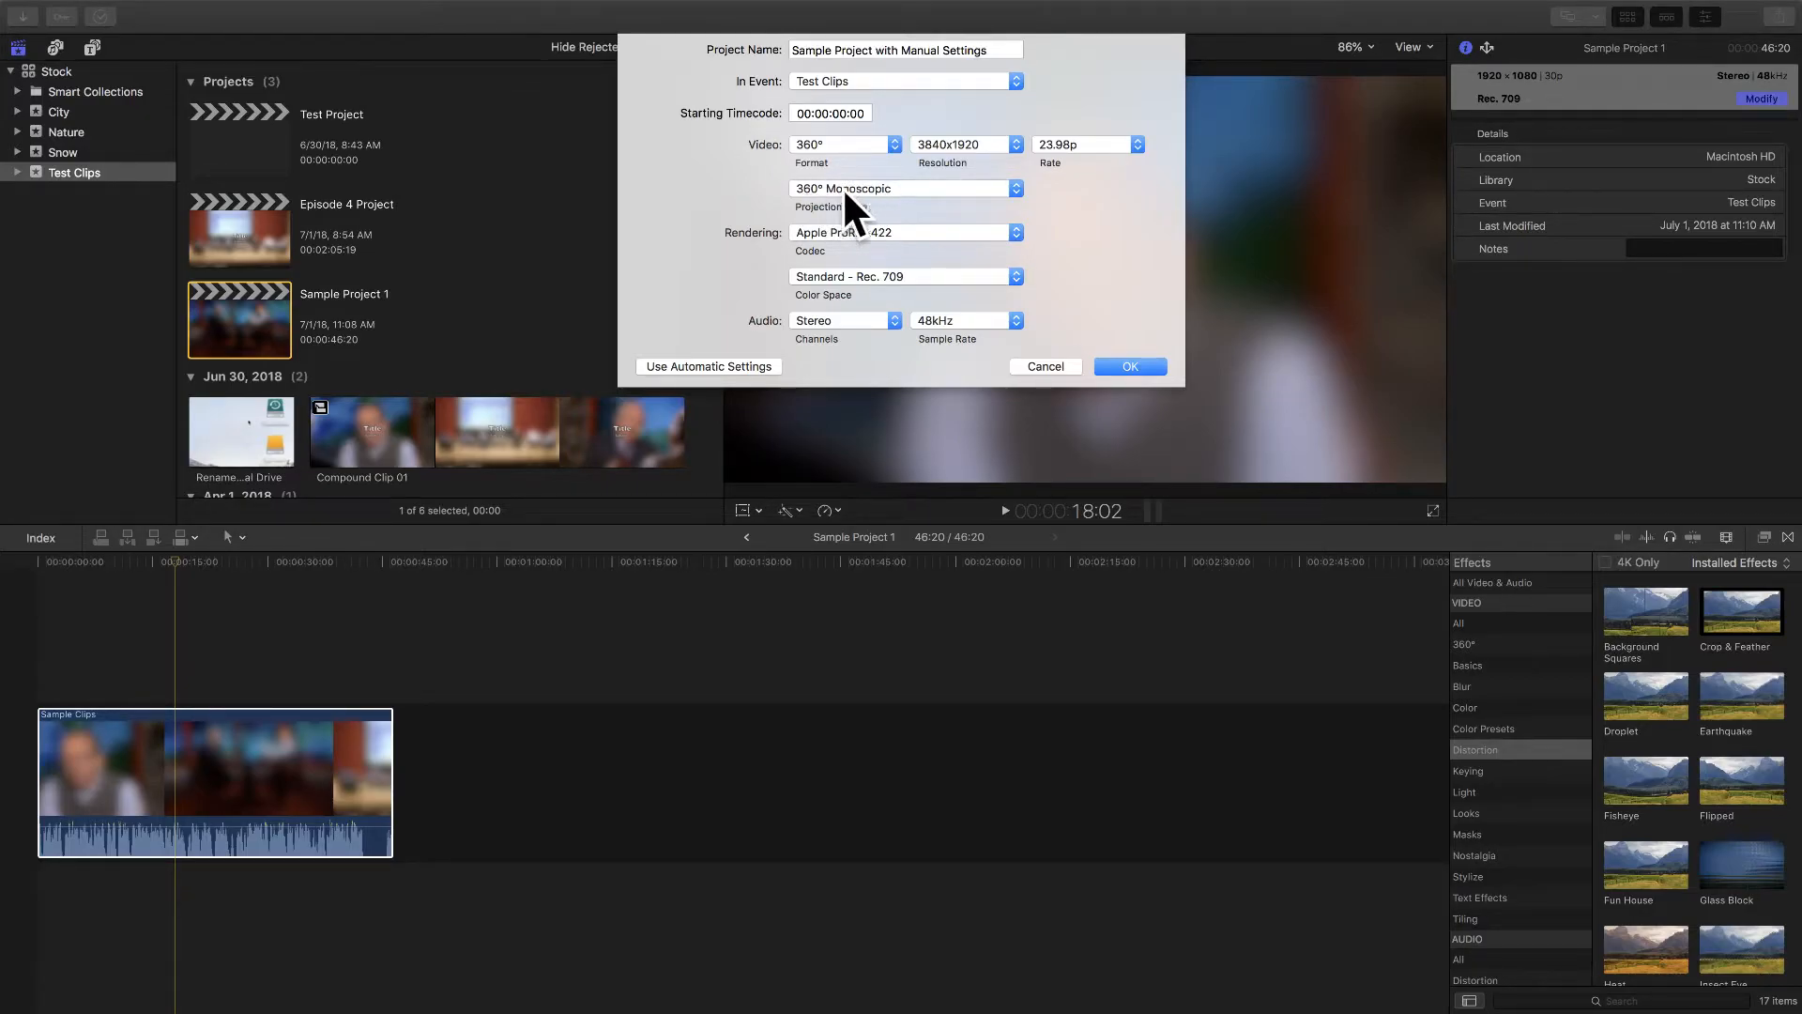
pyautogui.click(906, 194)
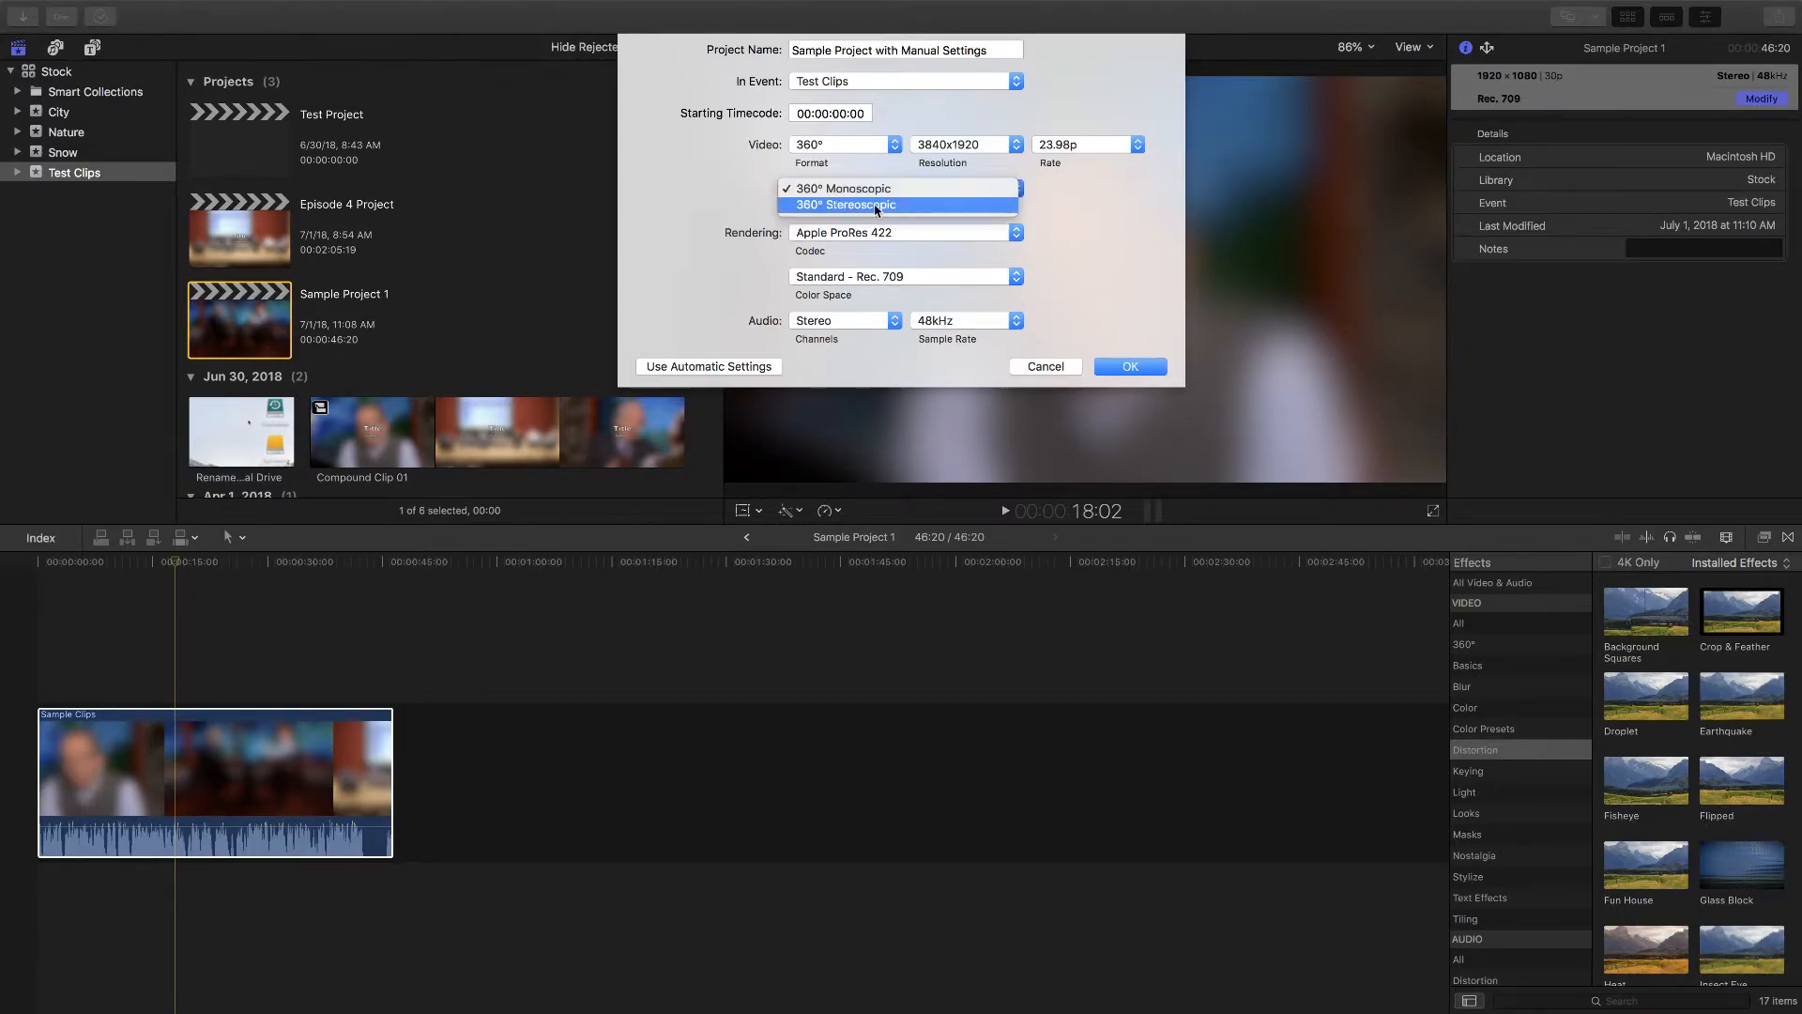
pyautogui.click(871, 192)
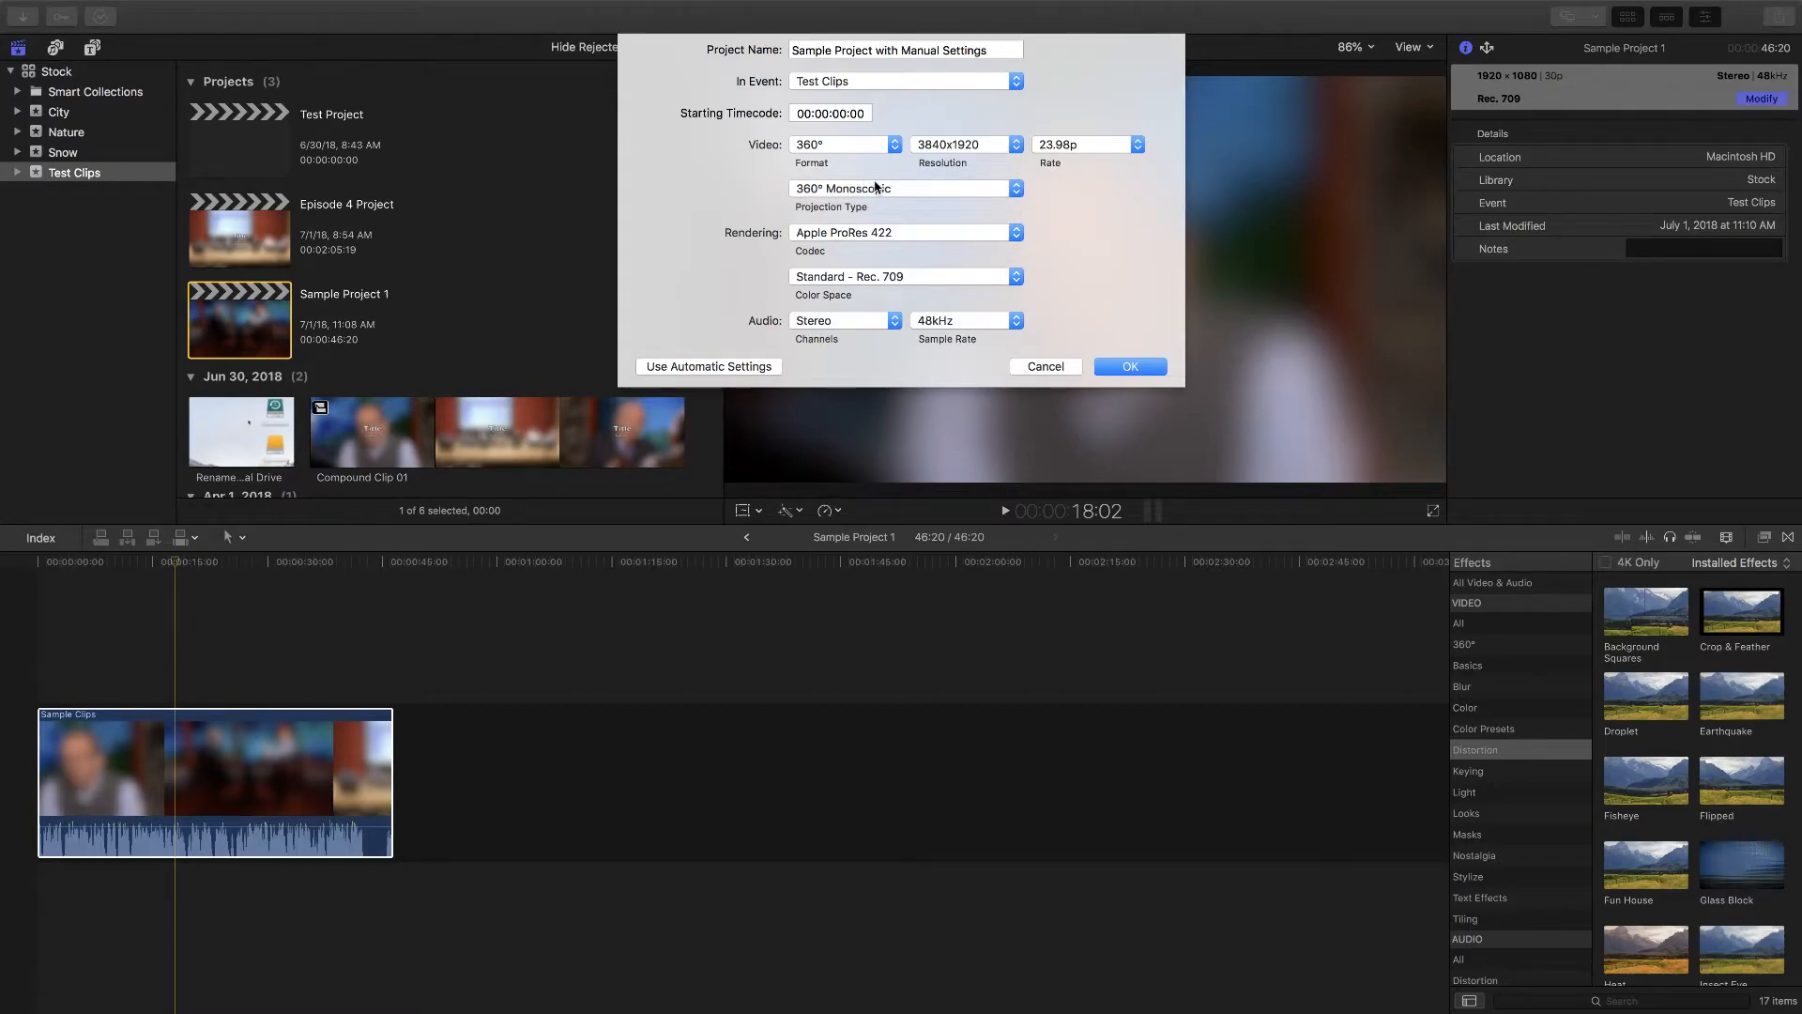
# Step: Set the new project's video format to 1080p HD
pyautogui.click(857, 144)
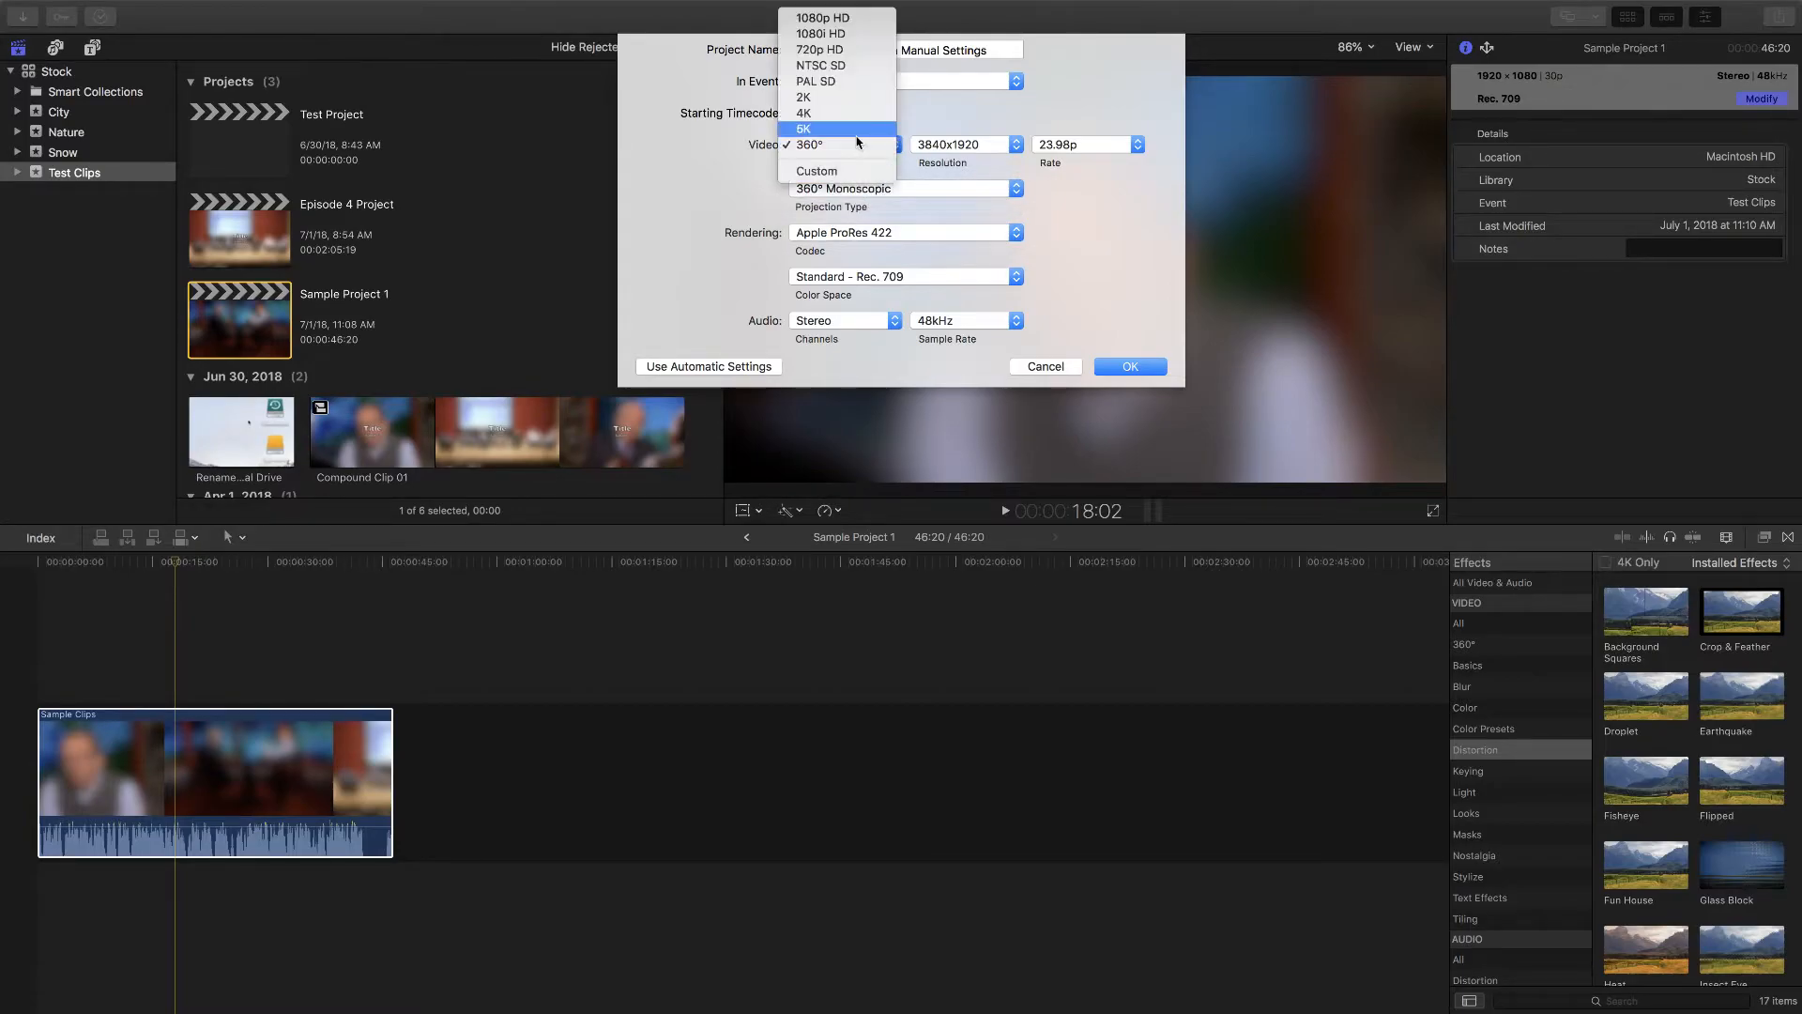
pyautogui.click(844, 19)
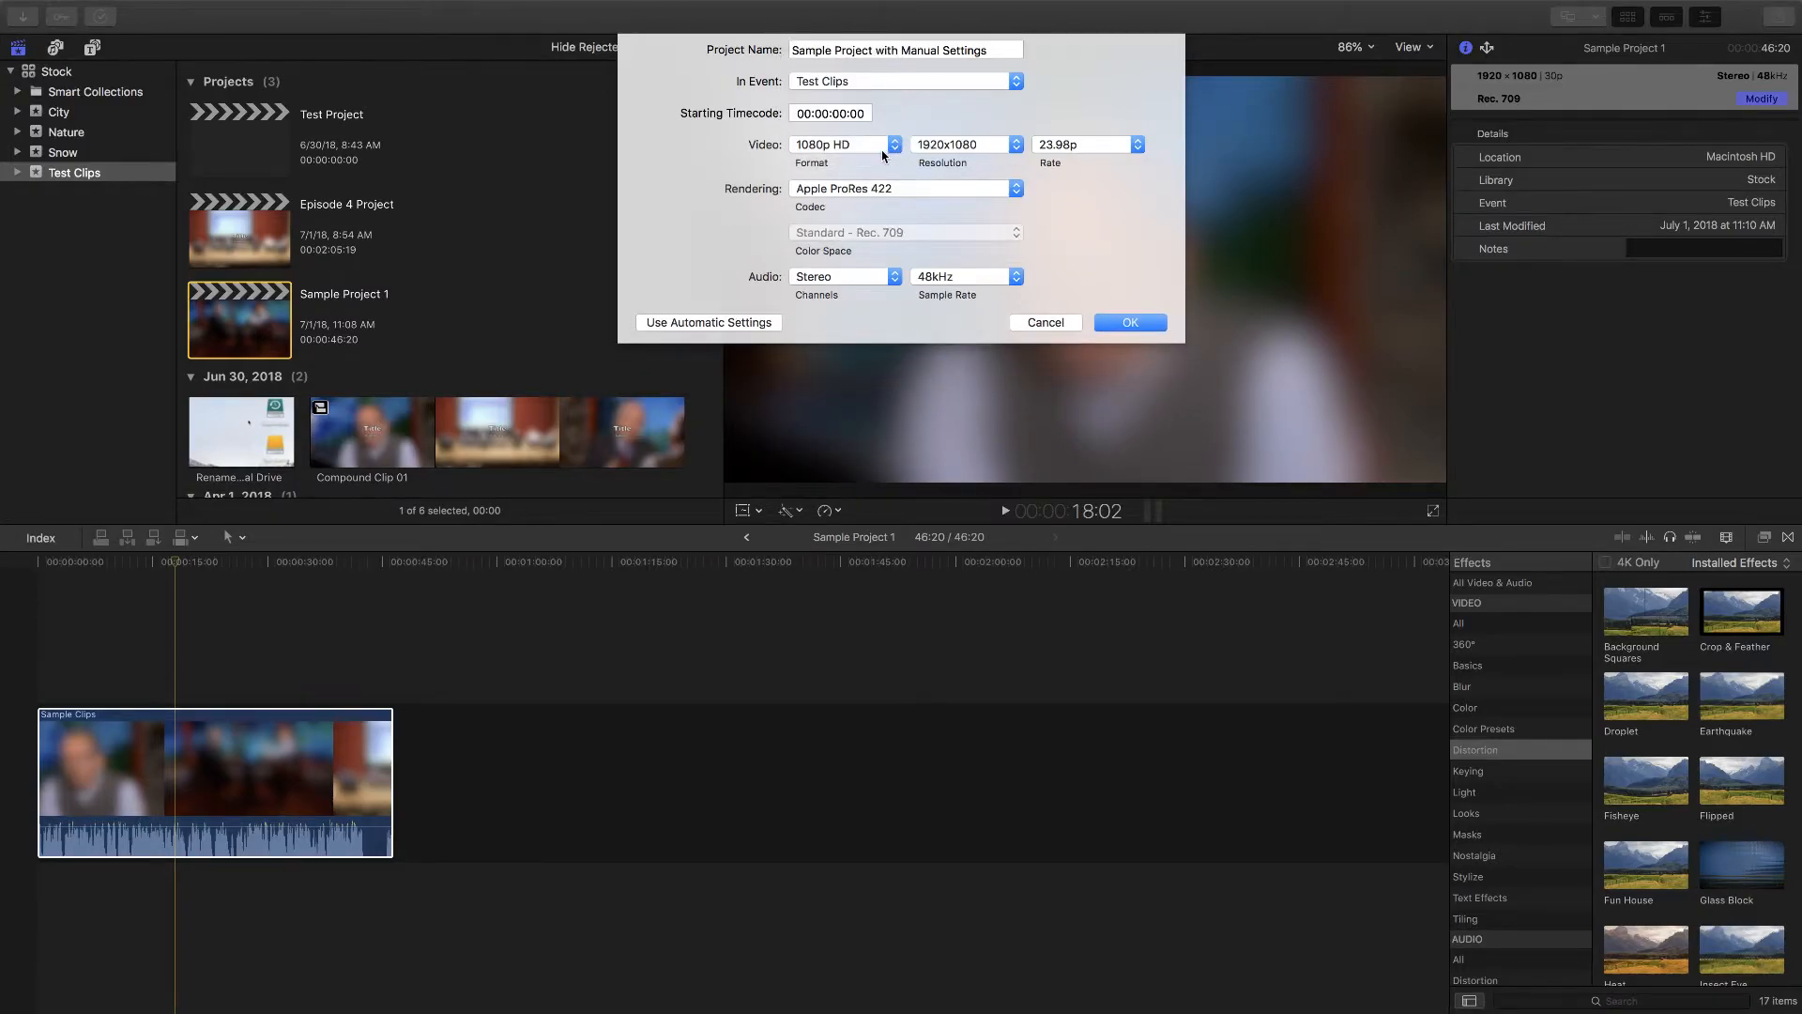
pyautogui.click(884, 150)
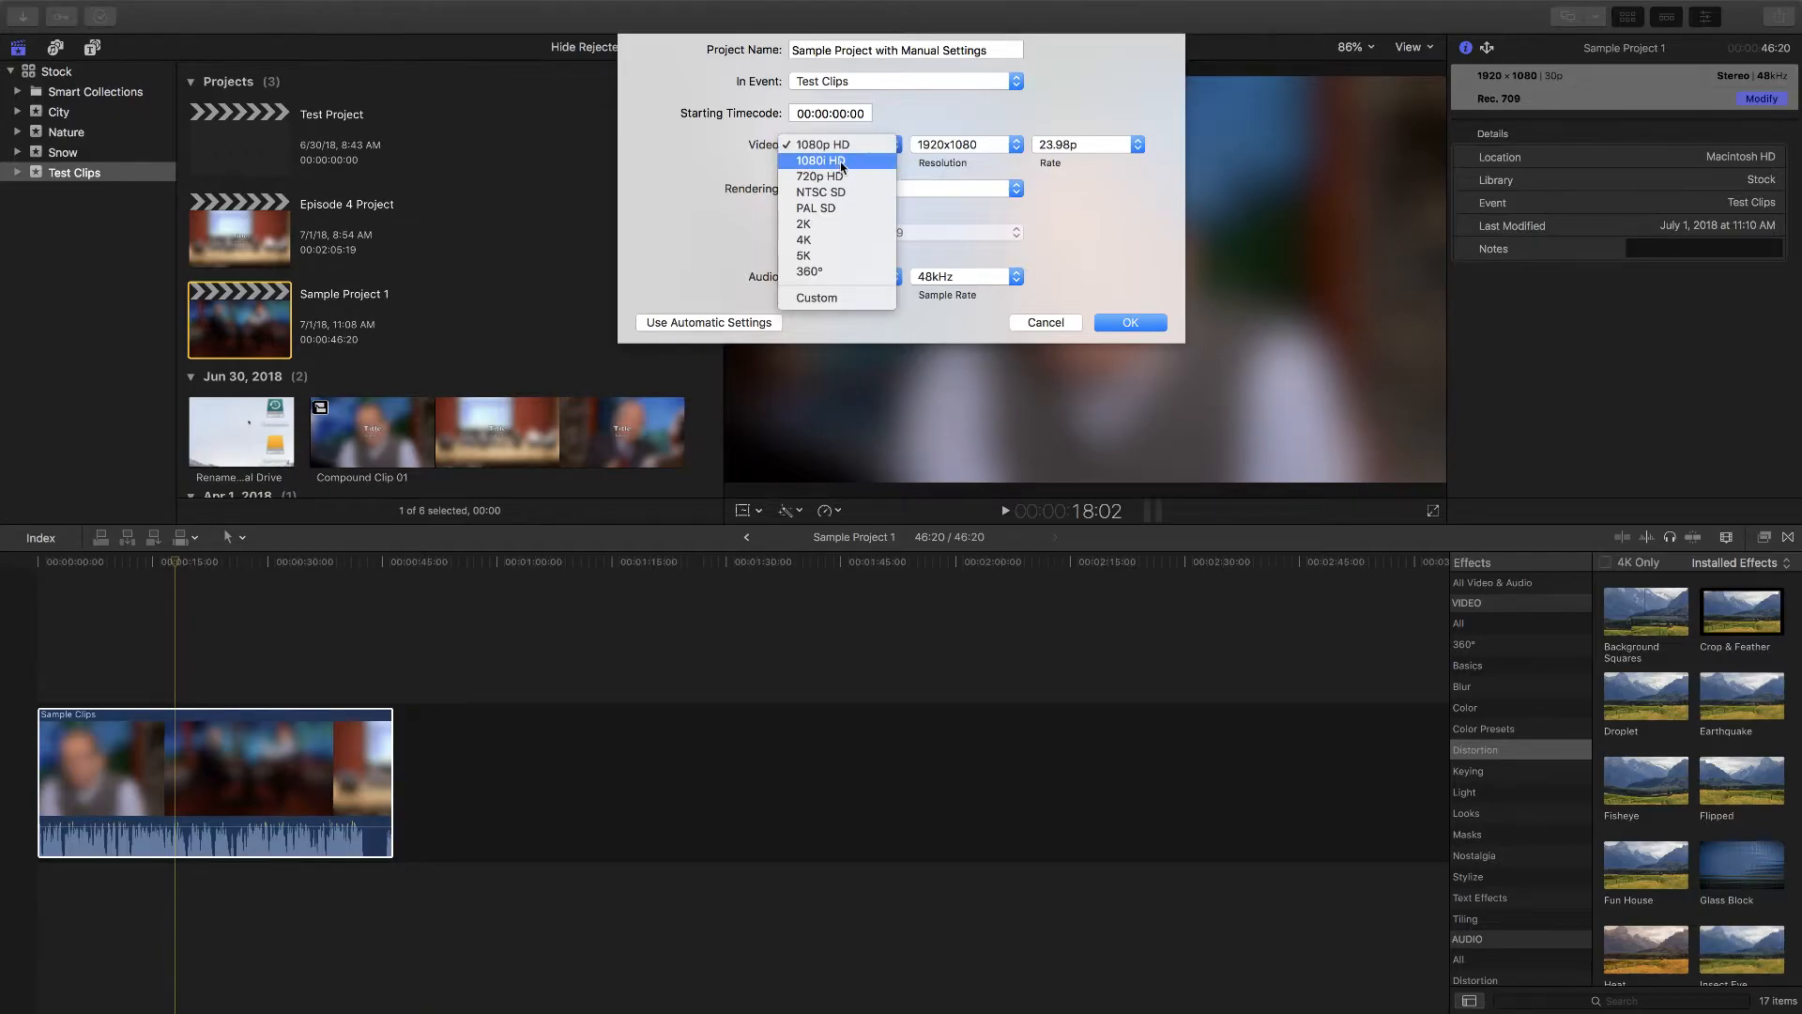
pyautogui.click(886, 148)
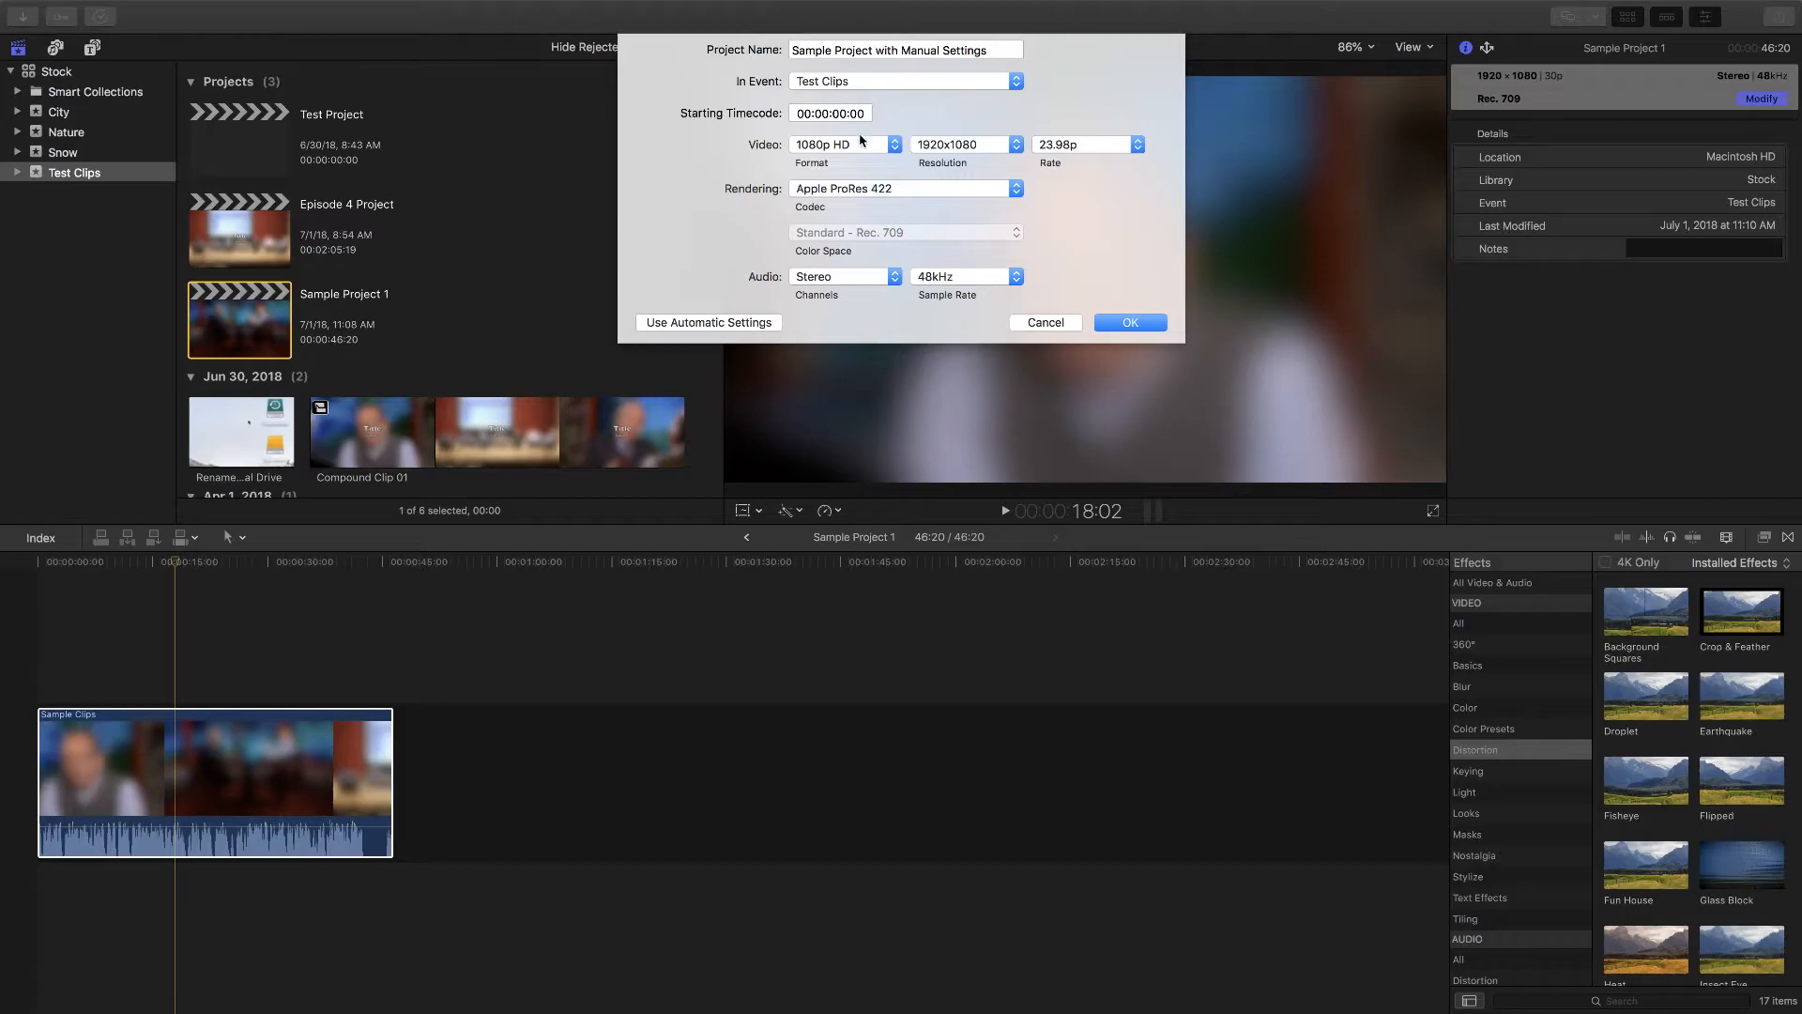
# Step: Try the 1080i HD video format for the new project, then return to 1080p HD
pyautogui.click(865, 144)
pyautogui.click(844, 163)
pyautogui.click(864, 146)
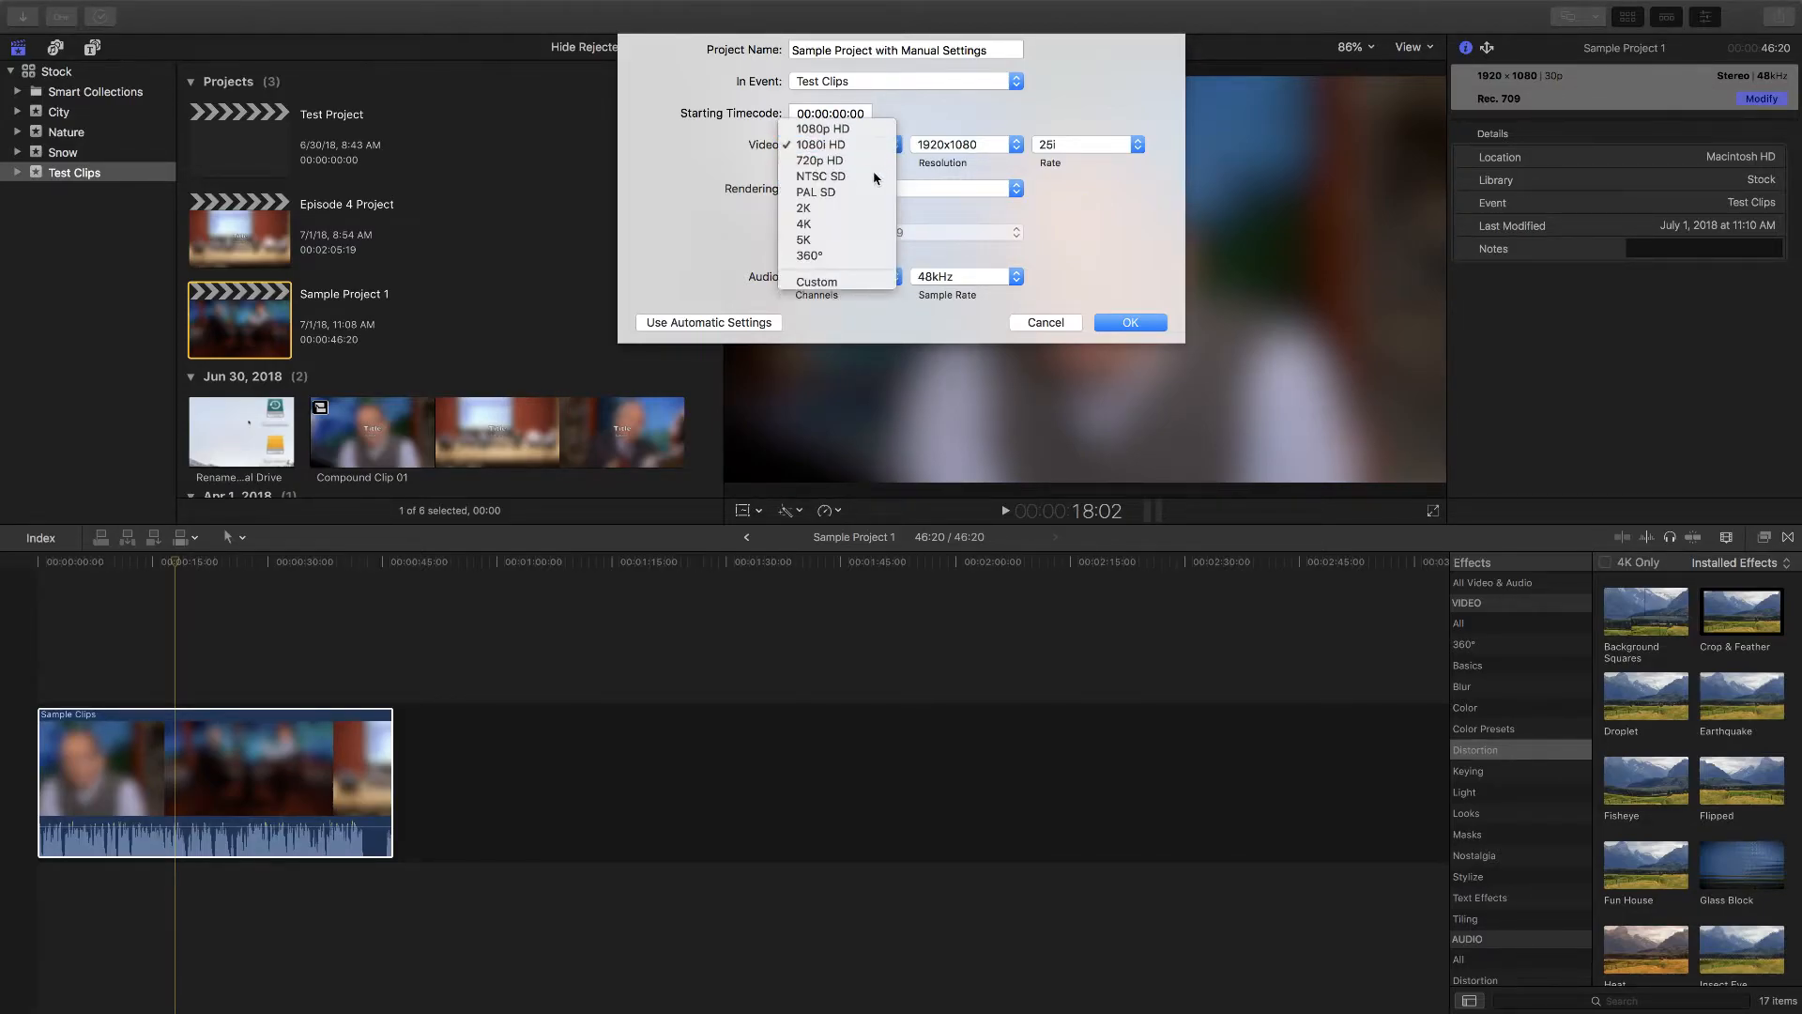
pyautogui.click(835, 130)
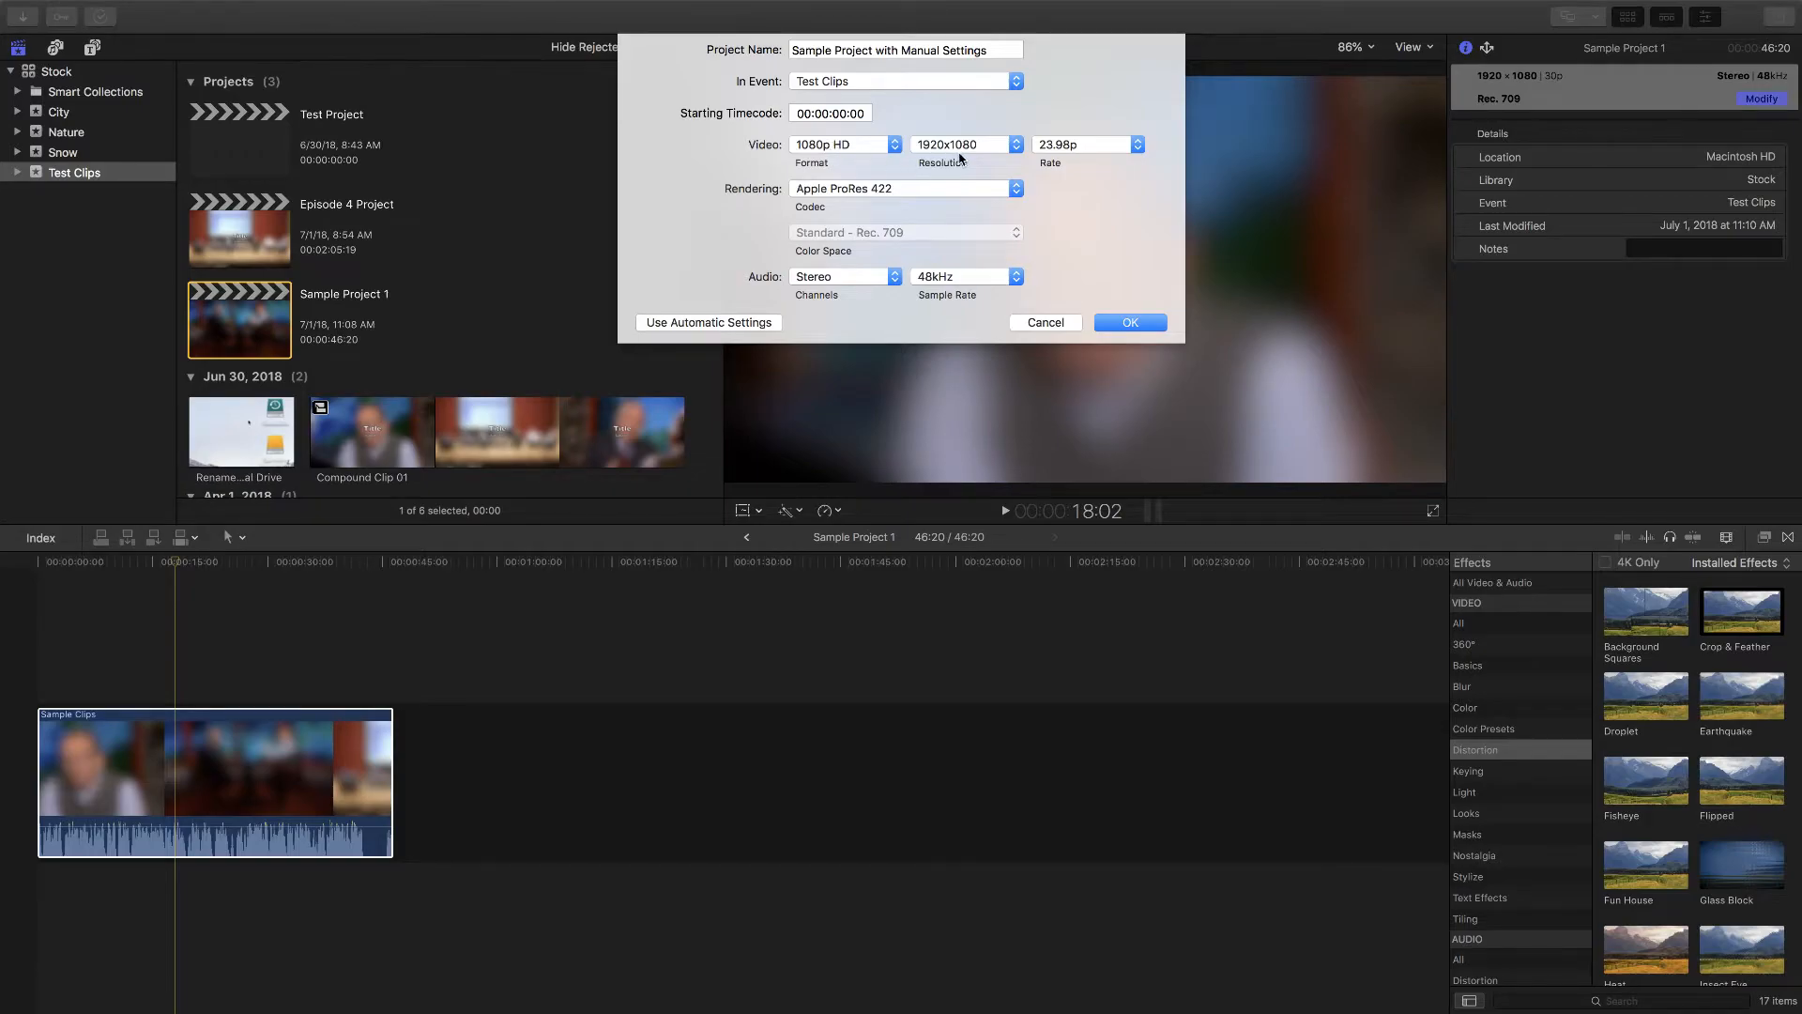
# Step: Review the 1080p HD resolution options and switch the new project's video format to NTSC SD
pyautogui.click(992, 150)
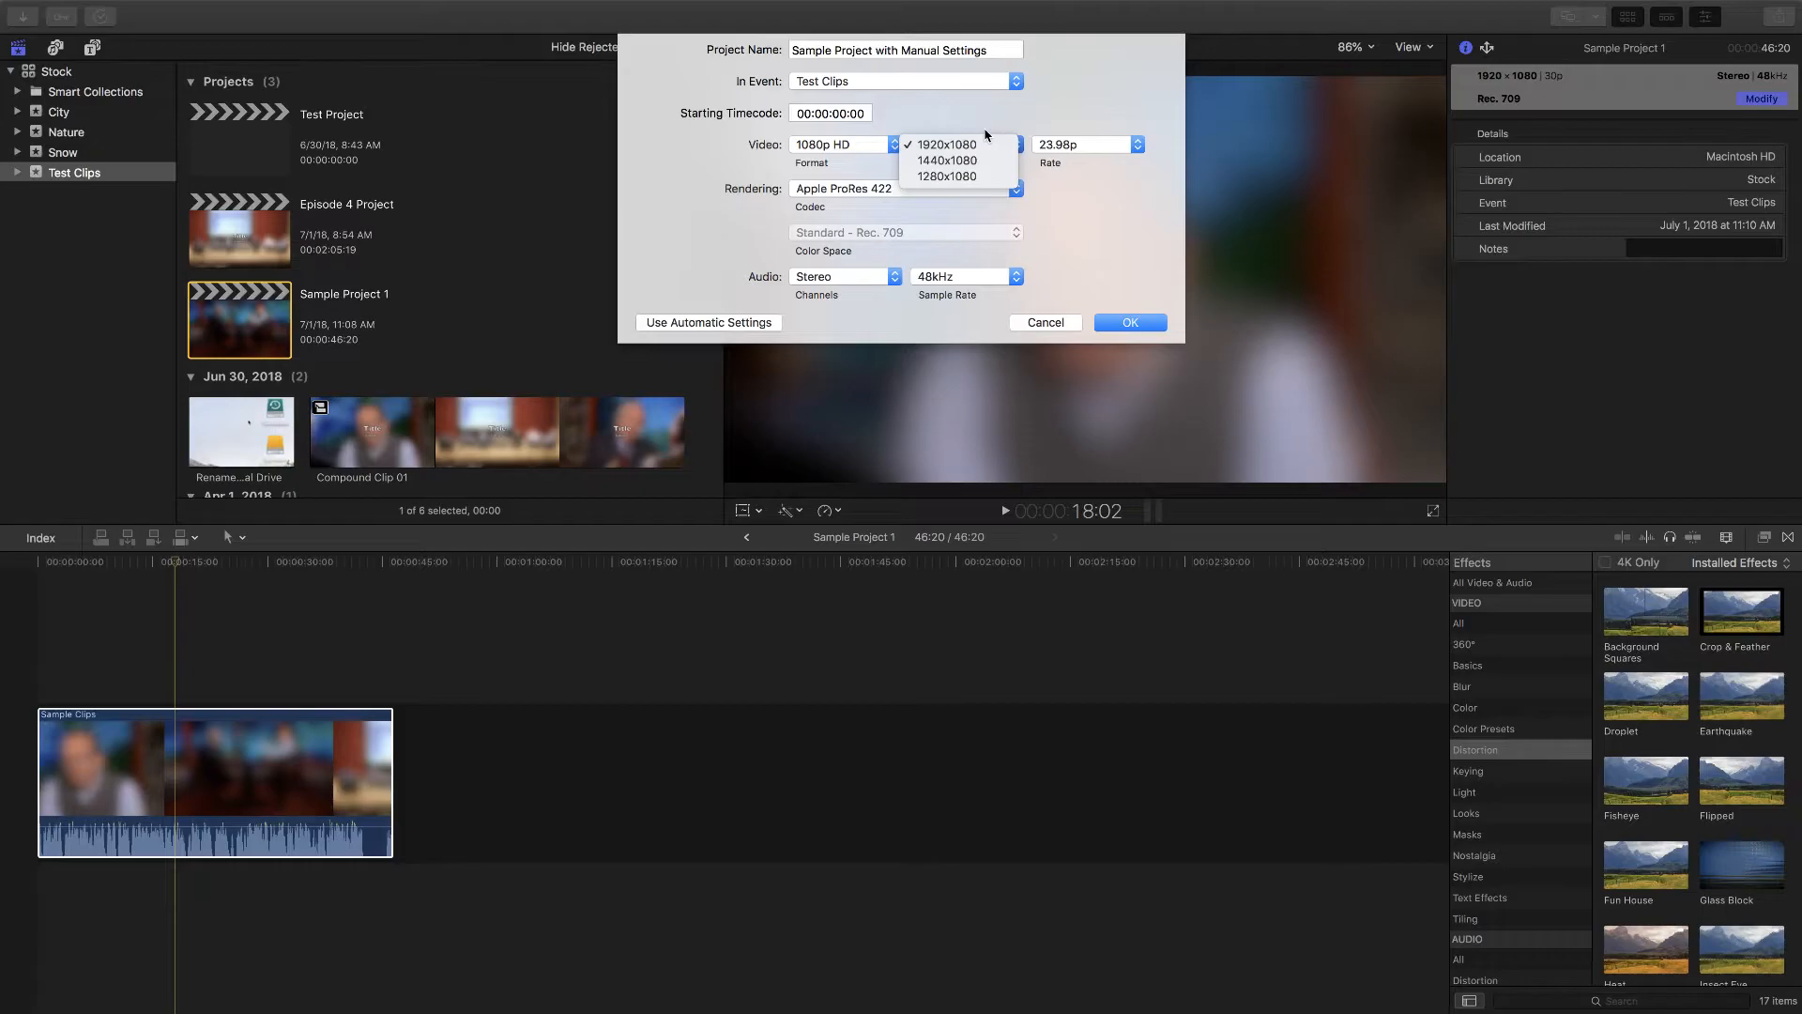
pyautogui.click(953, 143)
pyautogui.click(854, 147)
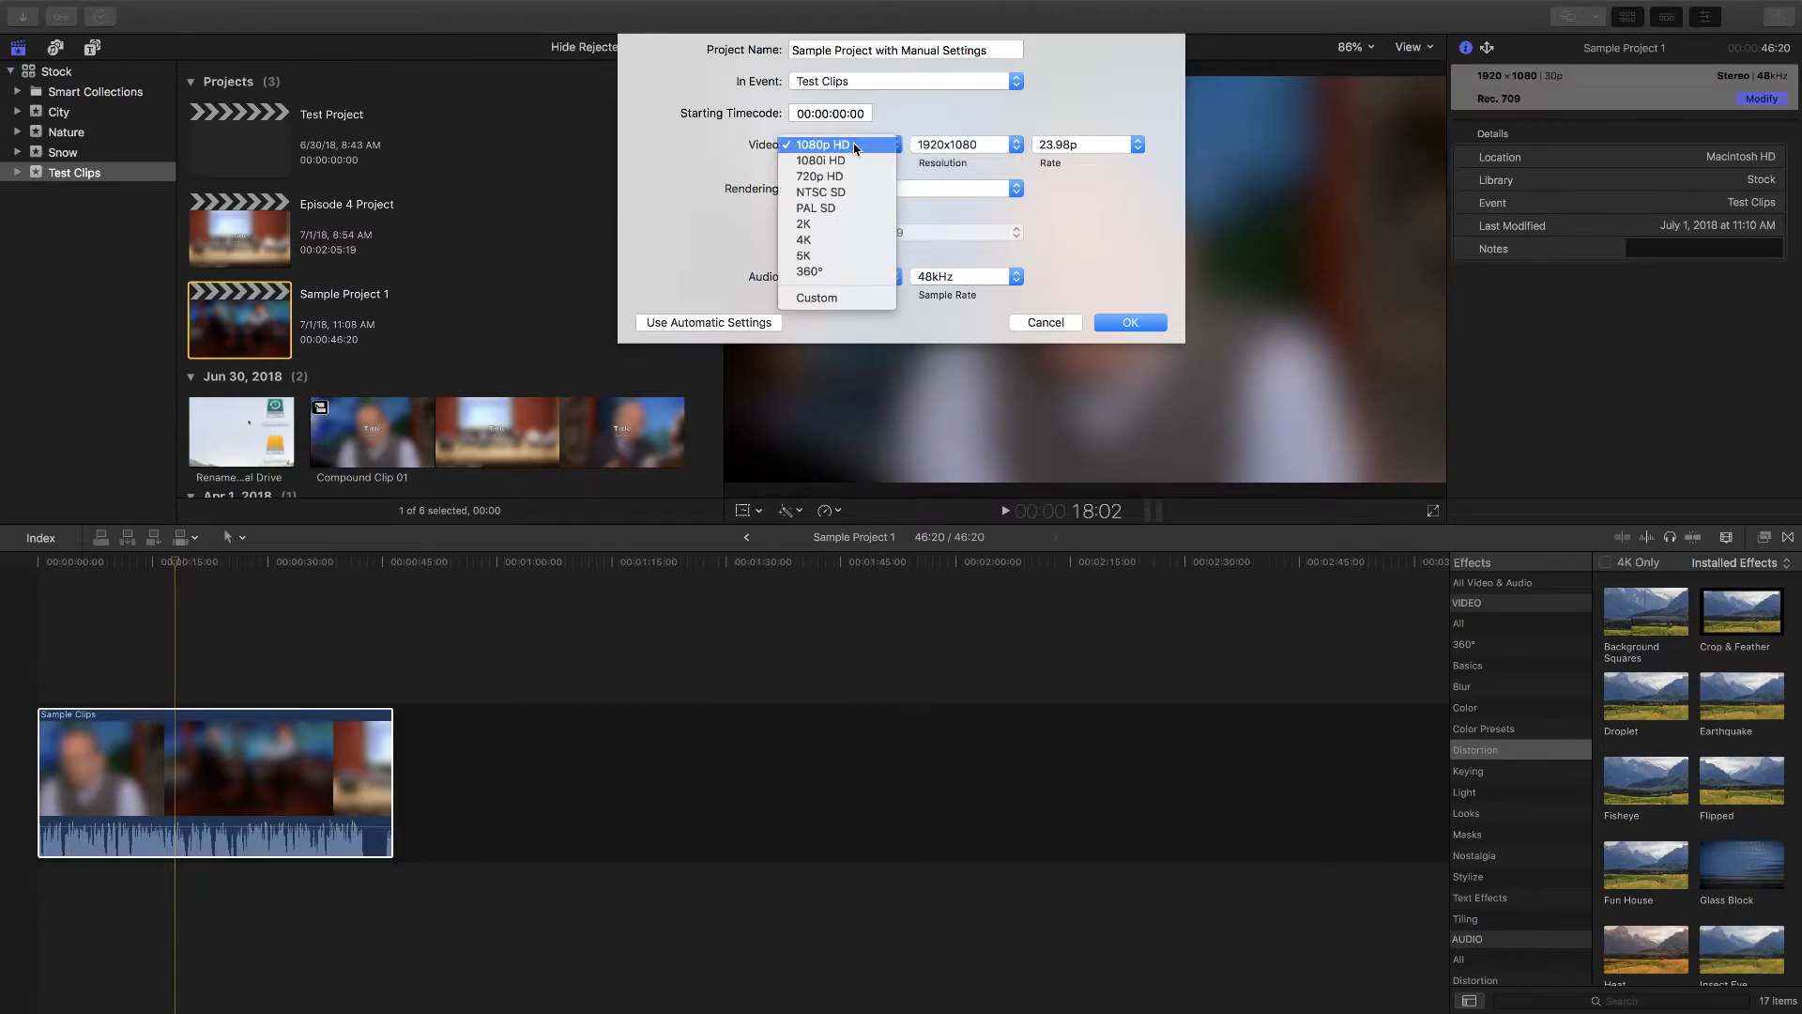
pyautogui.click(821, 175)
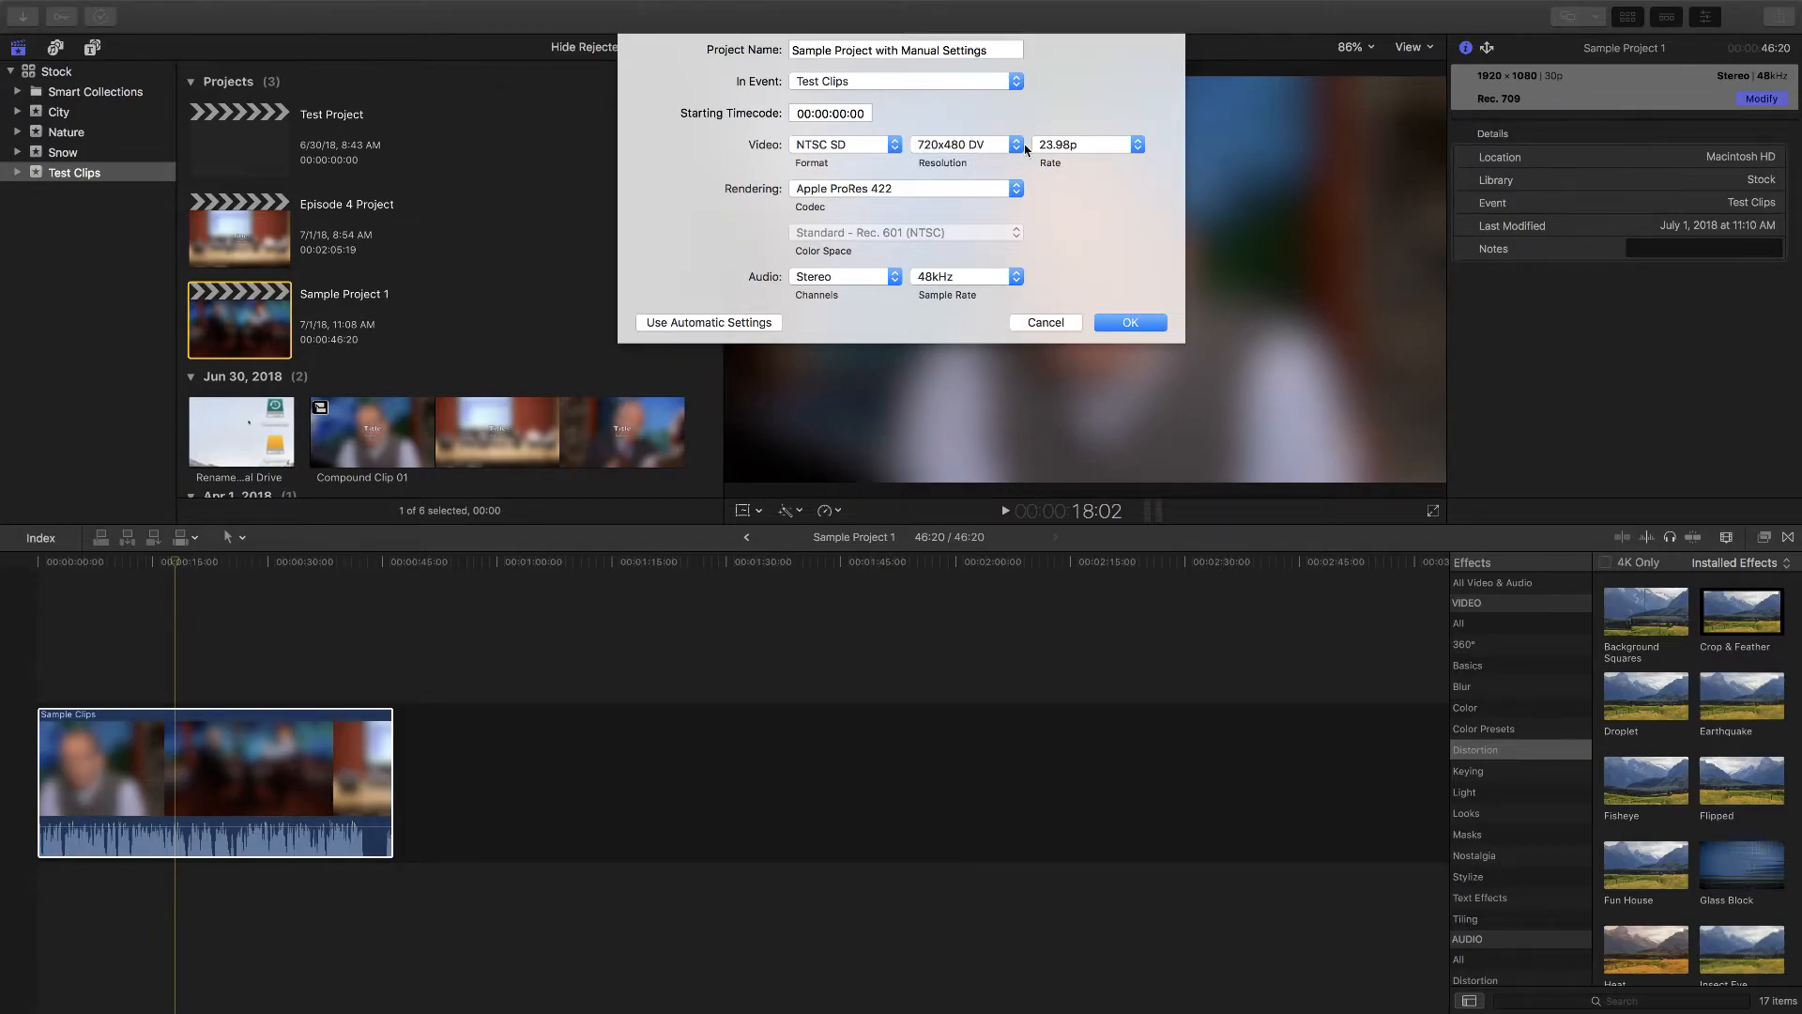
# Step: Review the NTSC SD resolution options and return the video format to 1080p HD
pyautogui.click(955, 148)
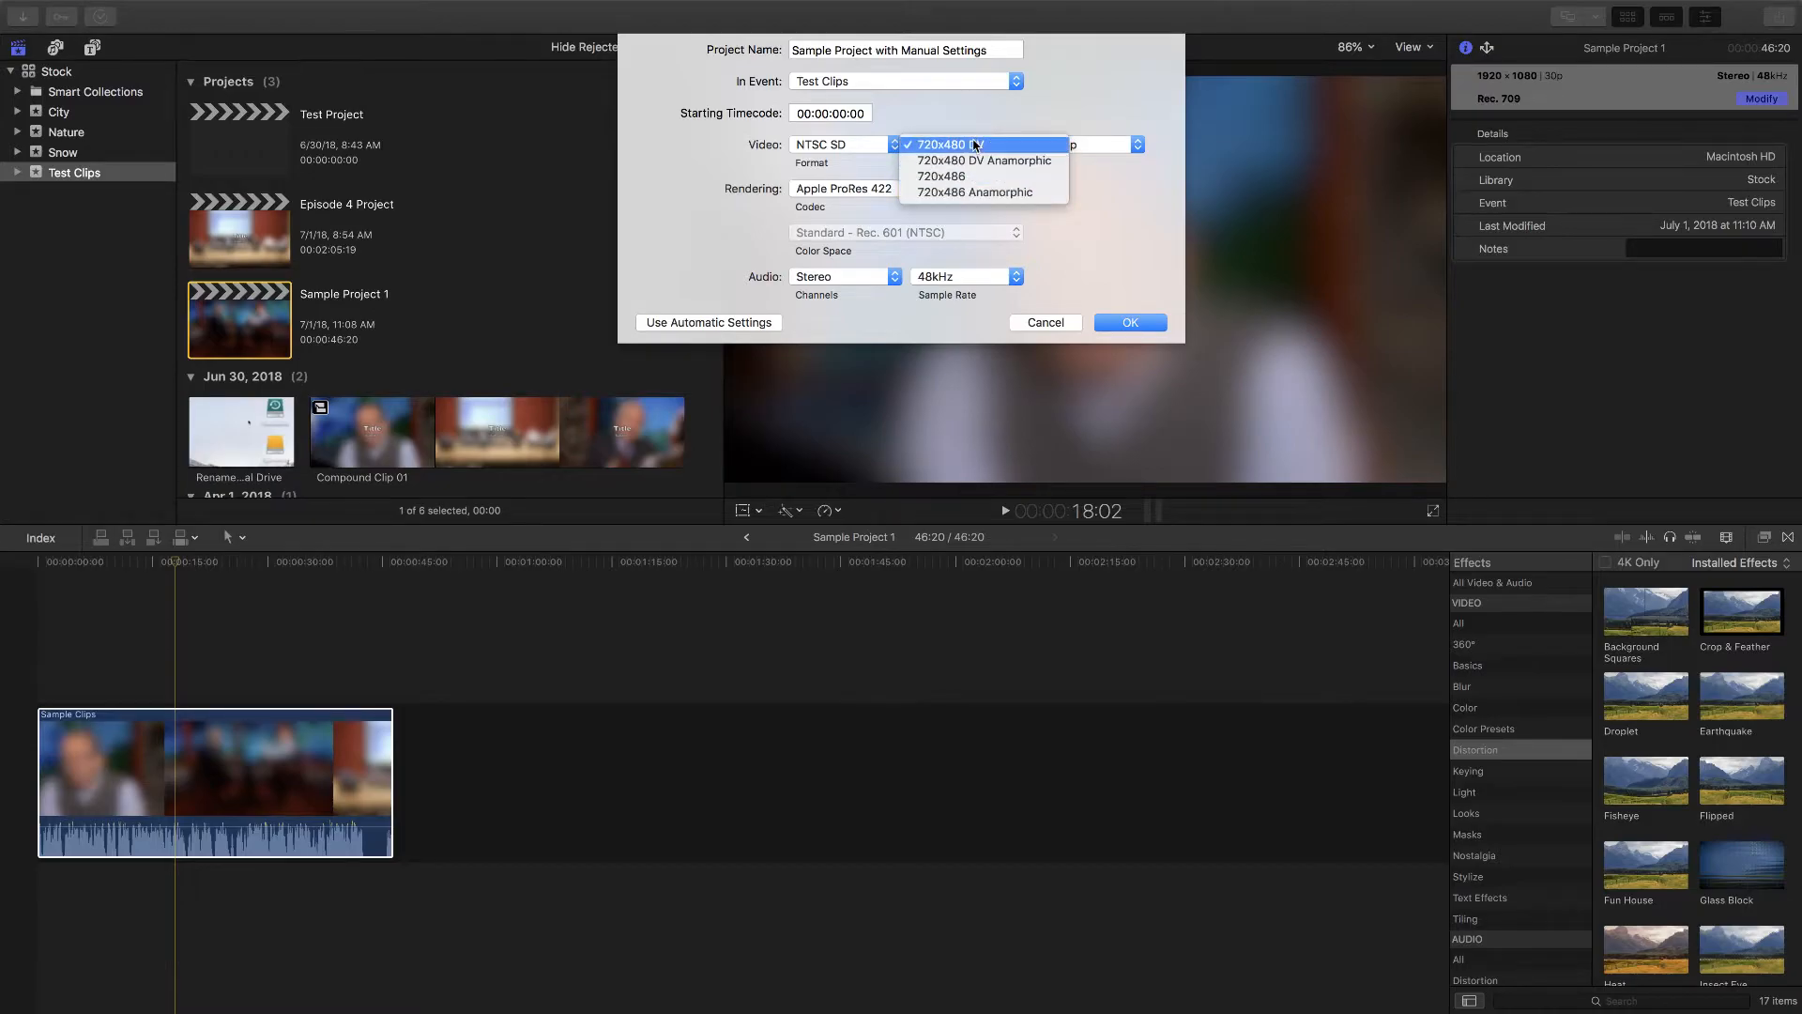
pyautogui.click(976, 147)
pyautogui.click(890, 144)
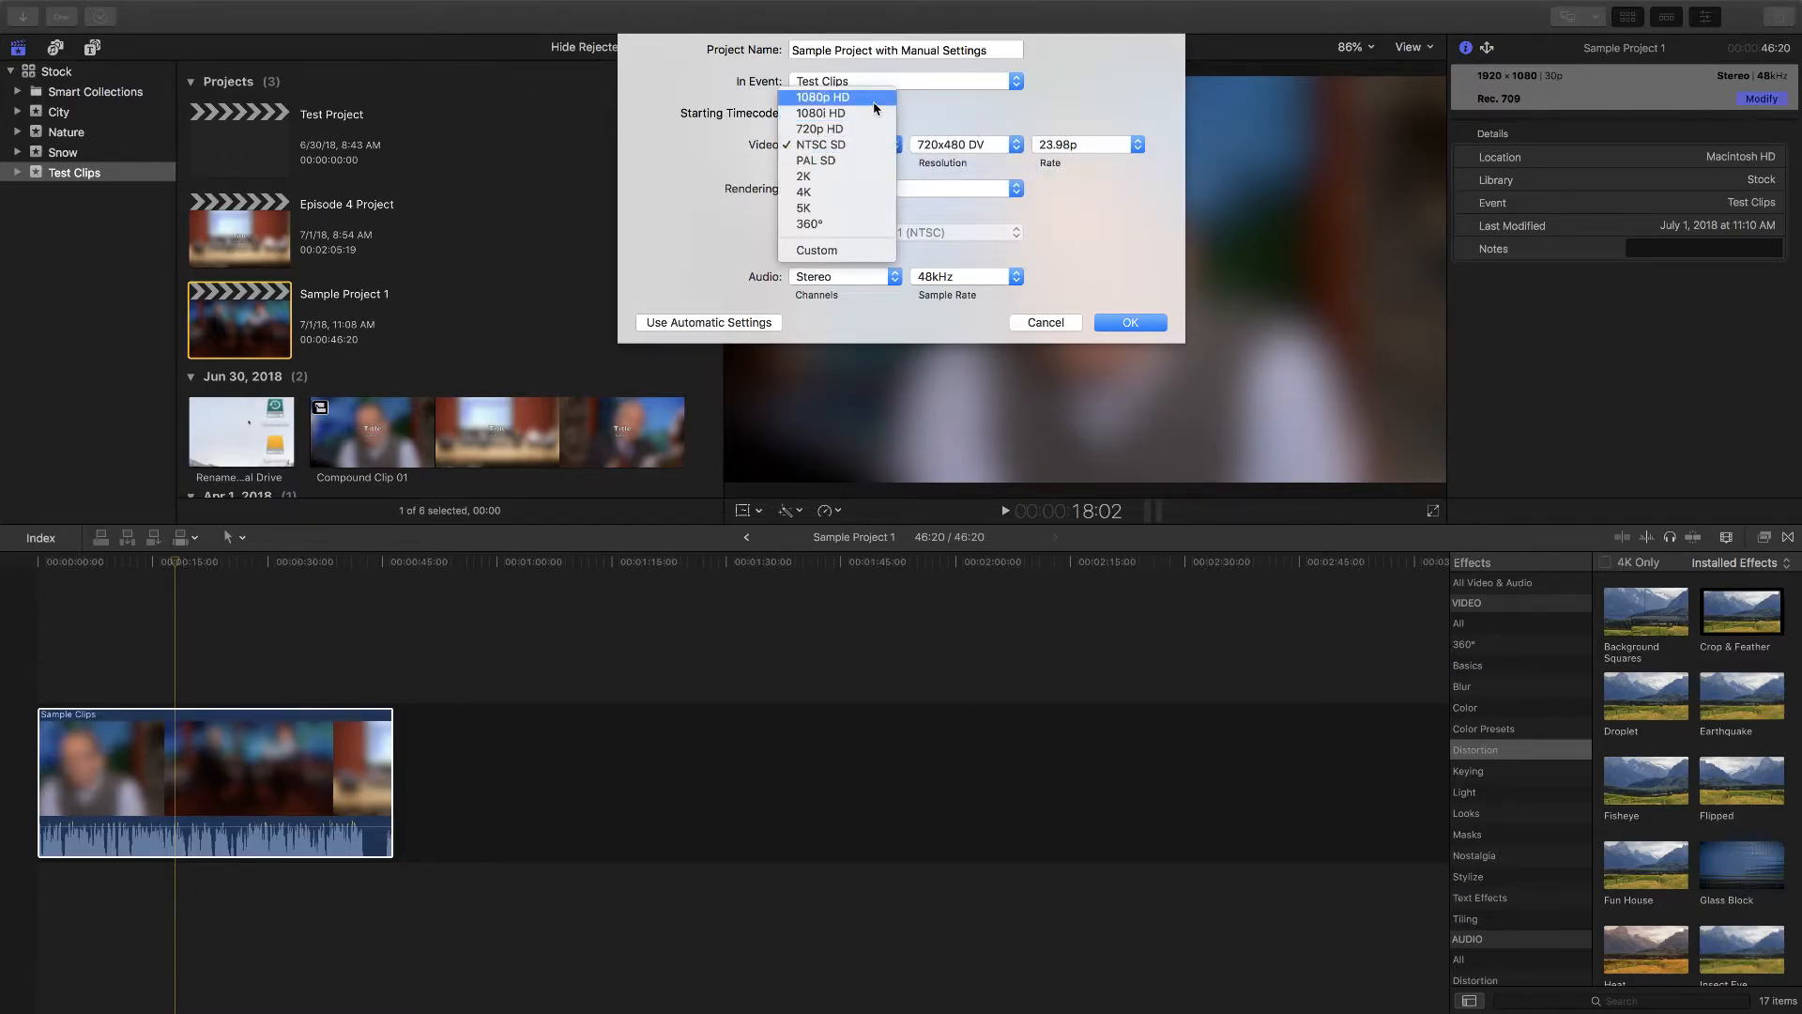
pyautogui.click(844, 135)
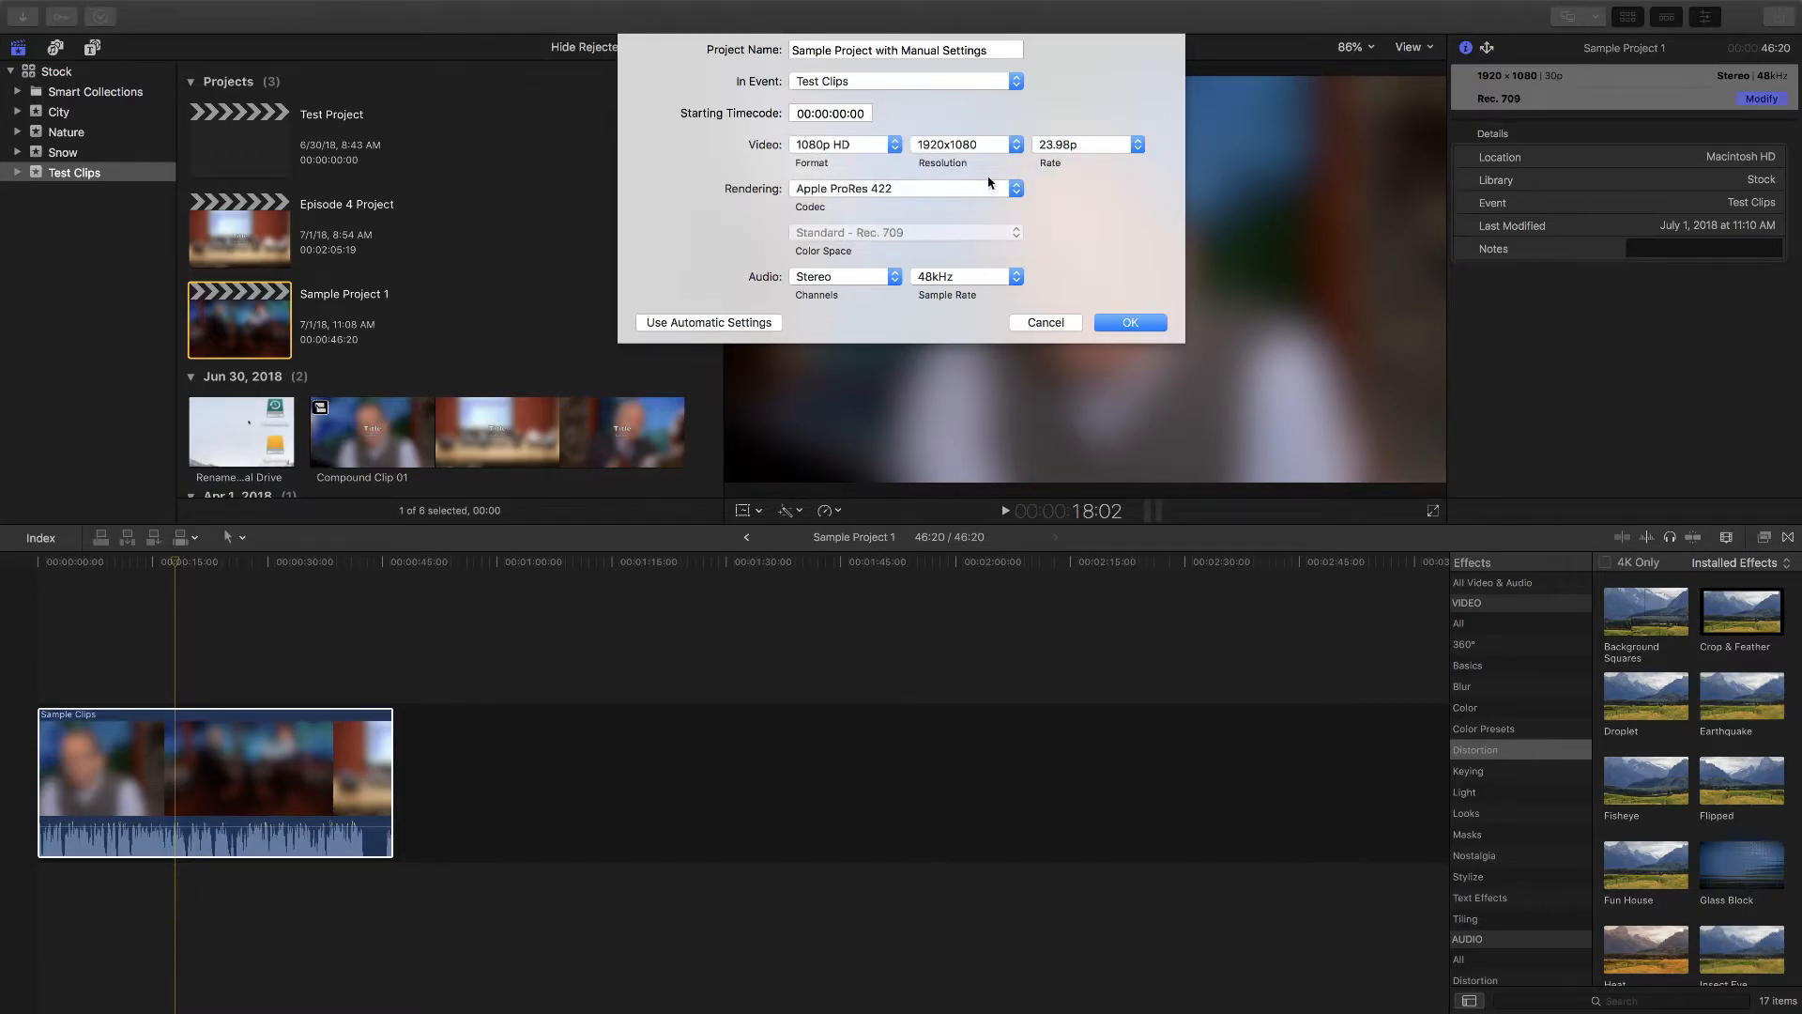
# Step: Examine the resolution and frame rate options available for the 1080p HD format
pyautogui.click(988, 148)
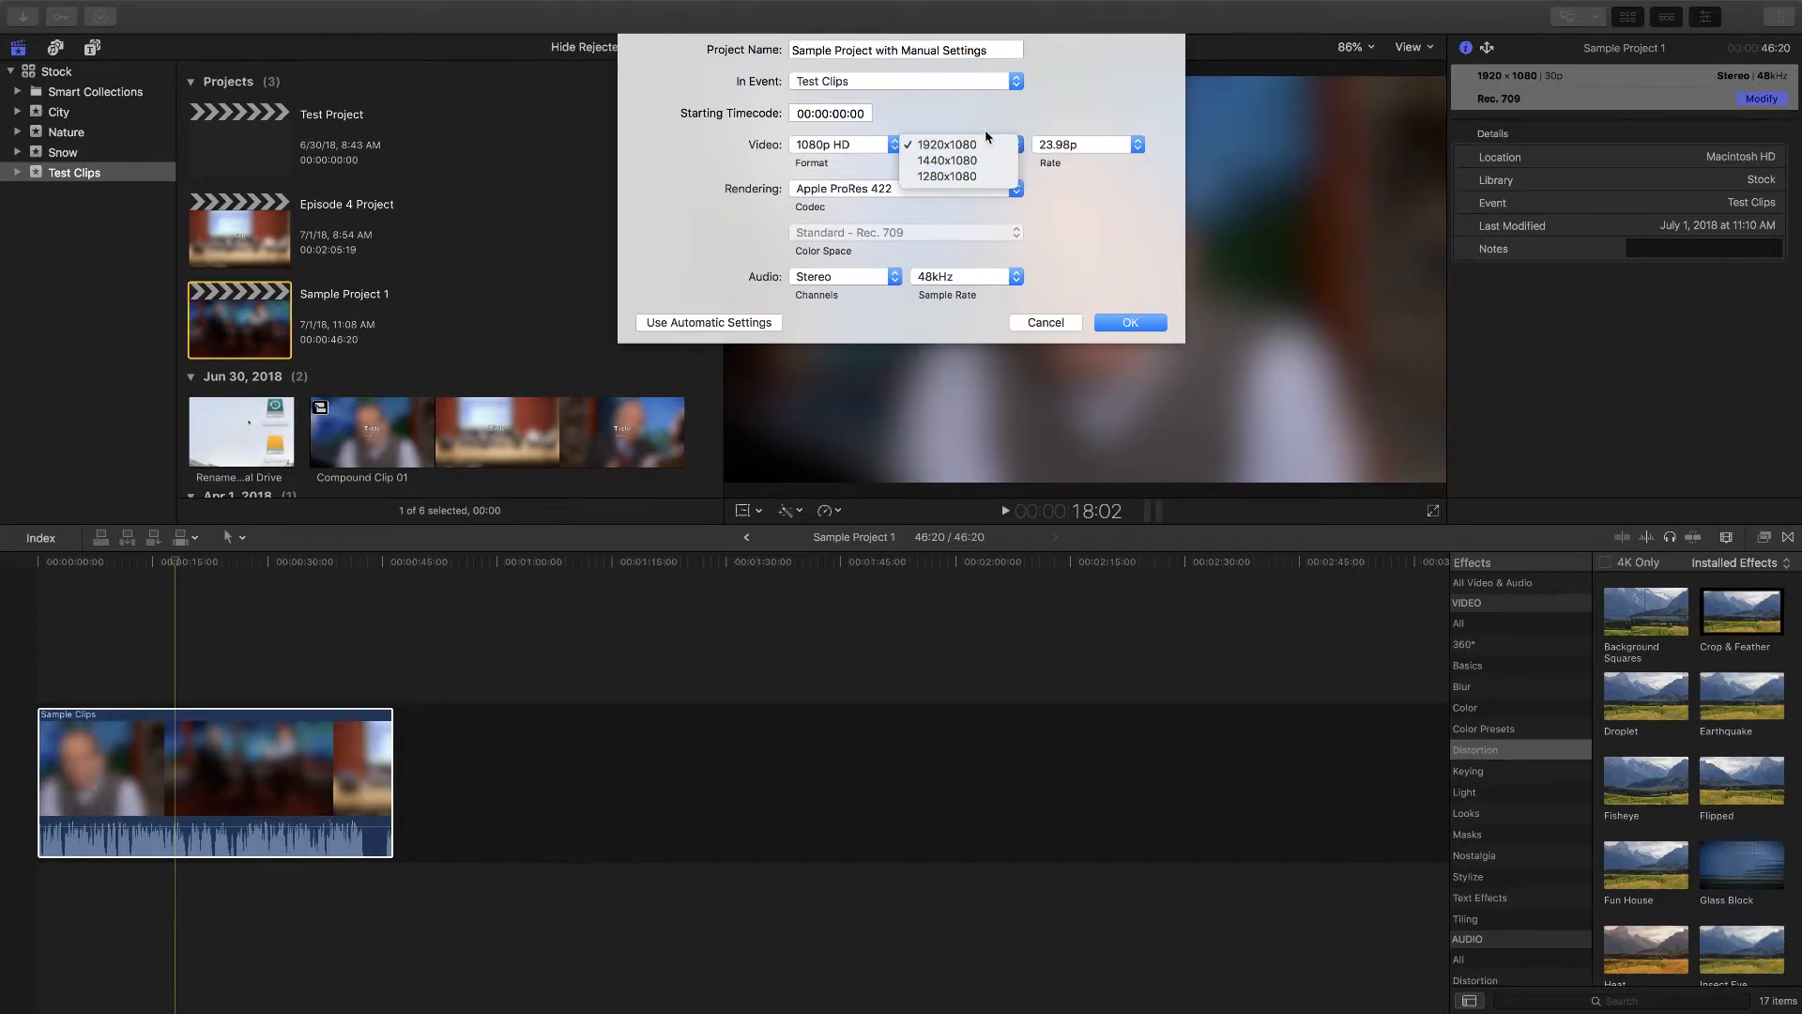
pyautogui.click(986, 137)
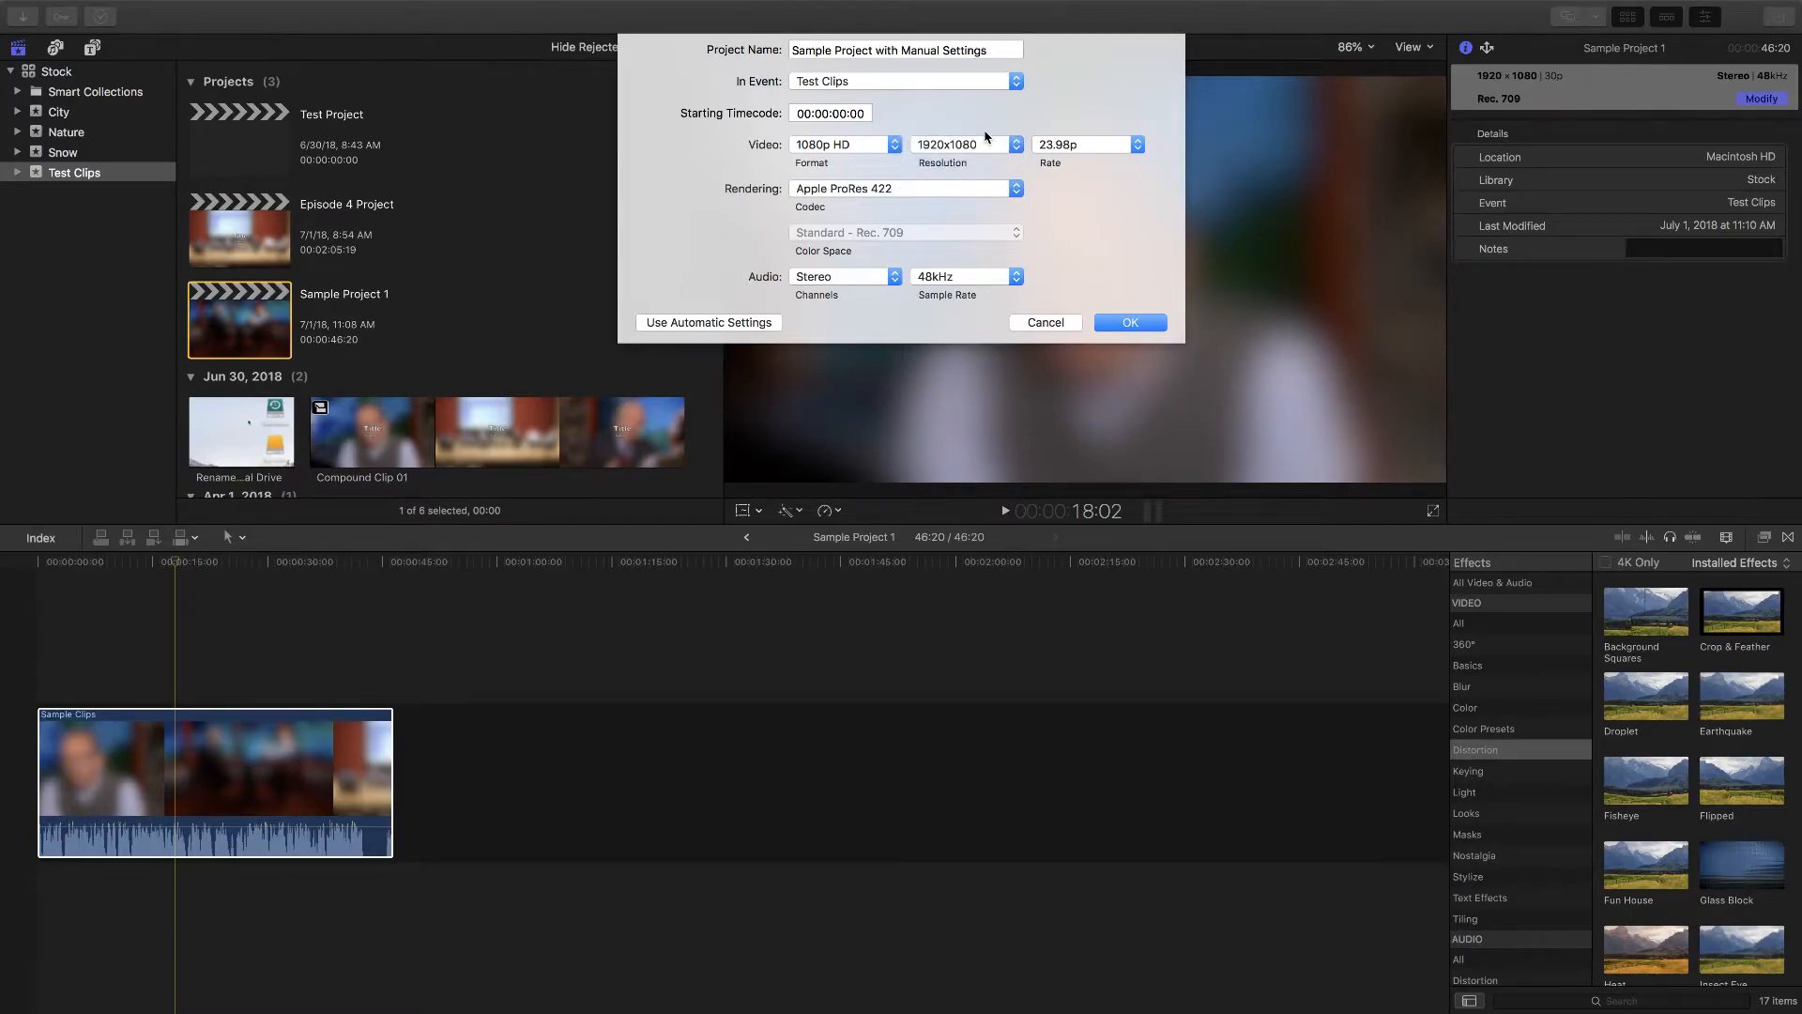
pyautogui.click(1084, 149)
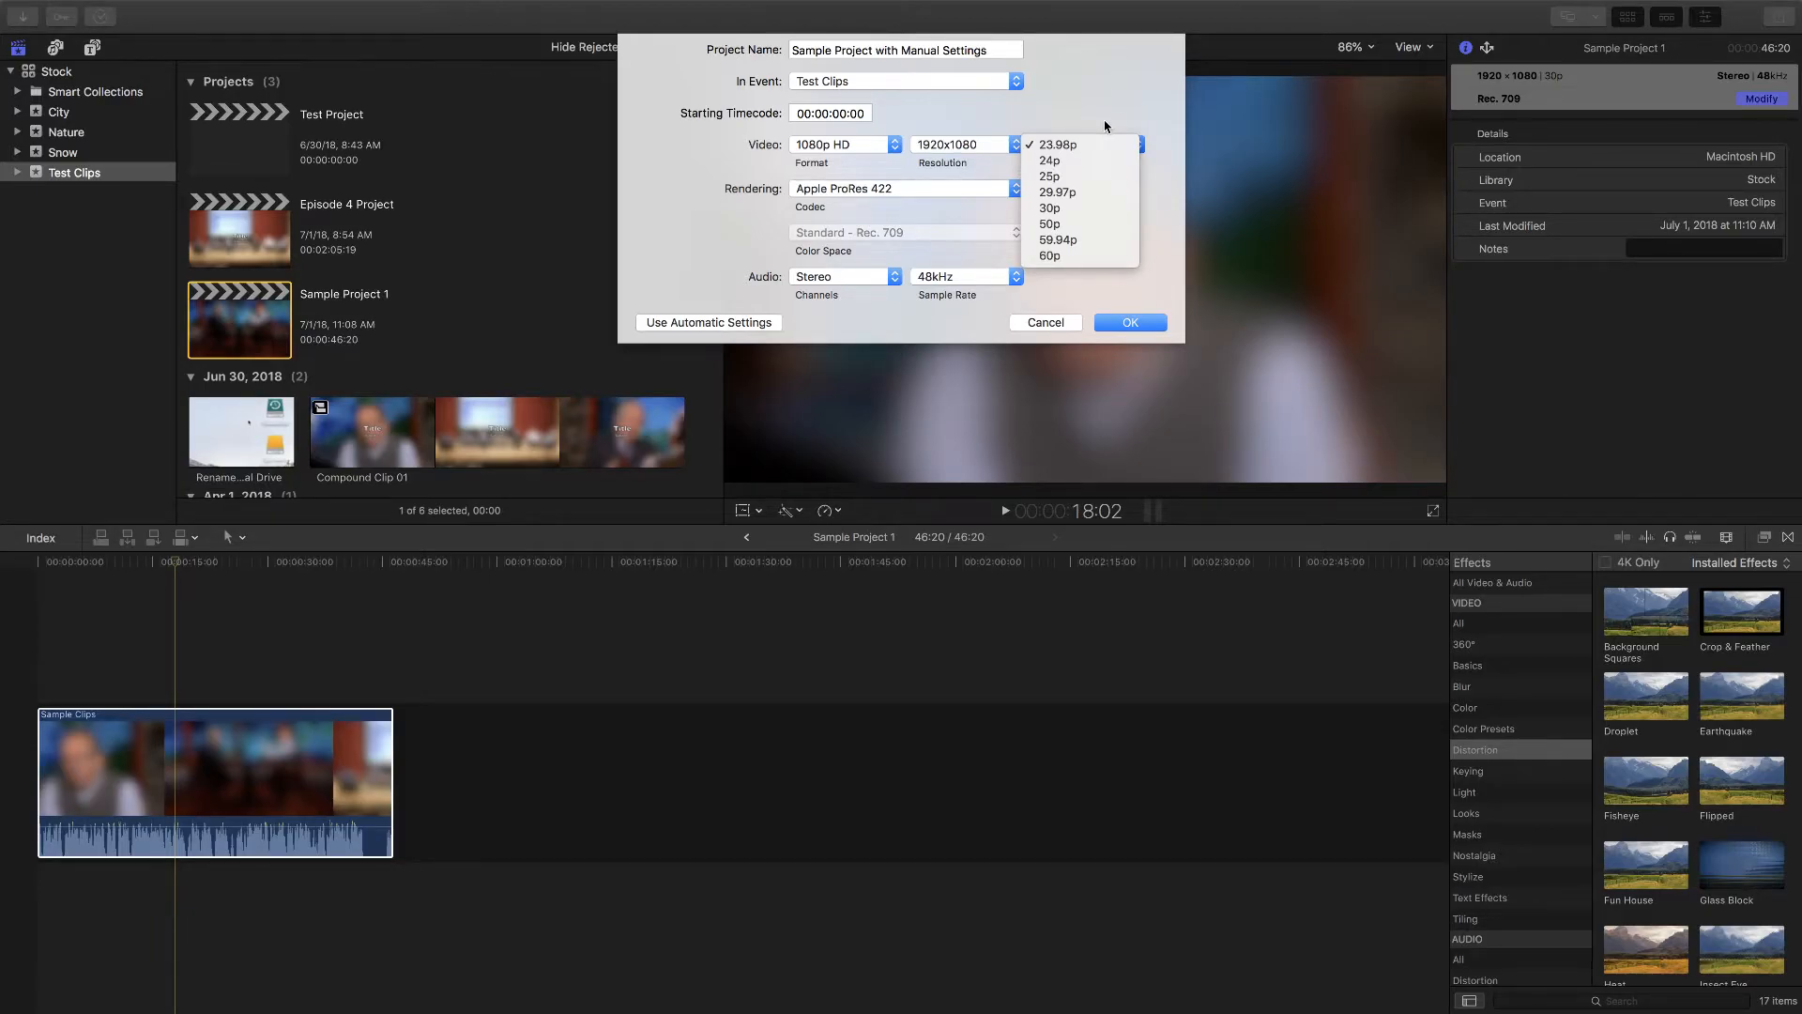
pyautogui.click(1104, 126)
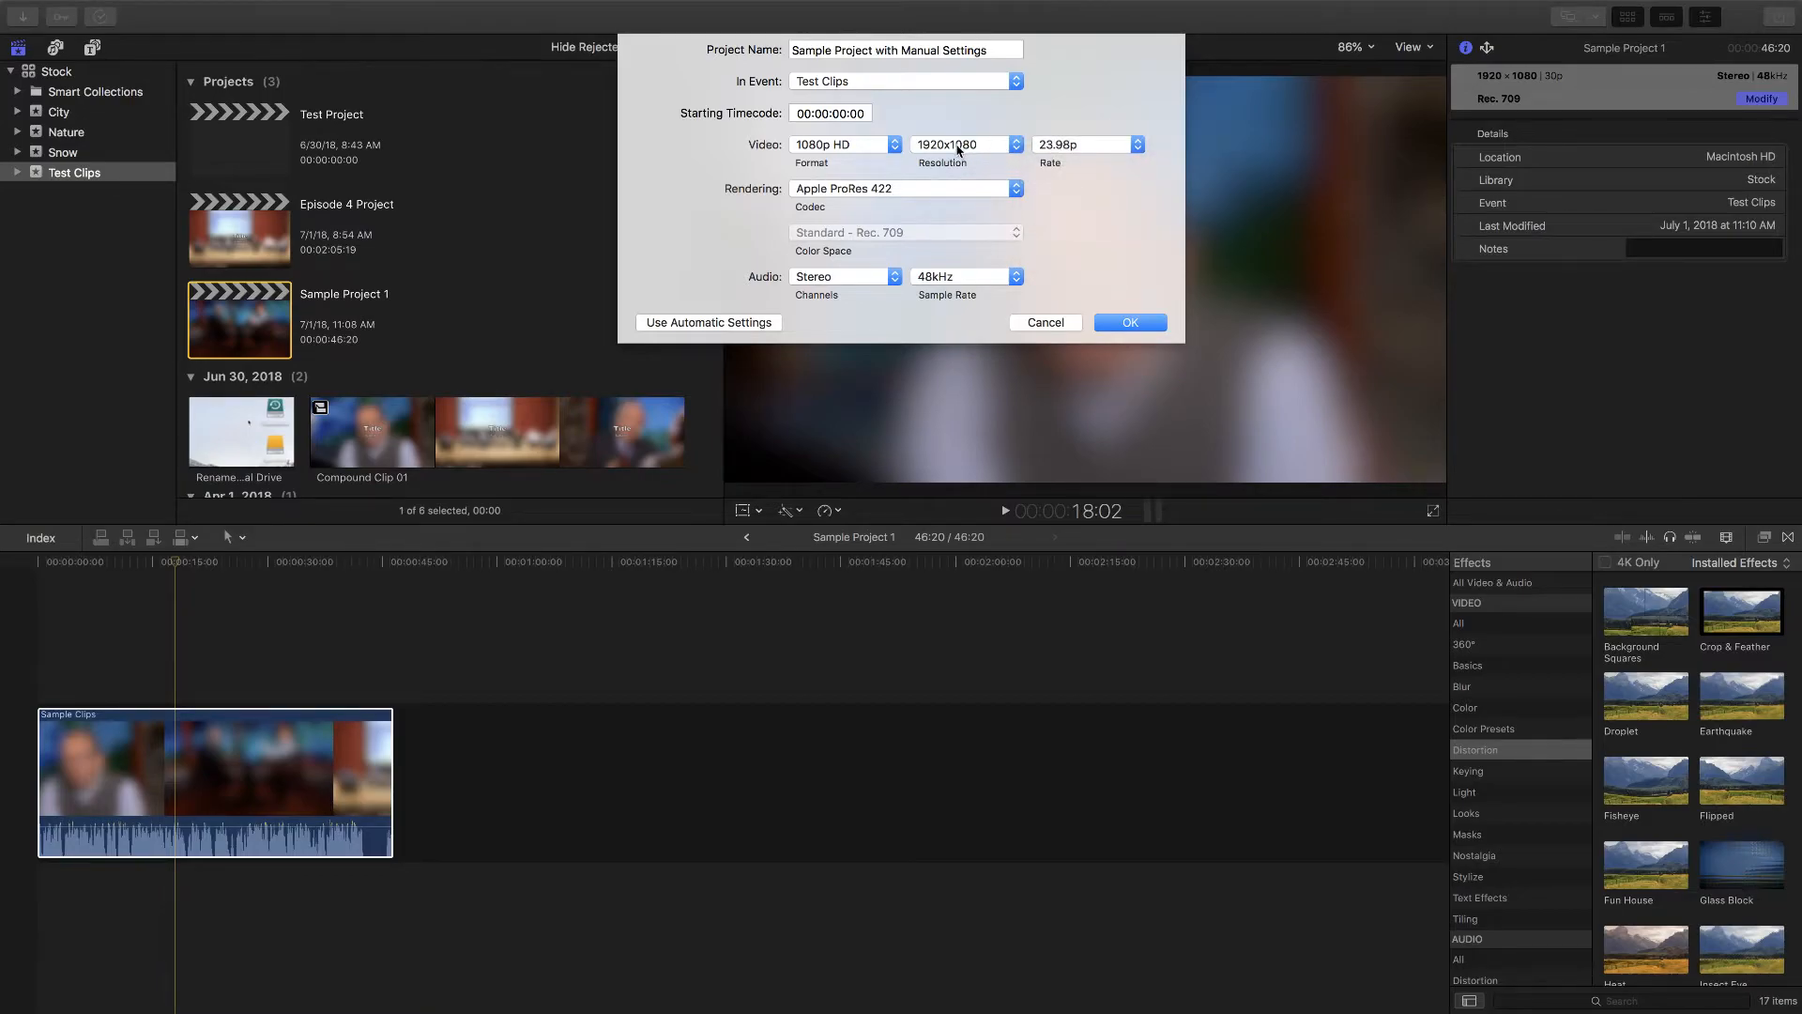
# Step: Try the NTSC SD video format, then return to 1080p HD at 1920x1080
pyautogui.click(849, 145)
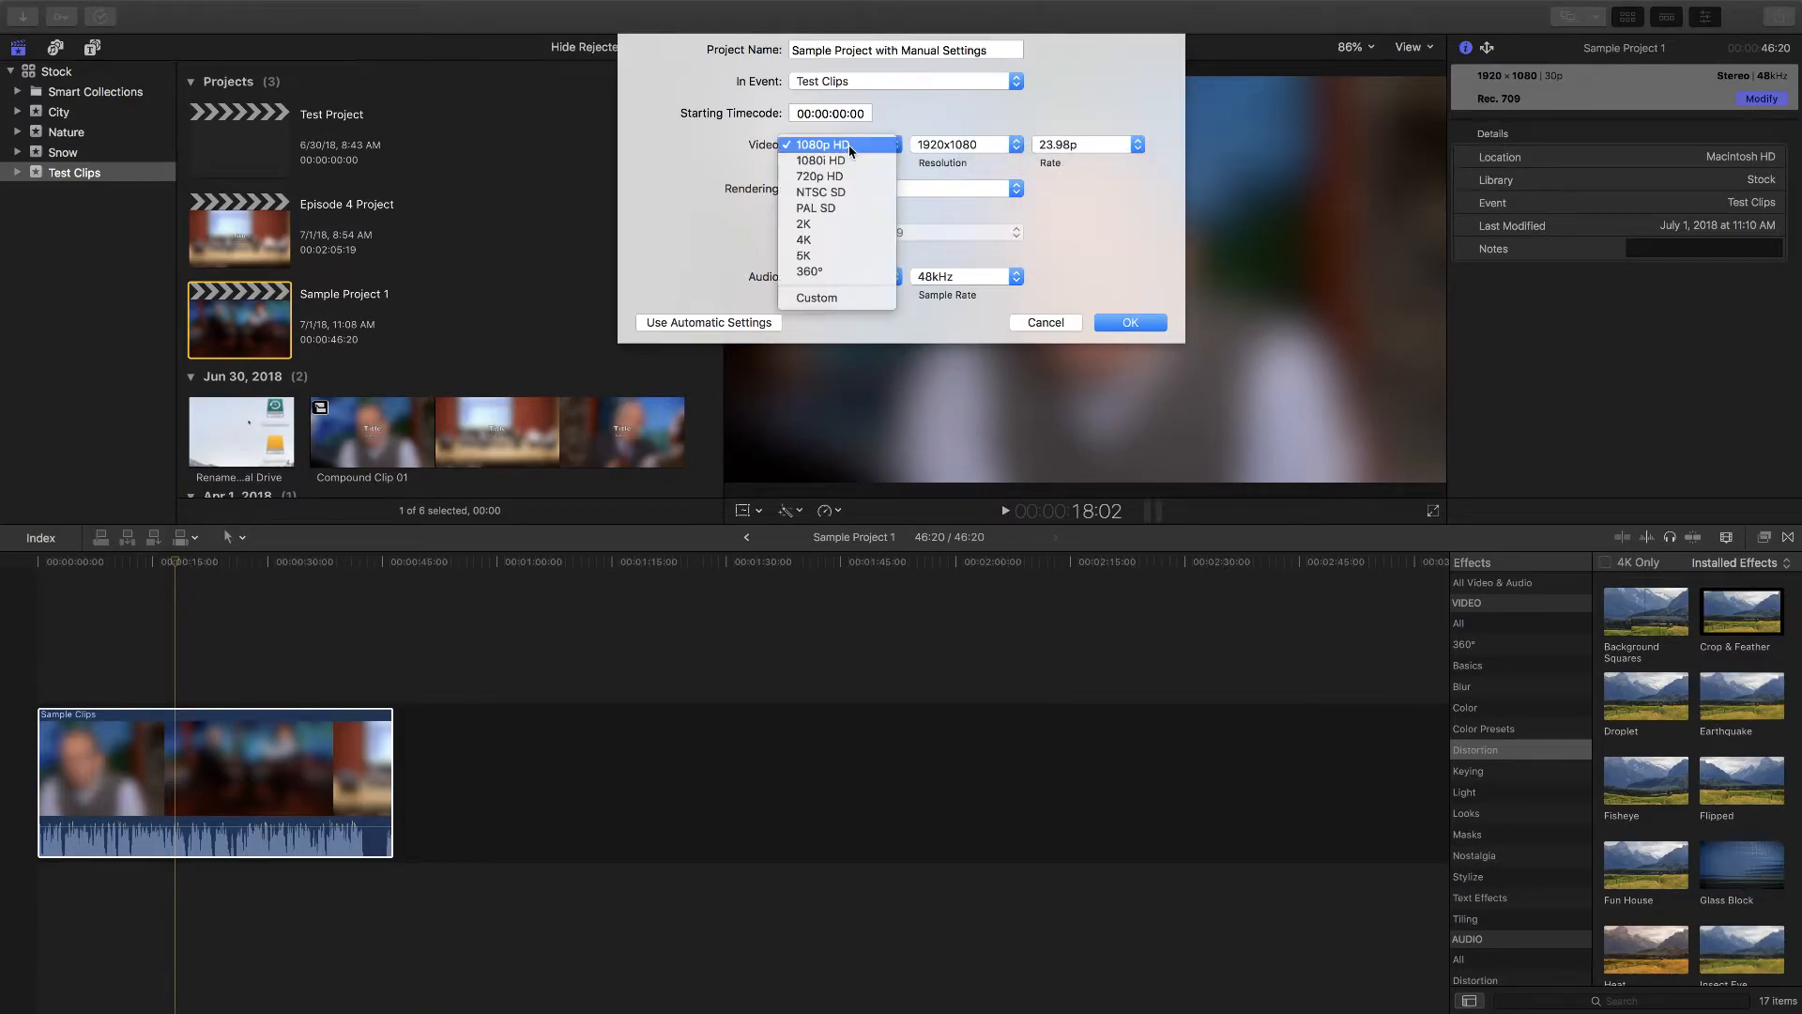
pyautogui.click(848, 195)
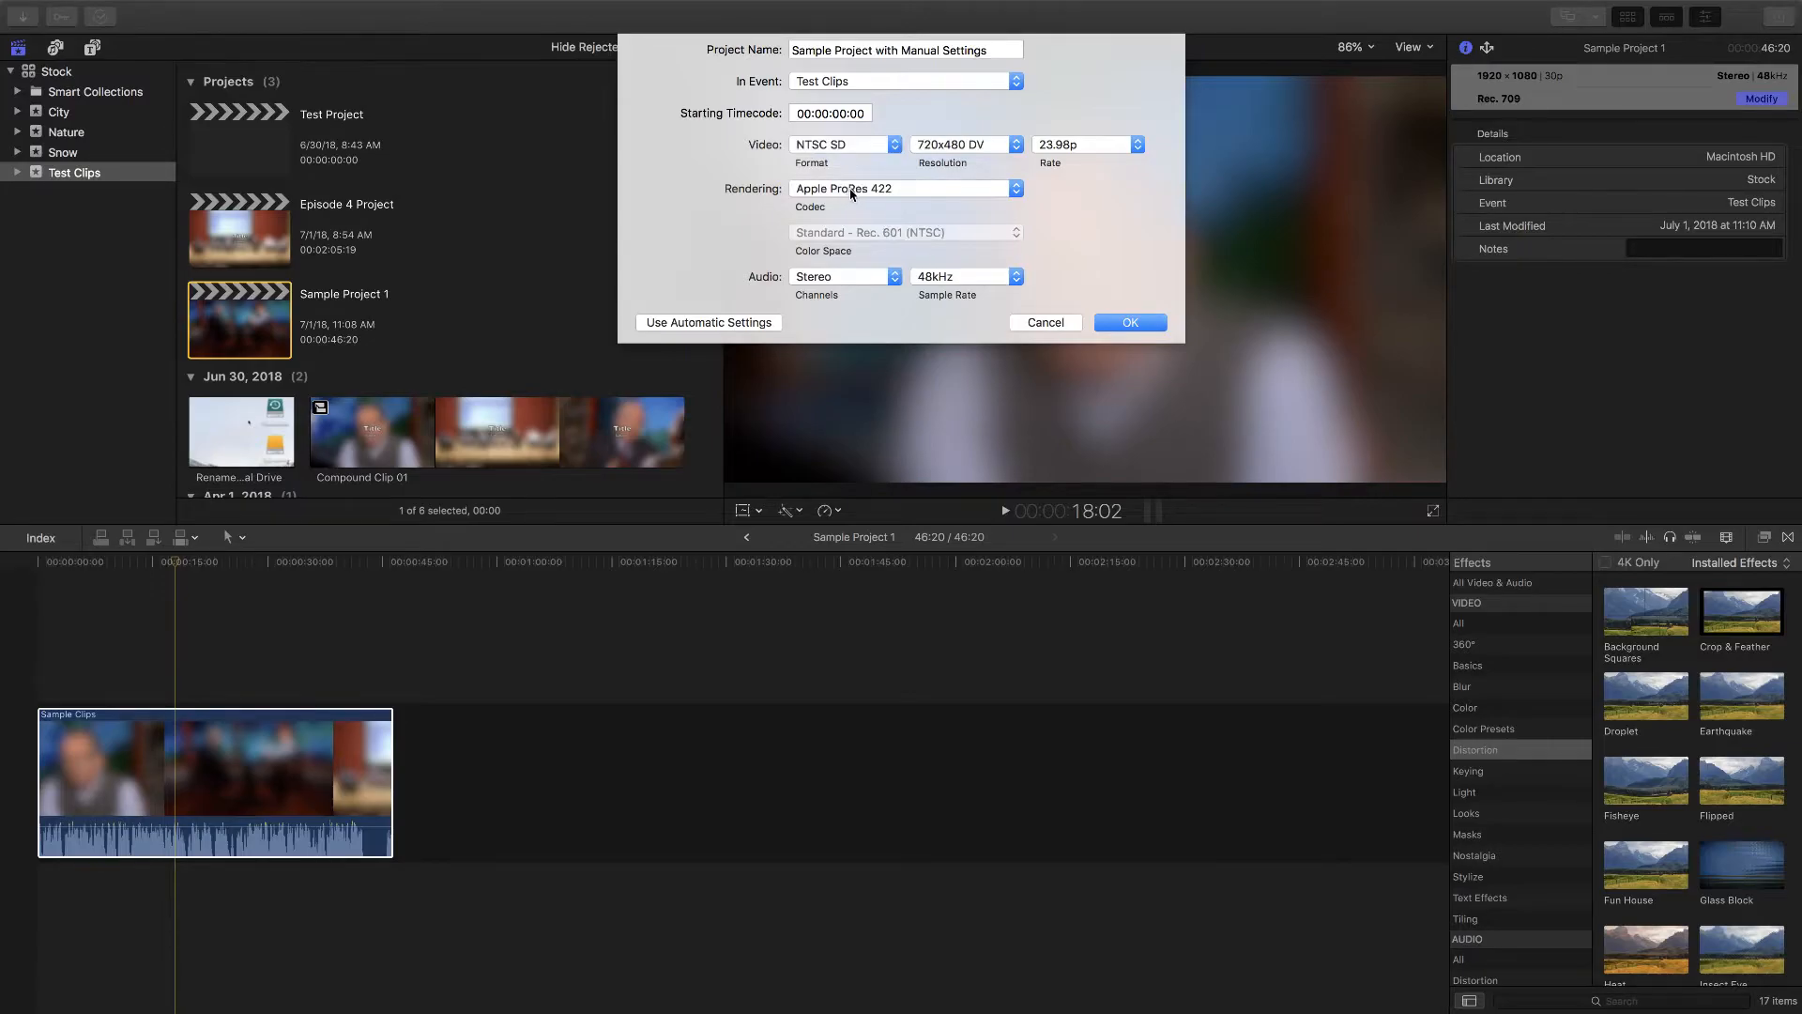
pyautogui.click(861, 146)
pyautogui.click(822, 96)
pyautogui.click(948, 145)
pyautogui.click(947, 145)
# Step: Try several frame rates, including 24p and 23.98p, and set the project's rate to 29.97p
pyautogui.click(1138, 144)
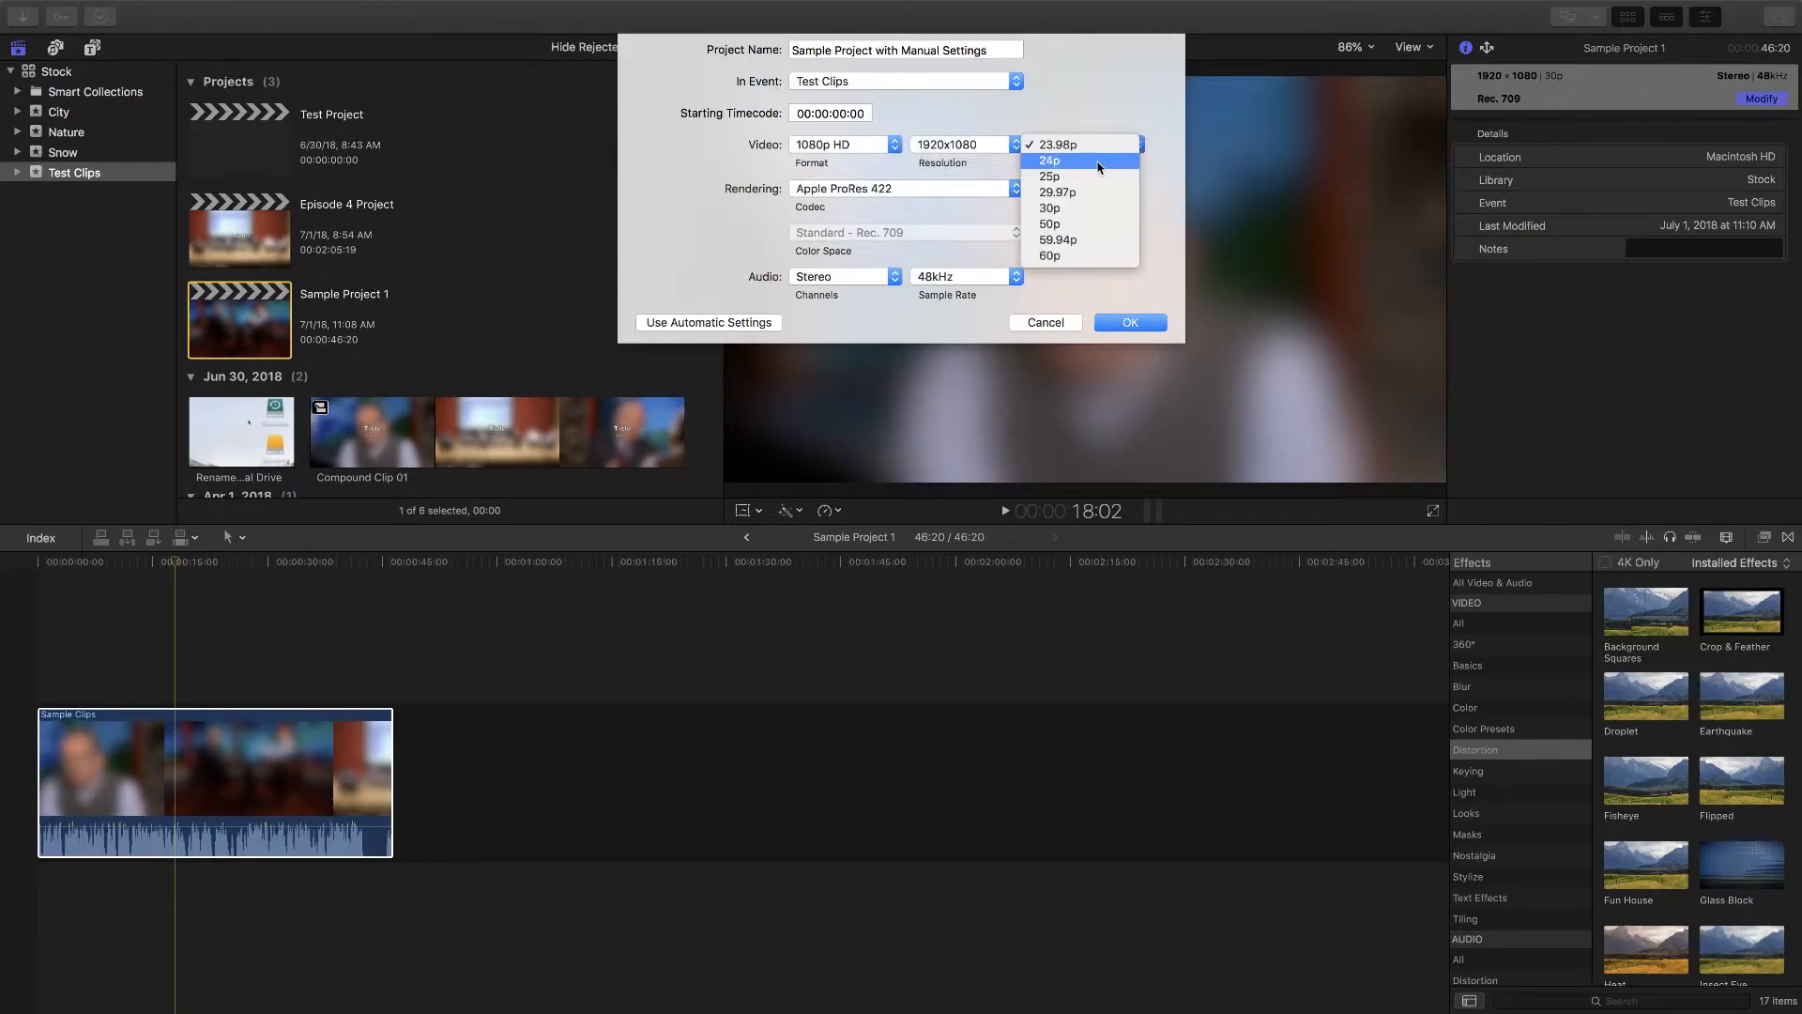
pyautogui.click(1098, 165)
pyautogui.click(1093, 148)
pyautogui.click(1088, 177)
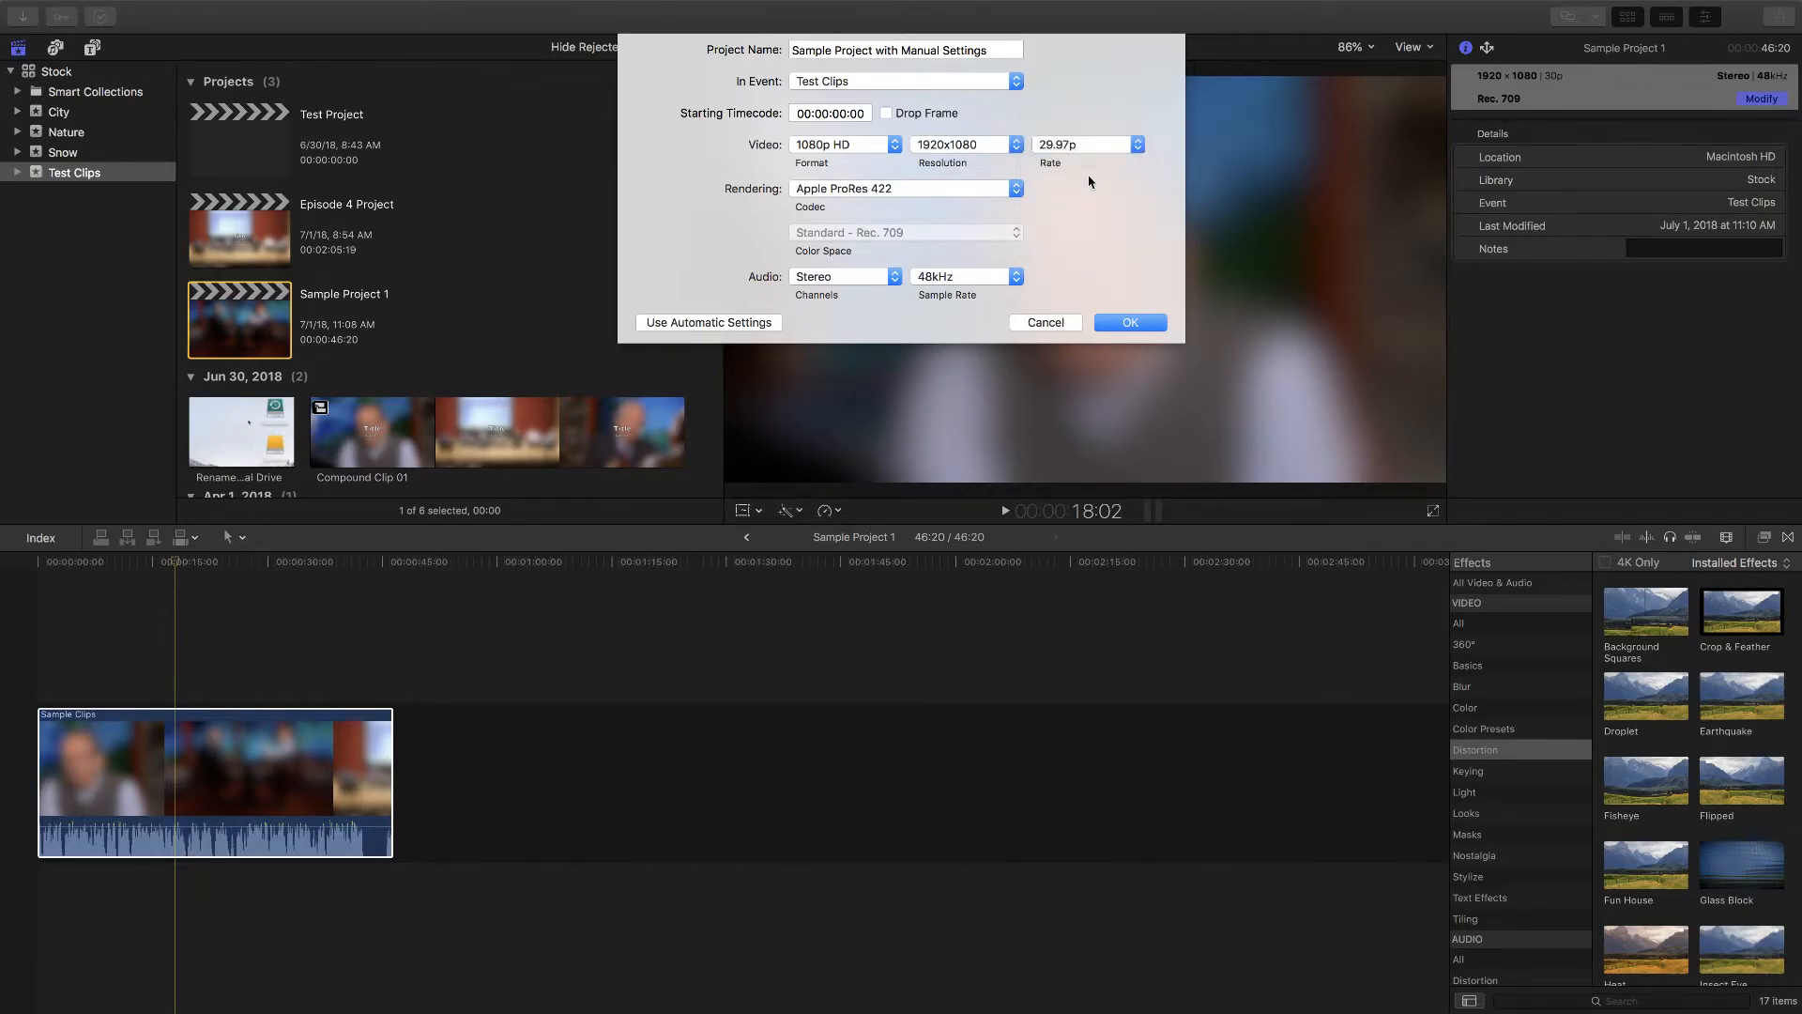
pyautogui.click(1087, 148)
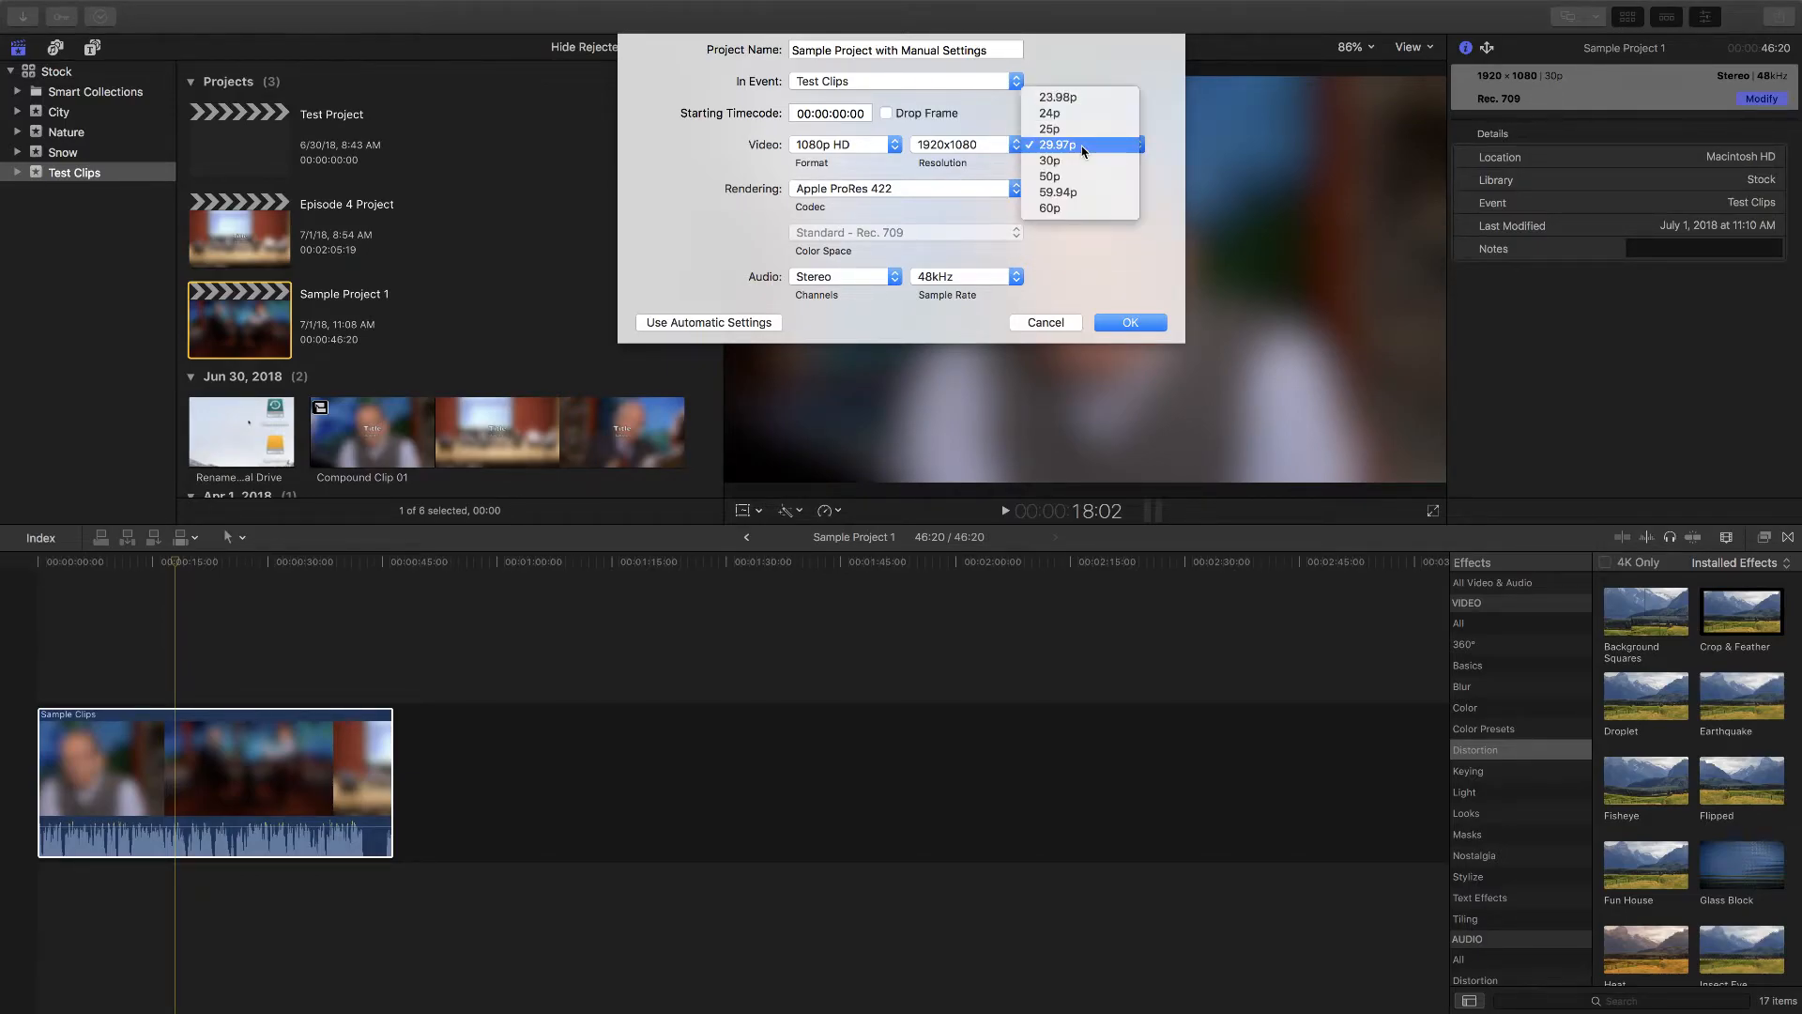
pyautogui.click(1086, 103)
pyautogui.click(1065, 148)
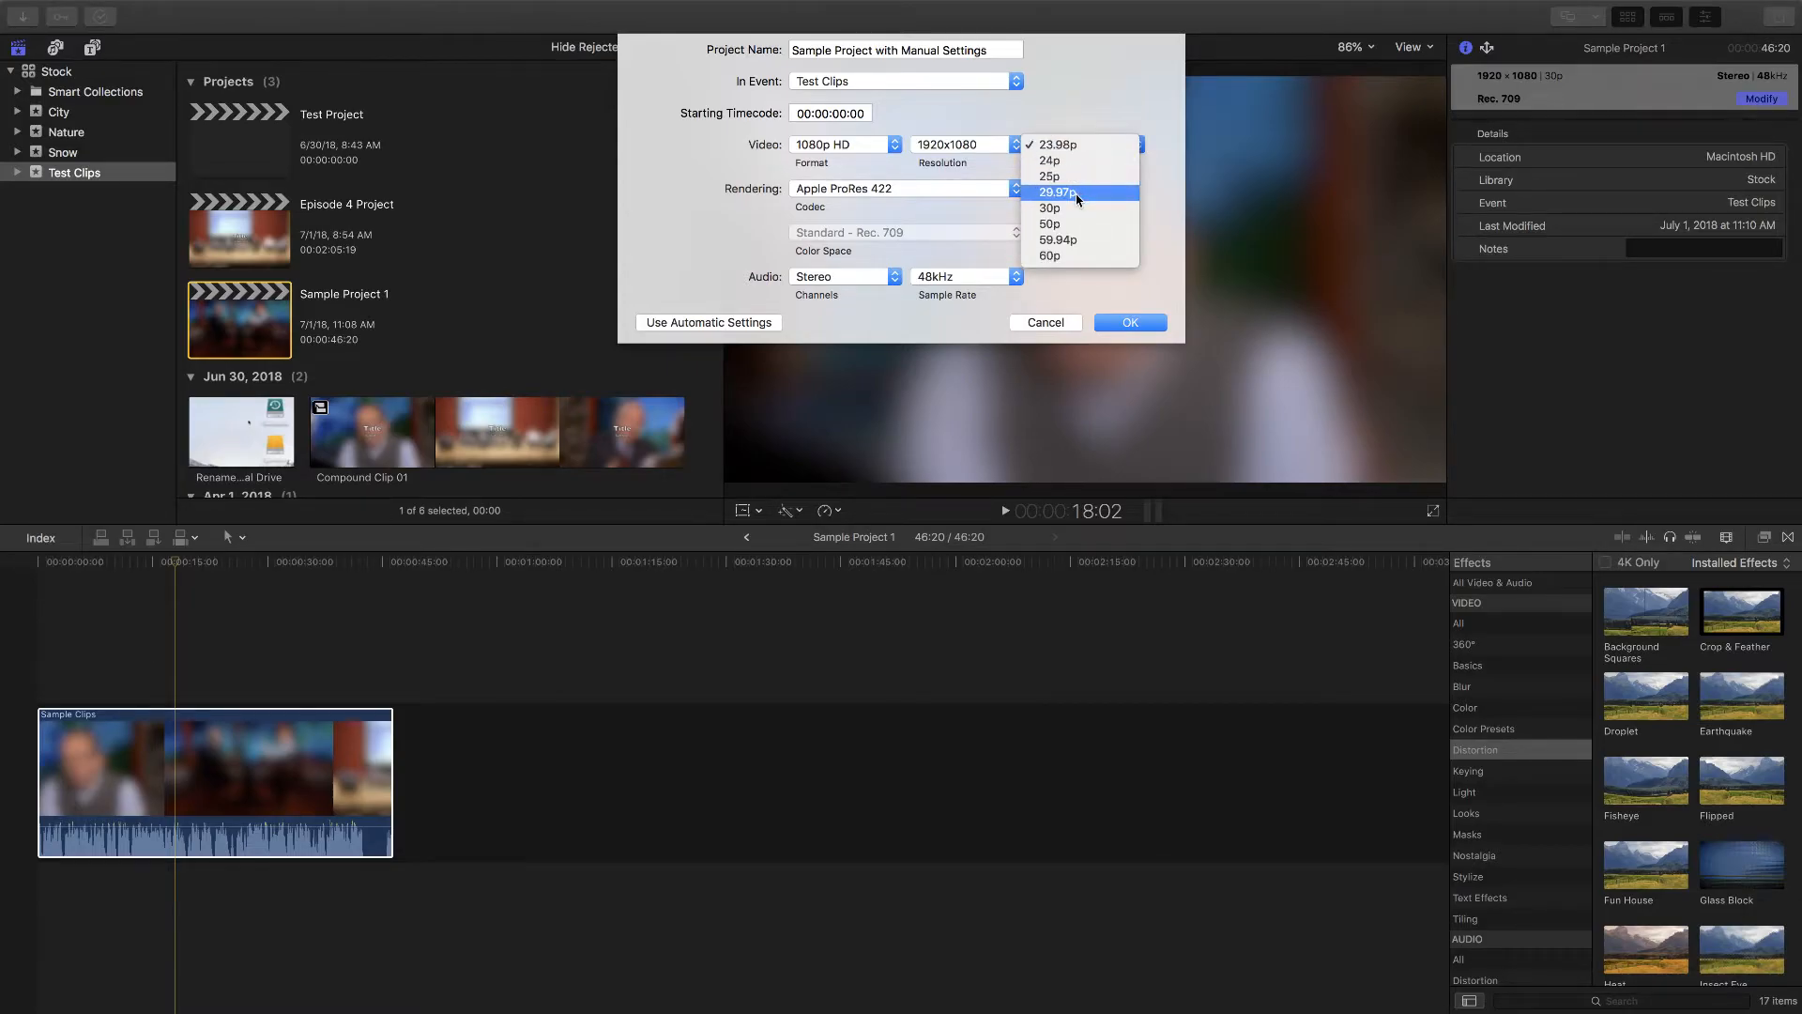
pyautogui.click(1077, 194)
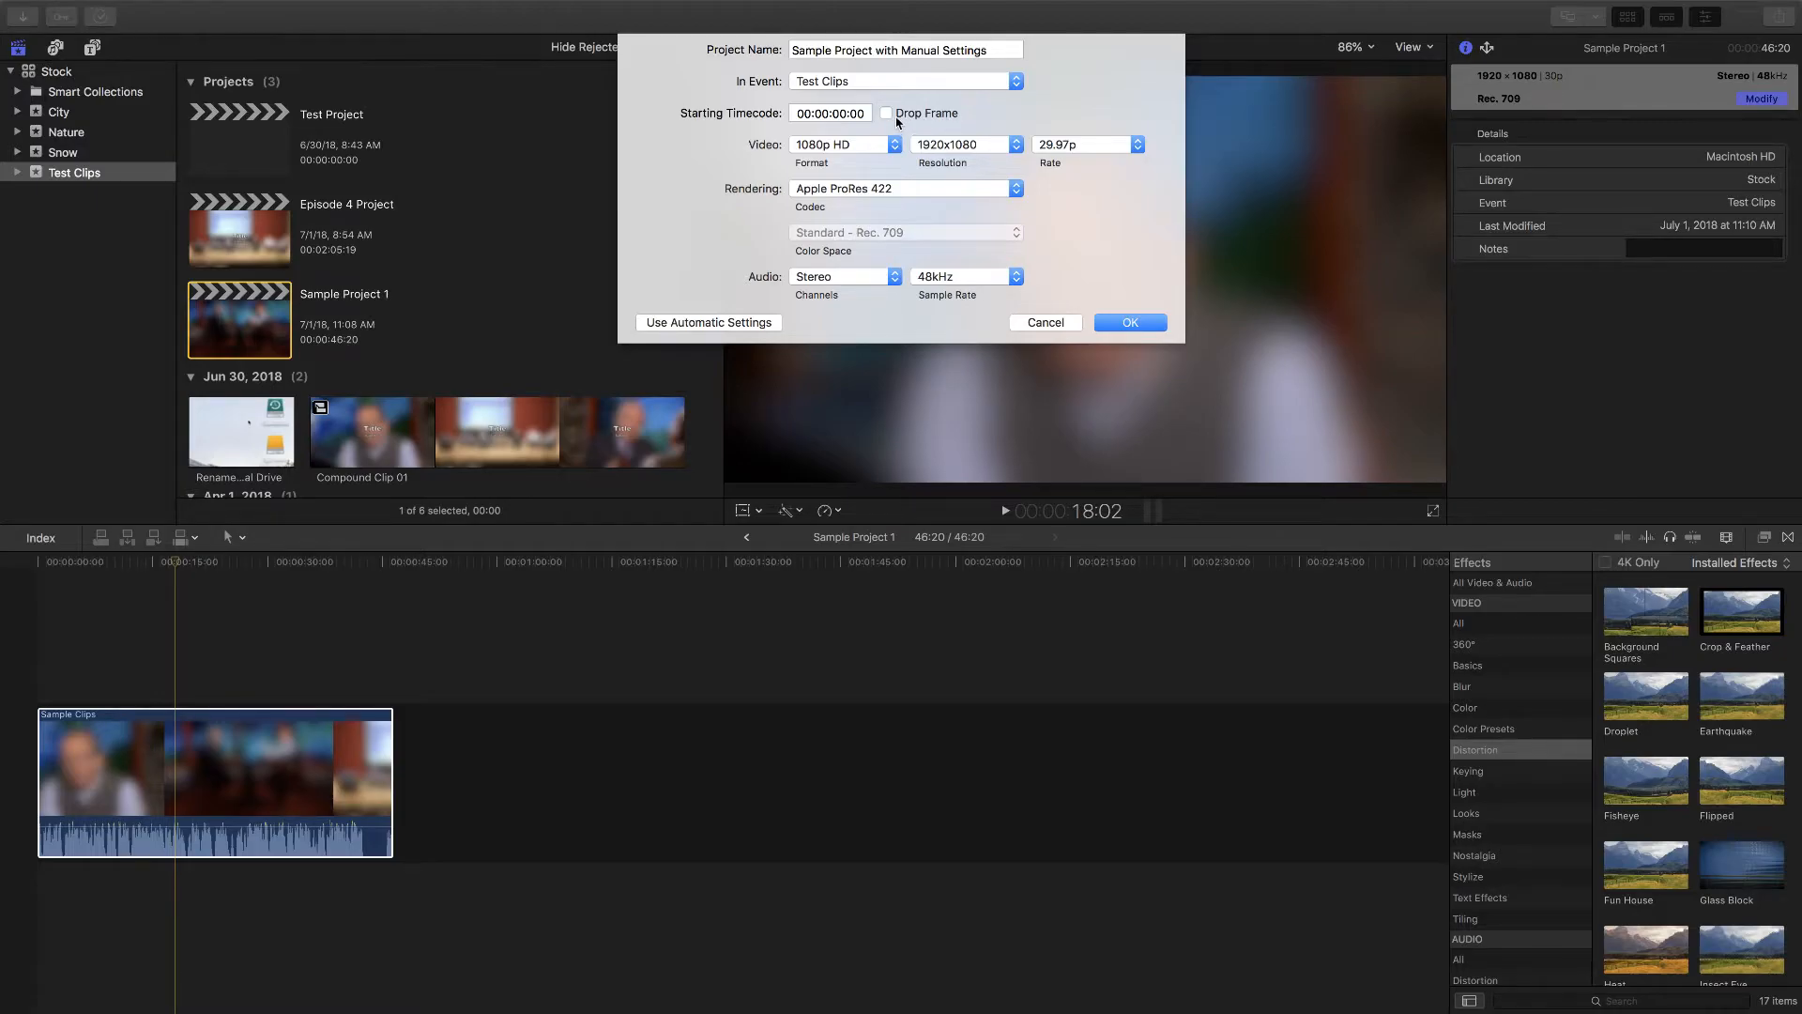
# Step: Toggle Drop Frame for the starting timecode, leave it off, and select the timecode's seconds and frames digits
pyautogui.click(883, 116)
pyautogui.click(842, 115)
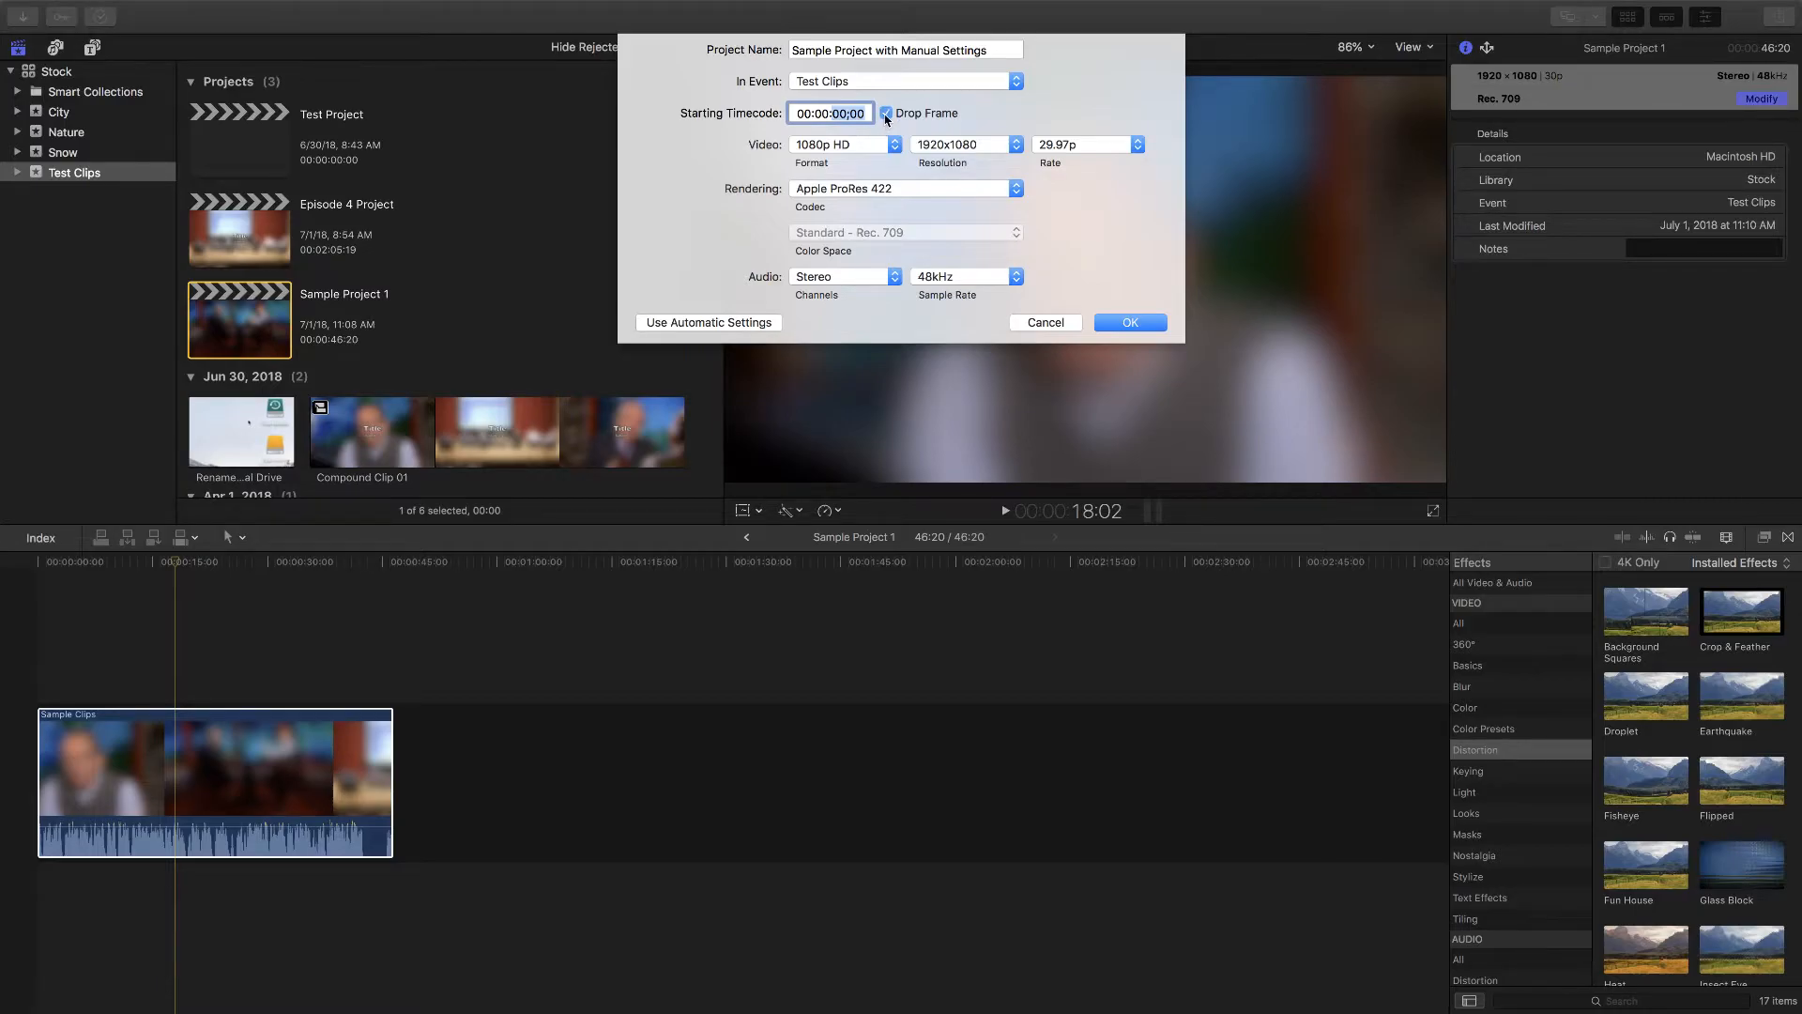
pyautogui.click(886, 114)
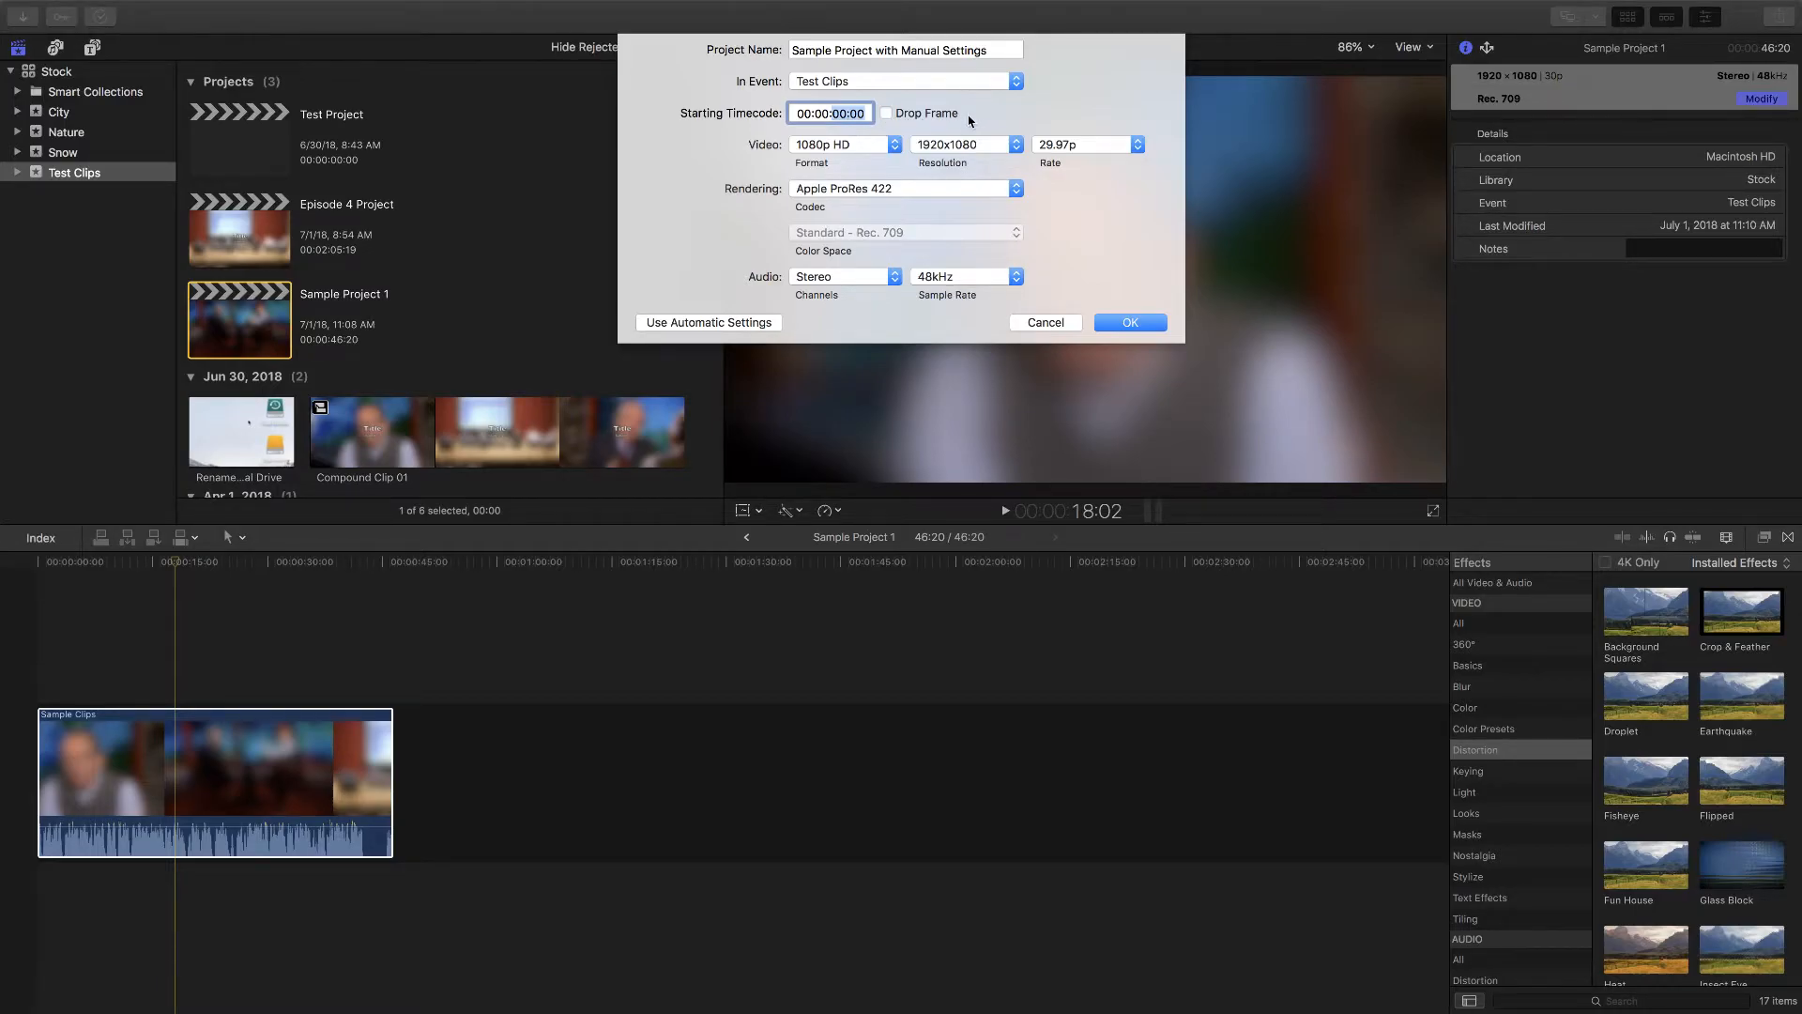
pyautogui.click(886, 114)
pyautogui.click(886, 114)
pyautogui.click(888, 119)
pyautogui.click(887, 114)
pyautogui.moveTo(840, 116); pyautogui.dragTo(865, 115)
pyautogui.click(843, 113)
pyautogui.click(911, 117)
# Step: Switch the video format to NTSC SD and review the rendering codec options
pyautogui.click(791, 191)
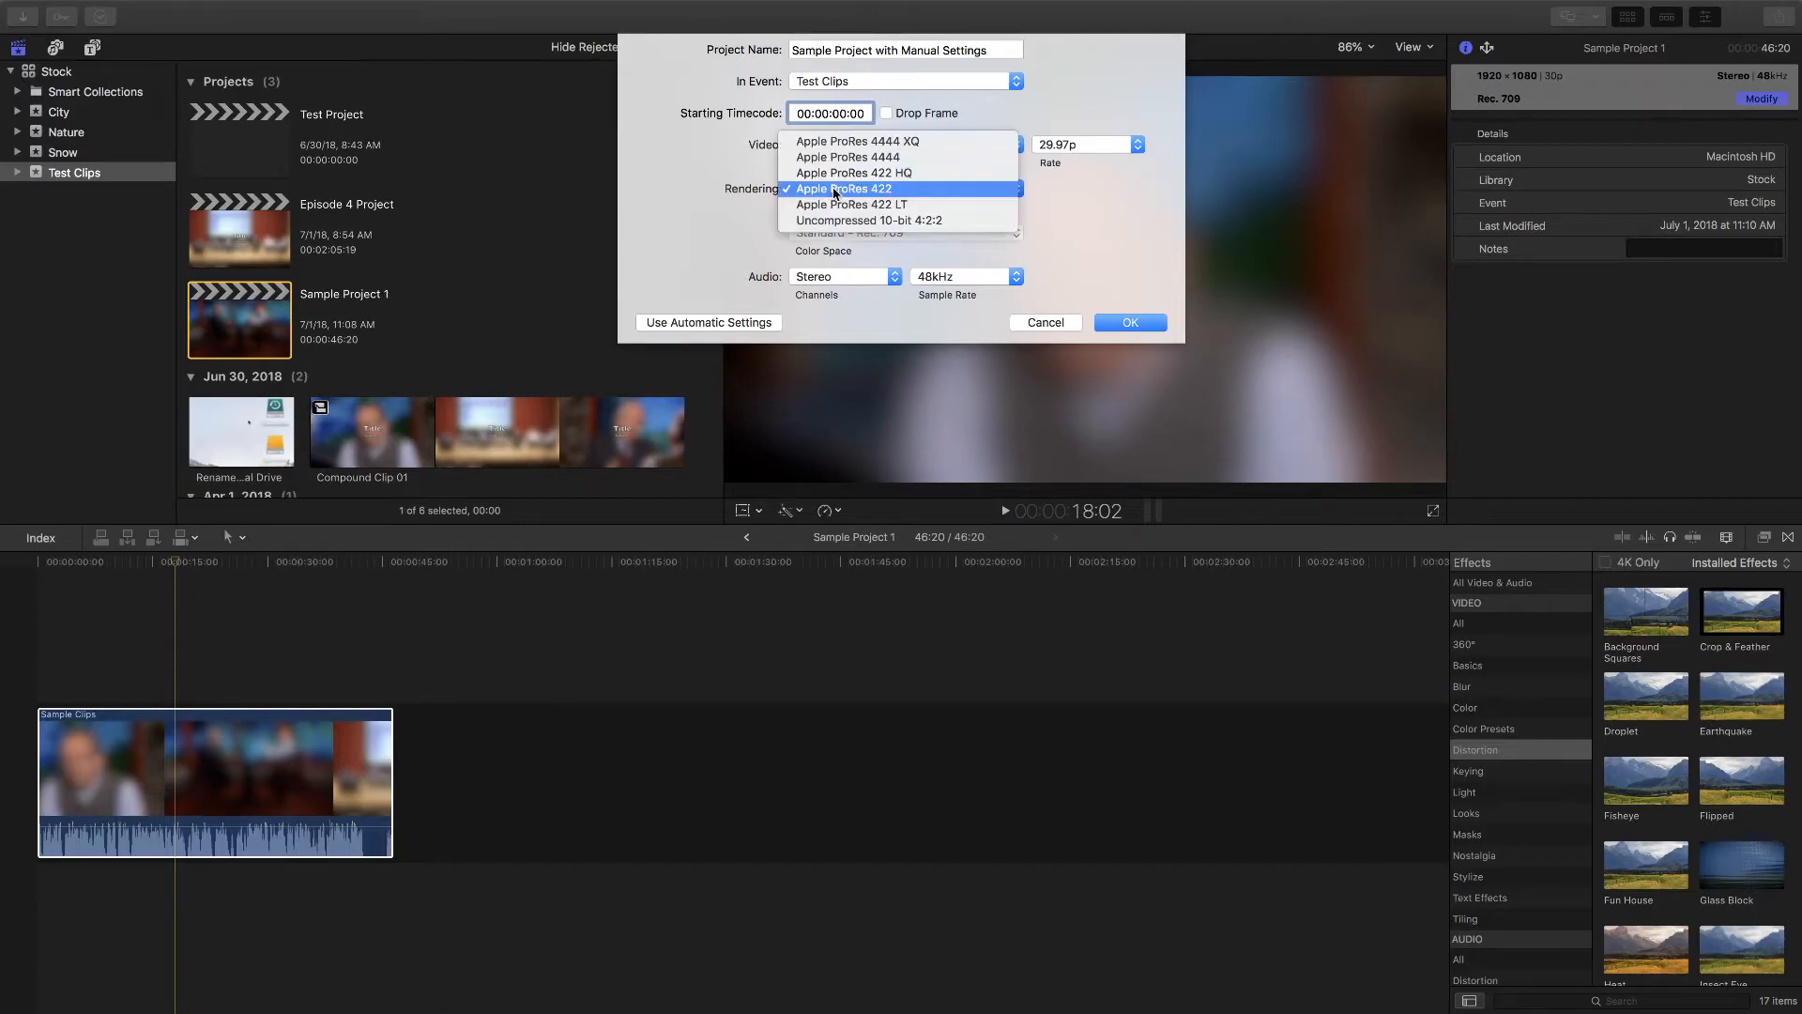
pyautogui.click(953, 192)
pyautogui.click(849, 145)
pyautogui.click(850, 193)
pyautogui.click(919, 190)
pyautogui.click(919, 189)
# Step: Try the 360° video format, then switch to 5K and review its rendering codecs
pyautogui.click(849, 144)
pyautogui.press('Down')
pyautogui.press('Down')
pyautogui.press('Down')
pyautogui.press('Down')
pyautogui.press('Down')
pyautogui.press('Return')
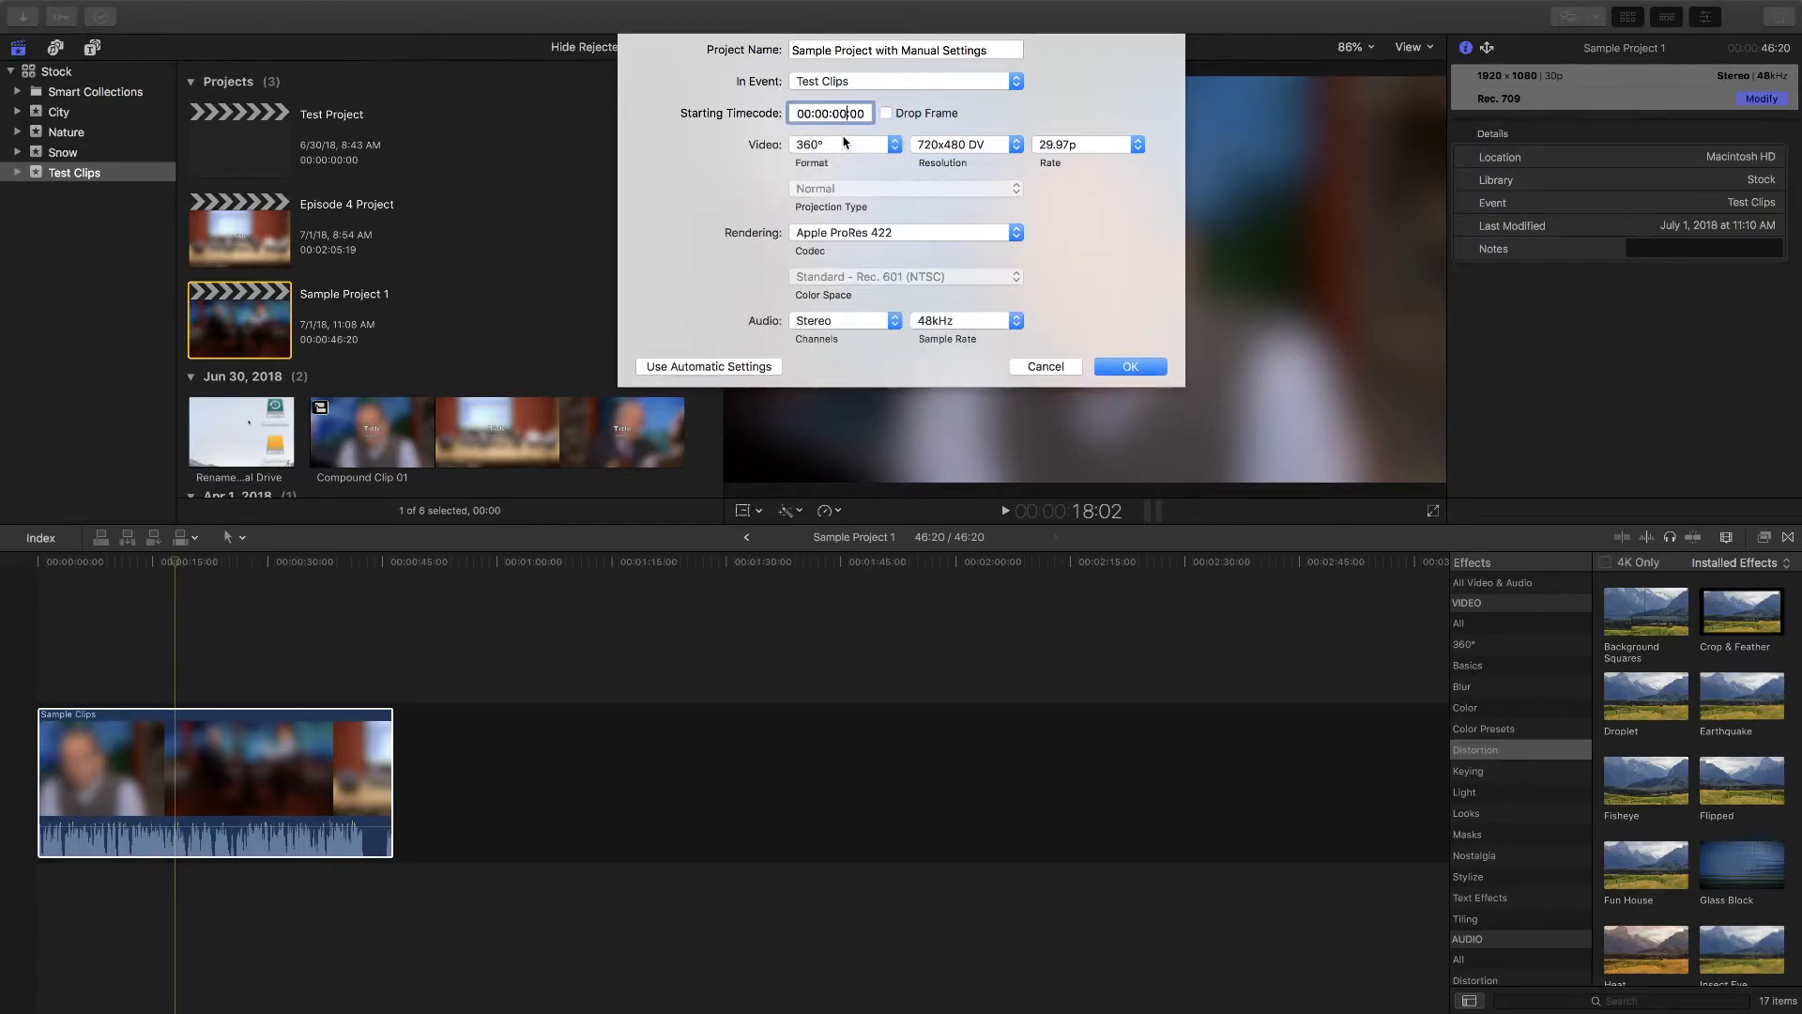
pyautogui.click(841, 143)
pyautogui.click(836, 133)
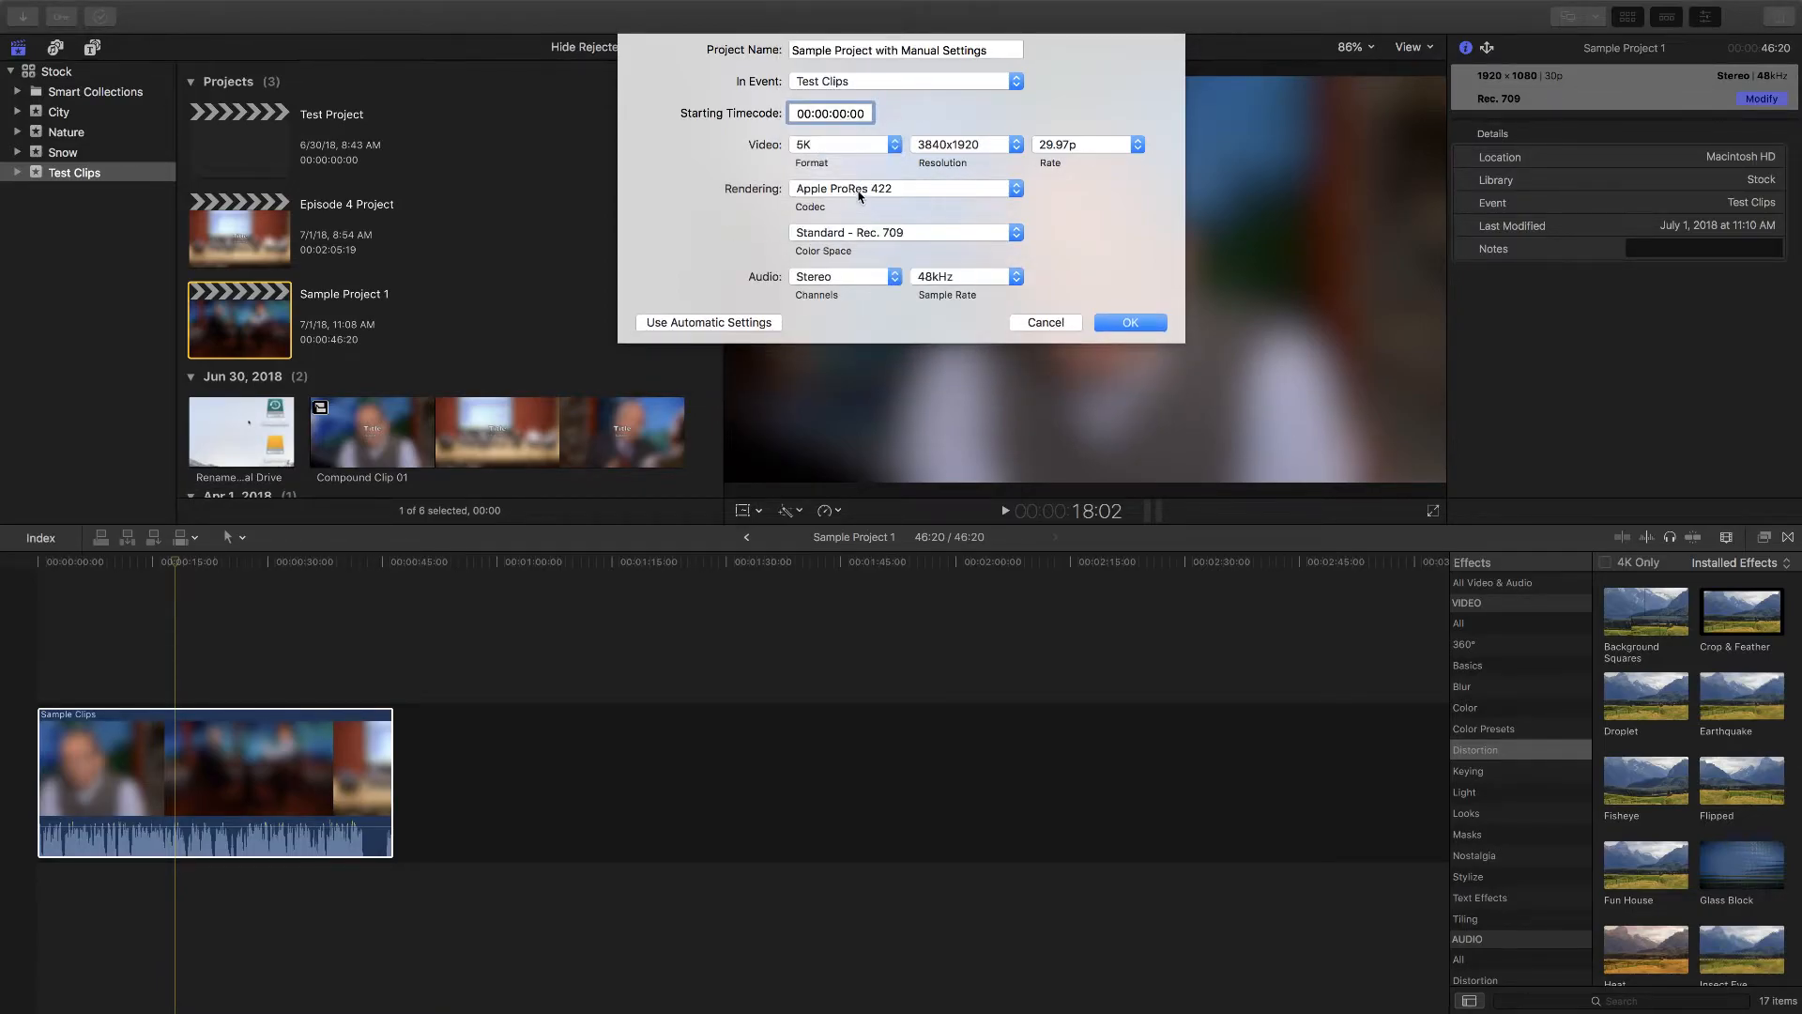
pyautogui.click(857, 191)
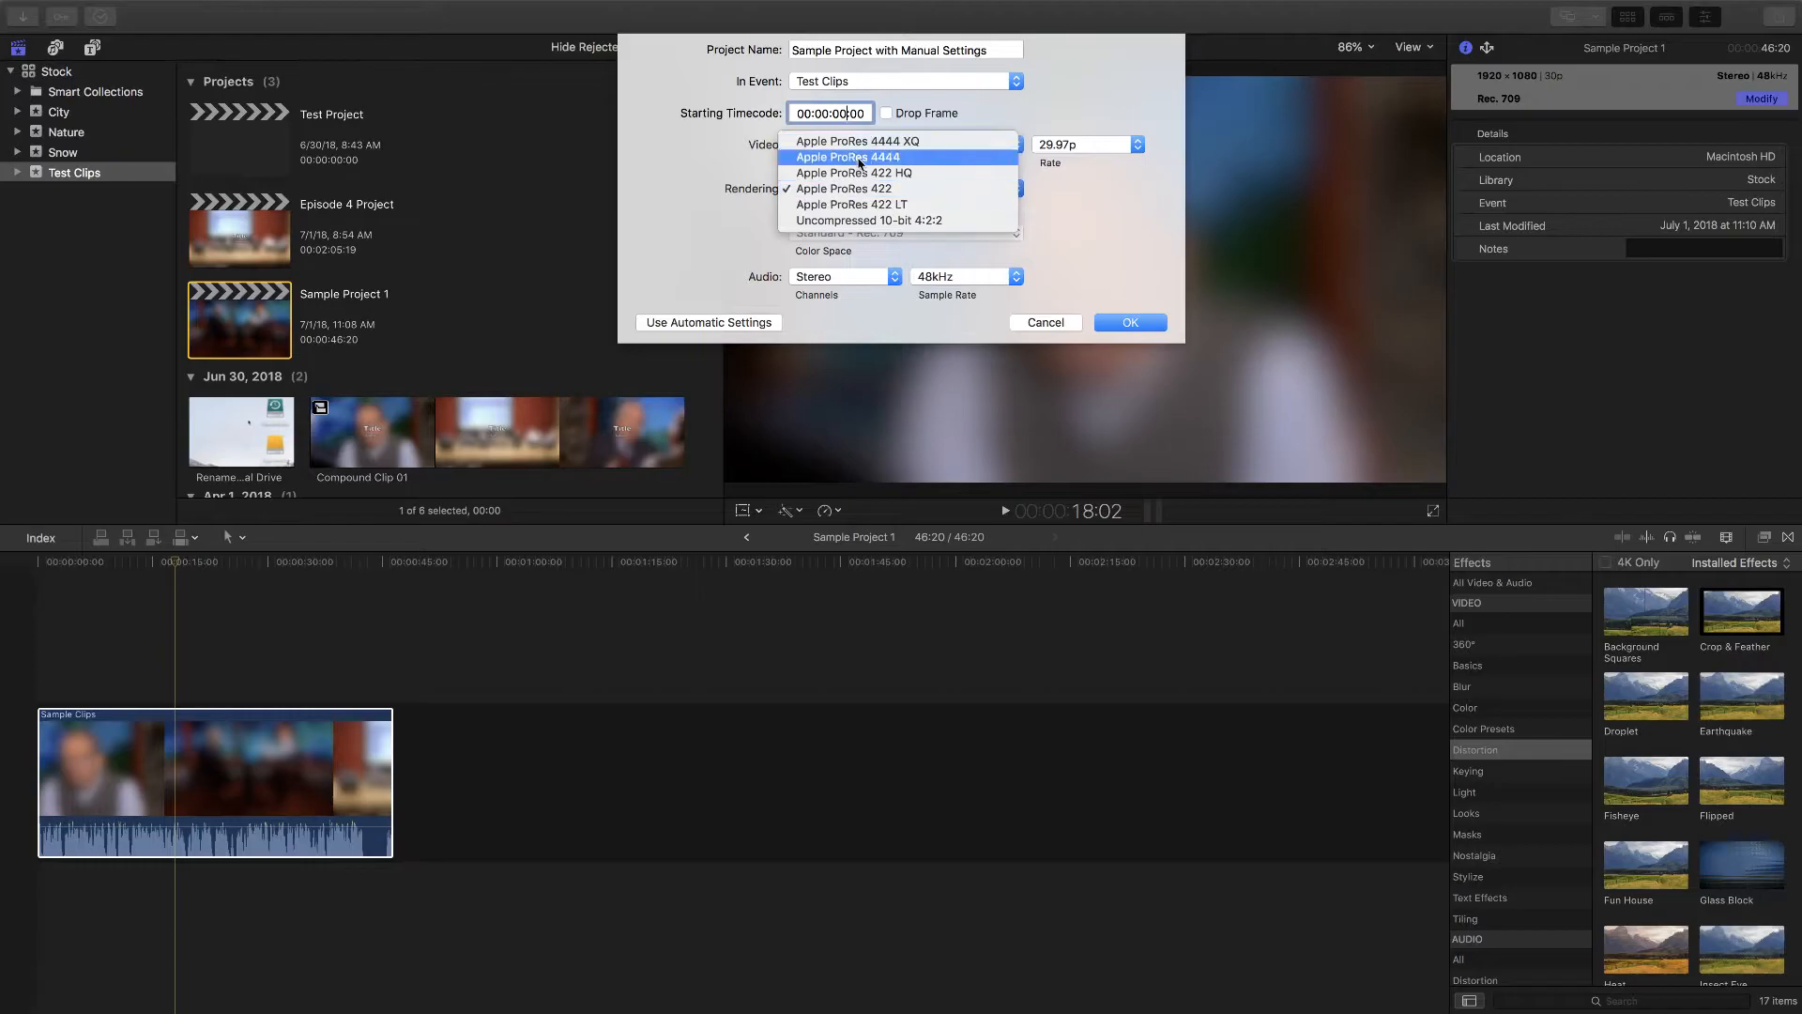
pyautogui.click(679, 180)
# Step: Set the video format to PAL SD and review the rendering codecs offered for it
pyautogui.click(865, 148)
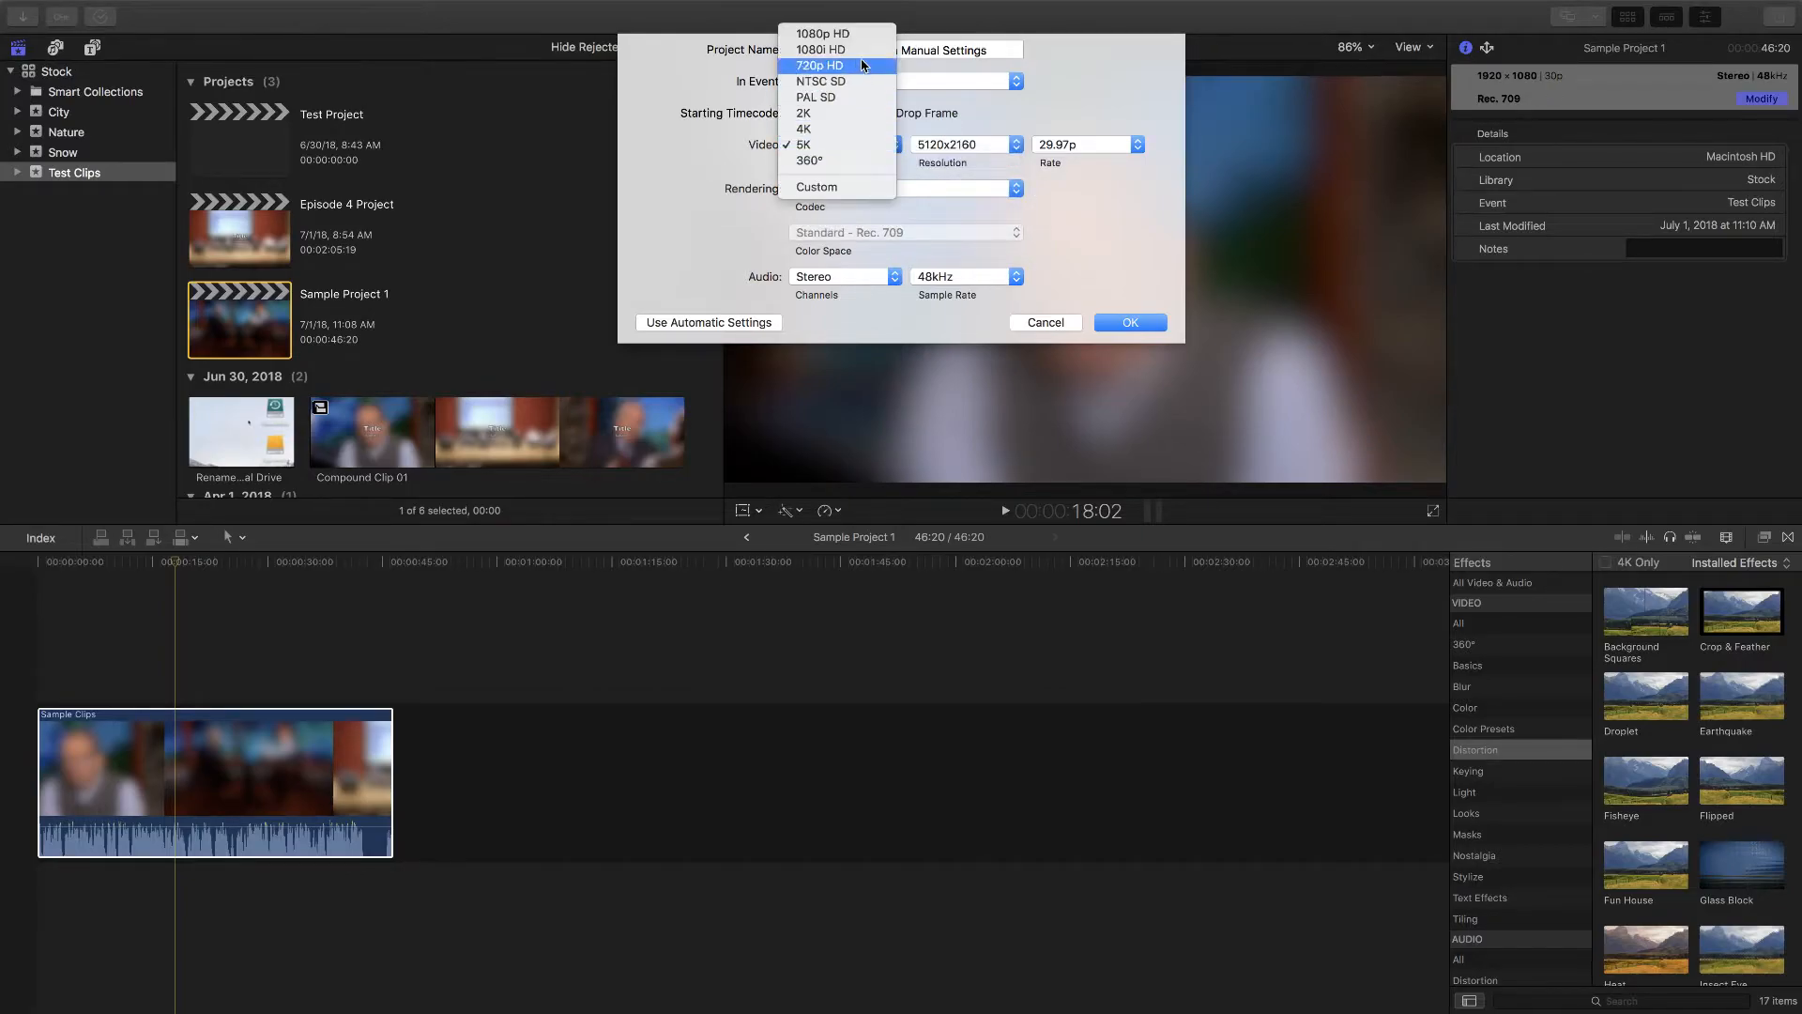
pyautogui.click(852, 97)
pyautogui.click(873, 193)
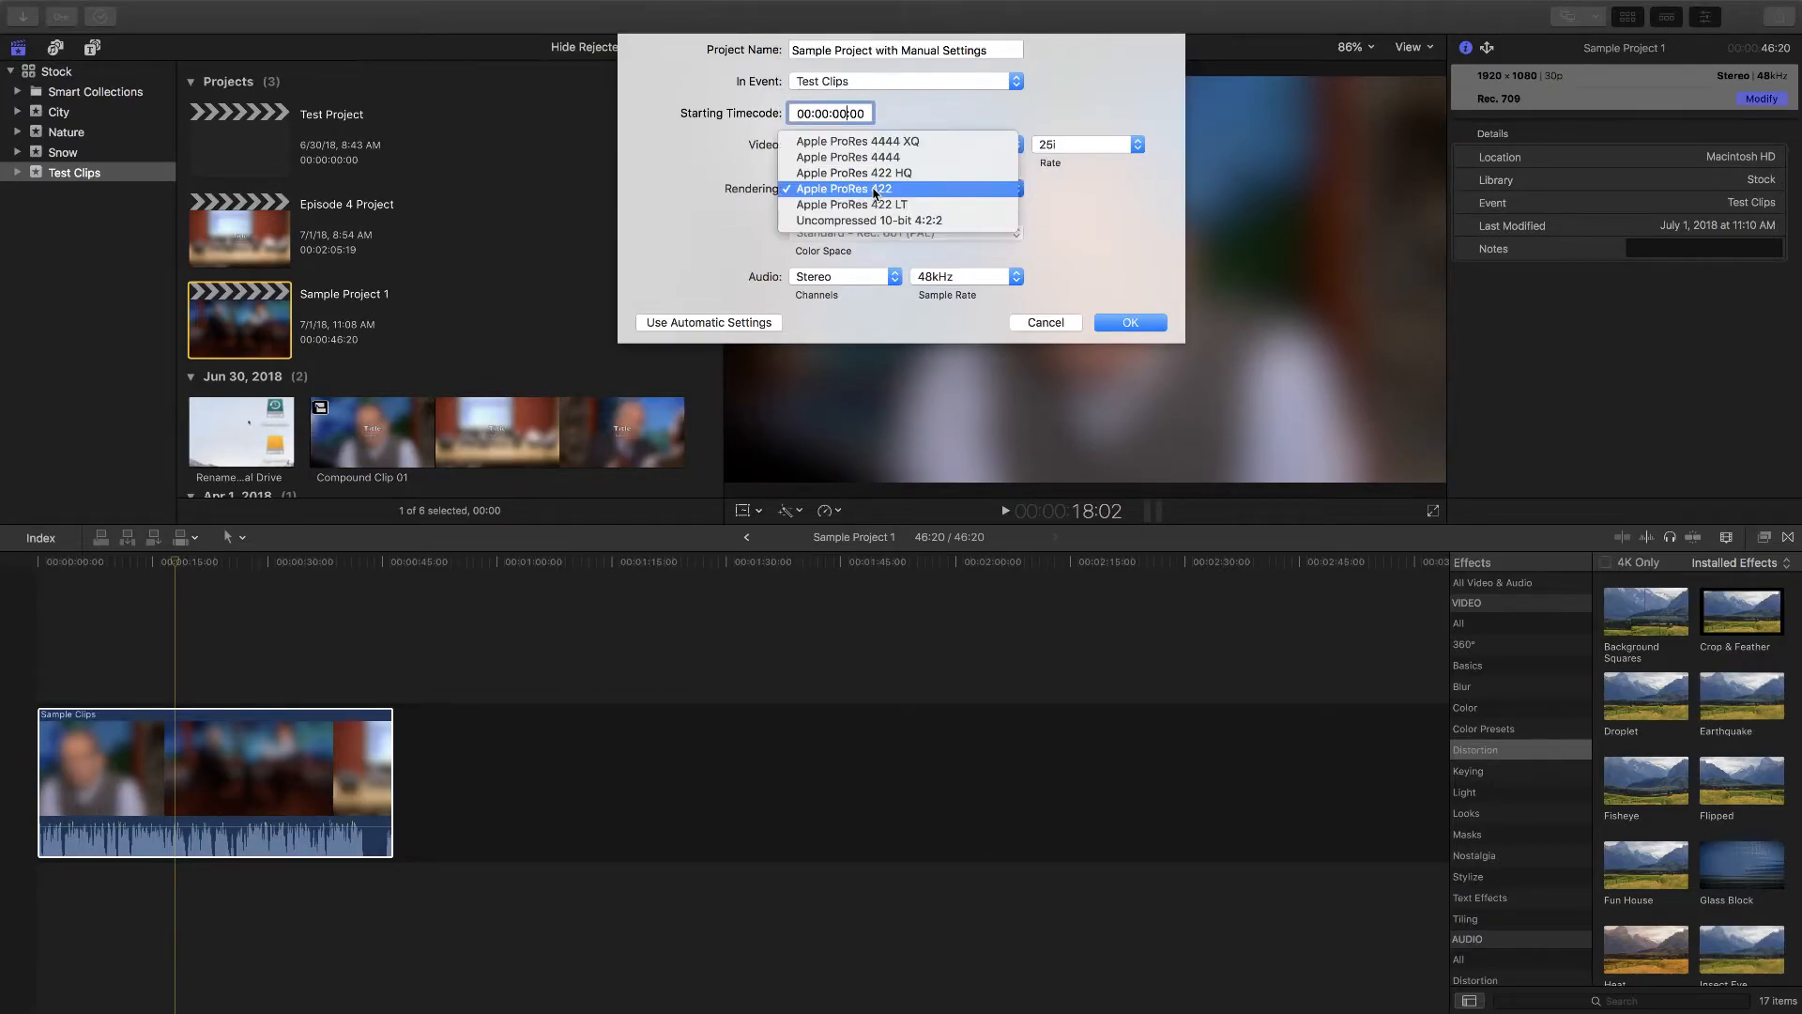
pyautogui.click(876, 194)
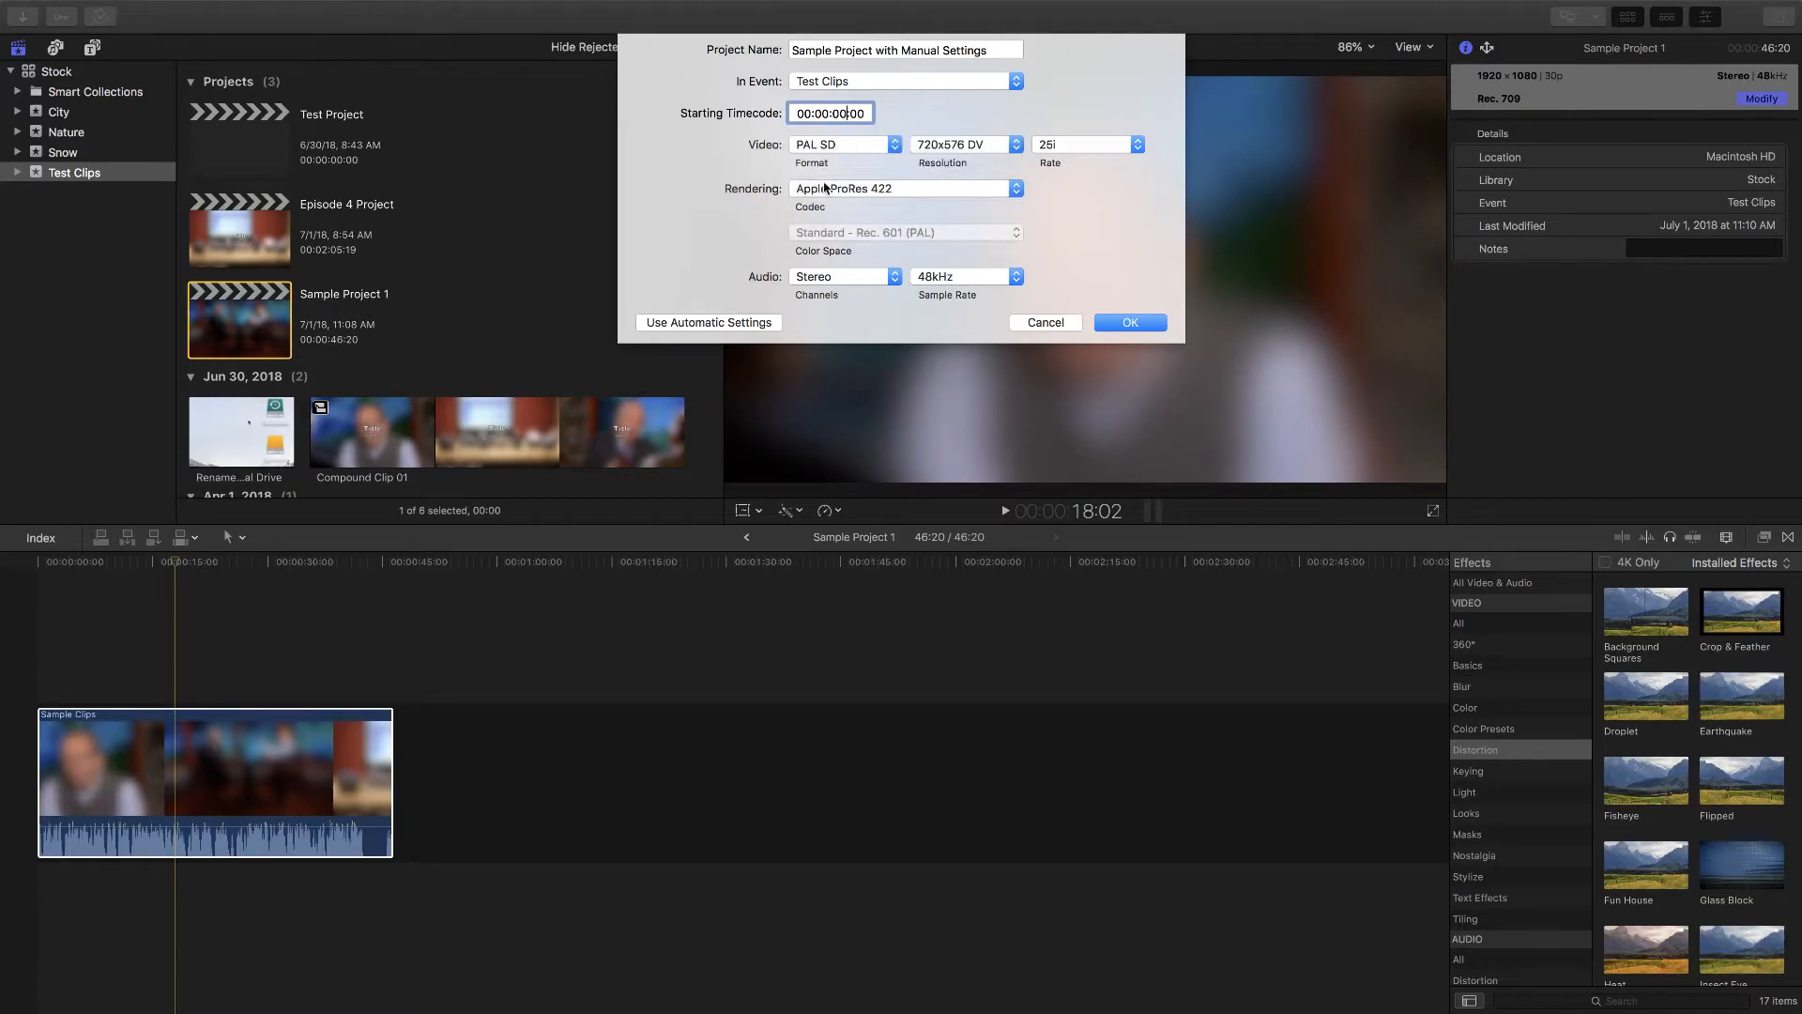
pyautogui.click(854, 188)
pyautogui.click(854, 188)
# Step: Return the video format to 1080p HD and set the rendering codec to Apple ProRes 4444 XQ
pyautogui.click(845, 143)
pyautogui.click(860, 84)
pyautogui.click(861, 188)
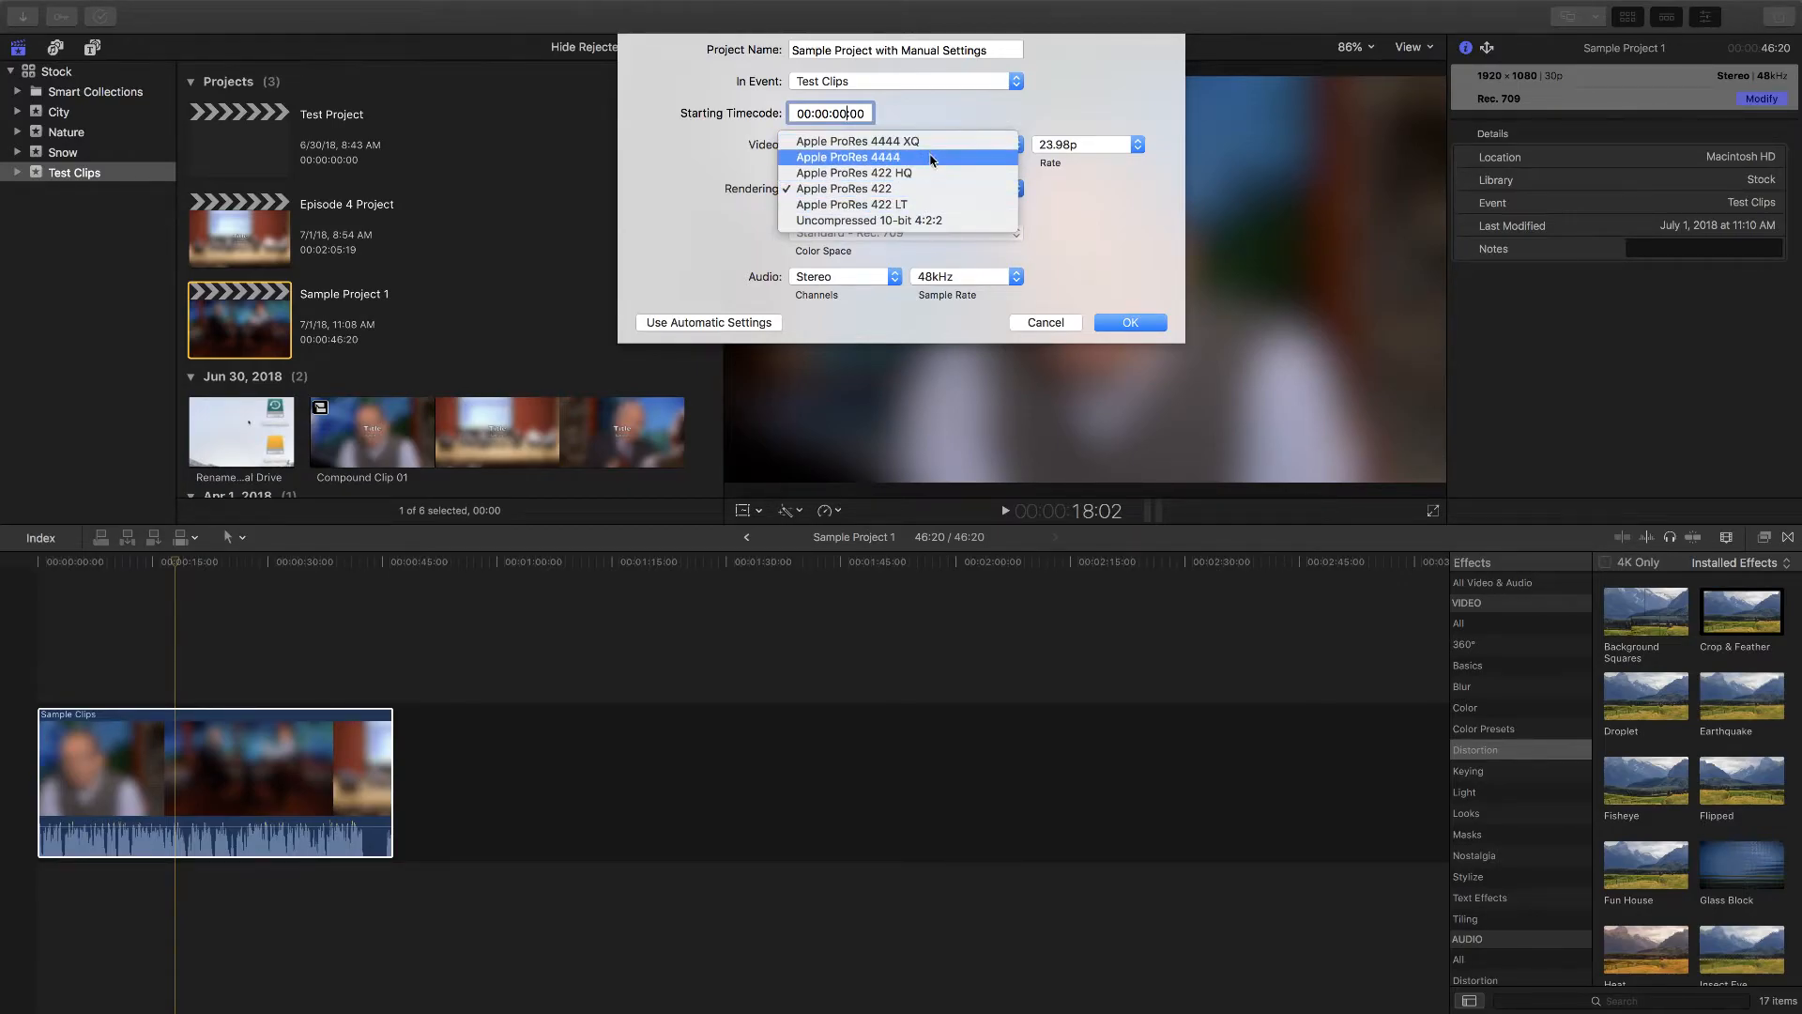
pyautogui.click(932, 144)
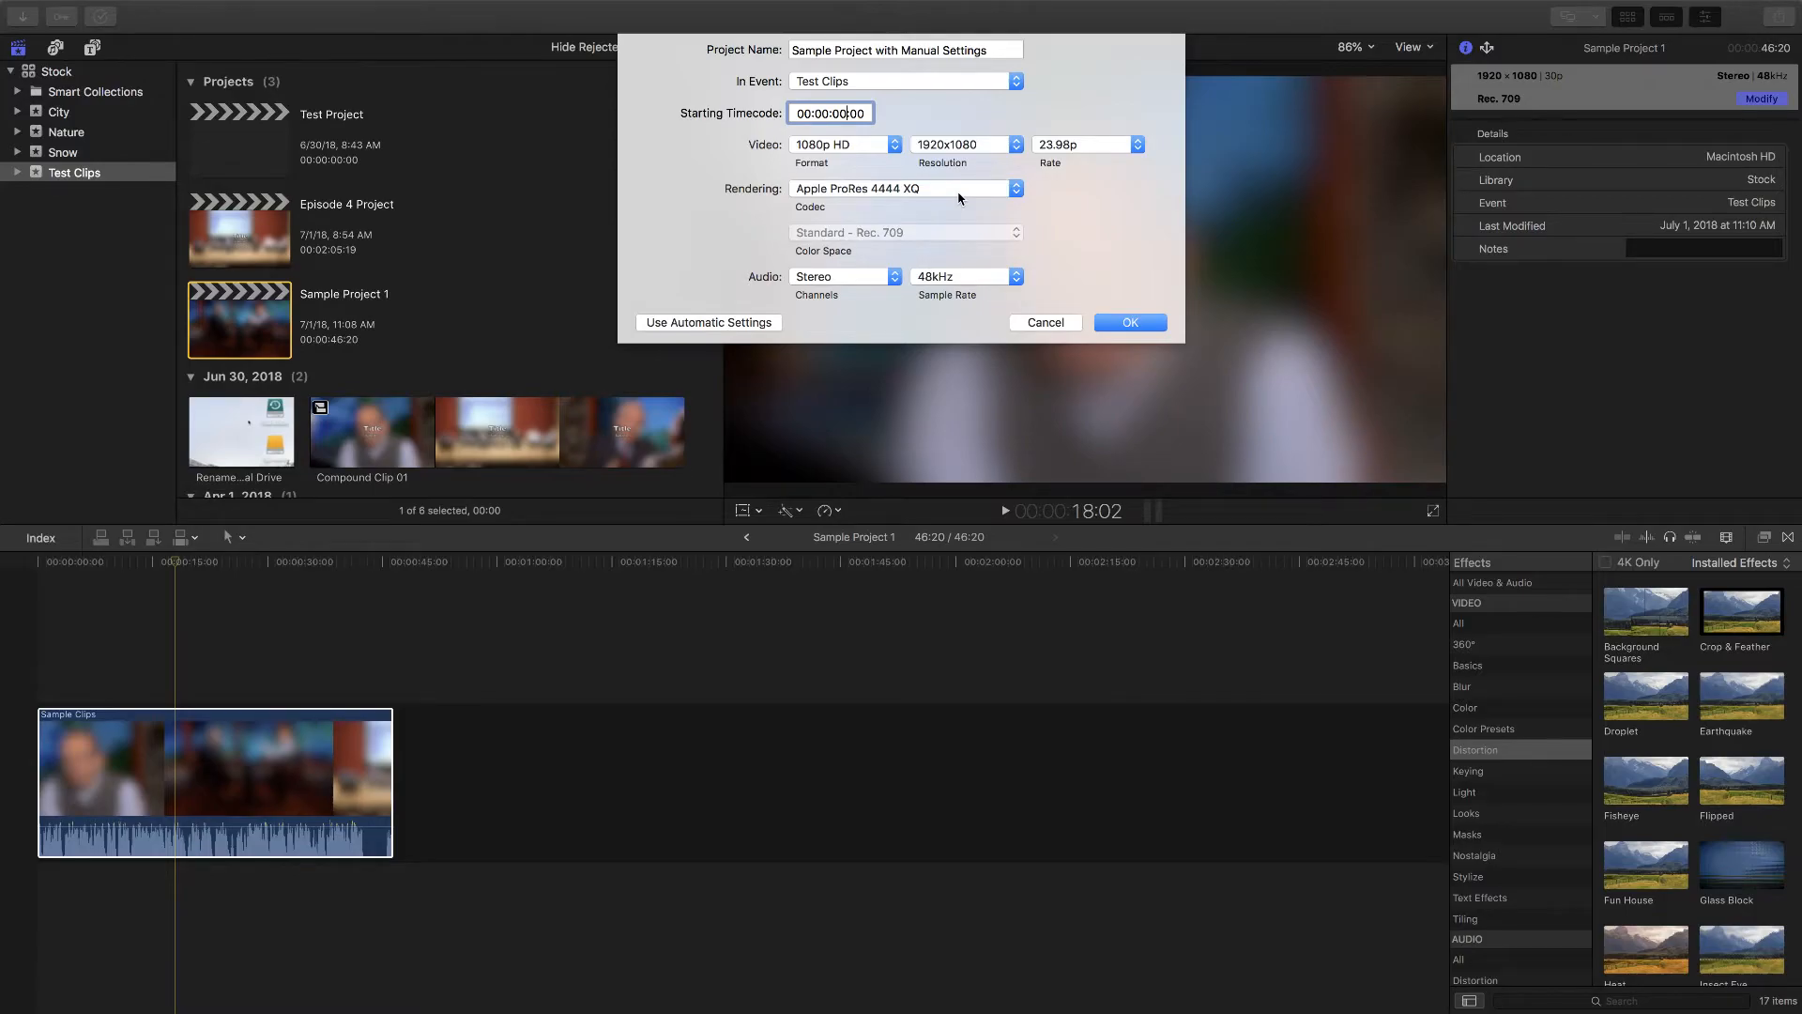
# Step: Set the rendering codec back to Apple ProRes 422 and cancel the new project's setup
pyautogui.click(835, 191)
pyautogui.click(929, 190)
pyautogui.click(934, 193)
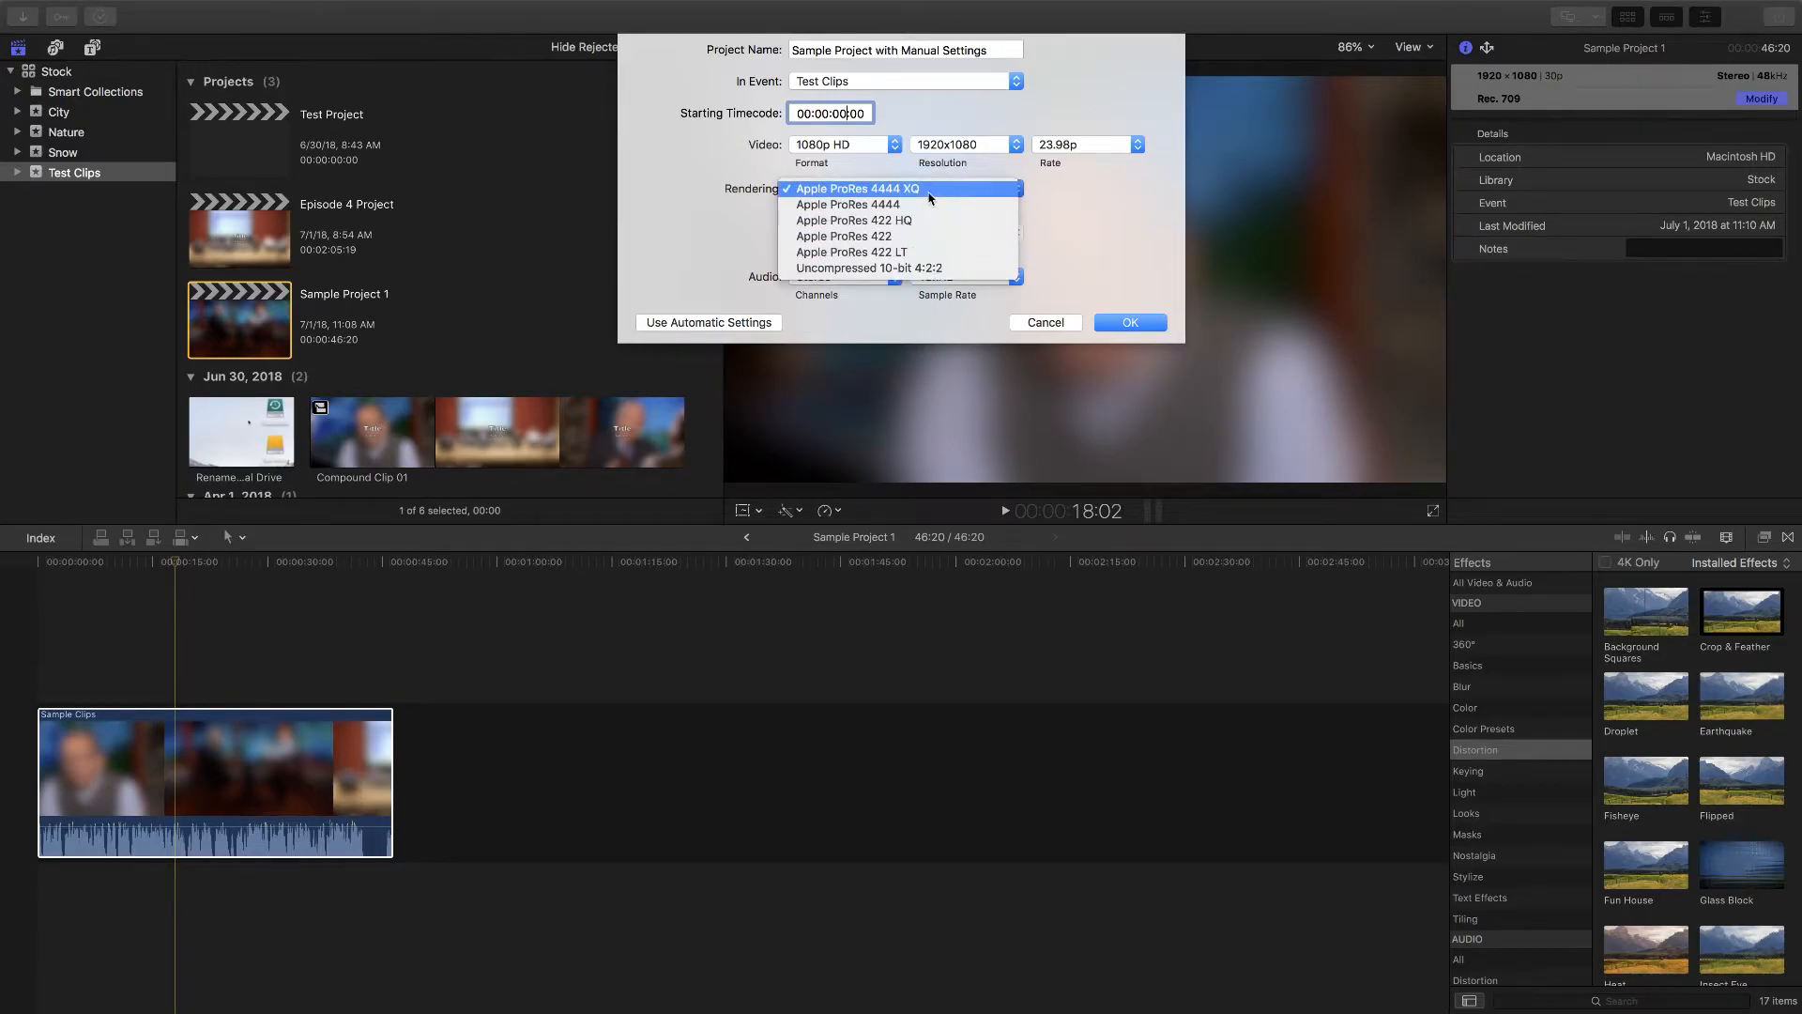
pyautogui.click(901, 236)
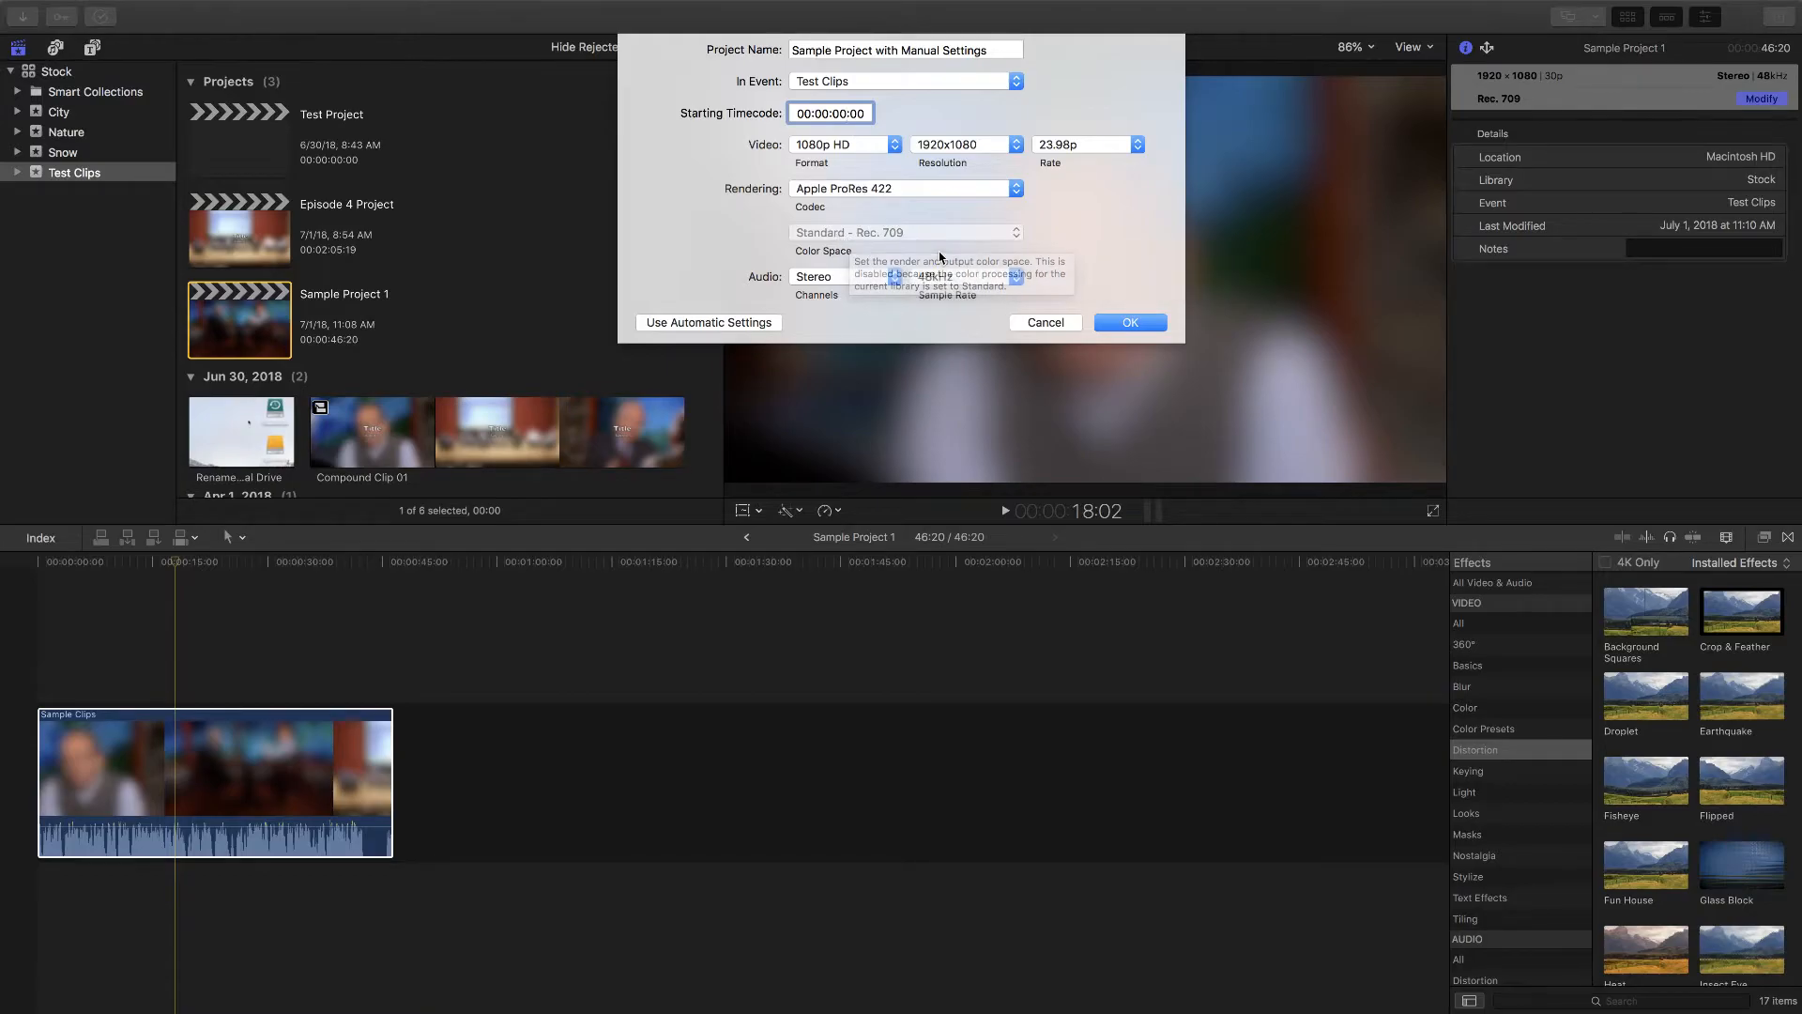
pyautogui.click(1044, 327)
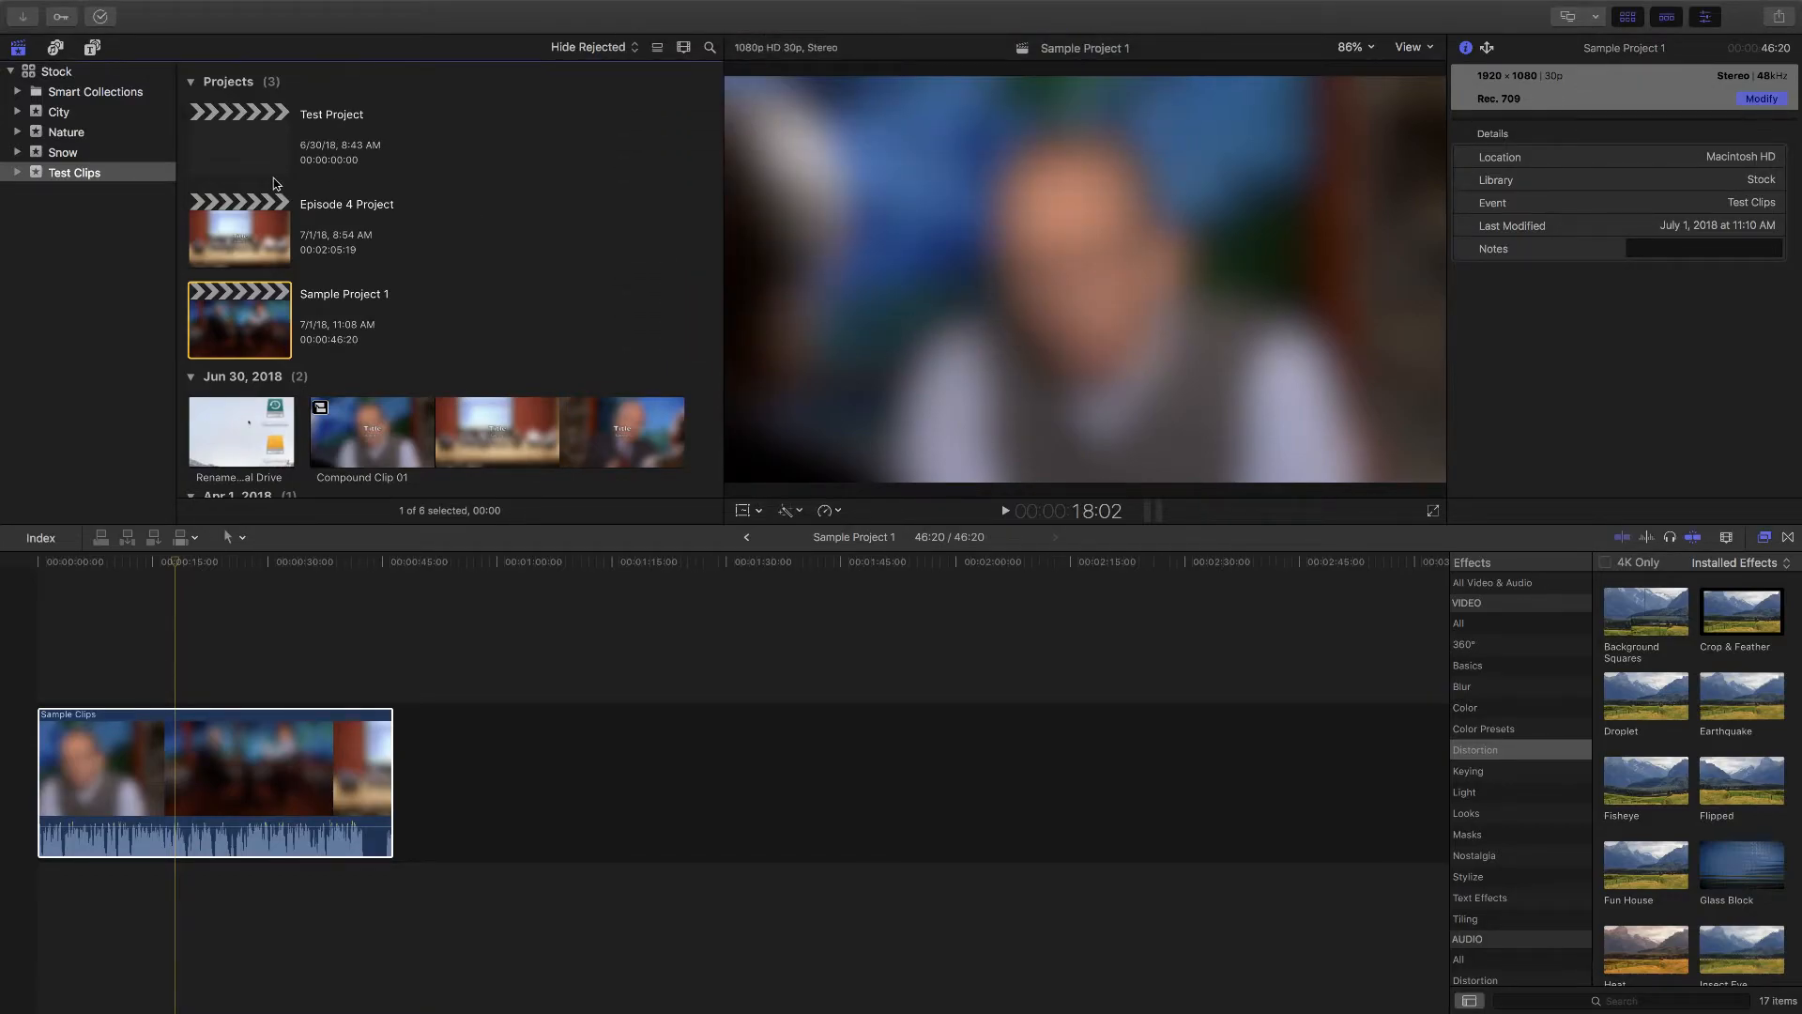
# Step: Change the Stock library's color processing setting to Wide Gamut HDR
pyautogui.click(84, 82)
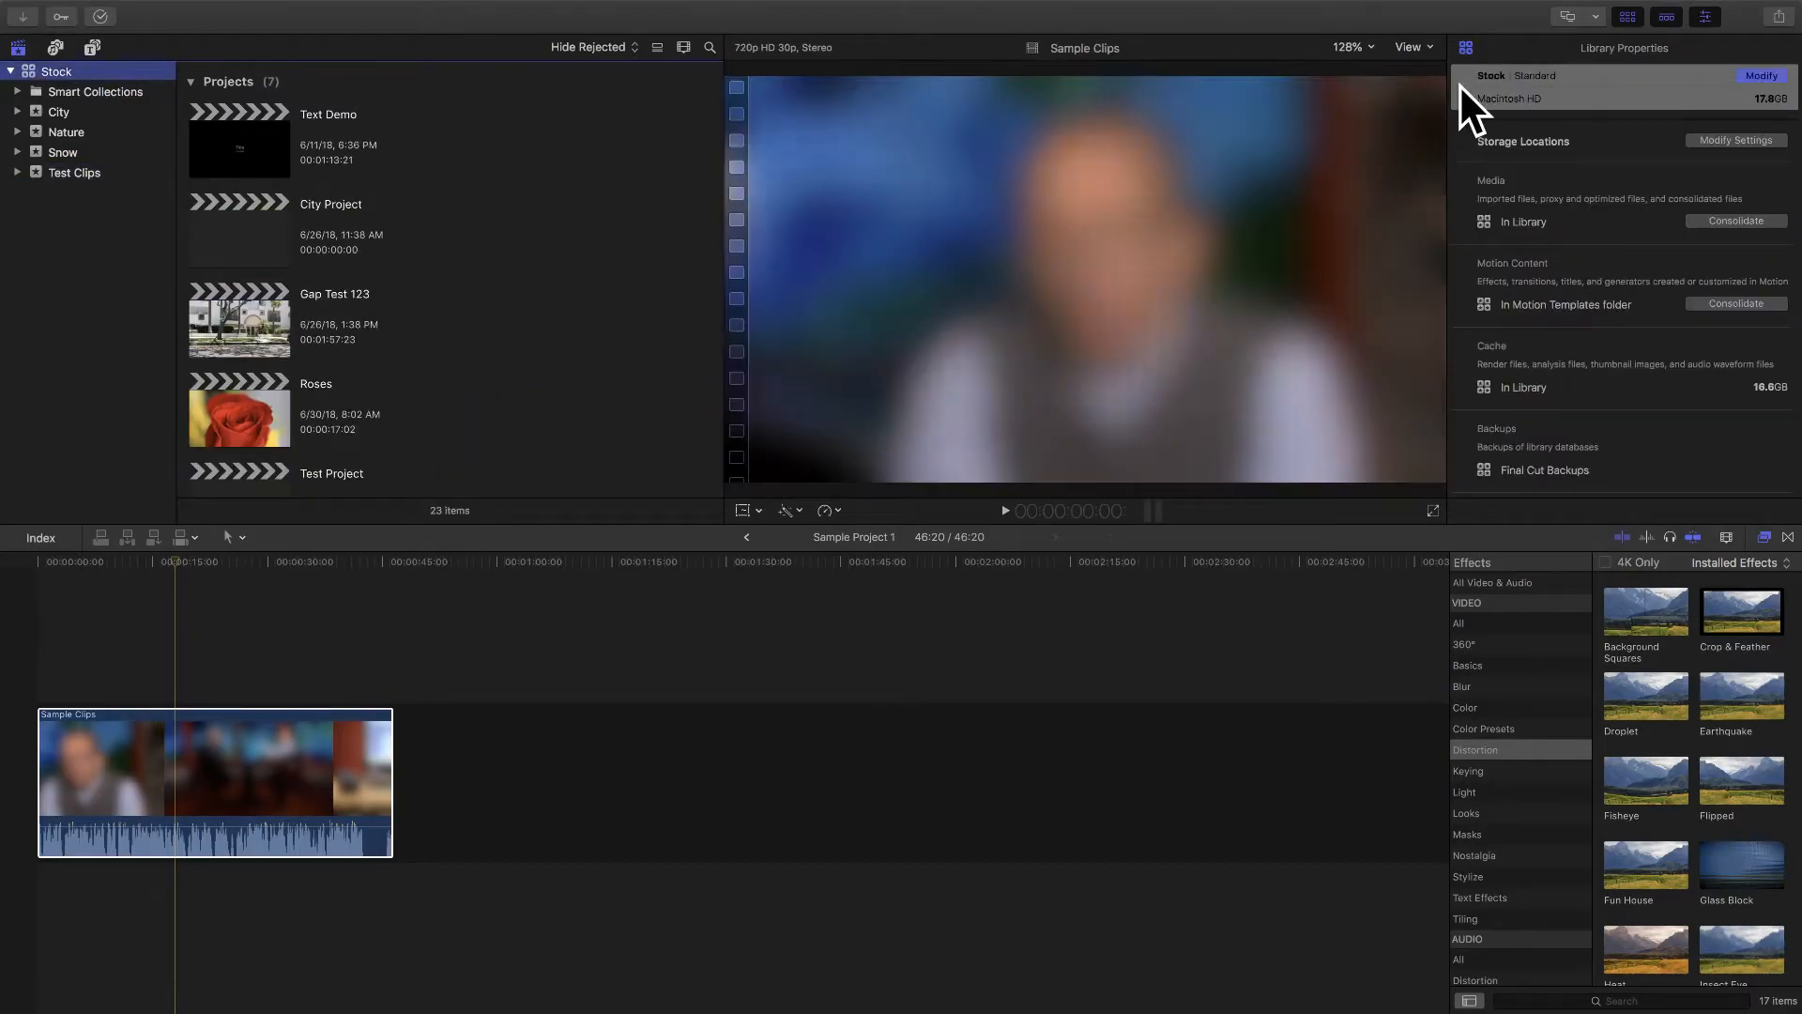
pyautogui.click(1762, 77)
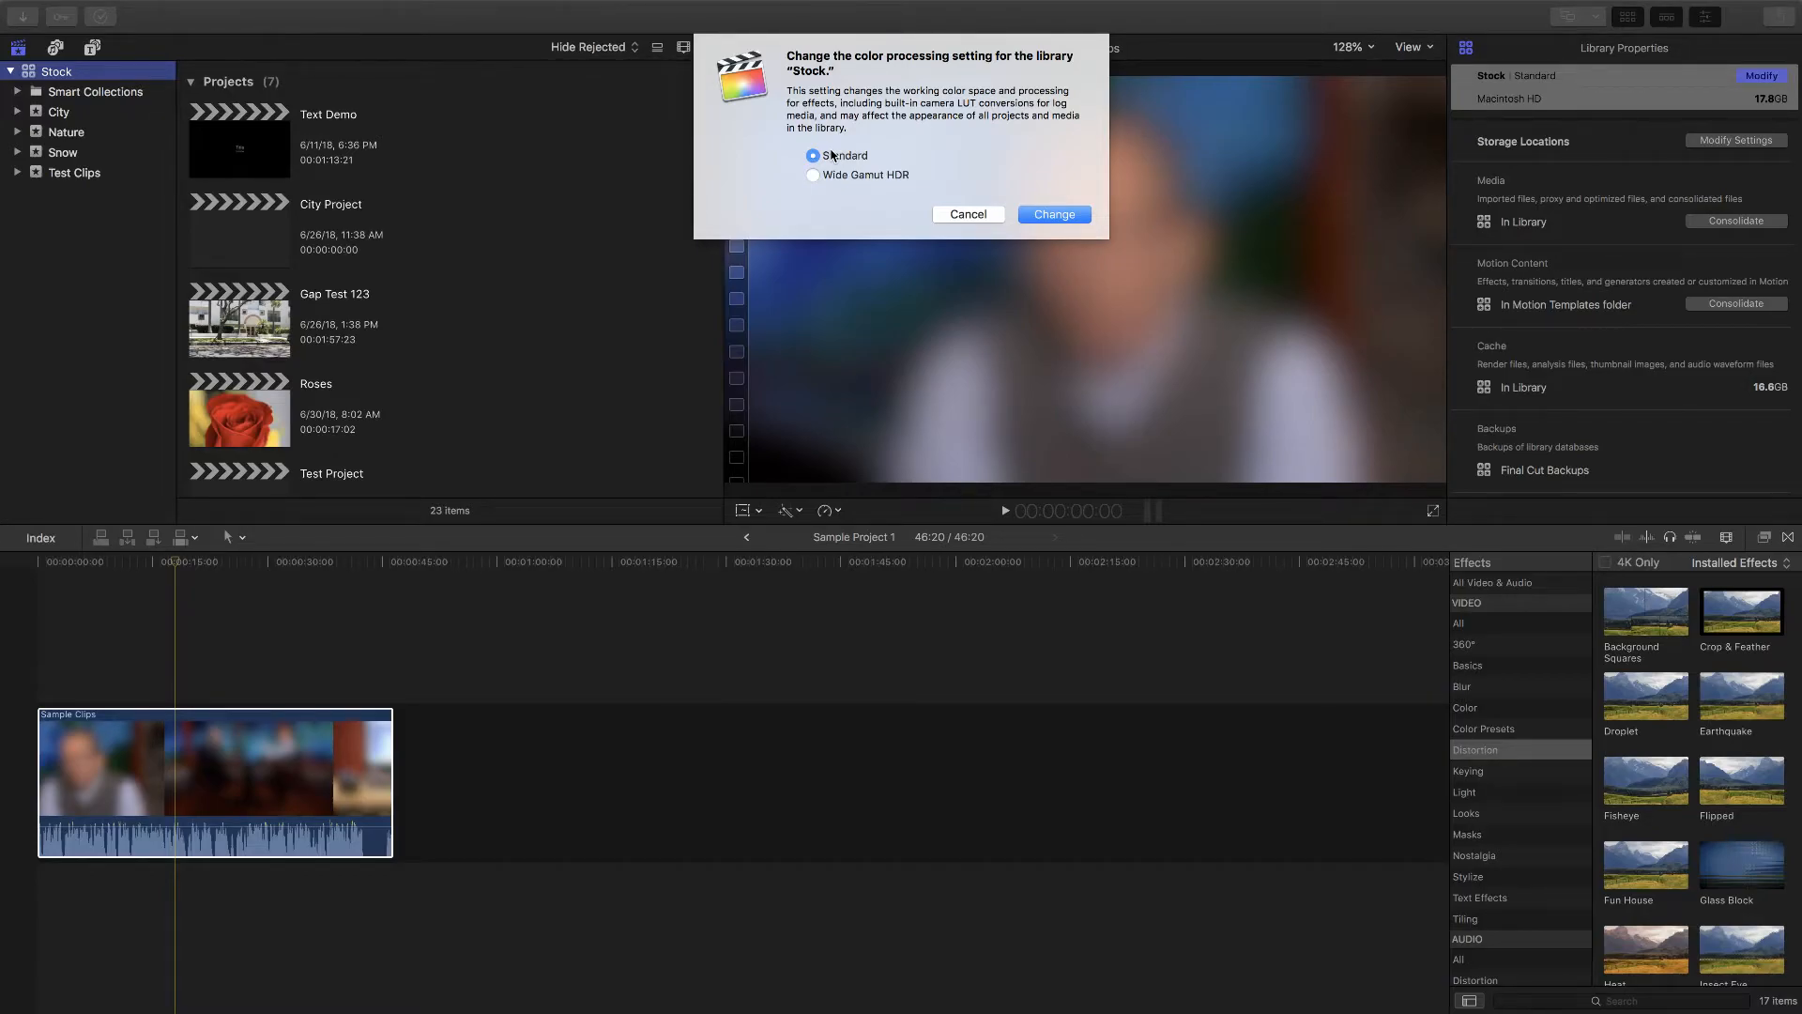
pyautogui.click(813, 177)
pyautogui.click(1057, 214)
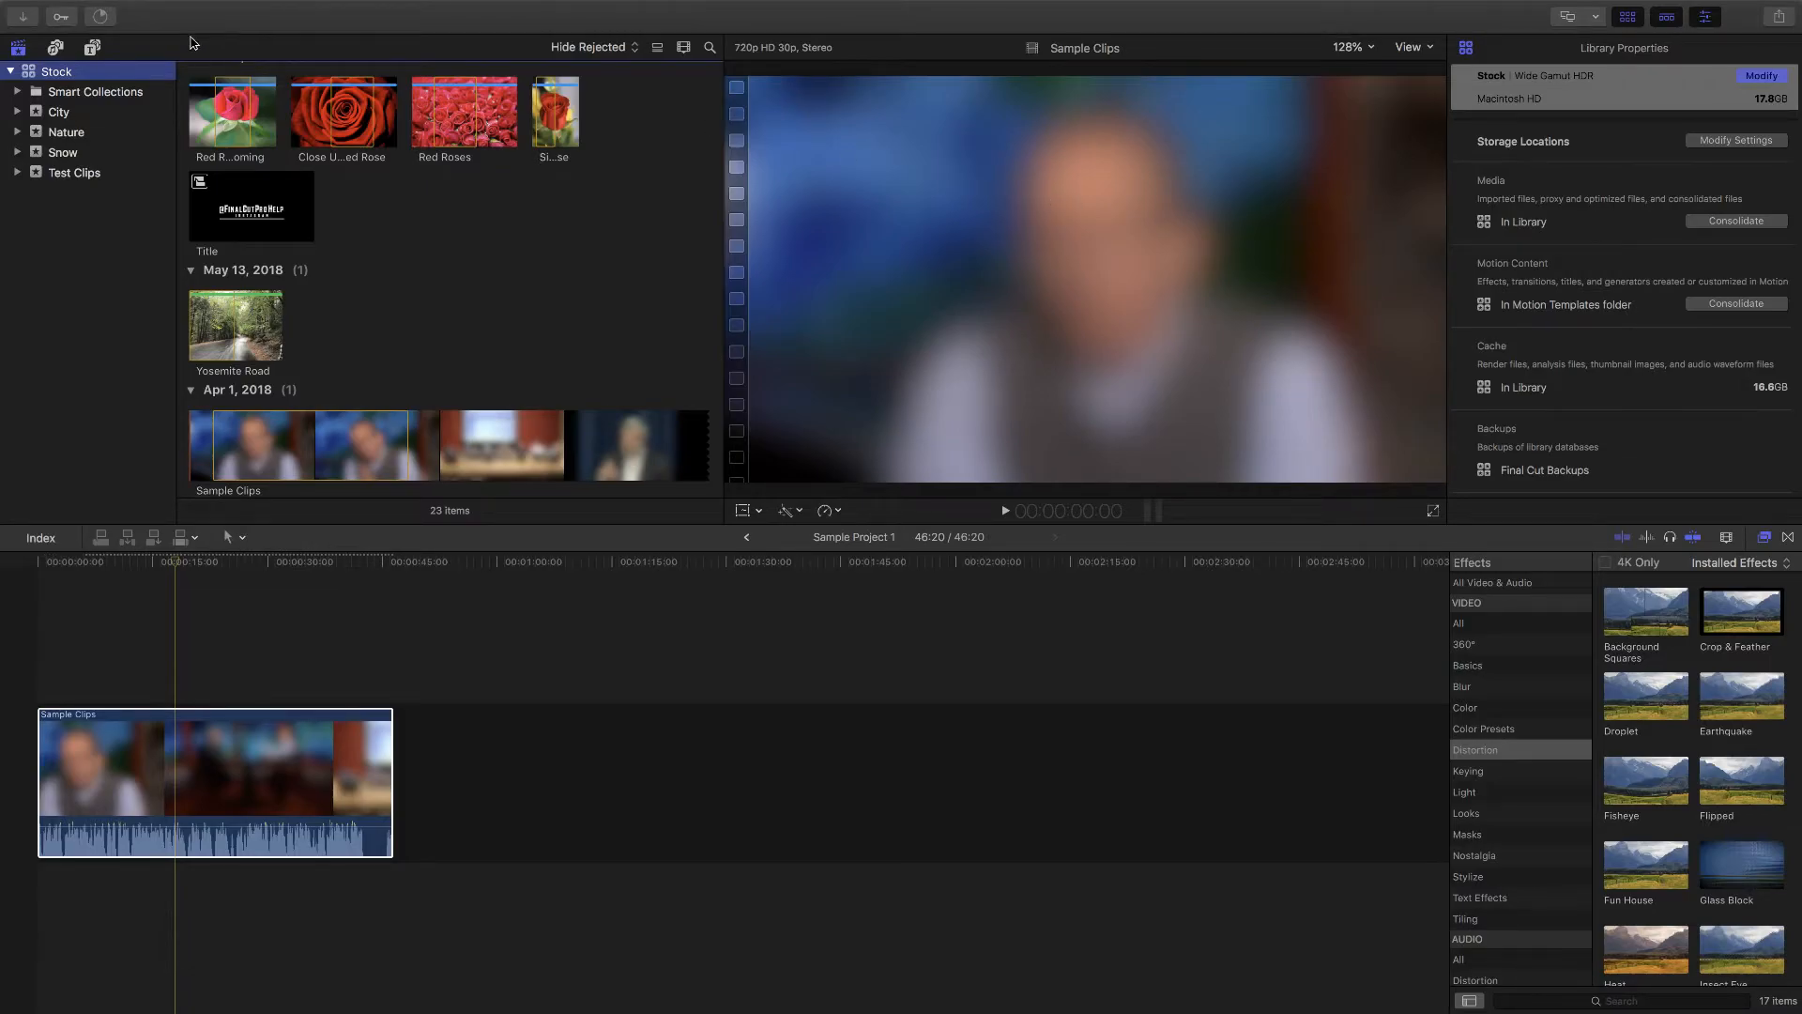
# Step: Start a new project with custom settings and set its color space to Wide Gamut - Rec. 2020
pyautogui.click(132, 9)
pyautogui.moveTo(159, 35)
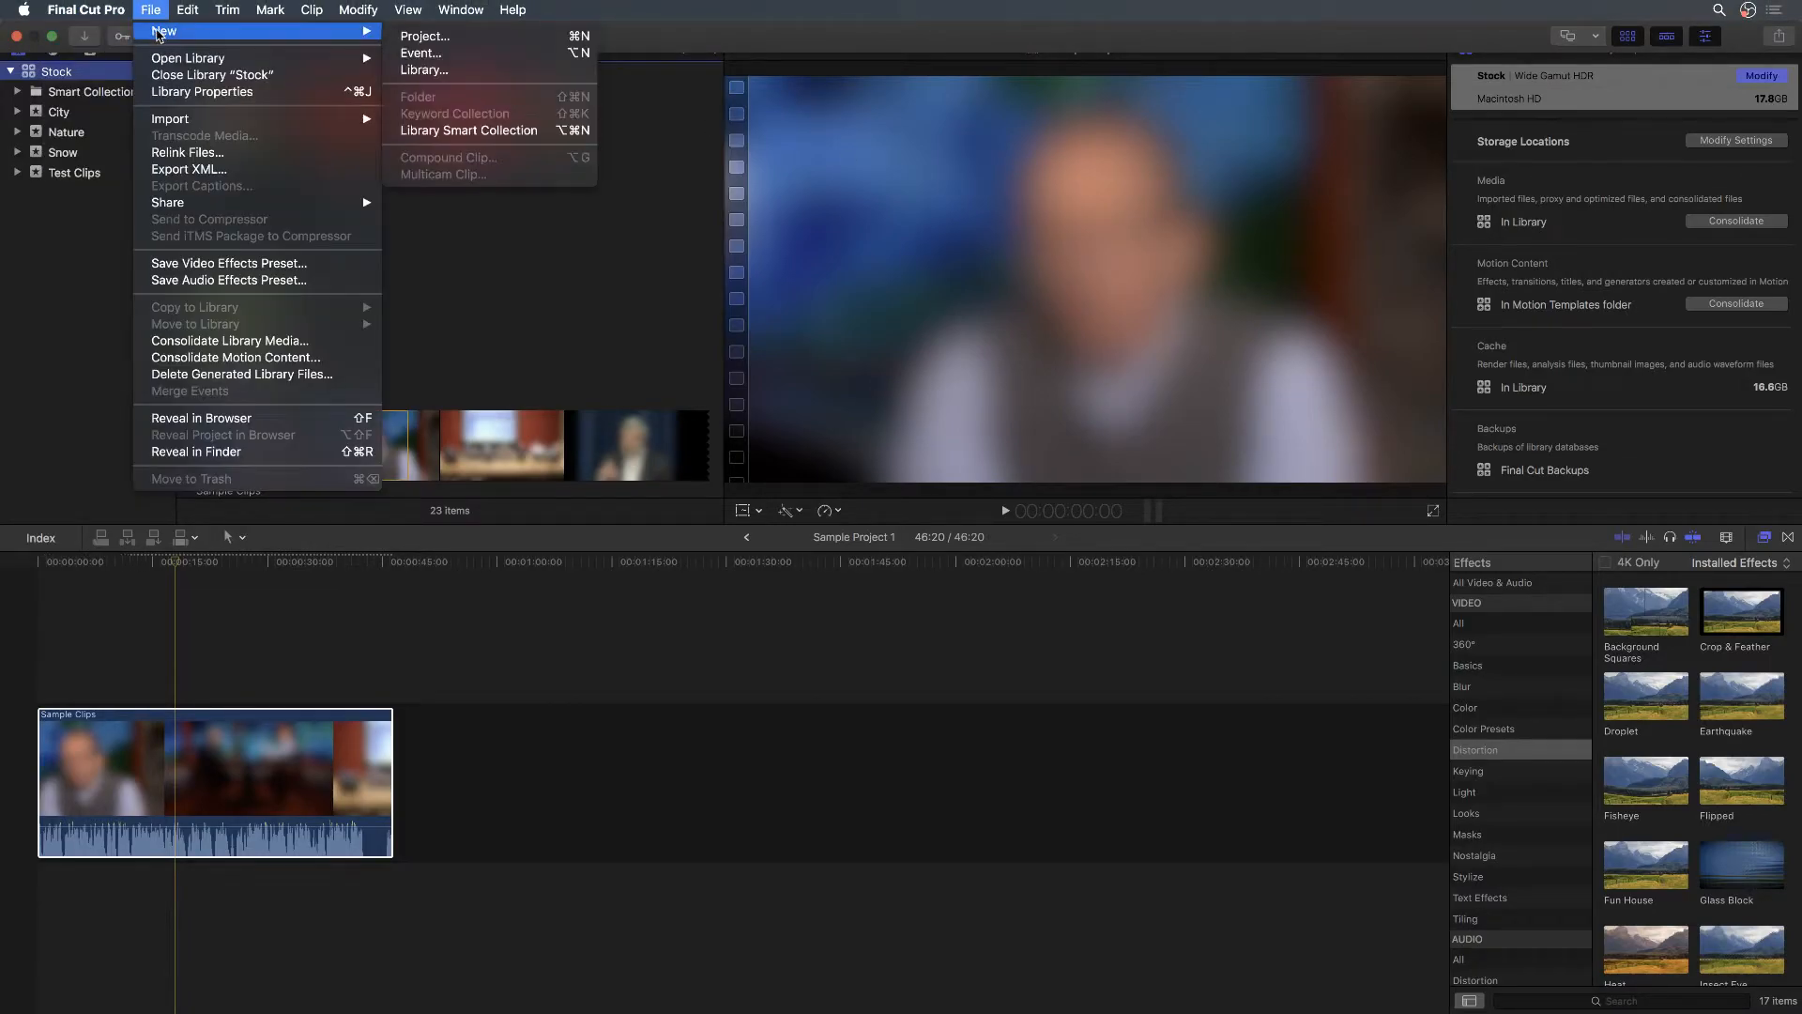
pyautogui.click(436, 40)
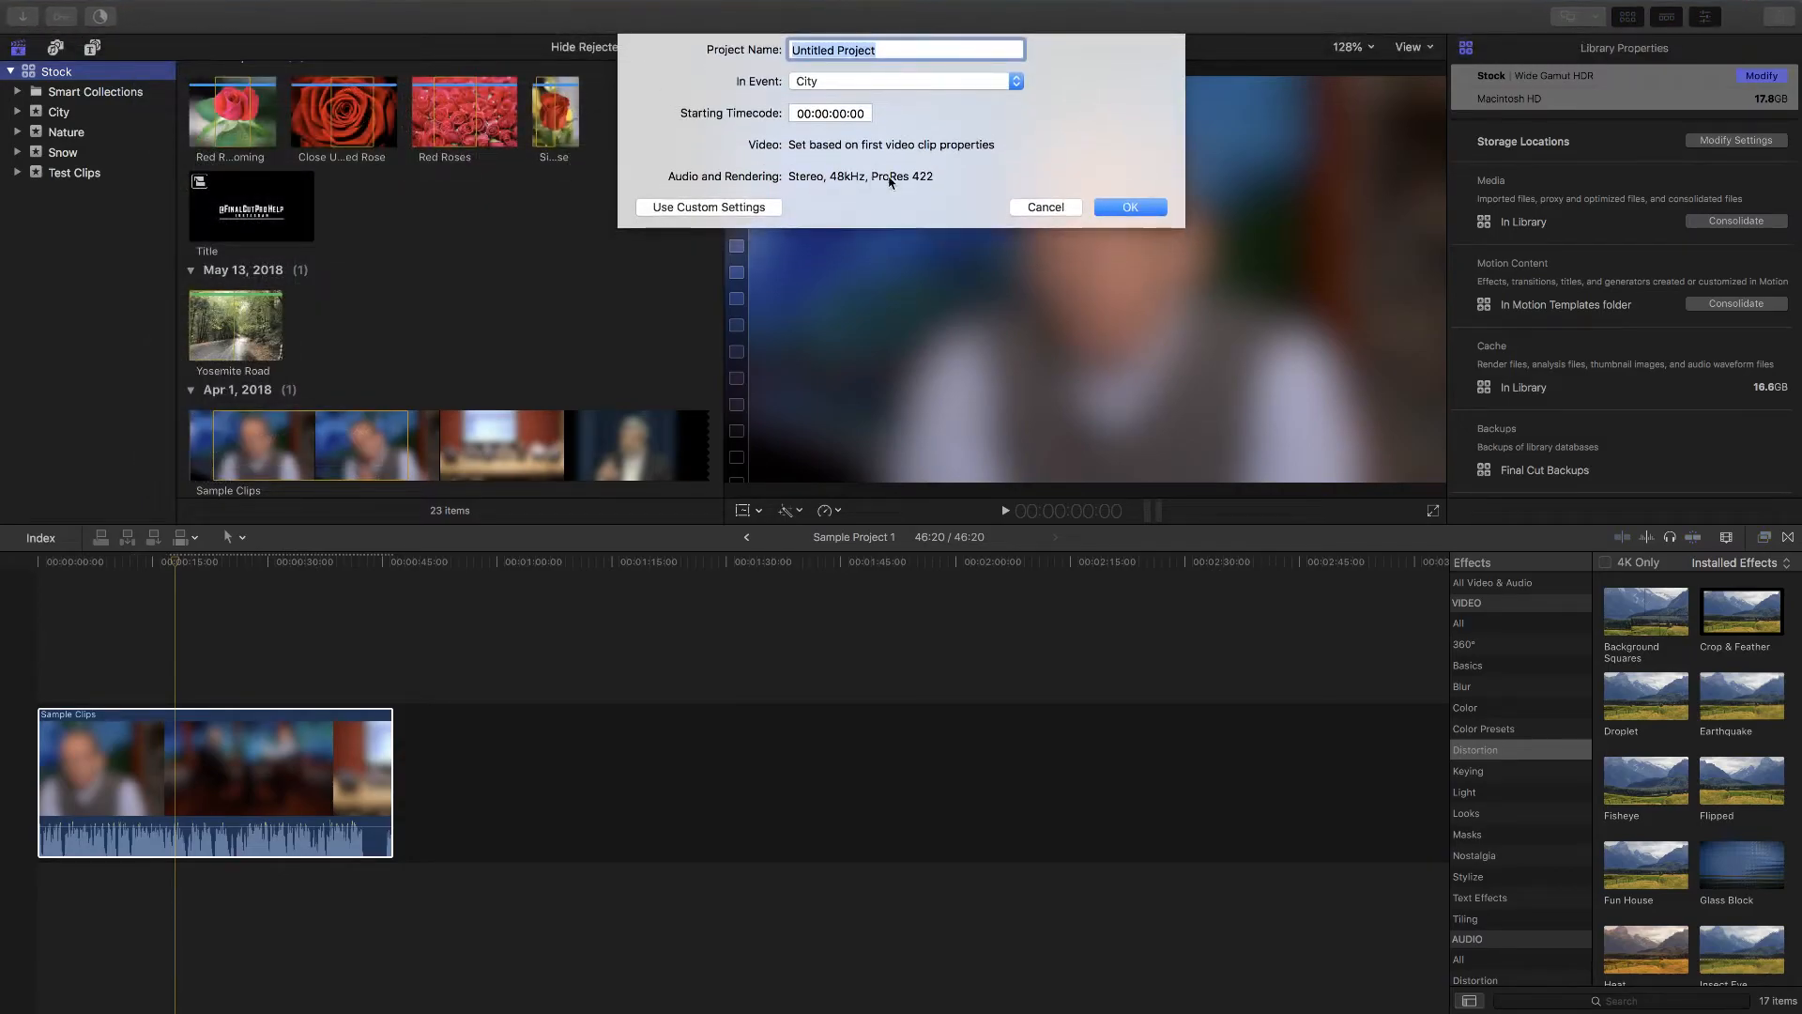
pyautogui.click(736, 211)
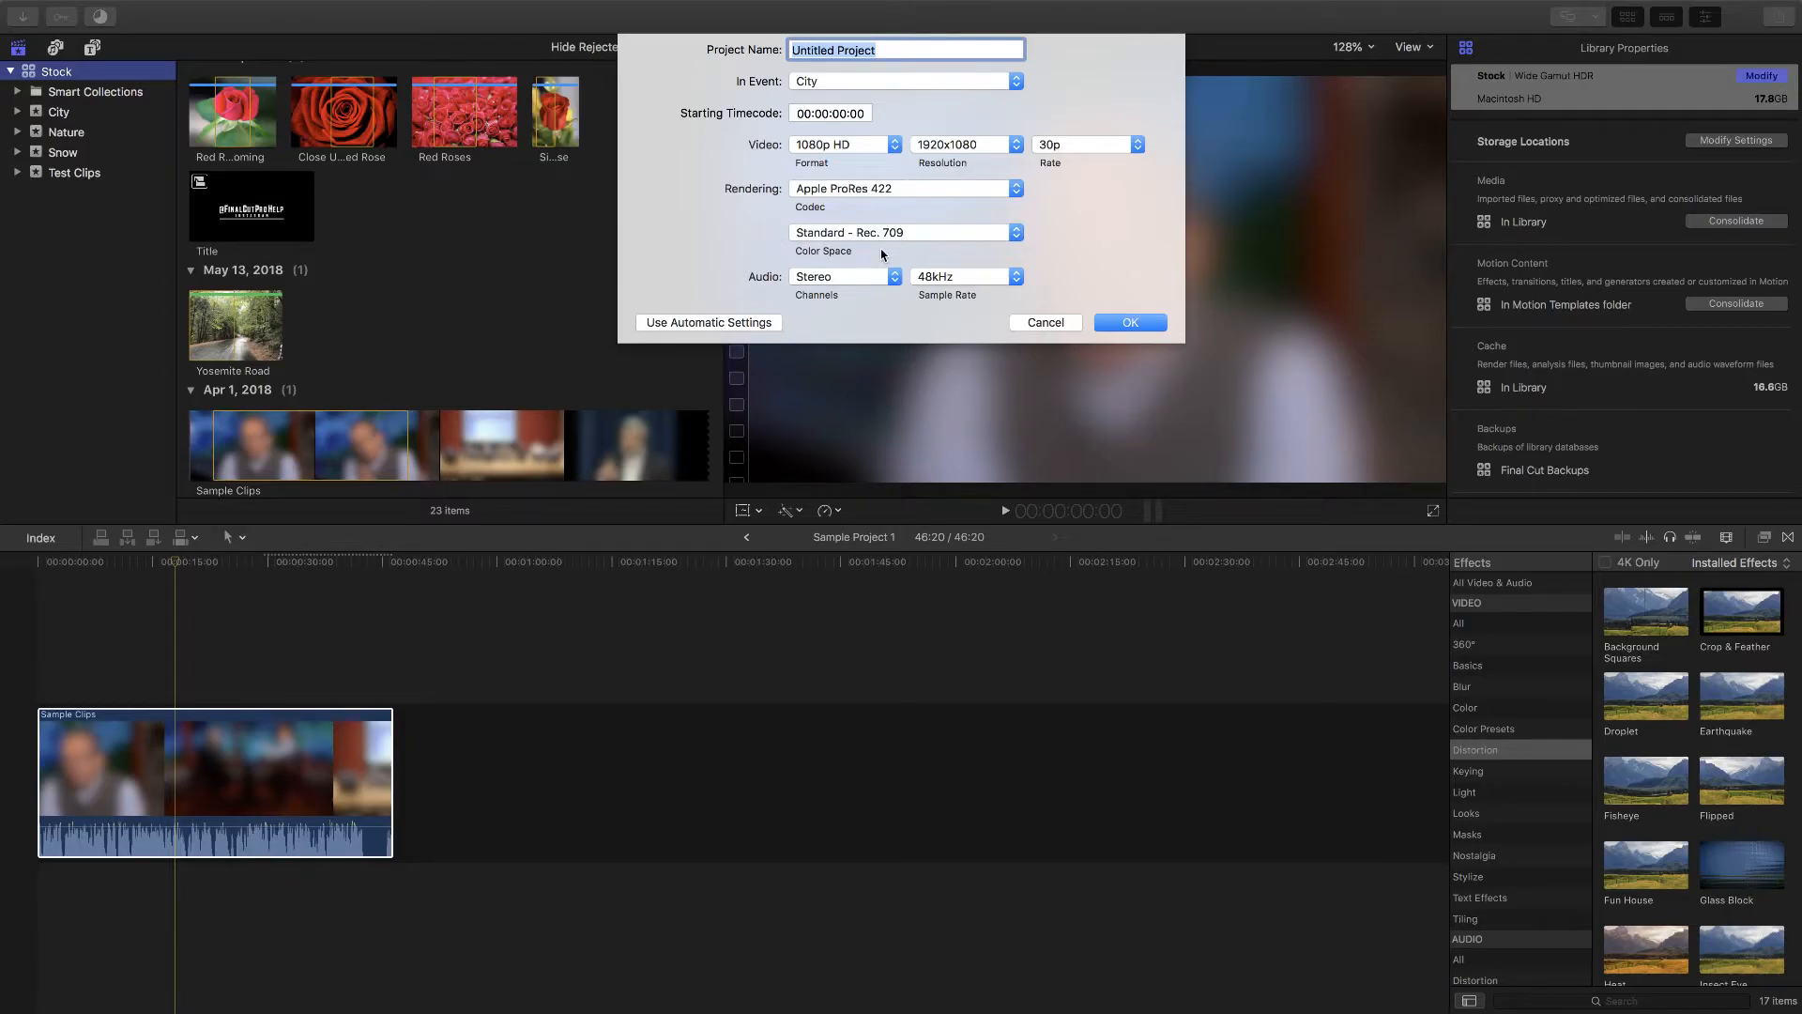
pyautogui.click(906, 233)
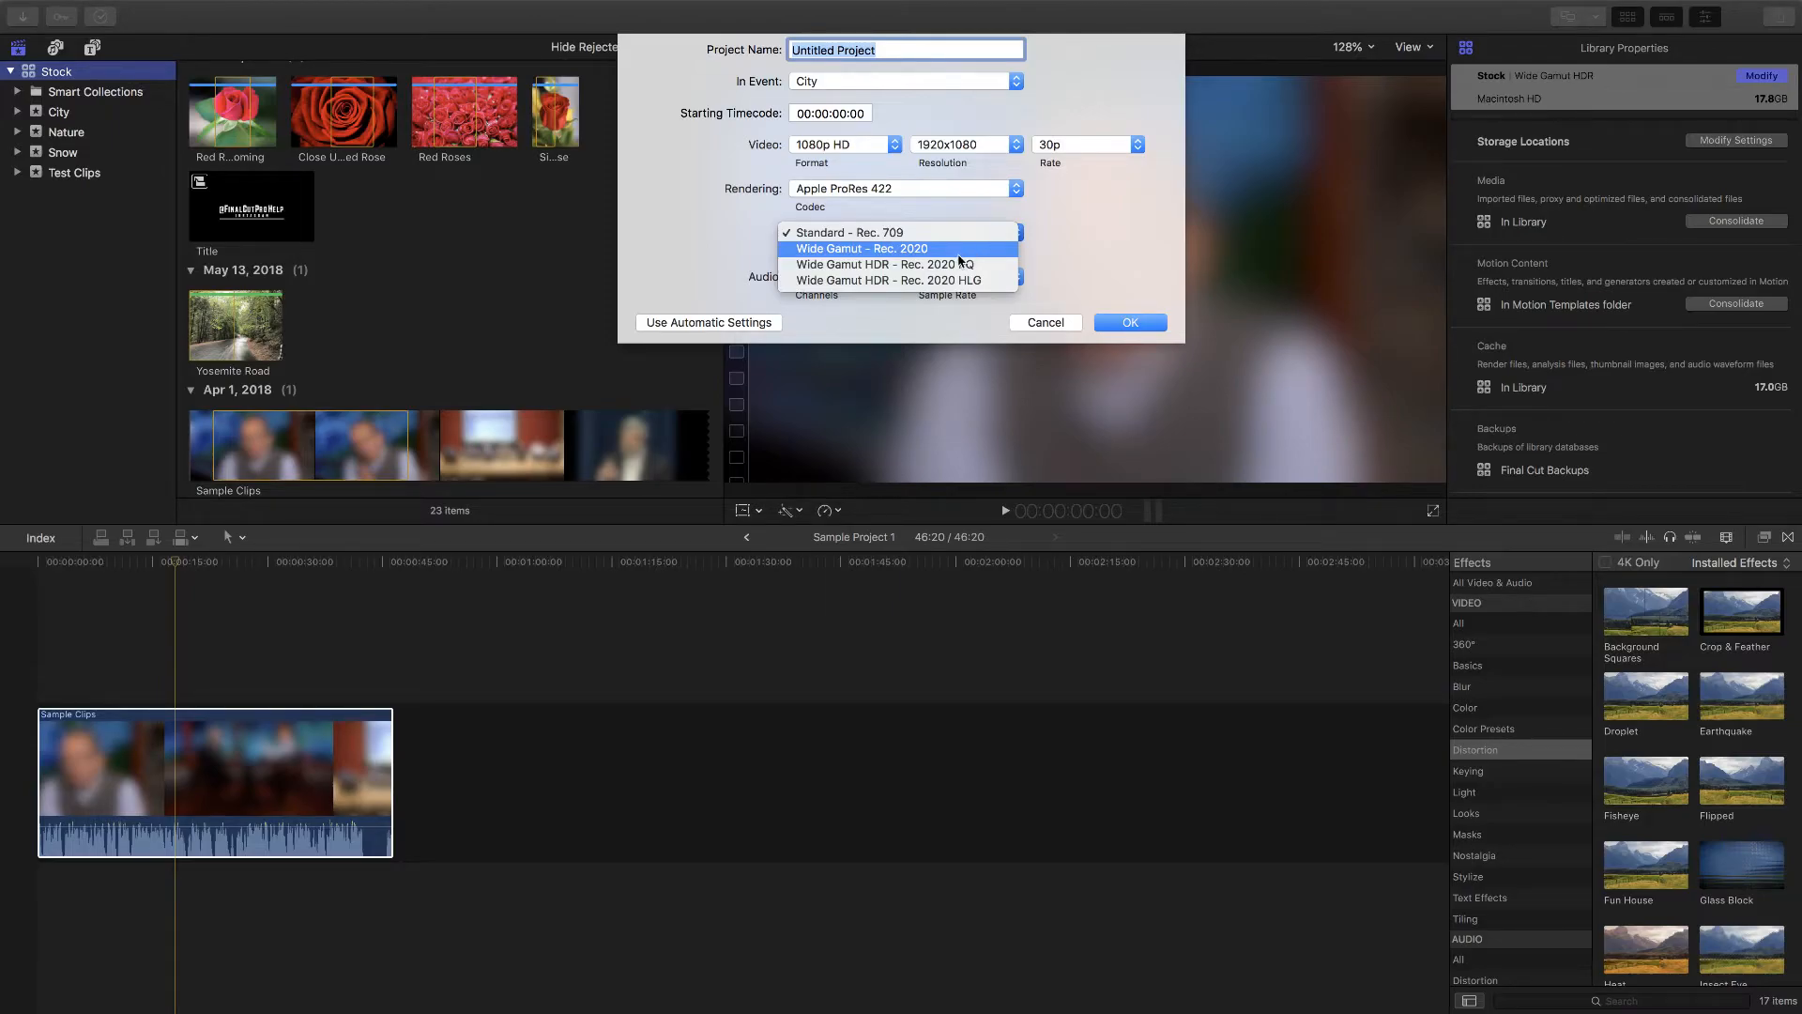
pyautogui.click(944, 246)
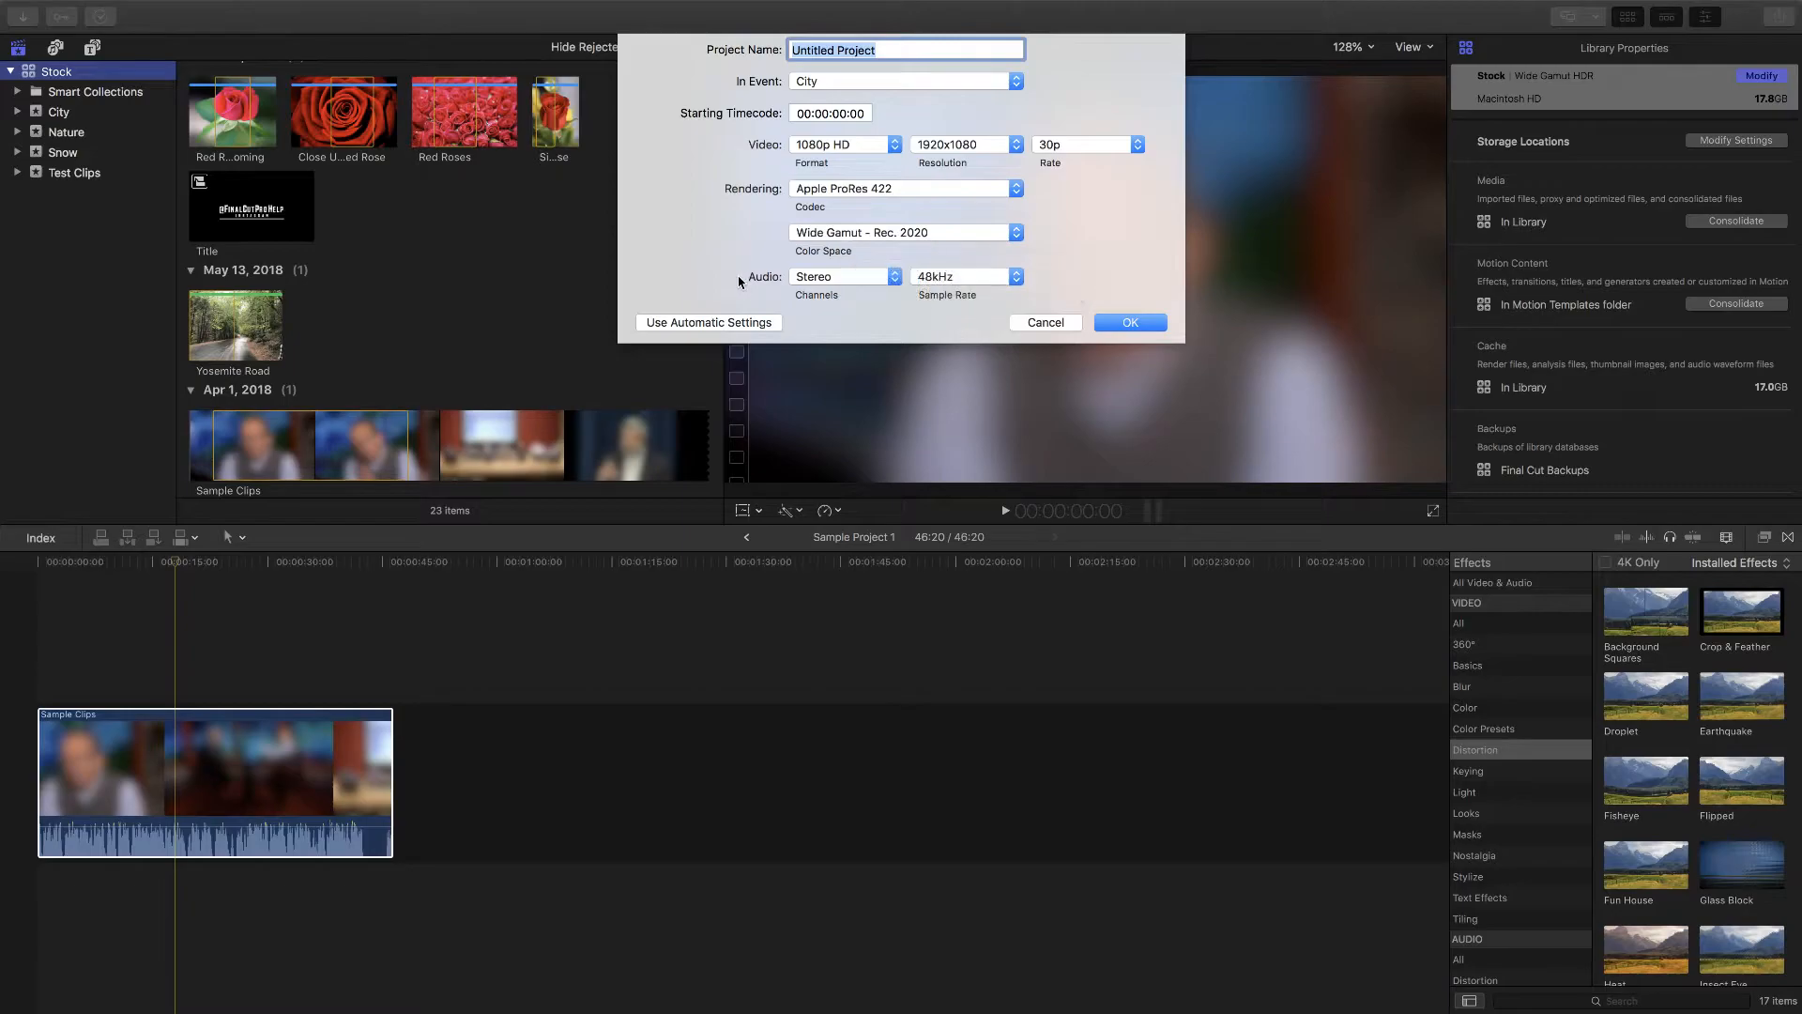
# Step: Set the new project's audio channels to Surround and review the available sample rates
pyautogui.click(861, 280)
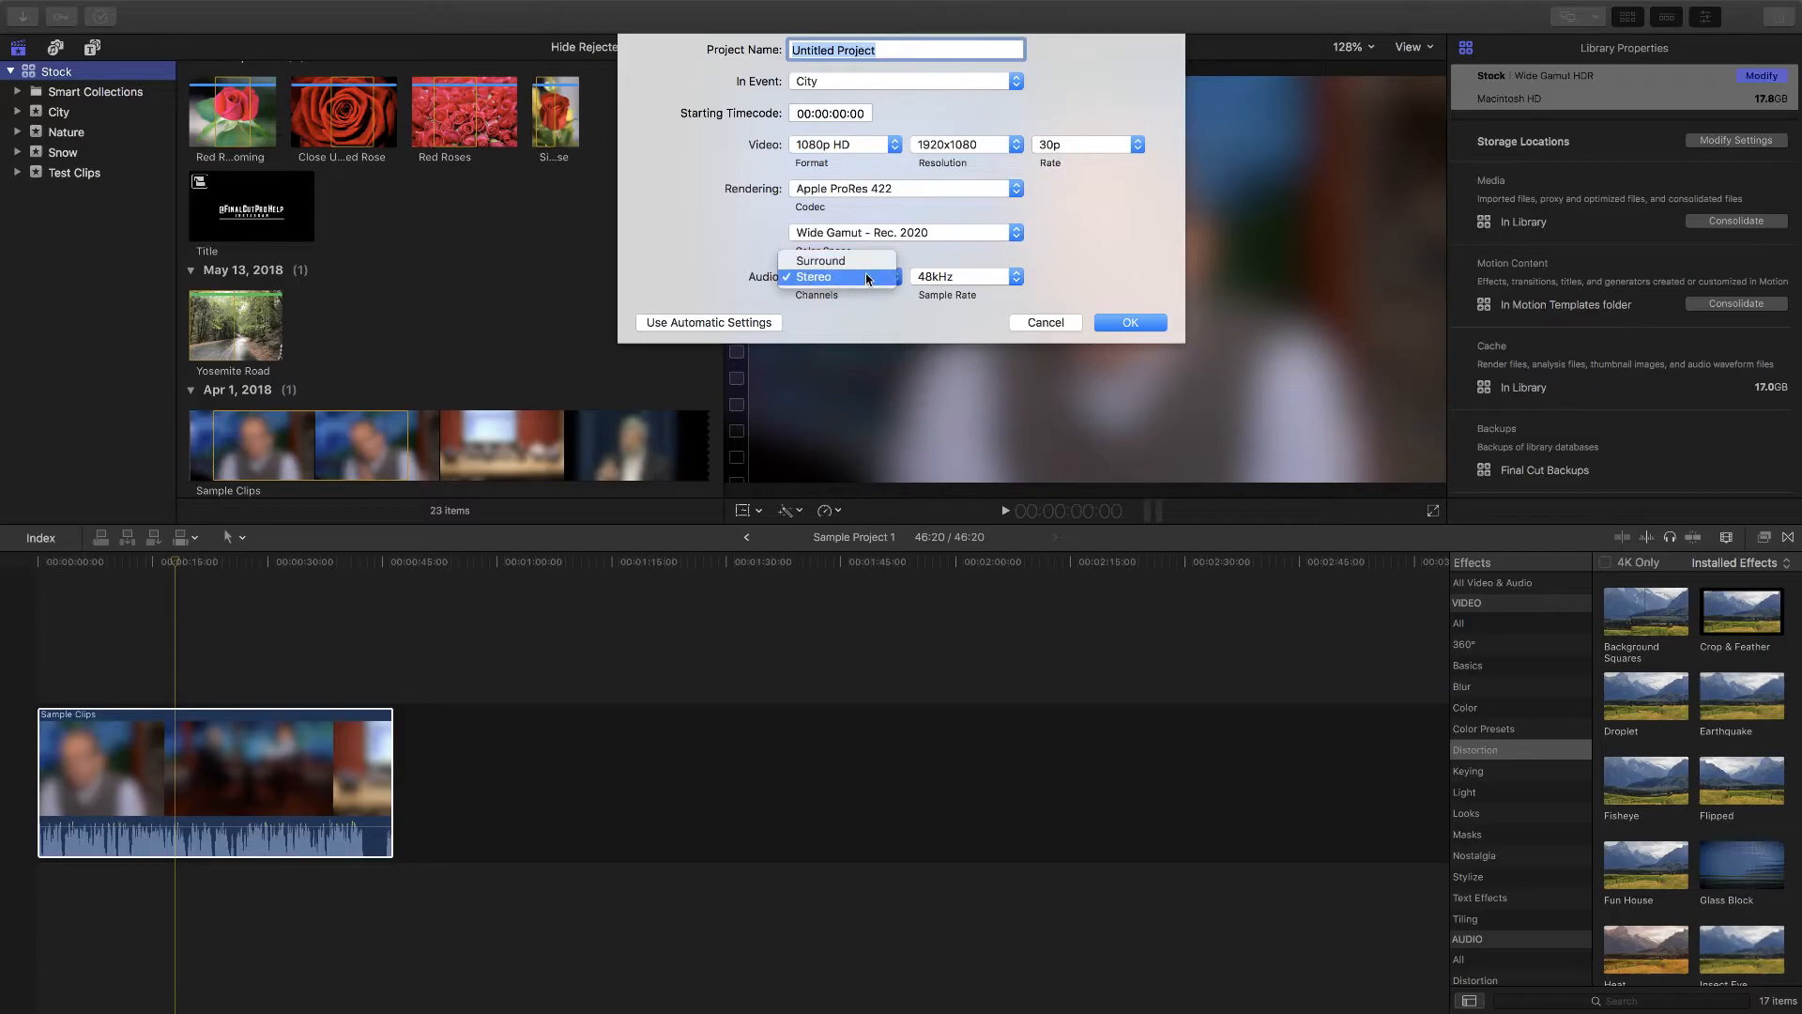
pyautogui.click(868, 262)
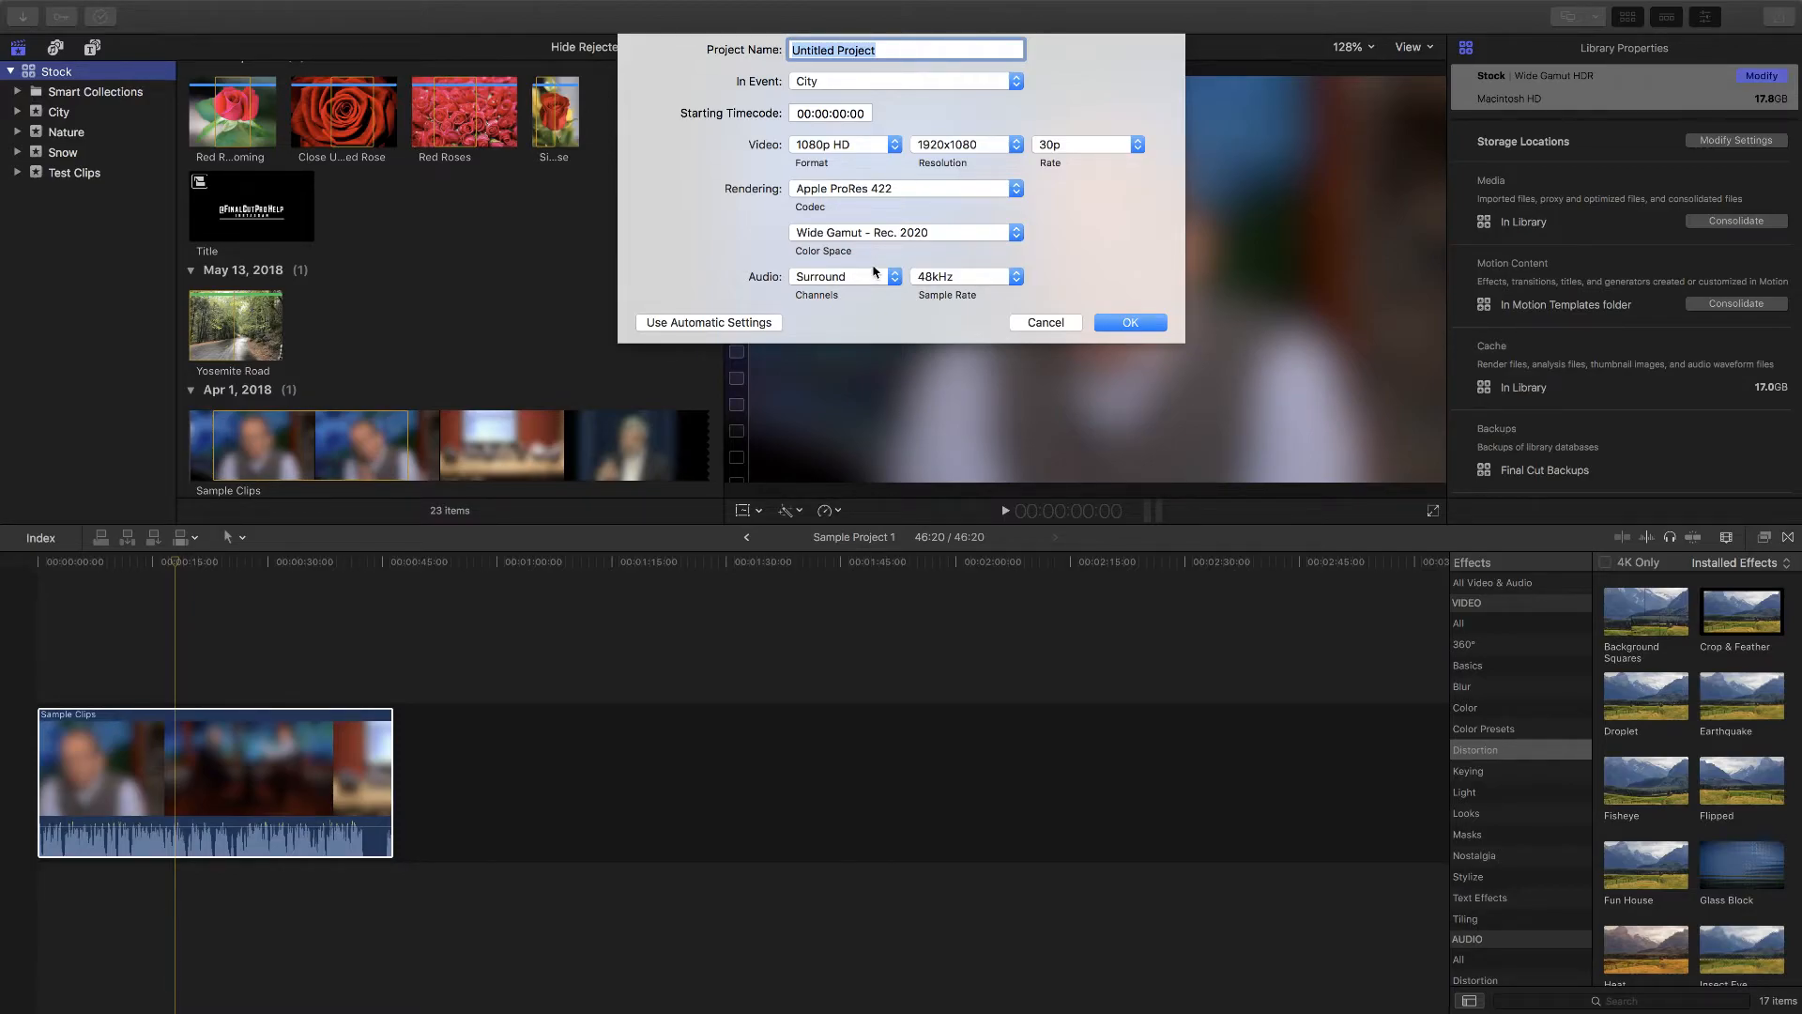
pyautogui.click(1002, 281)
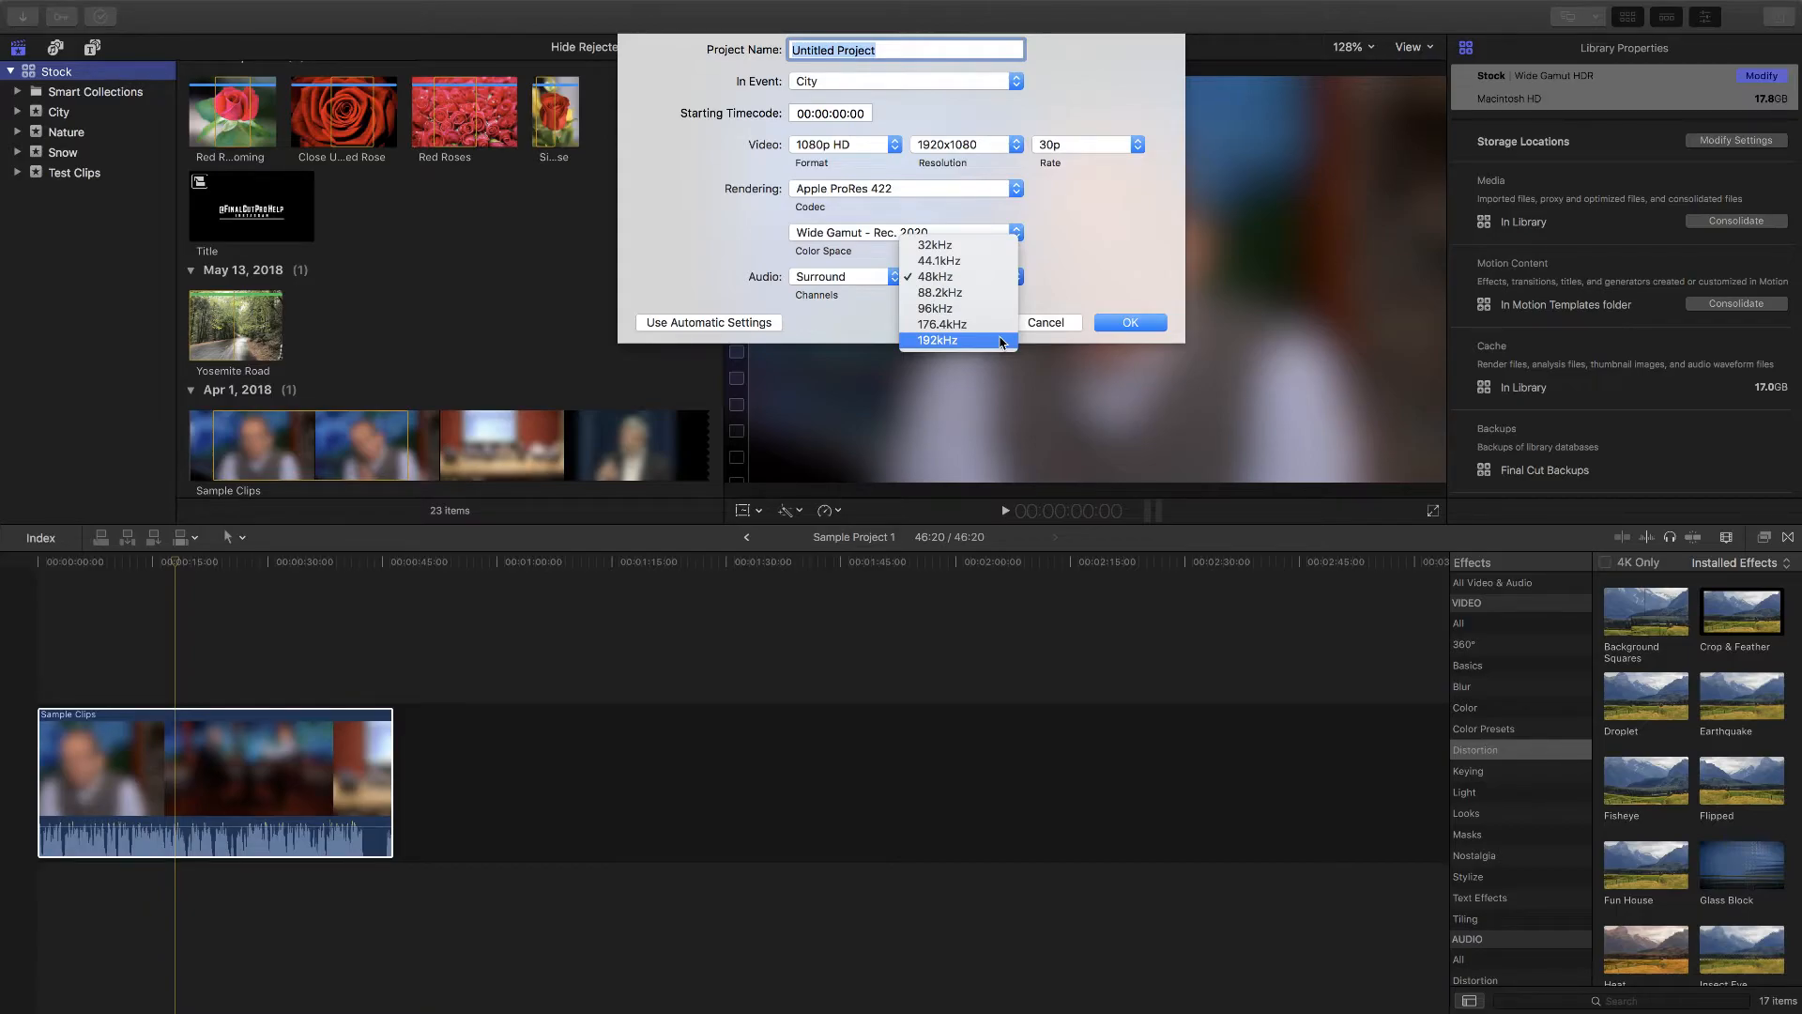
pyautogui.click(1086, 286)
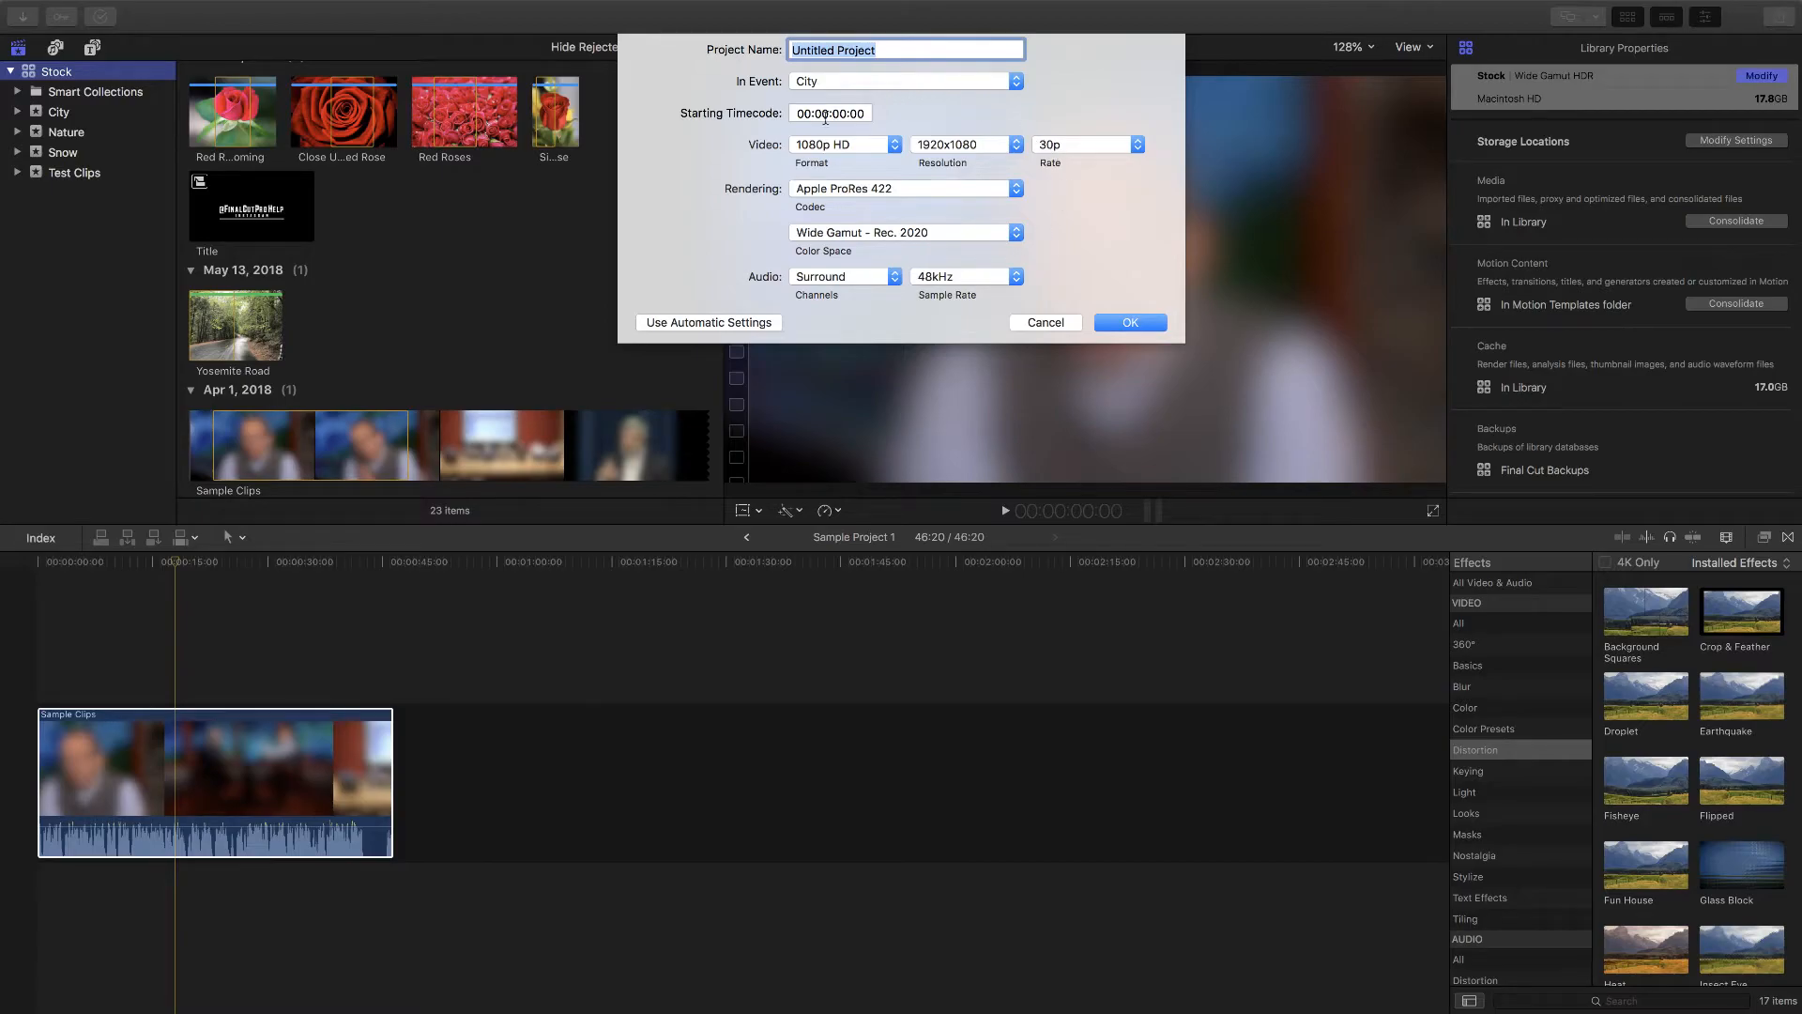
# Step: Compare the automatic and custom settings, review the video formats, and cancel the new project's setup
pyautogui.click(741, 324)
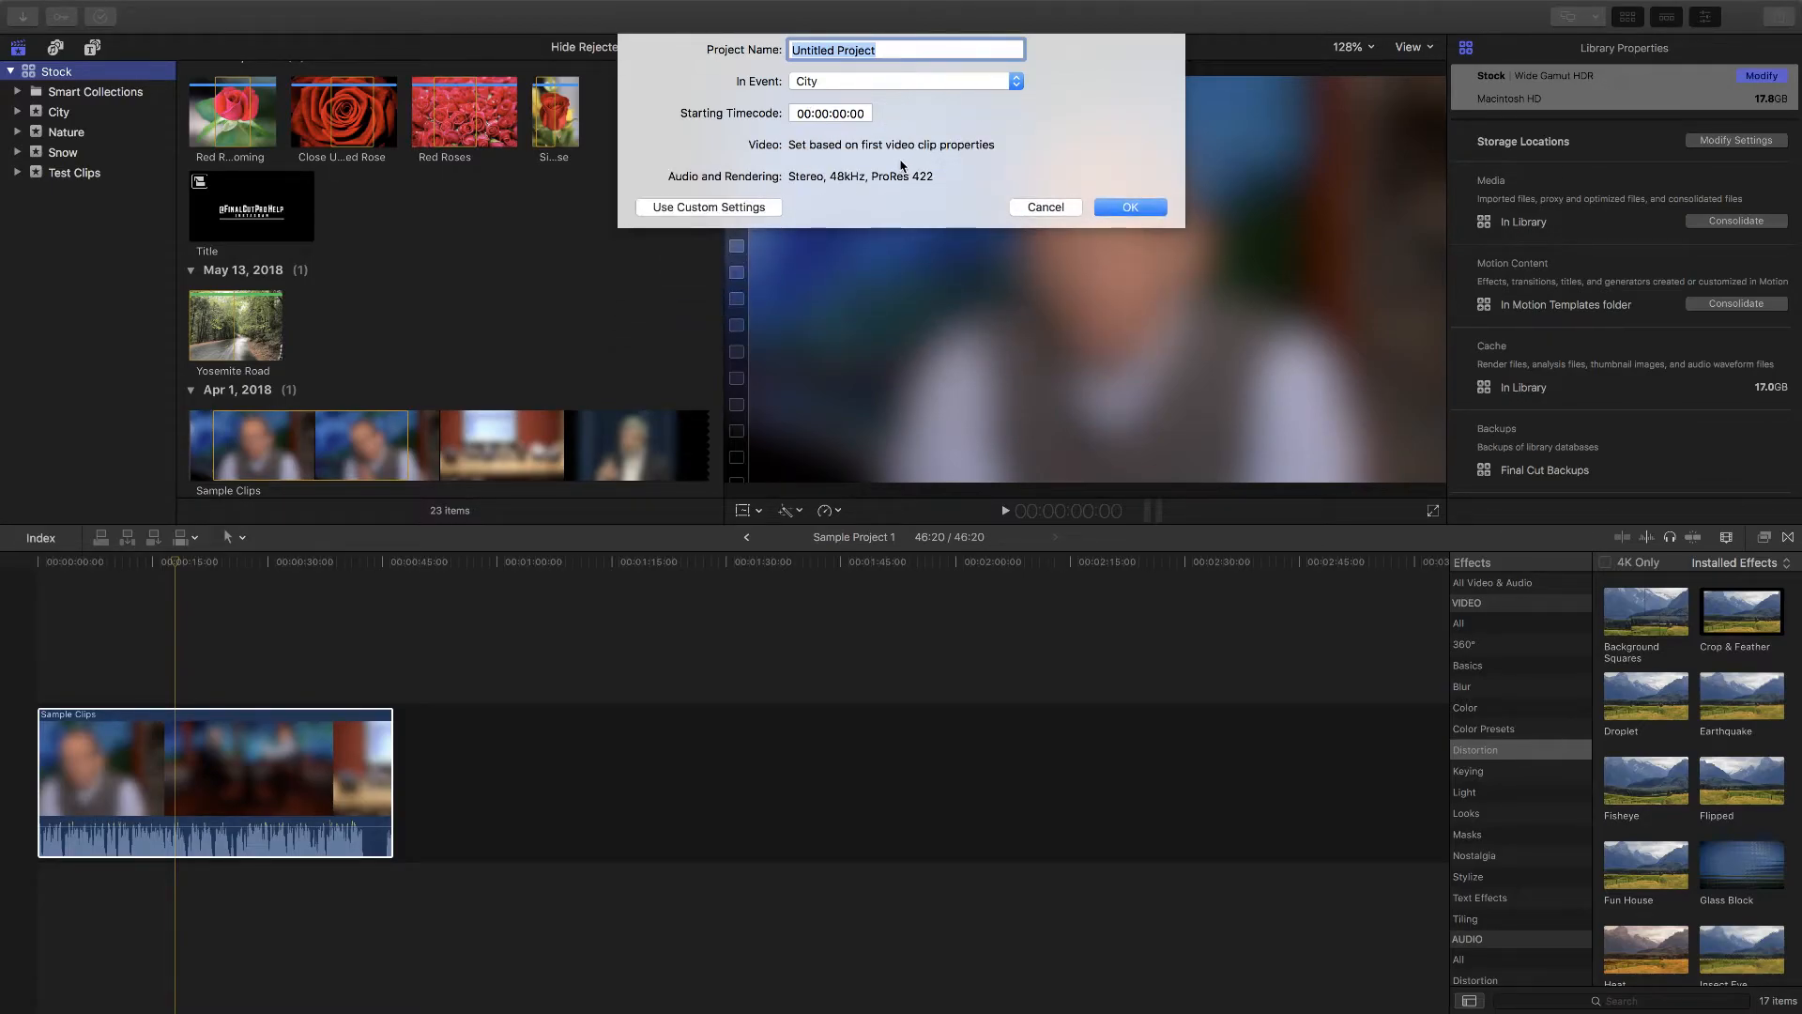
pyautogui.click(713, 208)
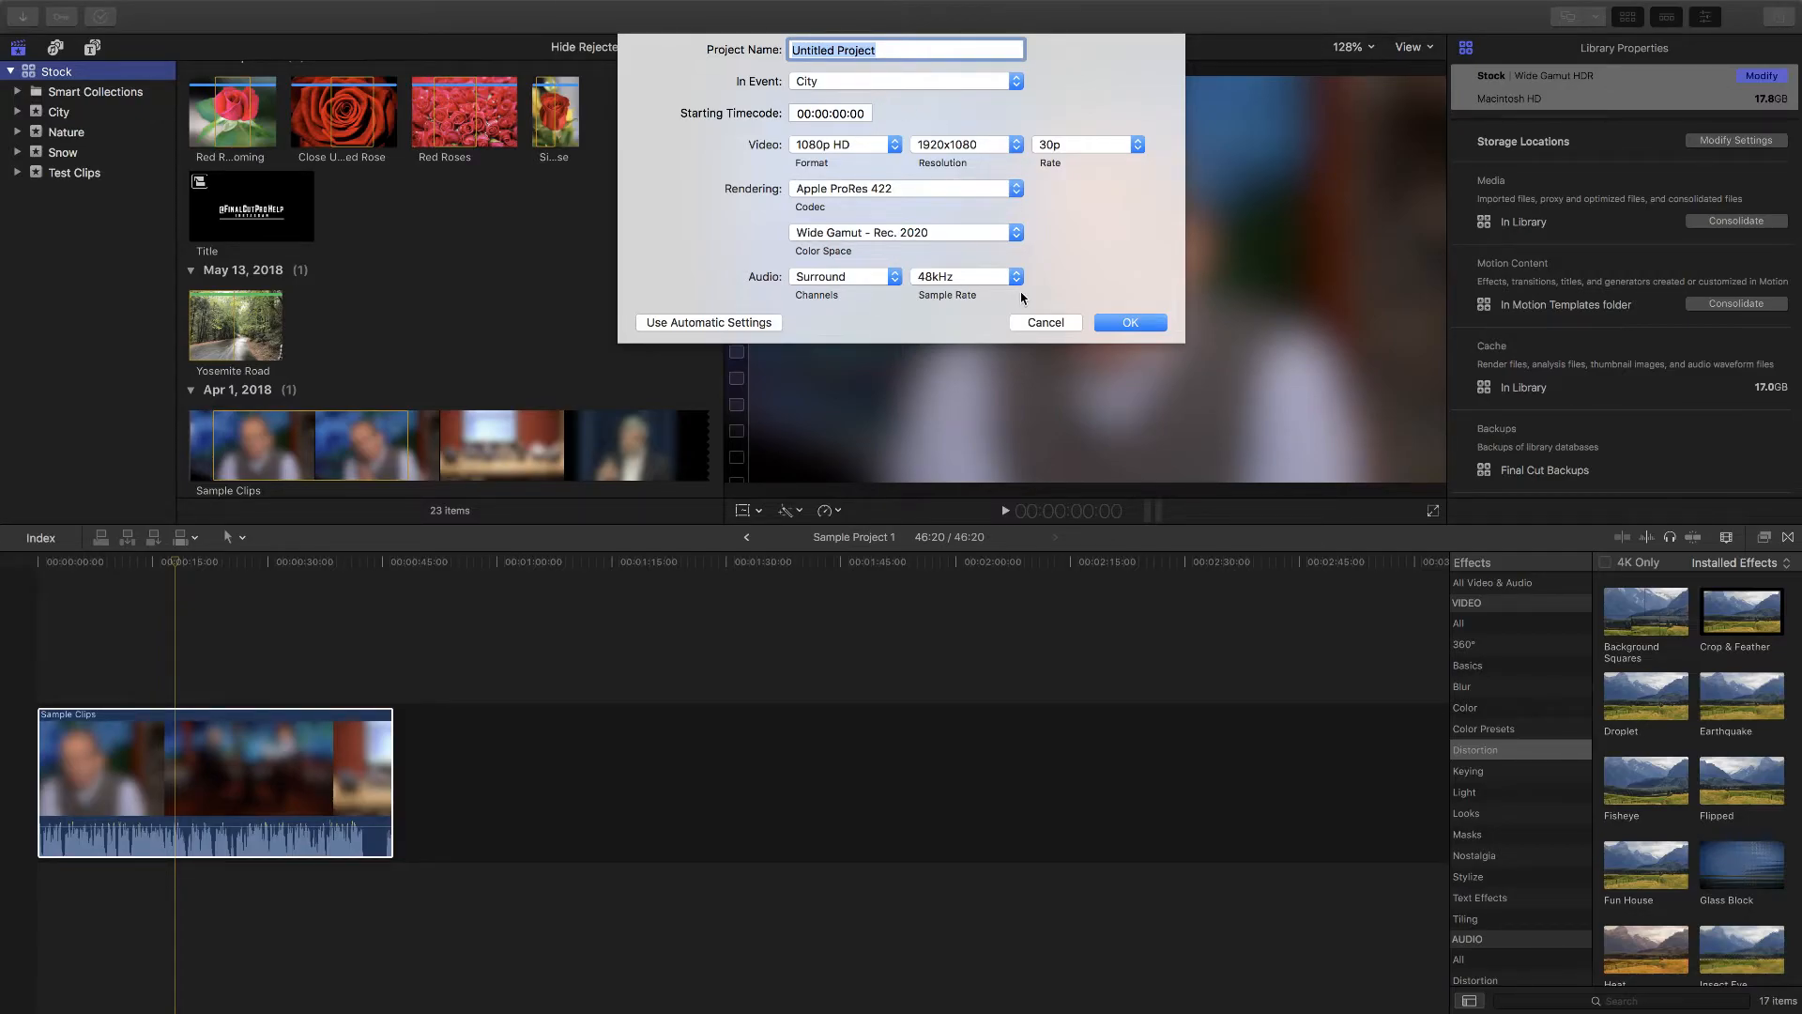
pyautogui.click(847, 147)
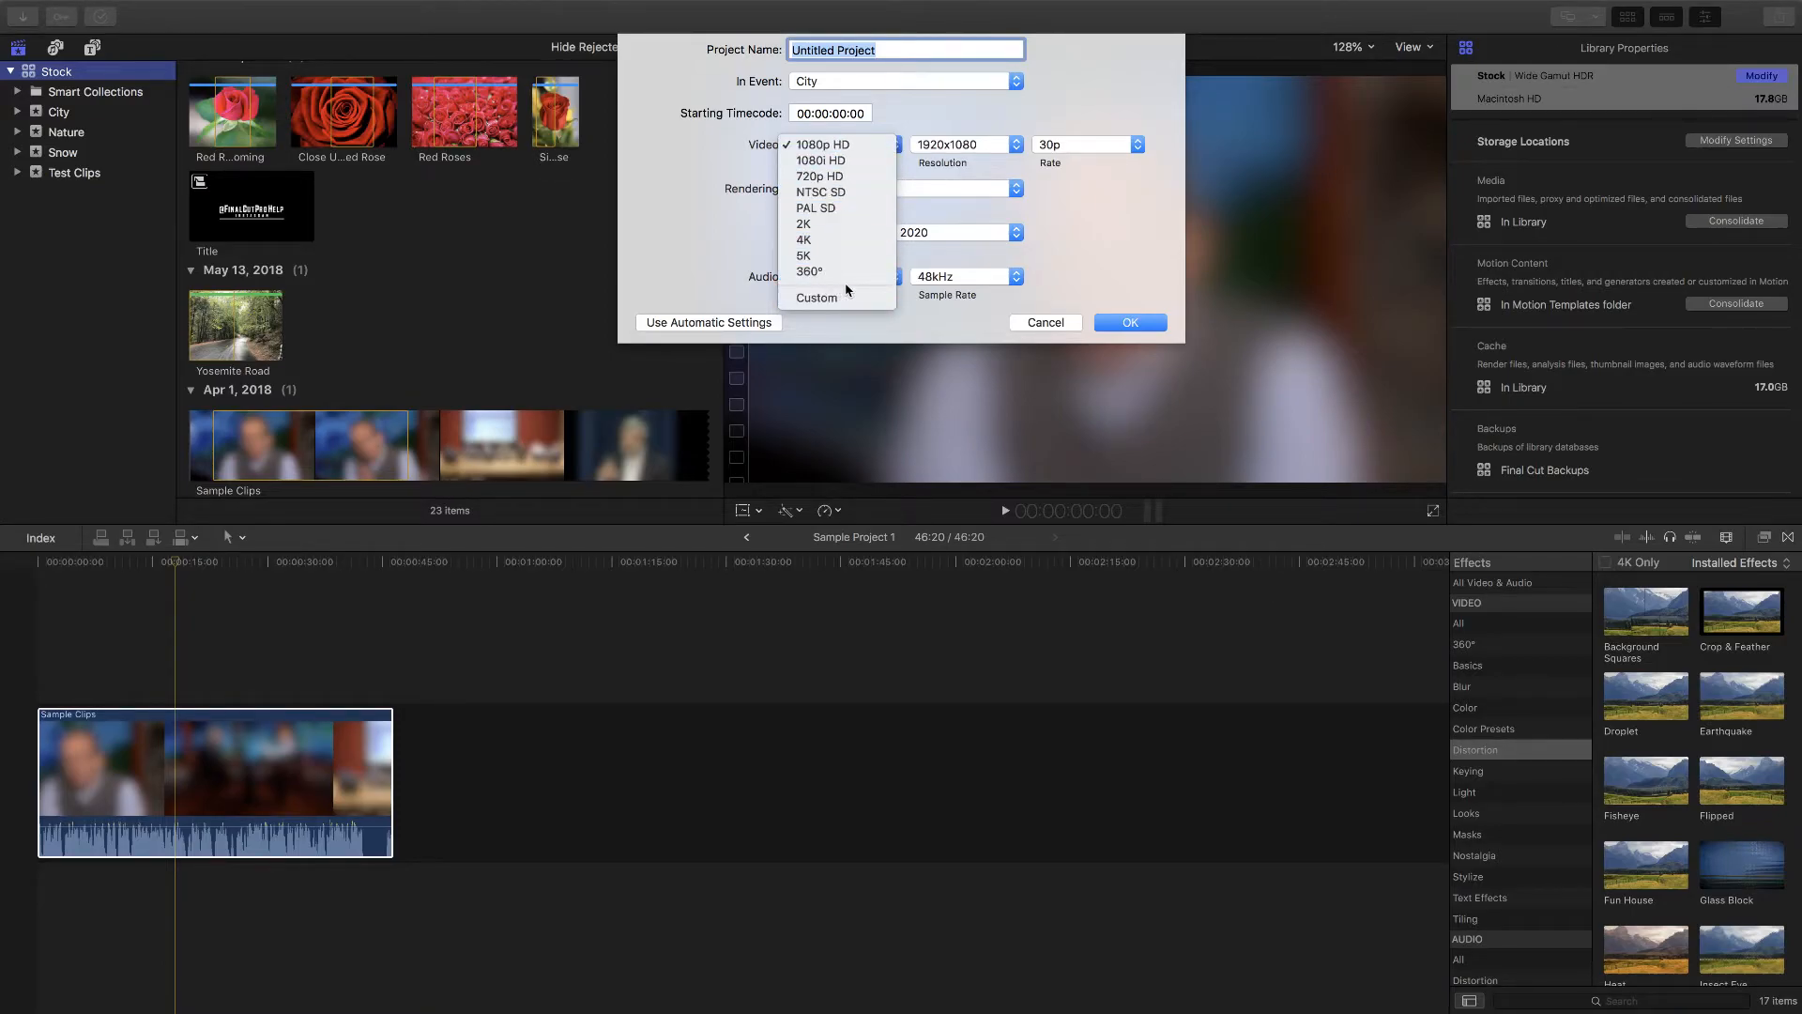
pyautogui.click(1079, 245)
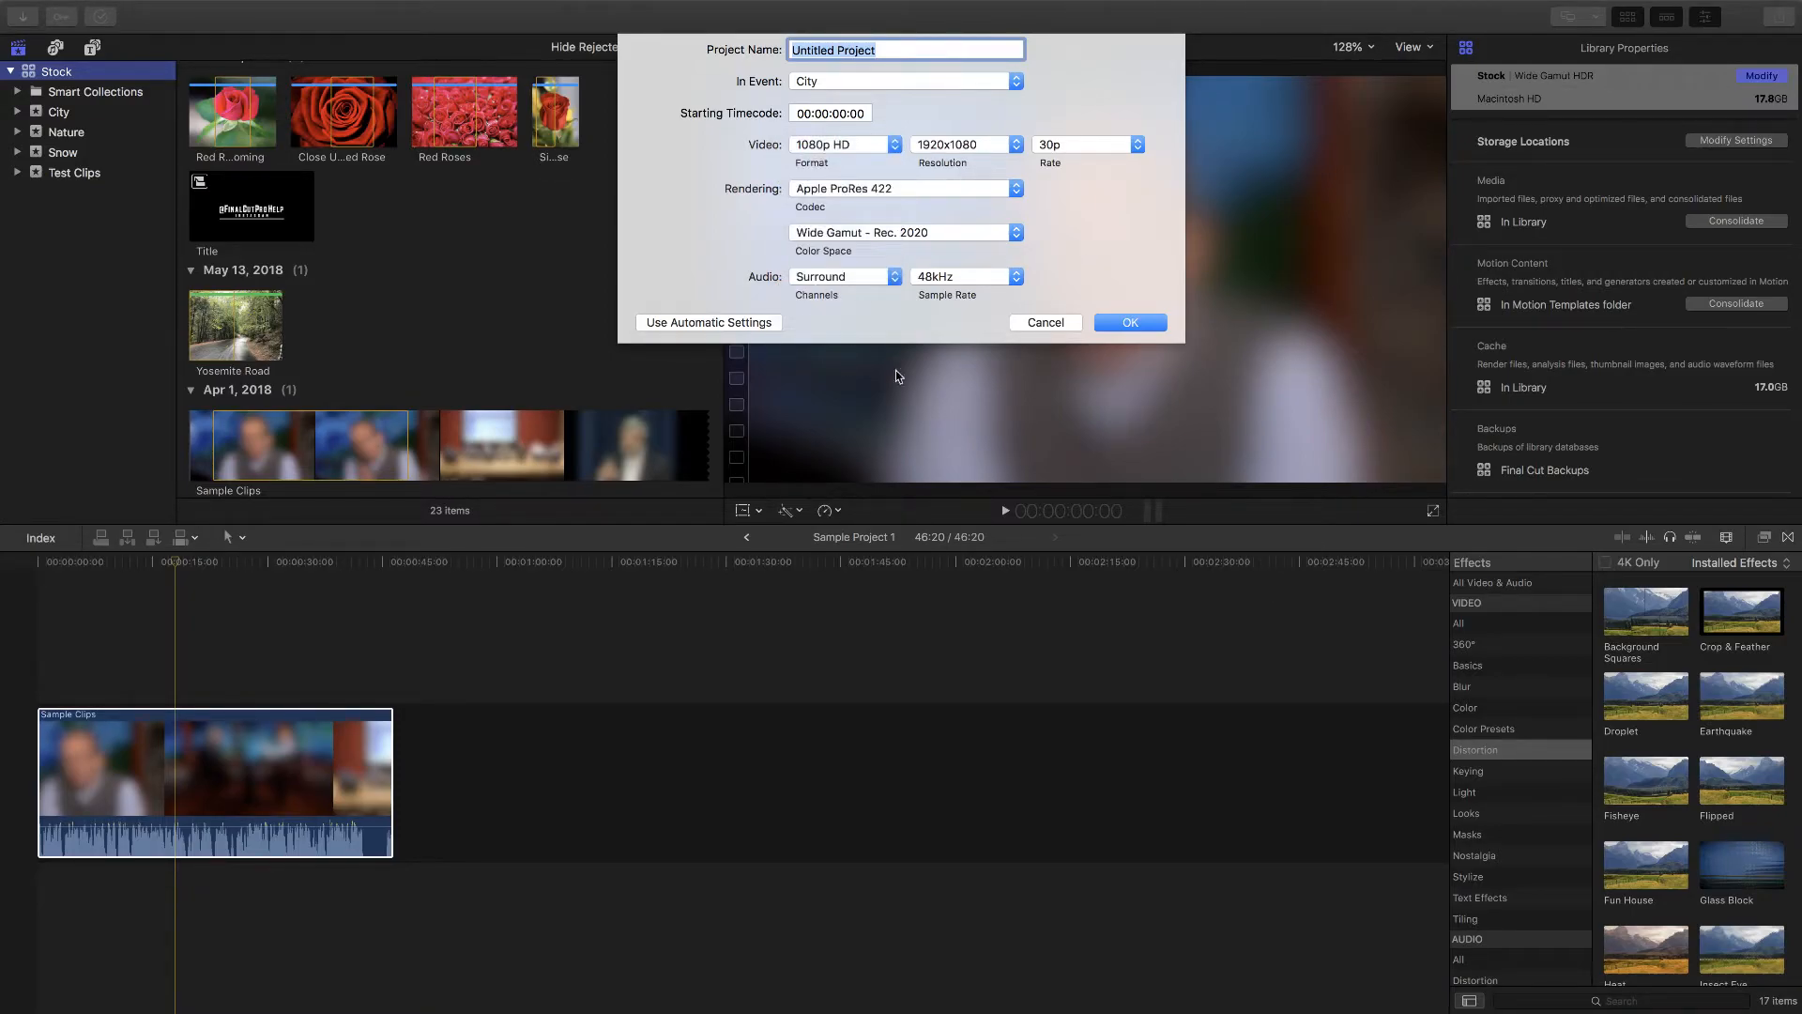
pyautogui.click(1041, 322)
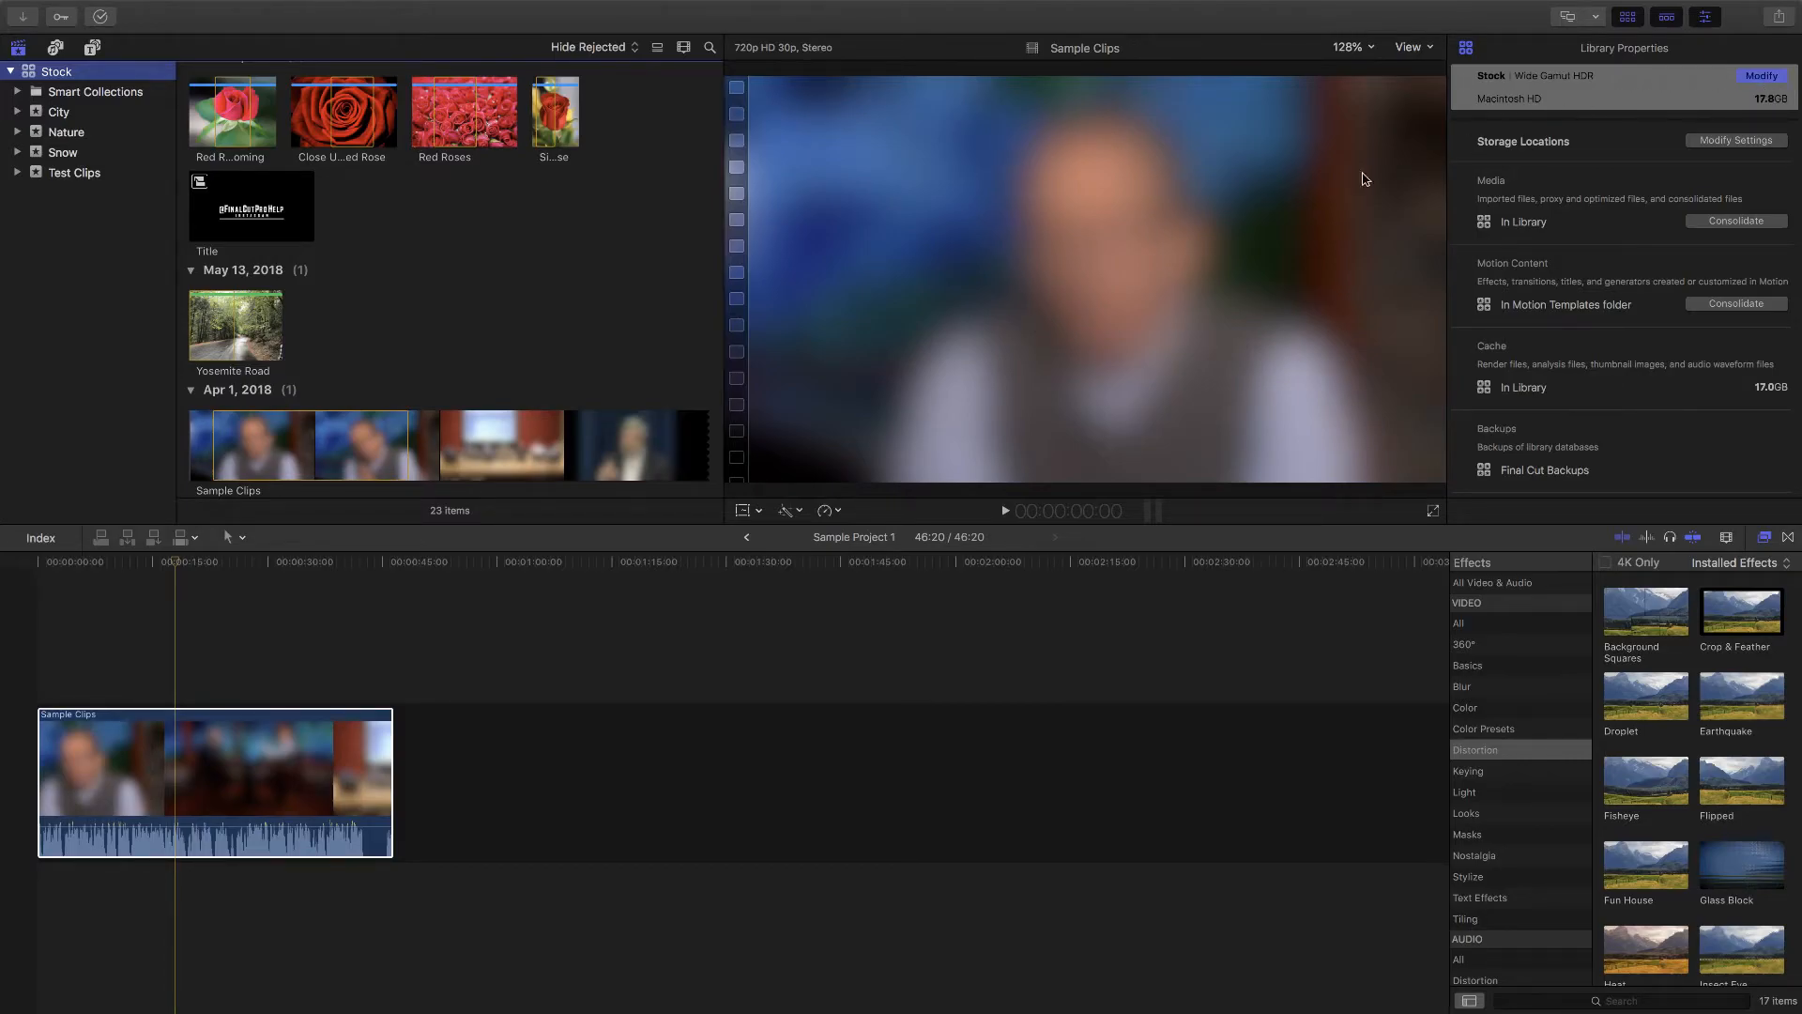
# Step: Duplicate Episode 4 Project in the Test Clips event and open the original project in the timeline
pyautogui.click(274, 344)
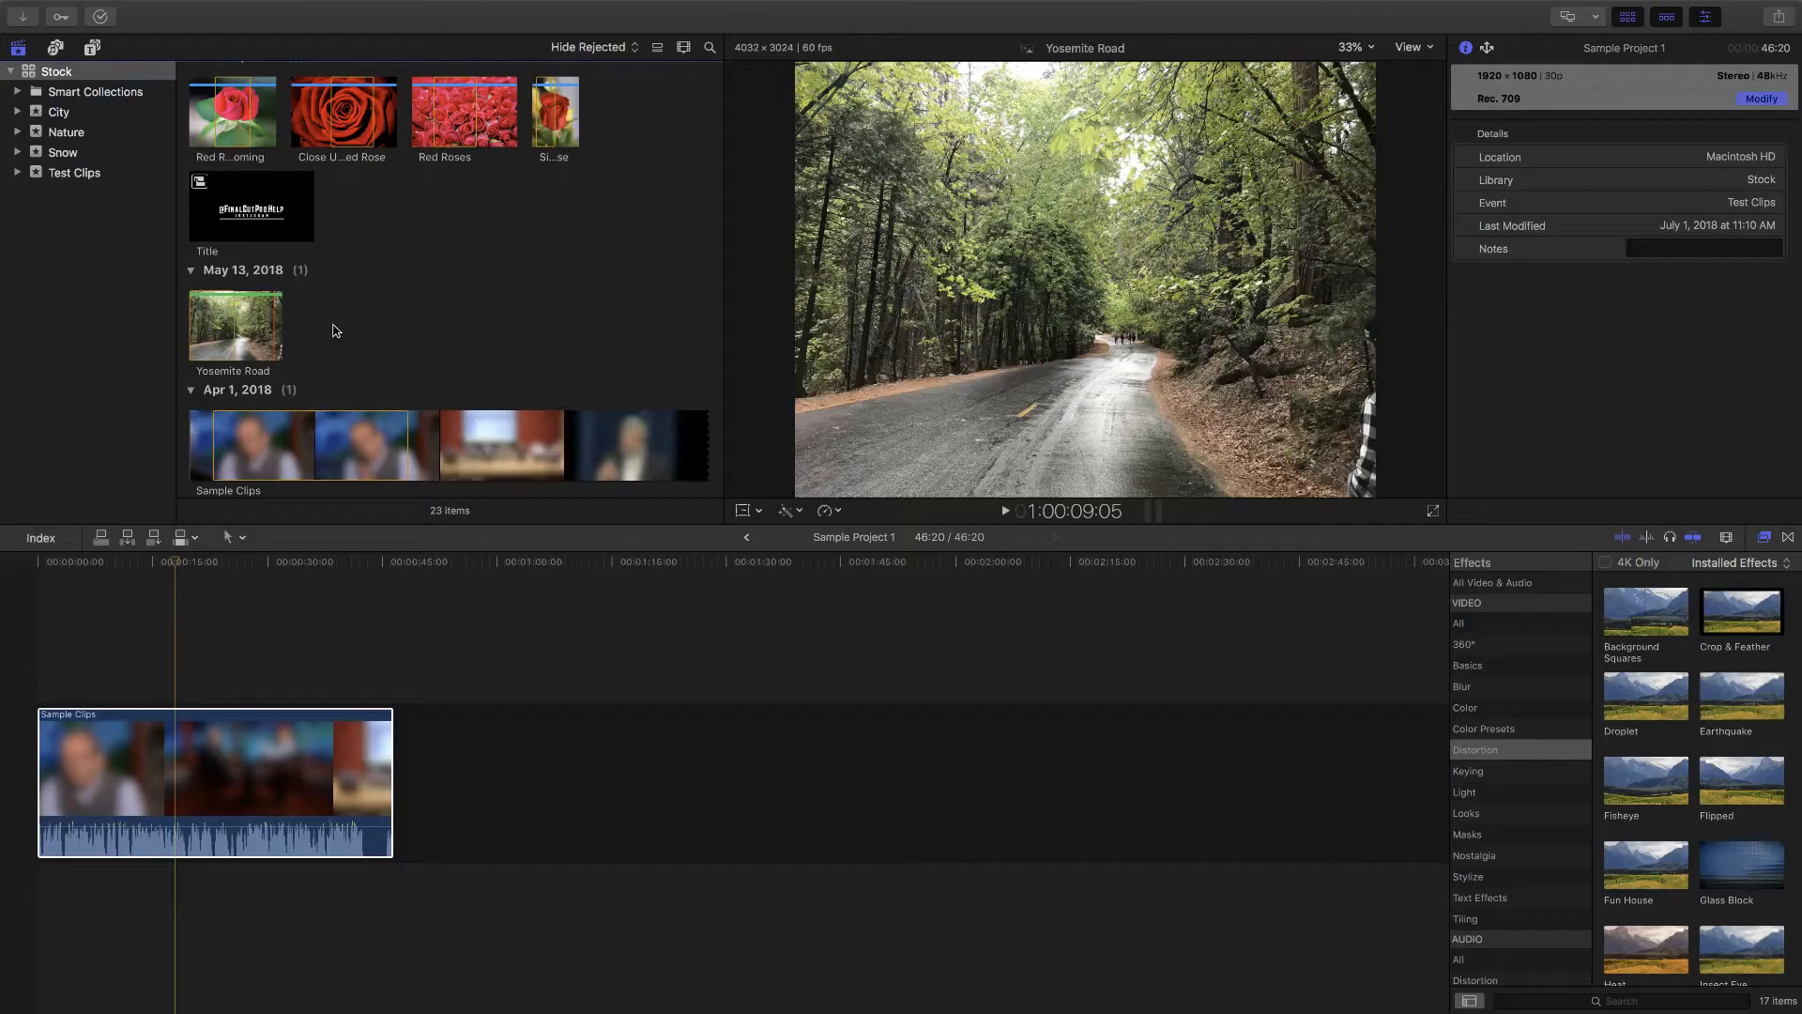
pyautogui.click(132, 175)
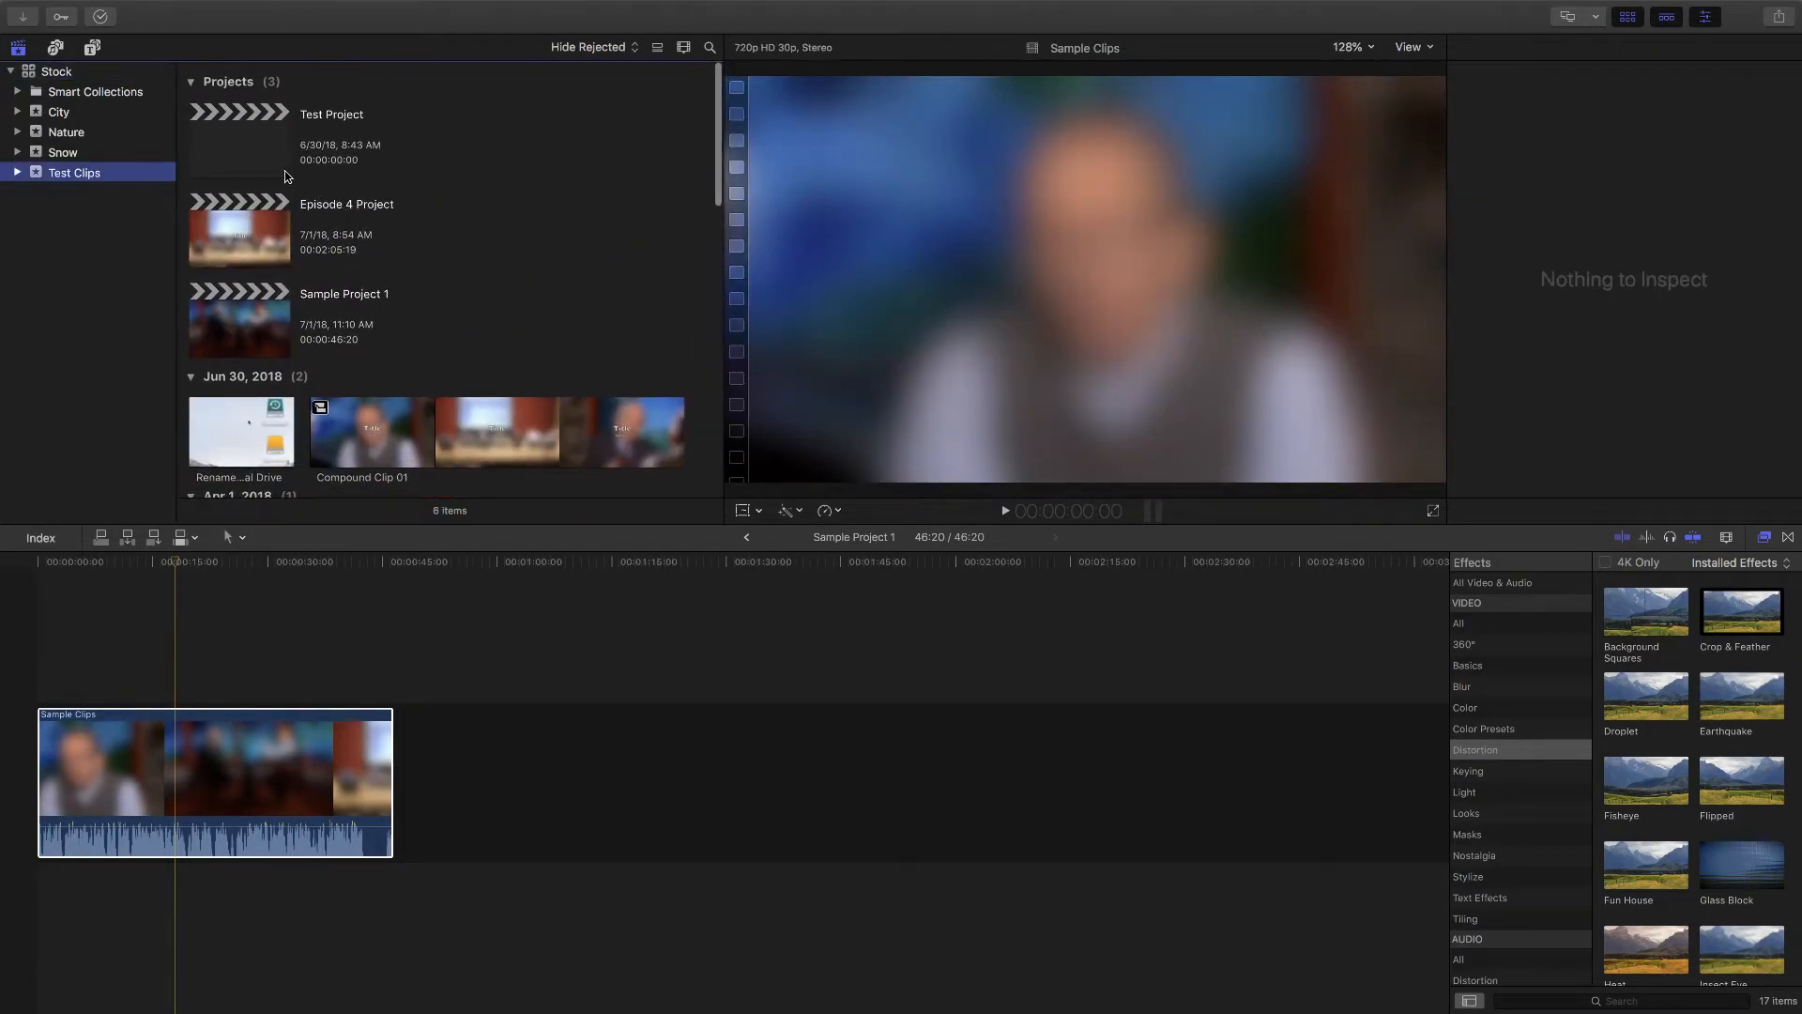
pyautogui.click(242, 228)
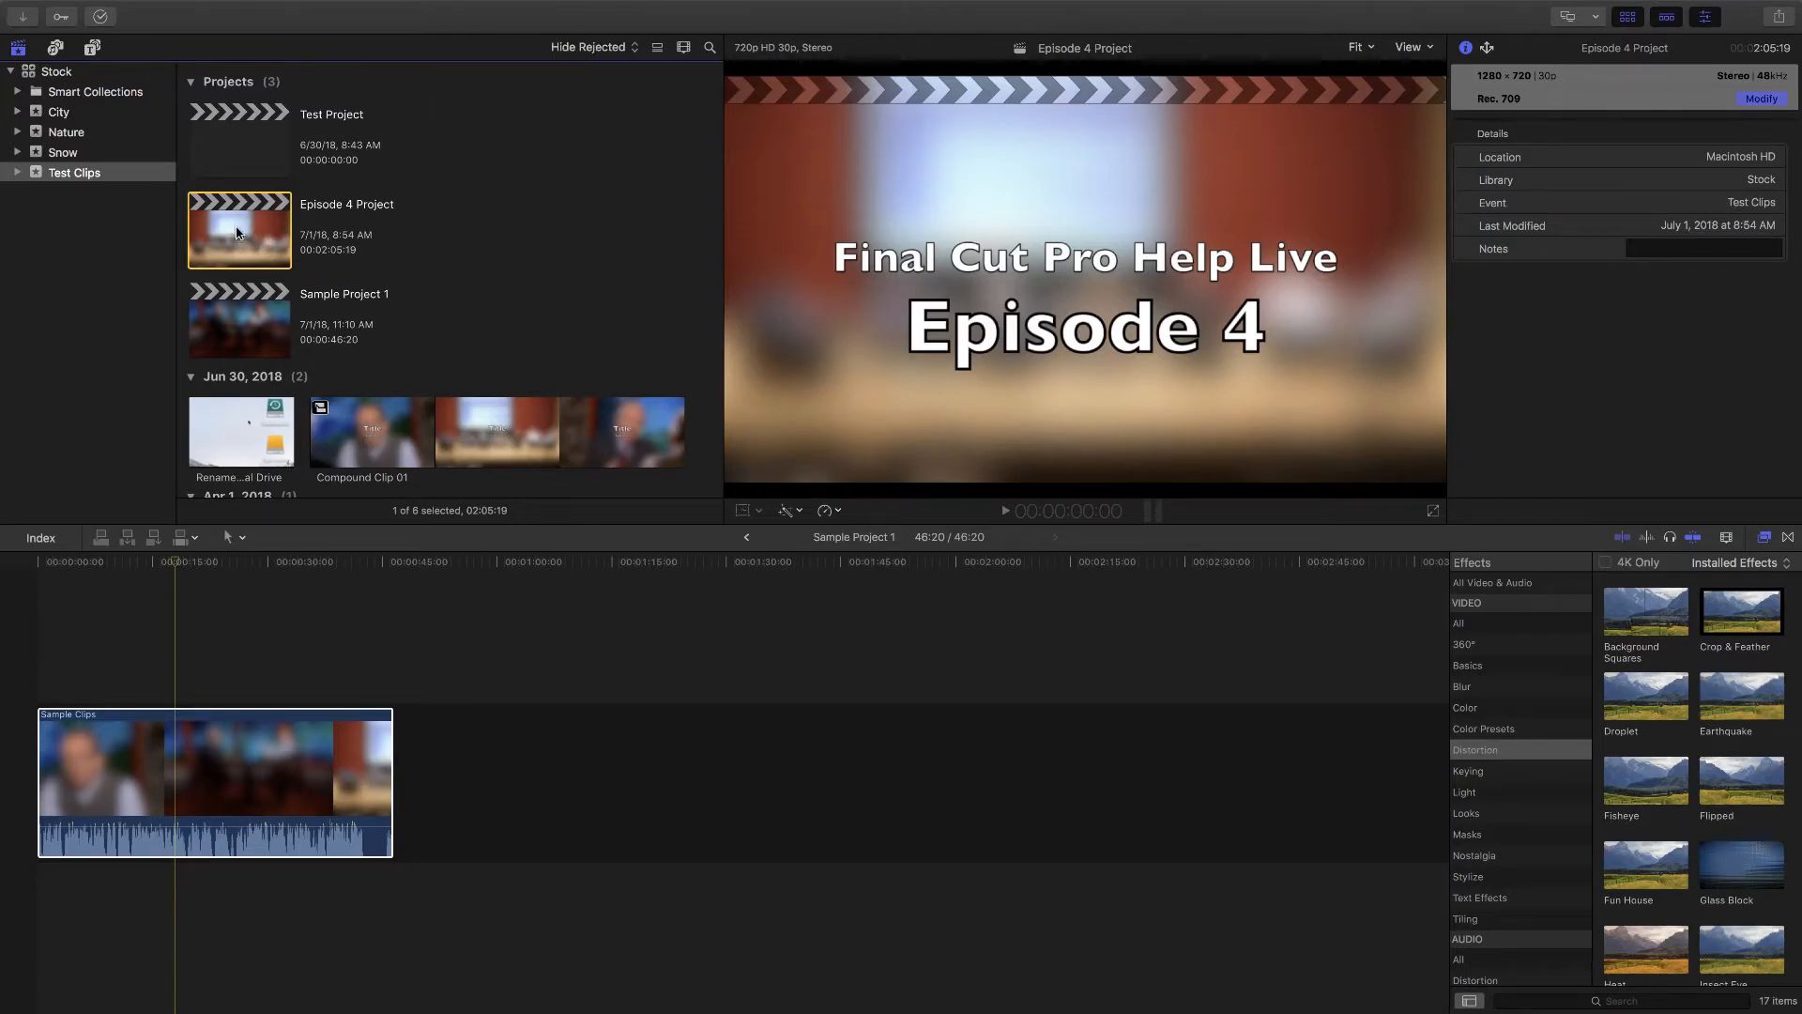
pyautogui.click(188, 9)
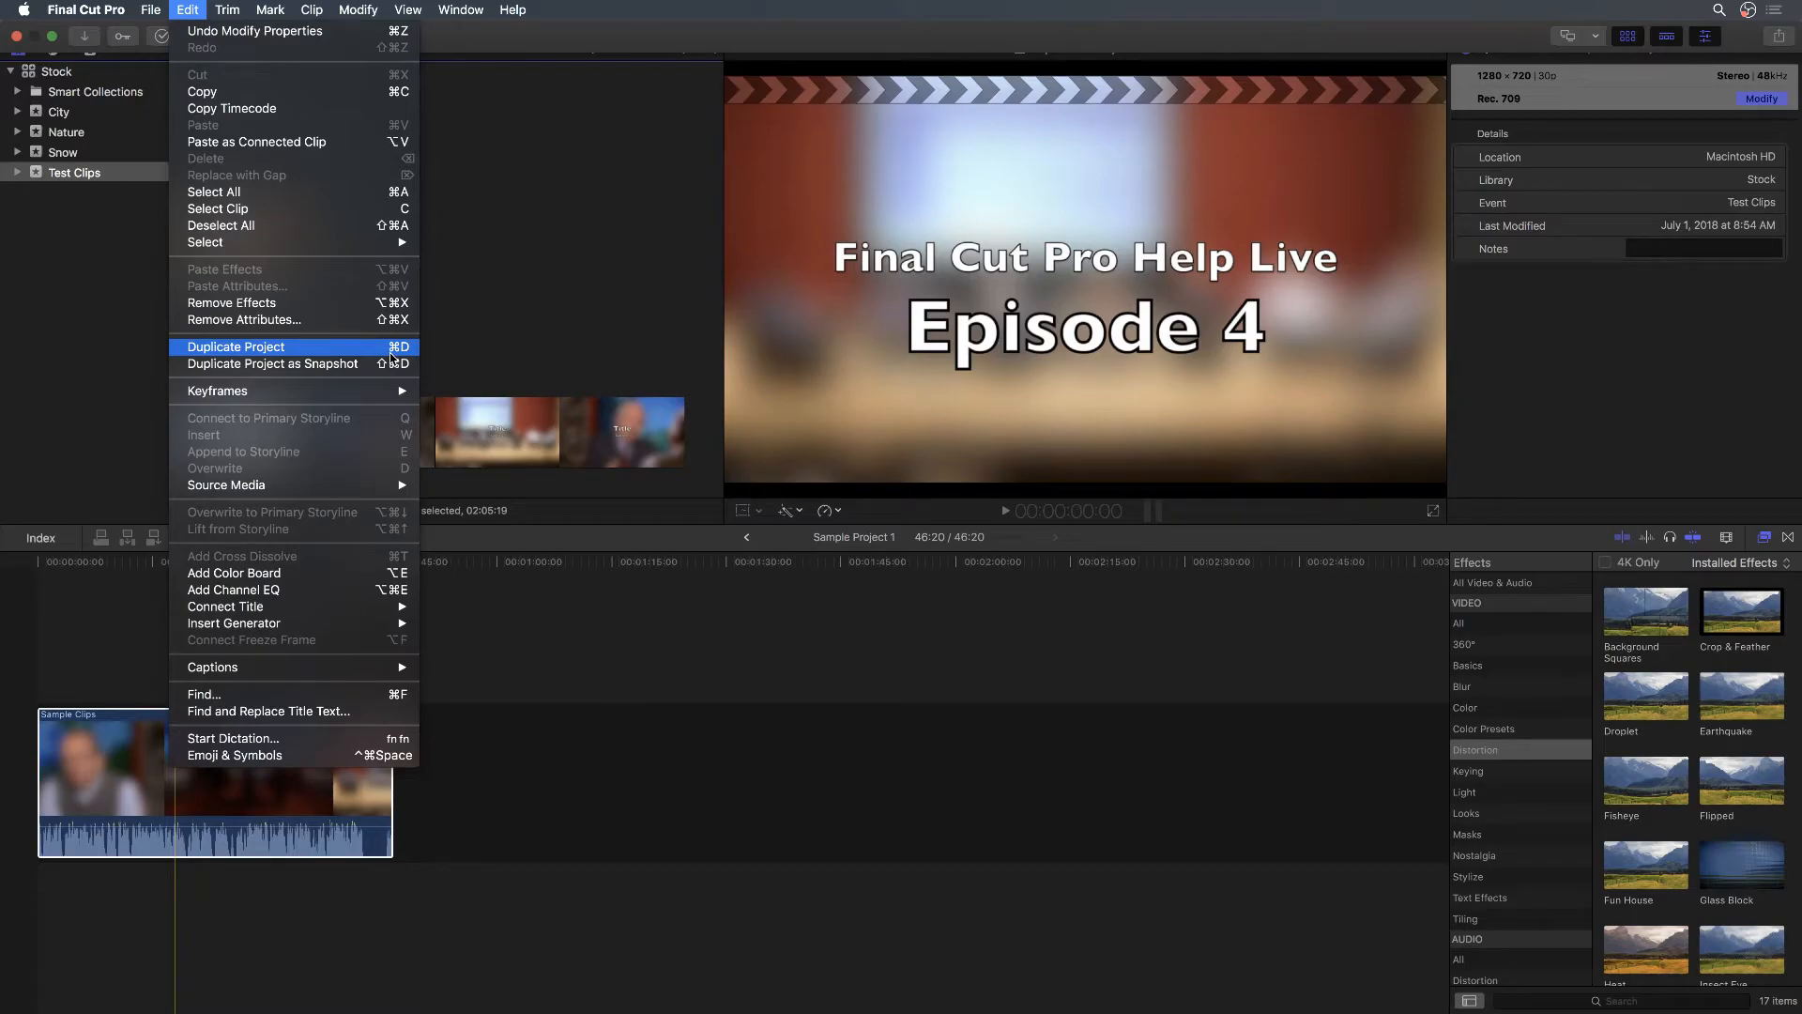
pyautogui.click(301, 349)
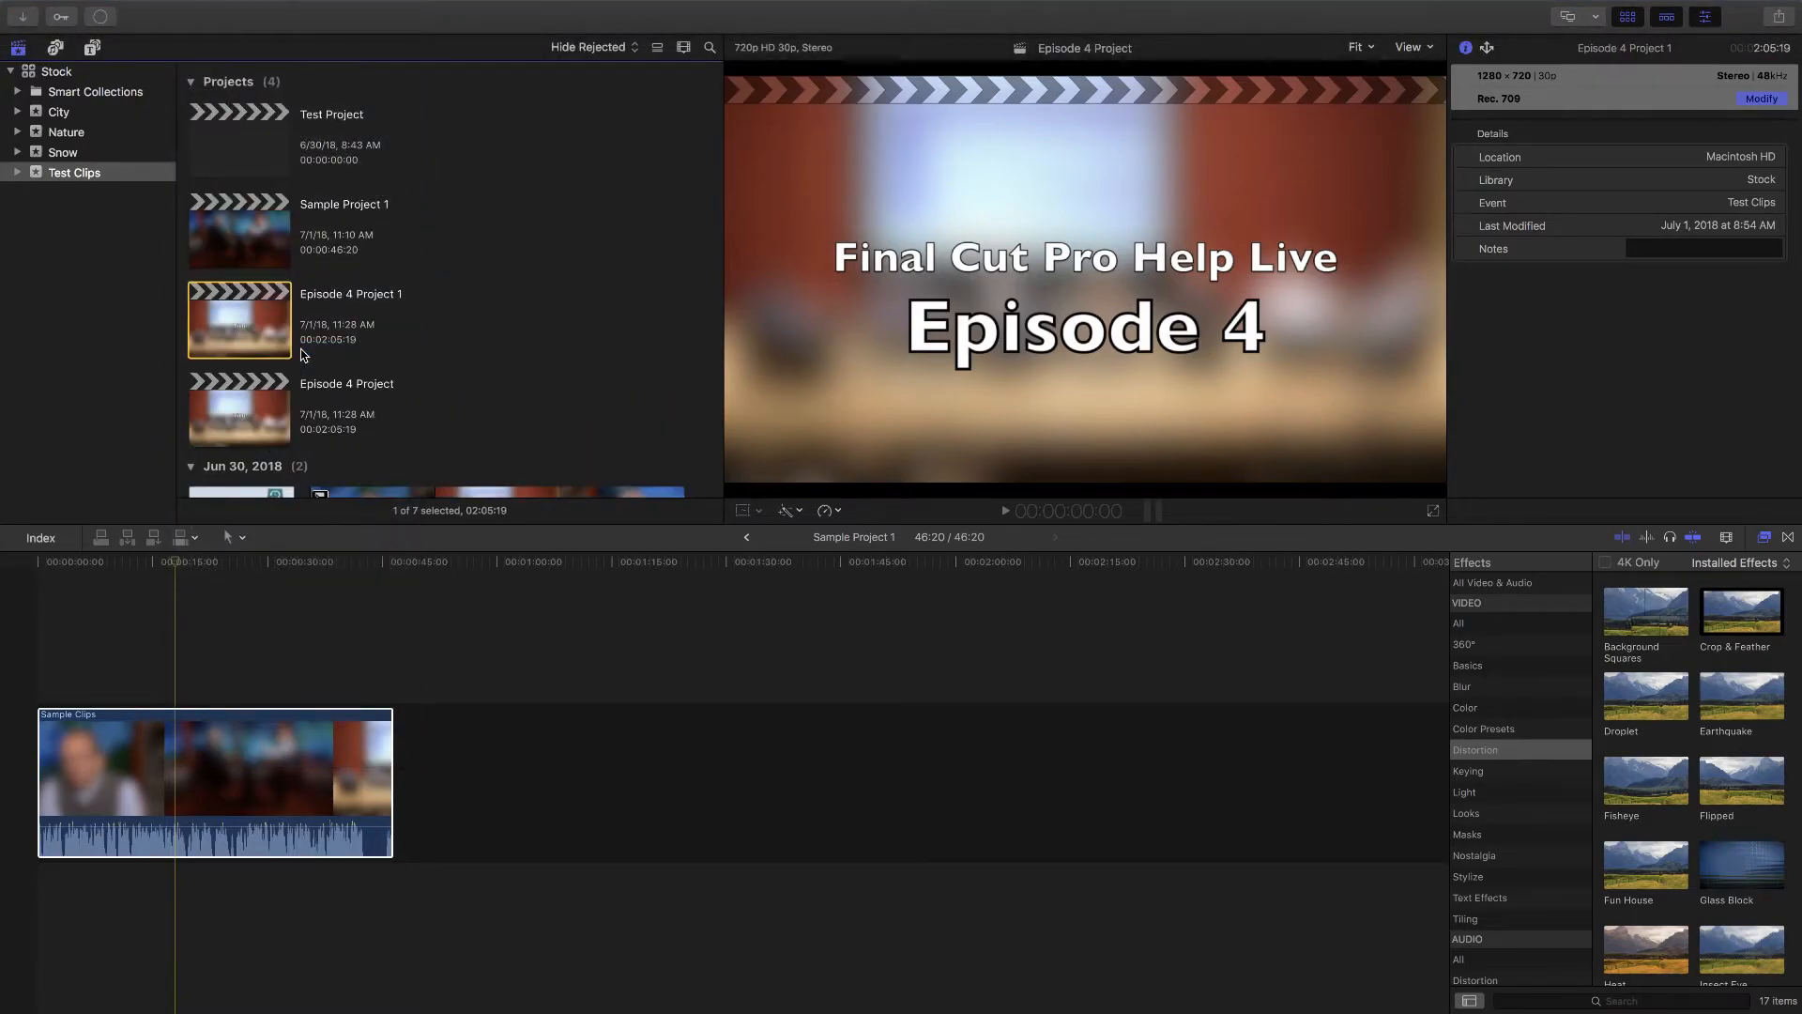
pyautogui.scroll(-3, 334, 346)
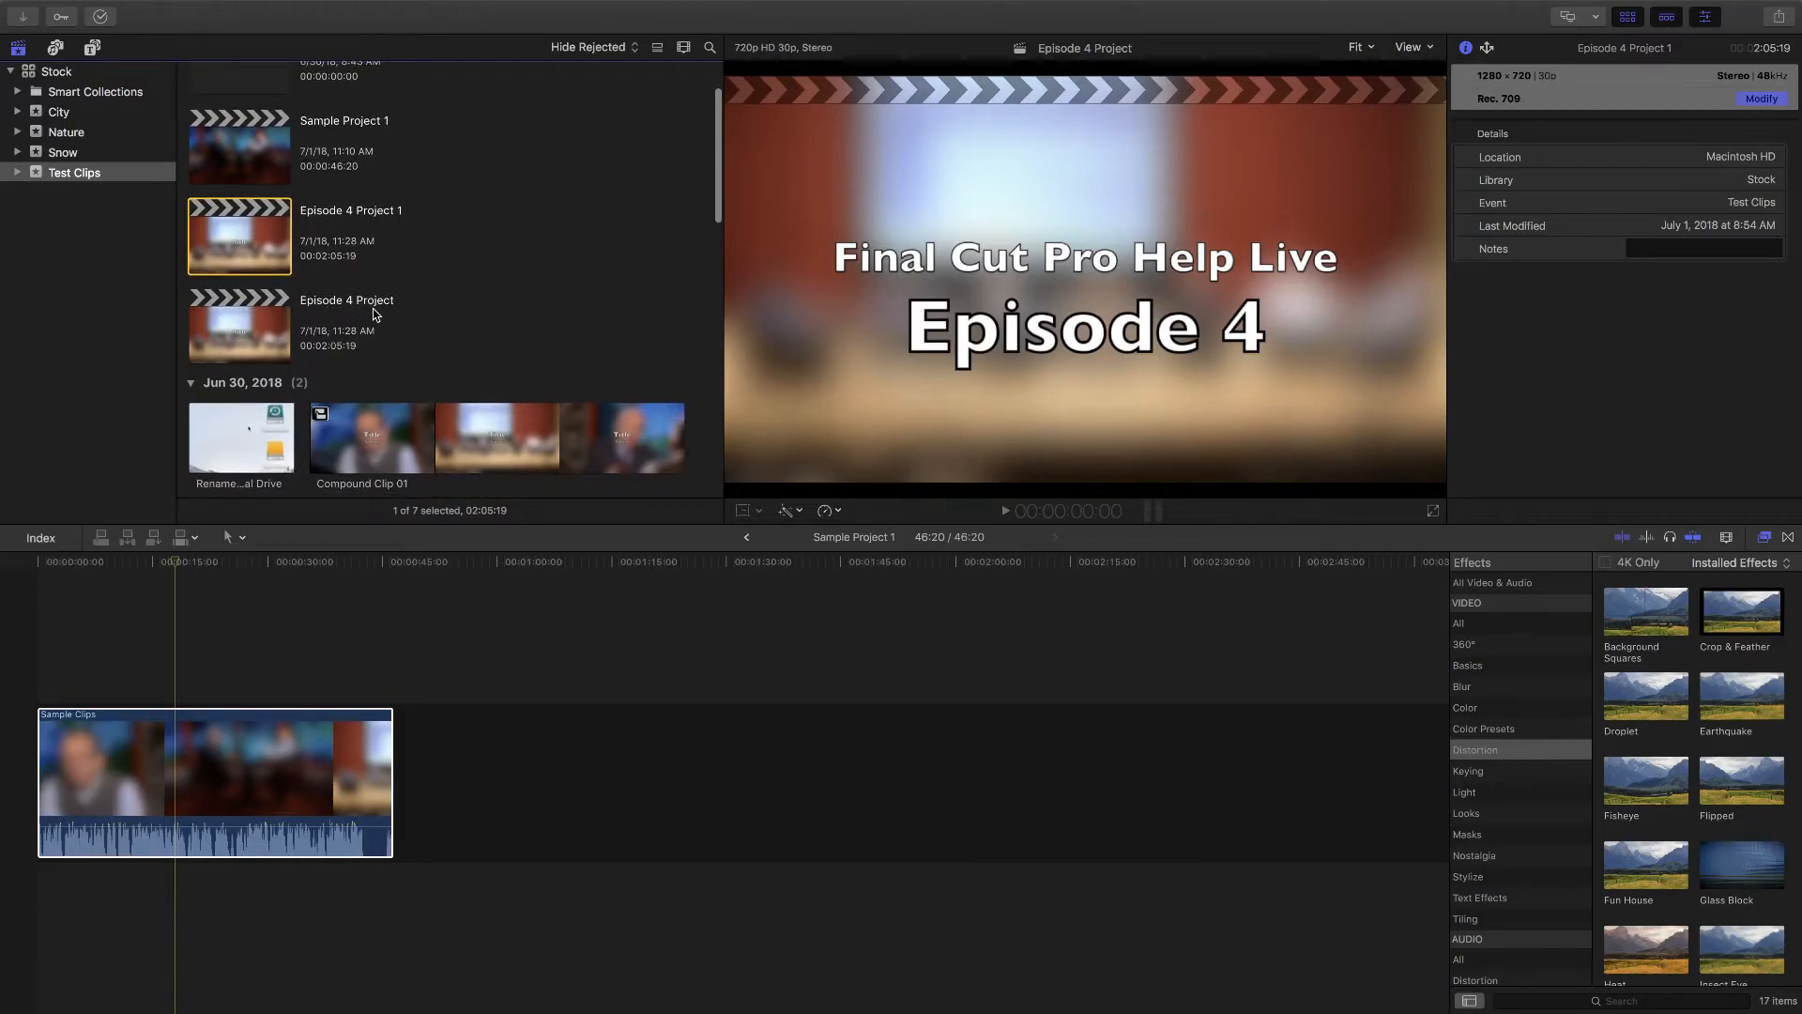
pyautogui.doubleClick(274, 333)
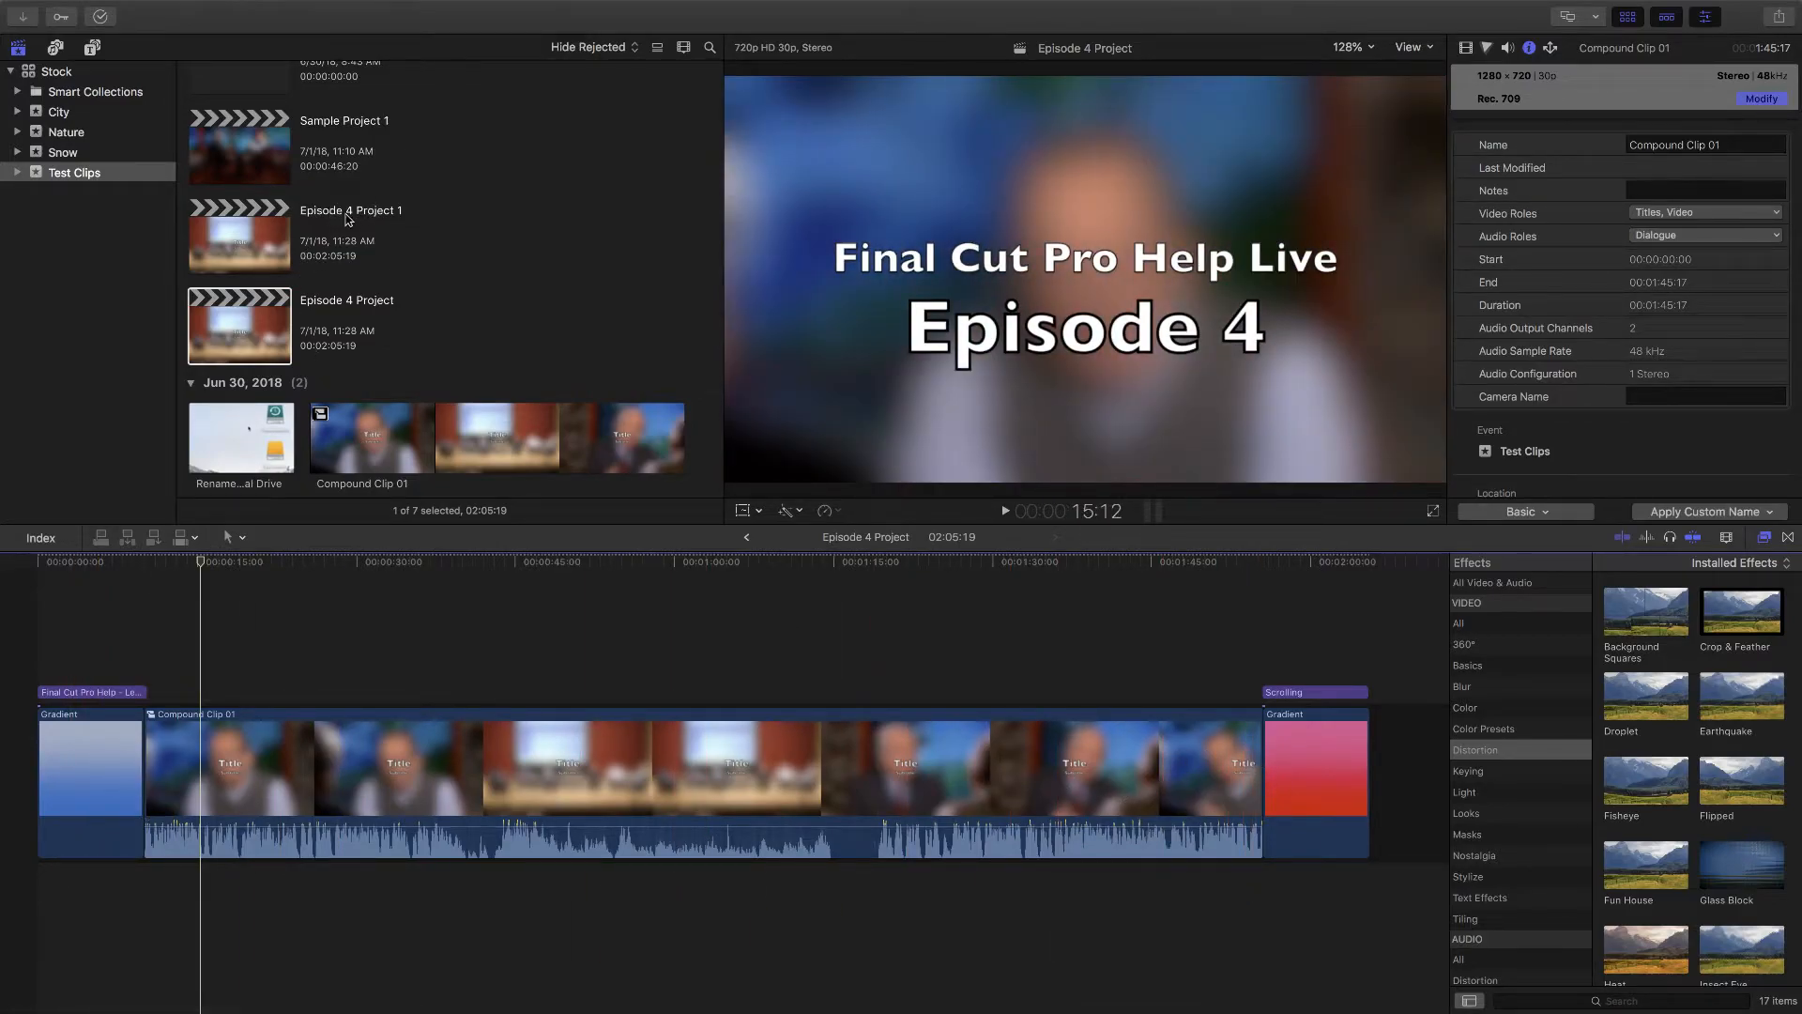
# Step: Rename the duplicated project as Episode 5 Project
pyautogui.click(398, 216)
pyautogui.click(251, 246)
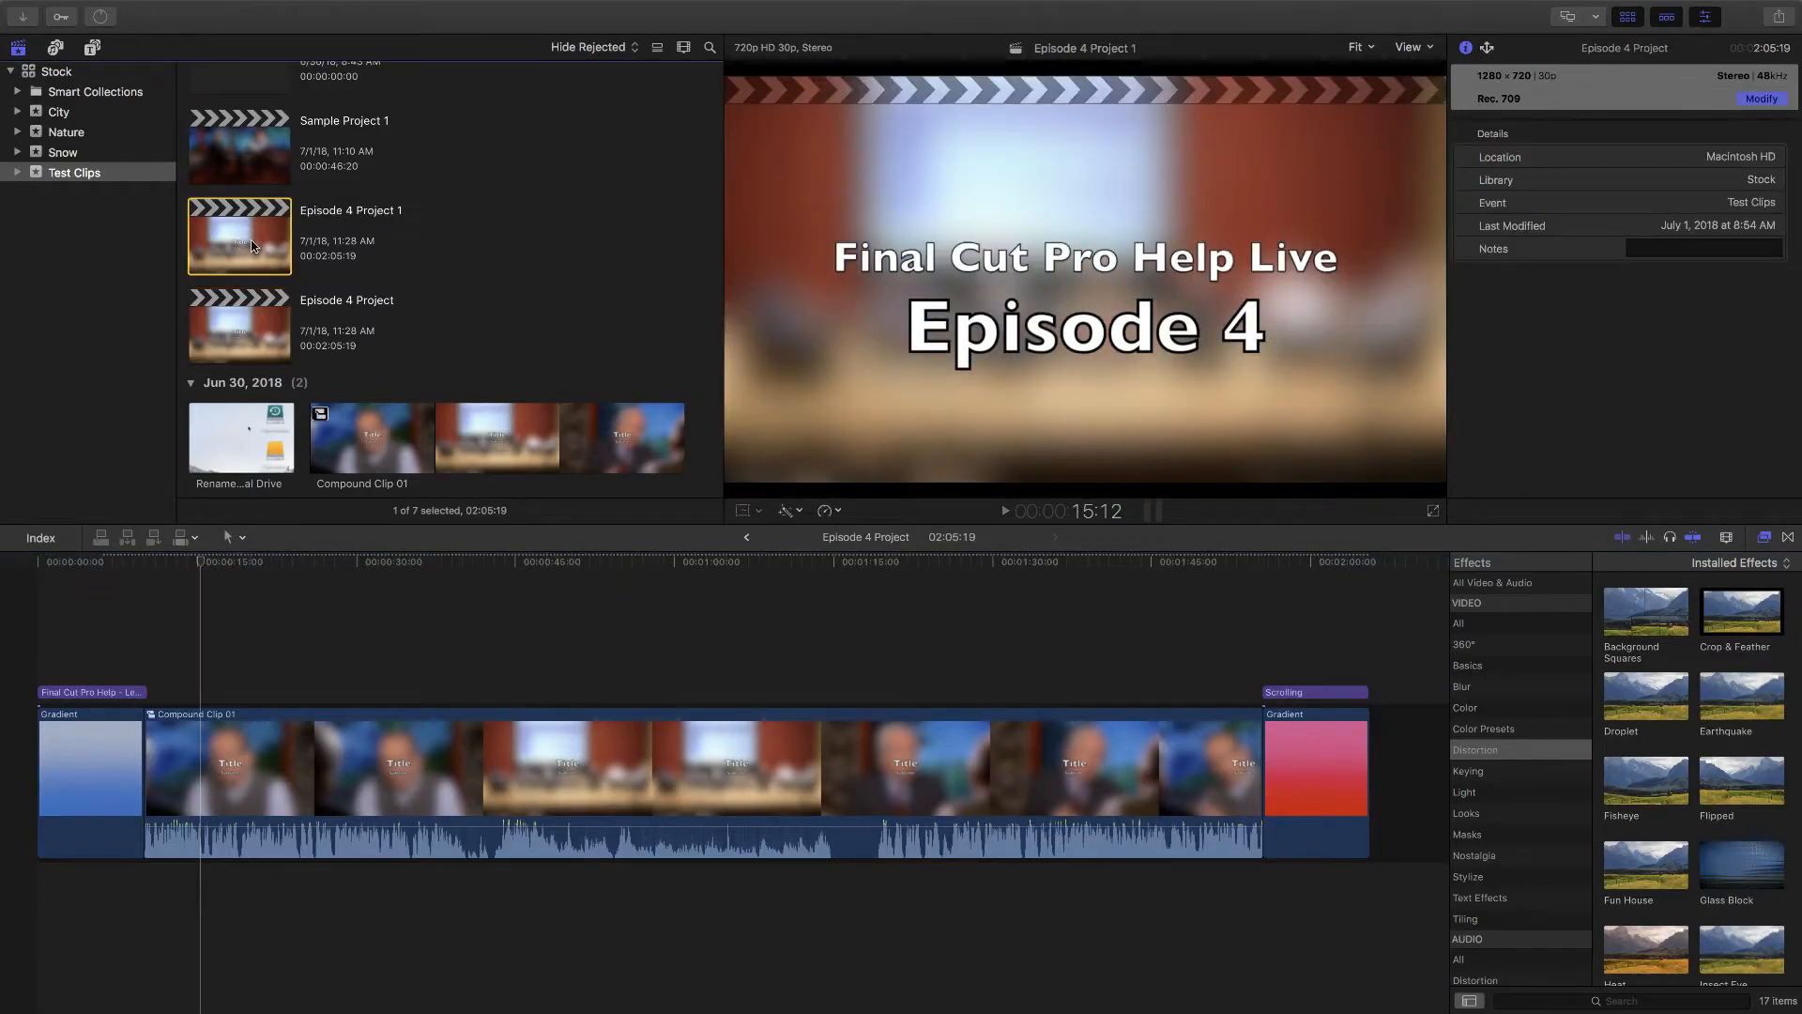
pyautogui.click(352, 212)
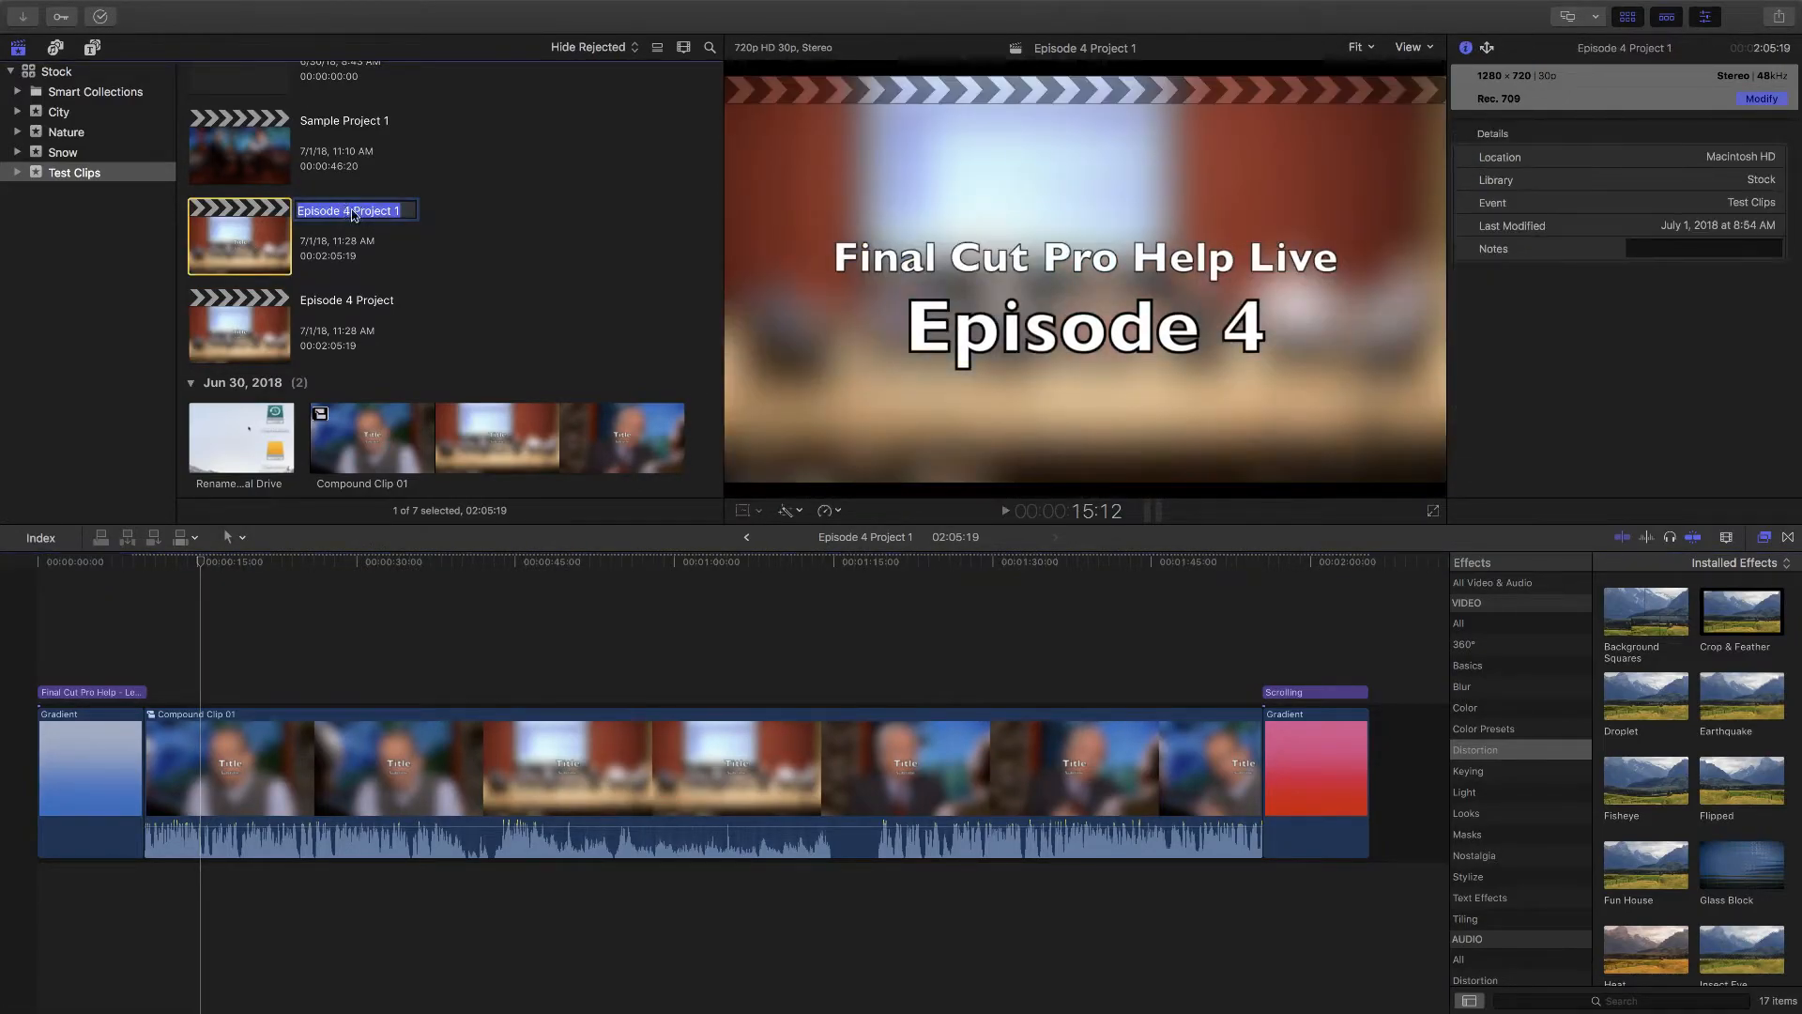
pyautogui.click(376, 212)
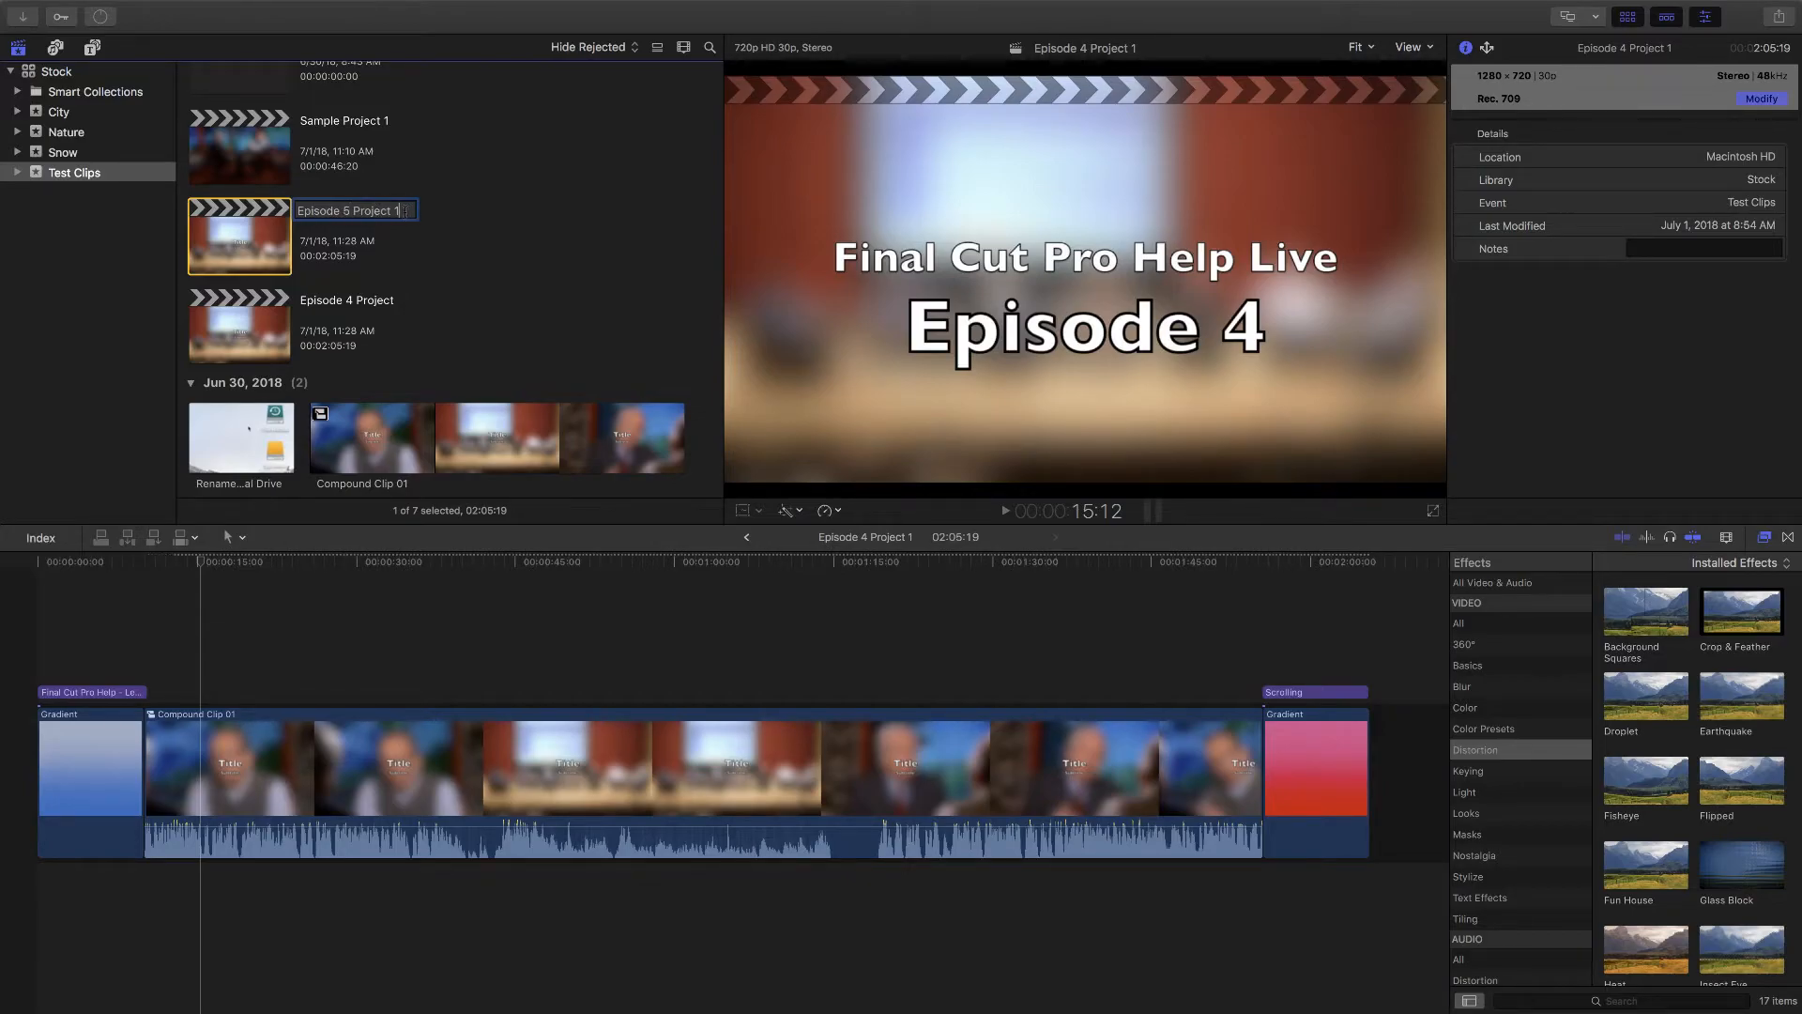
pyautogui.press('BackSpace')
pyautogui.press('Return')
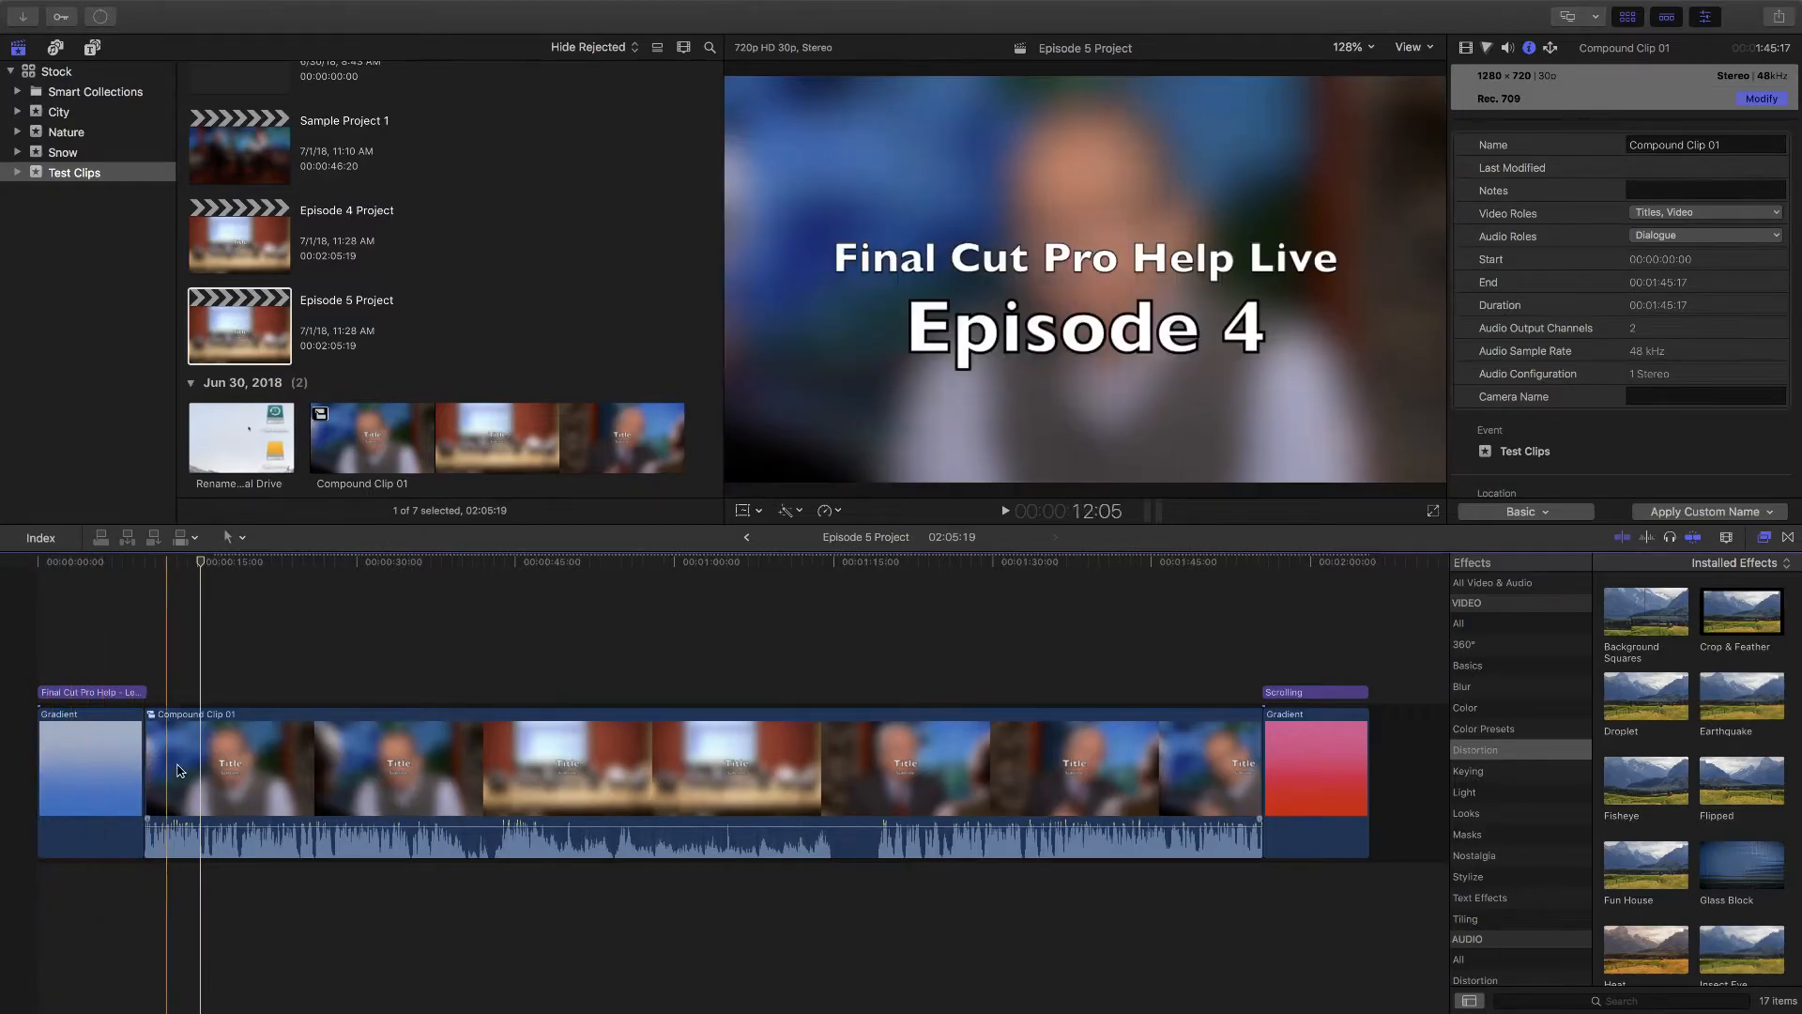
# Step: Open Compound Clip 01 in the Episode 5 Project timeline and change the title's second line to "Episode 5"
pyautogui.doubleClick(239, 764)
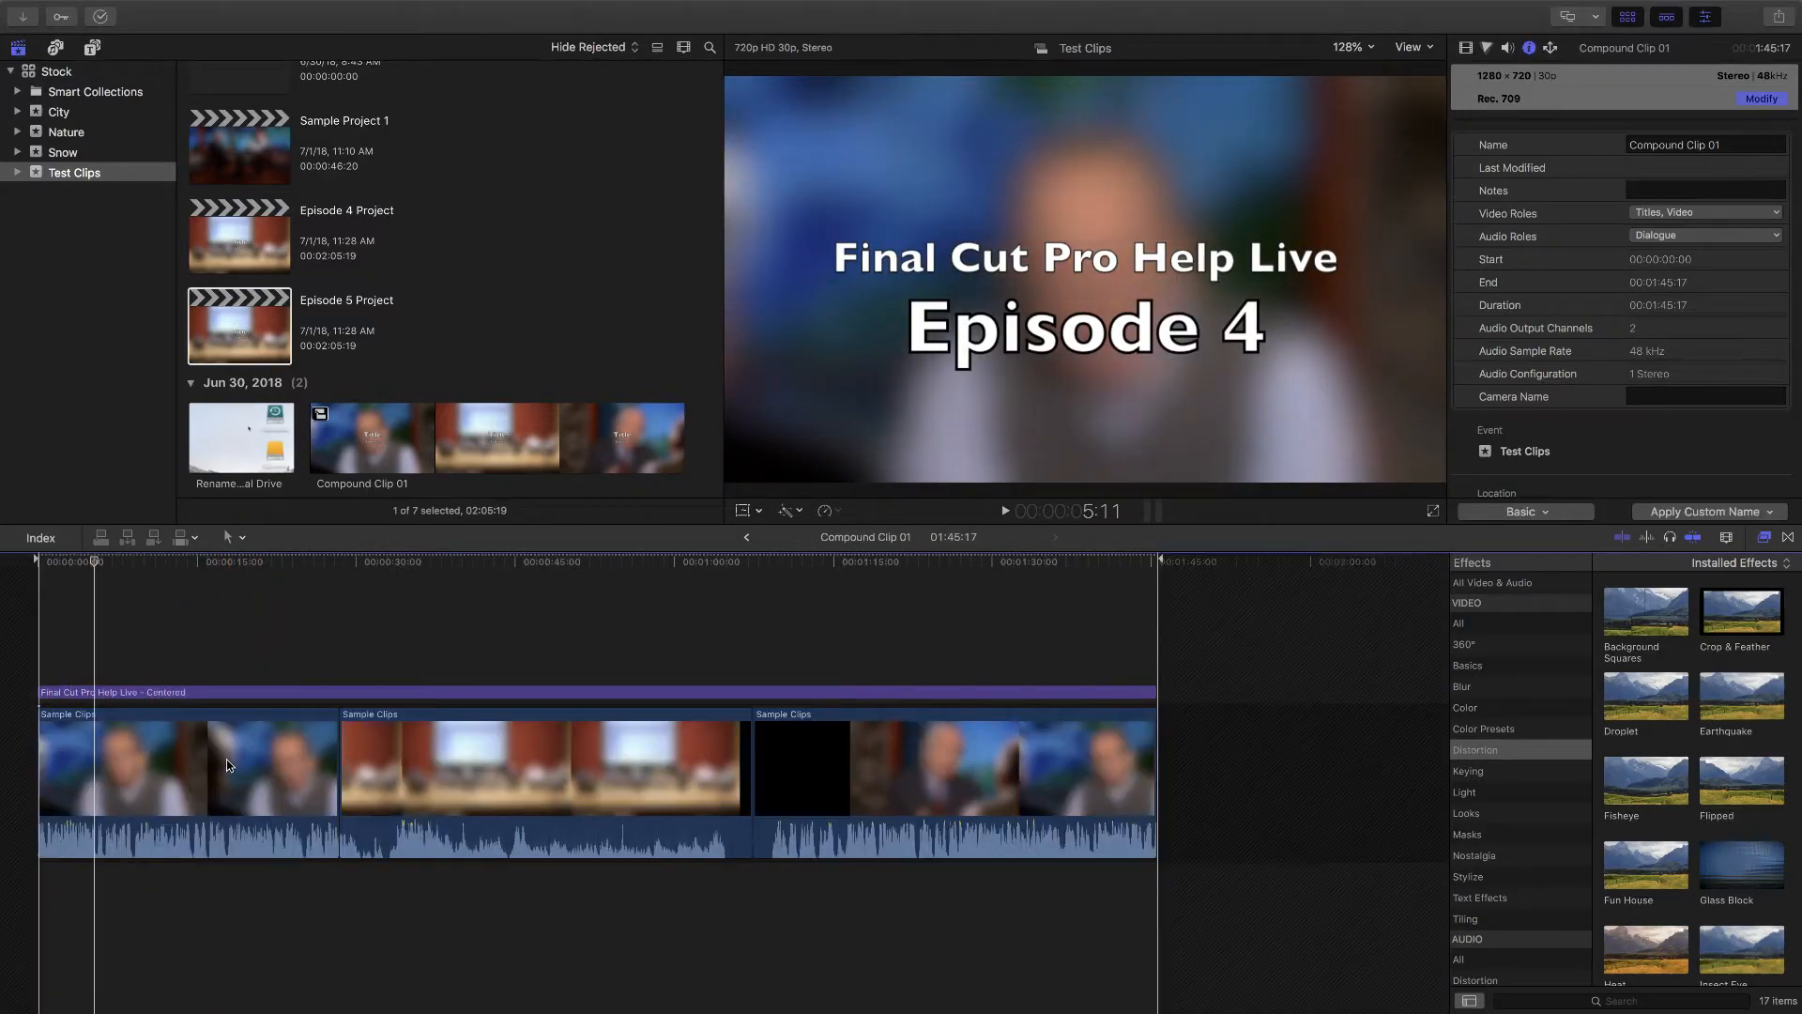
pyautogui.click(154, 699)
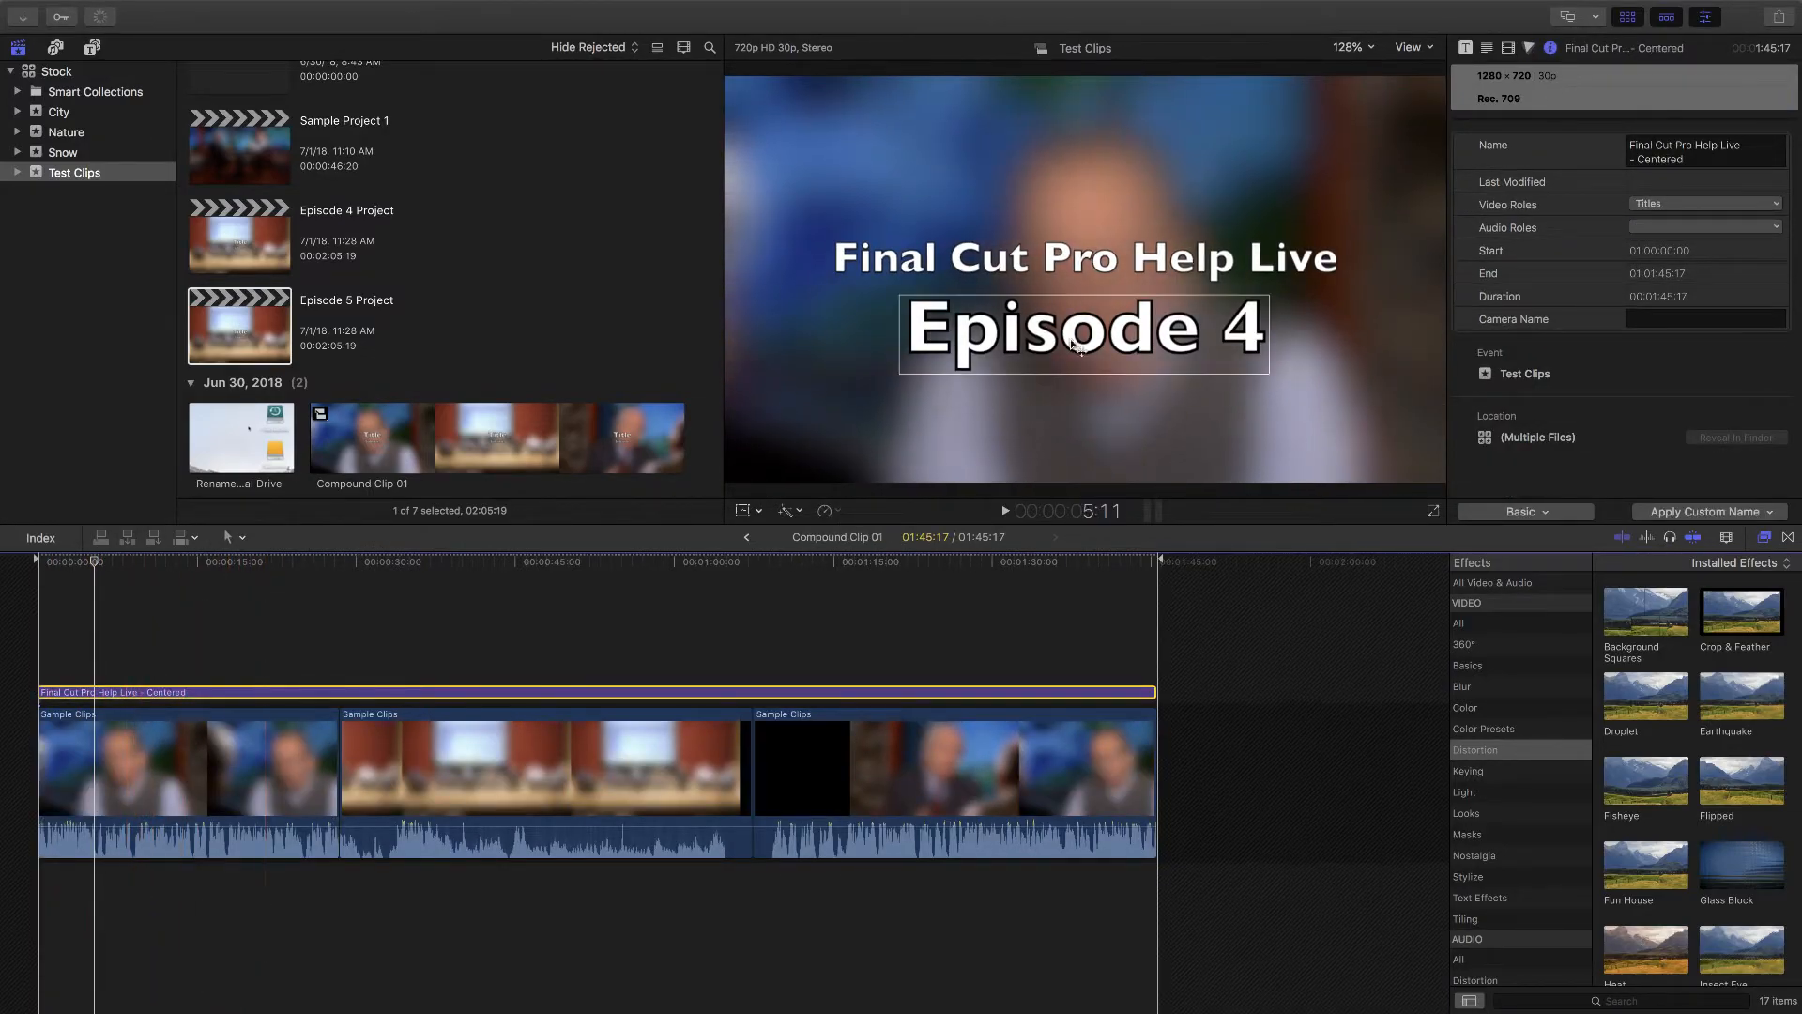
pyautogui.doubleClick(1258, 329)
pyautogui.click(1259, 328)
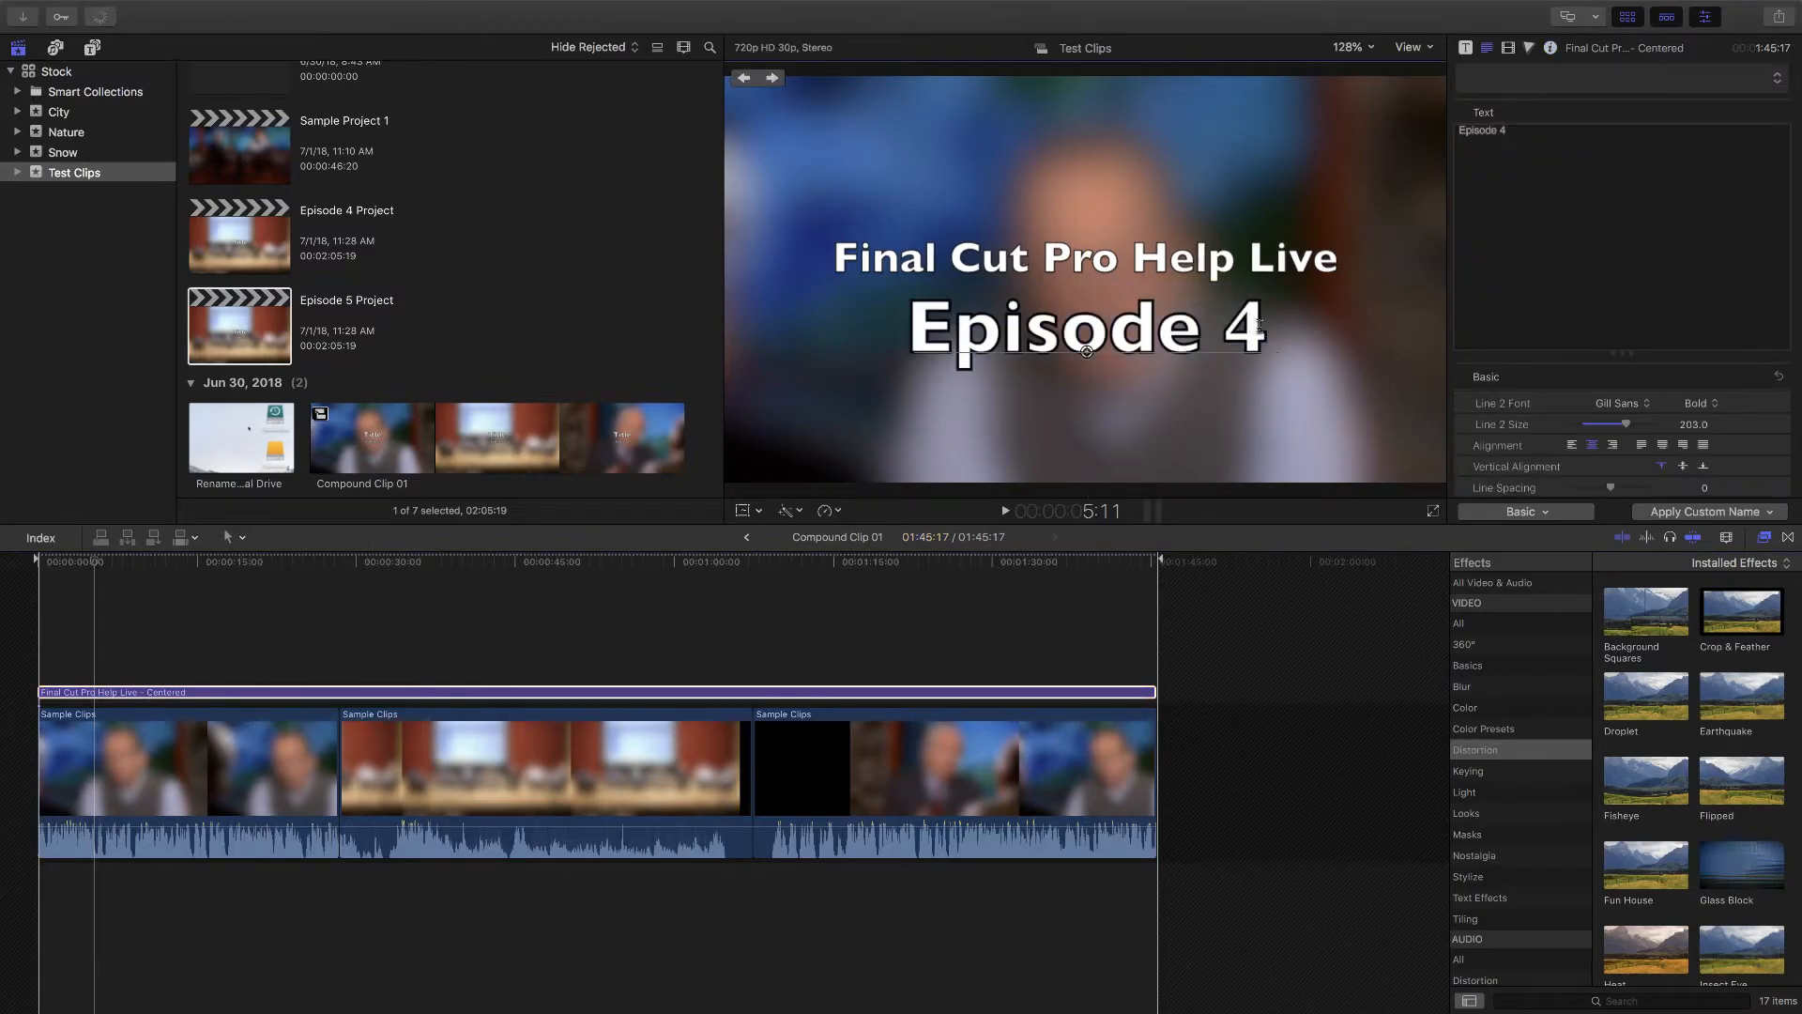
pyautogui.press('BackSpace')
pyautogui.write('5')
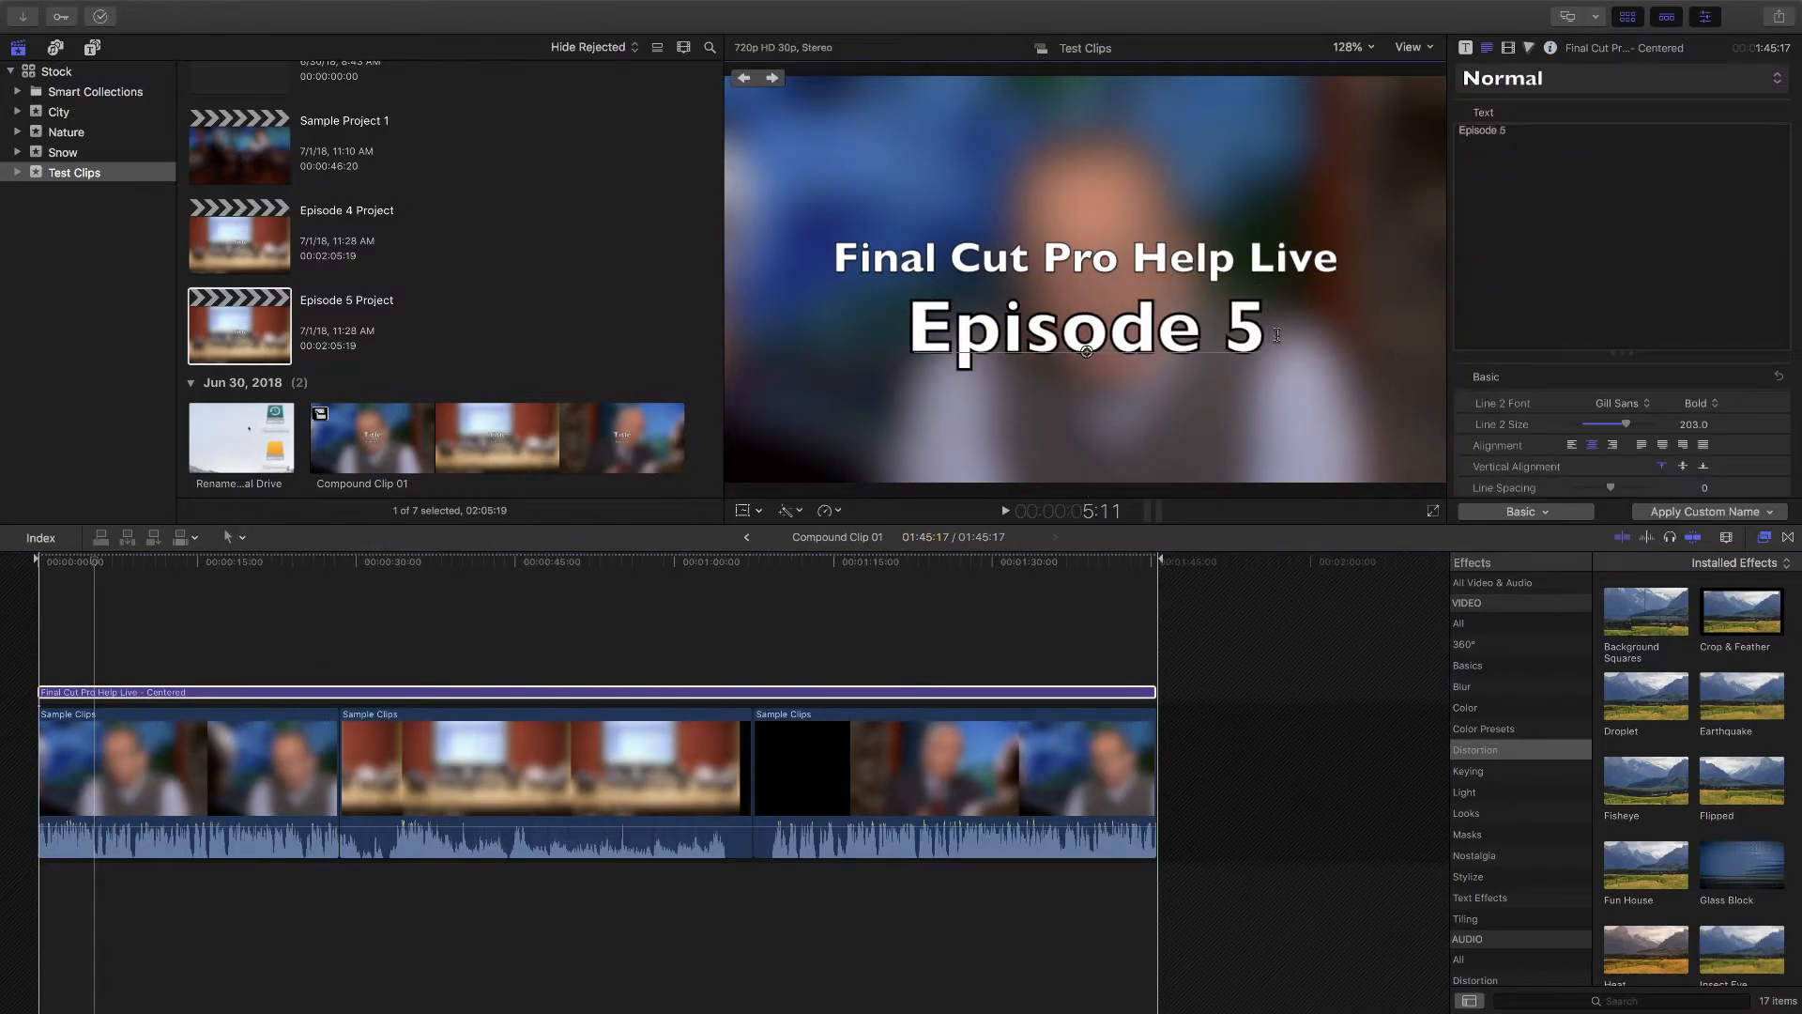
pyautogui.click(171, 644)
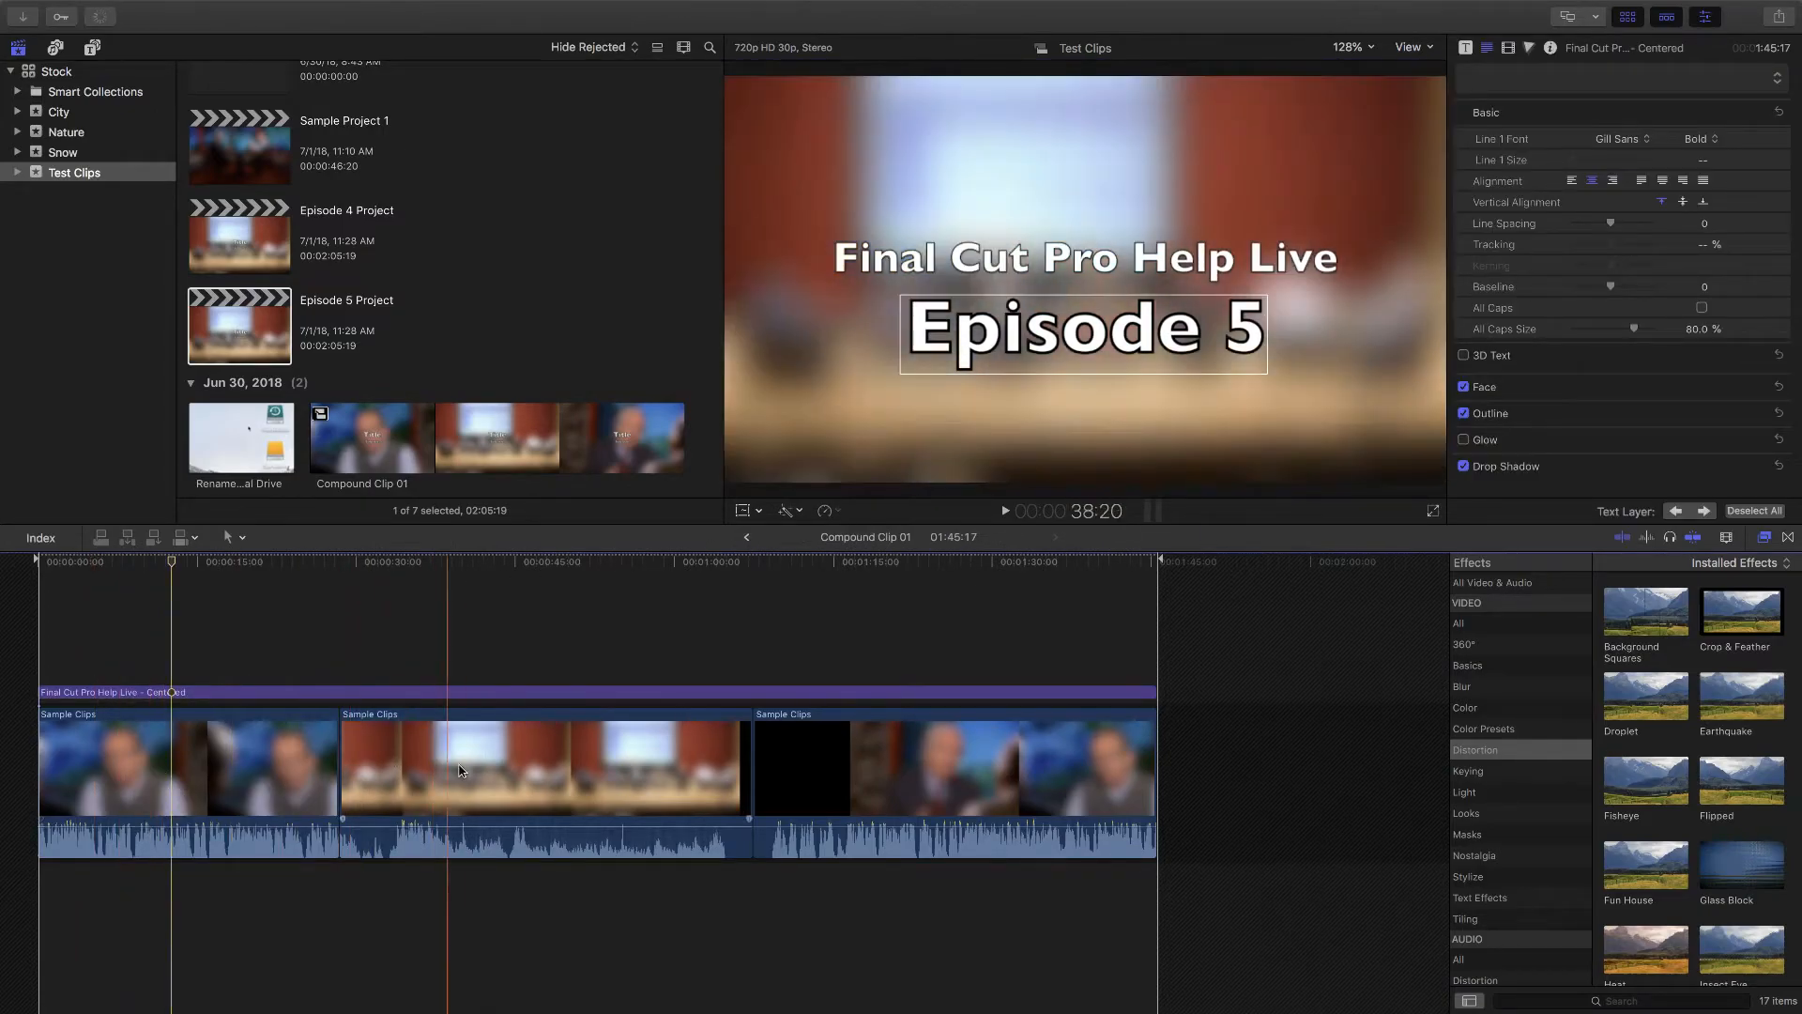
# Step: Go back to the Episode 5 Project timeline and open Episode 4 Project to compare their titles
pyautogui.click(746, 537)
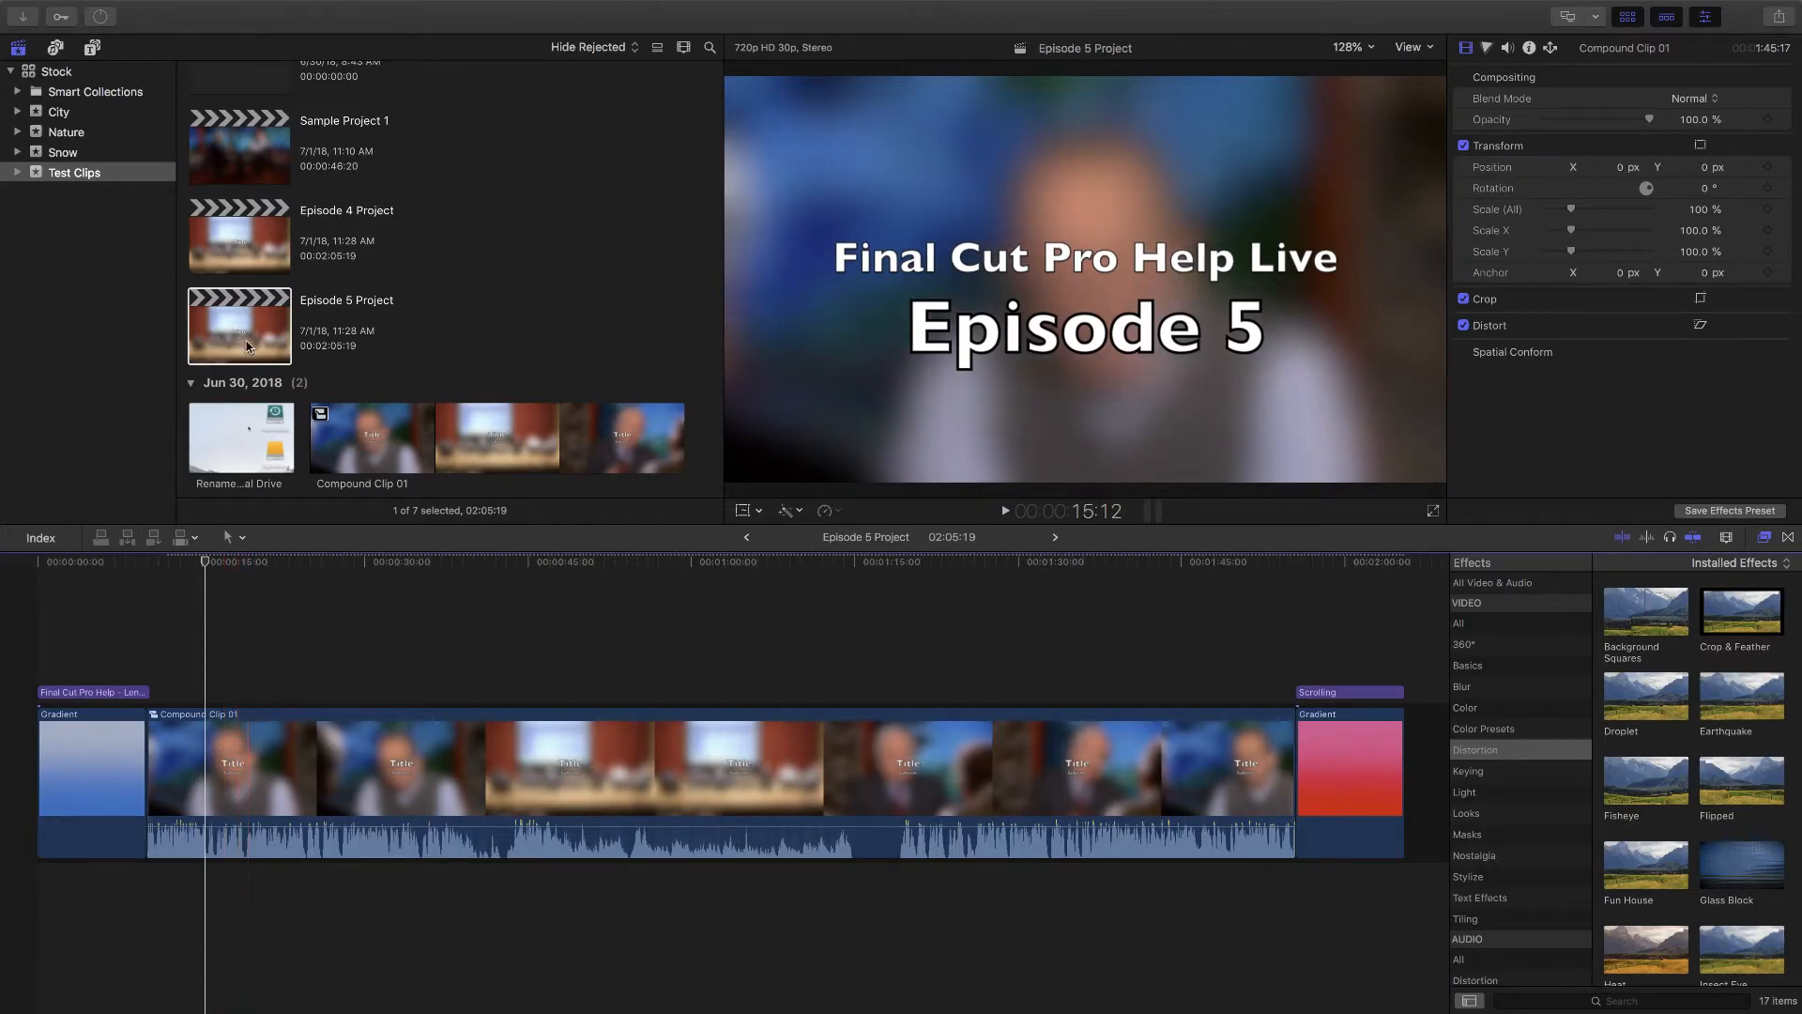
pyautogui.doubleClick(242, 237)
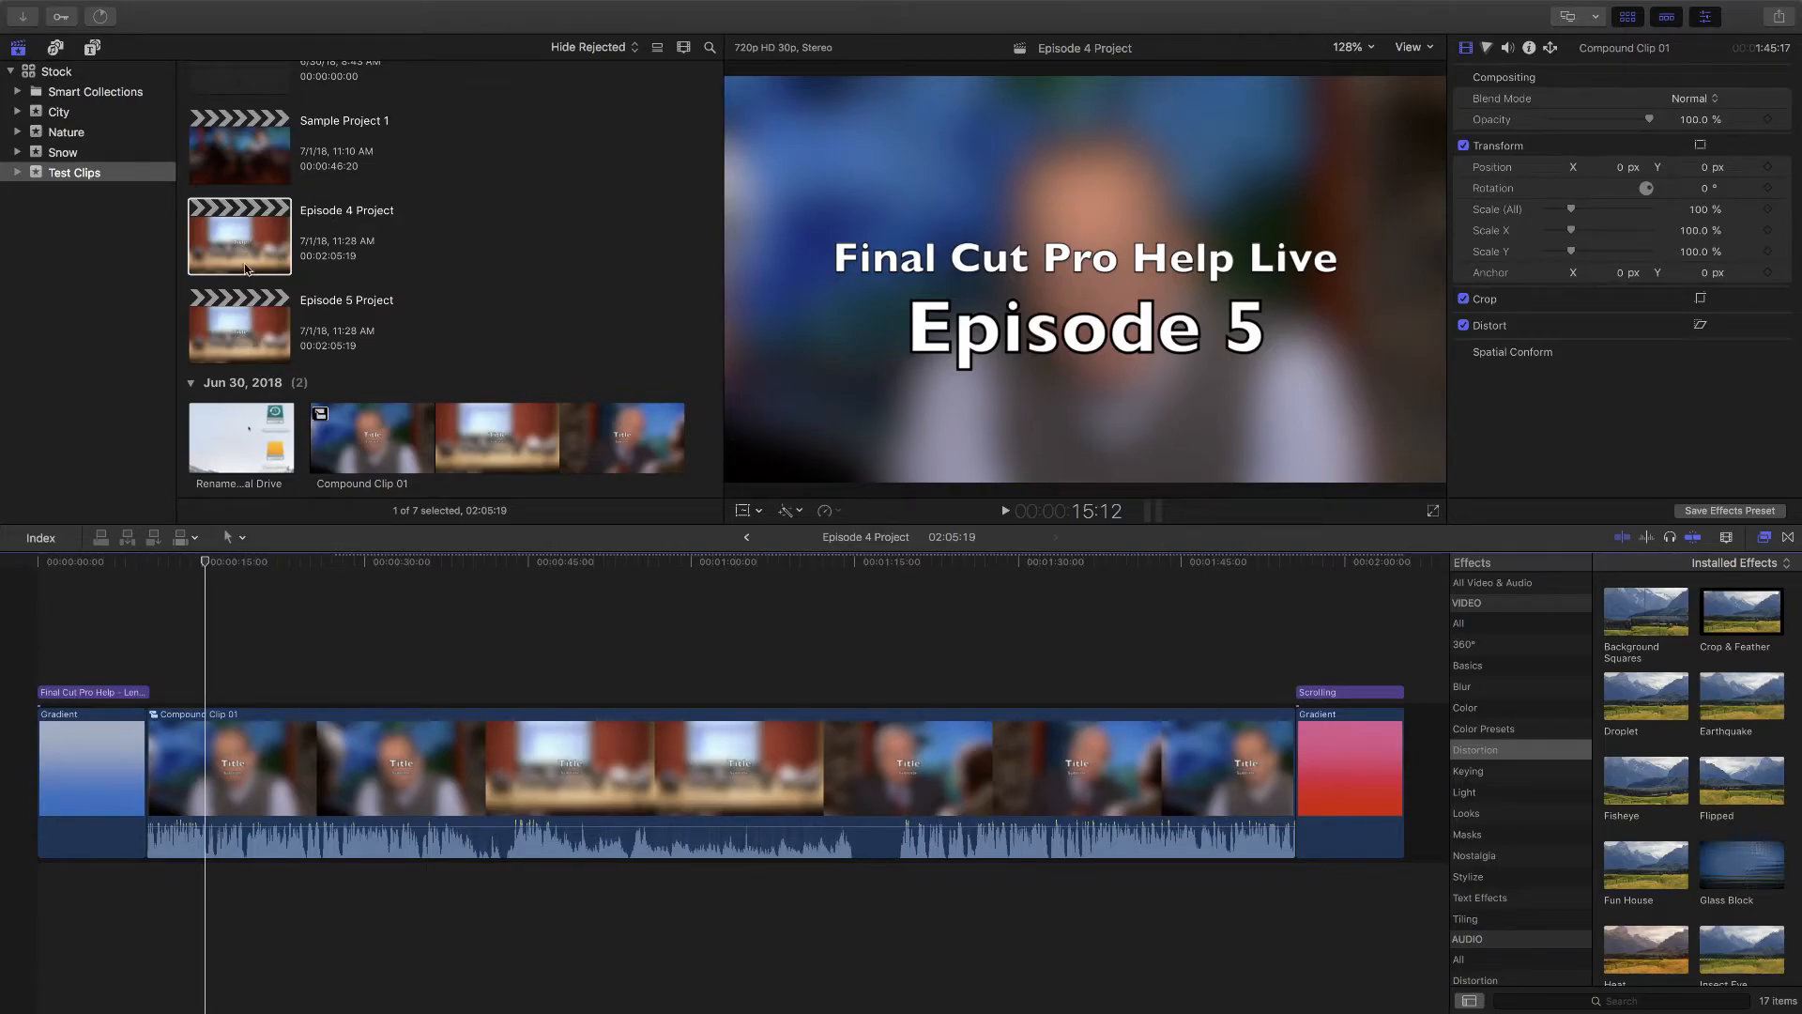
# Step: Delete Episode 5 Project from the Test Clips event and select Episode 4 Project
pyautogui.click(251, 324)
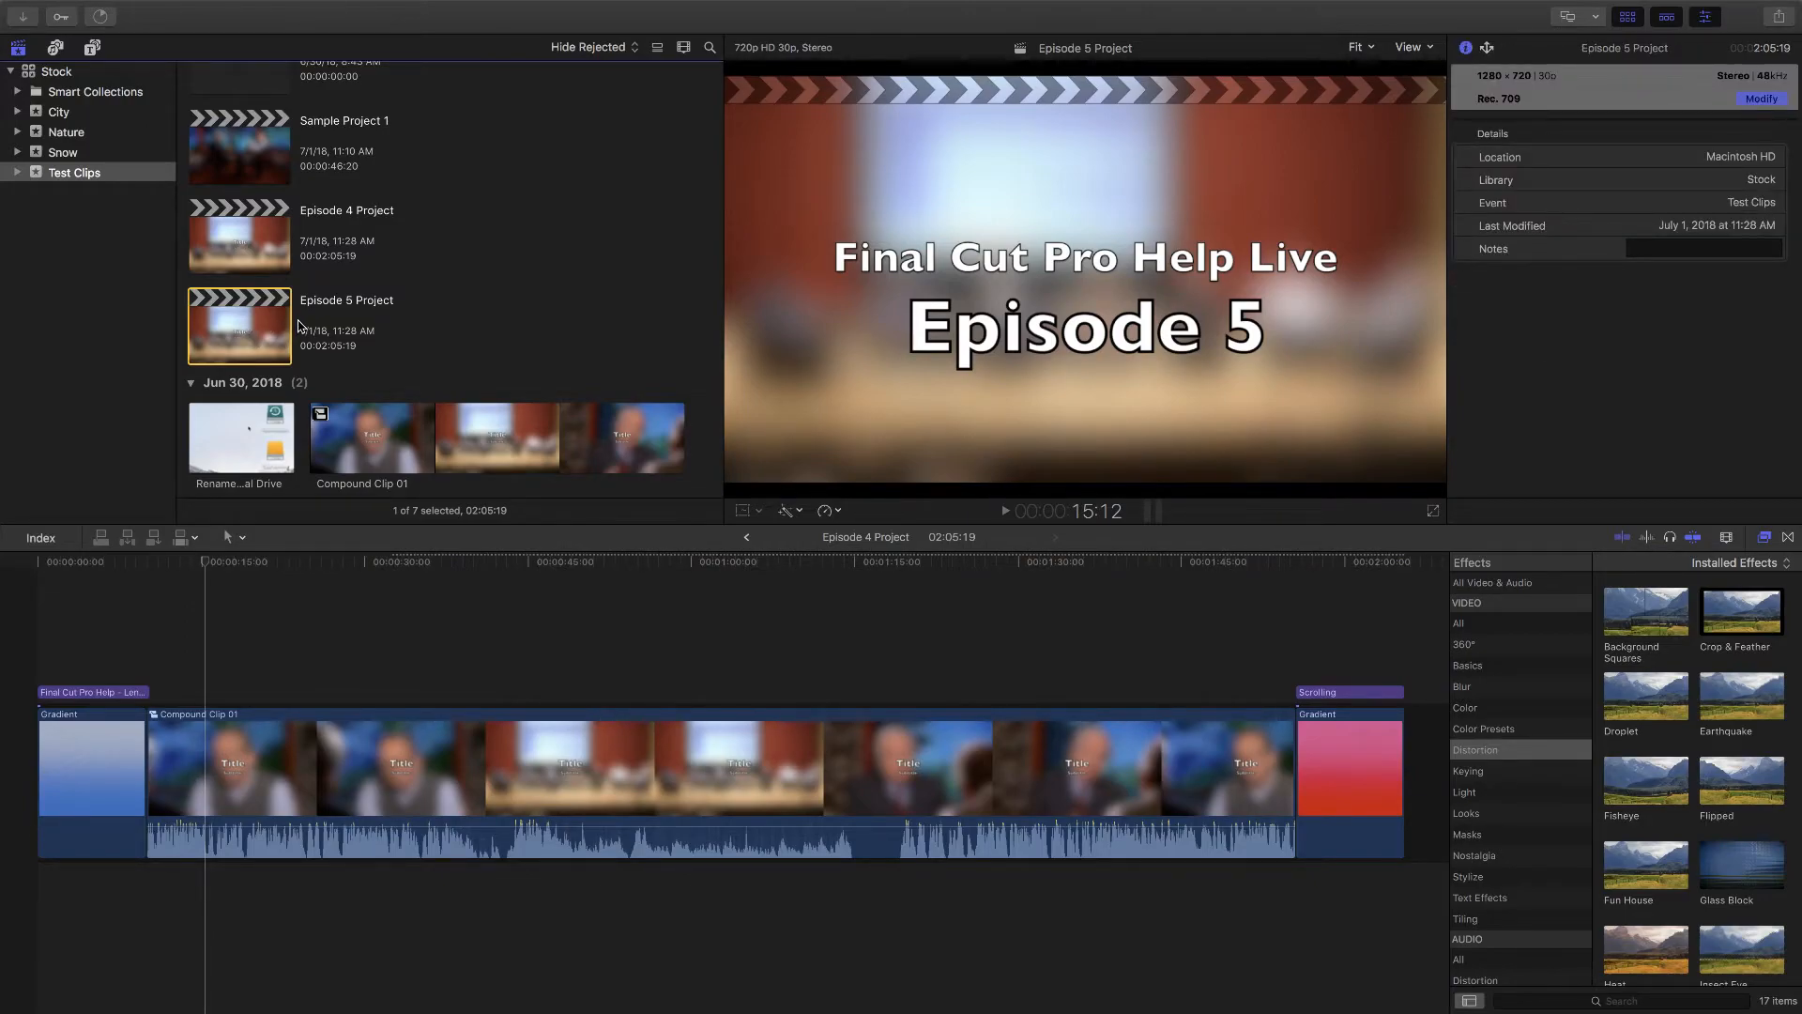
pyautogui.press('super+BackSpace')
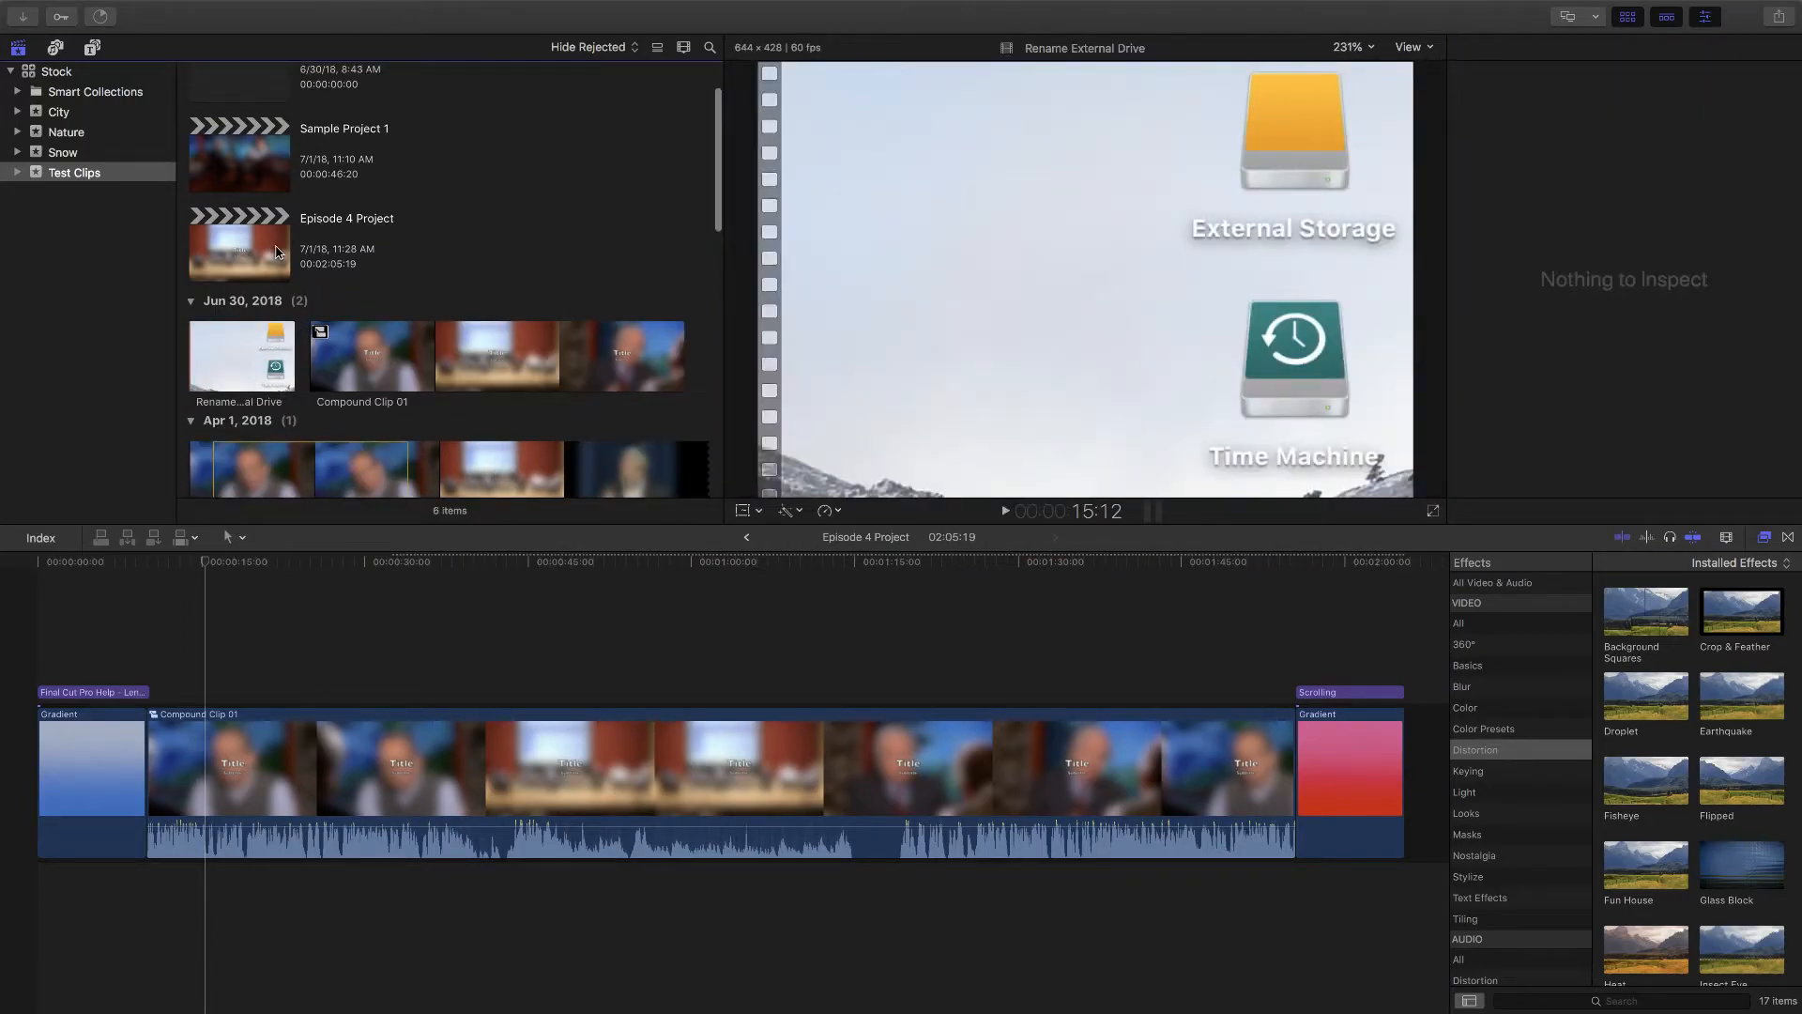
pyautogui.click(261, 247)
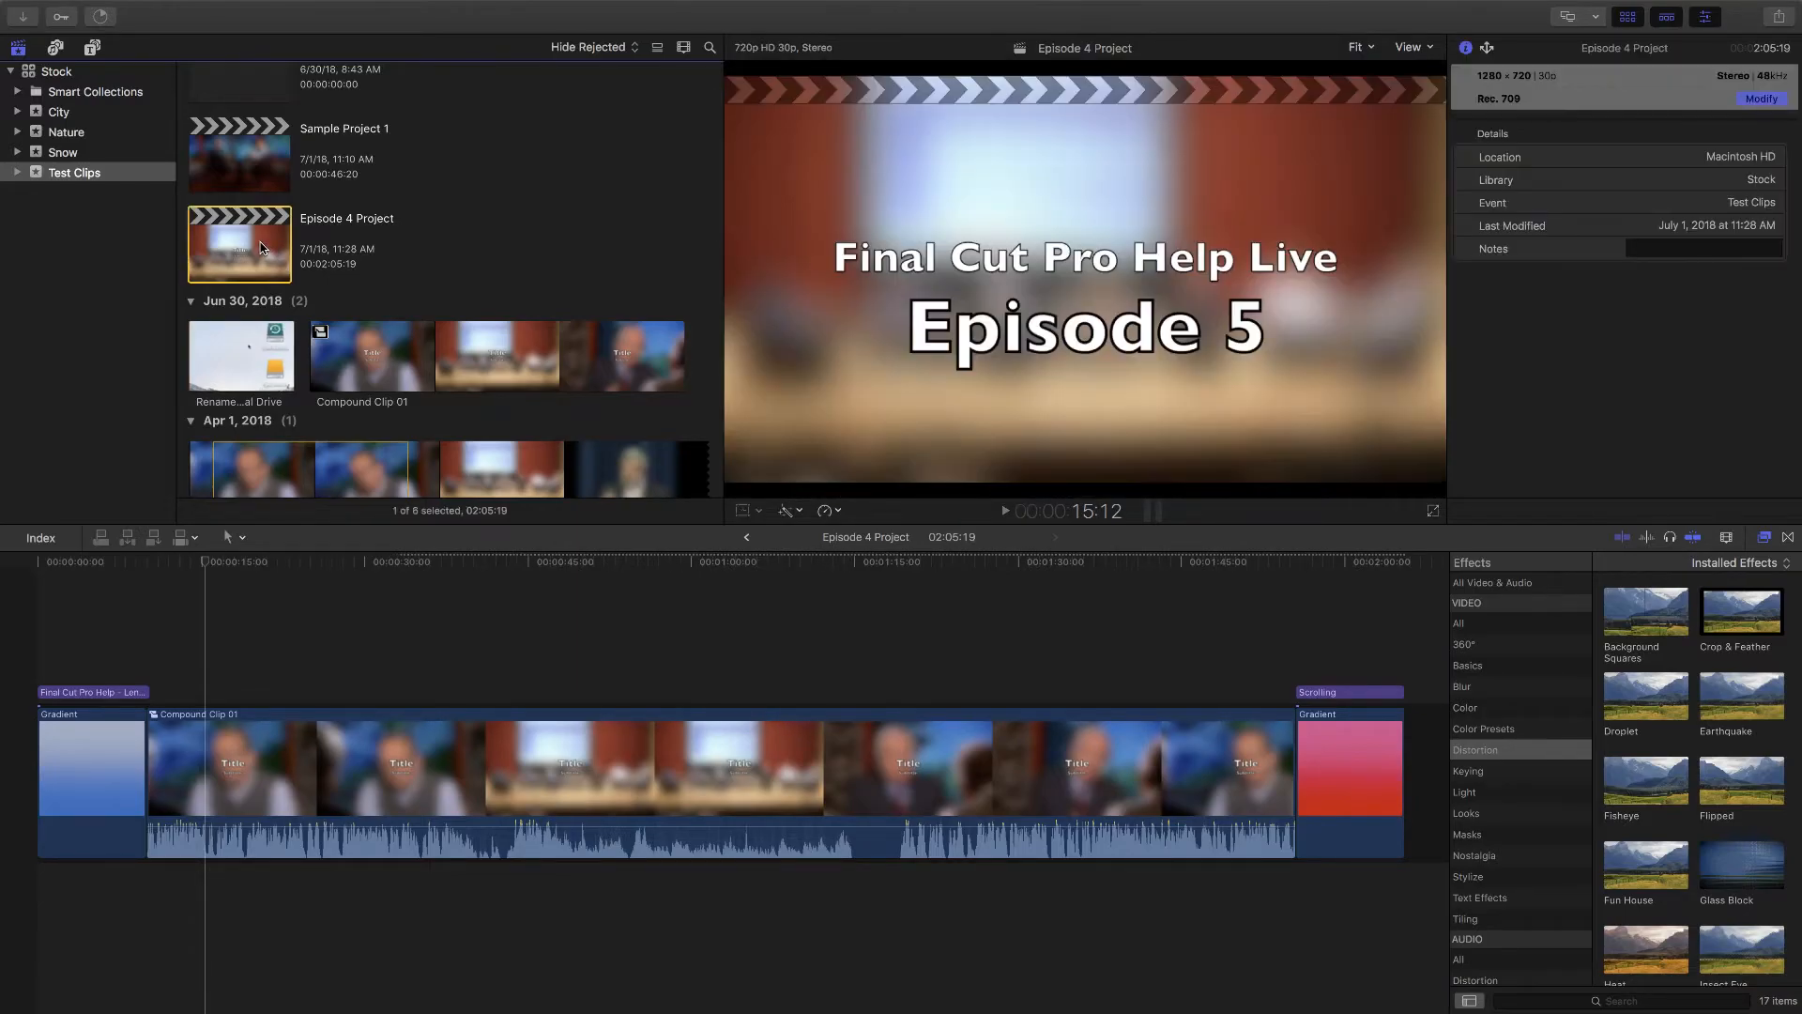
# Step: Change the title's second line inside Episode 4 Project's Compound Clip 01 to "Episode 4" and return to the project timeline
pyautogui.click(209, 768)
pyautogui.doubleClick(209, 767)
pyautogui.click(1243, 302)
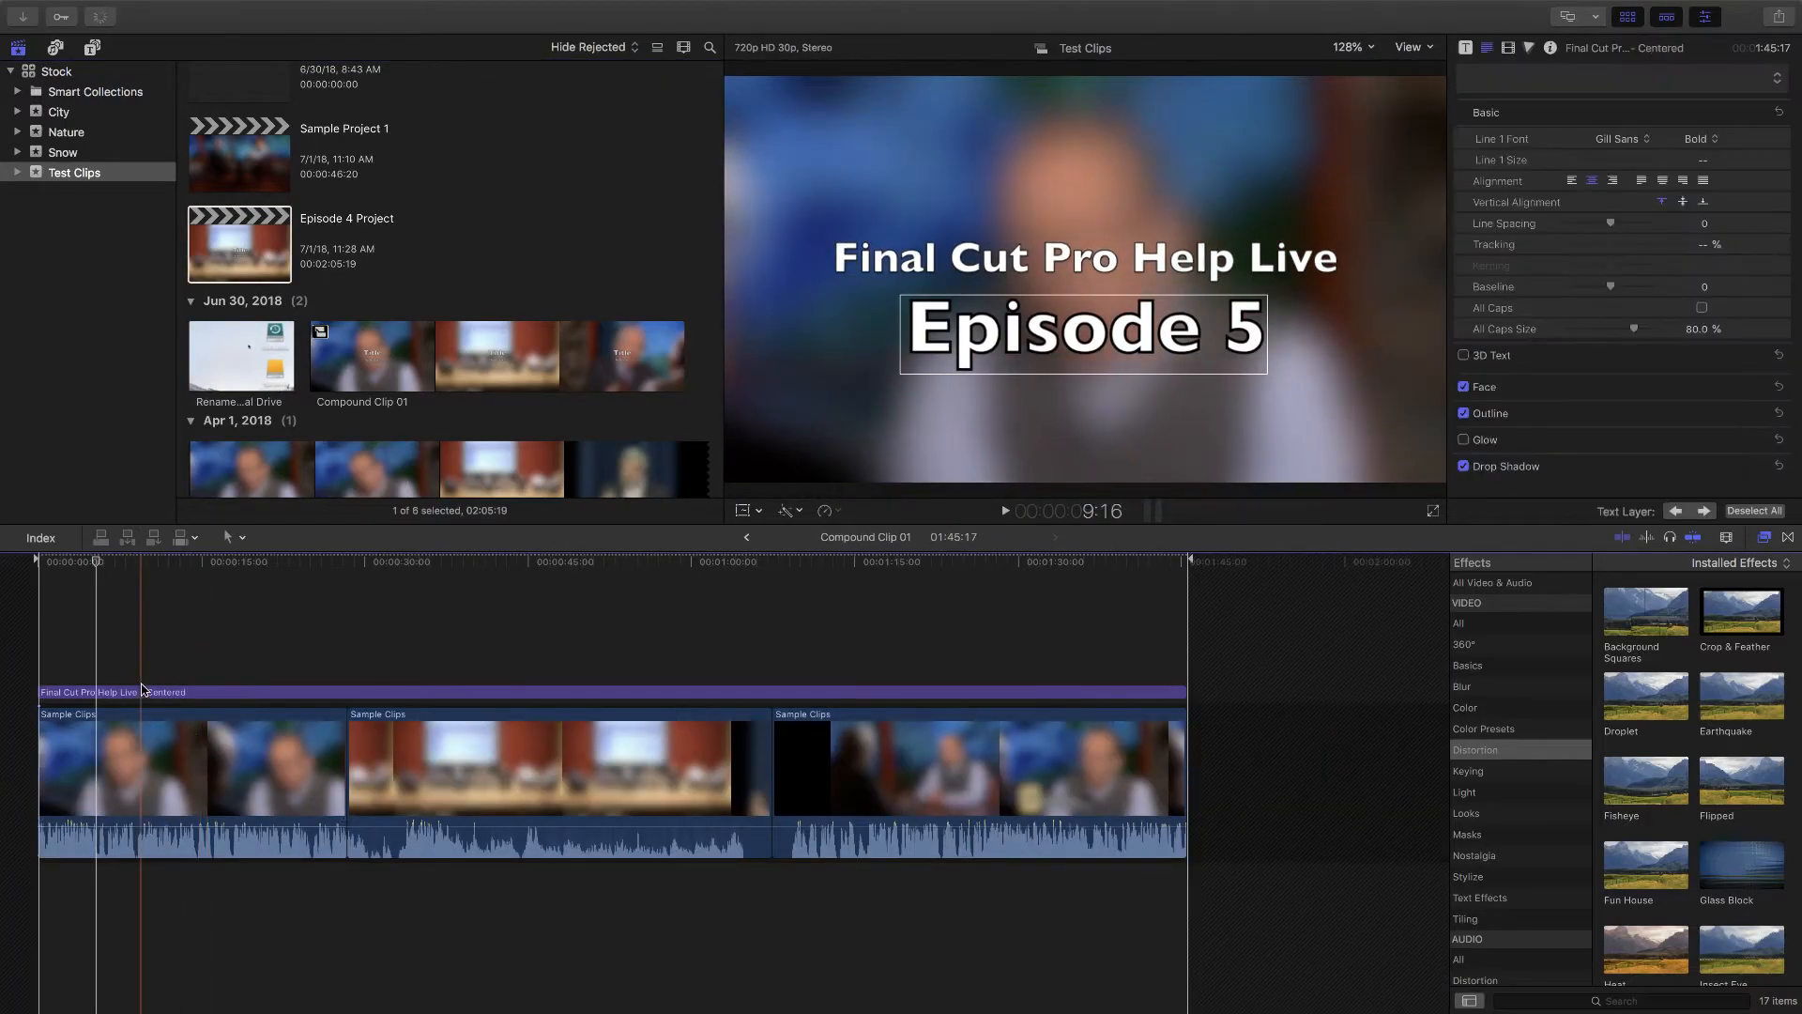
pyautogui.doubleClick(1240, 345)
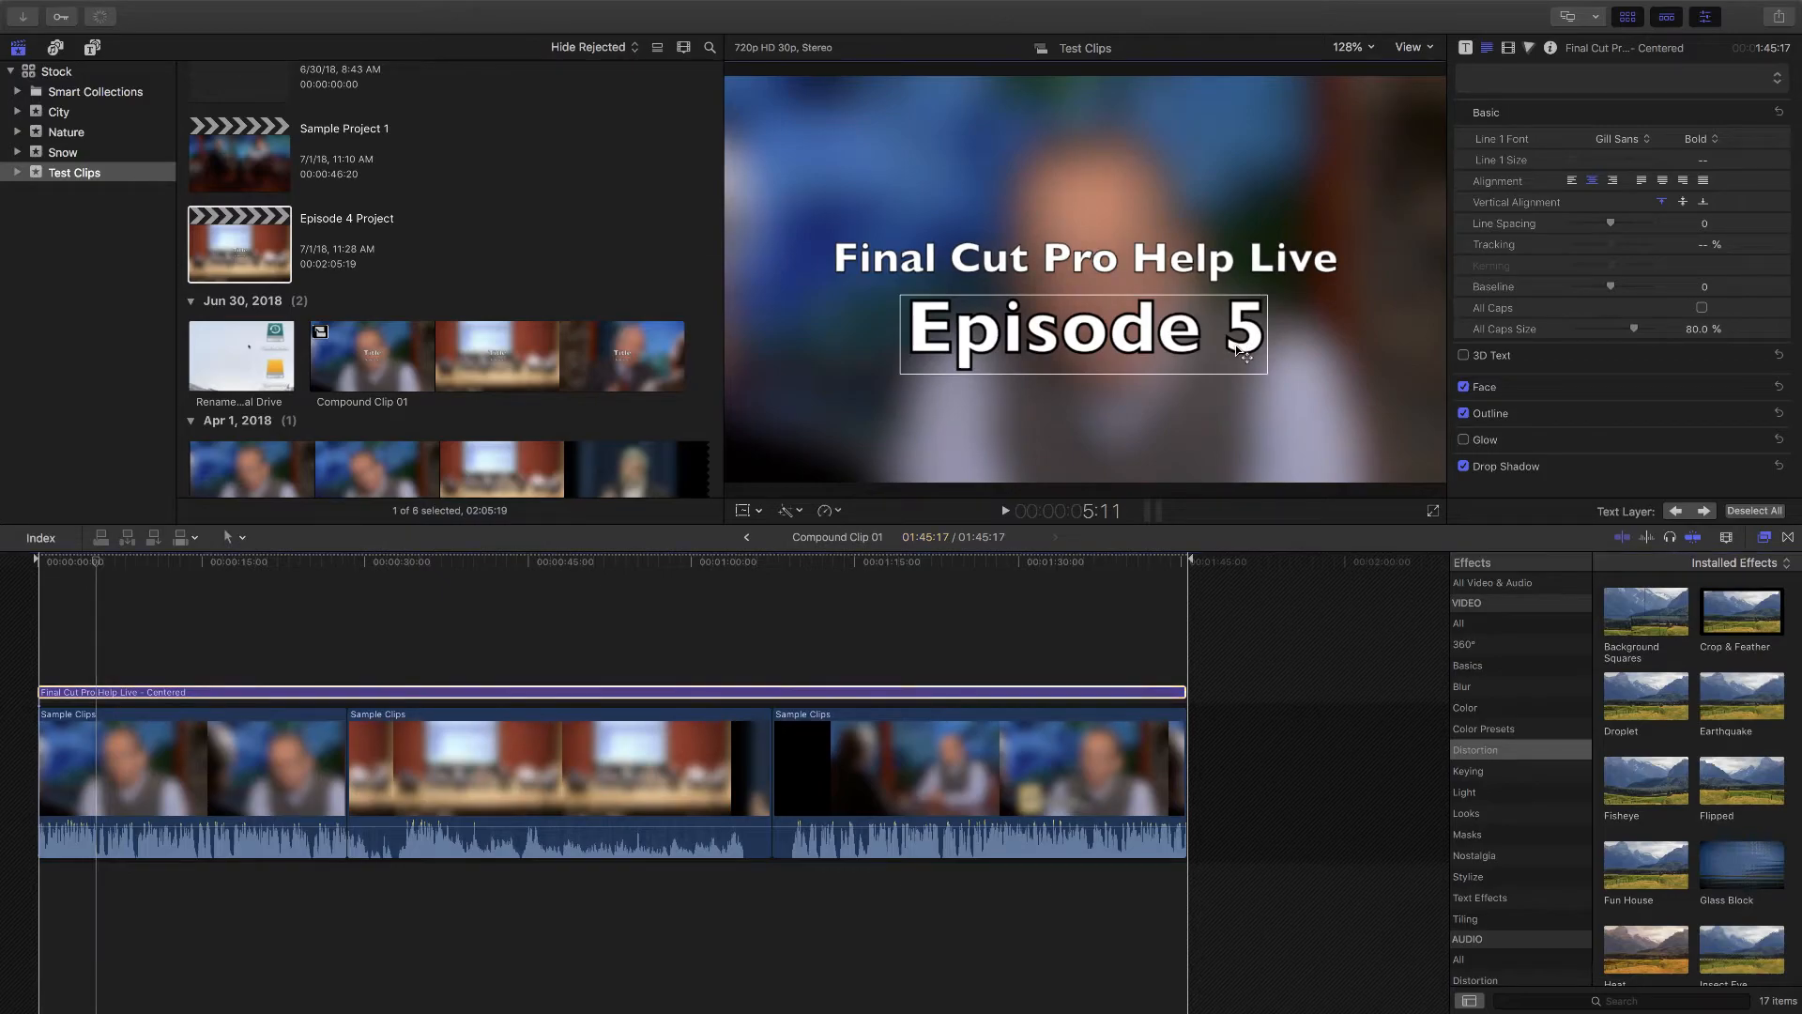
pyautogui.write('4')
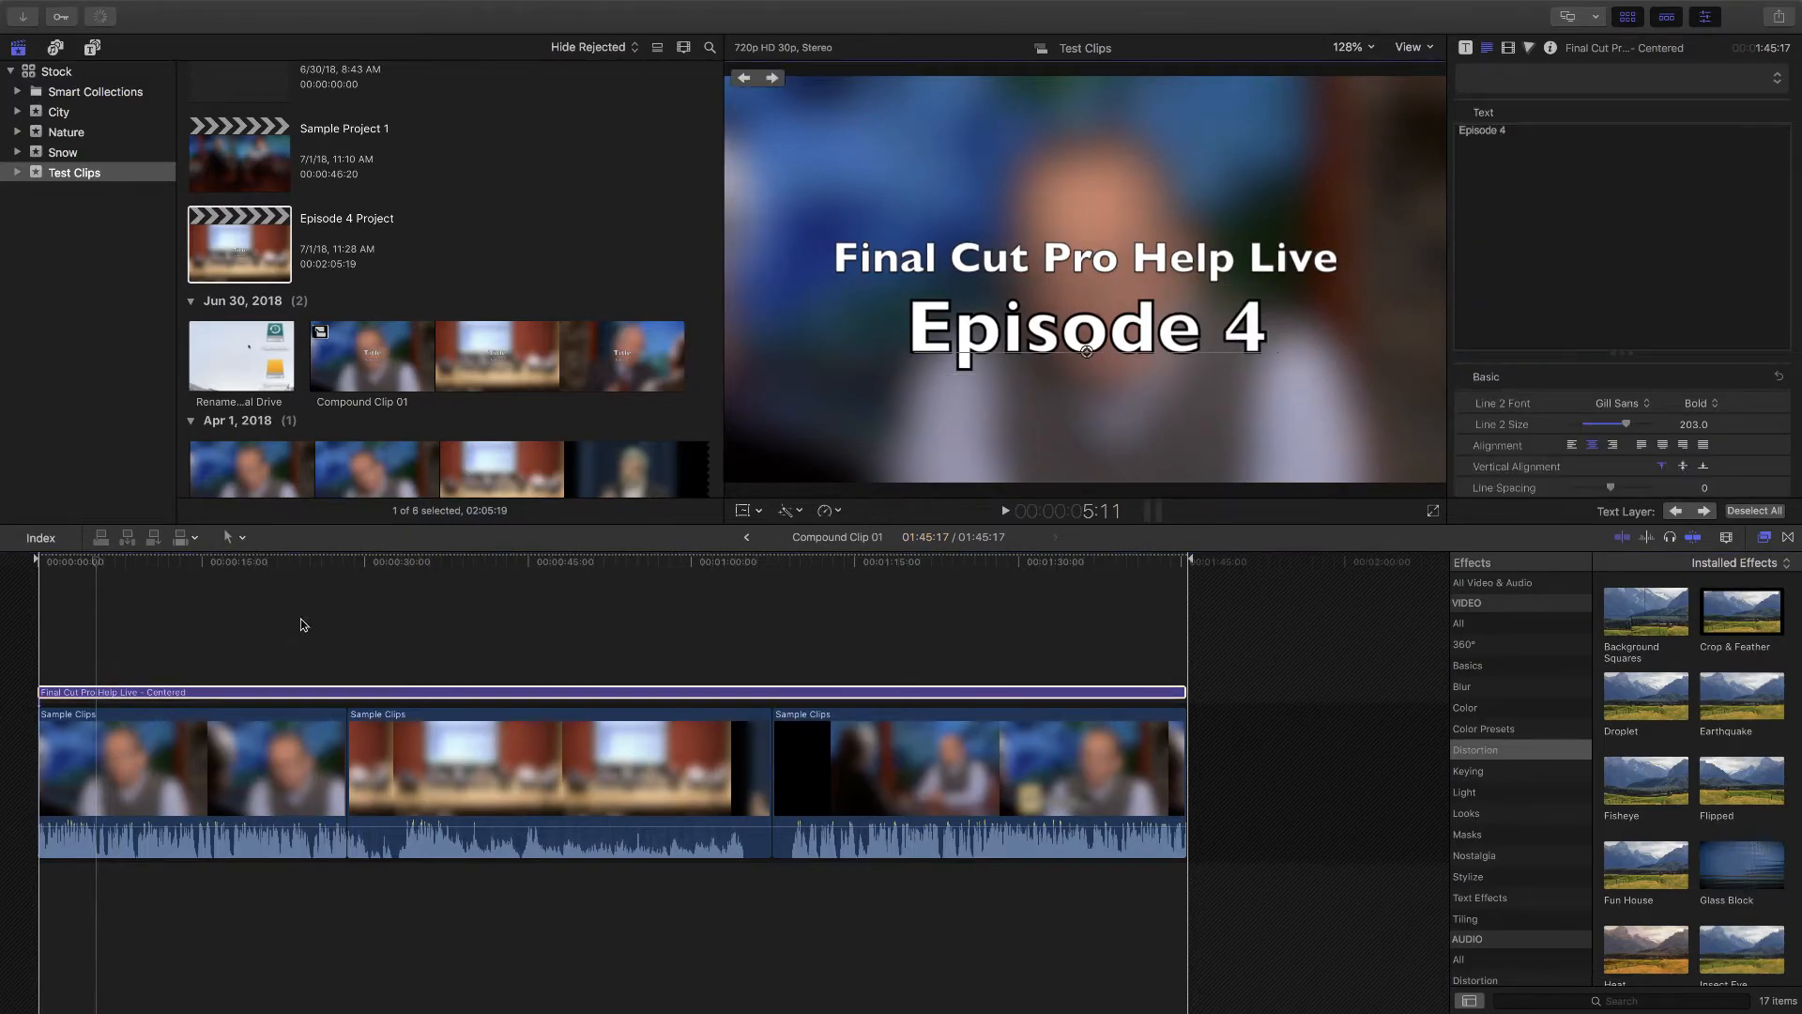
pyautogui.click(260, 656)
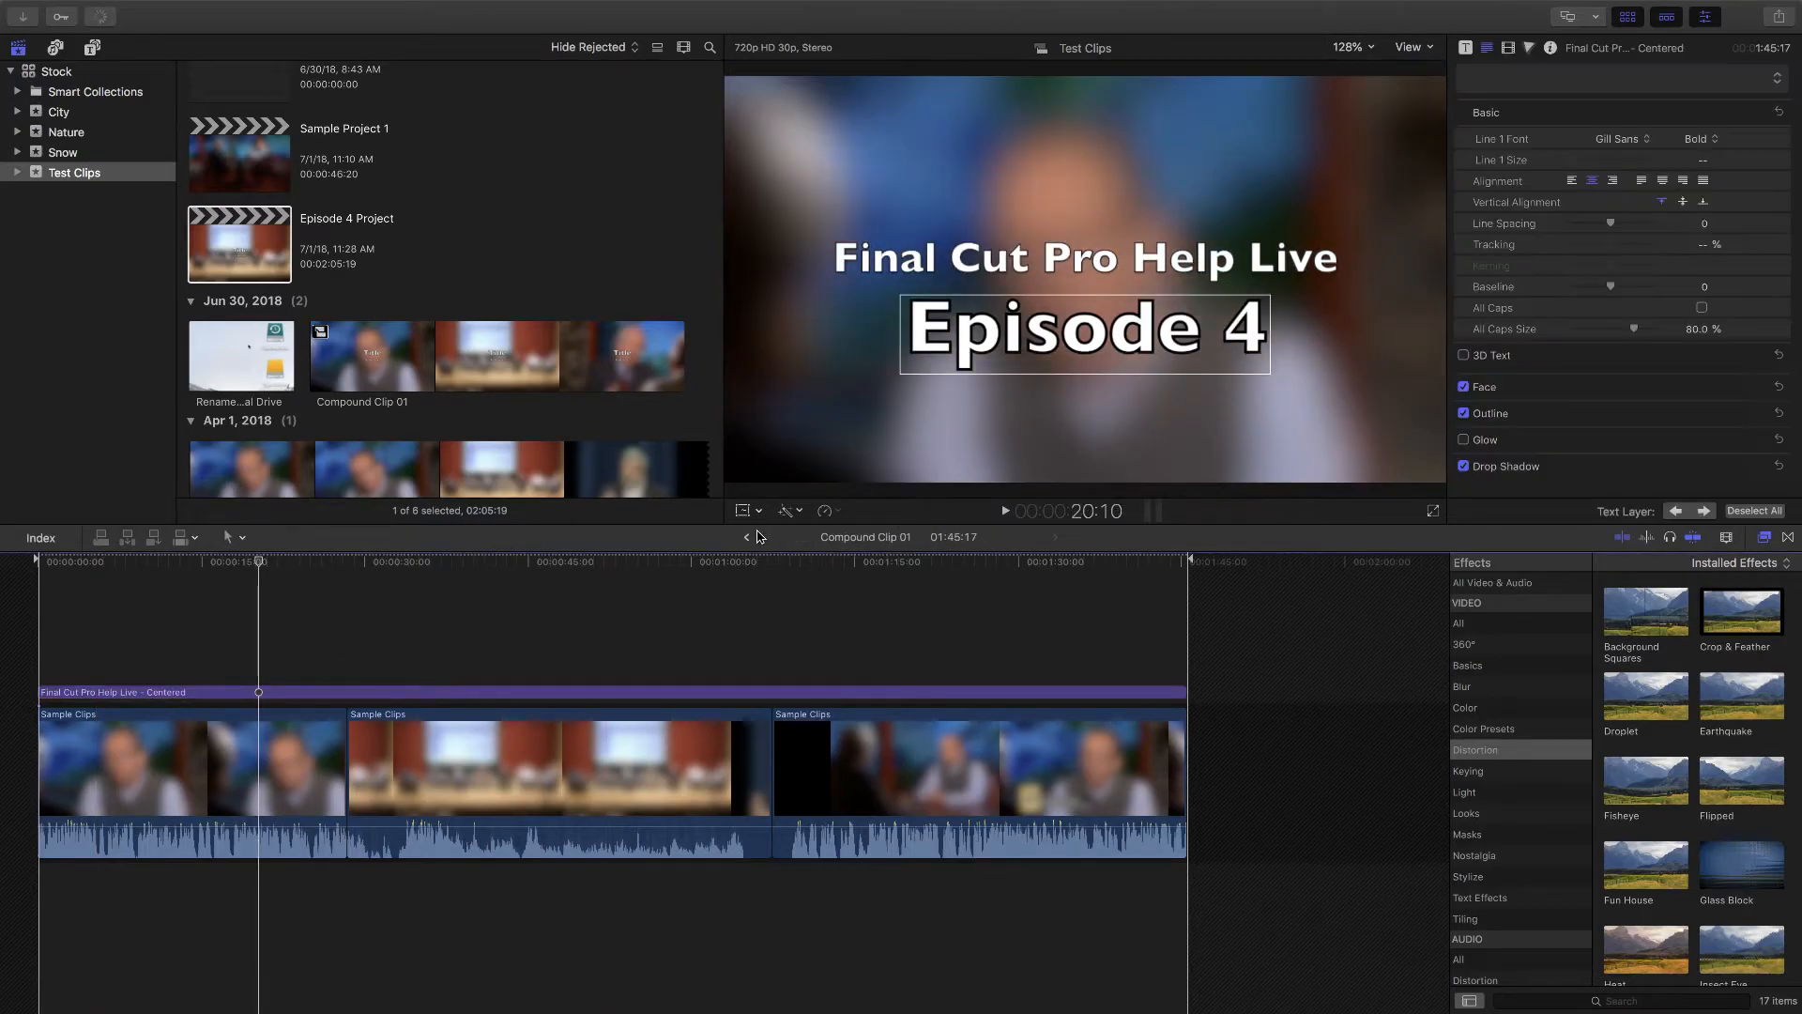
pyautogui.click(232, 248)
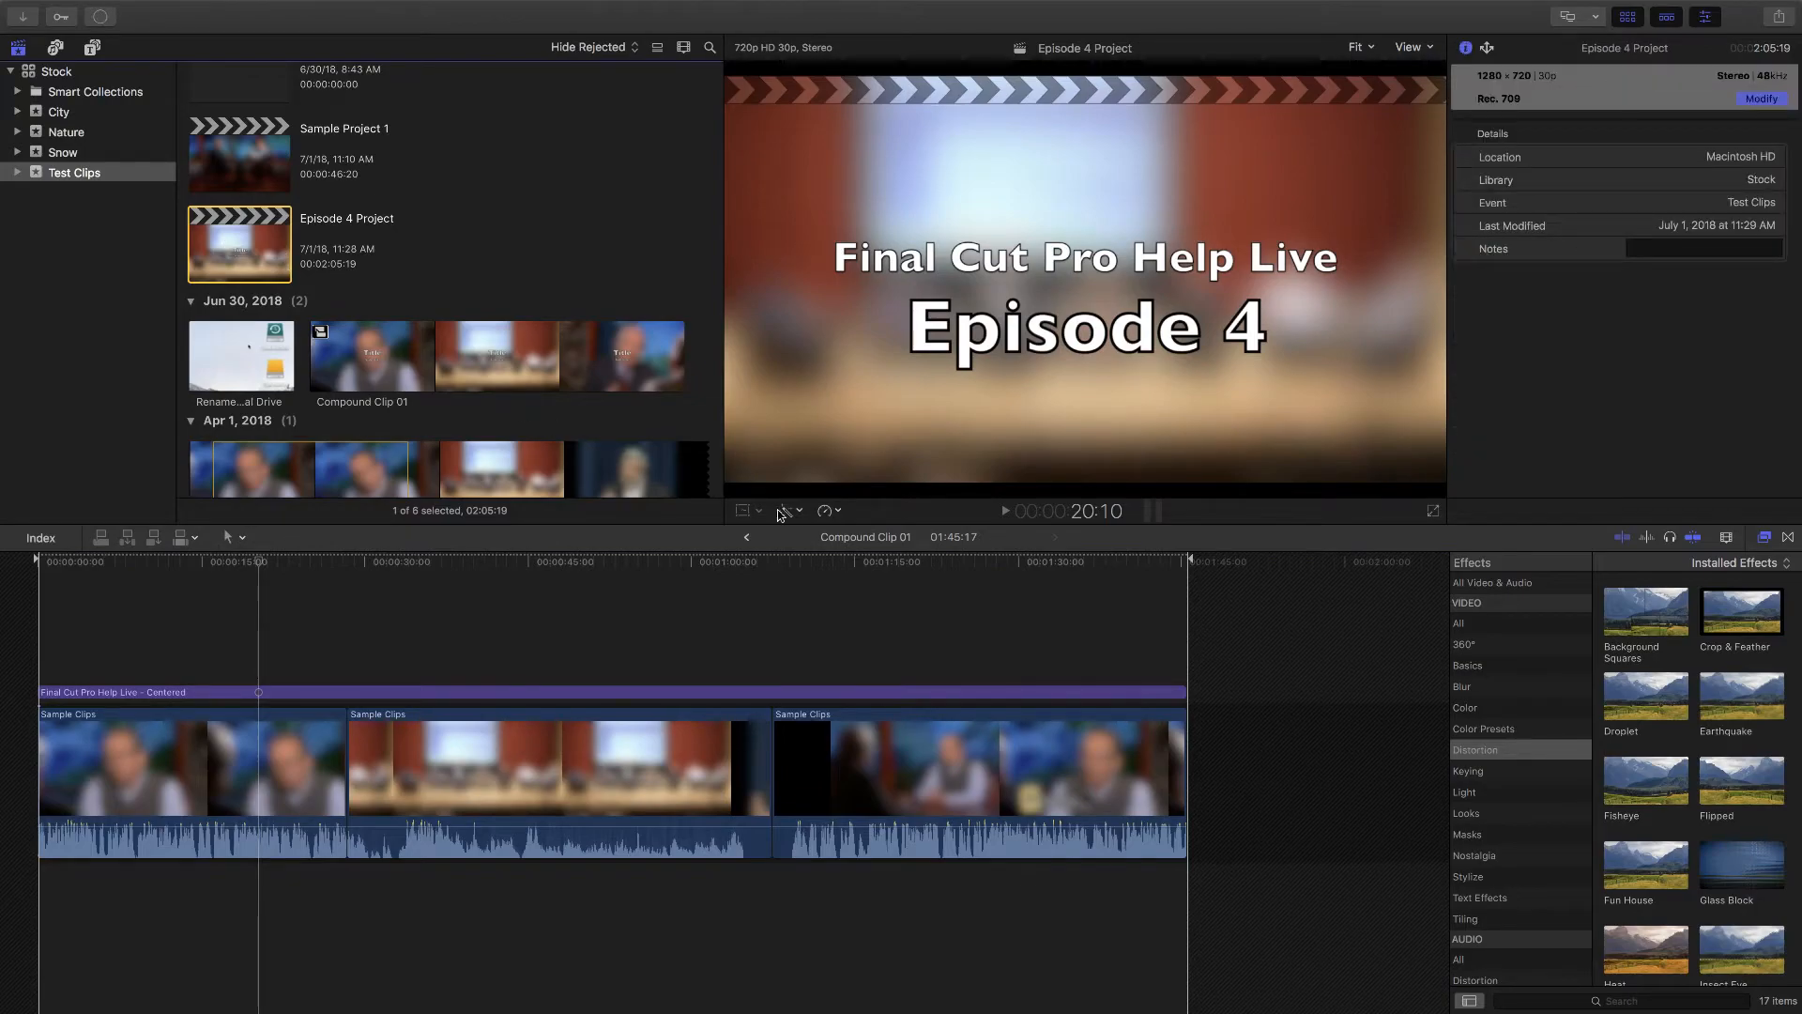
pyautogui.click(753, 539)
pyautogui.click(748, 537)
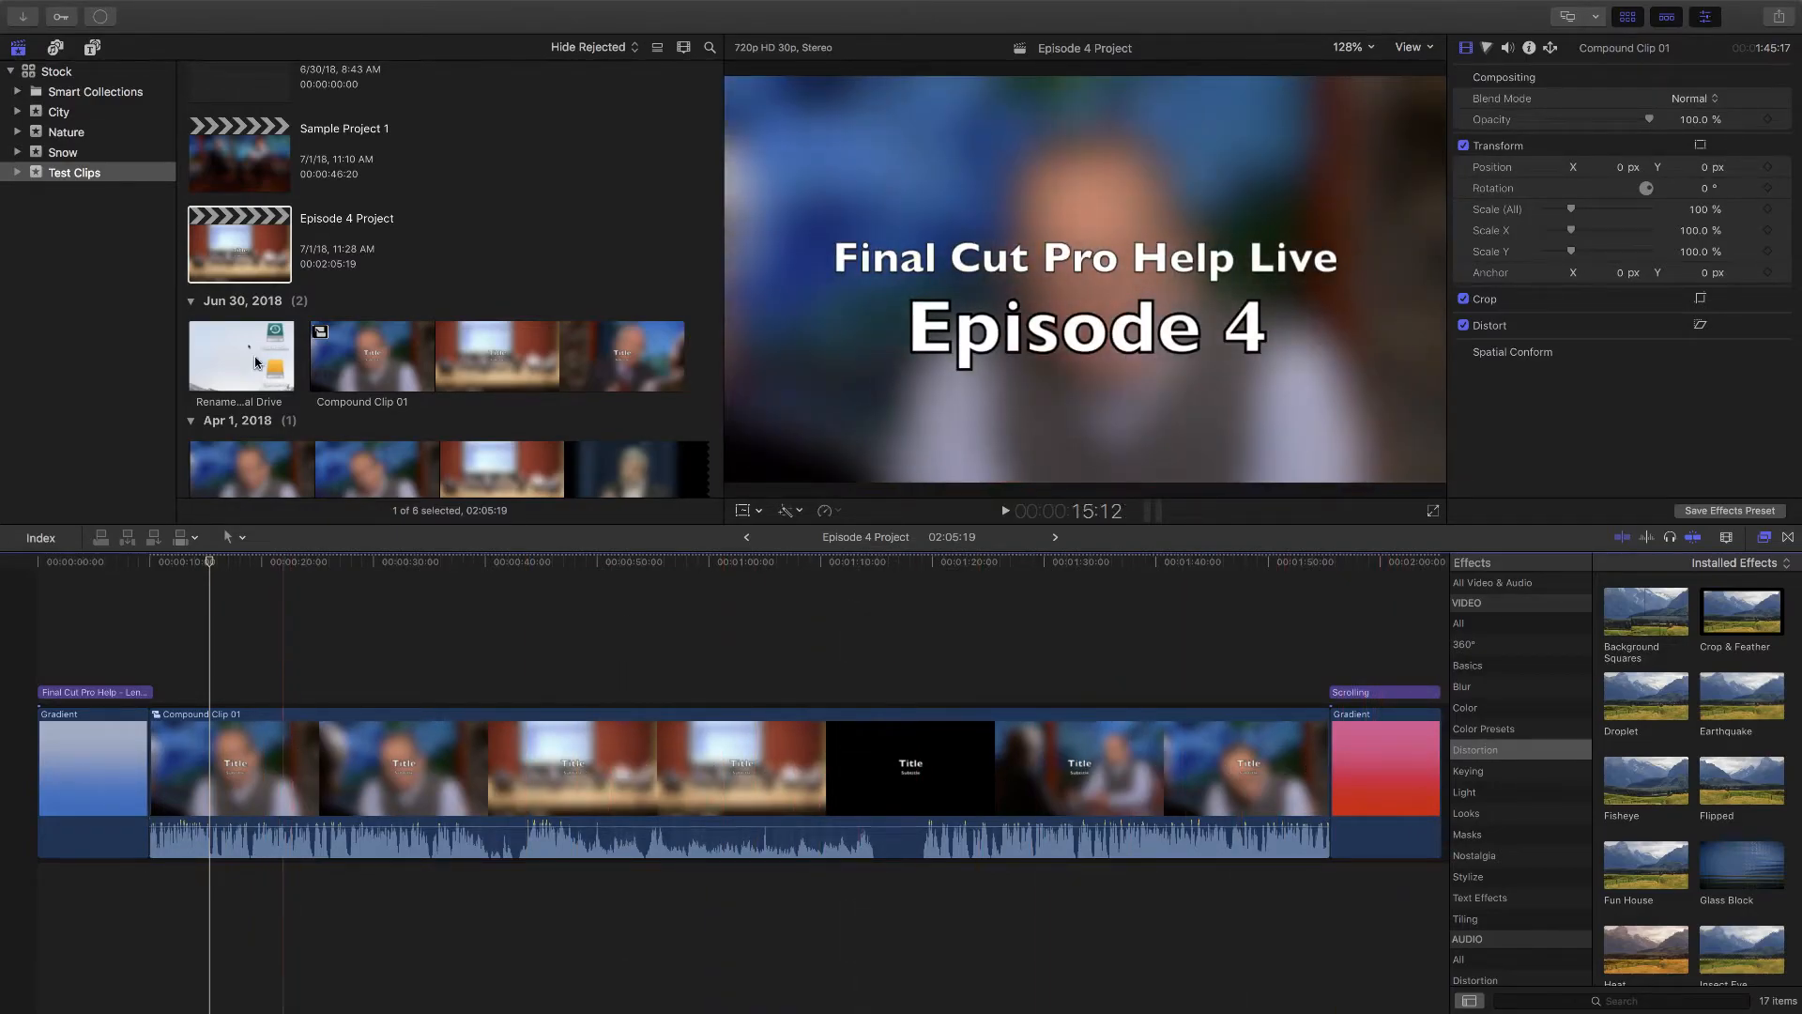
# Step: Duplicate Episode 4 Project as a snapshot in the Test Clips event
pyautogui.click(244, 244)
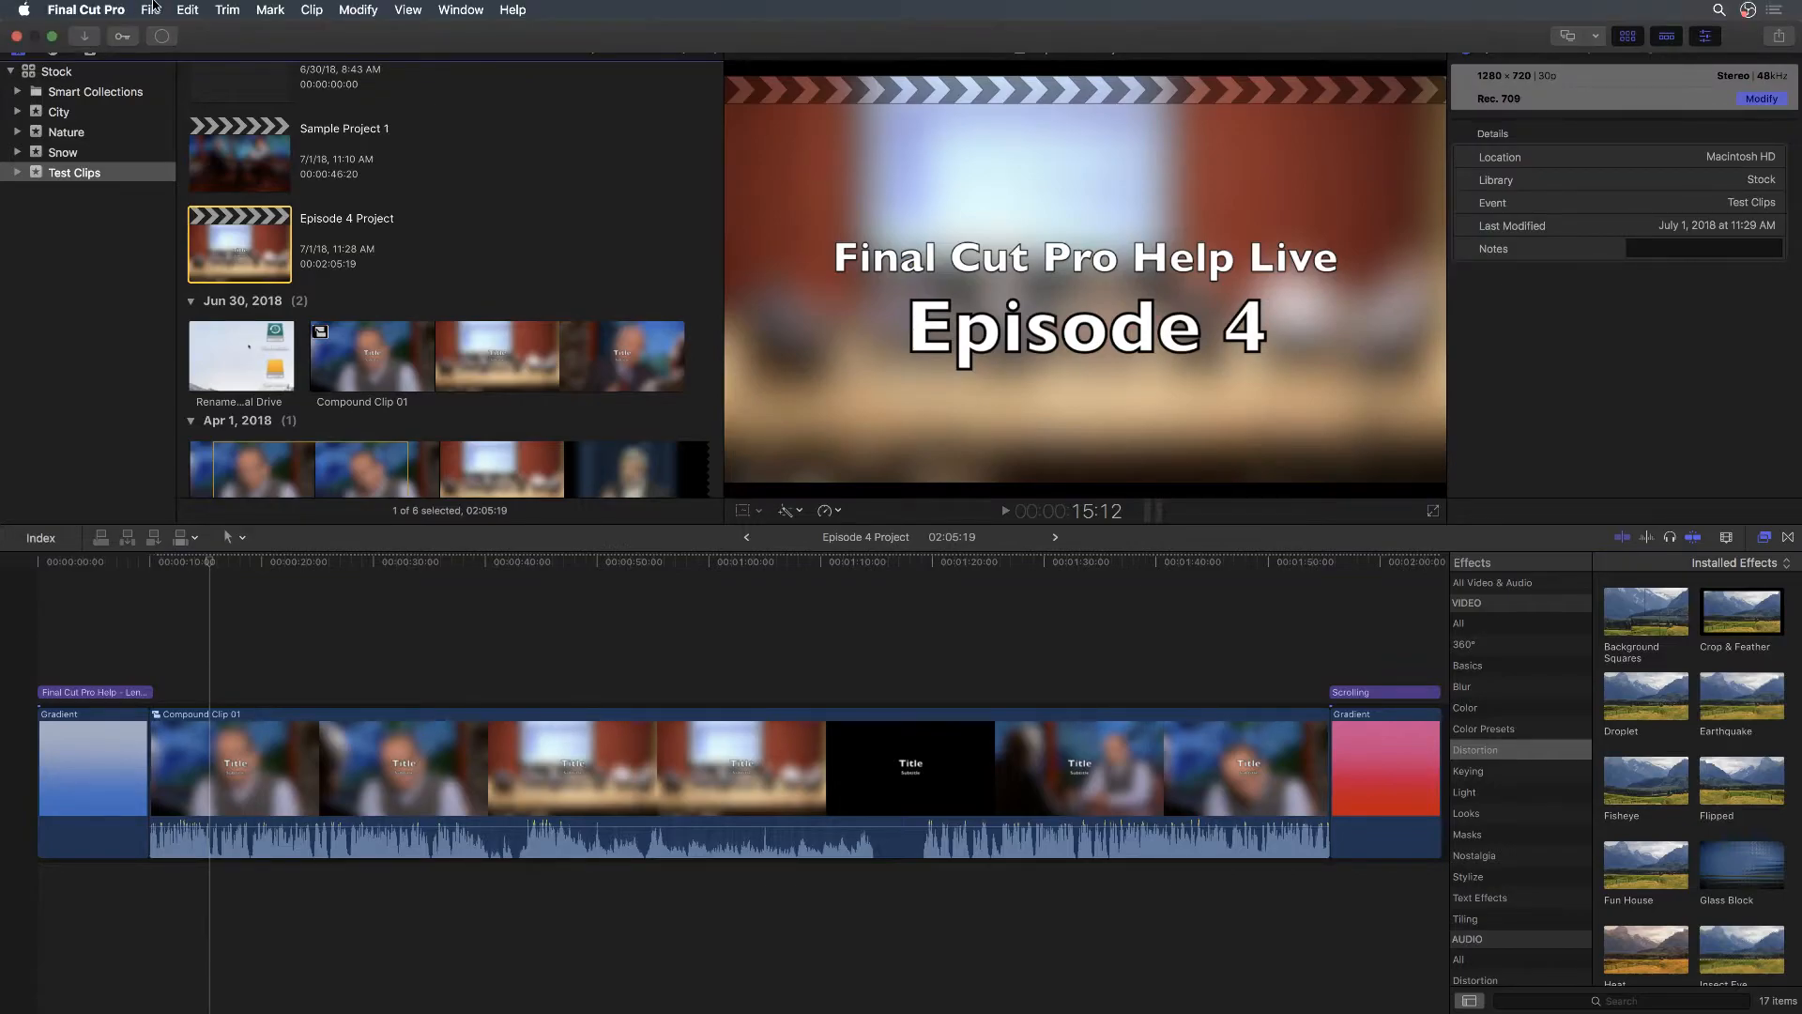
pyautogui.click(152, 9)
pyautogui.moveTo(187, 9)
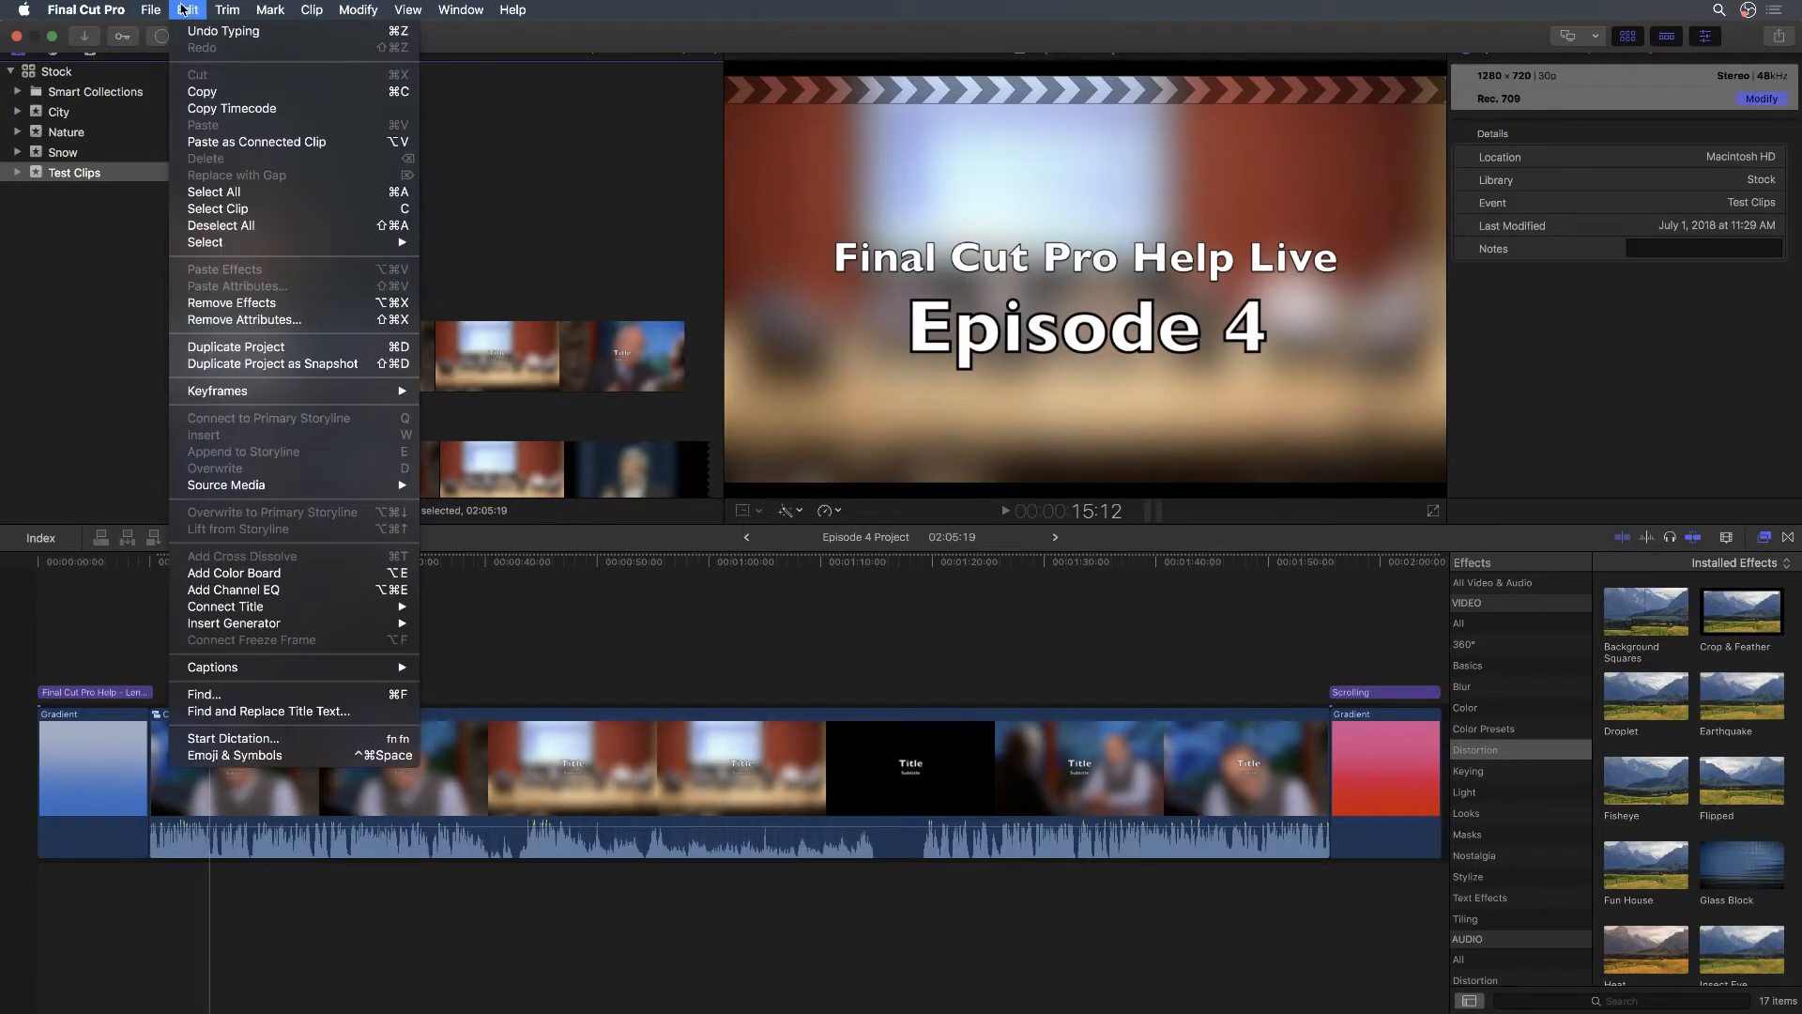
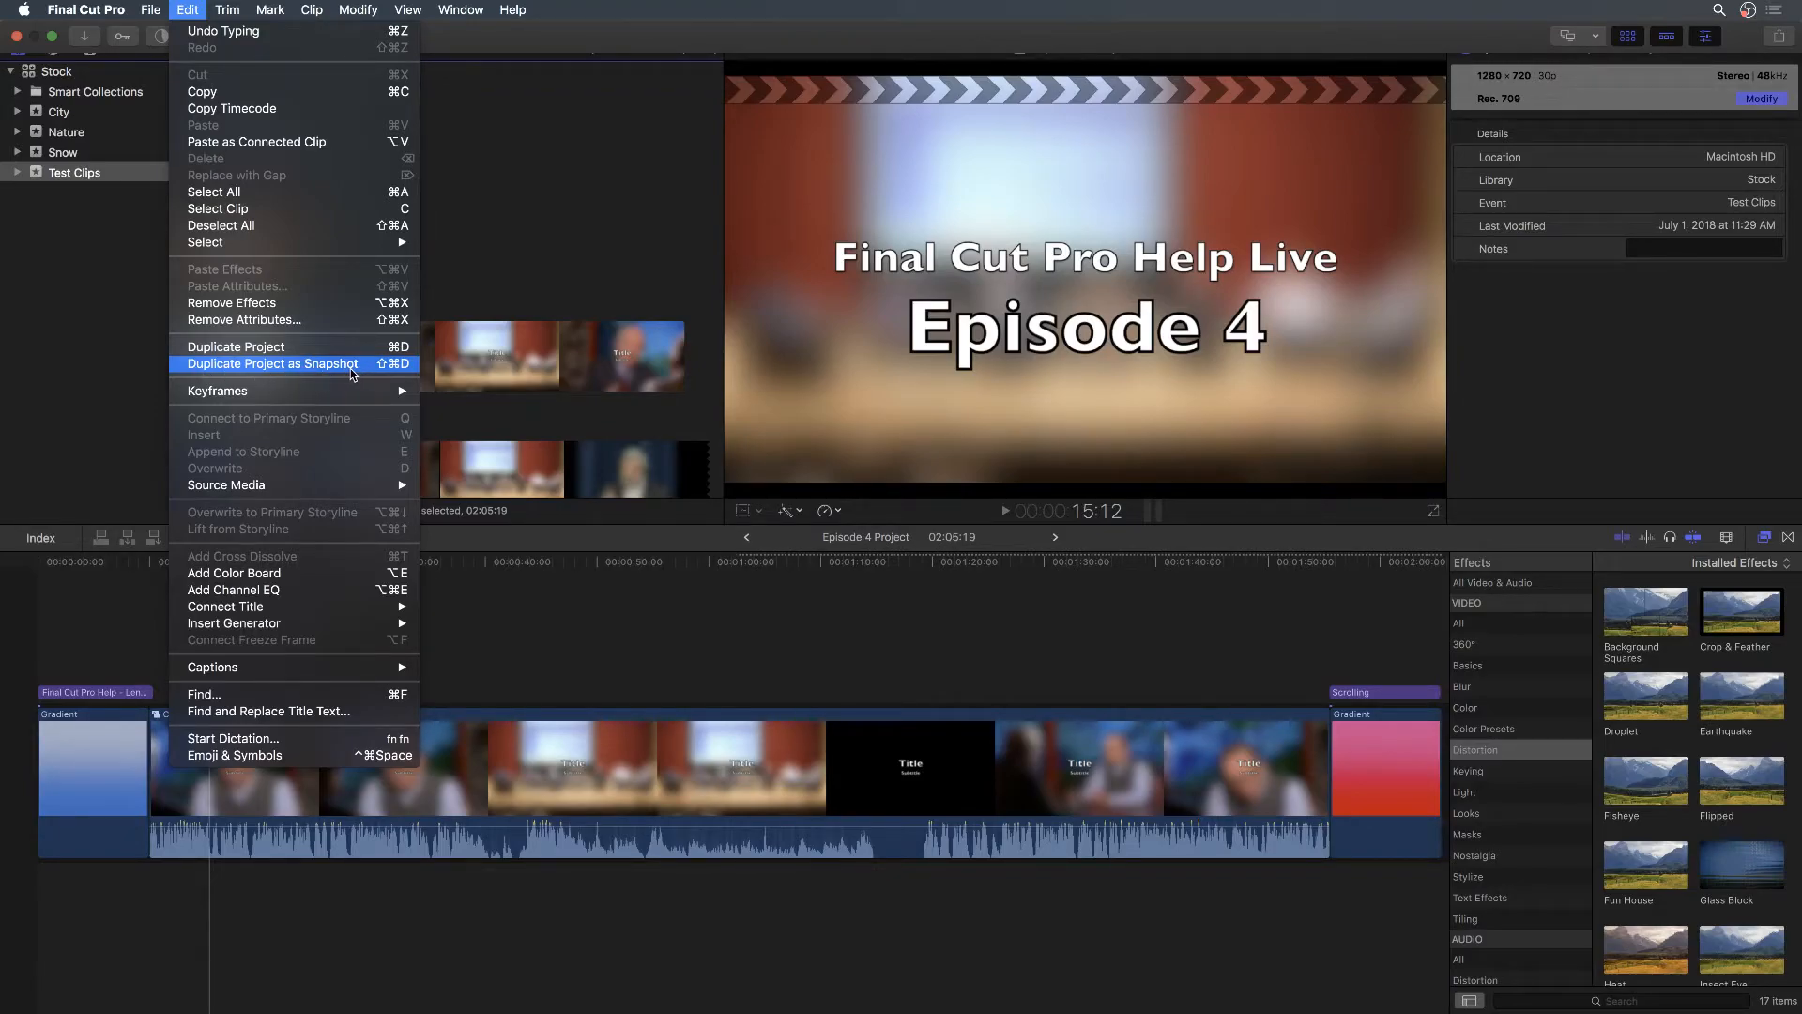
pyautogui.click(265, 366)
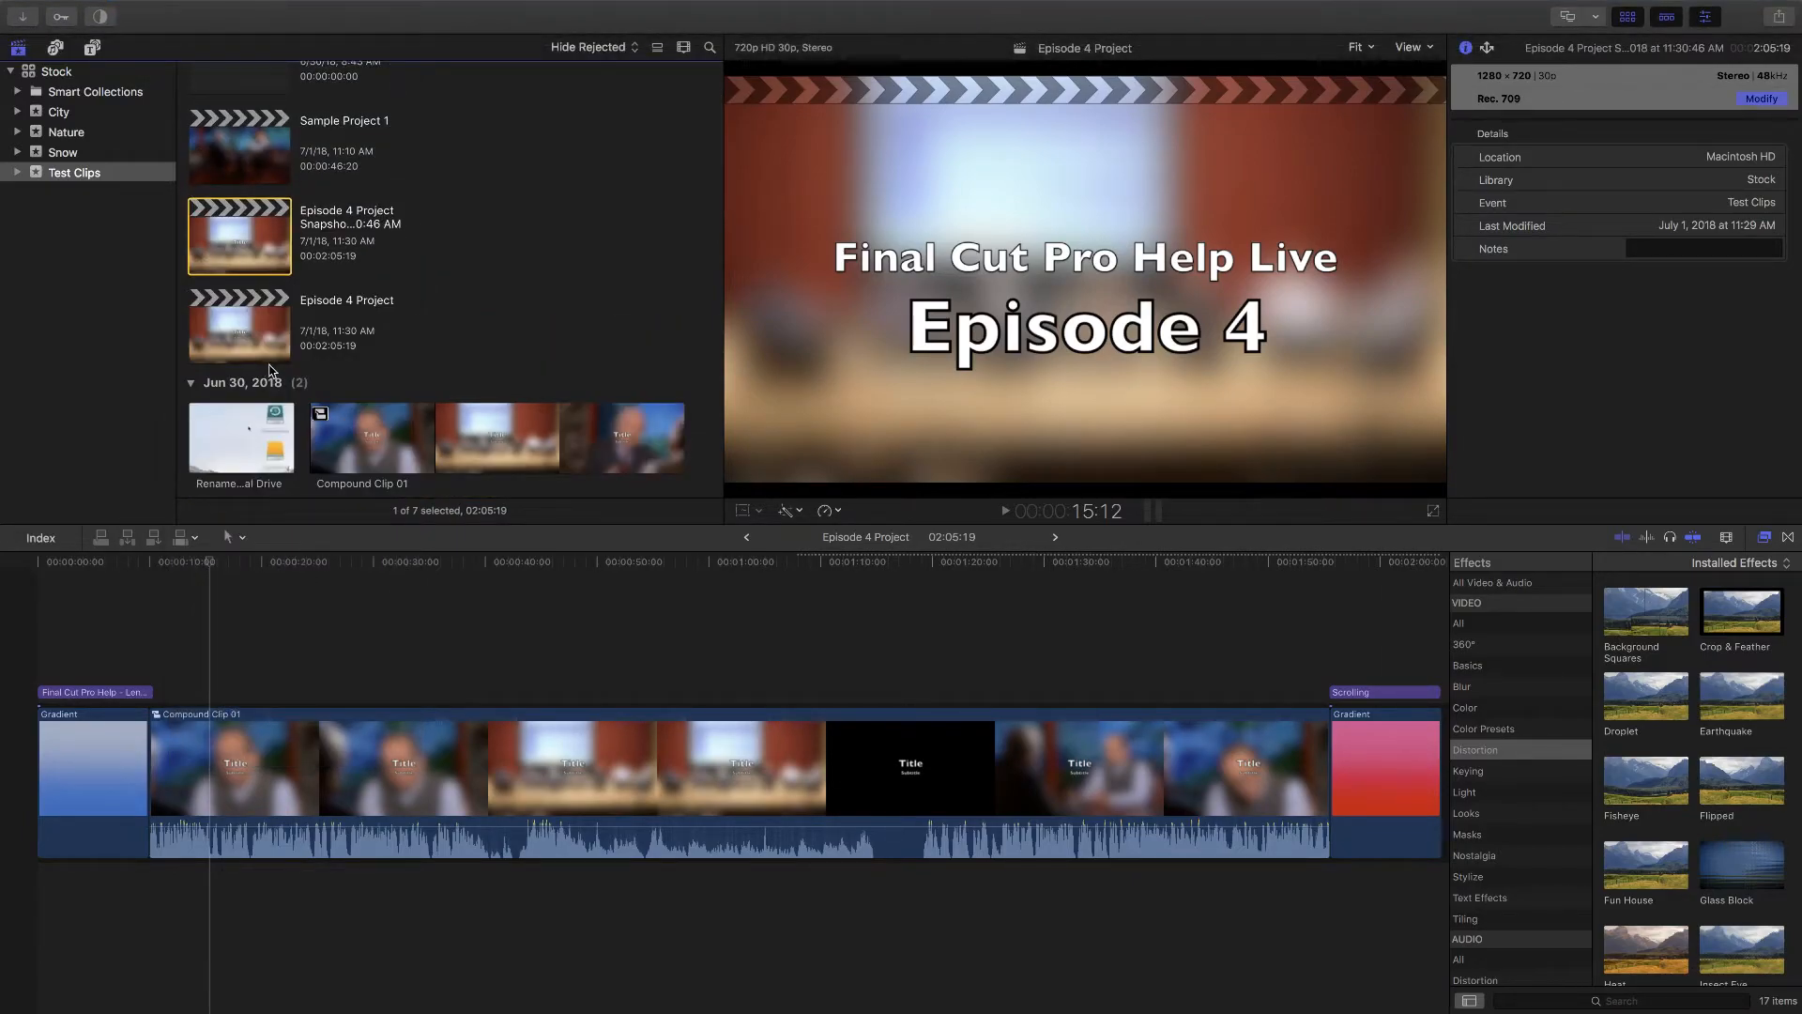
# Step: Rename the snapshot project as Episode 5
pyautogui.click(349, 219)
pyautogui.click(355, 212)
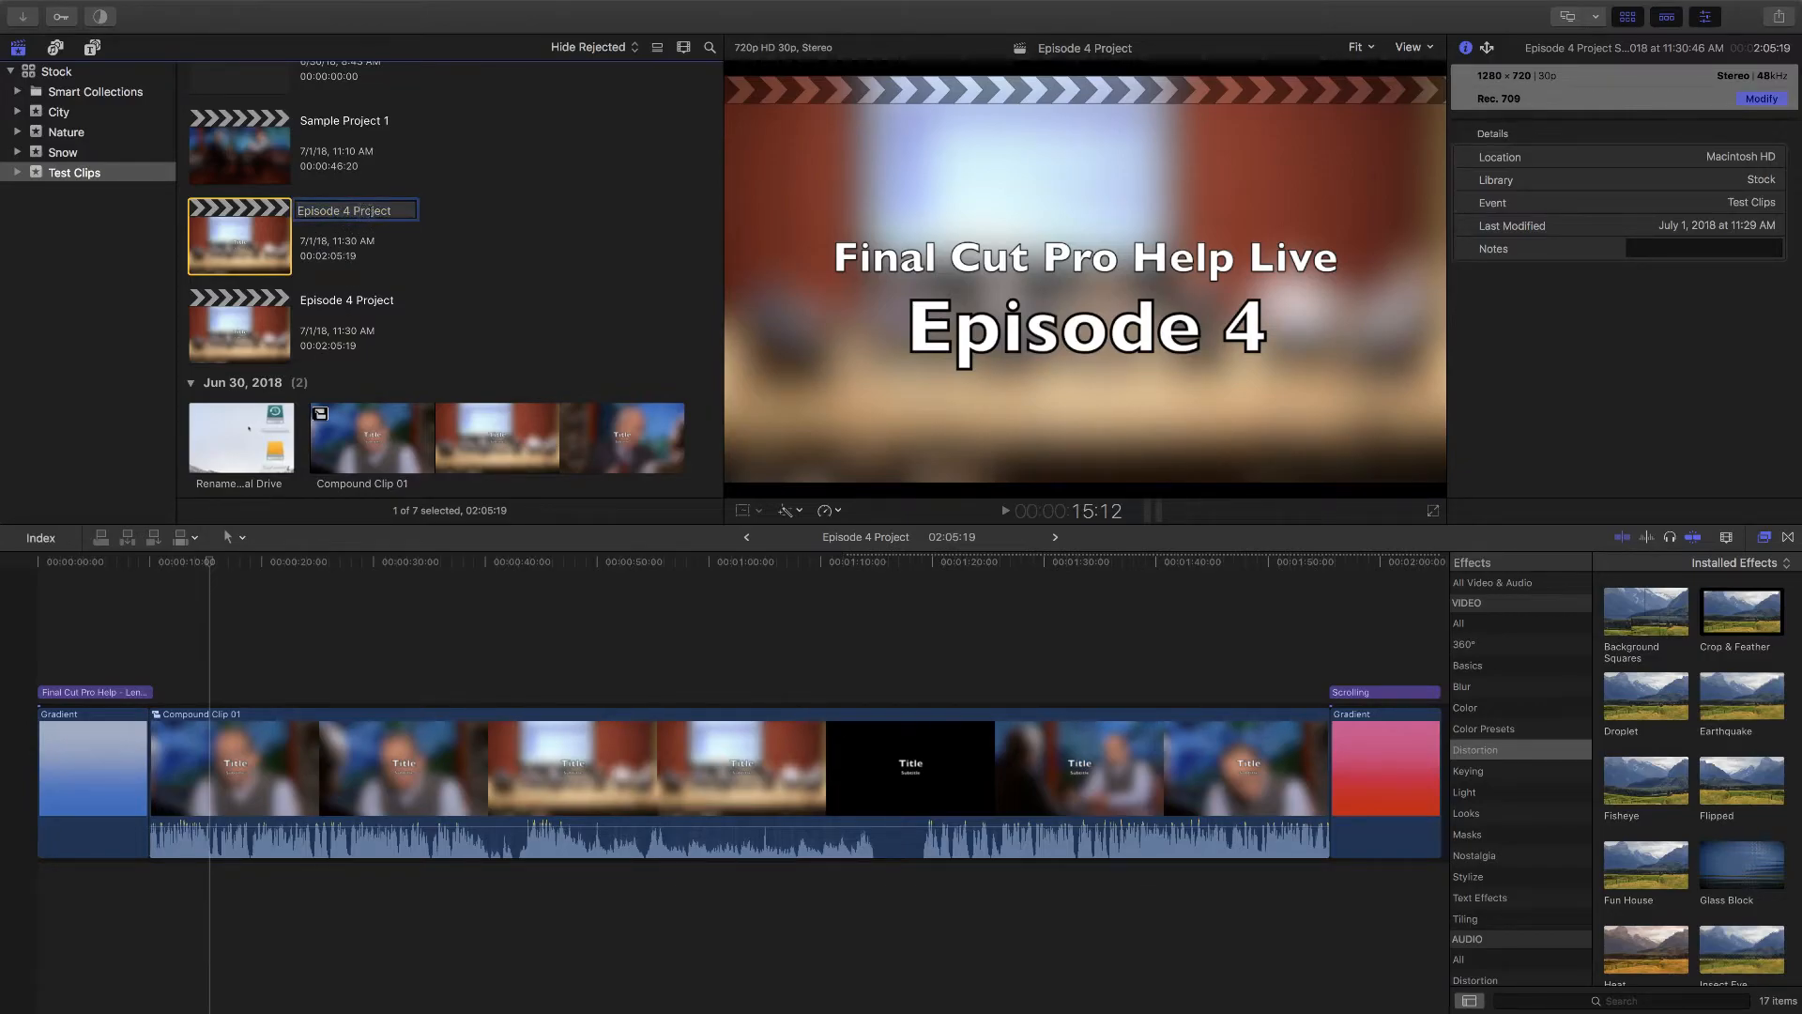
pyautogui.moveTo(401, 213); pyautogui.dragTo(408, 237)
pyautogui.press('BackSpace')
pyautogui.press('Return')
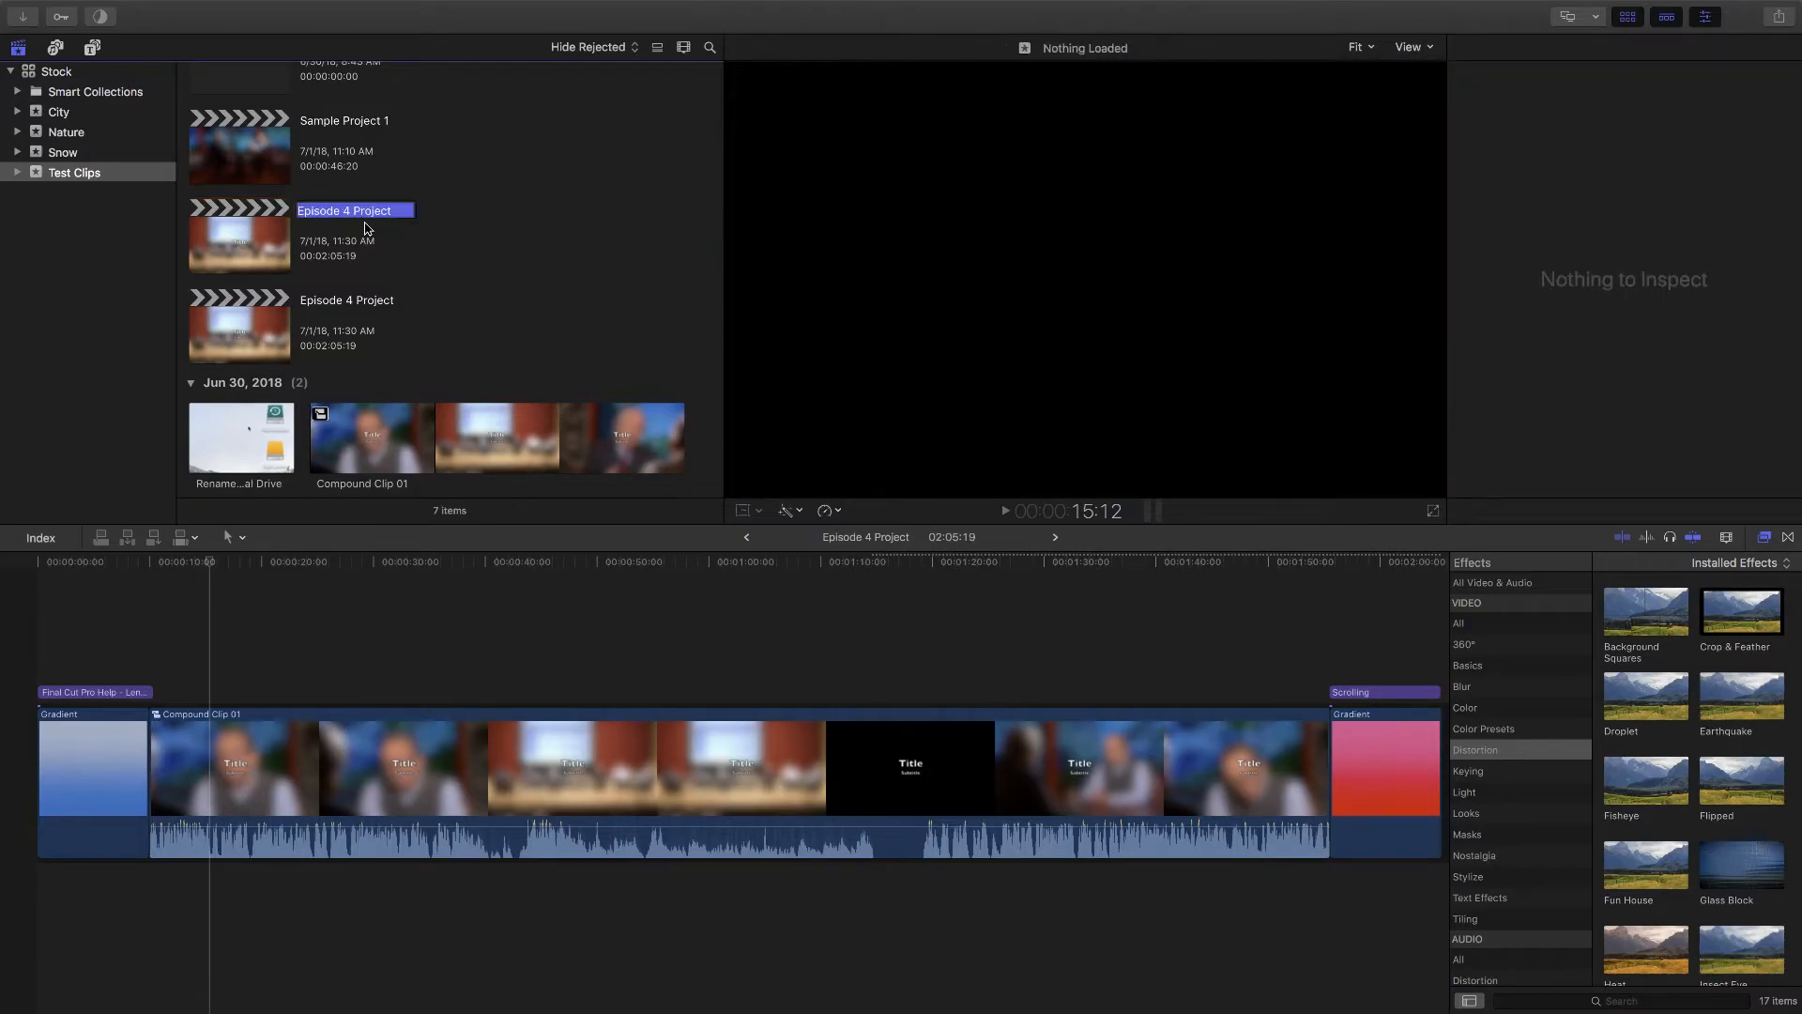
pyautogui.click(359, 211)
pyautogui.moveTo(344, 211); pyautogui.dragTo(415, 249)
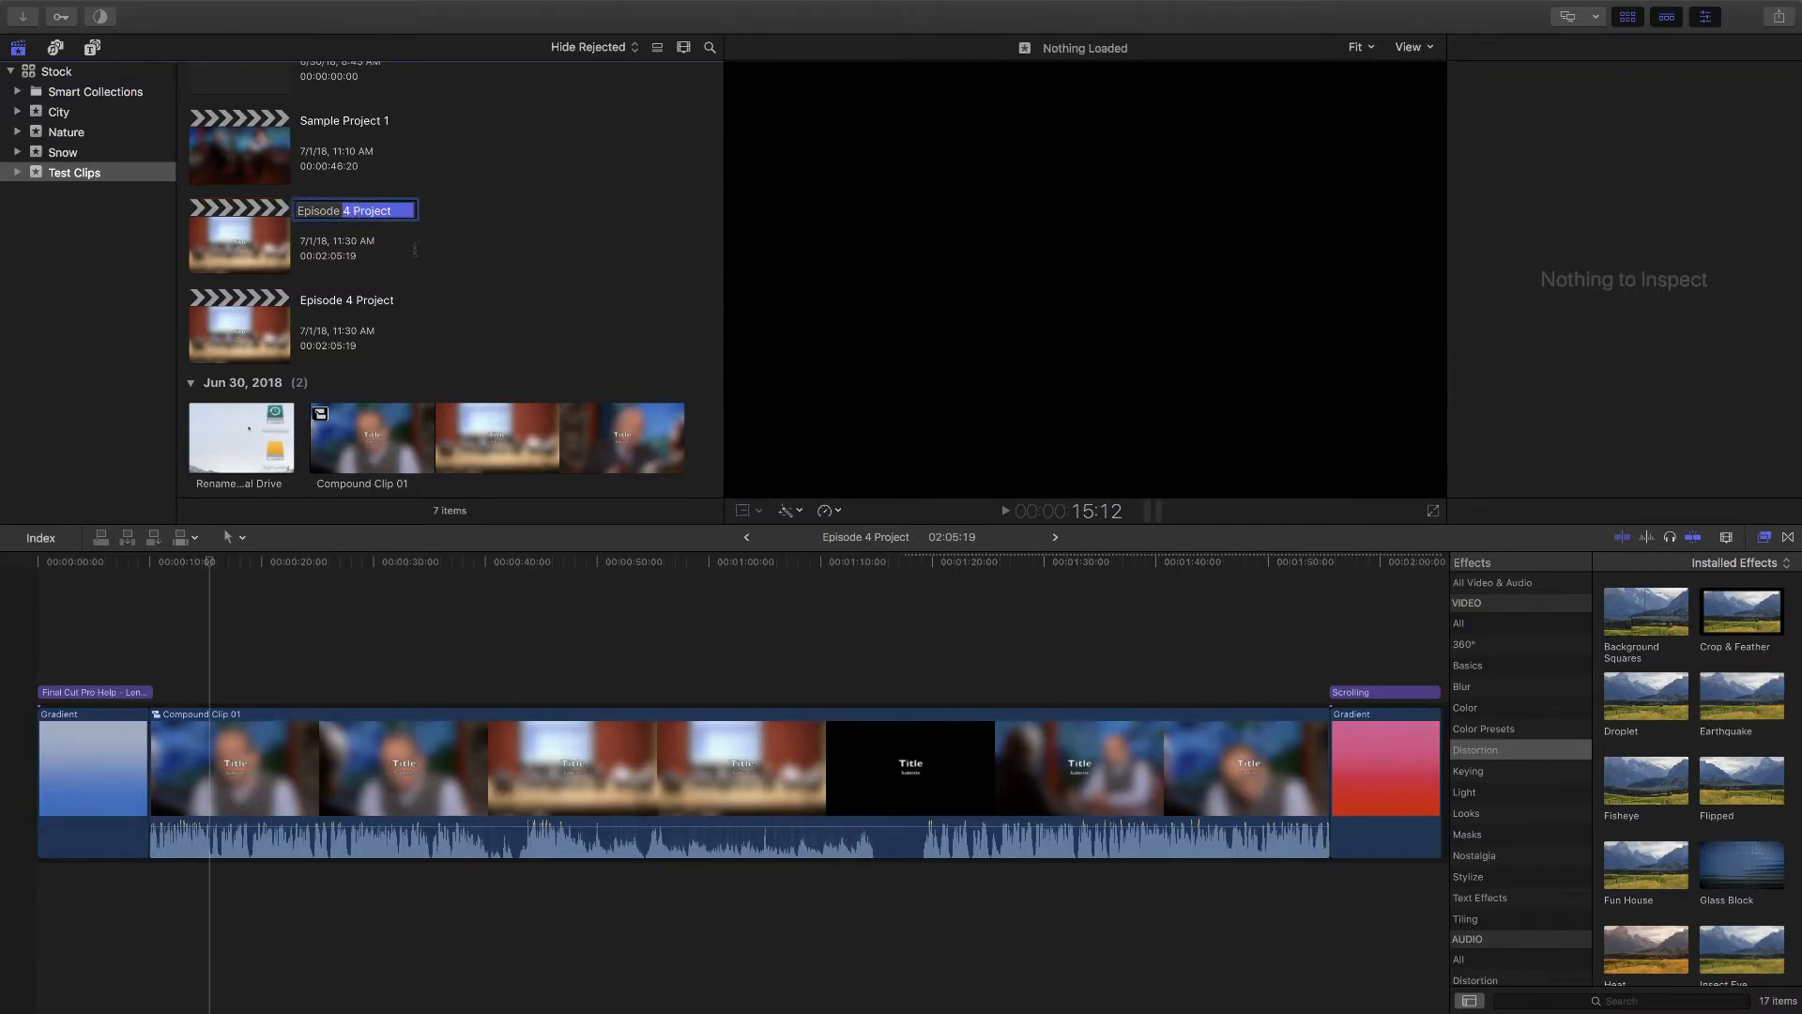
pyautogui.write('5')
pyautogui.press('Return')
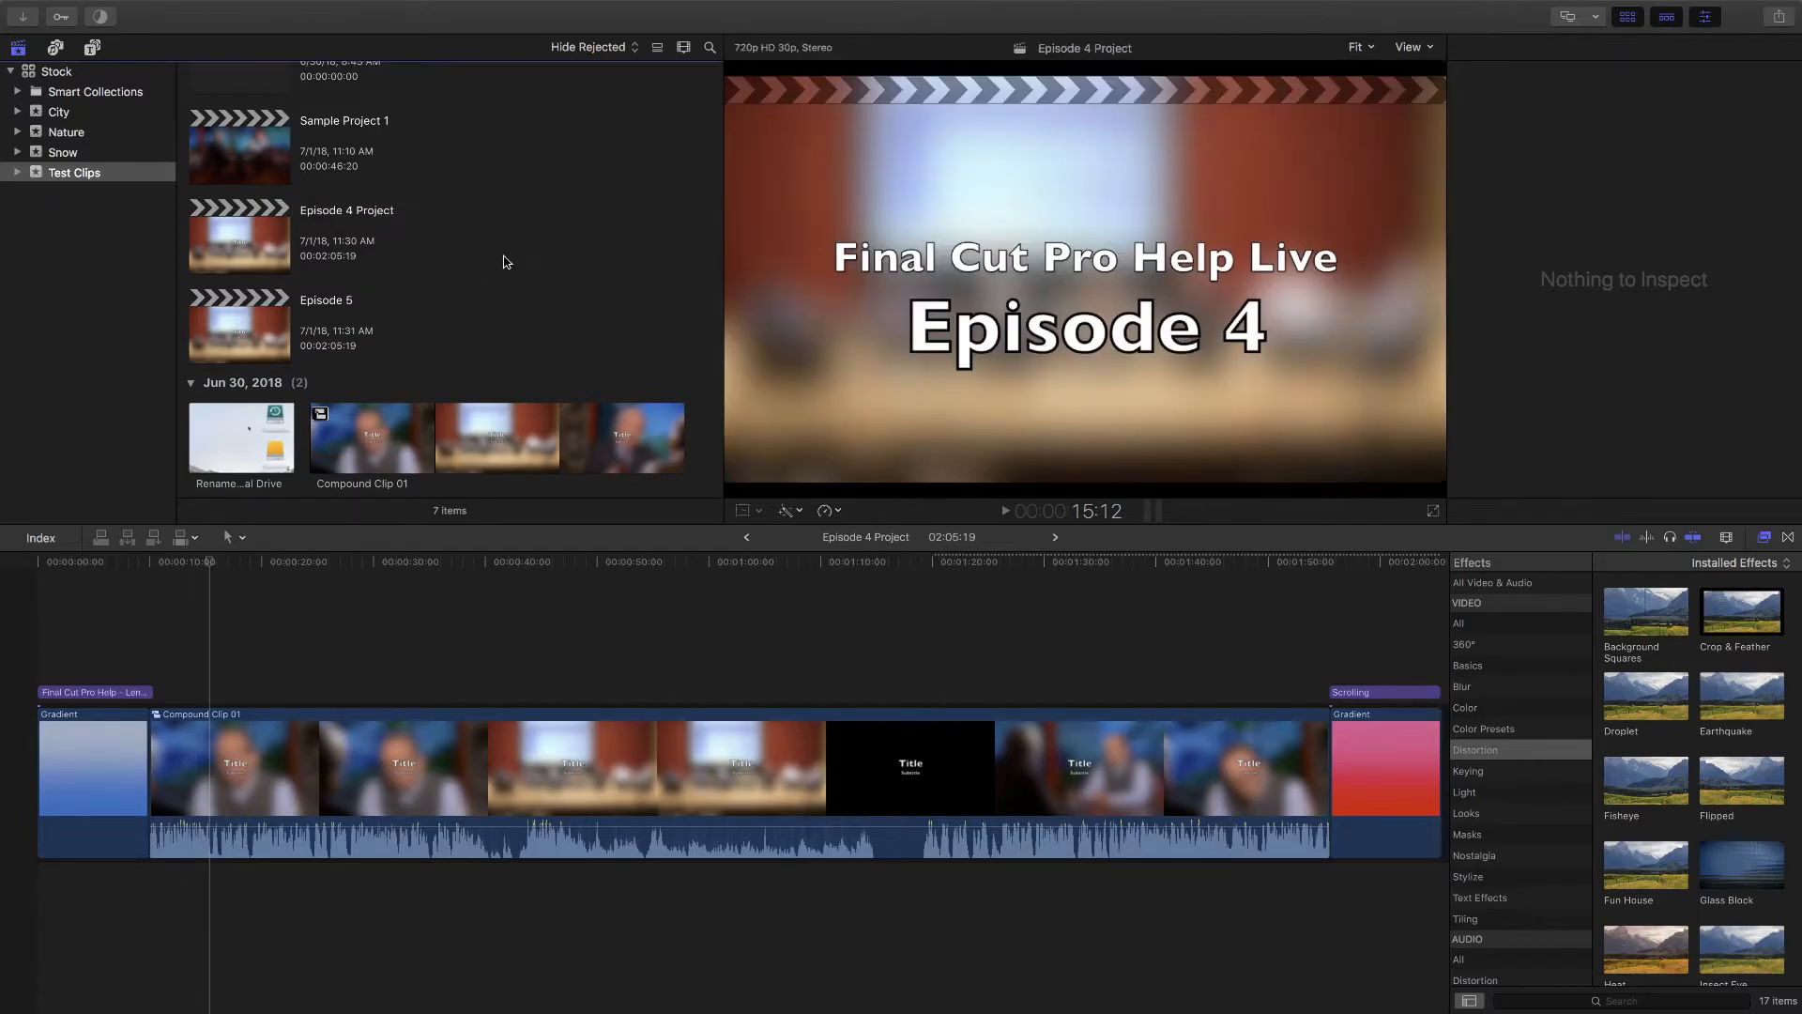
# Step: Open Compound Clip 01 in the Episode 5 project and change the title's second line to "Episode 5"
pyautogui.doubleClick(249, 329)
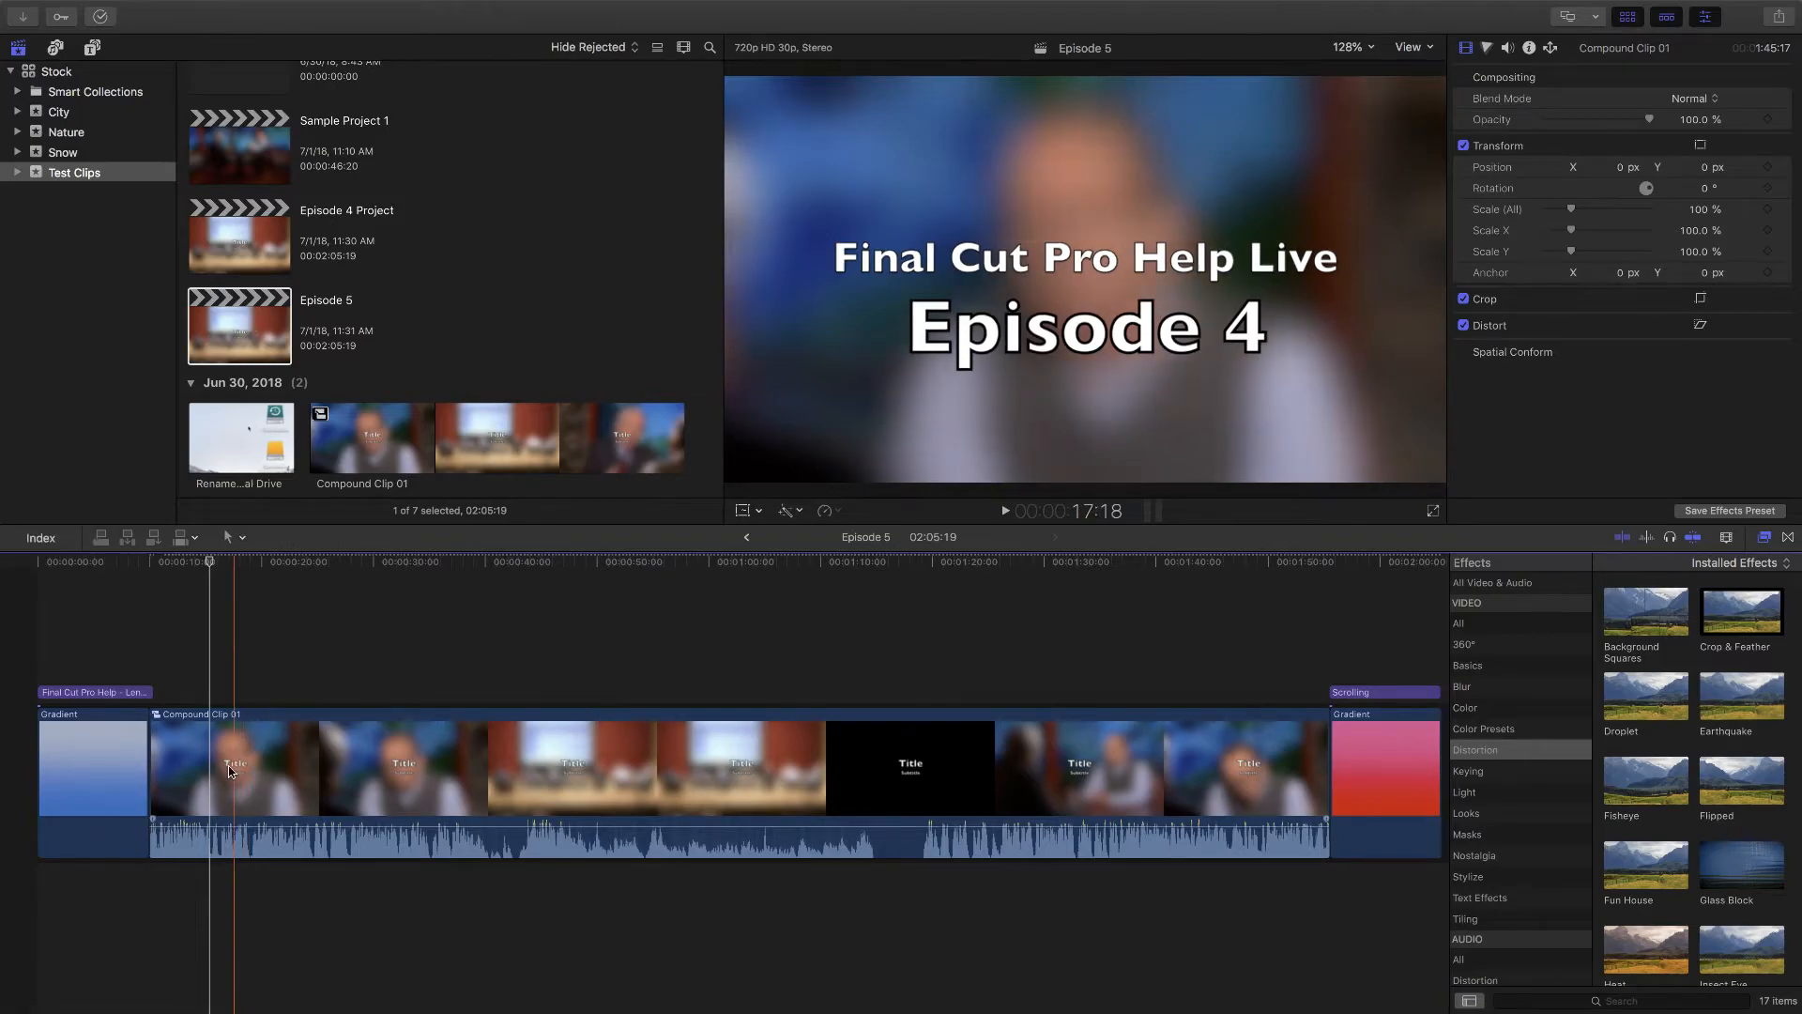
pyautogui.doubleClick(335, 758)
pyautogui.click(94, 694)
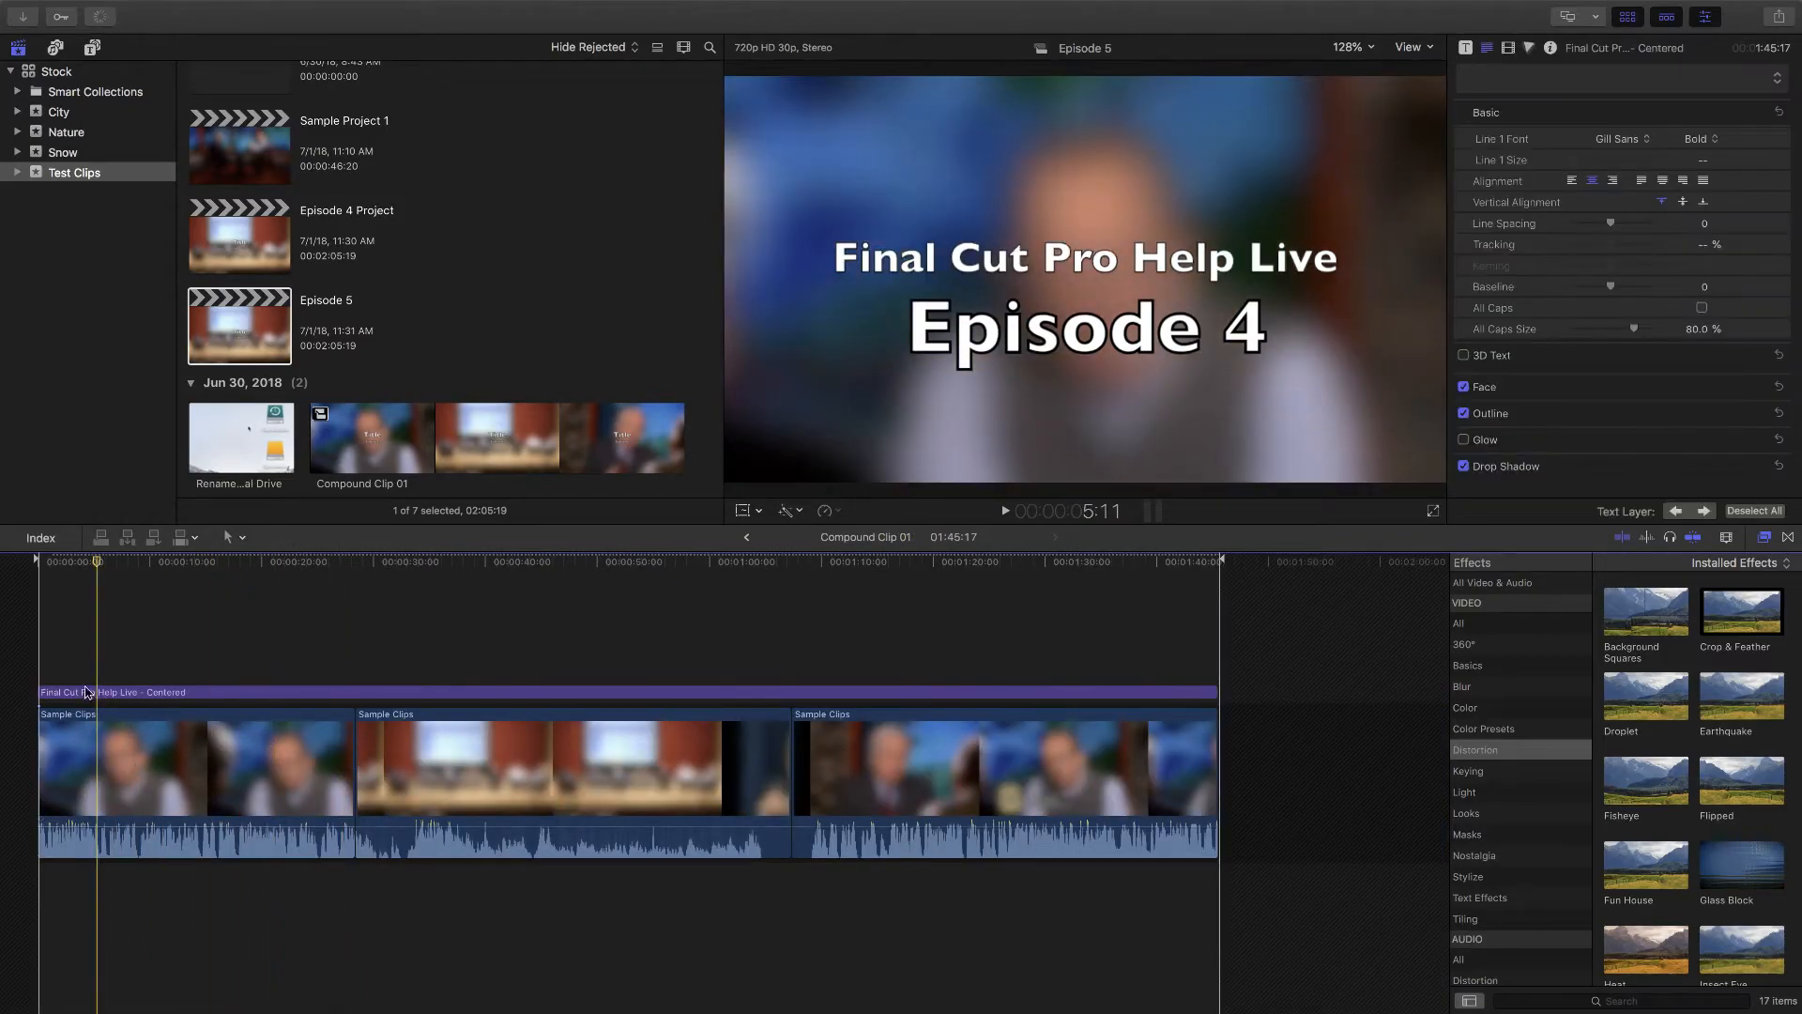
pyautogui.click(94, 694)
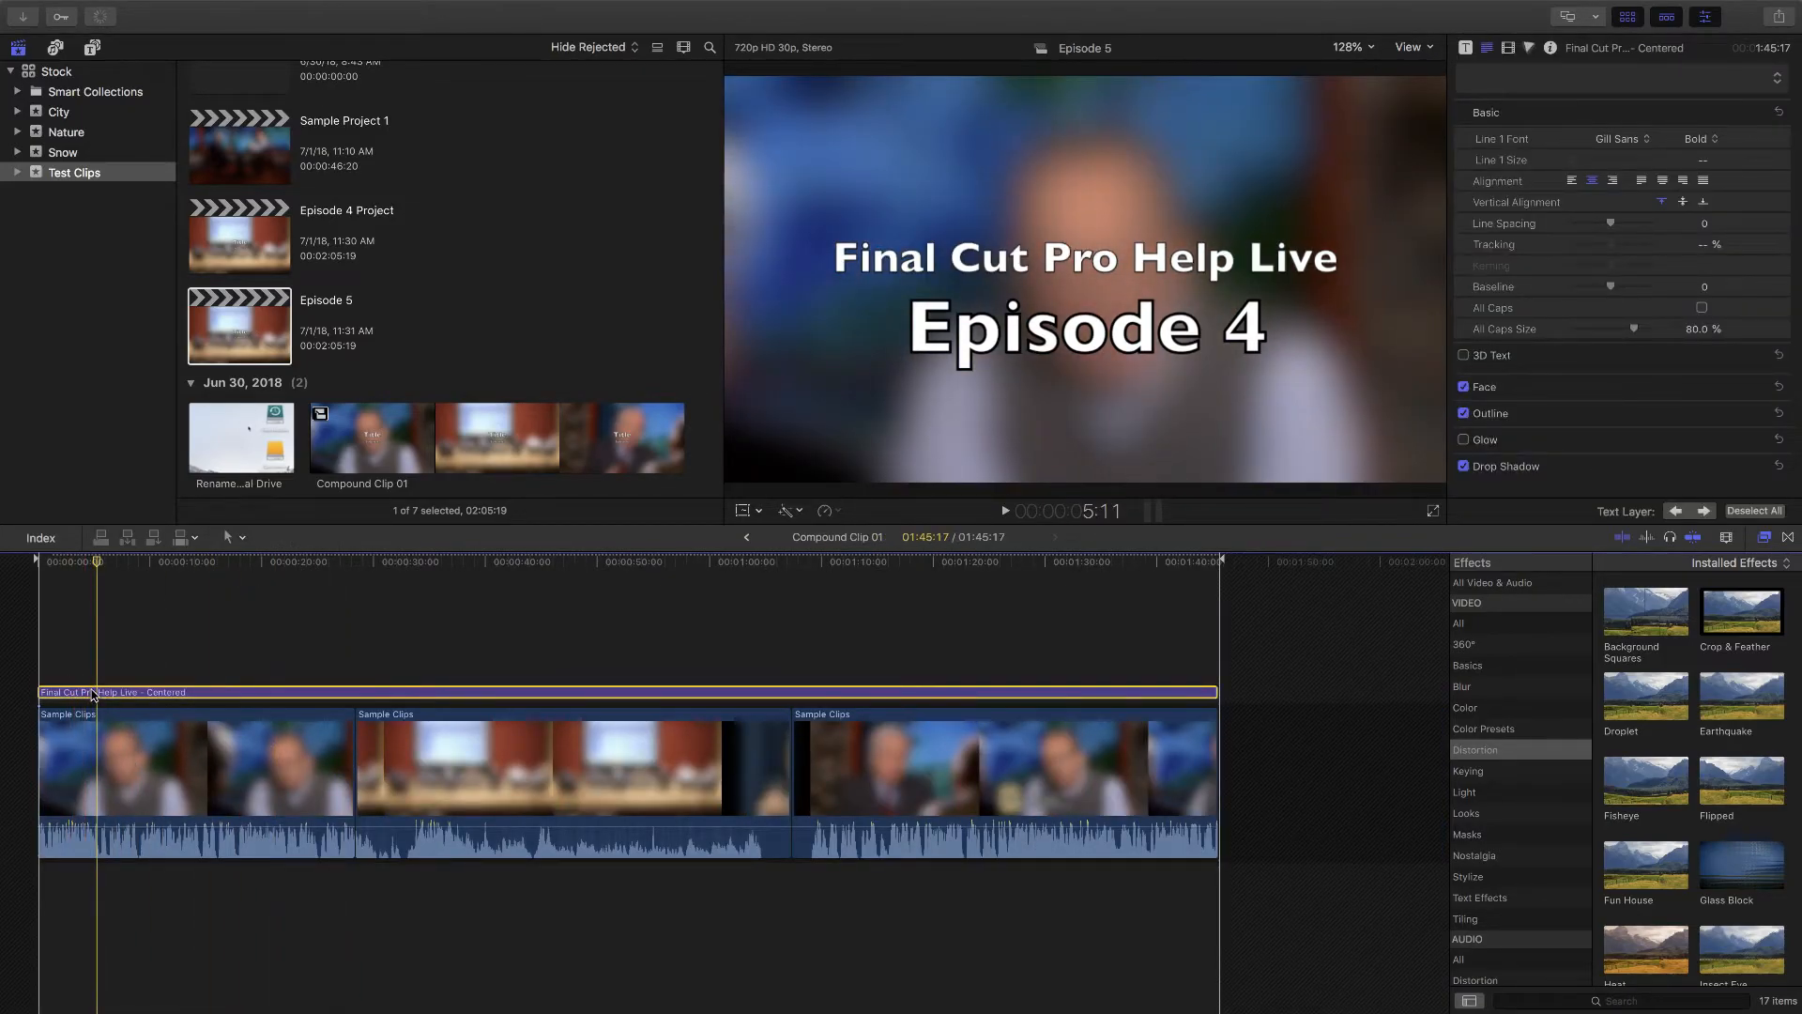
pyautogui.doubleClick(1234, 333)
pyautogui.click(1269, 333)
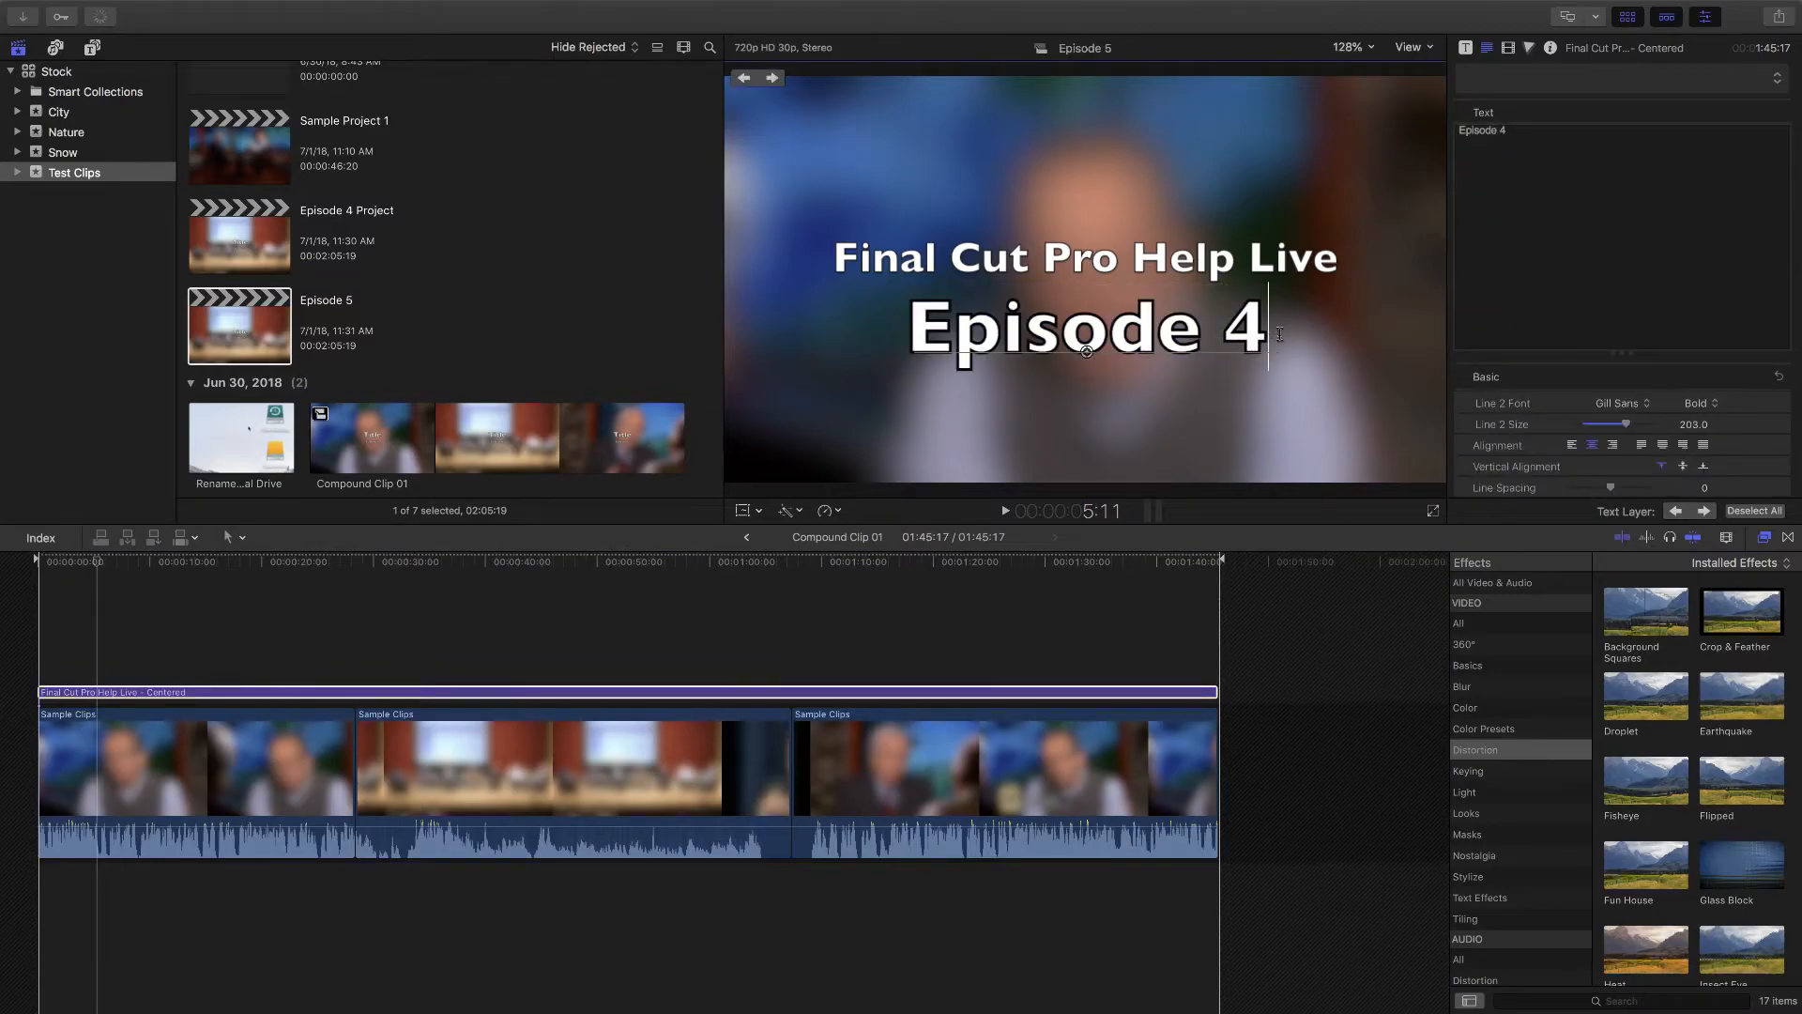
pyautogui.press('BackSpace')
pyautogui.write('6')
pyautogui.press('BackSpace')
pyautogui.write('5')
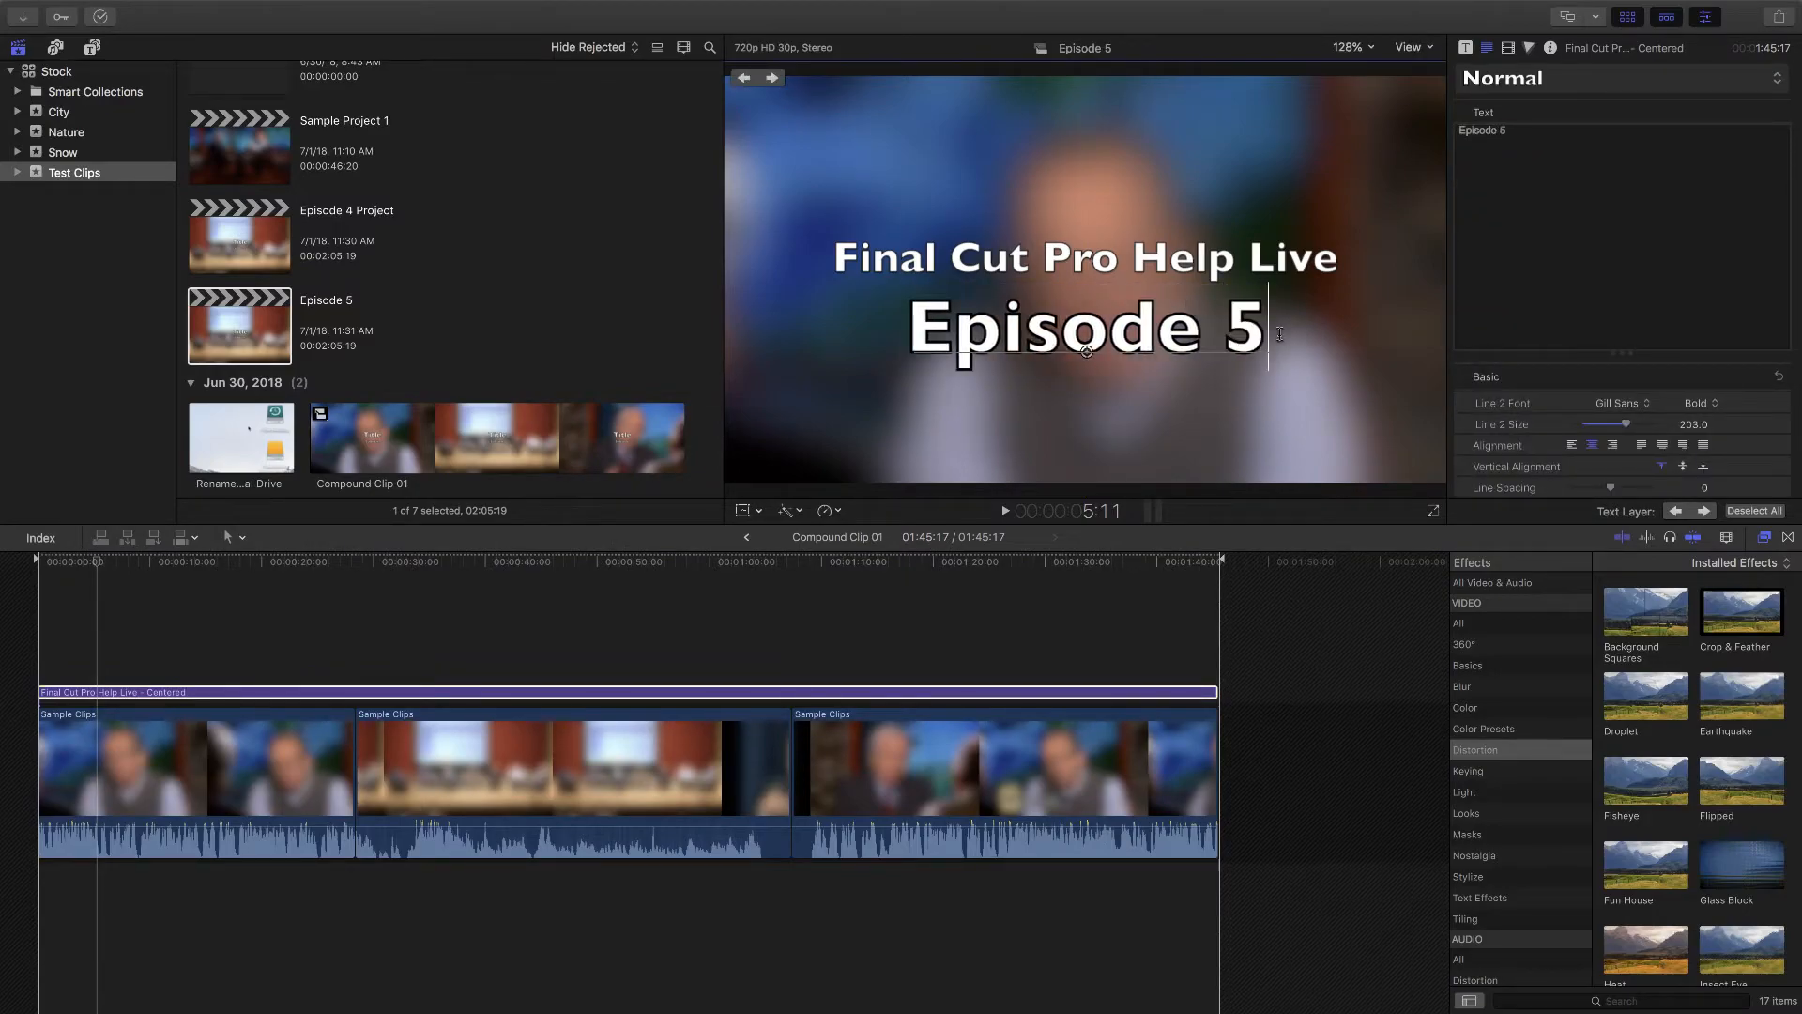
pyautogui.click(150, 653)
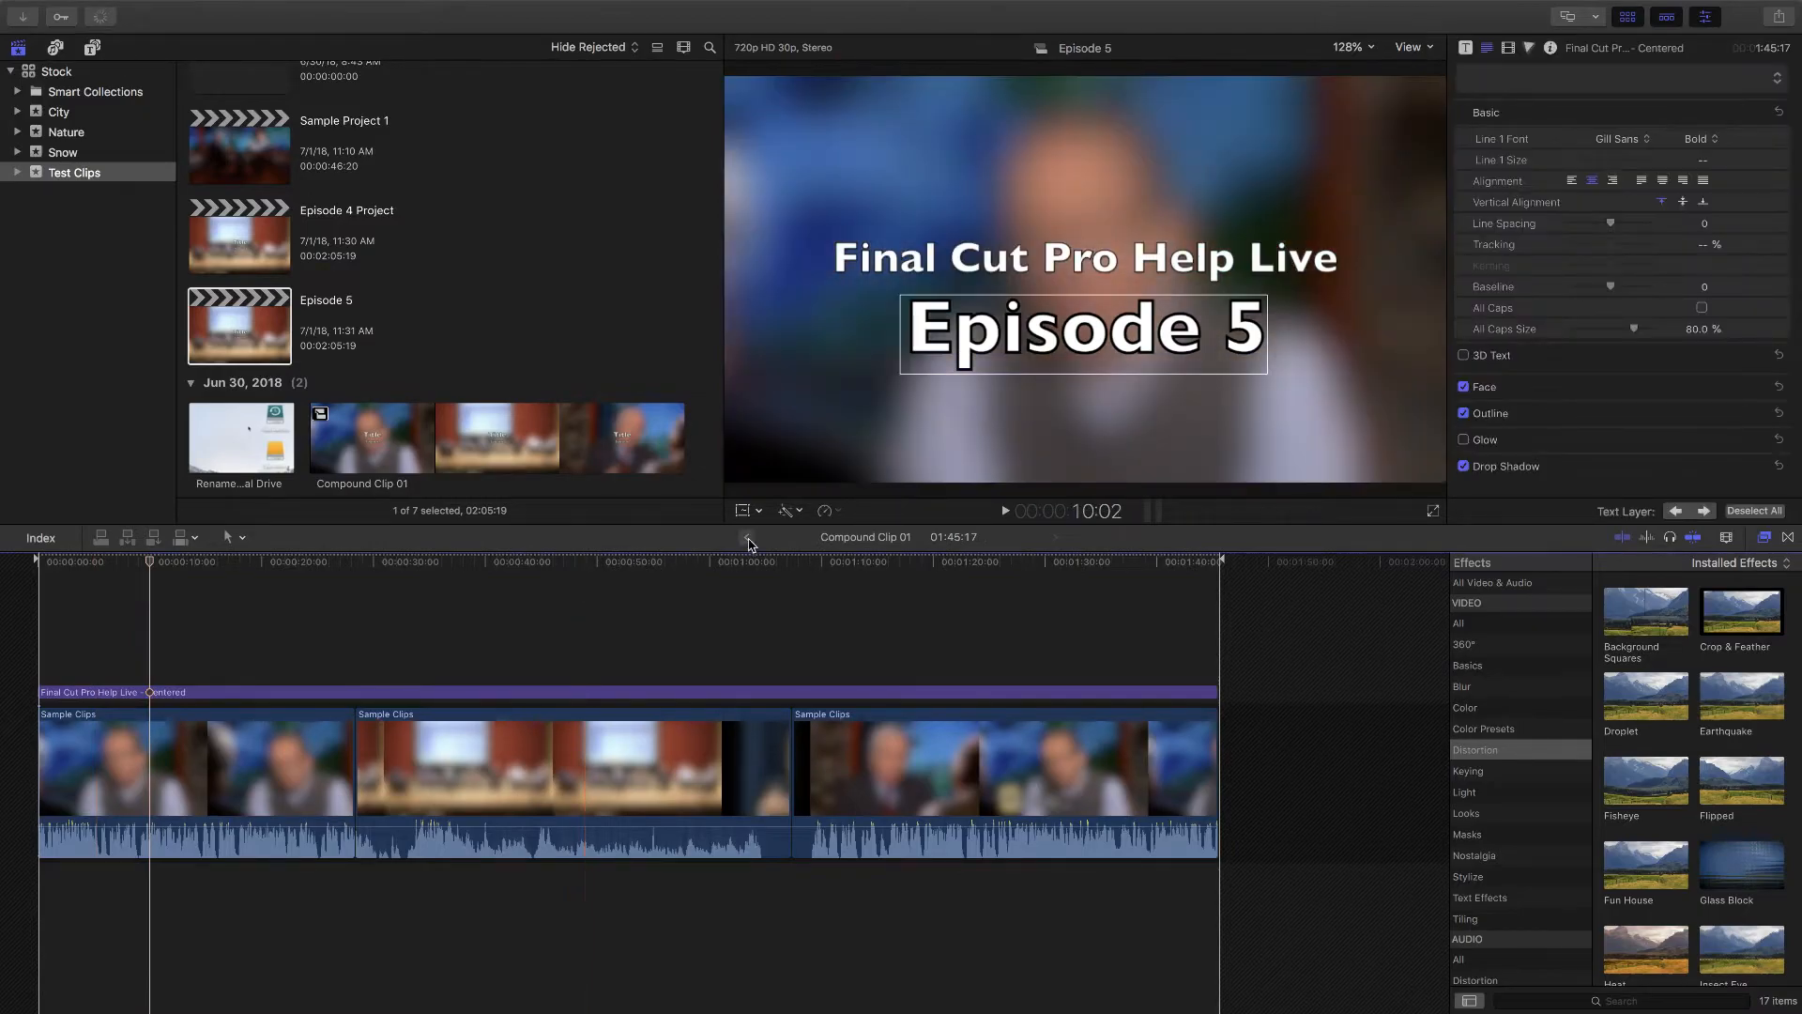
# Step: Go back to the Episode 5 project timeline and open Episode 4 Project to compare their compound clip titles
pyautogui.click(747, 538)
pyautogui.click(208, 731)
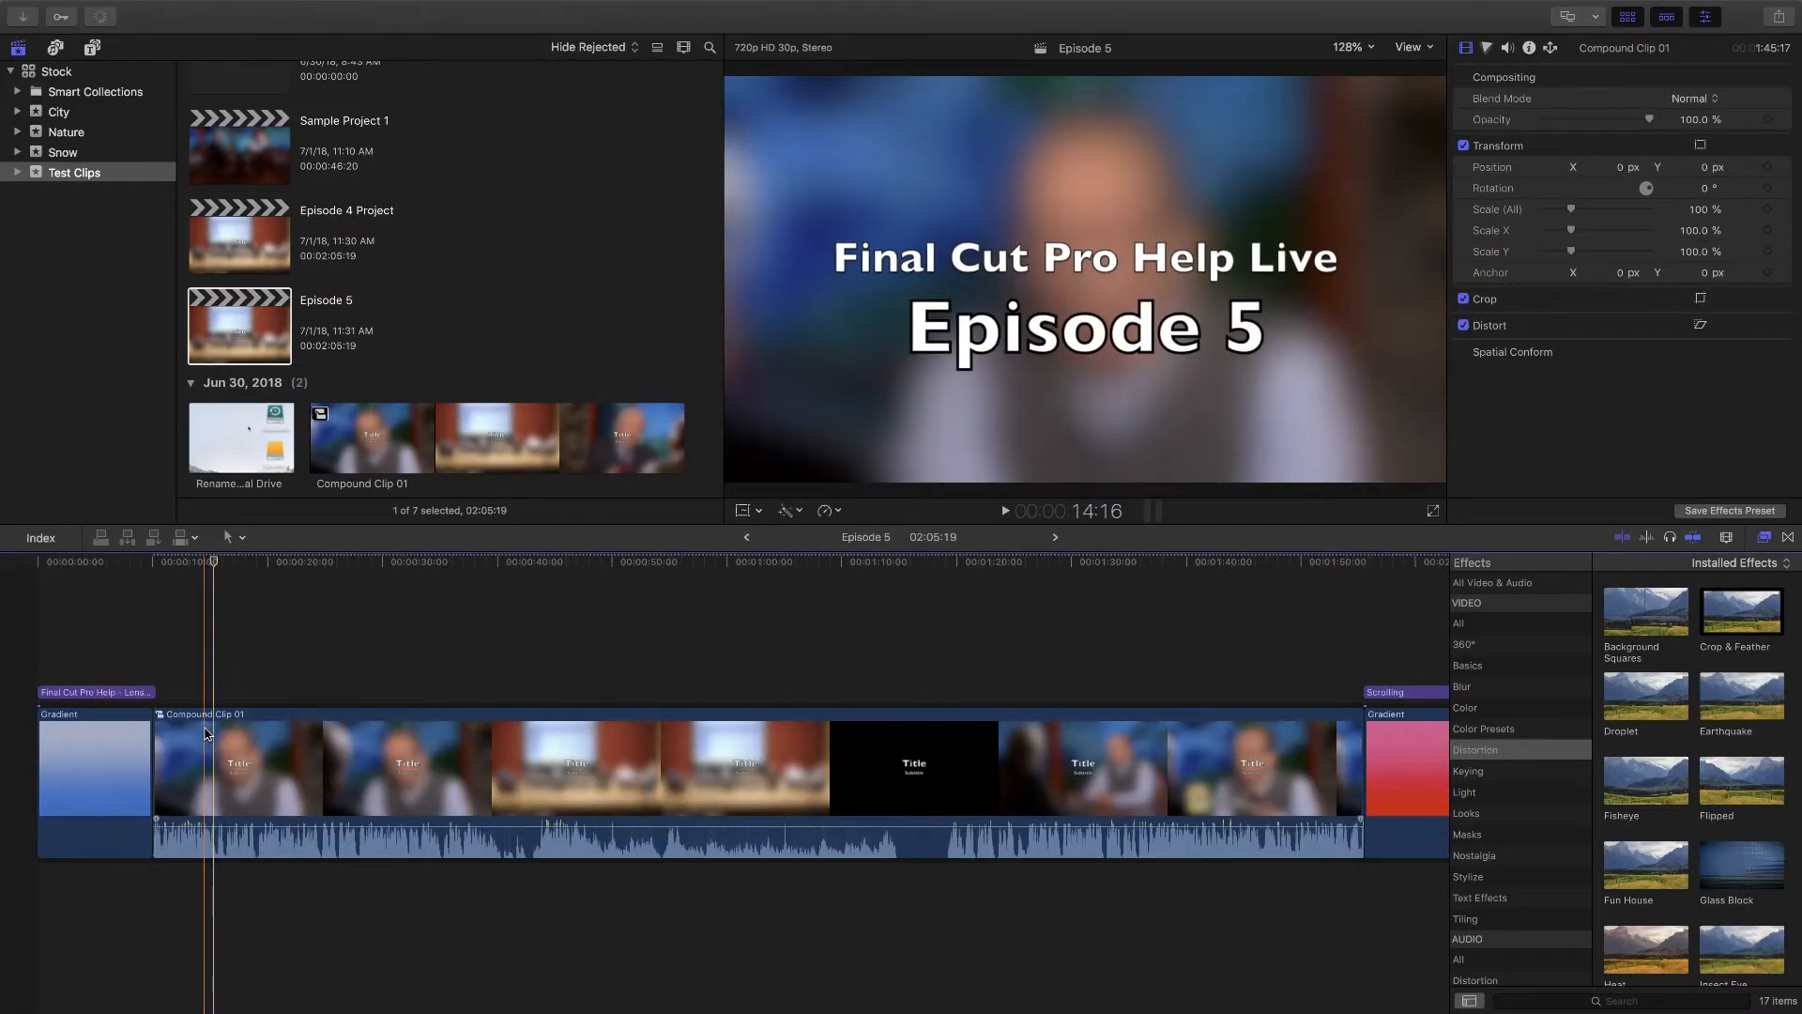
pyautogui.doubleClick(239, 223)
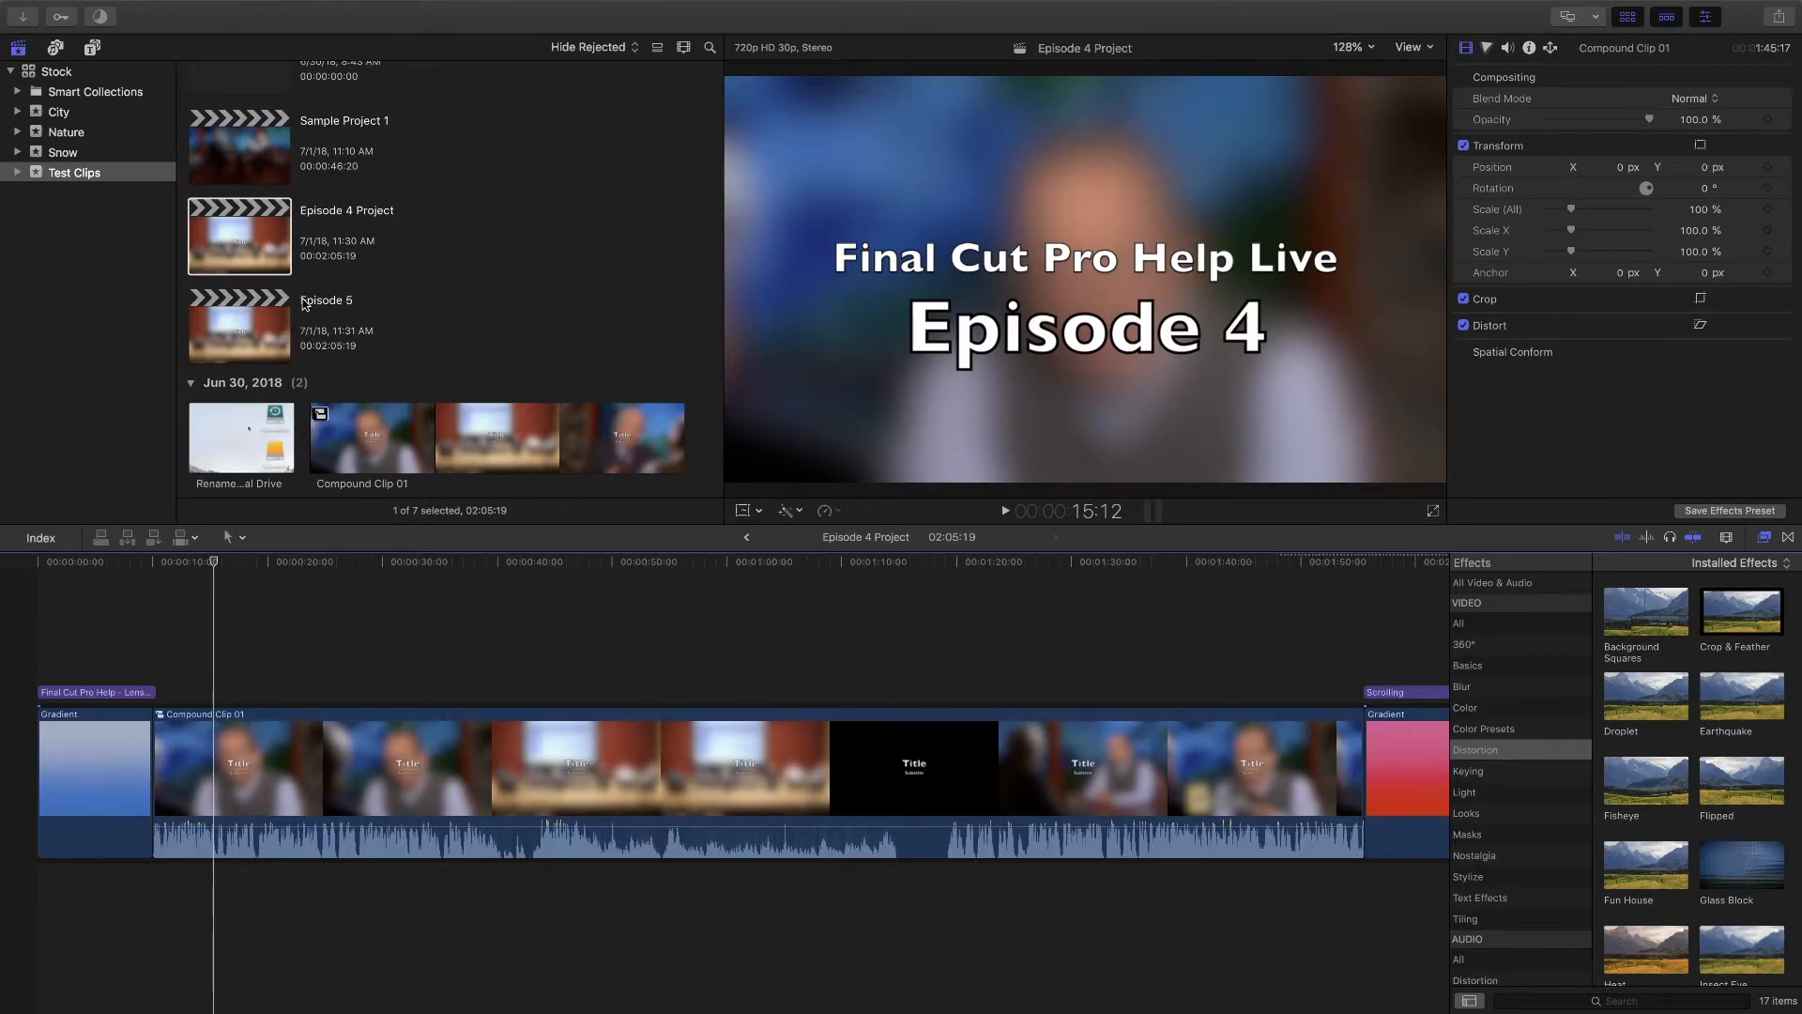
# Step: Make another snapshot duplicate of Episode 4 Project
pyautogui.click(267, 253)
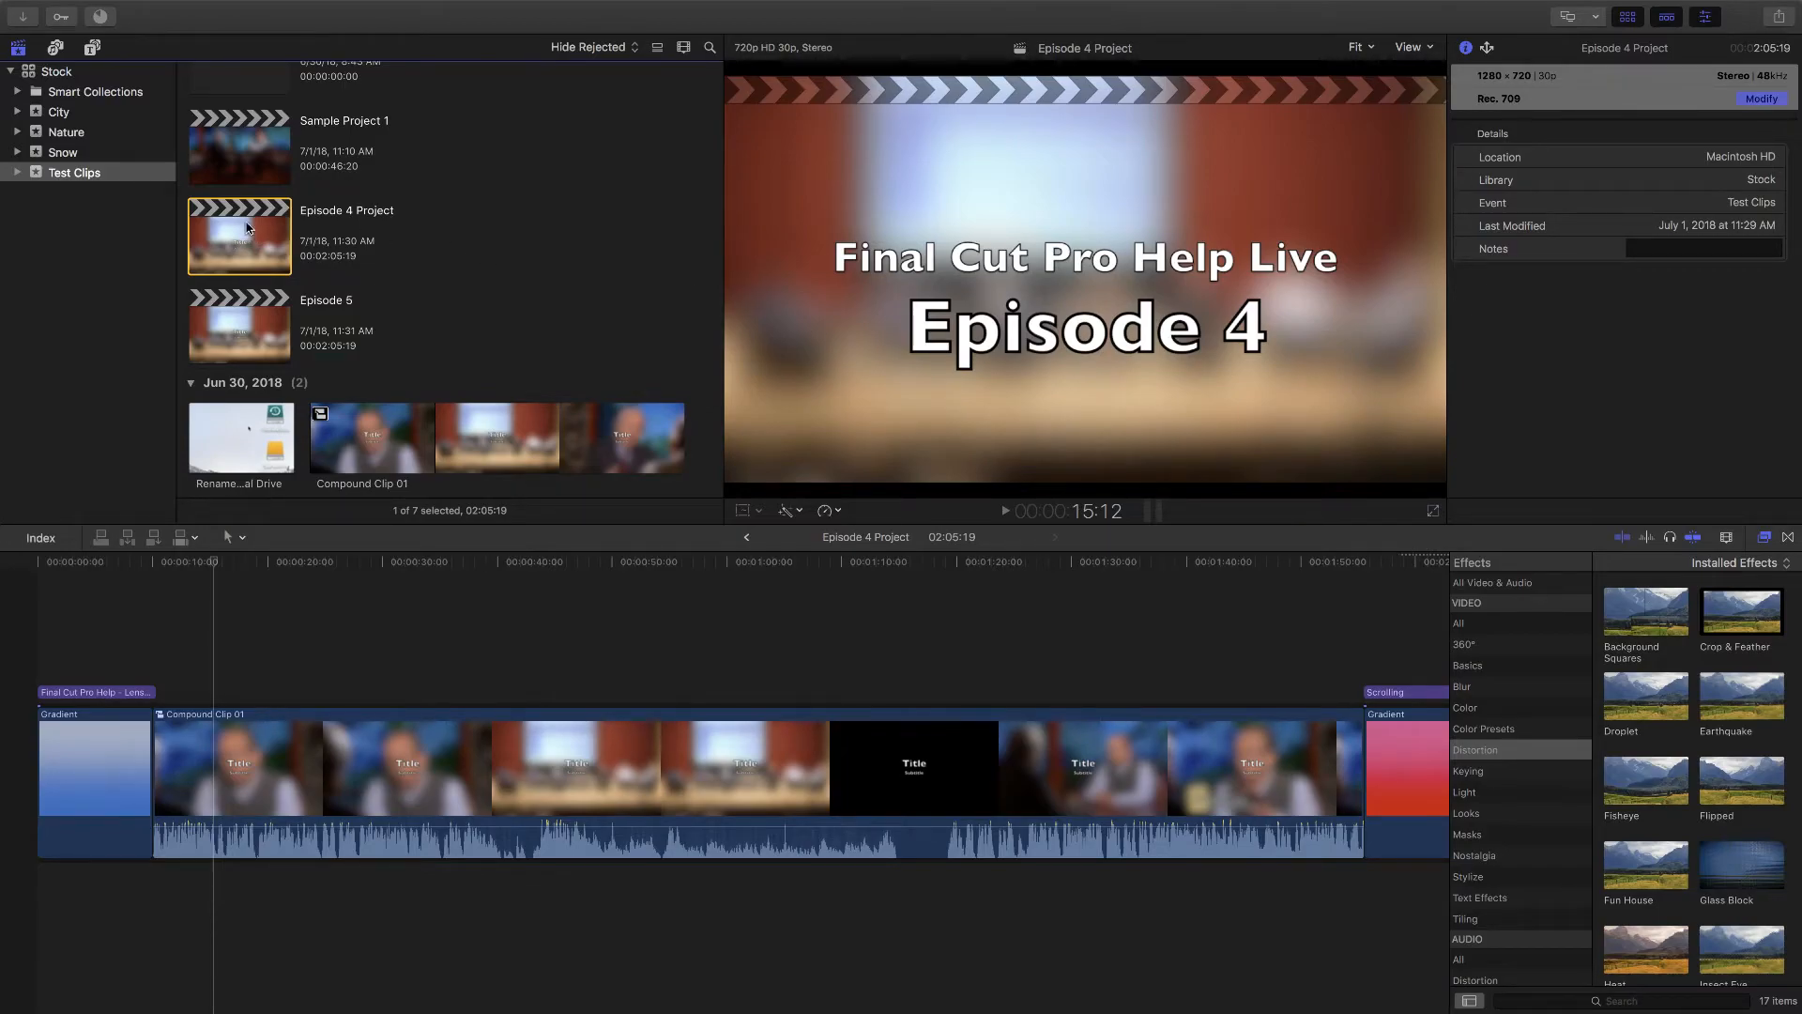
pyautogui.click(155, 9)
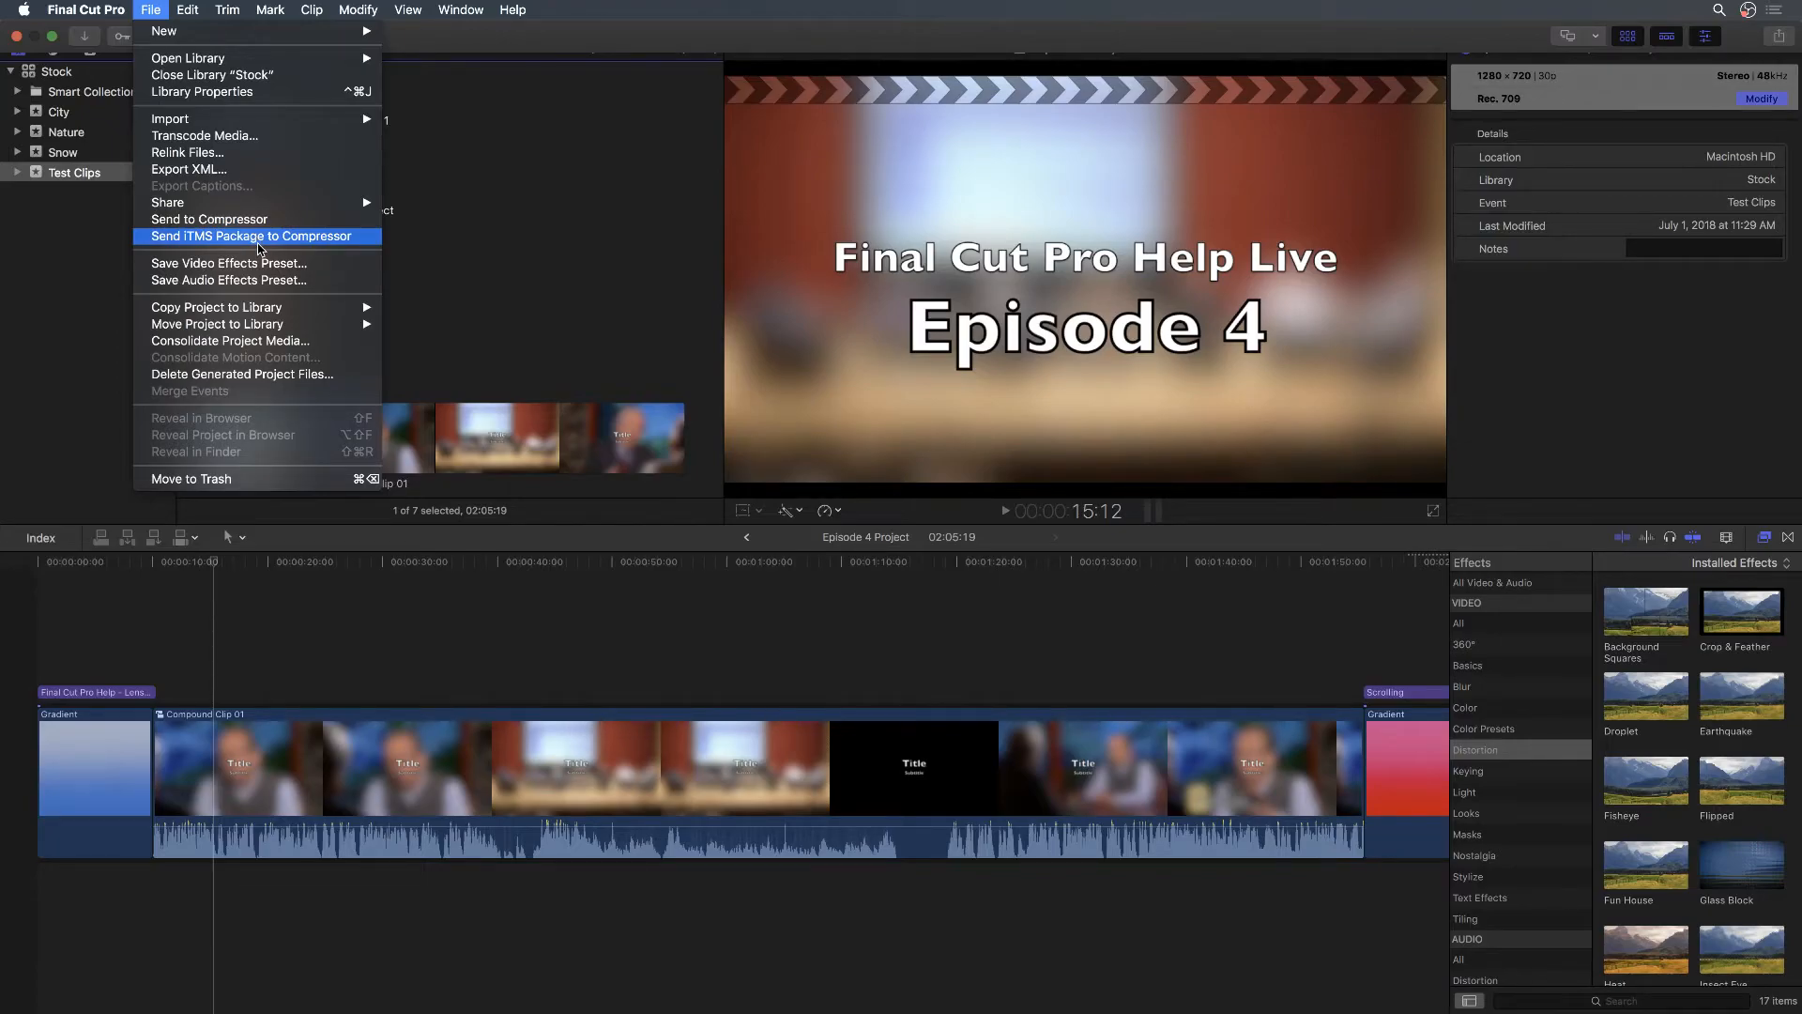
pyautogui.moveTo(188, 11)
pyautogui.click(304, 364)
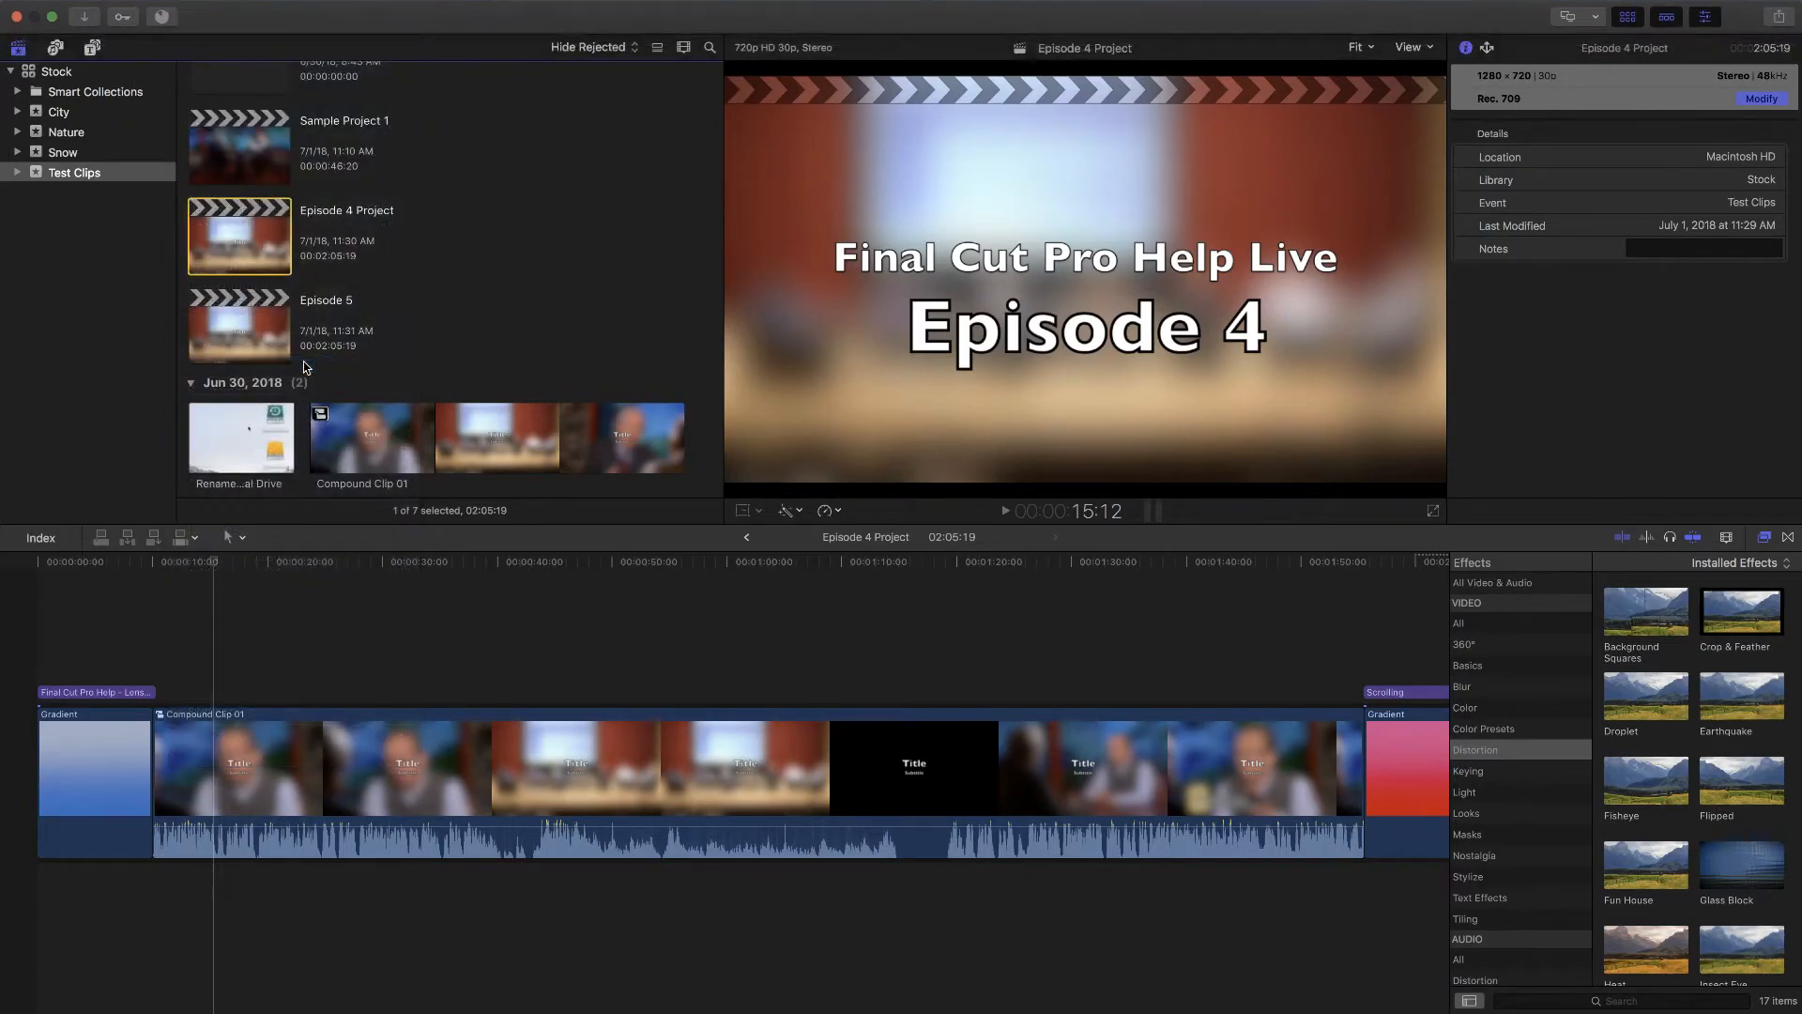
# Step: Rename the new snapshot project as Episode 4 IGTV
pyautogui.click(343, 293)
pyautogui.click(344, 292)
pyautogui.moveTo(345, 292); pyautogui.dragTo(391, 327)
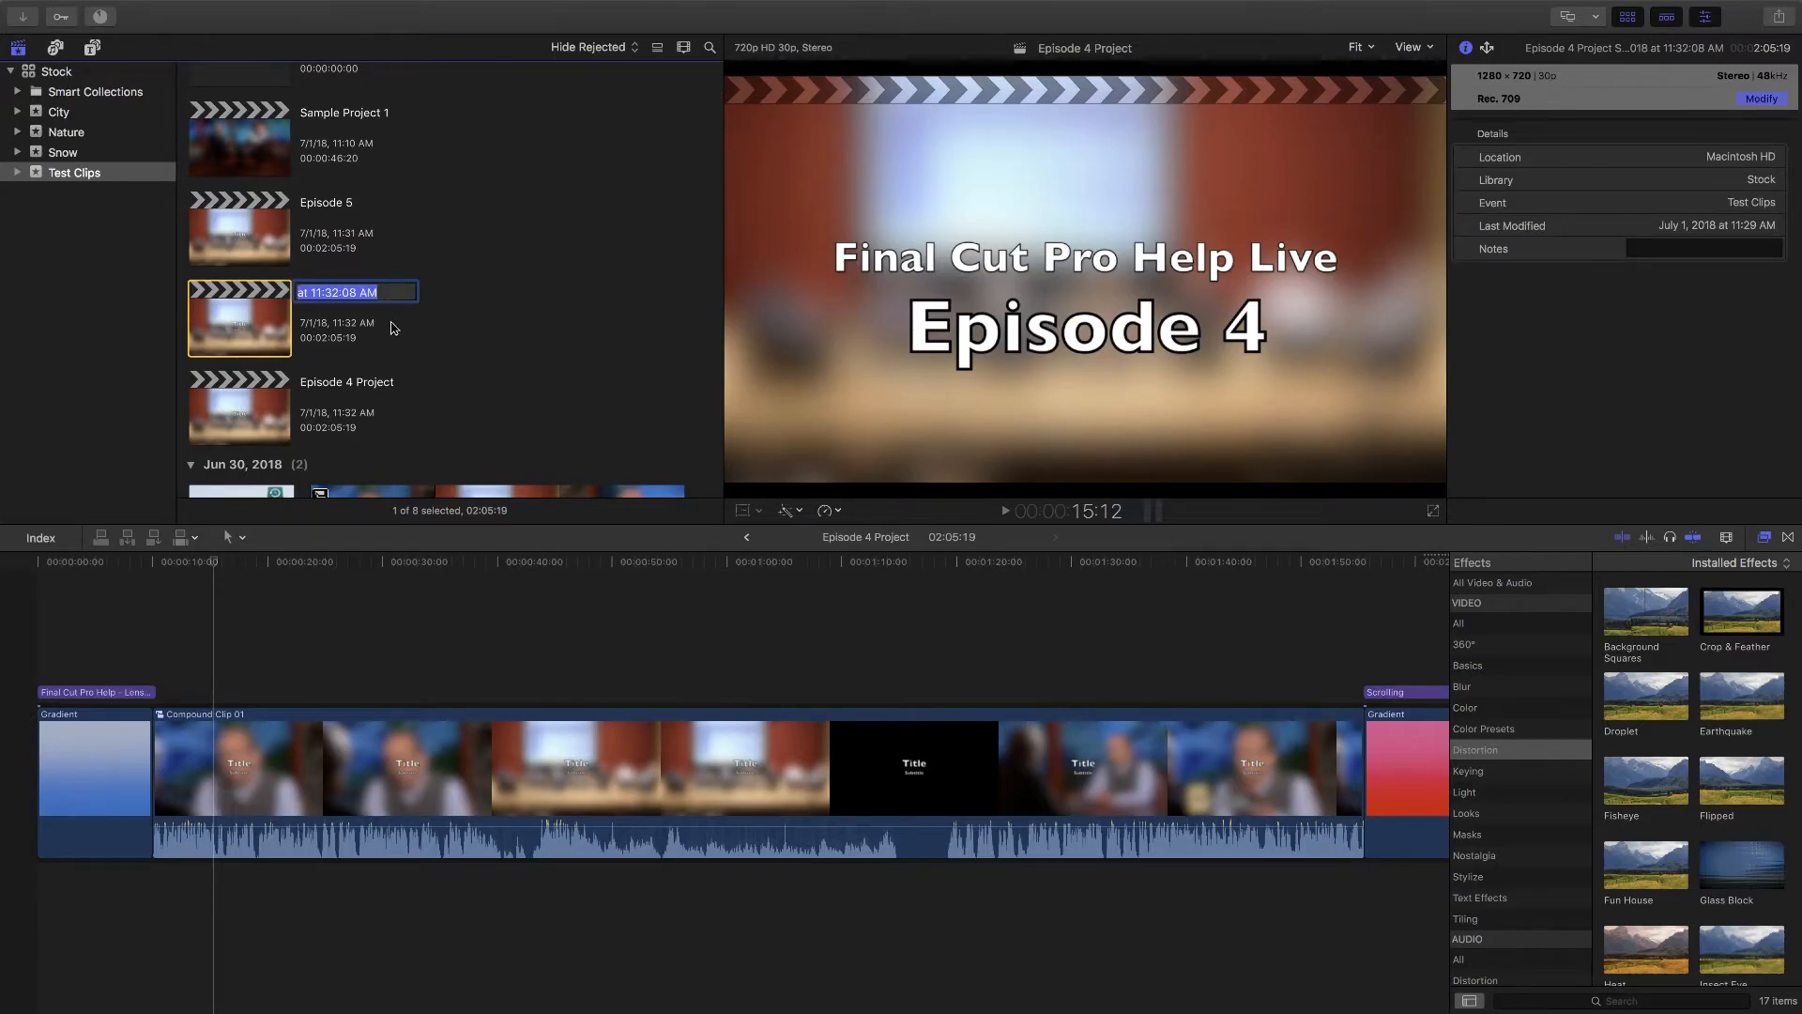
pyautogui.press('BackSpace')
pyautogui.write('IGTV')
pyautogui.press('Return')
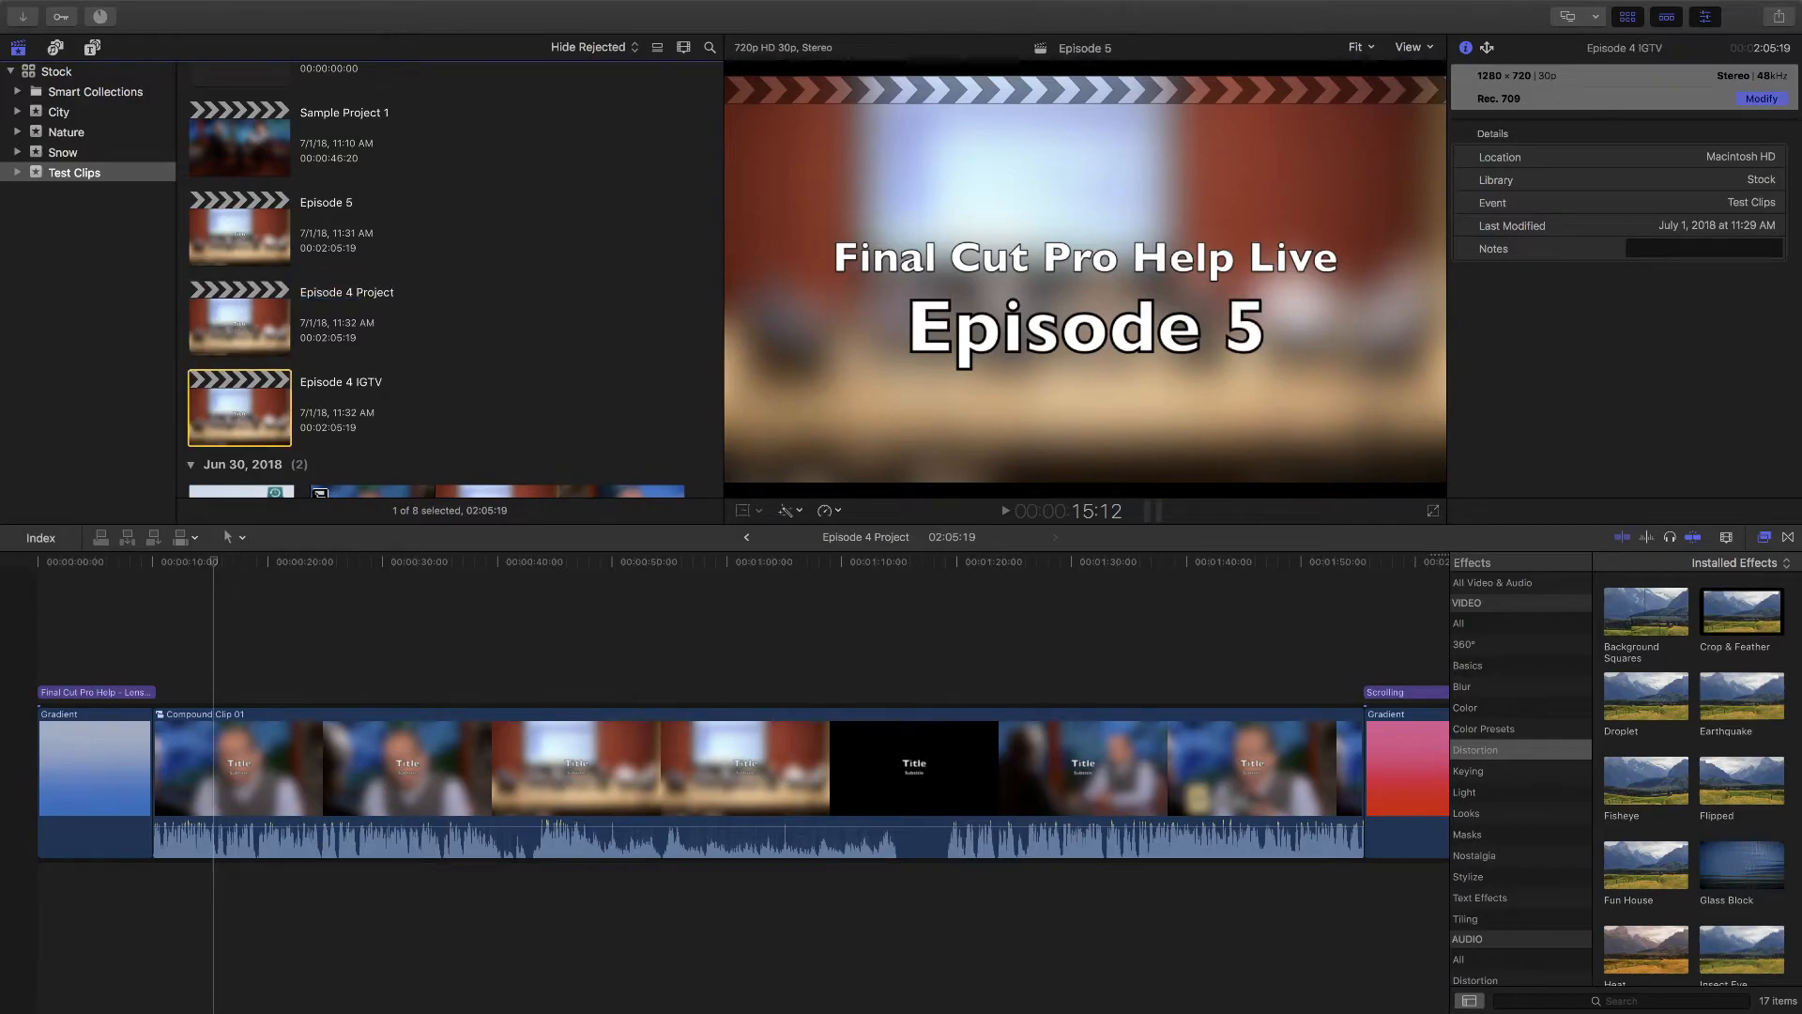
# Step: Modify the Episode 4 IGTV project settings to a Custom video format with a resolution of 1080 x 1920
pyautogui.click(252, 391)
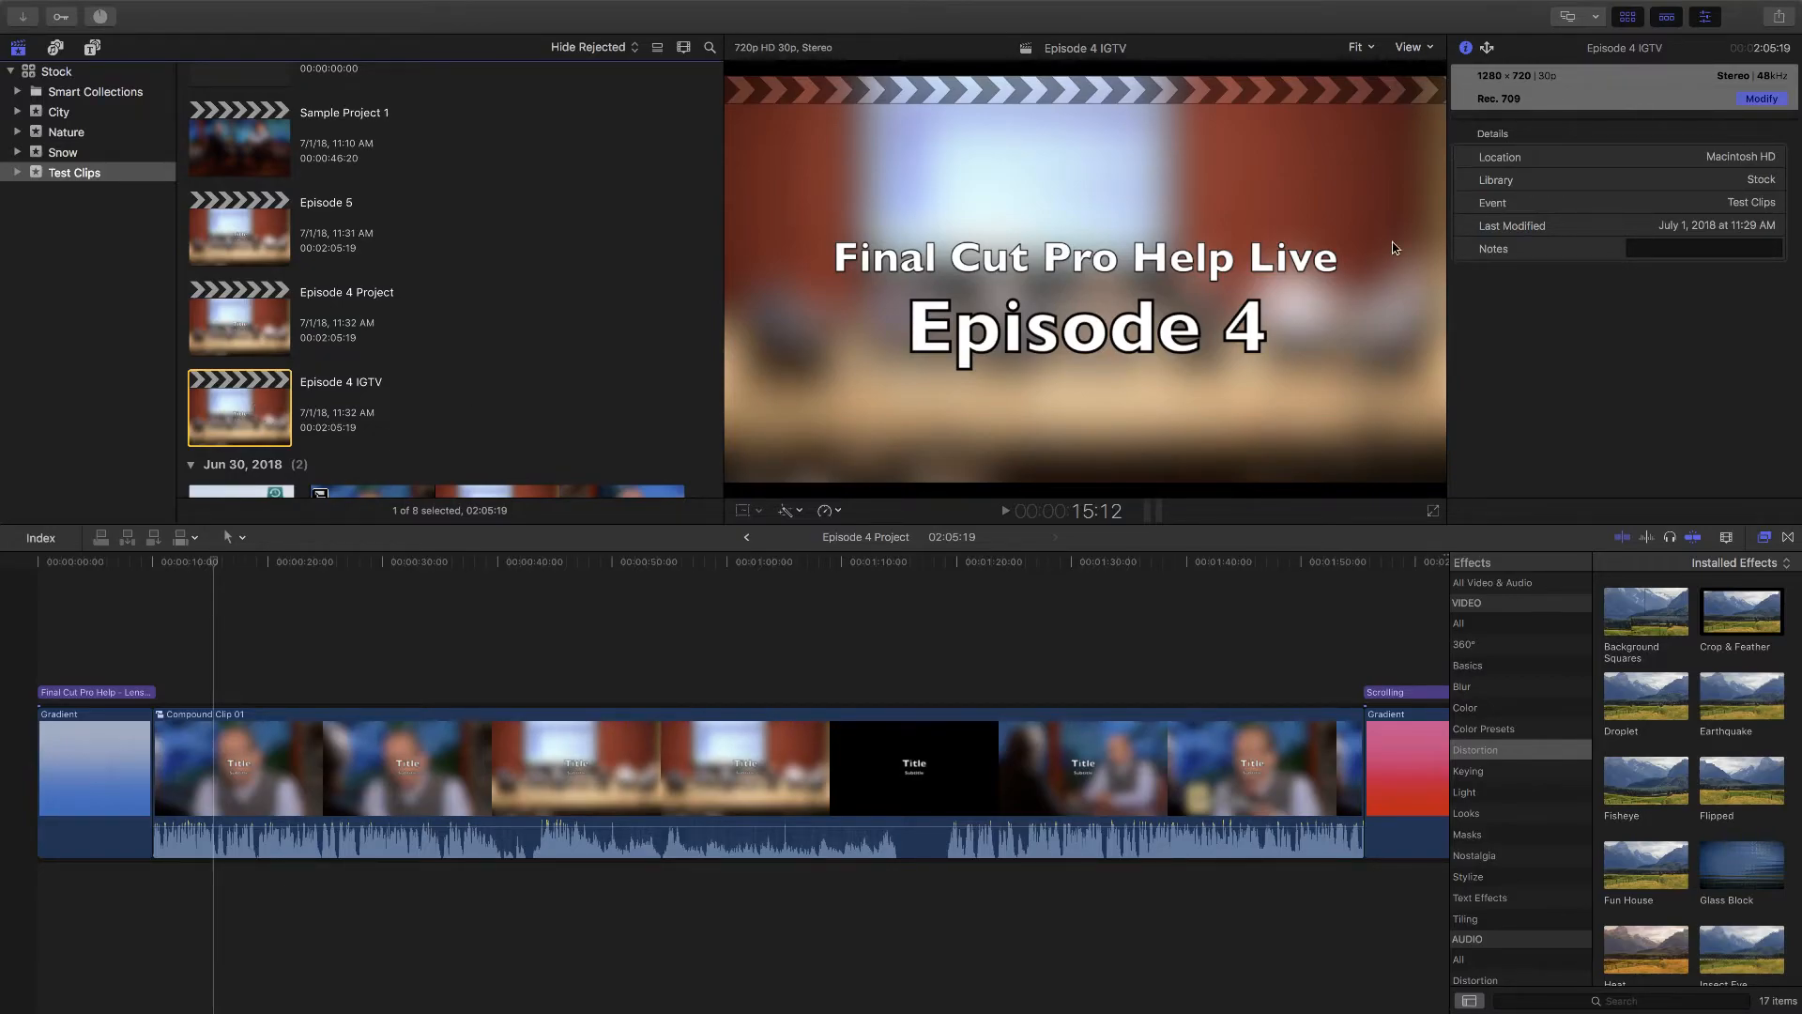
pyautogui.click(1748, 101)
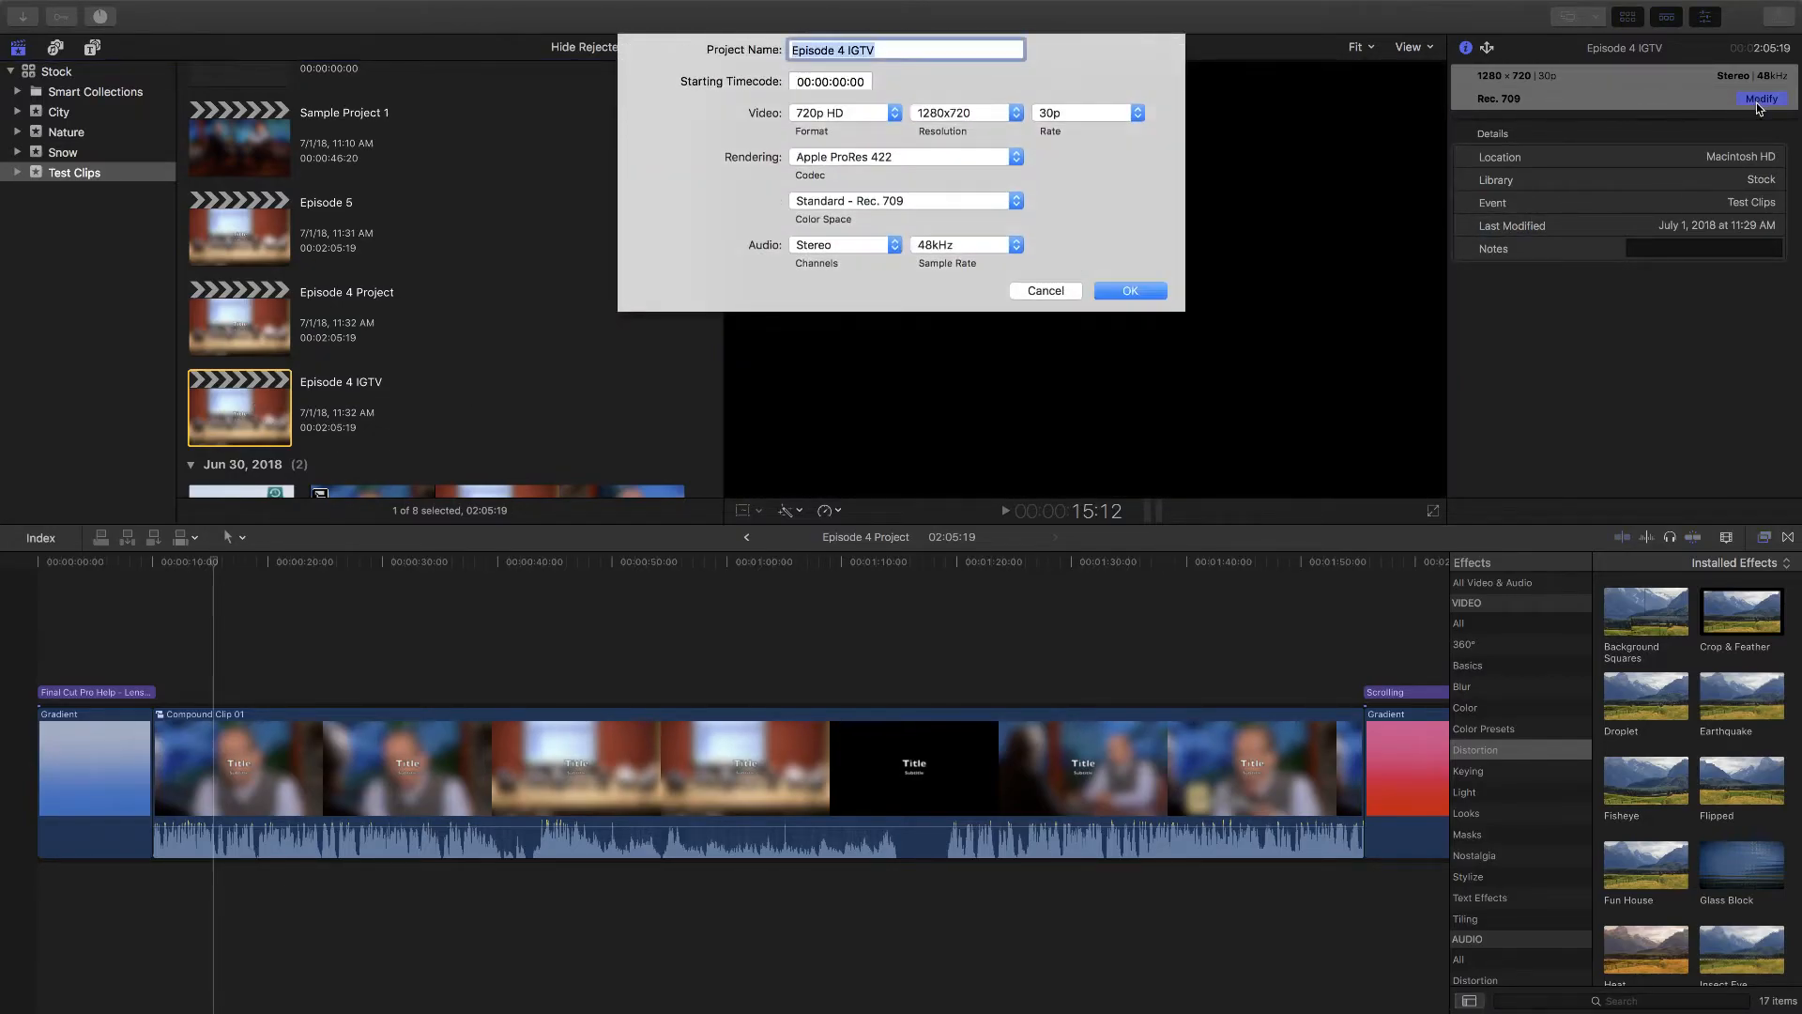
pyautogui.click(939, 111)
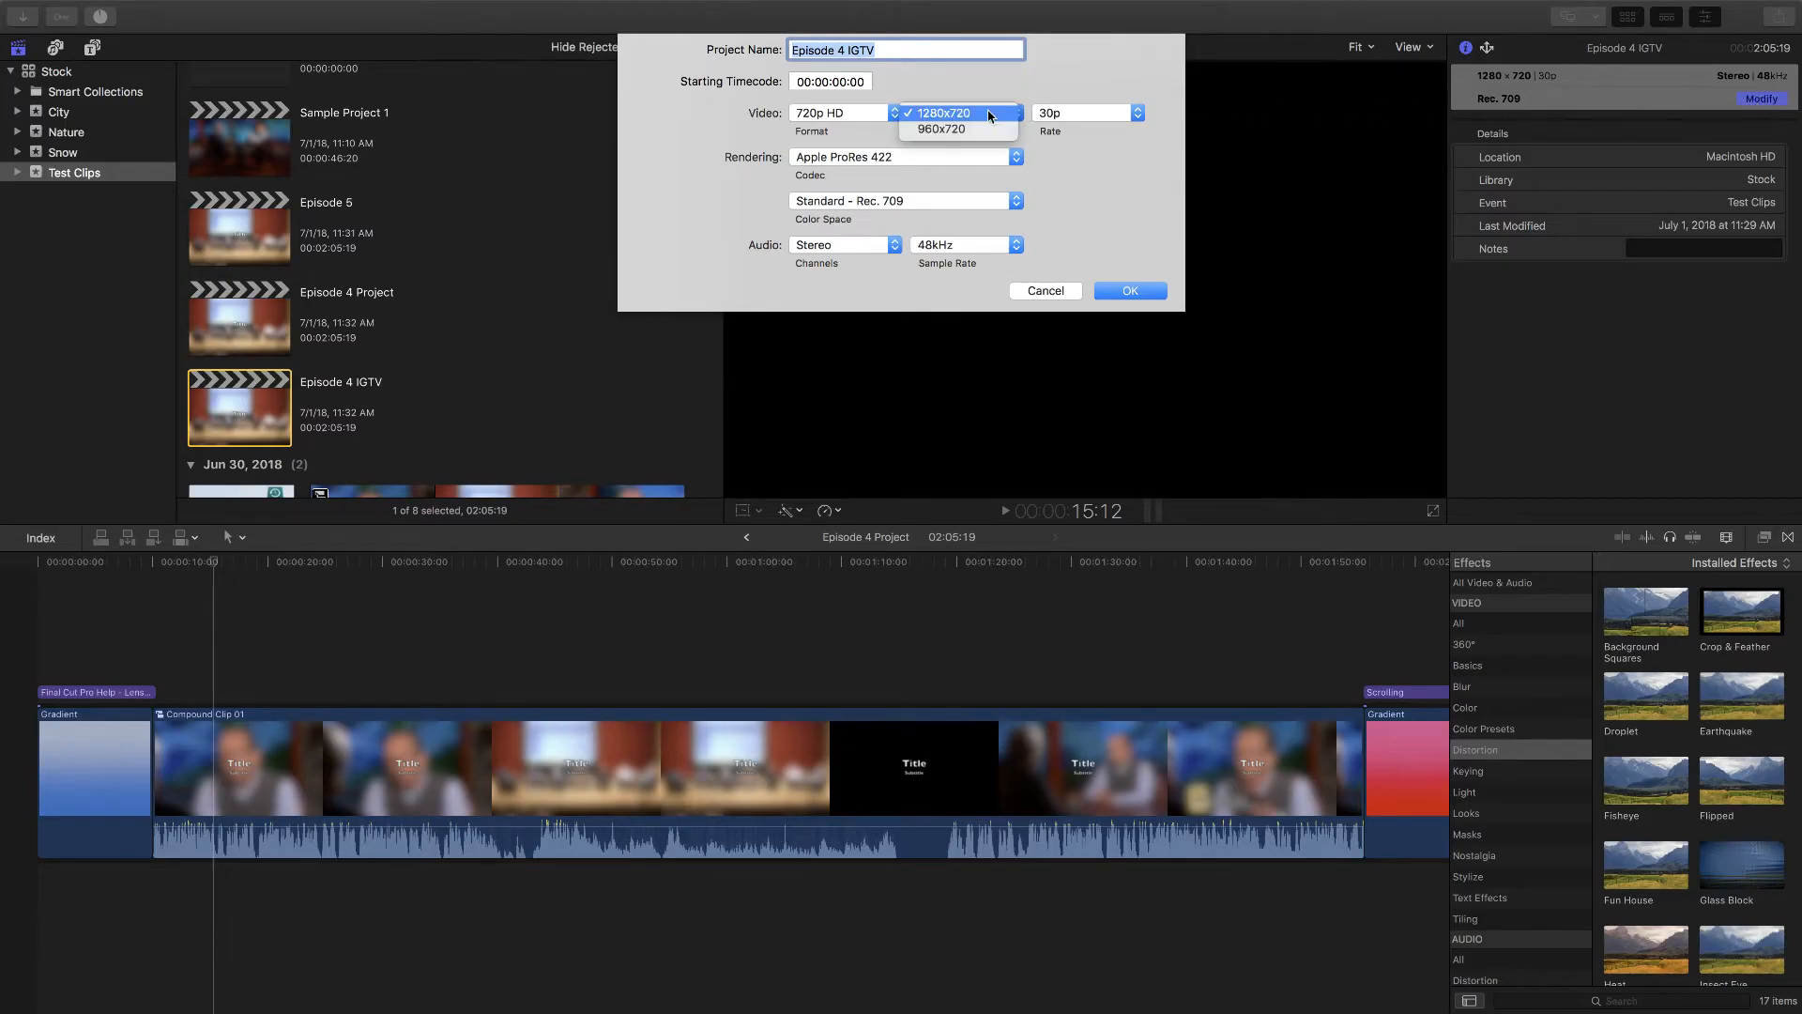
pyautogui.click(940, 113)
pyautogui.click(866, 114)
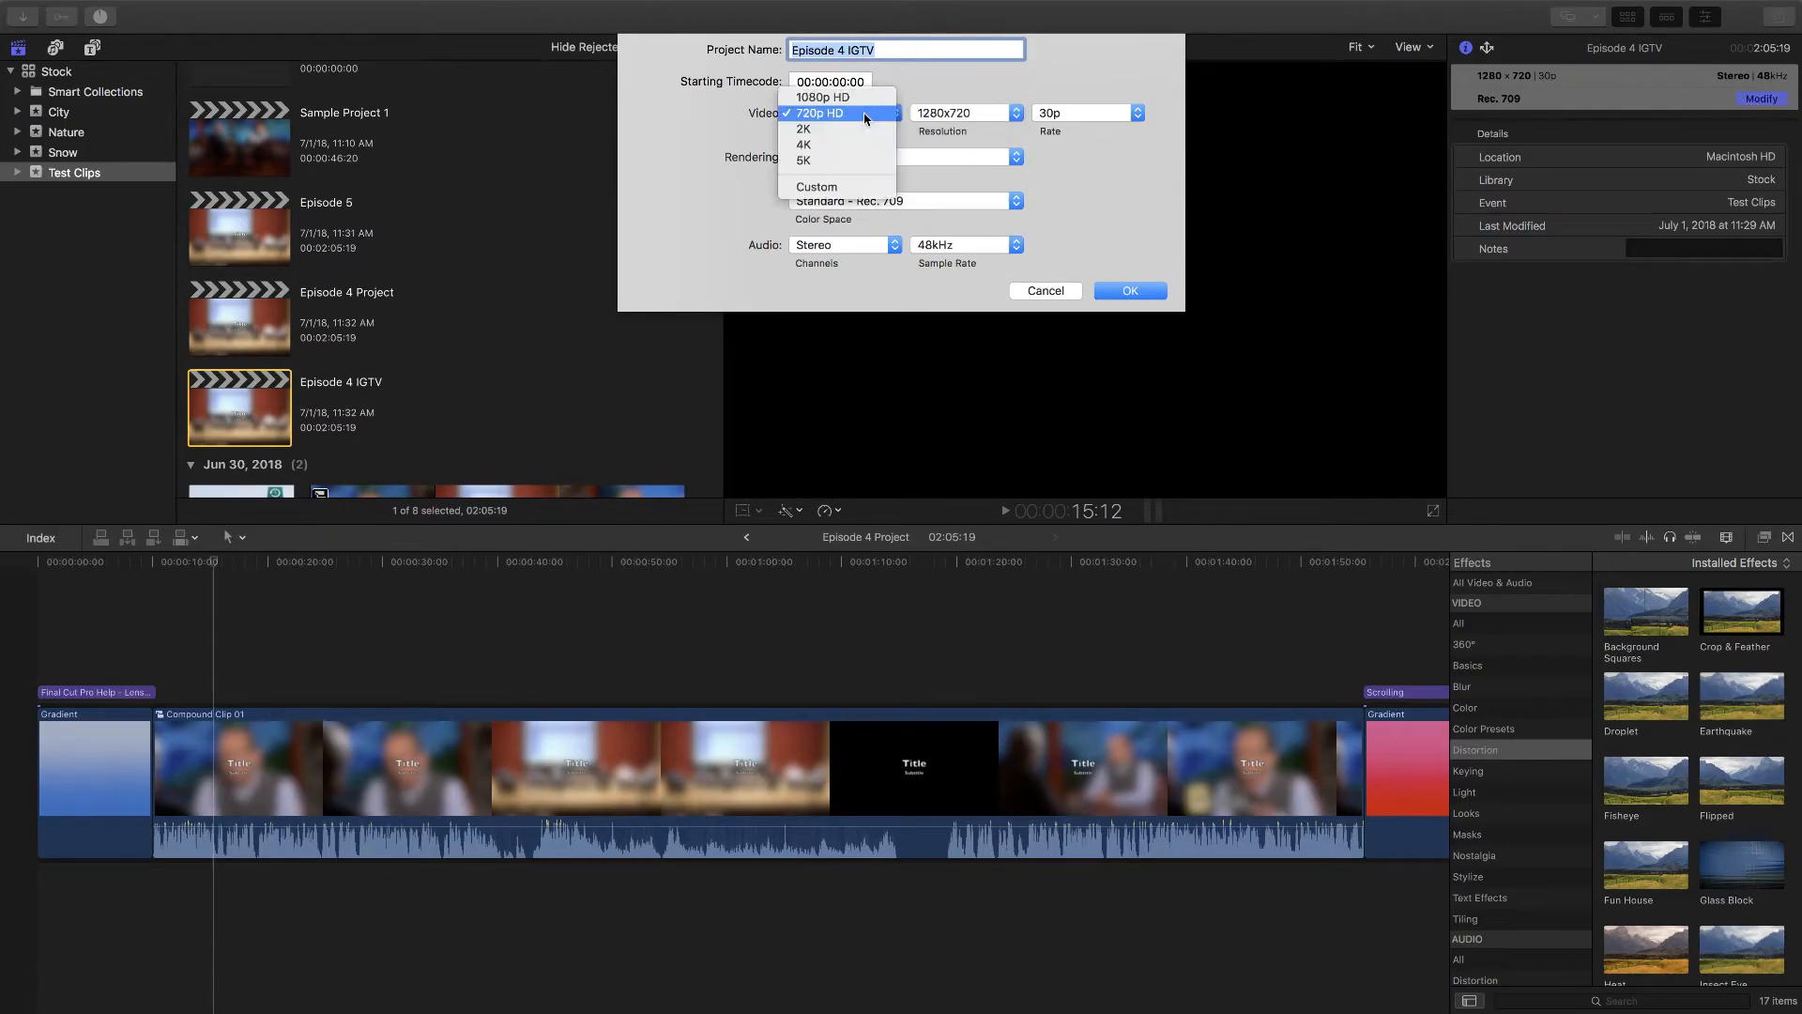
pyautogui.click(840, 188)
pyautogui.click(936, 112)
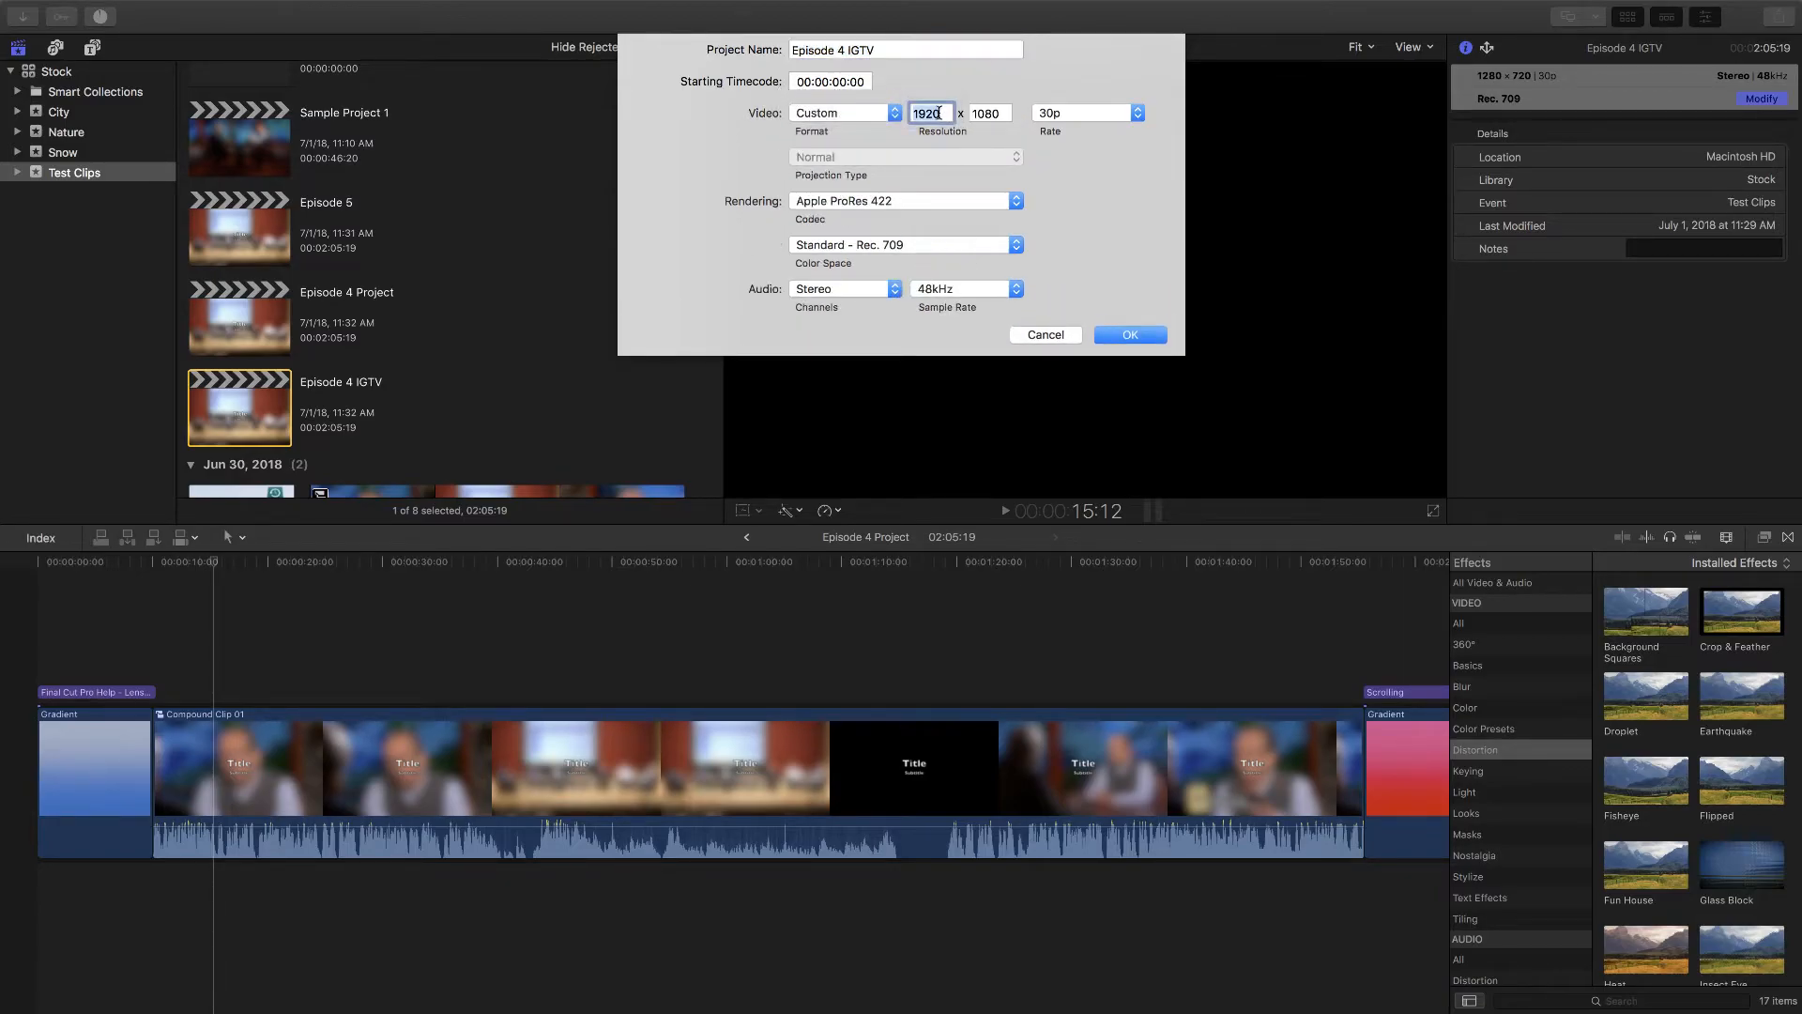
pyautogui.write('1080')
pyautogui.press('Tab')
pyautogui.write('1920')
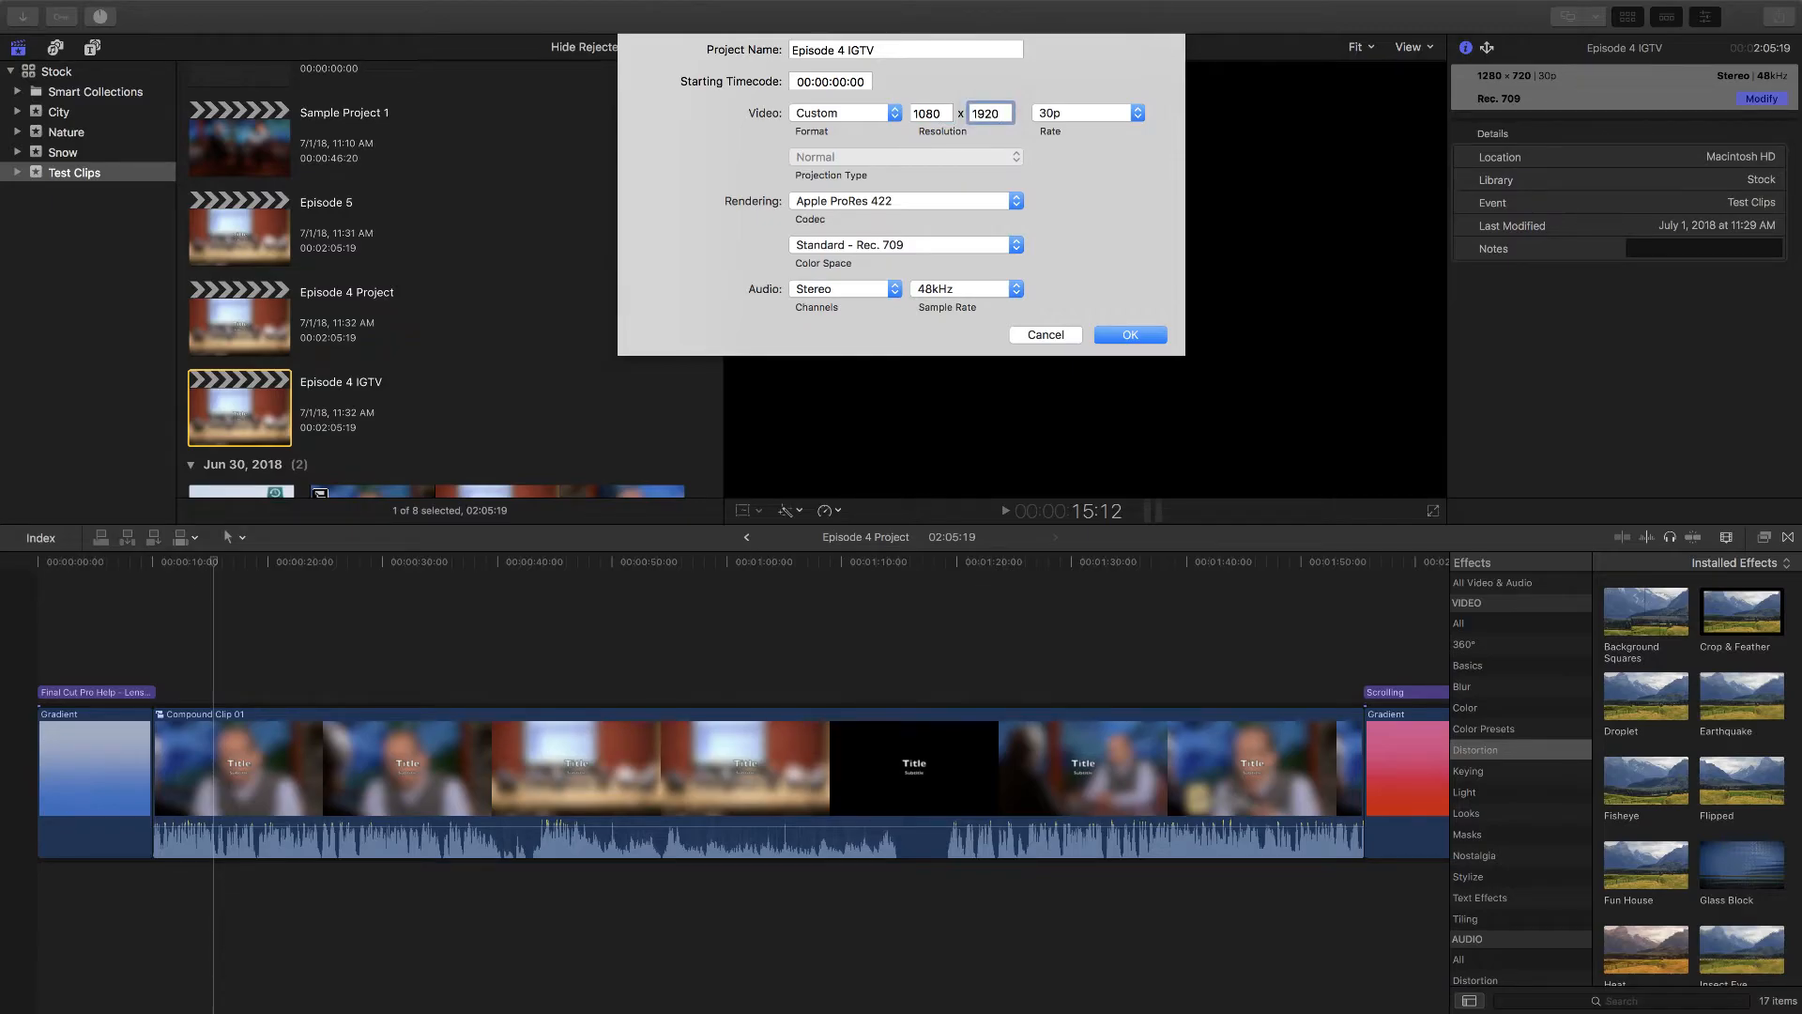
pyautogui.press('Tab')
pyautogui.click(1125, 335)
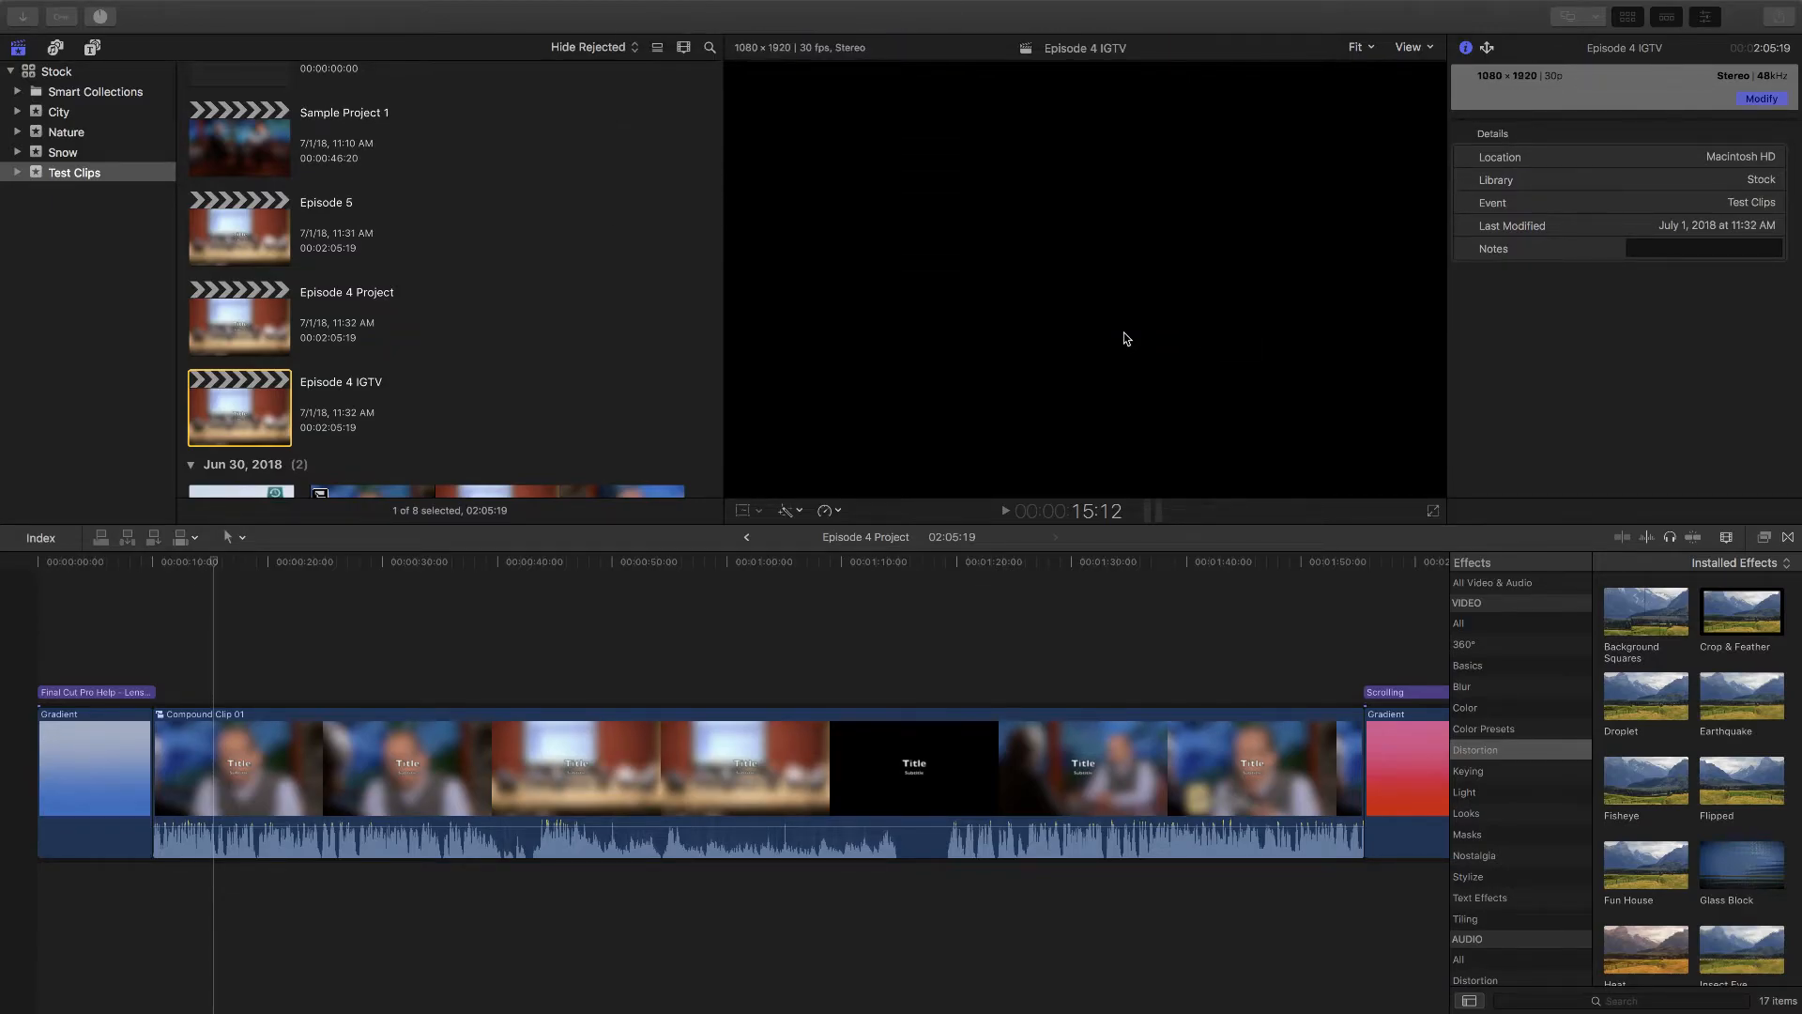
pyautogui.click(216, 723)
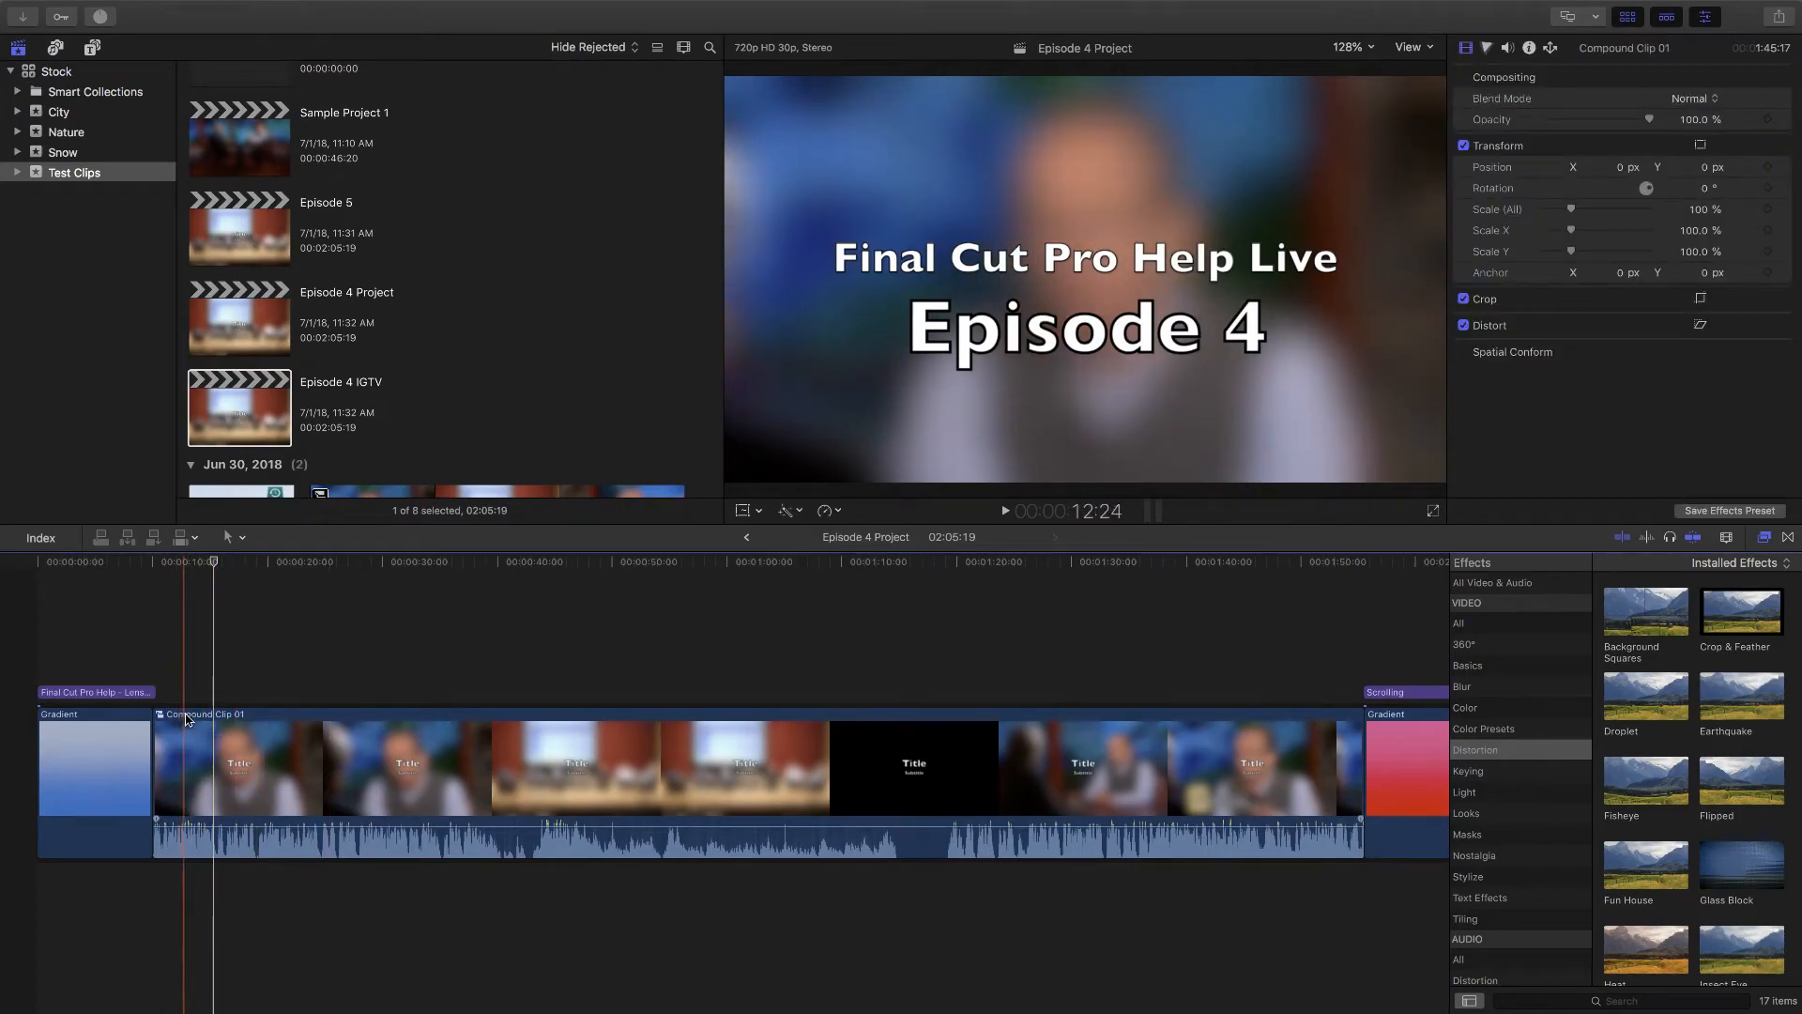
# Step: Open Episode 4 IGTV and transform Compound Clip 01 to a scale of about 306%, centred, so it fills the vertical frame
pyautogui.doubleClick(249, 401)
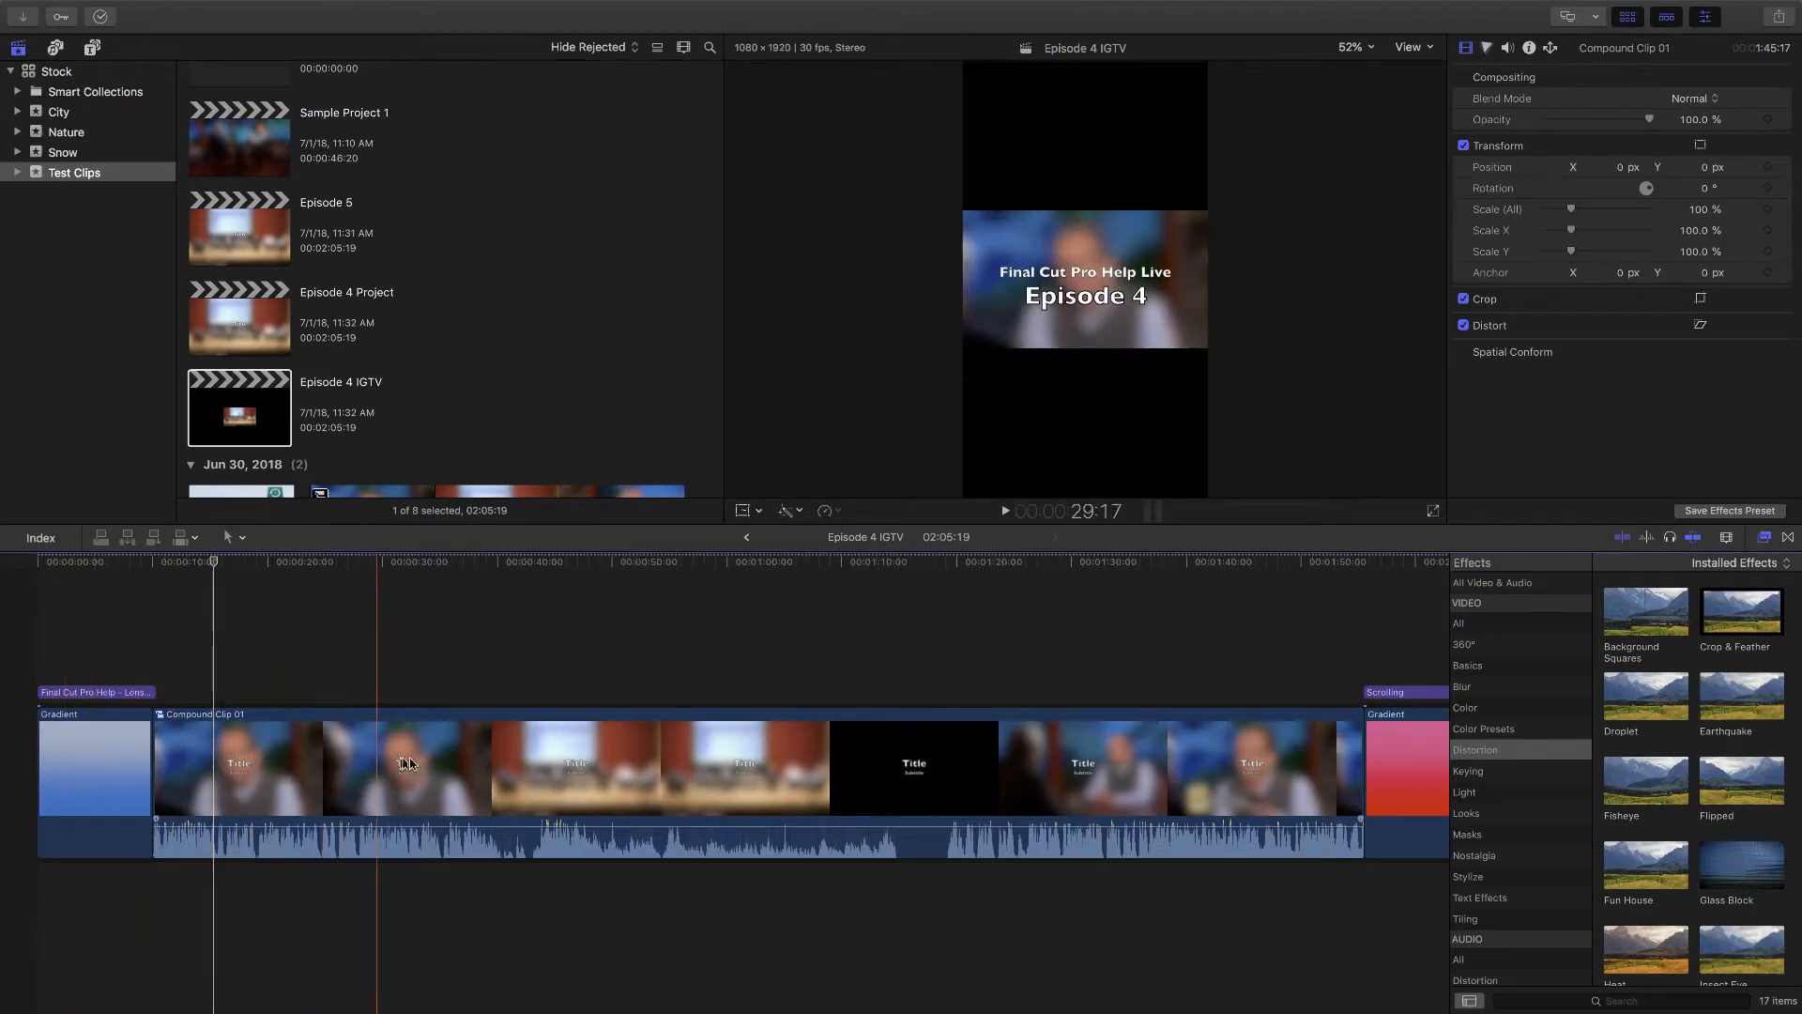
pyautogui.click(591, 765)
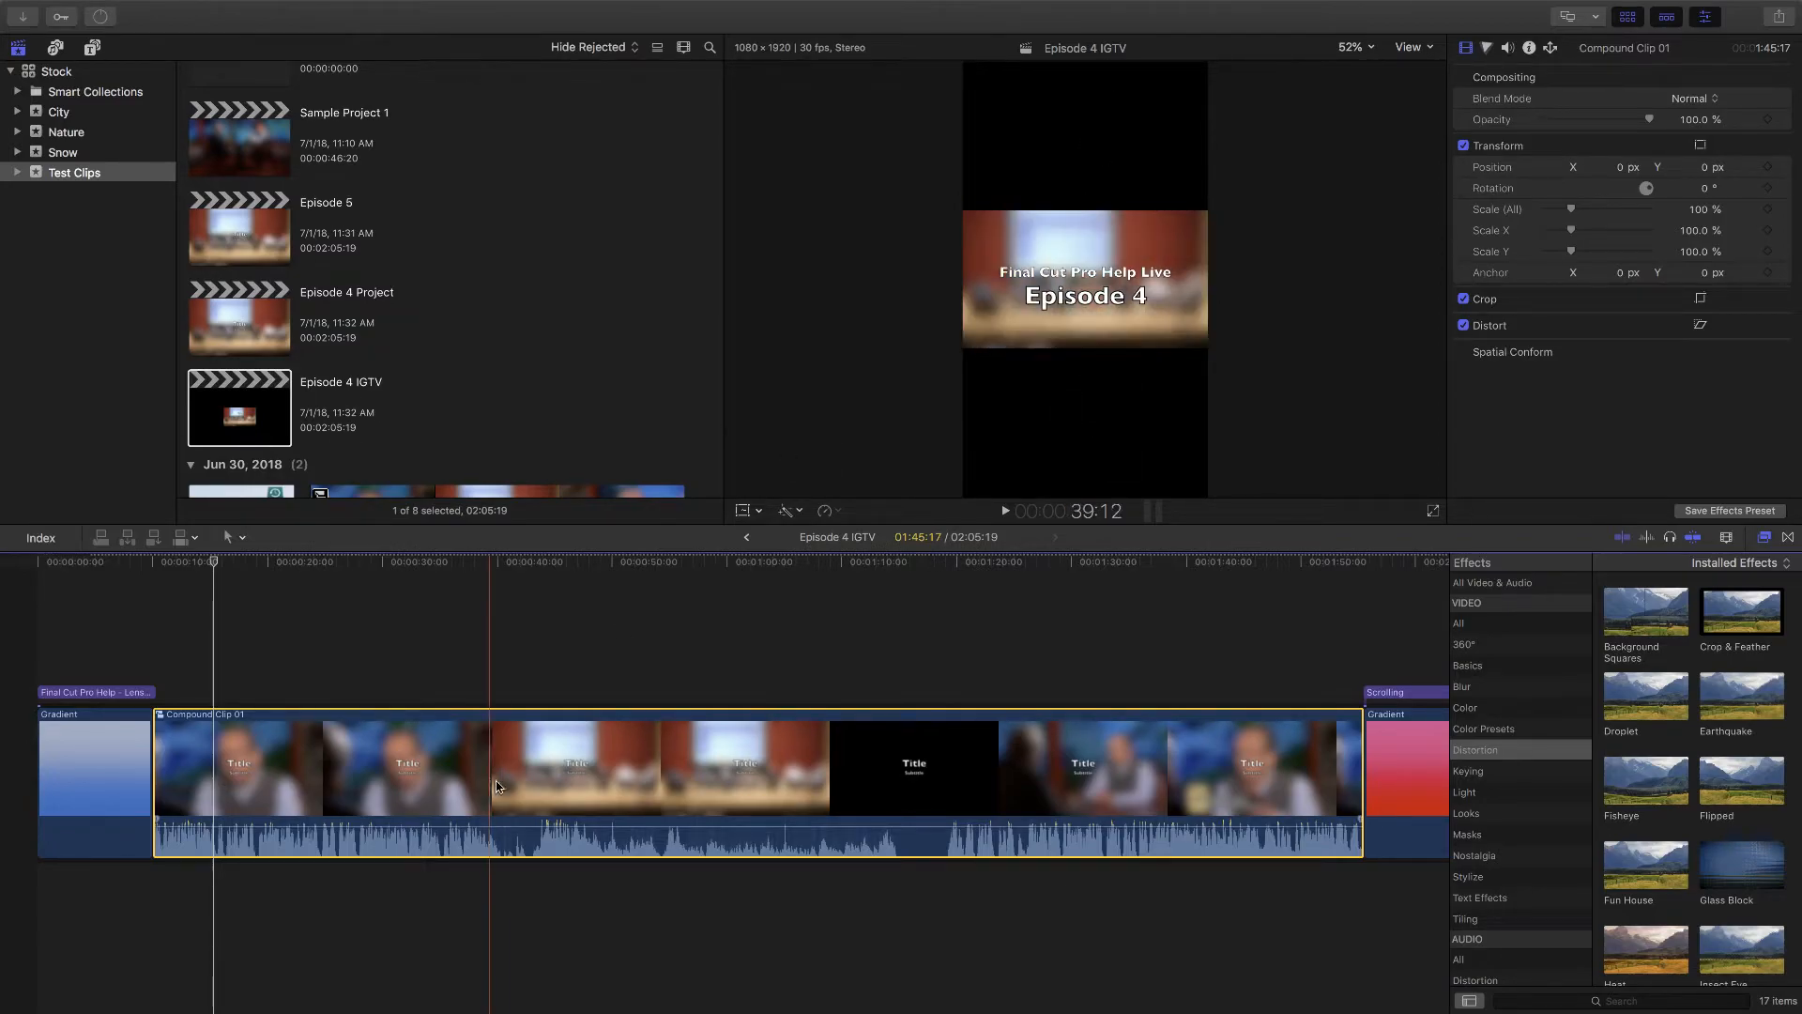
pyautogui.click(746, 511)
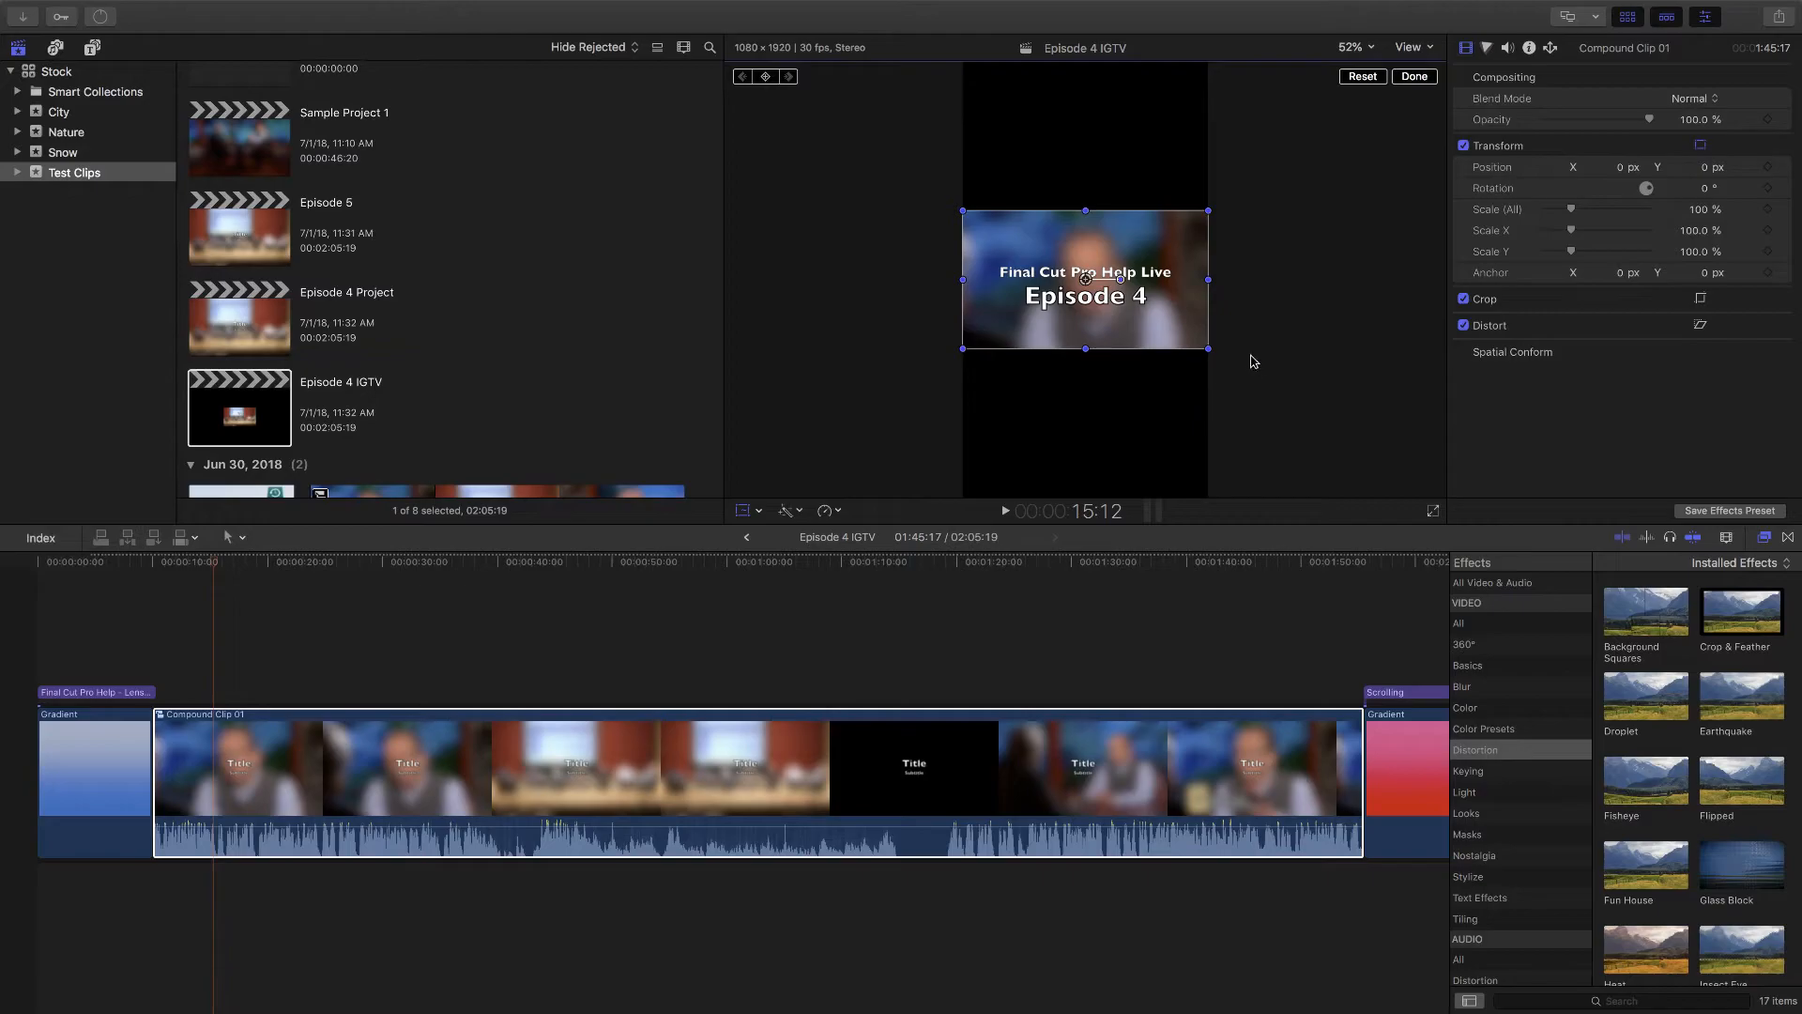
pyautogui.moveTo(1208, 349); pyautogui.dragTo(1231, 482)
pyautogui.moveTo(1171, 299); pyautogui.dragTo(1216, 291)
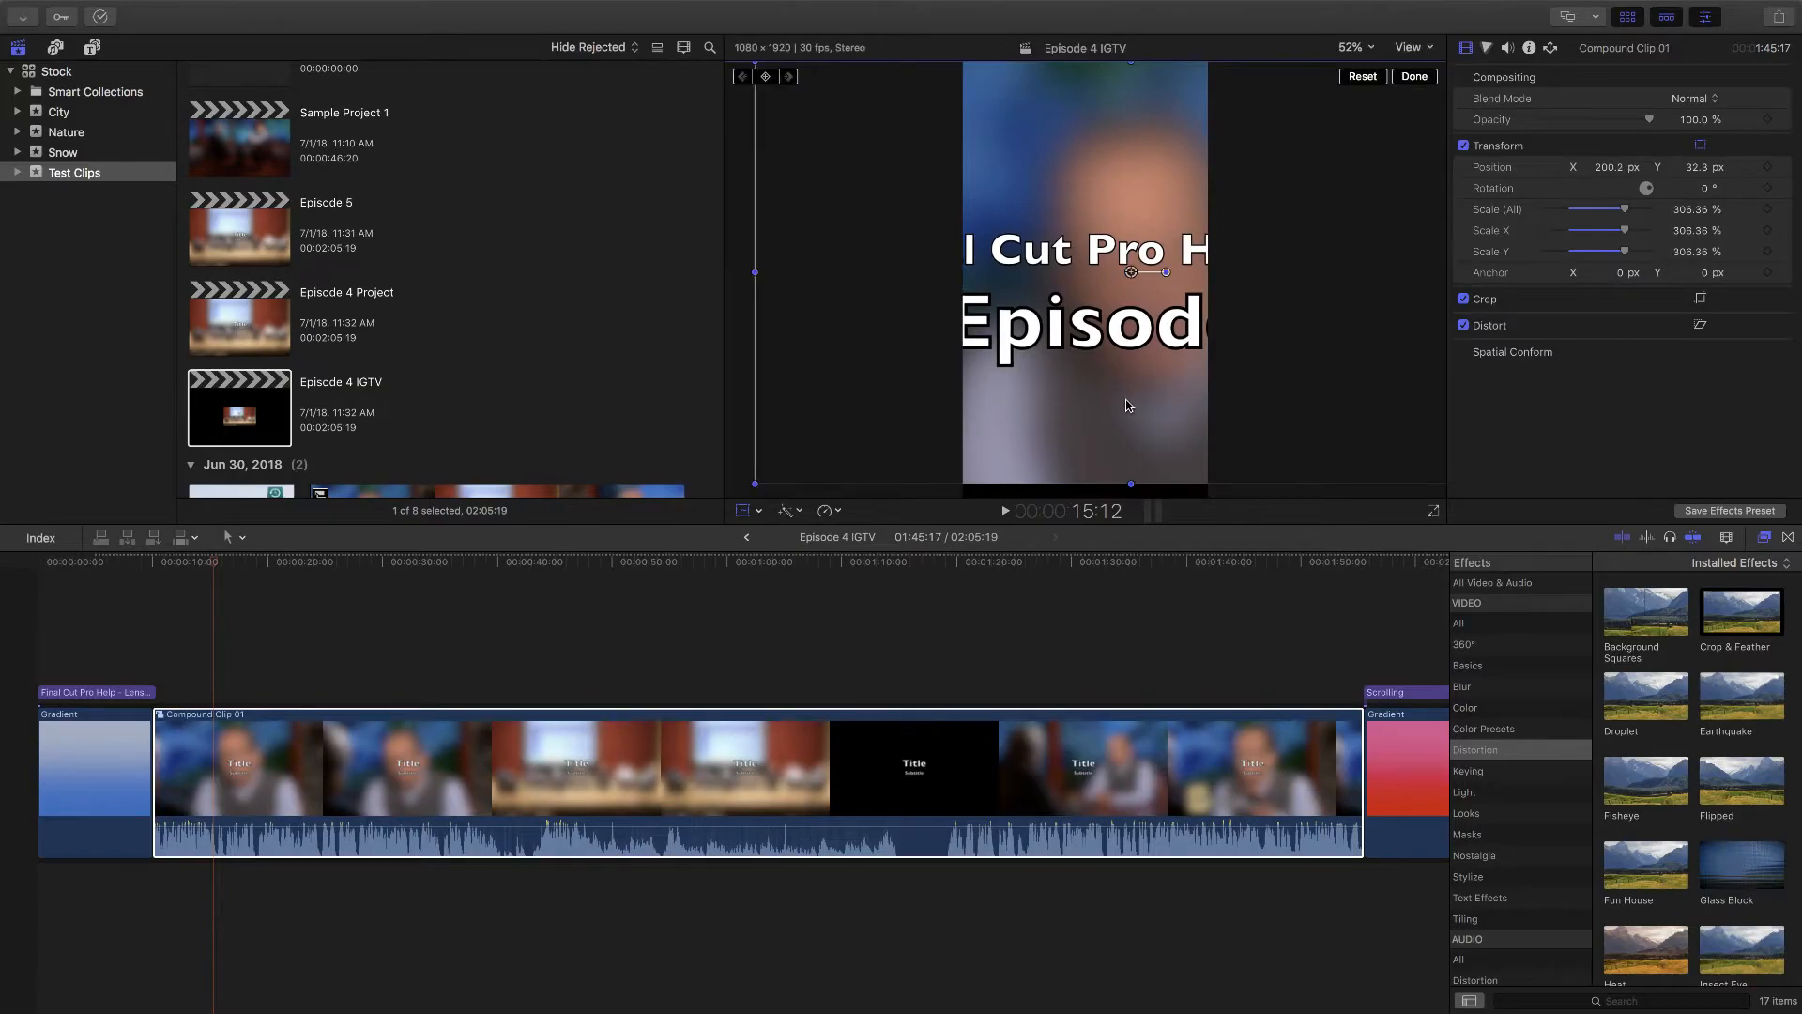
pyautogui.press('super+z')
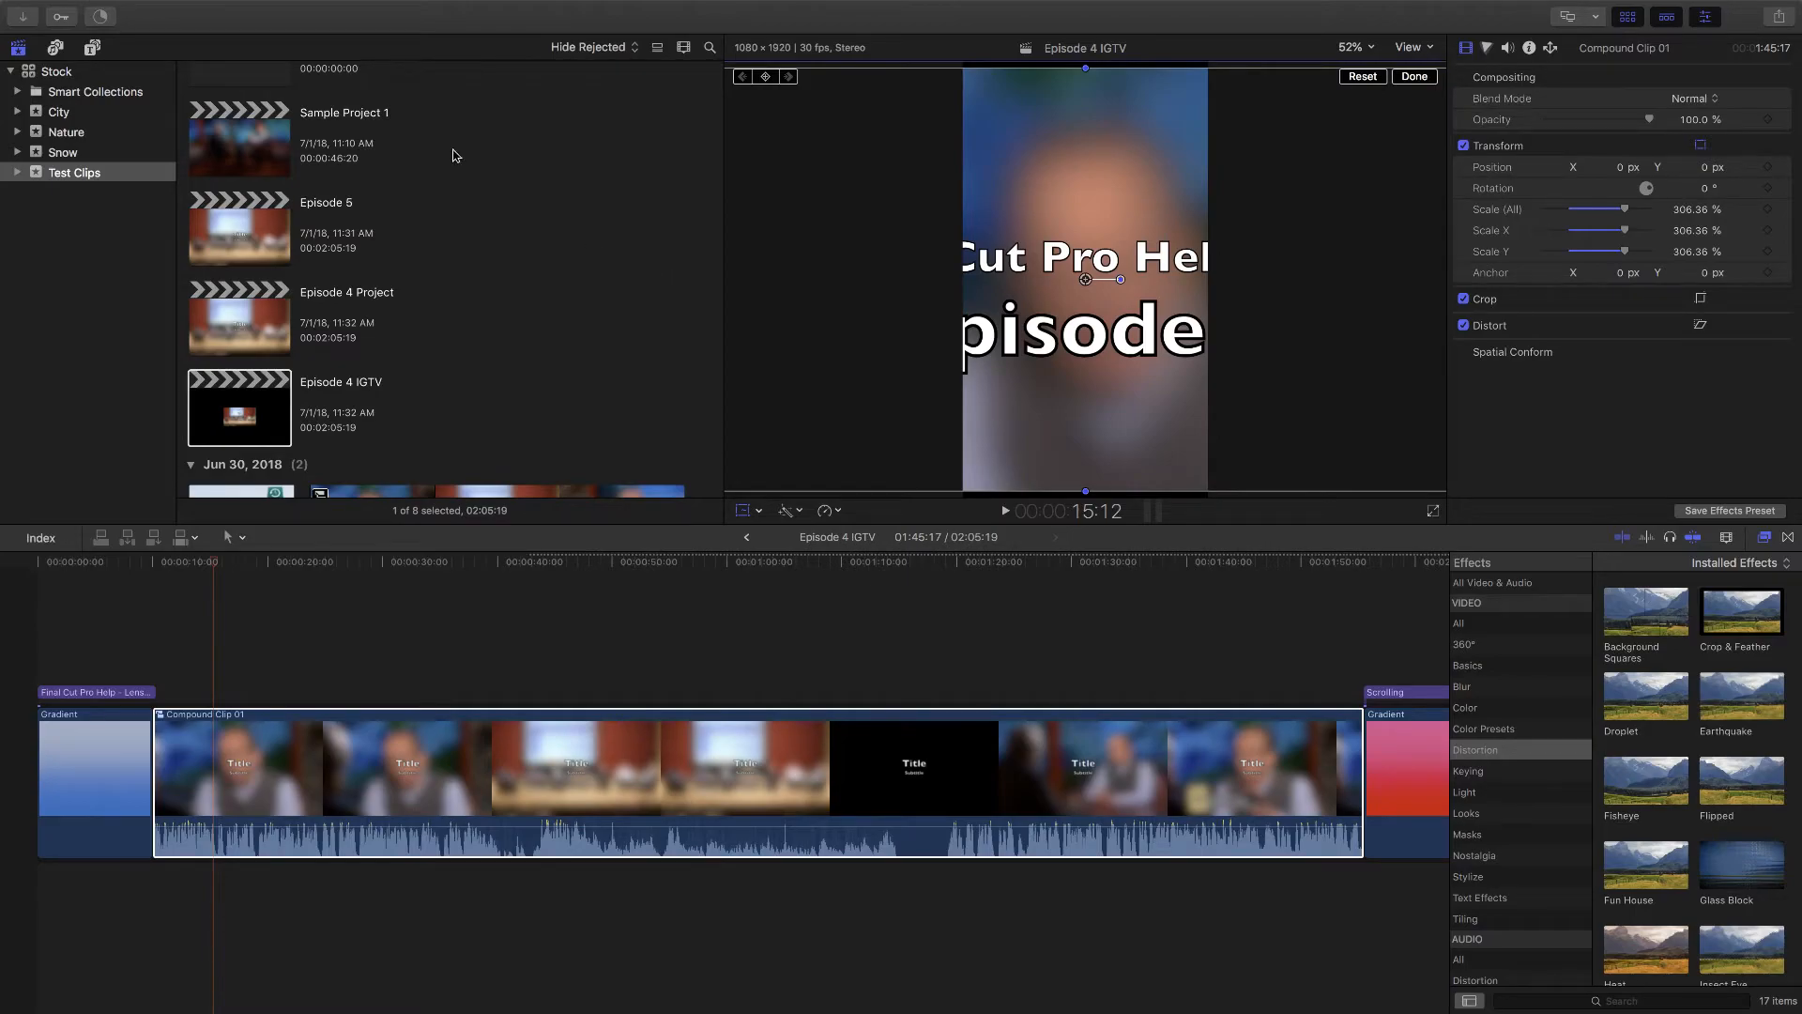
# Step: Create a new project named custom in the Test Clips event, using the automatic settings
pyautogui.moveTo(285, 4)
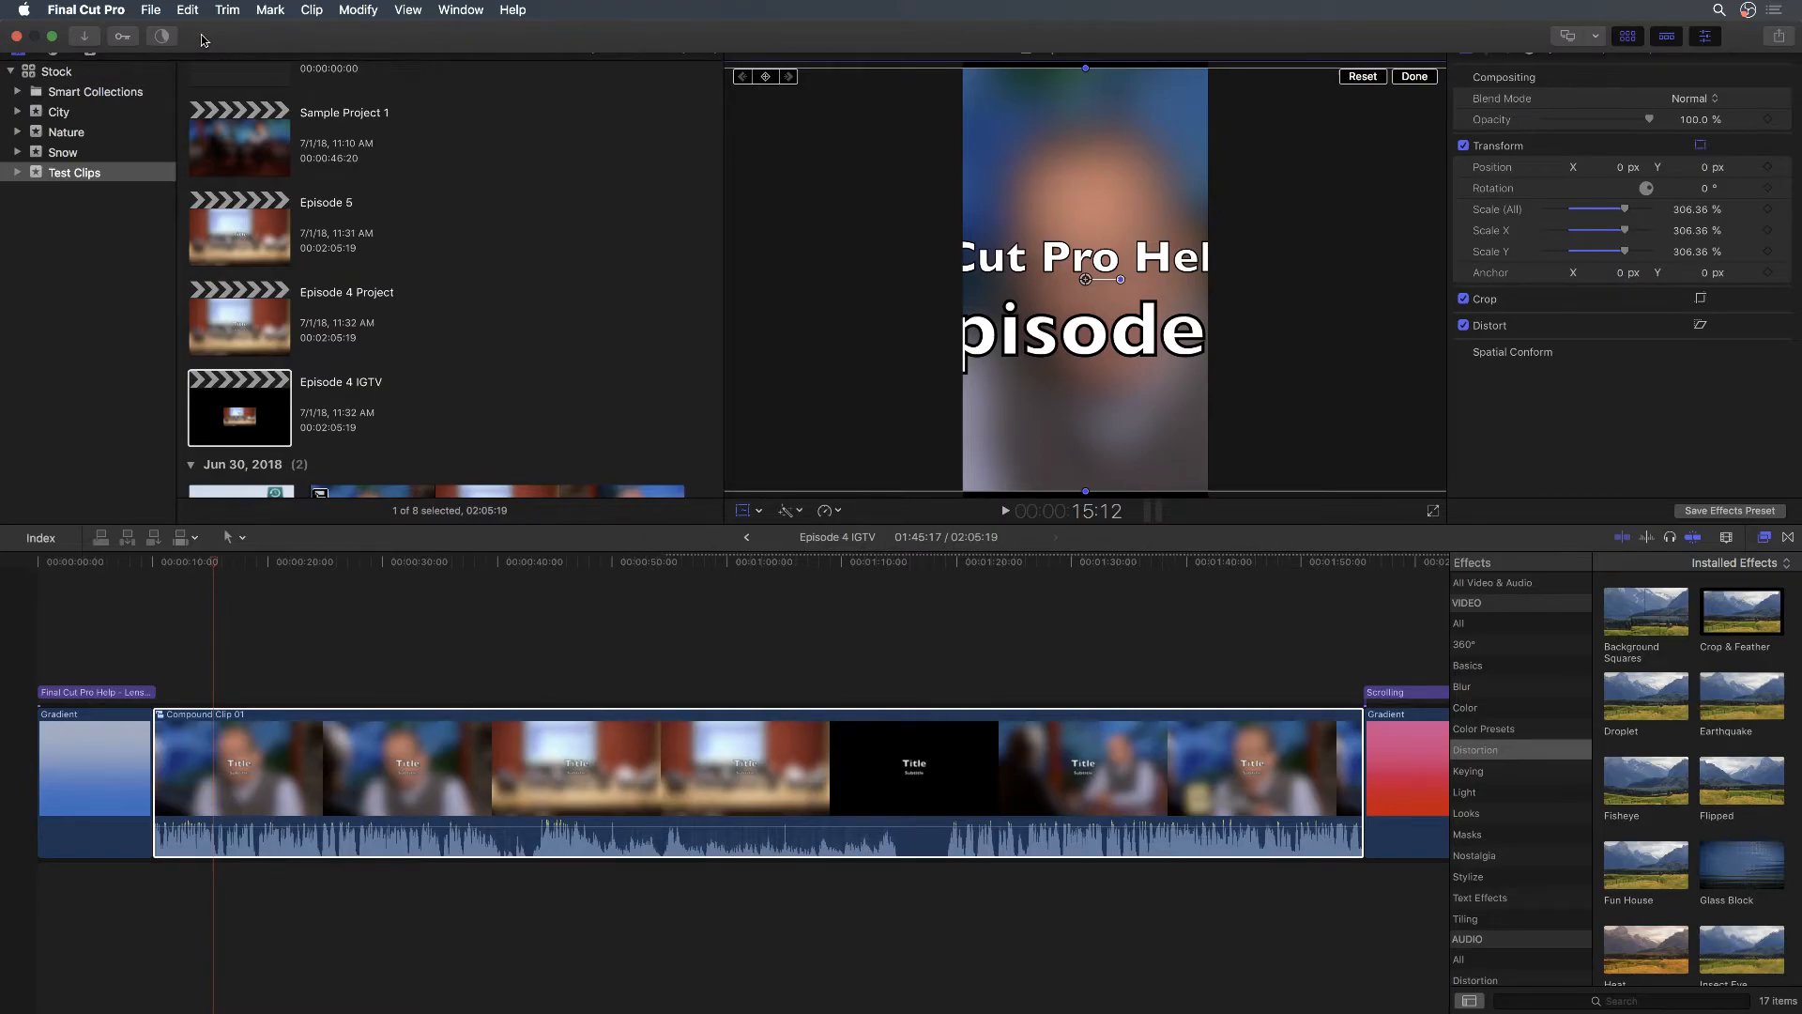
pyautogui.click(153, 16)
pyautogui.moveTo(166, 34)
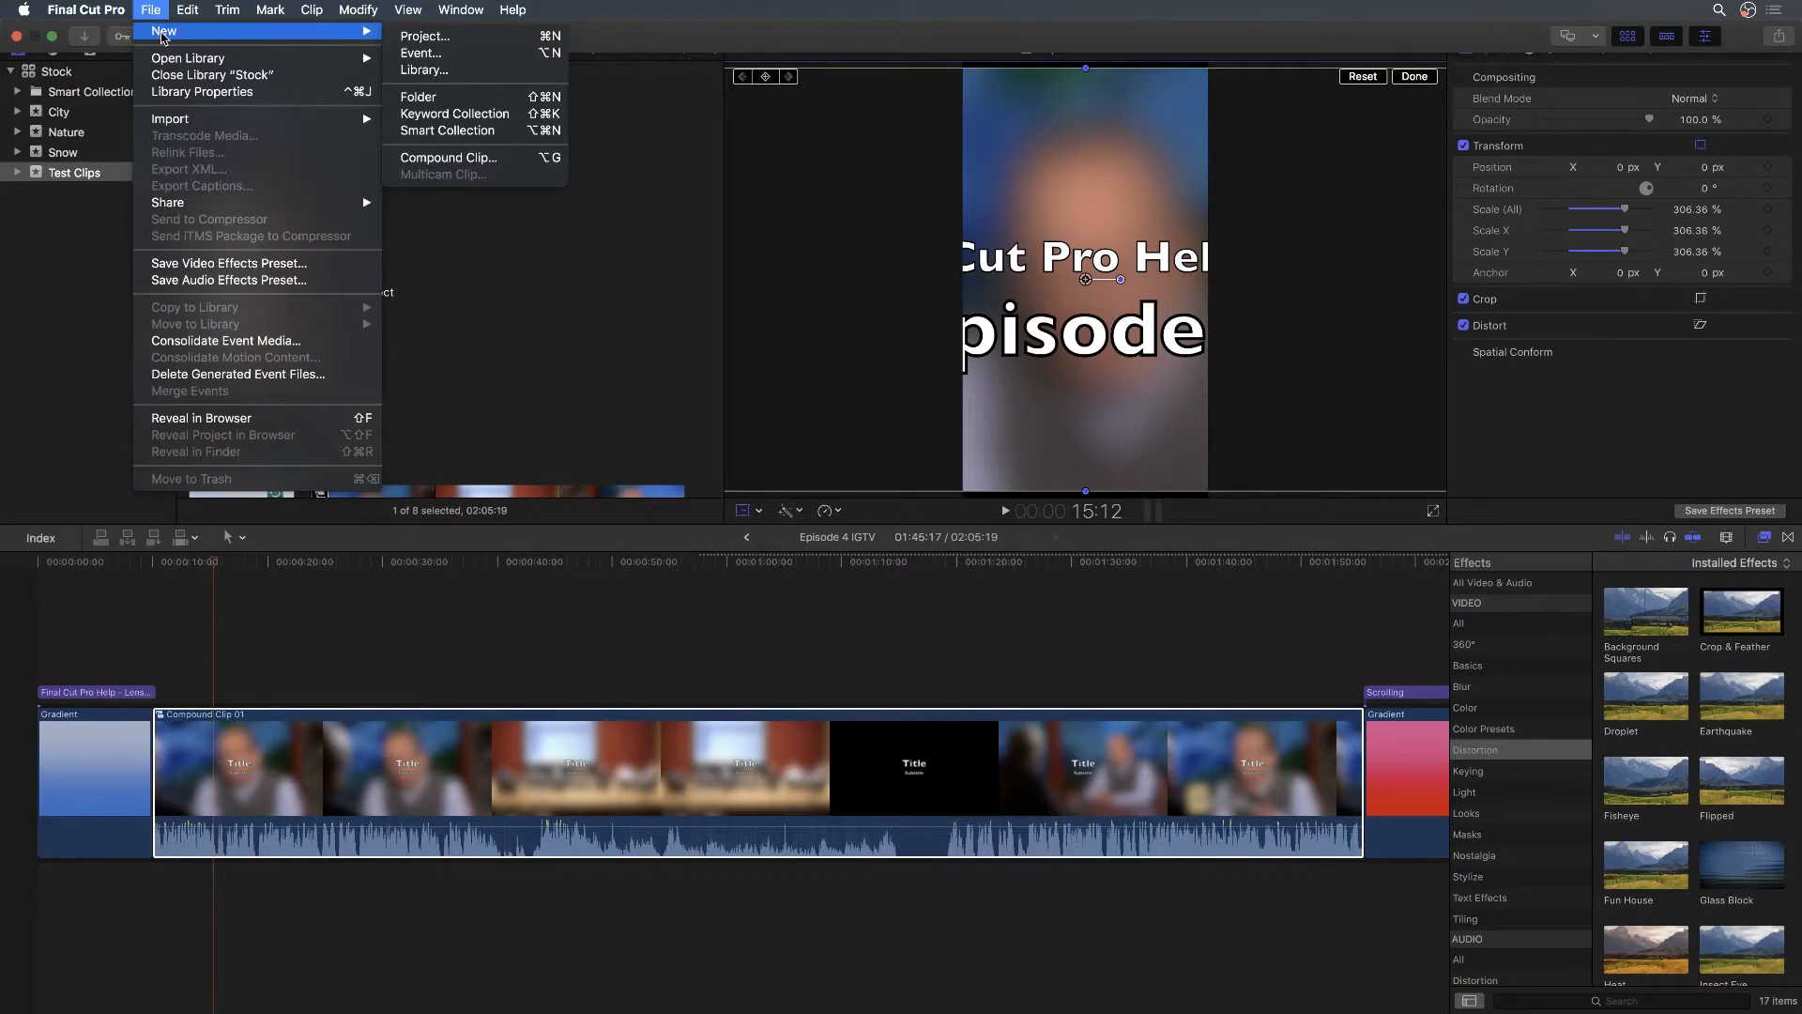
pyautogui.click(499, 42)
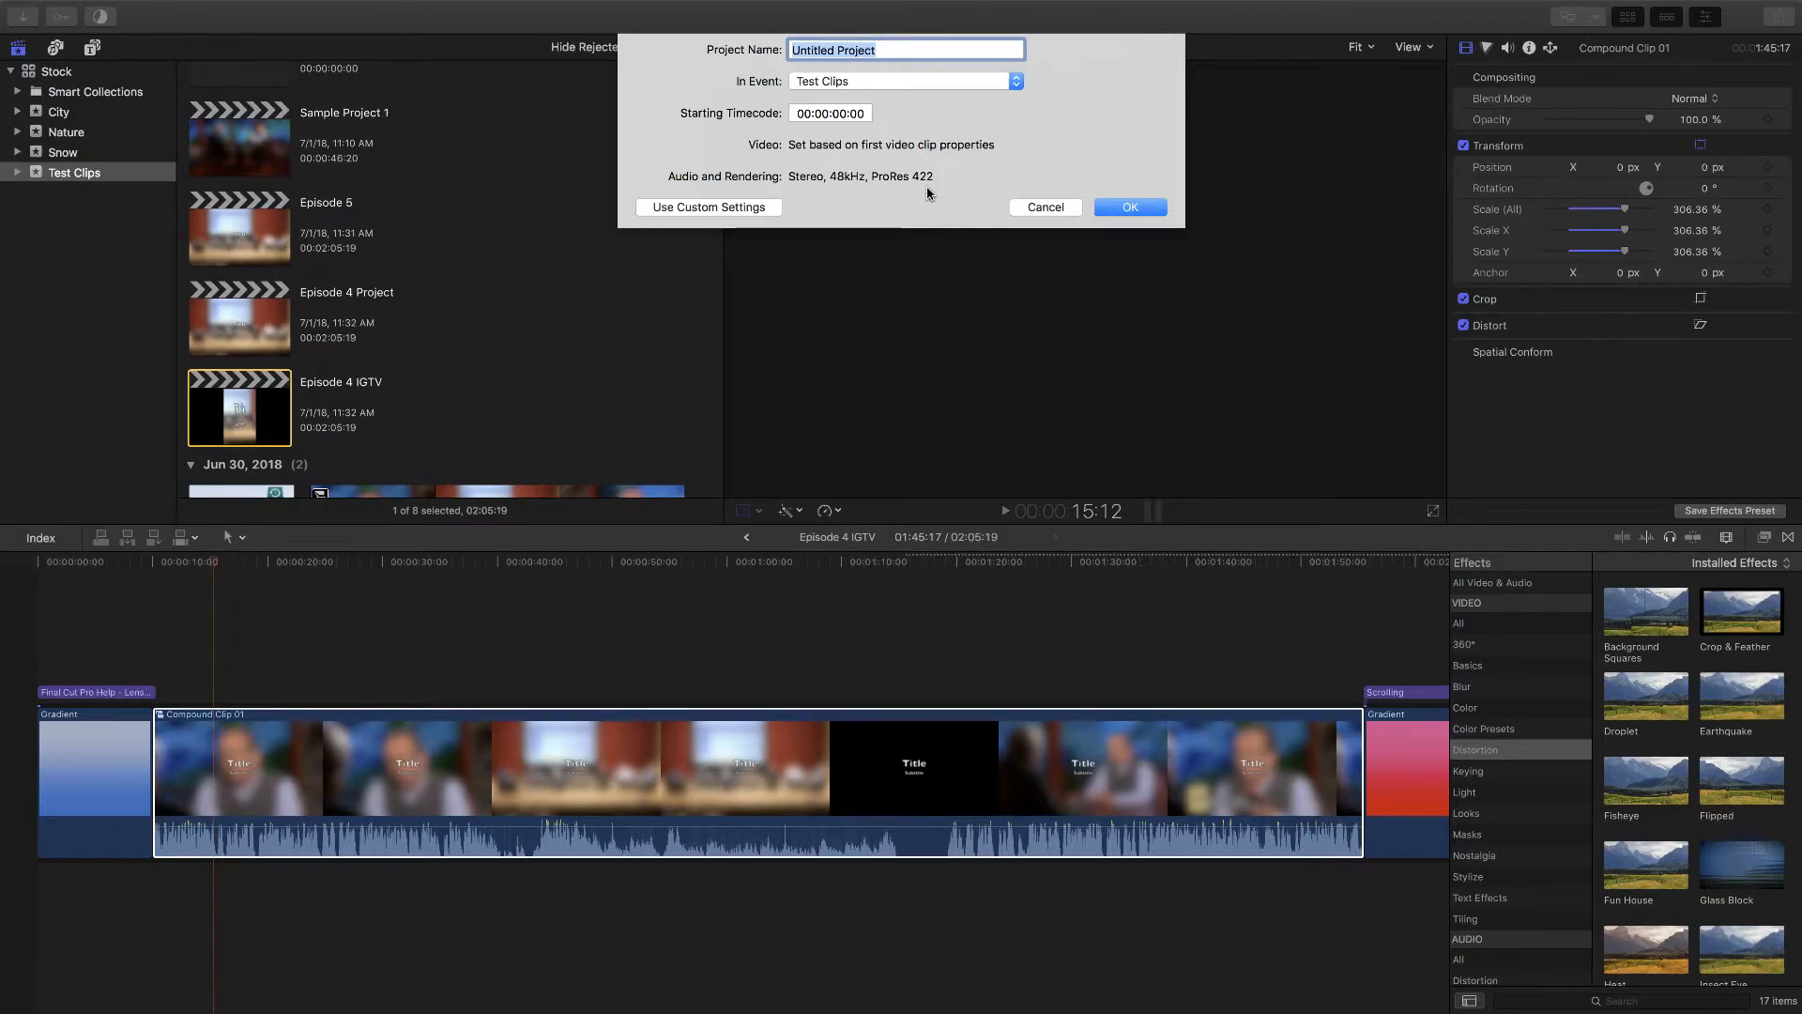
pyautogui.write('custom')
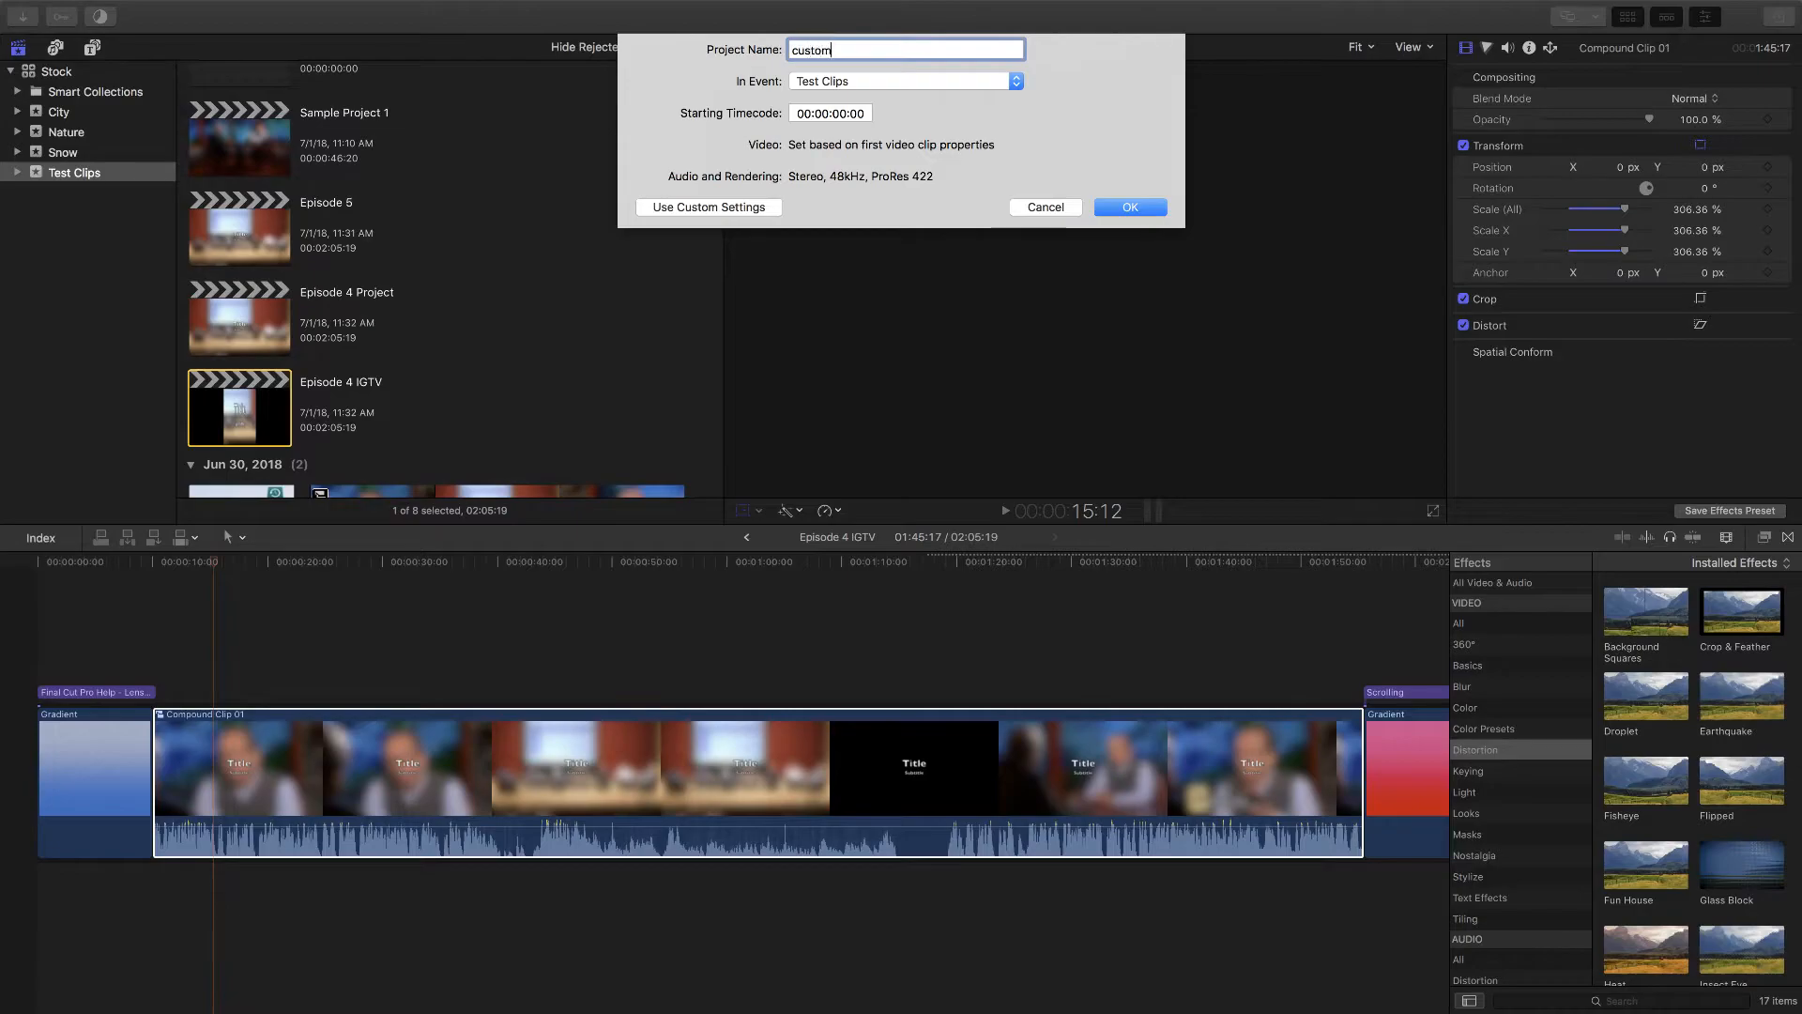
pyautogui.press('Return')
# Step: Try adding the Rename External Drive clip to the custom project's timeline and review the available video formats
pyautogui.scroll(-1, 443, 409)
pyautogui.scroll(-3, 444, 409)
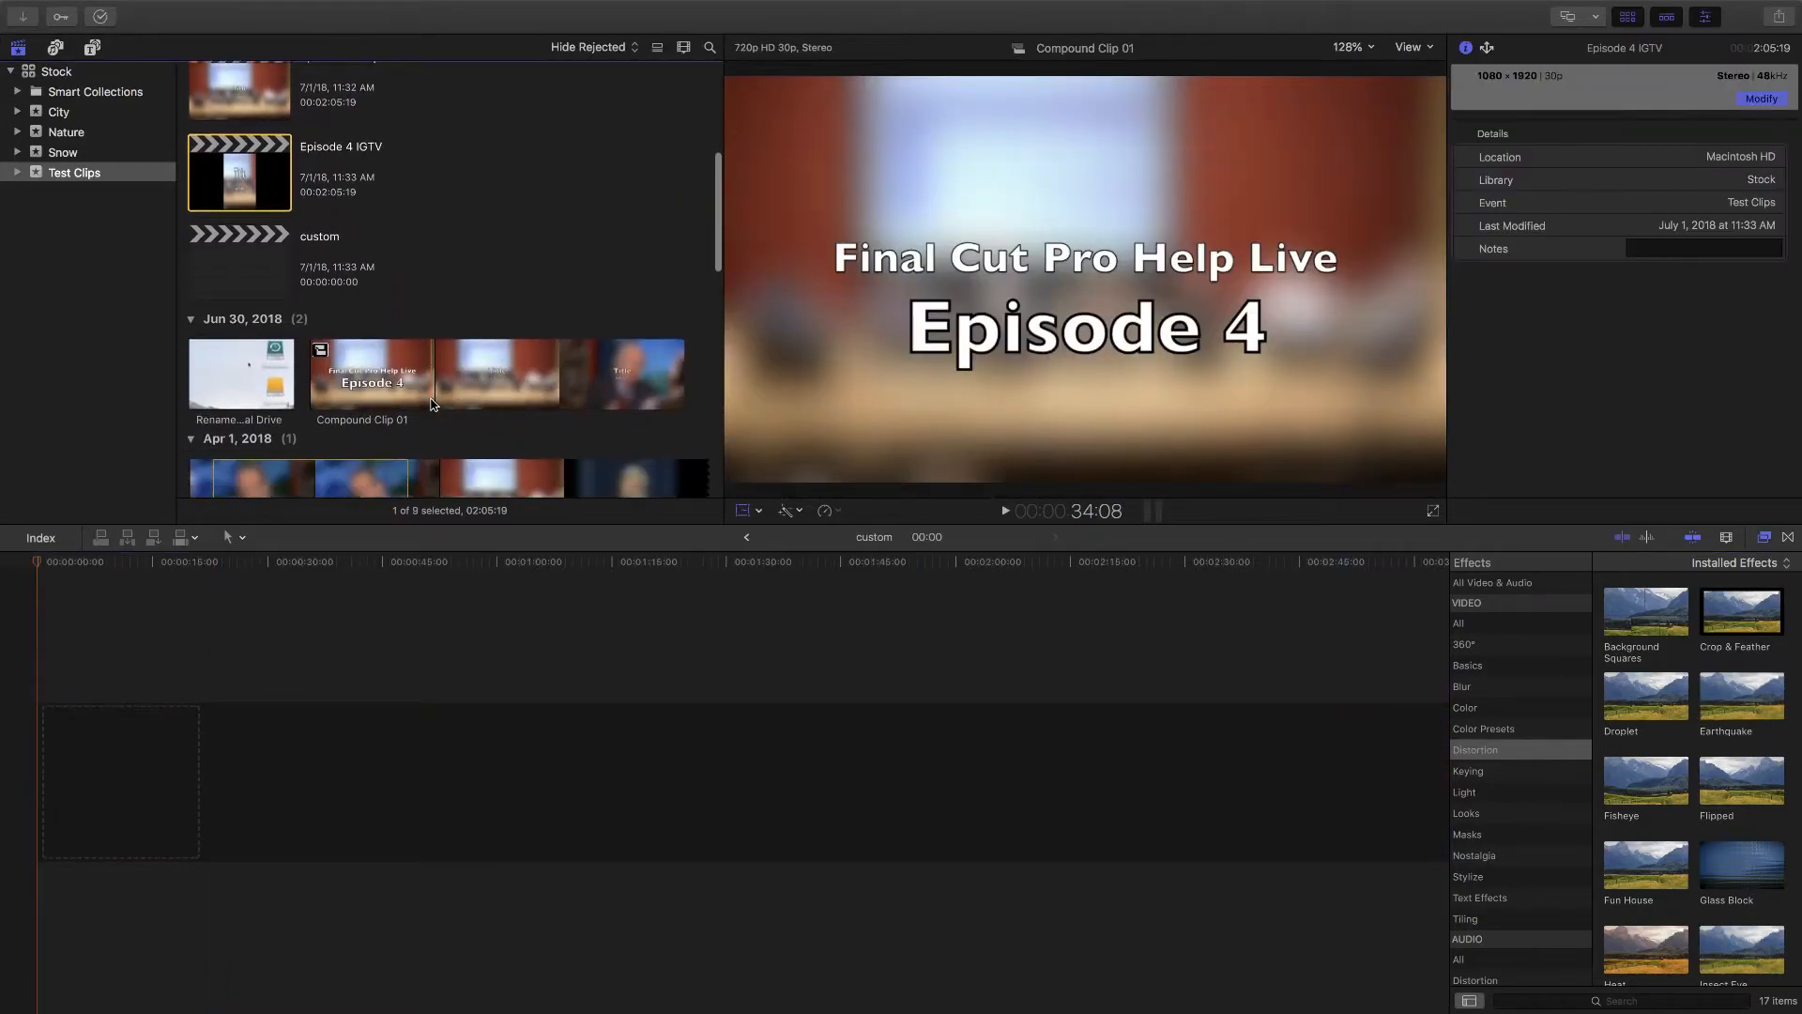
pyautogui.scroll(-2, 432, 405)
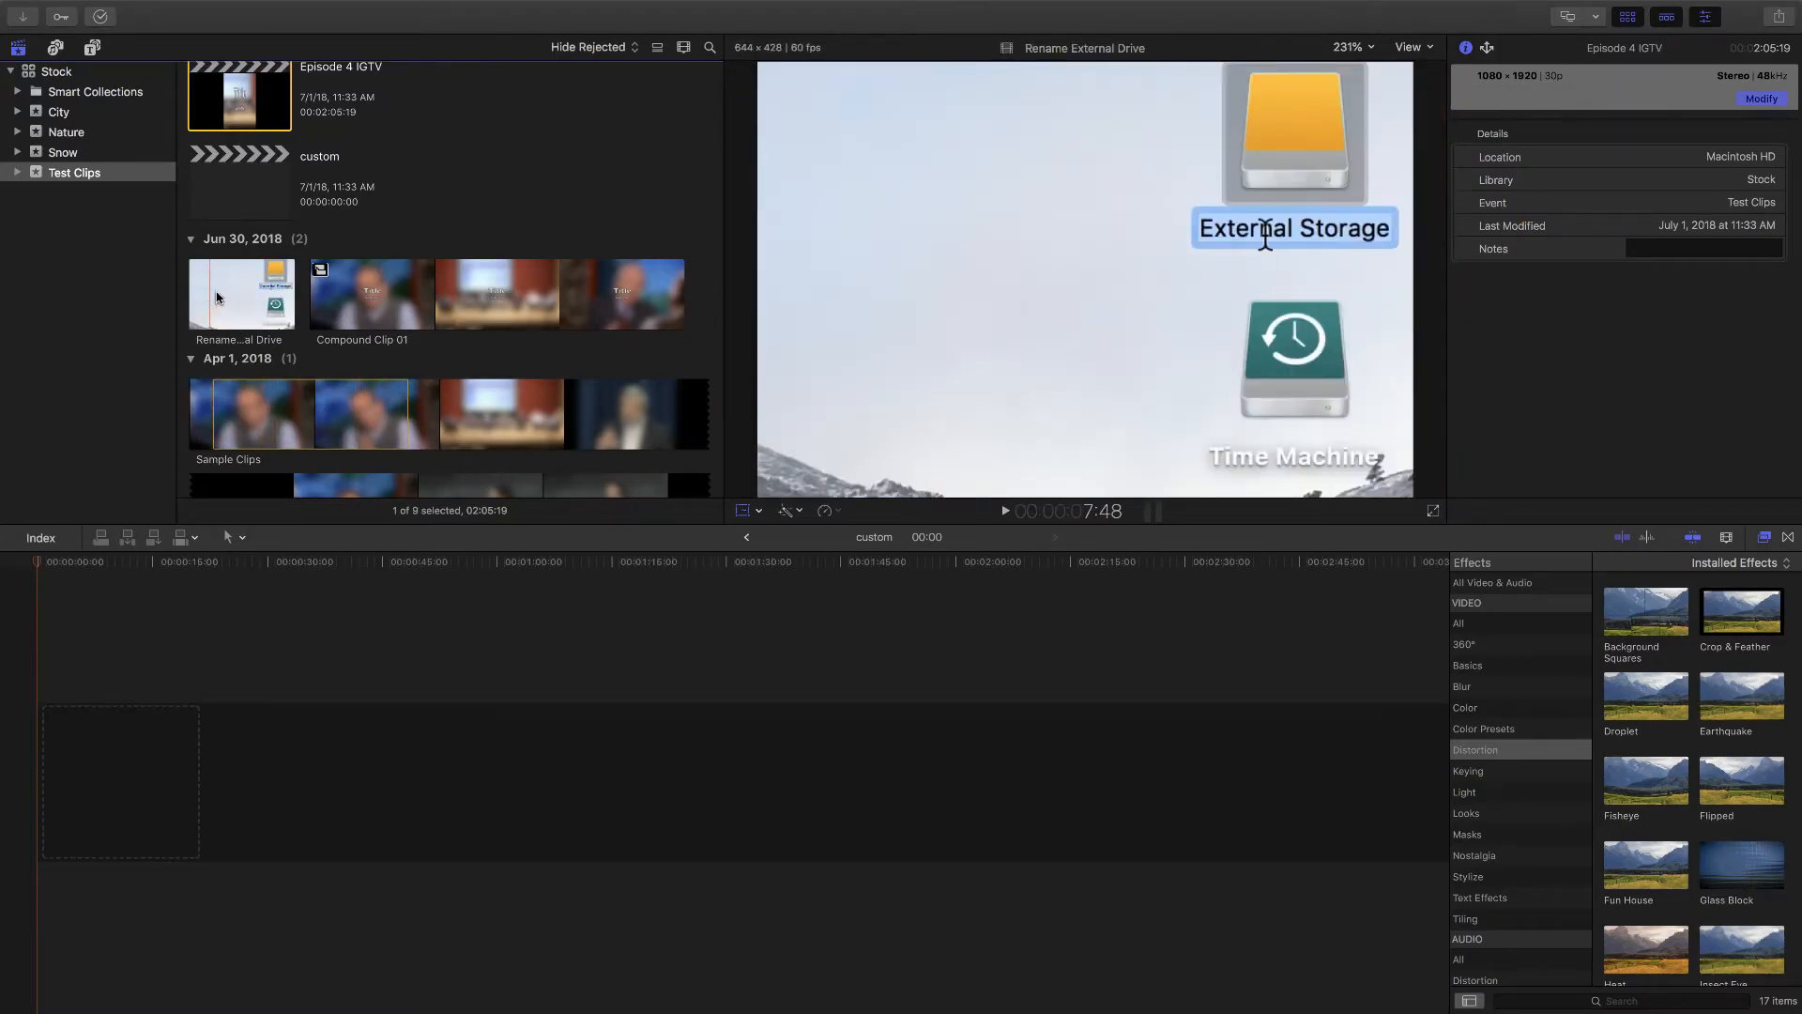
pyautogui.click(245, 311)
pyautogui.moveTo(245, 310); pyautogui.dragTo(298, 775)
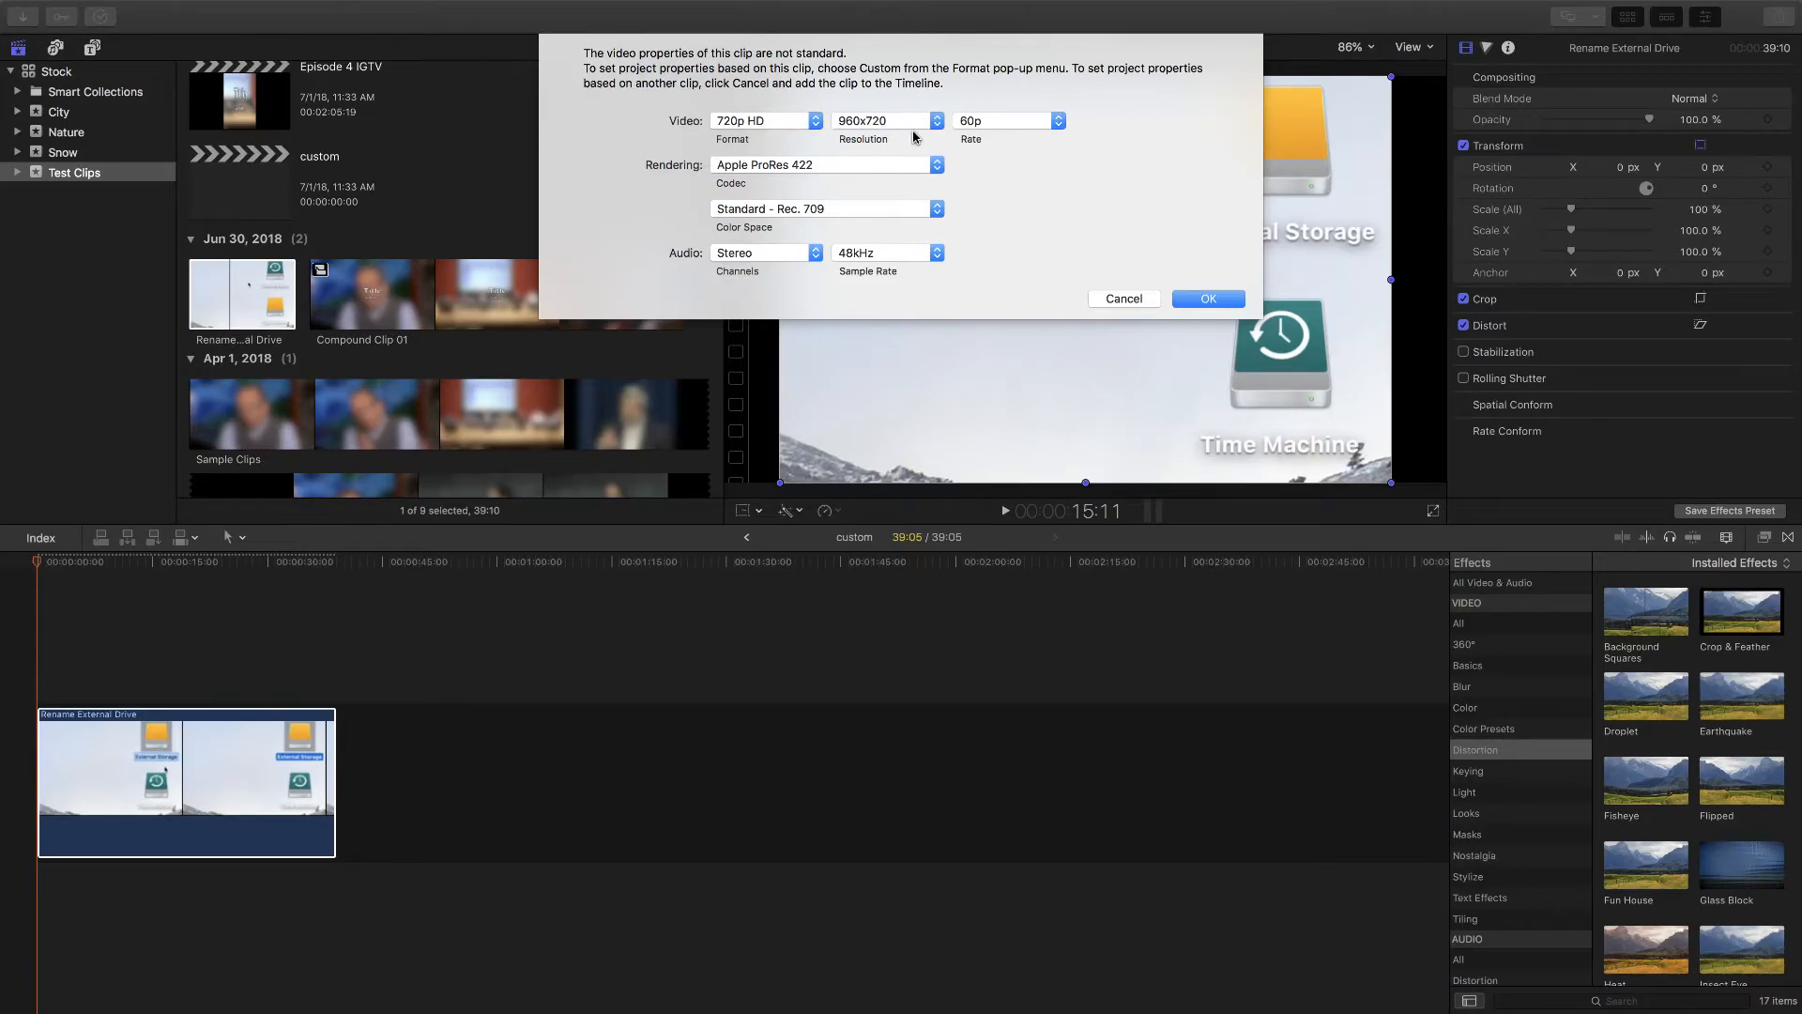
pyautogui.click(788, 125)
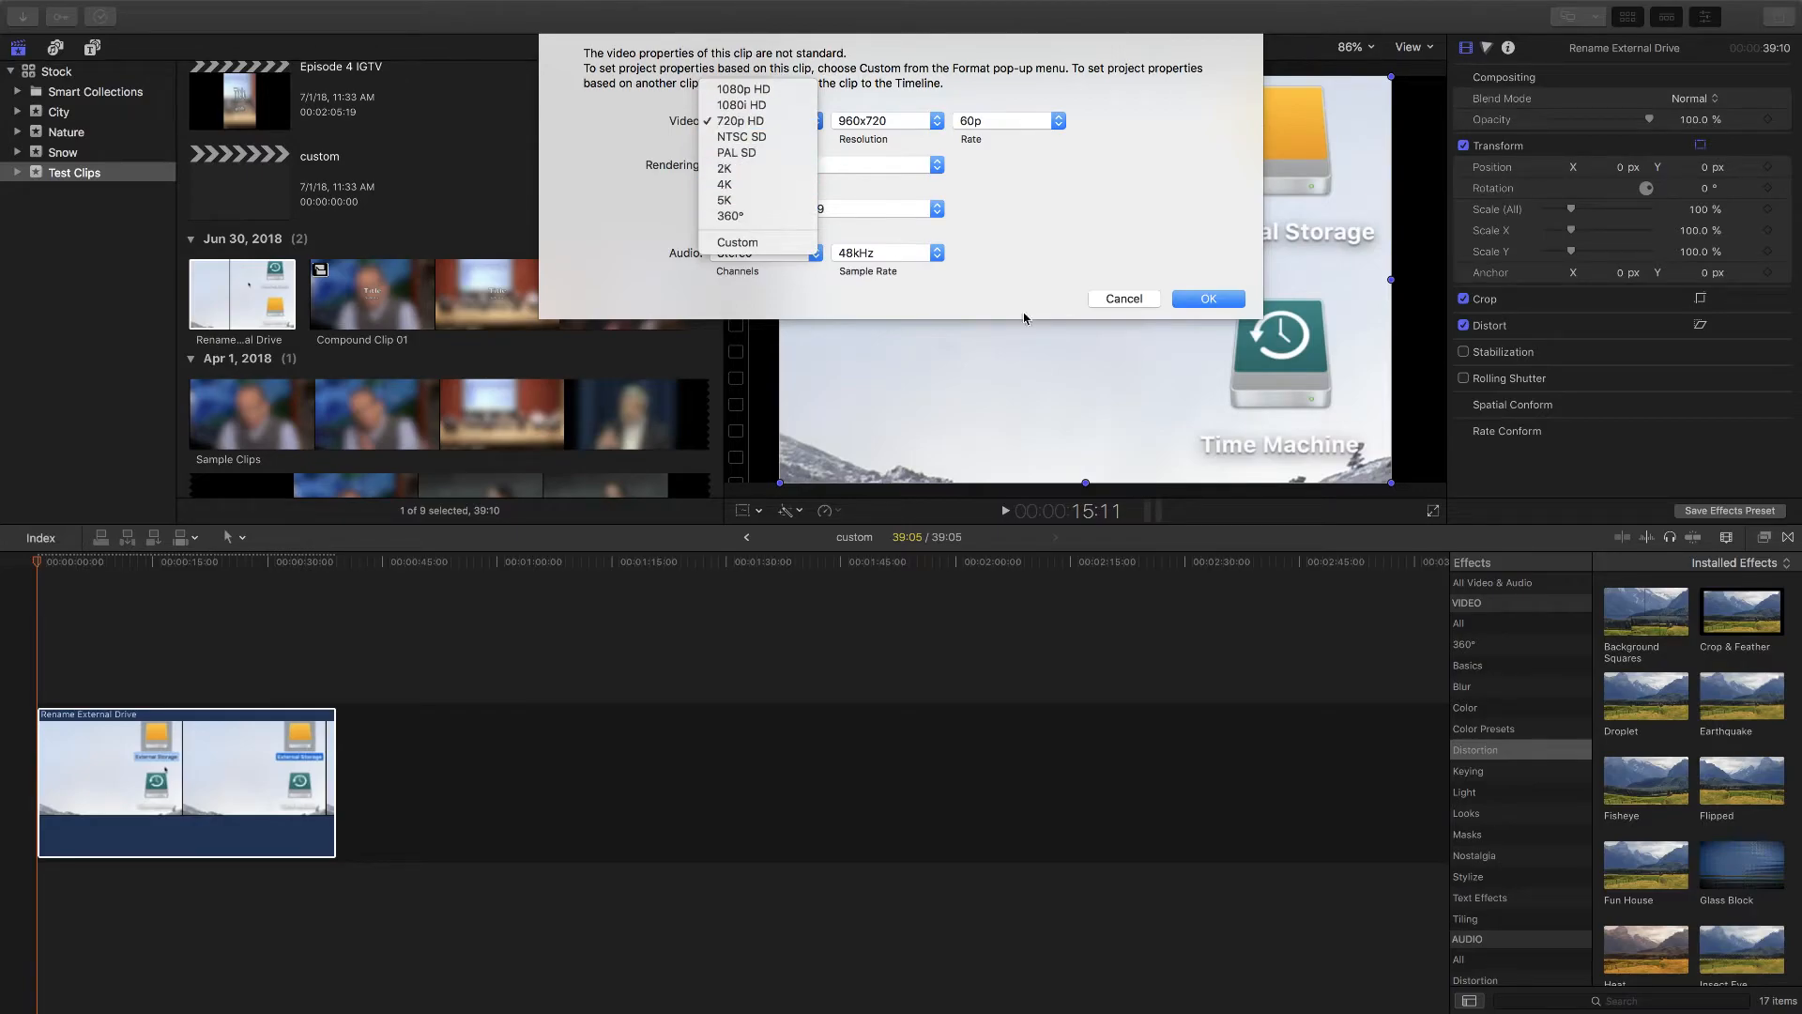
pyautogui.click(1099, 268)
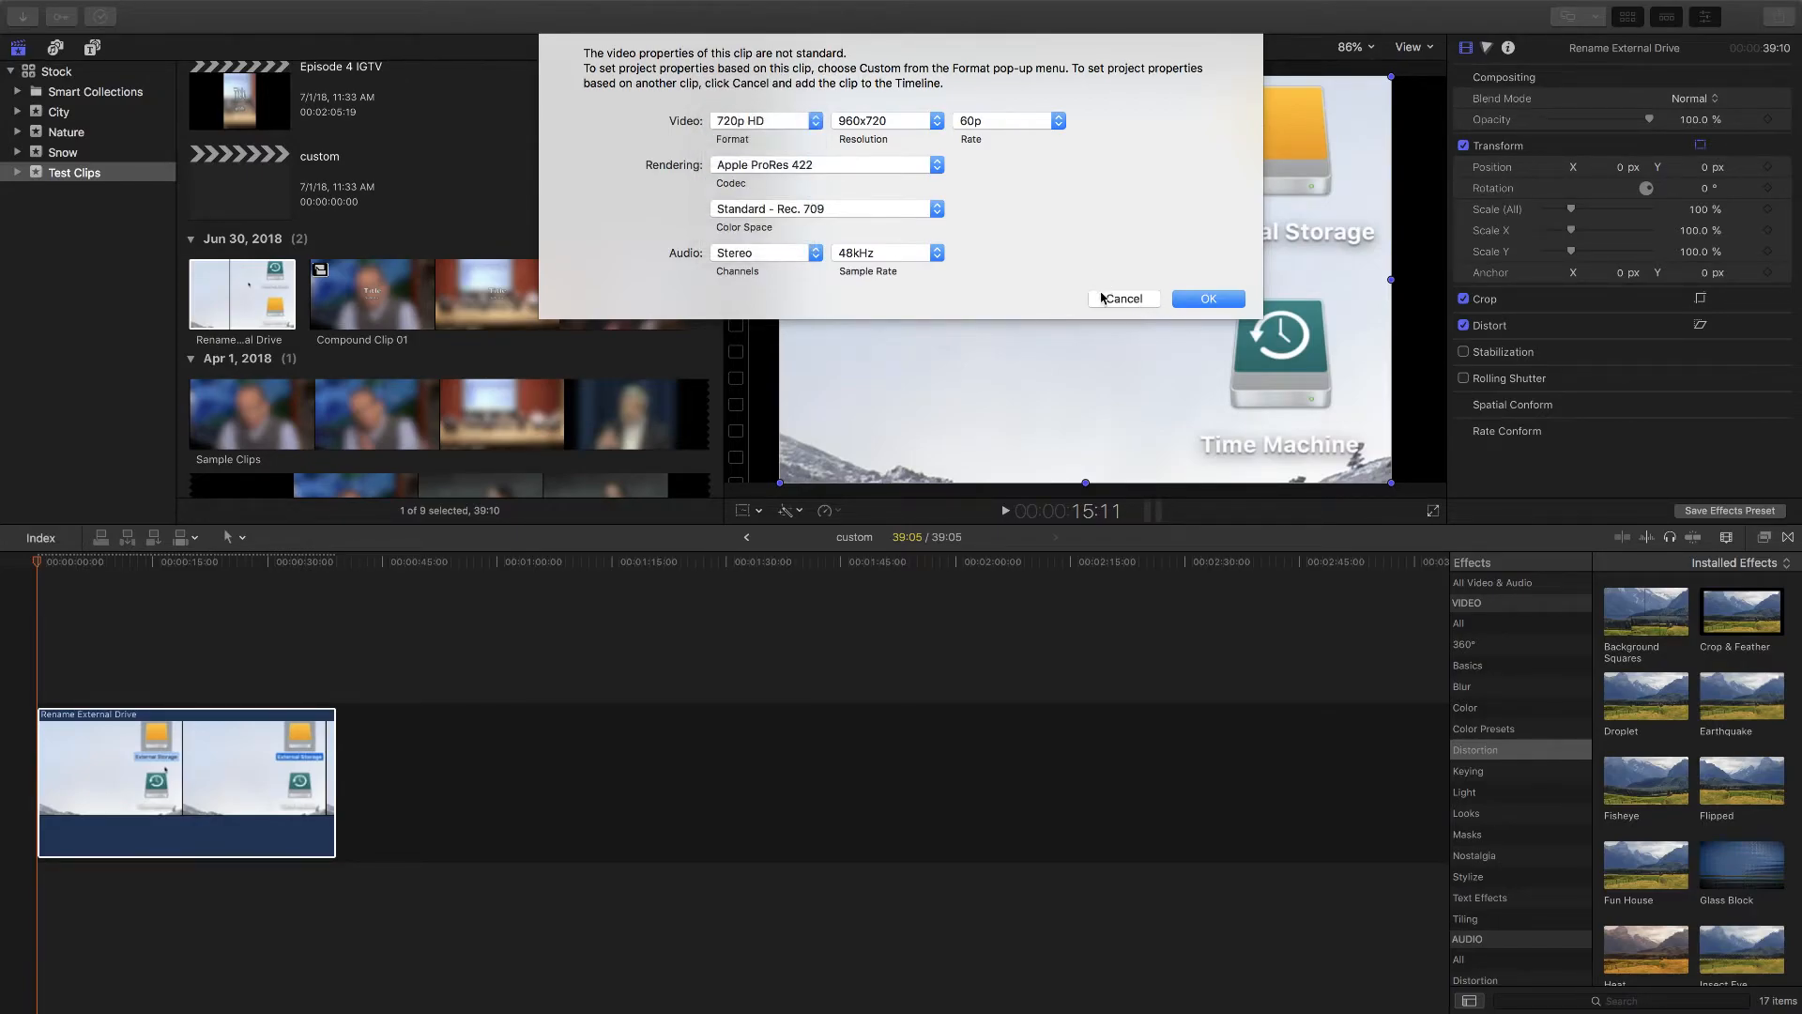
pyautogui.click(1122, 298)
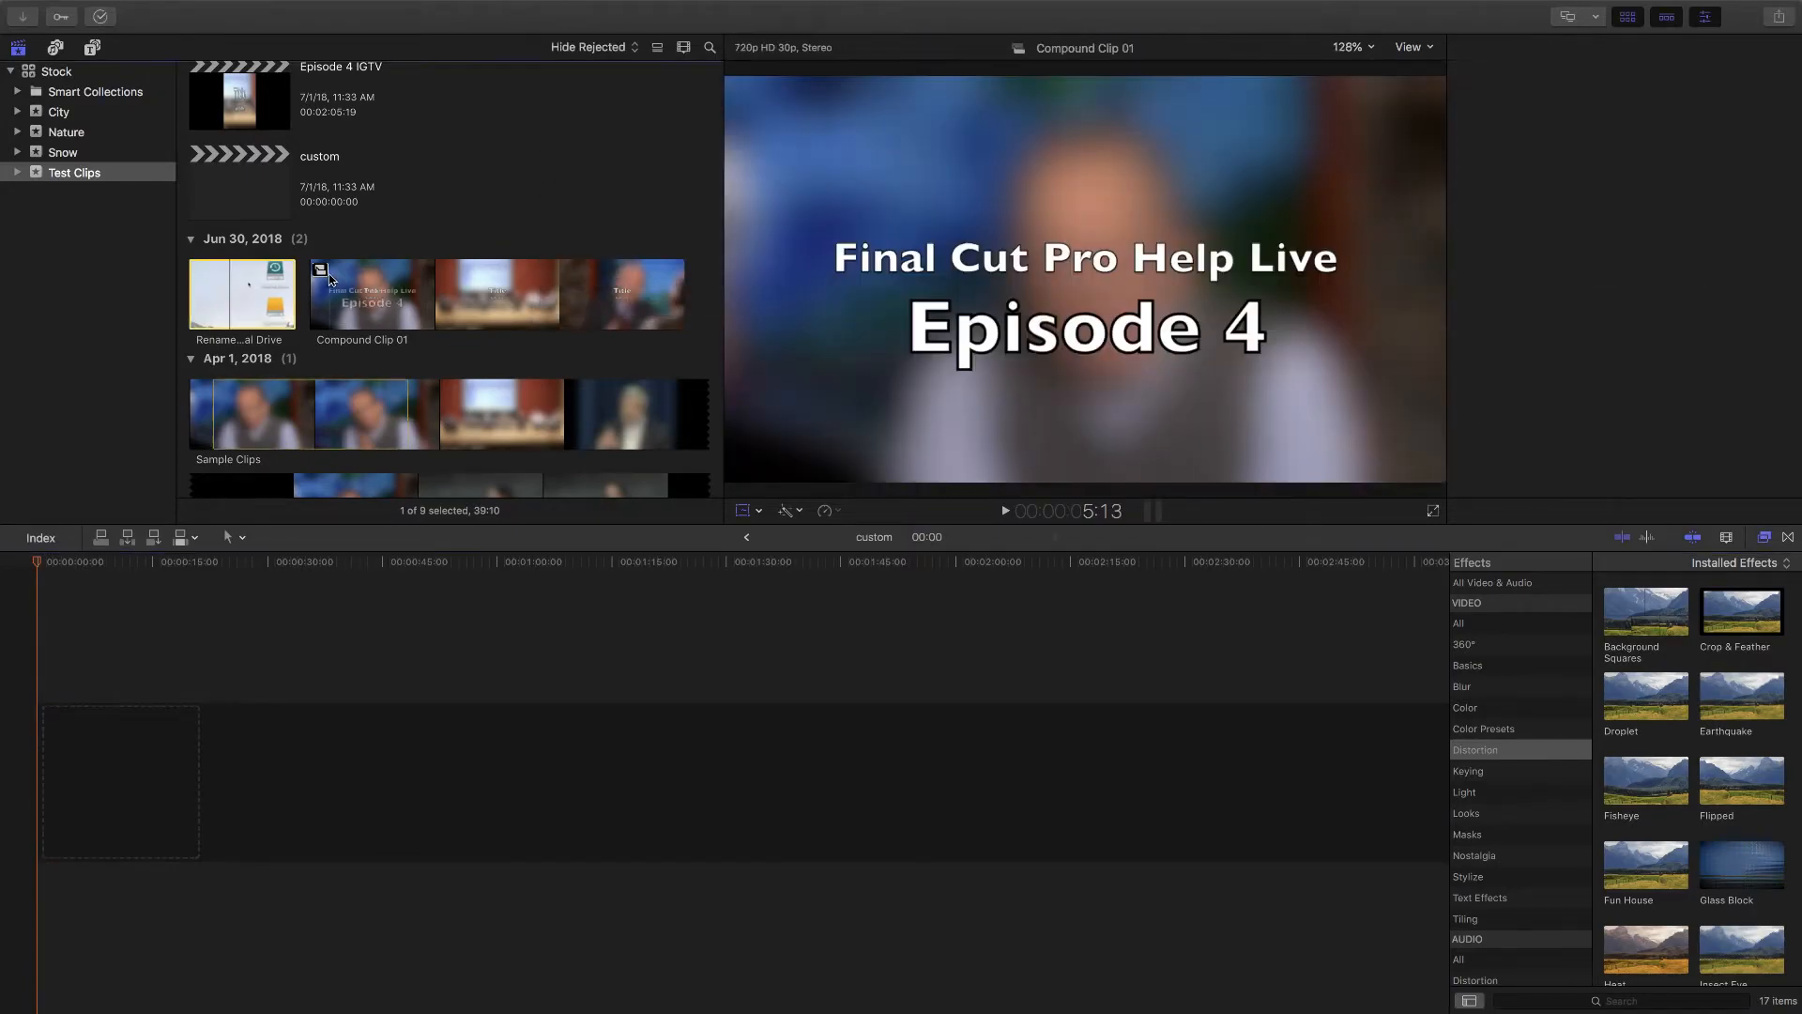
# Step: Review the custom video, rendering and audio settings offered for a new project without creating one
pyautogui.moveTo(122, 6)
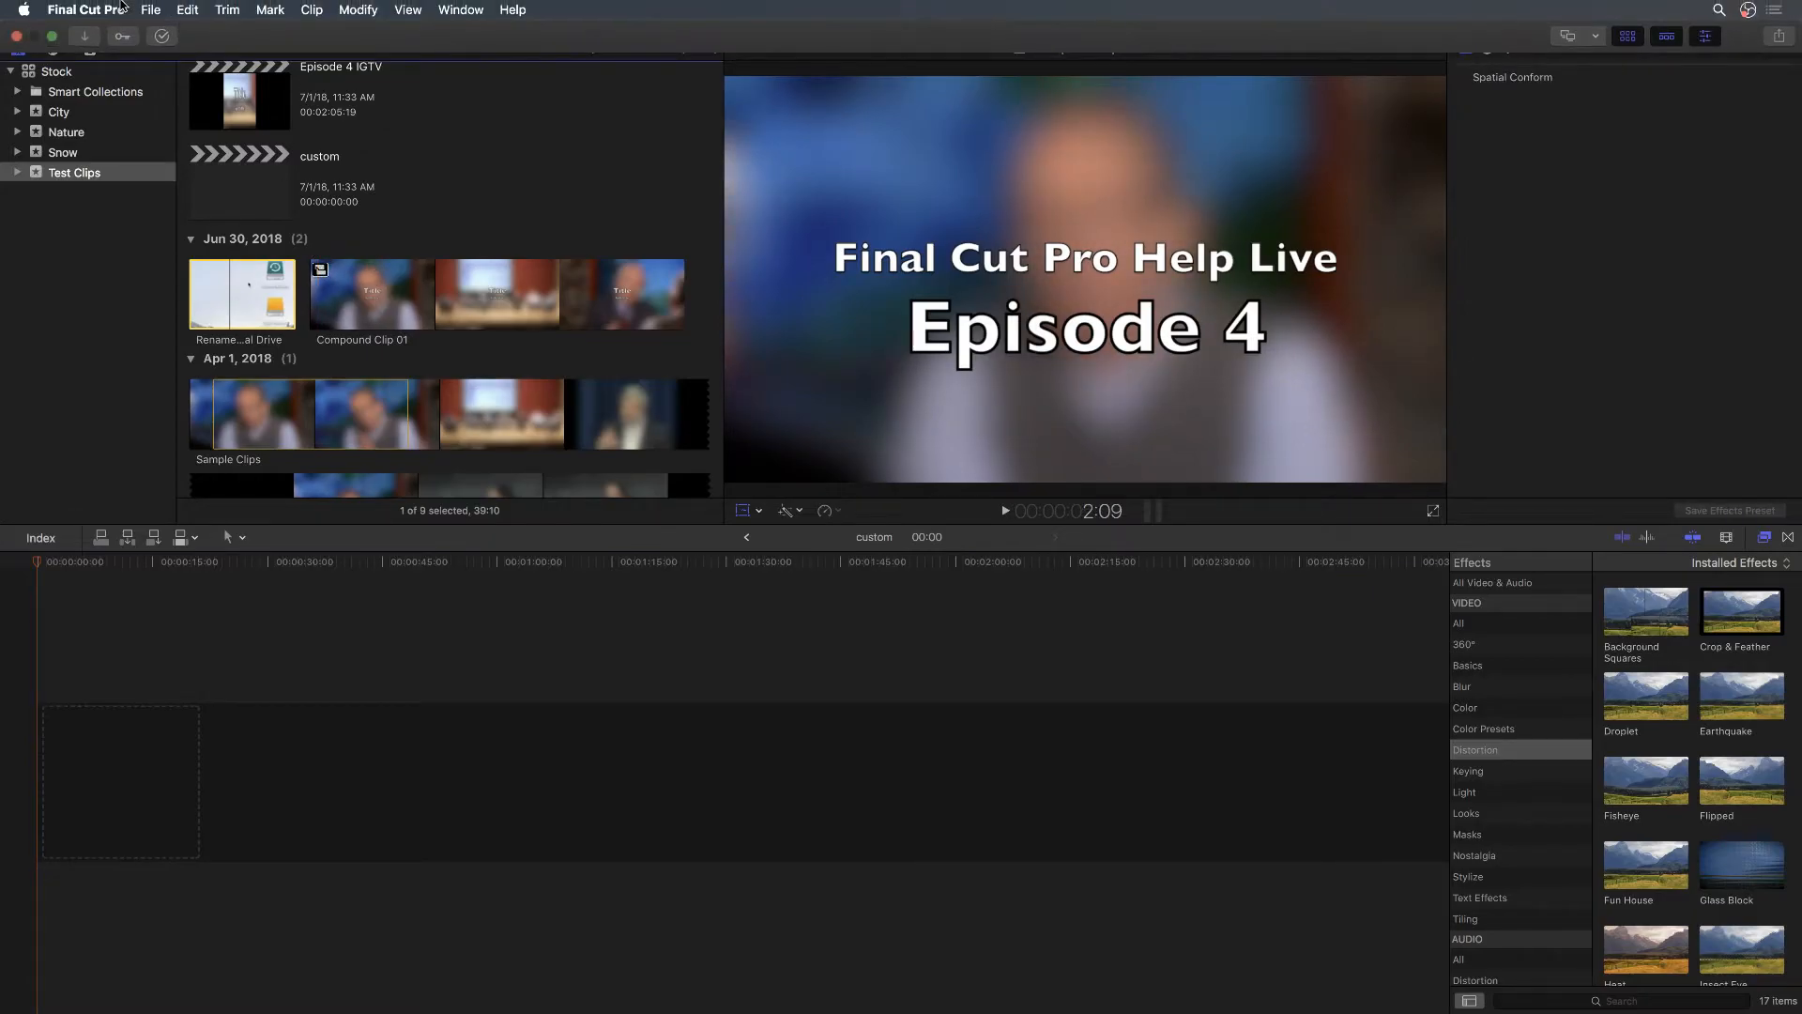
pyautogui.press('super+n')
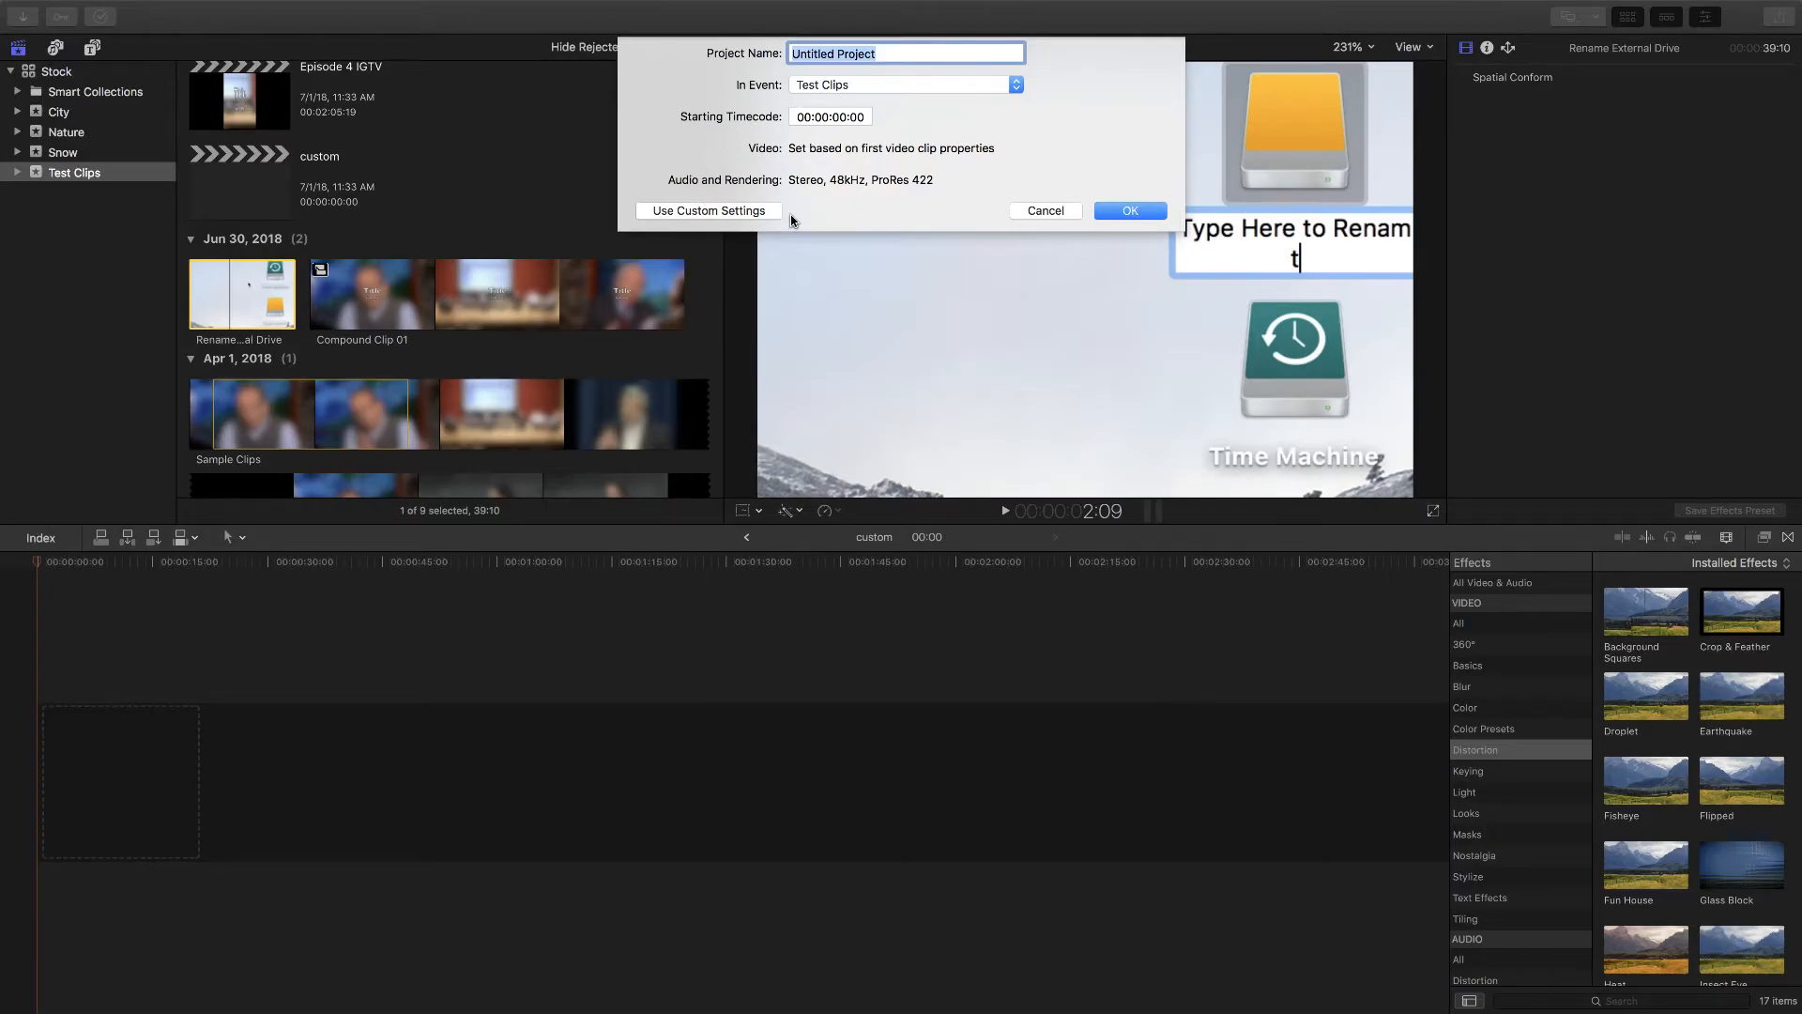
pyautogui.click(721, 211)
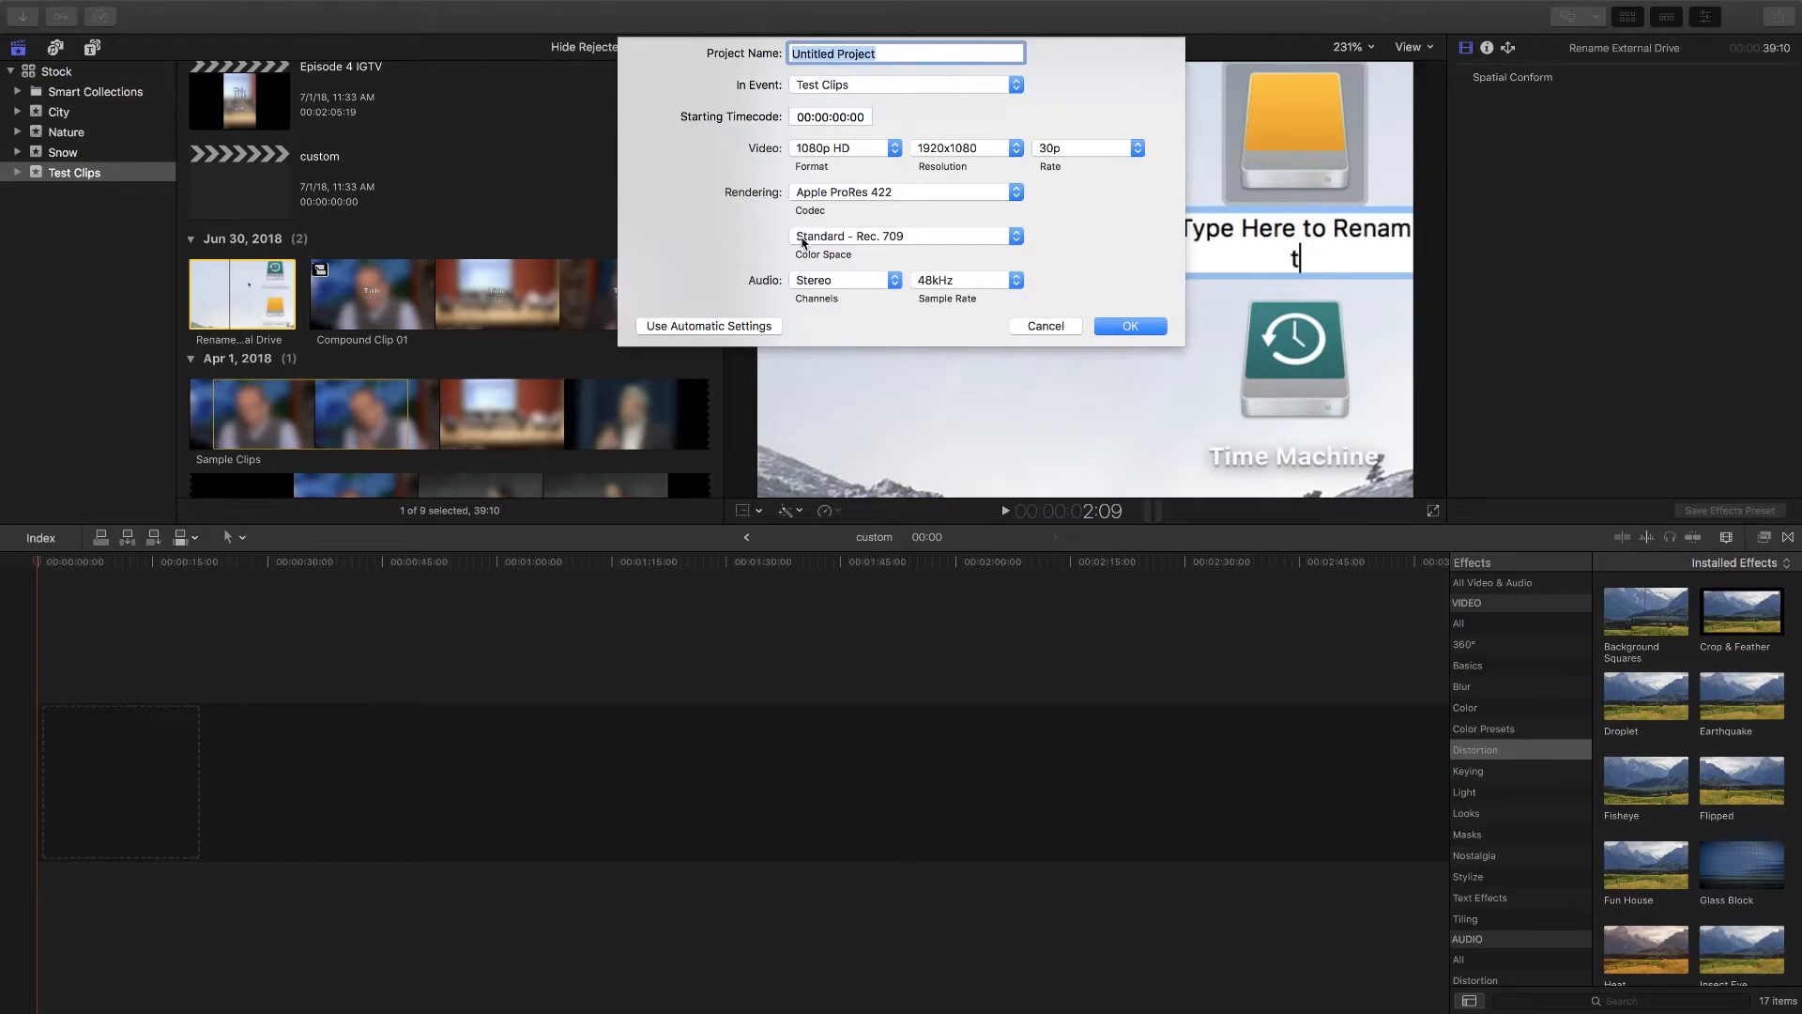
pyautogui.click(1043, 326)
# Step: Inspect the video, rendering and audio settings of the Episode 4 IGTV project without changing them
pyautogui.scroll(1, 281, 157)
pyautogui.click(252, 133)
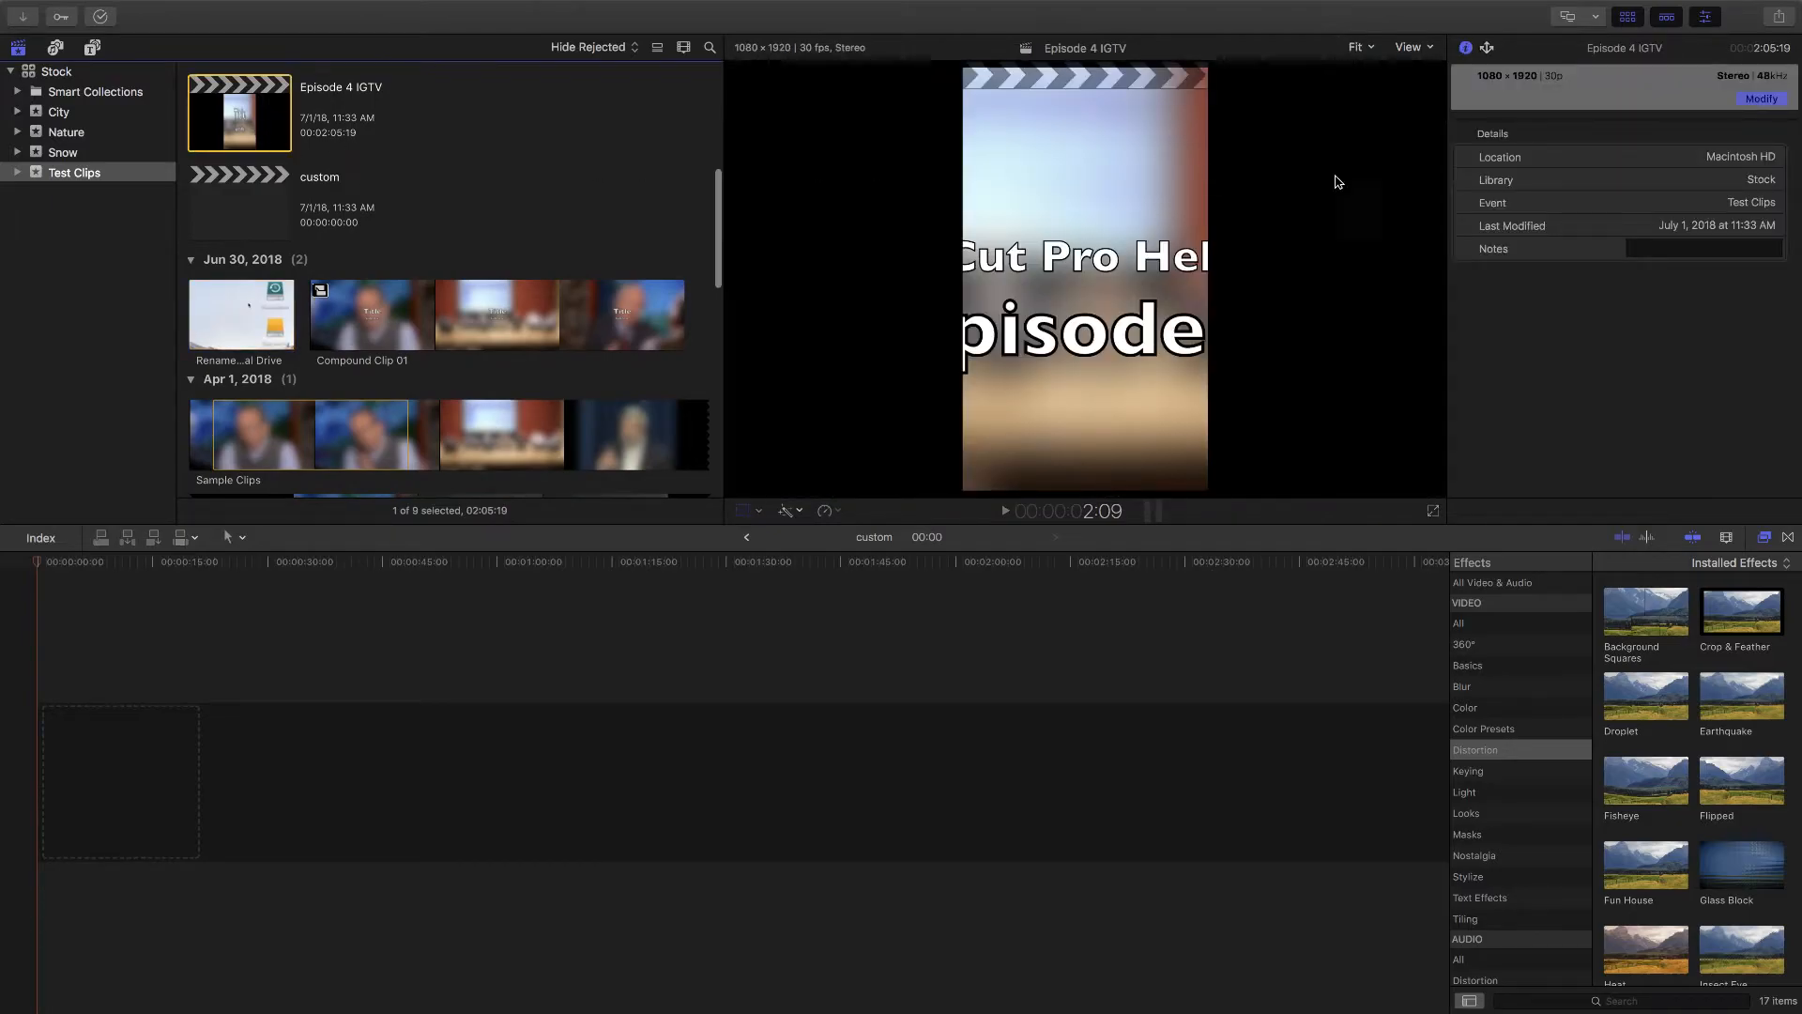
pyautogui.click(1760, 99)
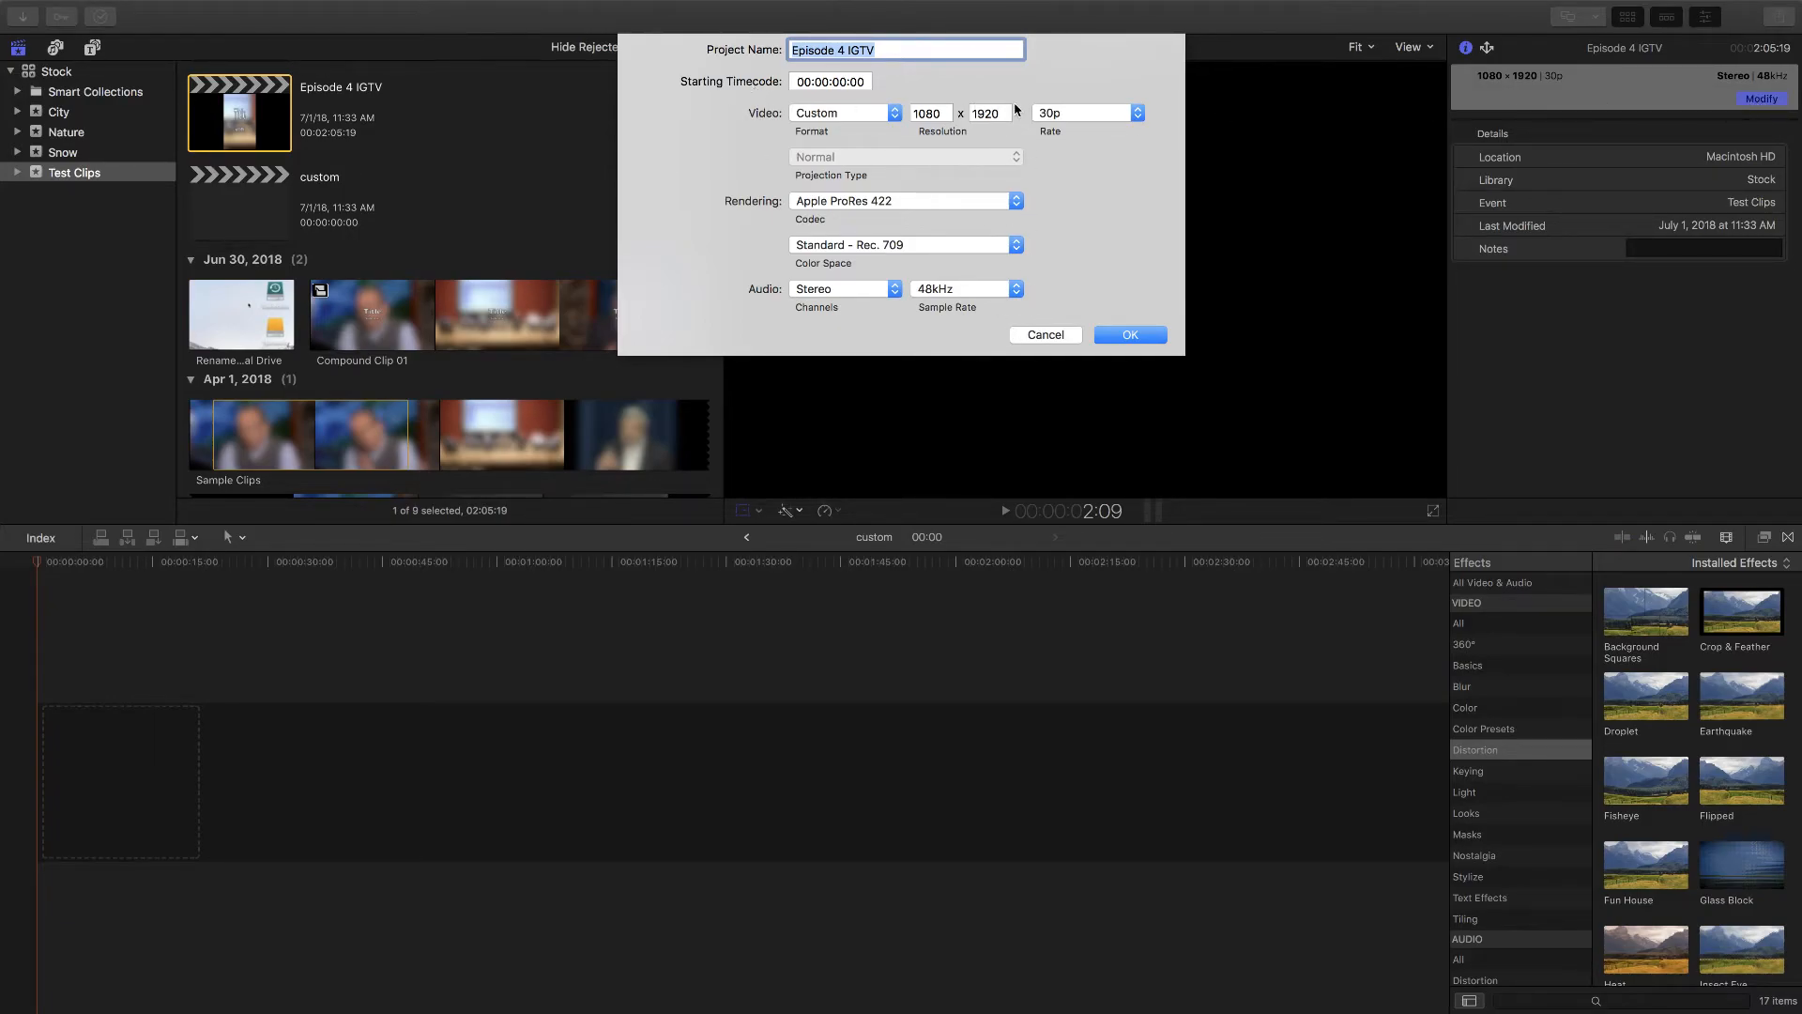
pyautogui.click(1040, 335)
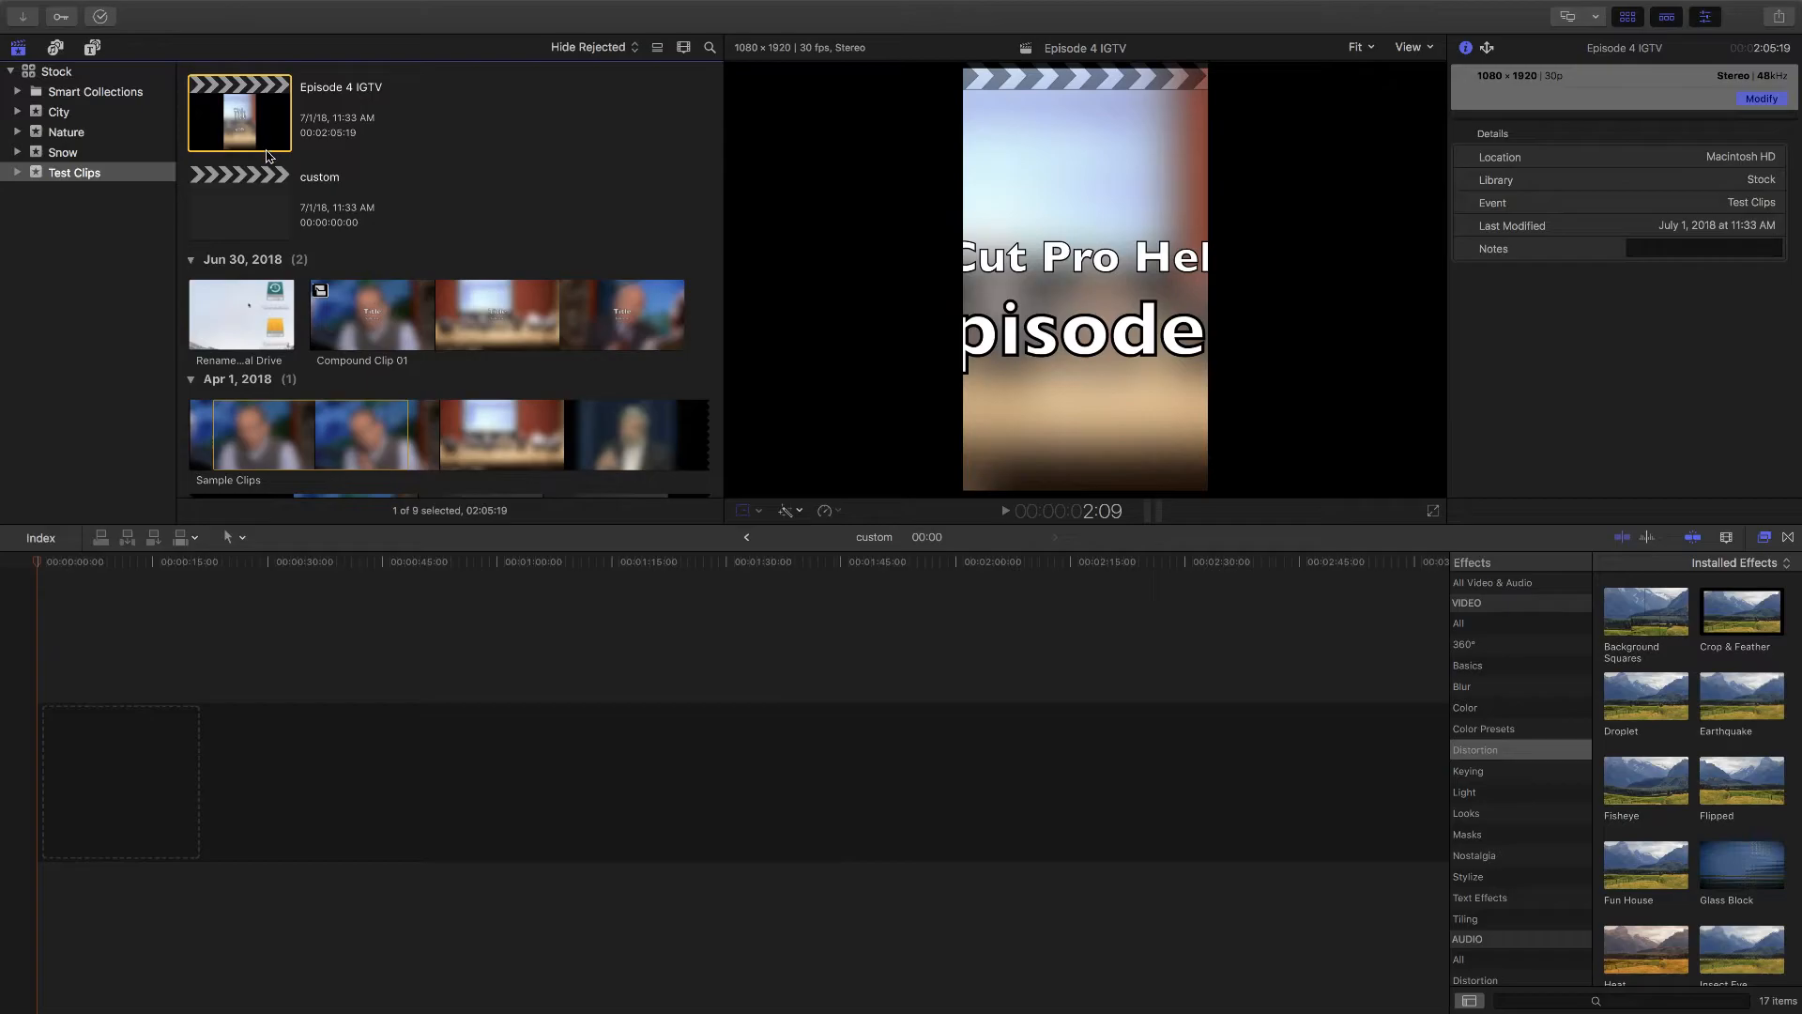
# Step: Inspect the video format, rendering and audio settings of Episode 4 Project without changing them
pyautogui.scroll(2, 269, 153)
pyautogui.click(270, 141)
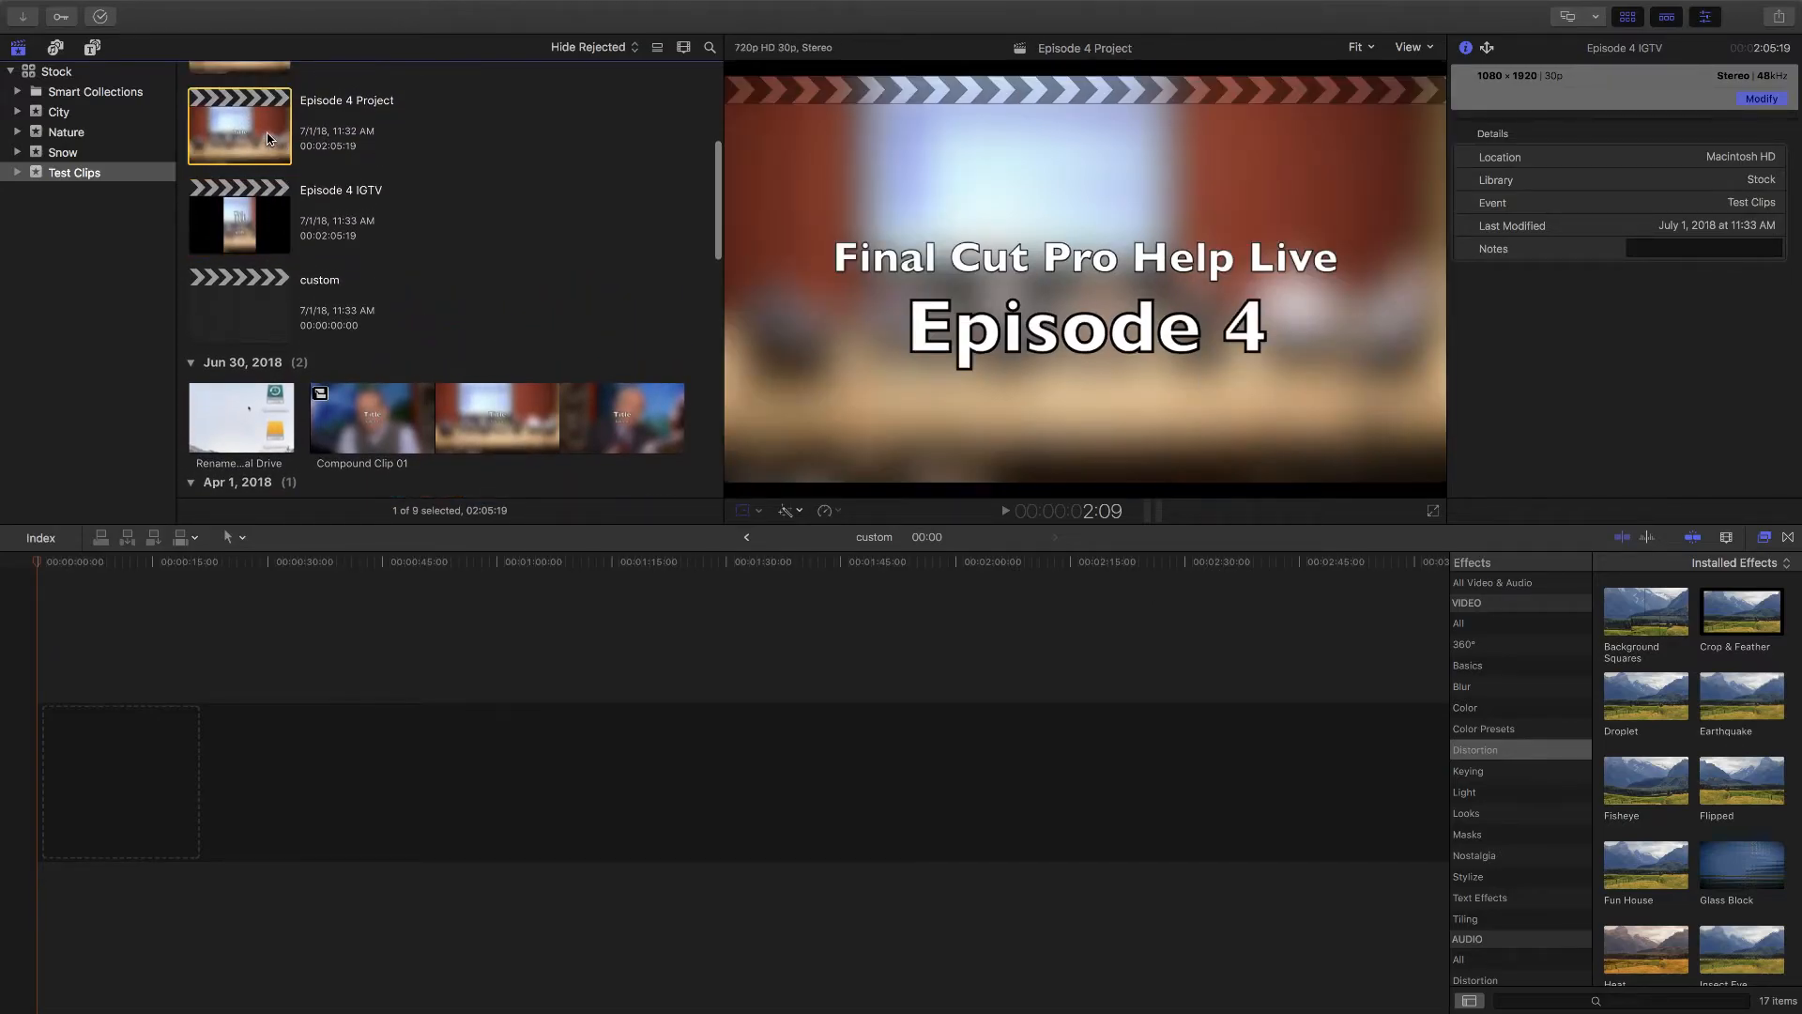
pyautogui.click(1757, 99)
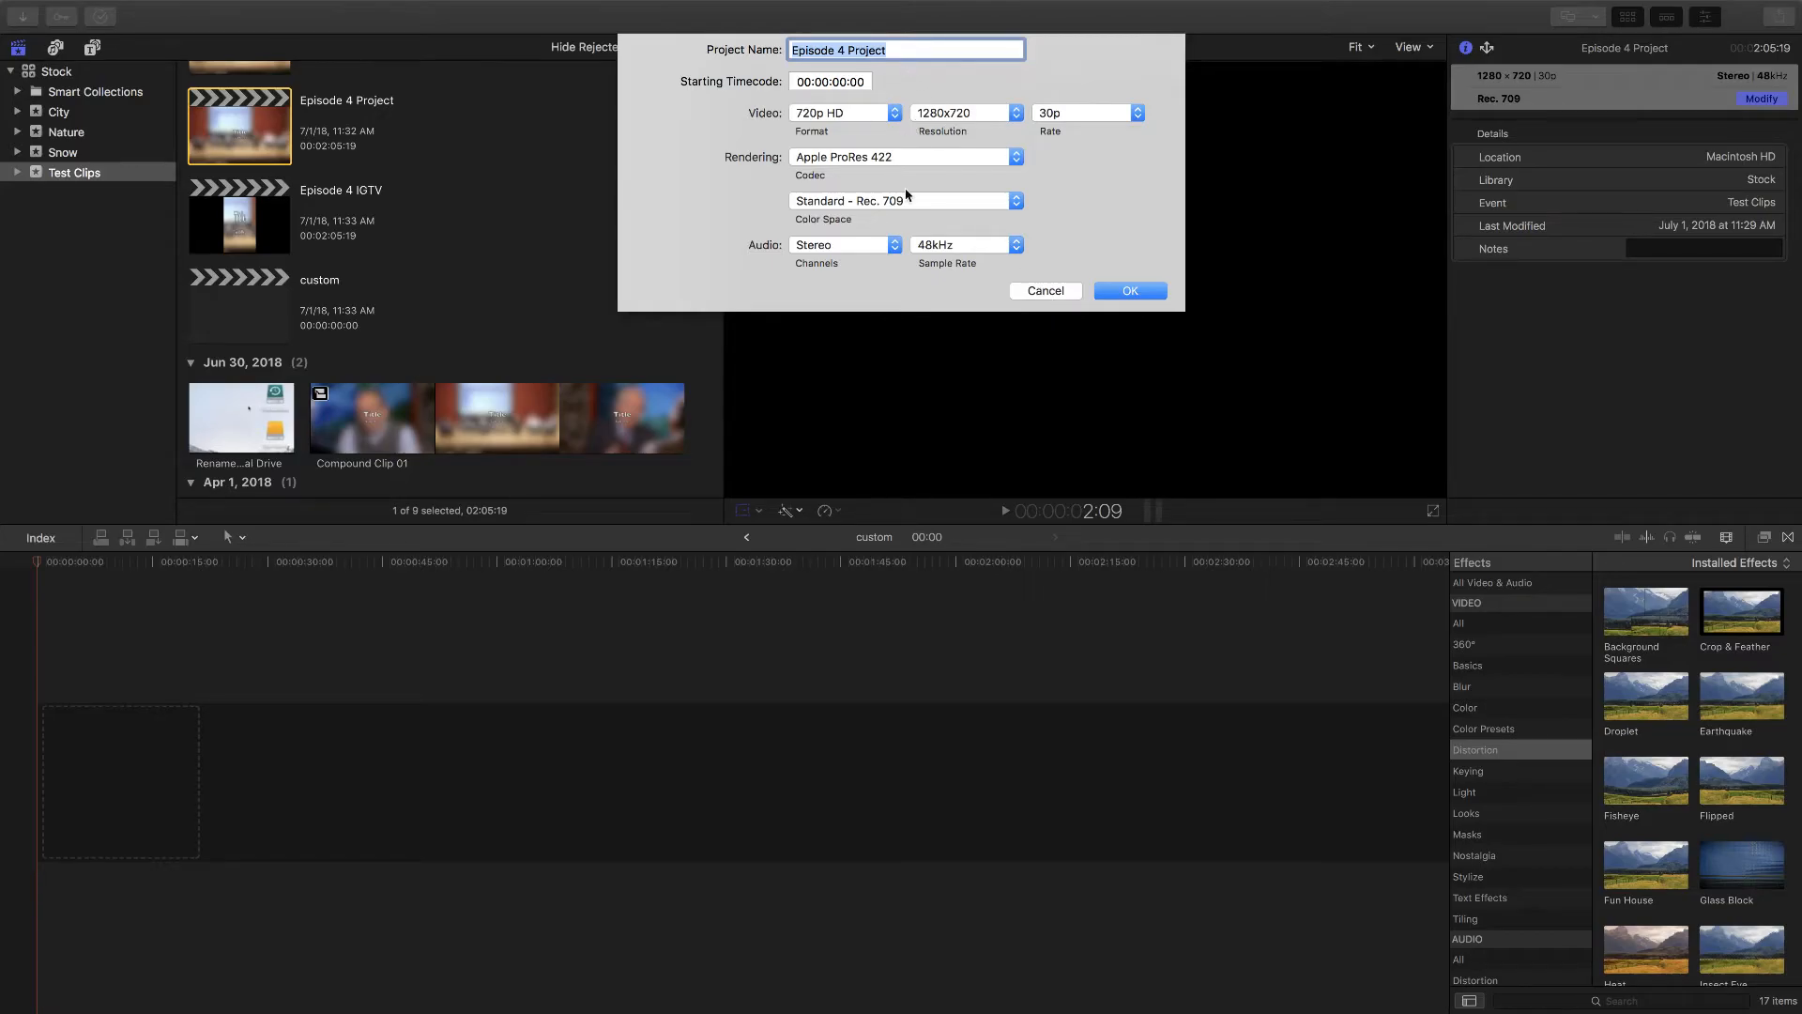
pyautogui.click(1043, 293)
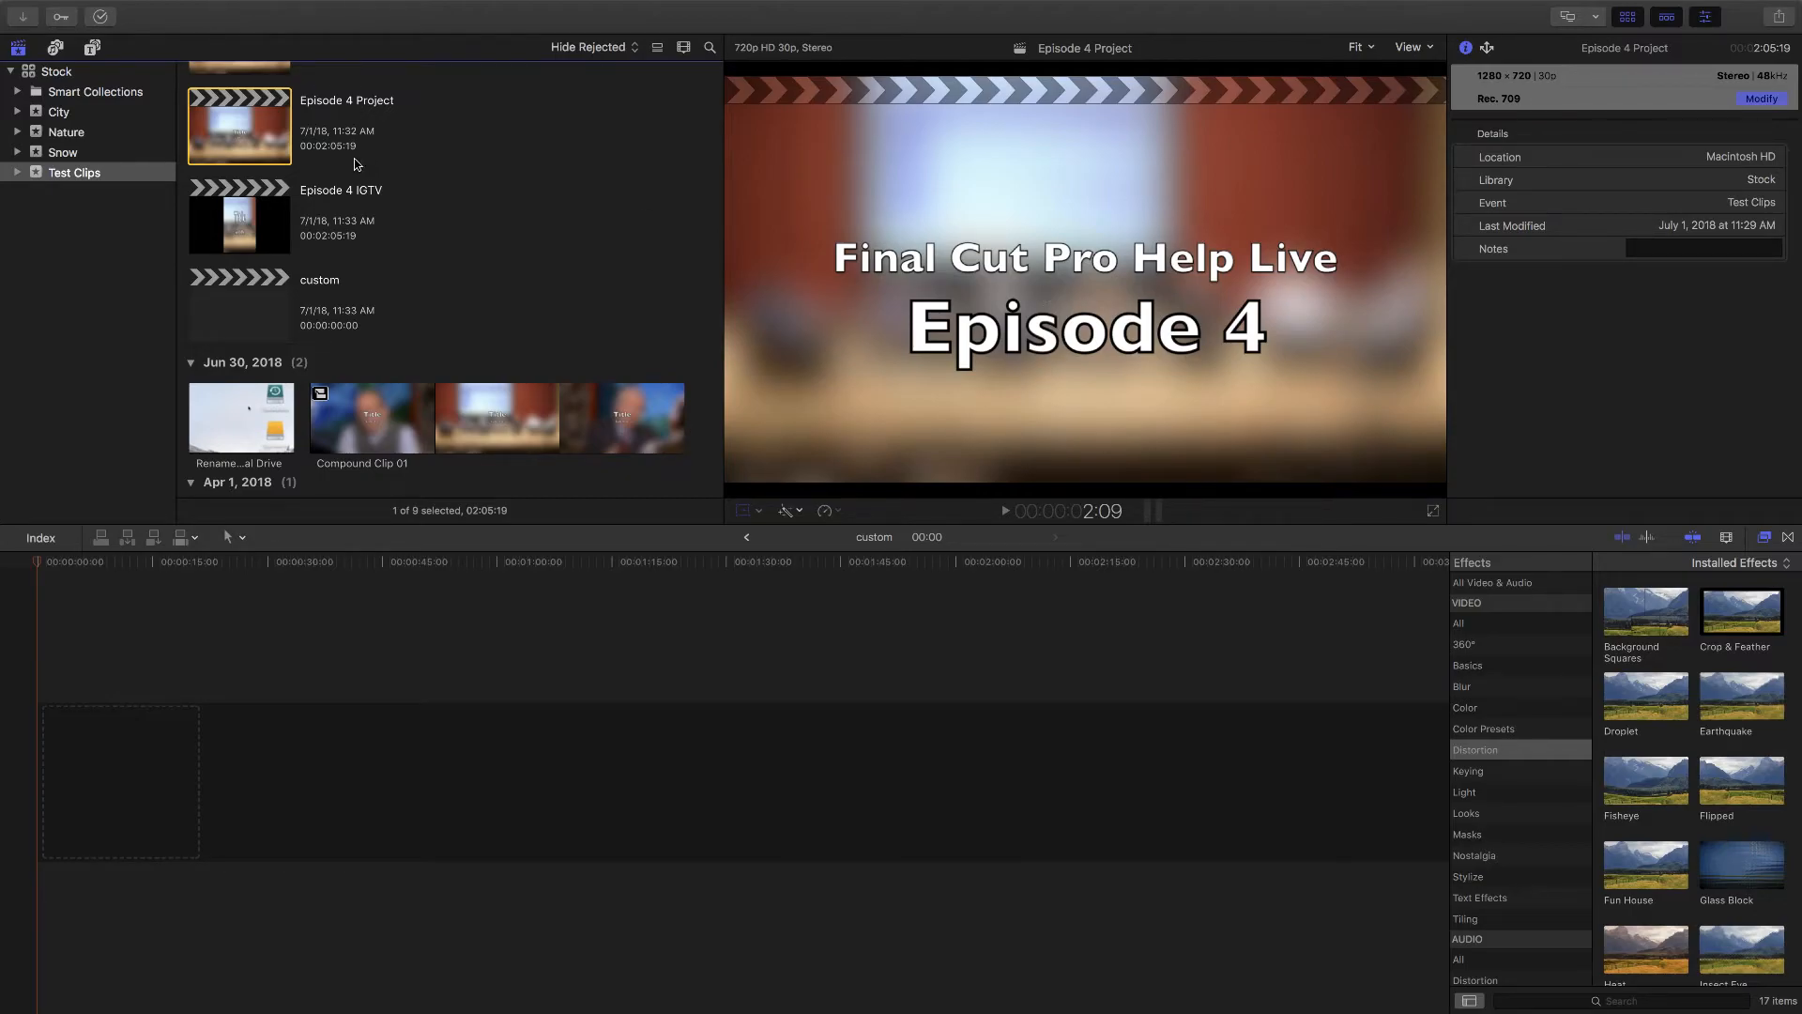
pyautogui.click(185, 9)
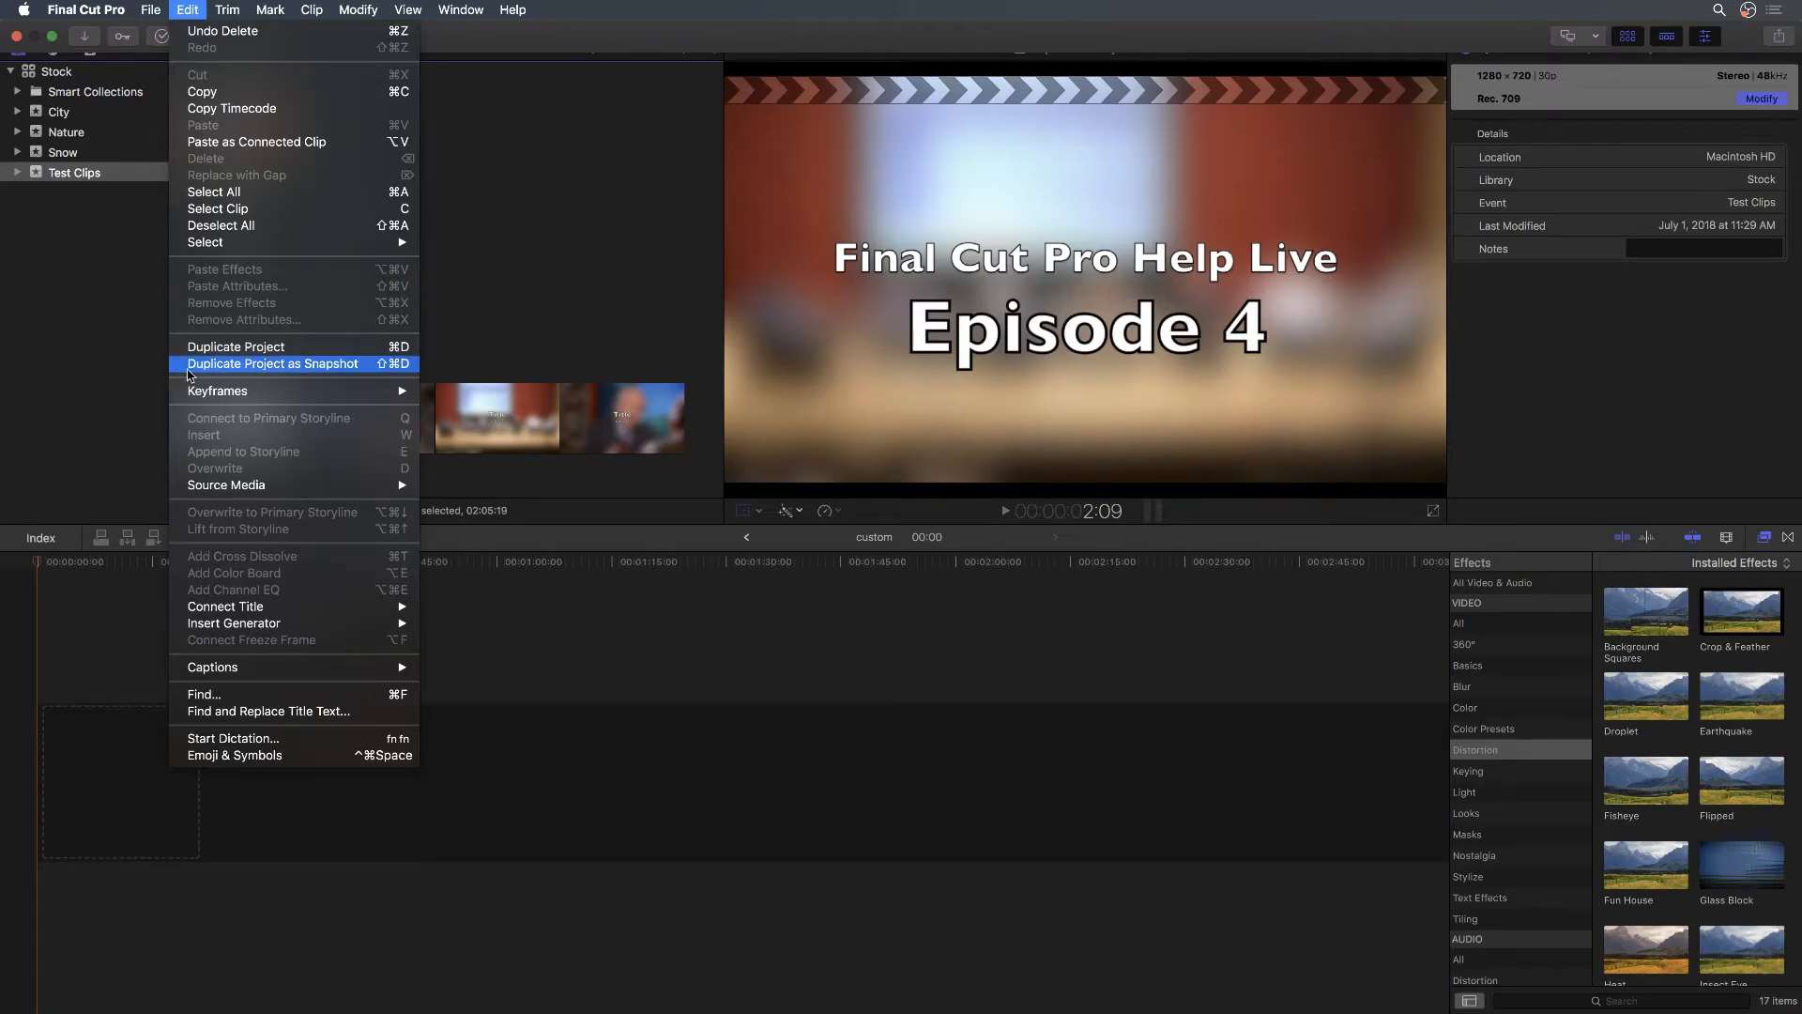
pyautogui.click(300, 369)
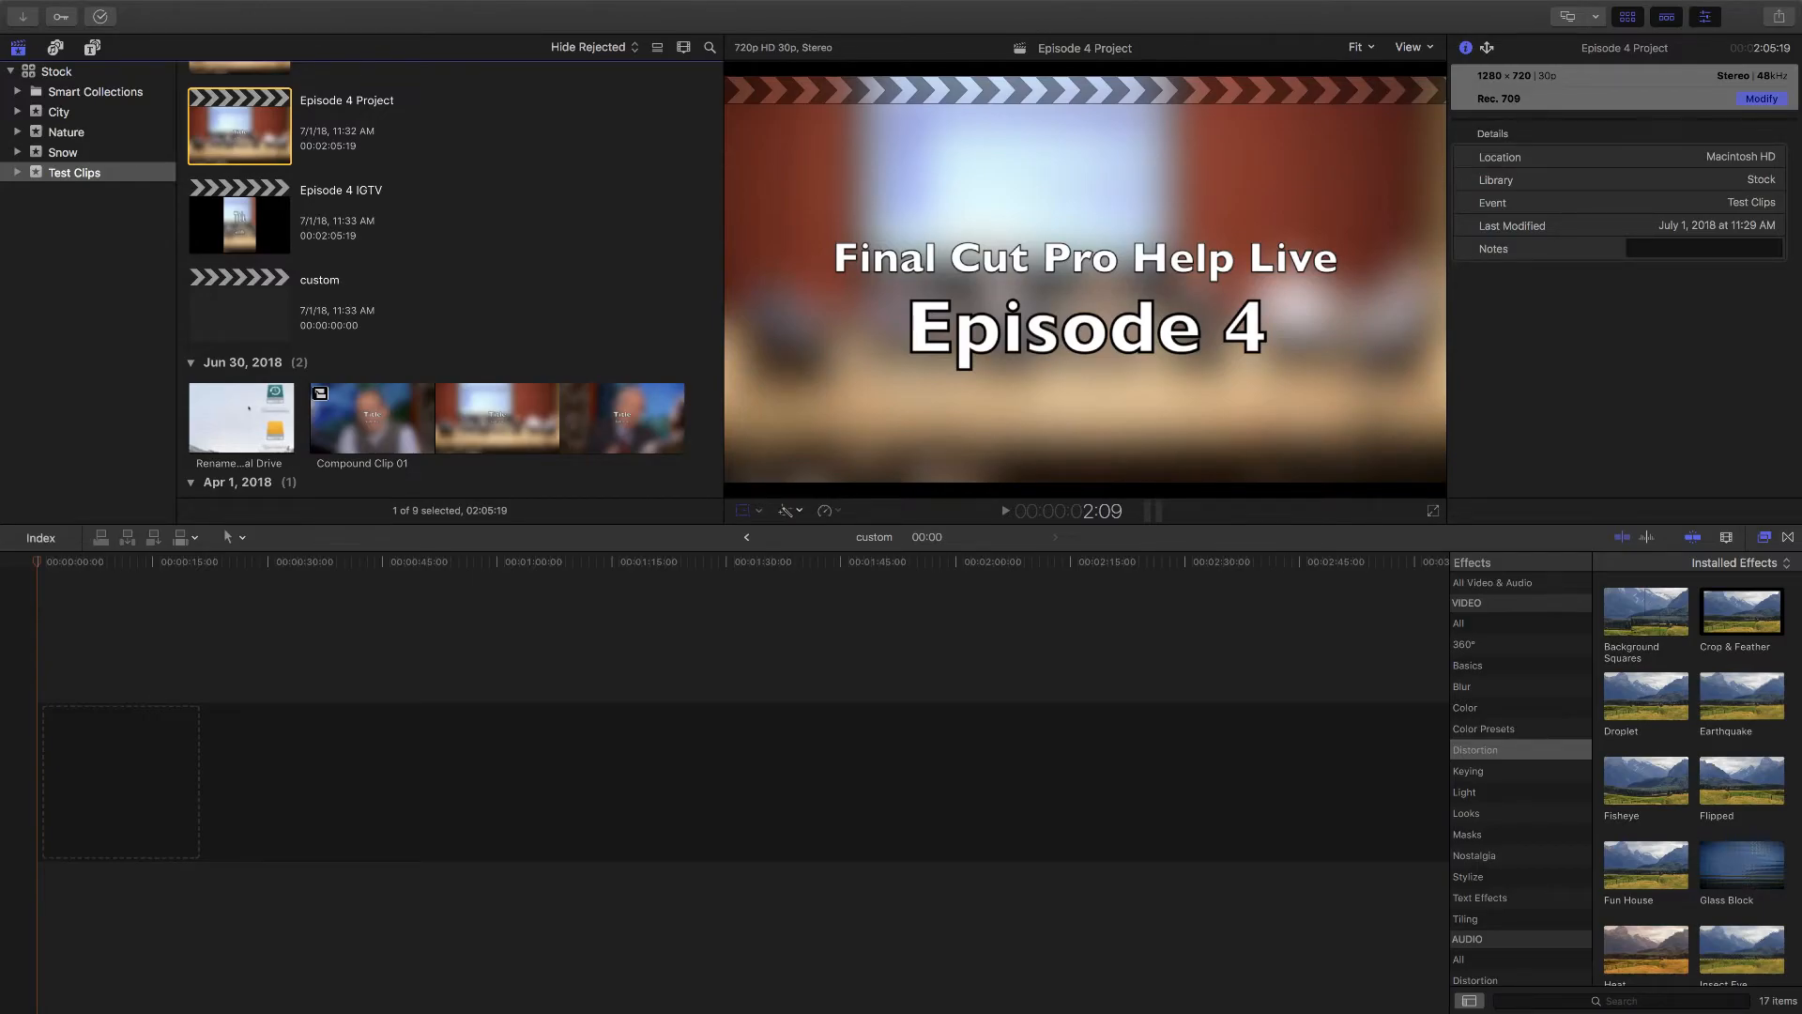
pyautogui.press('super+Tab')
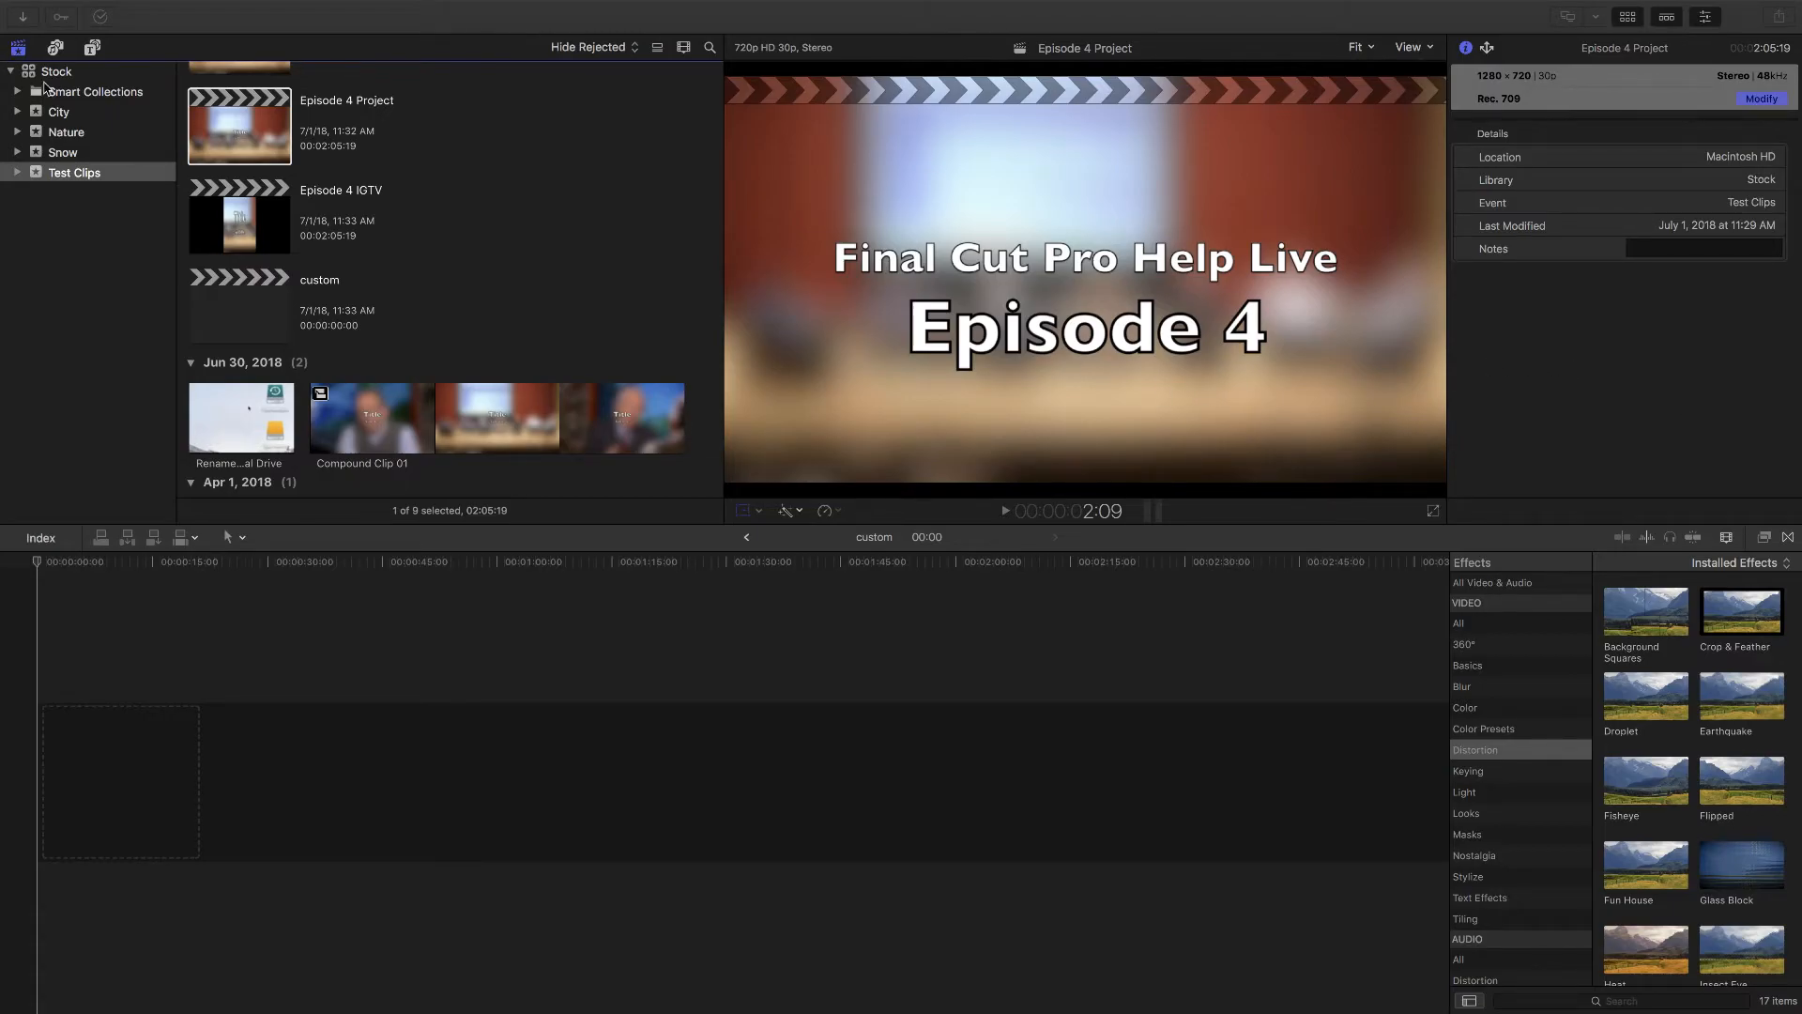
# Step: Open Episode 4 Project in the timeline and switch to Test Project
pyautogui.doubleClick(255, 124)
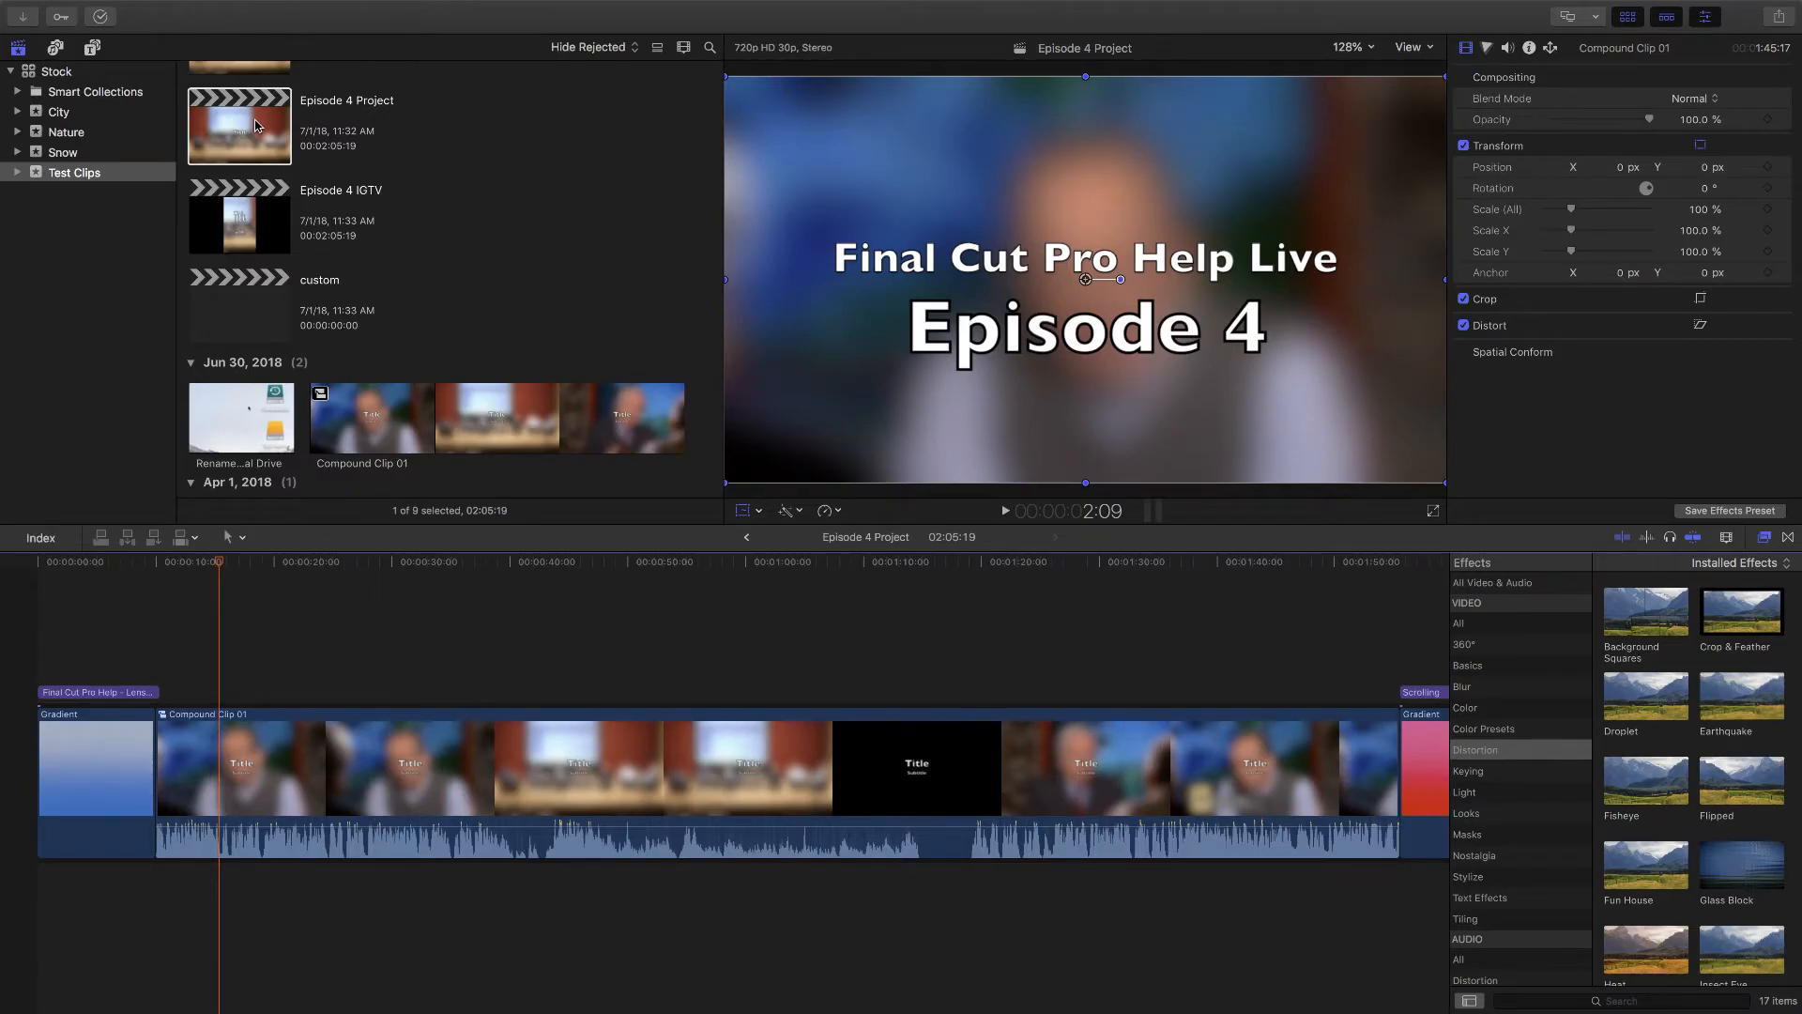
pyautogui.click(256, 125)
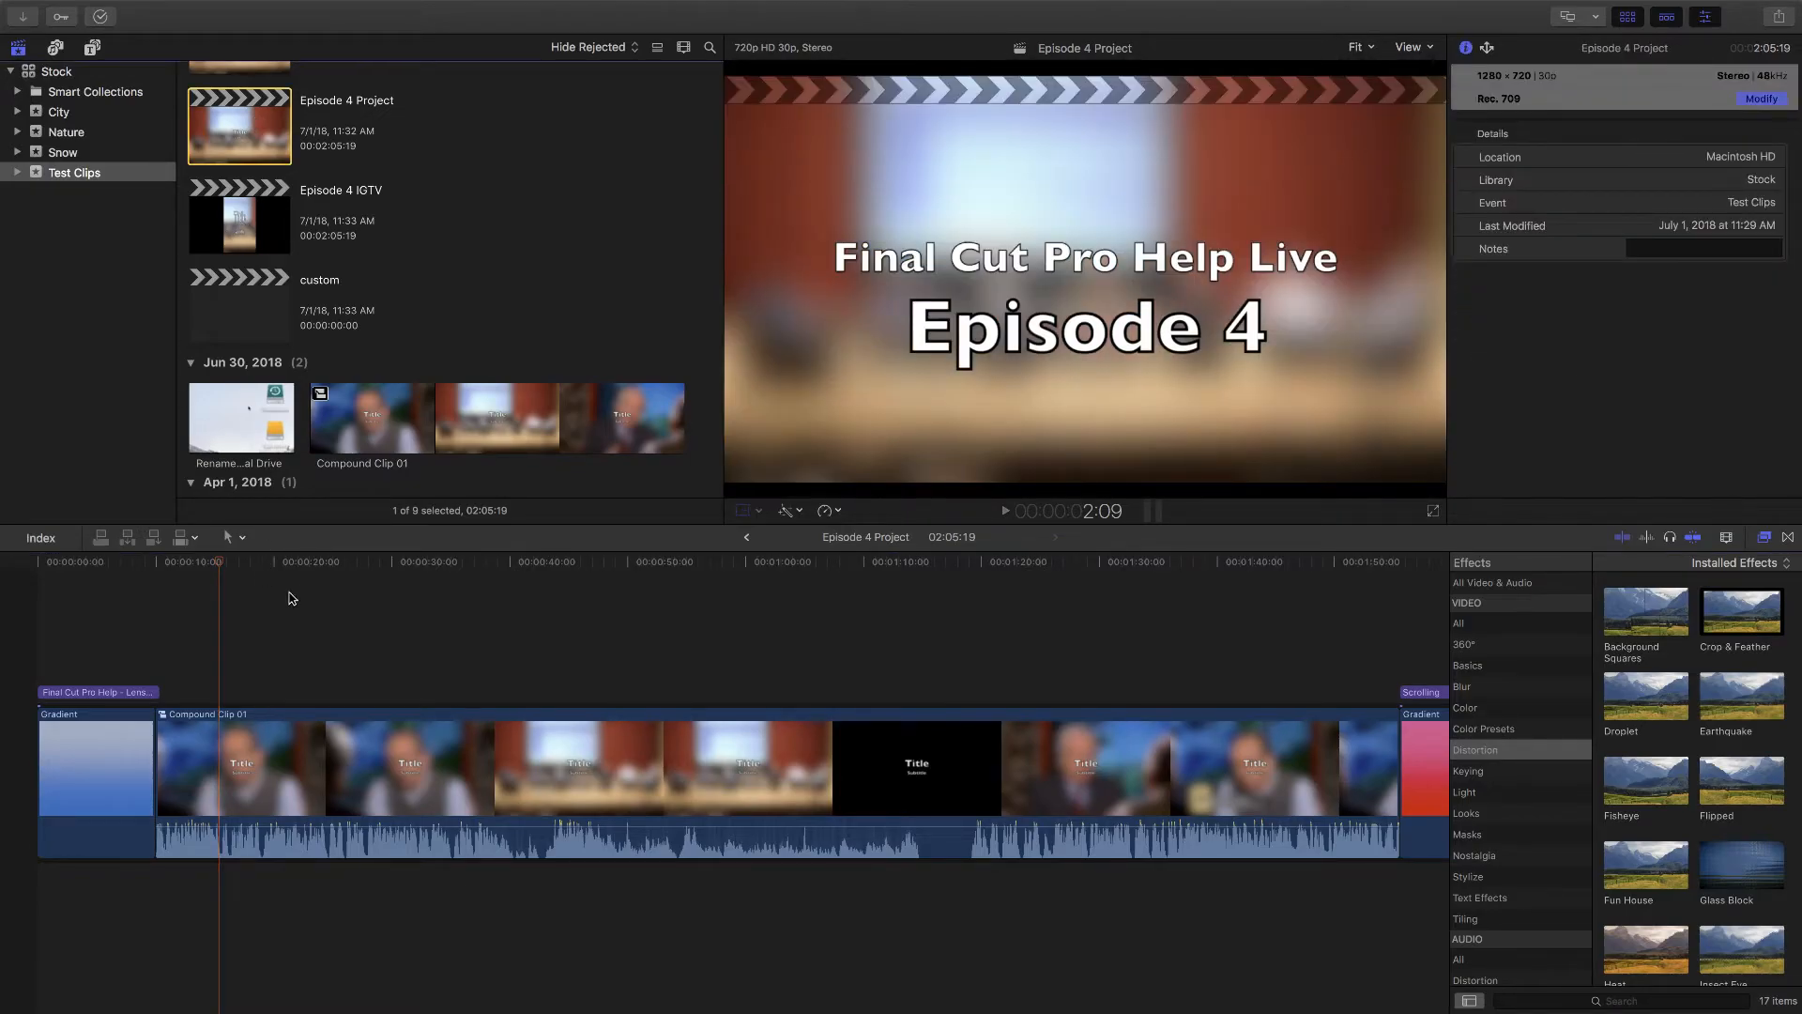
pyautogui.scroll(1, 380, 263)
pyautogui.scroll(6, 380, 262)
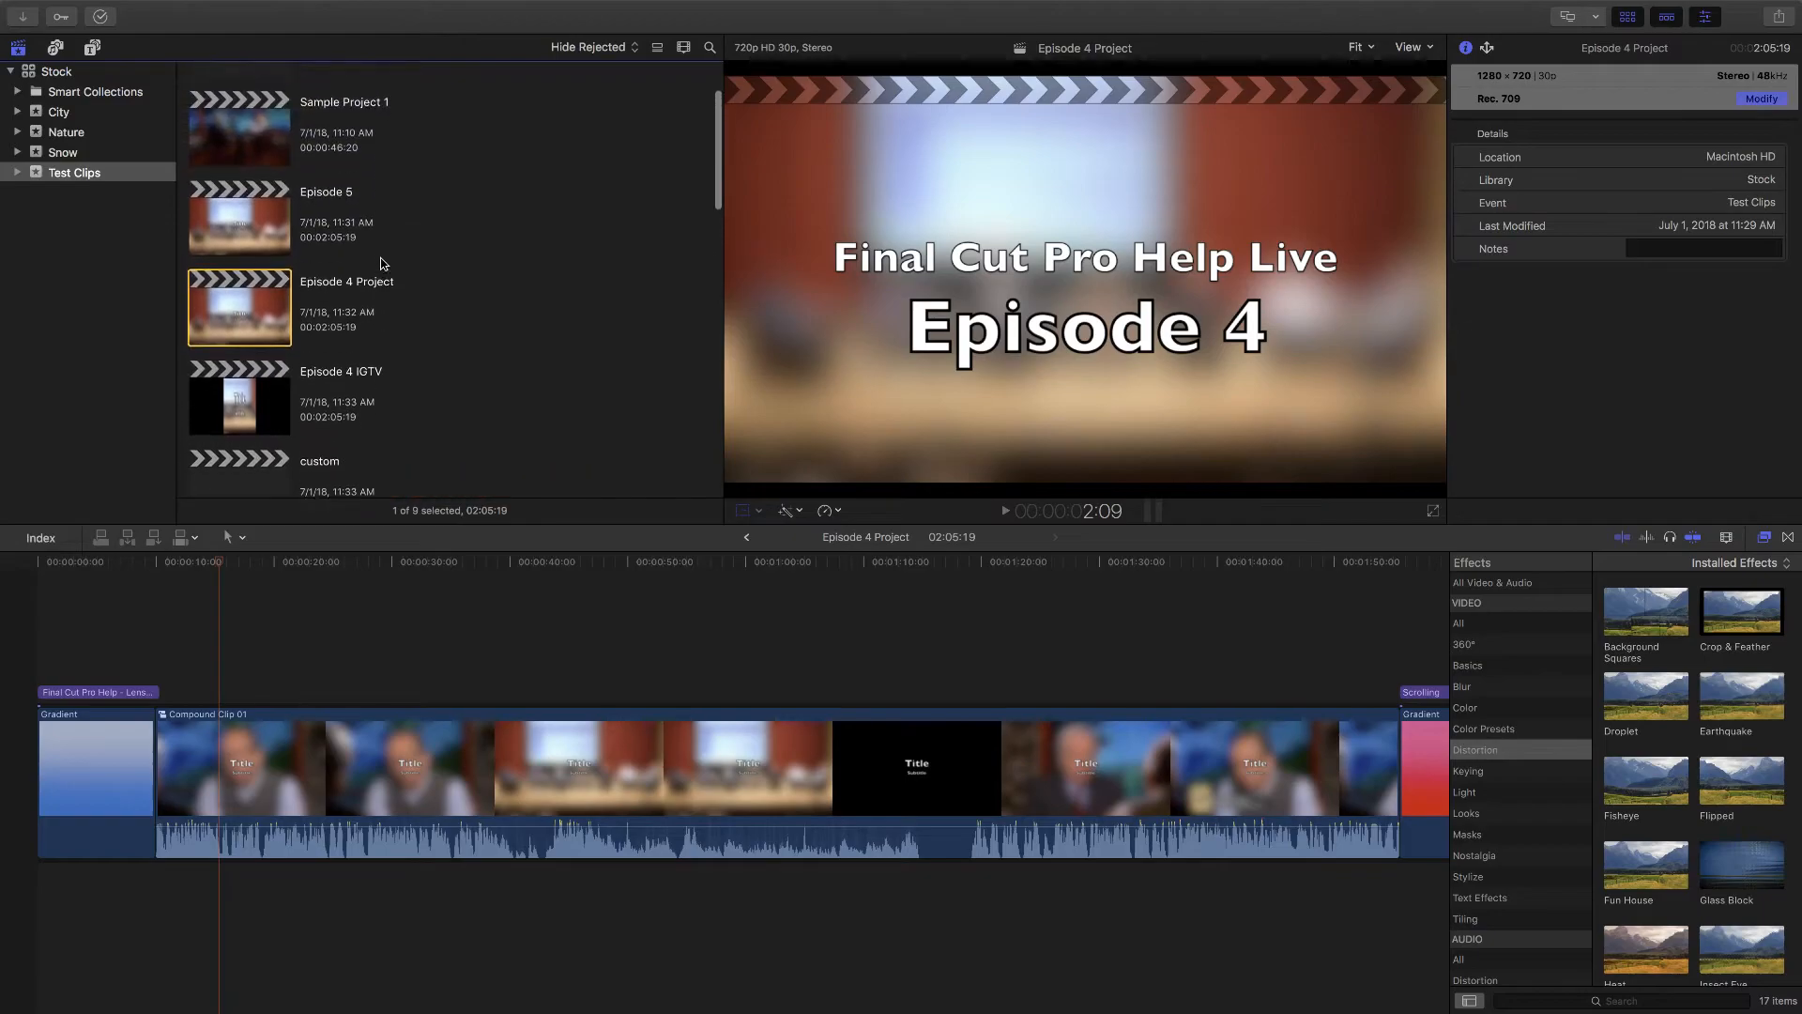
pyautogui.doubleClick(252, 166)
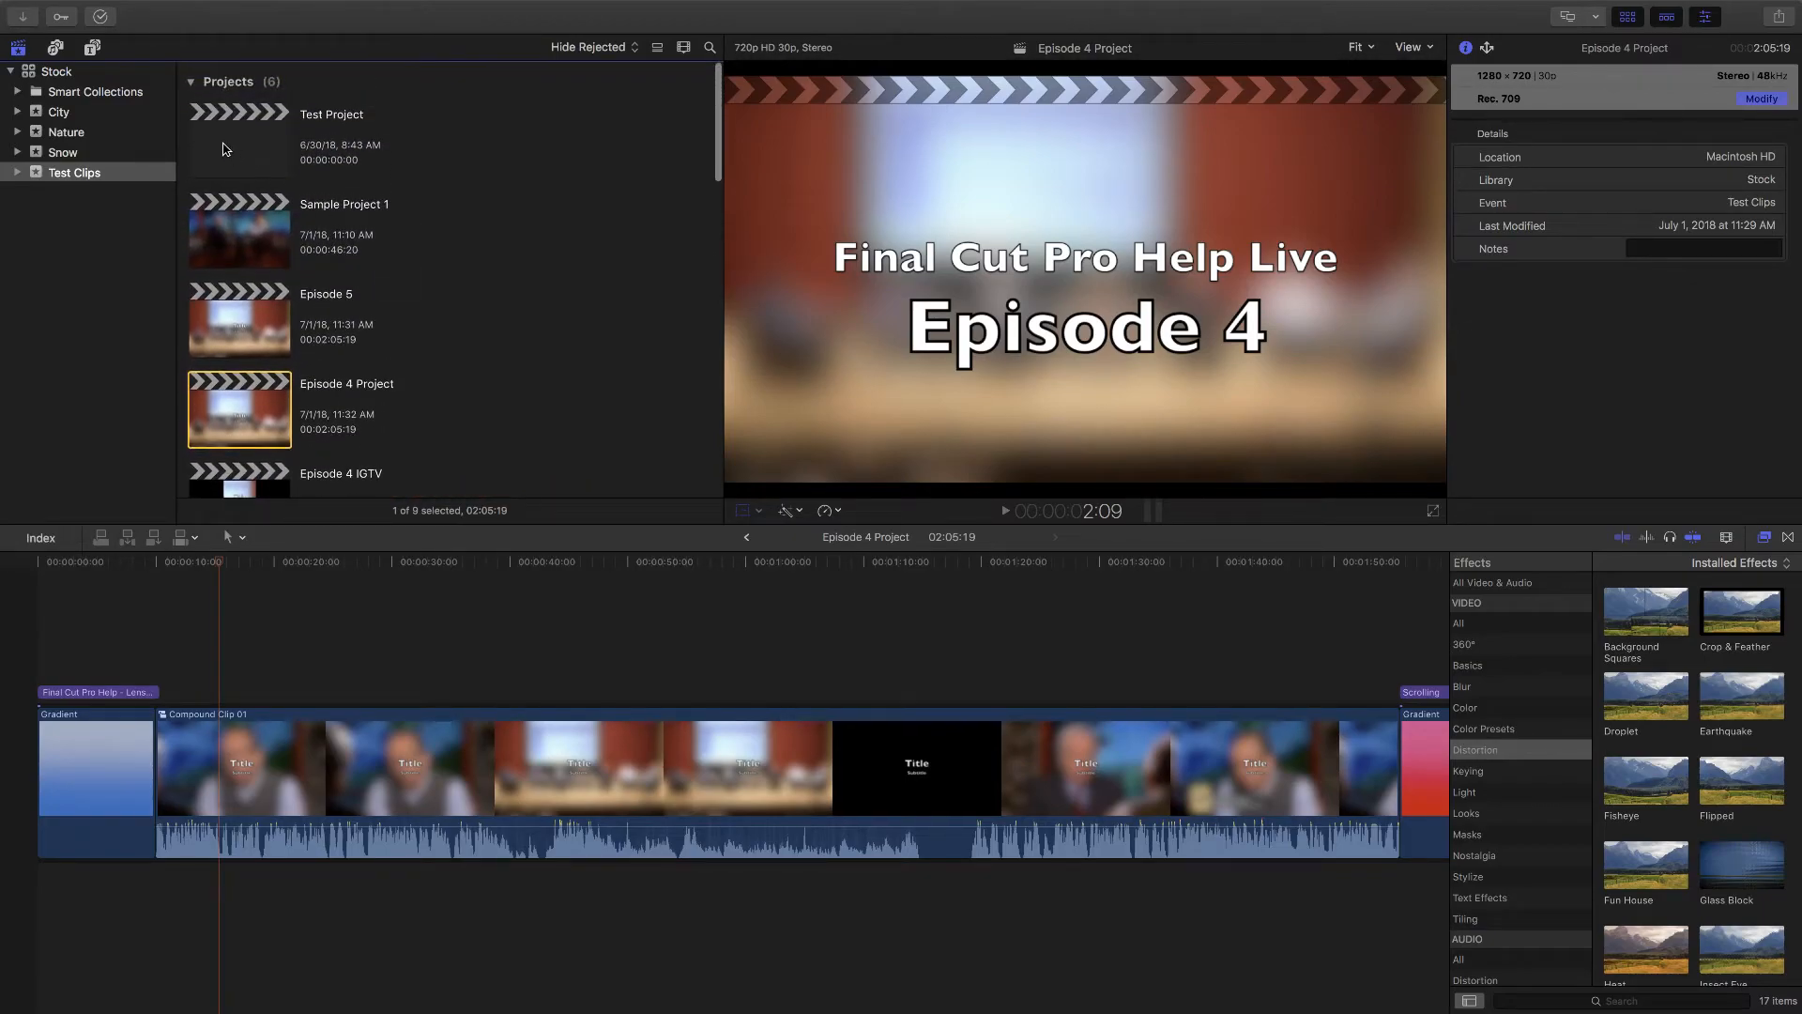
# Step: Add a range of about 19:41 minutes from Sample Clips to the Test Project timeline and fit it in view
pyautogui.scroll(-10, 368, 214)
pyautogui.scroll(-6, 368, 214)
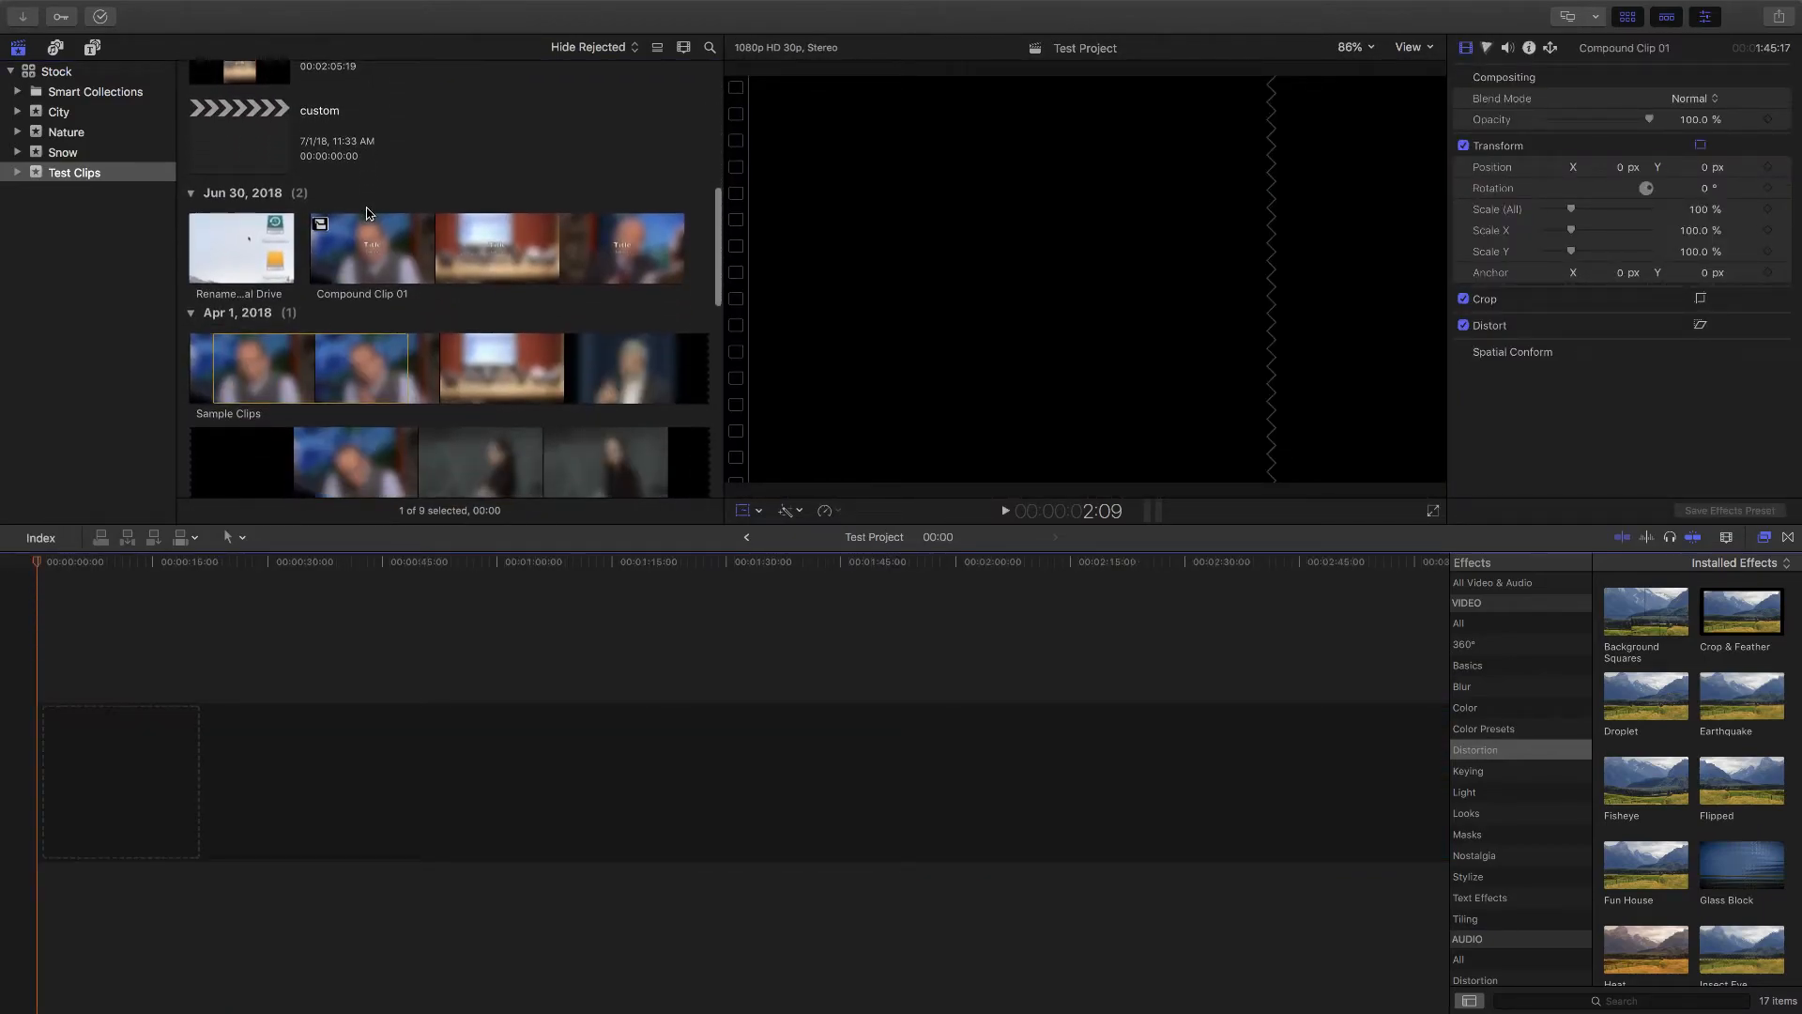
pyautogui.click(360, 282)
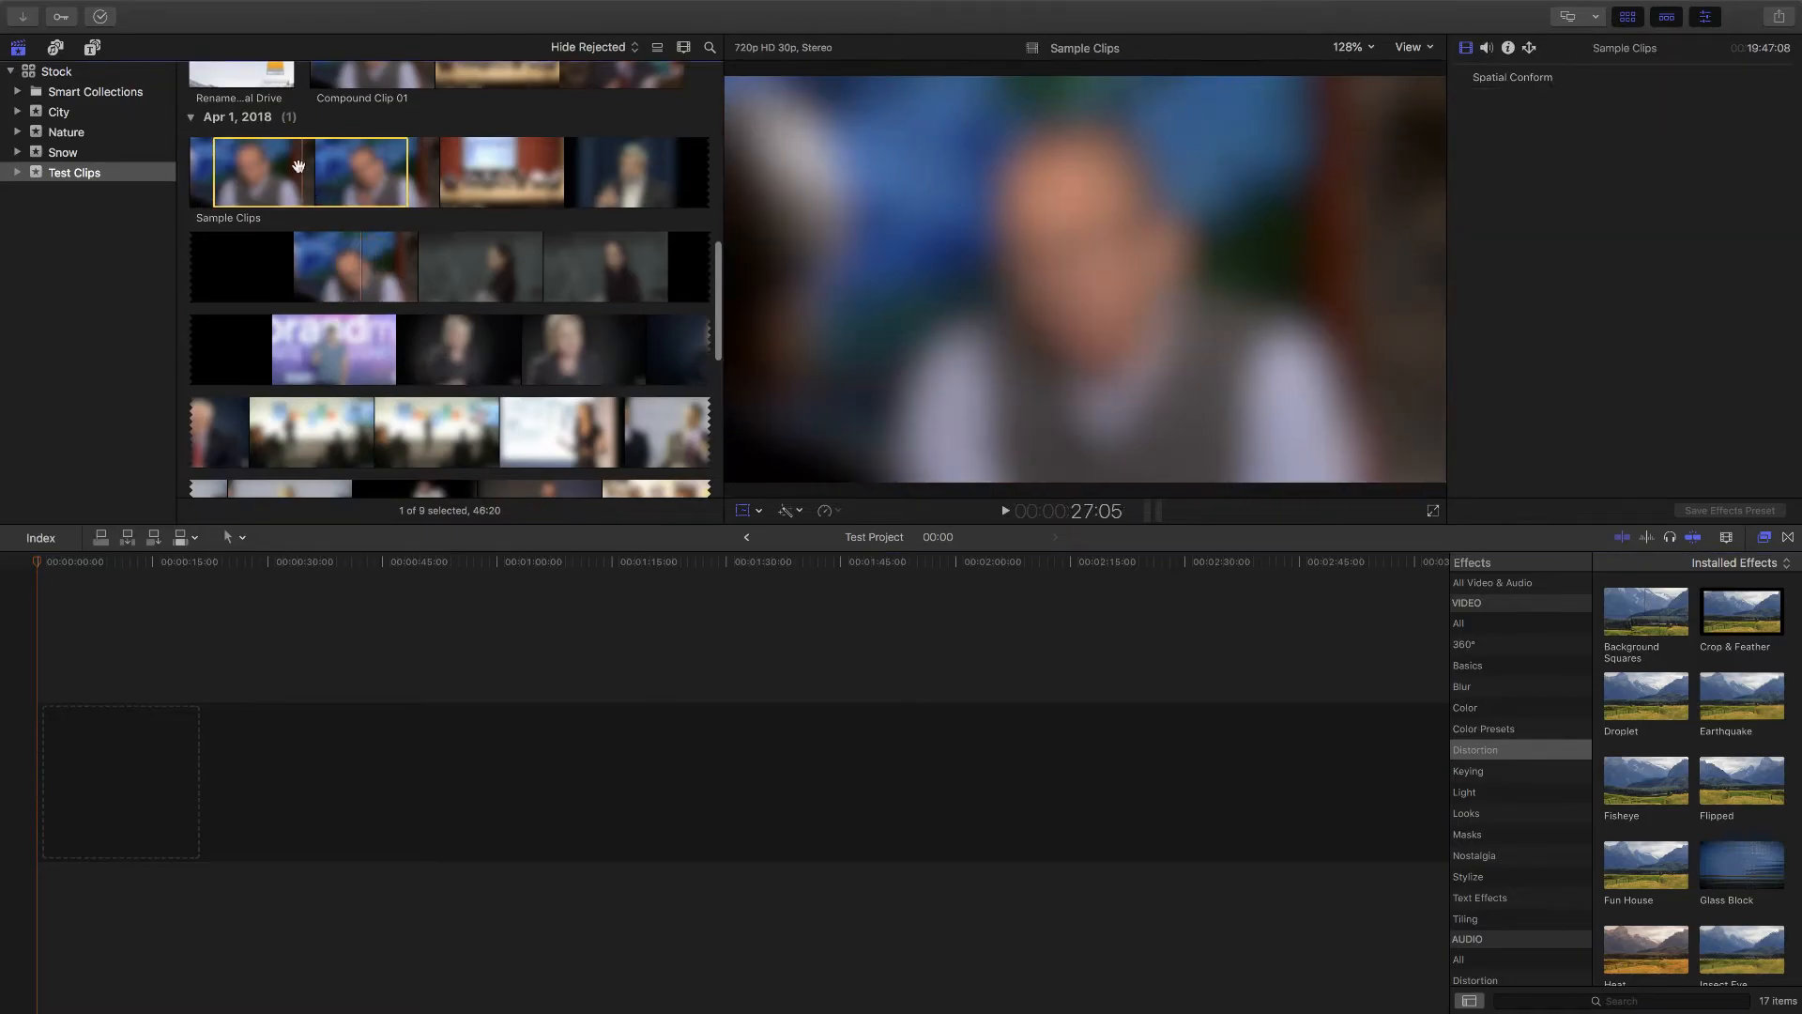
pyautogui.moveTo(407, 173); pyautogui.dragTo(678, 544)
pyautogui.moveTo(313, 298); pyautogui.dragTo(356, 781)
pyautogui.hotkey('shift', 'z')
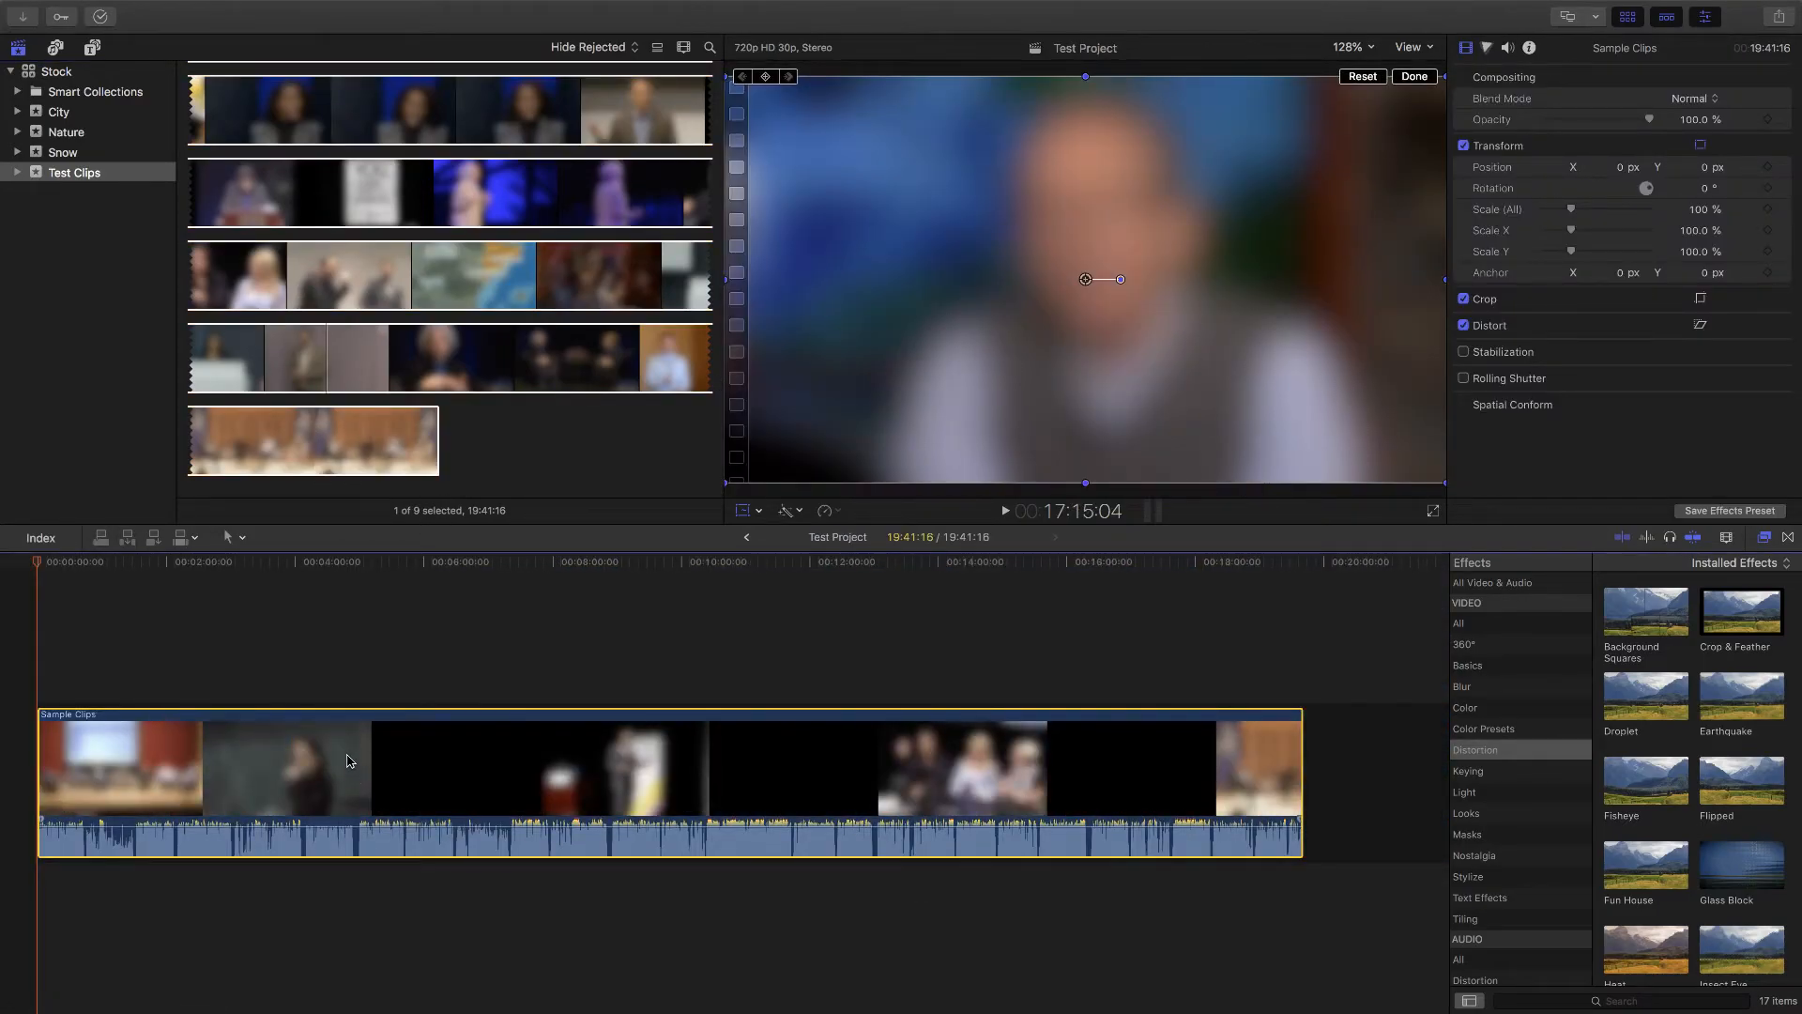
# Step: Blade the Sample Clips footage in the timeline at about 6:18 and 13:18, dividing it into three sections
pyautogui.press('b')
pyautogui.click(443, 760)
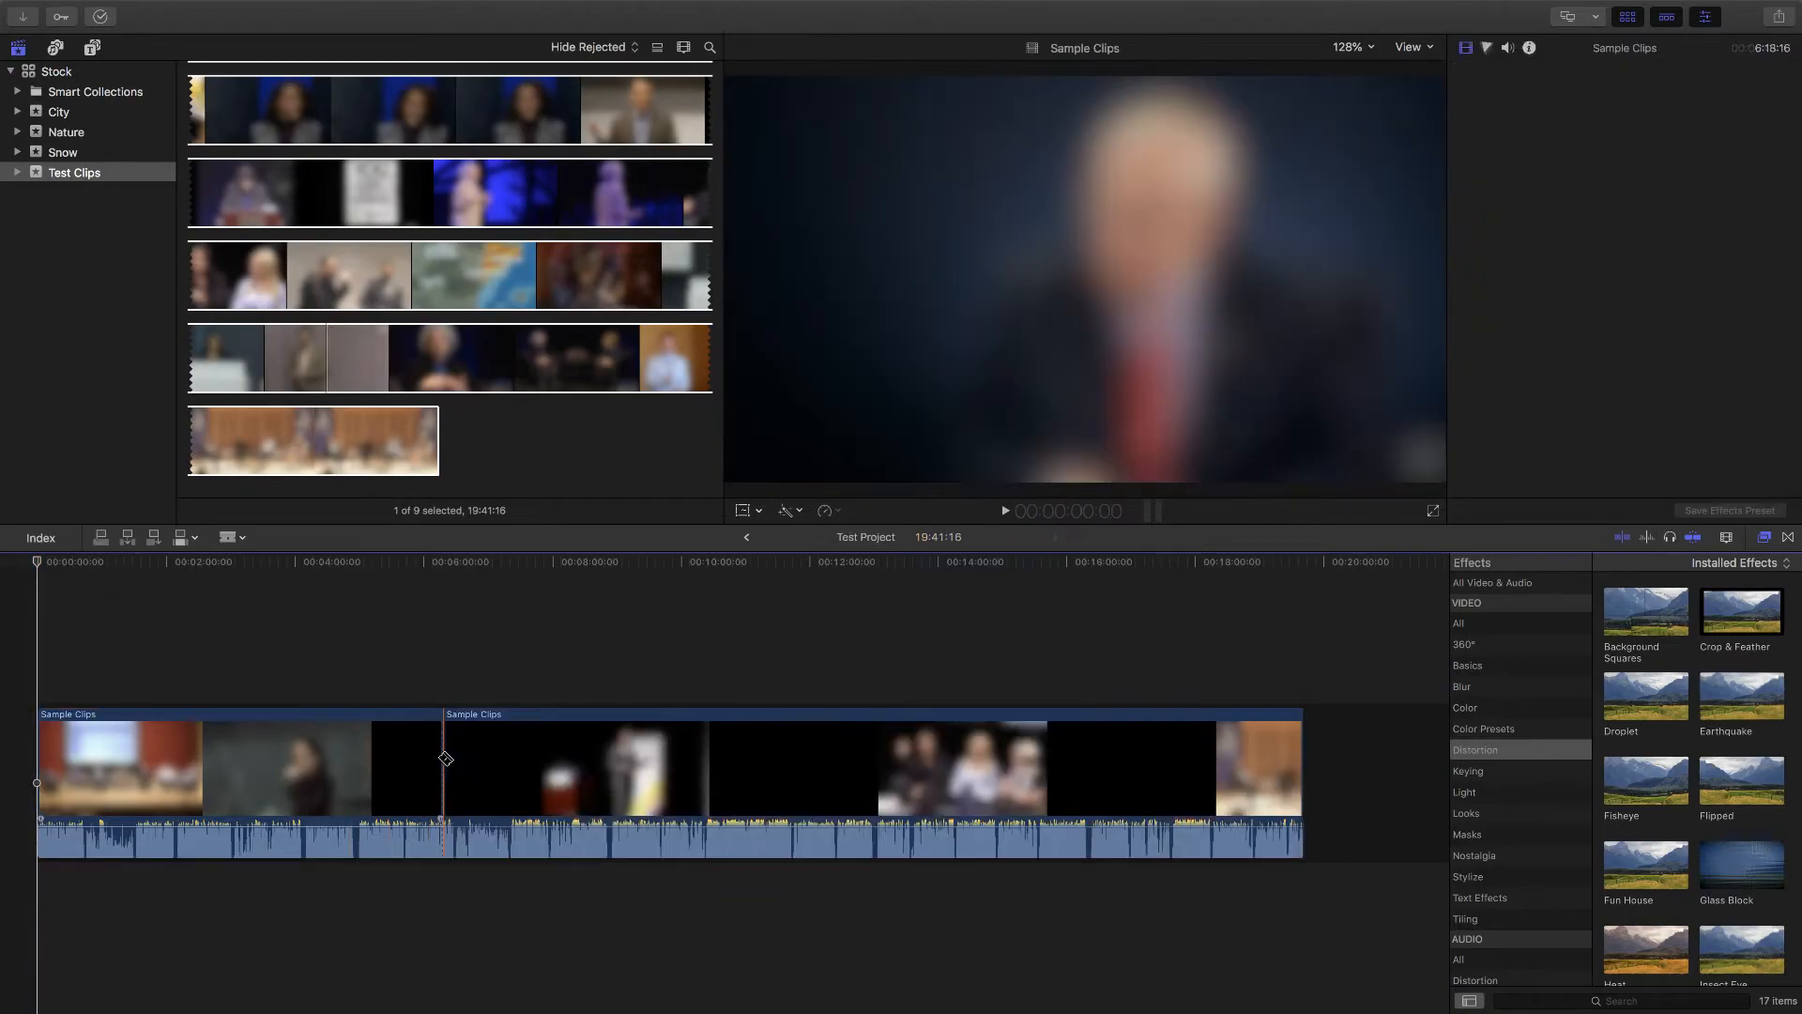
pyautogui.click(892, 760)
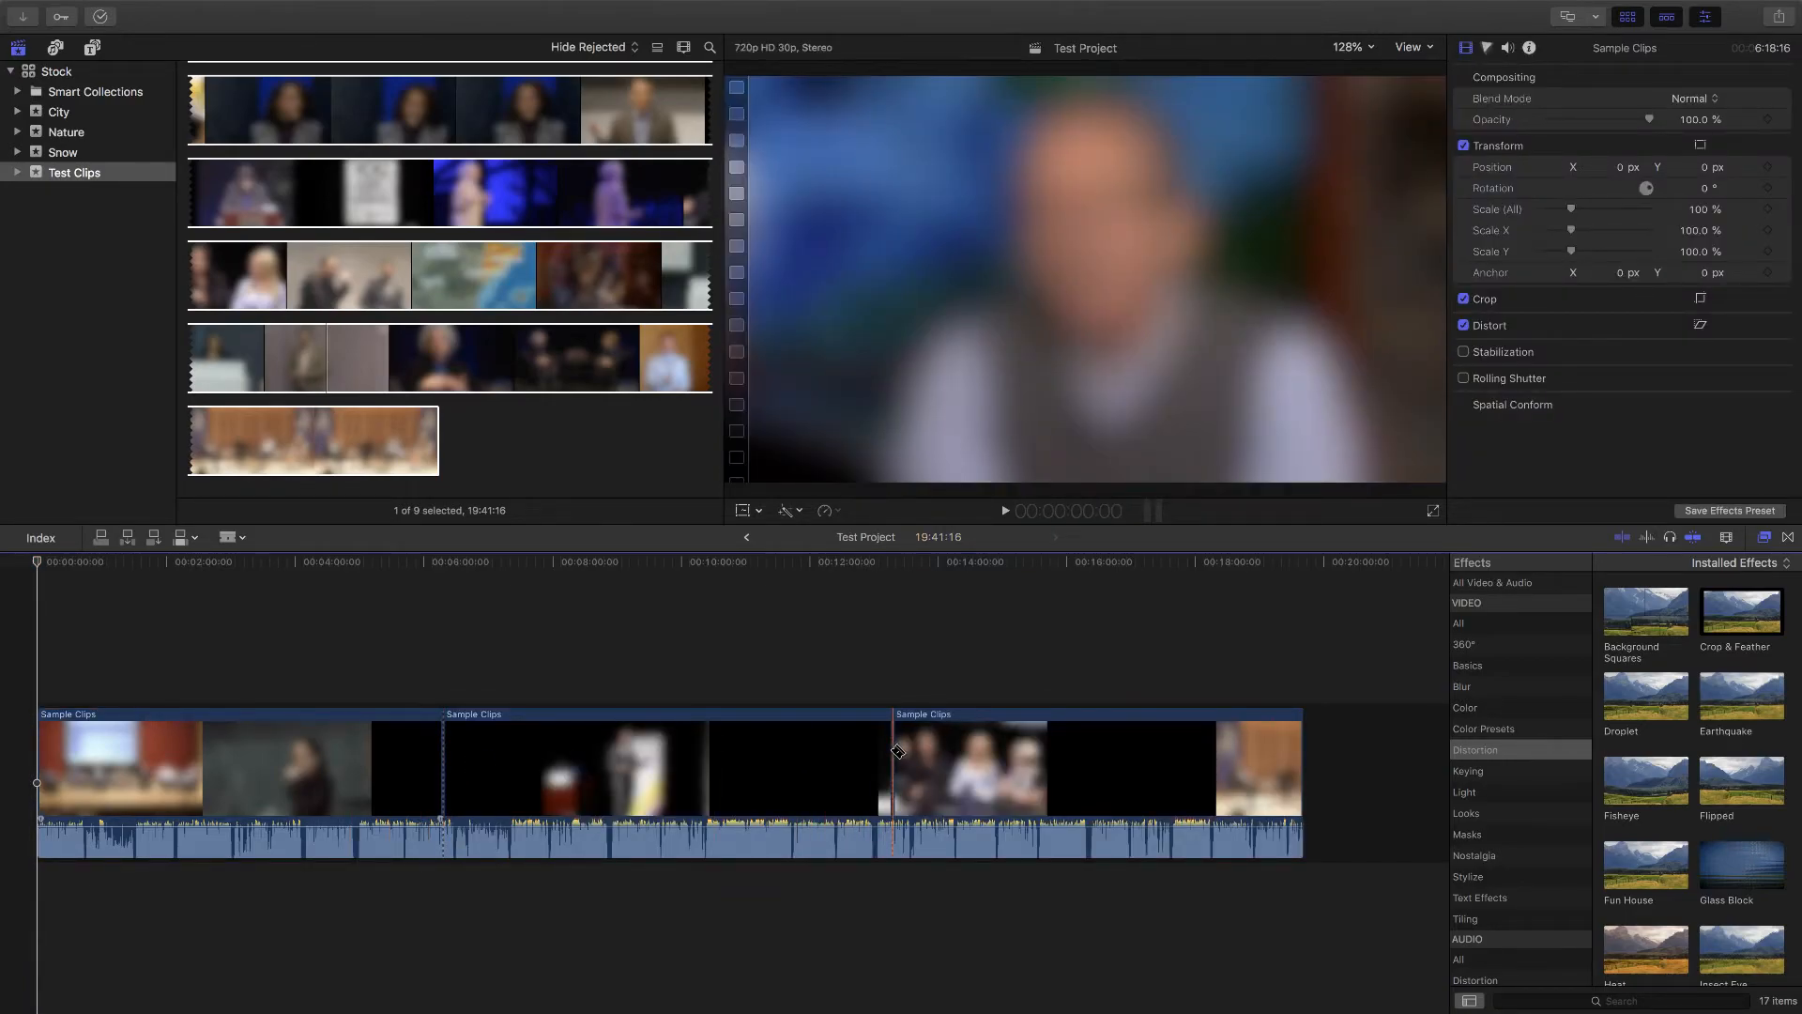
pyautogui.press('a')
pyautogui.click(842, 700)
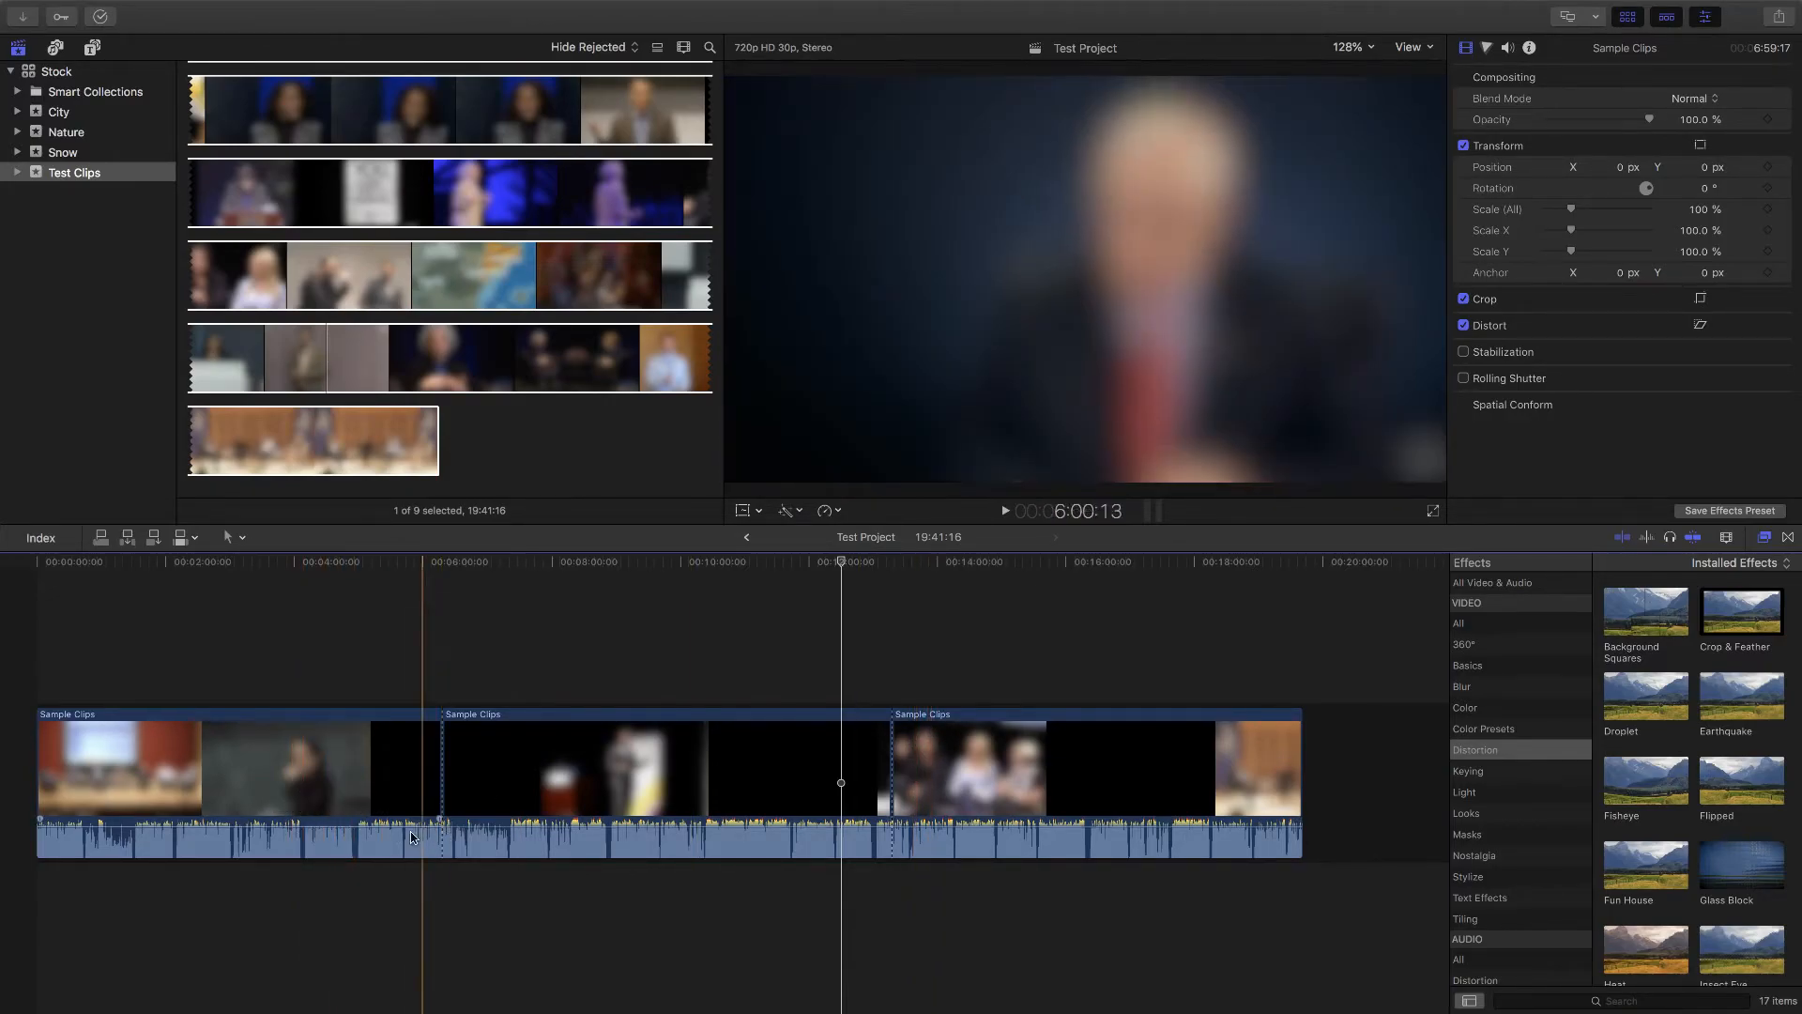
# Step: Lower the audio volume of only the first section and undo the change
pyautogui.moveTo(372, 828); pyautogui.dragTo(371, 835)
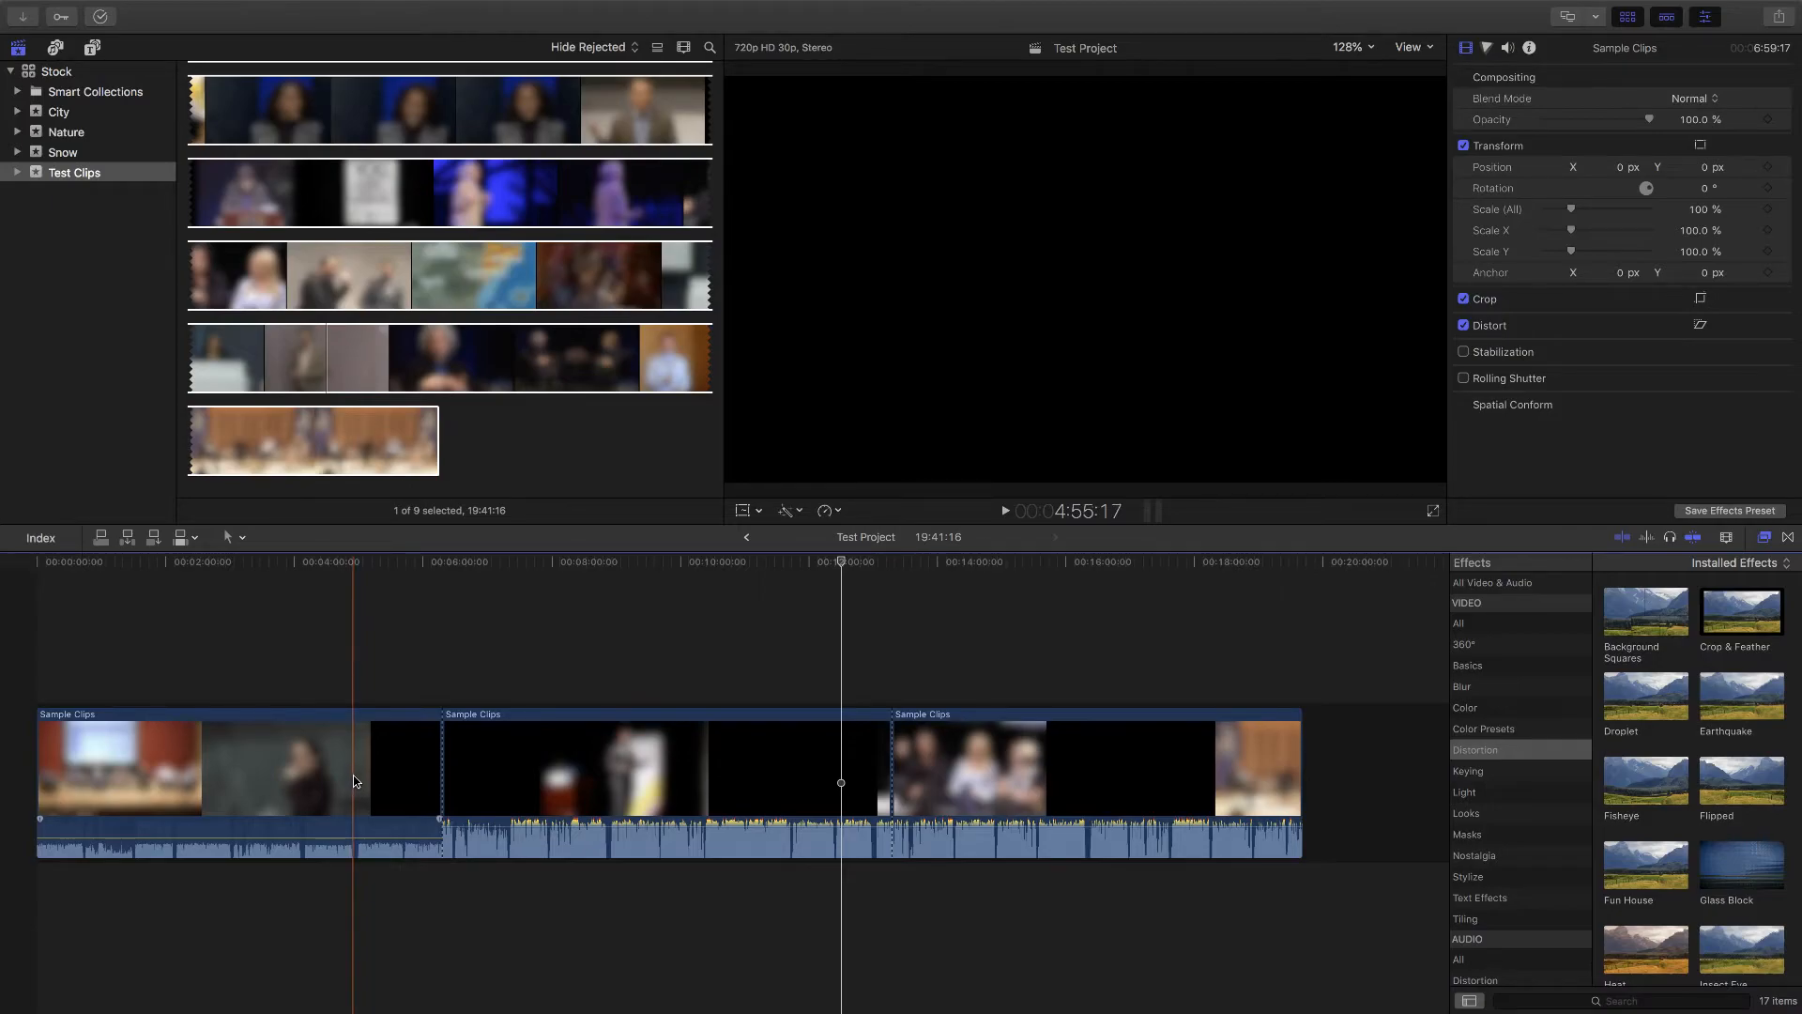
pyautogui.press('super+z')
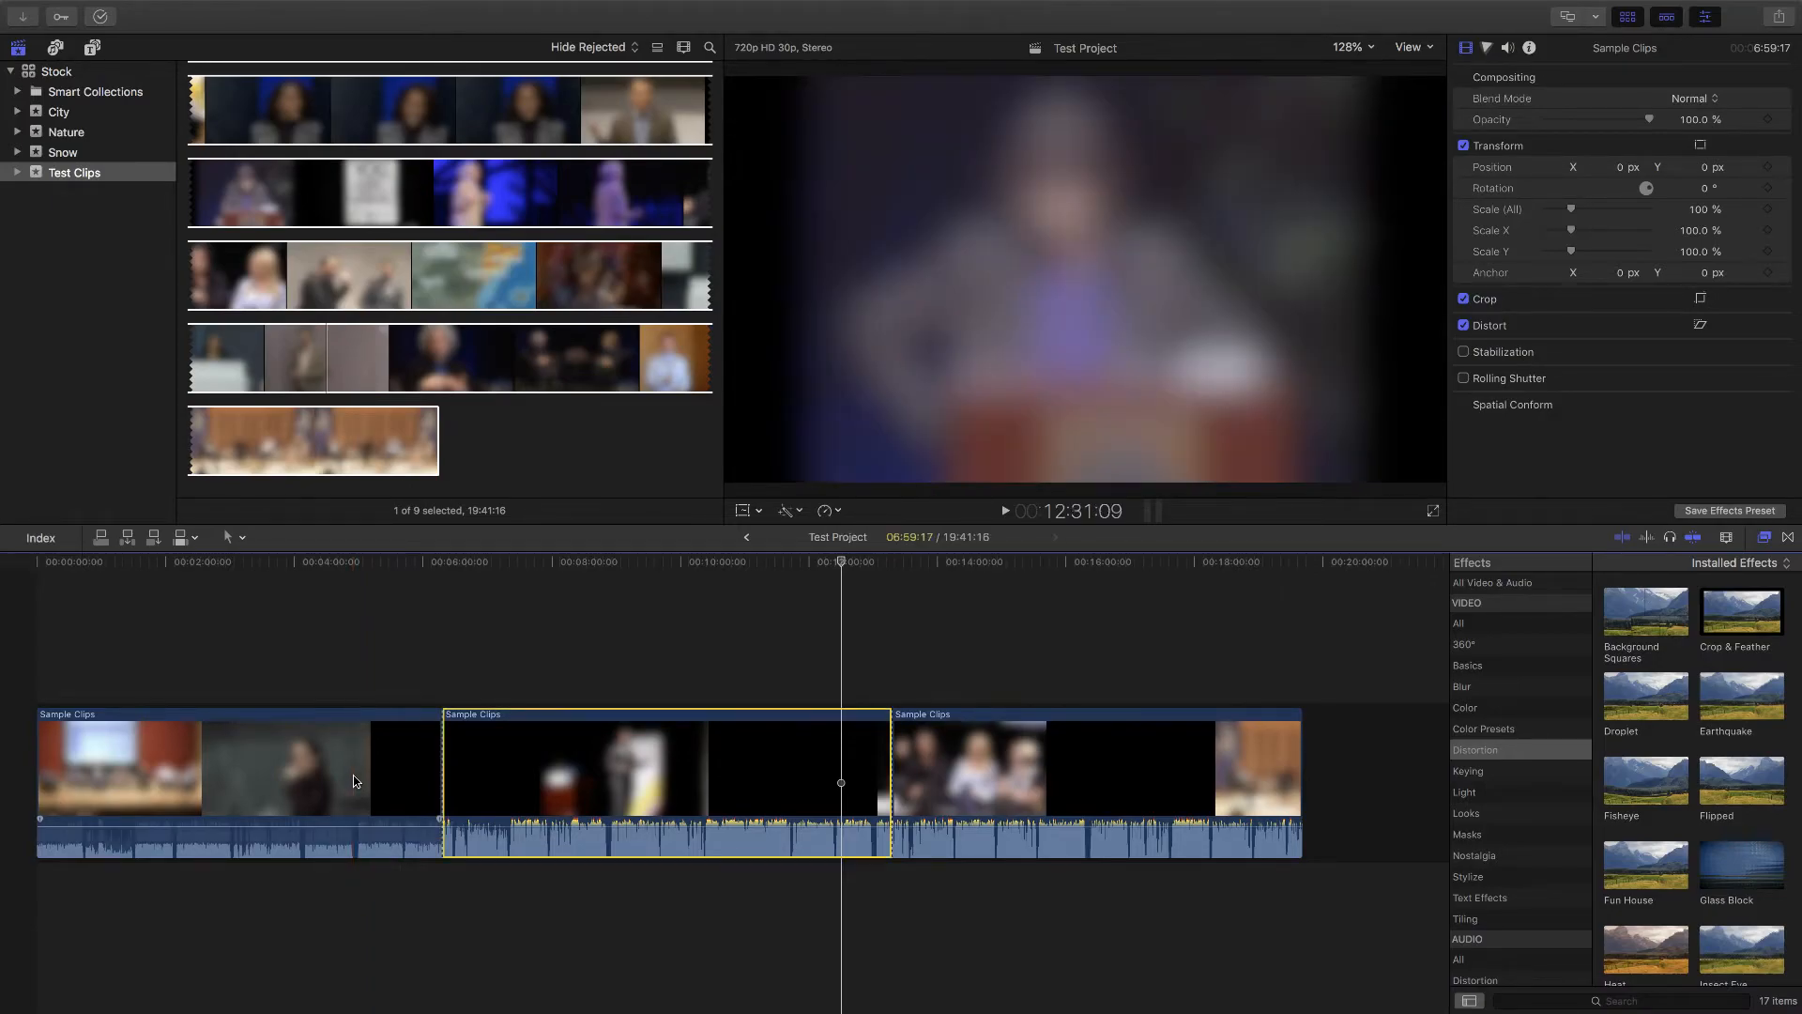
# Step: Combine all three timeline sections into a new compound clip named GoPro Clip 1 in the Test Clips event
pyautogui.moveTo(354, 665); pyautogui.dragTo(1061, 785)
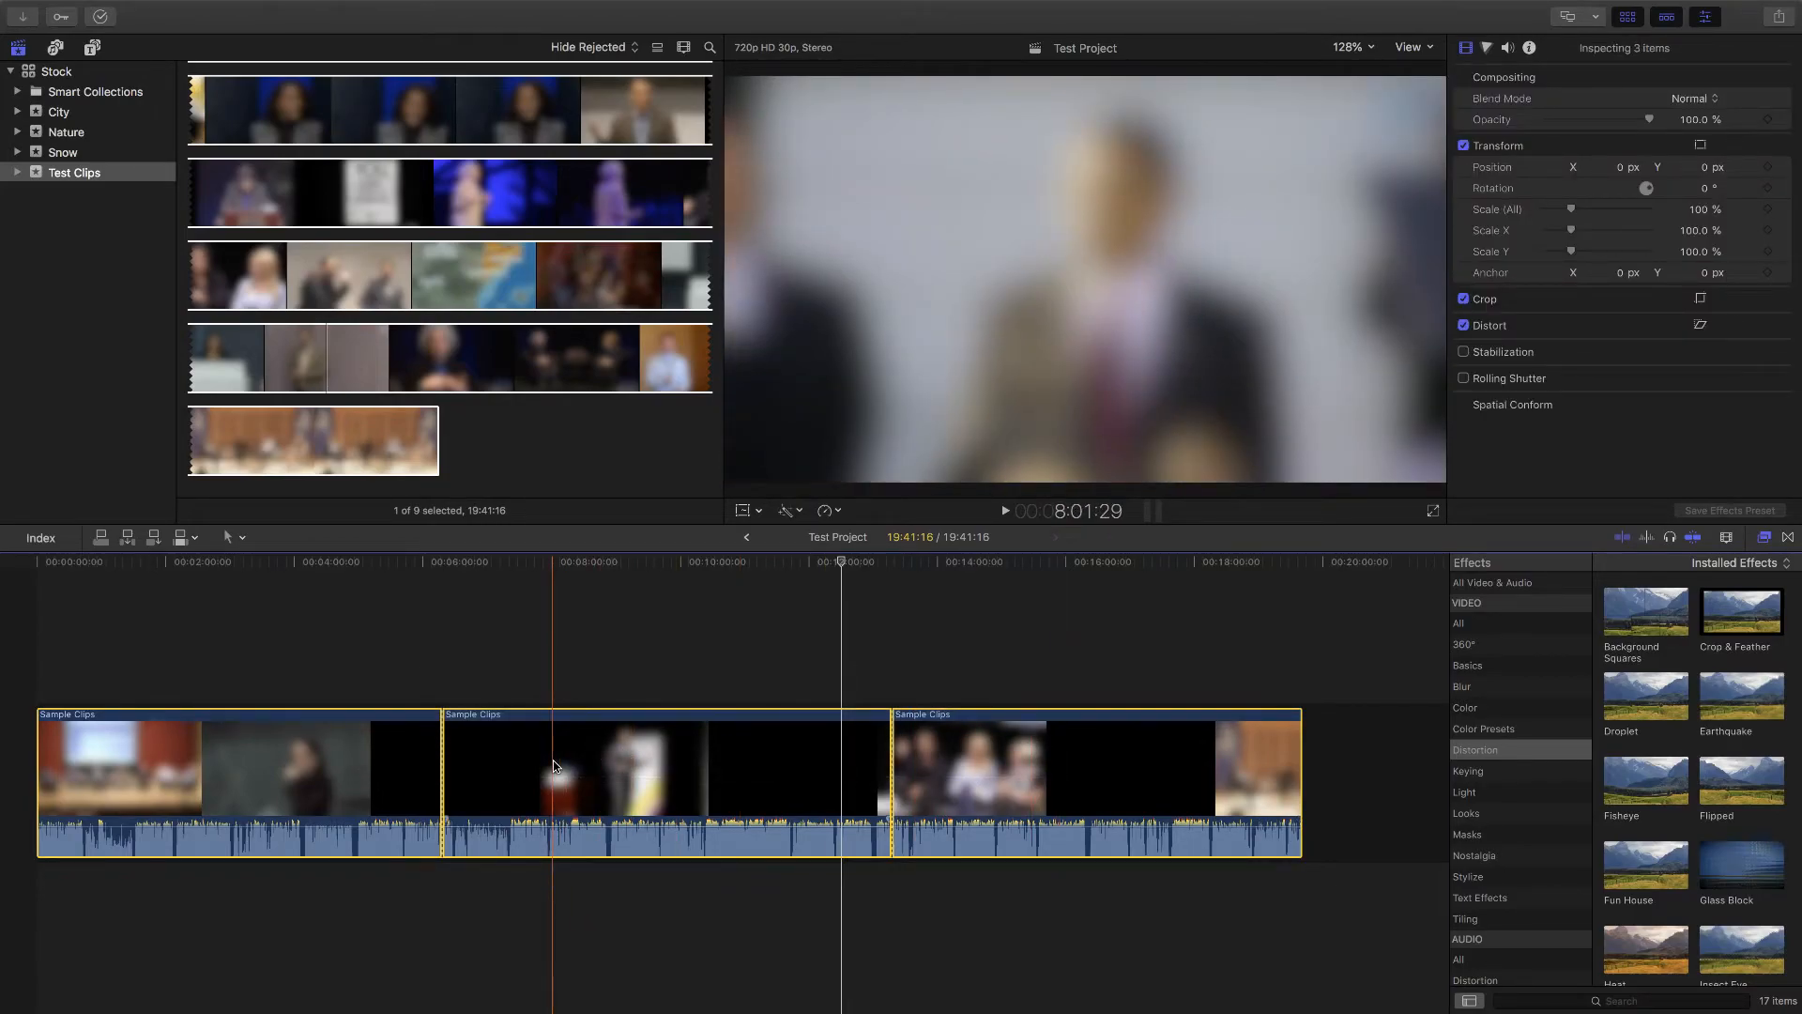
pyautogui.rightClick(553, 765)
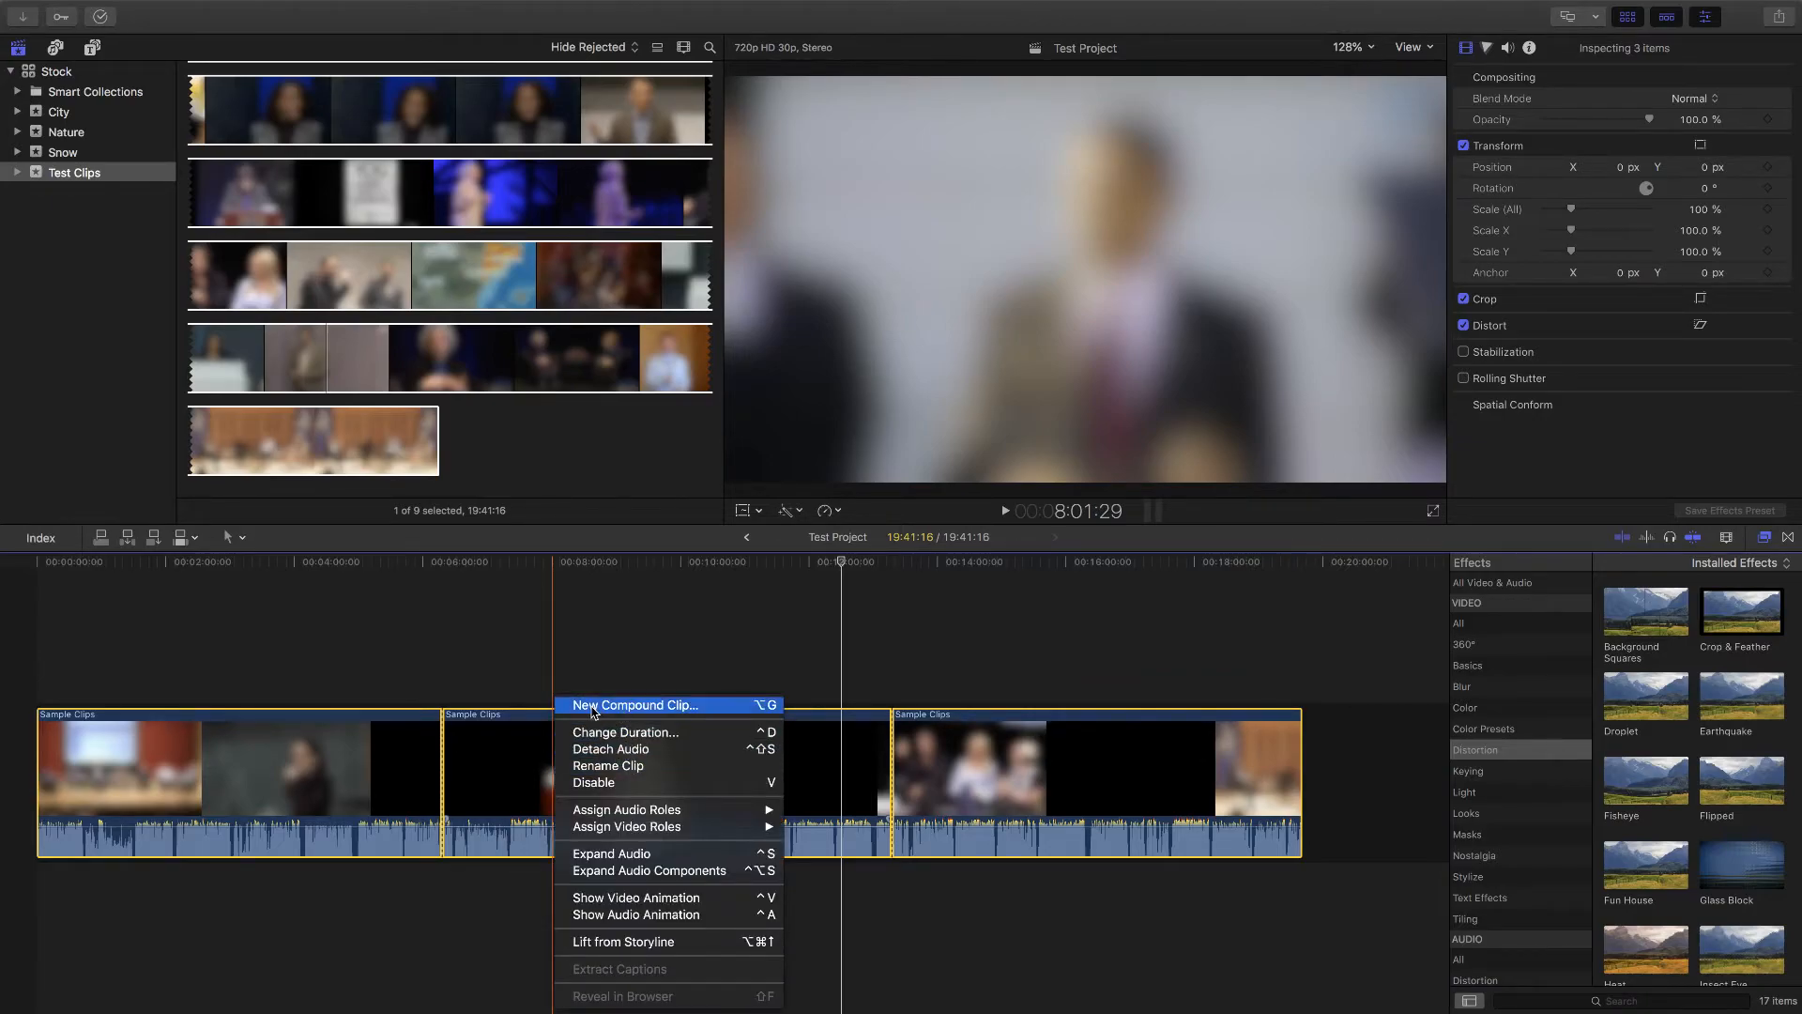
pyautogui.click(768, 709)
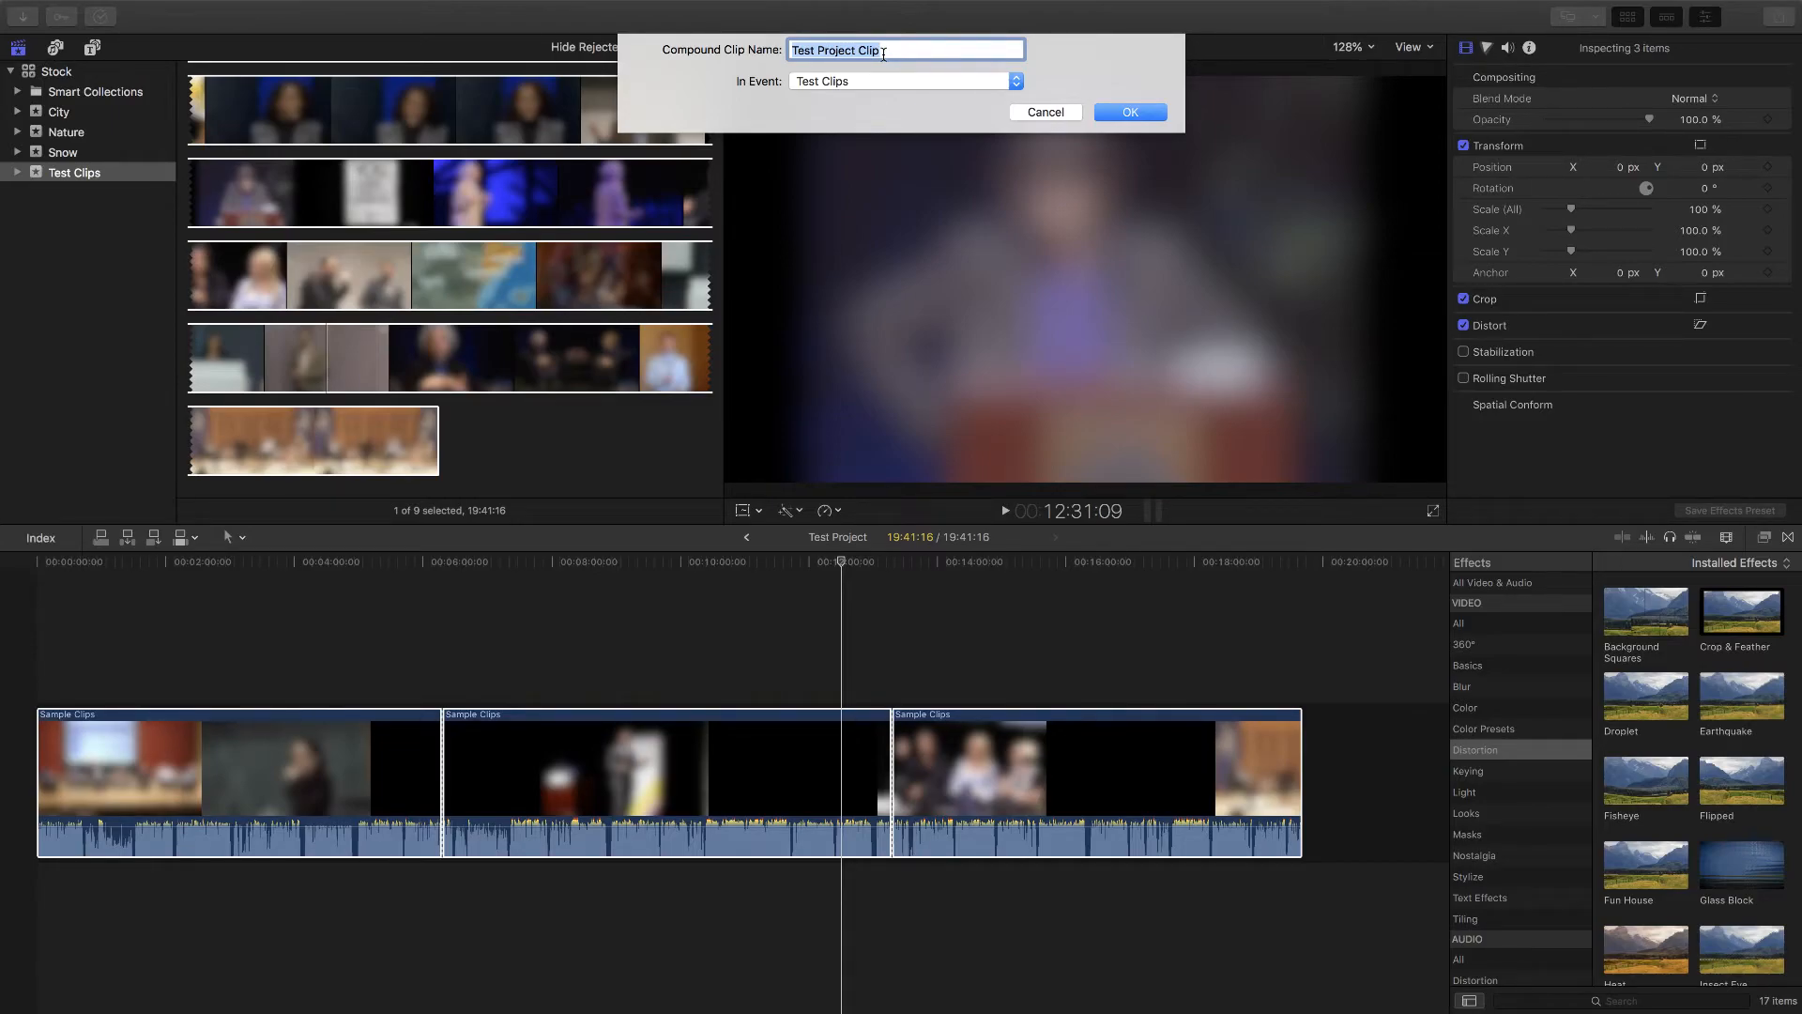
pyautogui.write('GoPro')
pyautogui.write(' Clip')
pyautogui.press('BackSpace')
pyautogui.write('p 1')
pyautogui.click(1149, 114)
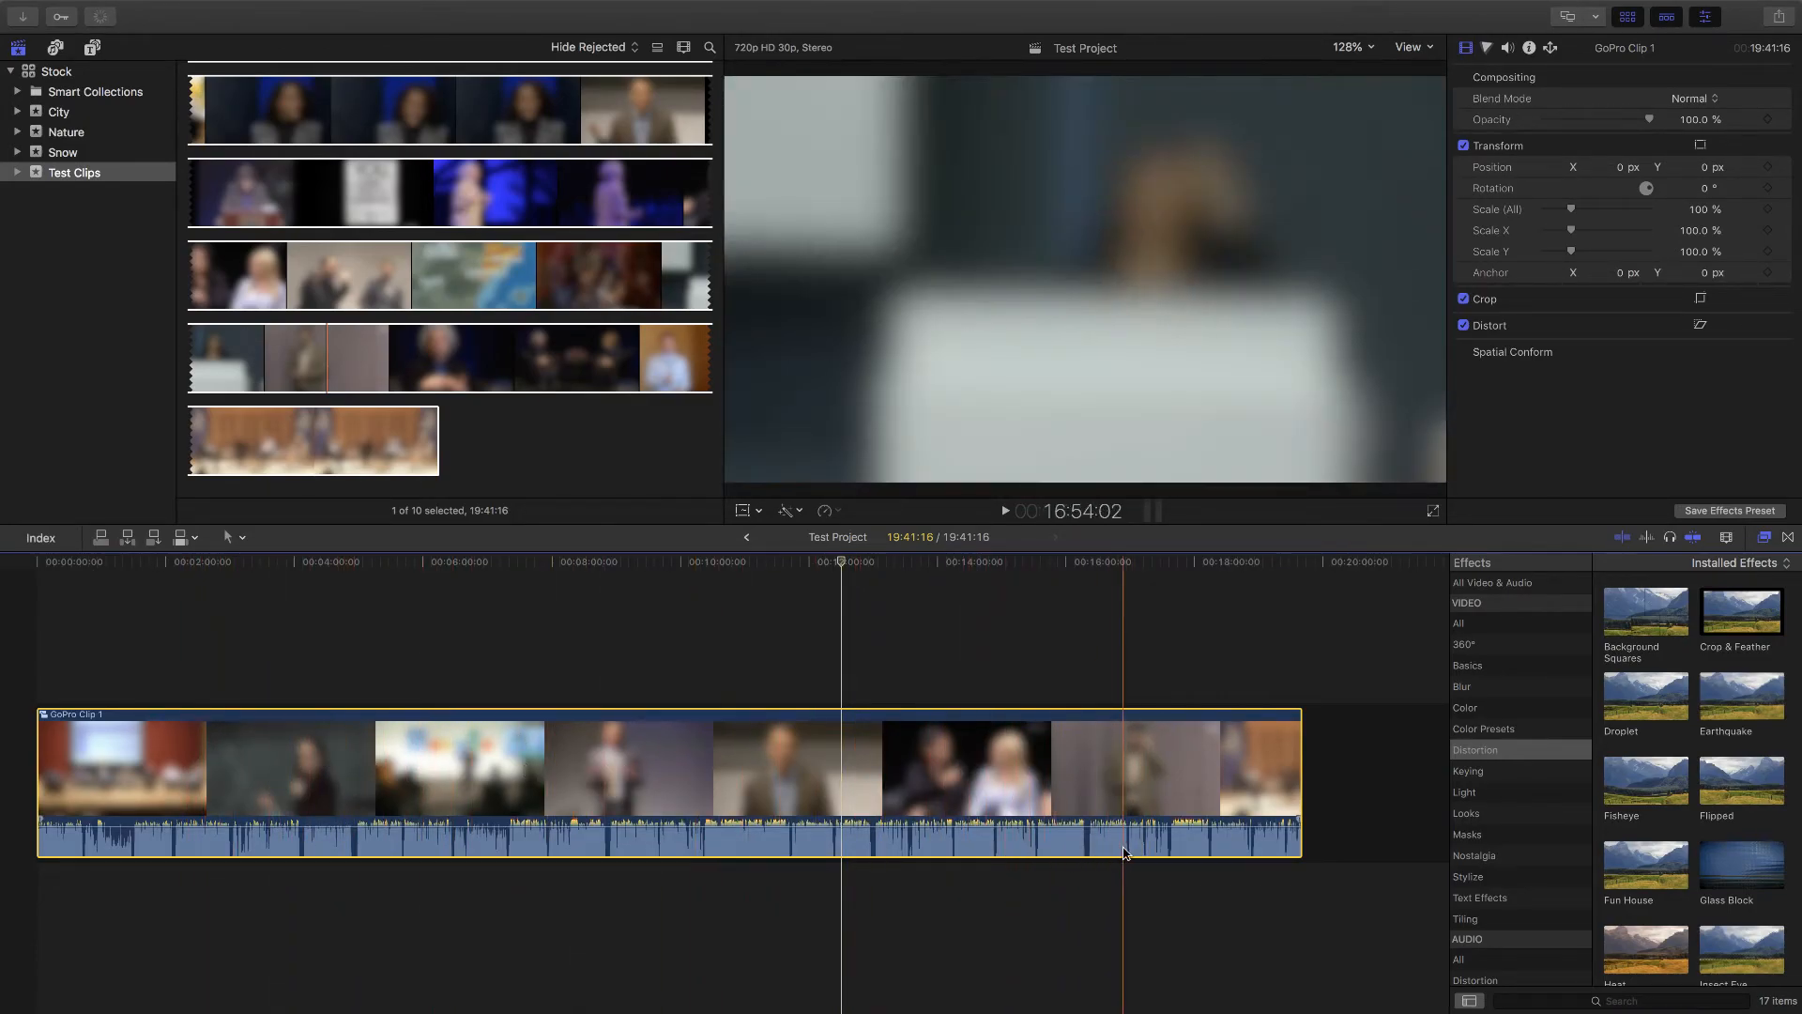
# Step: Lower the compound clip's audio level to about -15 dB and apply Balance Color to it
pyautogui.moveTo(336, 819)
pyautogui.mouseDown()
pyautogui.moveTo(336, 848)
pyautogui.moveTo(336, 827)
pyautogui.mouseUp()
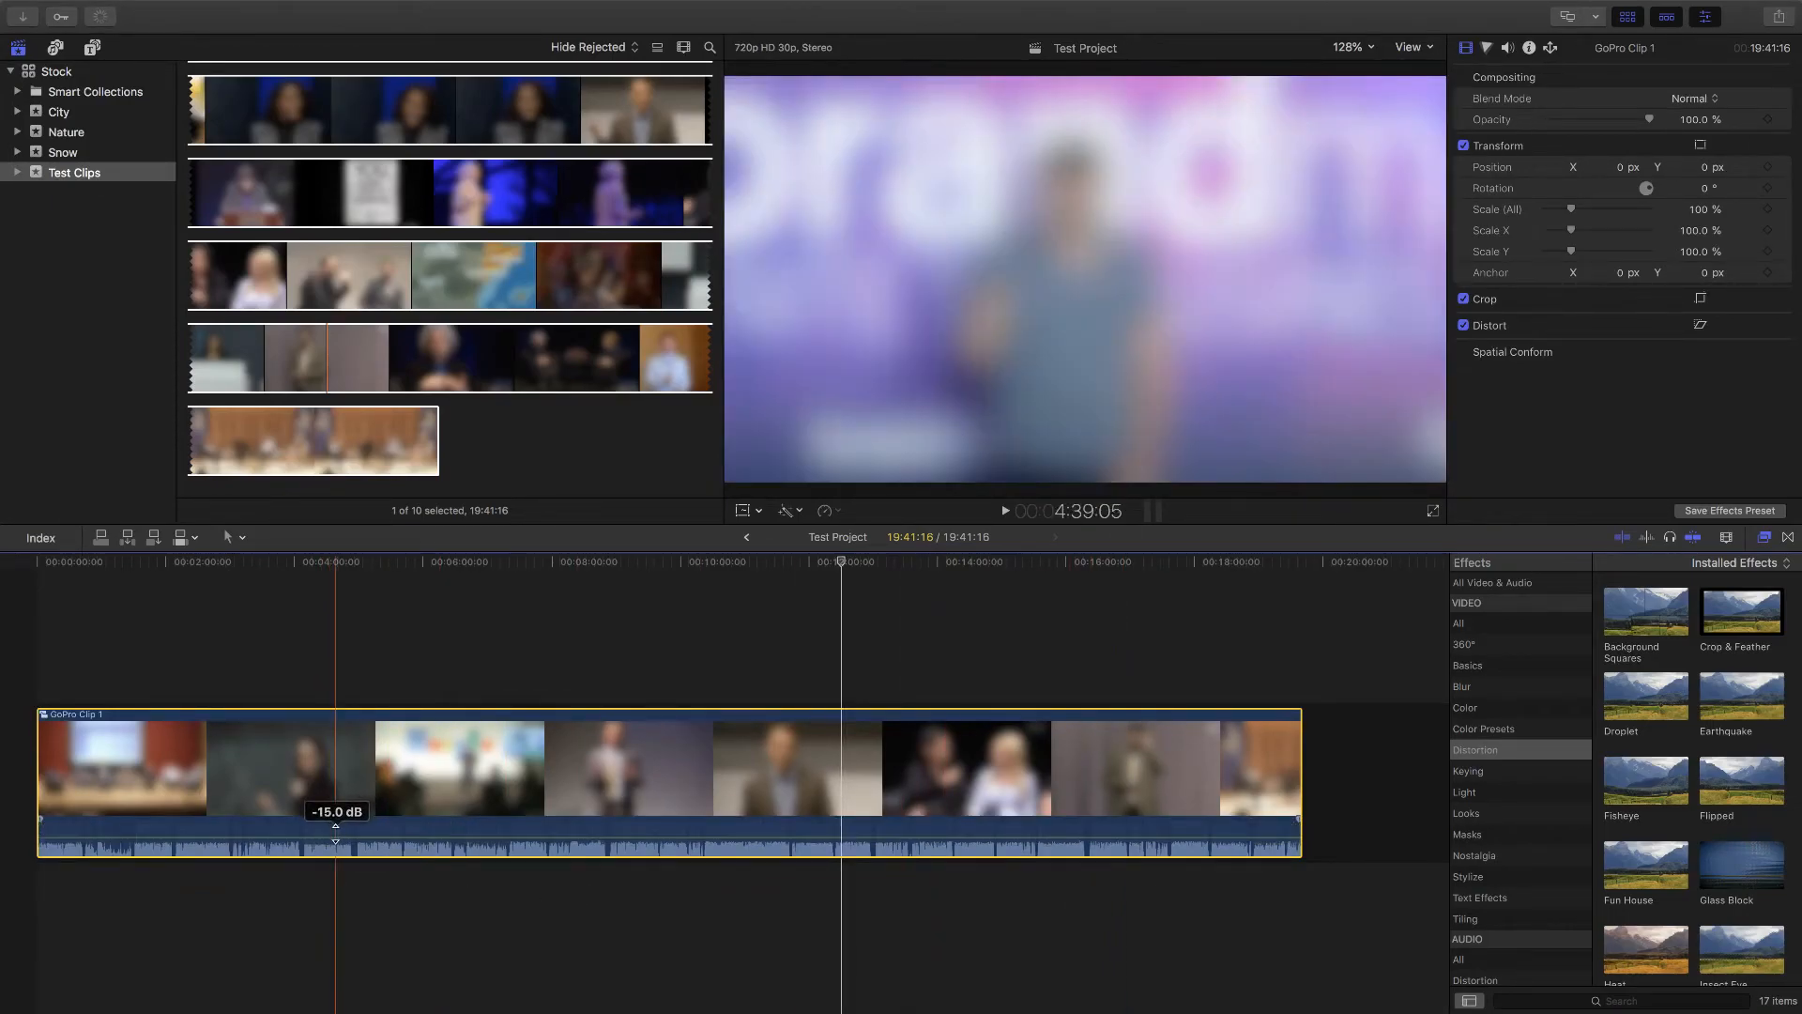
pyautogui.click(791, 511)
pyautogui.click(793, 515)
pyautogui.click(792, 511)
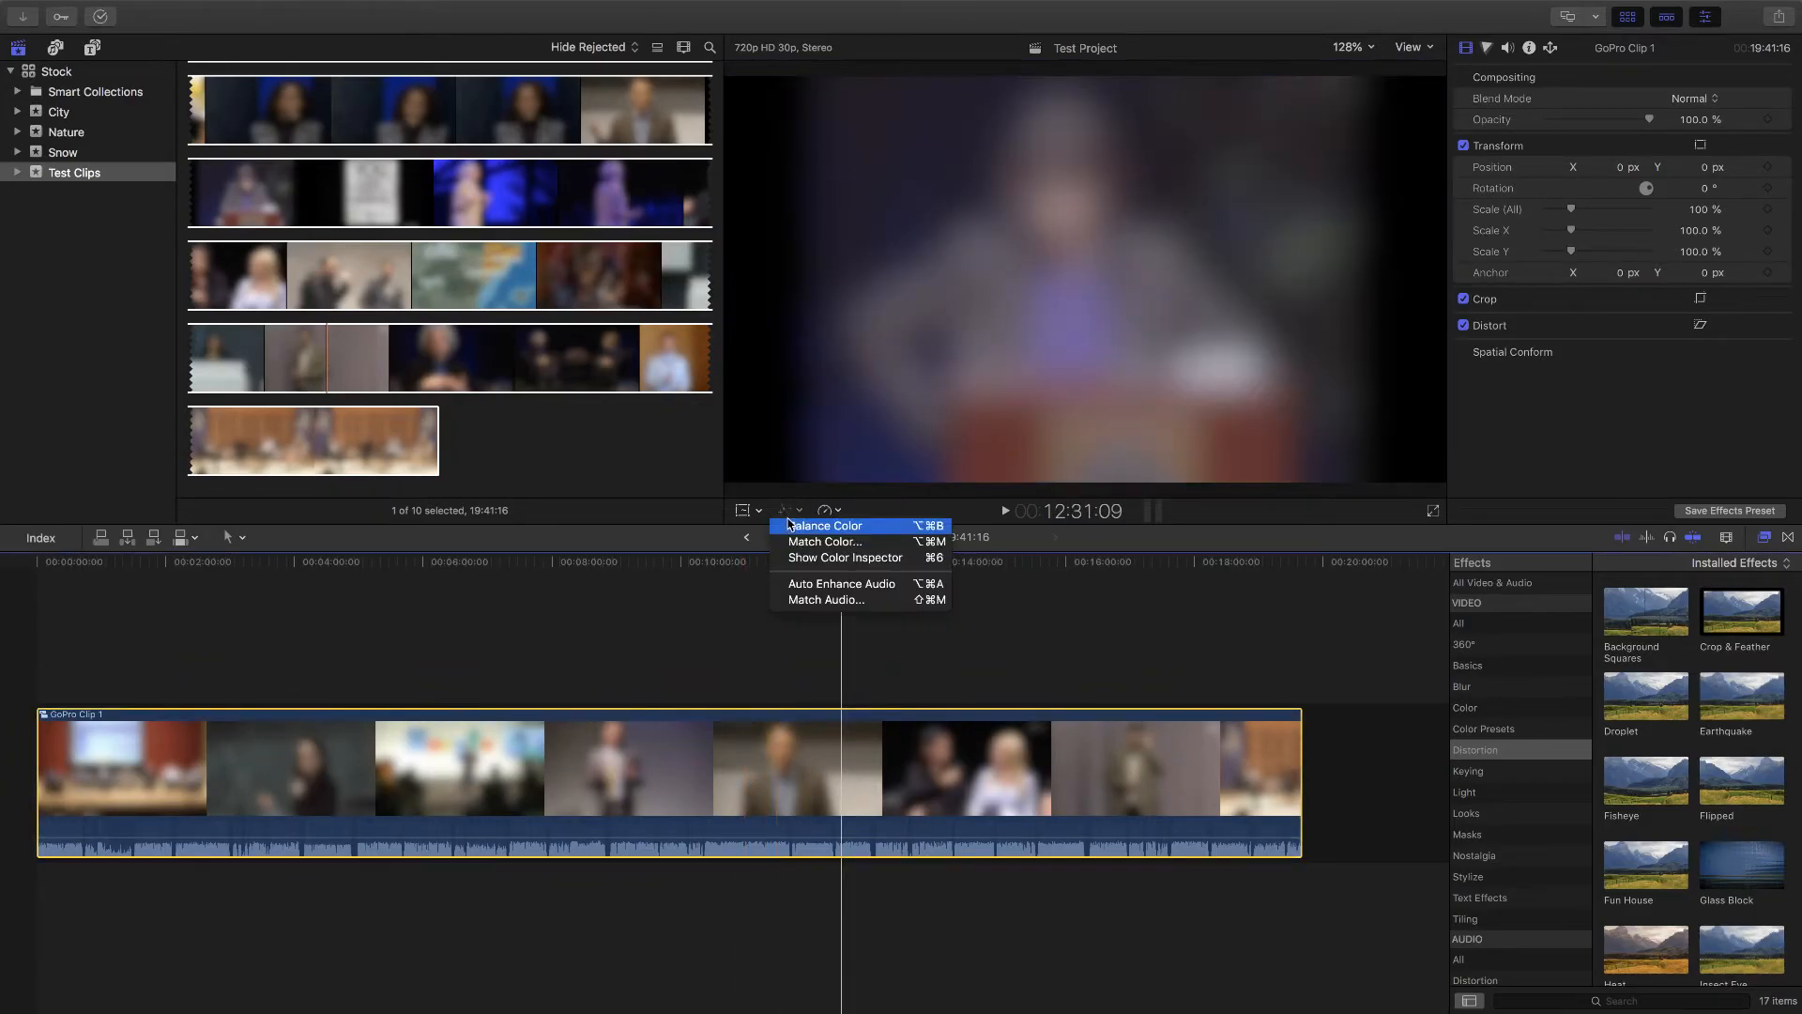
pyautogui.click(807, 525)
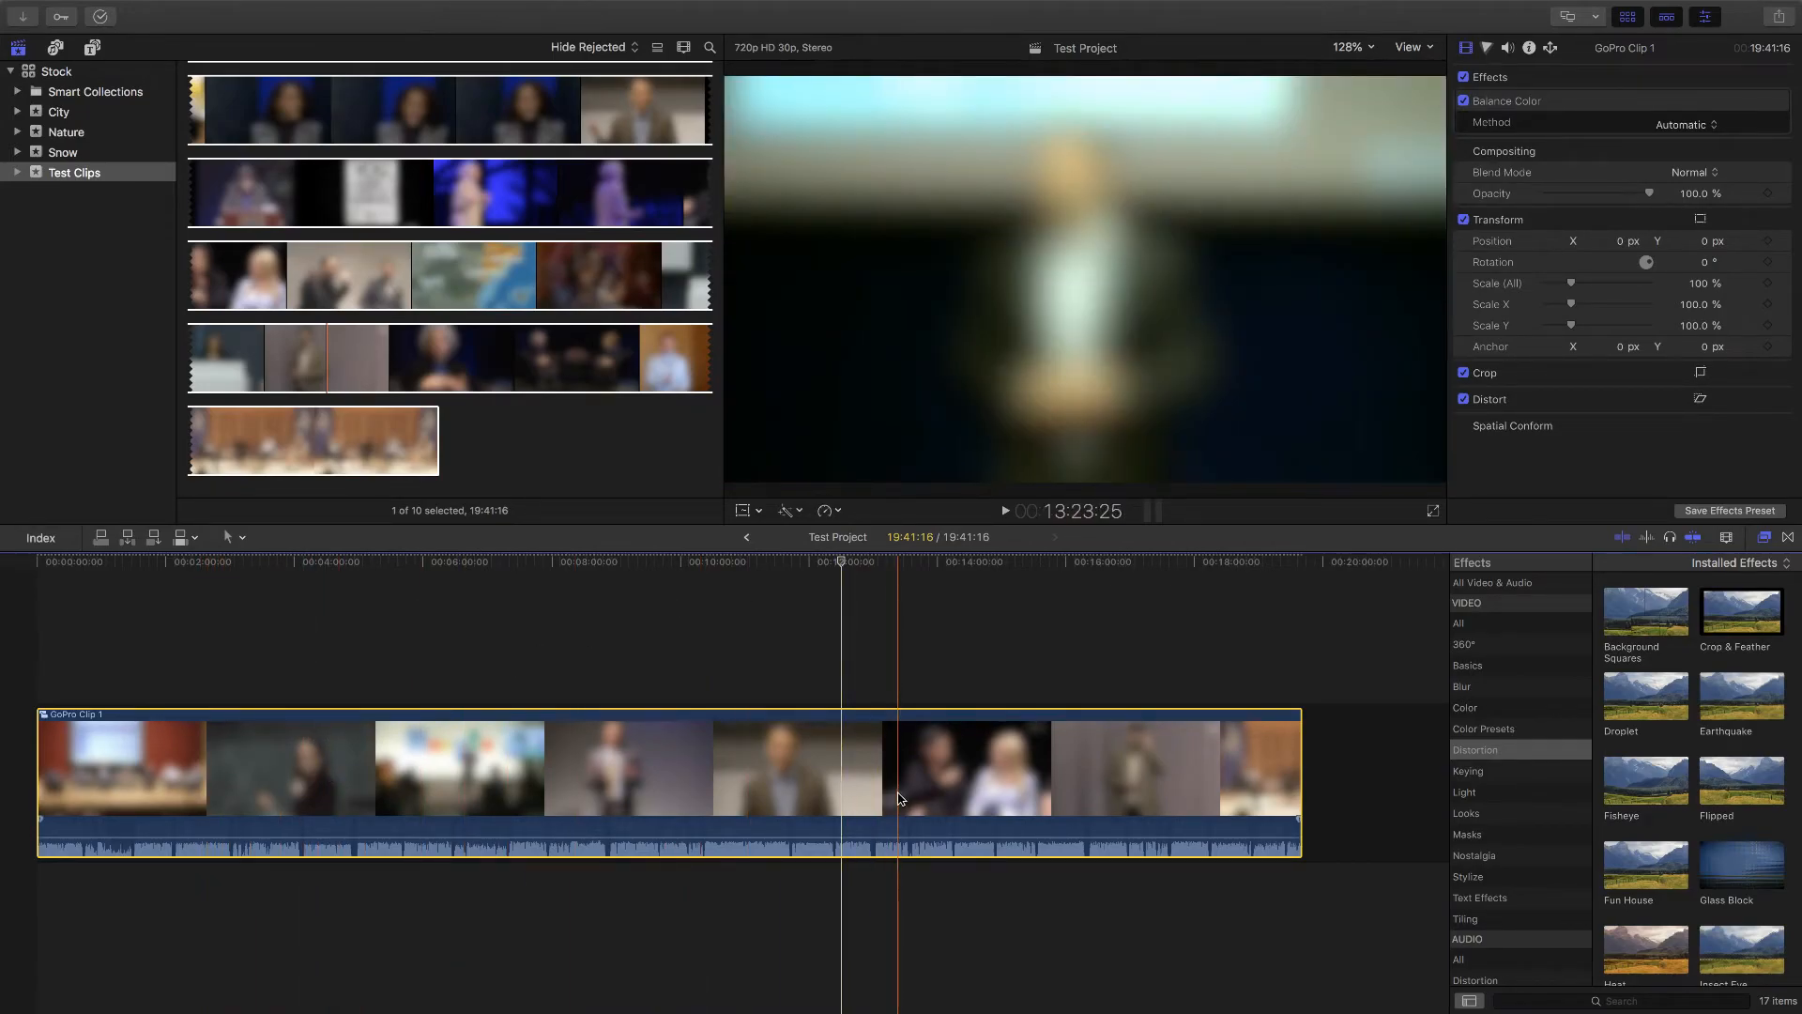
# Step: Open the compound clip to view its individual sections, and return to the Test Project timeline
pyautogui.doubleClick(319, 777)
pyautogui.click(322, 778)
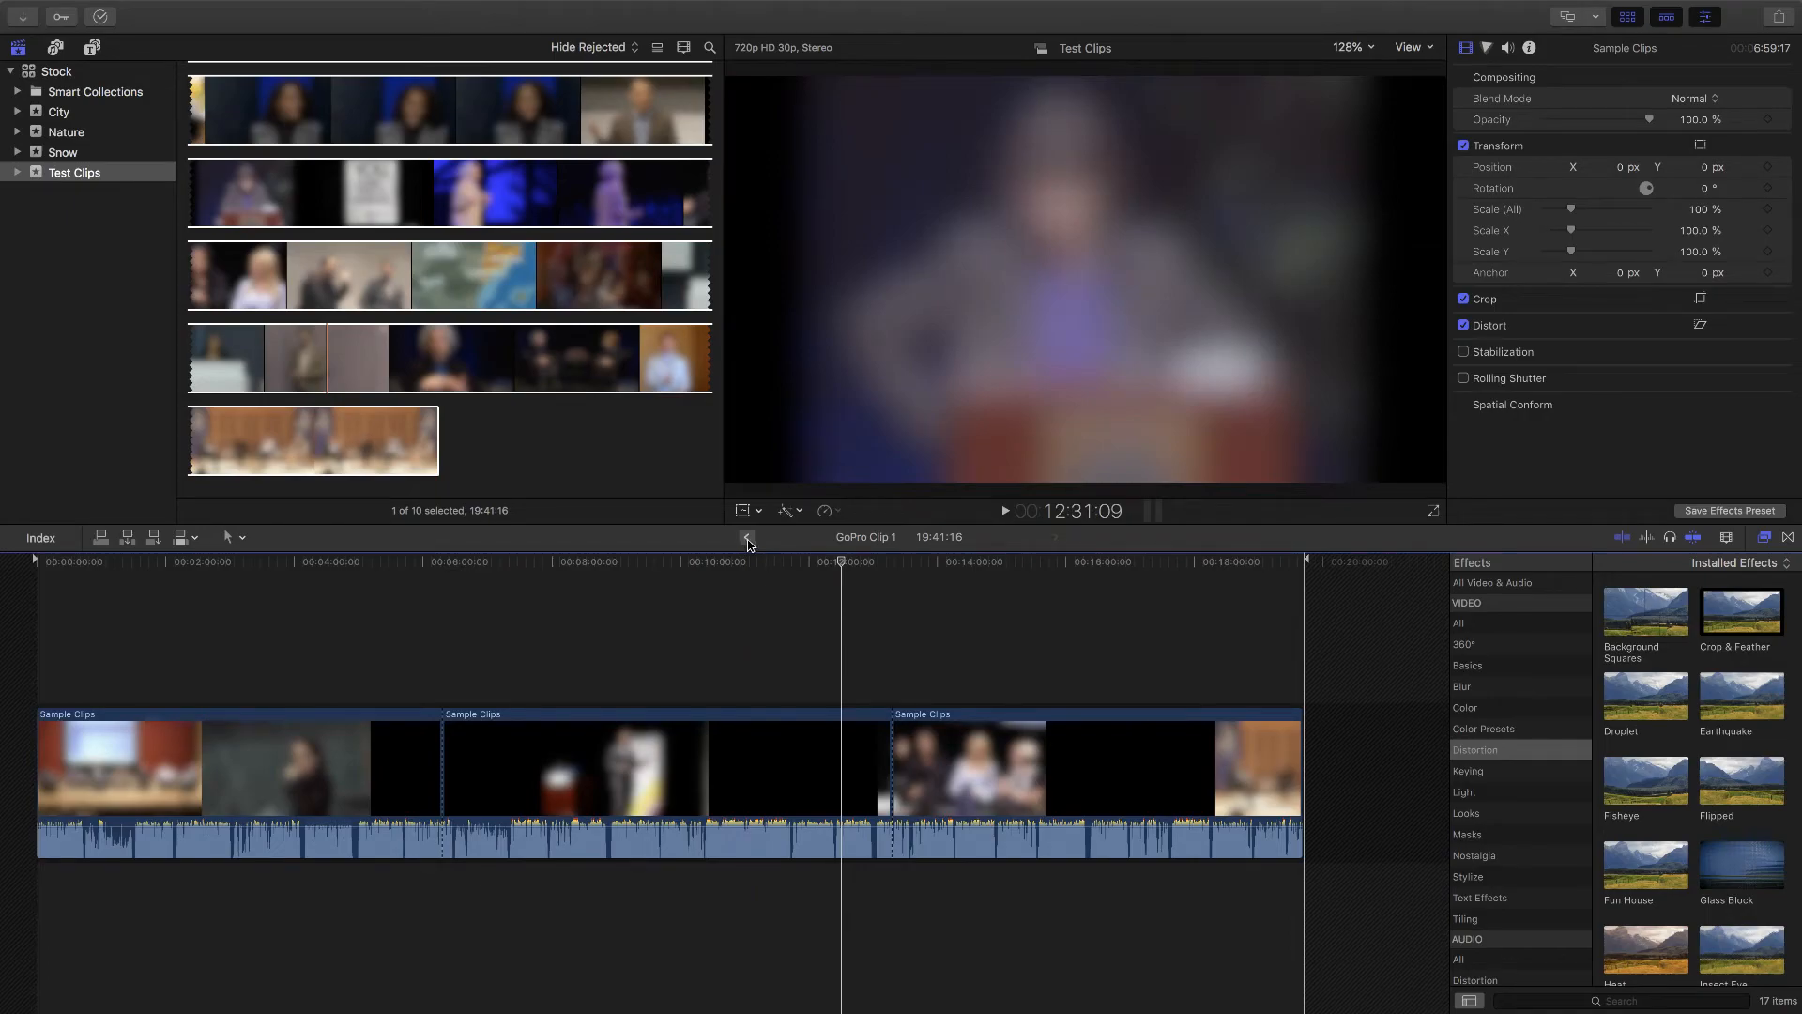
pyautogui.click(747, 538)
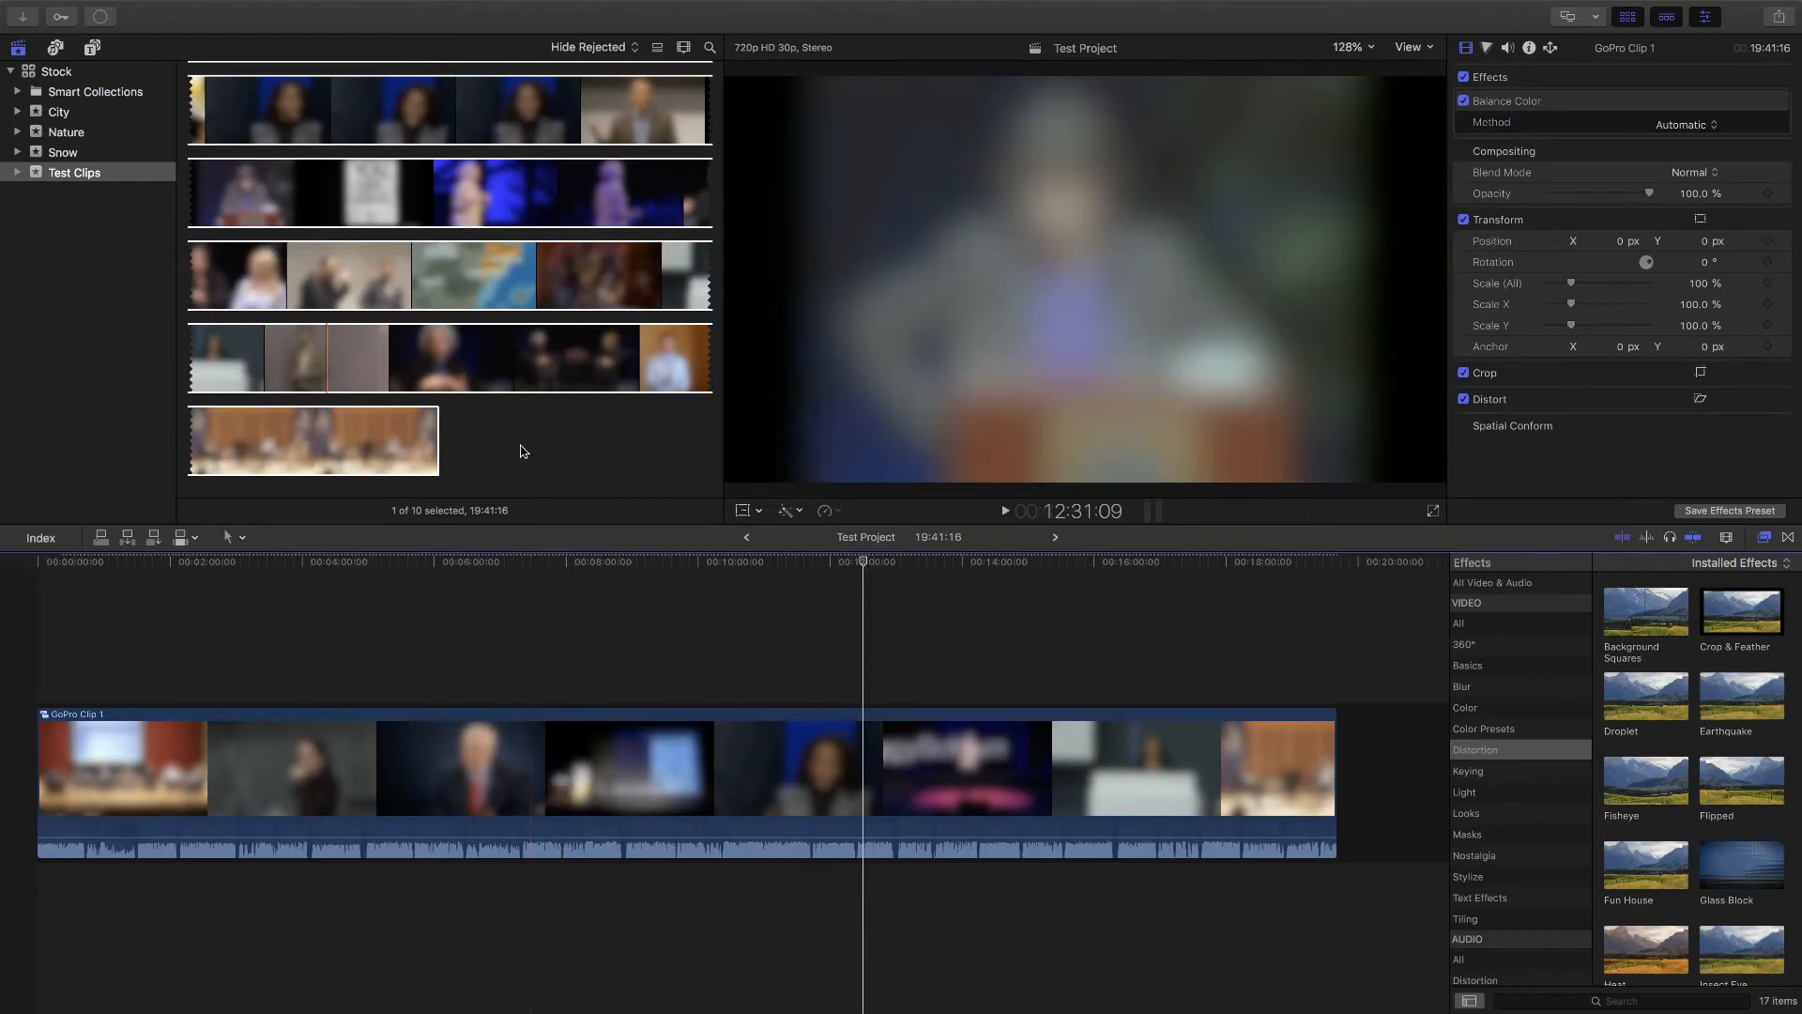
# Step: Find GoPro Clip 1 in the Test Clips event and add a portion of about 22 seconds to the timeline's end
pyautogui.click(519, 447)
pyautogui.scroll(3, 520, 443)
pyautogui.scroll(5, 520, 443)
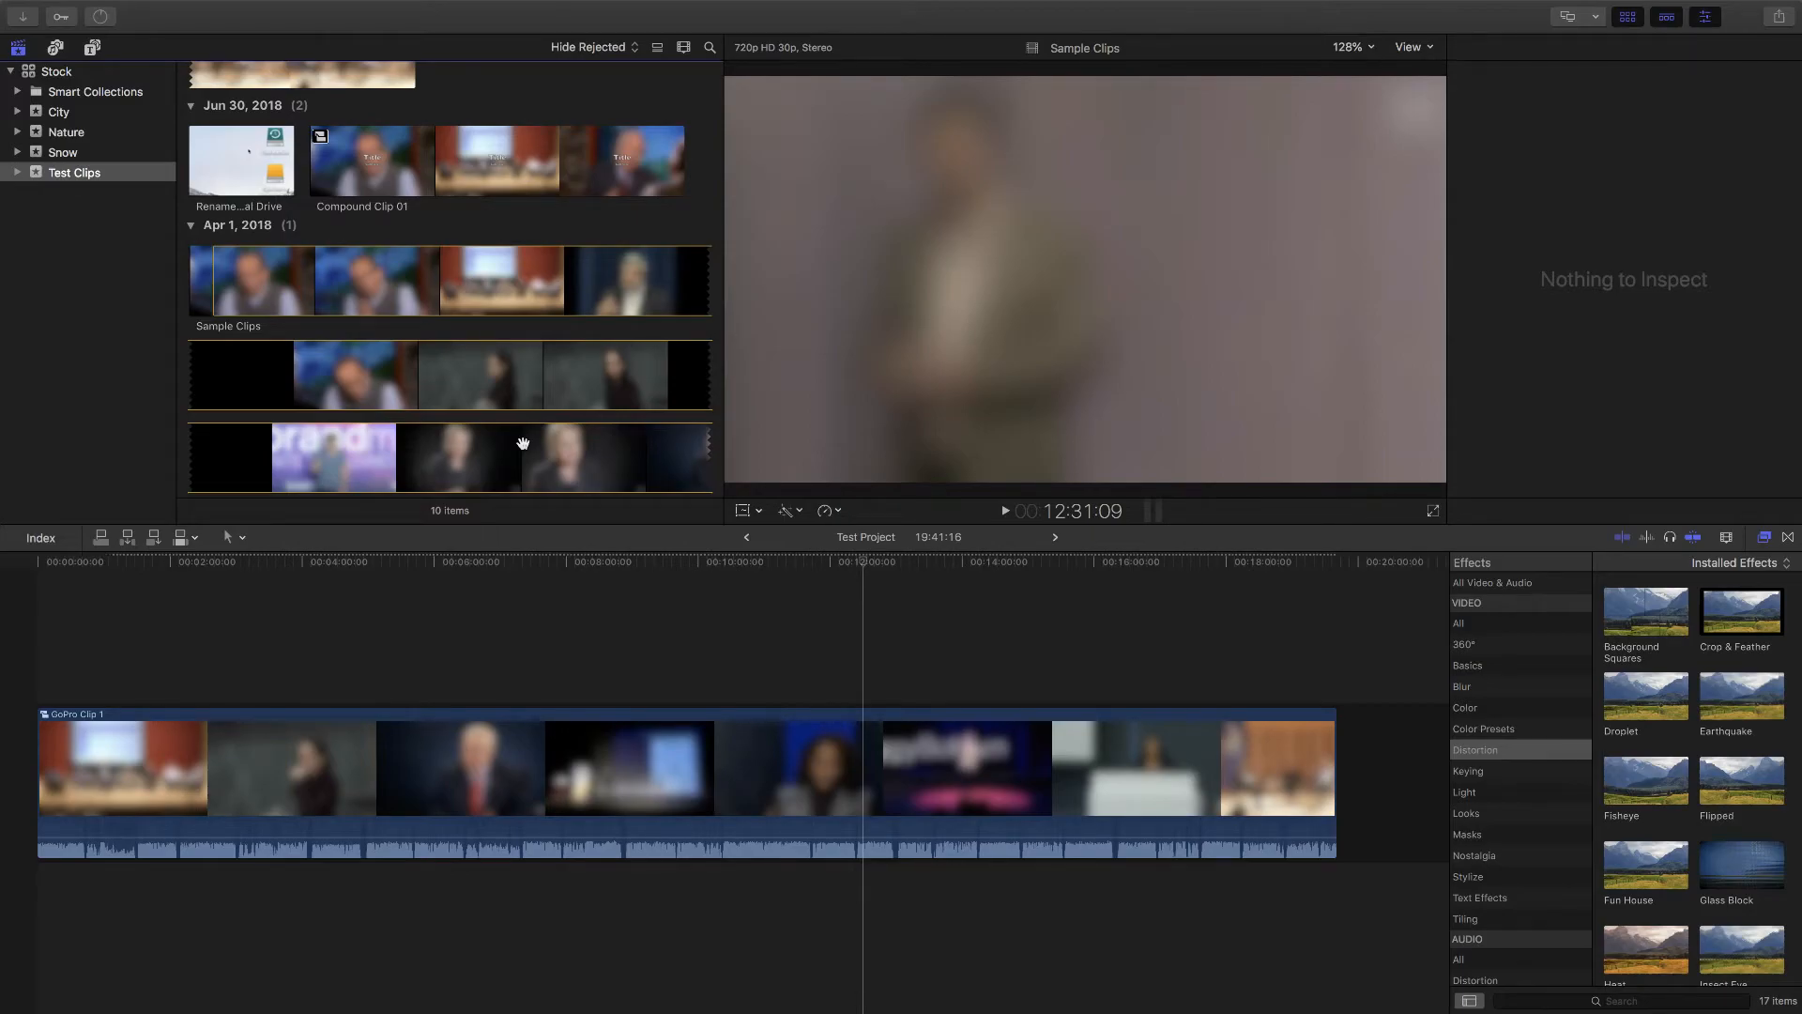
pyautogui.scroll(-10, 522, 440)
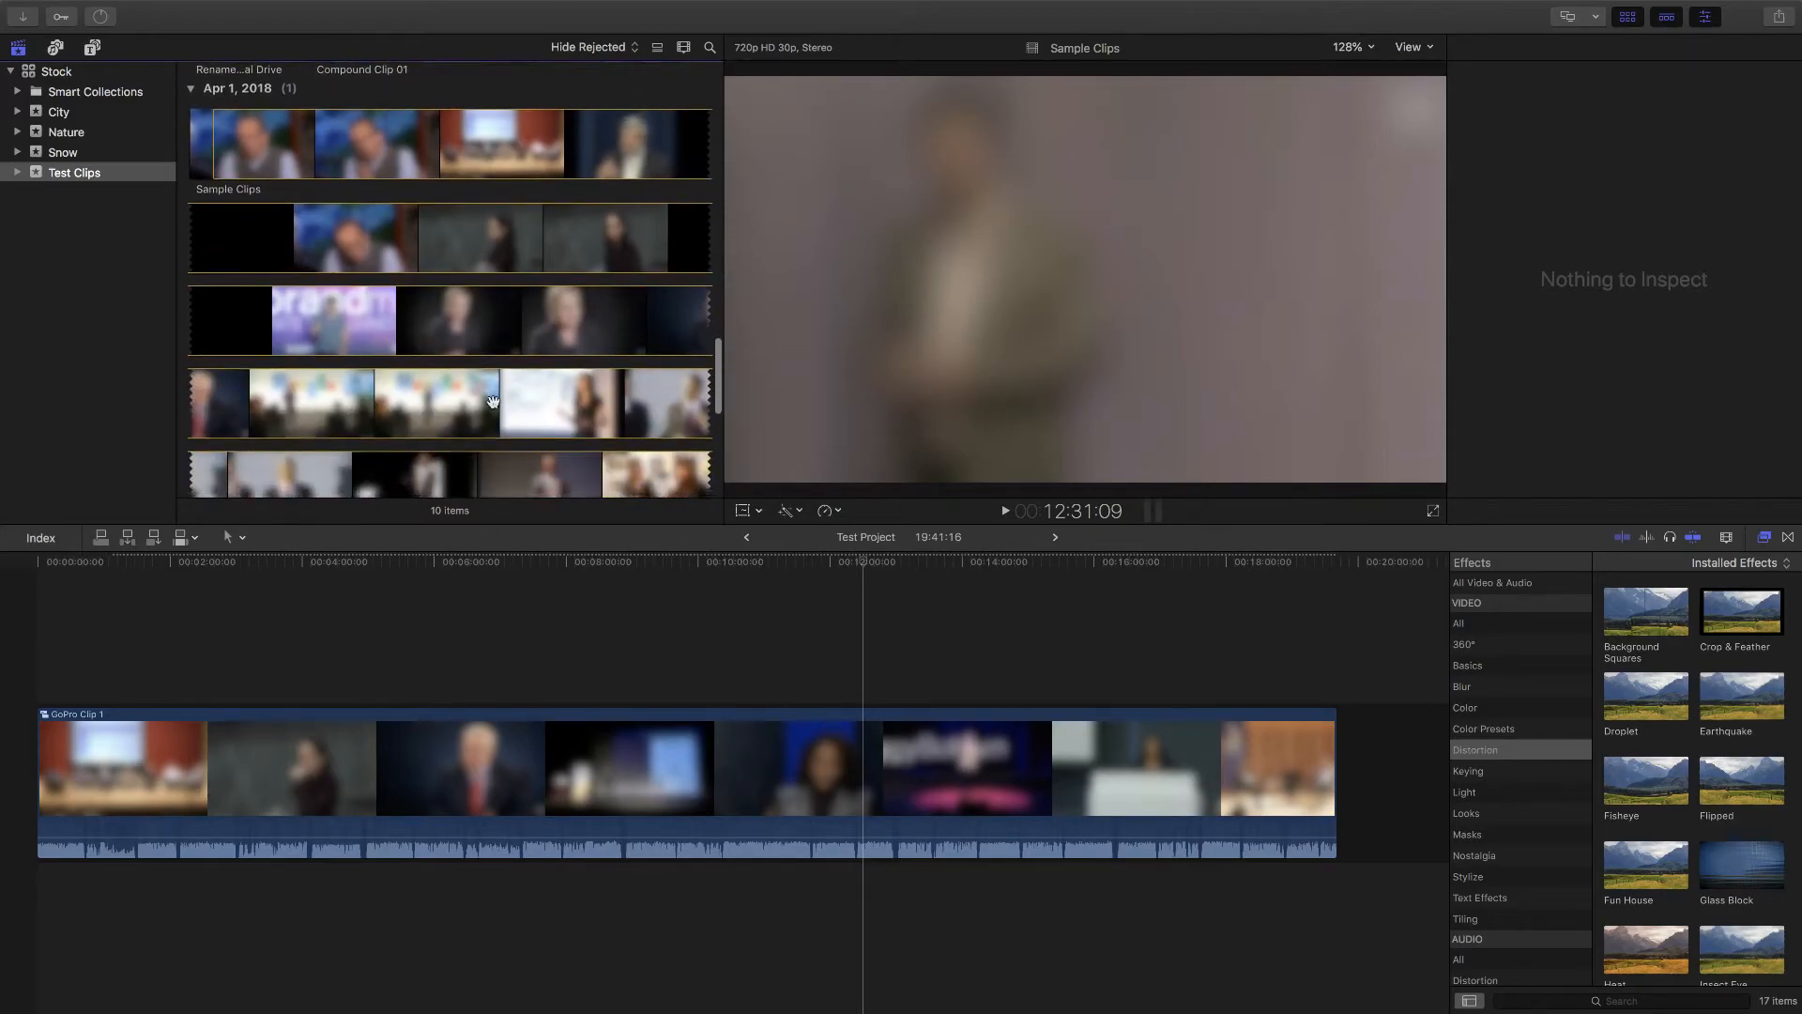
pyautogui.scroll(10, 493, 402)
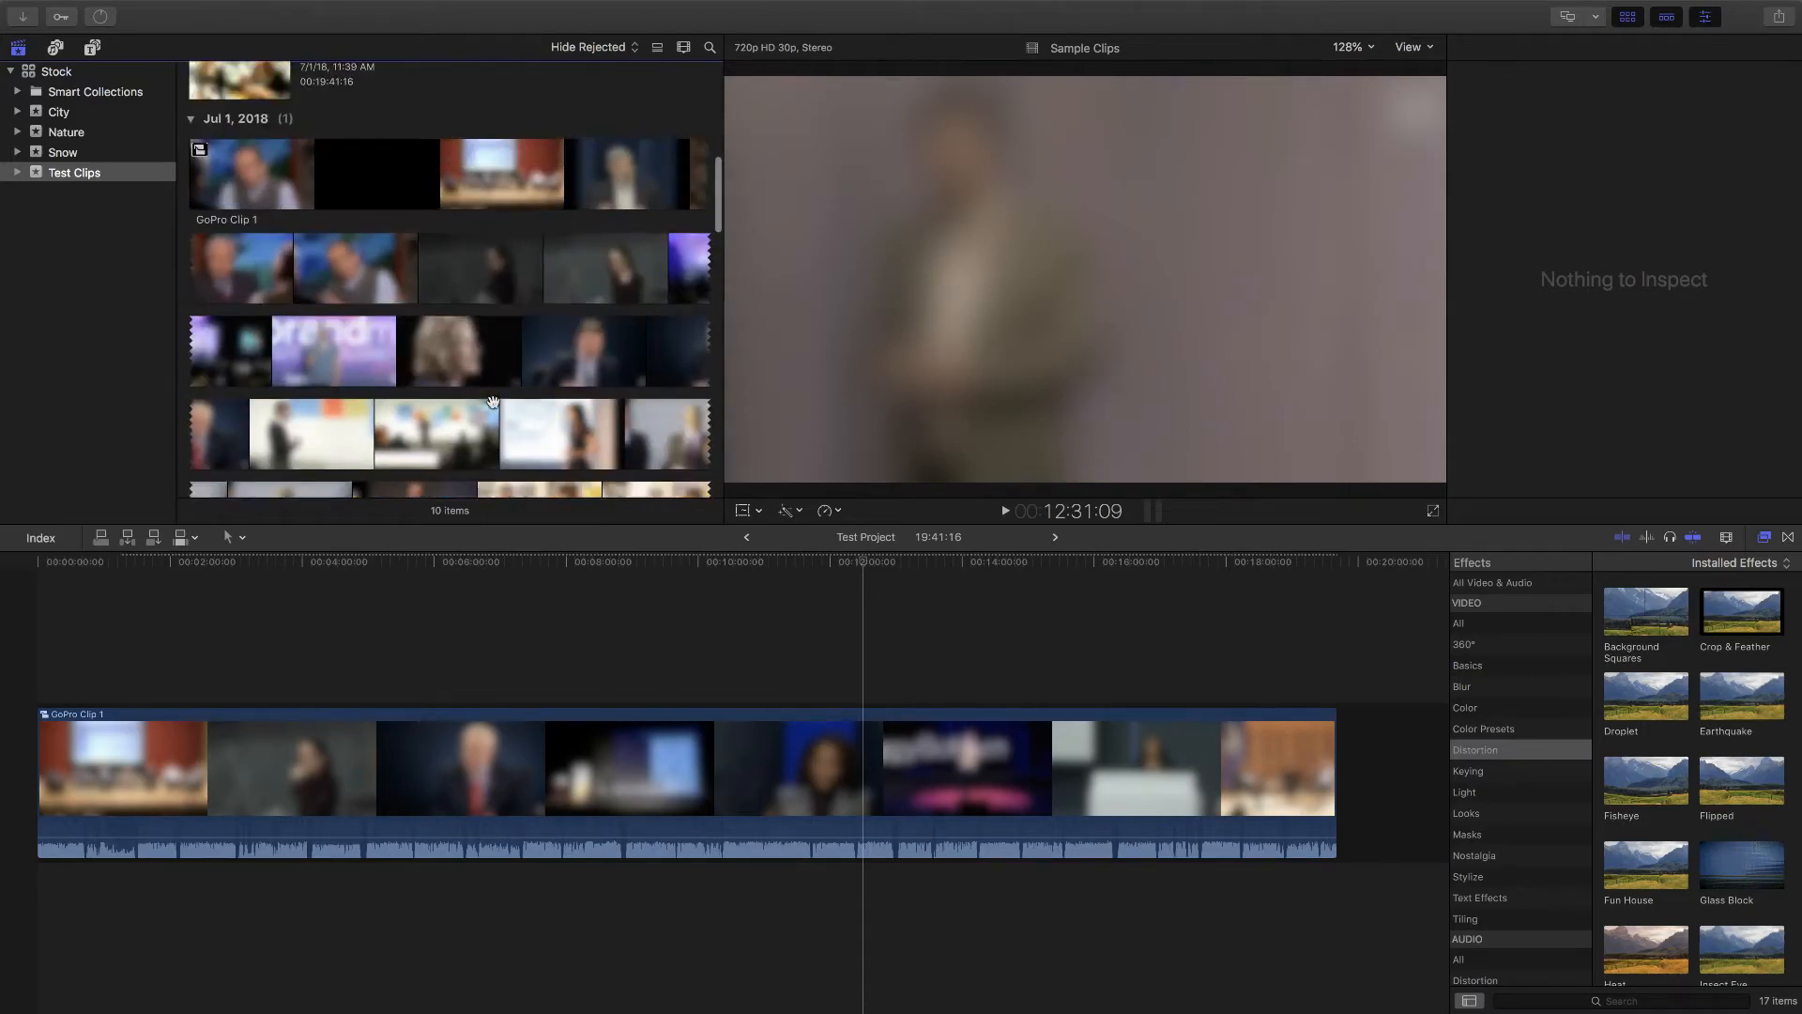
pyautogui.scroll(-4, 492, 403)
pyautogui.moveTo(584, 402); pyautogui.dragTo(1428, 753)
# Step: Delete the original full-length GoPro Clip 1 from the timeline and fit the remaining footage to the timeline width
pyautogui.click(1066, 758)
pyautogui.press('BackSpace')
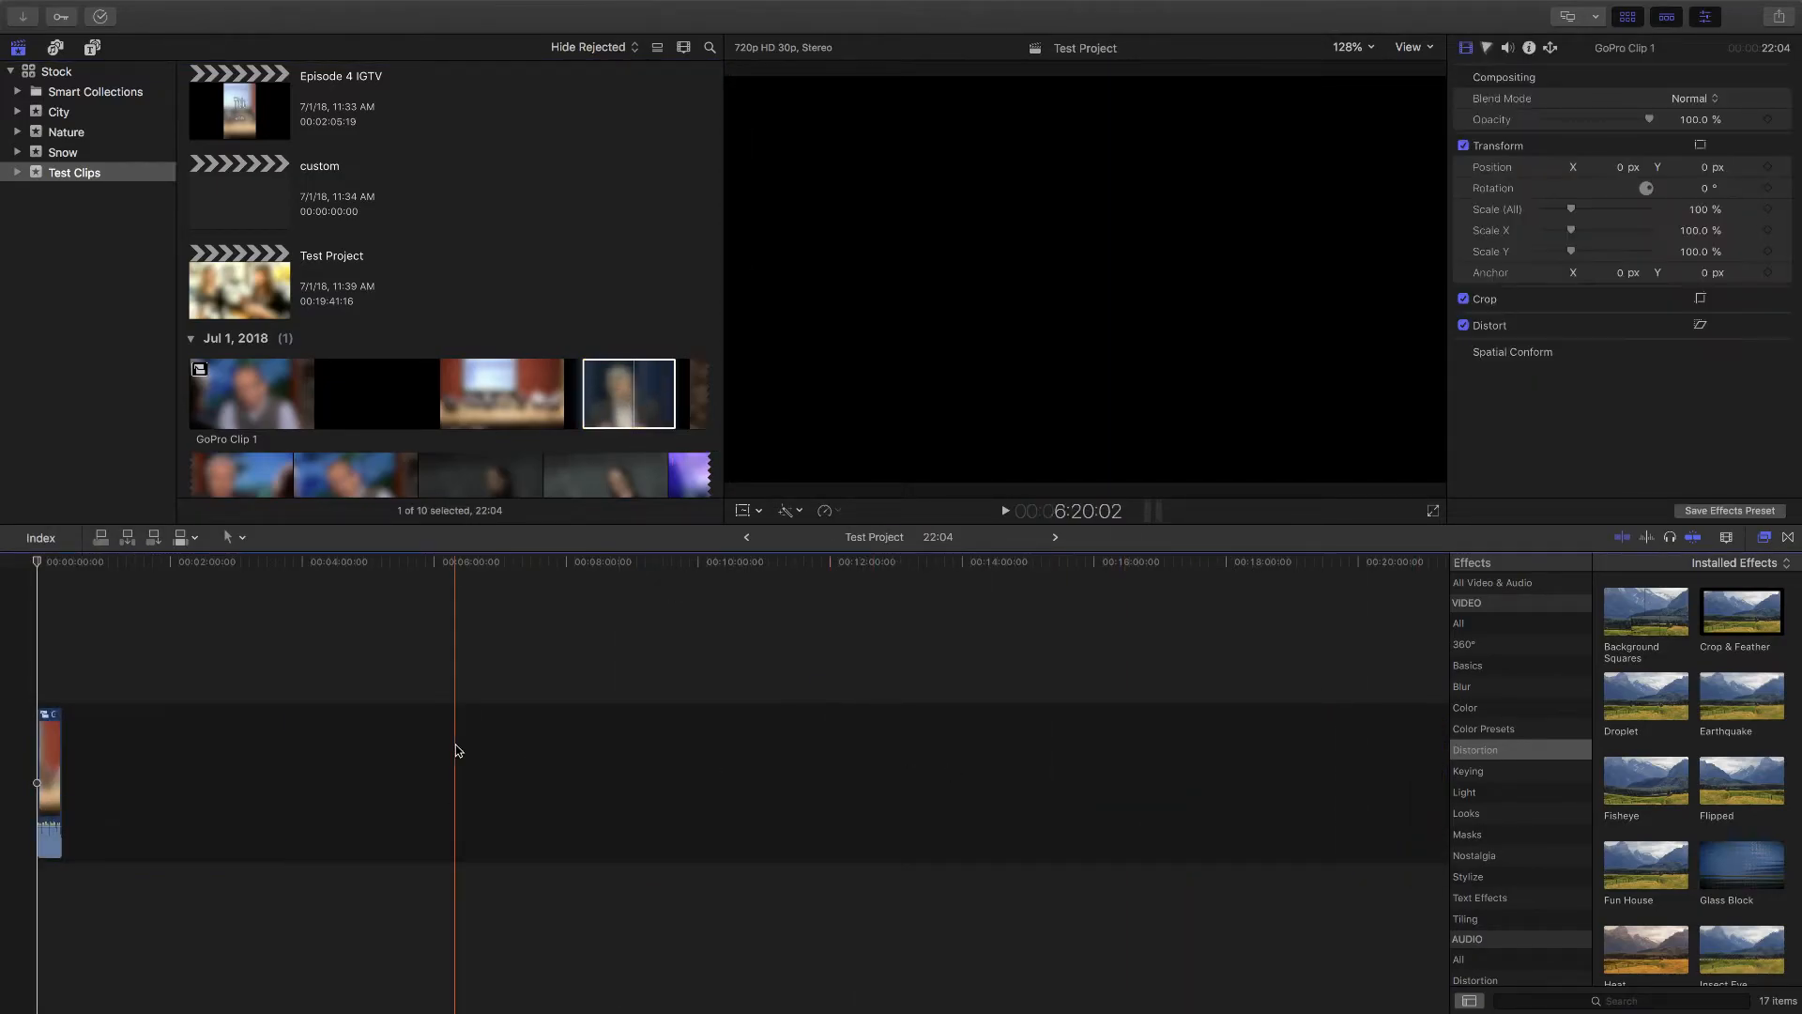
pyautogui.hotkey('shift', 'z')
# Step: Select the short GoPro Clip 1 portion and turn on the onscreen Transform controls
pyautogui.click(564, 734)
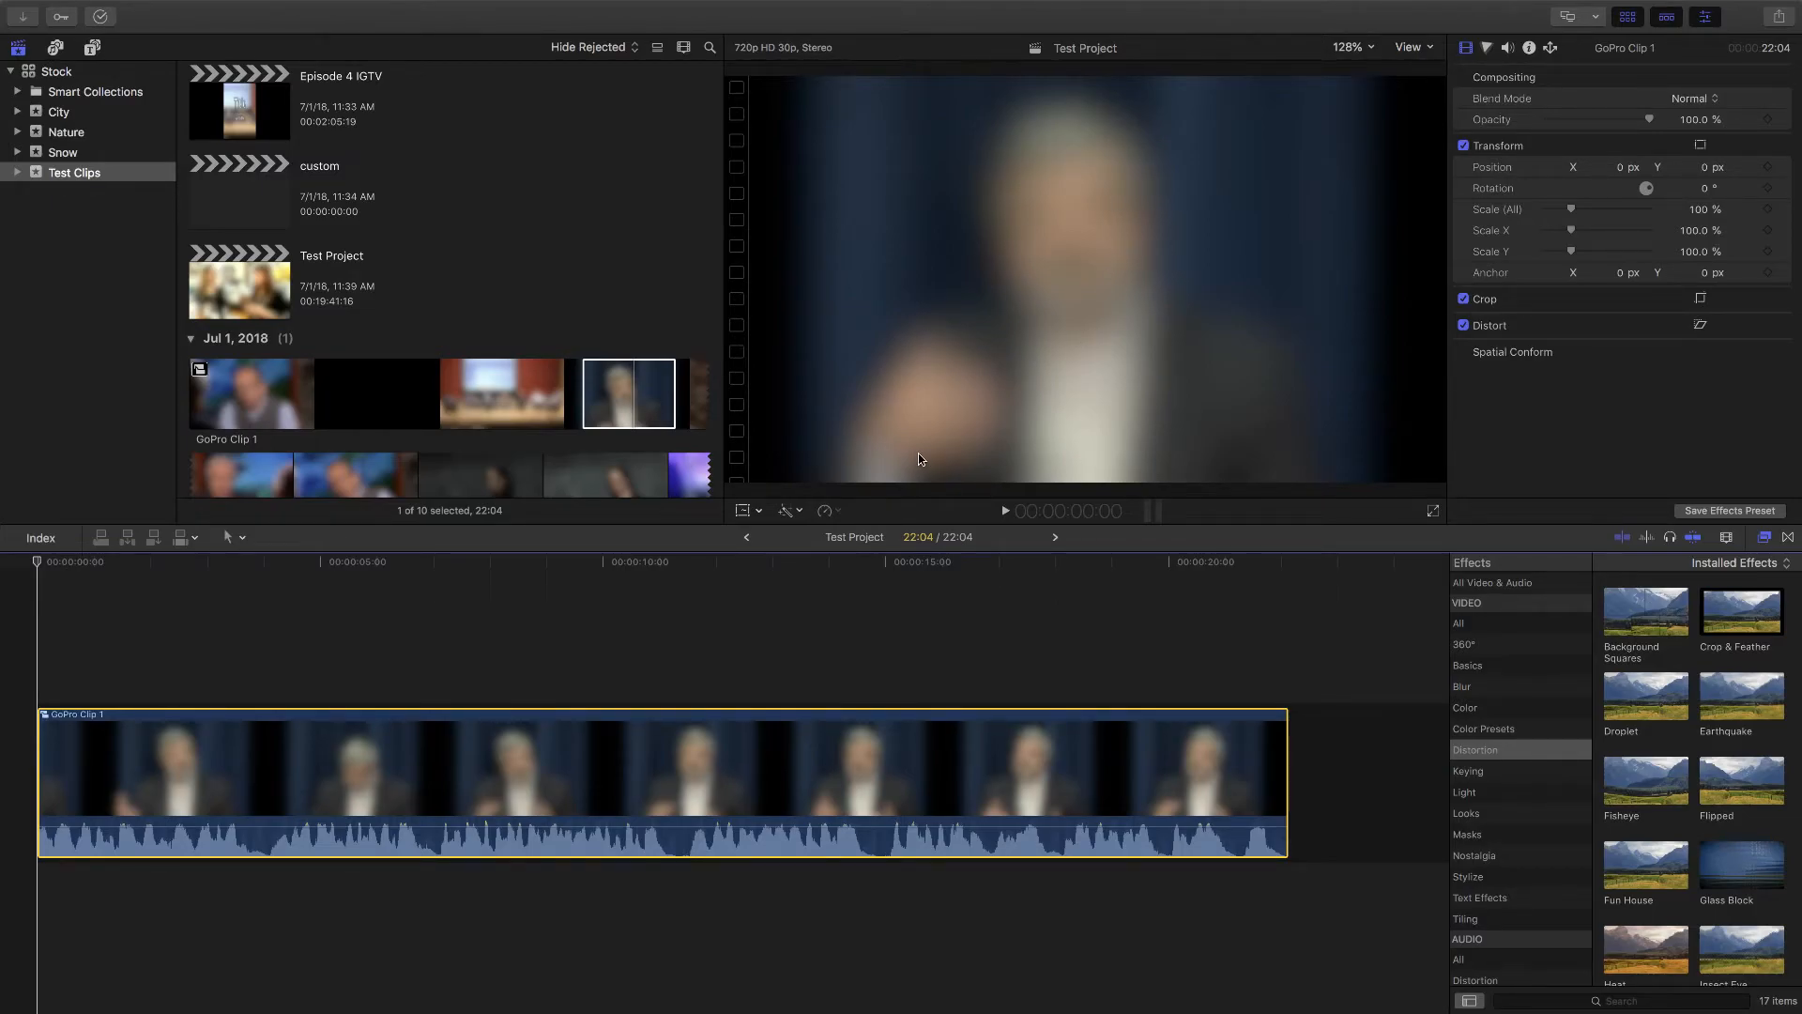
pyautogui.click(743, 512)
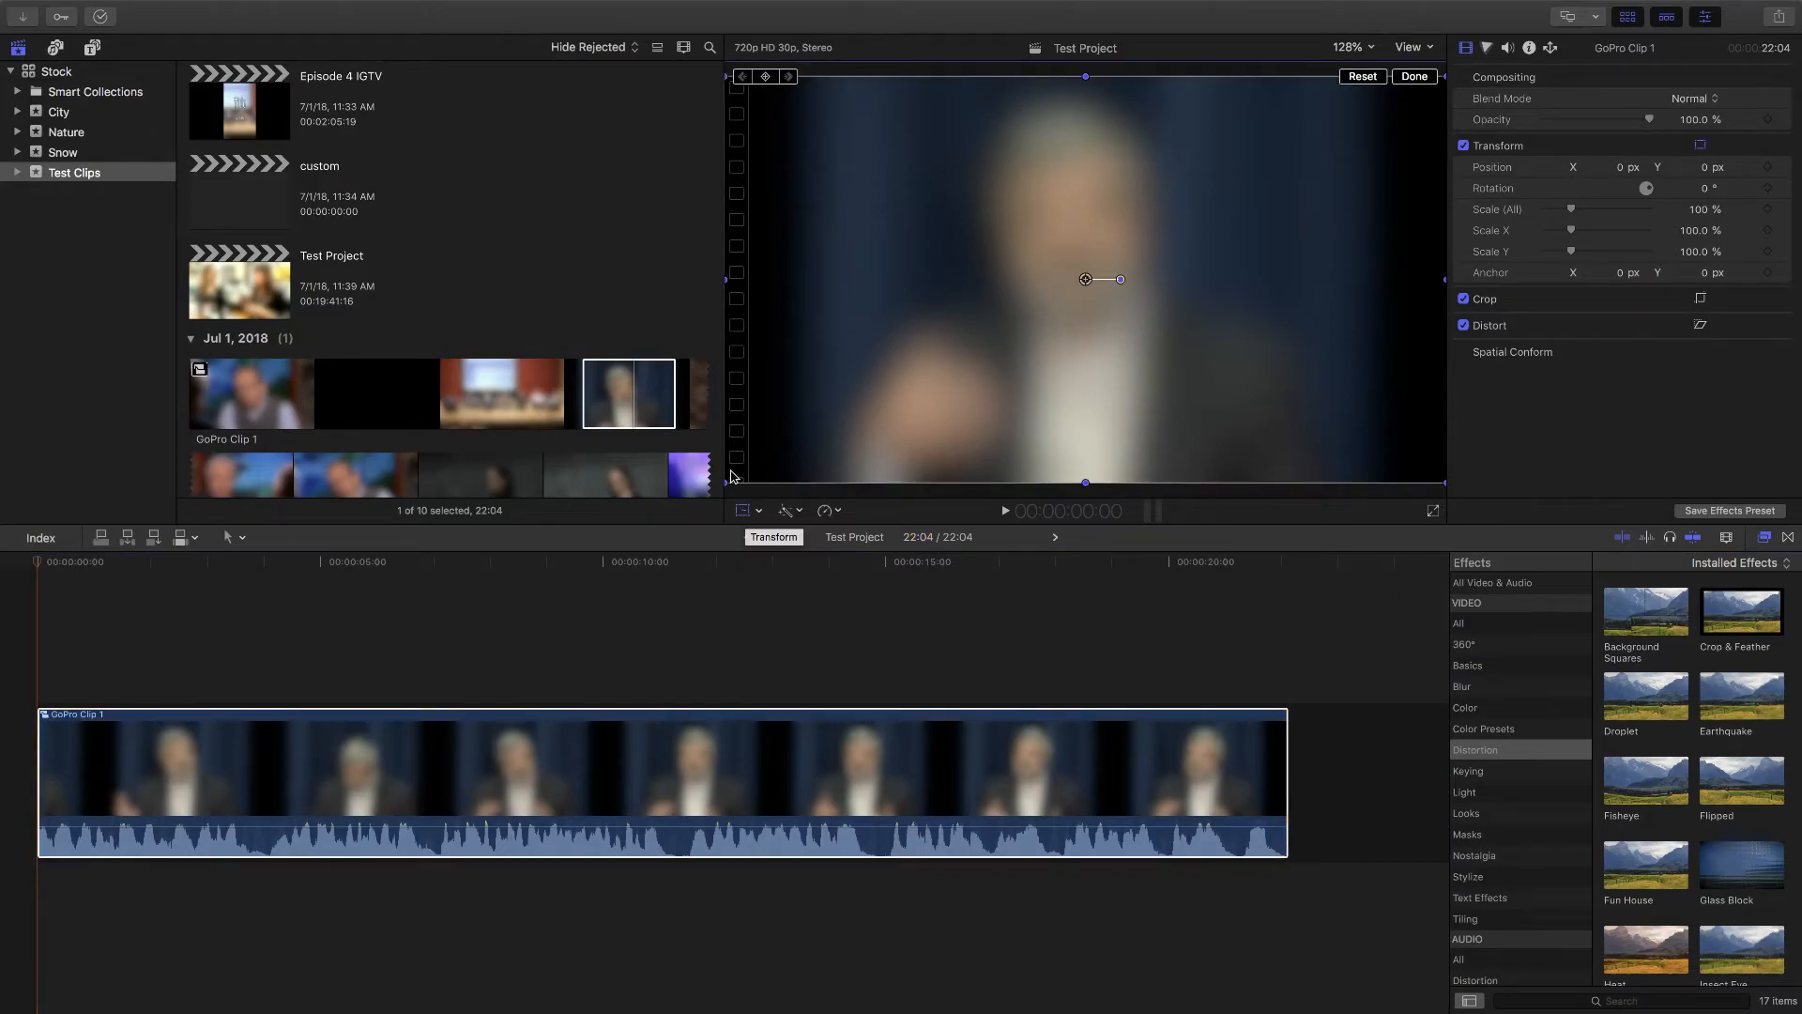
pyautogui.moveTo(727, 483)
pyautogui.mouseDown()
pyautogui.moveTo(122, 764)
pyautogui.moveTo(817, 431)
pyautogui.moveTo(1223, 273)
pyautogui.moveTo(746, 490)
pyautogui.moveTo(726, 484)
pyautogui.mouseUp()
# Step: Open the Roses project from the Stock library
pyautogui.scroll(5, 362, 287)
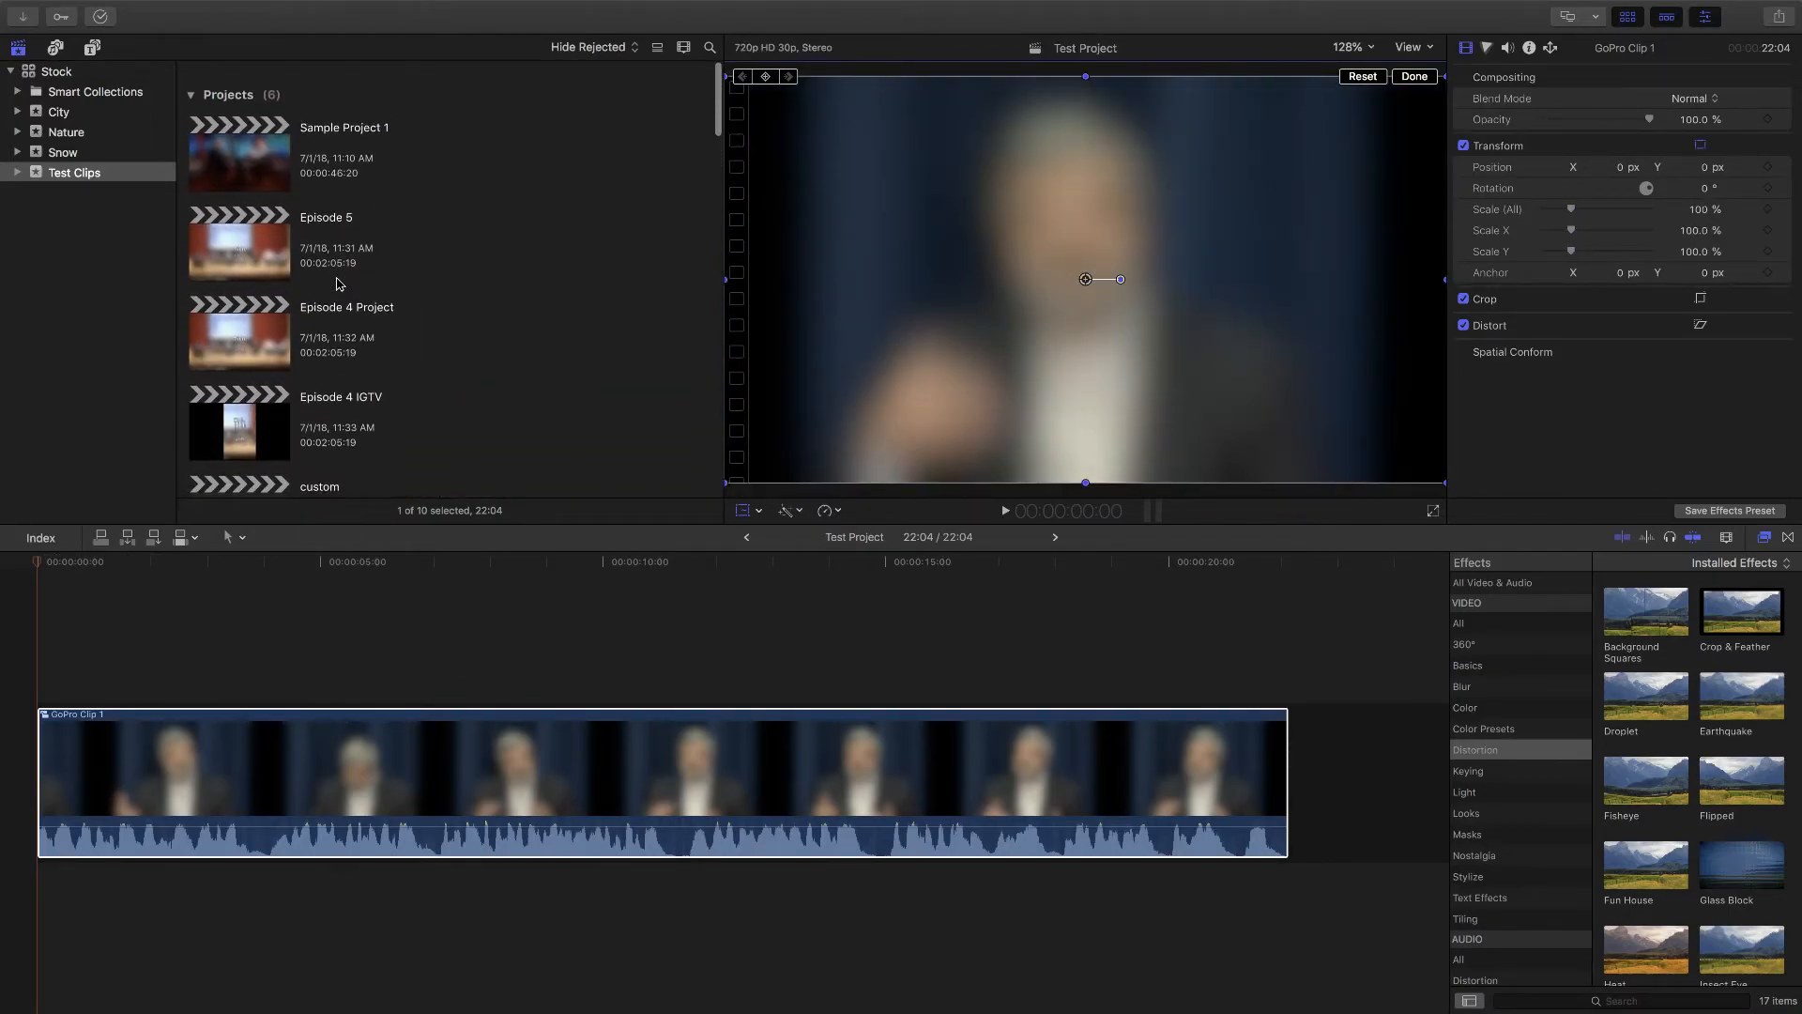
pyautogui.click(87, 74)
pyautogui.scroll(-5, 419, 325)
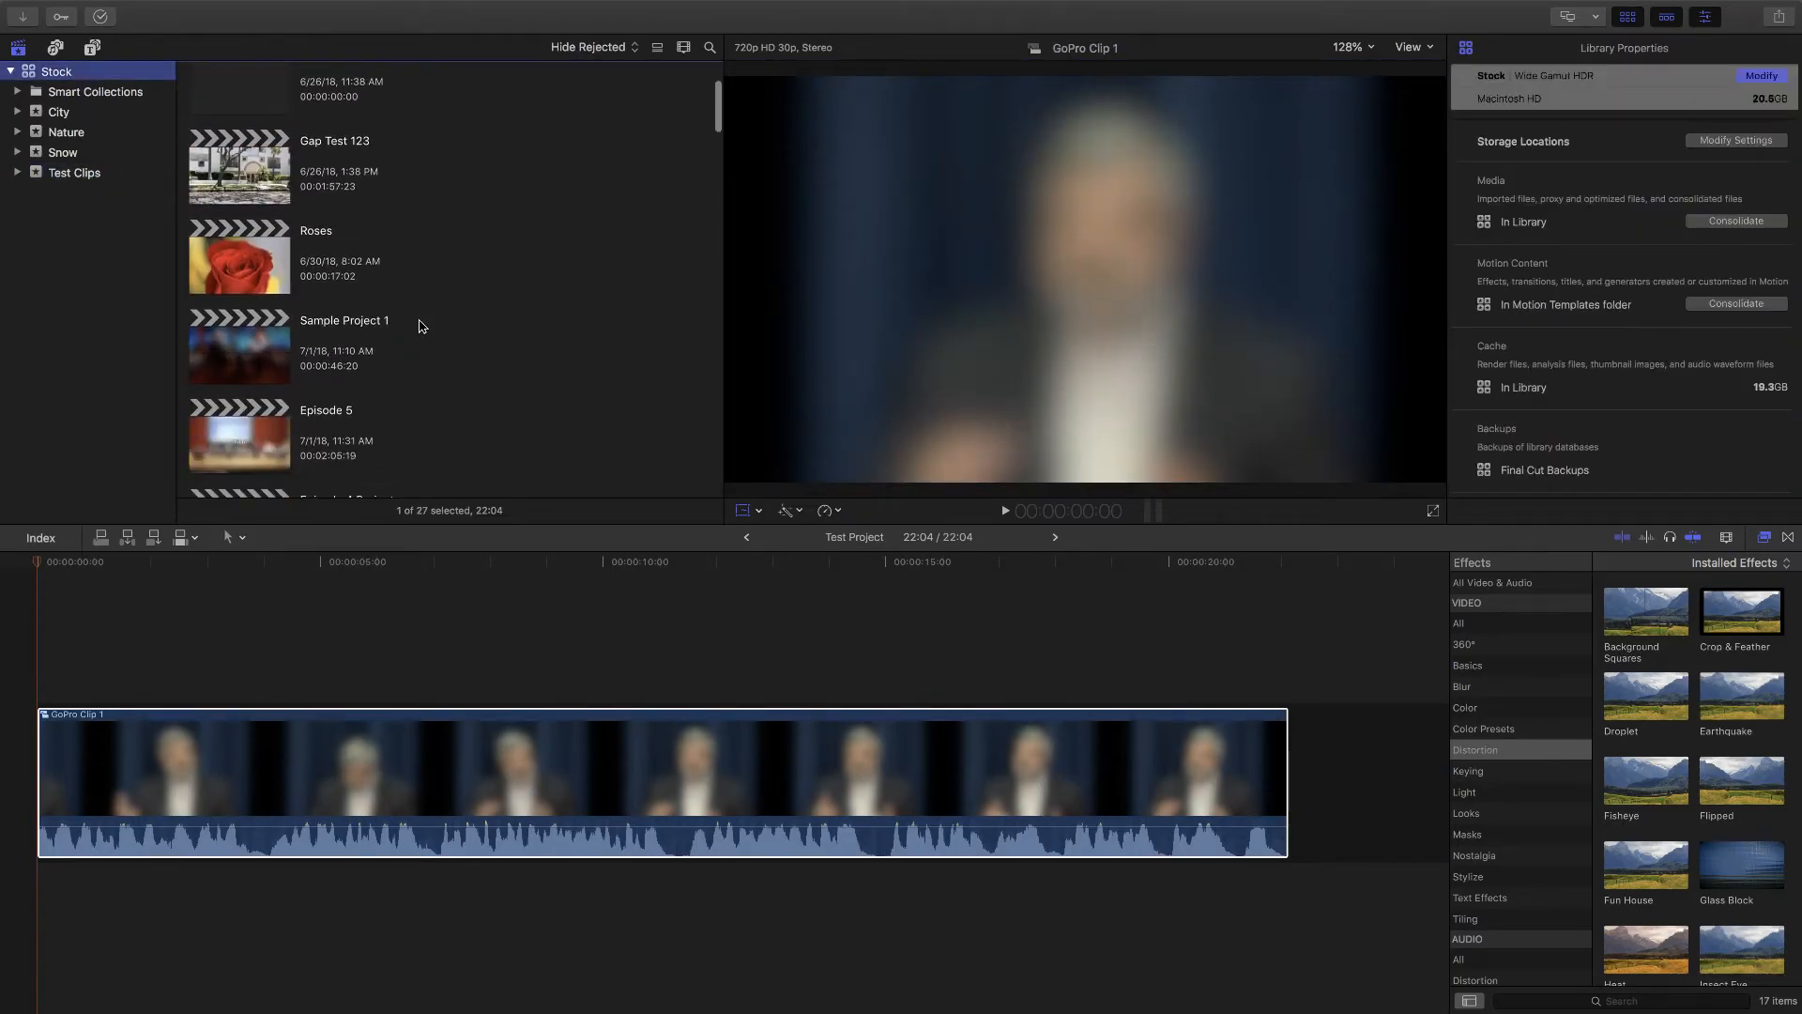
pyautogui.scroll(-2, 253, 194)
pyautogui.doubleClick(254, 195)
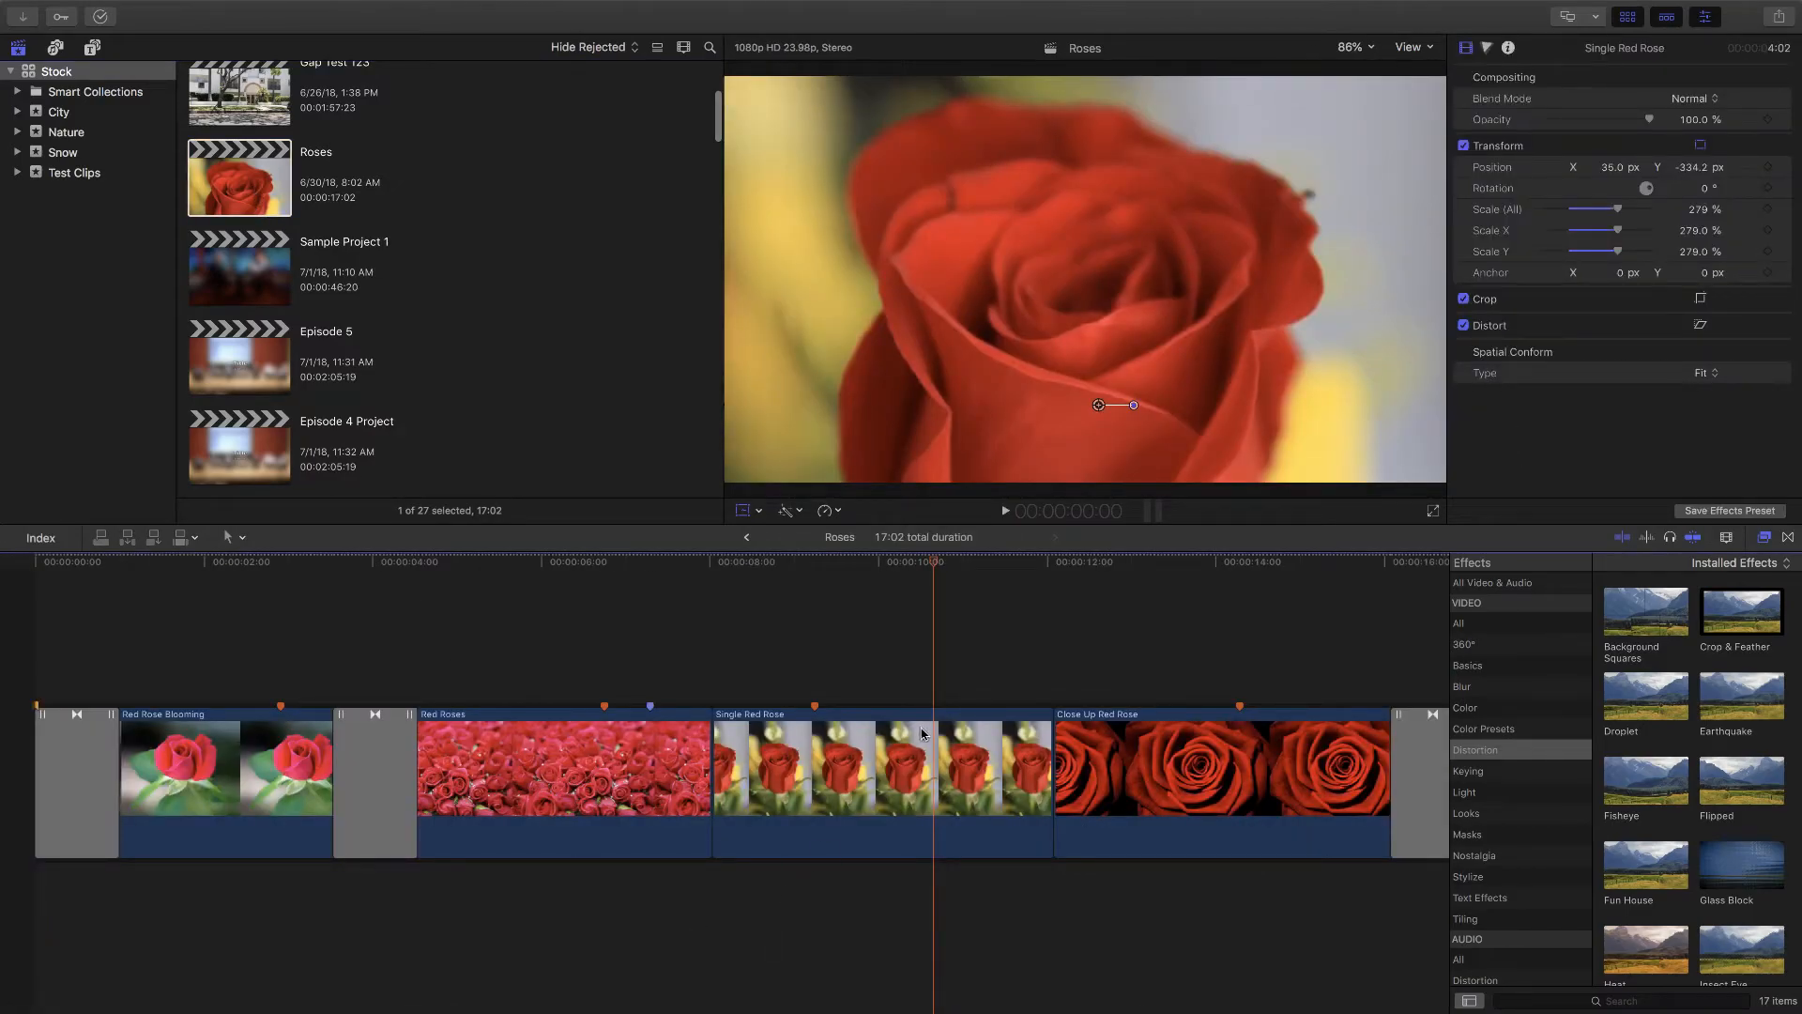
# Step: Select the Red Roses clip with the playhead at about 5:19 and set the viewer zoom to 25%
pyautogui.click(887, 618)
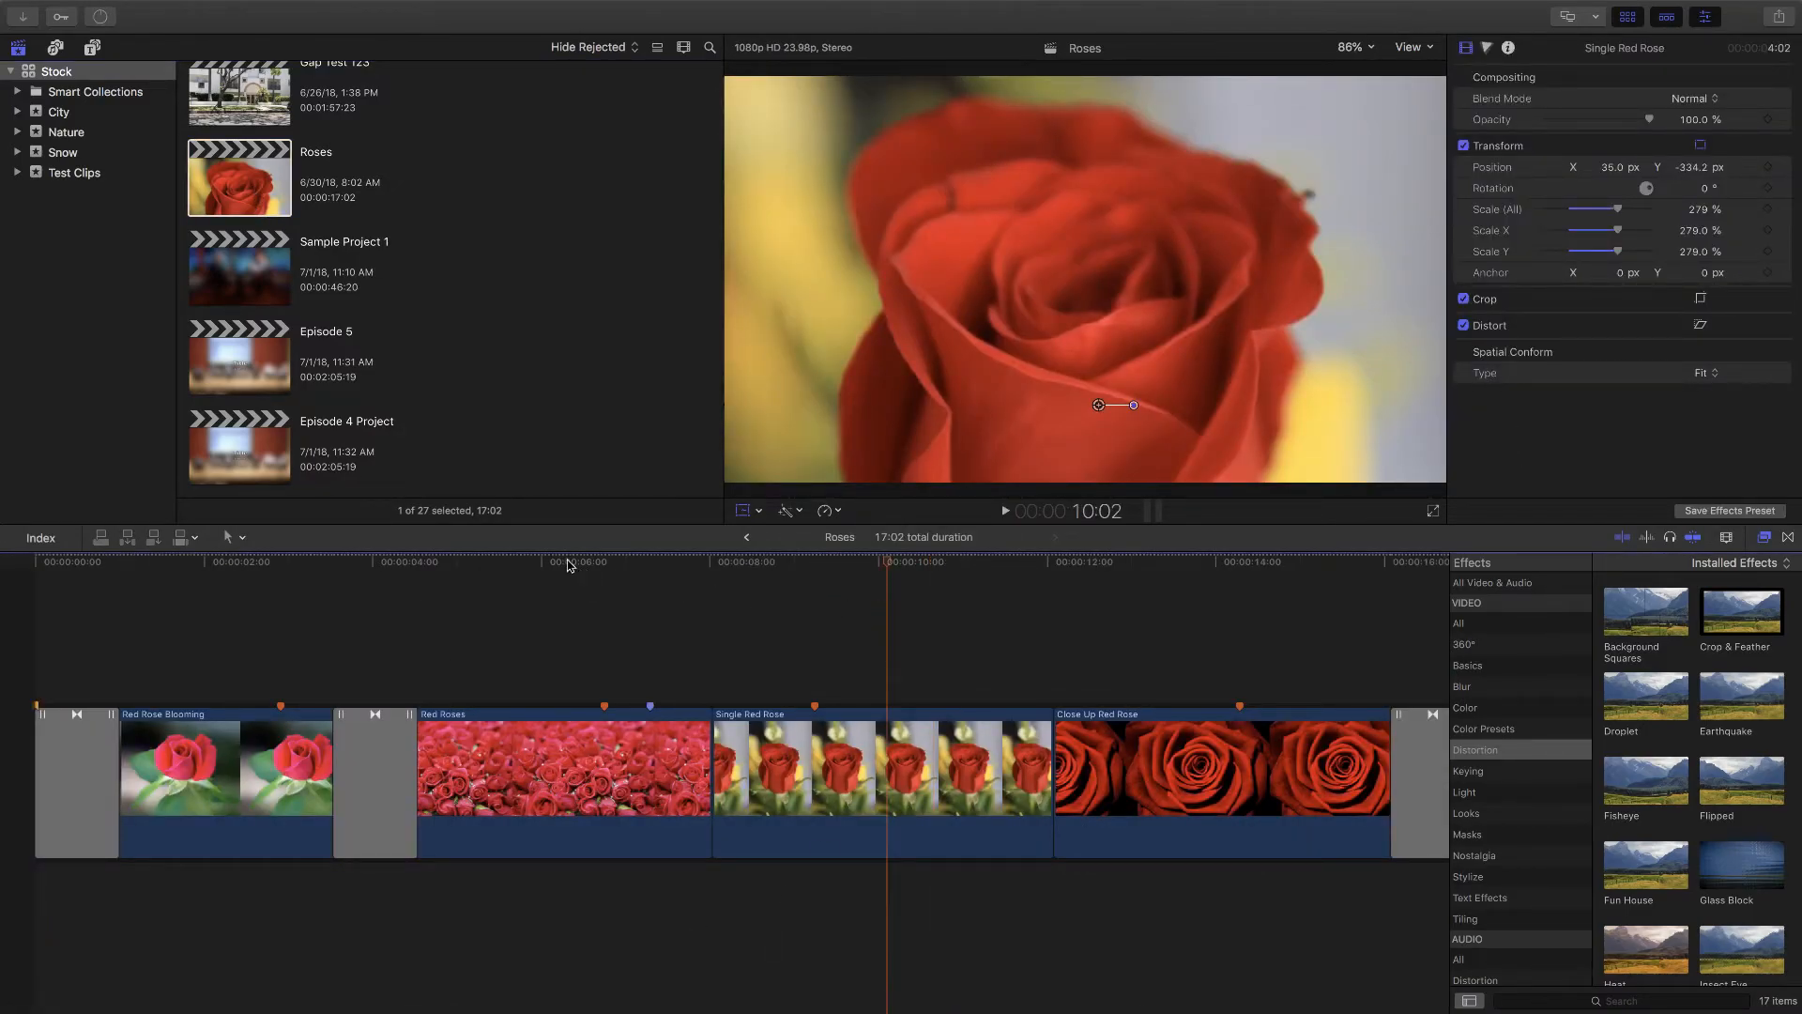
pyautogui.click(525, 563)
pyautogui.click(593, 756)
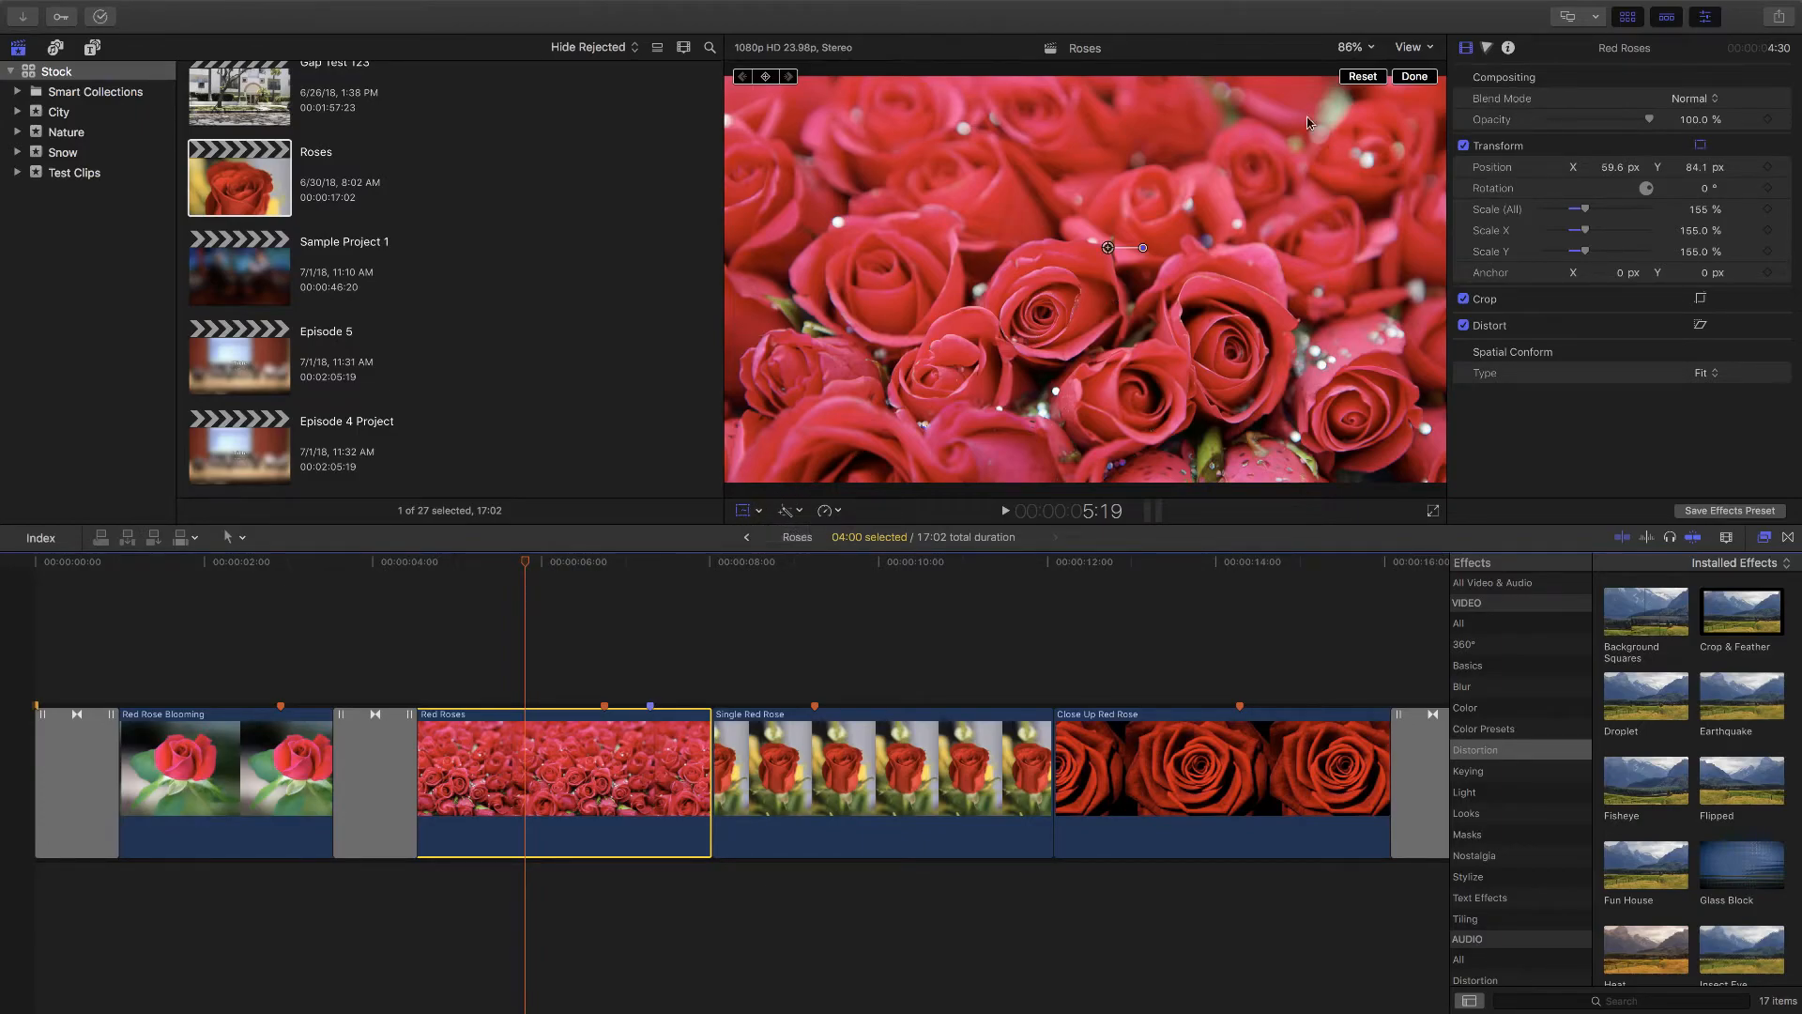
pyautogui.click(1352, 48)
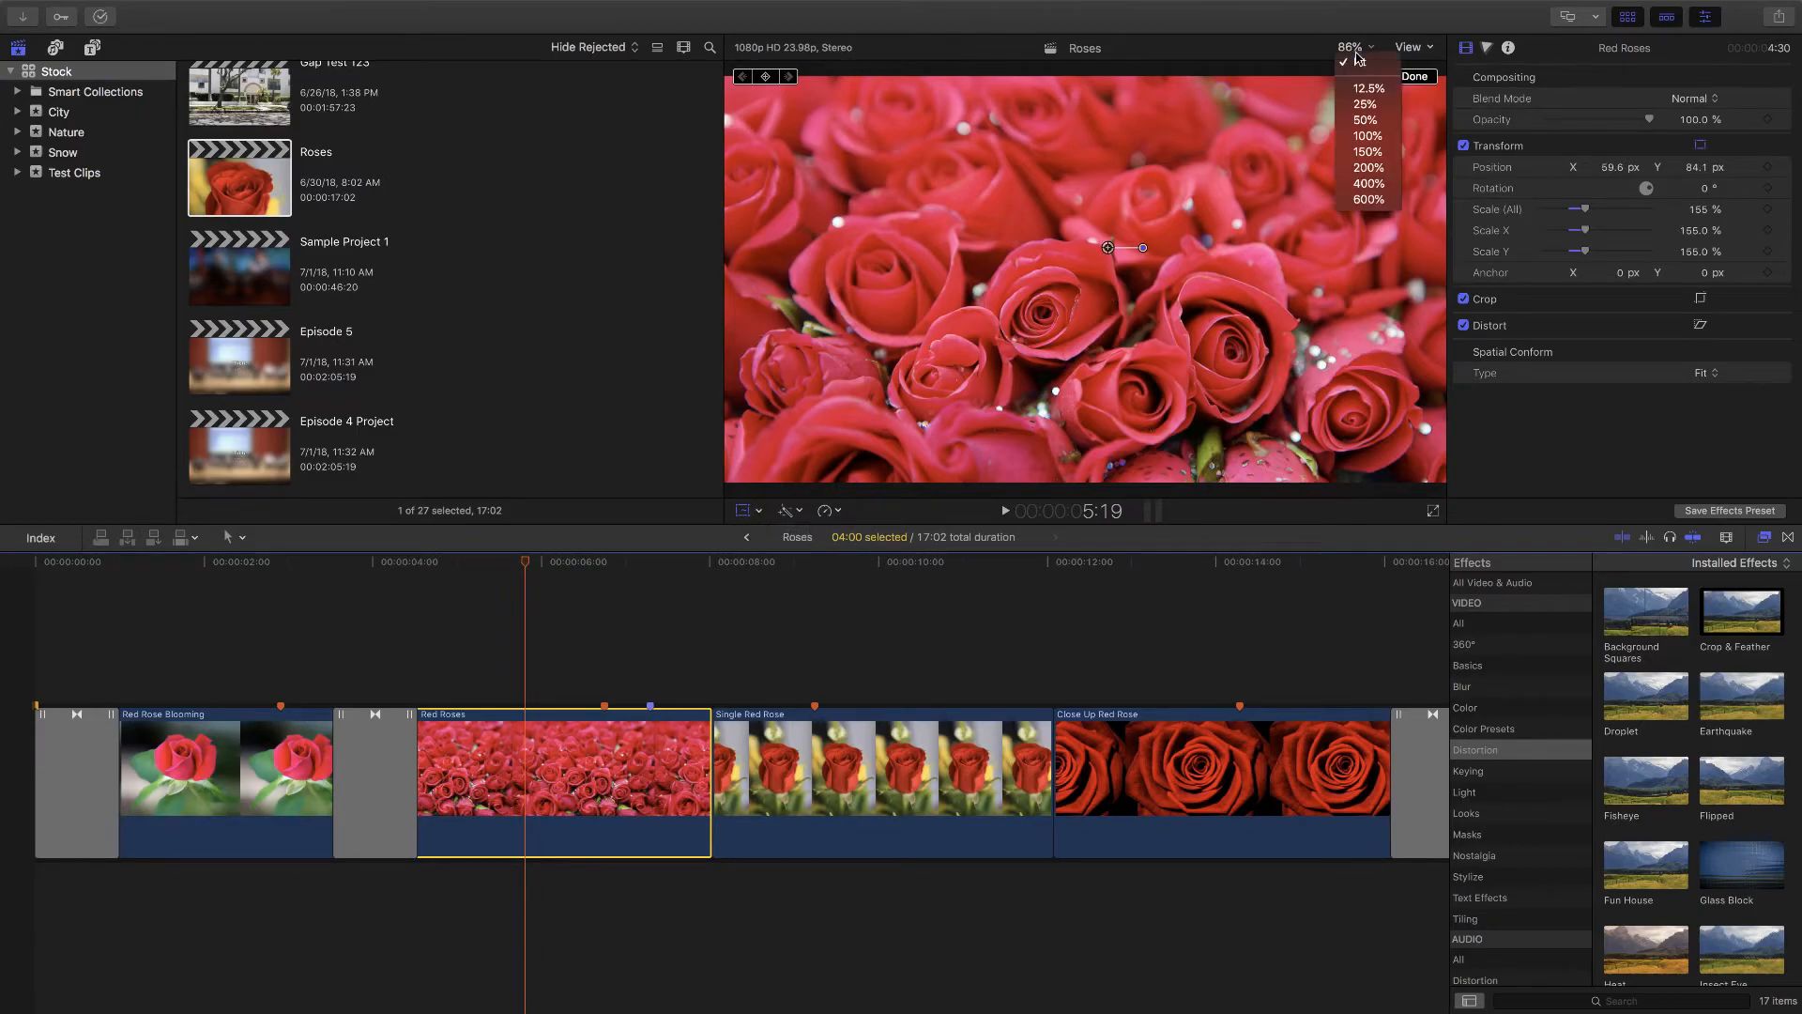
pyautogui.click(1370, 106)
# Step: Enlarge the whole Red Roses clip to 363% and reposition it to X 380.8 px, Y 388.9 px
pyautogui.moveTo(953, 362); pyautogui.dragTo(801, 443)
pyautogui.moveTo(1159, 332); pyautogui.dragTo(1196, 298)
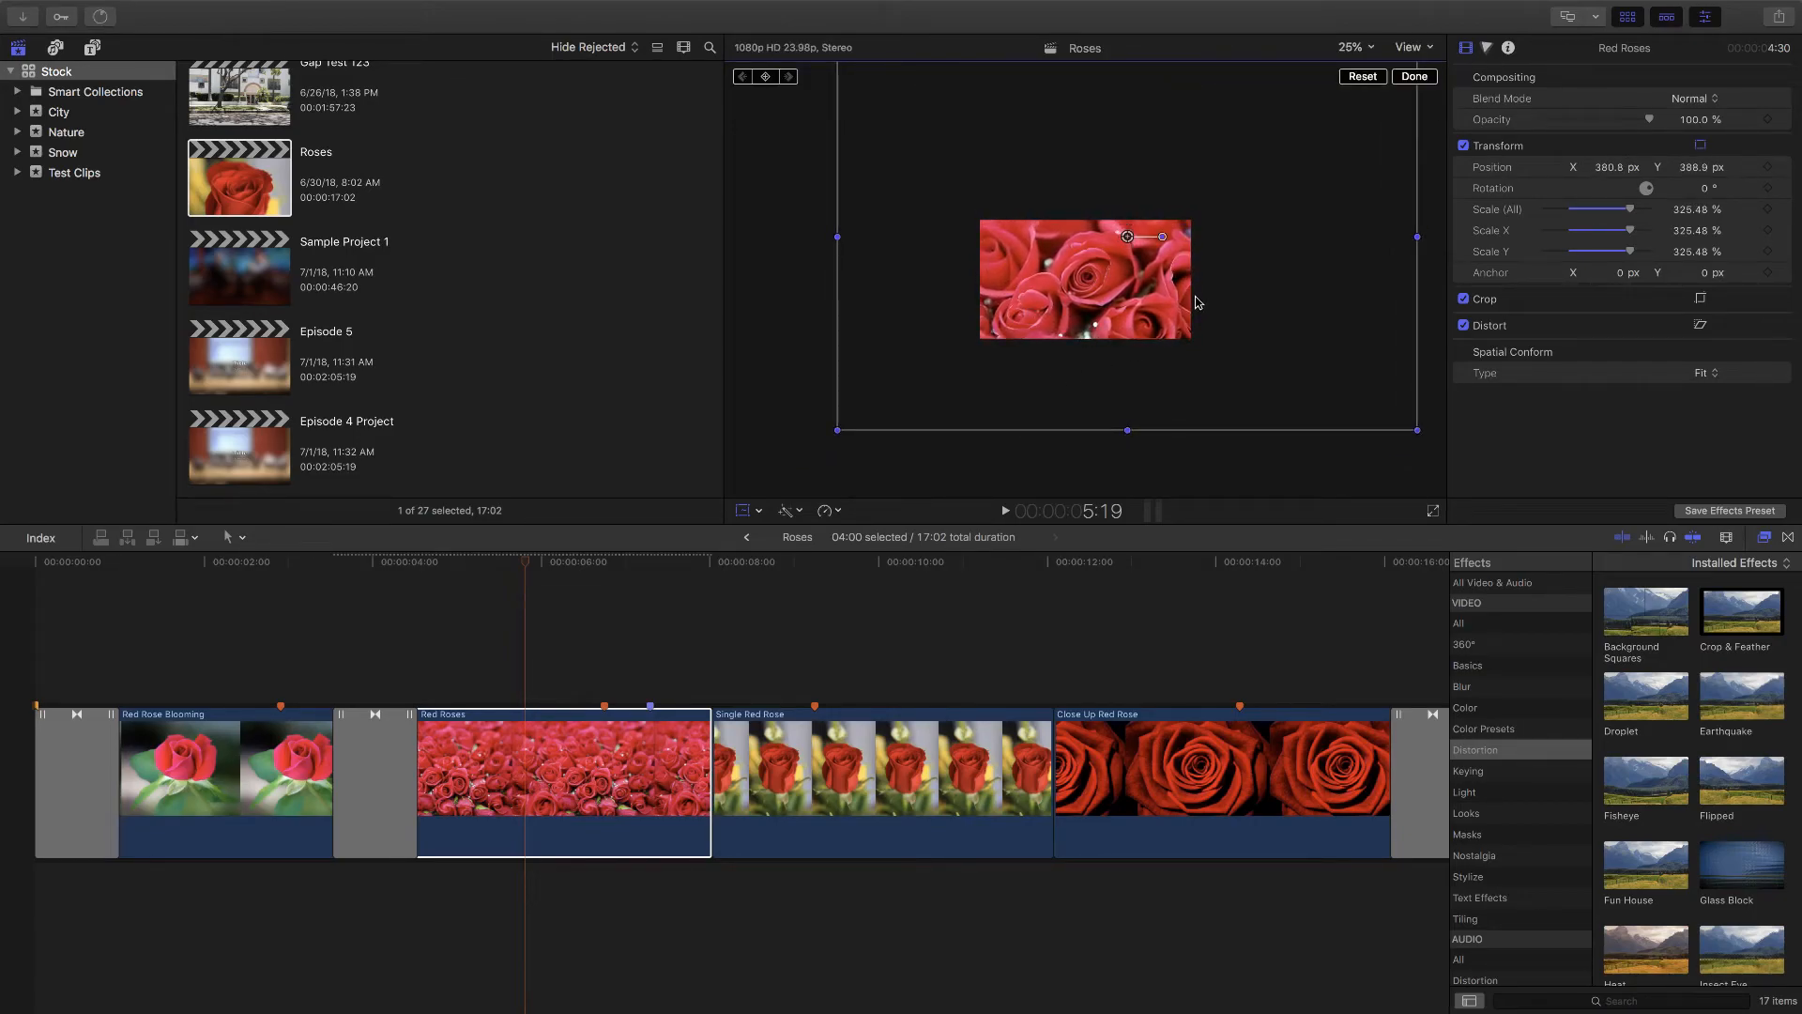
pyautogui.moveTo(1630, 209)
pyautogui.mouseDown()
pyautogui.moveTo(1584, 212)
pyautogui.moveTo(1640, 212)
pyautogui.mouseUp()
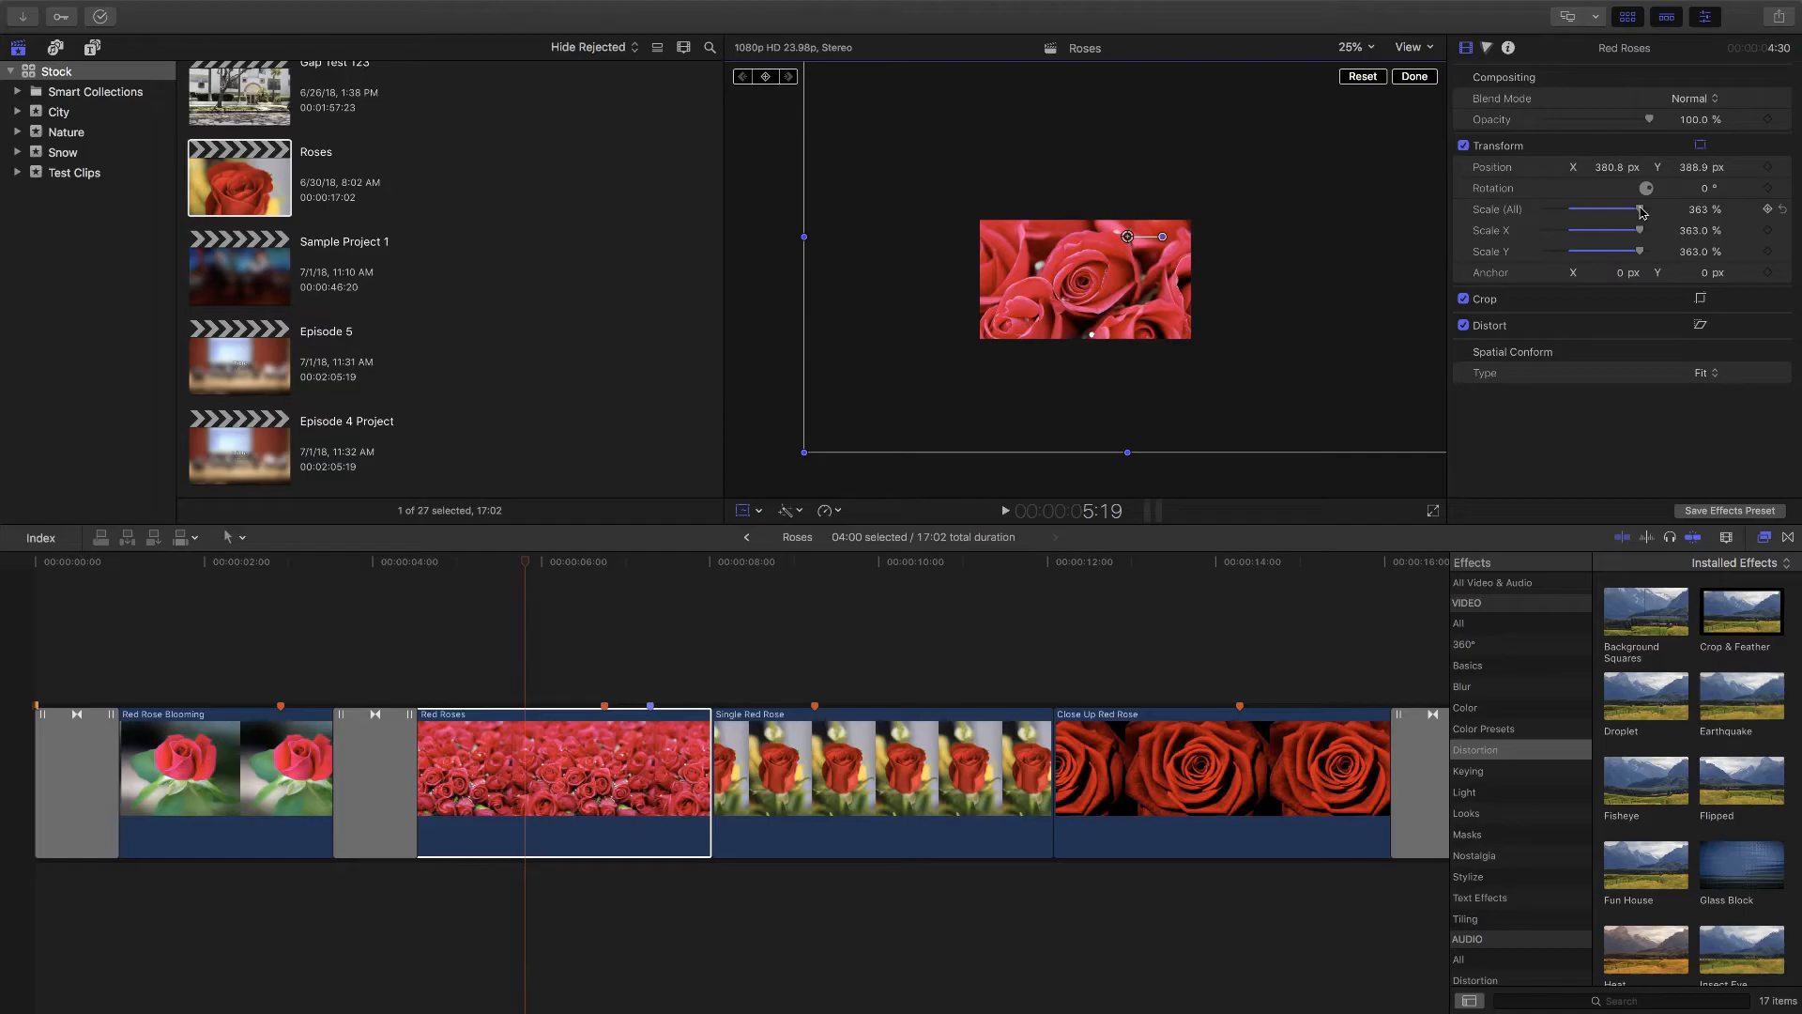
pyautogui.click(747, 537)
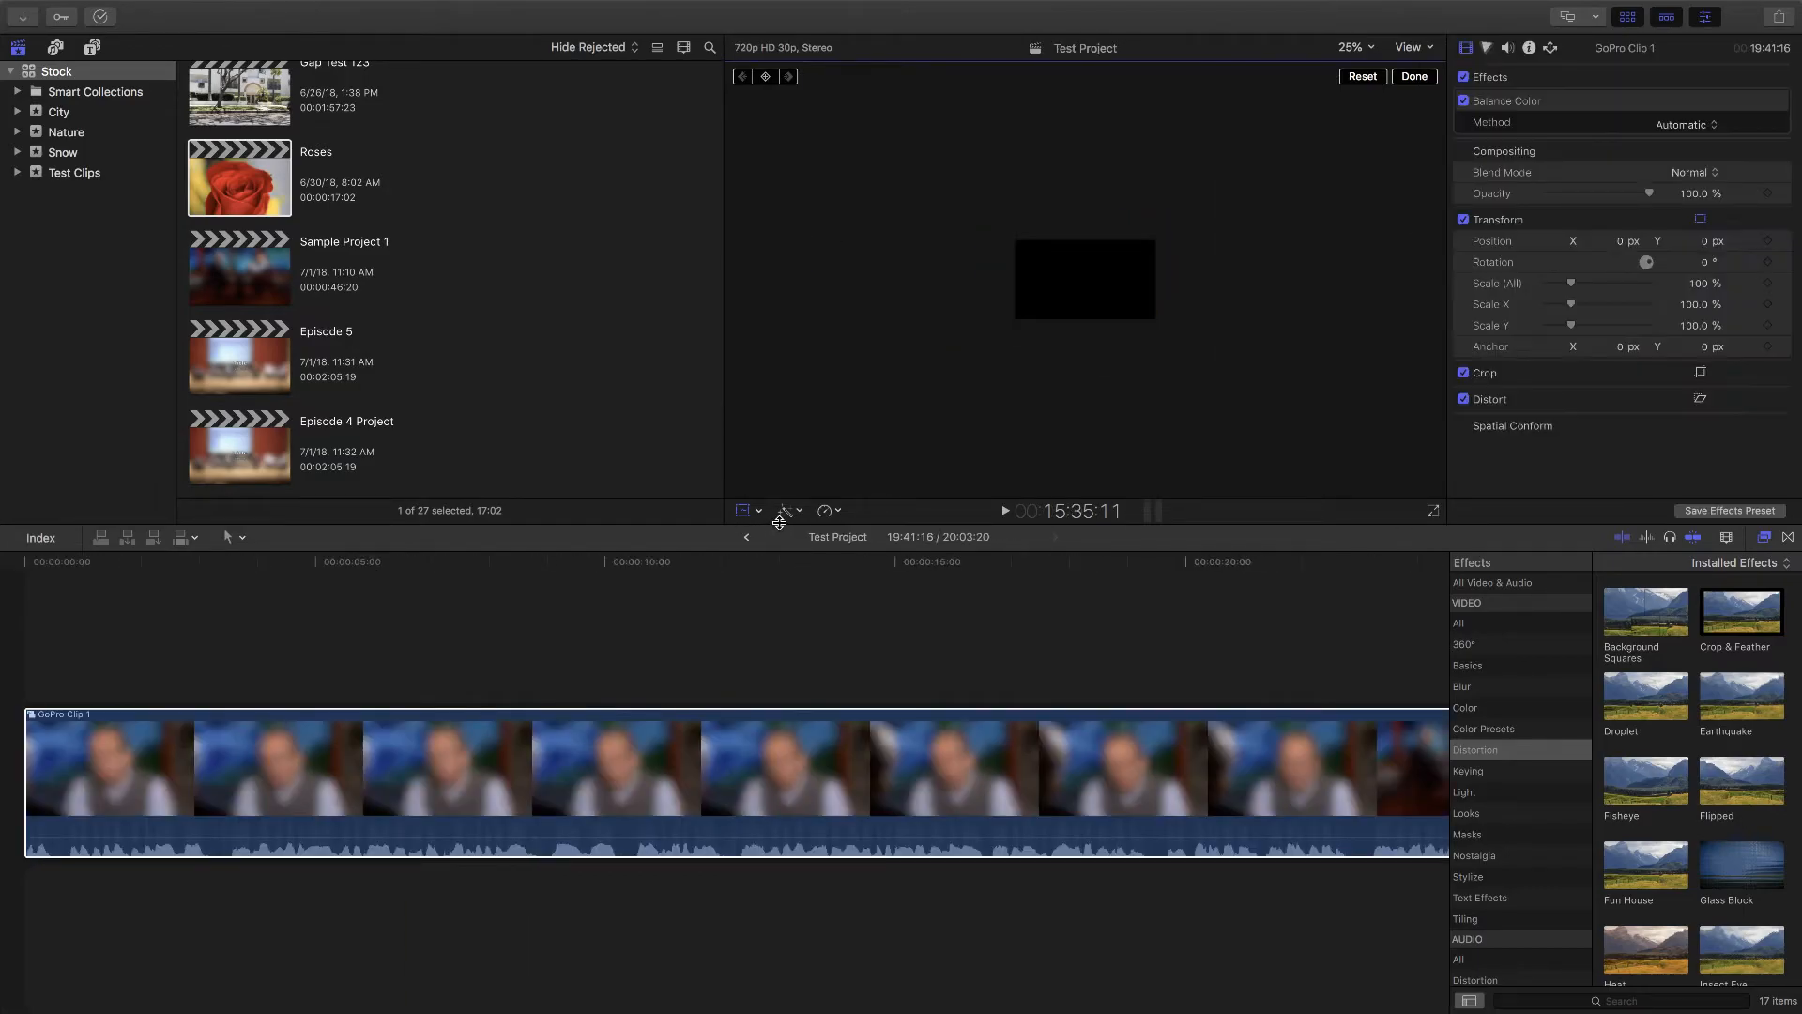
pyautogui.click(827, 624)
pyautogui.click(747, 537)
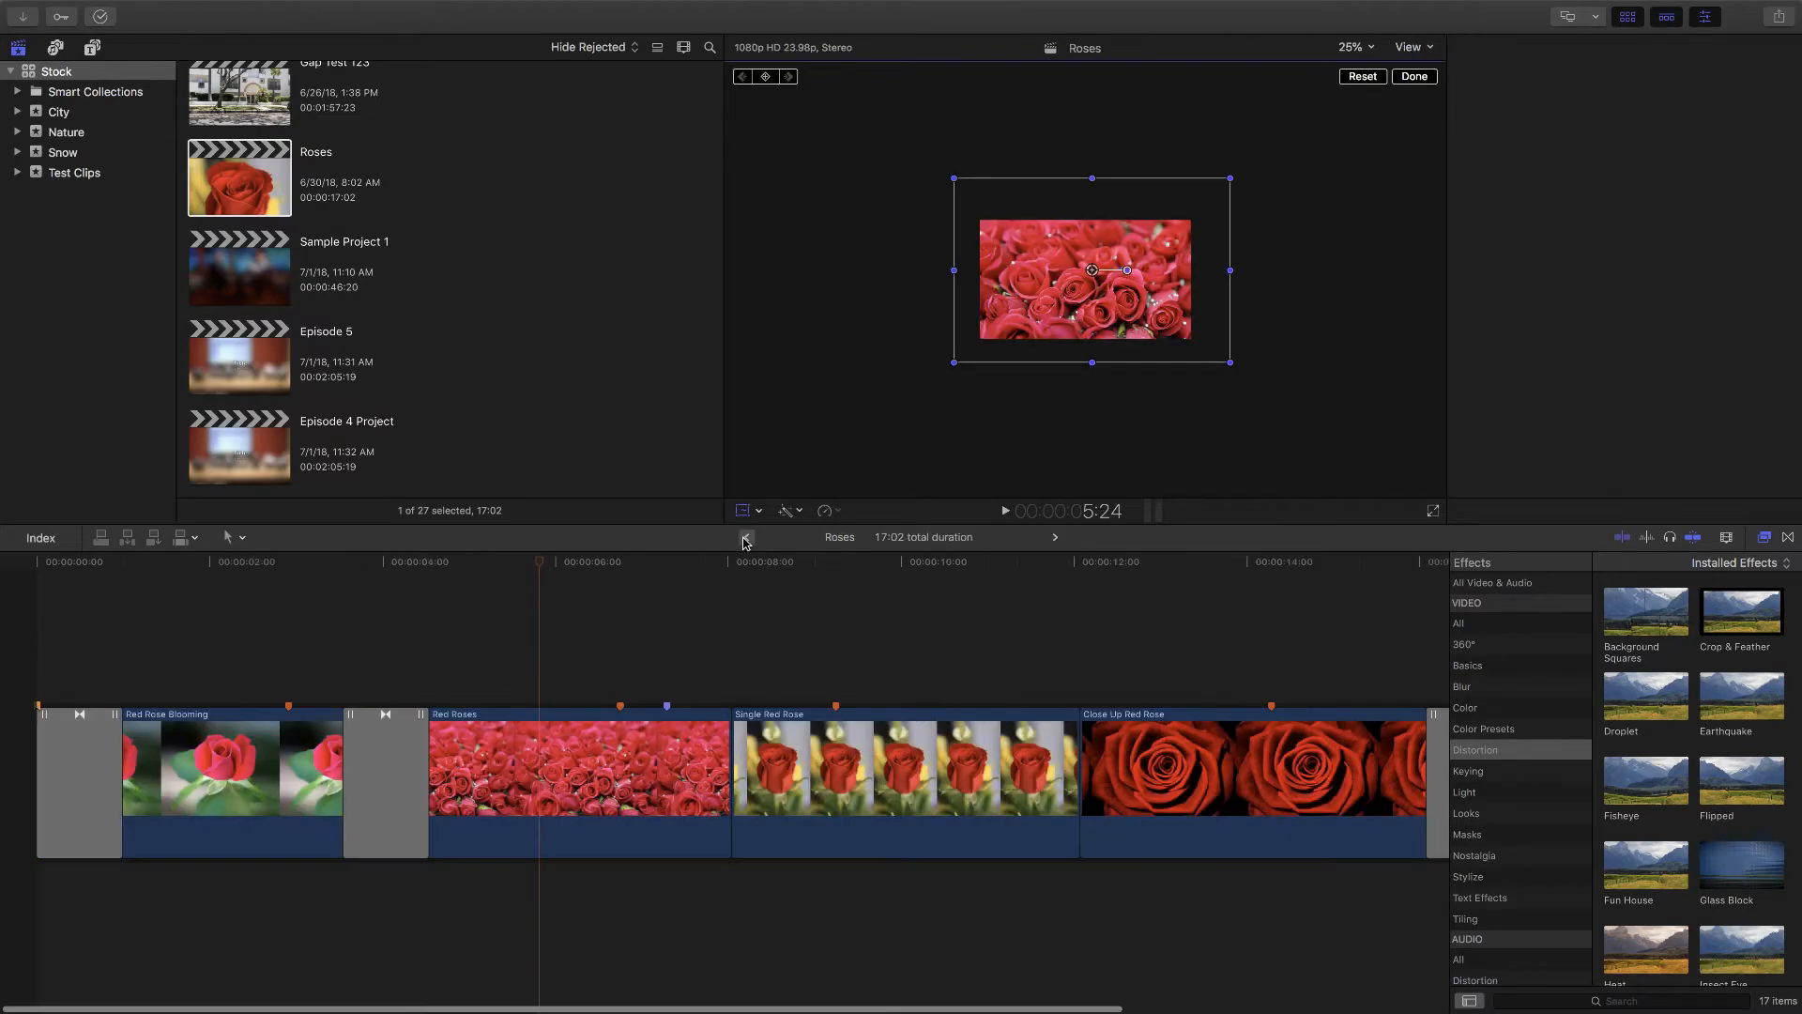
# Step: Split the Red Roses clip with the Blade tool at about 5:13 and select its second part
pyautogui.click(372, 760)
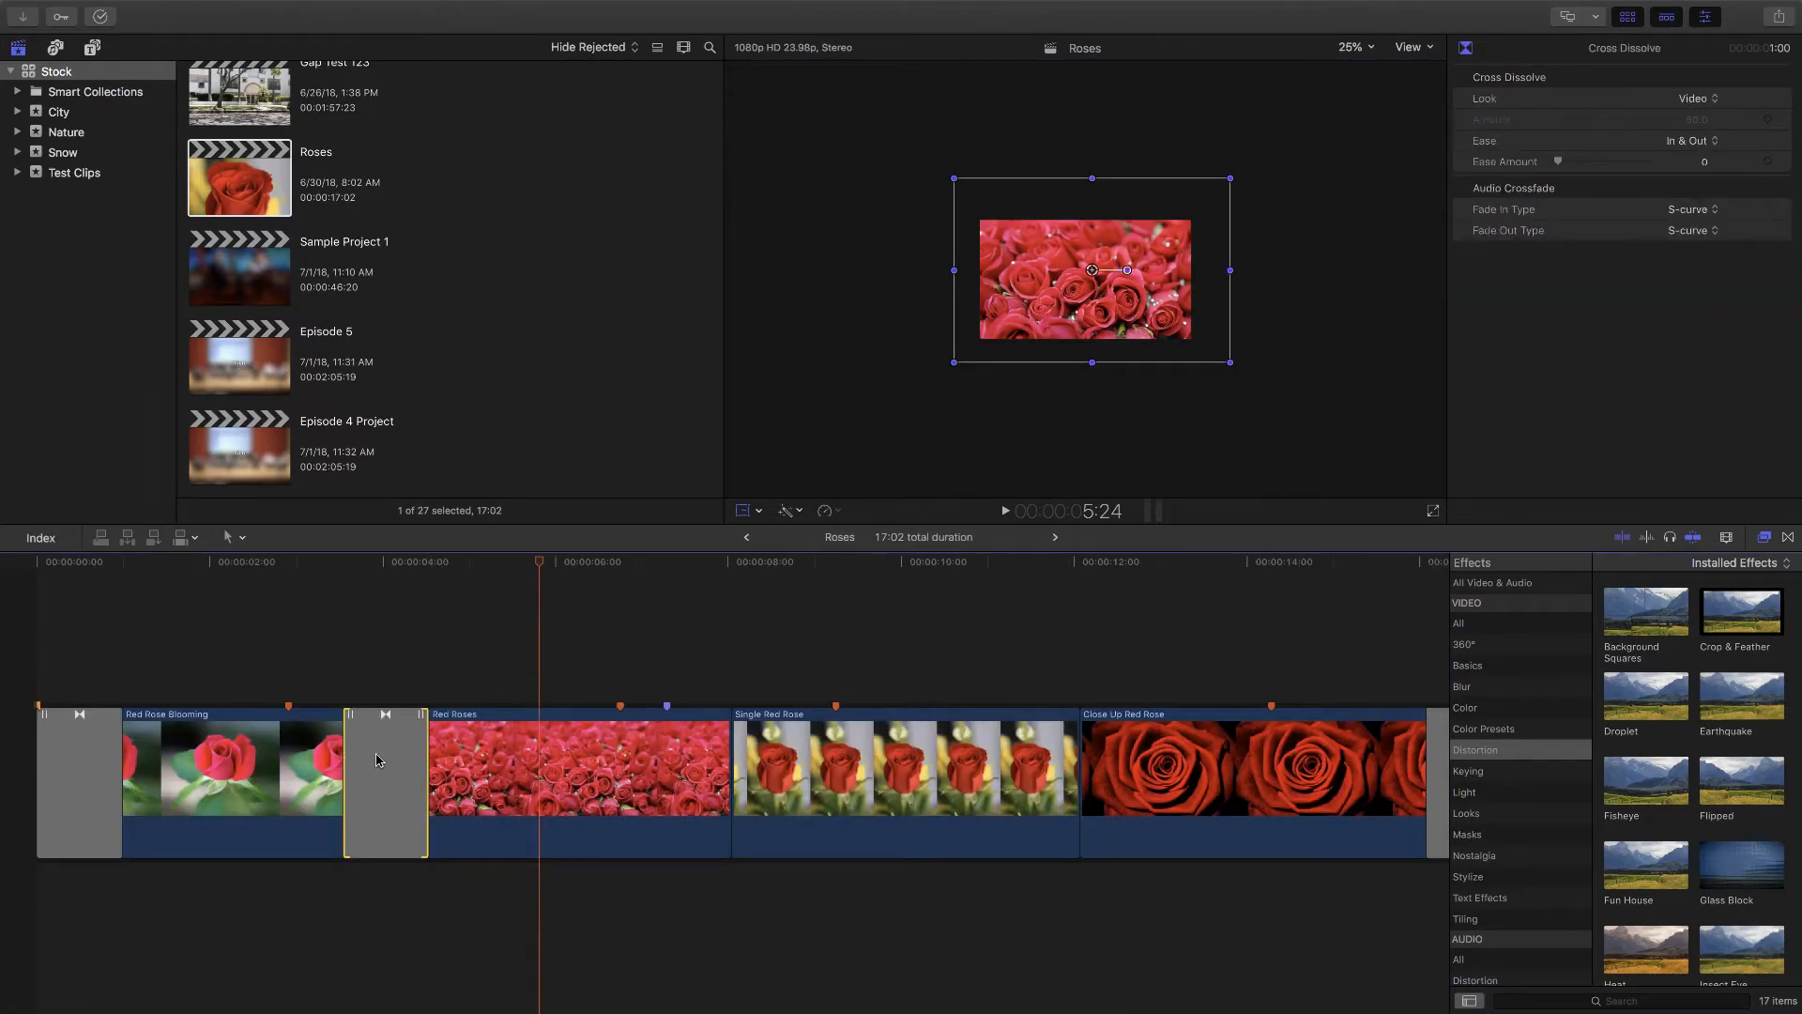
pyautogui.moveTo(514, 563)
pyautogui.mouseDown()
pyautogui.moveTo(443, 563)
pyautogui.moveTo(579, 570)
pyautogui.moveTo(494, 566)
pyautogui.moveTo(537, 567)
pyautogui.moveTo(507, 570)
pyautogui.moveTo(517, 587)
pyautogui.mouseUp()
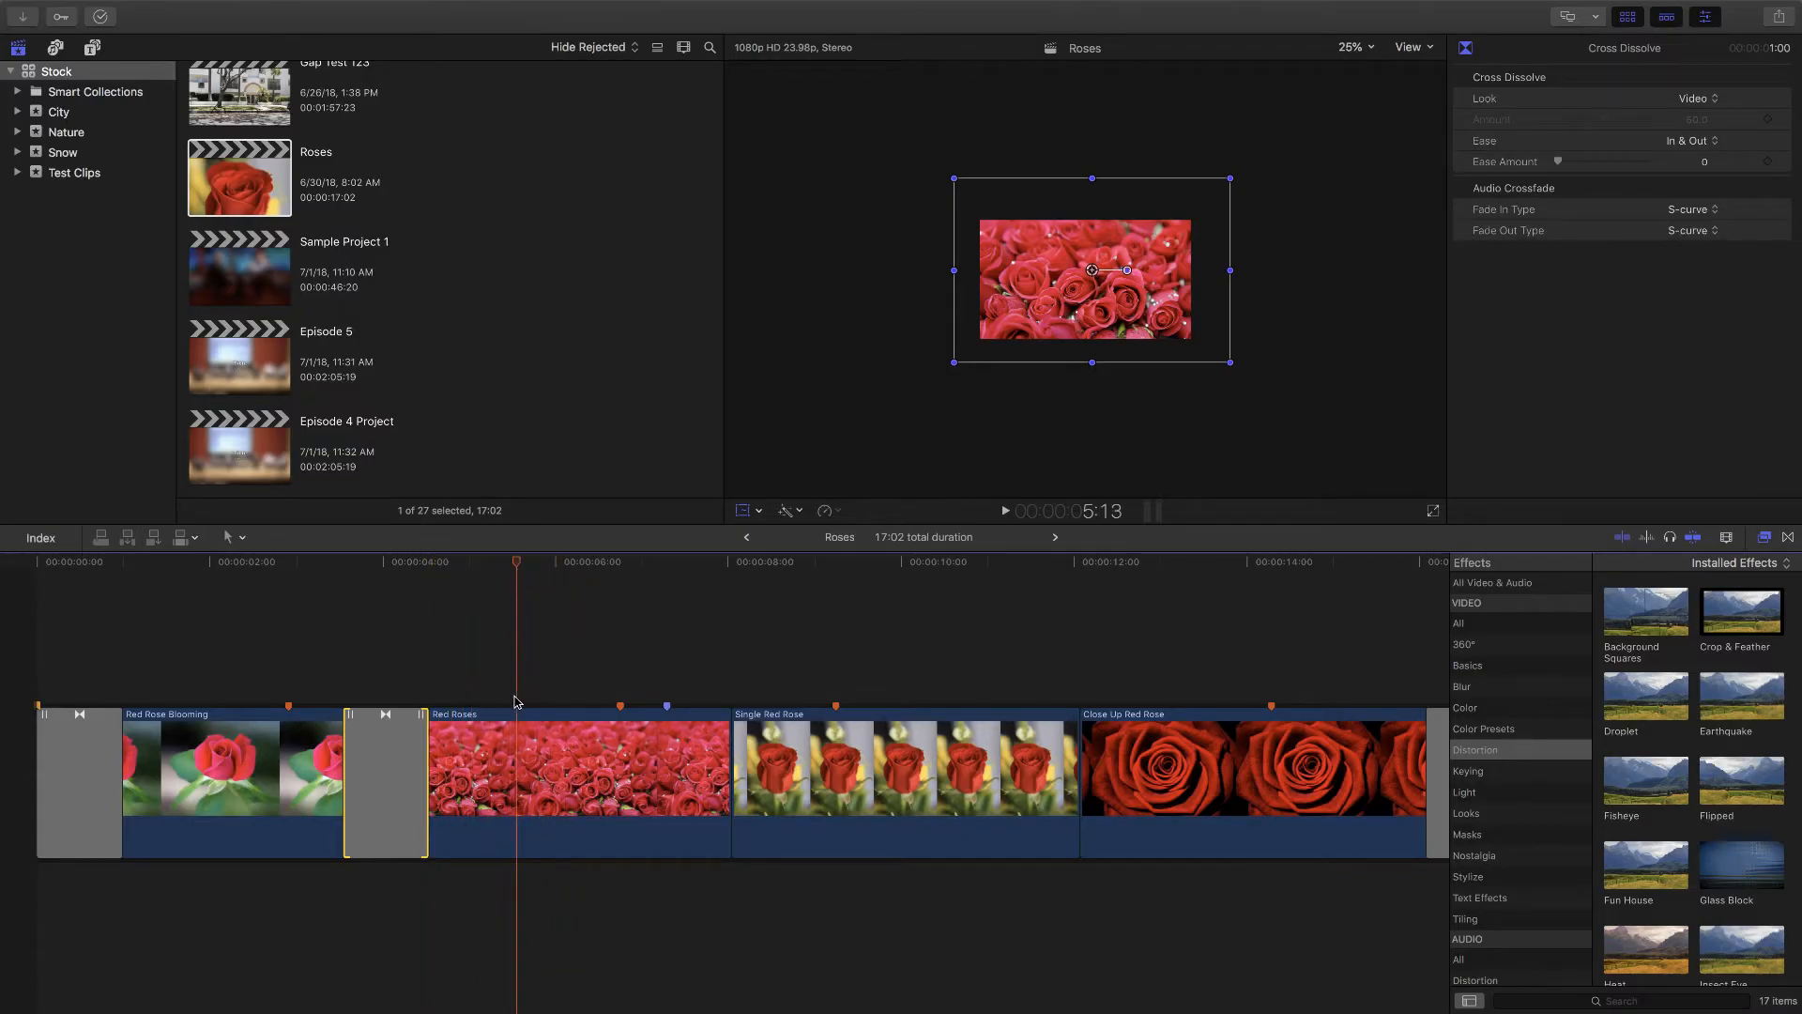
pyautogui.press('b')
pyautogui.click(521, 758)
pyautogui.press('a')
pyautogui.click(574, 782)
pyautogui.click(595, 785)
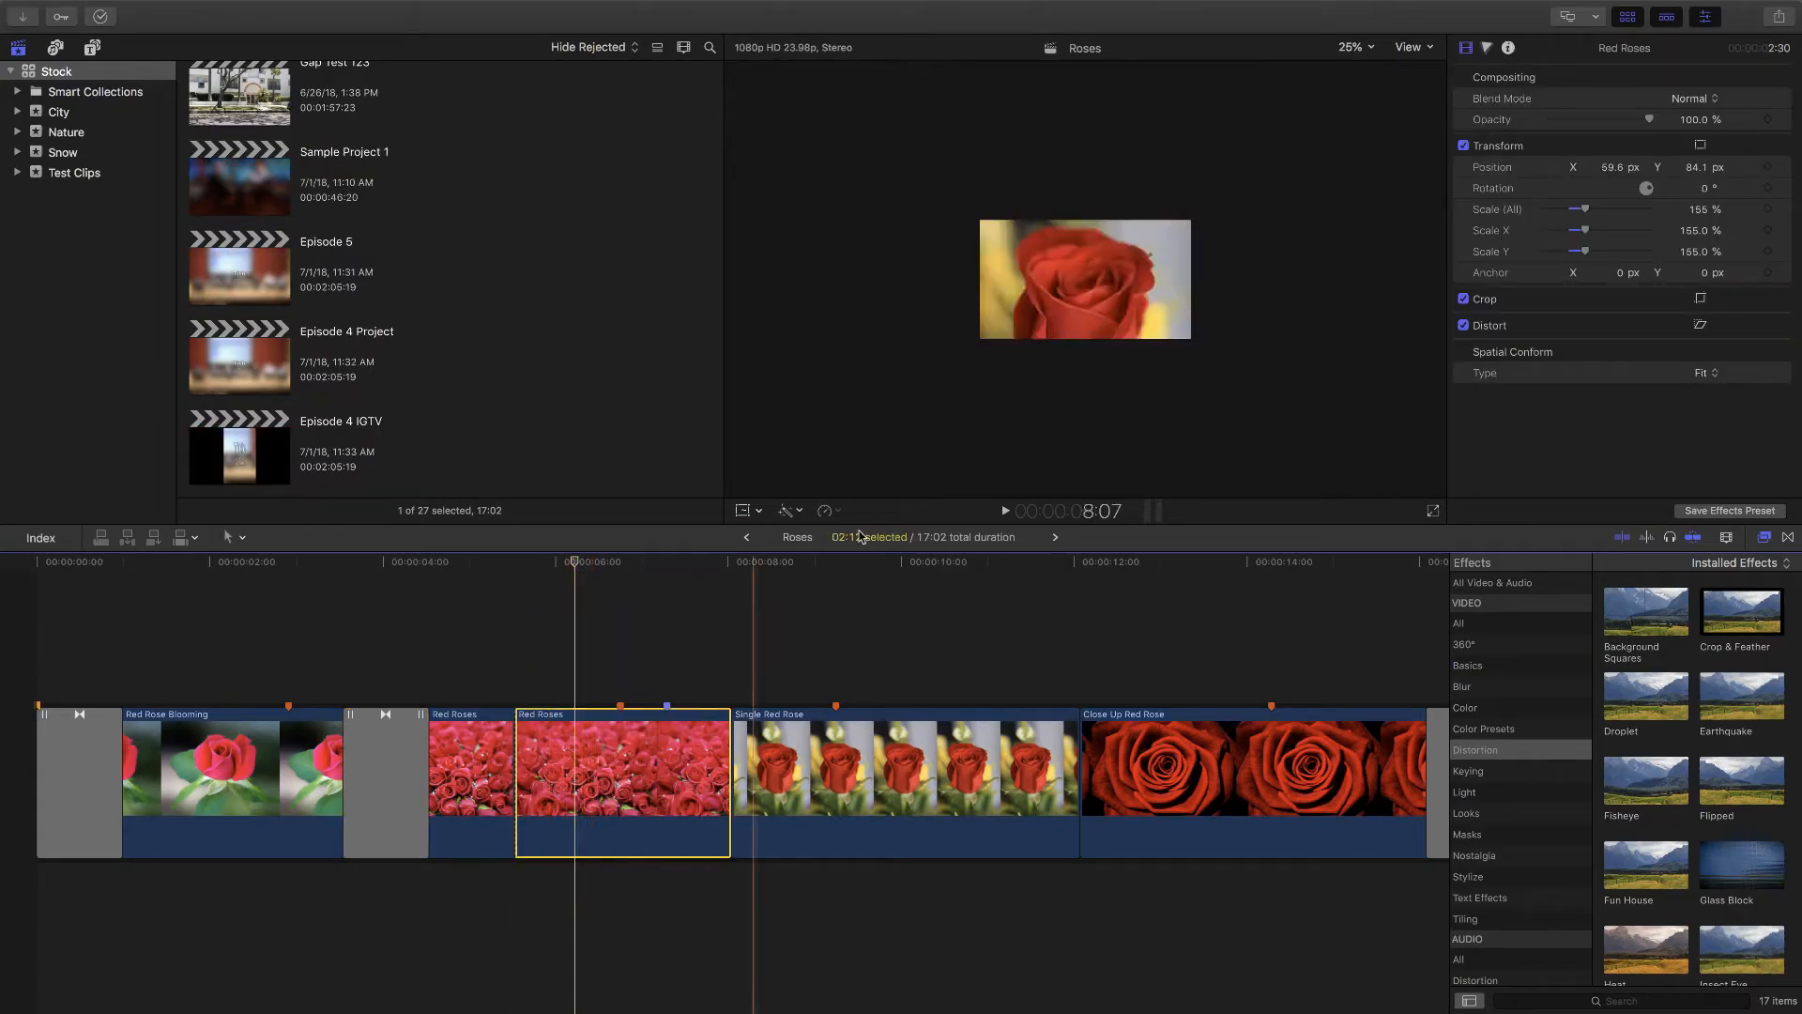
# Step: Enlarge the second Red Roses part to about 441%, reposition it to X 347.2 px, Y 446.5 px, and fit the image in the viewer
pyautogui.click(742, 511)
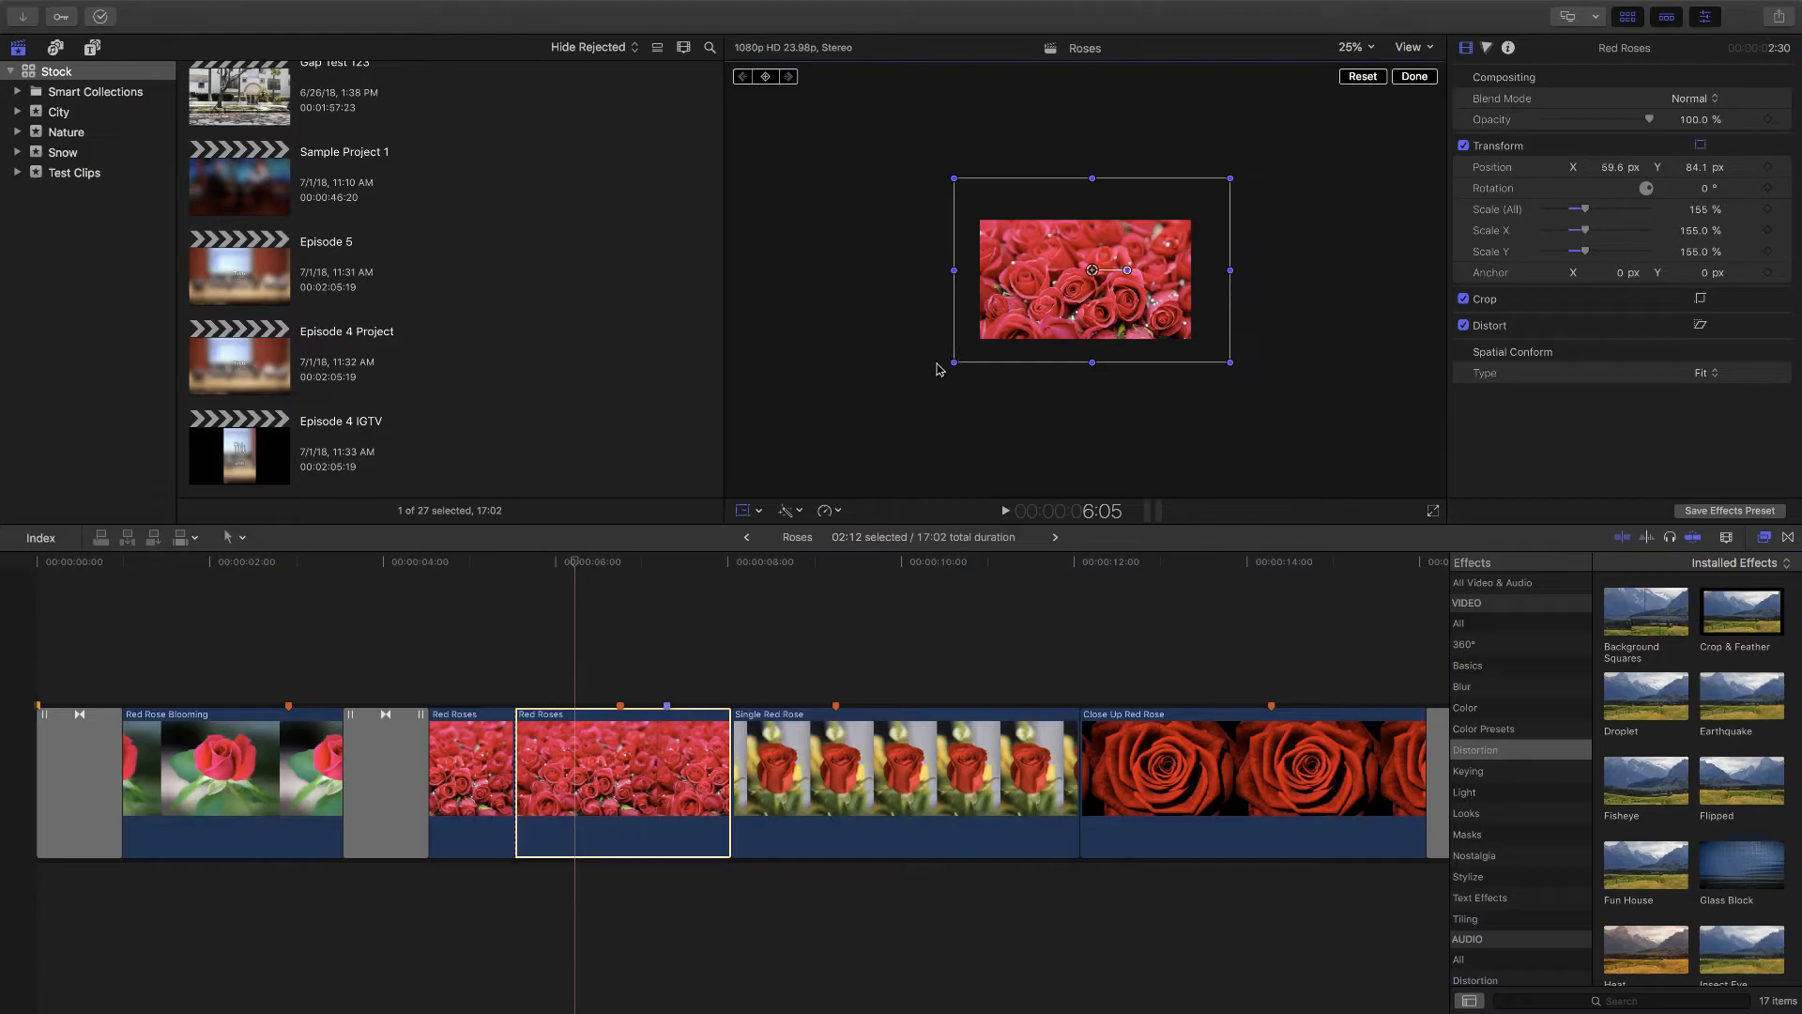
pyautogui.moveTo(957, 362); pyautogui.dragTo(701, 504)
pyautogui.moveTo(1054, 373); pyautogui.dragTo(1086, 332)
pyautogui.click(1414, 76)
pyautogui.click(1354, 47)
pyautogui.click(1359, 64)
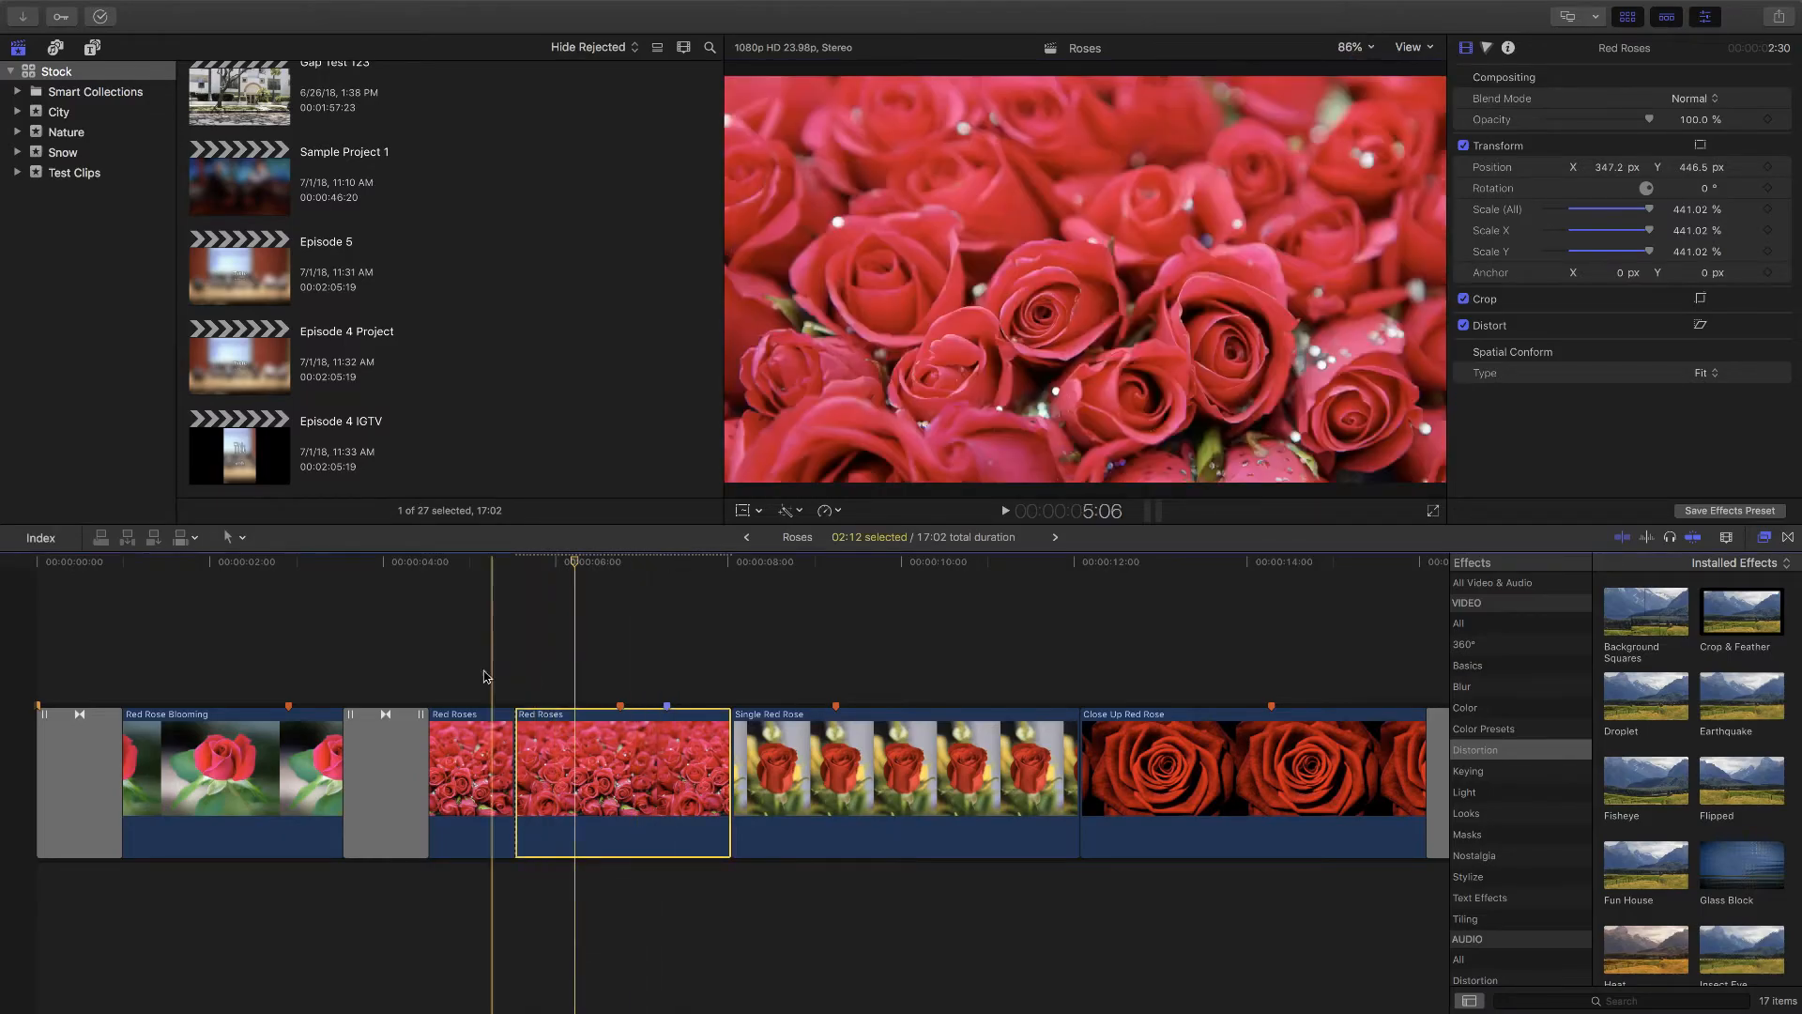
# Step: Play back the cut between the two Red Roses parts to review the punch-in
pyautogui.press('space')
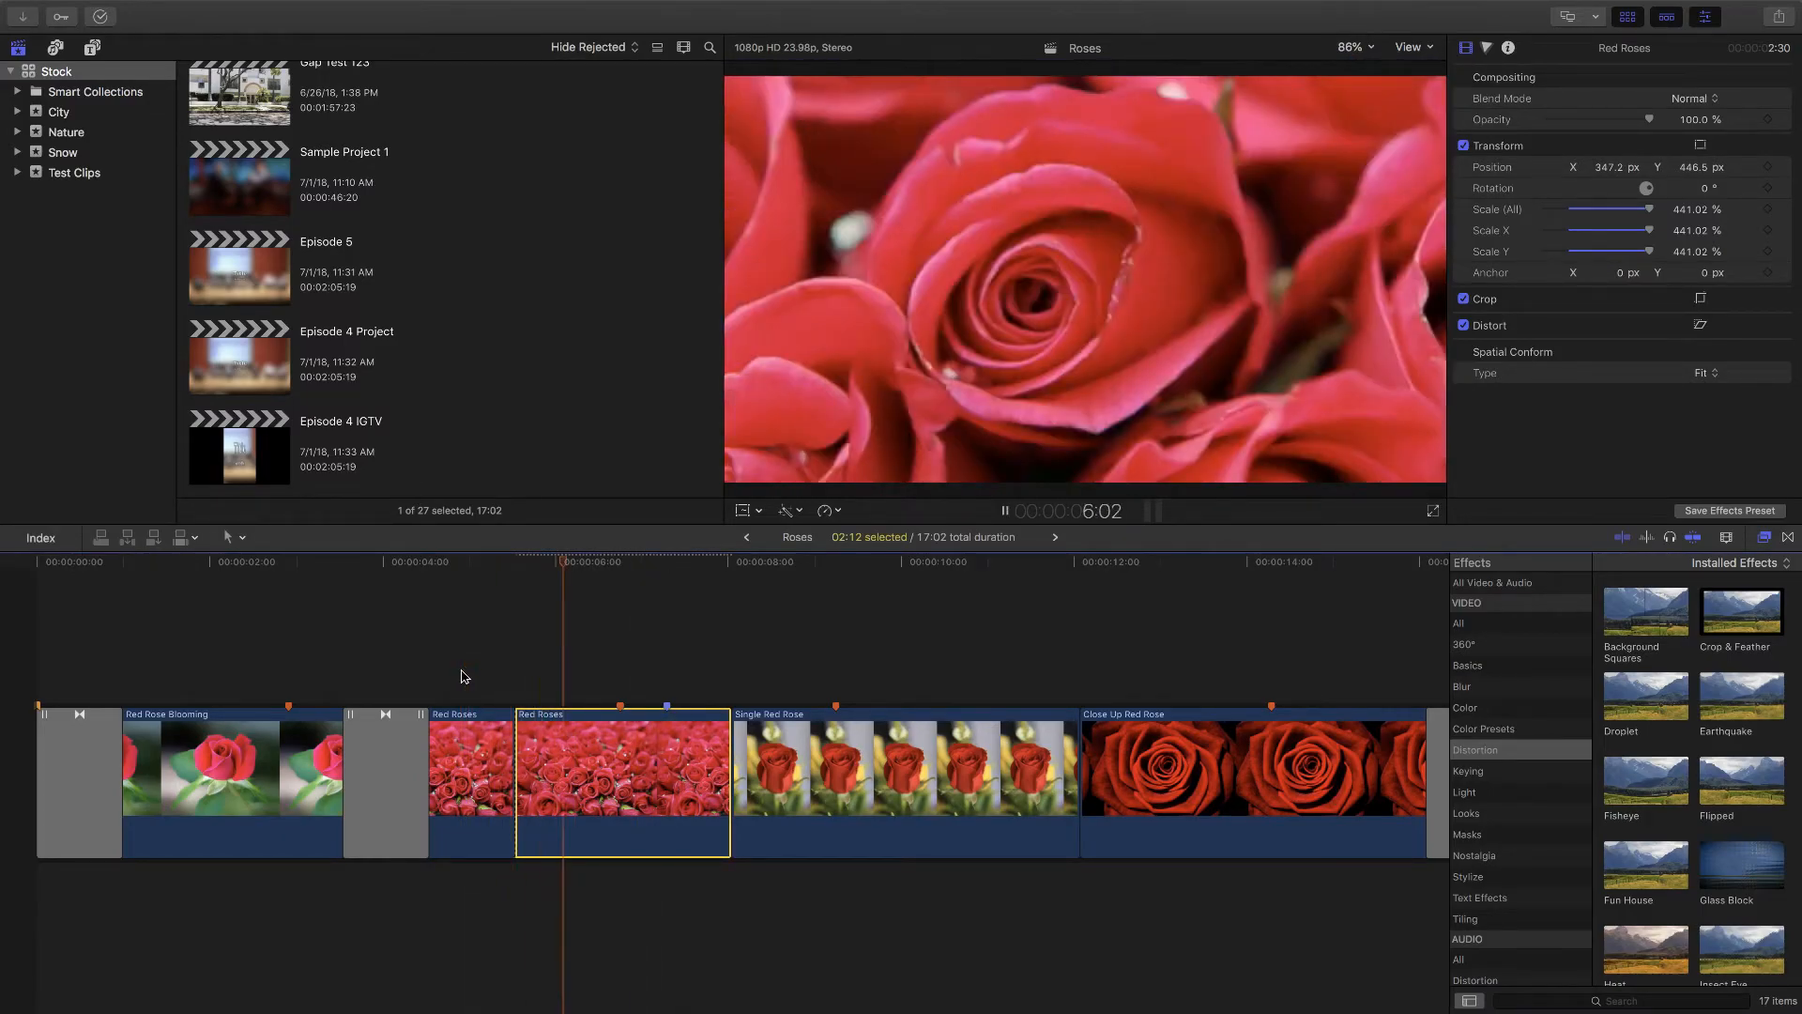
pyautogui.press('space')
pyautogui.press('space')
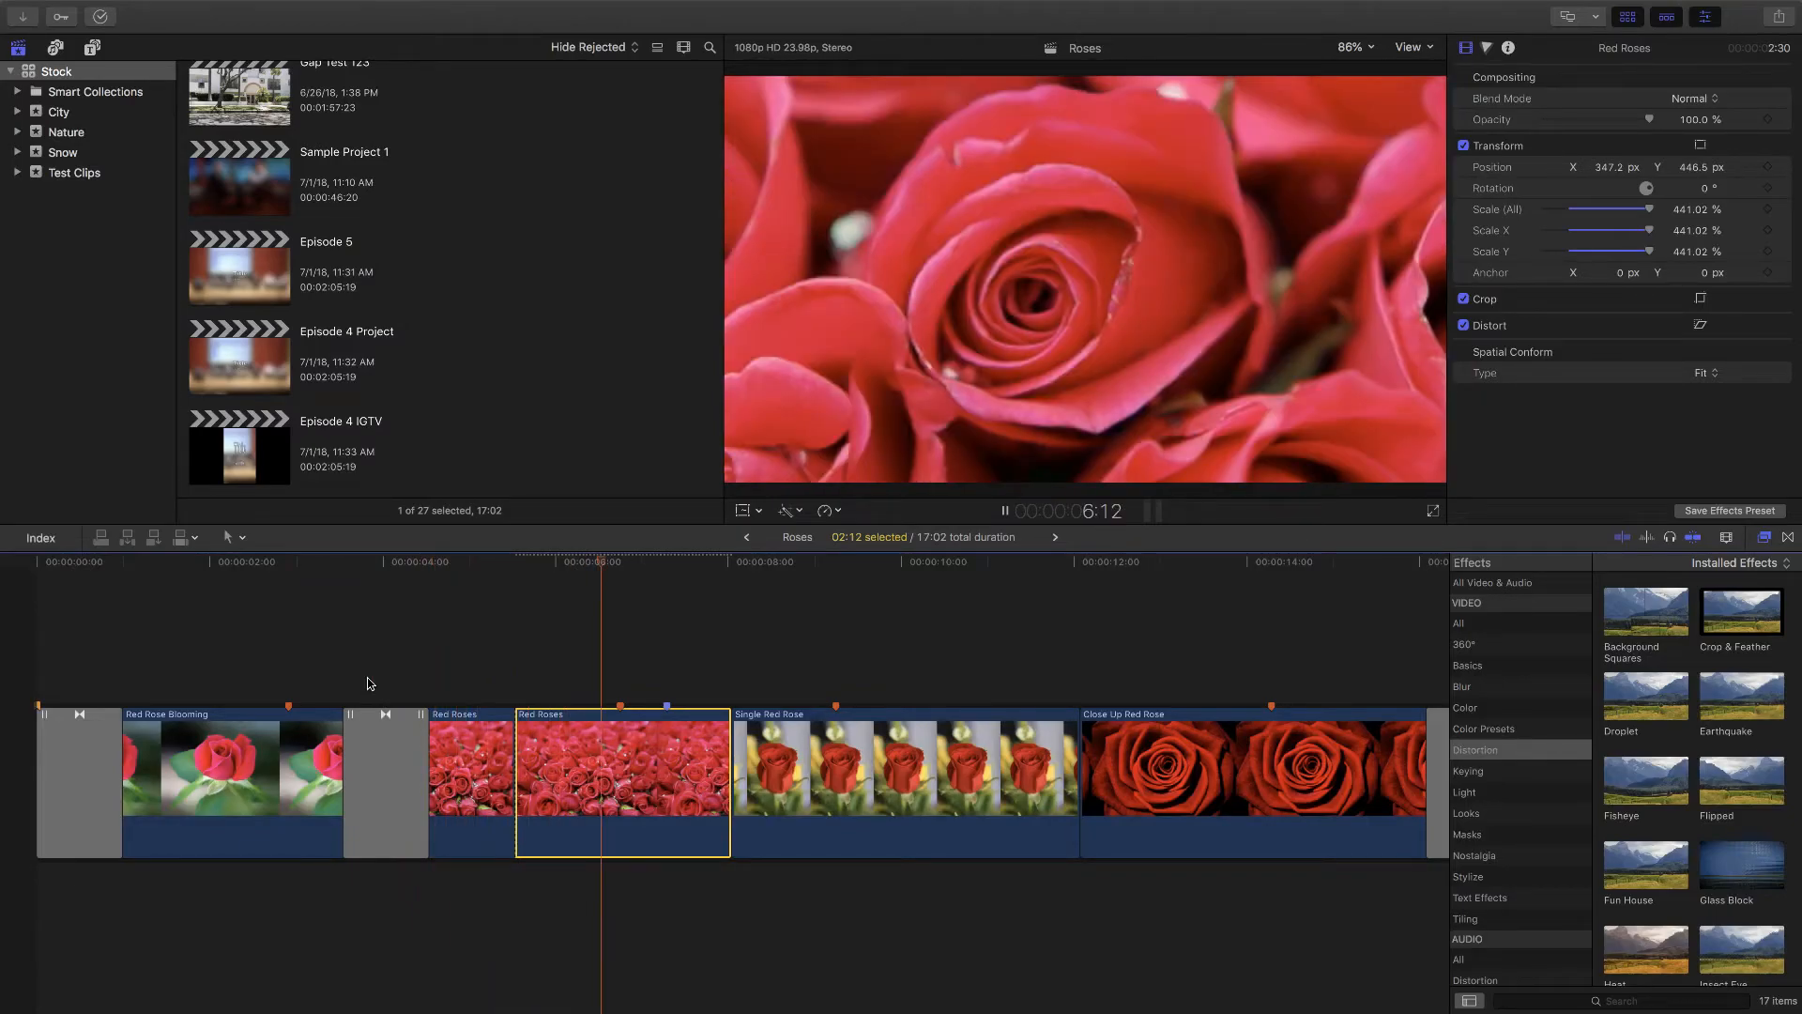
pyautogui.press('space')
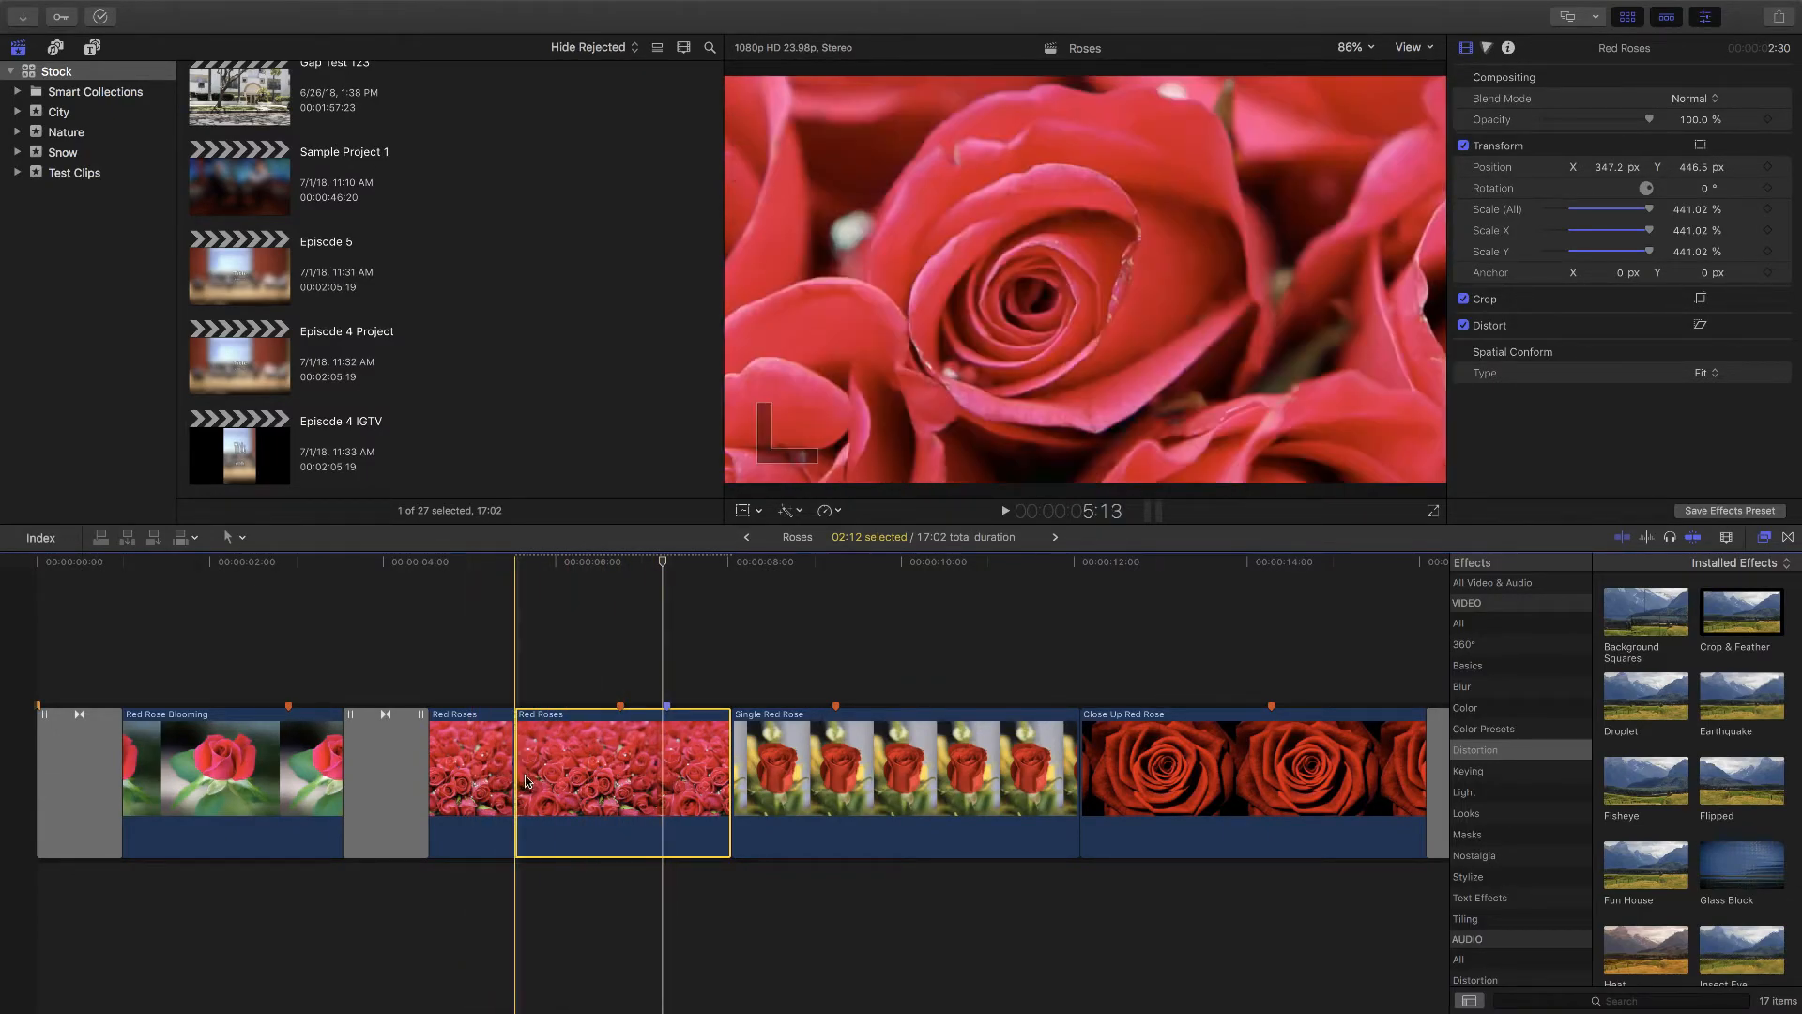
# Step: Undo the split and enlargement of the Red Roses clip and return to the Roses project timeline
pyautogui.press('super+z')
pyautogui.press('super+z')
pyautogui.press('super+z')
pyautogui.press('super+z')
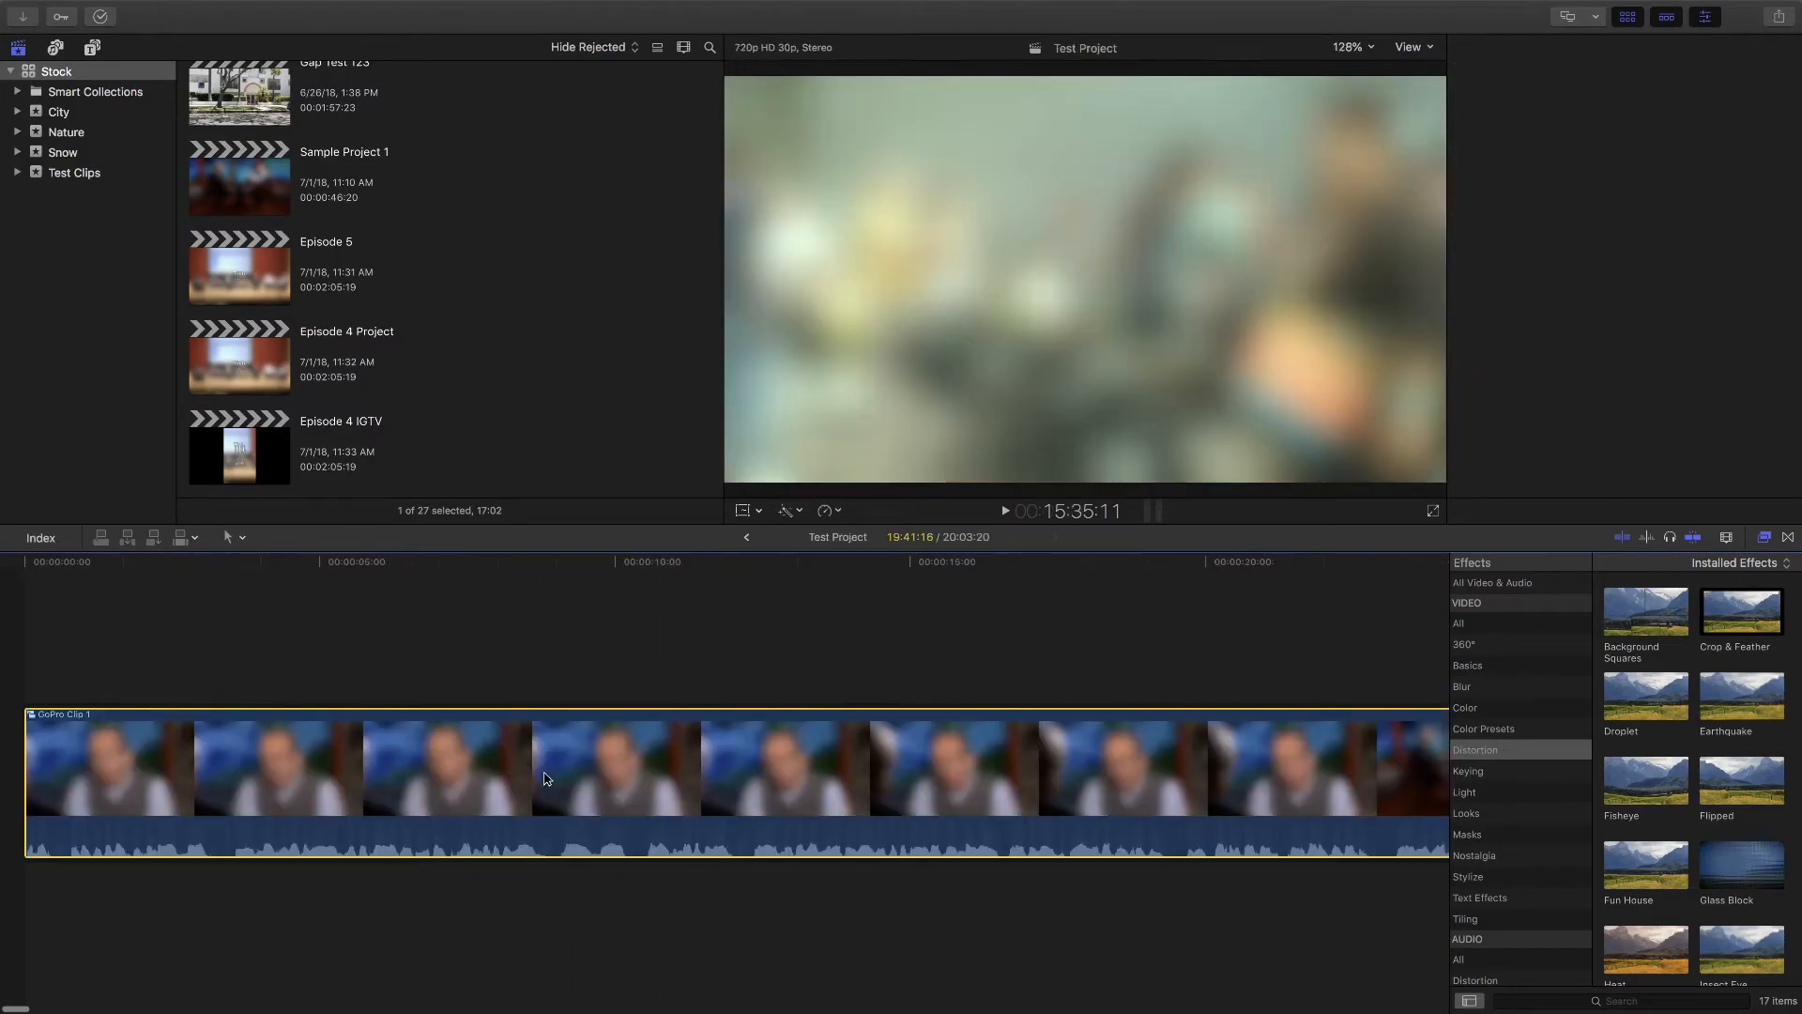
pyautogui.press('super+shift+z')
pyautogui.click(746, 536)
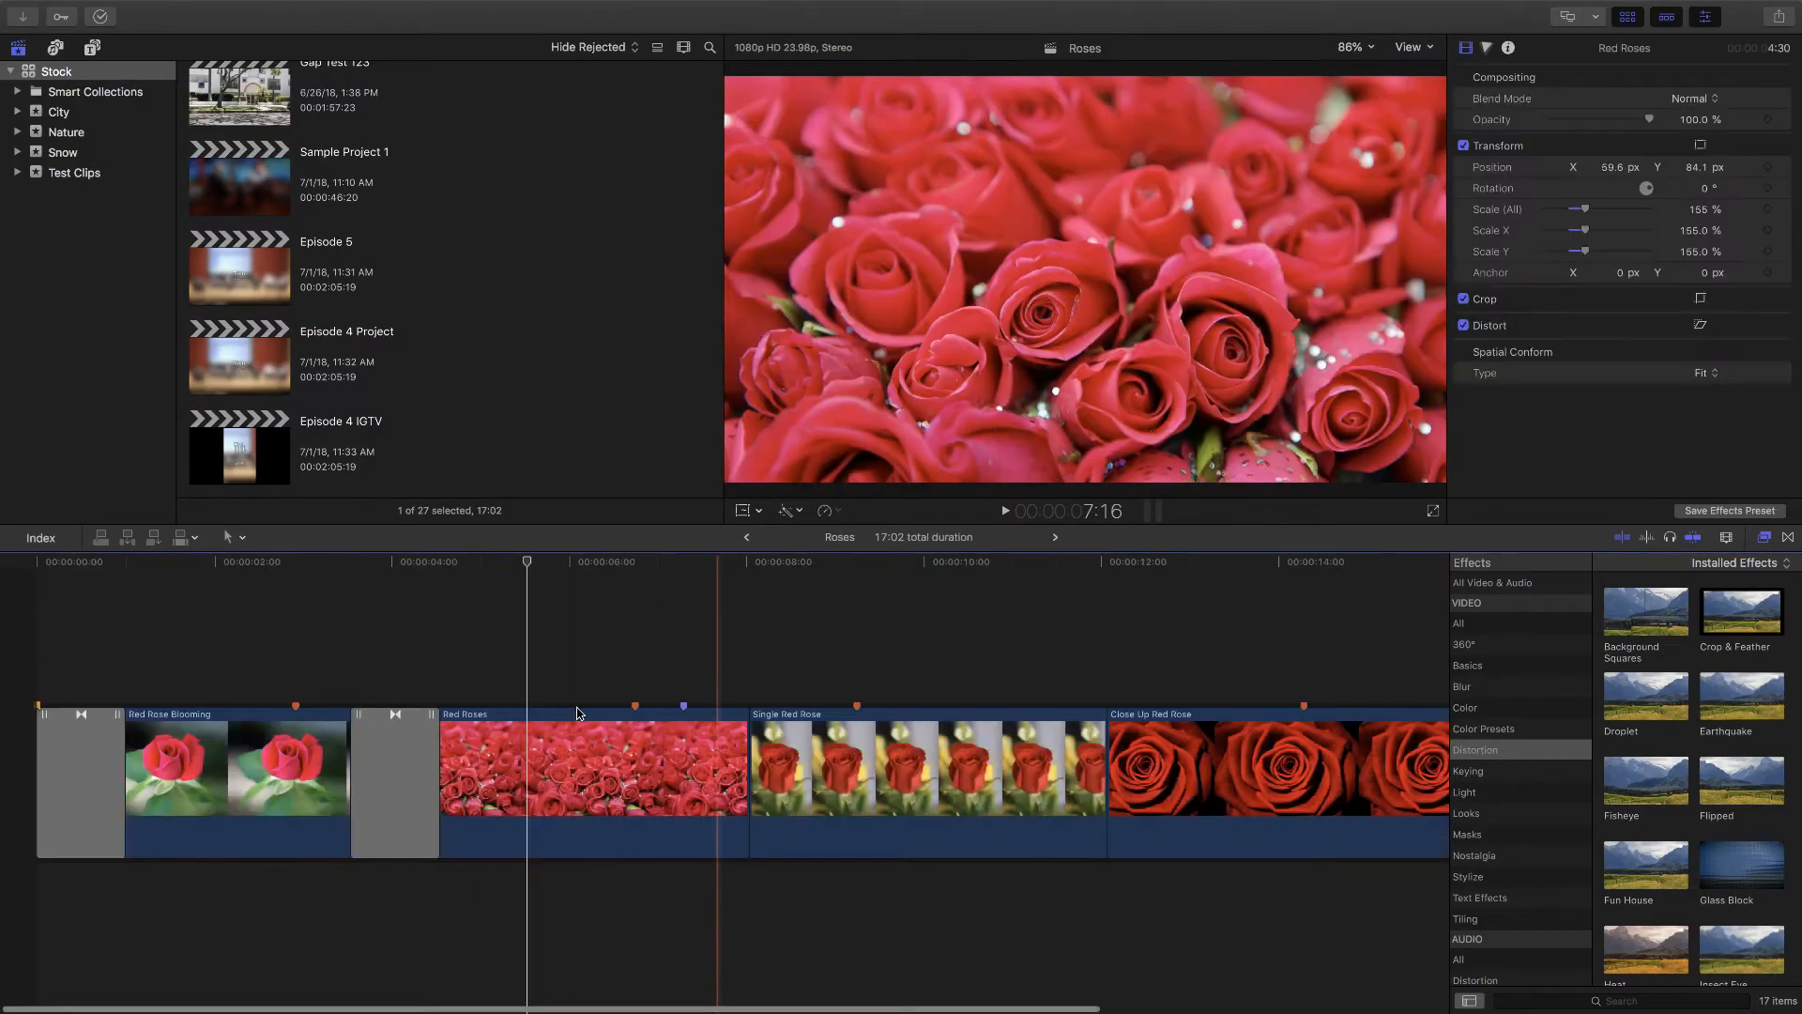
# Step: Select the Red Roses clip and add a Scale keyframe at about 5:13, keeping the scale at 155%
pyautogui.click(526, 768)
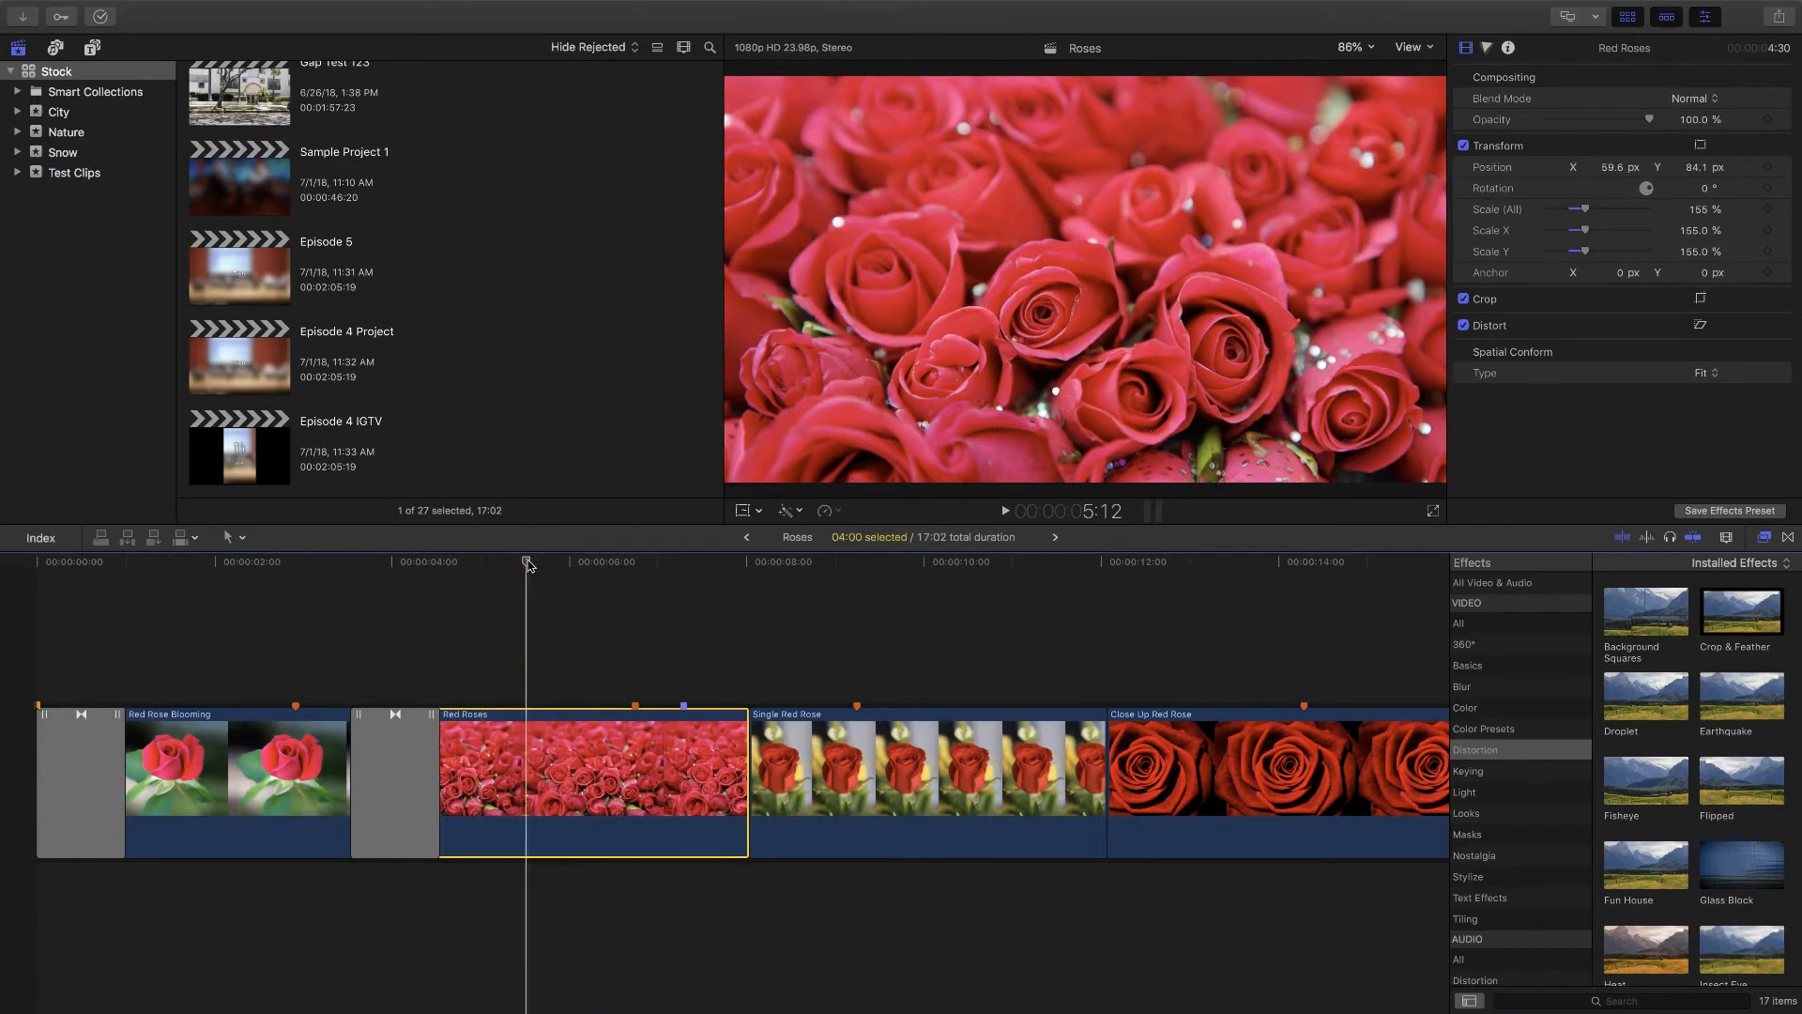
pyautogui.moveTo(526, 563); pyautogui.dragTo(531, 564)
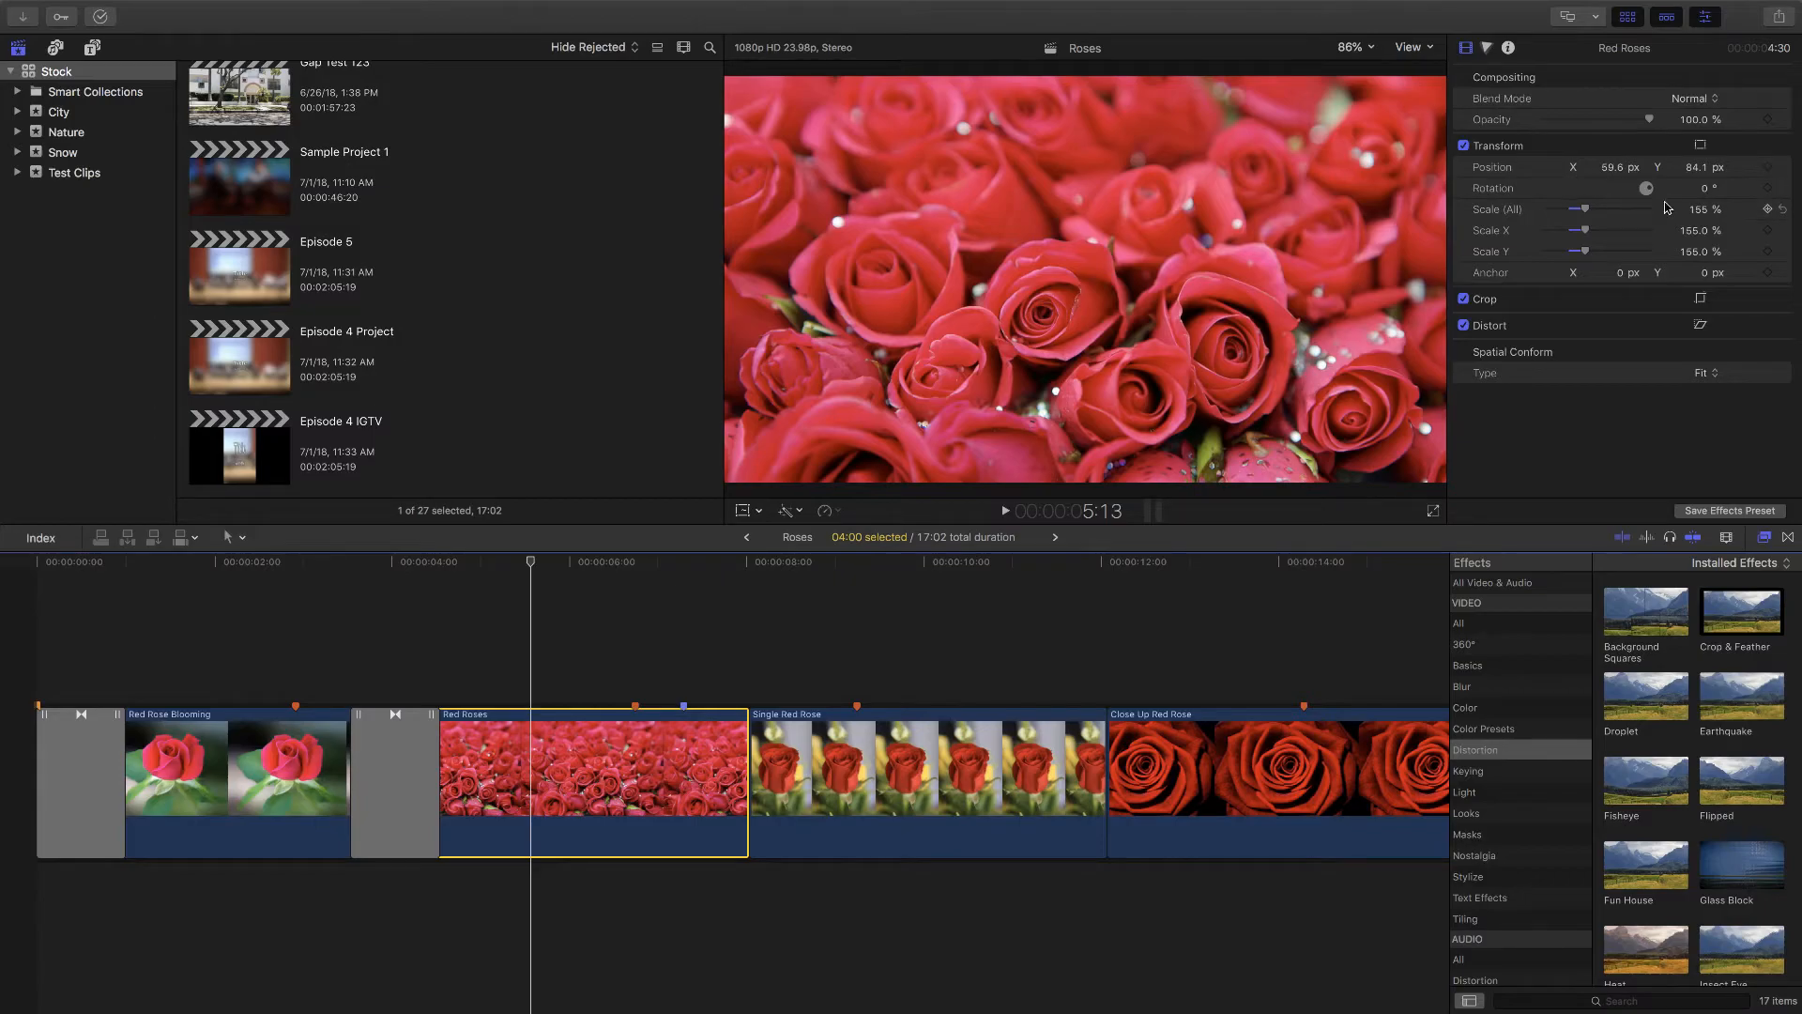
pyautogui.click(1769, 210)
pyautogui.press('Left')
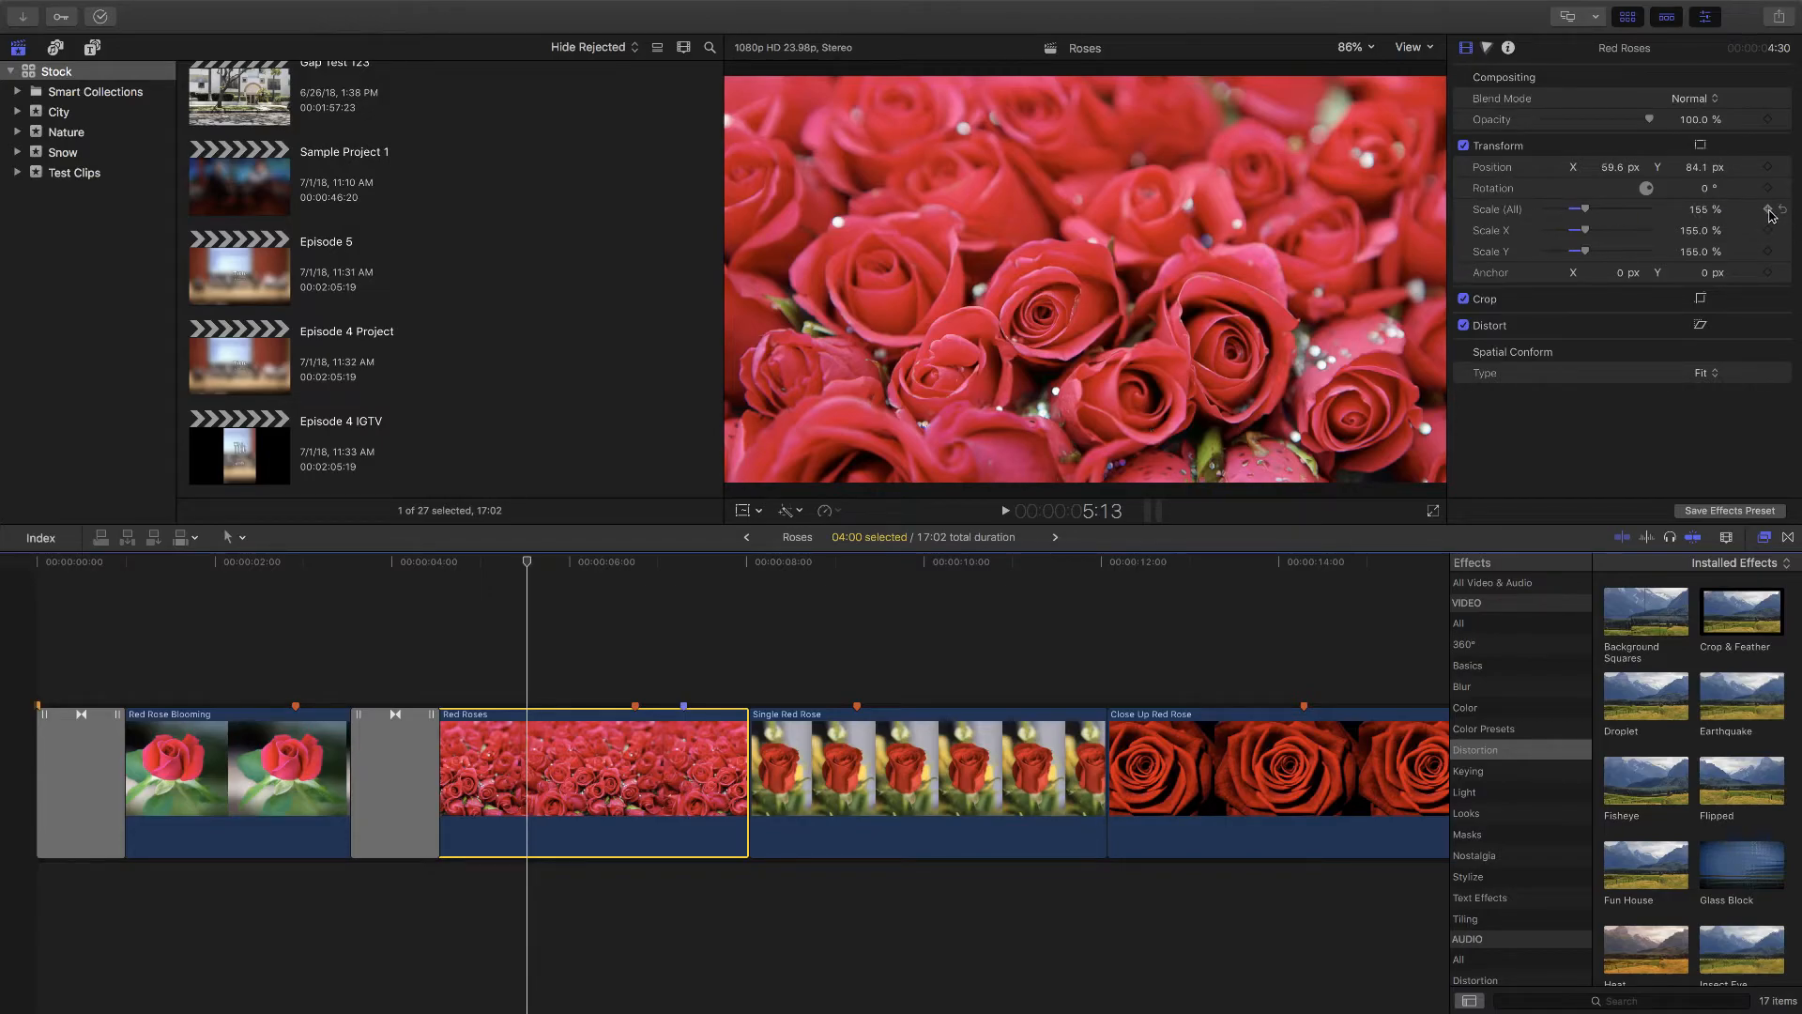
pyautogui.click(1768, 208)
pyautogui.press('Right')
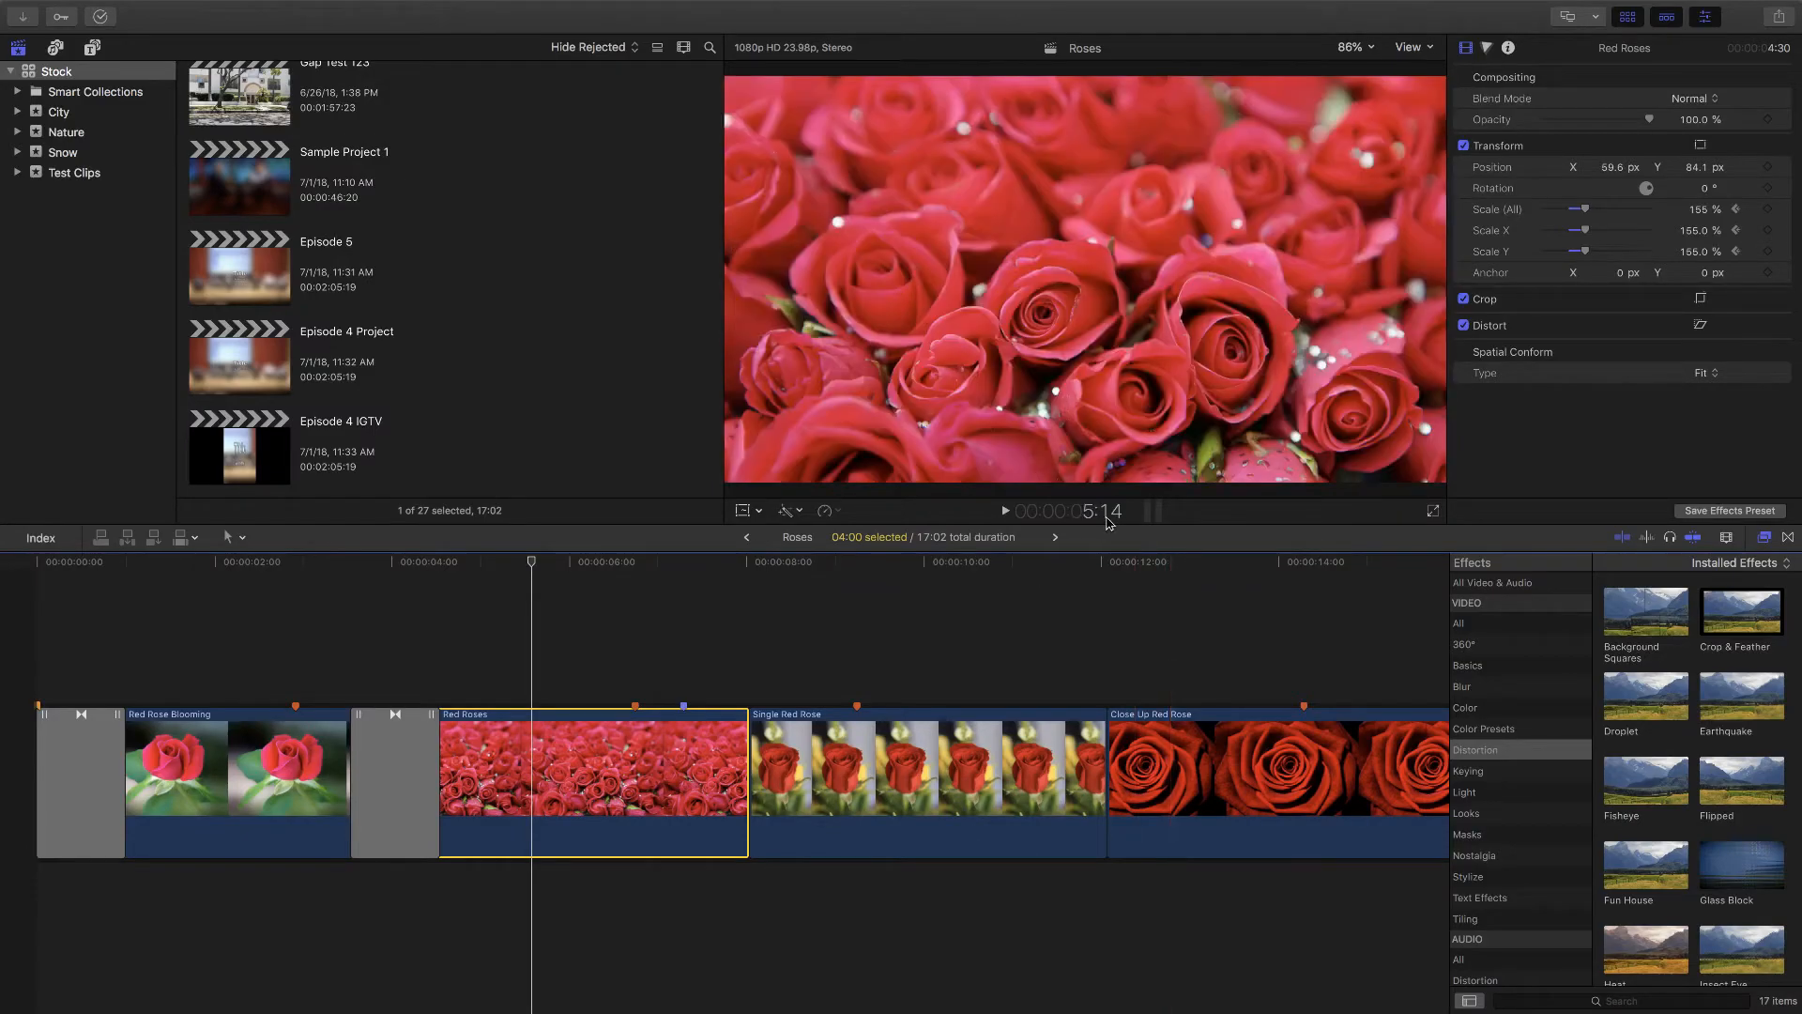
# Step: At 5:14, one frame after the first keyframe, scale the Red Roses clip to 569% and reposition it to X 549.0 px, Y 544.3 px
pyautogui.press('Left')
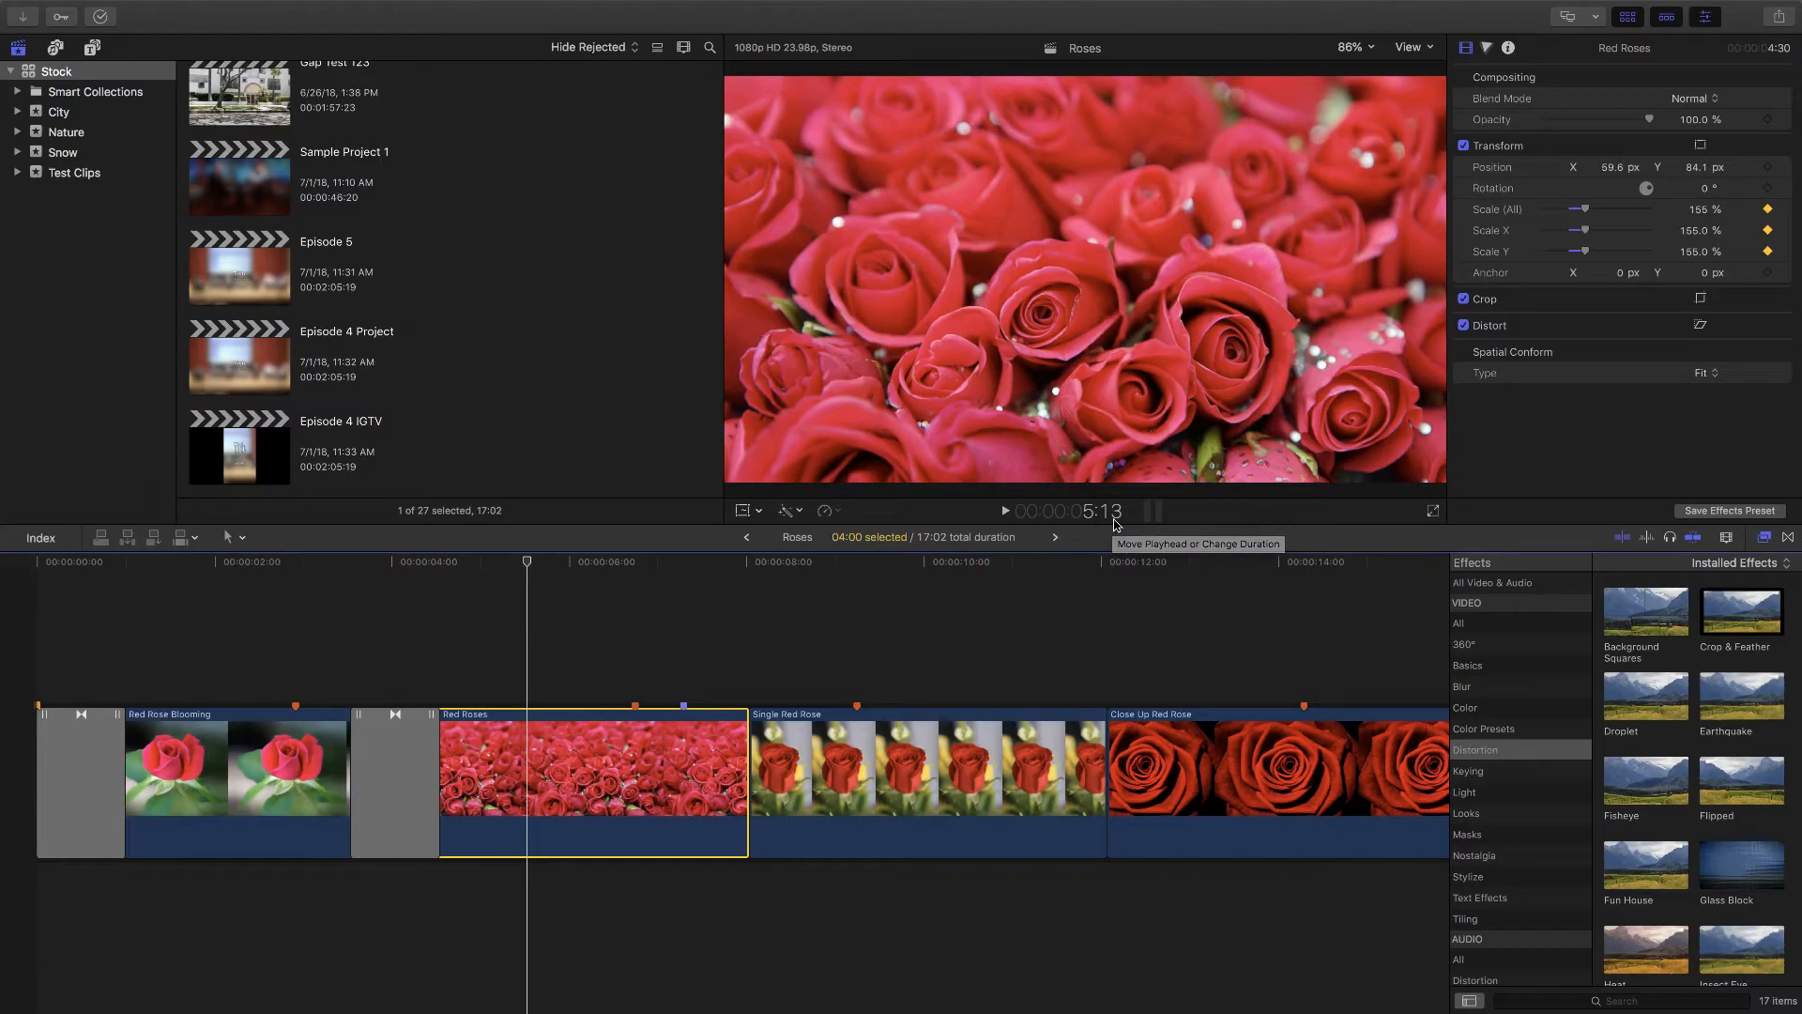
pyautogui.press('Right')
pyautogui.moveTo(1585, 208); pyautogui.dragTo(1653, 213)
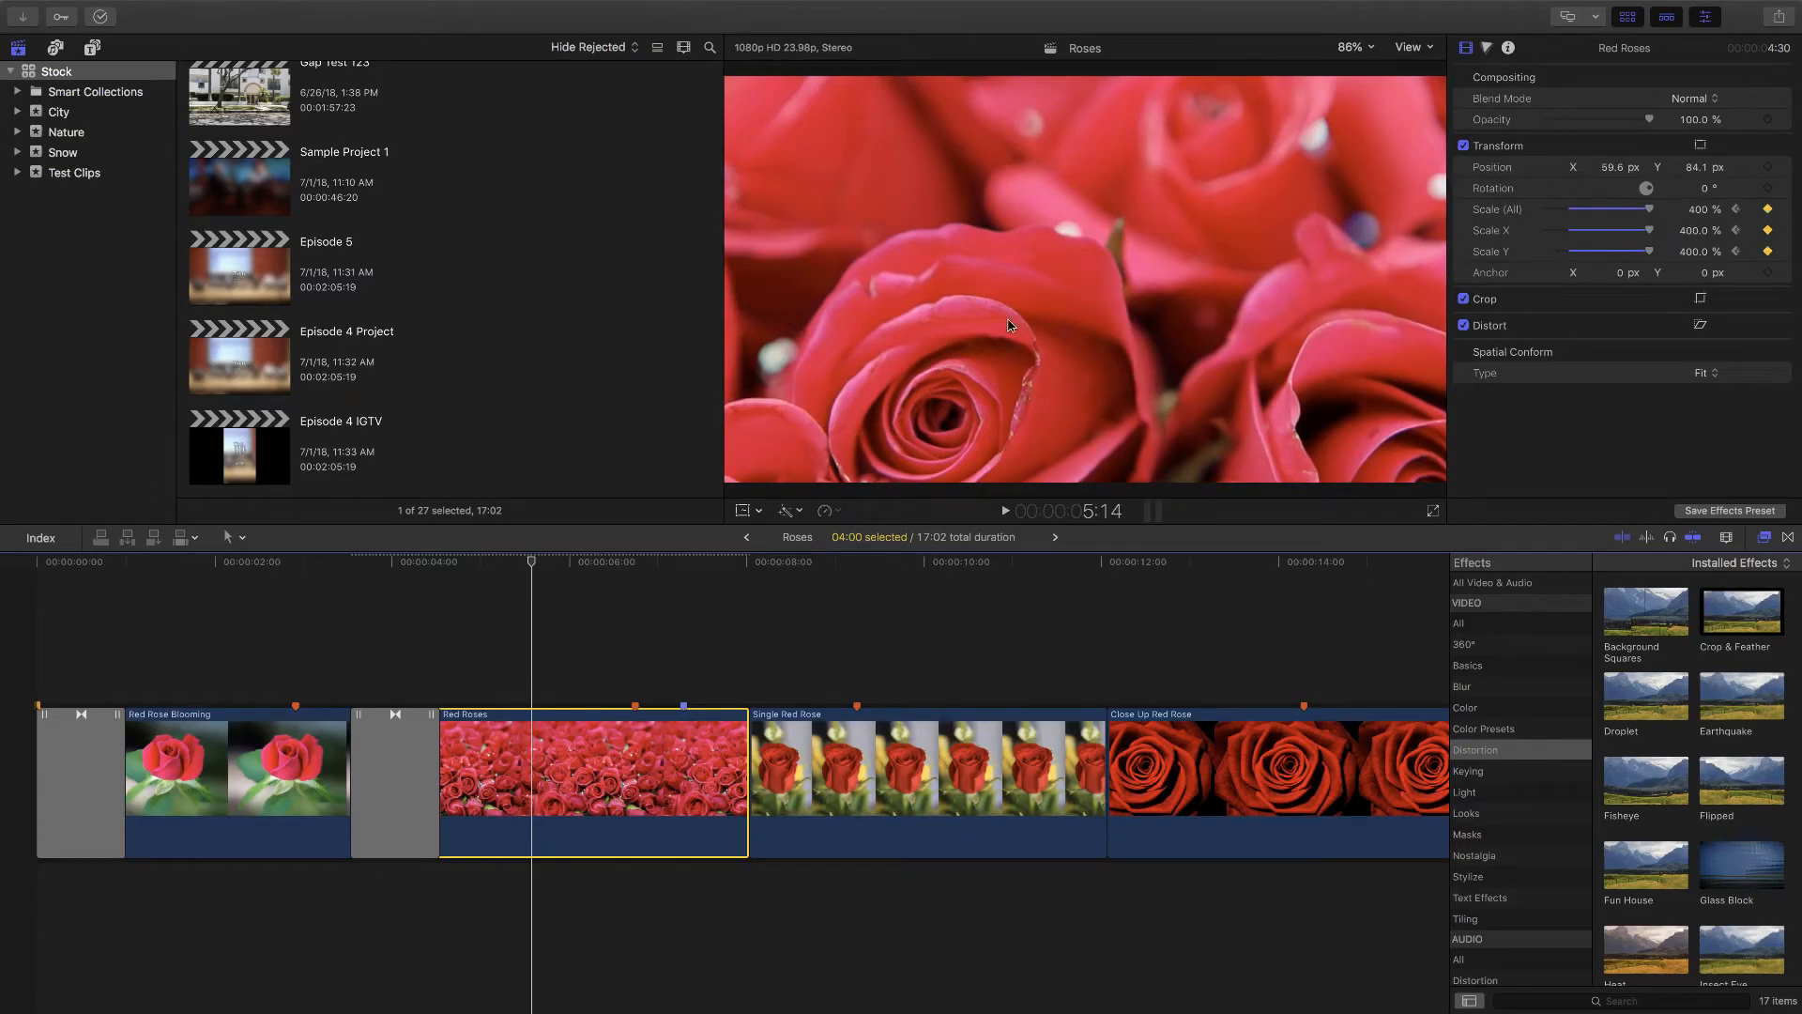
pyautogui.click(741, 512)
pyautogui.moveTo(1108, 236); pyautogui.dragTo(1191, 121)
pyautogui.moveTo(1699, 211); pyautogui.dragTo(1698, 56)
pyautogui.moveTo(1006, 368); pyautogui.dragTo(1103, 322)
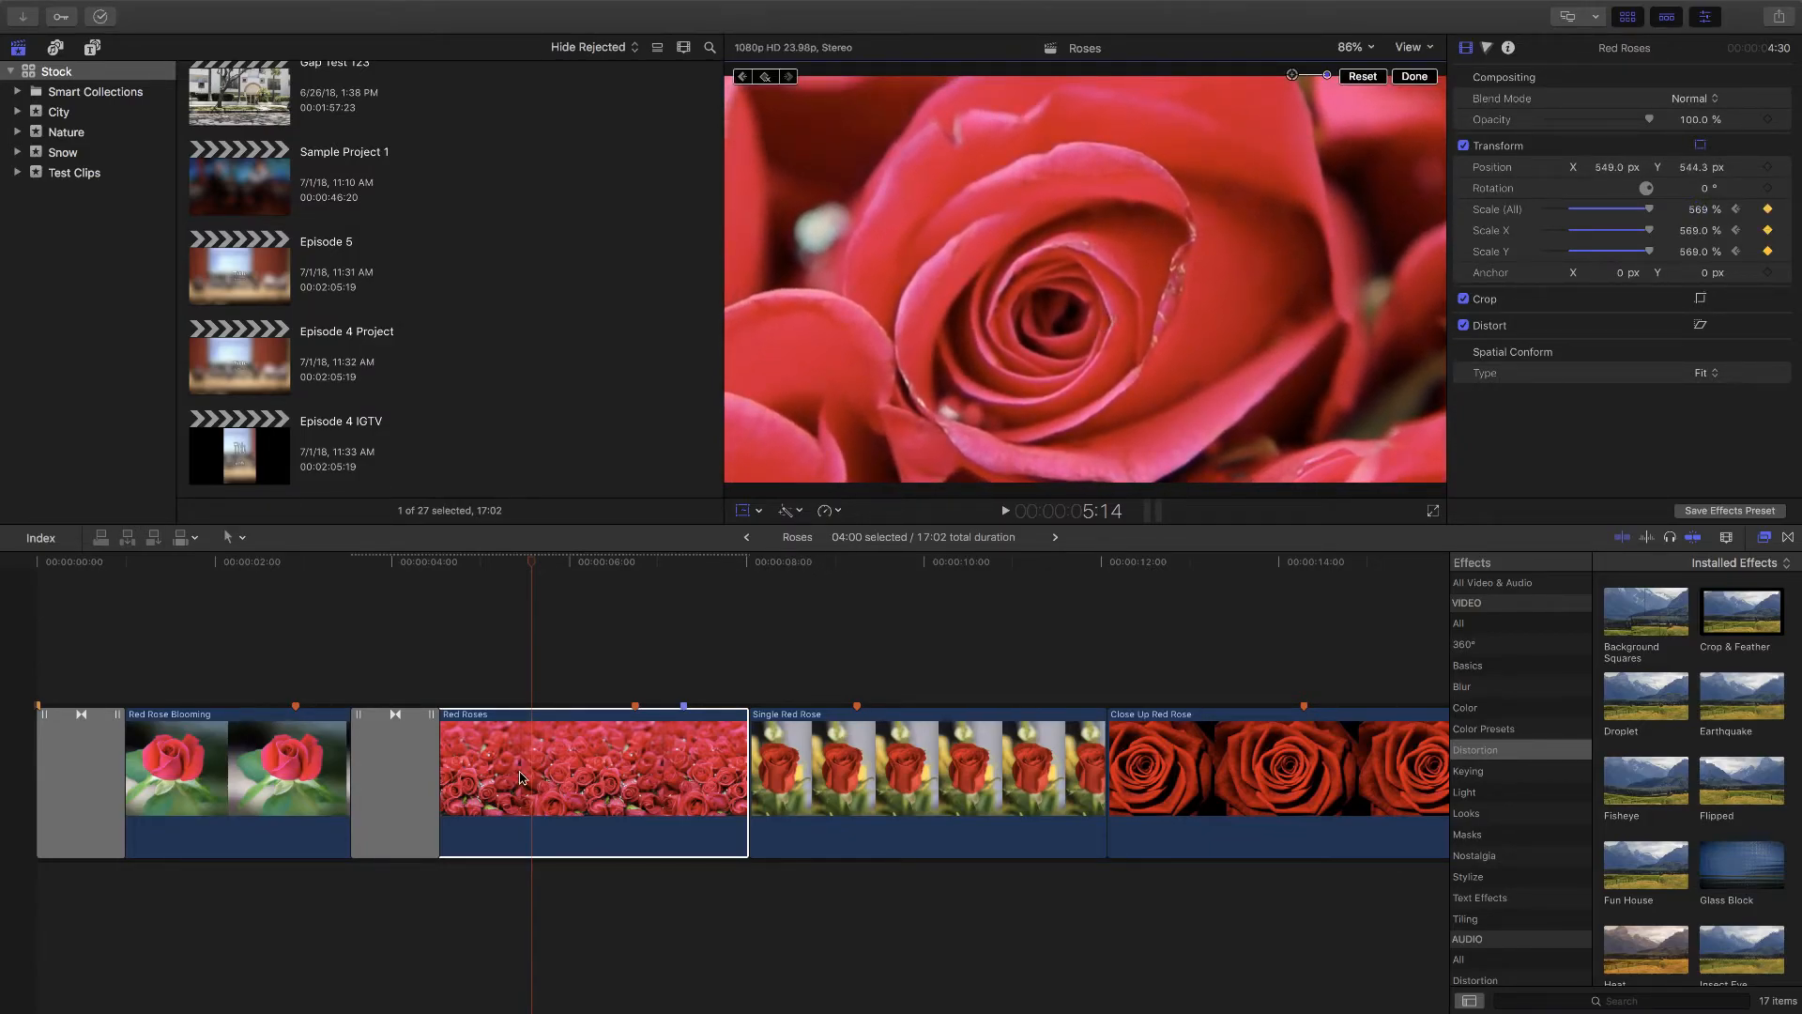
# Step: Play back the Red Roses clip to review the keyframed punch-in
pyautogui.click(539, 590)
pyautogui.moveTo(538, 561); pyautogui.dragTo(458, 561)
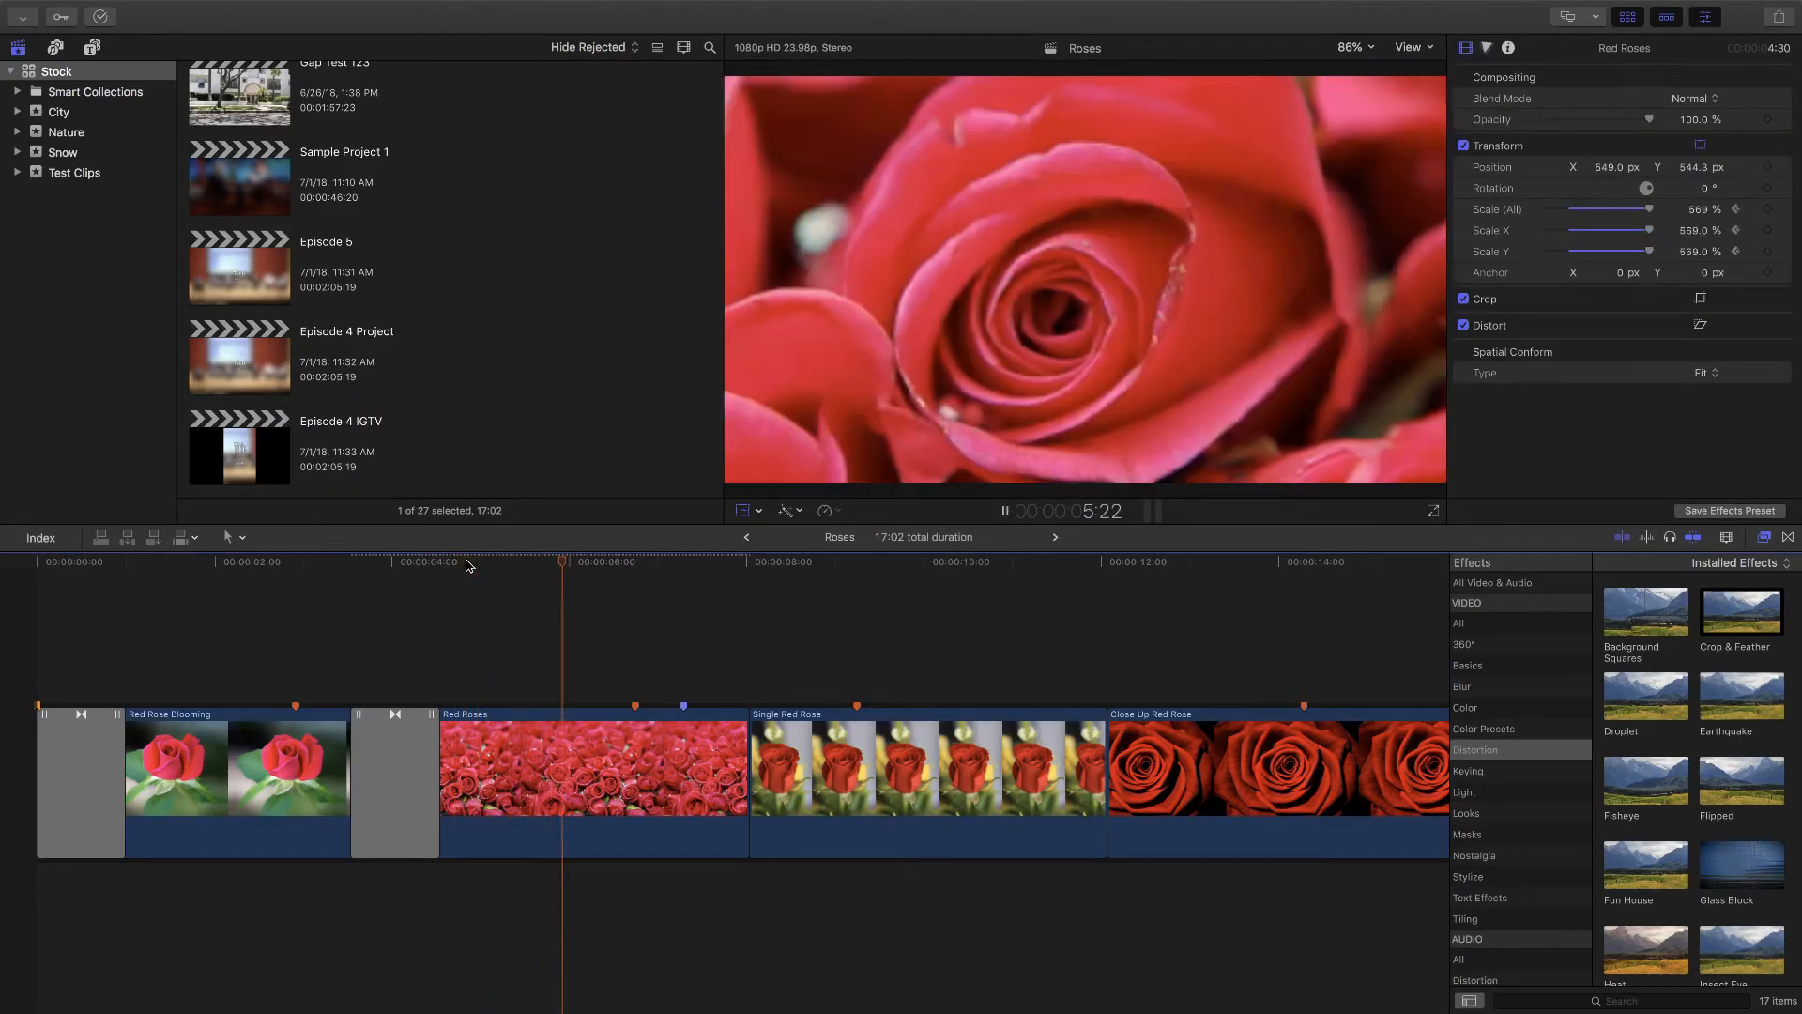
pyautogui.press('space')
pyautogui.moveTo(581, 564)
pyautogui.mouseDown()
pyautogui.moveTo(442, 562)
pyautogui.moveTo(550, 561)
pyautogui.mouseUp()
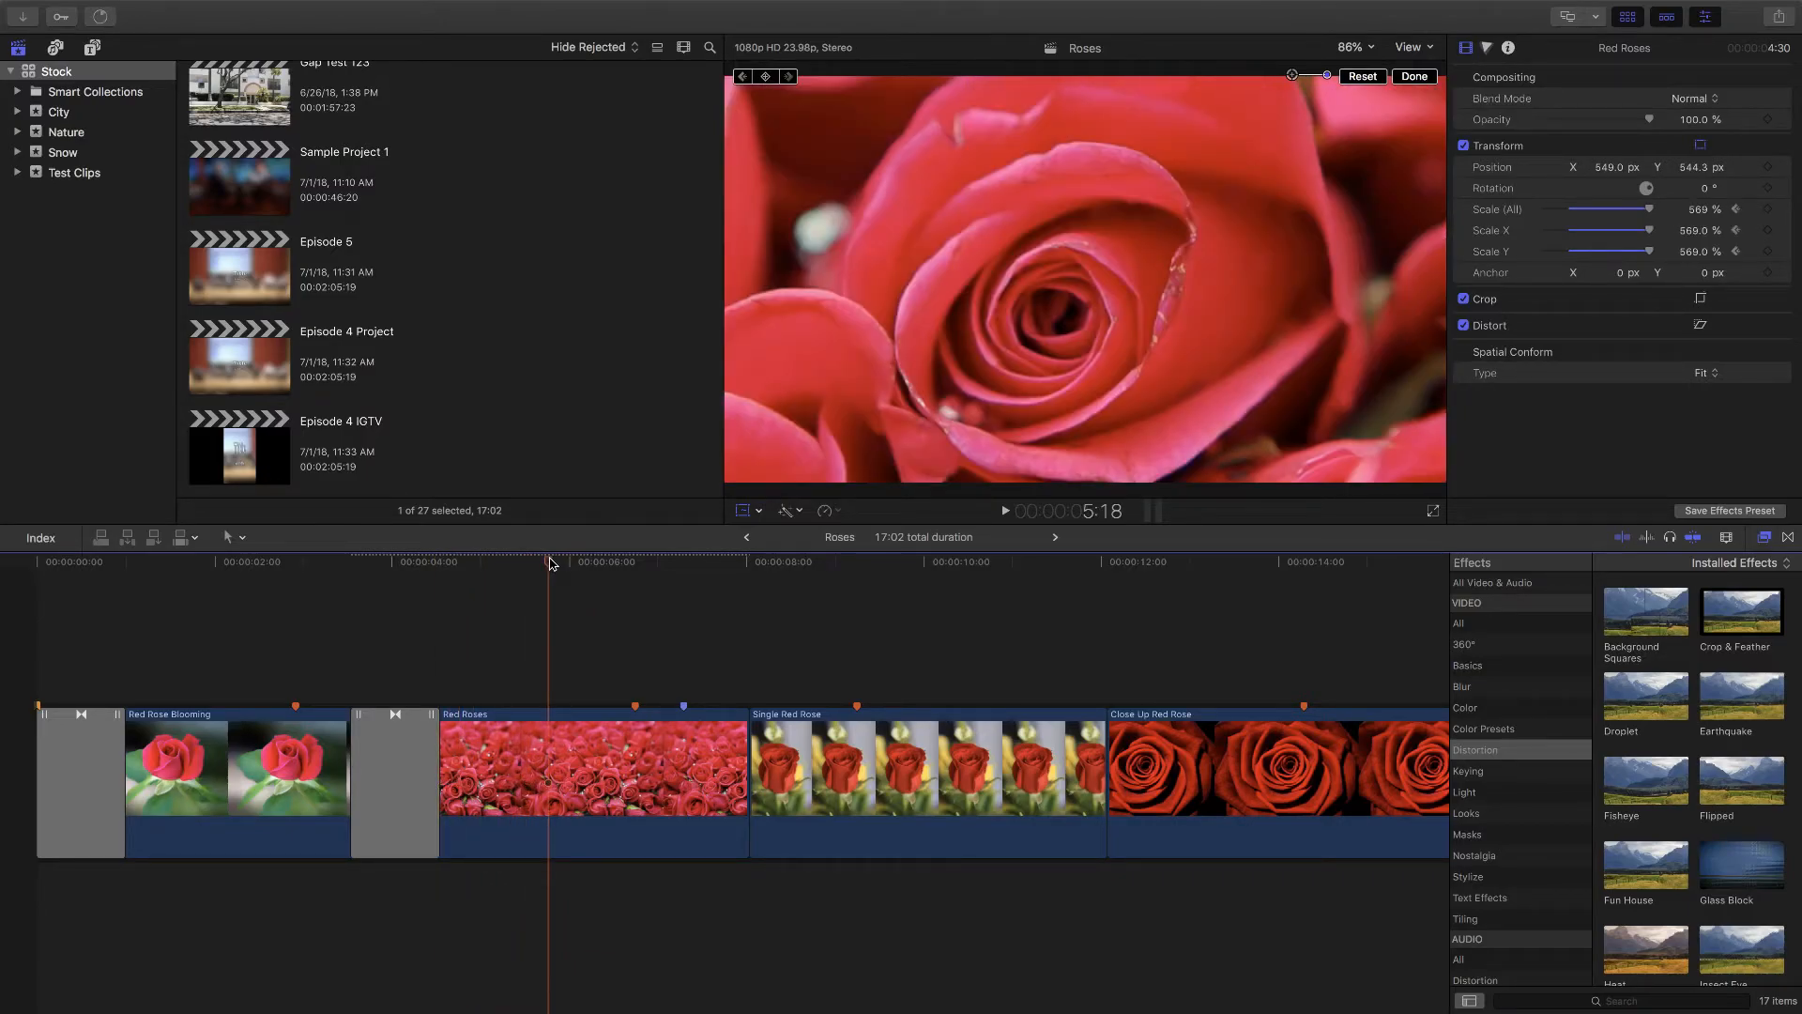
# Step: At 5:13, add a Position keyframe to the Red Roses clip, scale it to 130% and reposition it to X 38.7 px, Y 66.8 px
pyautogui.press('Left')
pyautogui.press('Left')
pyautogui.press('Left')
pyautogui.press('Left')
pyautogui.press('Left')
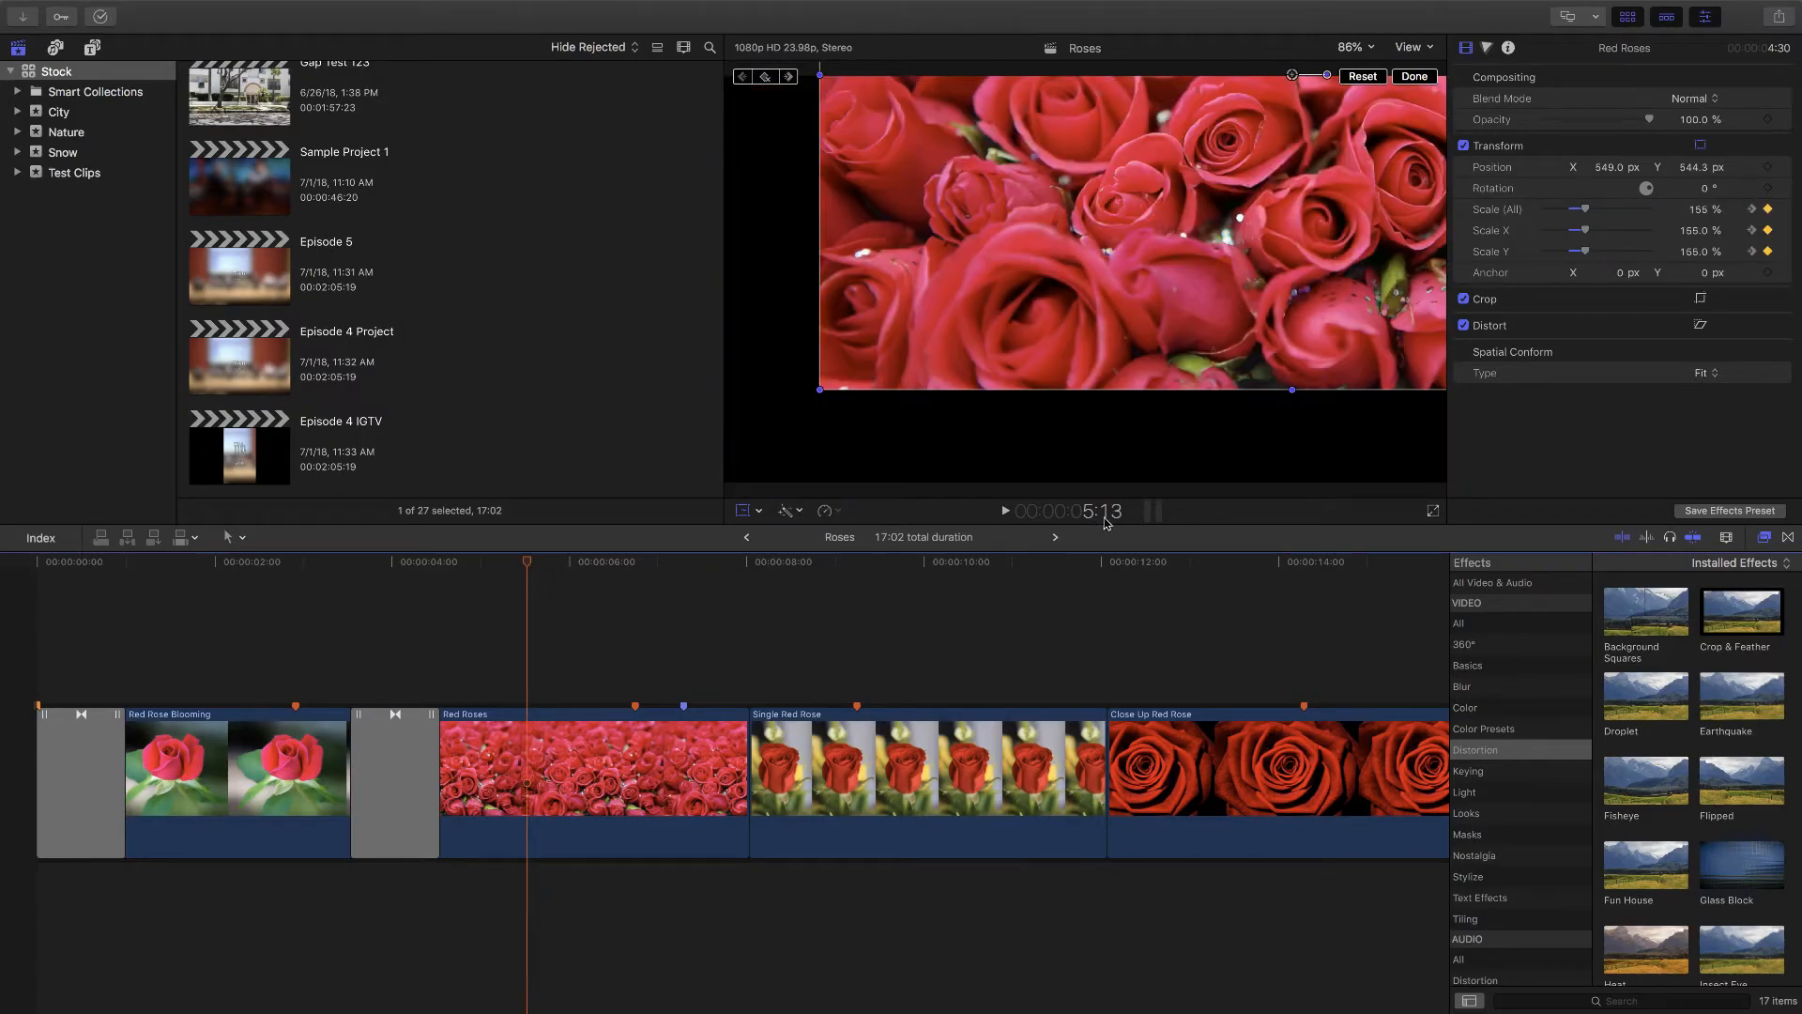
pyautogui.moveTo(1764, 175)
pyautogui.click(1768, 169)
pyautogui.moveTo(1700, 215); pyautogui.dragTo(1700, 273)
pyautogui.moveTo(1257, 169); pyautogui.dragTo(1087, 398)
pyautogui.moveTo(1700, 218); pyautogui.dragTo(1700, 195)
pyautogui.moveTo(1145, 355); pyautogui.dragTo(1122, 305)
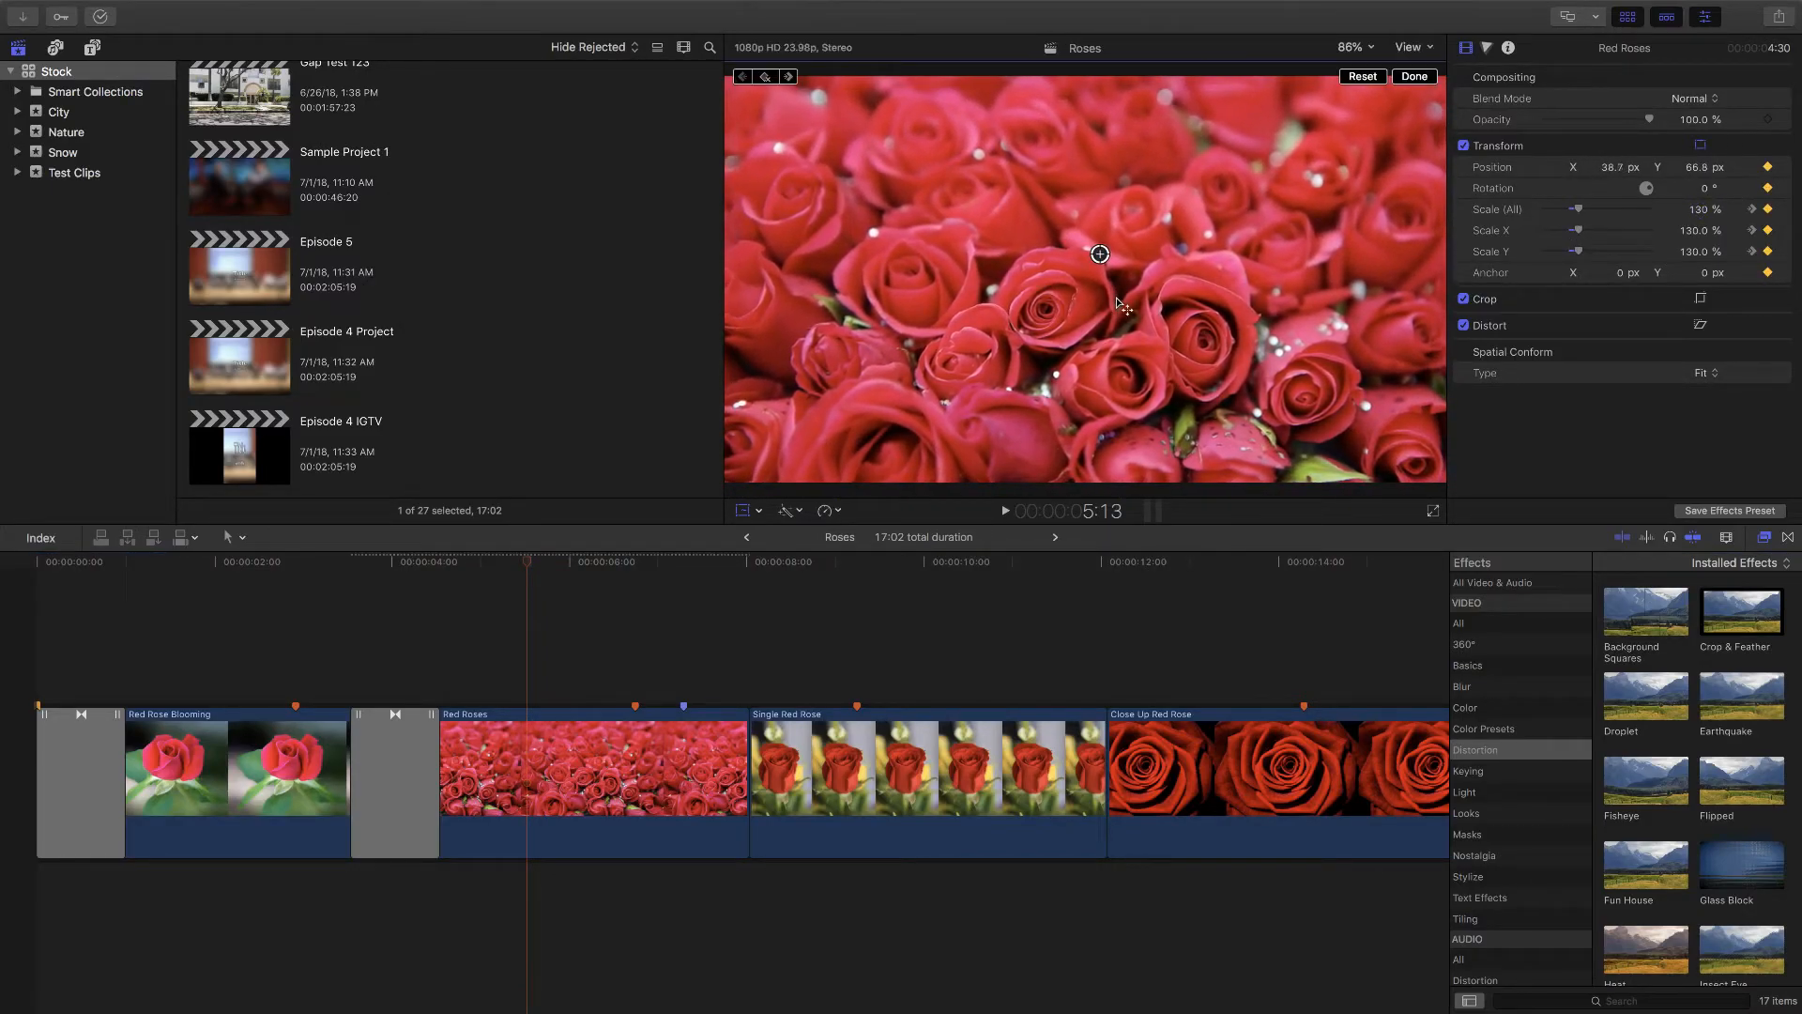
# Step: Check the punch-in and reposition the Red Roses image at 5:14 to X 487.3 px, Y 591.5 px
pyautogui.moveTo(495, 566); pyautogui.dragTo(466, 563)
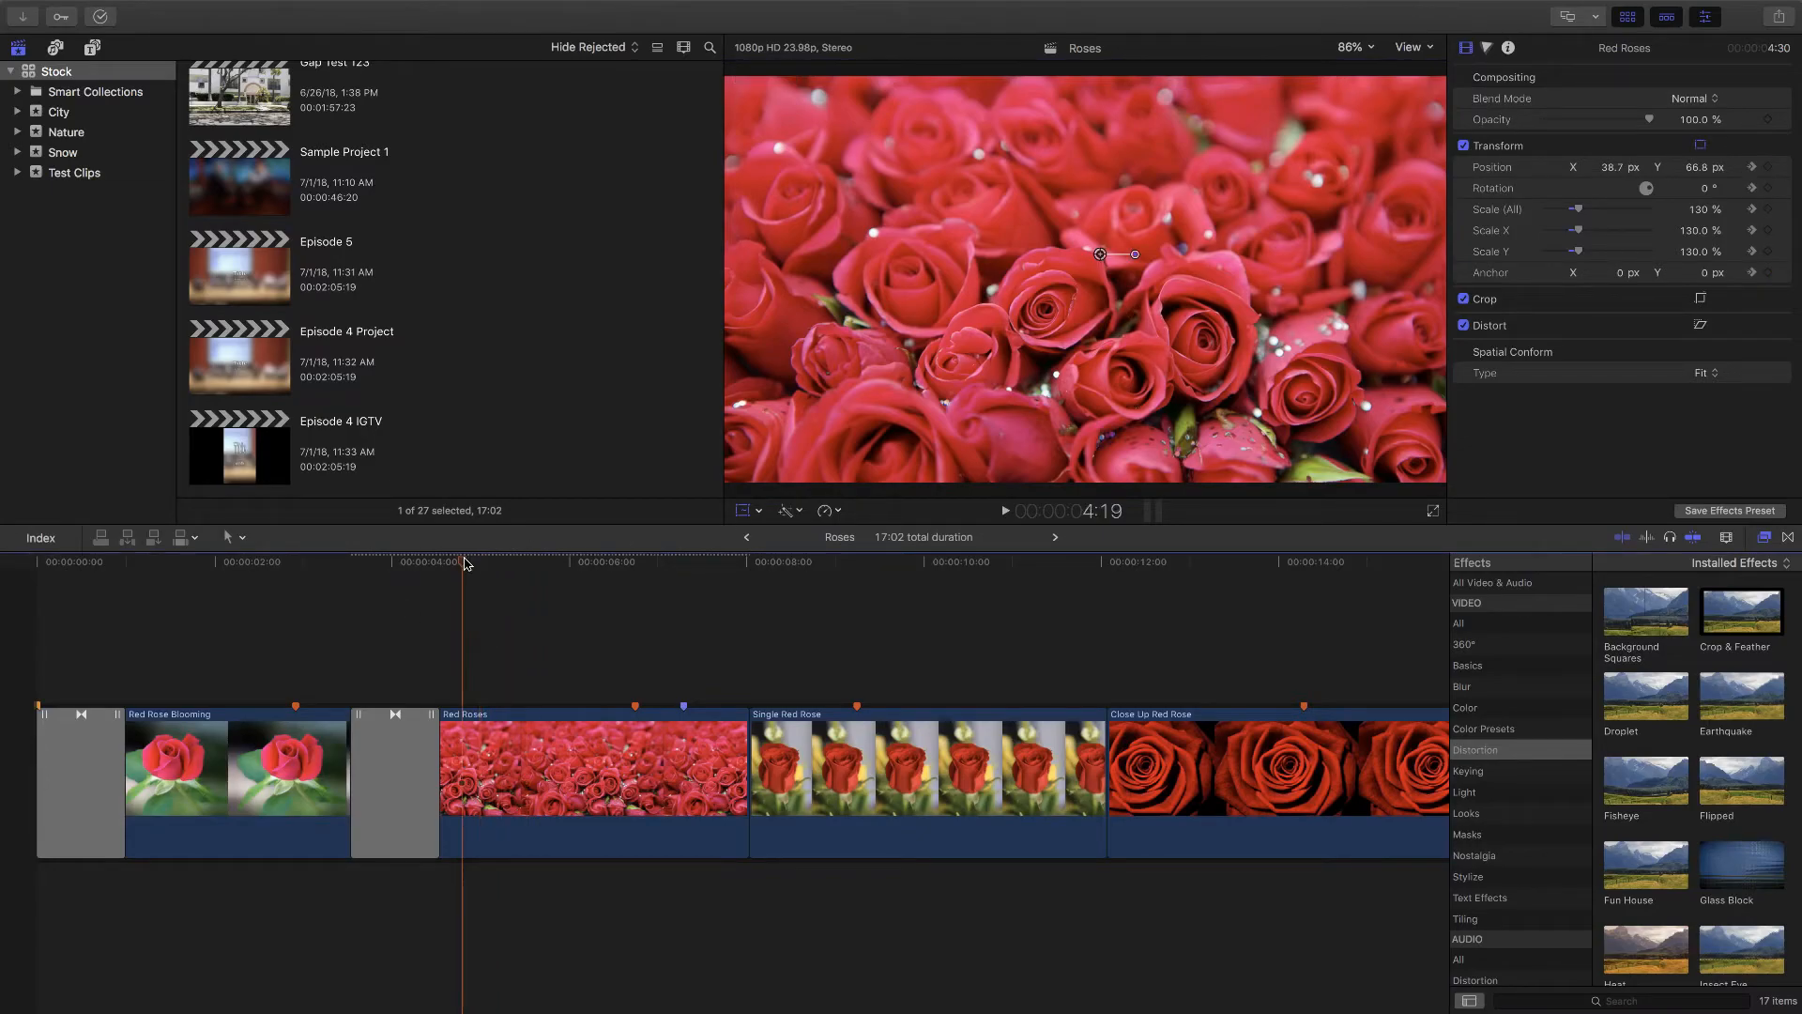
pyautogui.press('space')
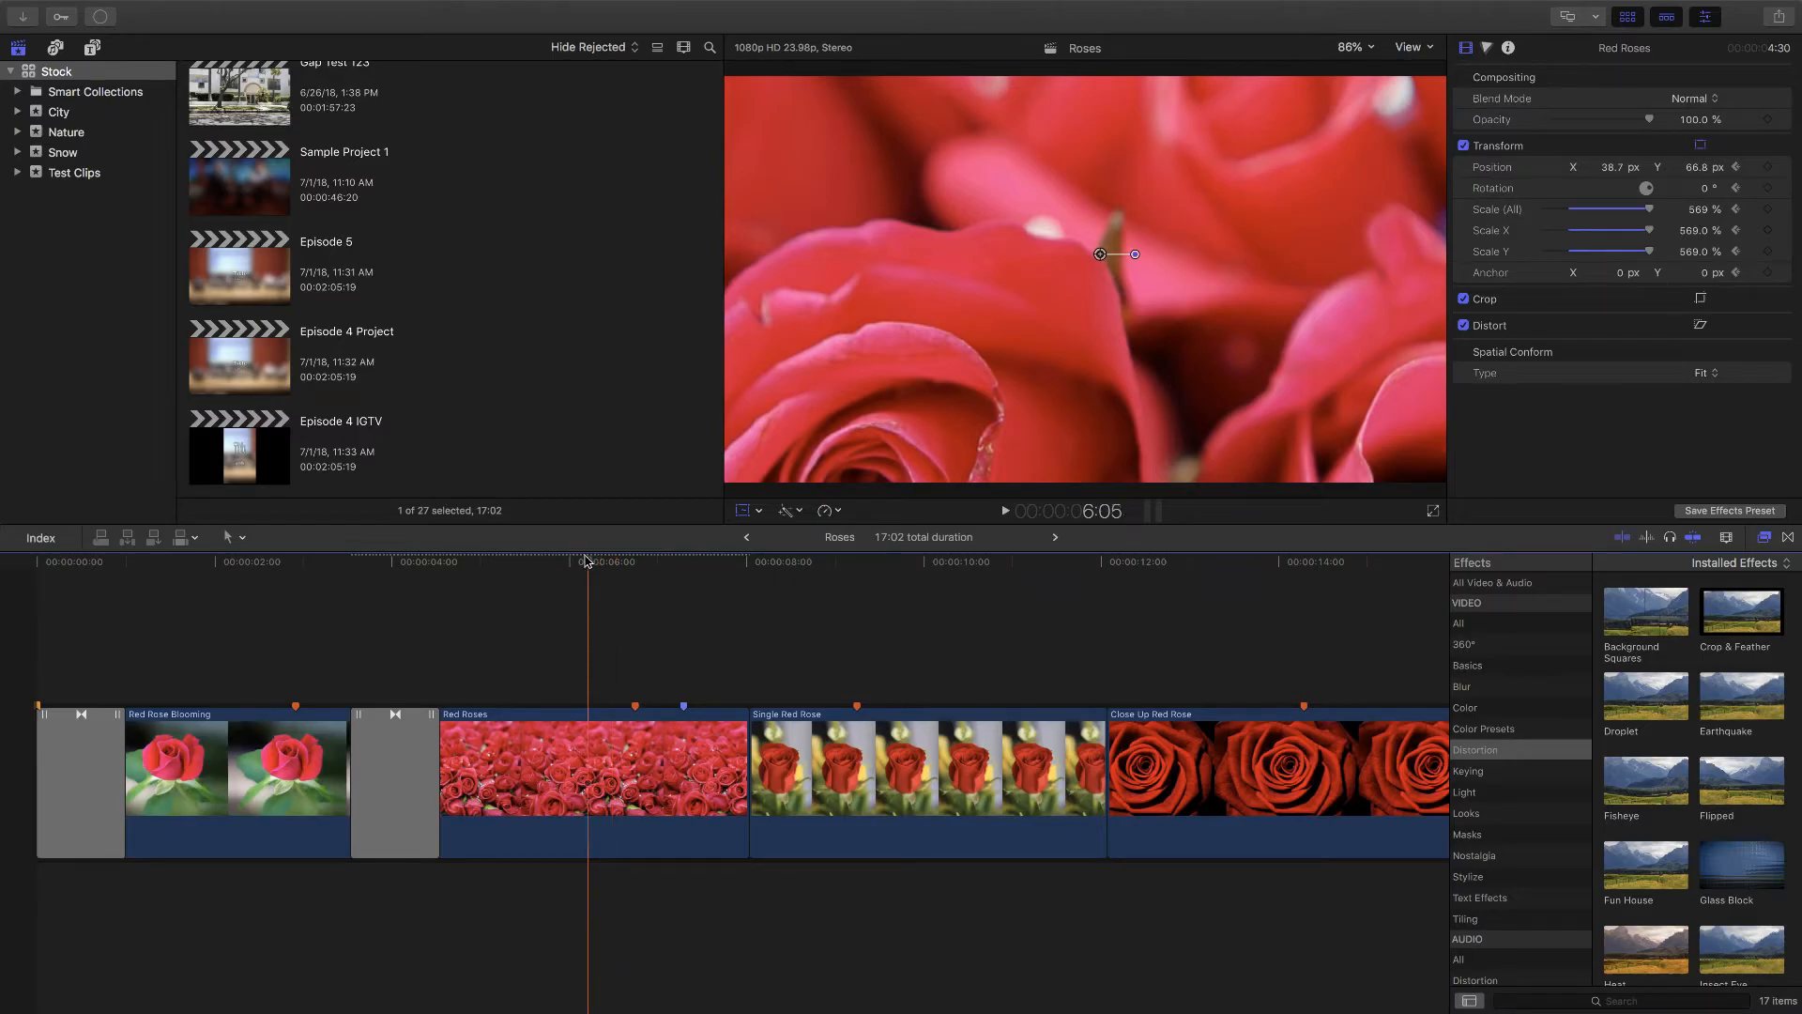
pyautogui.click(539, 561)
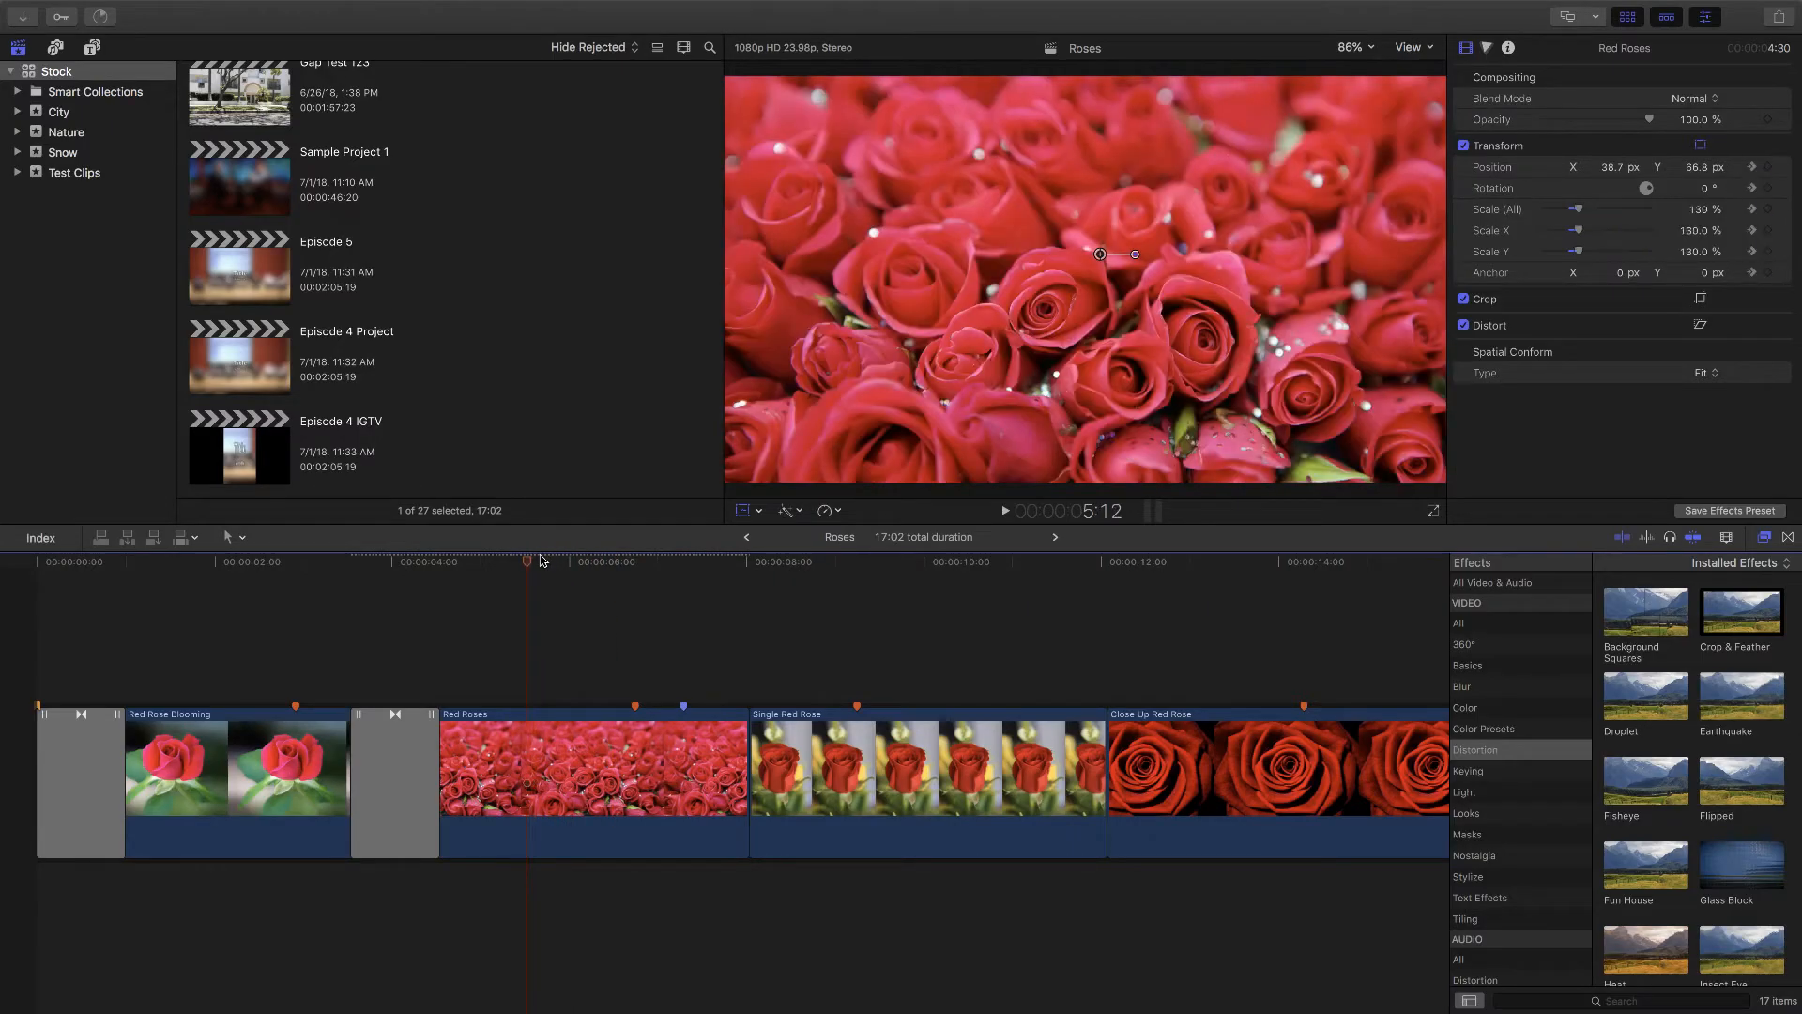
pyautogui.press('Right')
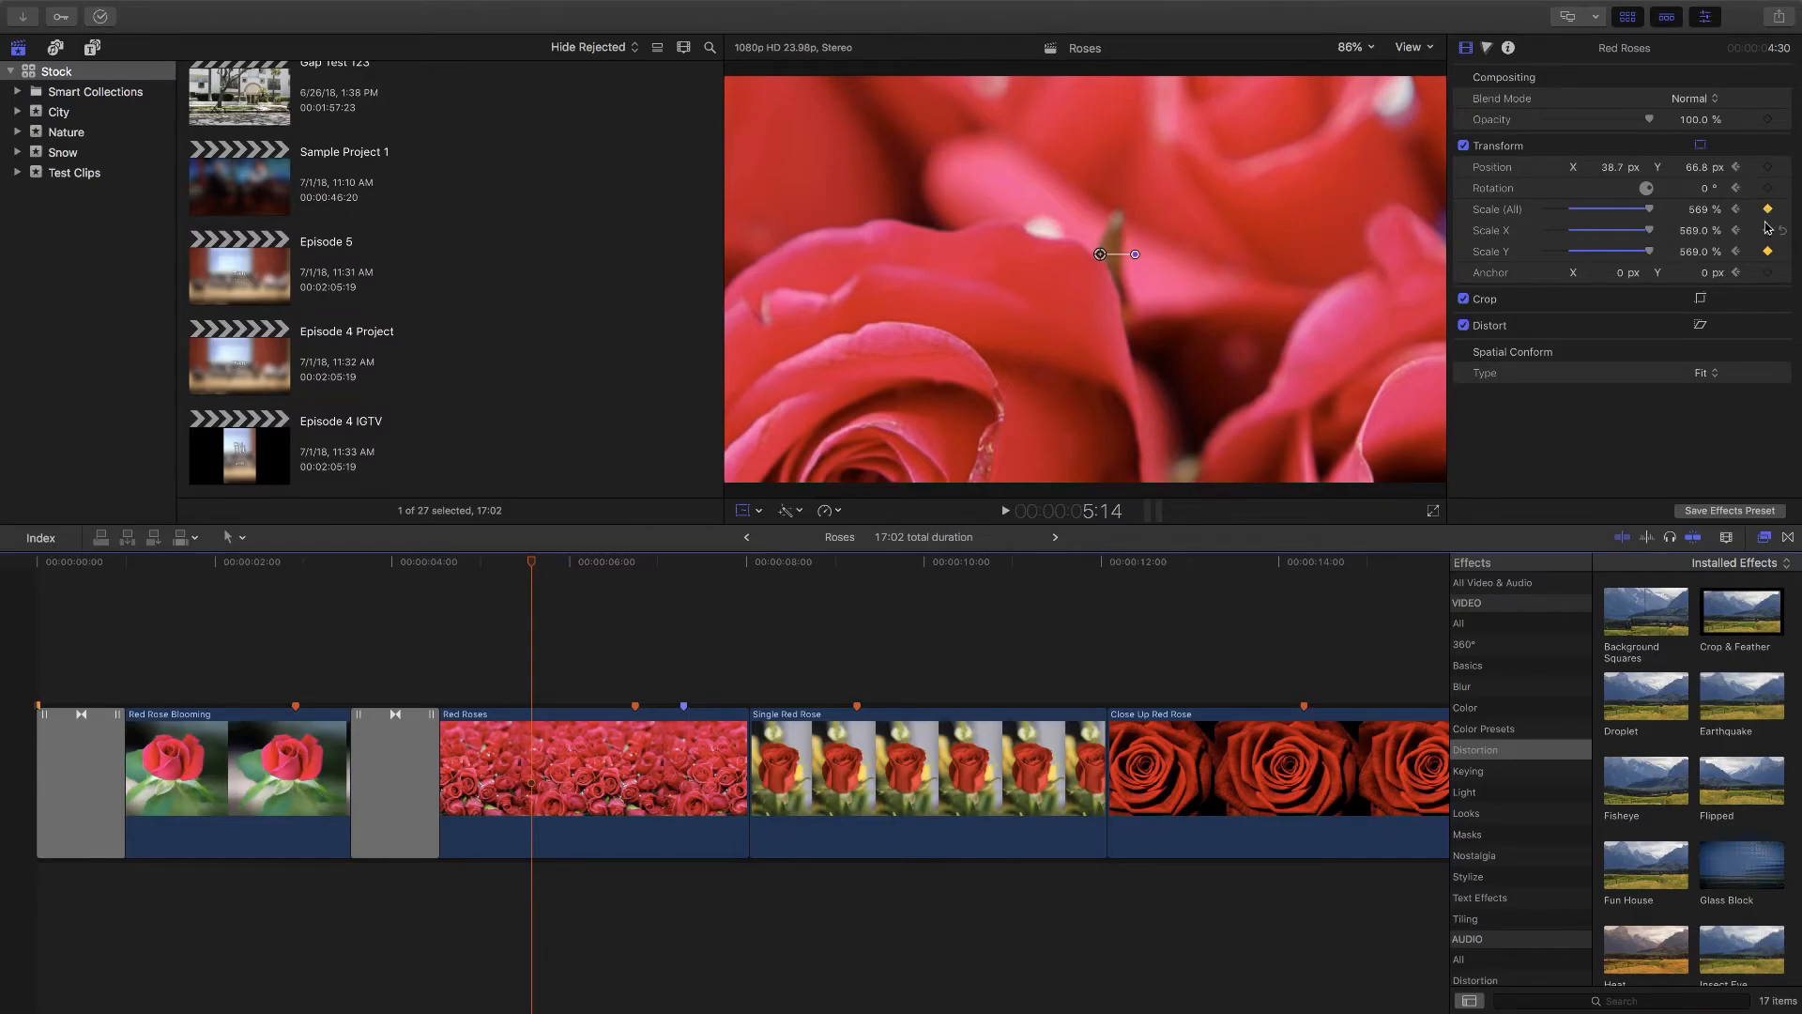
pyautogui.moveTo(967, 380); pyautogui.dragTo(1128, 183)
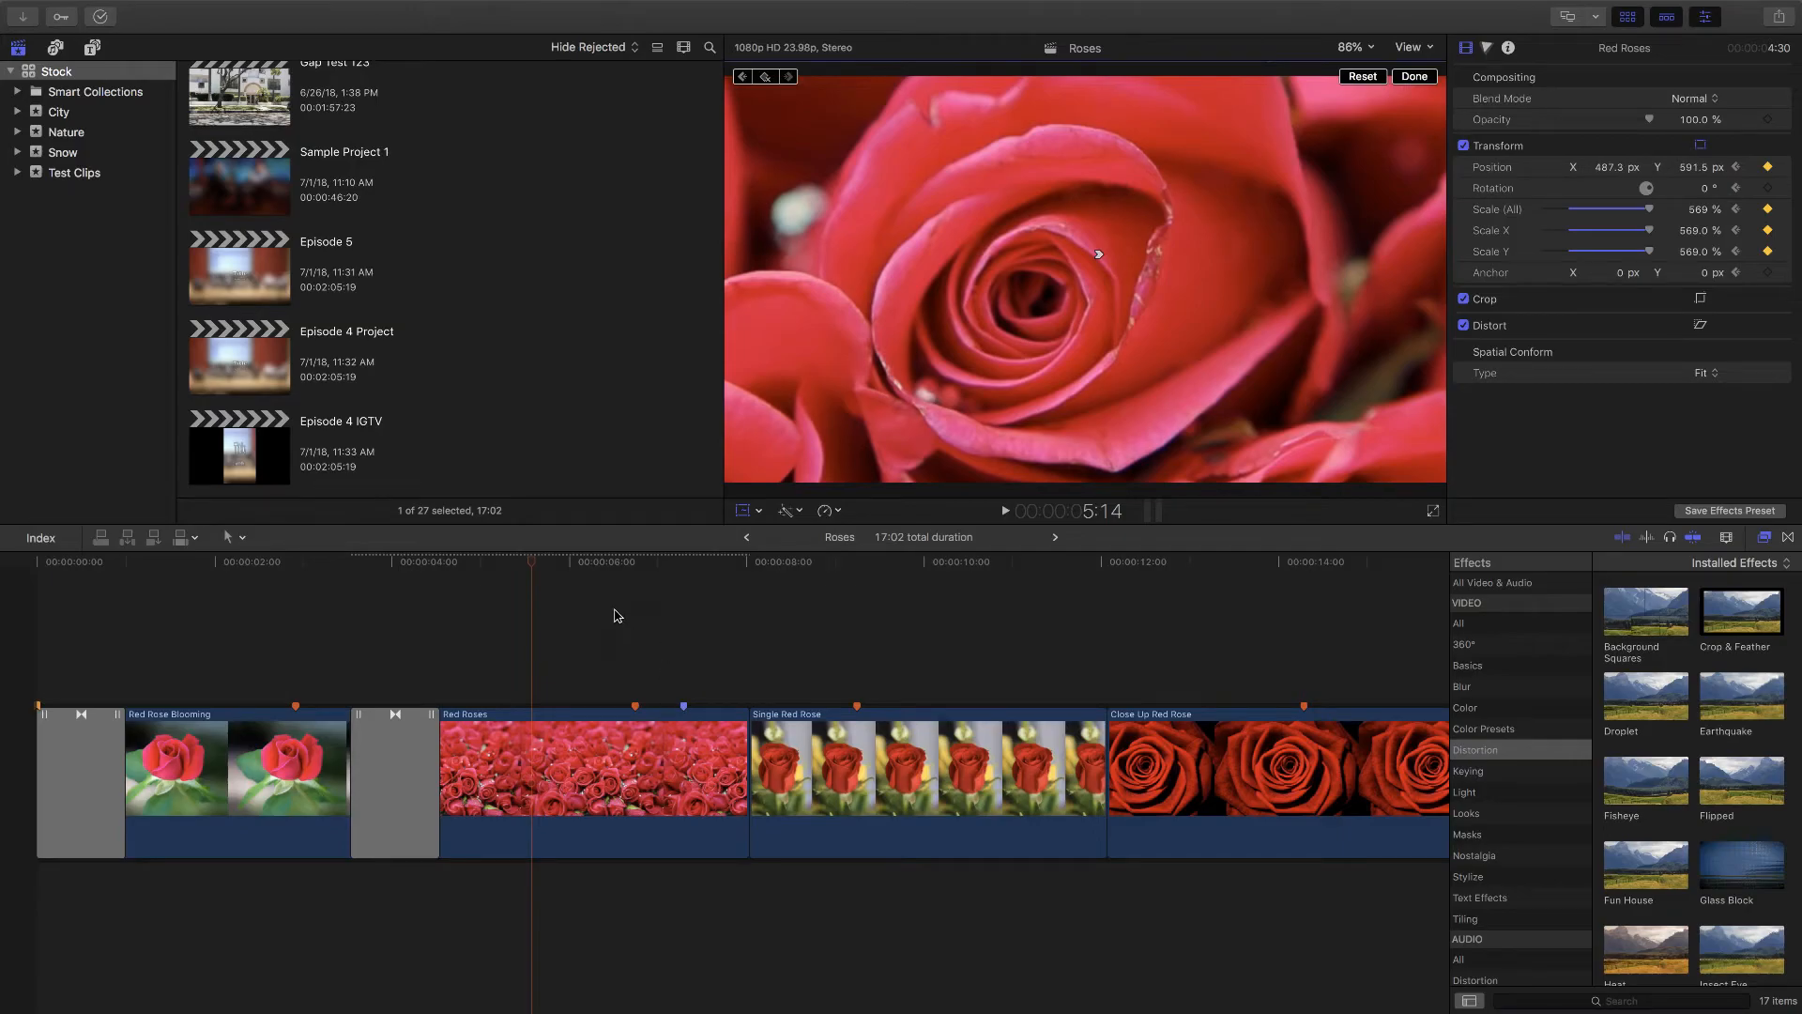
# Step: Play back the repositioned Red Roses punch-in and scrub frame by frame around its keyframes
pyautogui.press('Left')
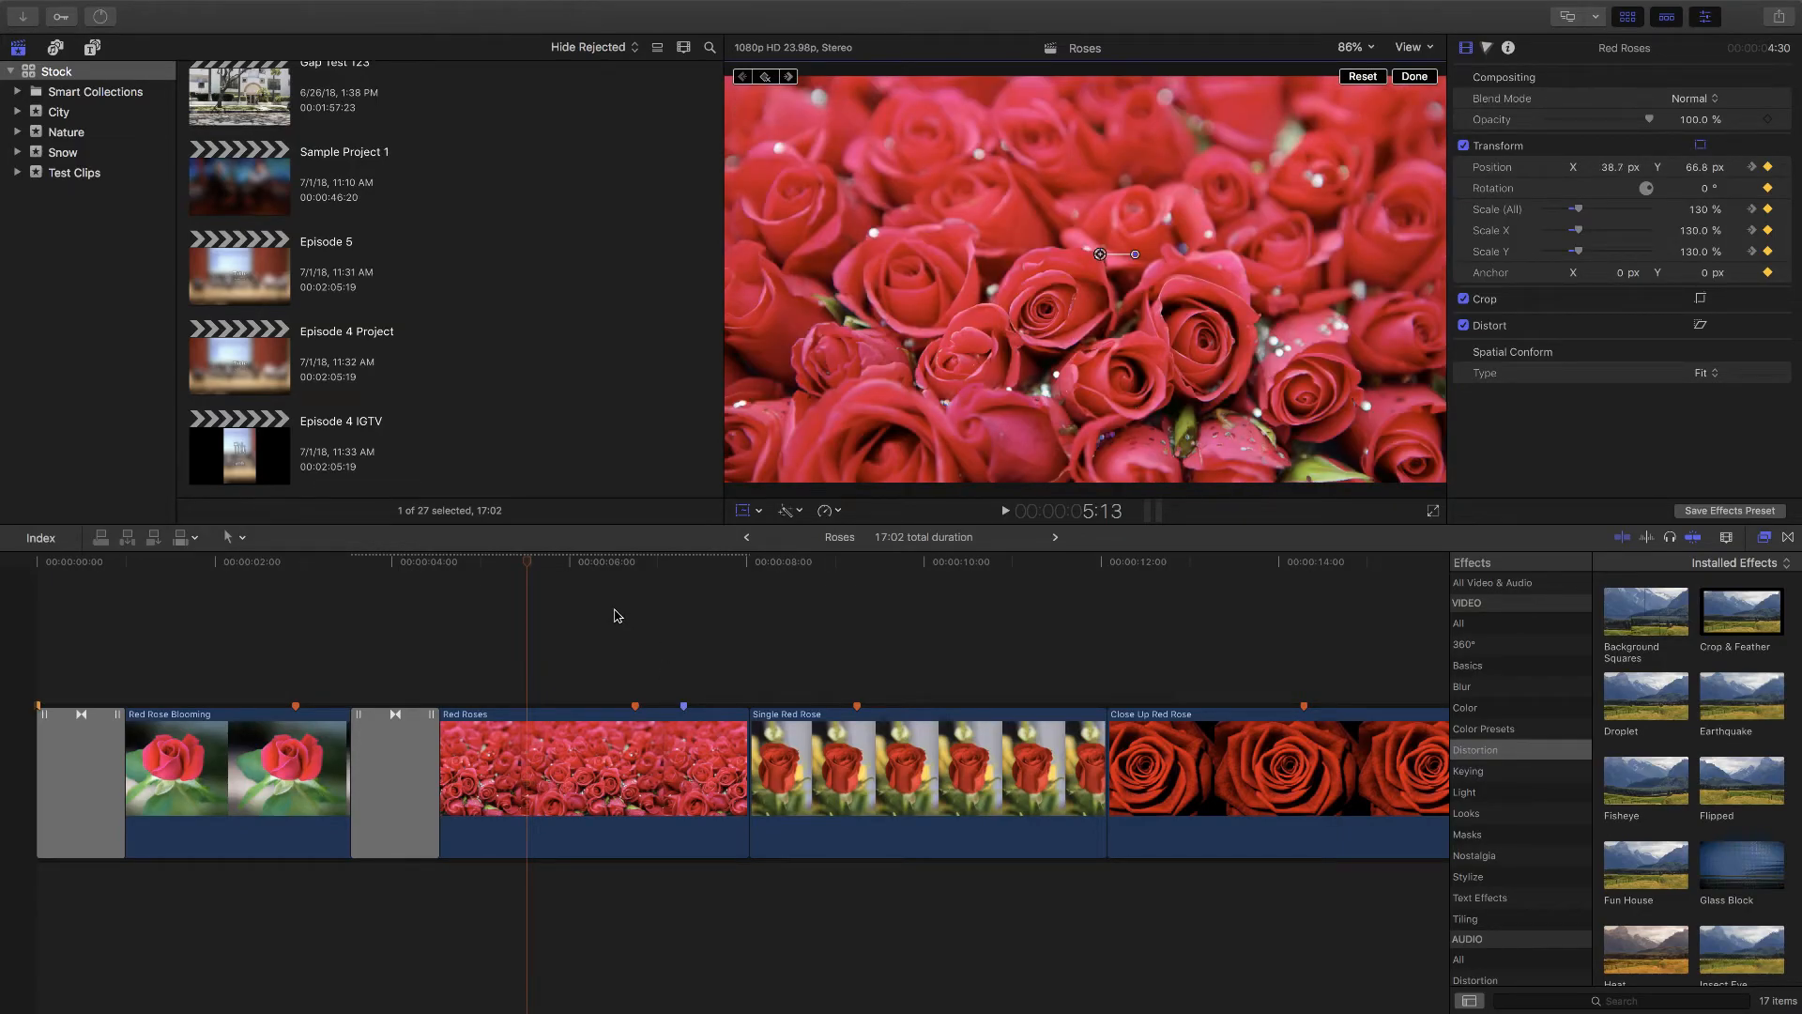
pyautogui.click(467, 563)
pyautogui.press('space')
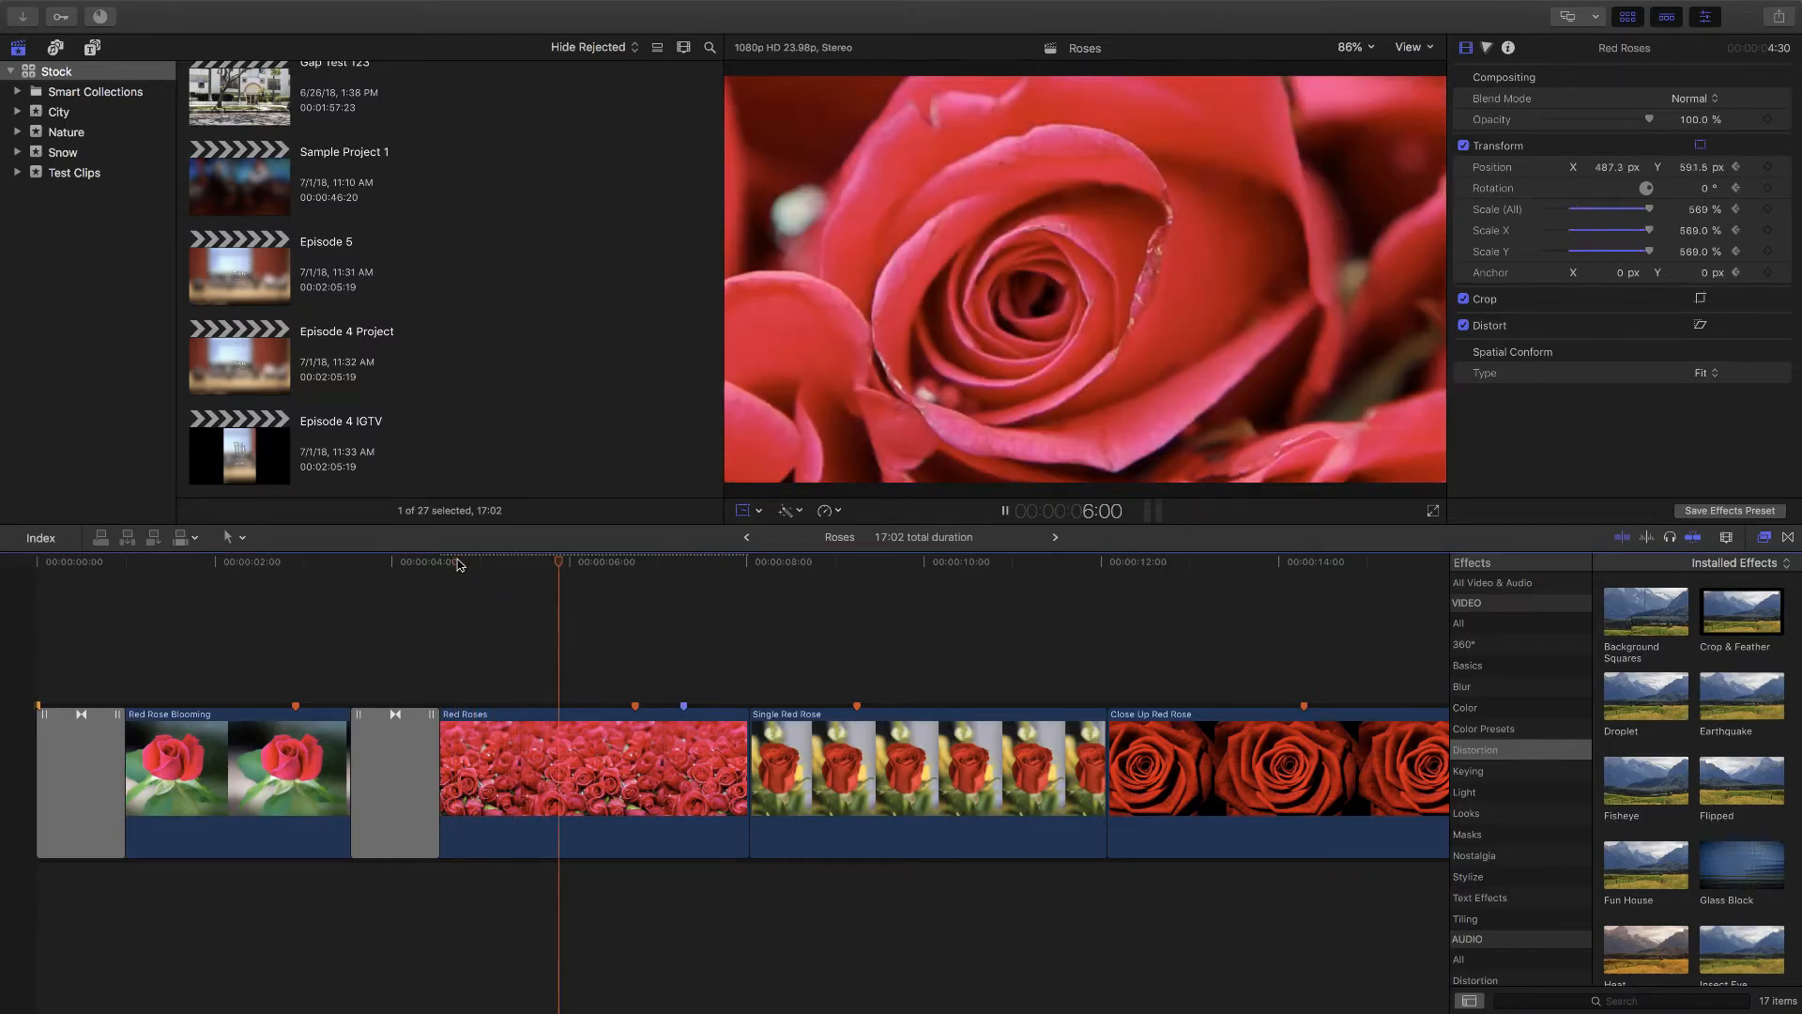
pyautogui.press('space')
pyautogui.moveTo(531, 563); pyautogui.dragTo(492, 565)
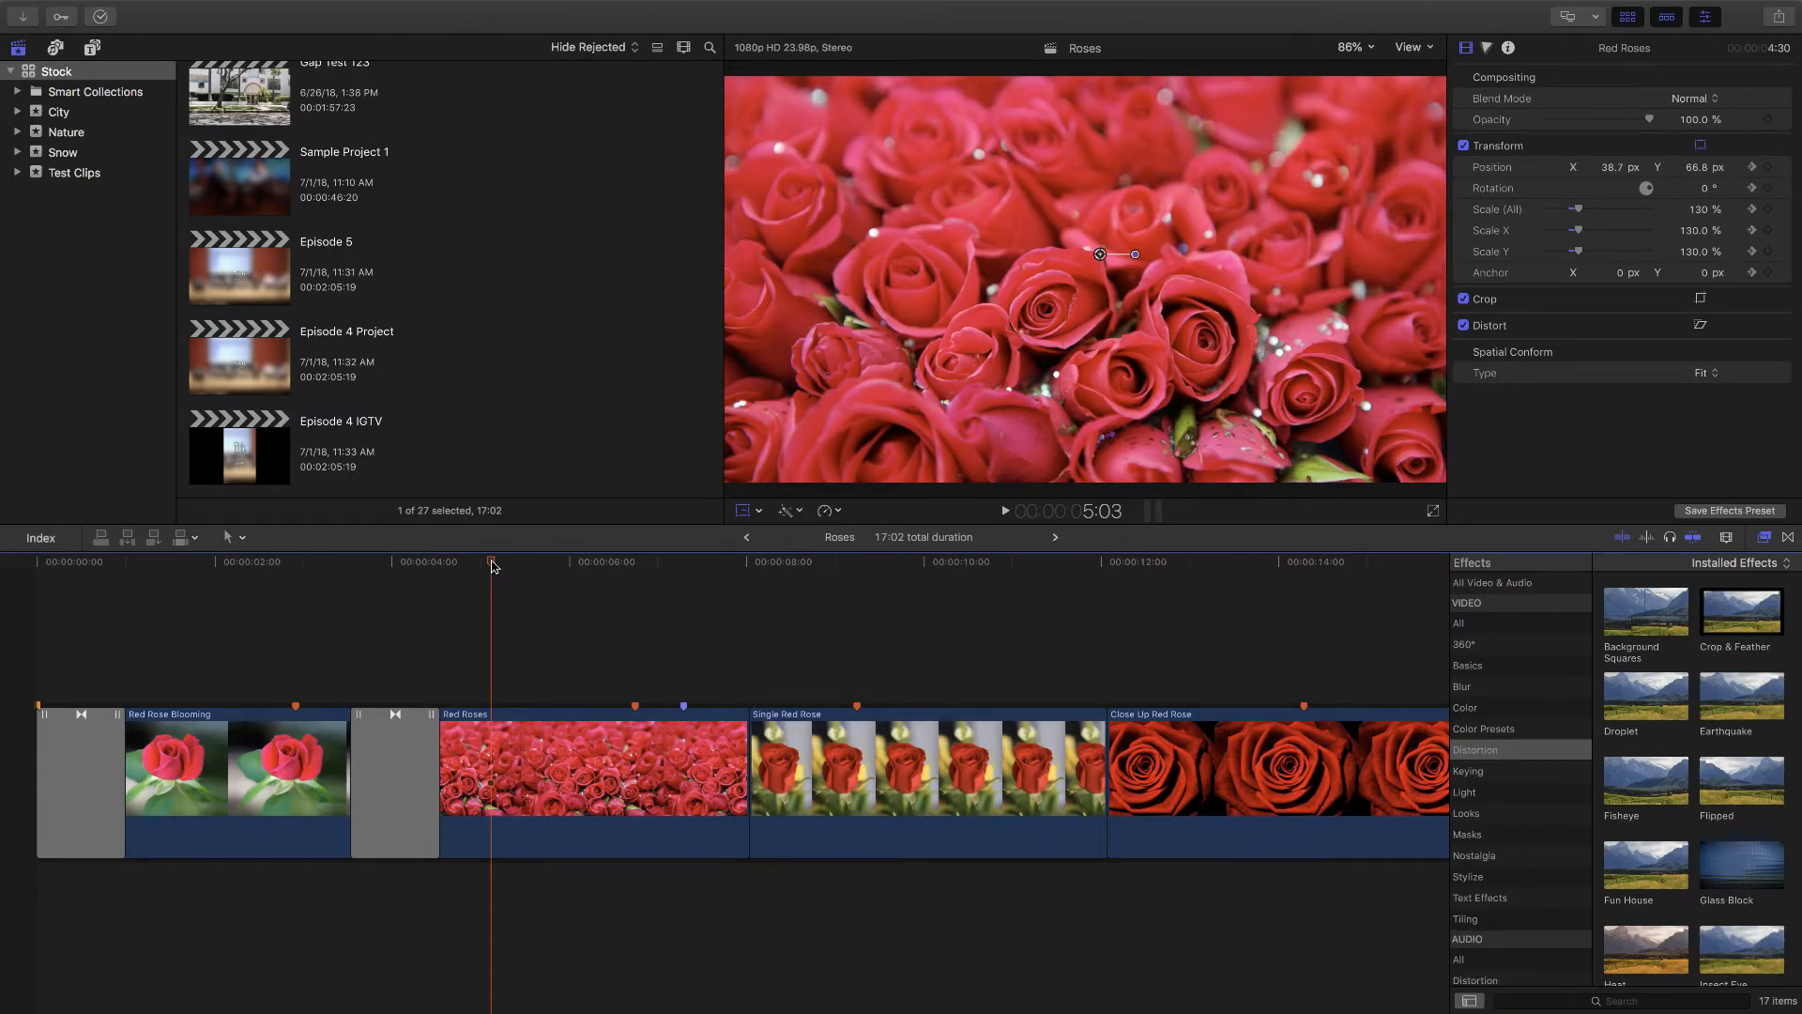
pyautogui.moveTo(505, 569); pyautogui.dragTo(542, 564)
pyautogui.press('Left')
pyautogui.press('Left')
pyautogui.press('Left')
pyautogui.press('Left')
pyautogui.press('Up')
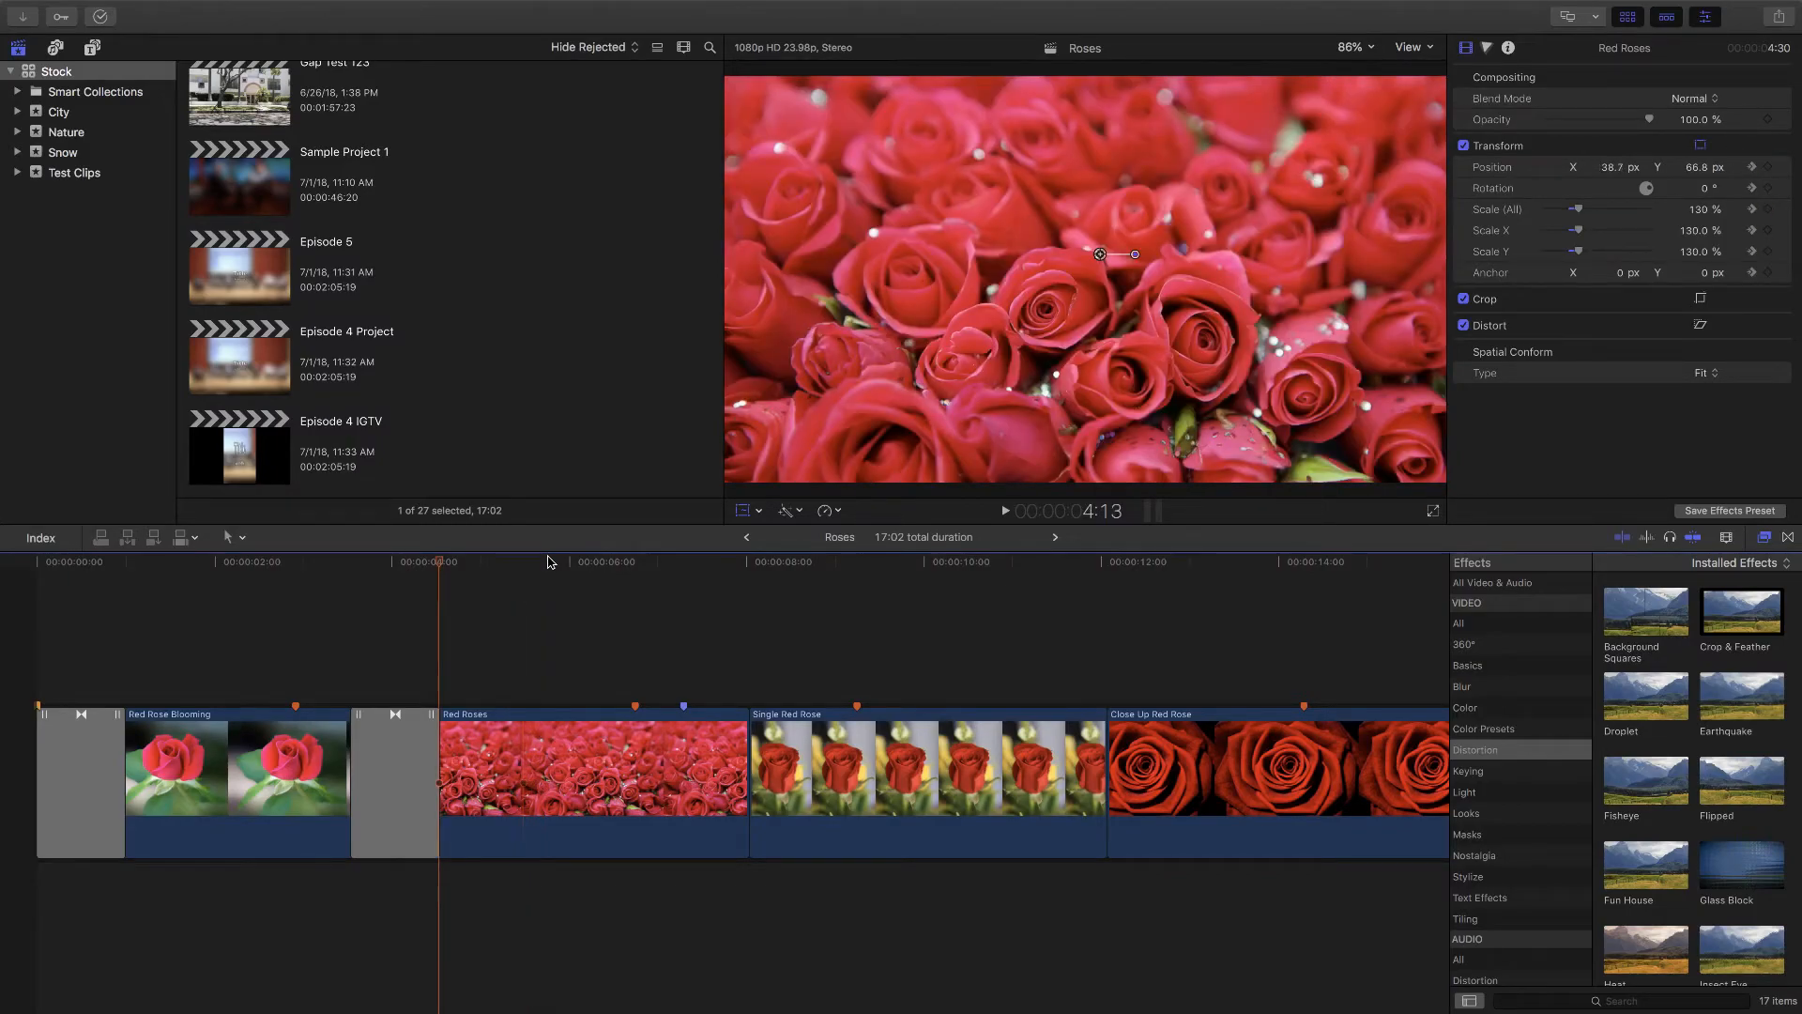
# Step: Delete the Scale and Position keyframes of the Red Roses clip at 5:14
pyautogui.moveTo(504, 566); pyautogui.dragTo(532, 564)
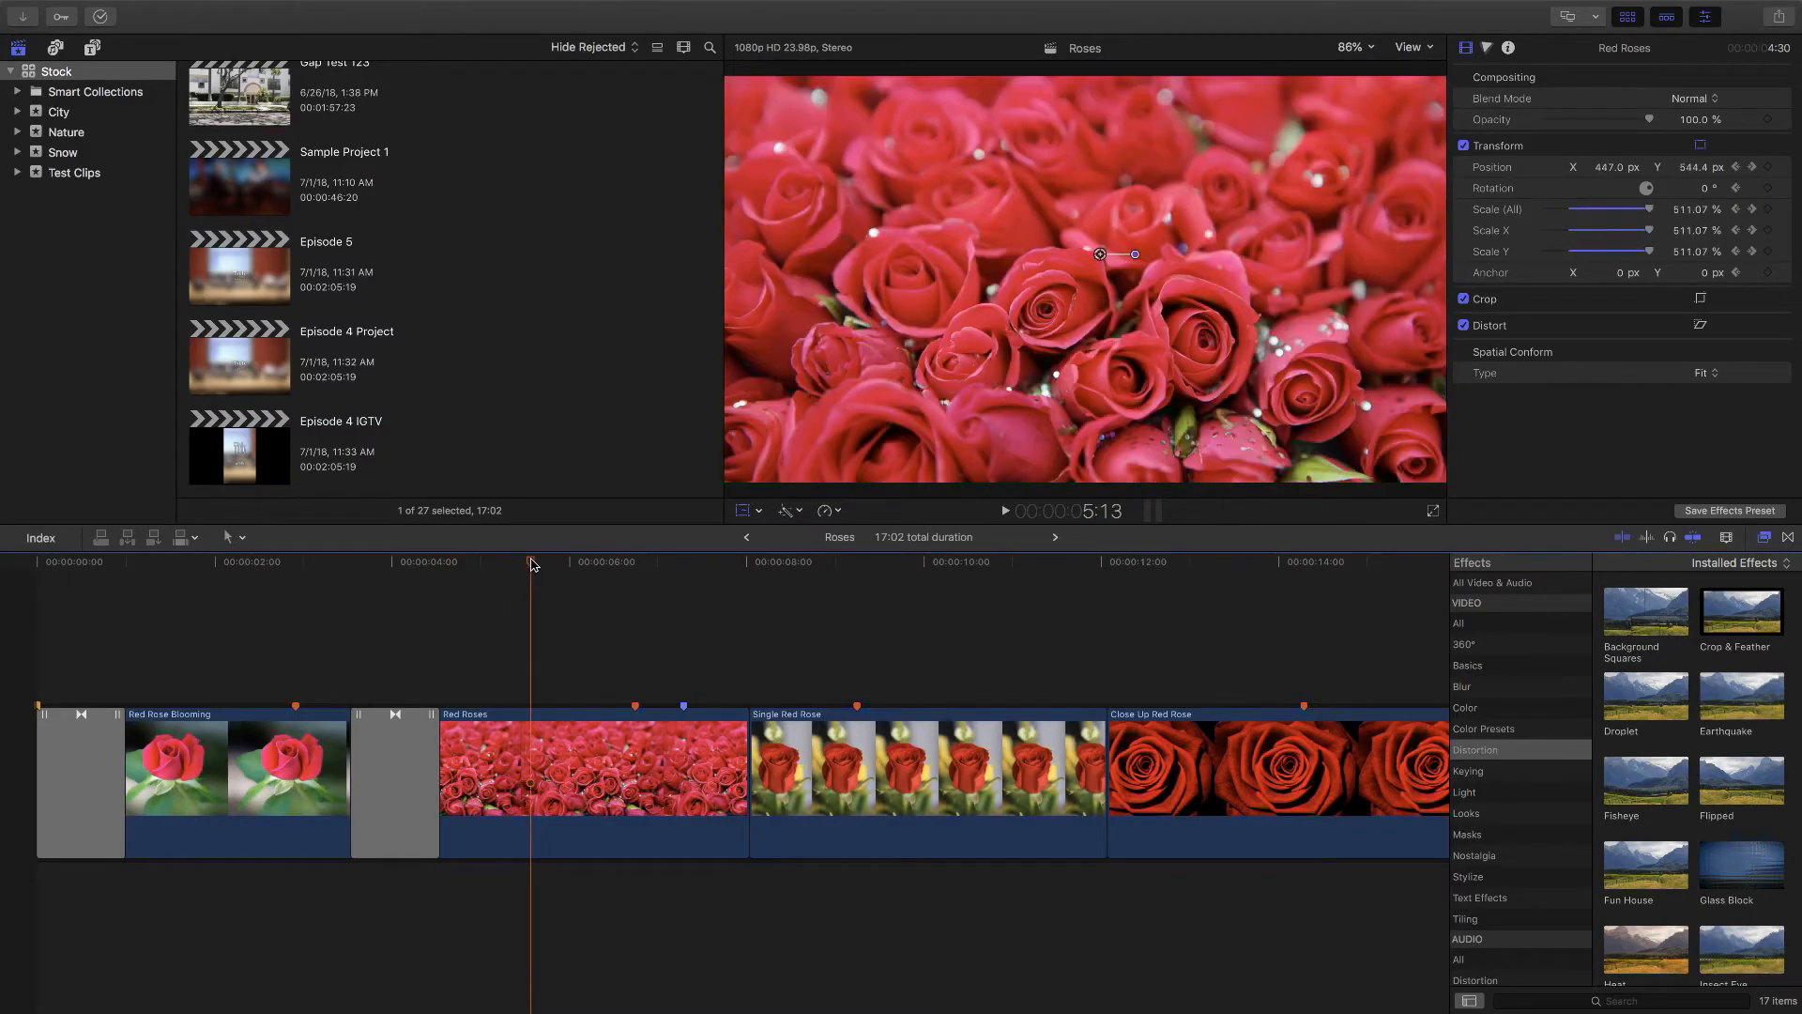
pyautogui.press('Right')
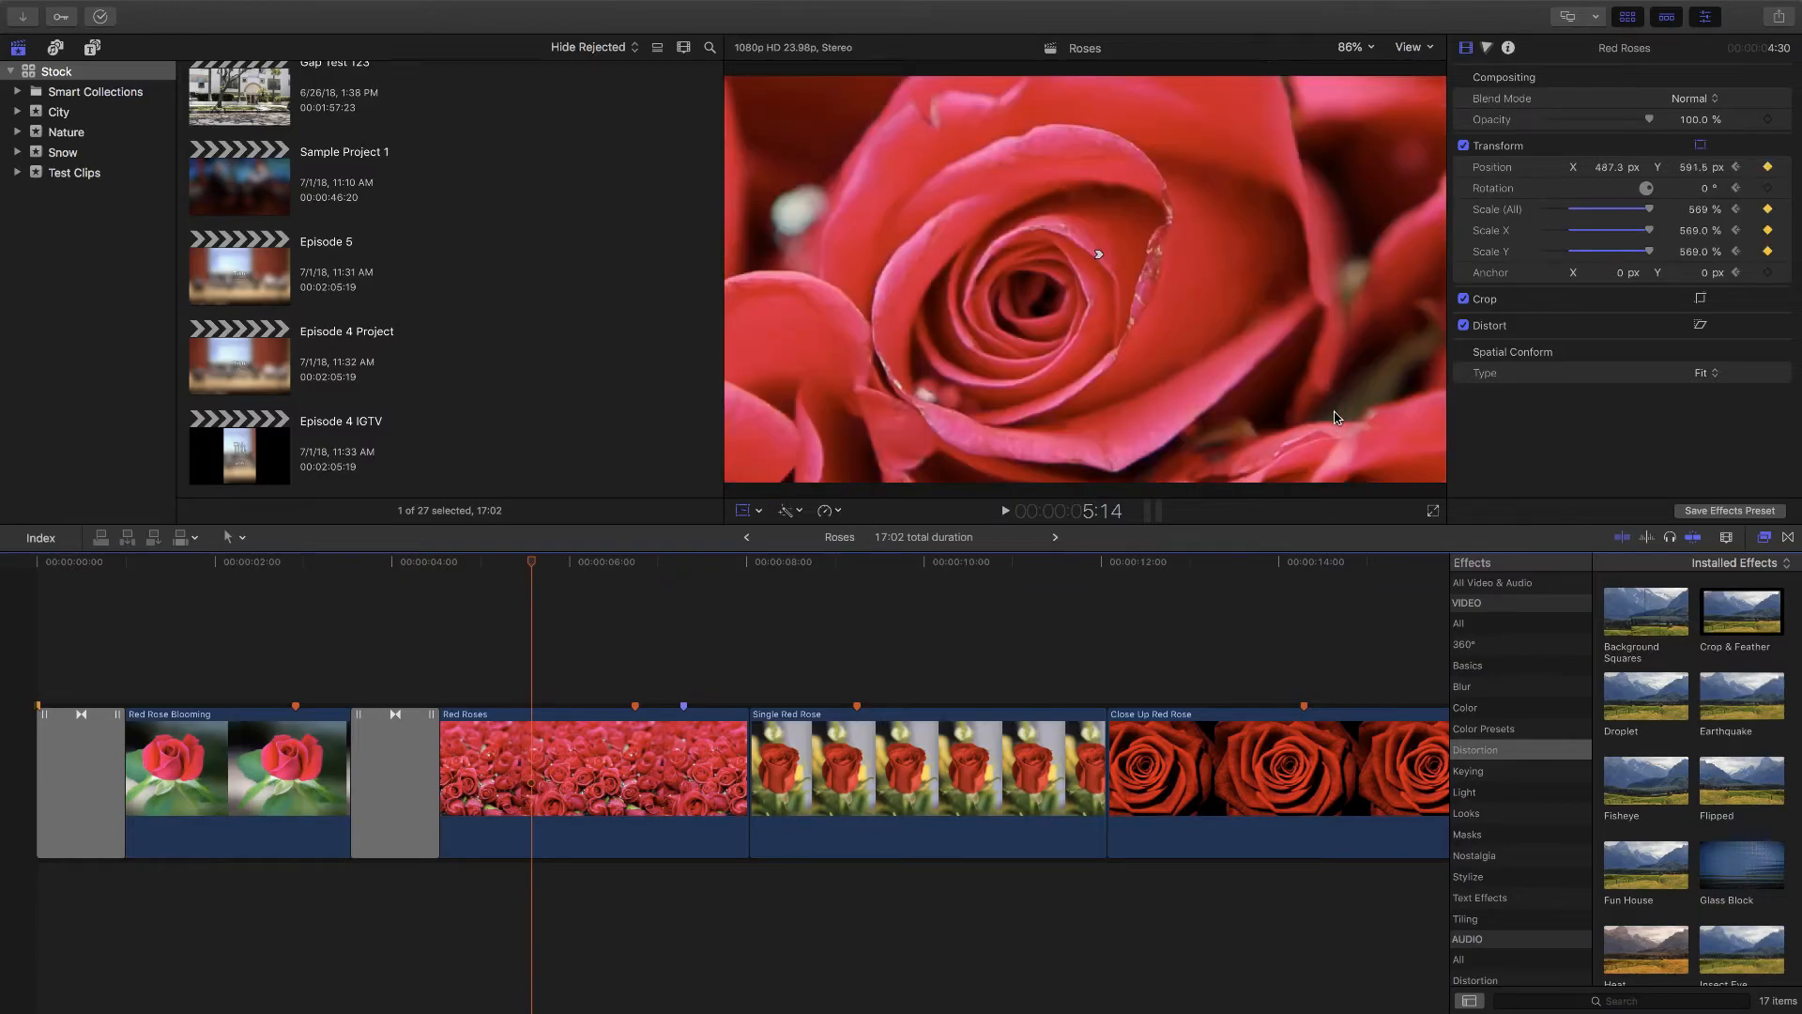
pyautogui.click(1768, 209)
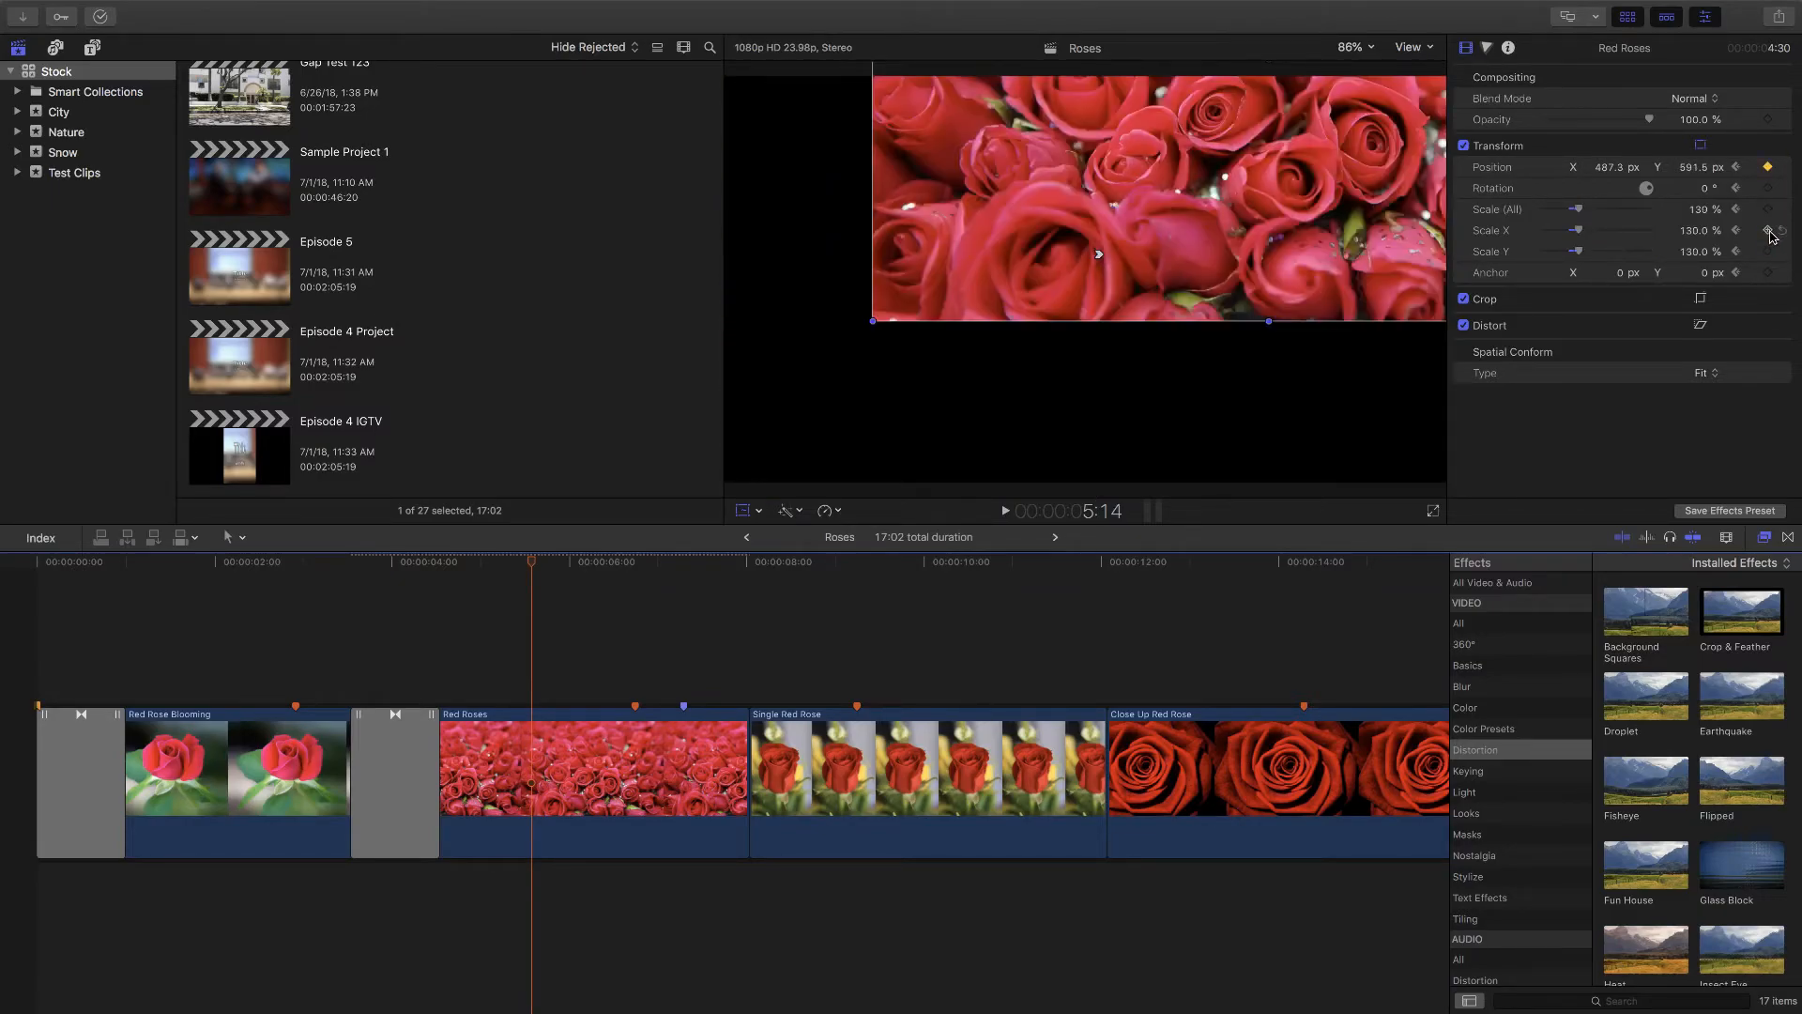
pyautogui.click(1767, 167)
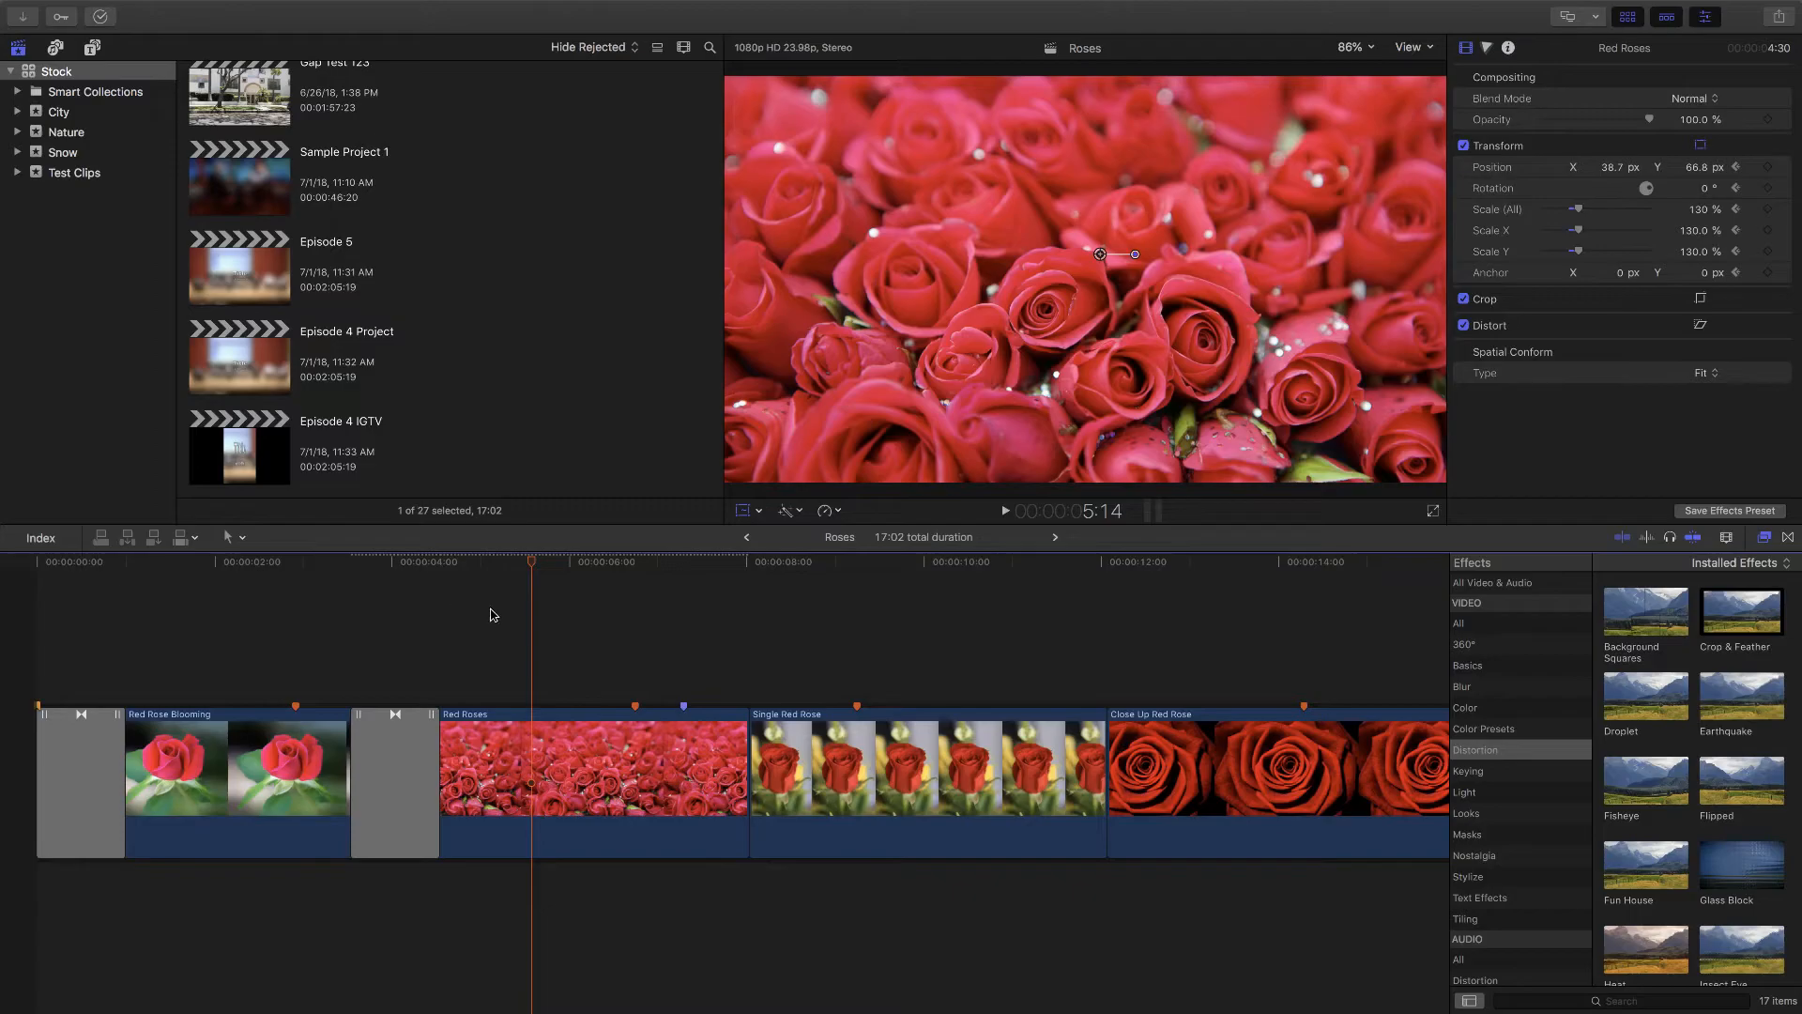
# Step: At the 7:07 marker, scale the Red Roses clip to 400% and reposition it to X 288.8 px, Y 387.5 px
pyautogui.click(459, 561)
pyautogui.moveTo(458, 562); pyautogui.dragTo(684, 569)
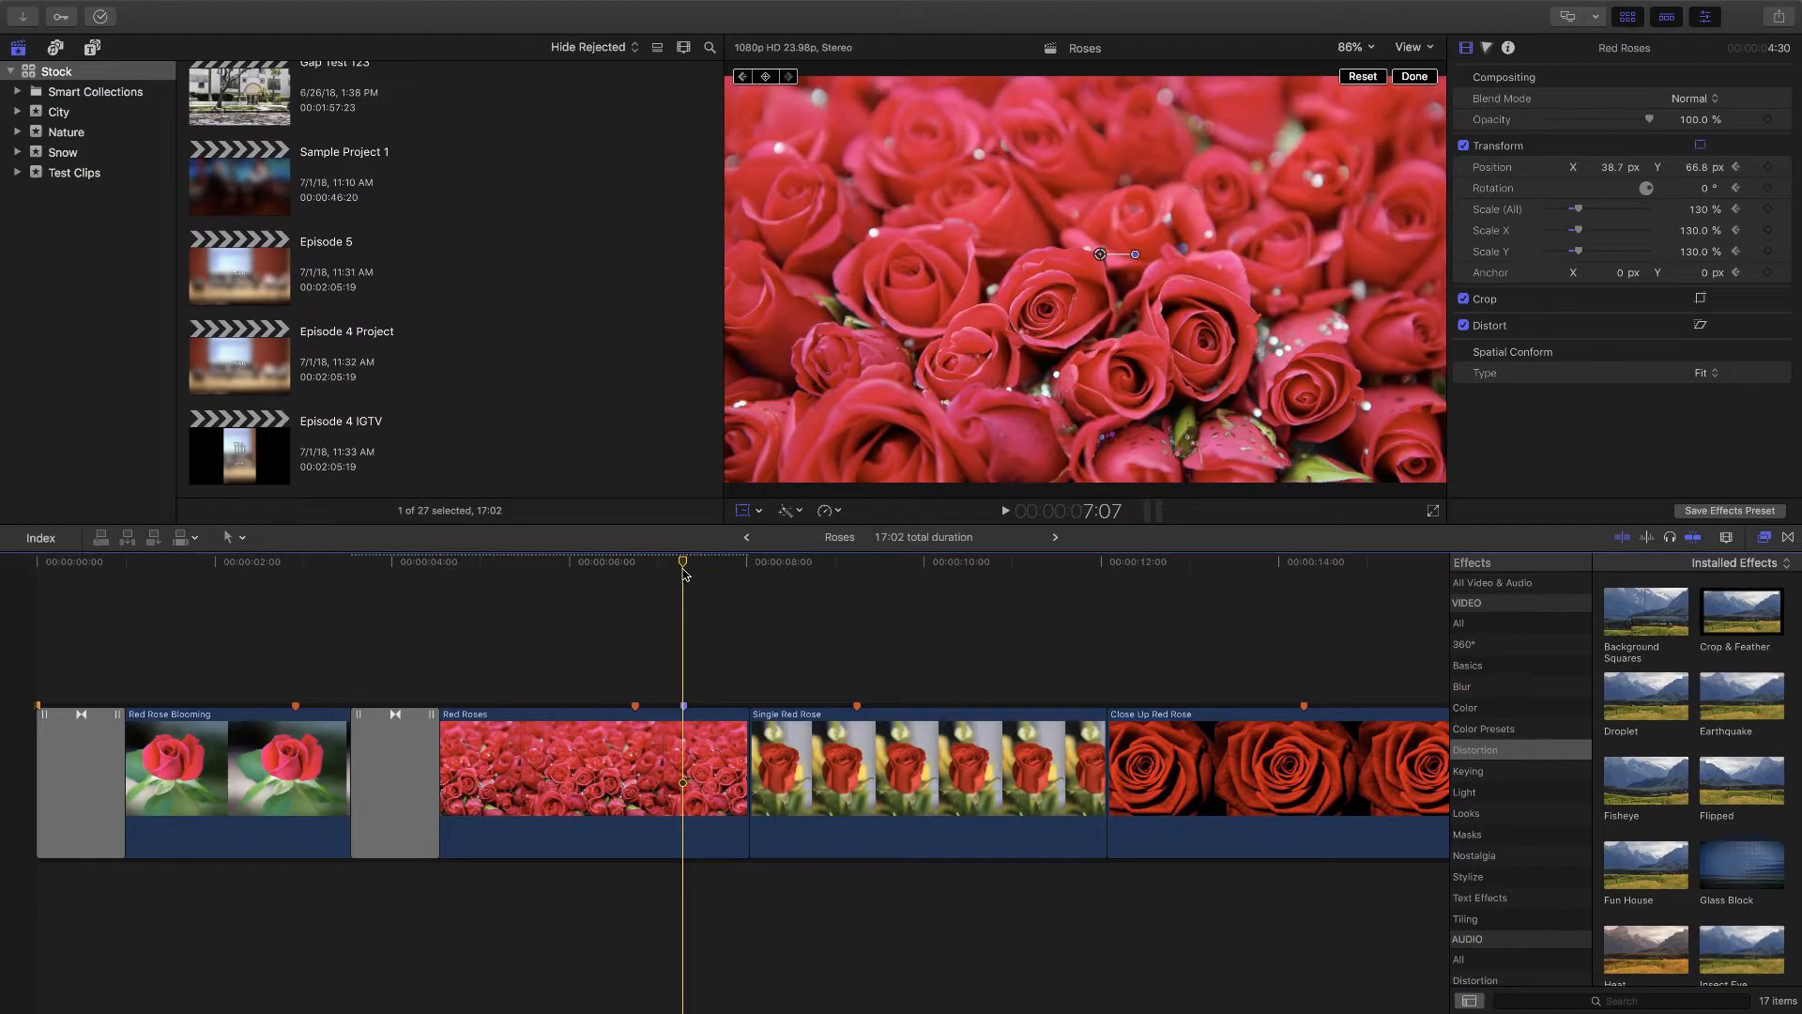
pyautogui.click(686, 756)
pyautogui.moveTo(1578, 208); pyautogui.dragTo(1645, 209)
pyautogui.moveTo(1180, 394); pyautogui.dragTo(1257, 274)
pyautogui.moveTo(1646, 207); pyautogui.dragTo(1660, 207)
pyautogui.moveTo(1271, 301); pyautogui.dragTo(1276, 288)
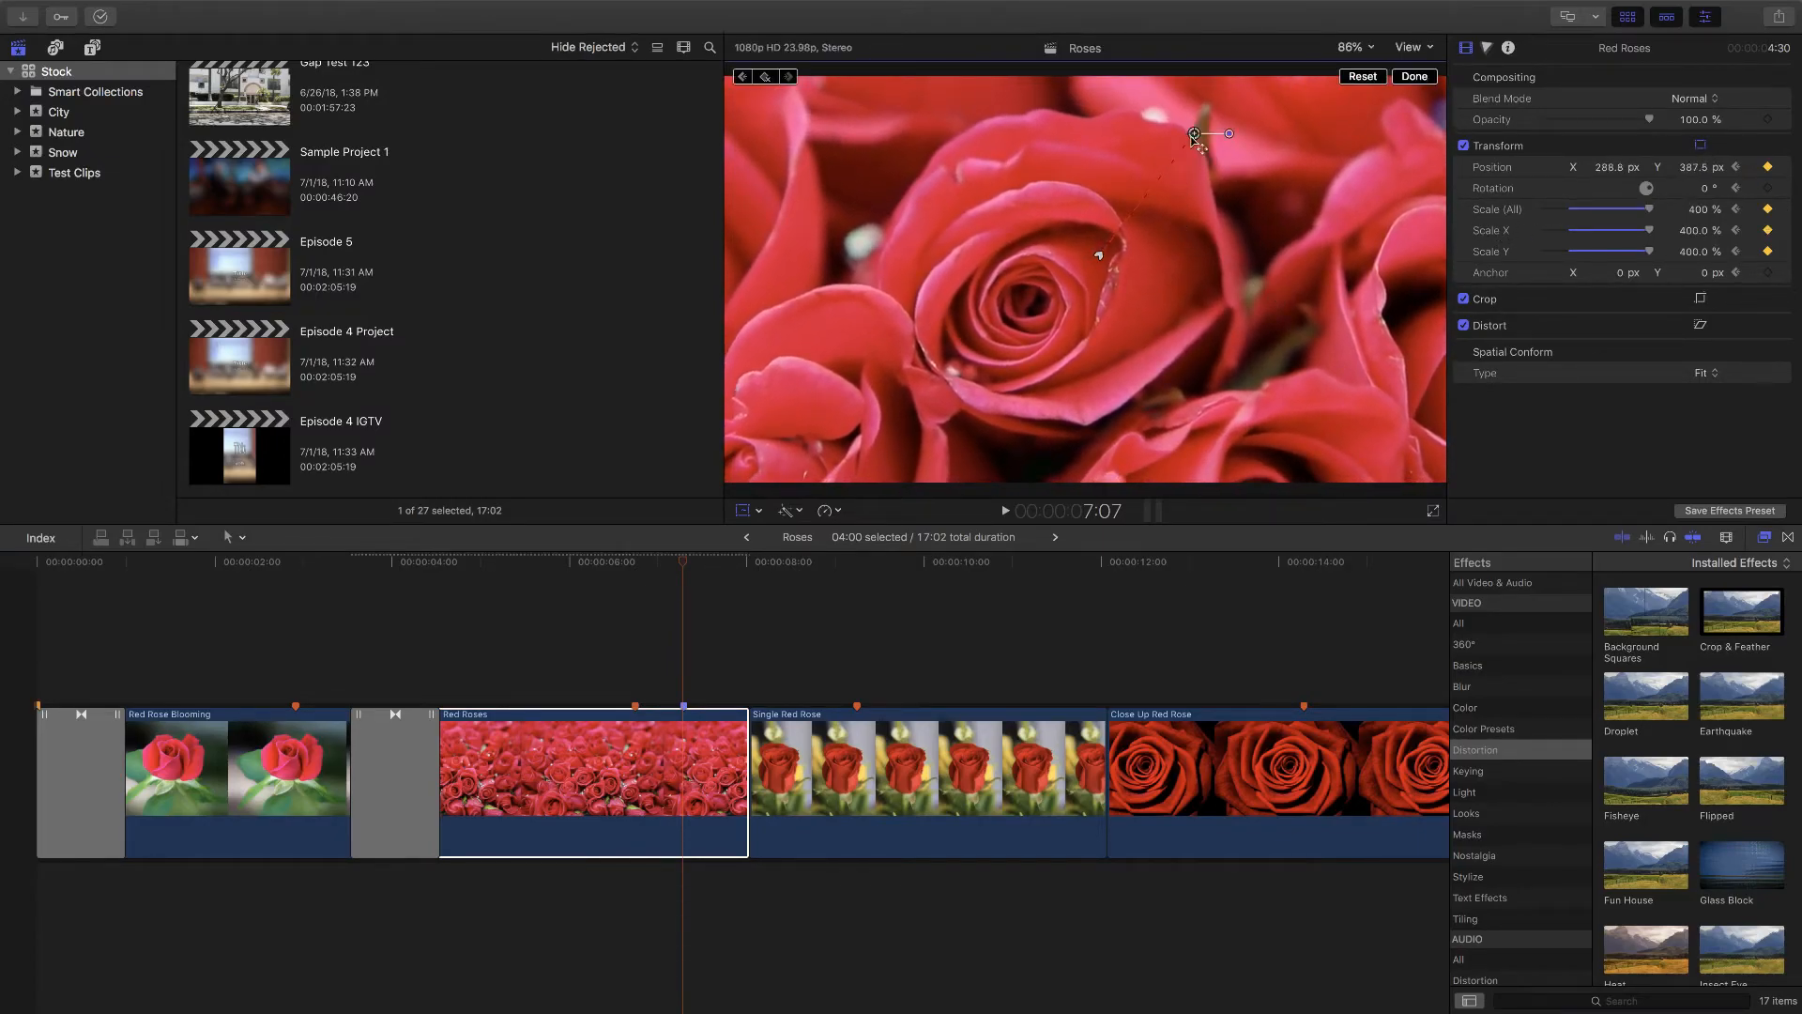
# Step: Play back and scrub the Red Roses clip to review the gradual zoom between its keyframes
pyautogui.moveTo(648, 562); pyautogui.dragTo(487, 560)
pyautogui.press('space')
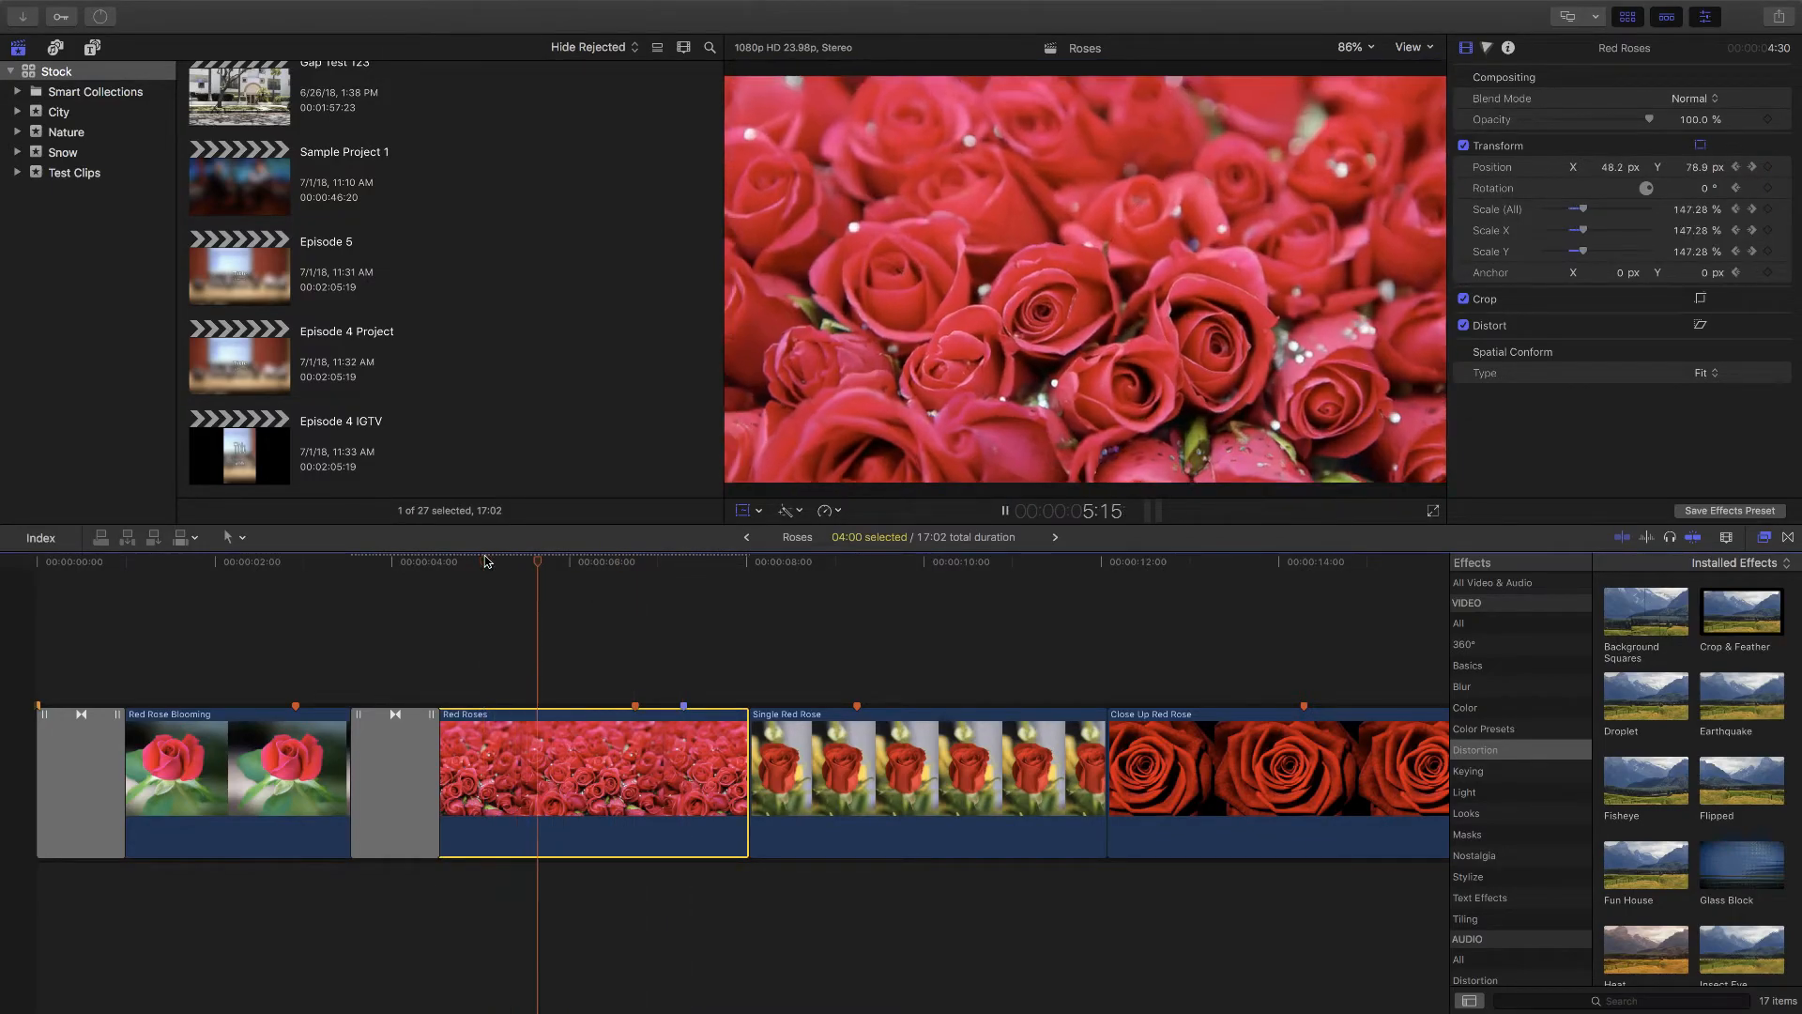
pyautogui.press('space')
pyautogui.moveTo(658, 562); pyautogui.dragTo(560, 561)
# Step: Inspect the Transform settings of the Single Red Rose clip at 9:01 and the Red Rose Blooming clip at 1:13
pyautogui.moveTo(818, 561); pyautogui.dragTo(841, 563)
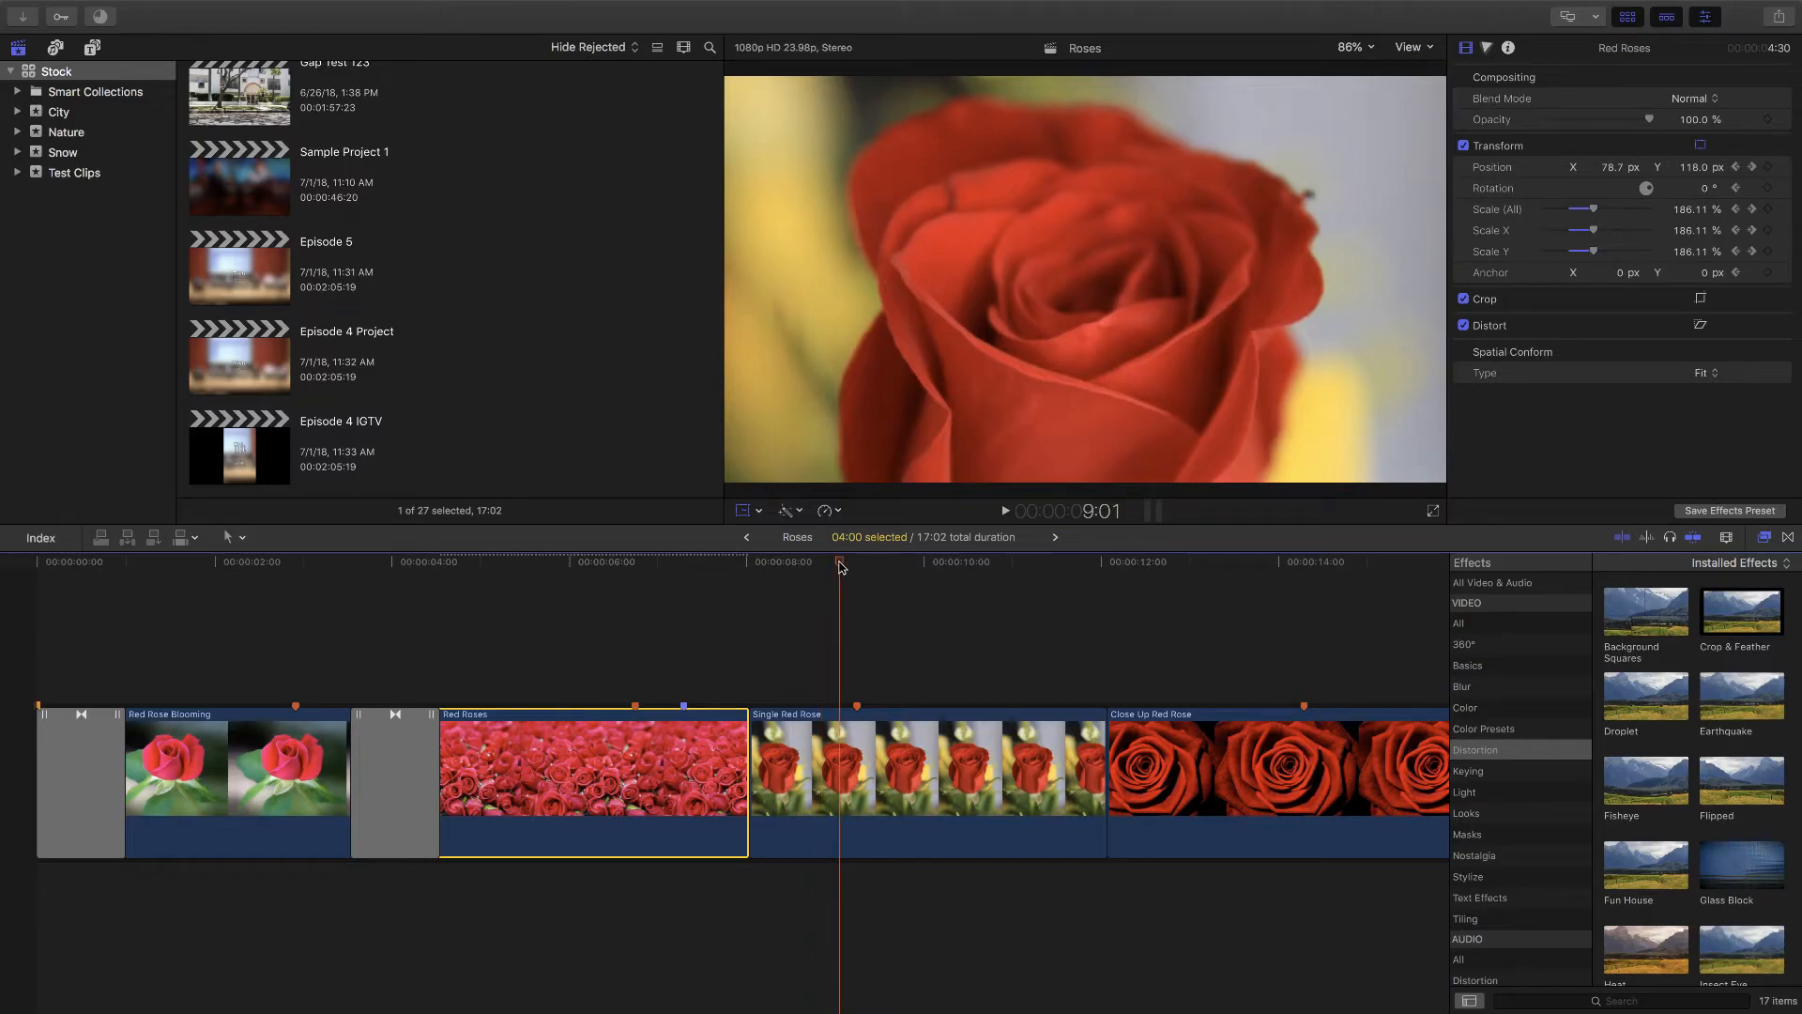
pyautogui.click(838, 786)
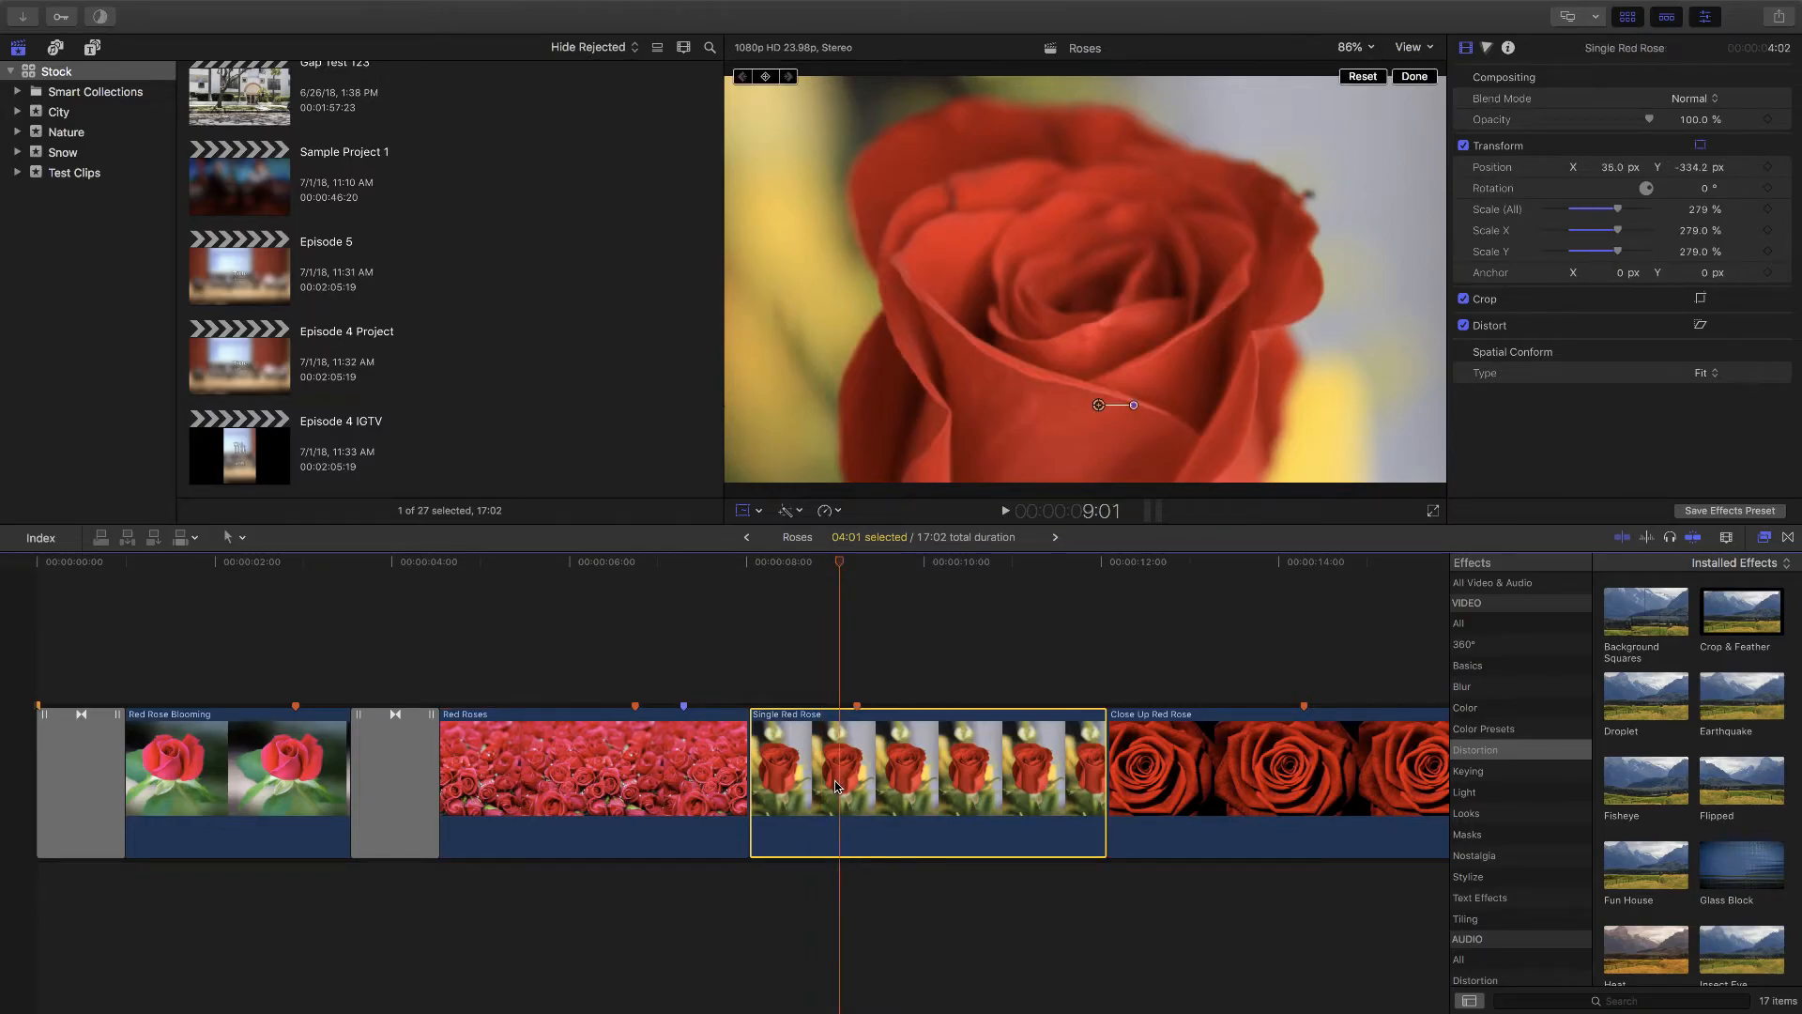
pyautogui.moveTo(229, 563); pyautogui.dragTo(176, 563)
pyautogui.click(167, 805)
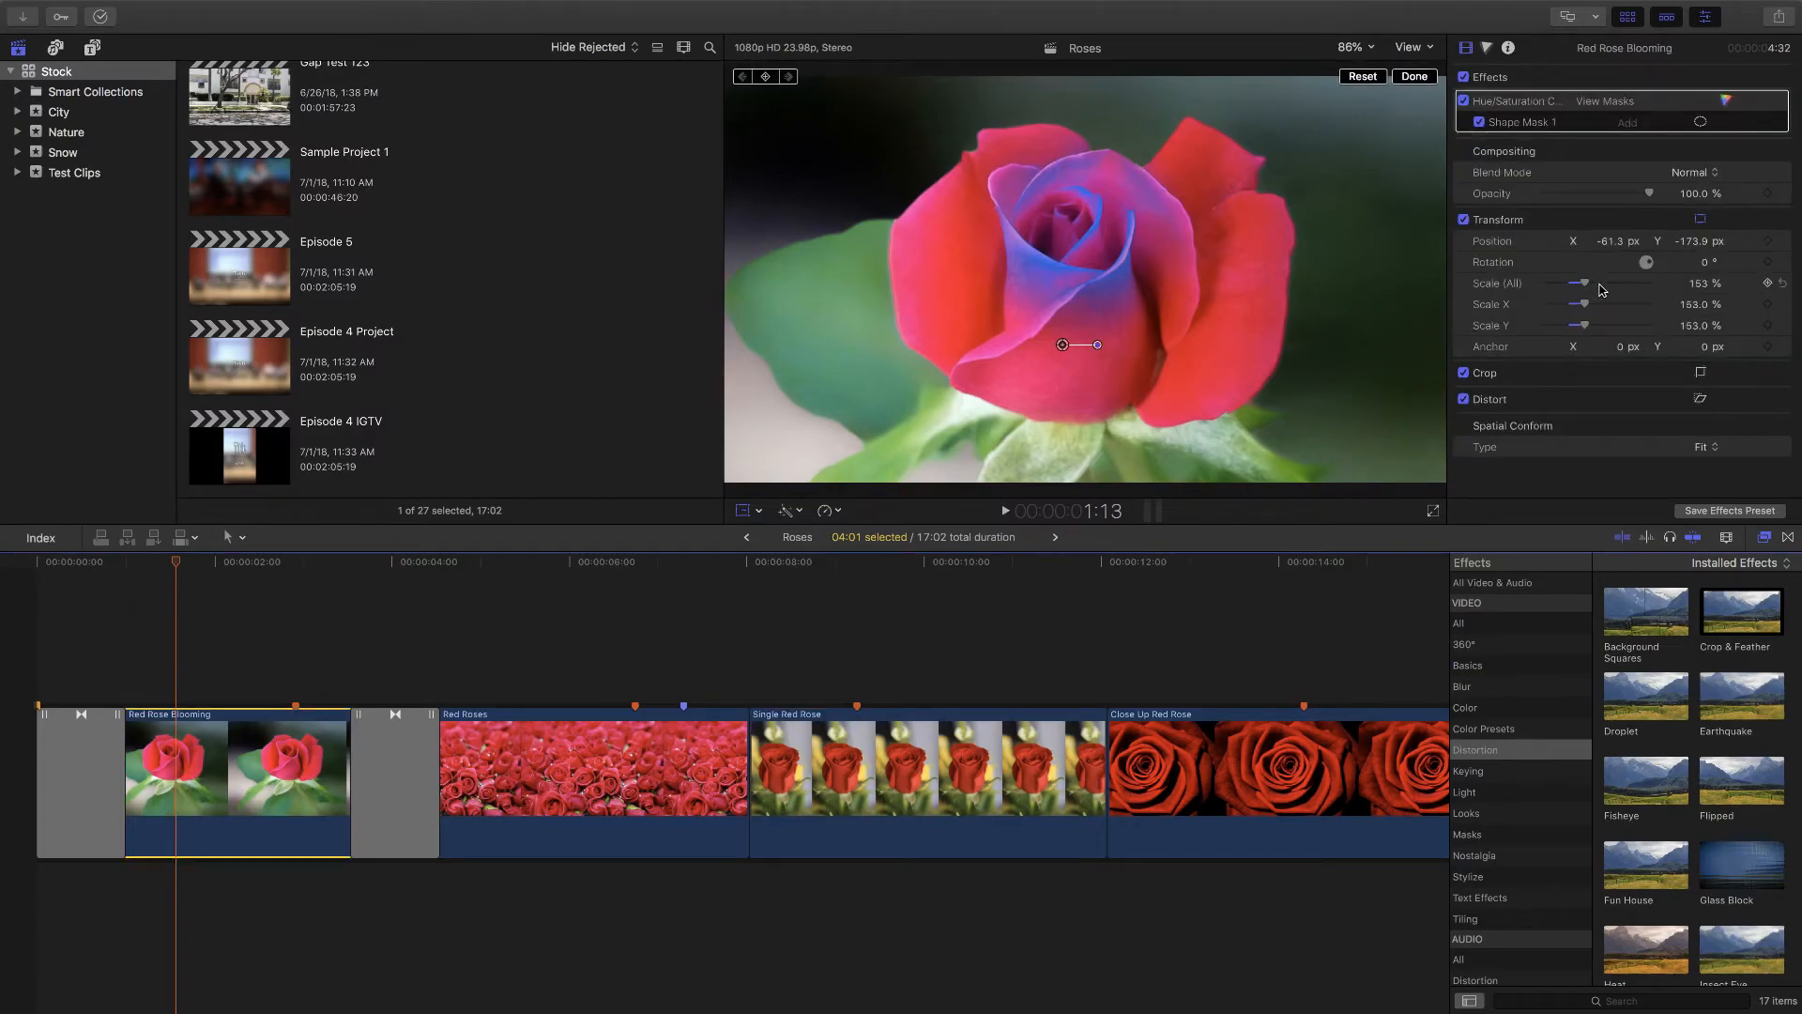
# Step: Keyframe the Red Rose Blooming clip's Scale and Position at 1:13, and set 299% scale and Y -545.1 px at 2:22
pyautogui.click(1768, 285)
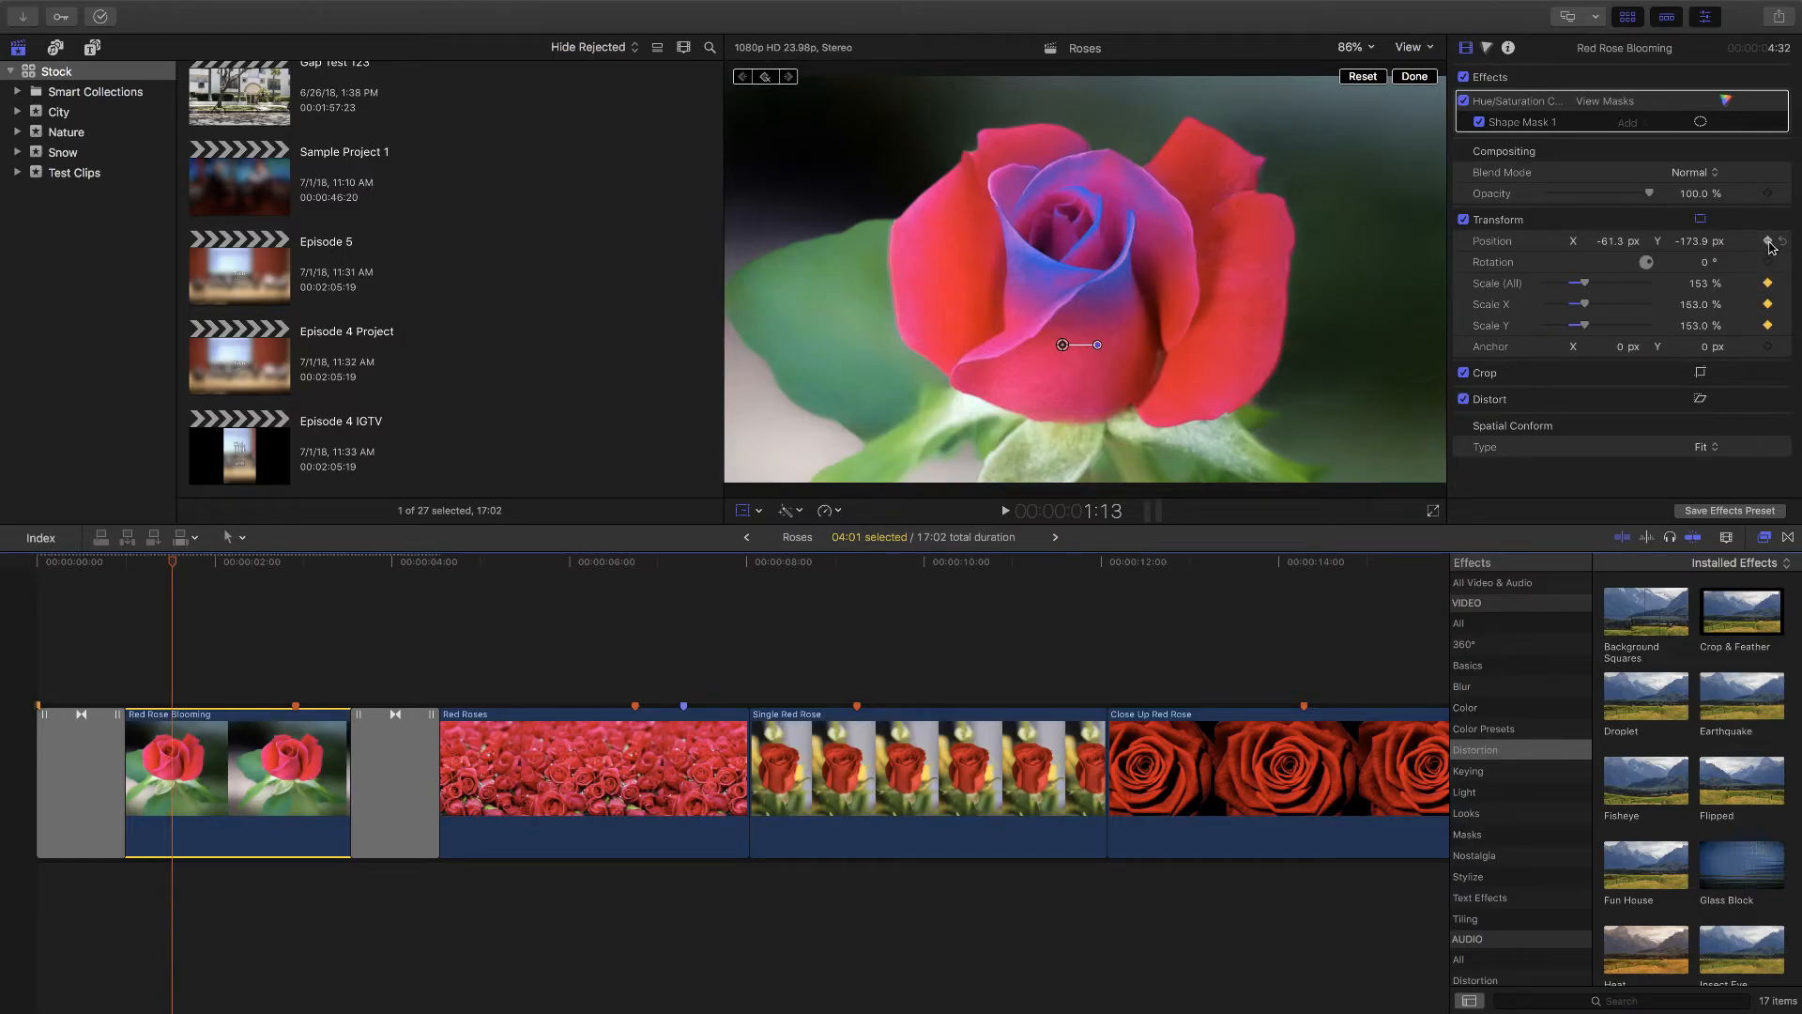
pyautogui.moveTo(183, 568); pyautogui.dragTo(292, 566)
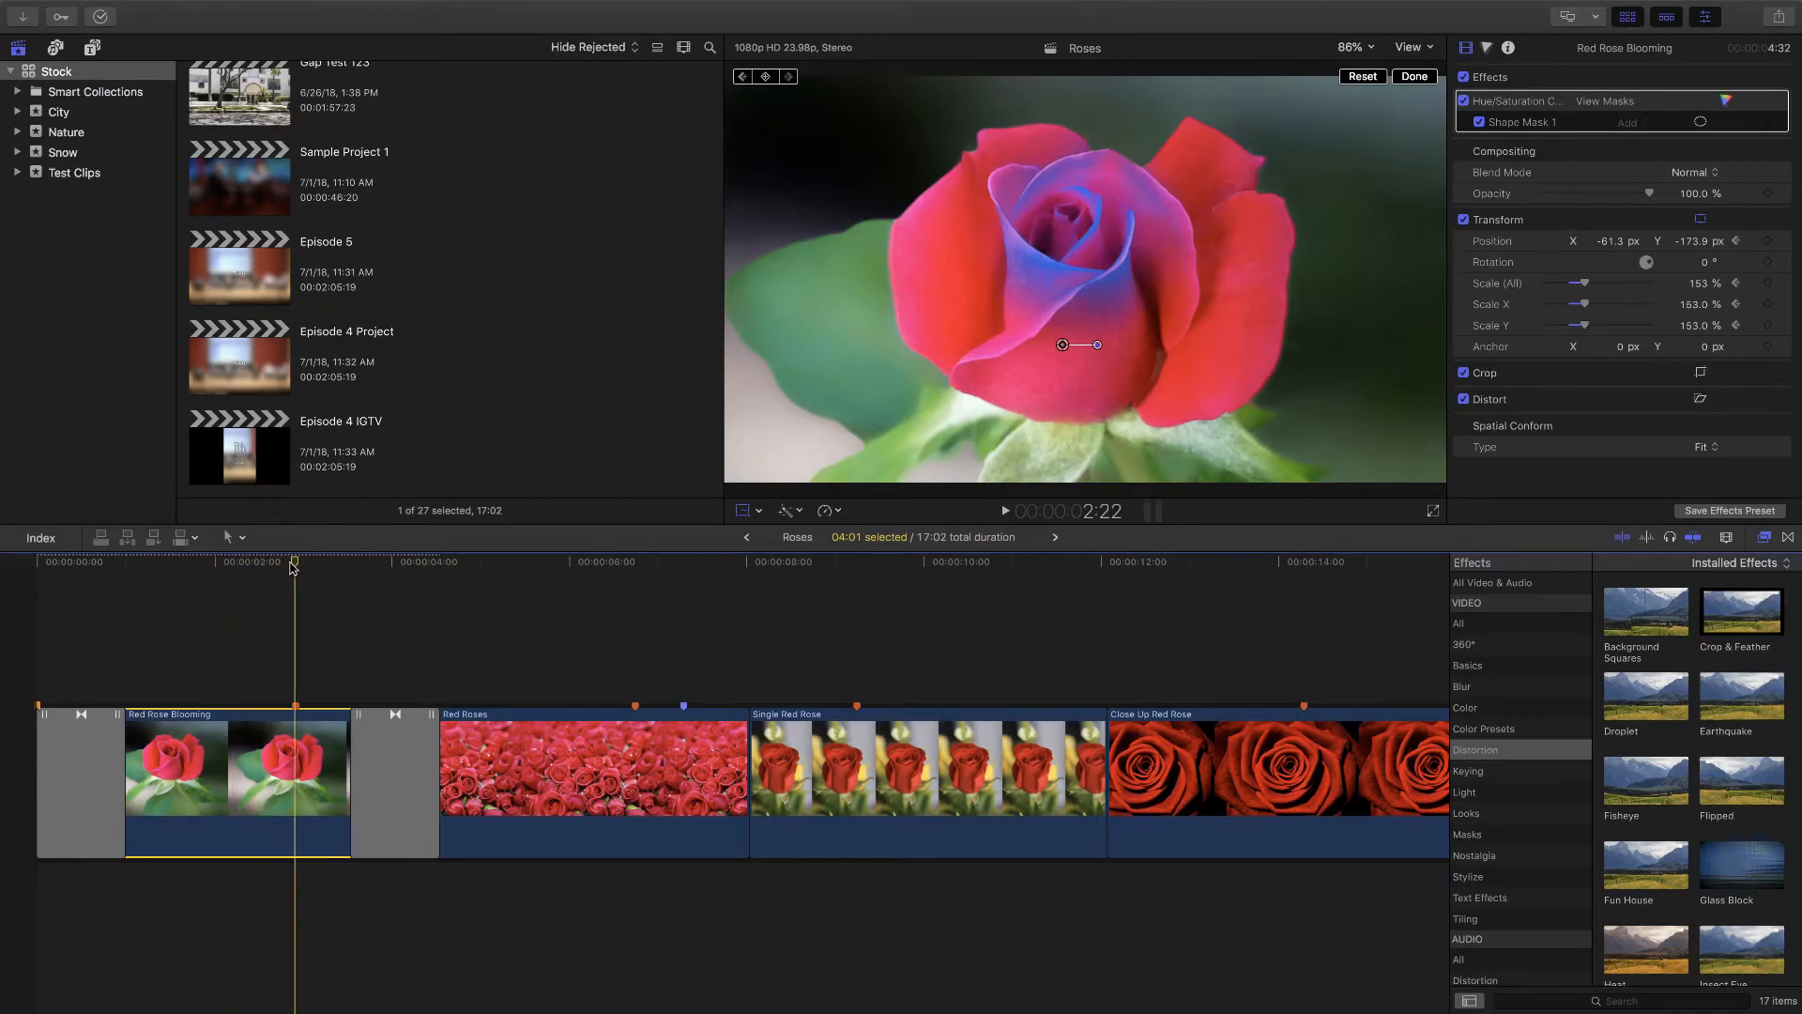
pyautogui.moveTo(1584, 282); pyautogui.dragTo(1623, 286)
pyautogui.moveTo(1062, 345); pyautogui.dragTo(1062, 483)
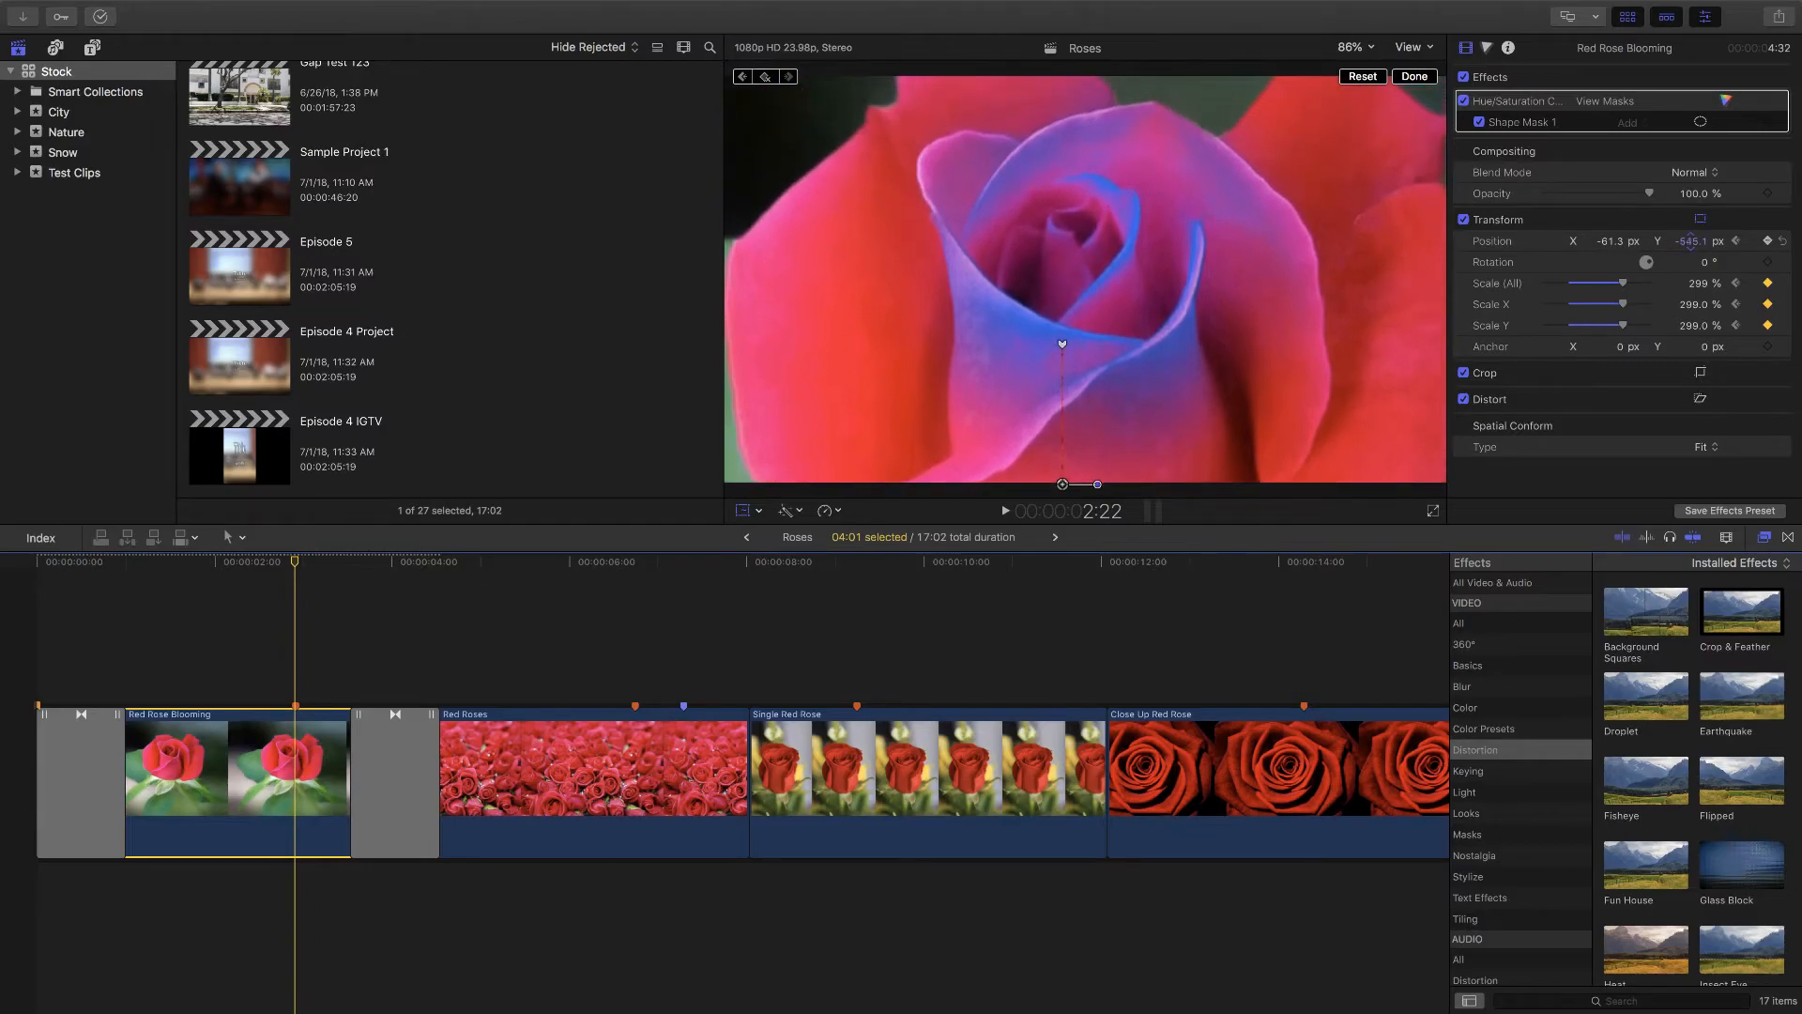
# Step: Play back the Red Rose Blooming clip from before its first keyframe to review the gradual zoom
pyautogui.moveTo(292, 567); pyautogui.dragTo(97, 564)
pyautogui.press('space')
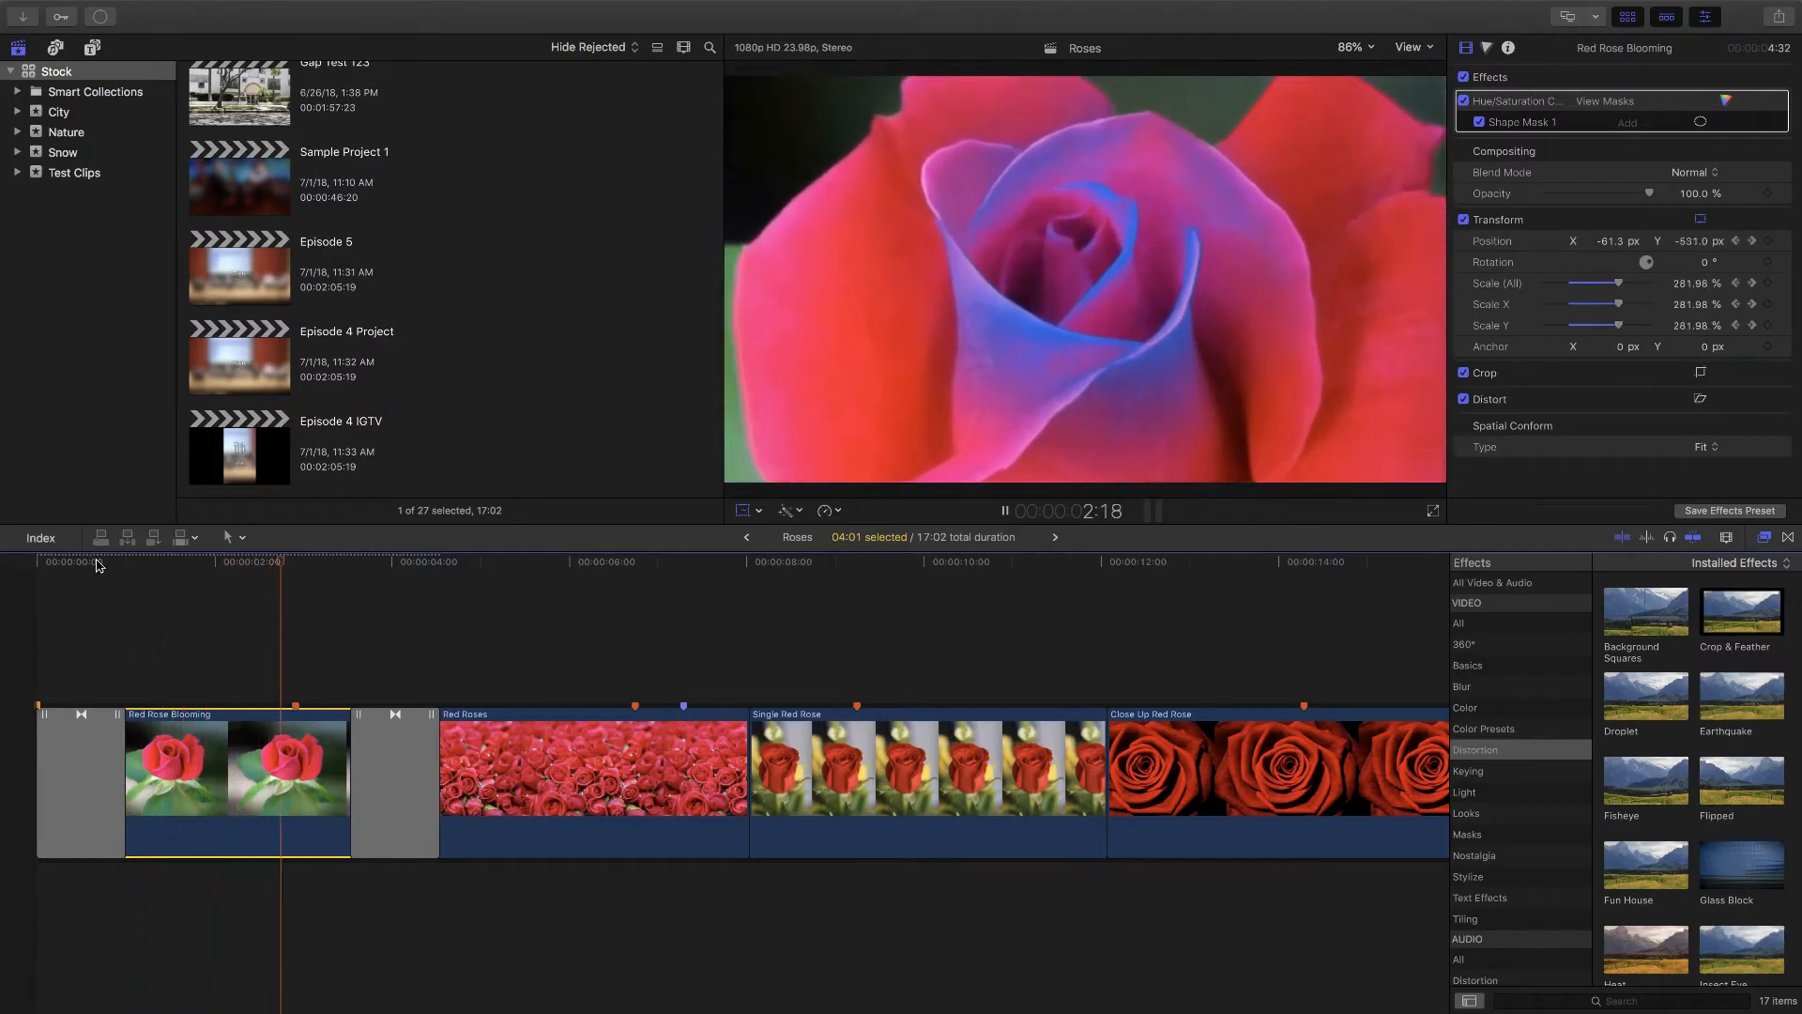
pyautogui.press('space')
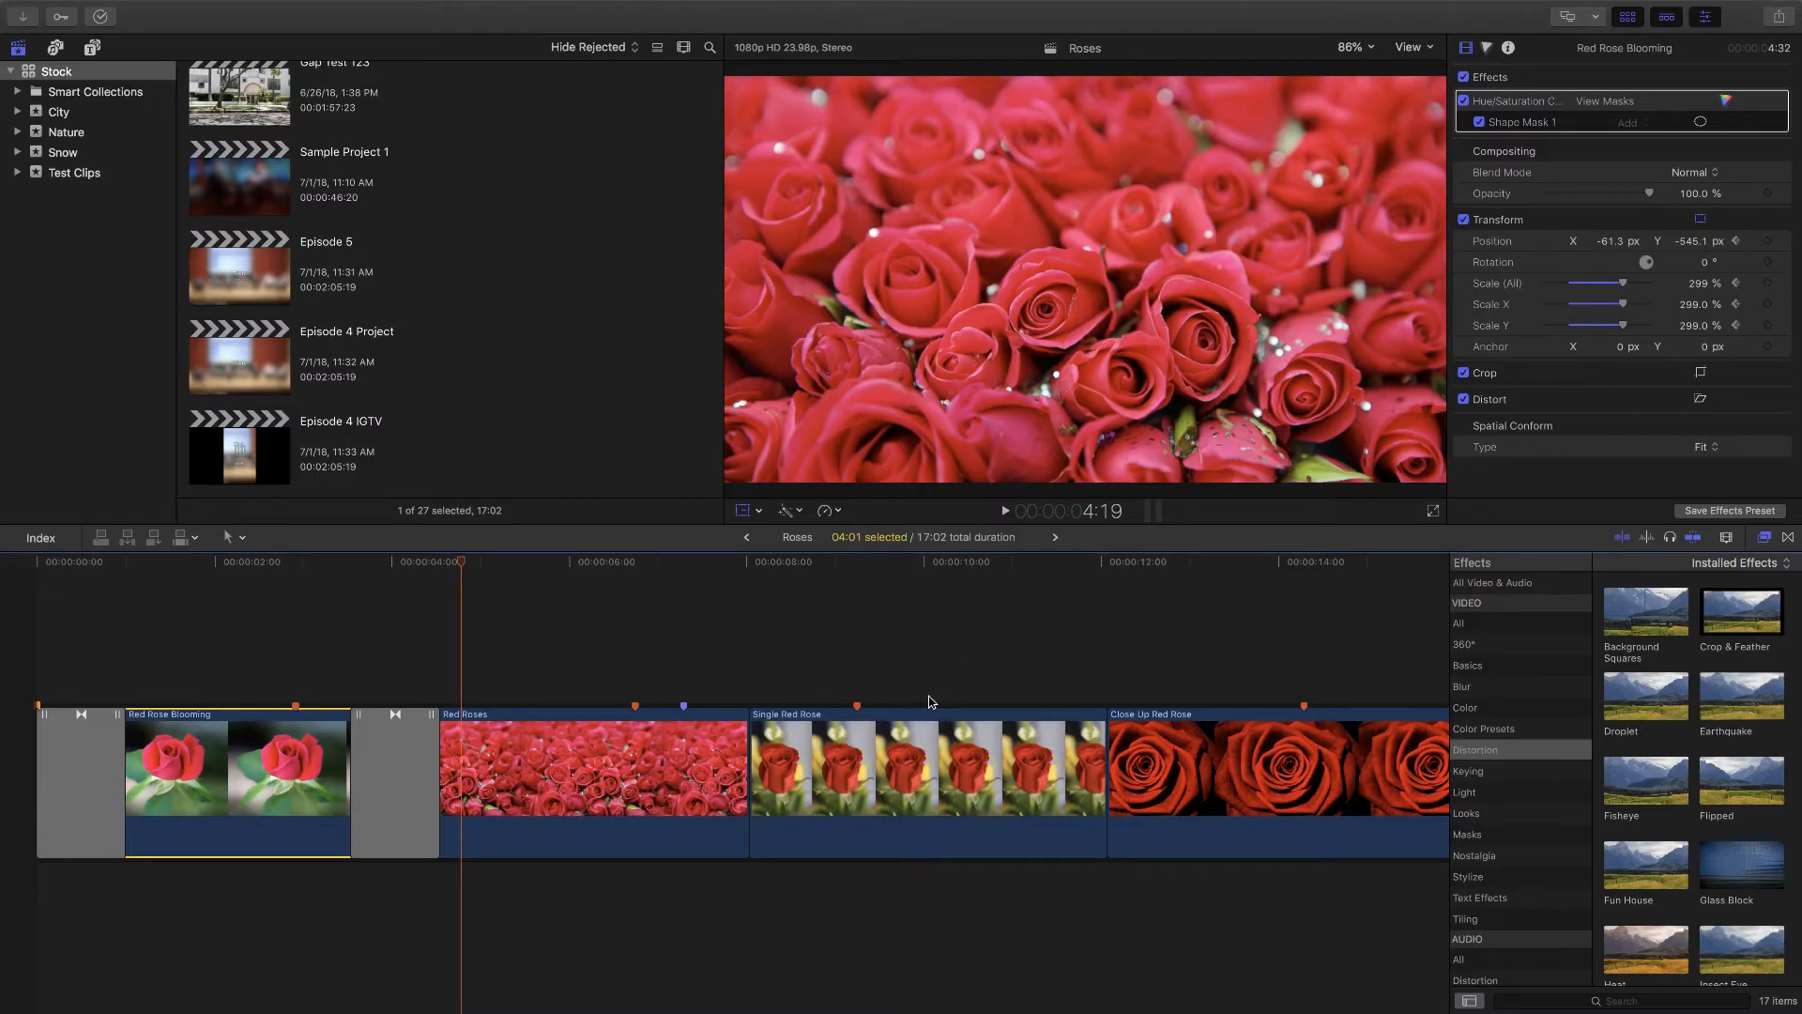
pyautogui.moveTo(576, 663); pyautogui.dragTo(44, 807)
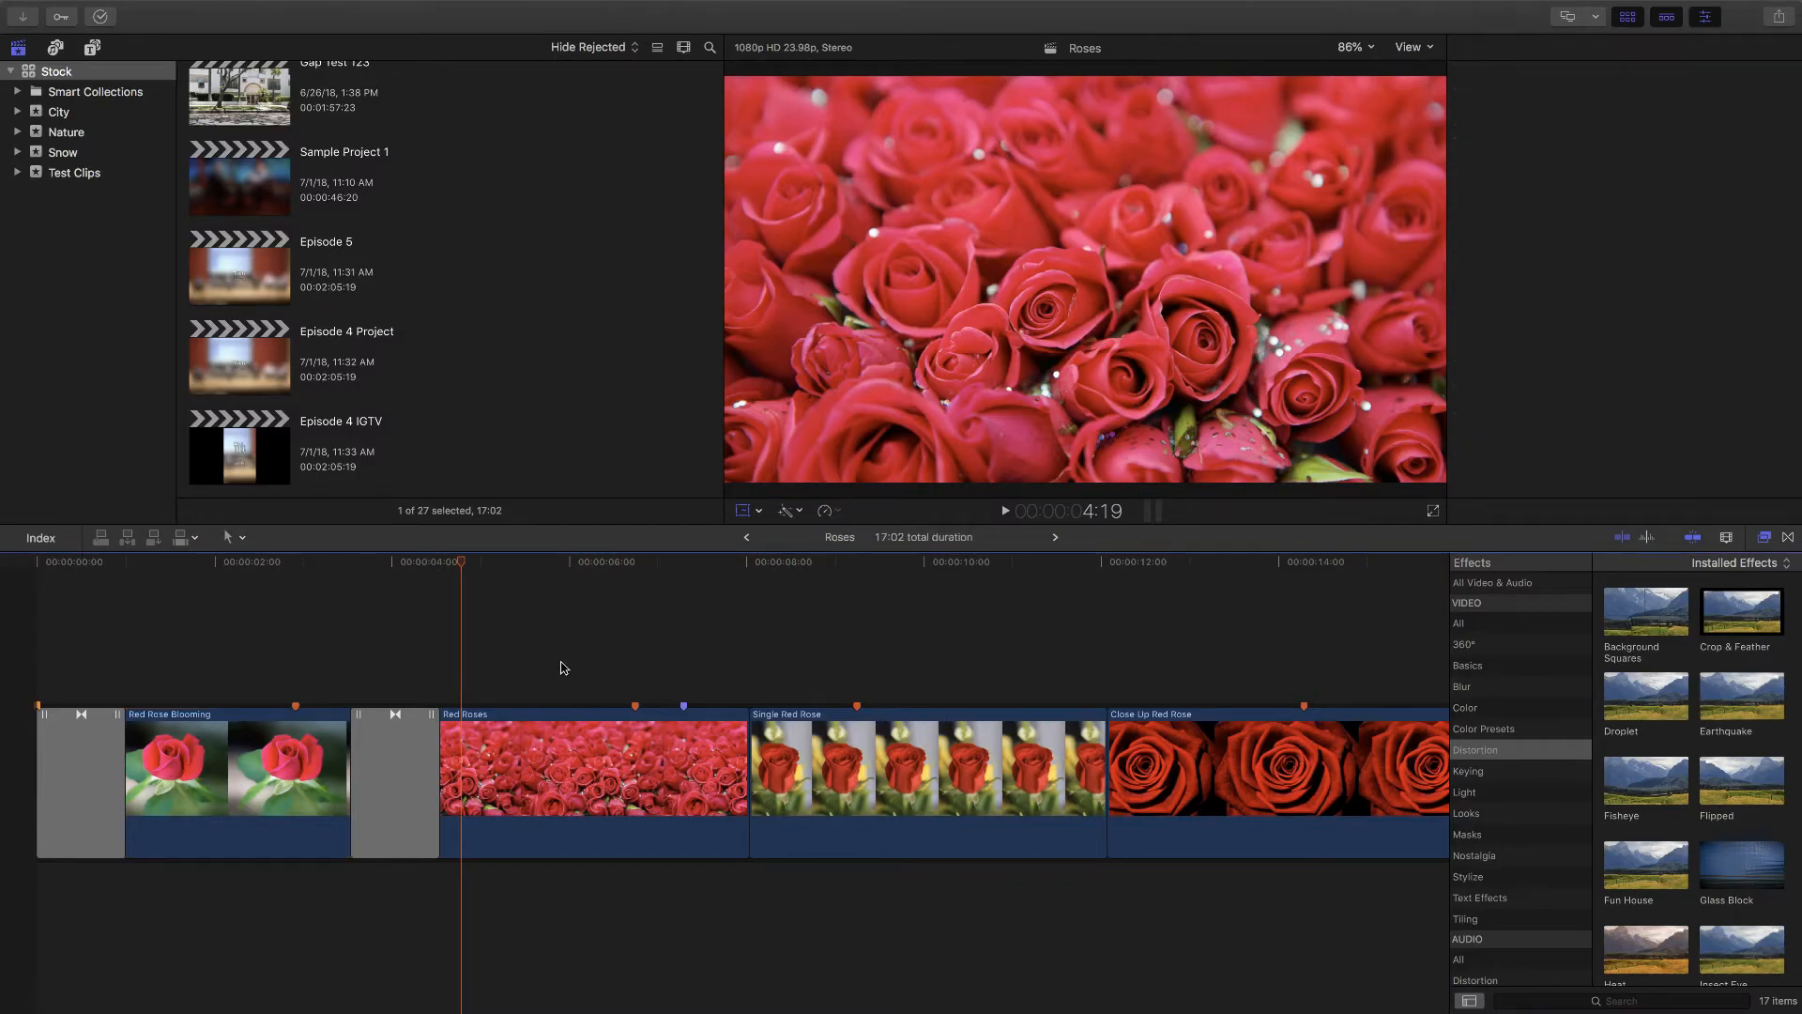
pyautogui.press('Delete')
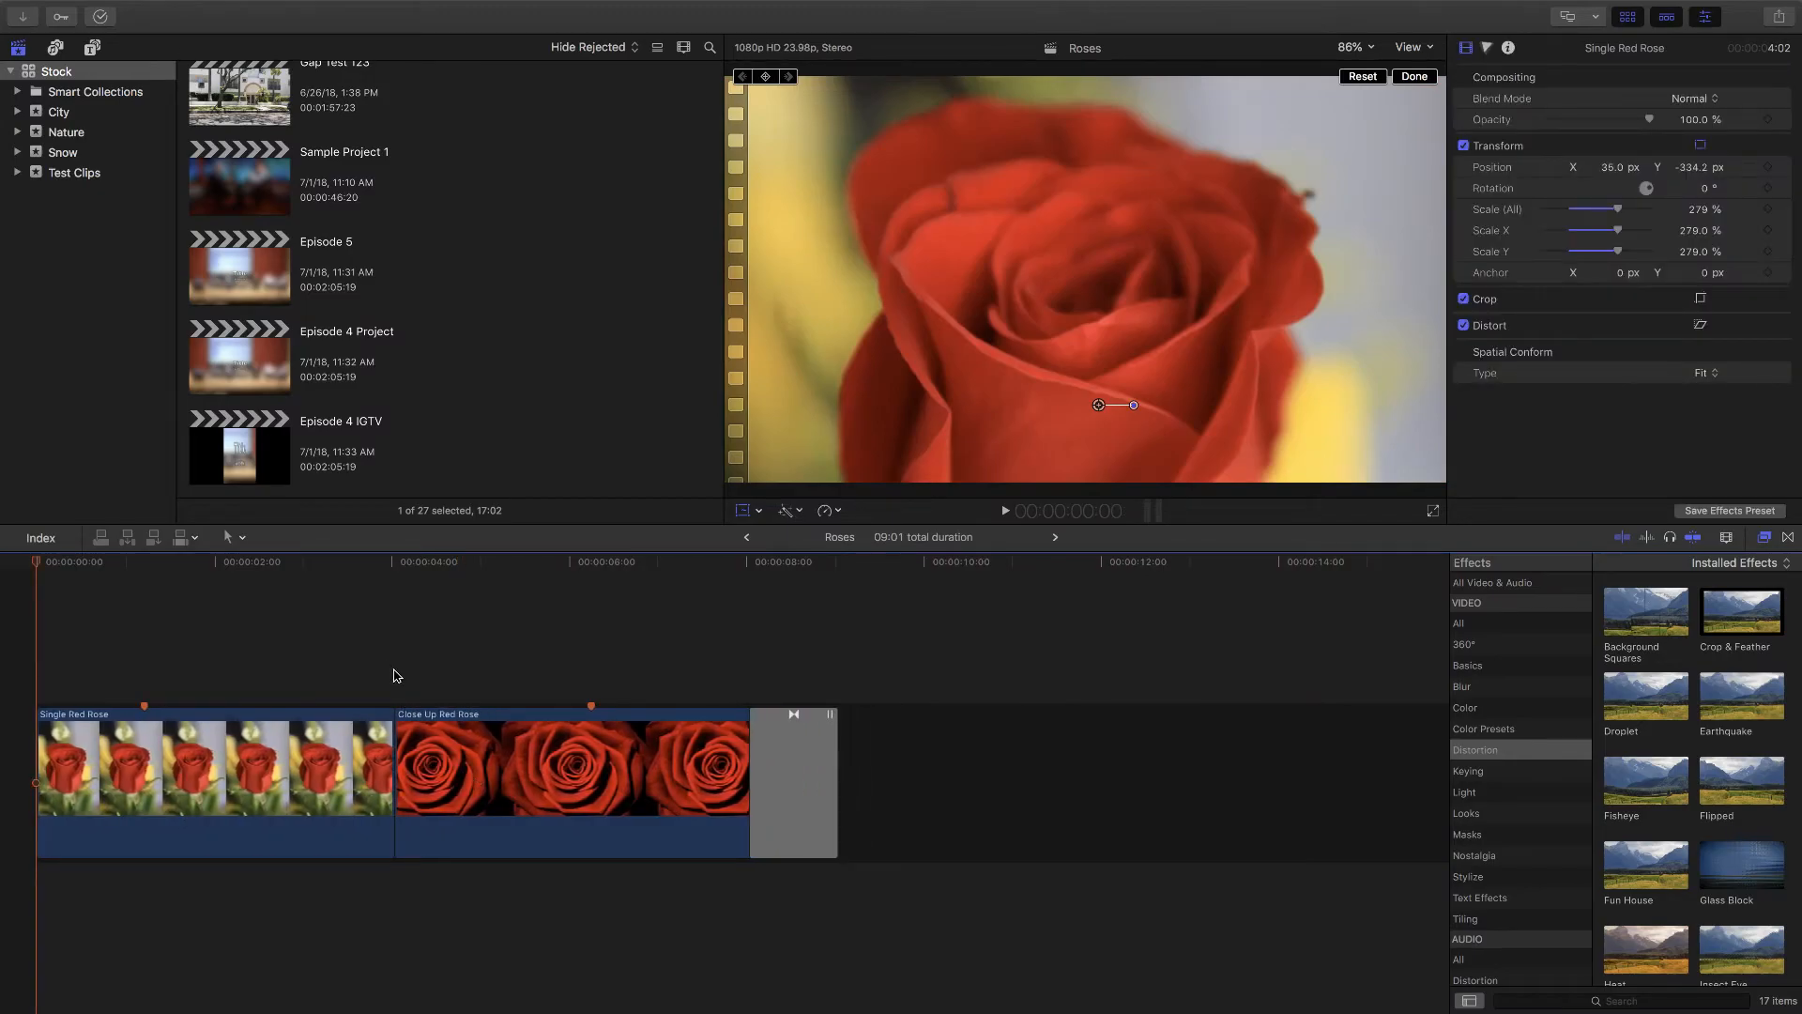
pyautogui.press('super+z')
pyautogui.moveTo(420, 677); pyautogui.dragTo(40, 818)
pyautogui.press('Delete')
pyautogui.moveTo(648, 662); pyautogui.dragTo(1023, 868)
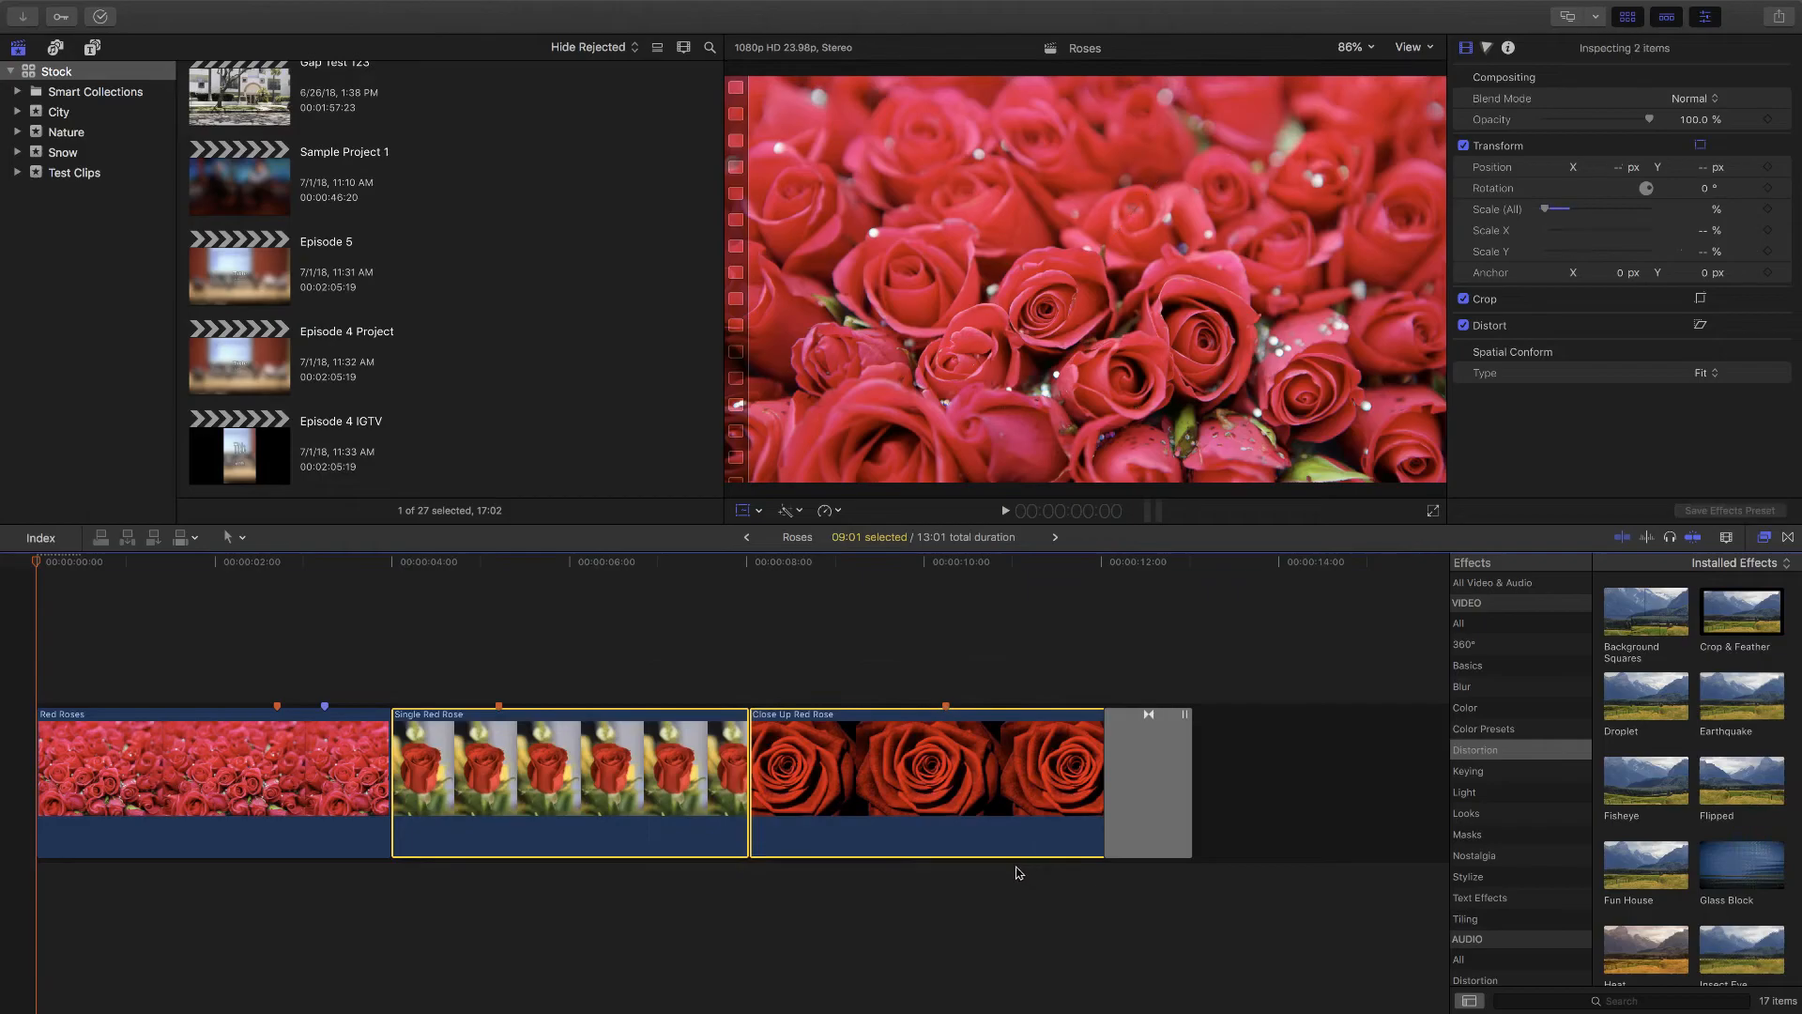
pyautogui.press('Delete')
pyautogui.click(356, 756)
pyautogui.press('Delete')
pyautogui.moveTo(390, 762); pyautogui.dragTo(1087, 779)
pyautogui.moveTo(53, 562)
pyautogui.mouseDown()
pyautogui.moveTo(495, 562)
pyautogui.moveTo(27, 572)
pyautogui.mouseUp()
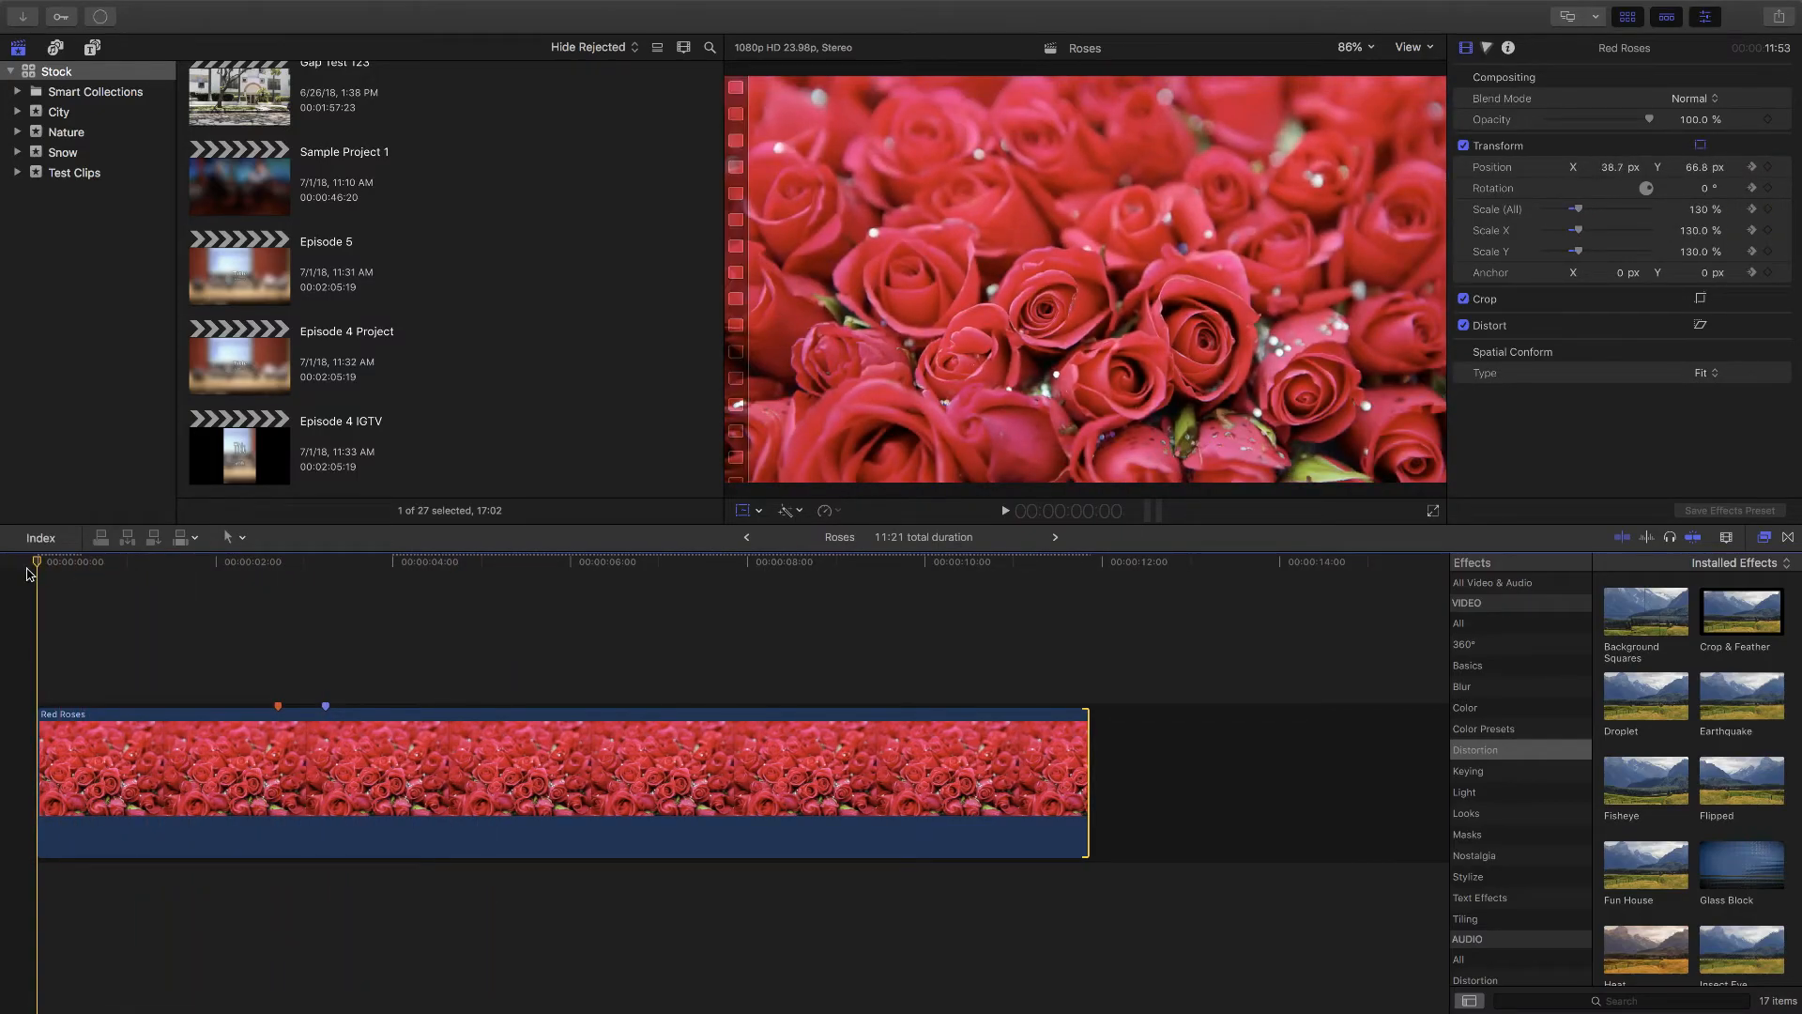
pyautogui.press('super+z')
pyautogui.press('super+z')
pyautogui.press('super+z')
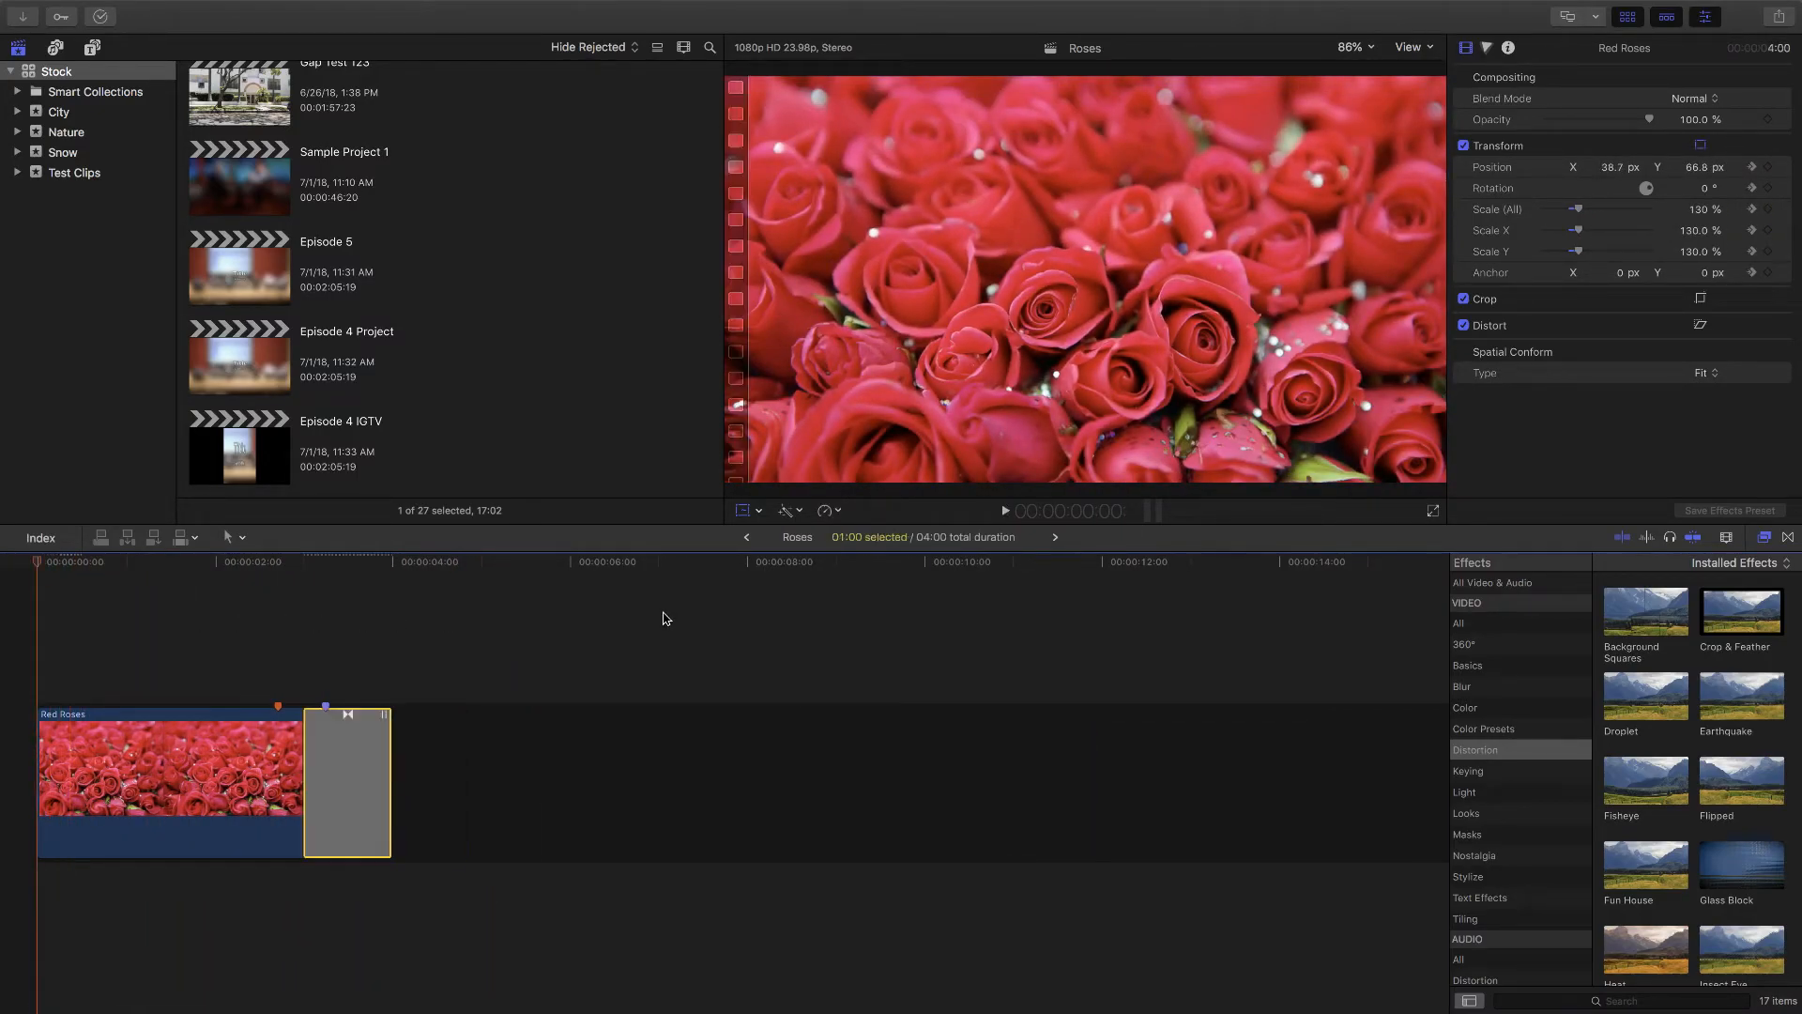
pyautogui.press('super+z')
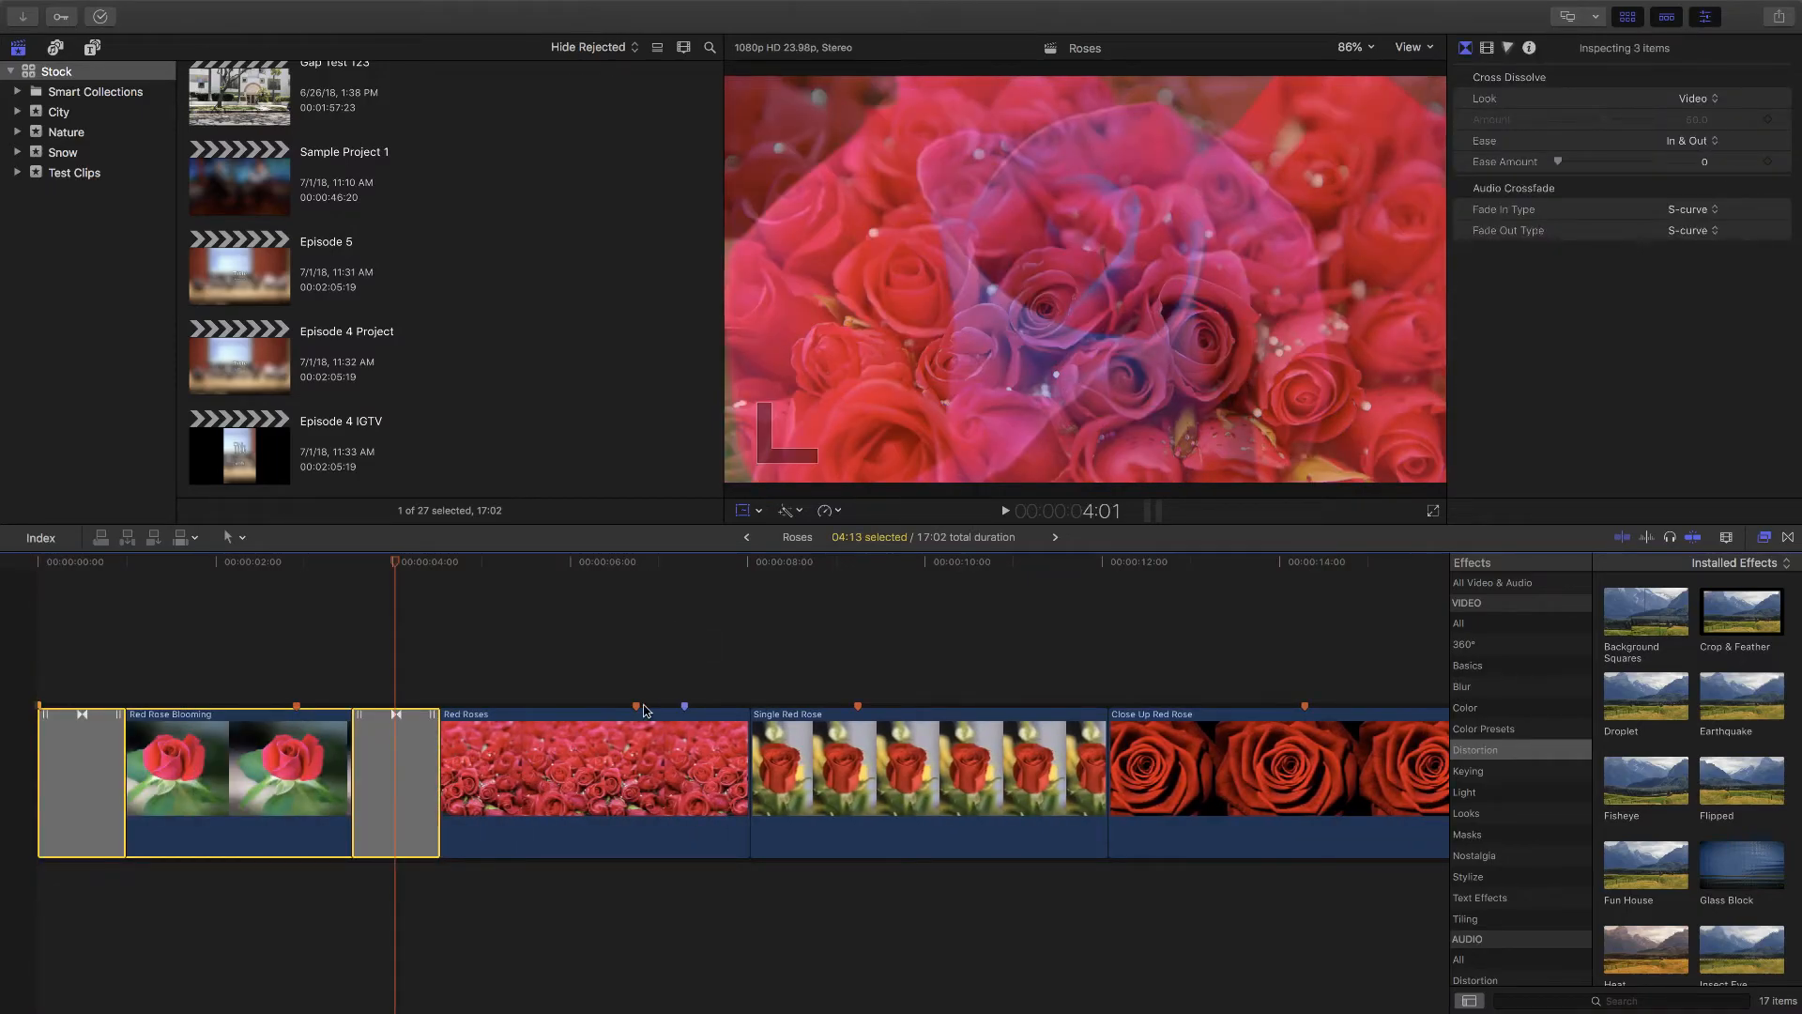
# Step: Delete the Single Red Rose and Close Up Red Rose clips from the Roses timeline
pyautogui.moveTo(851, 671); pyautogui.dragTo(1259, 820)
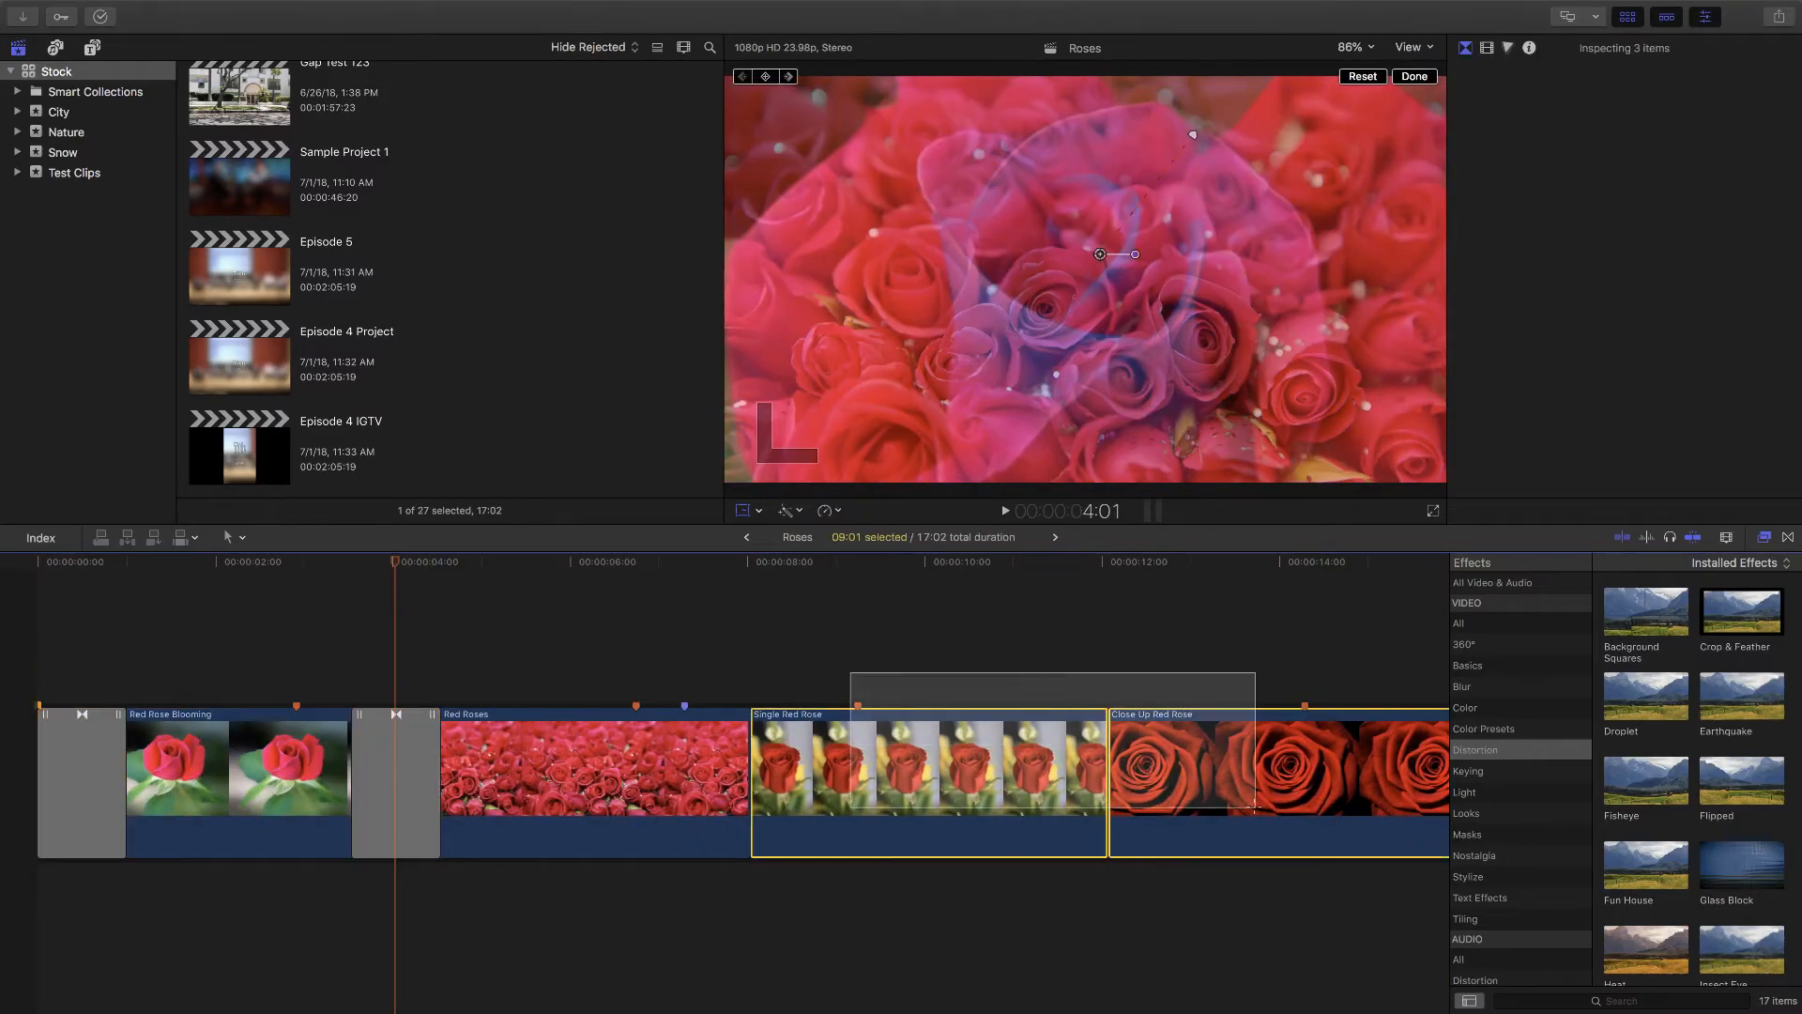
pyautogui.press('Delete')
pyautogui.click(725, 756)
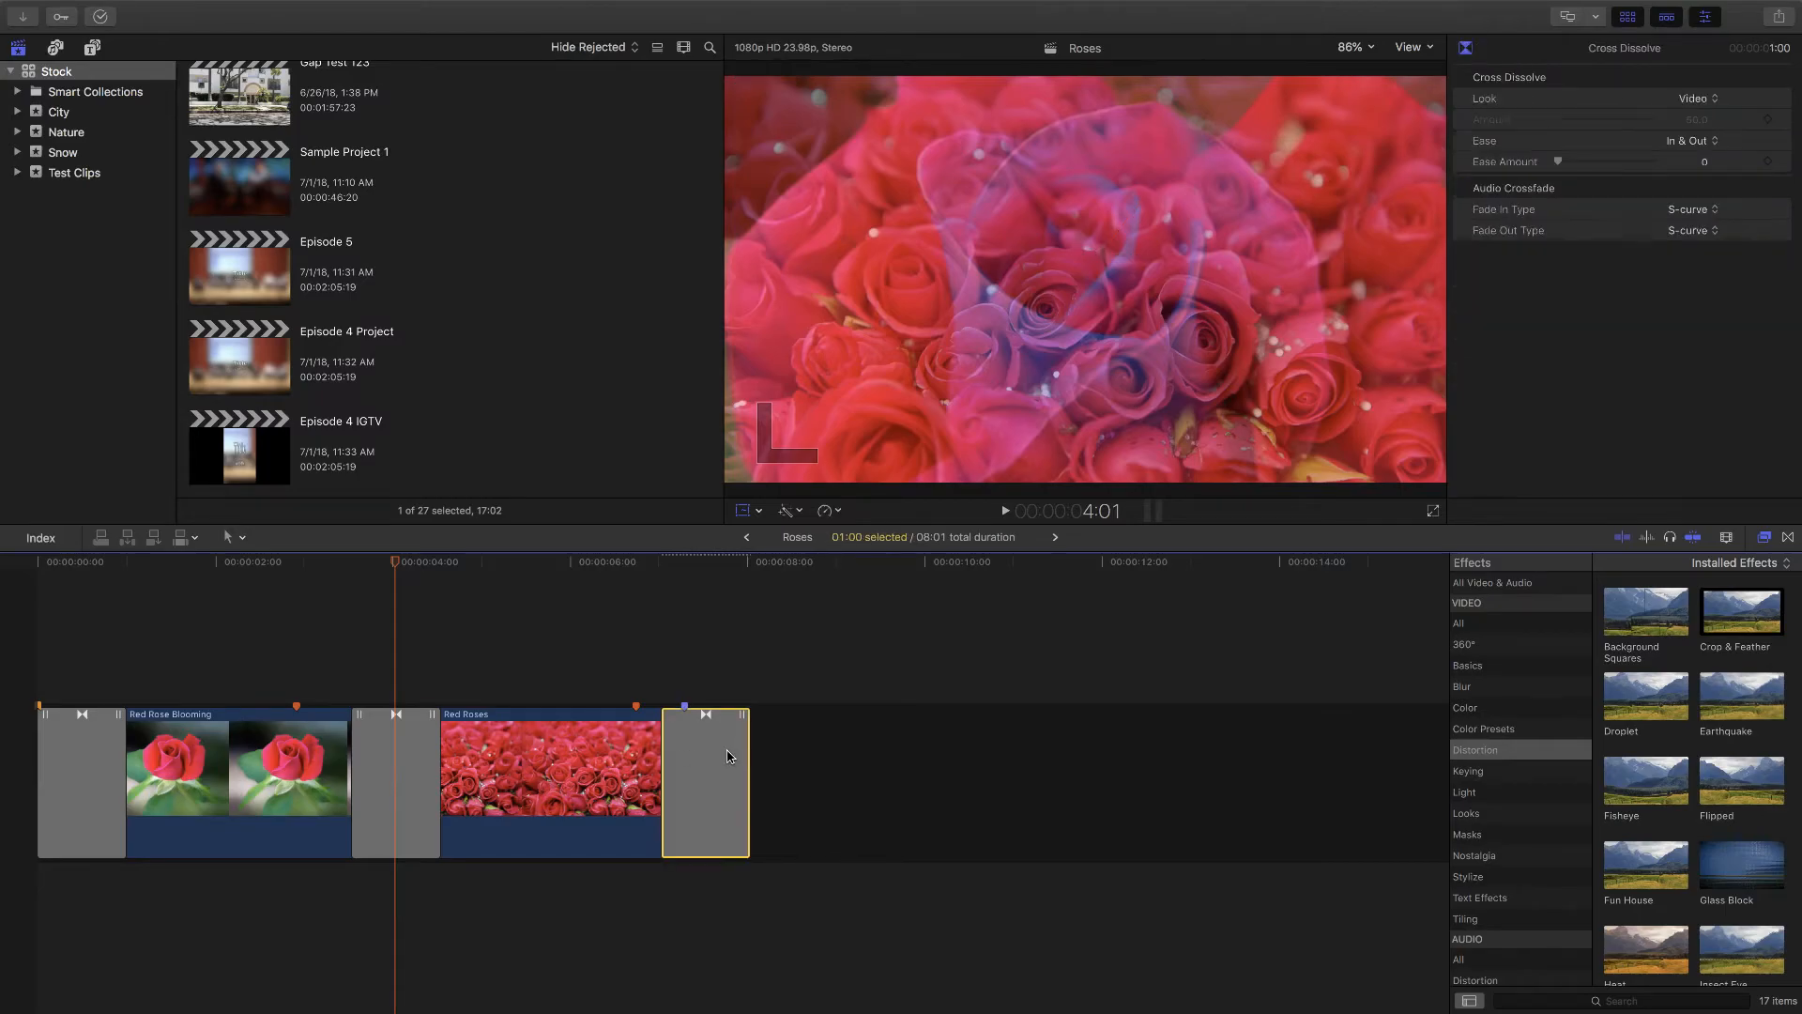
pyautogui.hotkey('shift', 'z')
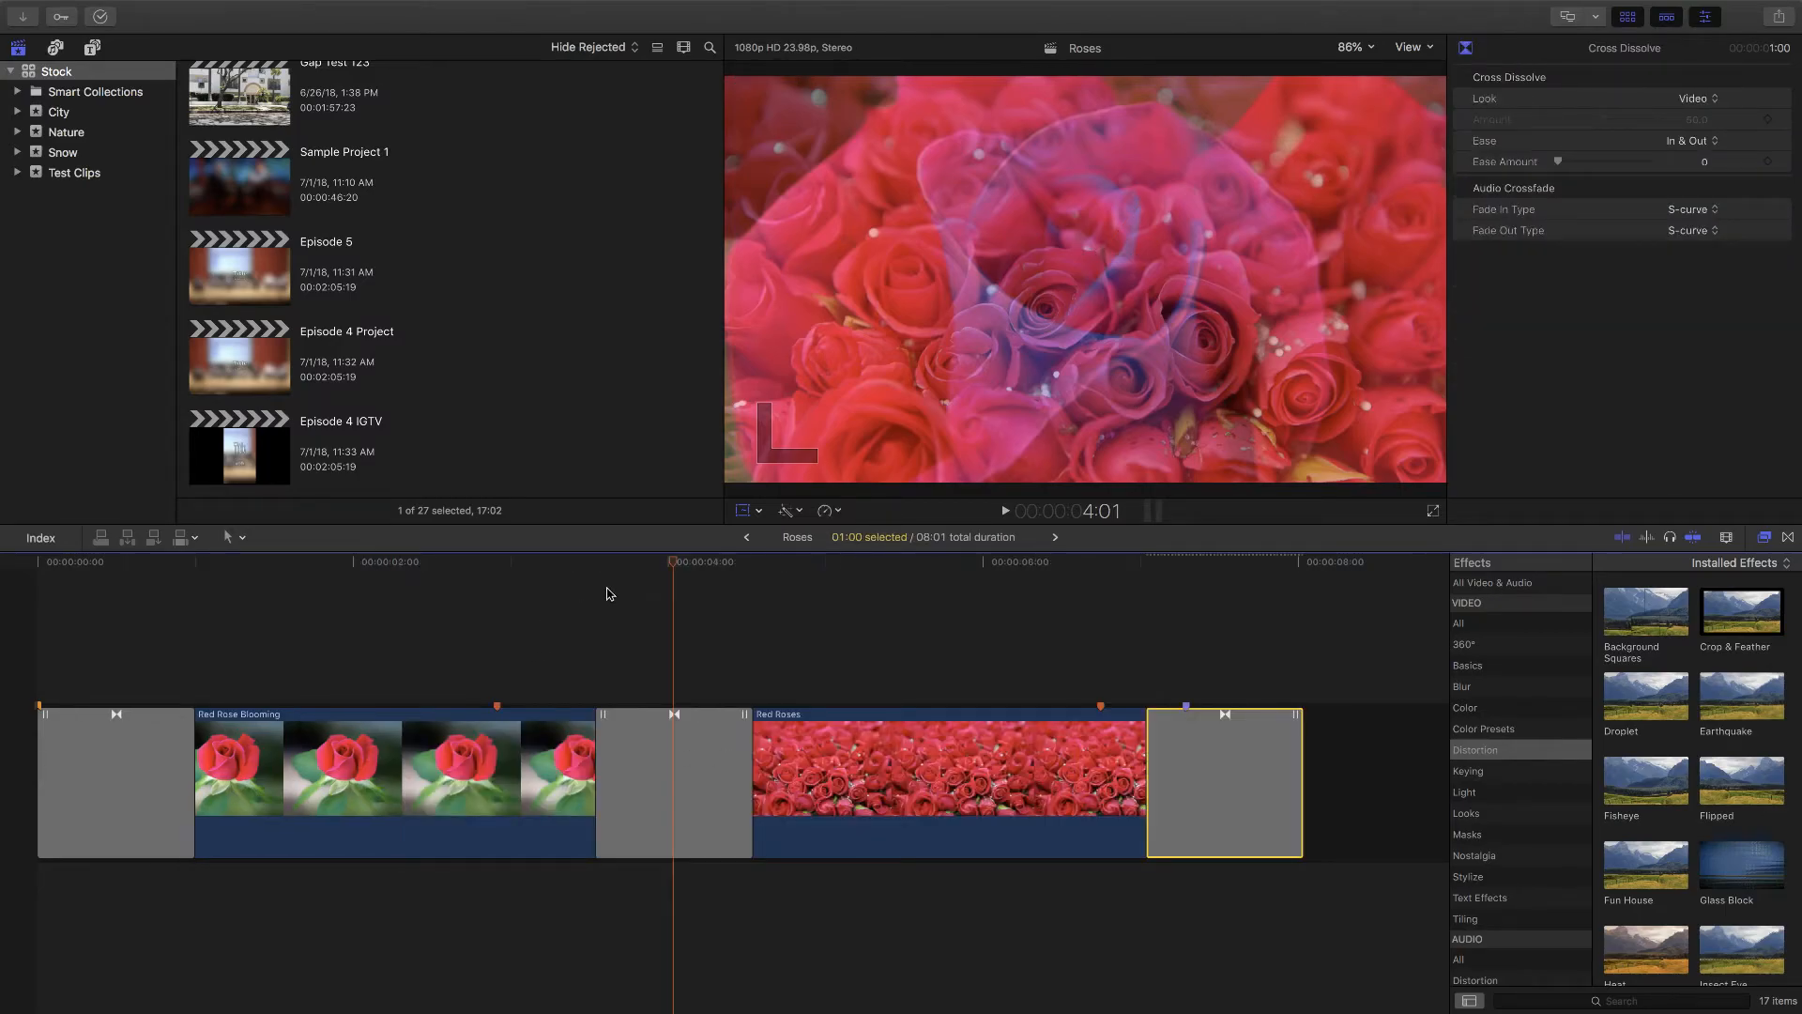
# Step: Play back the cross dissolve into the Red Roses clip and return the playhead to 5:06
pyautogui.moveTo(637, 565); pyautogui.dragTo(536, 621)
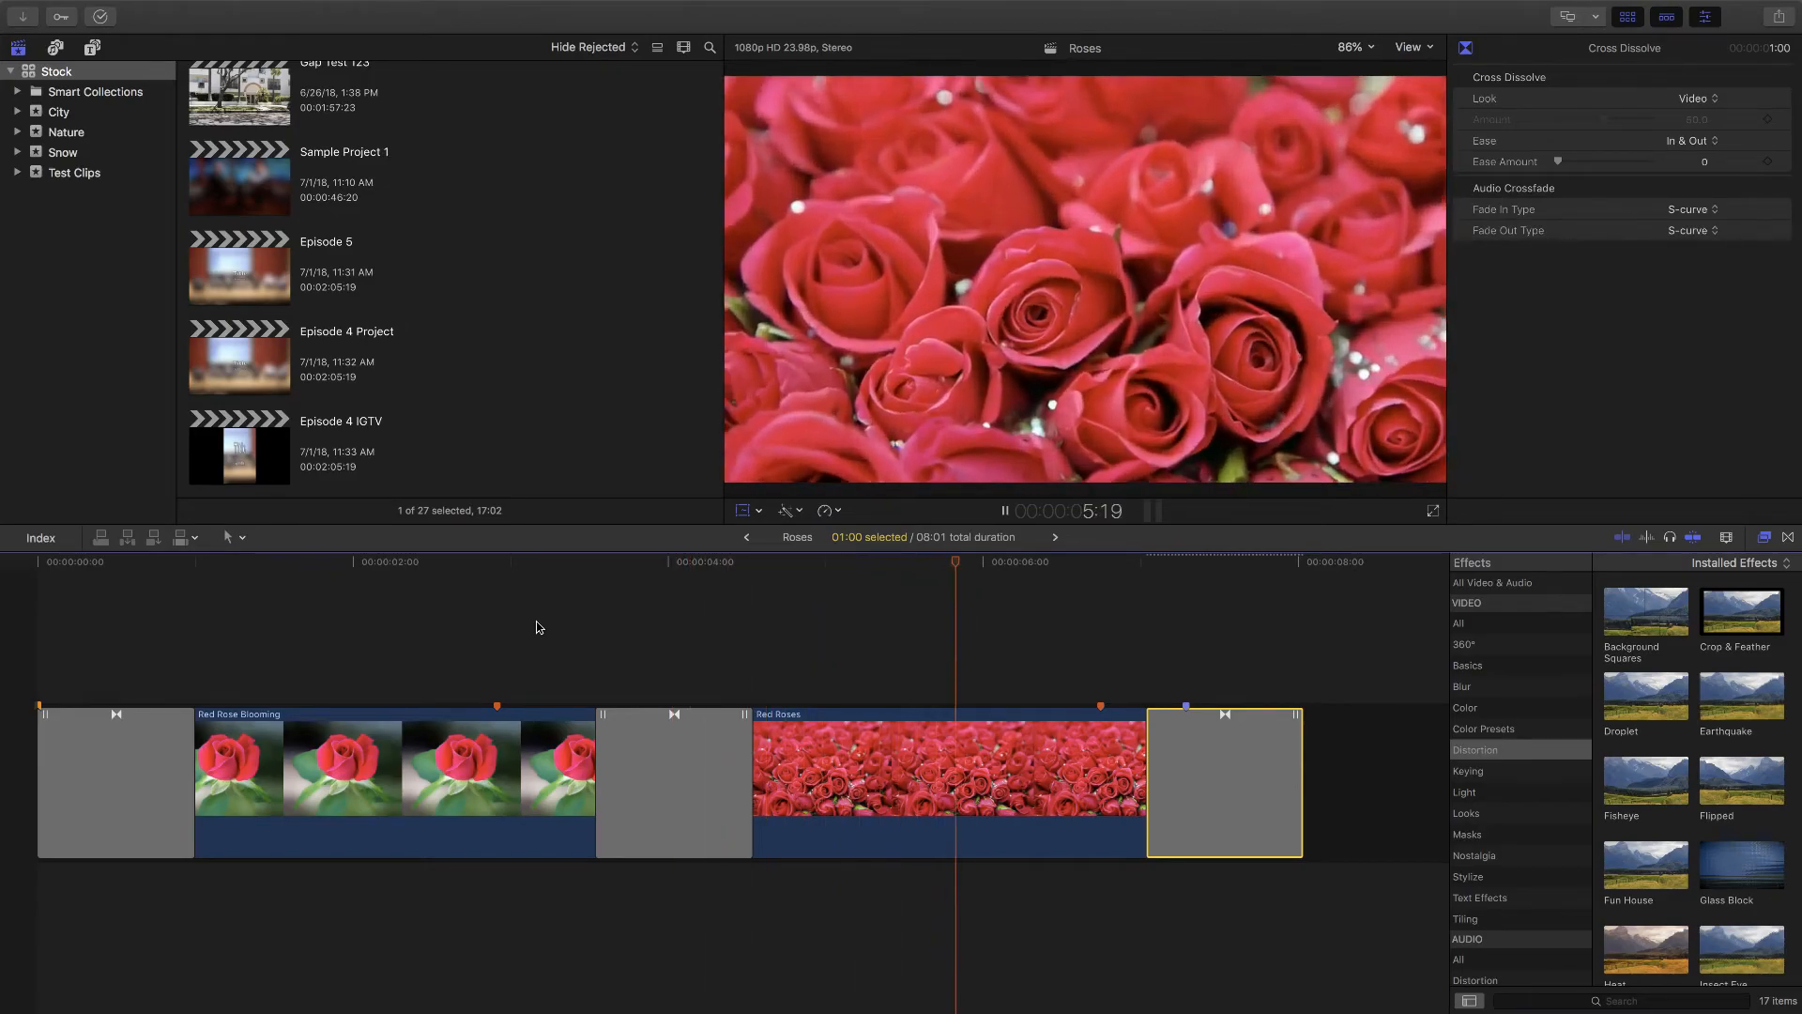
pyautogui.press('space')
pyautogui.moveTo(893, 567); pyautogui.dragTo(870, 597)
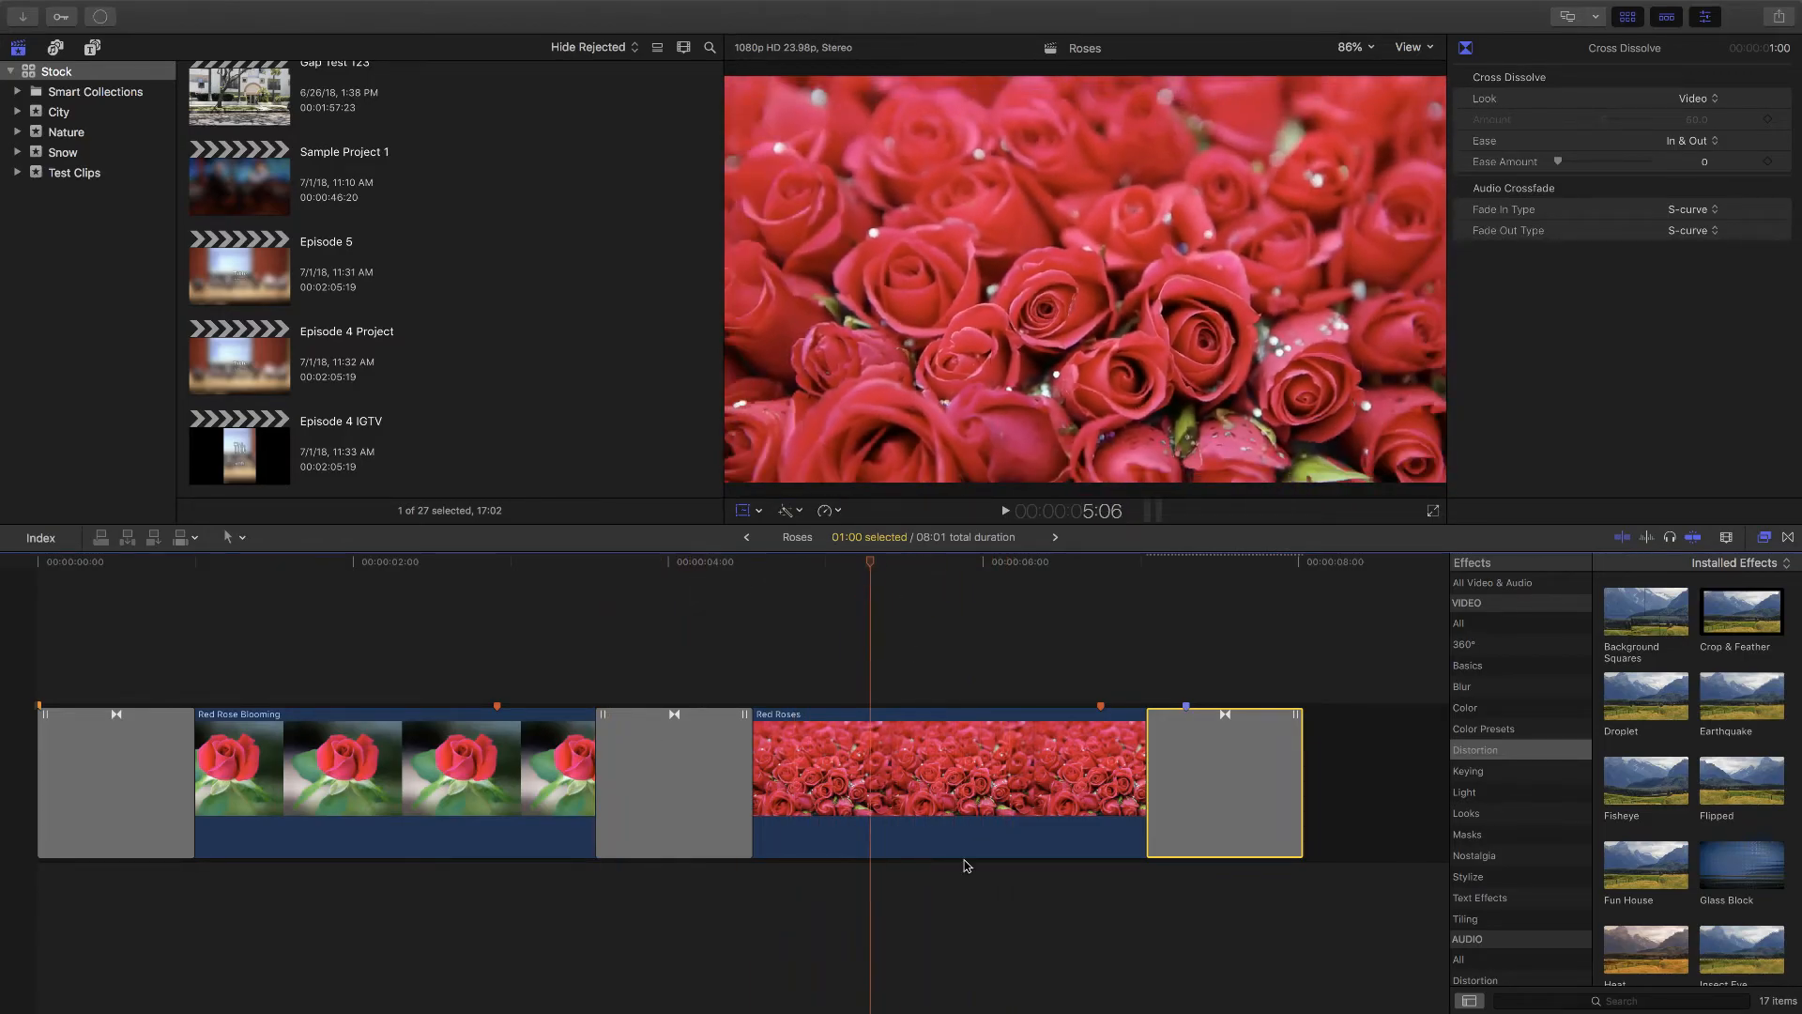
# Step: Reset the Position and Scale parameters of the Red Roses clip to remove their keyframes
pyautogui.click(933, 802)
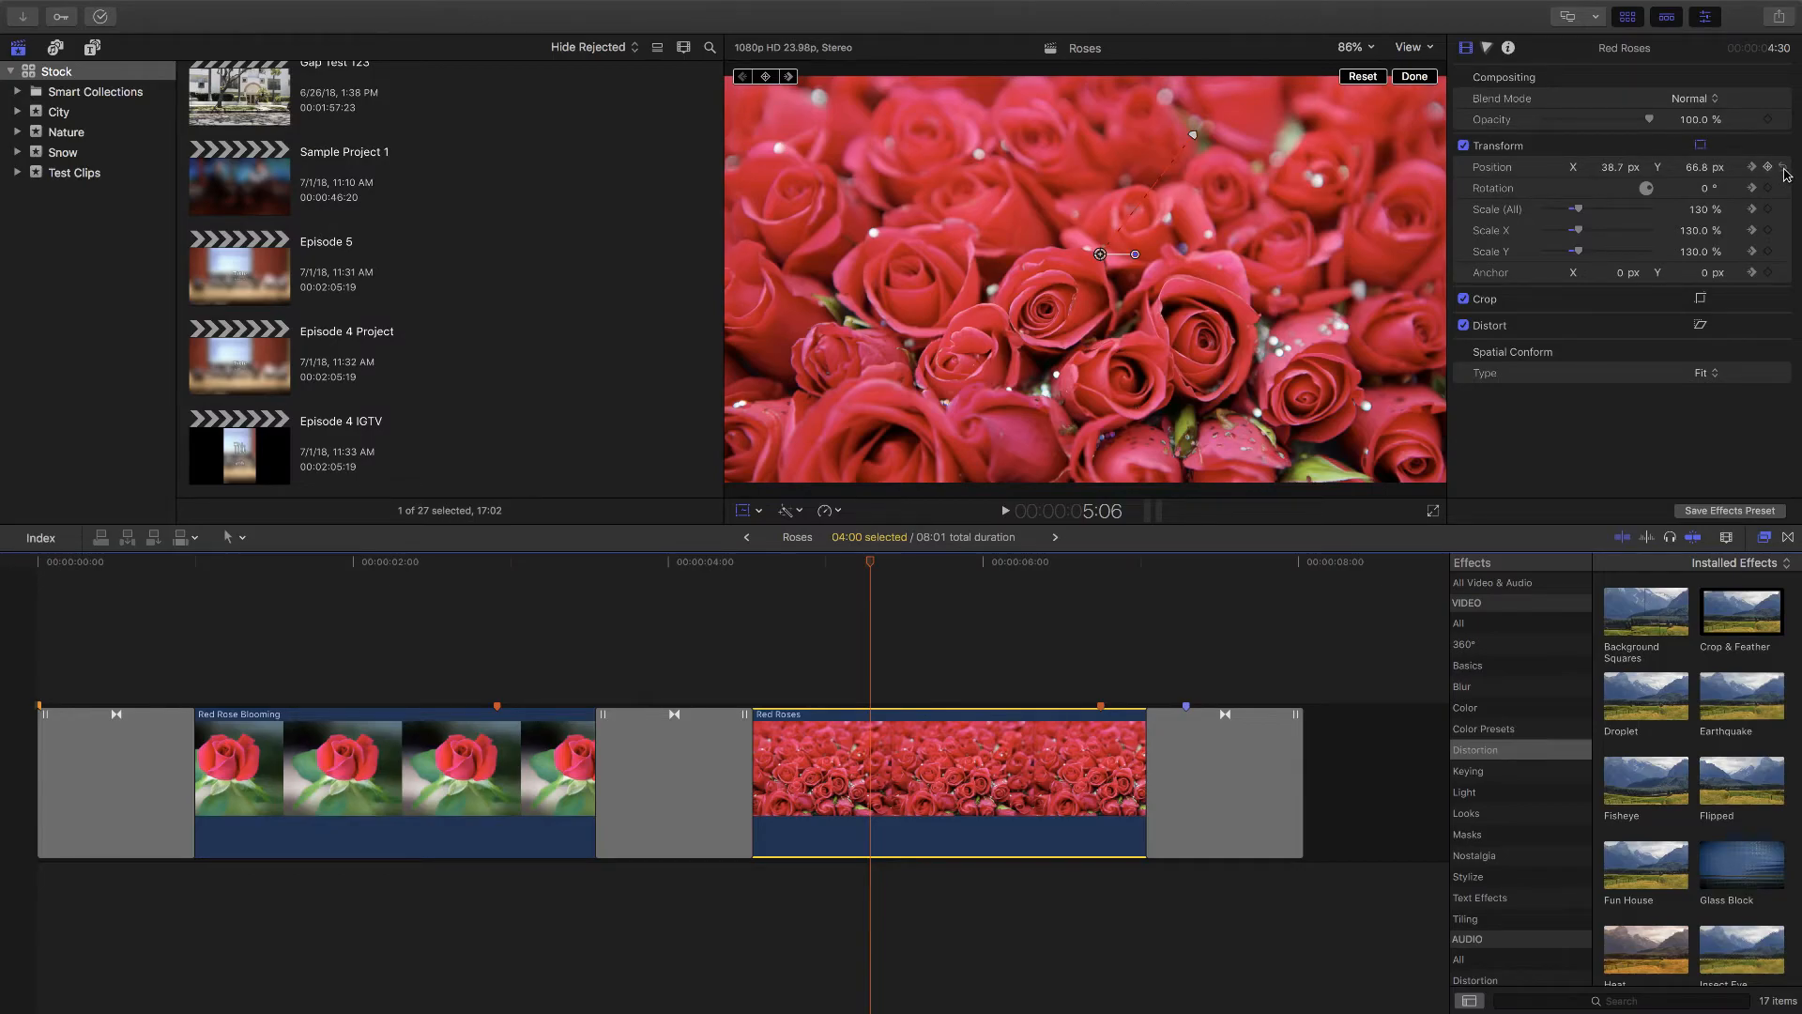
pyautogui.click(1784, 168)
pyautogui.click(1782, 209)
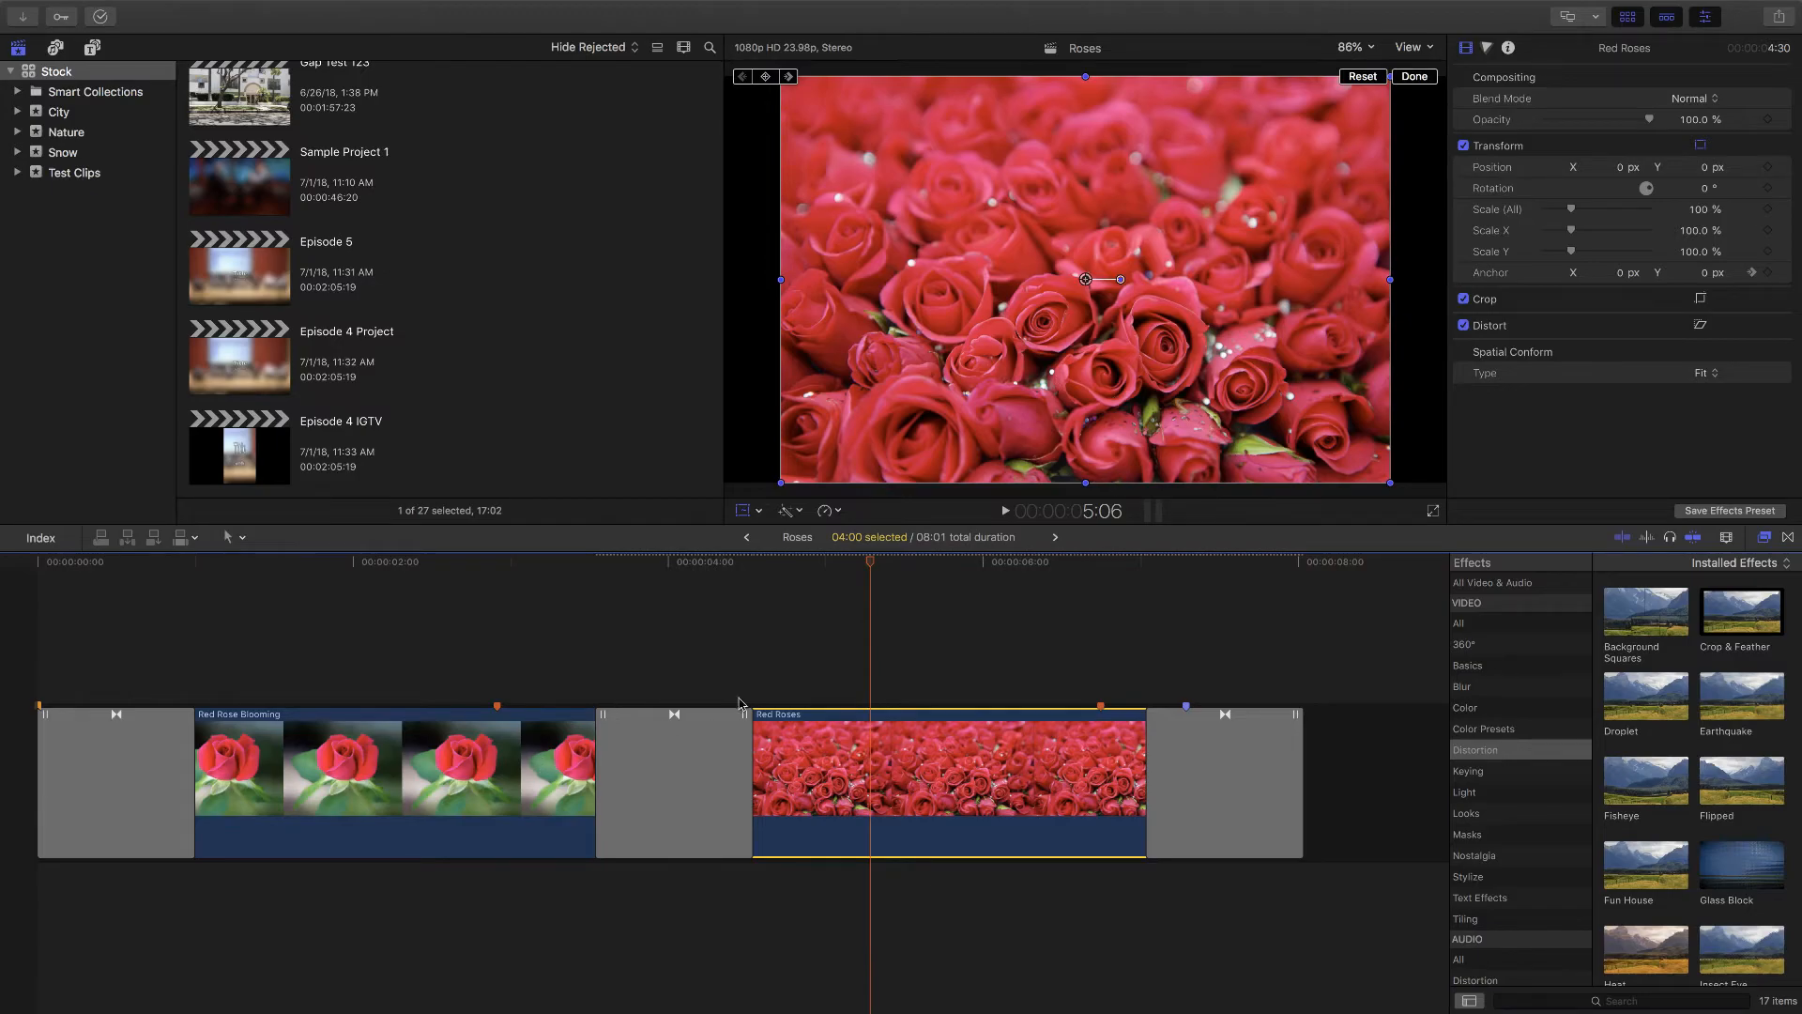
# Step: Delete the cross dissolves at the start and end of the Red Roses clip
pyautogui.moveTo(871, 569); pyautogui.dragTo(831, 668)
pyautogui.click(731, 801)
pyautogui.press('Delete')
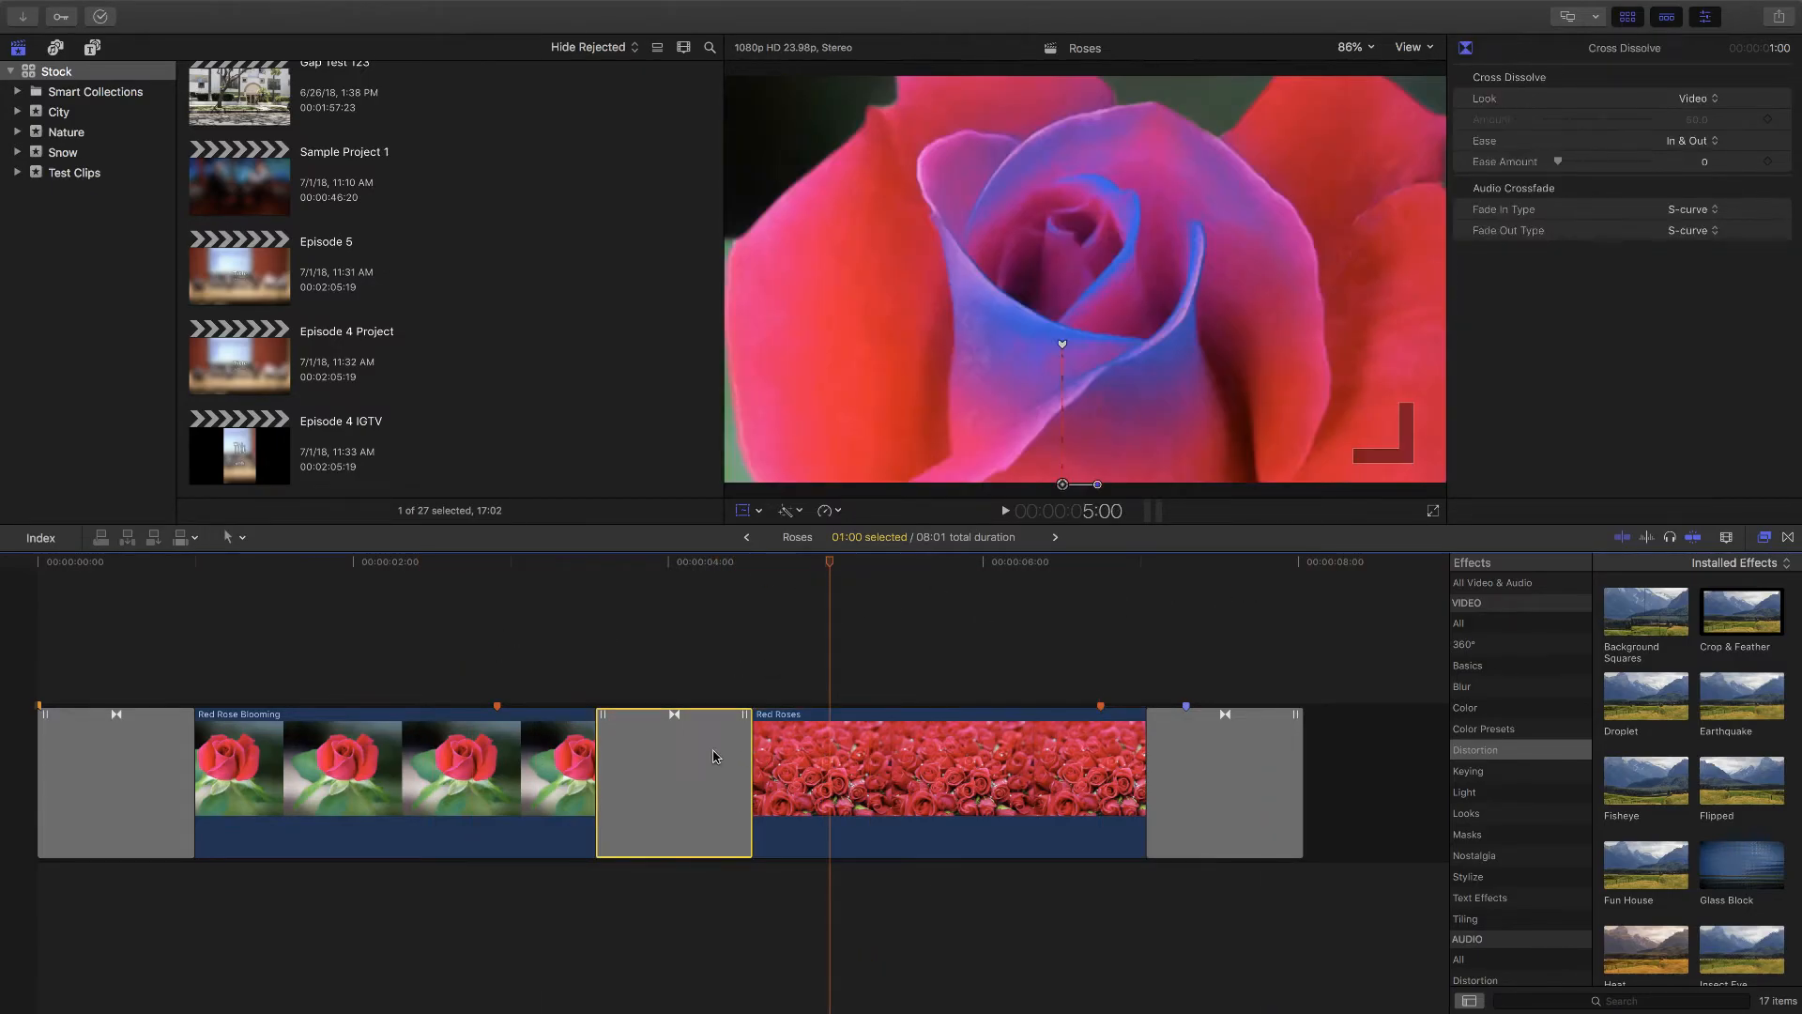
pyautogui.click(1194, 744)
pyautogui.press('Delete')
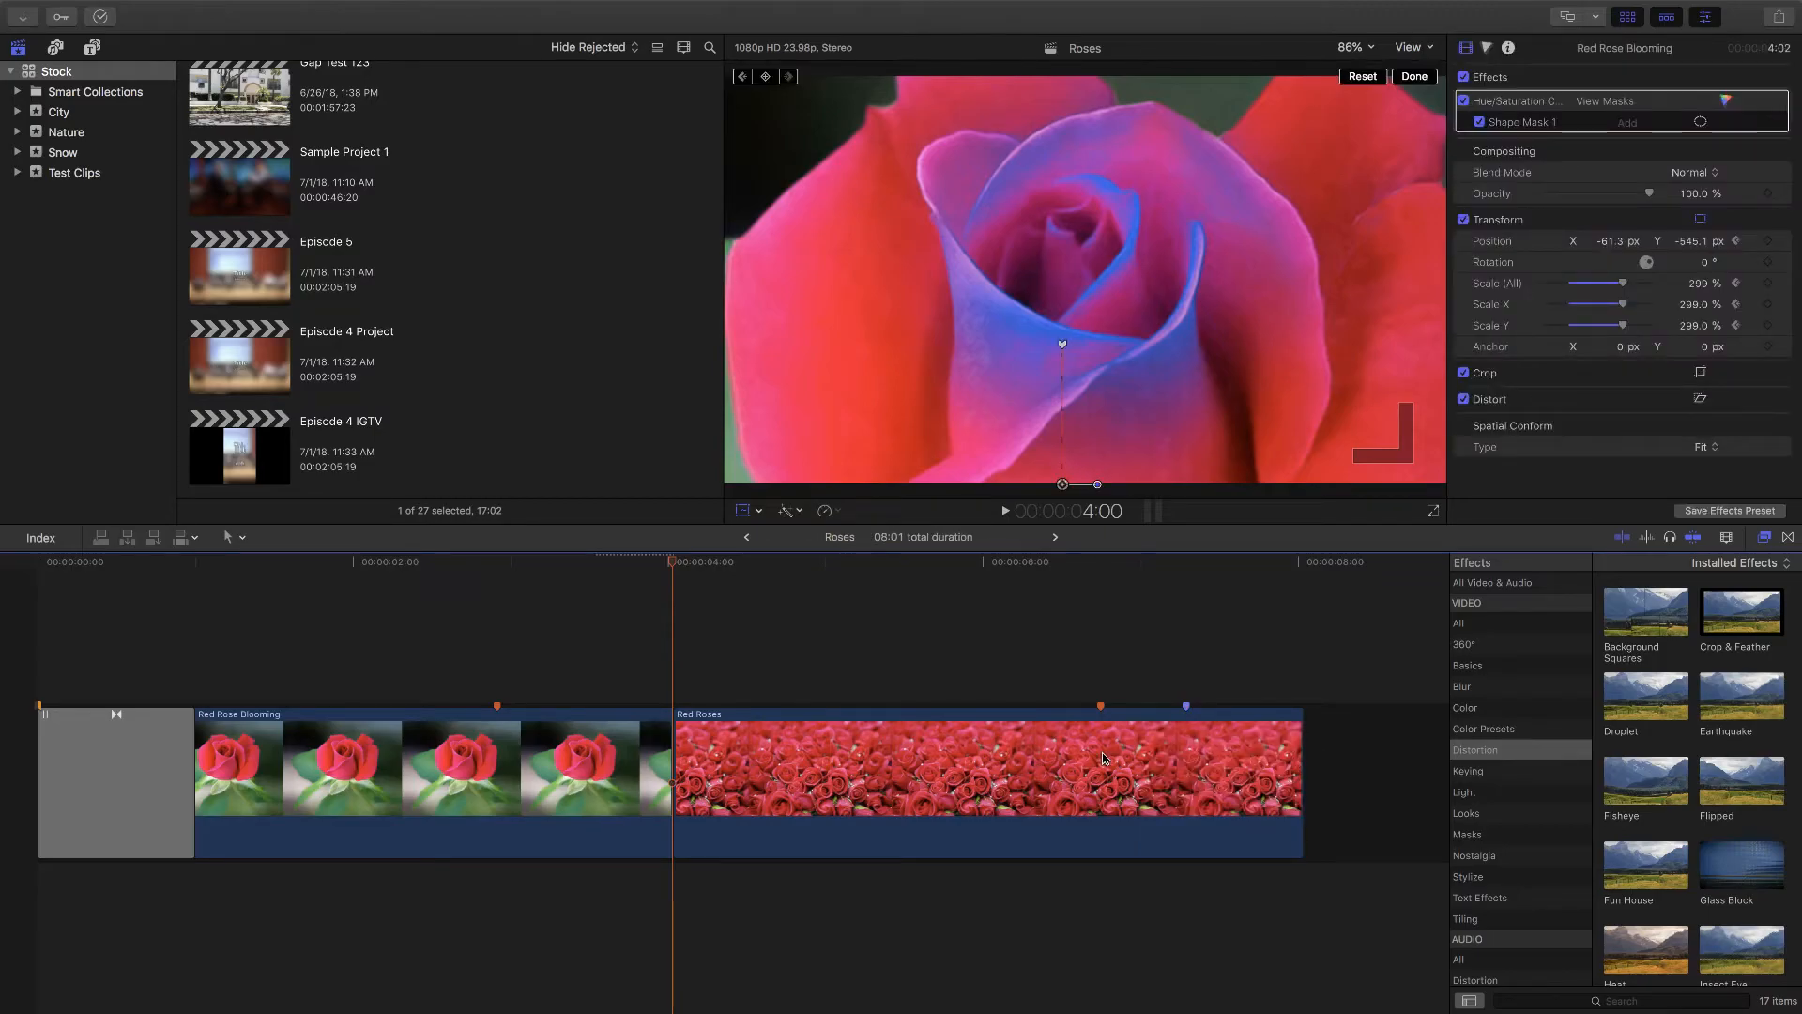
pyautogui.click(807, 758)
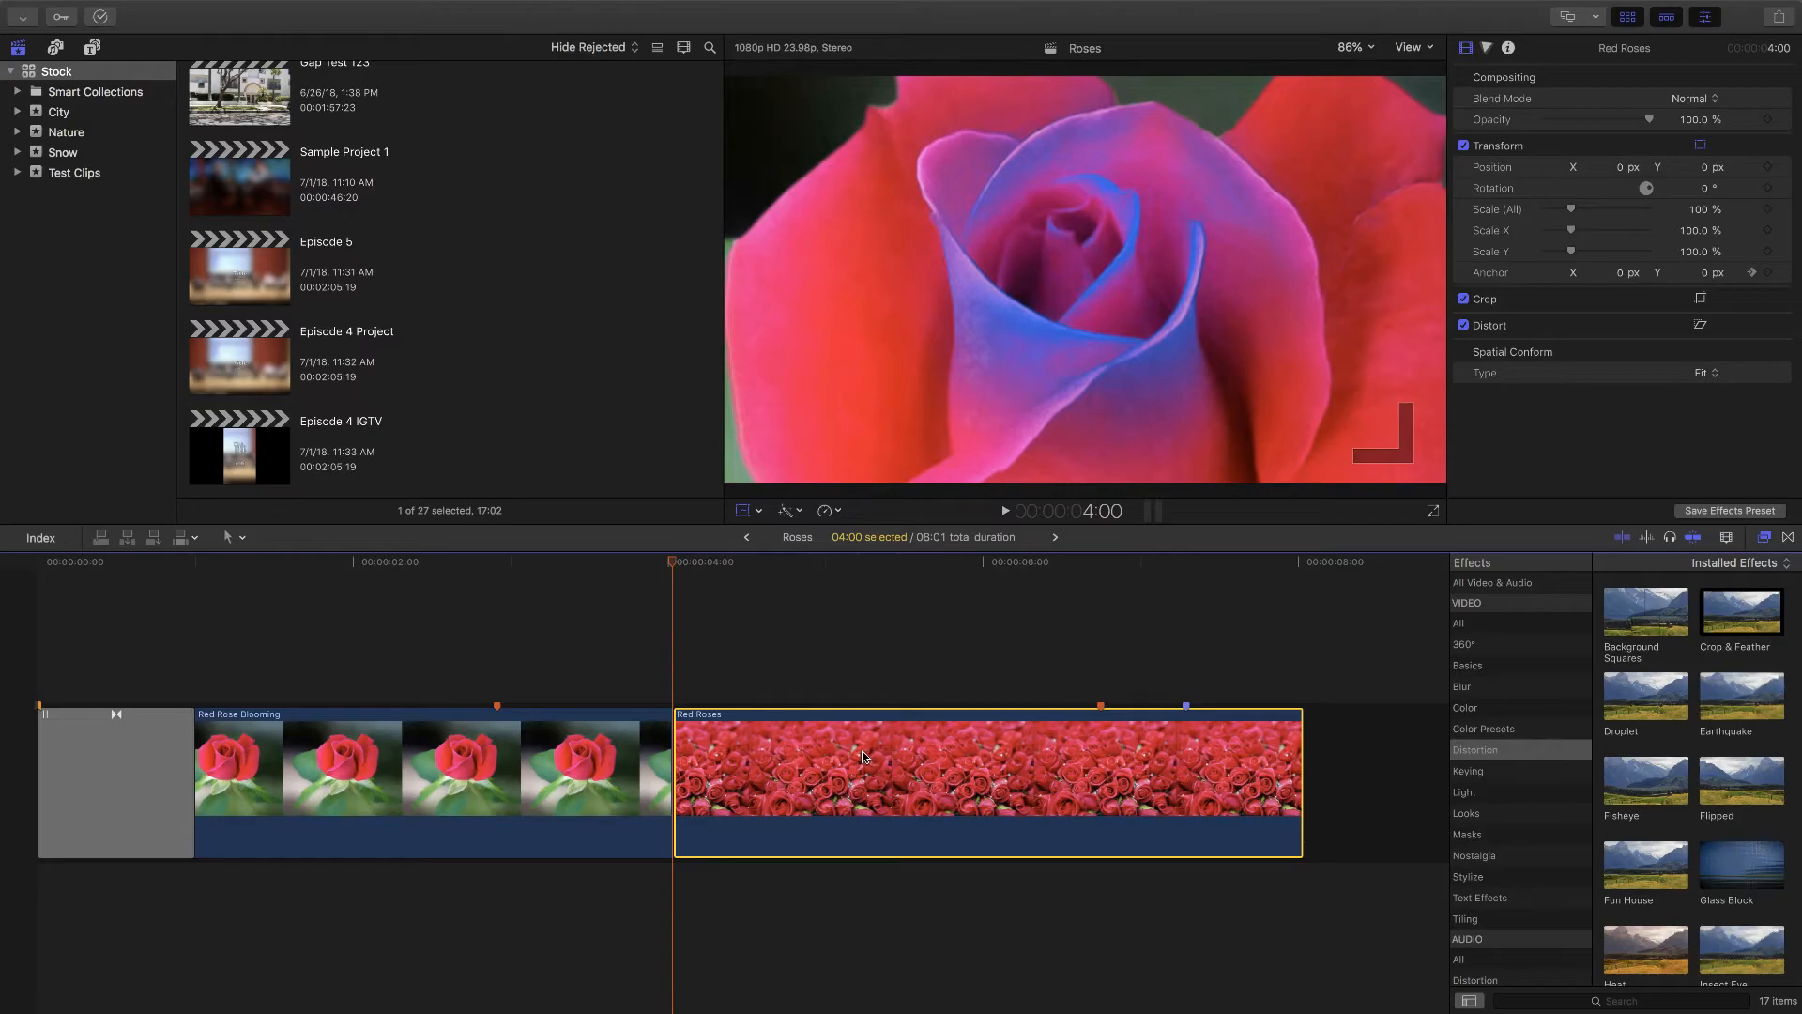
pyautogui.rightClick(864, 757)
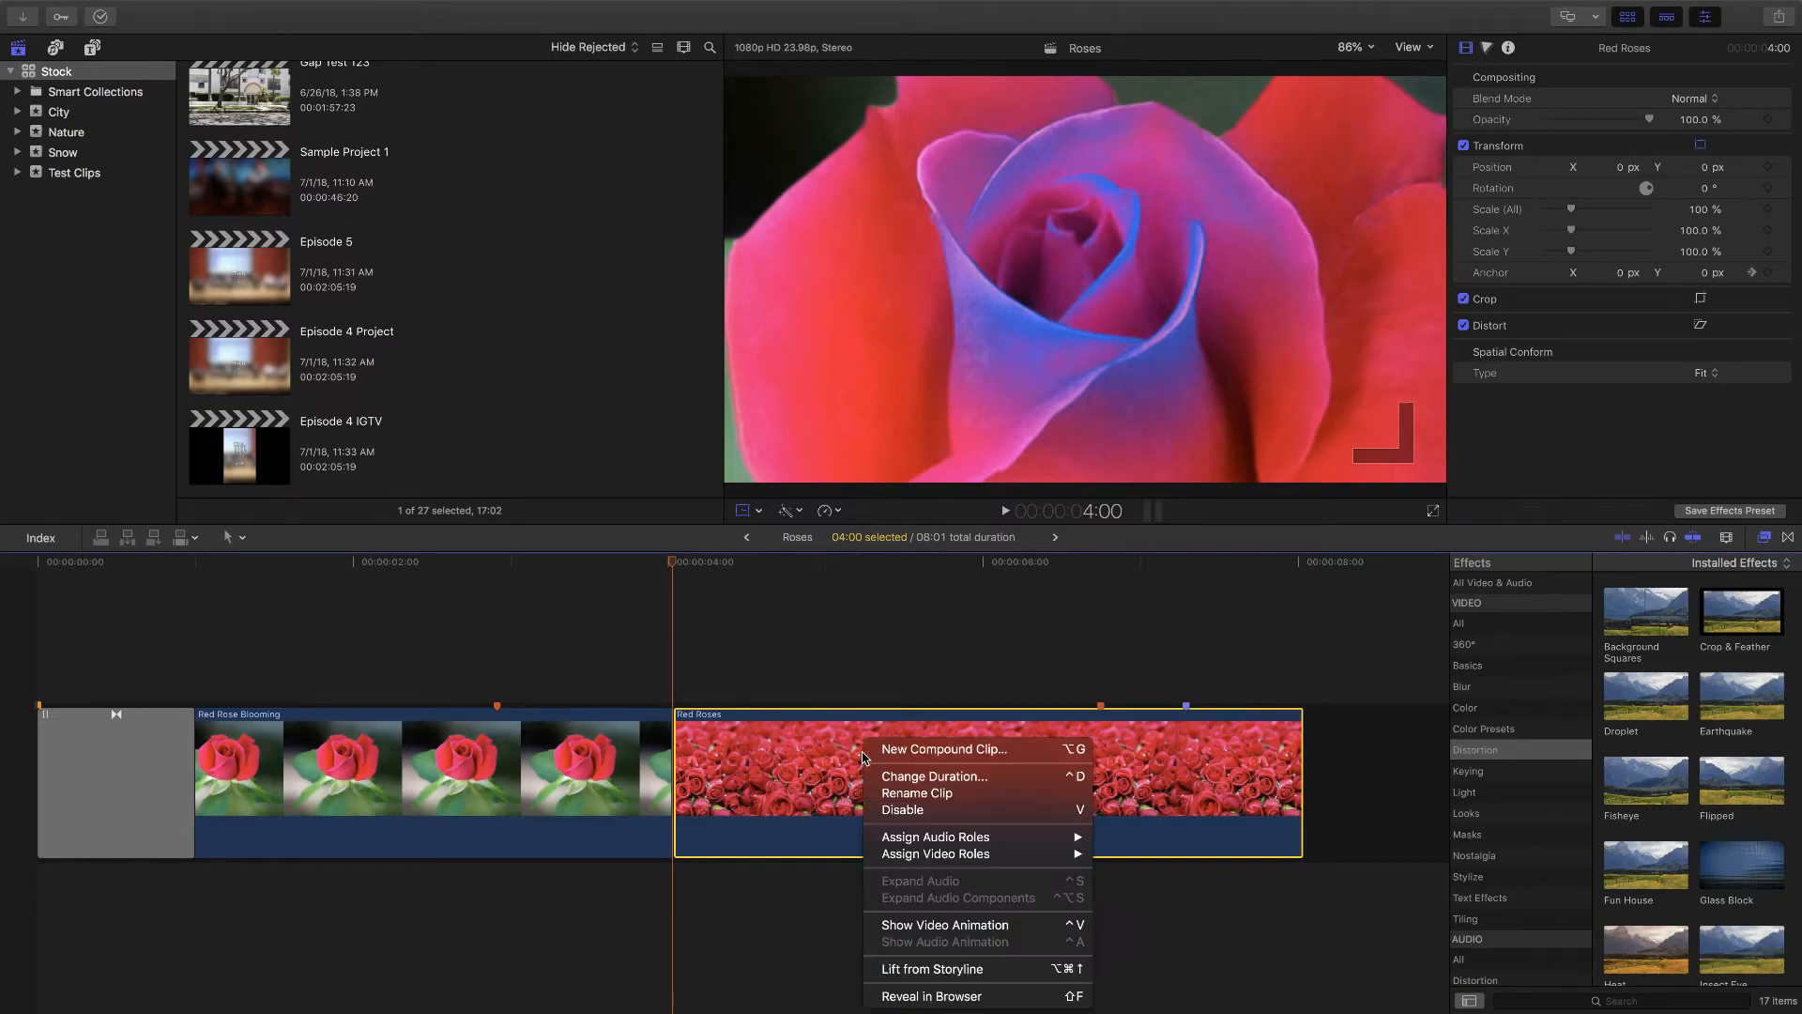
pyautogui.click(924, 751)
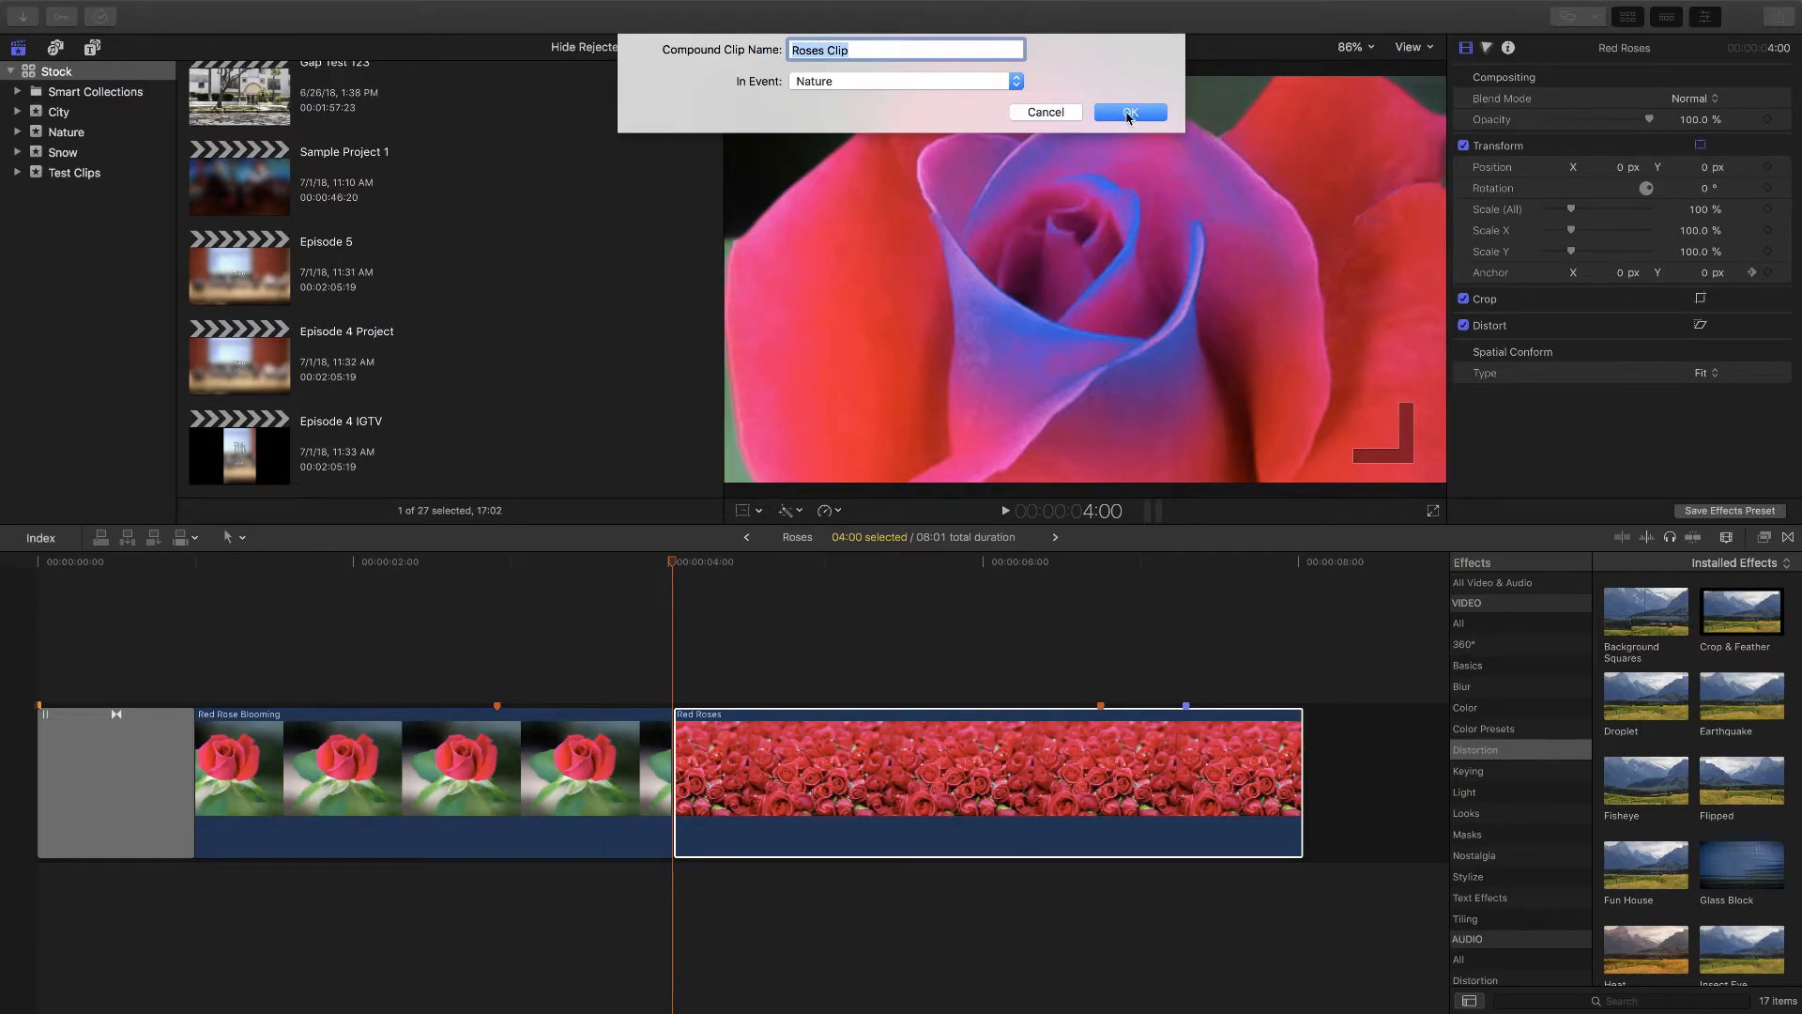
pyautogui.click(1050, 114)
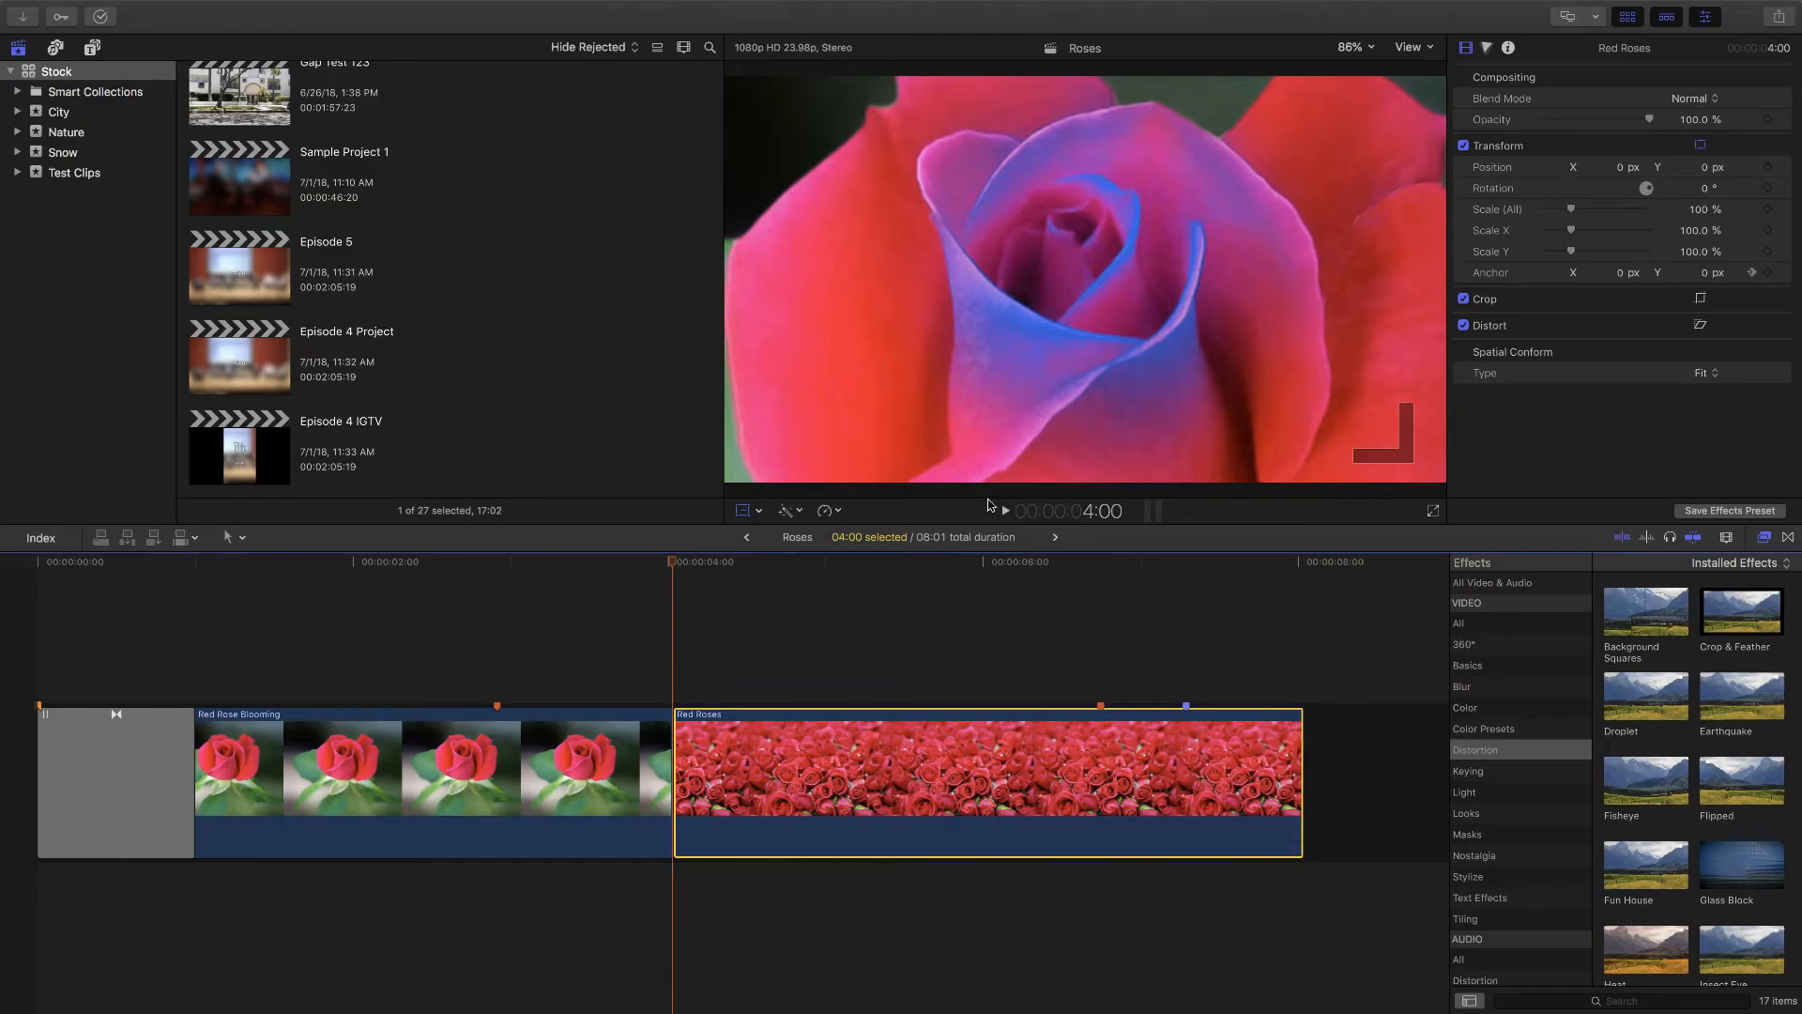
# Step: Keyframe the Red Roses clip's Scale at 100% on its first frame and 282% at its end, 8:01
pyautogui.click(742, 625)
pyautogui.click(742, 800)
pyautogui.moveTo(744, 565); pyautogui.dragTo(676, 565)
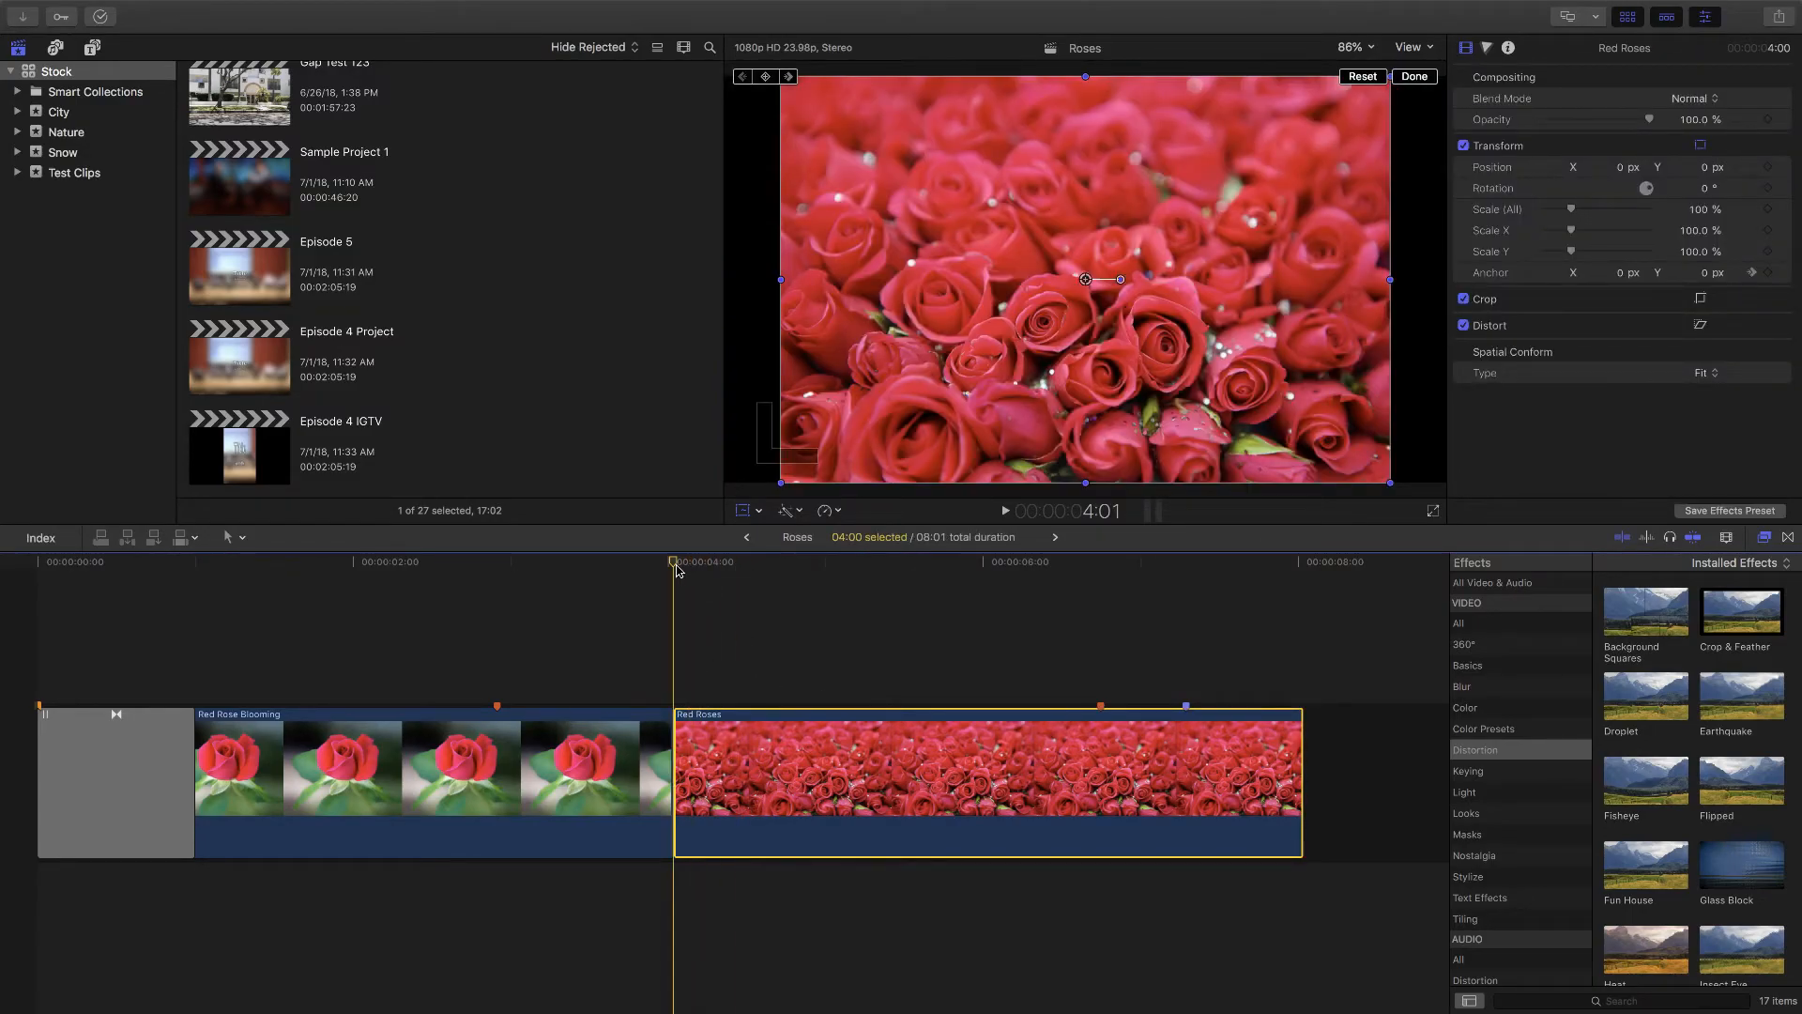
pyautogui.click(1768, 211)
pyautogui.moveTo(1039, 564); pyautogui.dragTo(1302, 563)
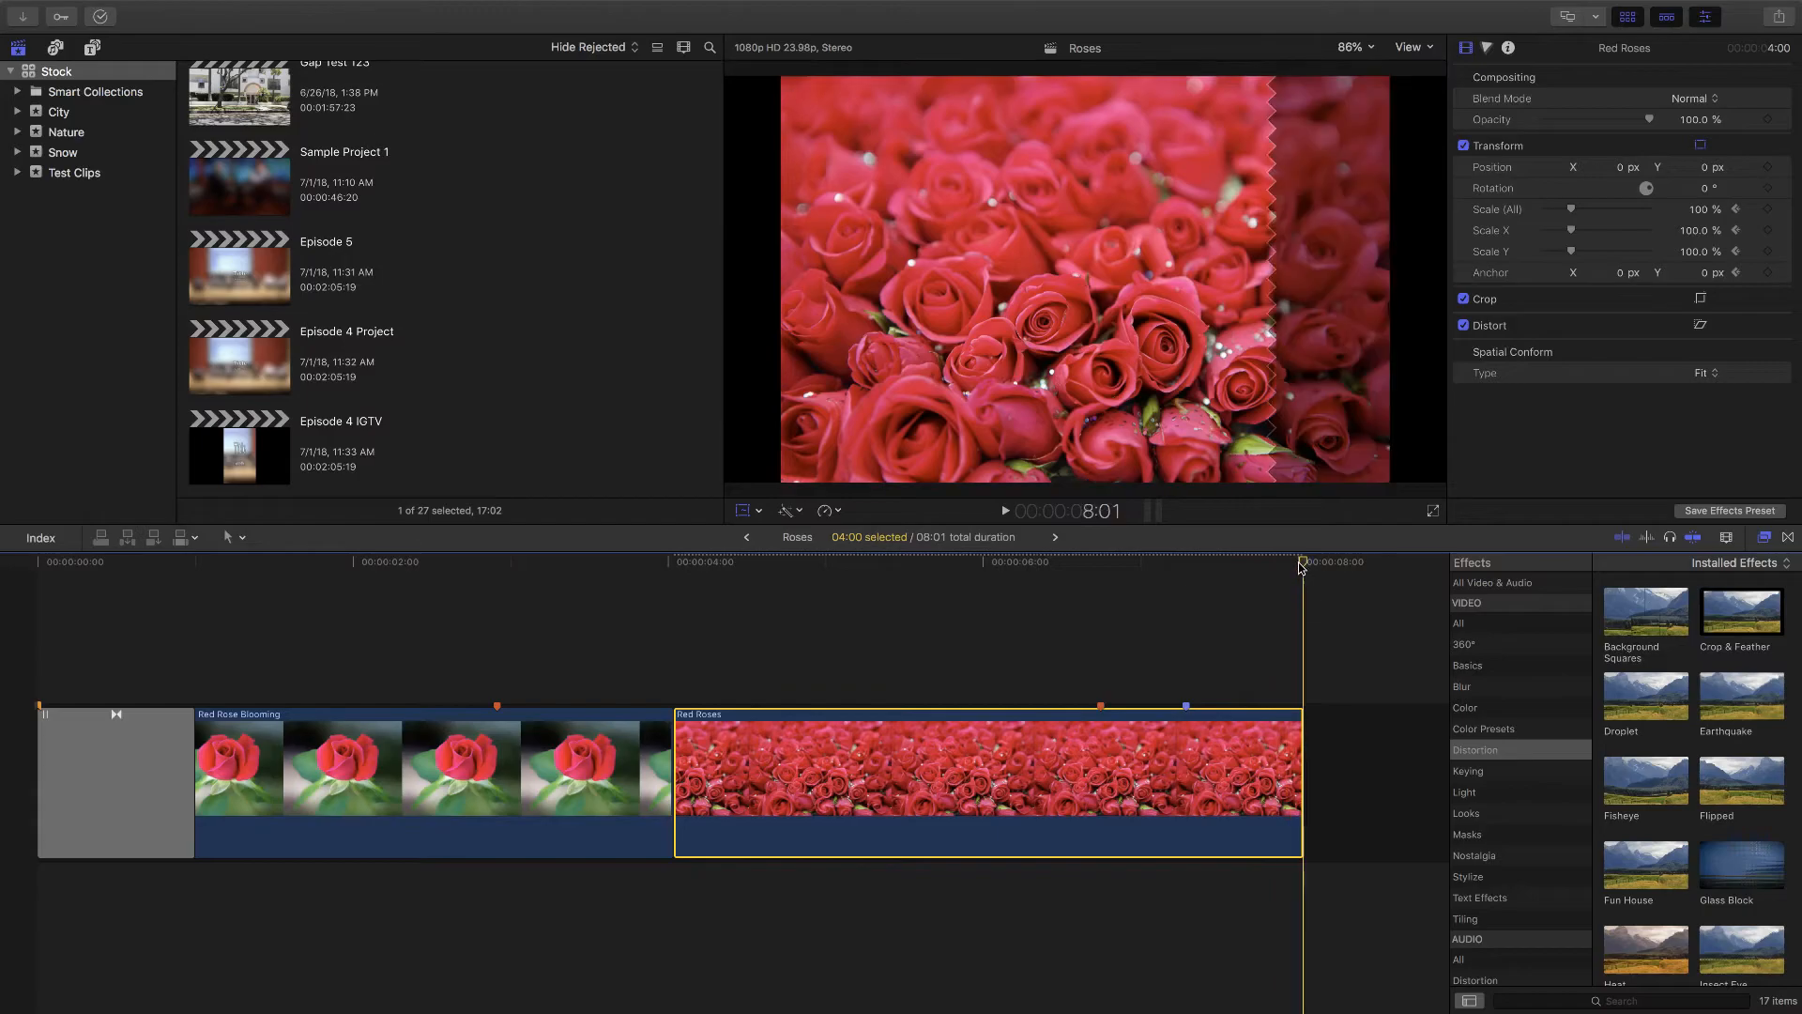
pyautogui.moveTo(1571, 208); pyautogui.dragTo(1636, 215)
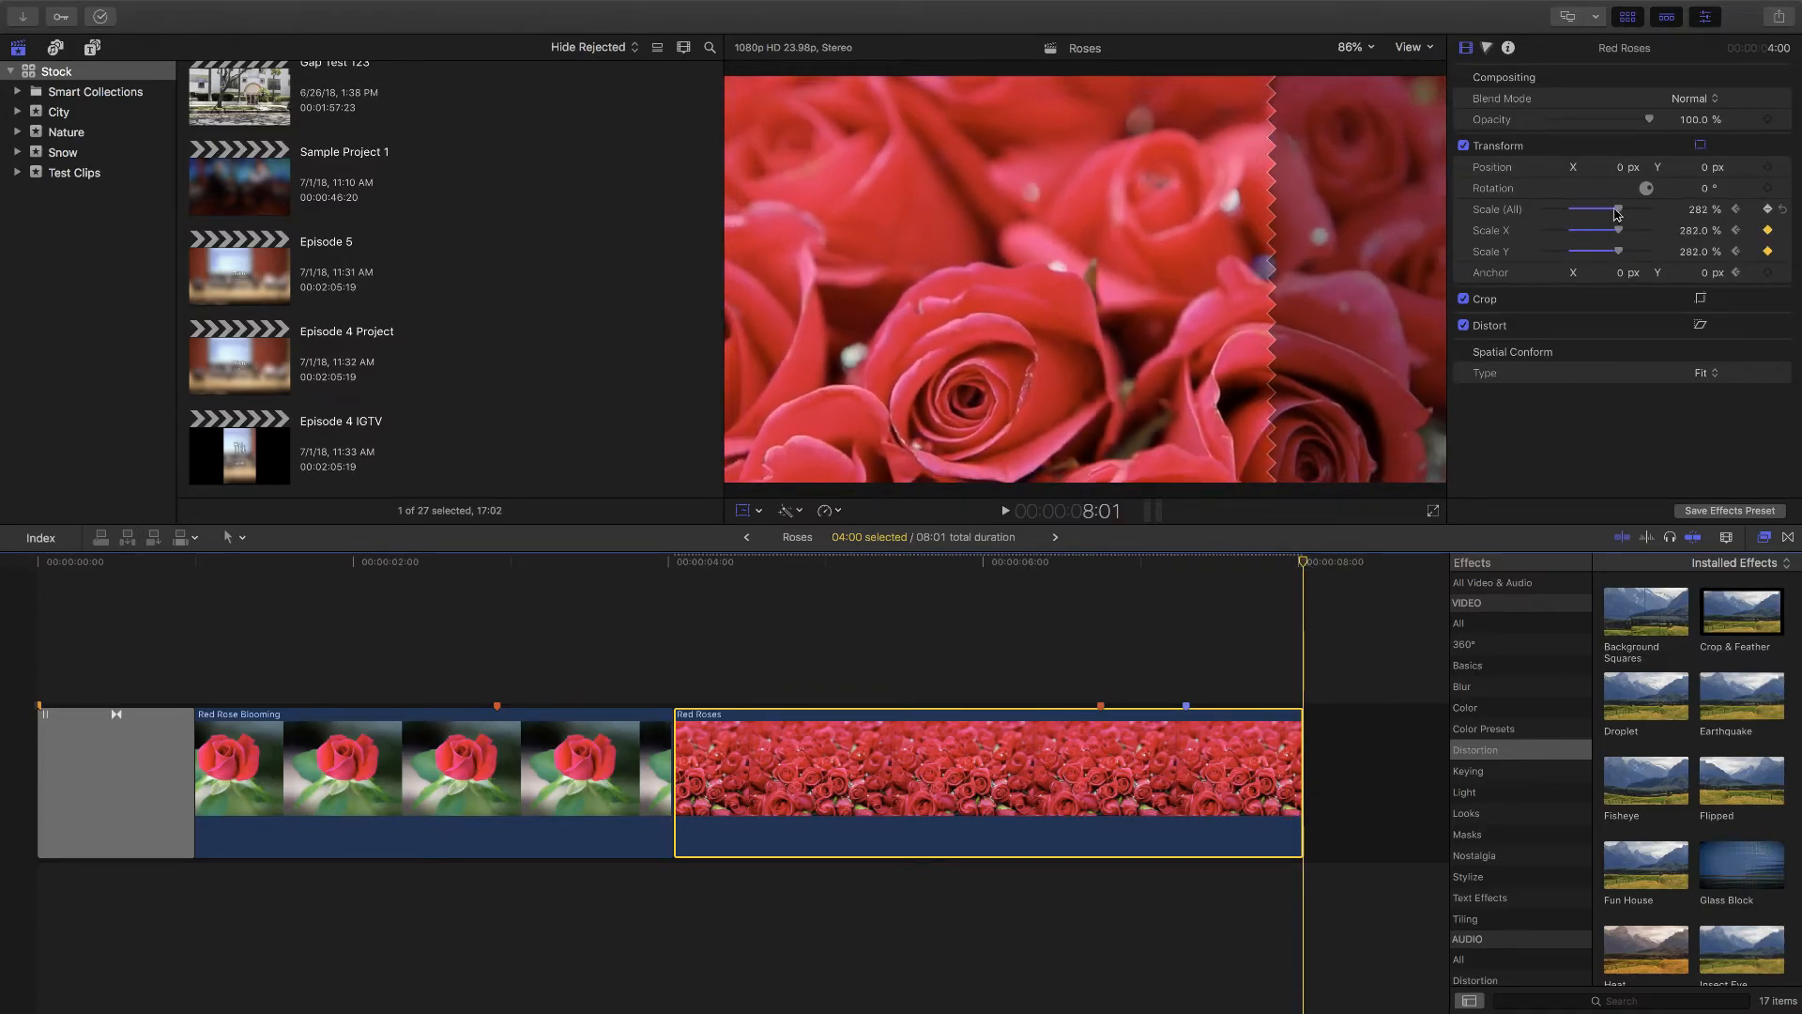
# Step: Scrub and play back the Red Roses clip from its start to review the full-length zoom
pyautogui.click(1143, 586)
pyautogui.moveTo(1198, 570); pyautogui.dragTo(690, 602)
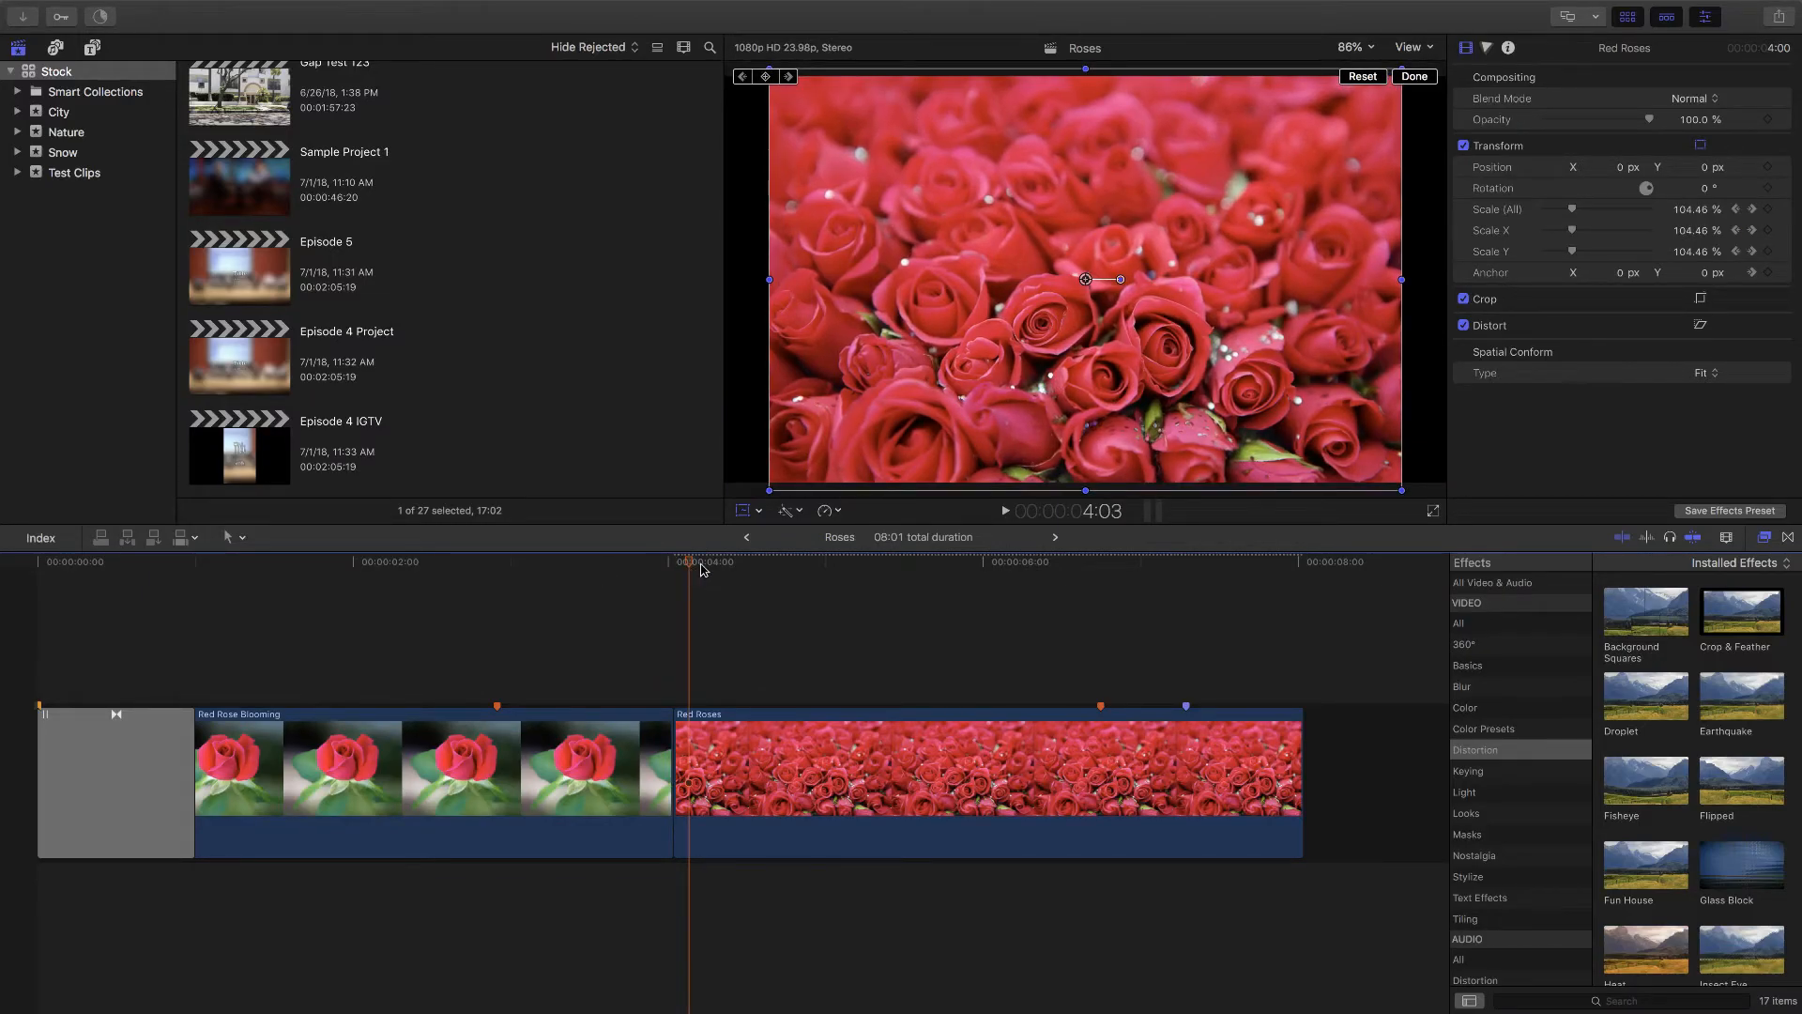
pyautogui.click(675, 563)
pyautogui.press('space')
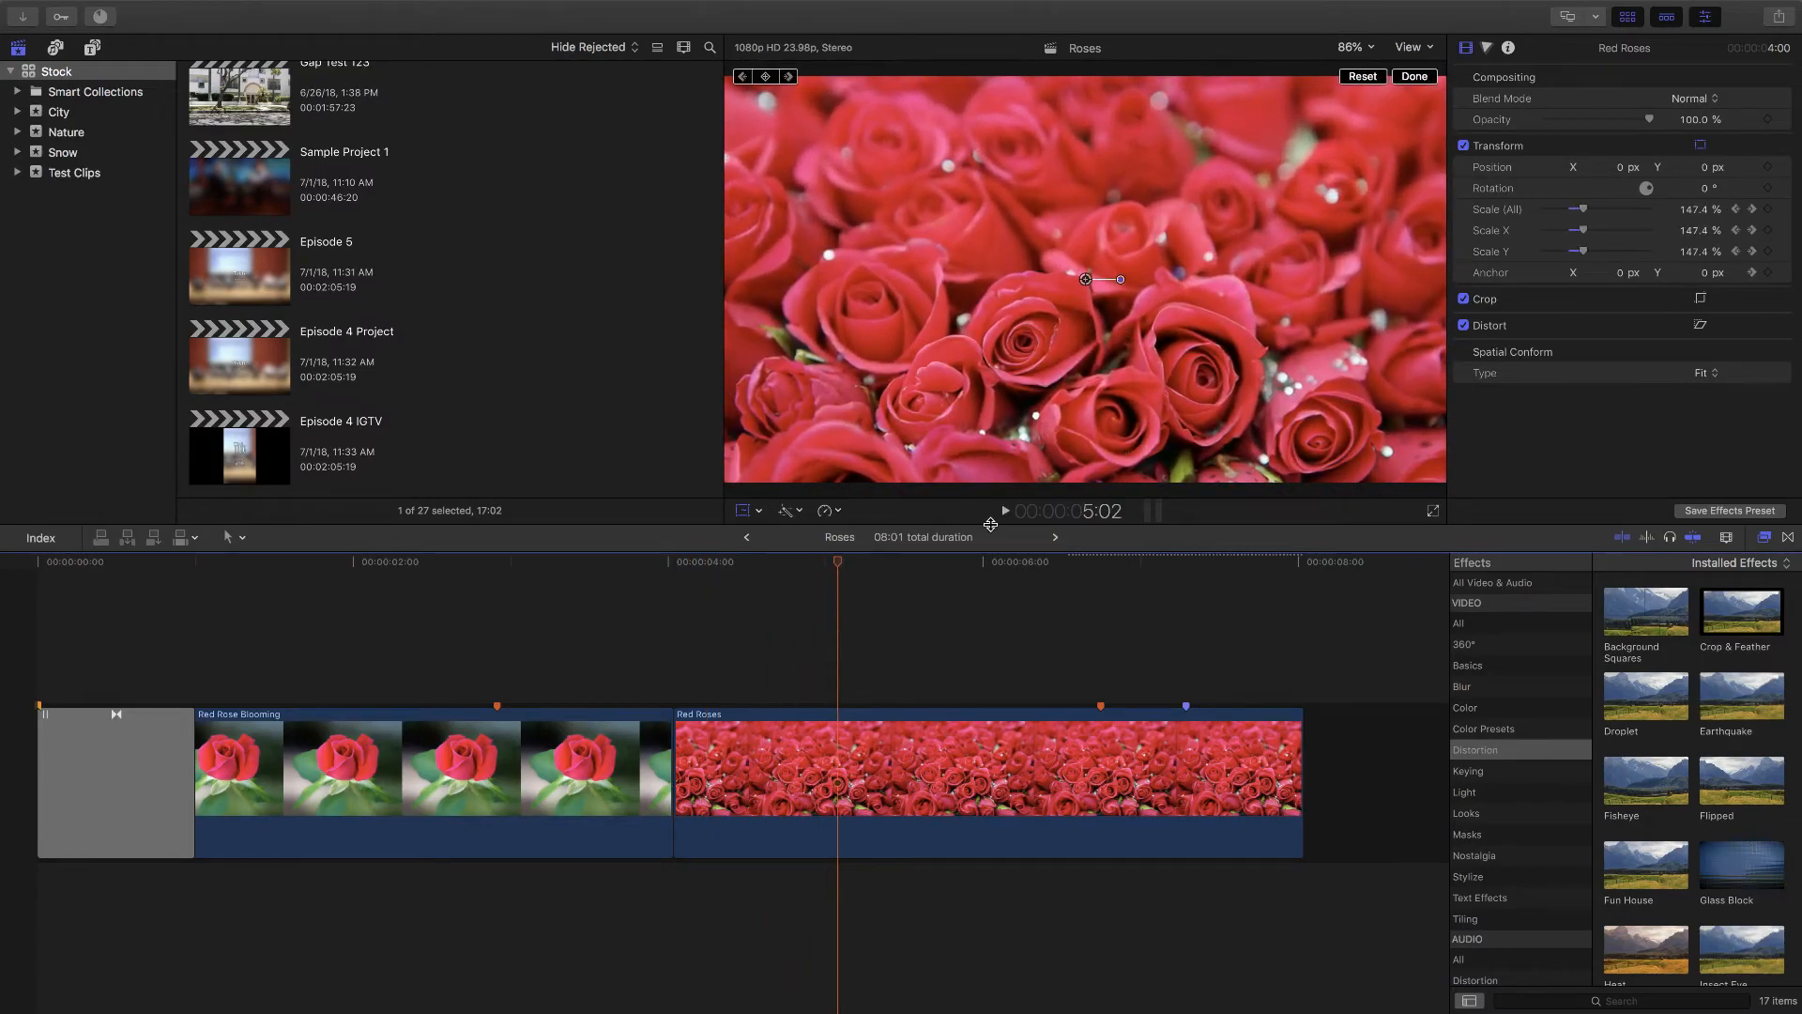
pyautogui.moveTo(836, 574); pyautogui.dragTo(674, 574)
# Step: Create a compound clip named Rose Zooming from the Red Roses clip in the Nature event
pyautogui.click(839, 766)
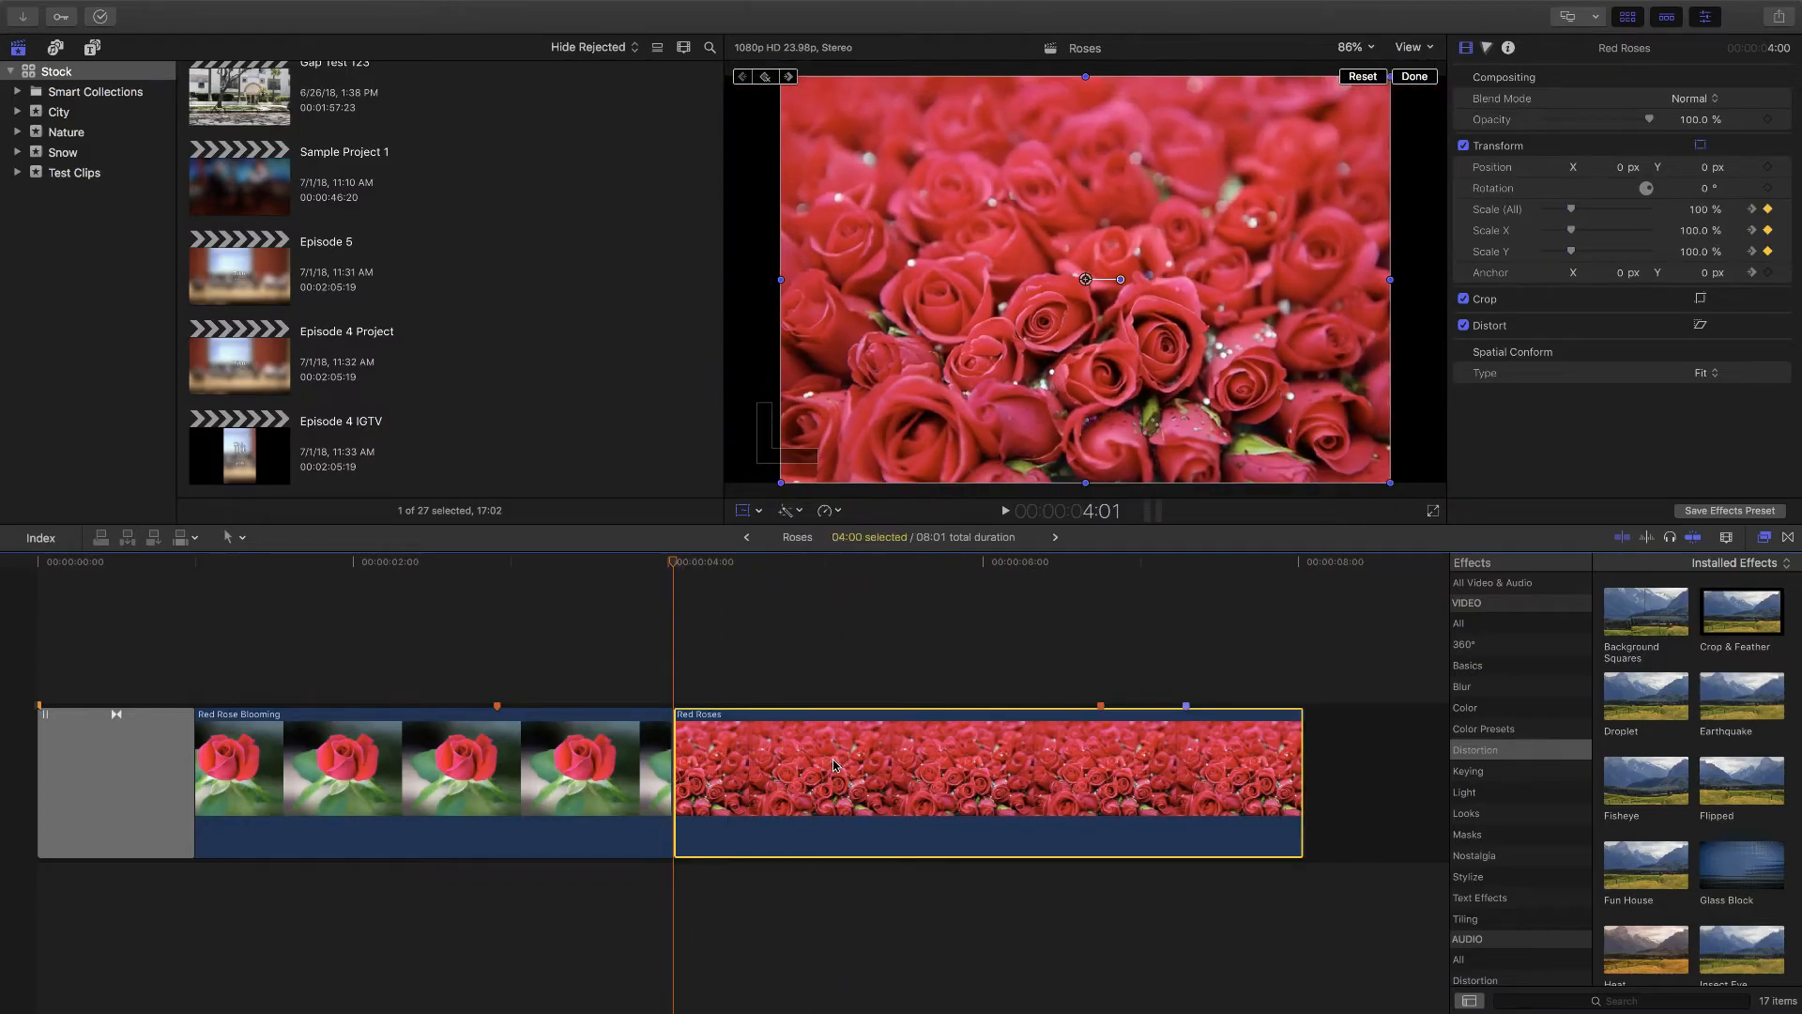
pyautogui.rightClick(815, 765)
pyautogui.click(901, 750)
pyautogui.write('Rose Zooming')
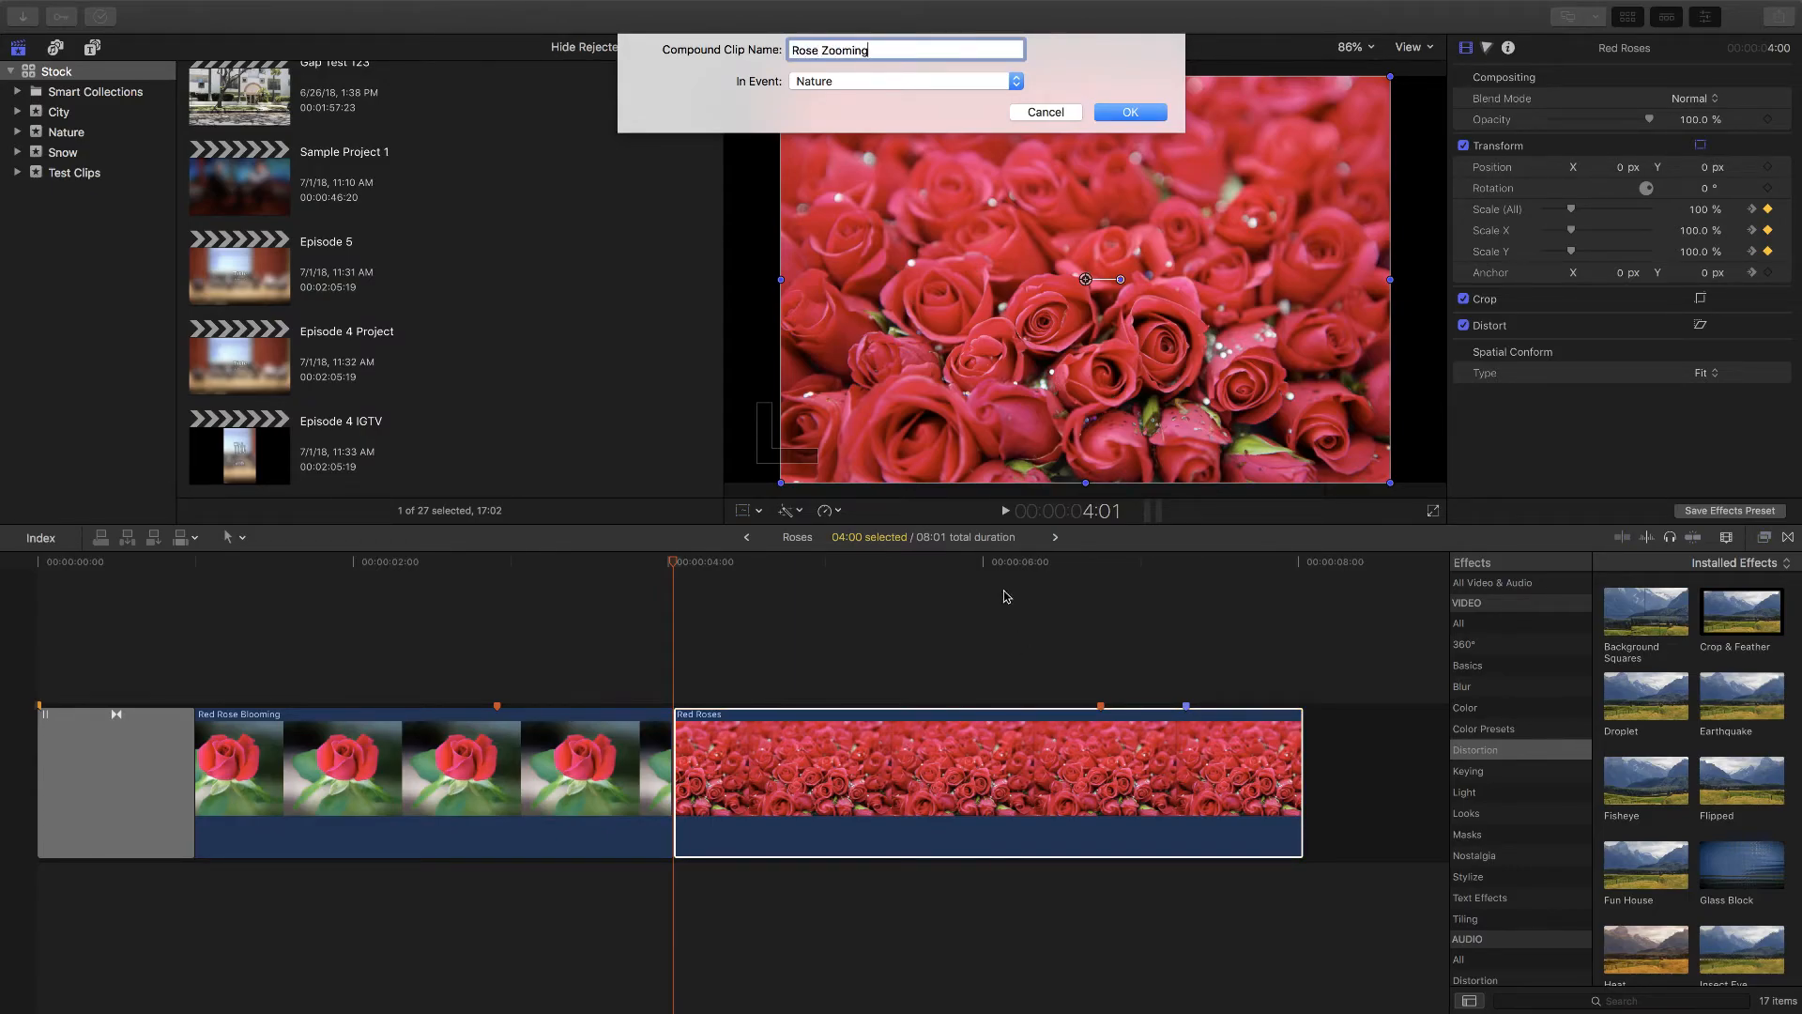
pyautogui.click(1130, 112)
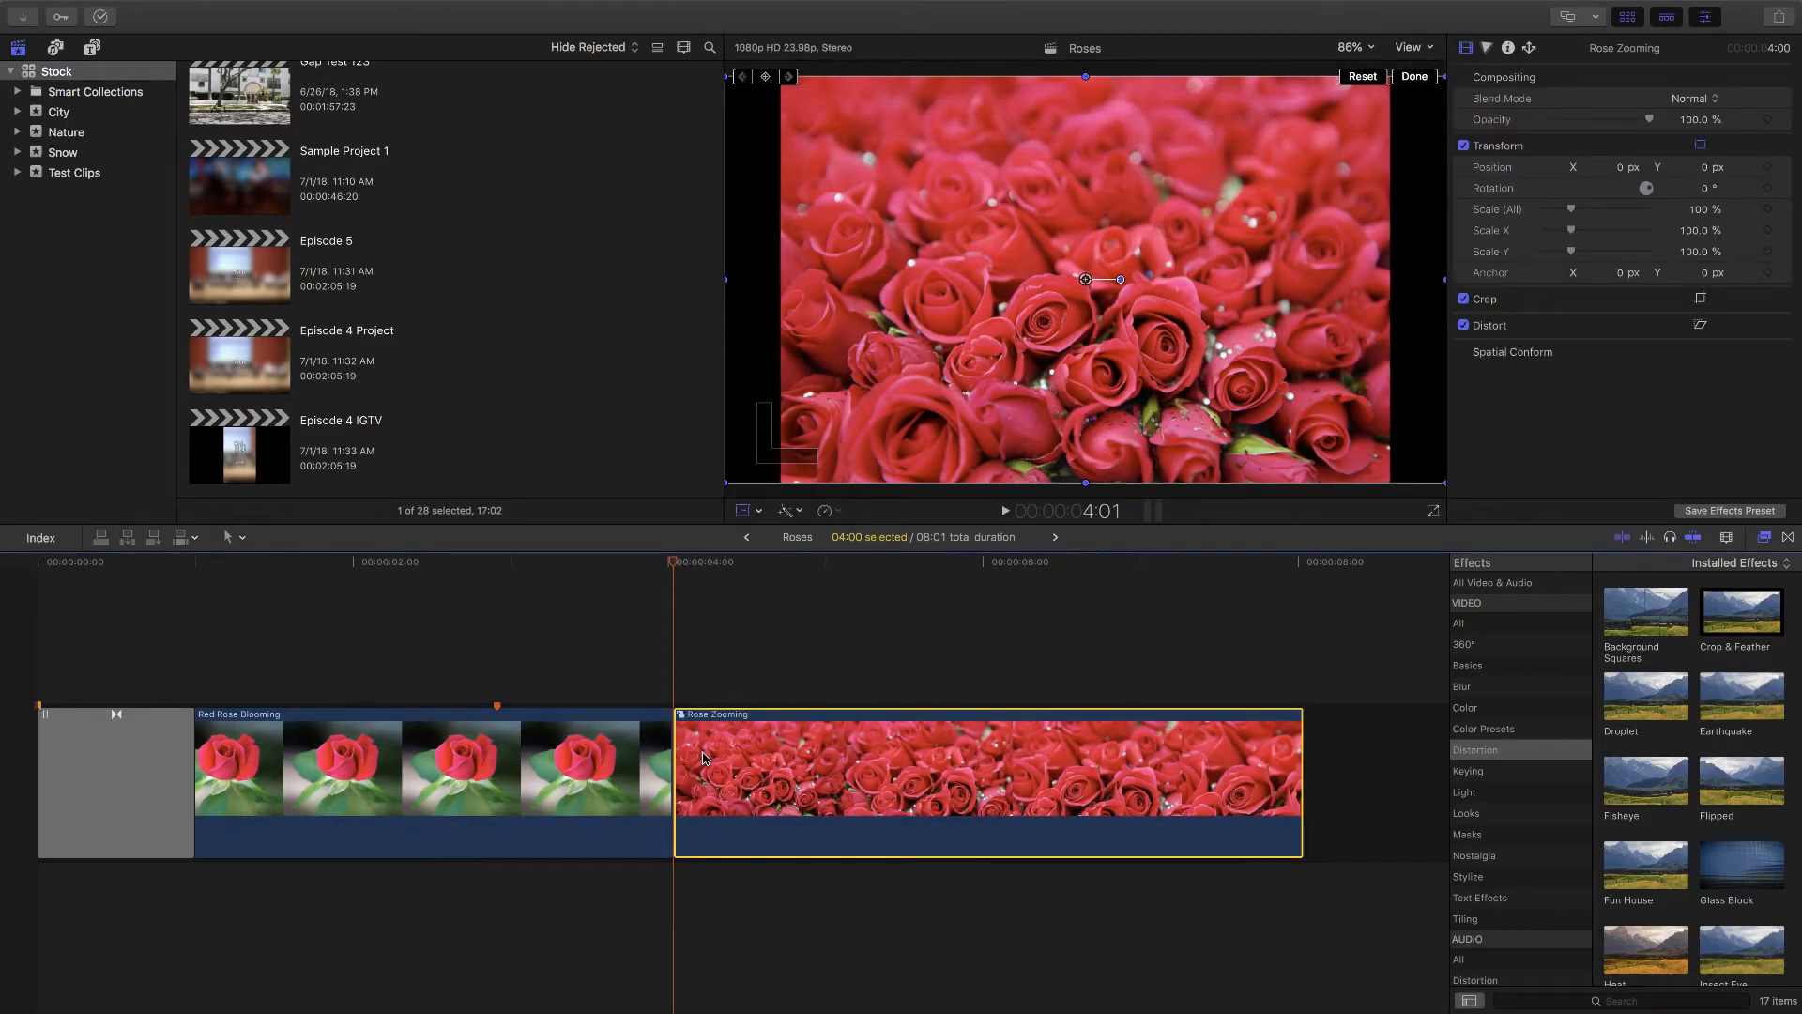
# Step: Play back the Rose Zooming compound clip and trim its start to a clip duration of 3:04
pyautogui.press('space')
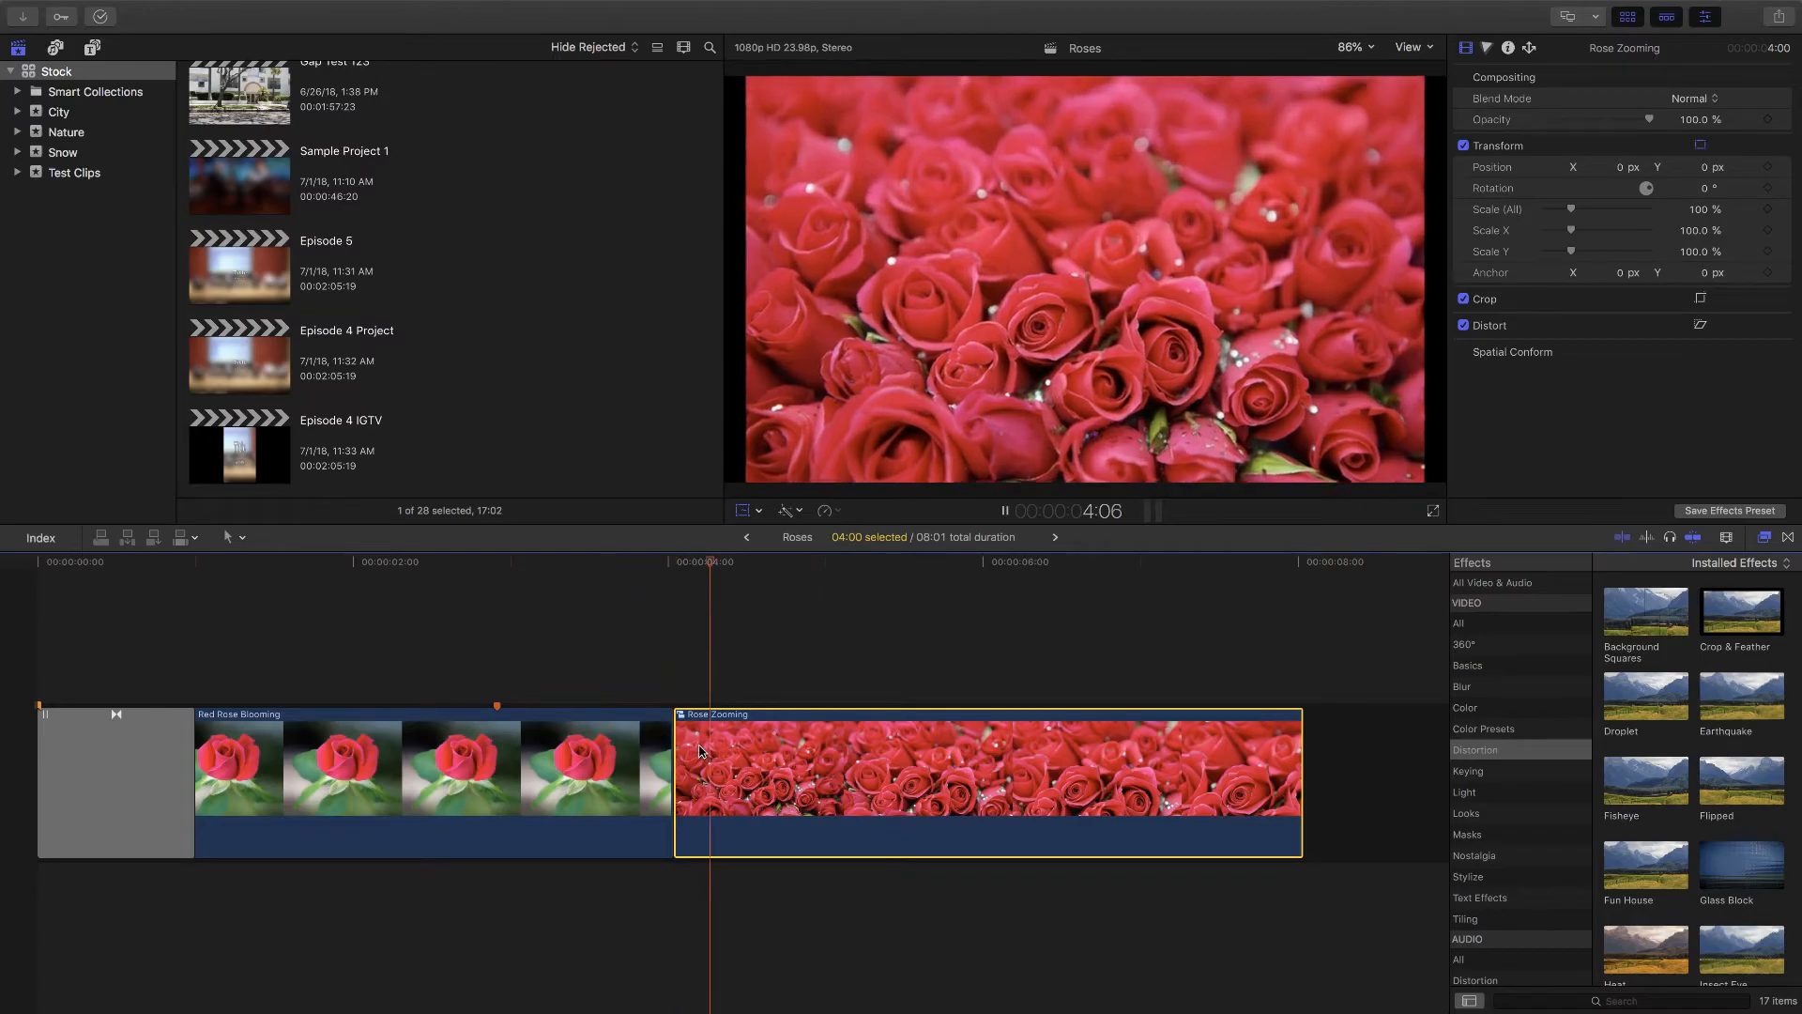
pyautogui.press('space')
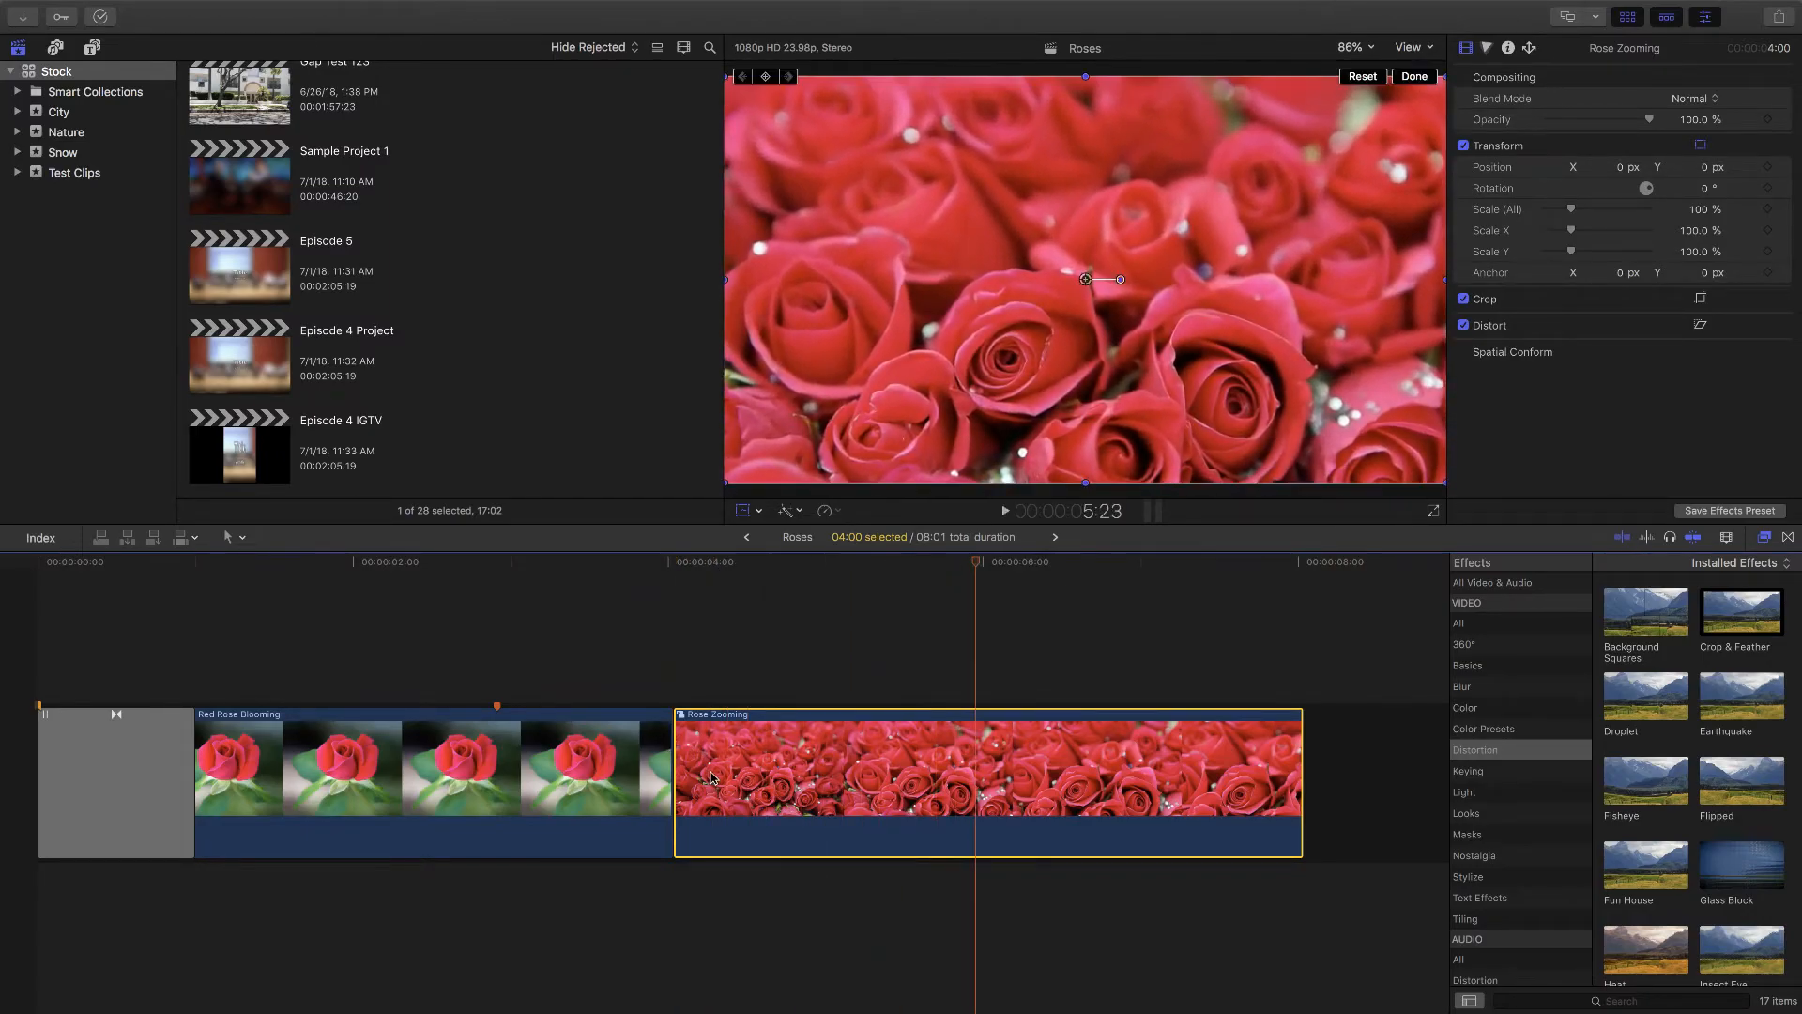
pyautogui.moveTo(679, 750); pyautogui.dragTo(809, 751)
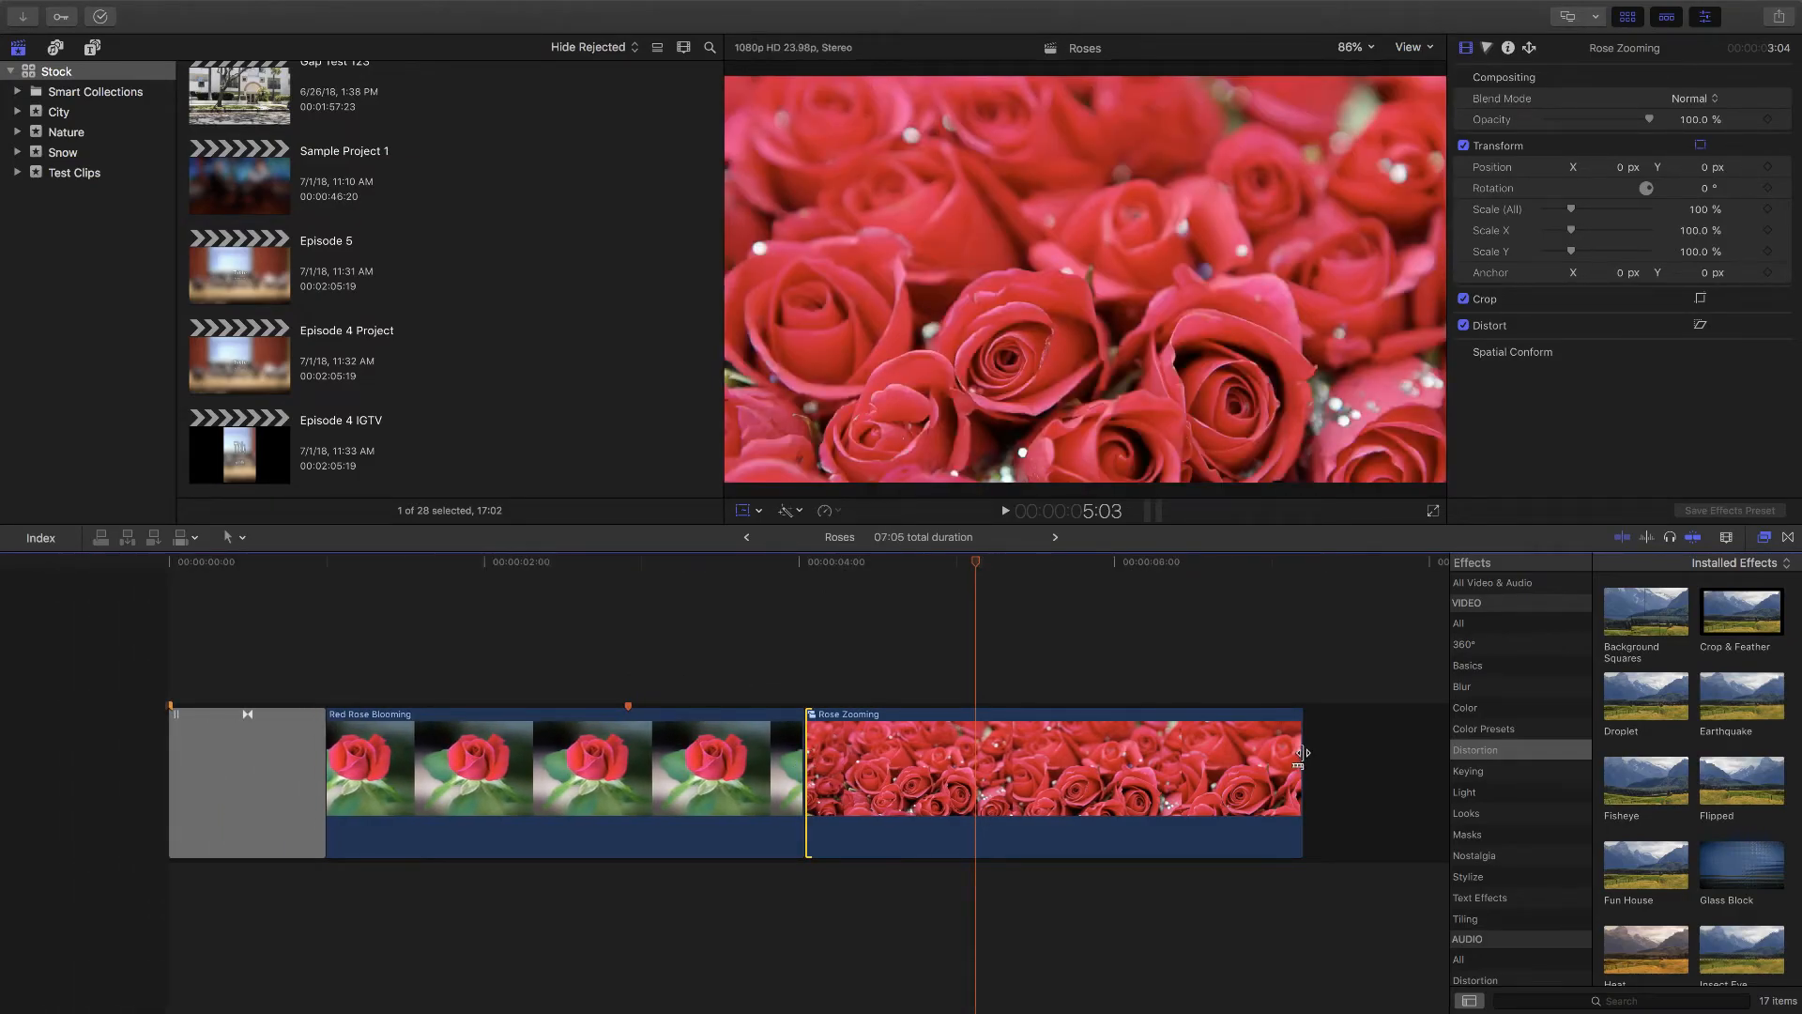
# Step: Play back the cut from Red Rose Blooming into the Rose Zooming compound clip to review the zoom across it
pyautogui.moveTo(916, 565); pyautogui.dragTo(699, 561)
pyautogui.click(815, 636)
pyautogui.press('space')
pyautogui.press('space')
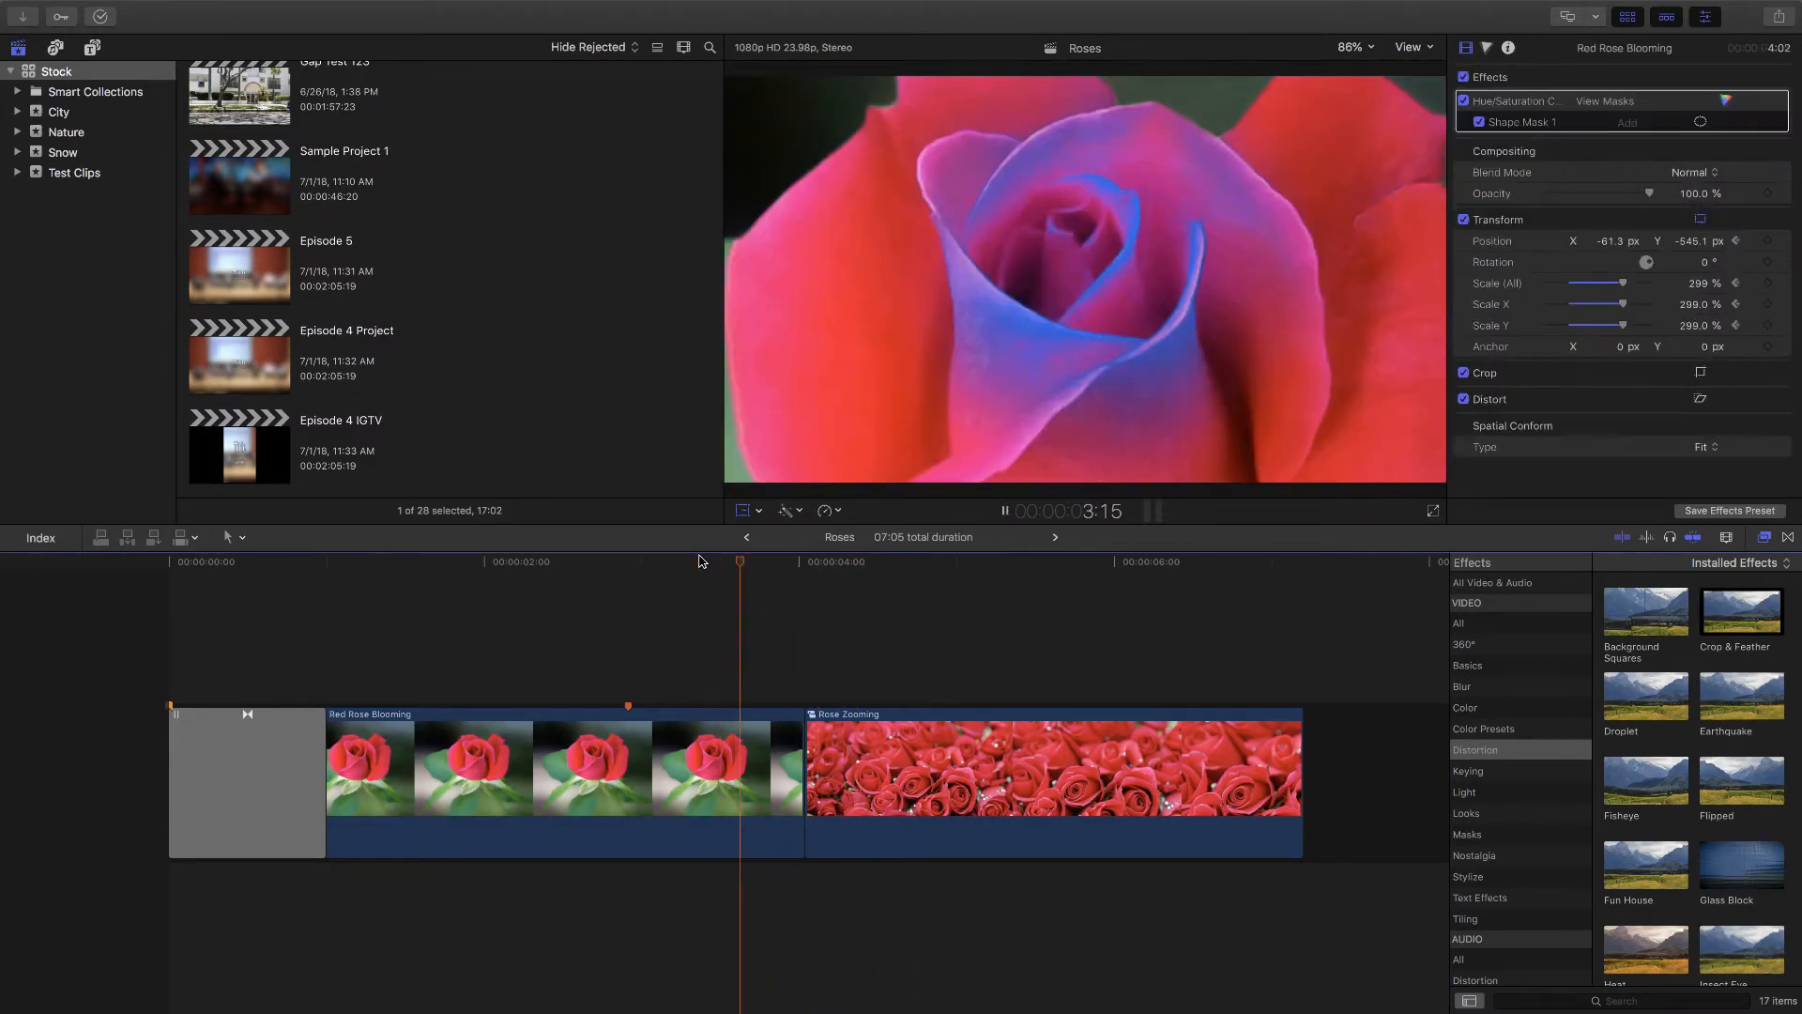
pyautogui.press('space')
pyautogui.click(688, 561)
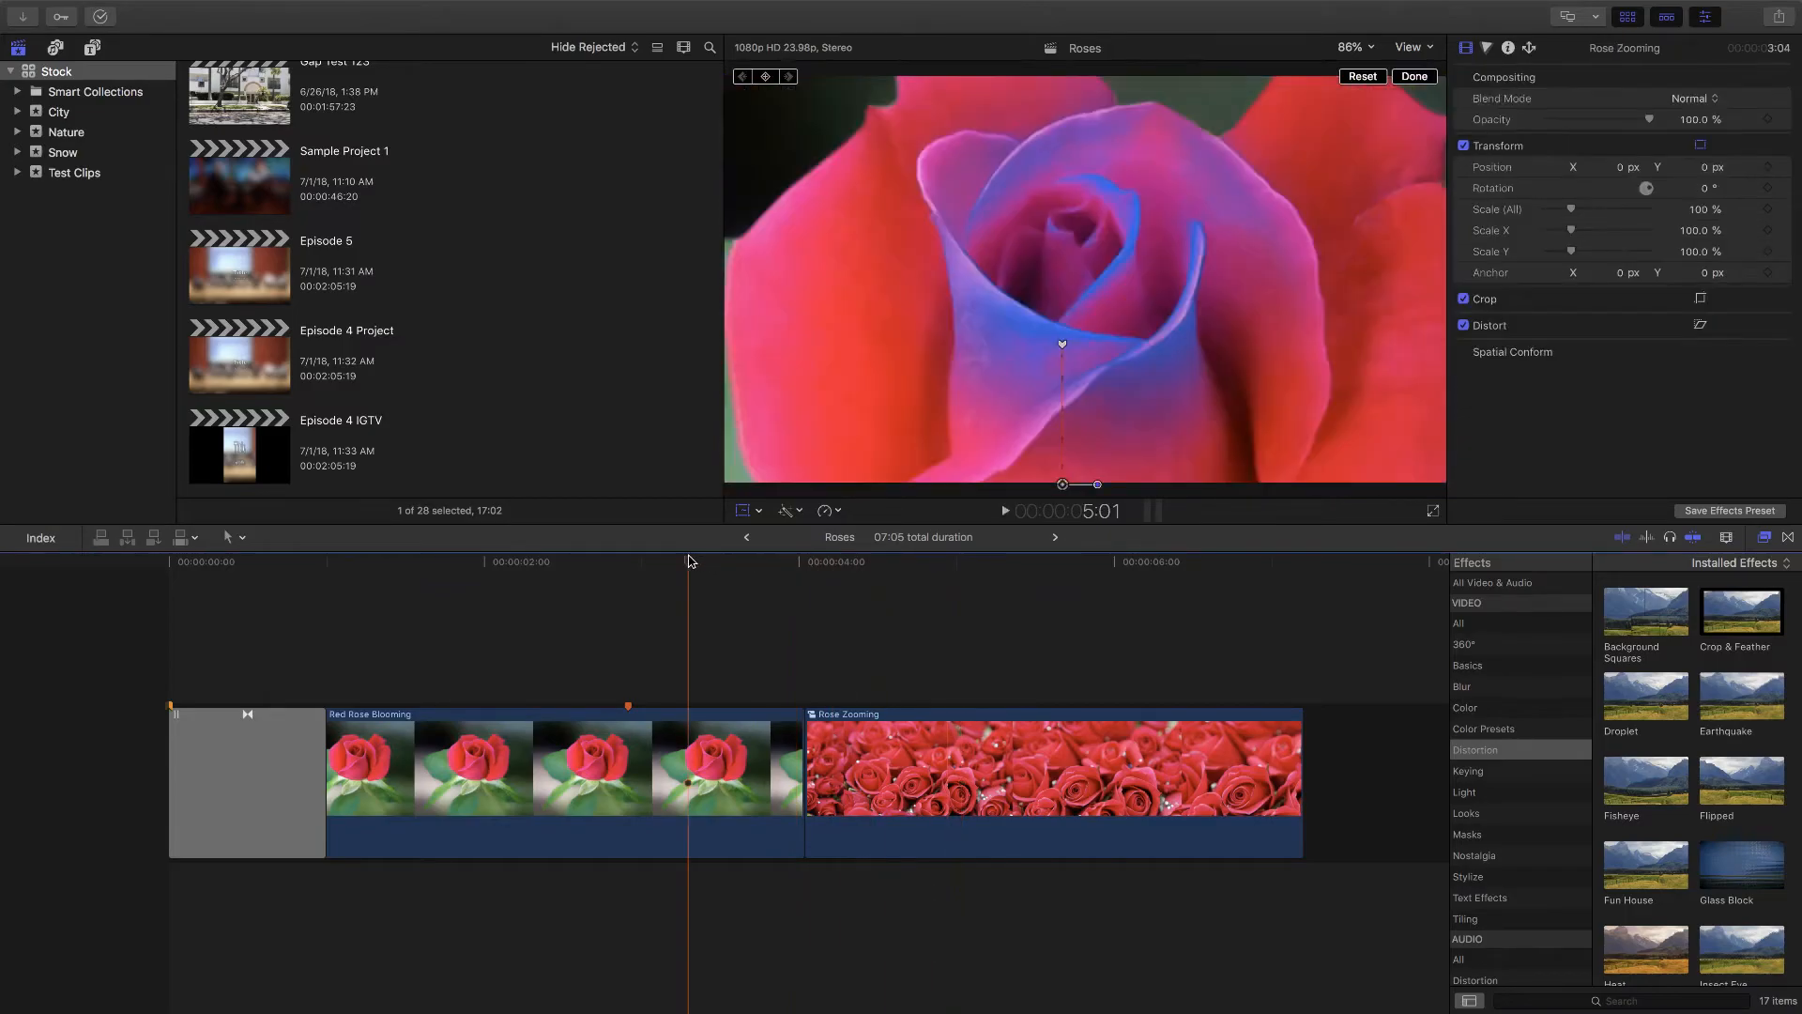
pyautogui.press('space')
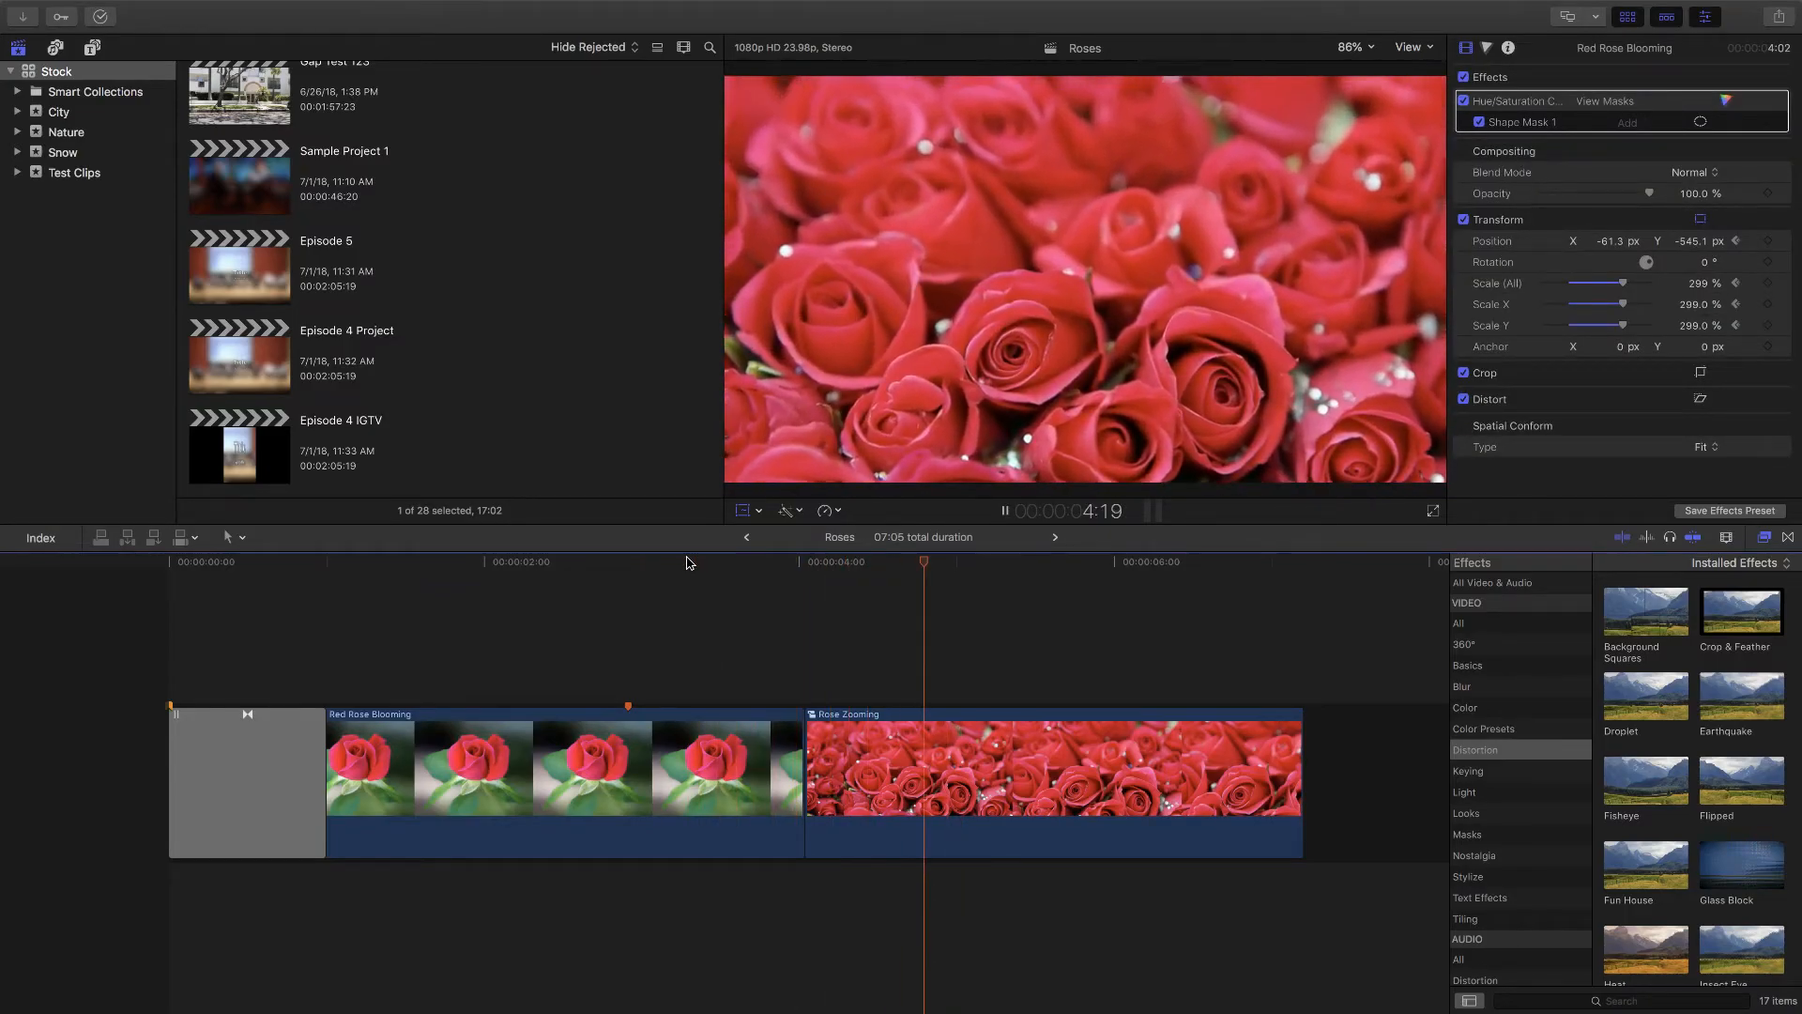
pyautogui.press('space')
# Step: Add the default transition at the edit point between Red Rose Blooming and Rose Zooming and play it back
pyautogui.click(801, 755)
pyautogui.press('super+t')
pyautogui.click(692, 563)
pyautogui.press('space')
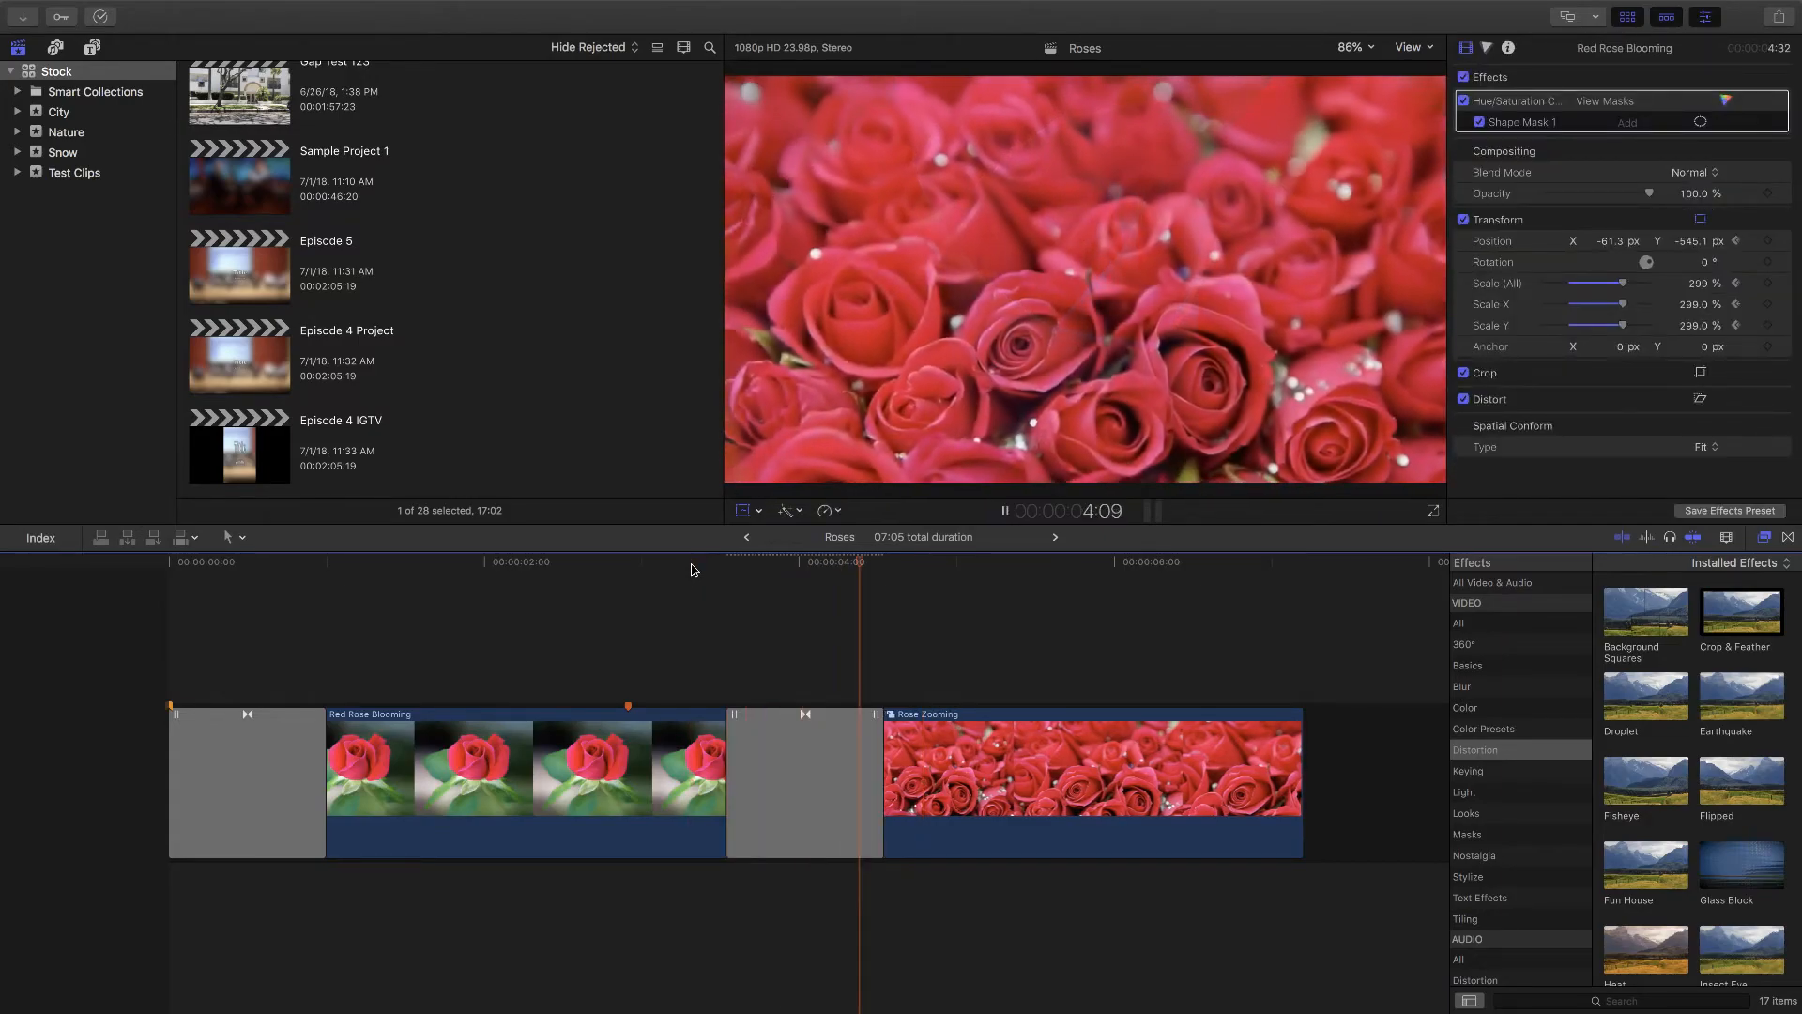
pyautogui.click(693, 564)
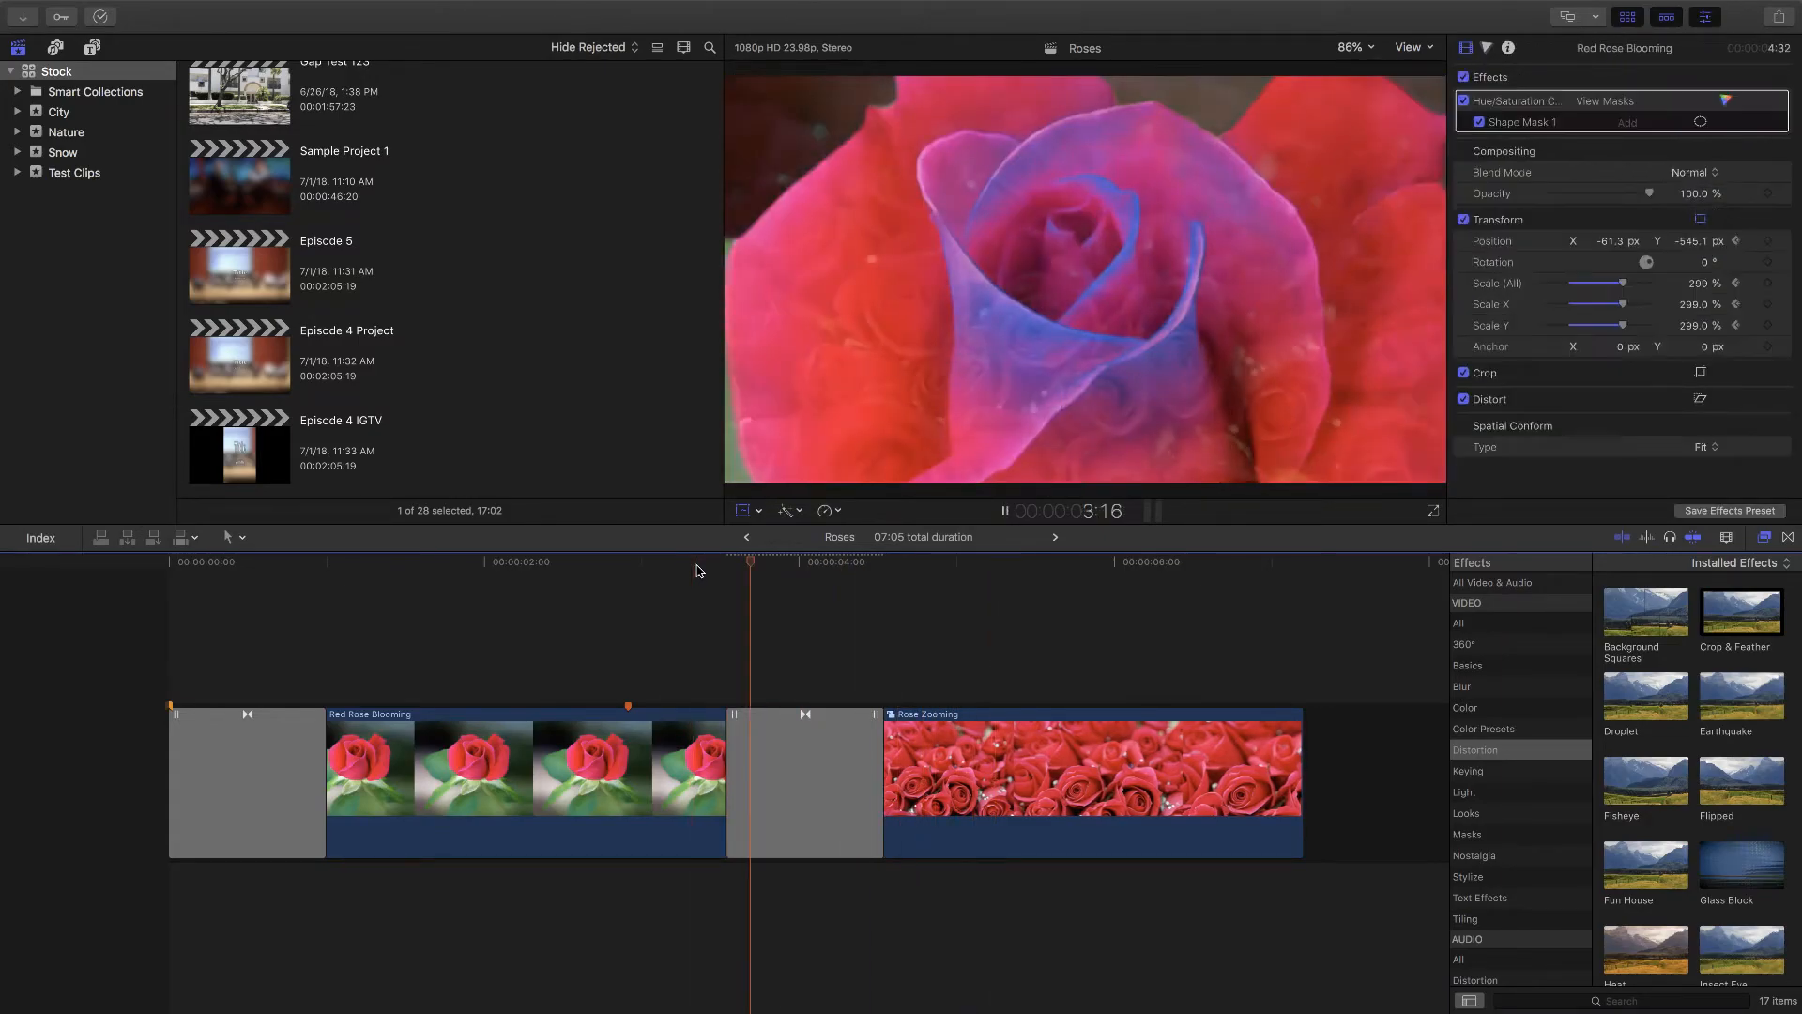
pyautogui.press('space')
# Step: Open the Rose Zooming compound clip, skim the start of its used range, and return to the Roses project
pyautogui.click(961, 775)
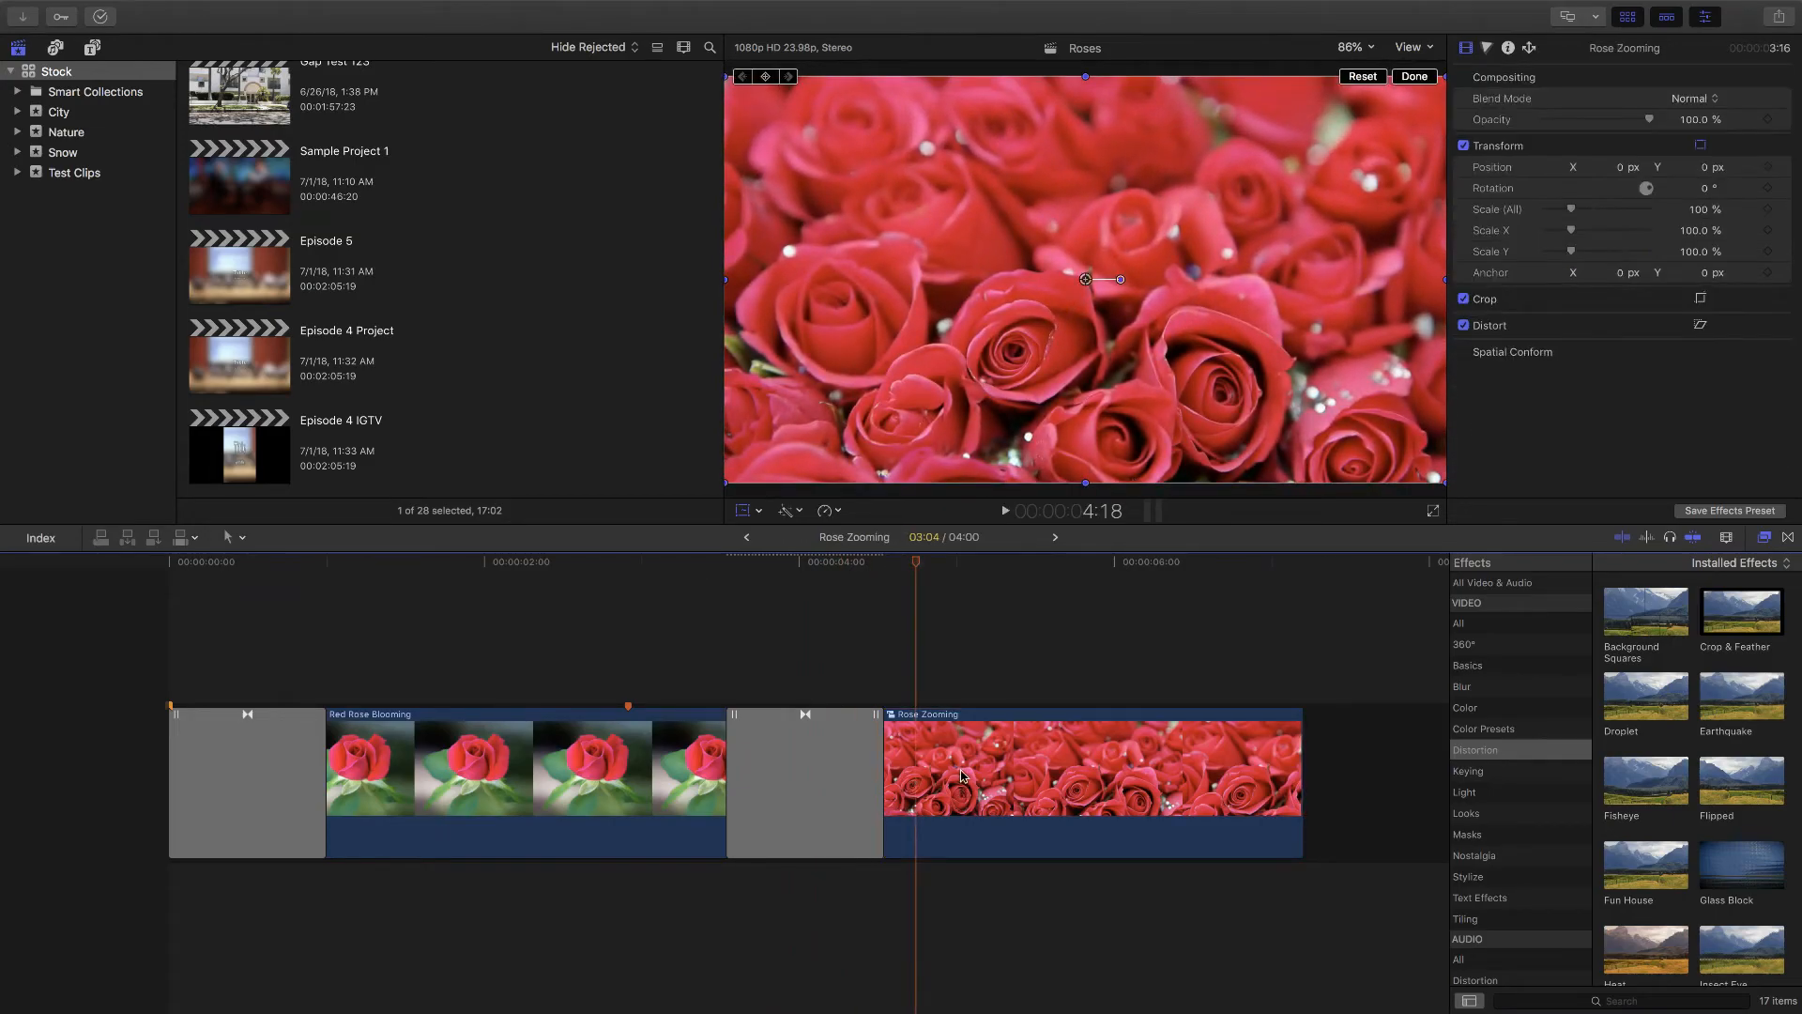
pyautogui.doubleClick(961, 775)
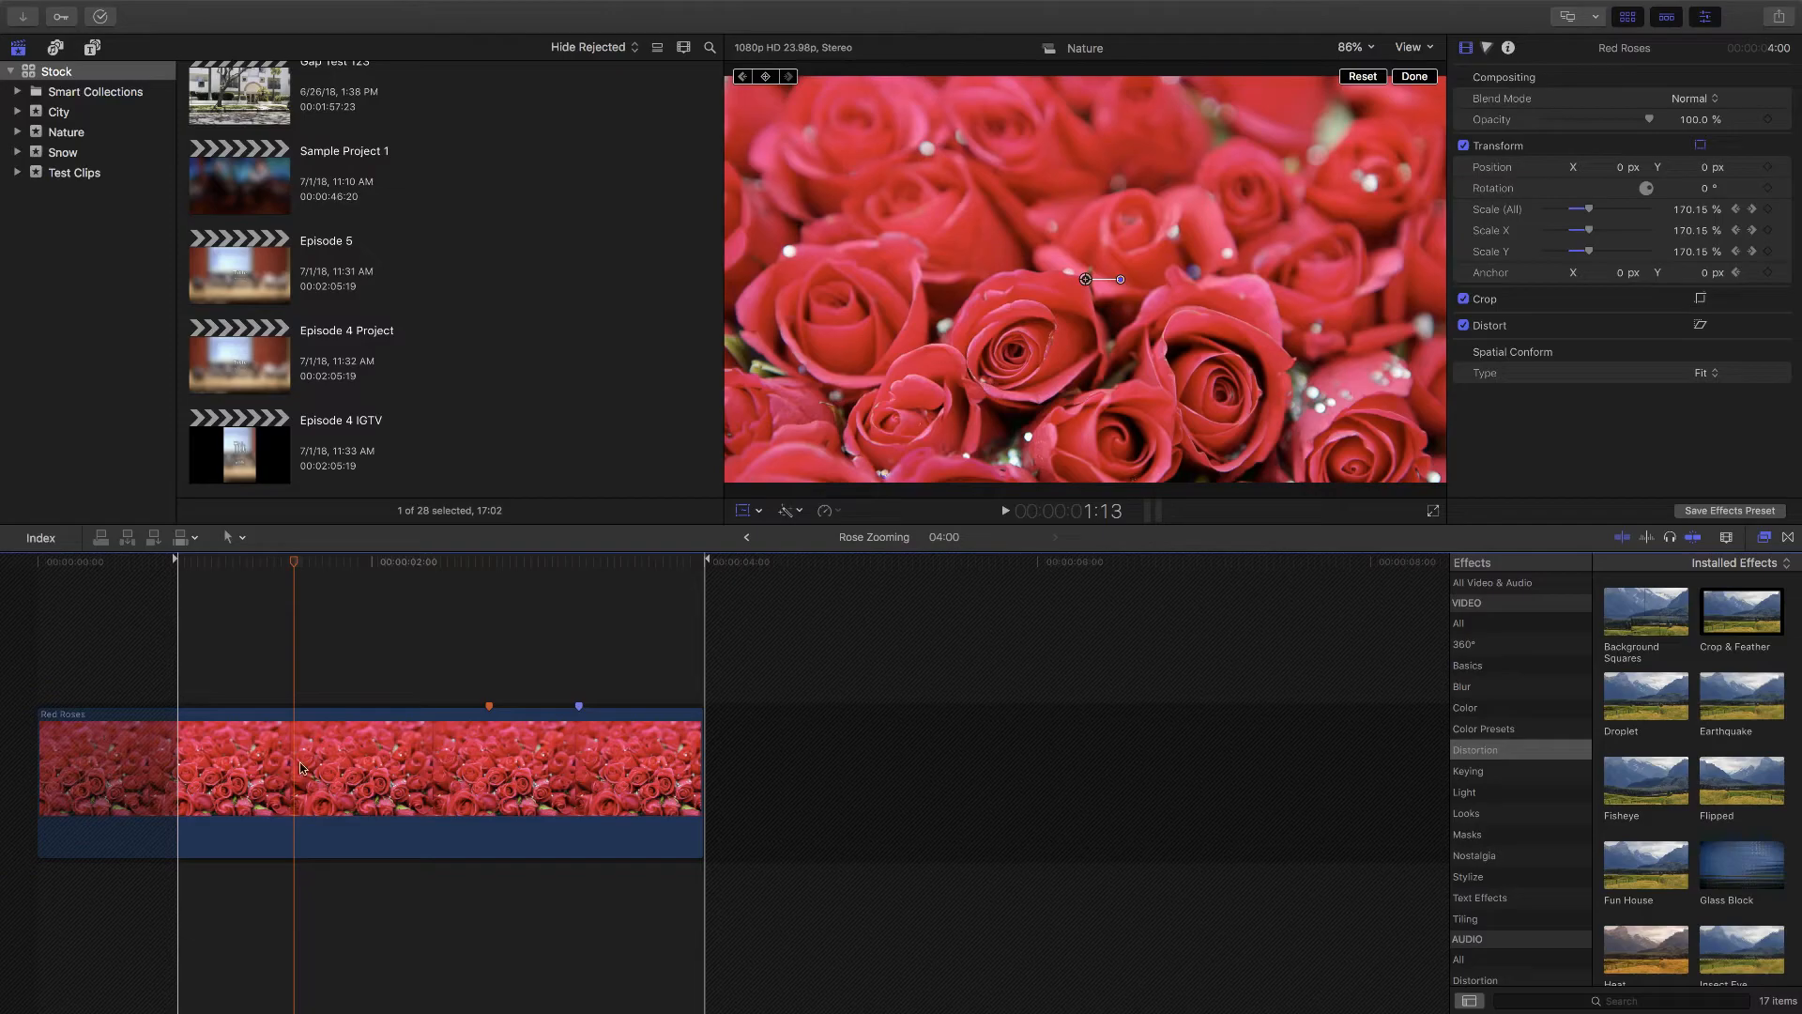
pyautogui.moveTo(98, 561); pyautogui.dragTo(174, 577)
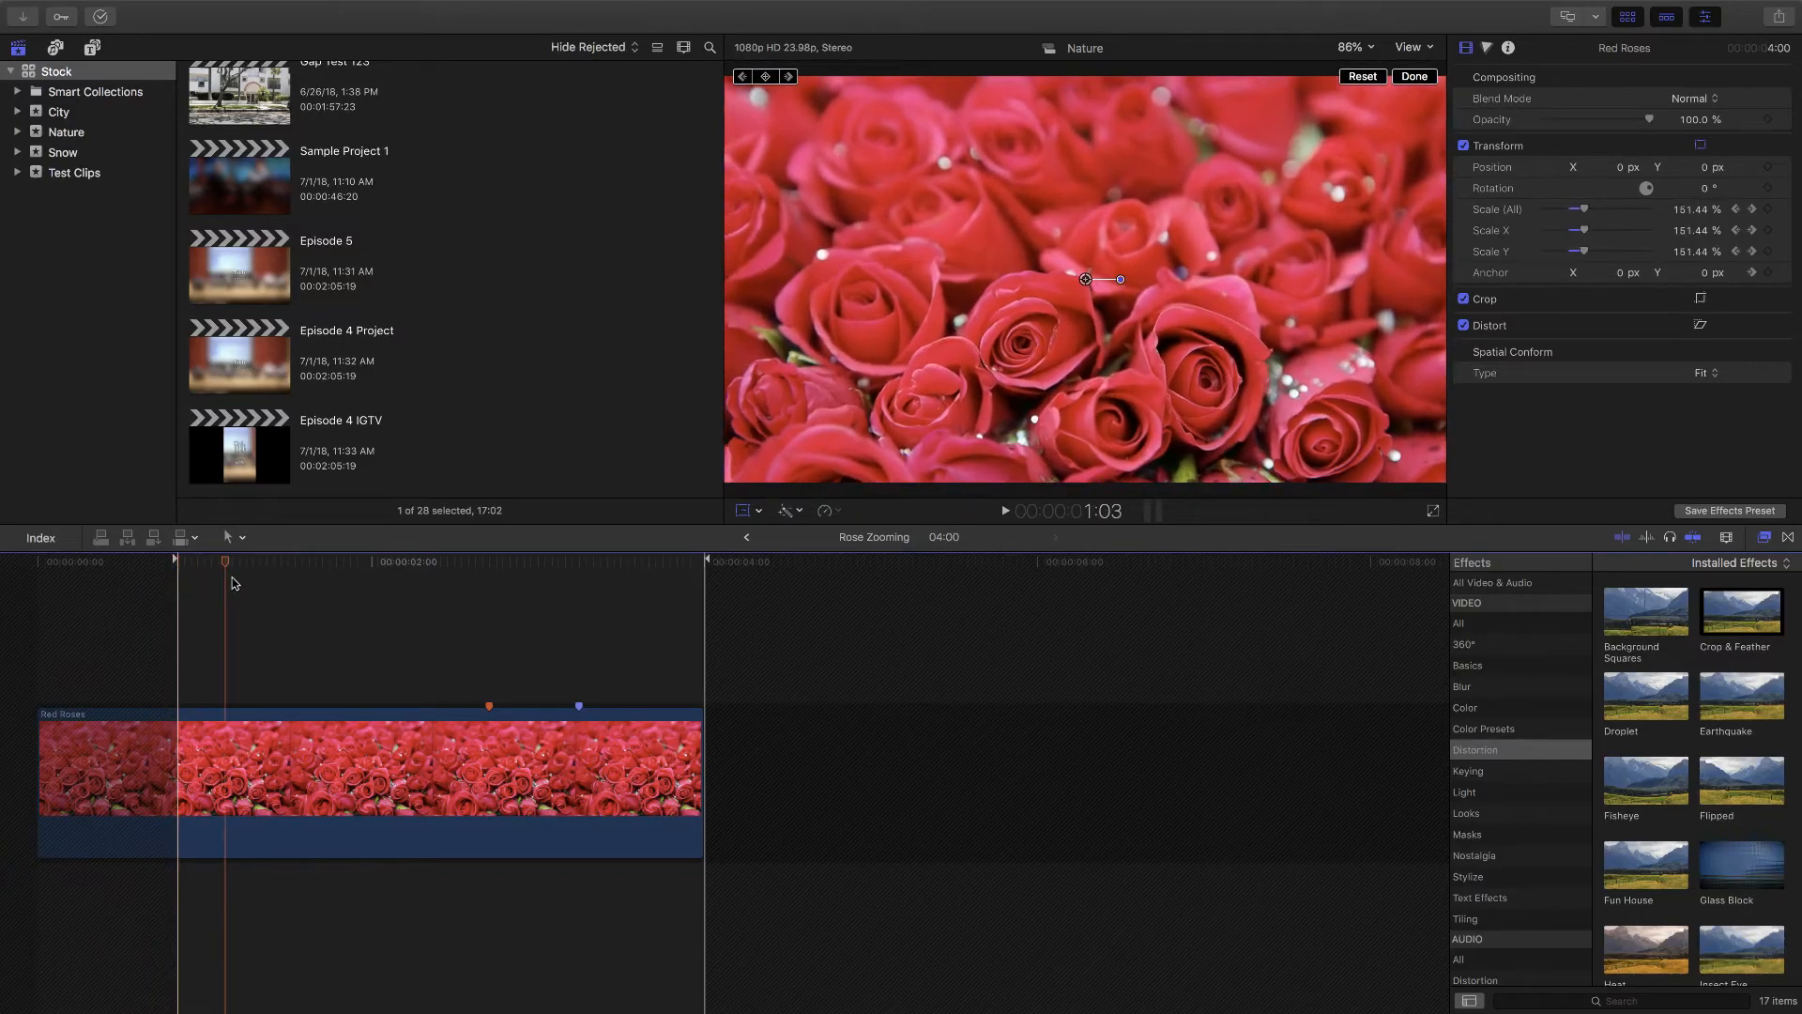
pyautogui.click(748, 536)
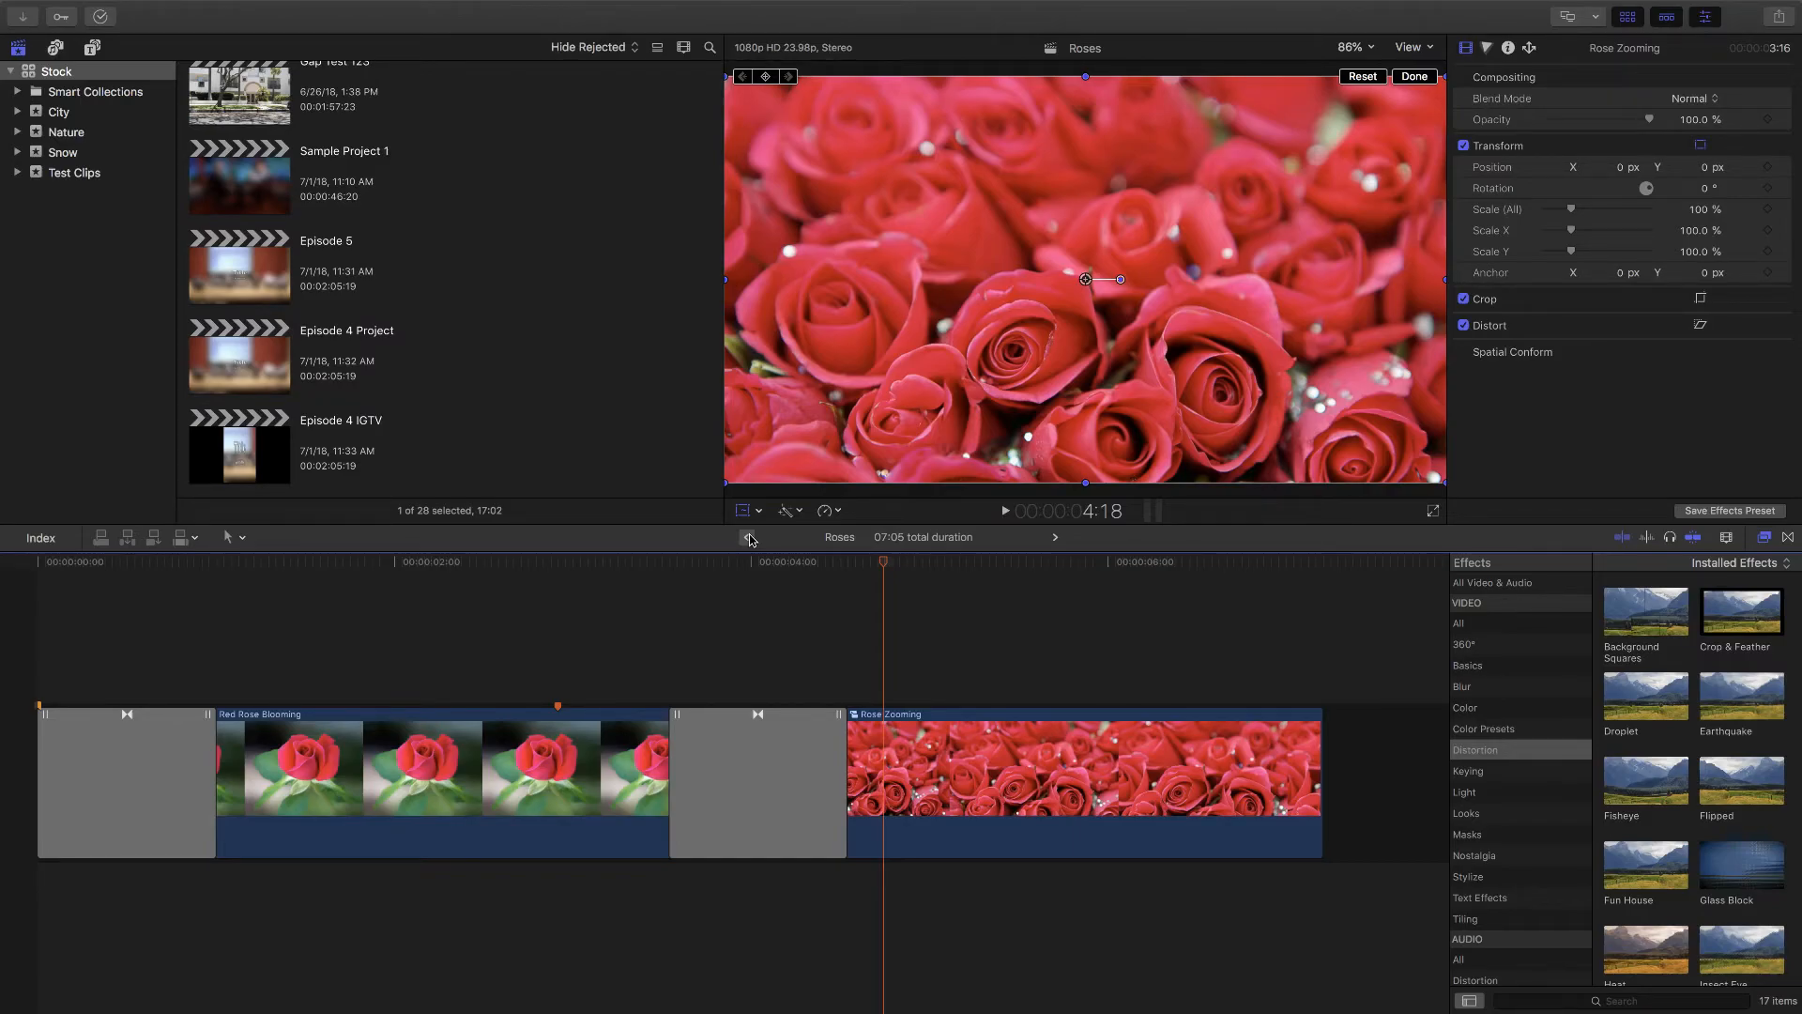
# Step: Open the share destination preferences and view the existing DVD destination's options
pyautogui.click(1779, 18)
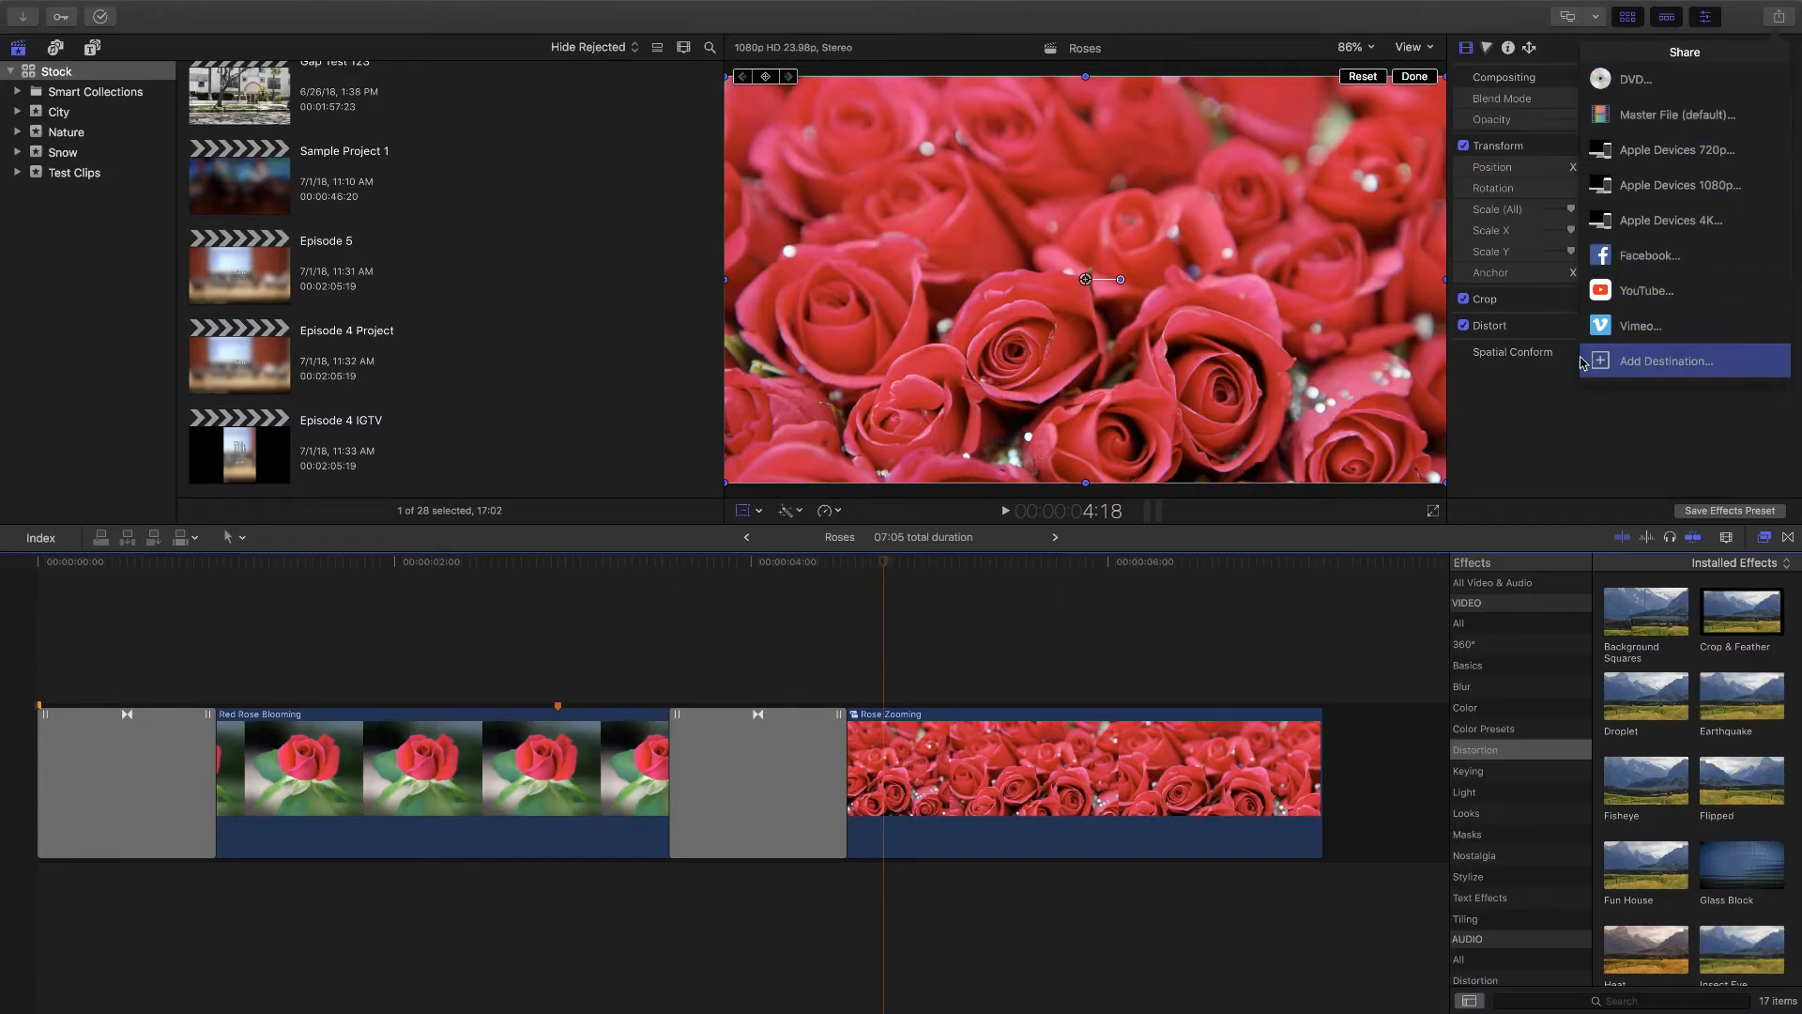
pyautogui.click(1638, 363)
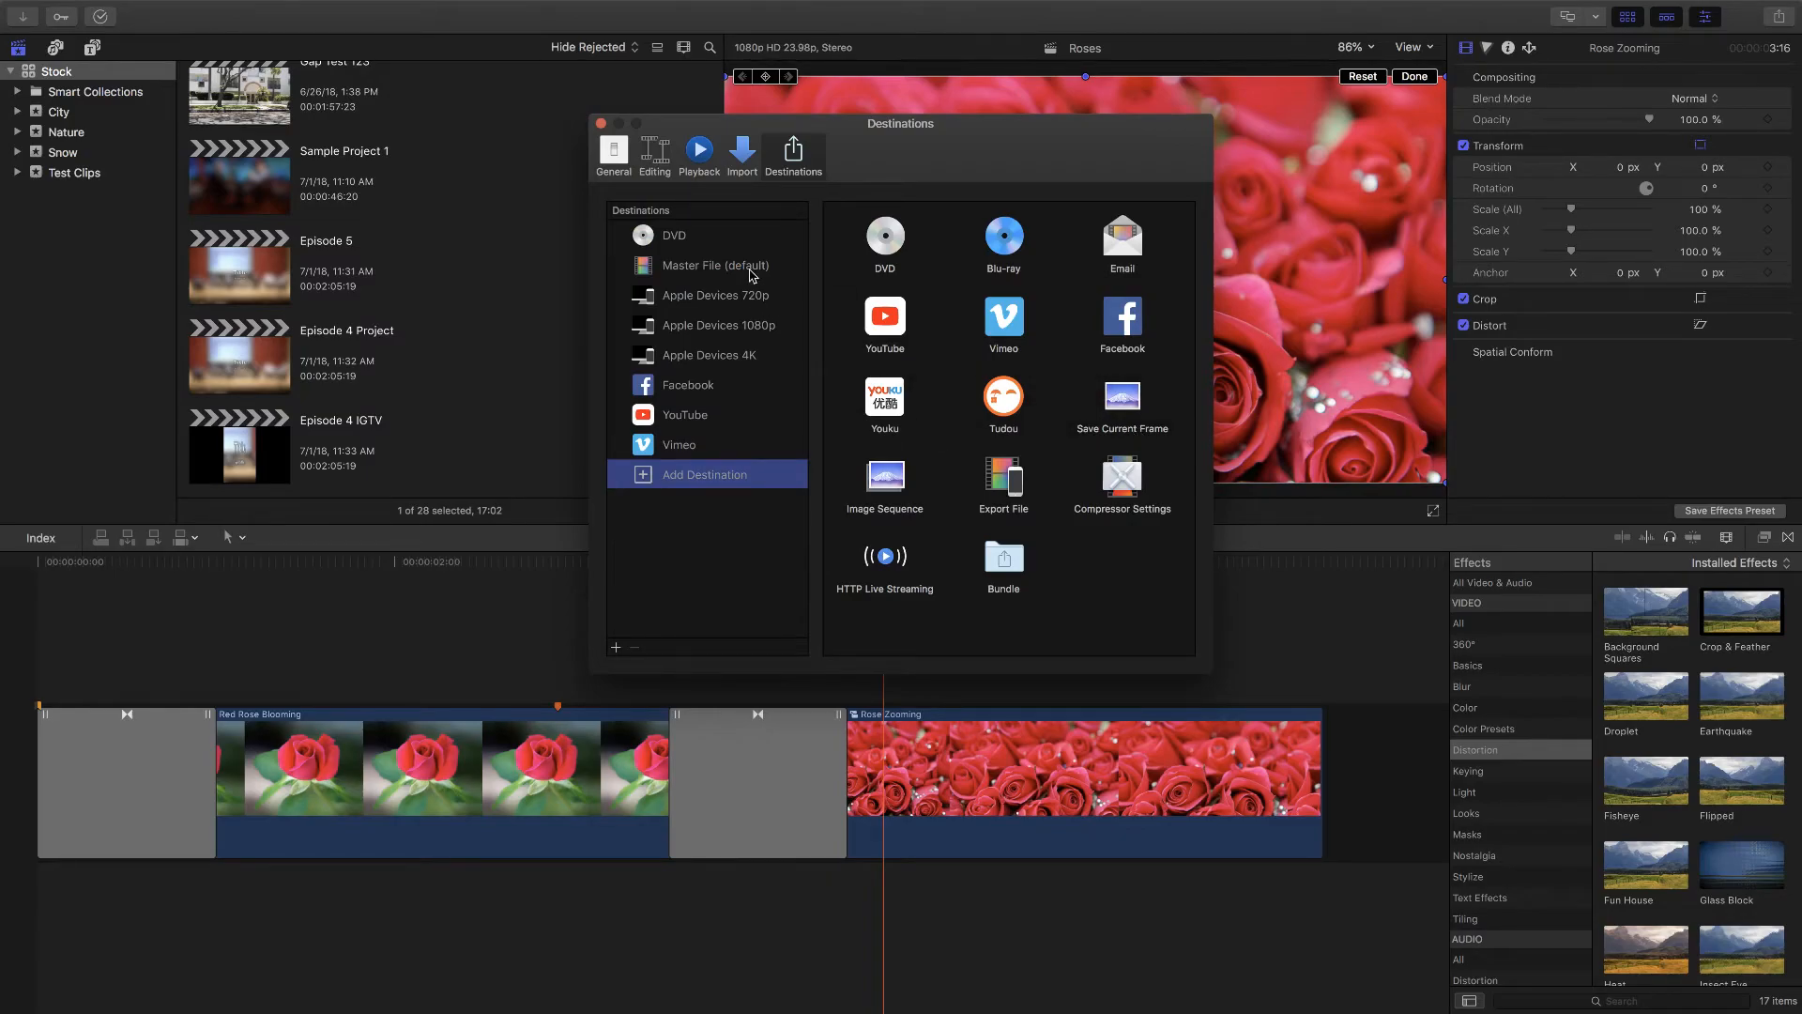
pyautogui.click(751, 235)
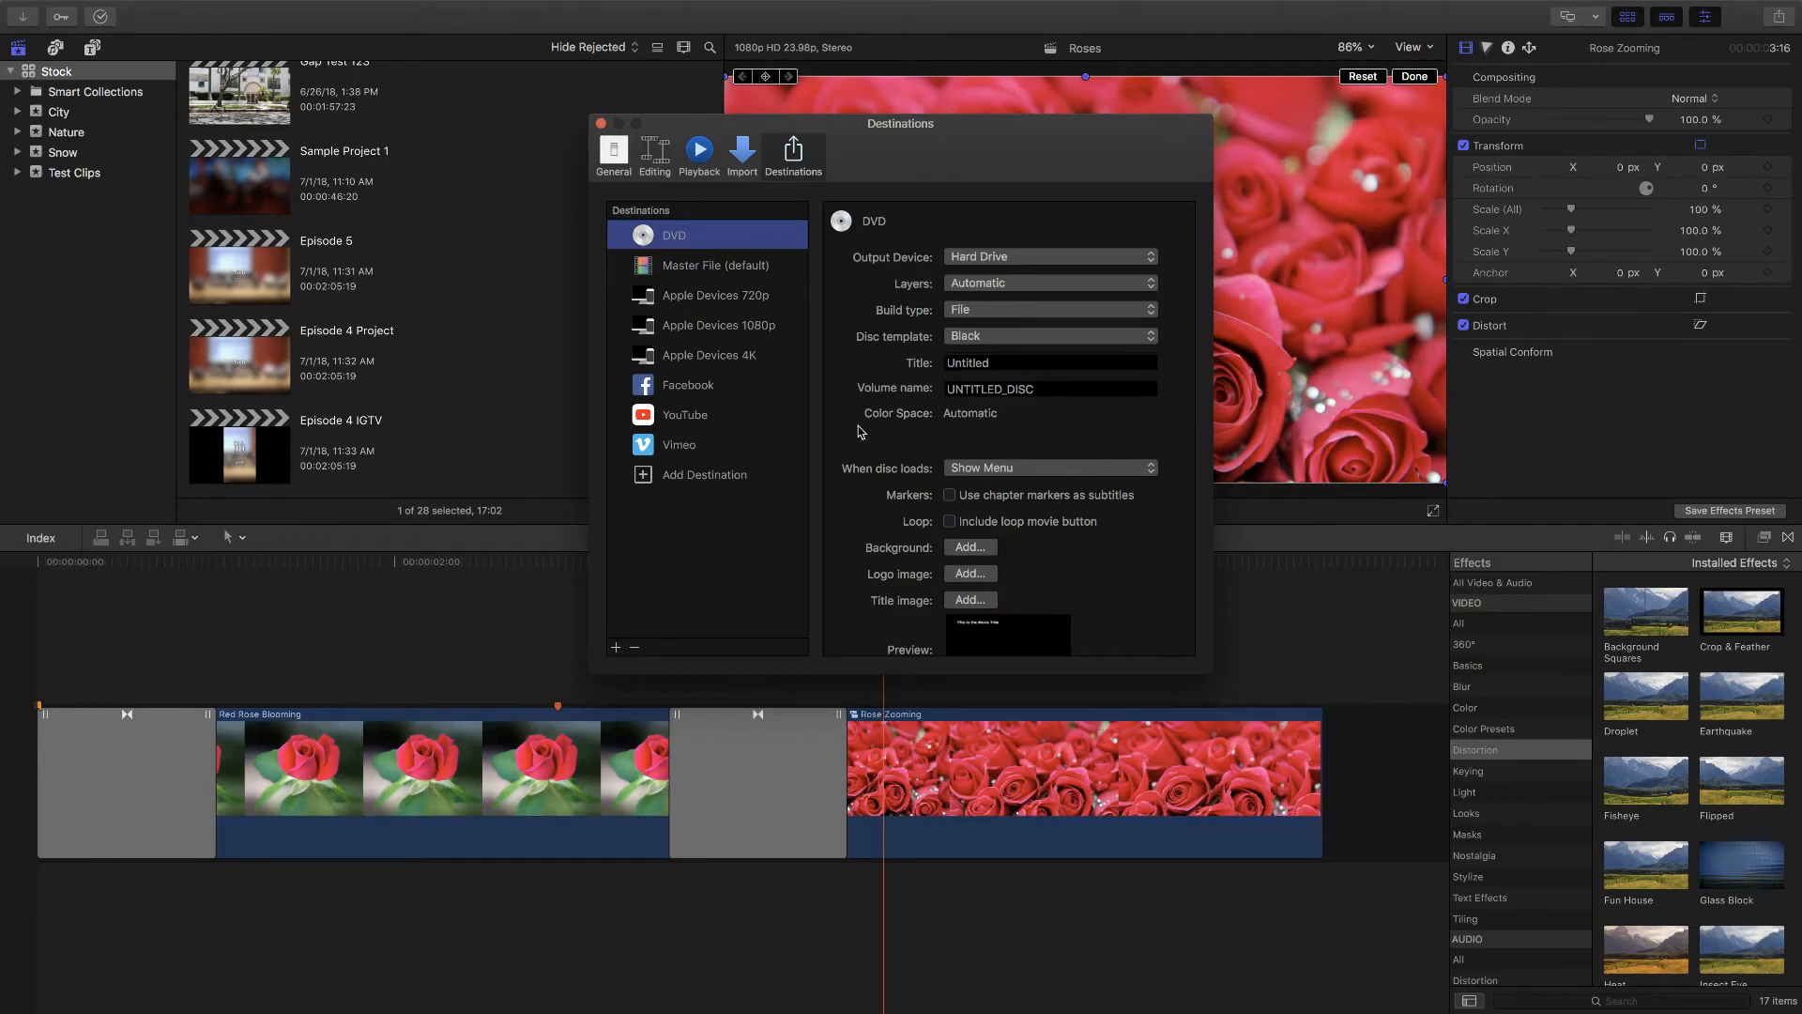
# Step: Add another DVD share destination and name it "DVD with white template"
pyautogui.click(730, 479)
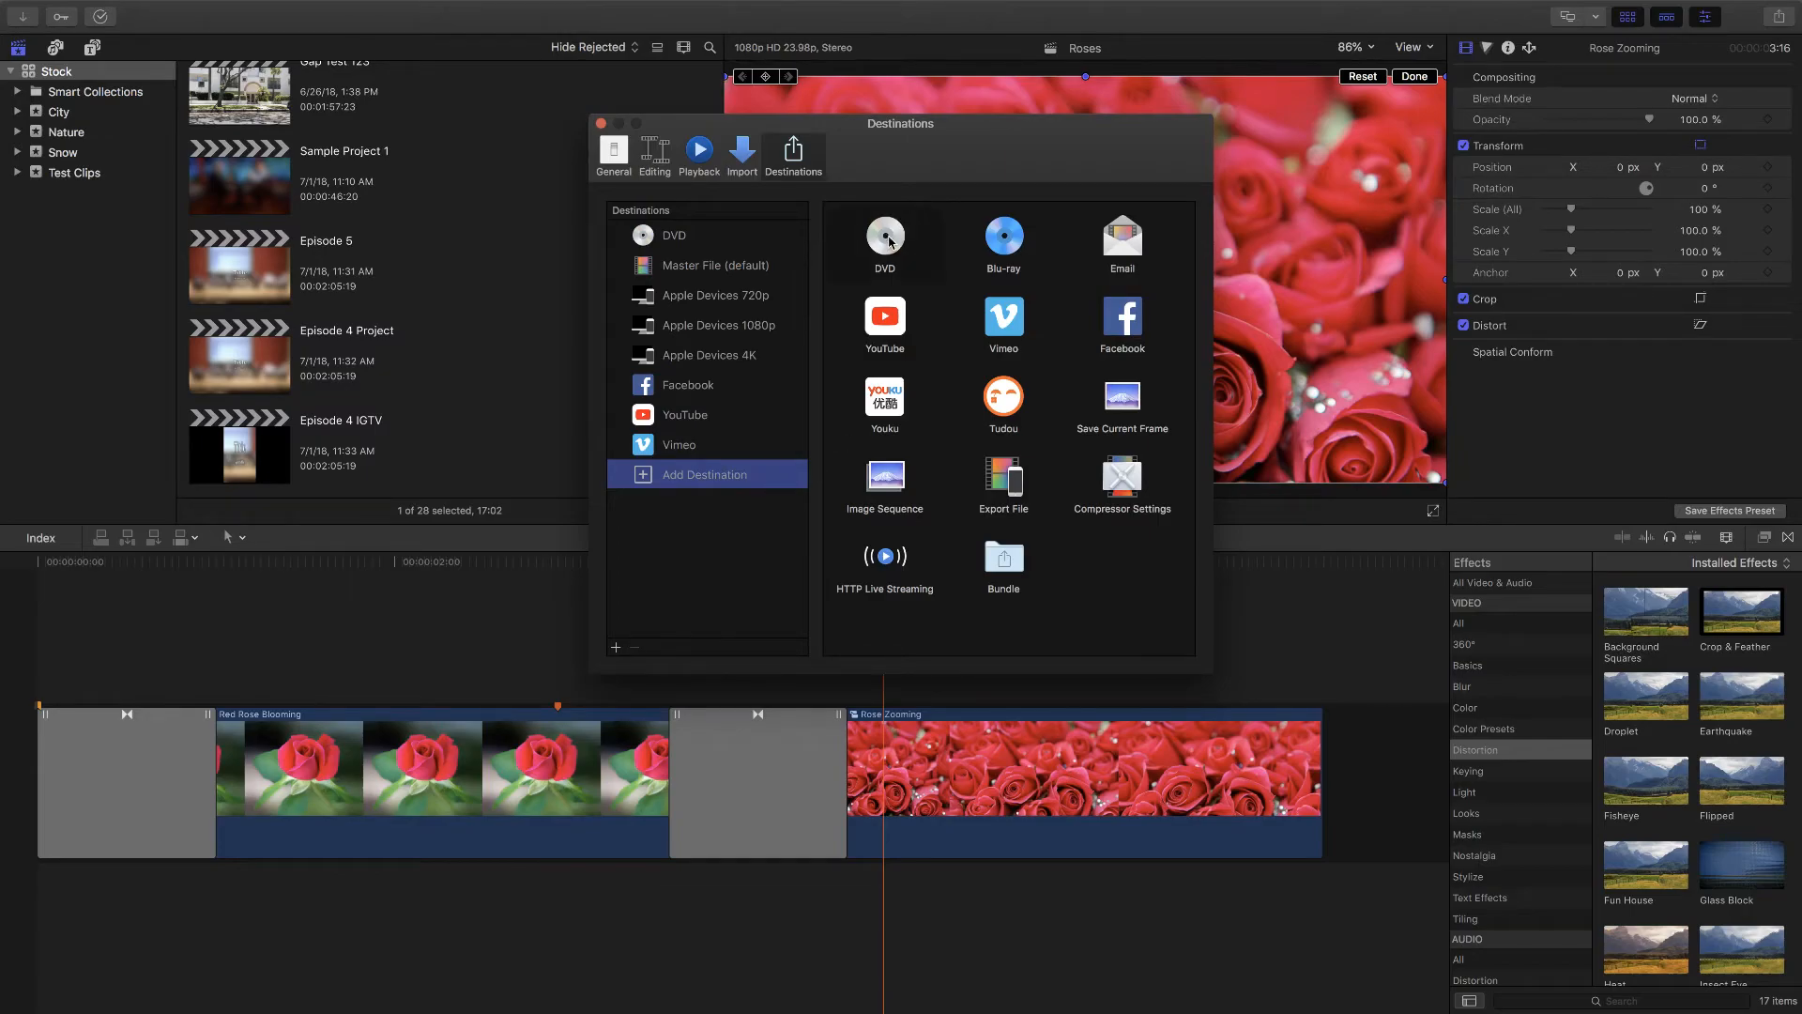
pyautogui.moveTo(899, 253); pyautogui.dragTo(704, 474)
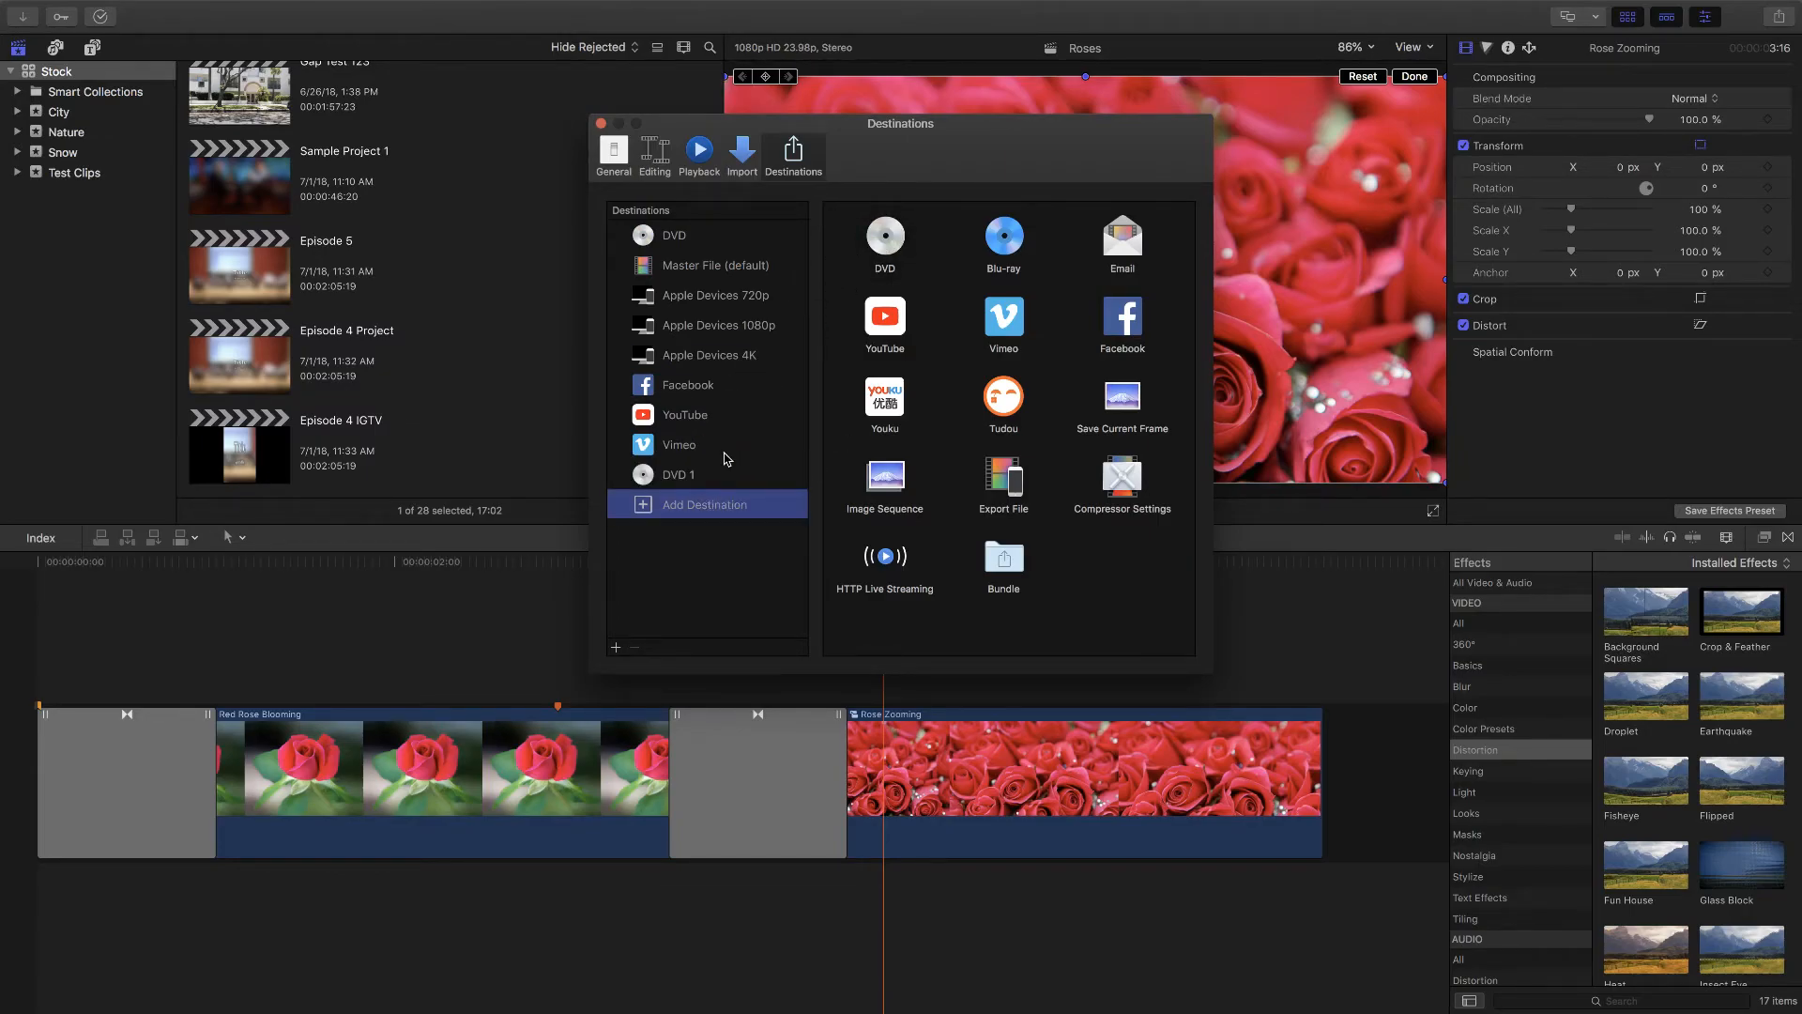
pyautogui.click(681, 480)
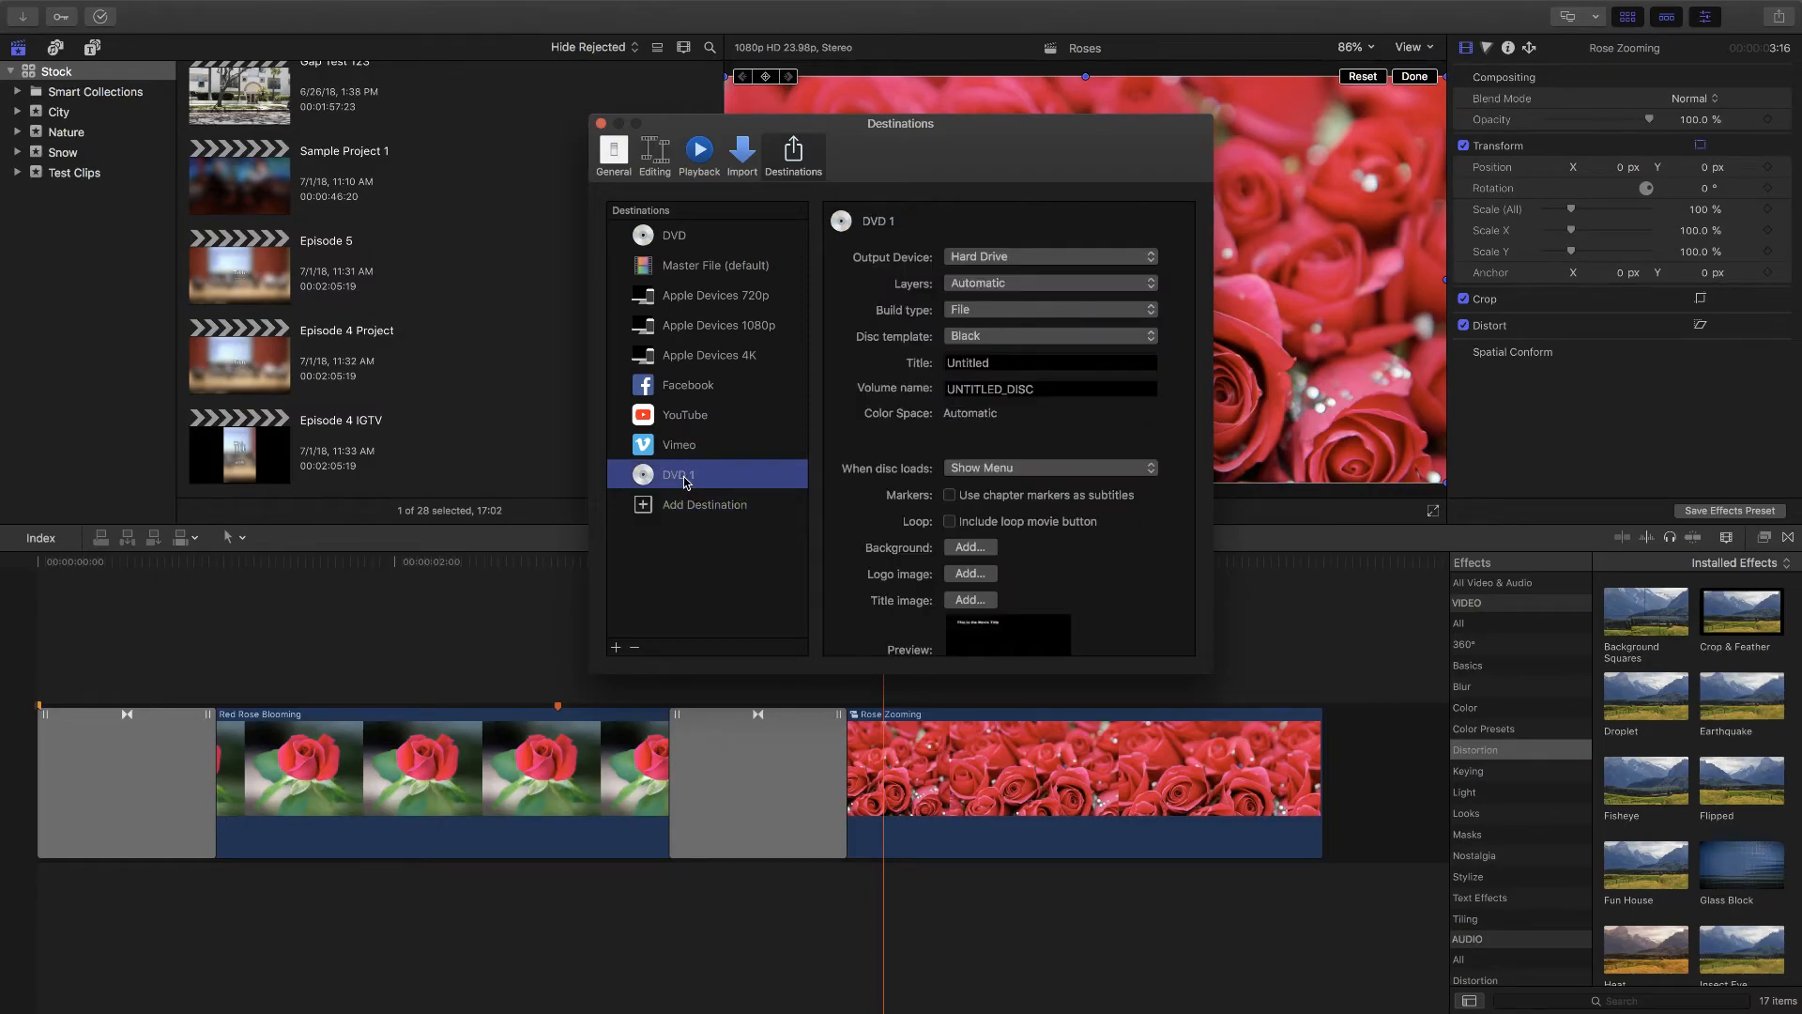
pyautogui.click(685, 477)
pyautogui.click(709, 477)
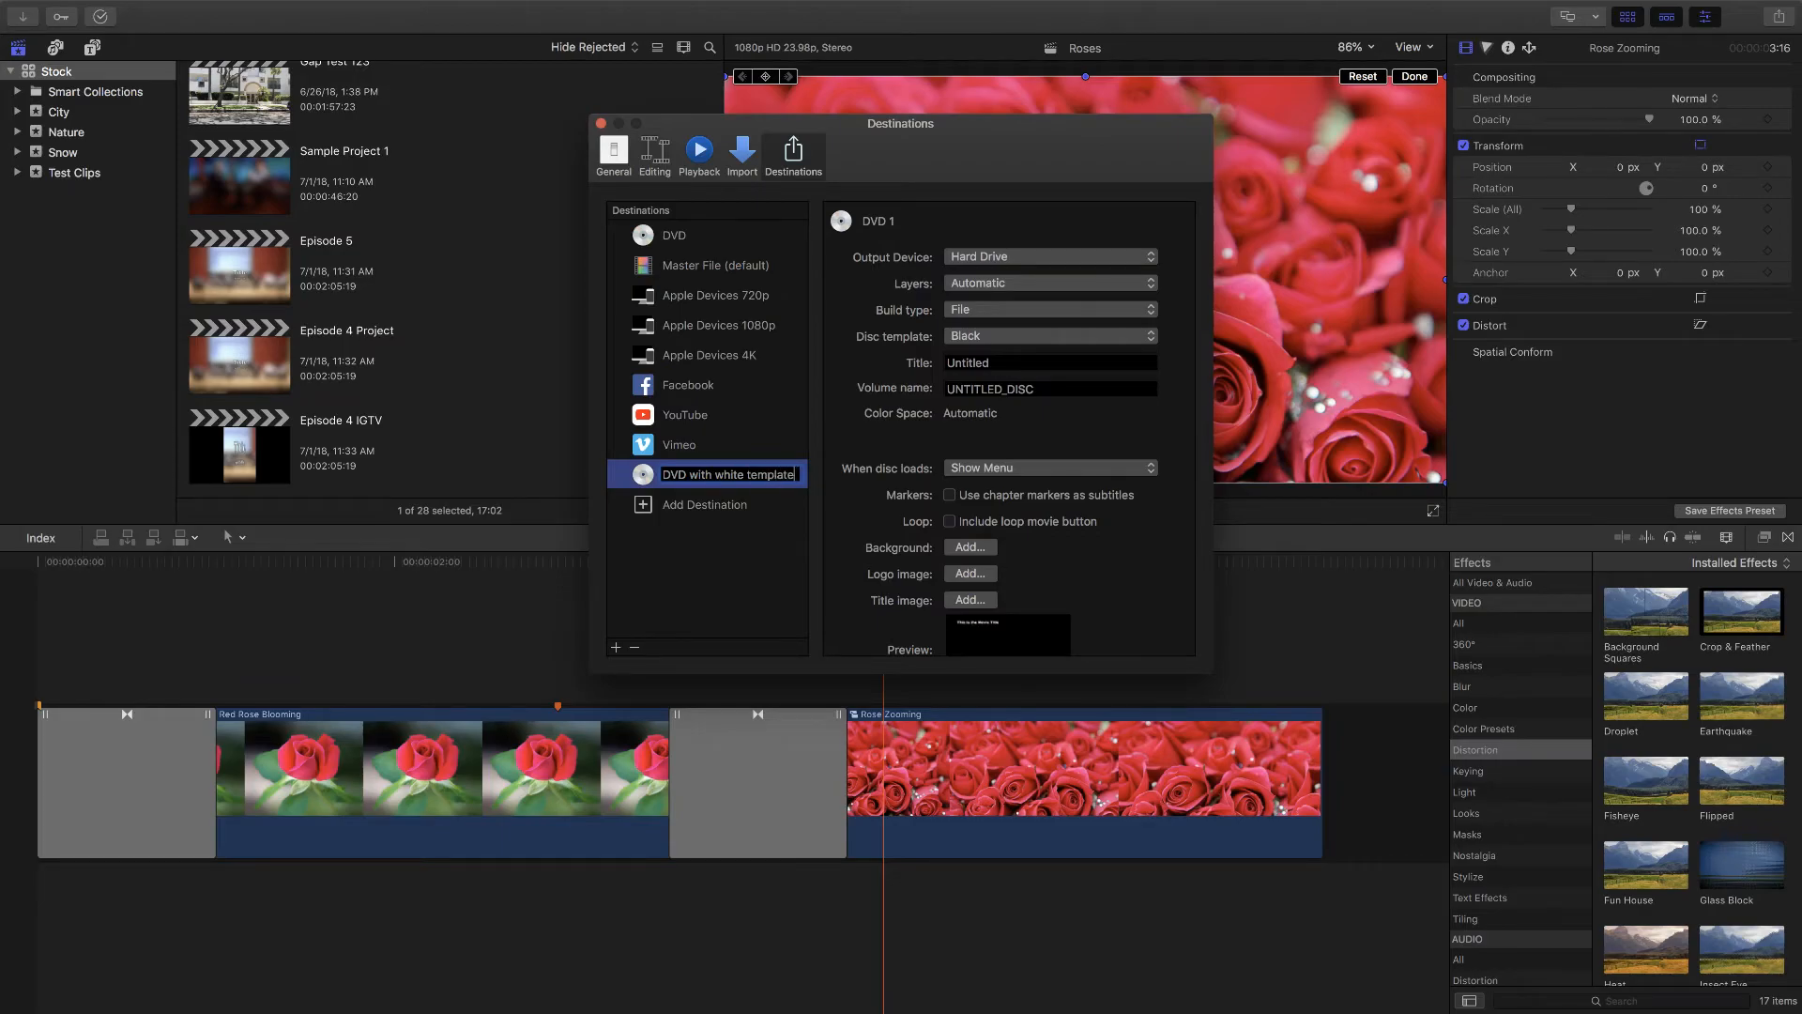
pyautogui.press('Return')
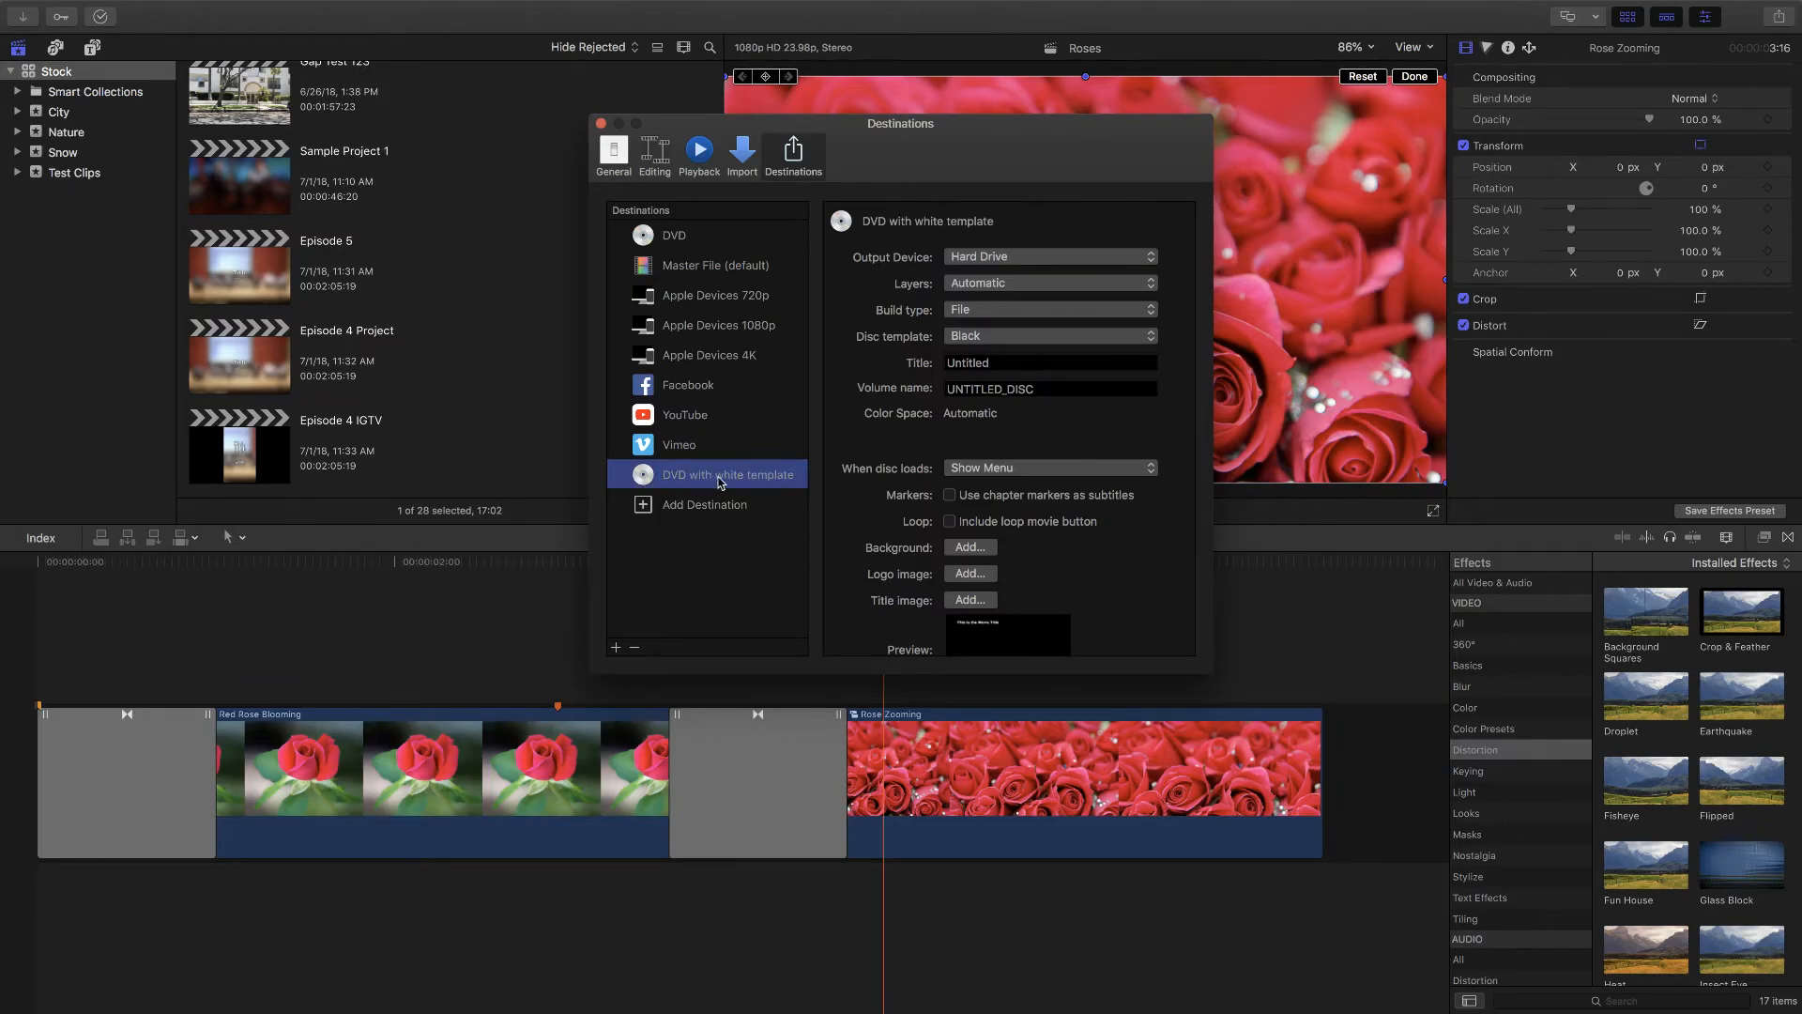
# Step: Set the disc template of the DVD with white template destination to White and close the preferences
pyautogui.click(1002, 337)
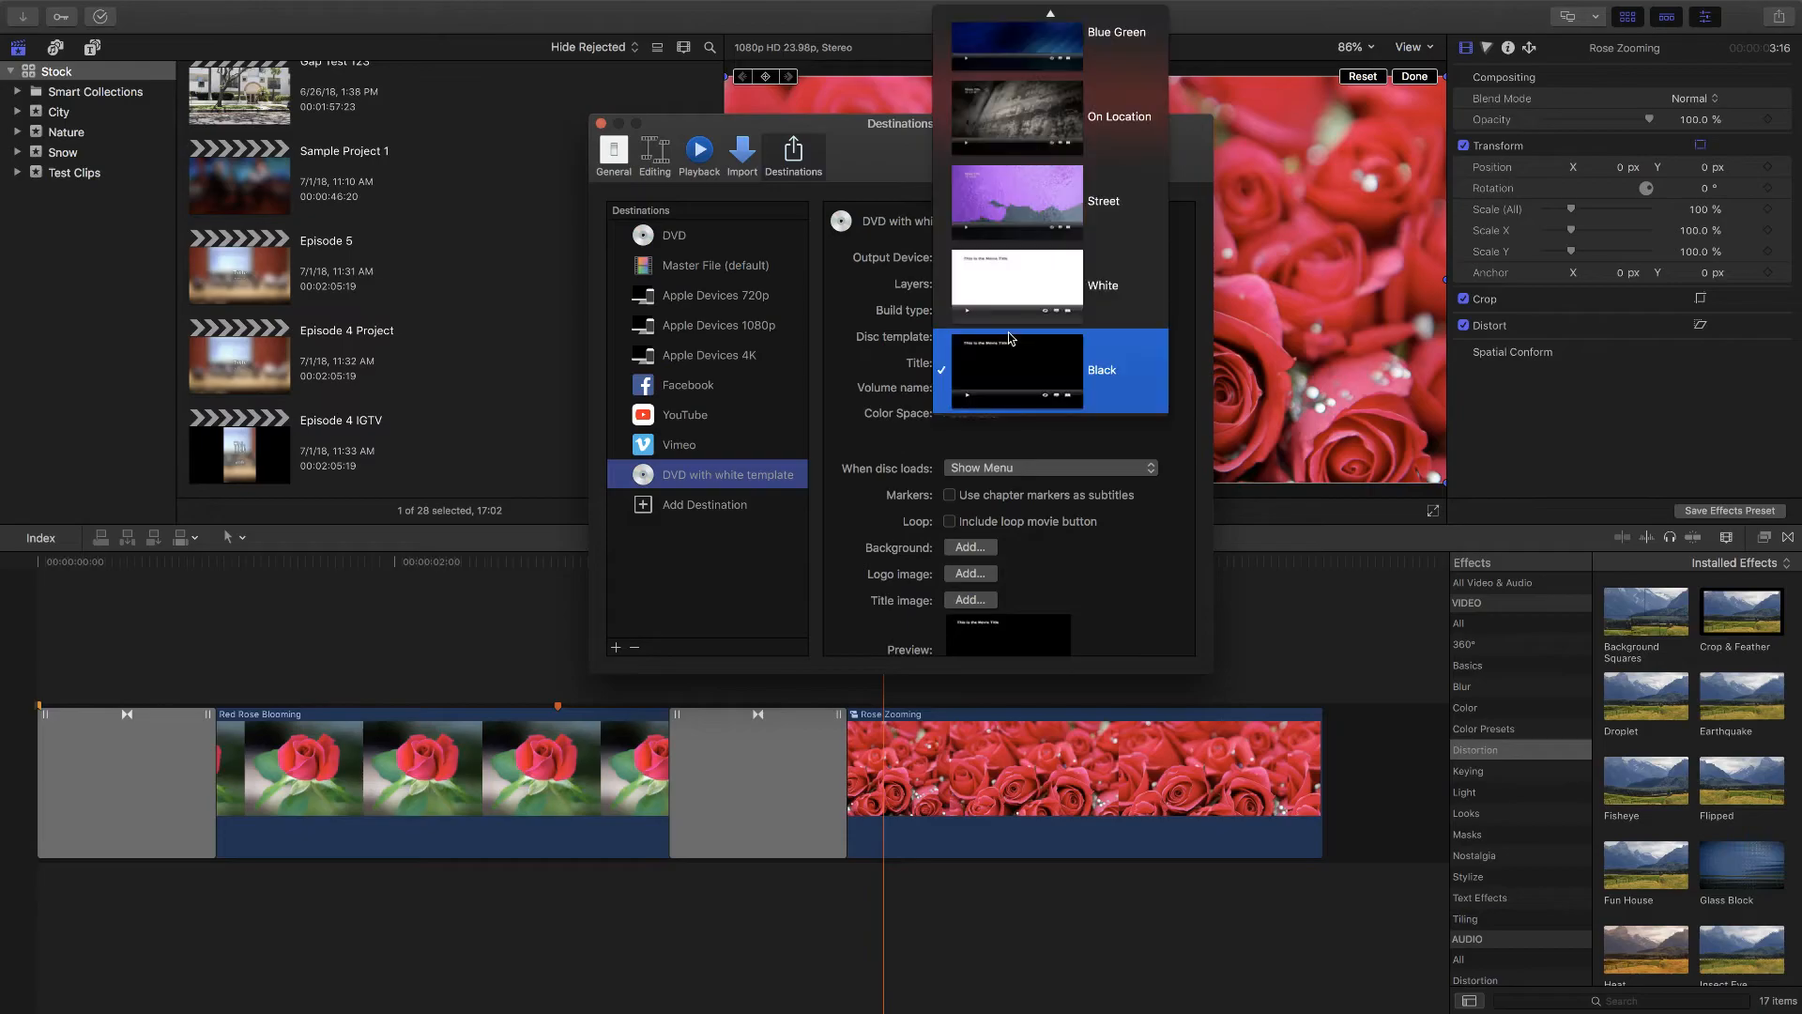
pyautogui.click(1040, 284)
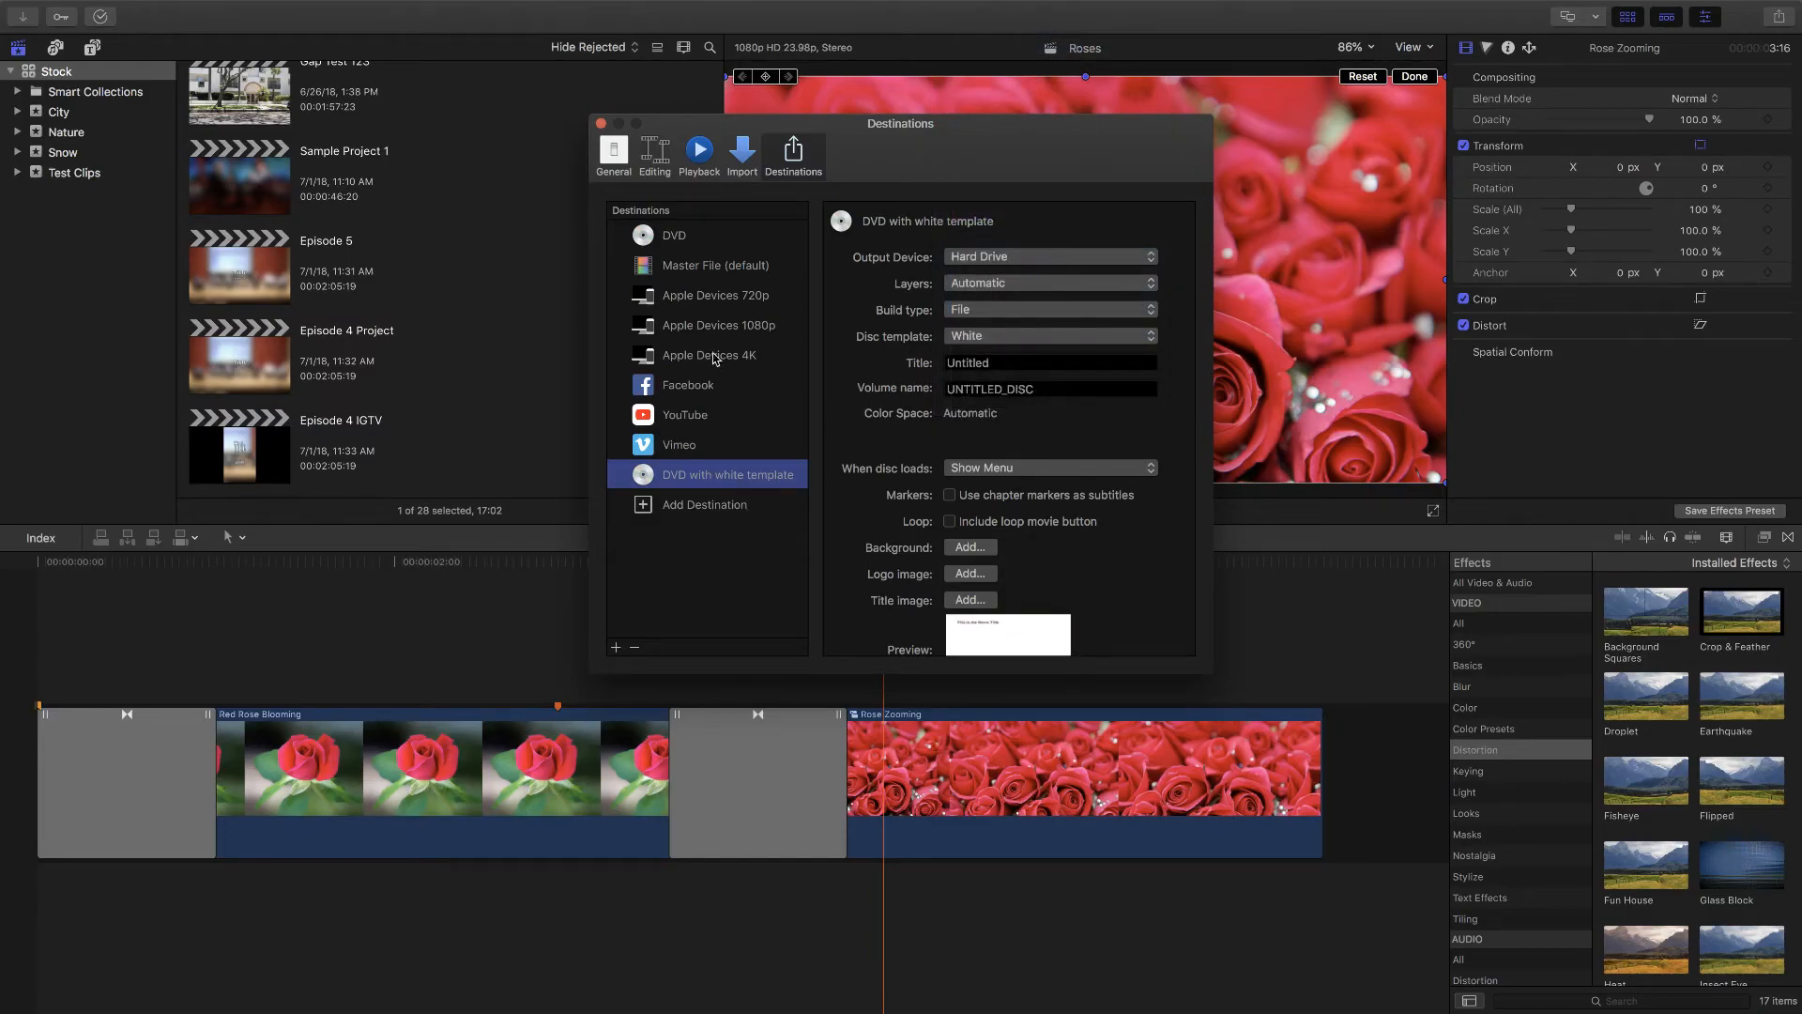
pyautogui.click(602, 126)
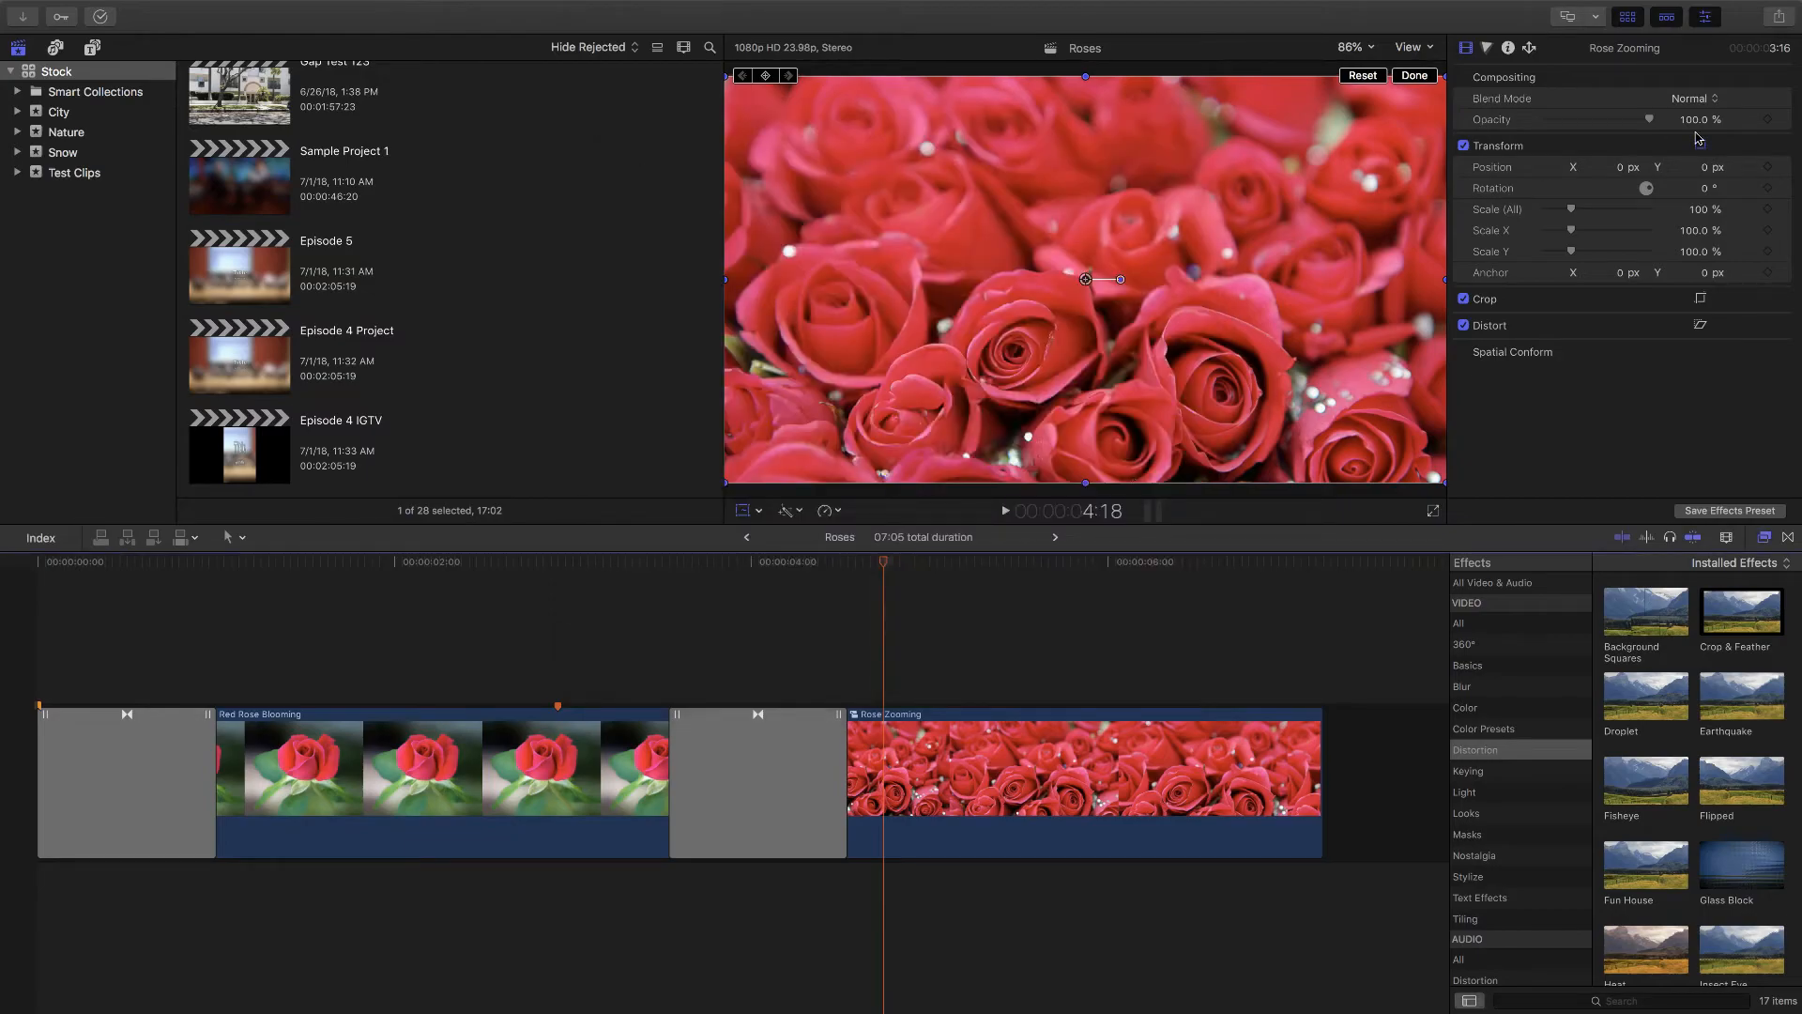
# Step: Check the export settings of the original DVD destination for the Roses project, and cancel the export
pyautogui.click(1780, 18)
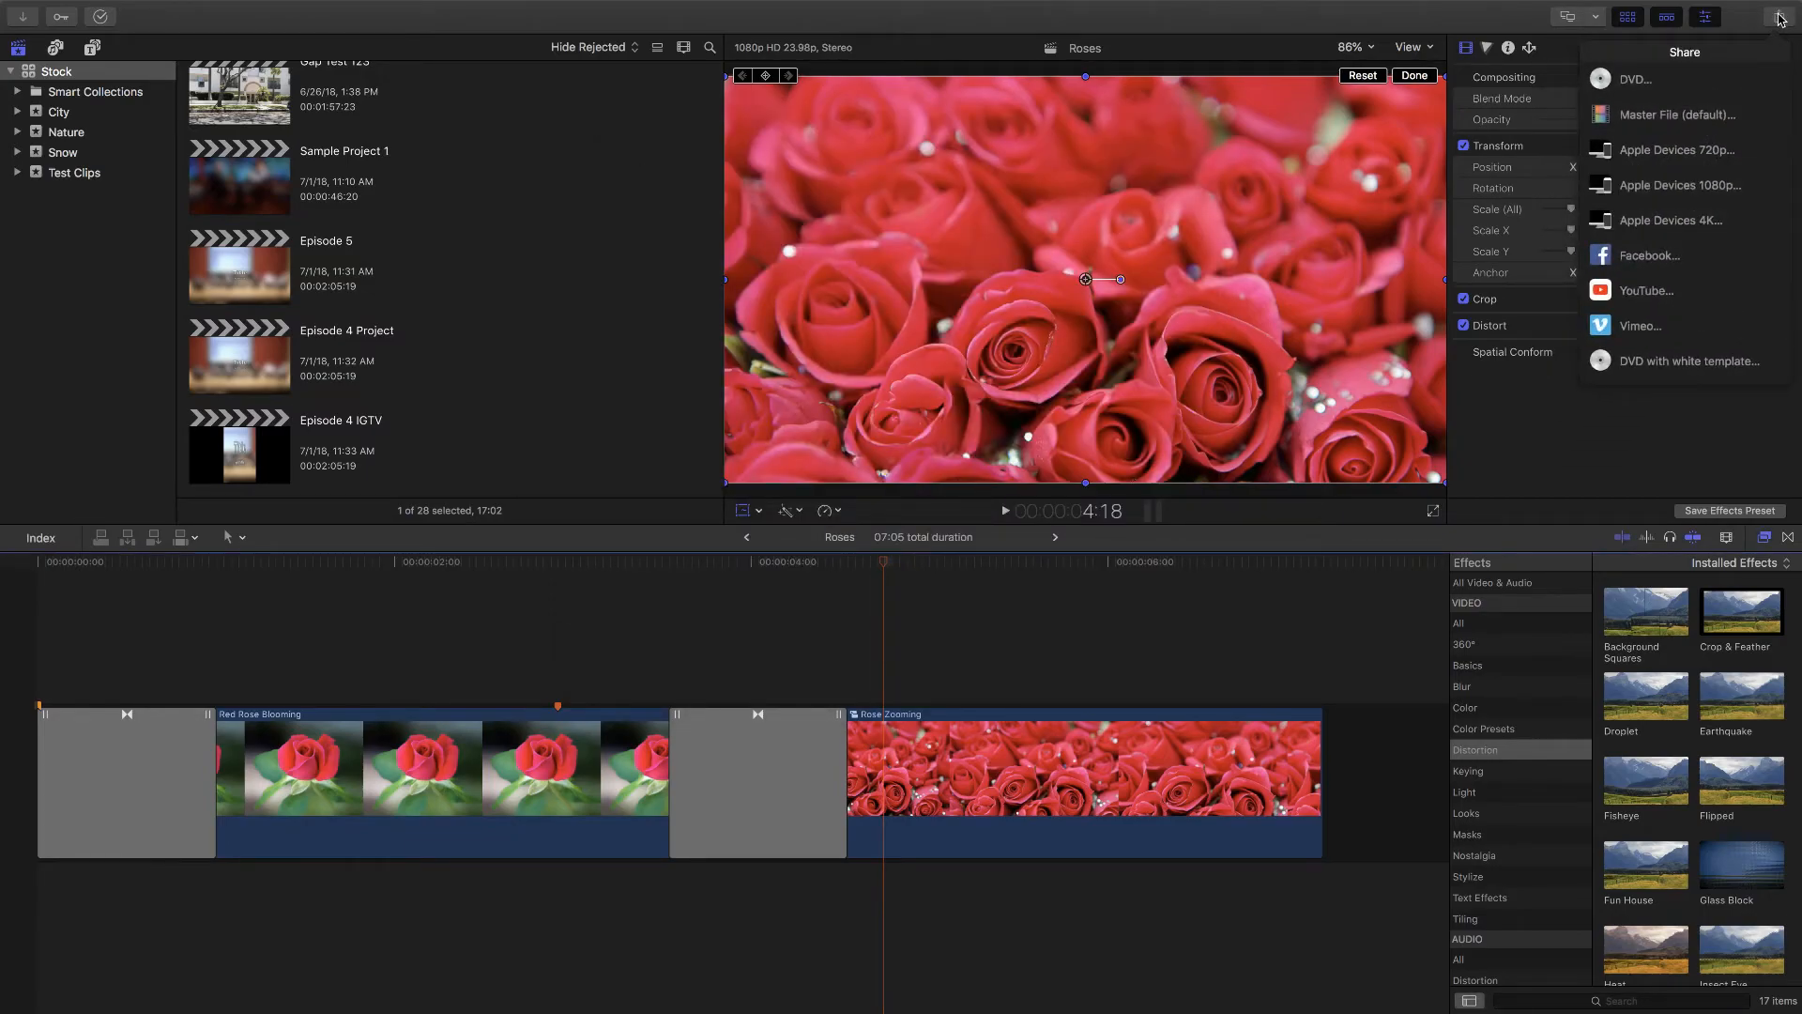
pyautogui.click(1644, 89)
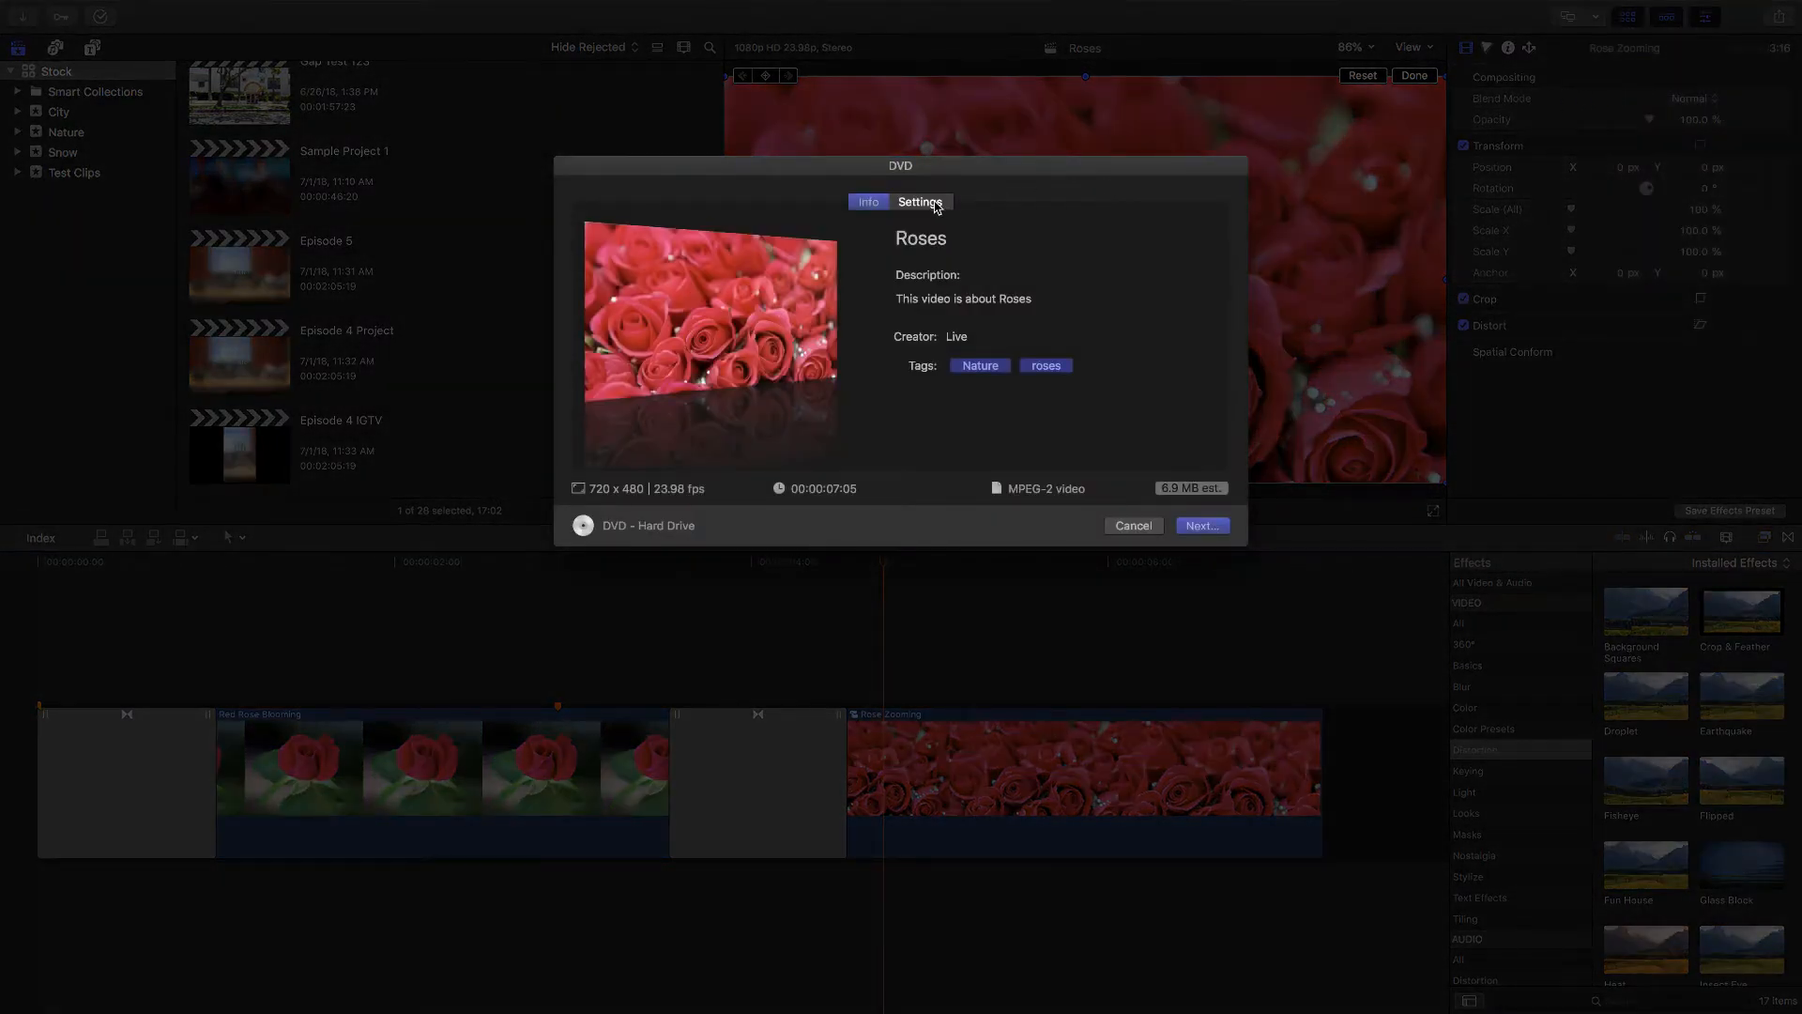
pyautogui.click(934, 202)
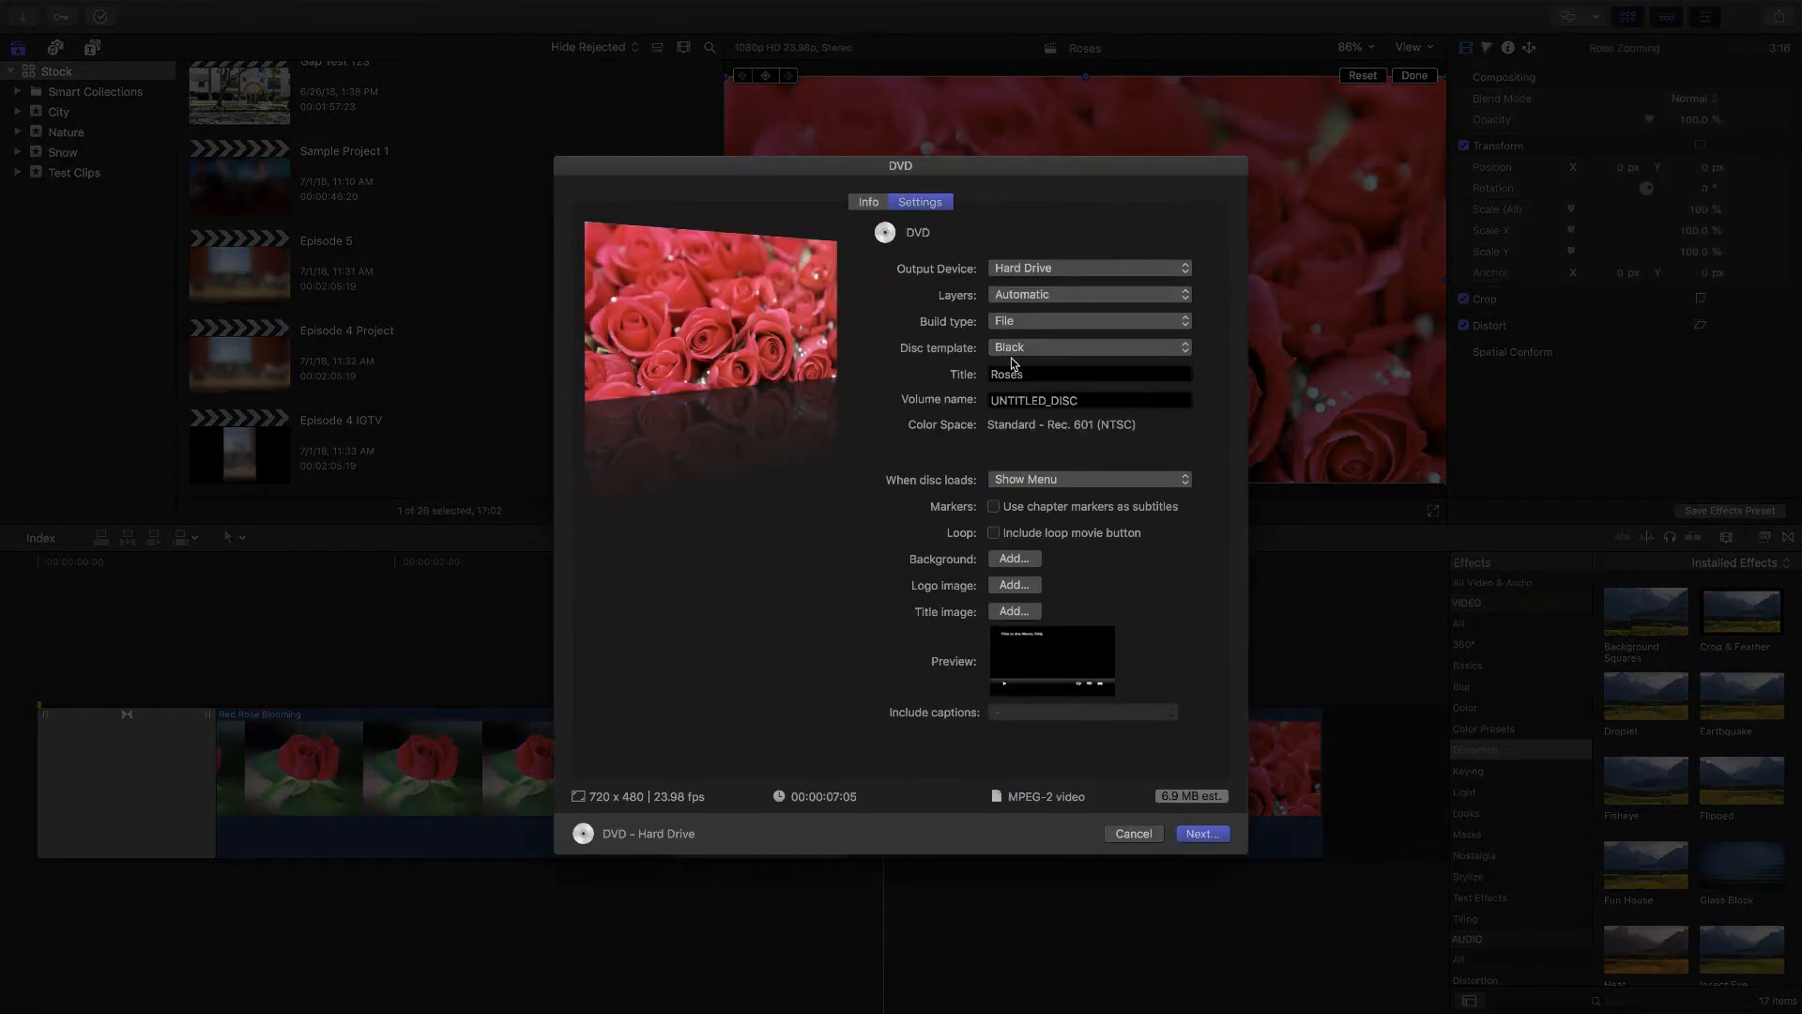
pyautogui.click(1134, 834)
# Step: Check the export settings of the DVD with white template destination for the Roses project, and cancel the export
pyautogui.click(1776, 18)
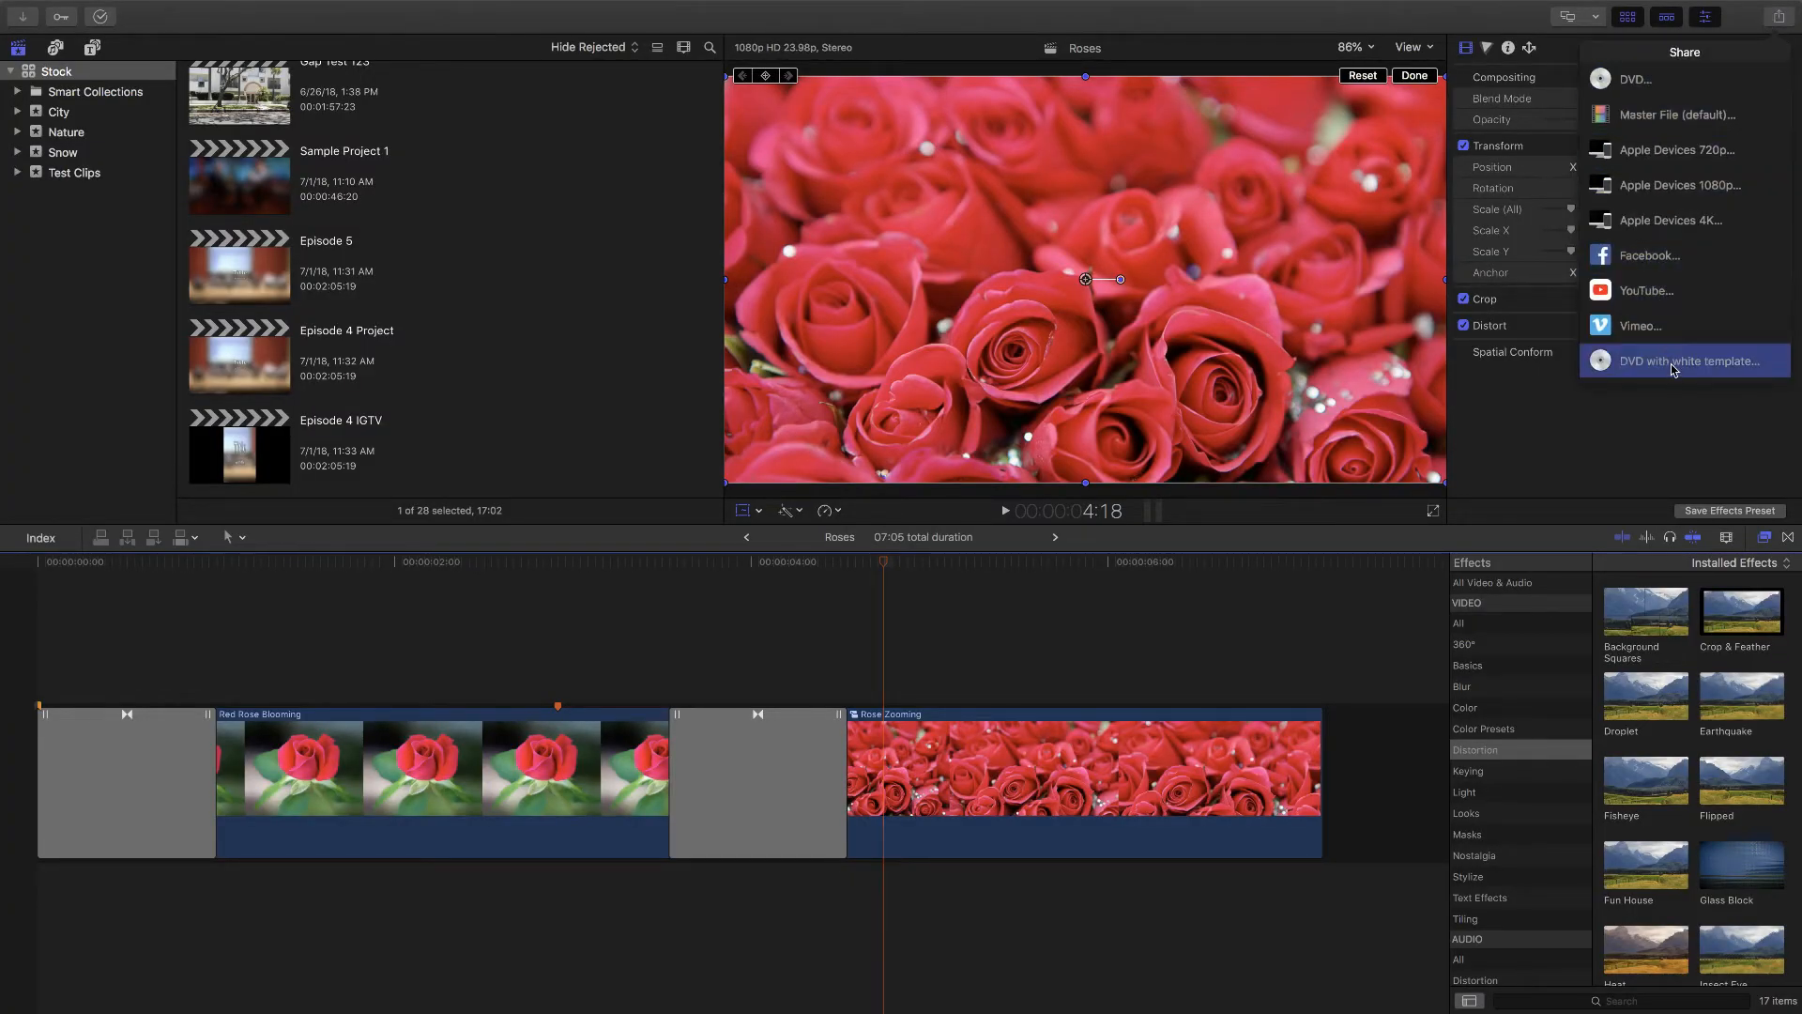
pyautogui.click(1673, 373)
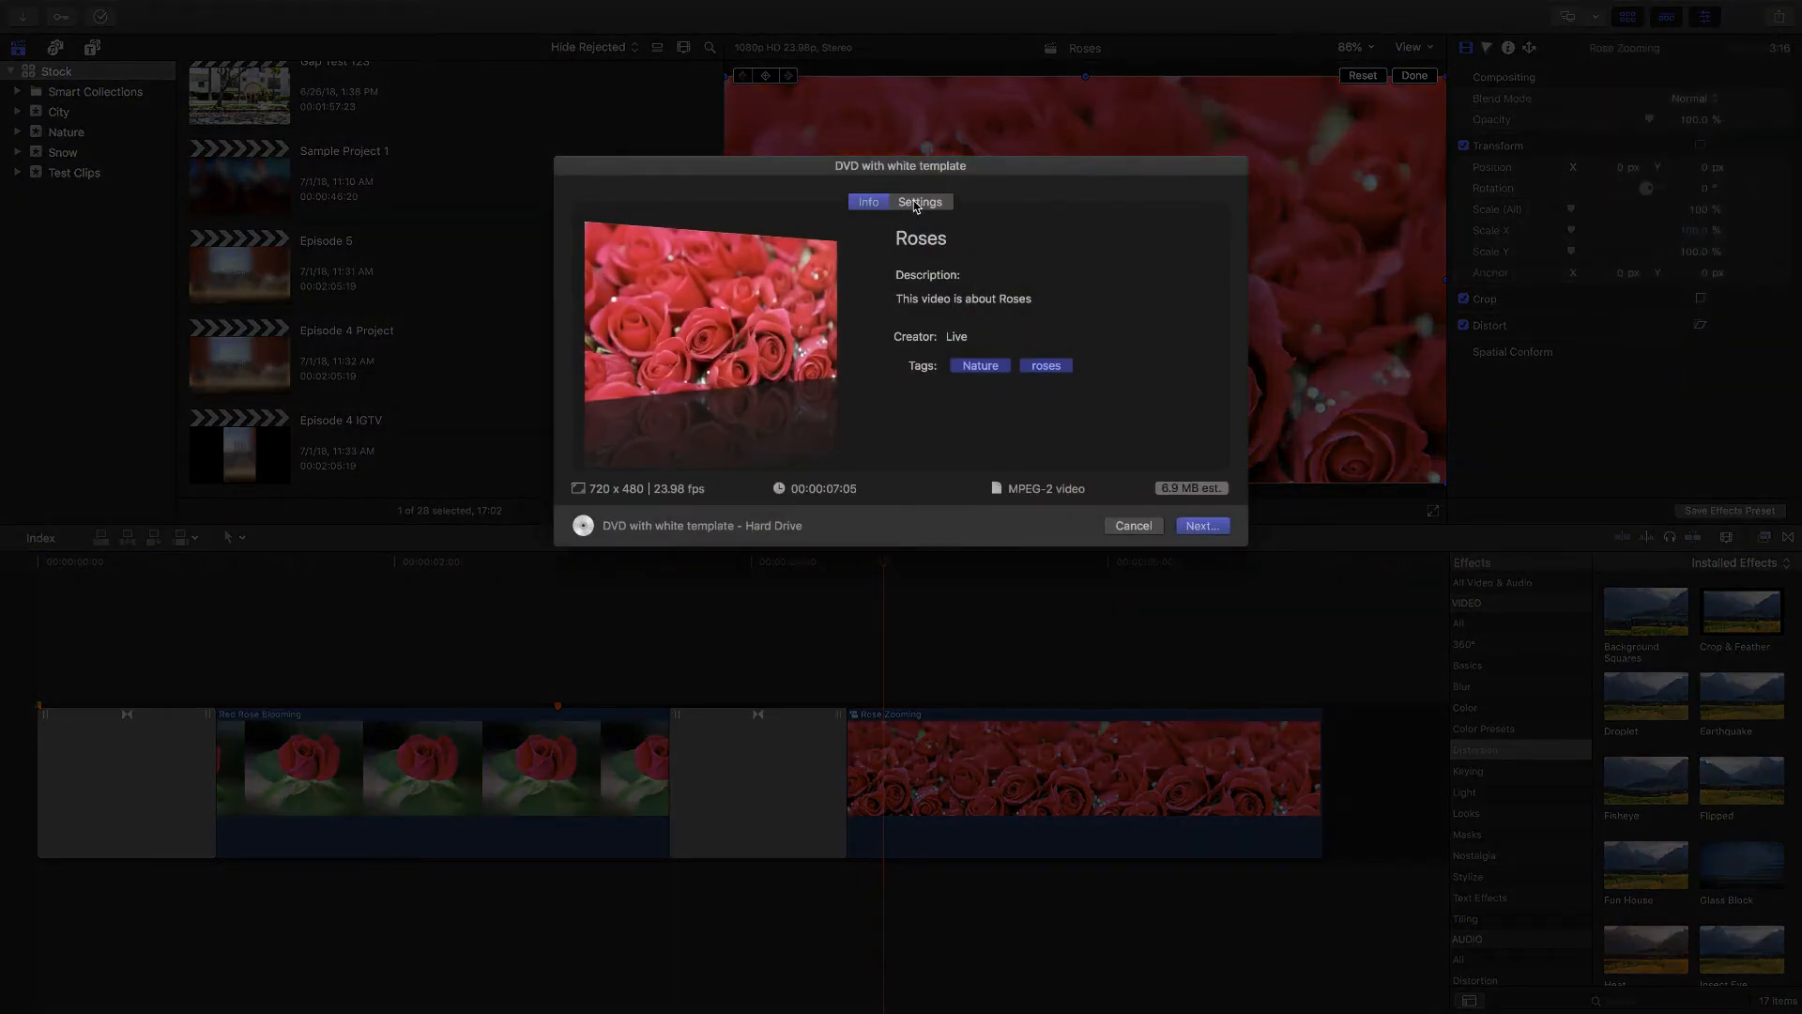
pyautogui.click(918, 204)
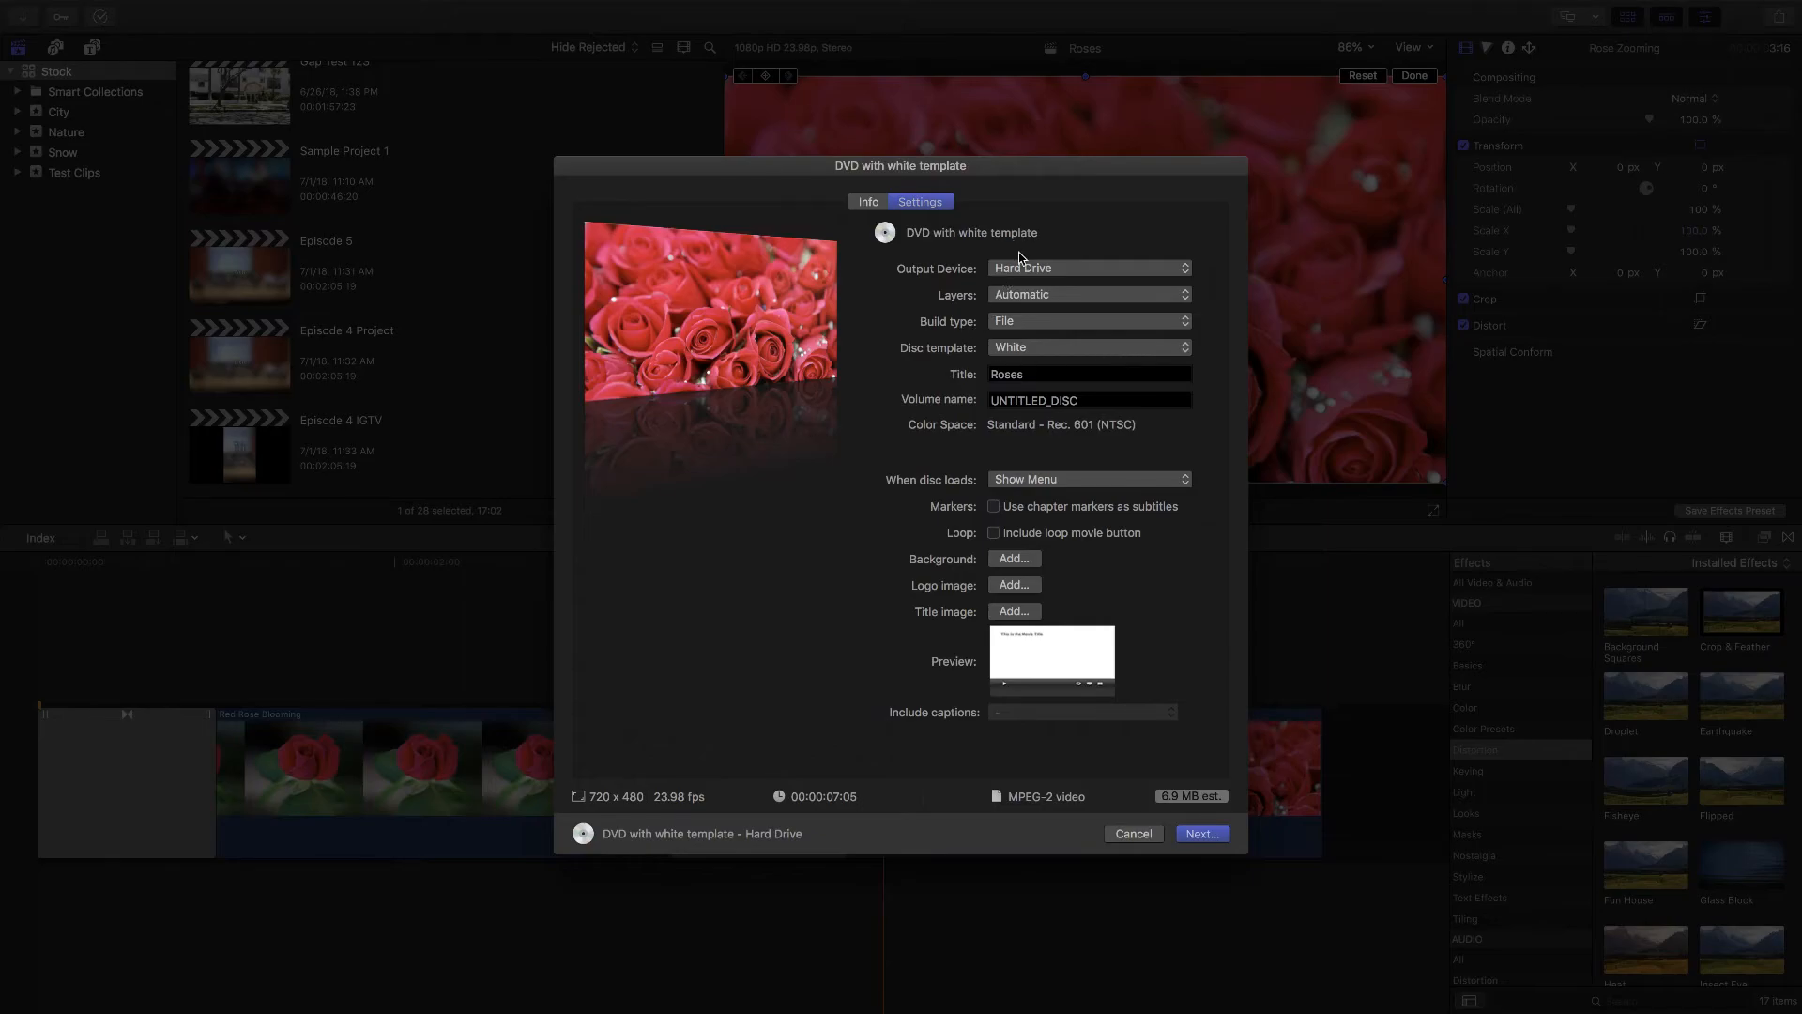
pyautogui.click(1133, 834)
# Step: Reopen the destination preferences, browse the Built-in setting groups offered for a Compressor Settings destination, and cancel the selection
pyautogui.click(1774, 17)
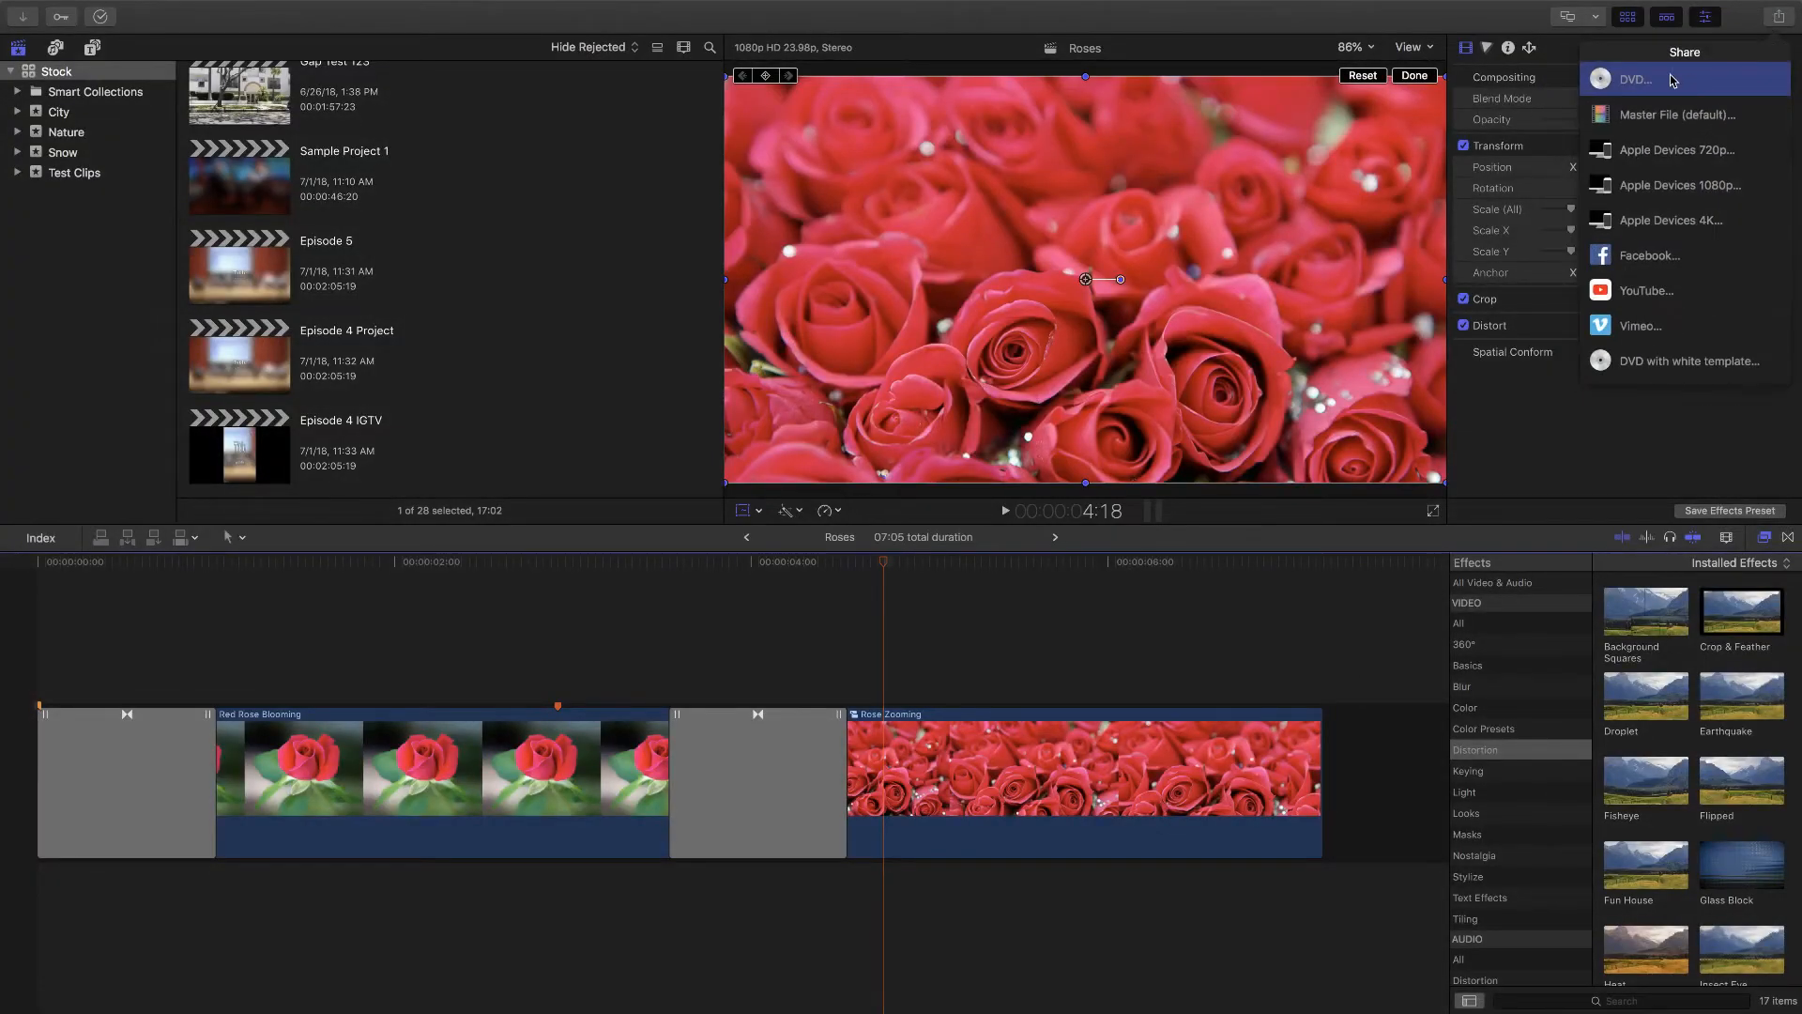
pyautogui.scroll(-2, 1668, 354)
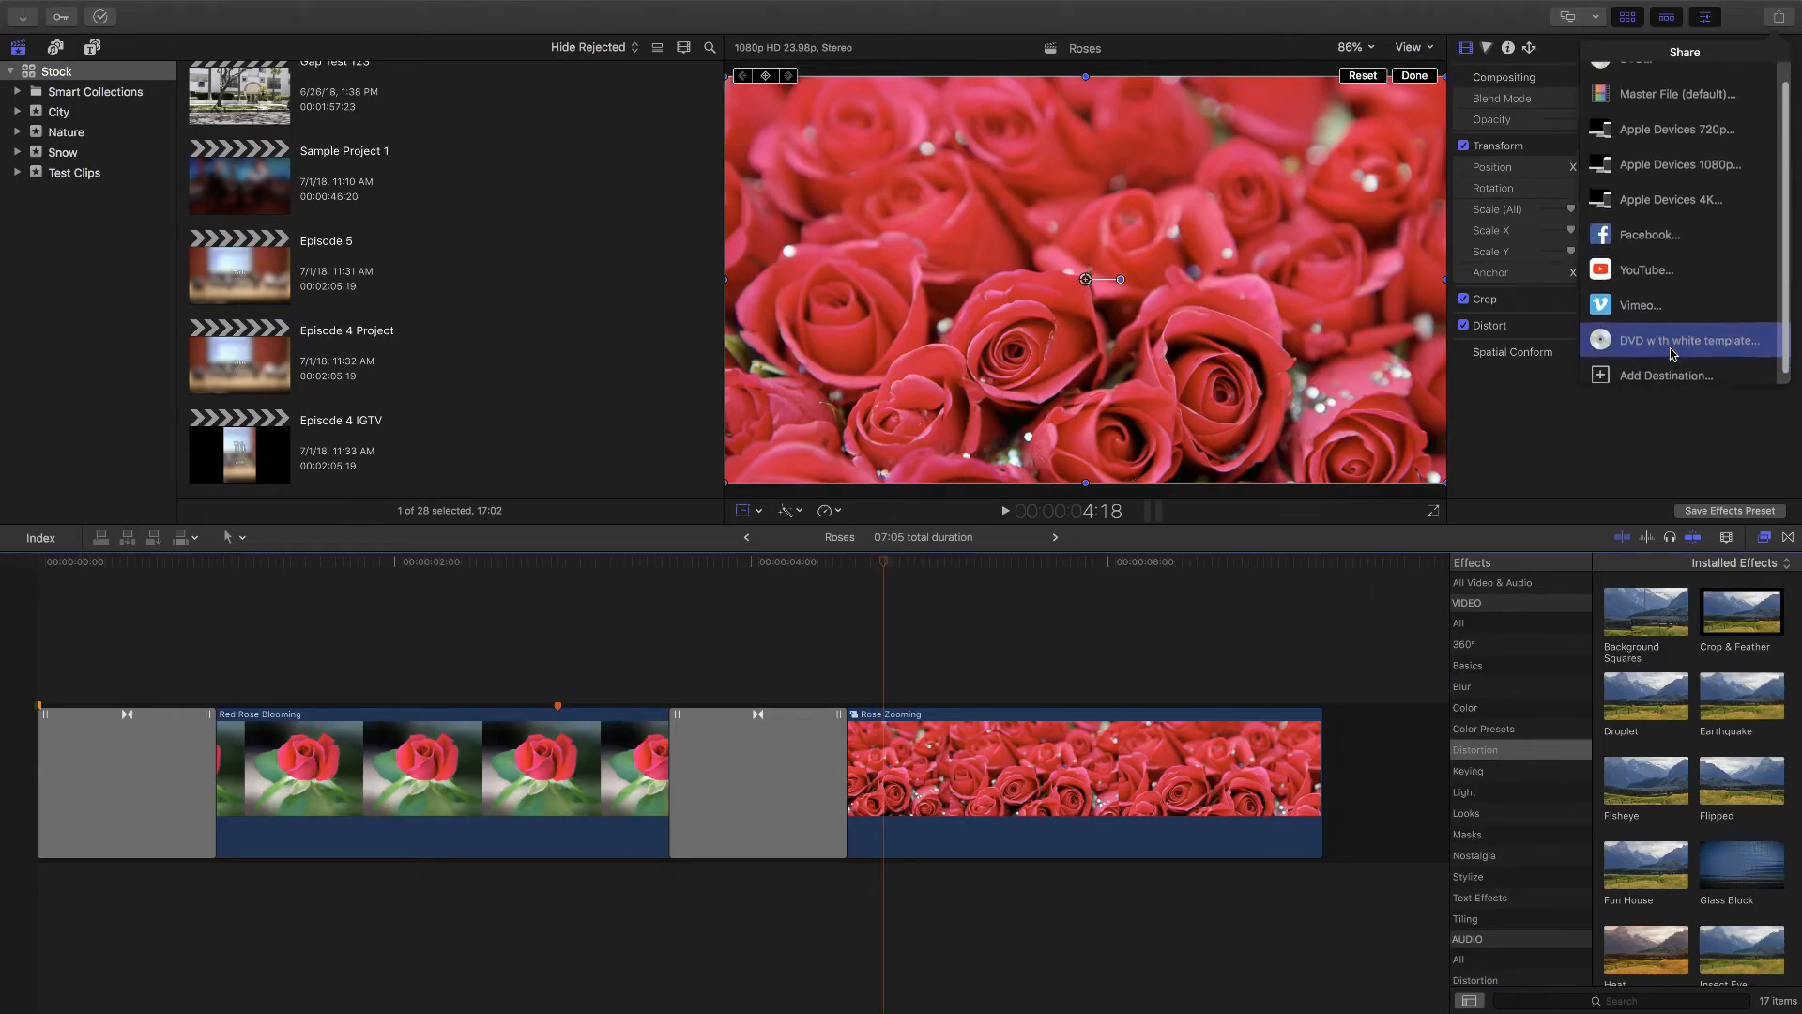
pyautogui.click(1642, 369)
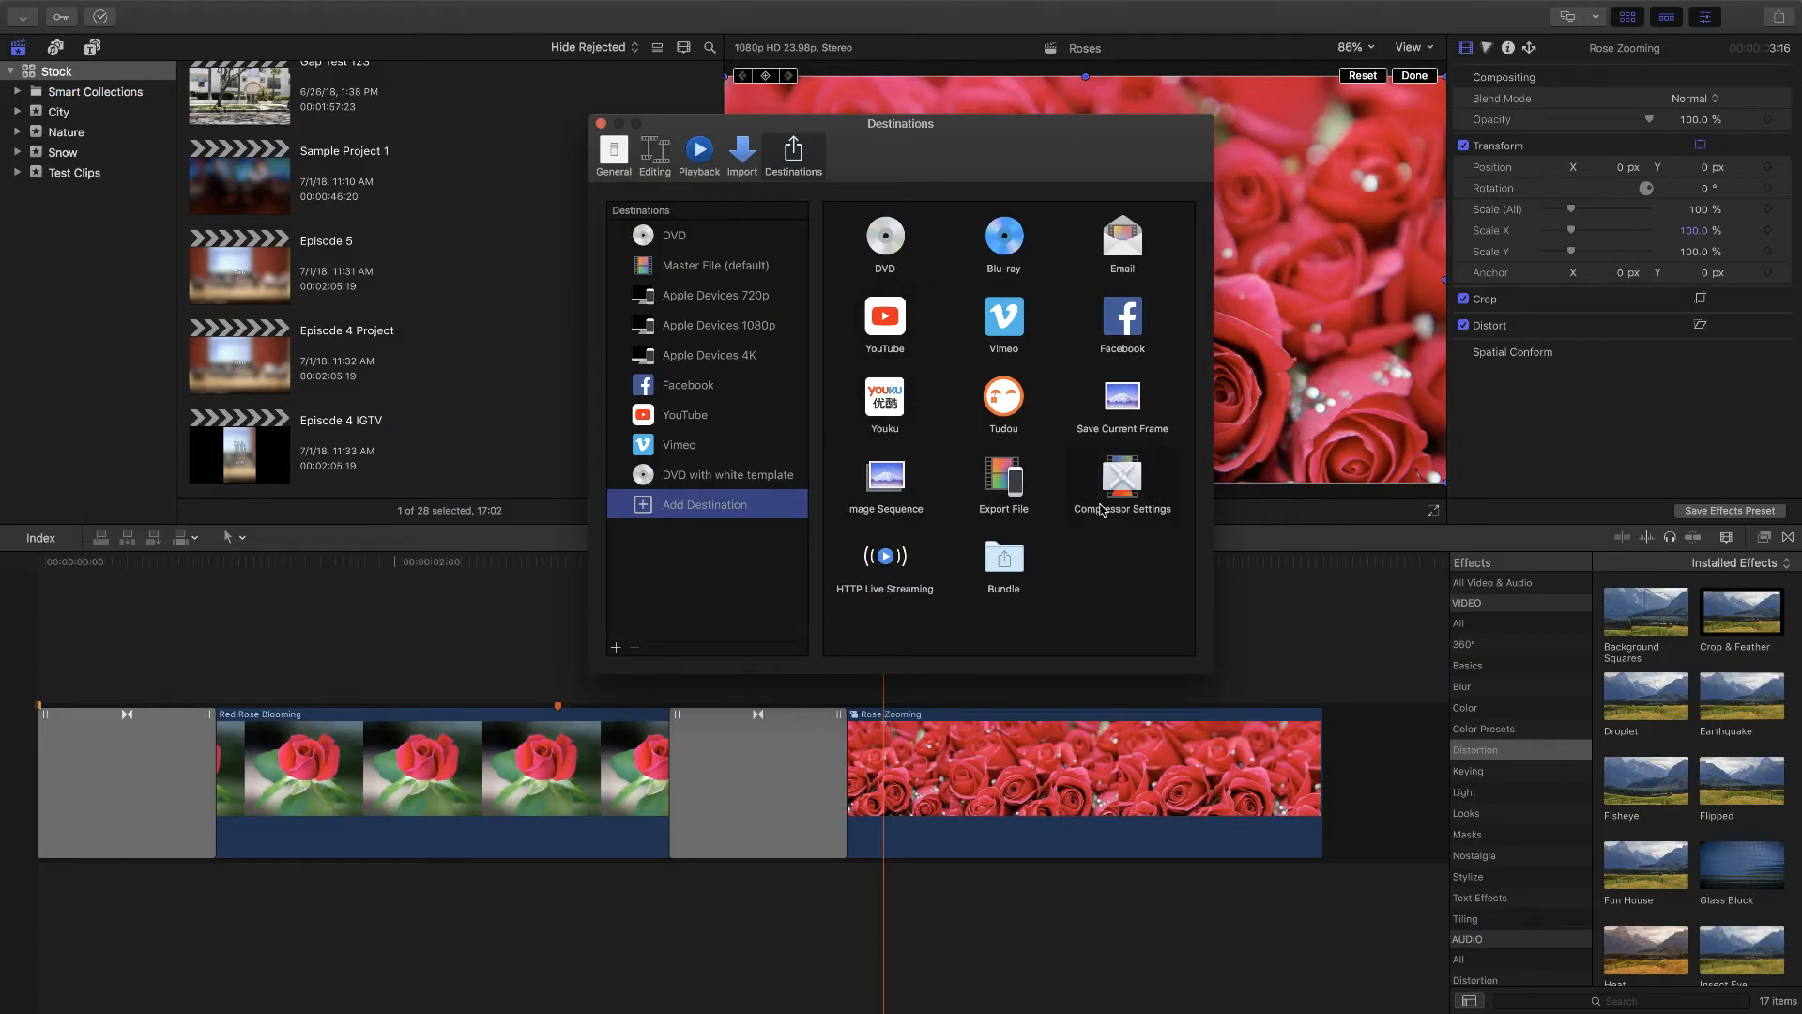
pyautogui.moveTo(1124, 490); pyautogui.dragTo(775, 477)
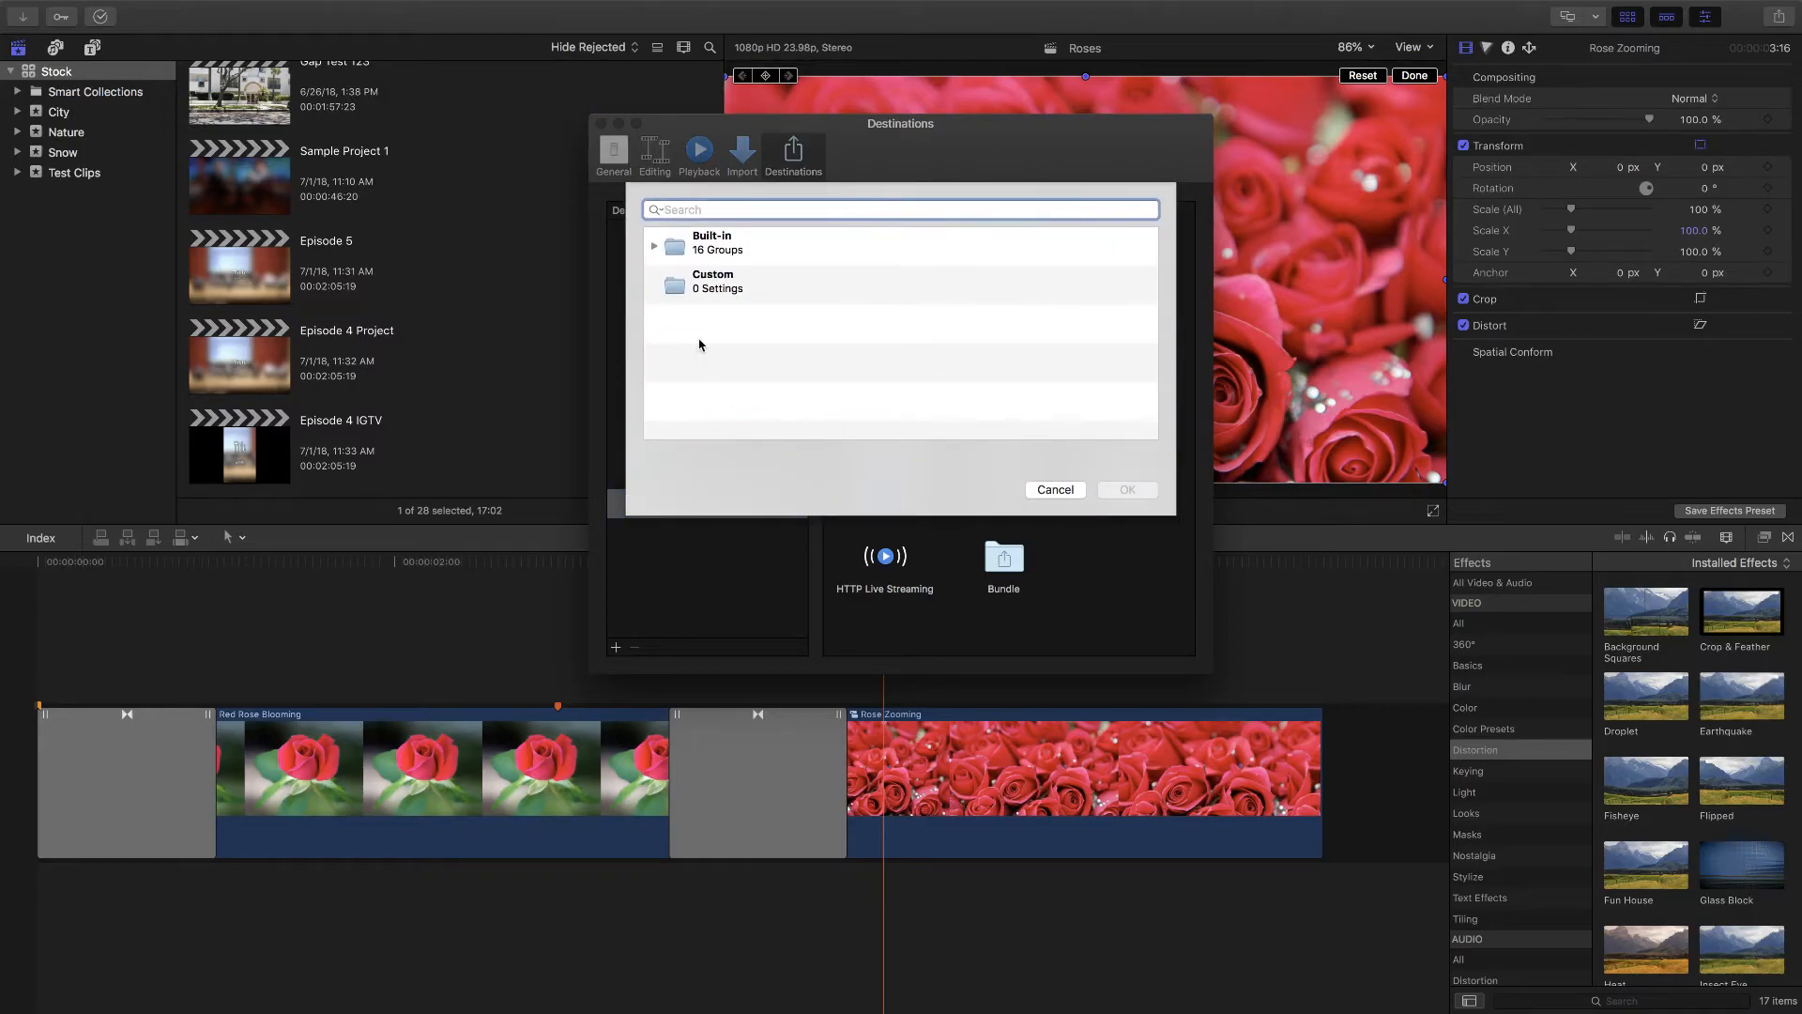
pyautogui.click(655, 248)
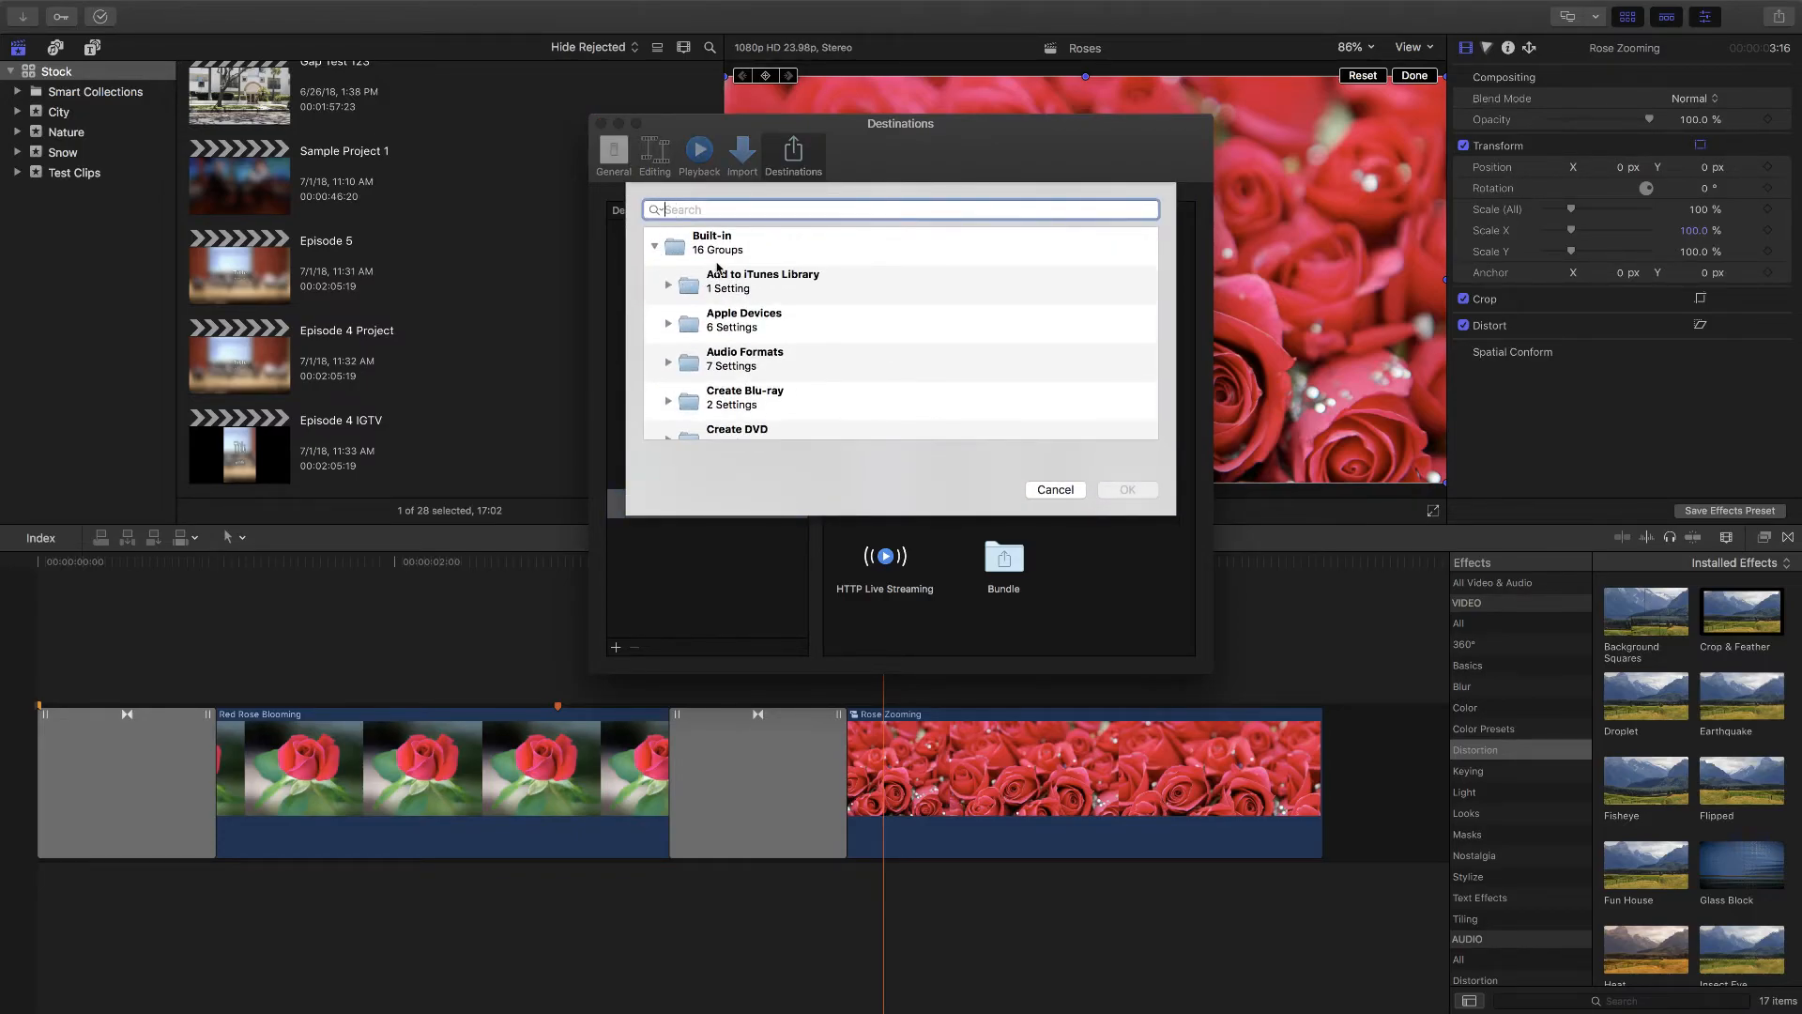
pyautogui.scroll(-5, 733, 336)
pyautogui.scroll(-5, 733, 336)
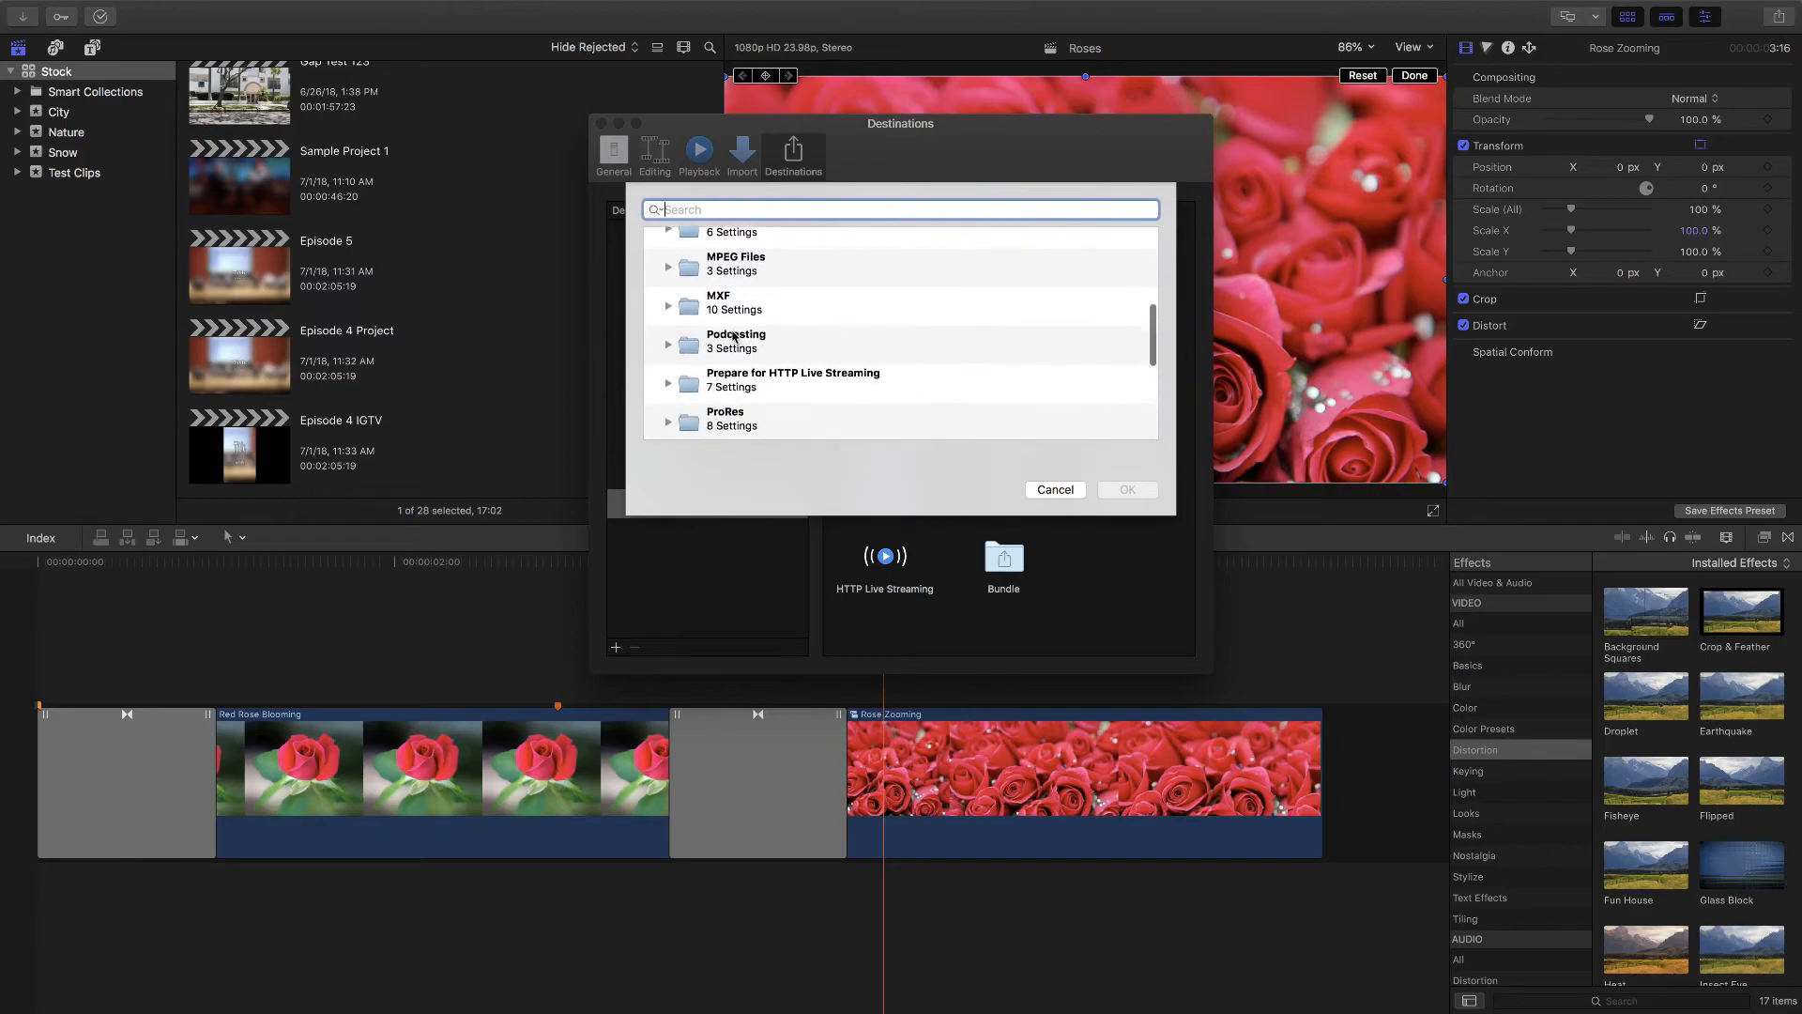
pyautogui.click(1058, 493)
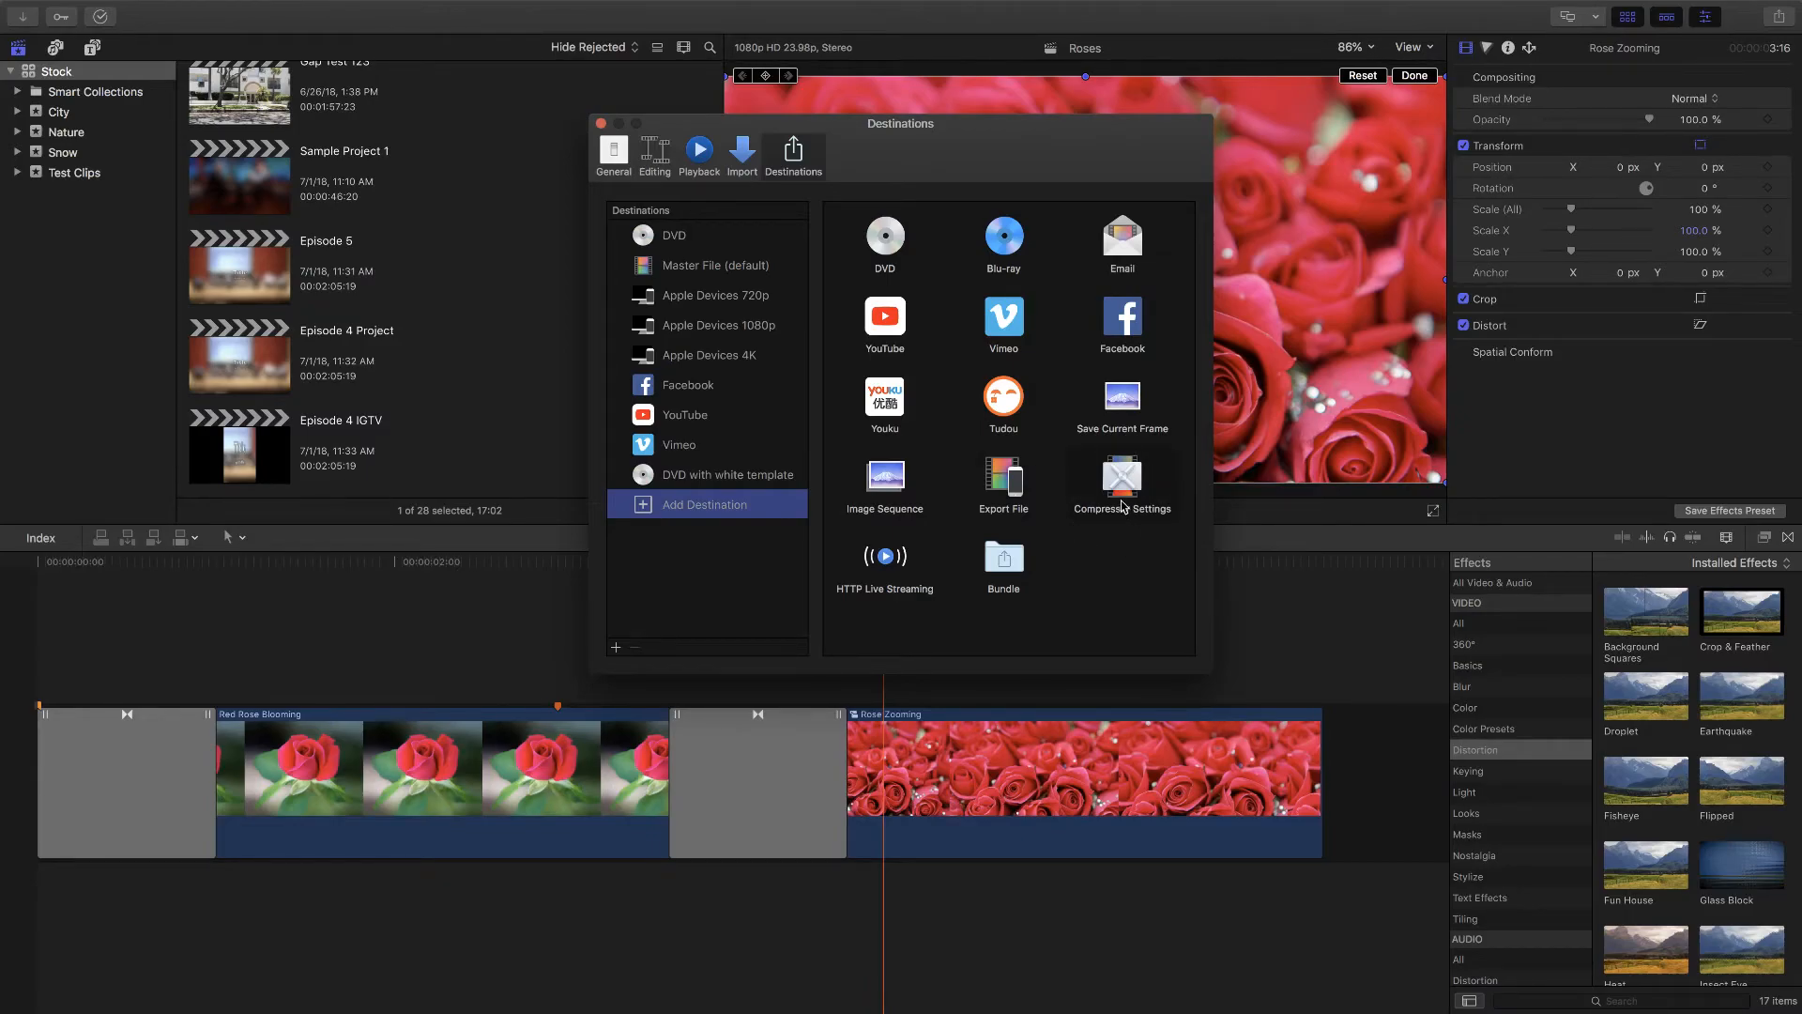
# Step: Add a Compressor Settings destination that uses the built-in Motion Graphics setting TIFF Image Sequence, and select it in the destinations list
pyautogui.moveTo(1119, 502); pyautogui.dragTo(783, 504)
pyautogui.click(670, 286)
pyautogui.scroll(-1, 719, 325)
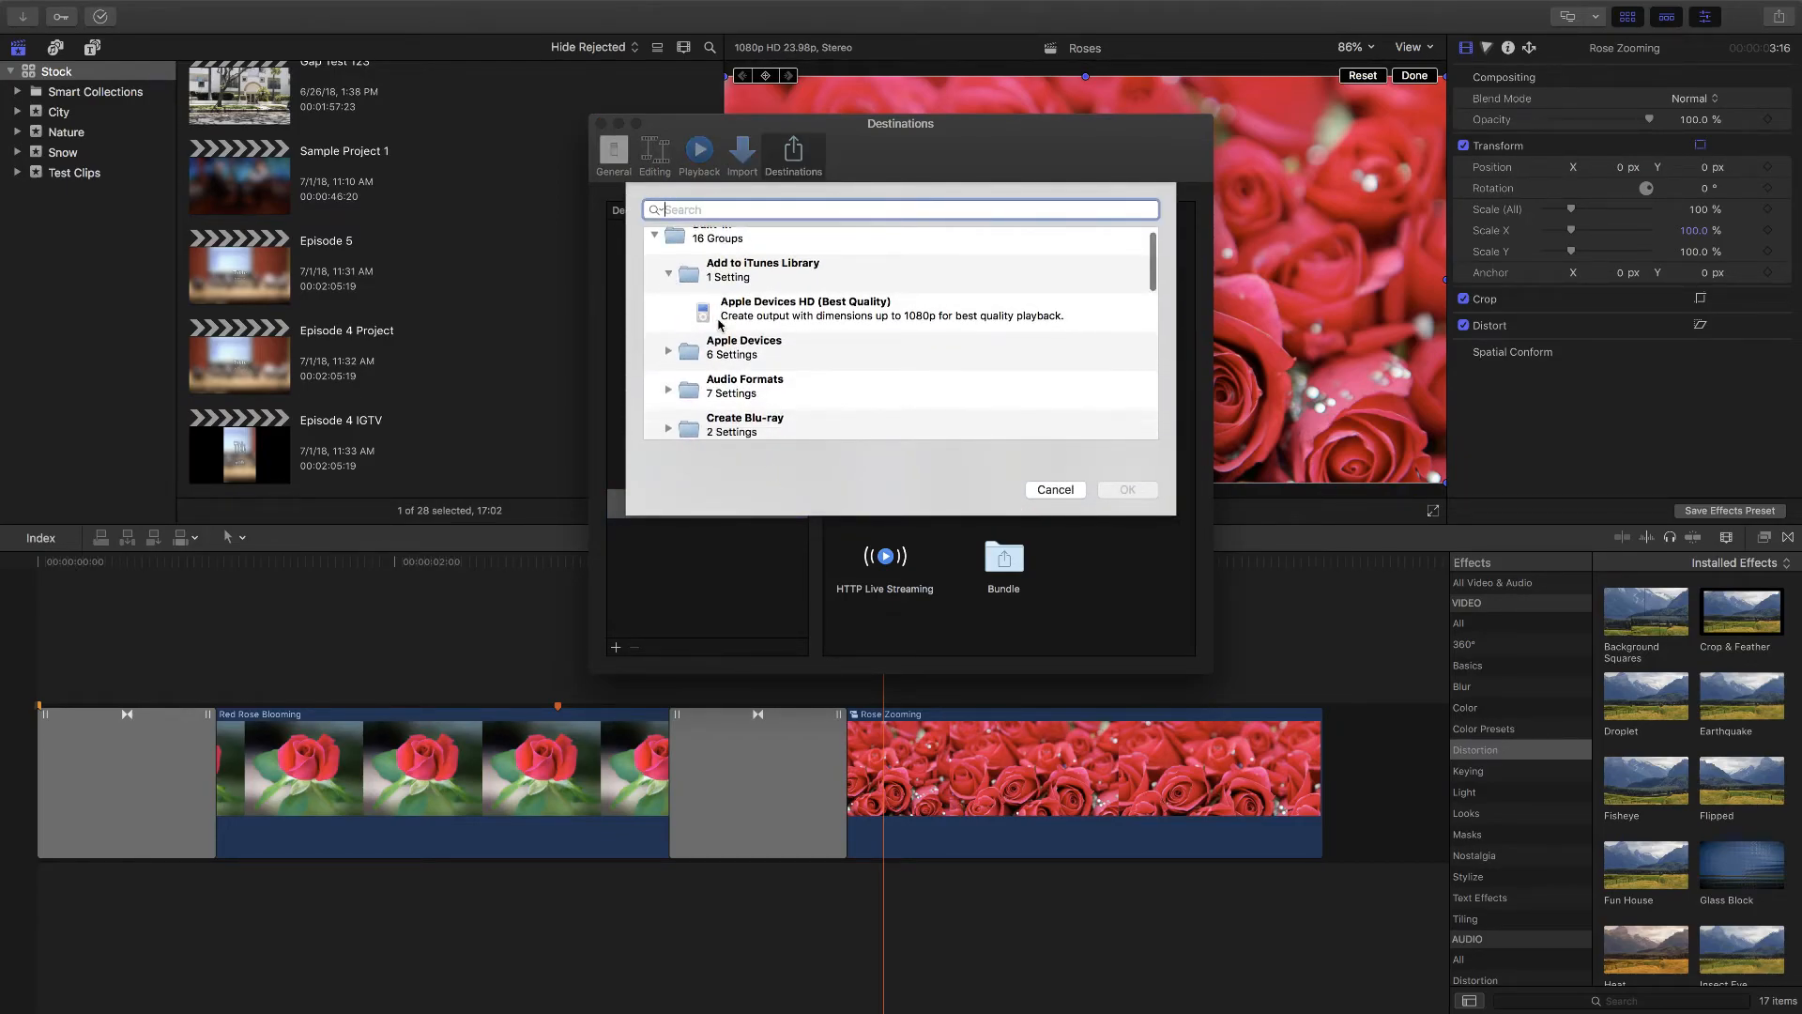
pyautogui.click(720, 325)
pyautogui.scroll(-5, 698, 364)
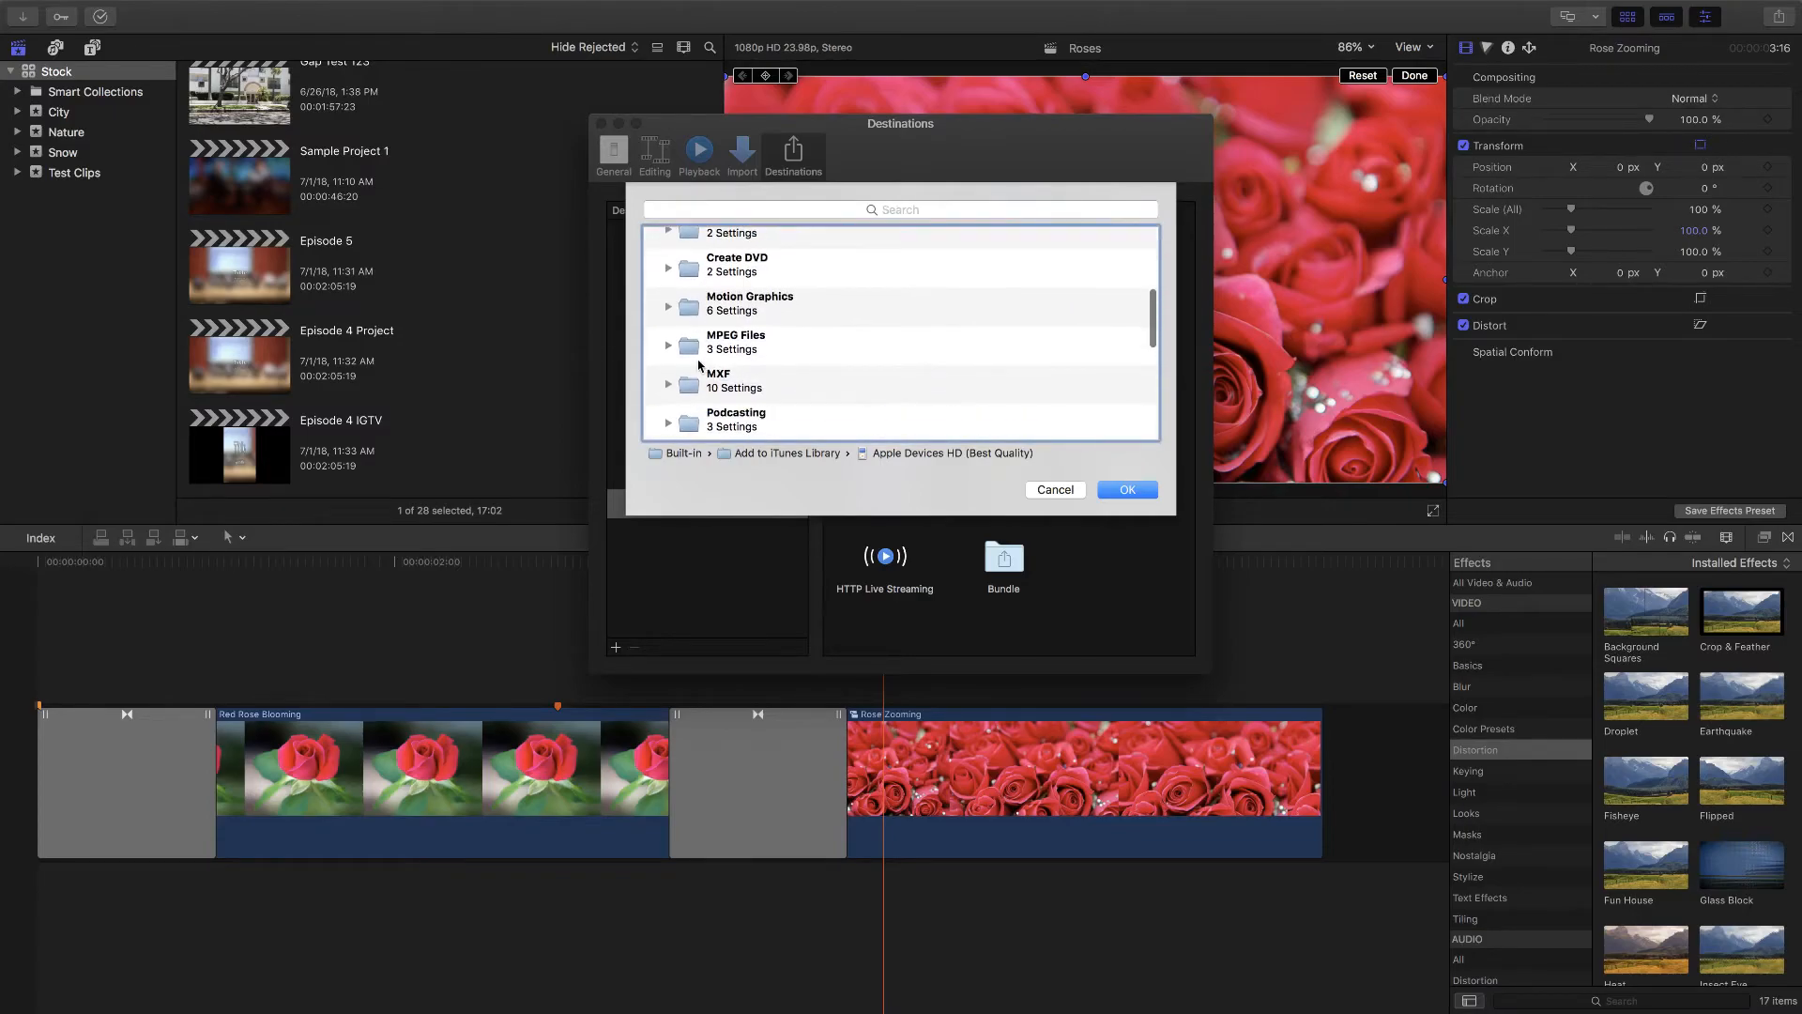
pyautogui.click(668, 305)
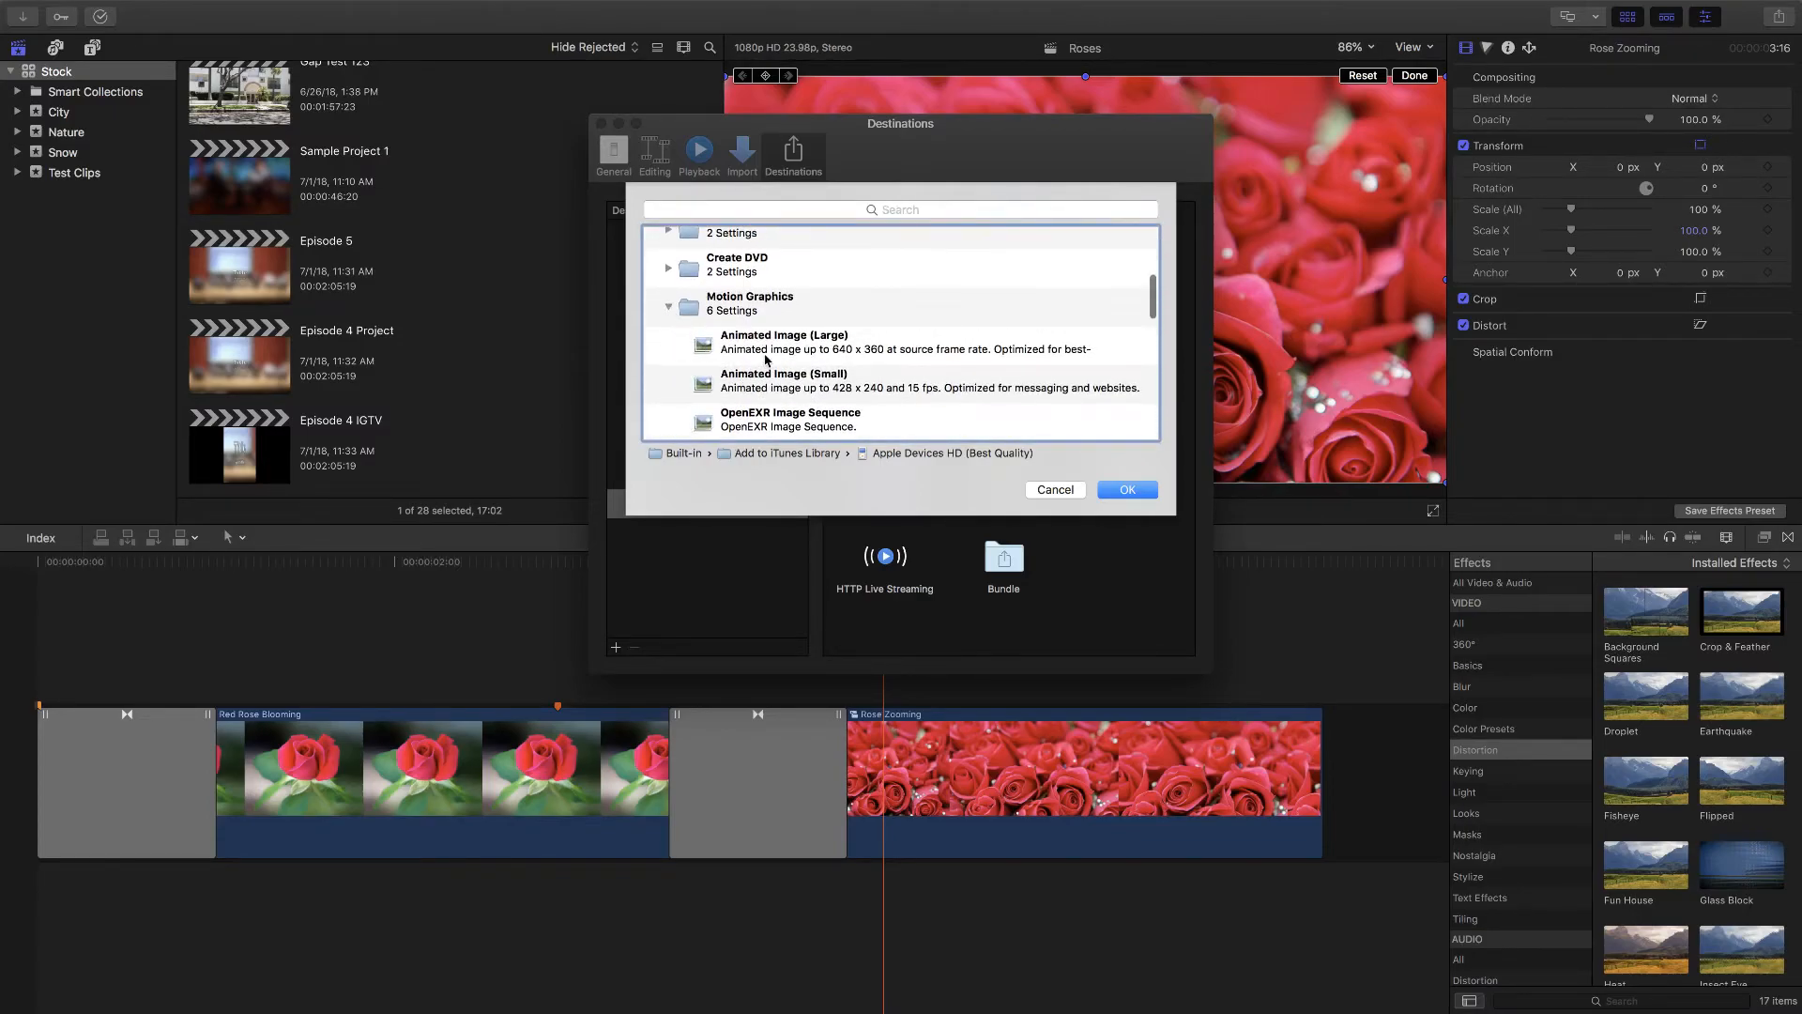
pyautogui.click(769, 349)
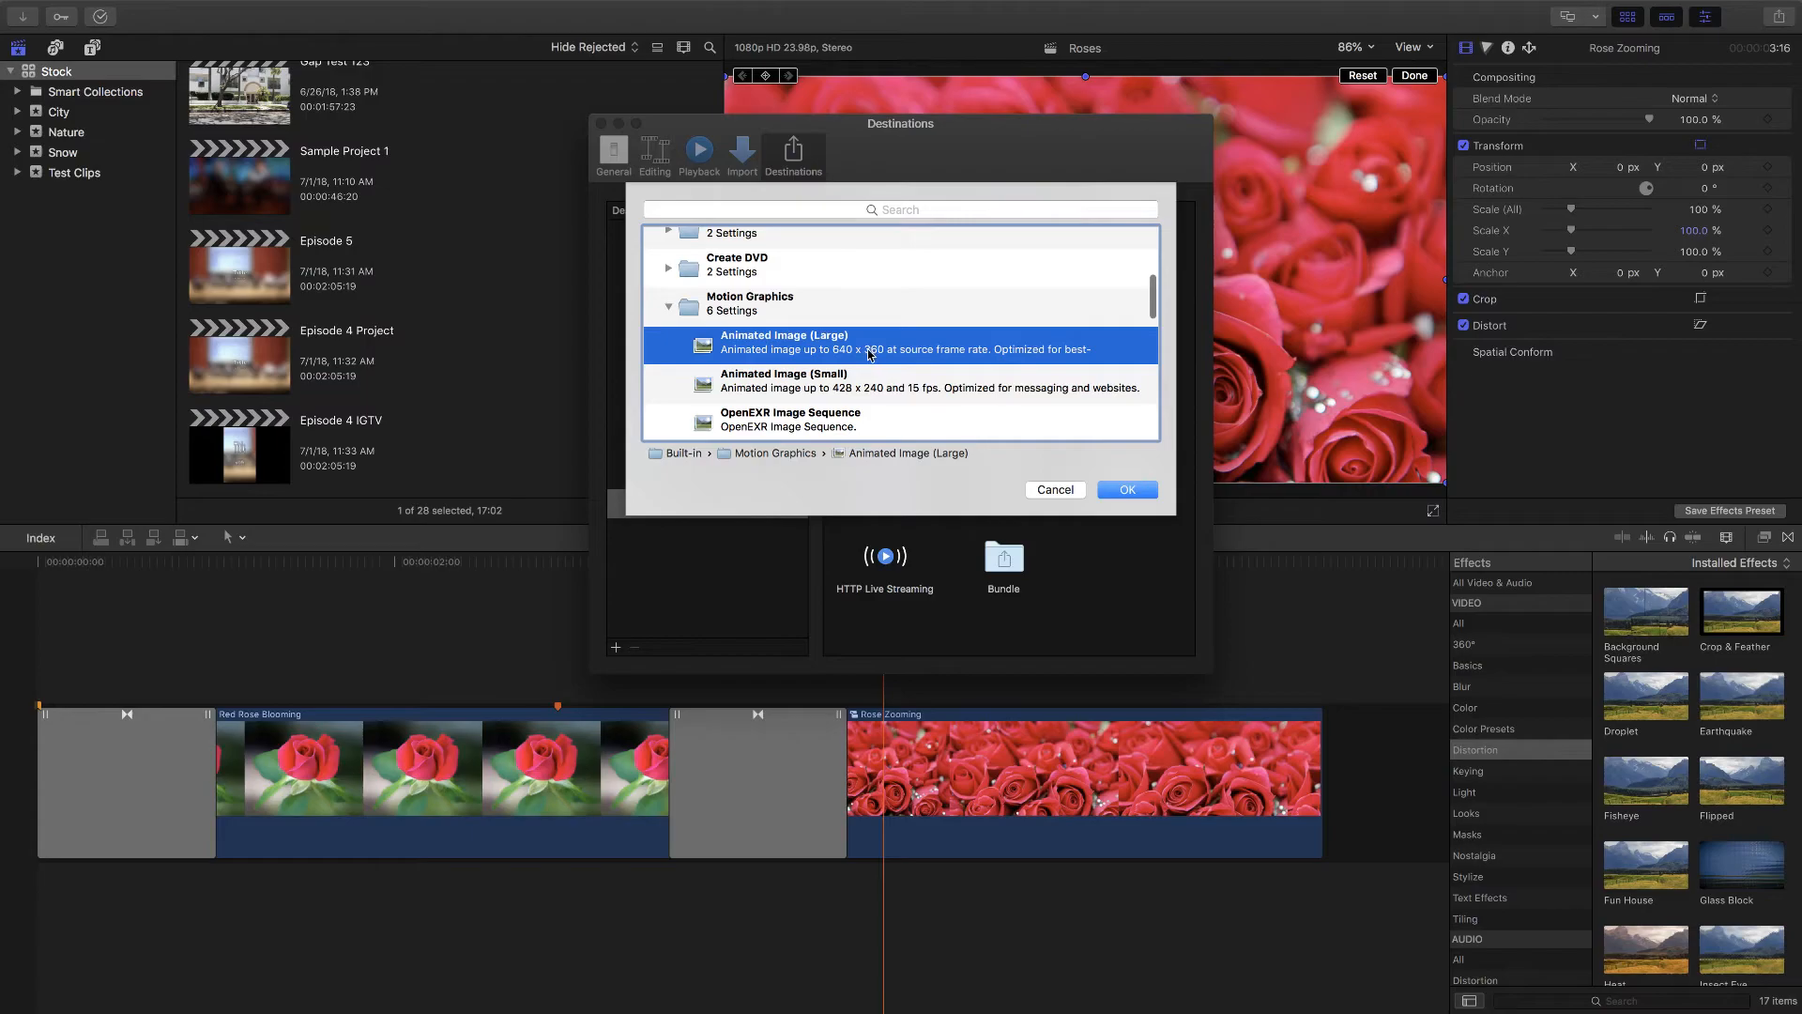
pyautogui.scroll(-3, 870, 357)
pyautogui.scroll(-1, 868, 358)
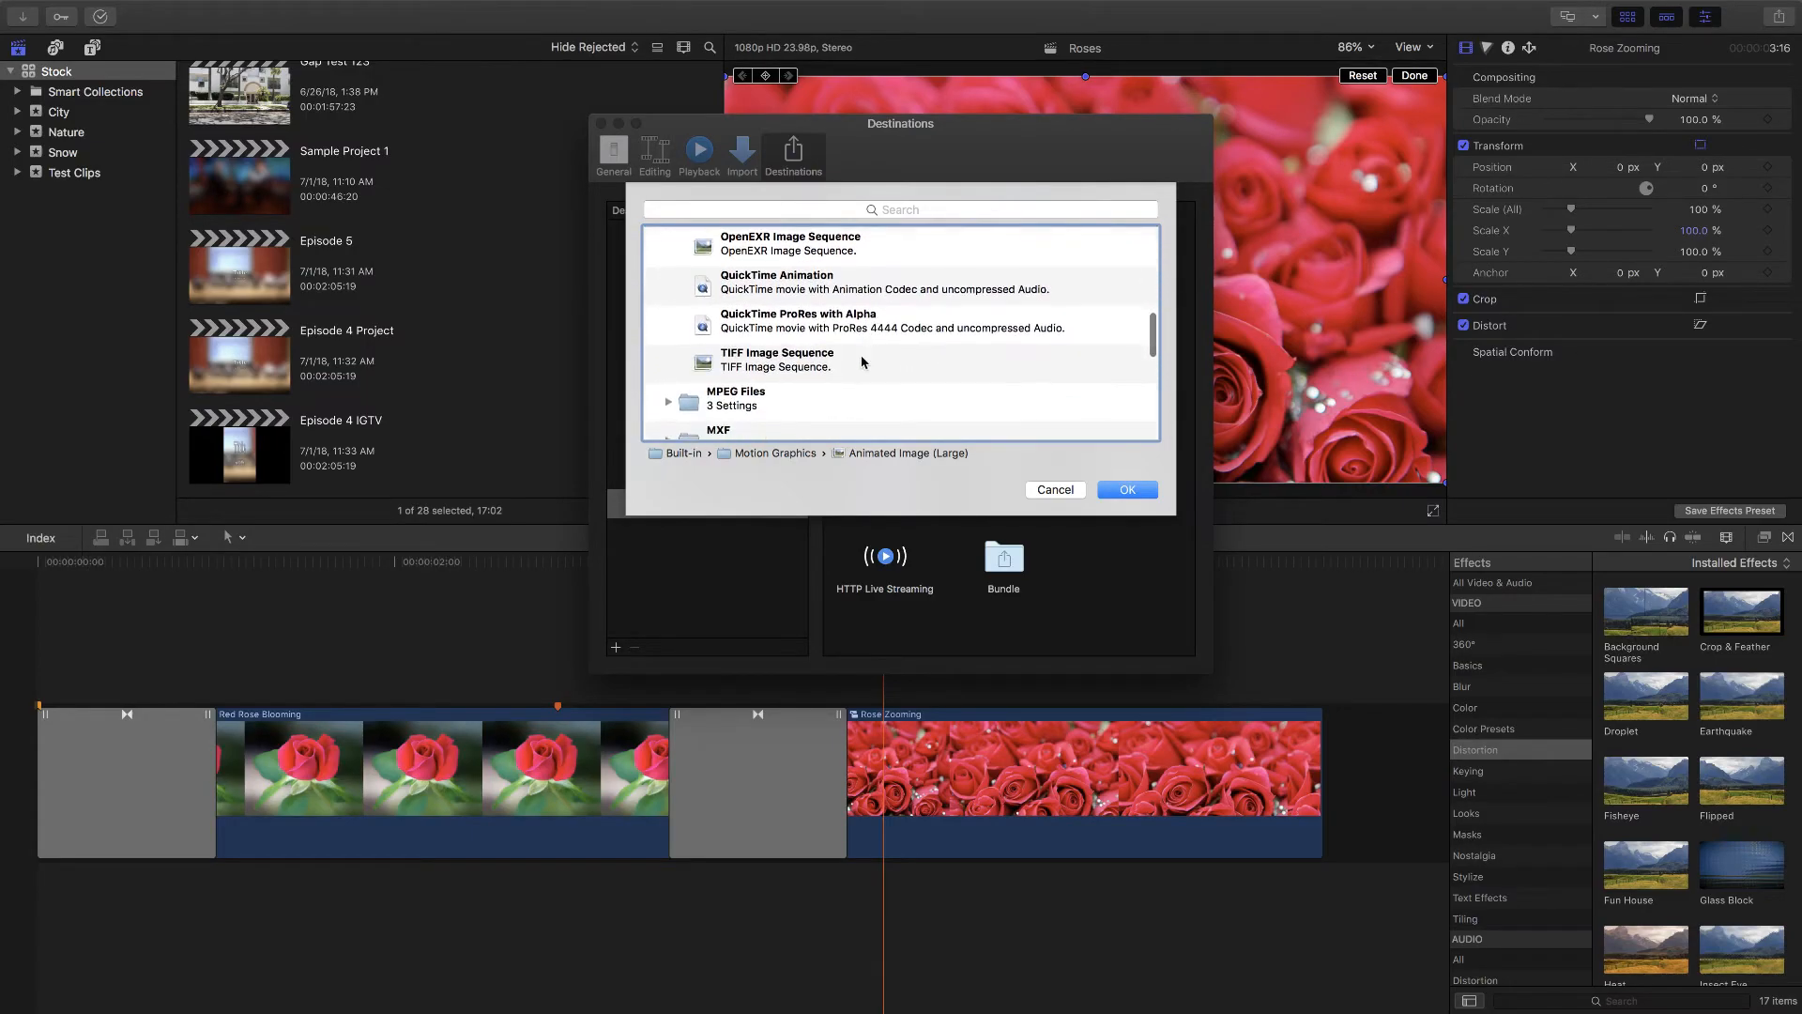
pyautogui.click(863, 360)
pyautogui.click(1126, 489)
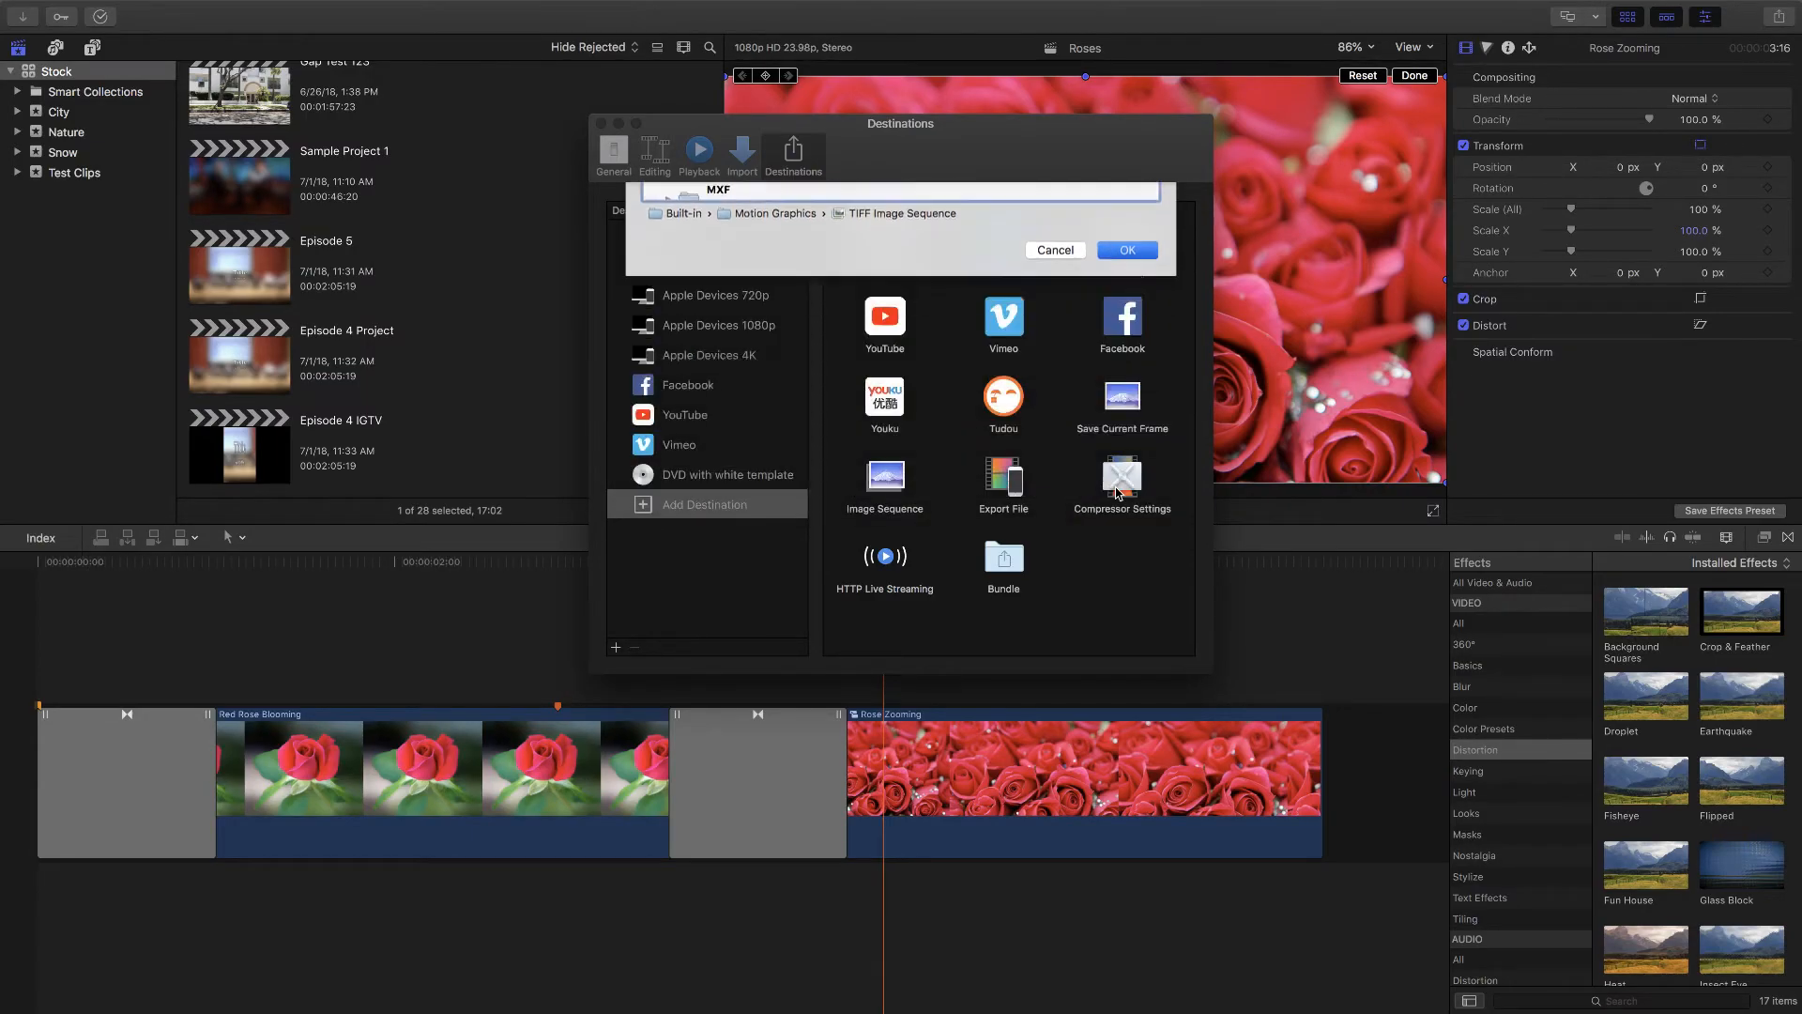
pyautogui.click(671, 508)
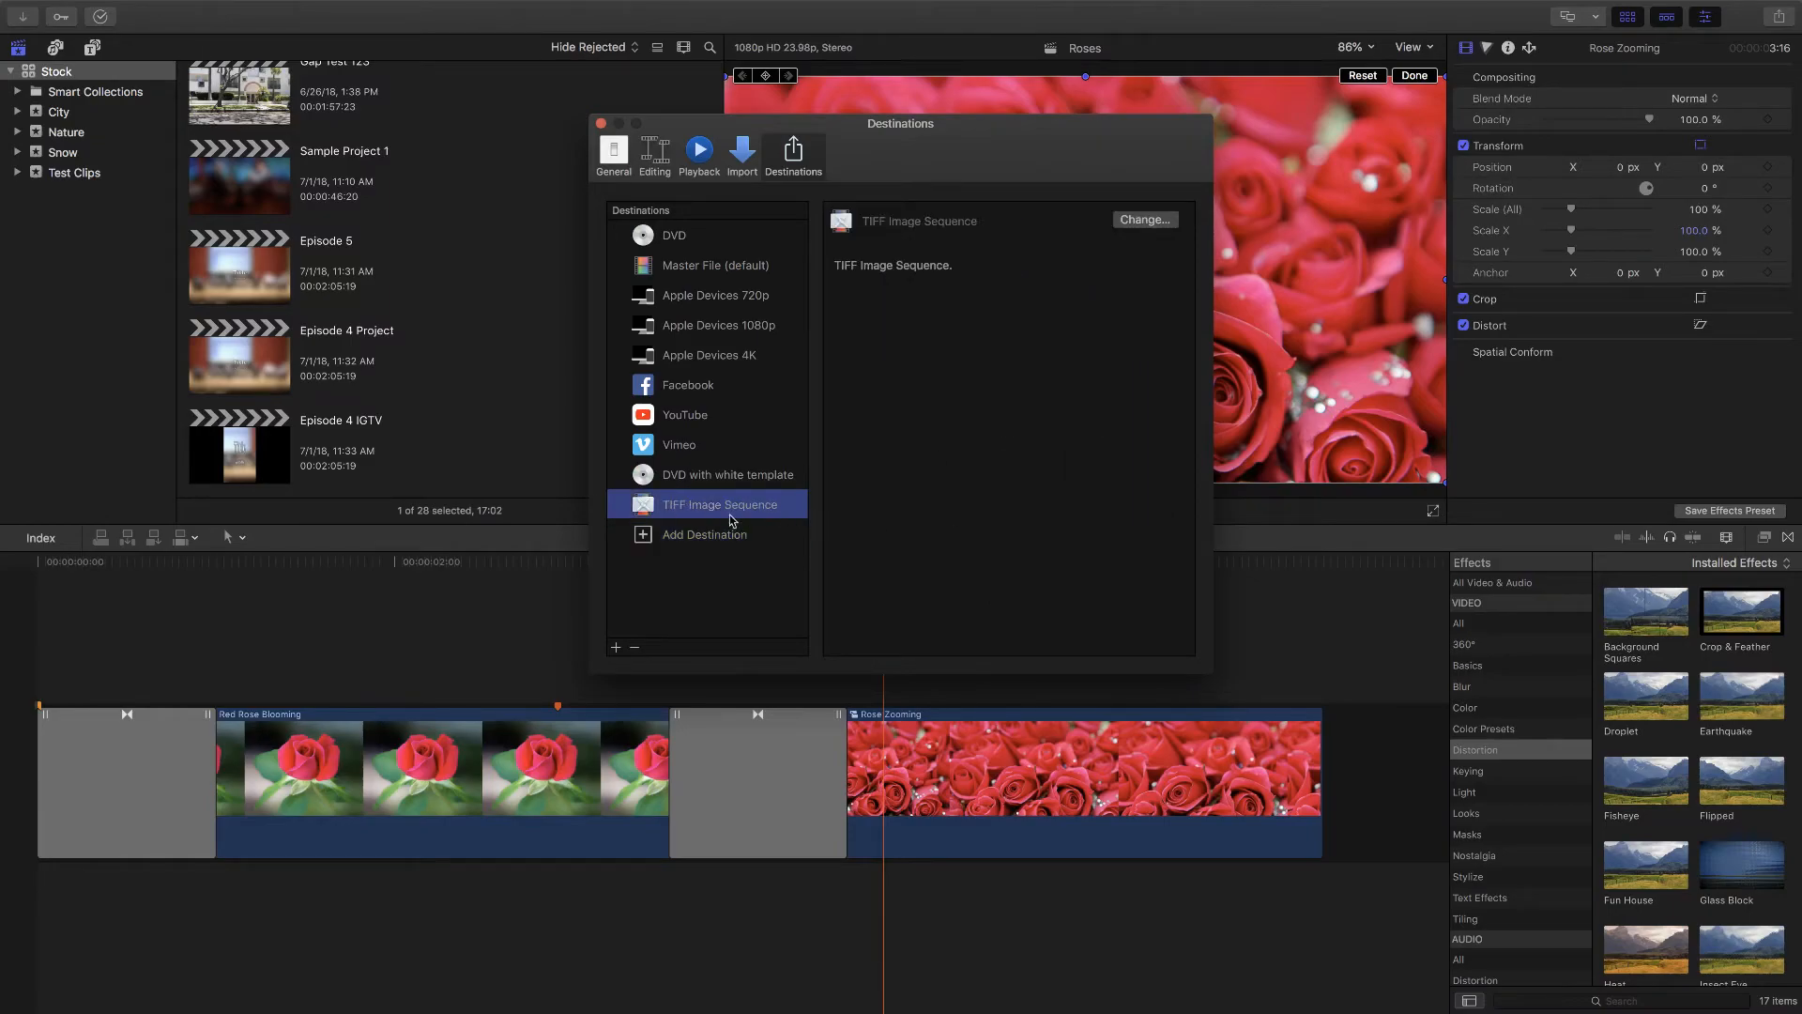
# Step: Check the replacement settings offered for the TIFF Image Sequence destination, cancel the selection, and close the preferences
pyautogui.click(1145, 219)
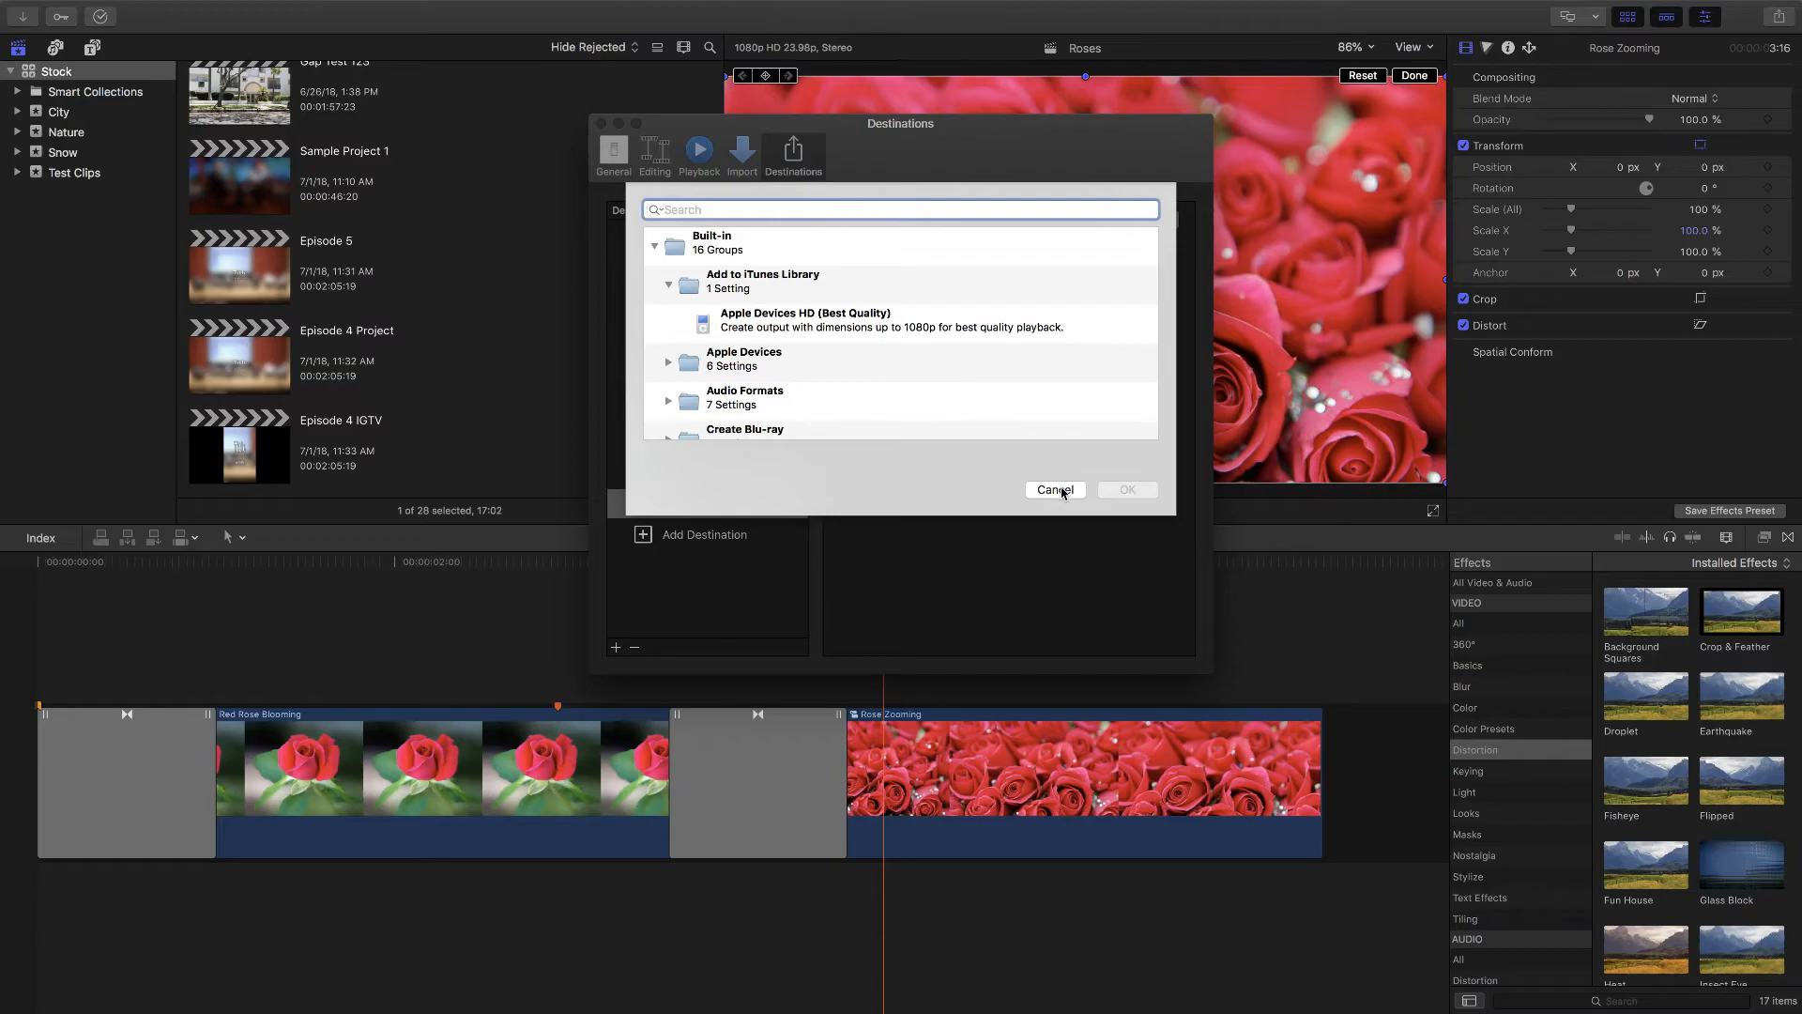
pyautogui.click(1055, 489)
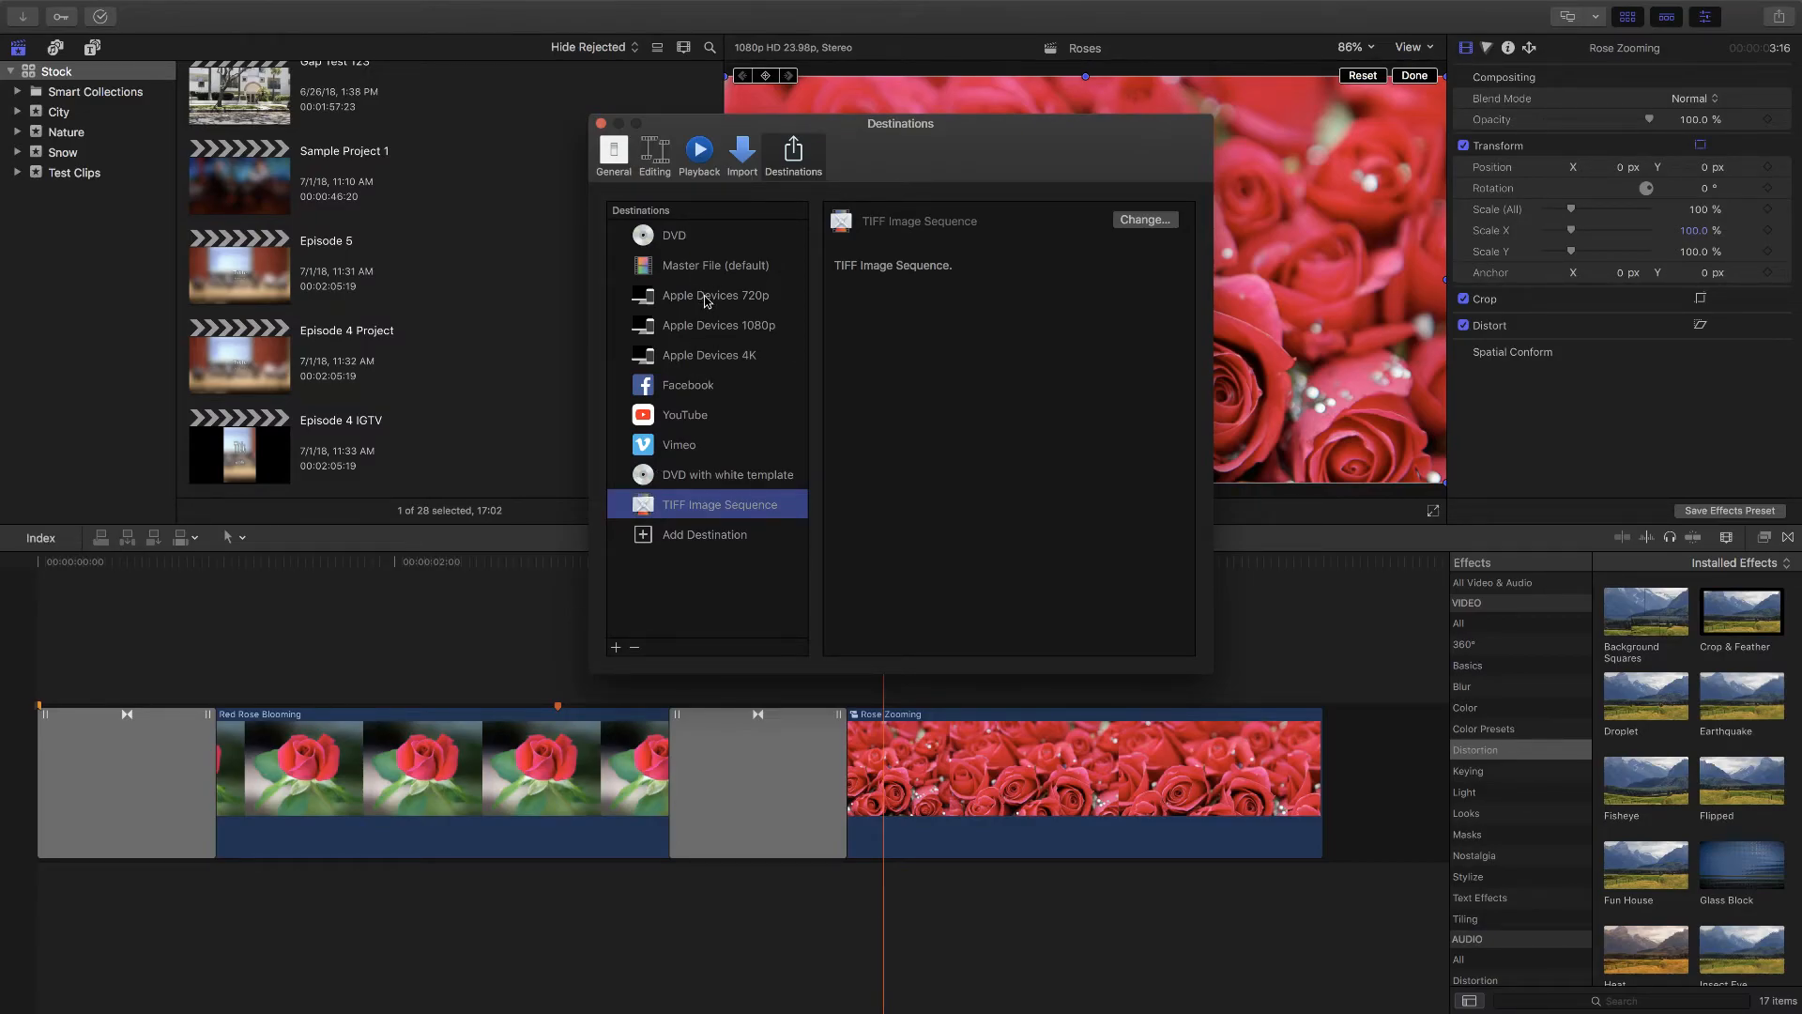
pyautogui.click(602, 124)
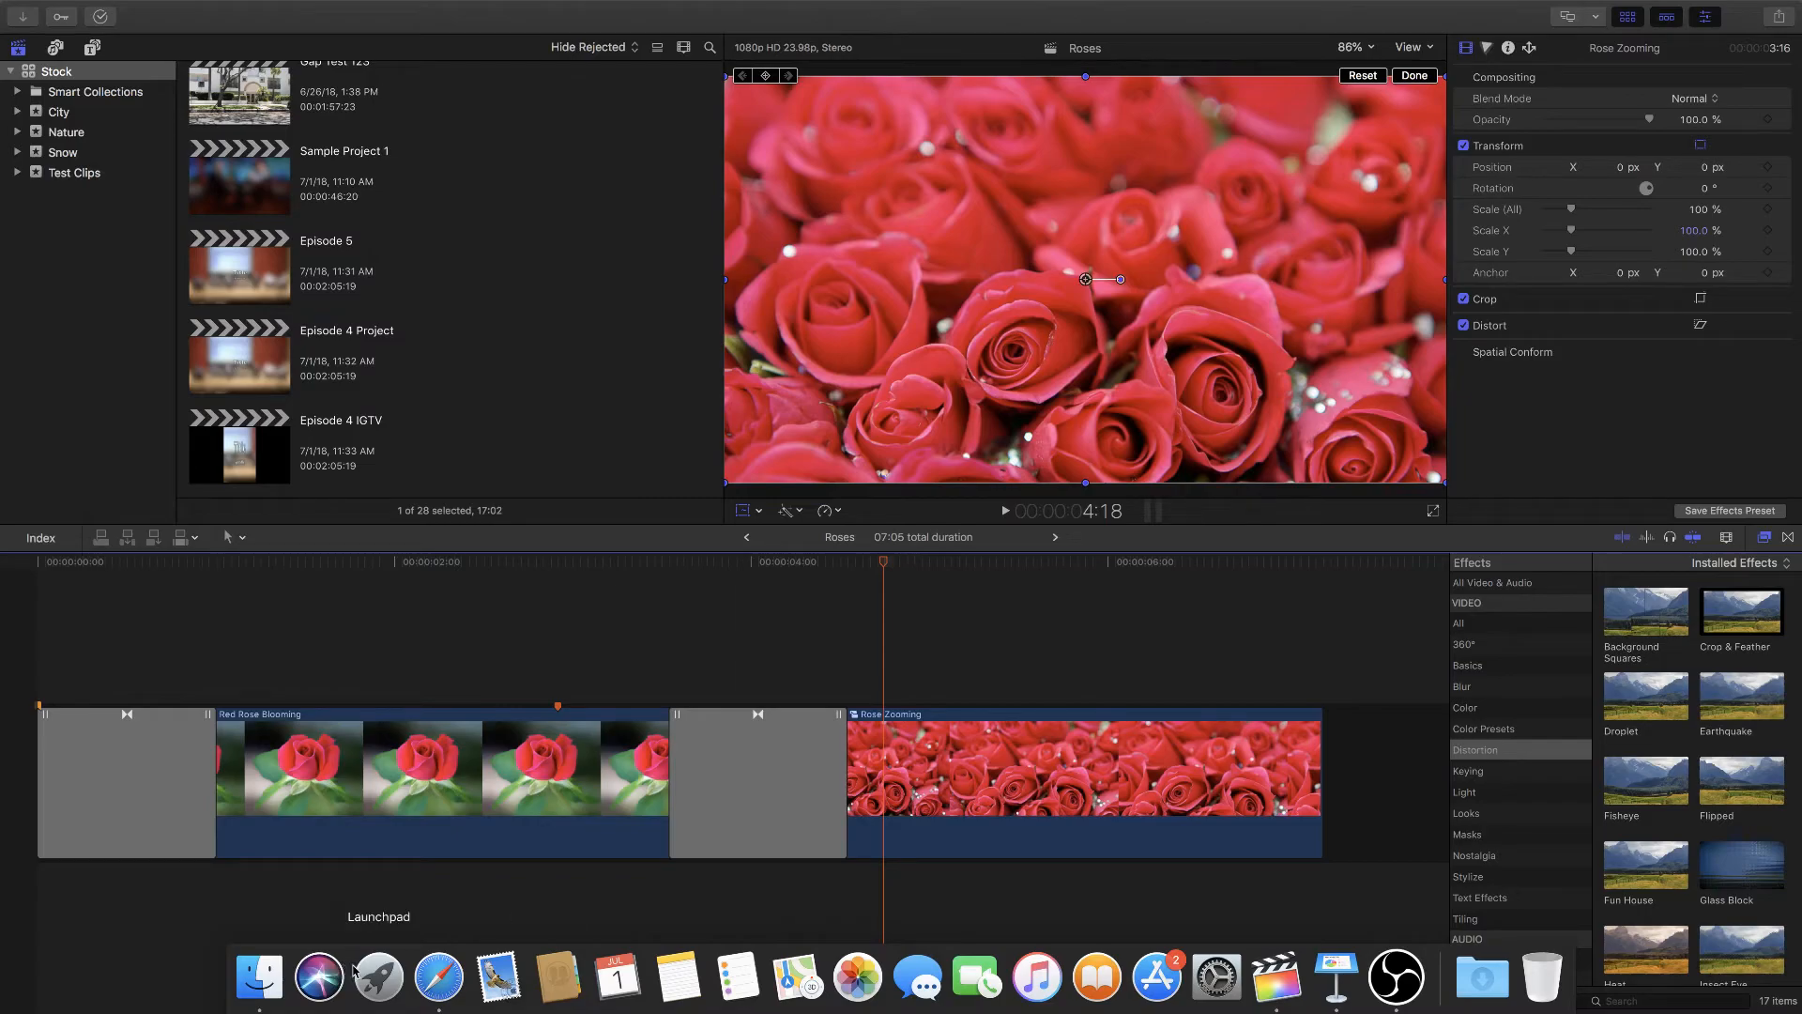
# Step: Switch to Compressor and show the current batch with the built-in settings list
pyautogui.click(387, 977)
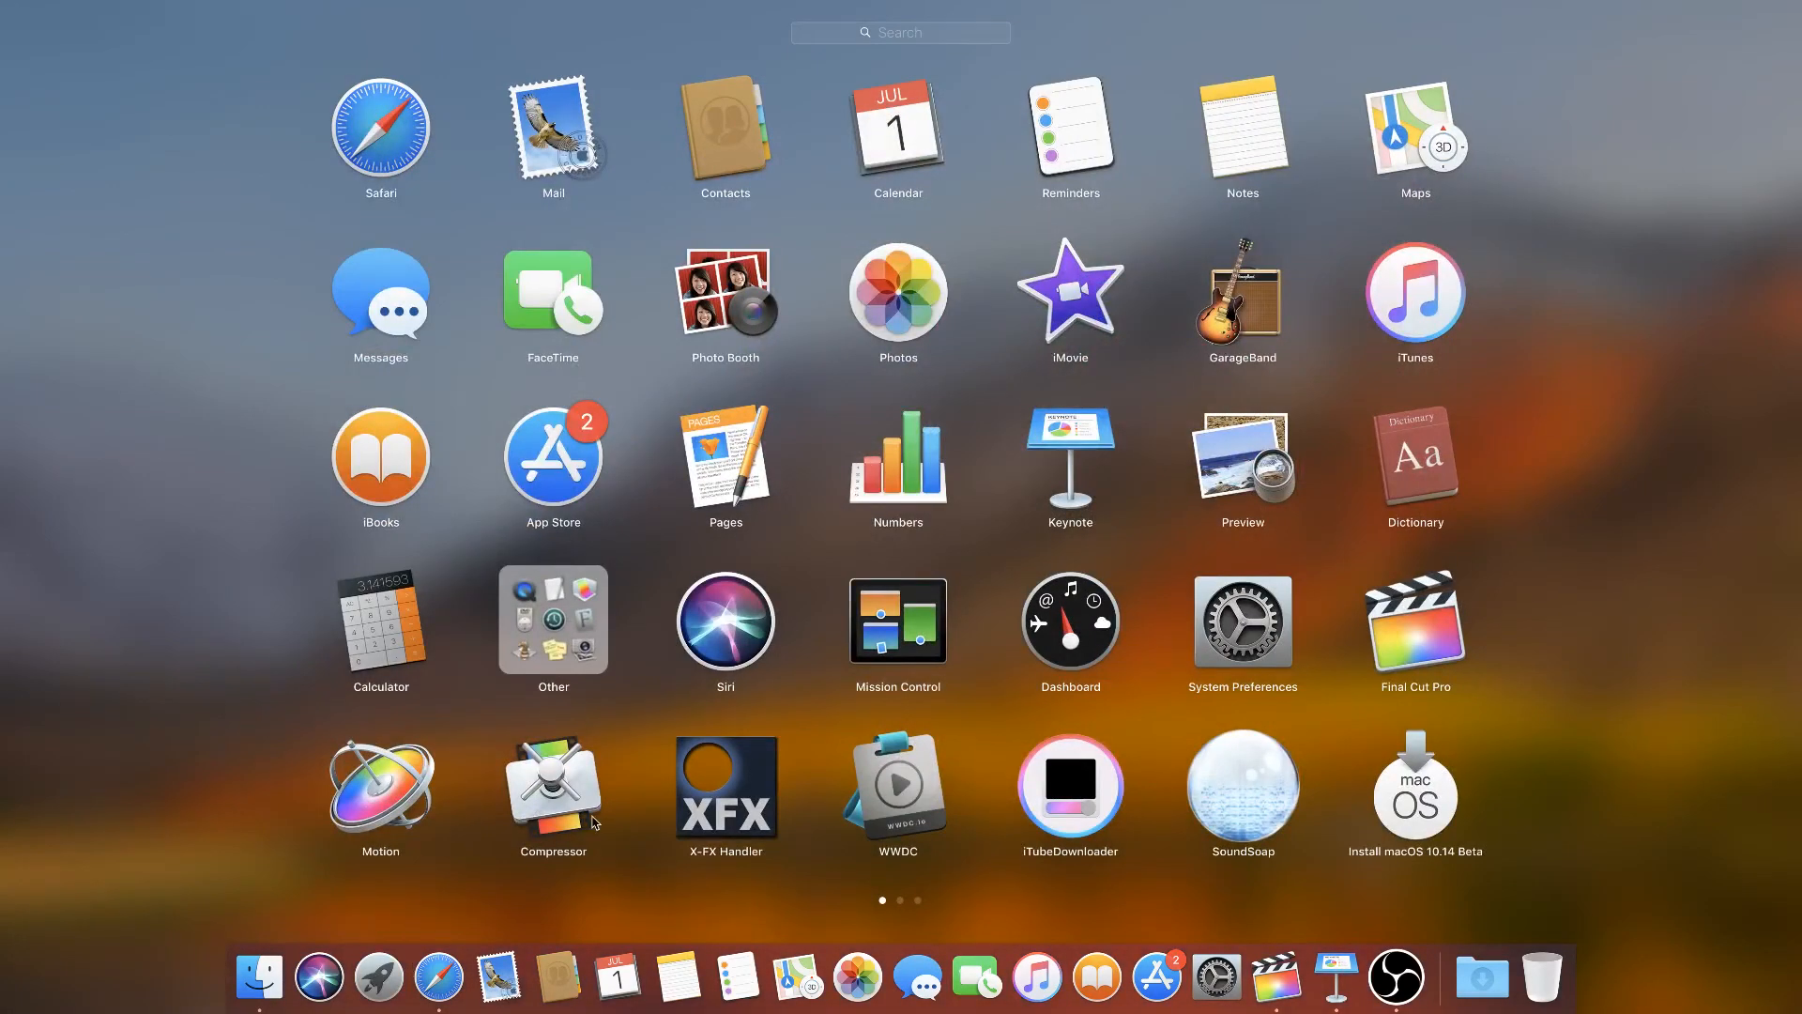
pyautogui.click(593, 750)
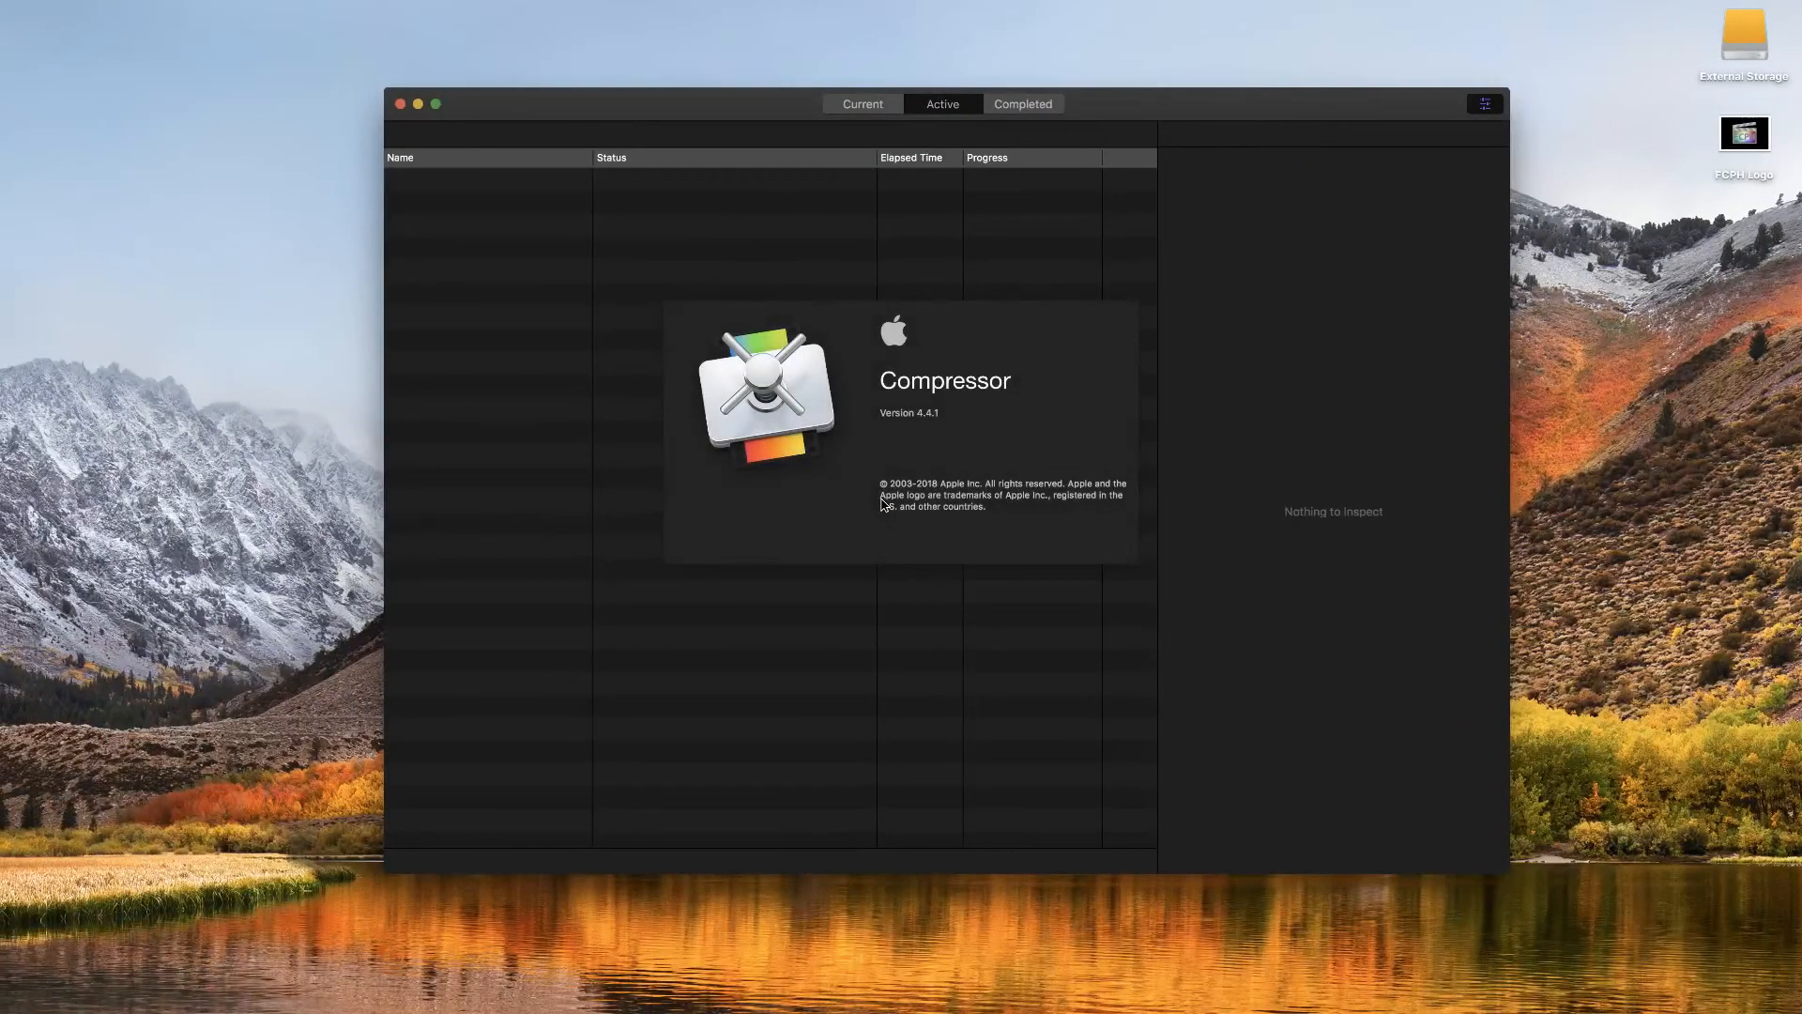
pyautogui.click(950, 738)
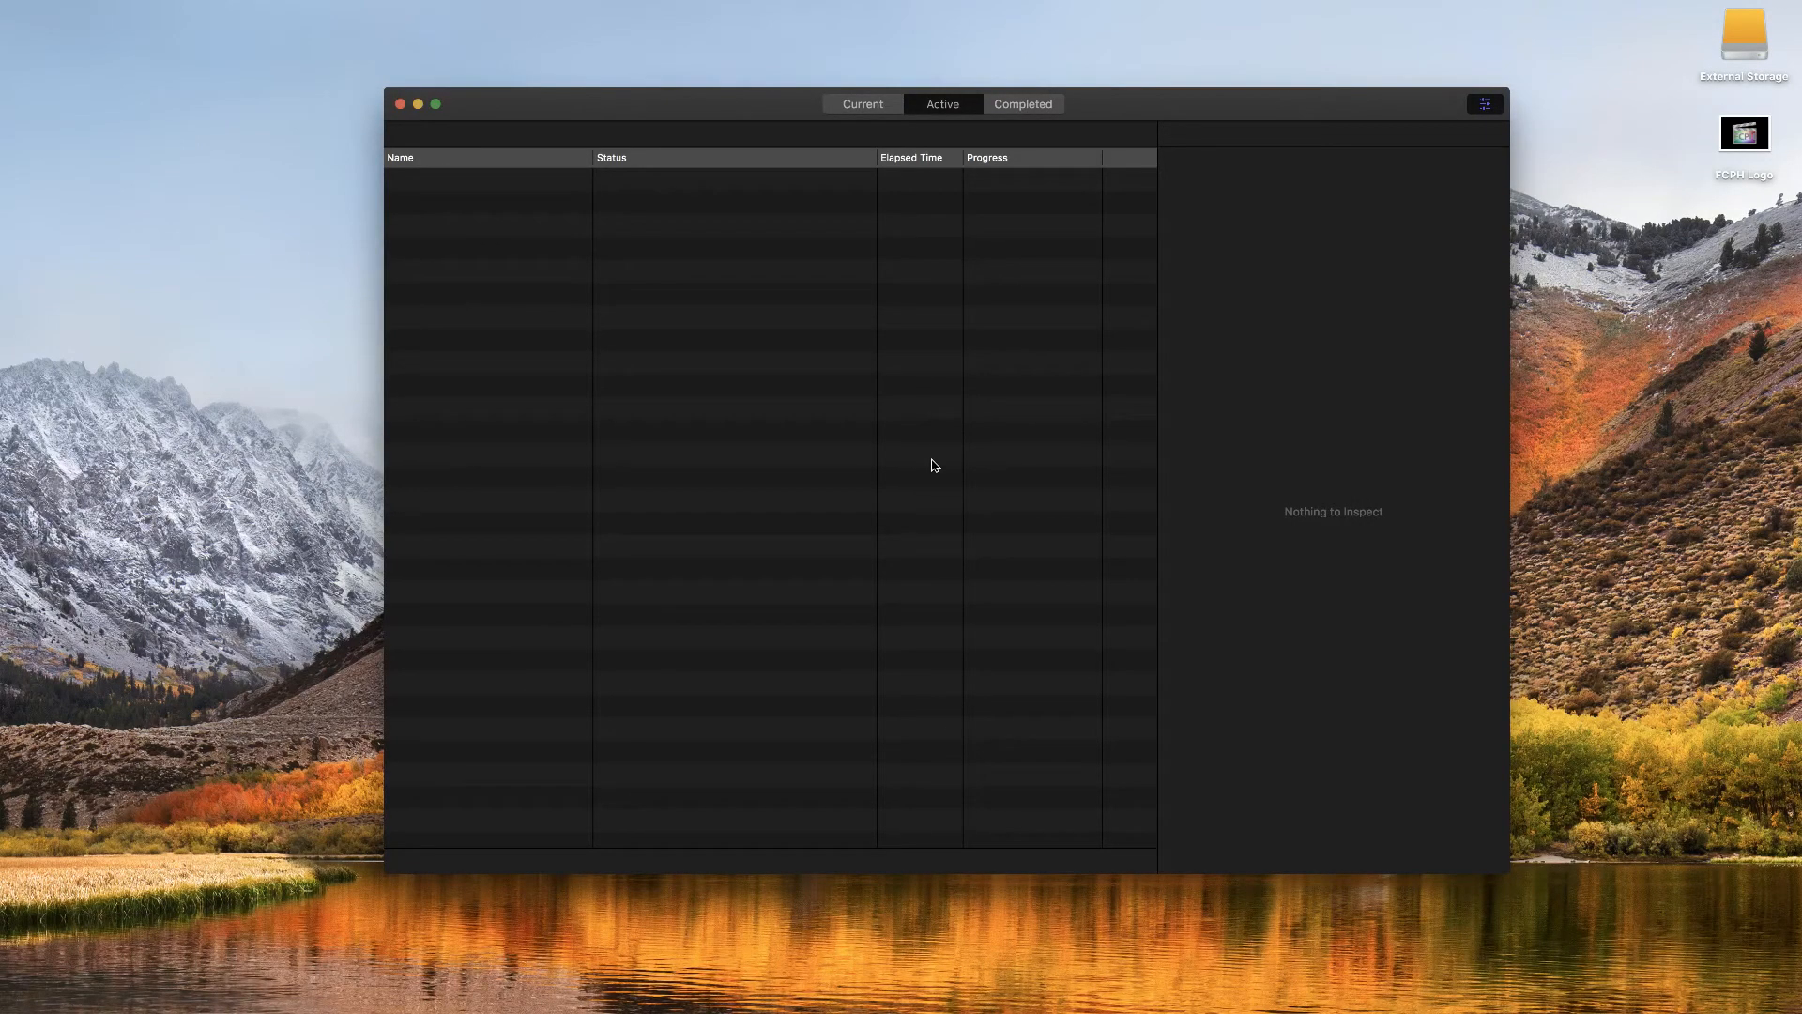
pyautogui.click(892, 110)
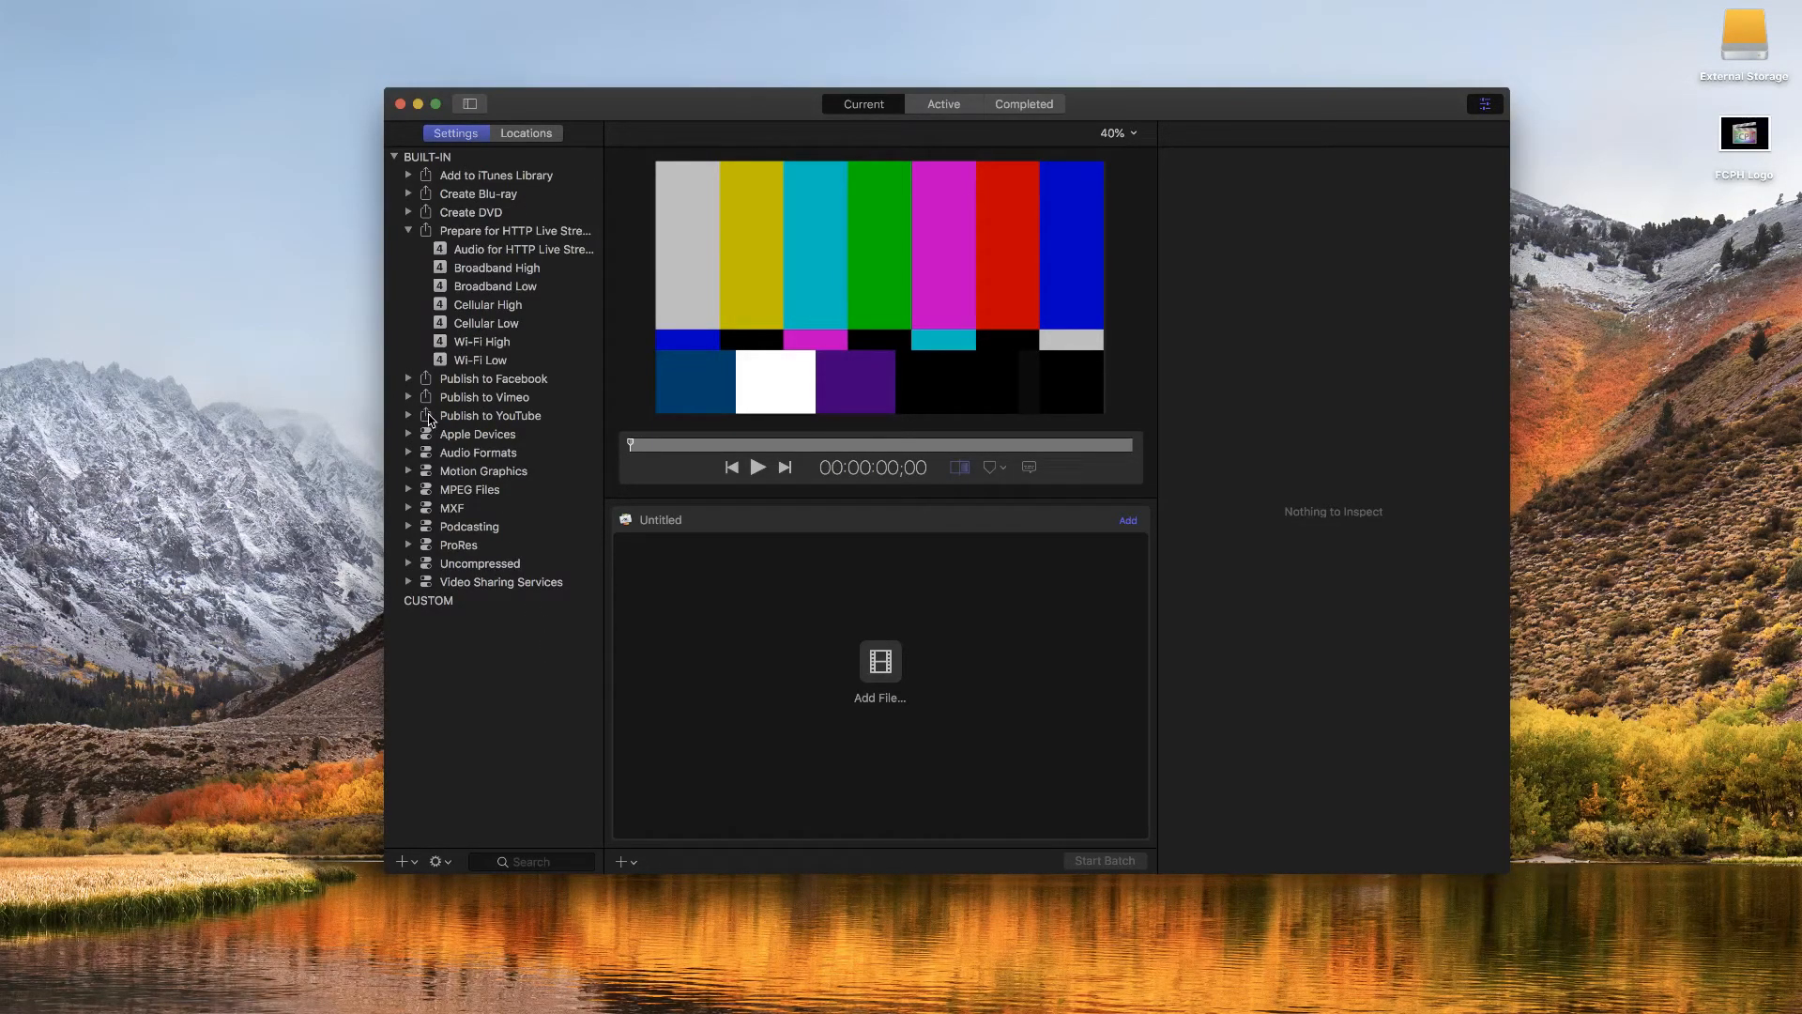
# Step: Examine the video properties of the Wi-Fi High HTTP Live Streaming setting and try to move it into the Custom group
pyautogui.click(474, 340)
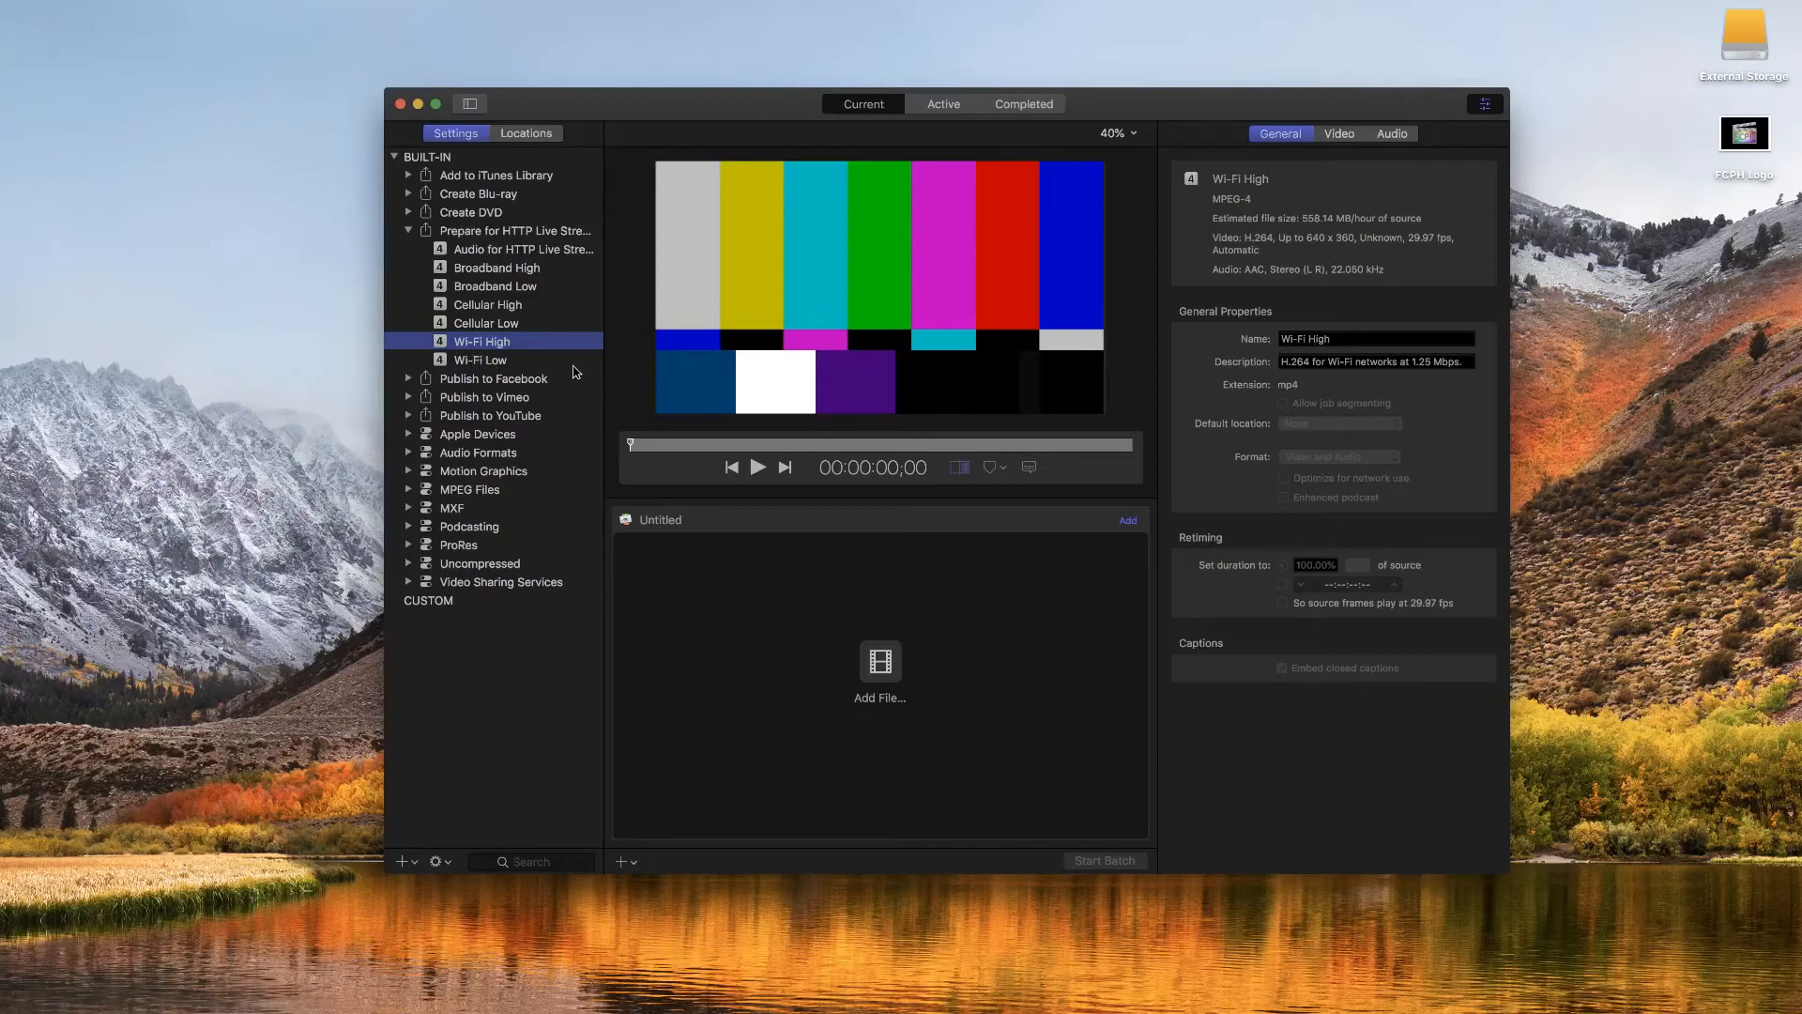
pyautogui.click(1342, 136)
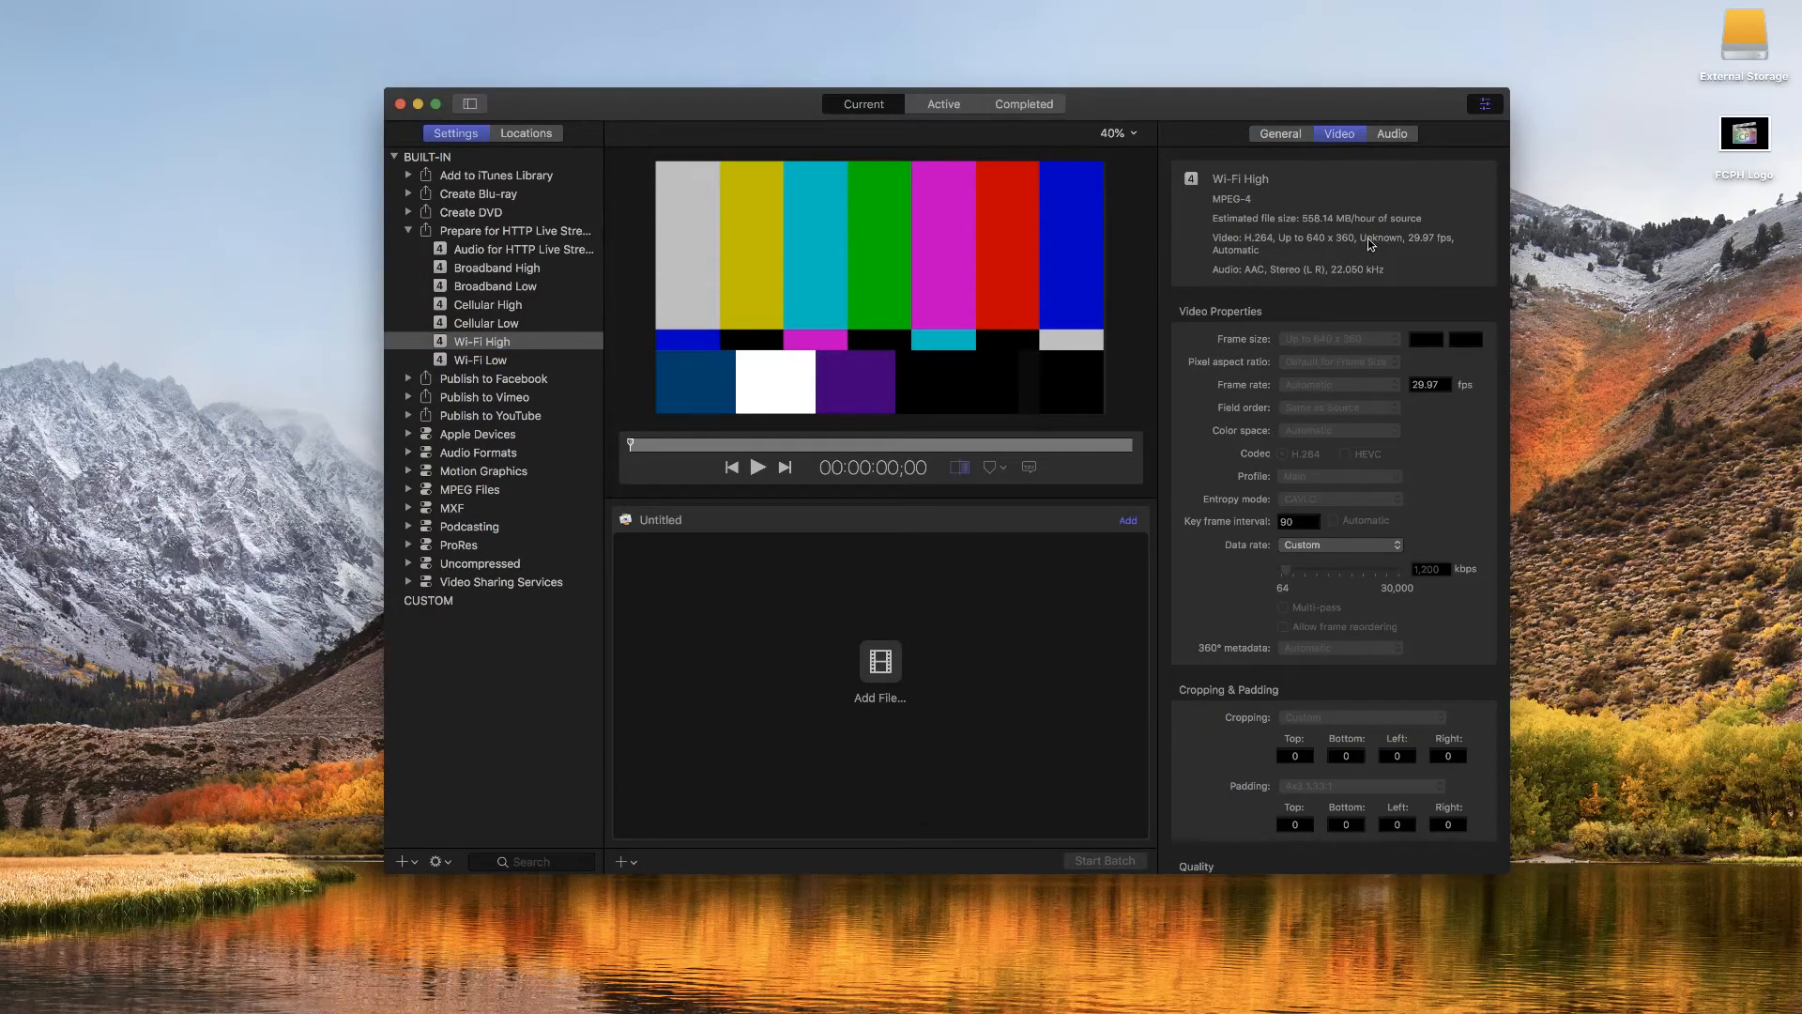
pyautogui.scroll(-2, 1321, 658)
pyautogui.scroll(-2, 1321, 658)
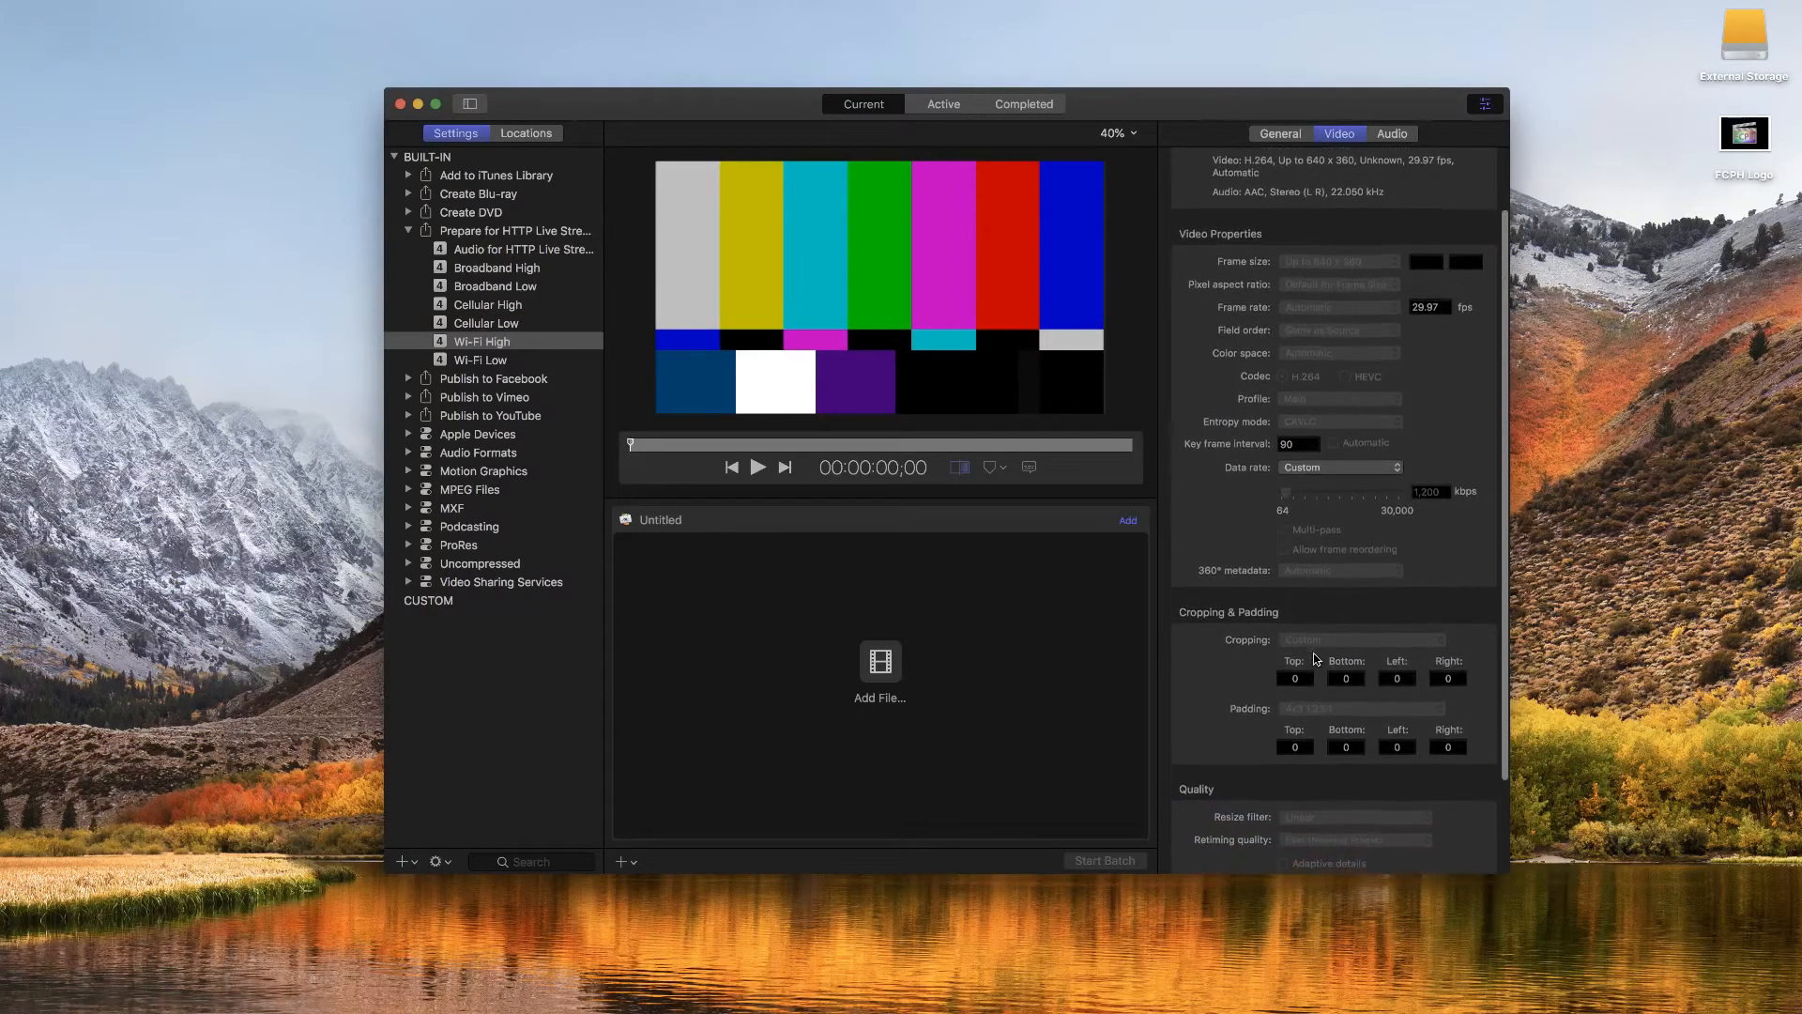
pyautogui.moveTo(482, 340); pyautogui.dragTo(490, 615)
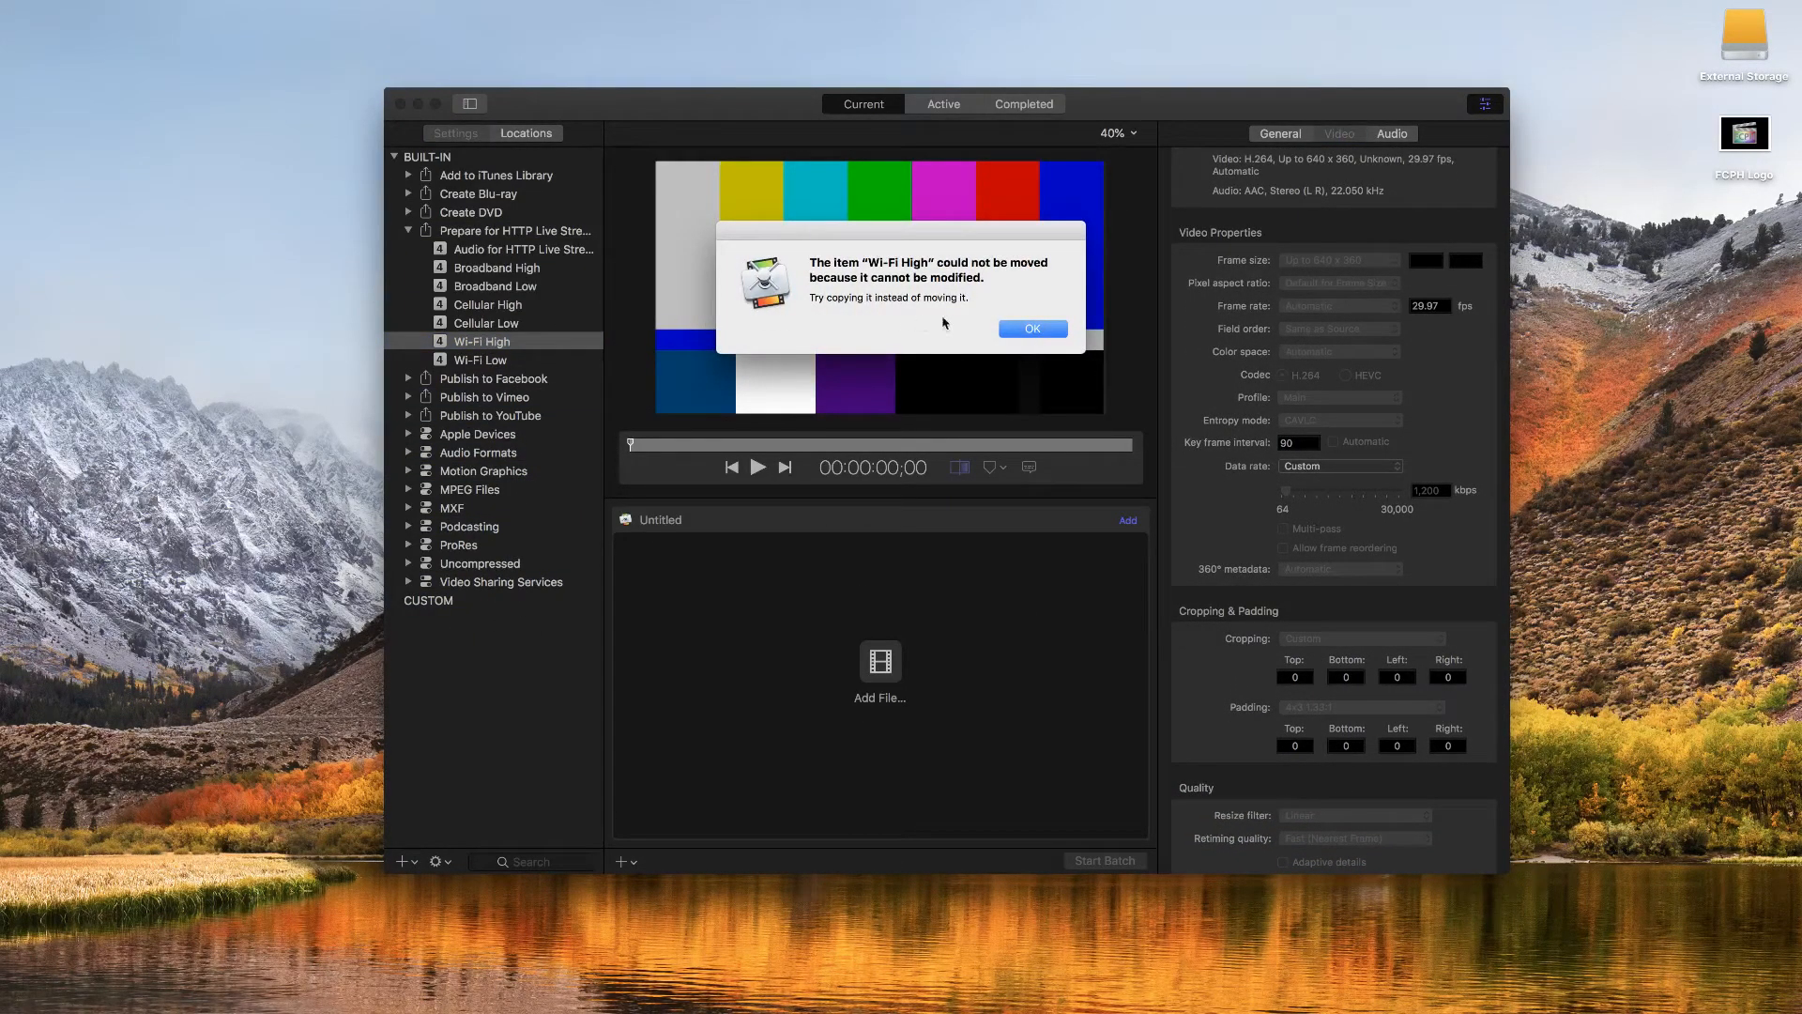
pyautogui.click(1042, 330)
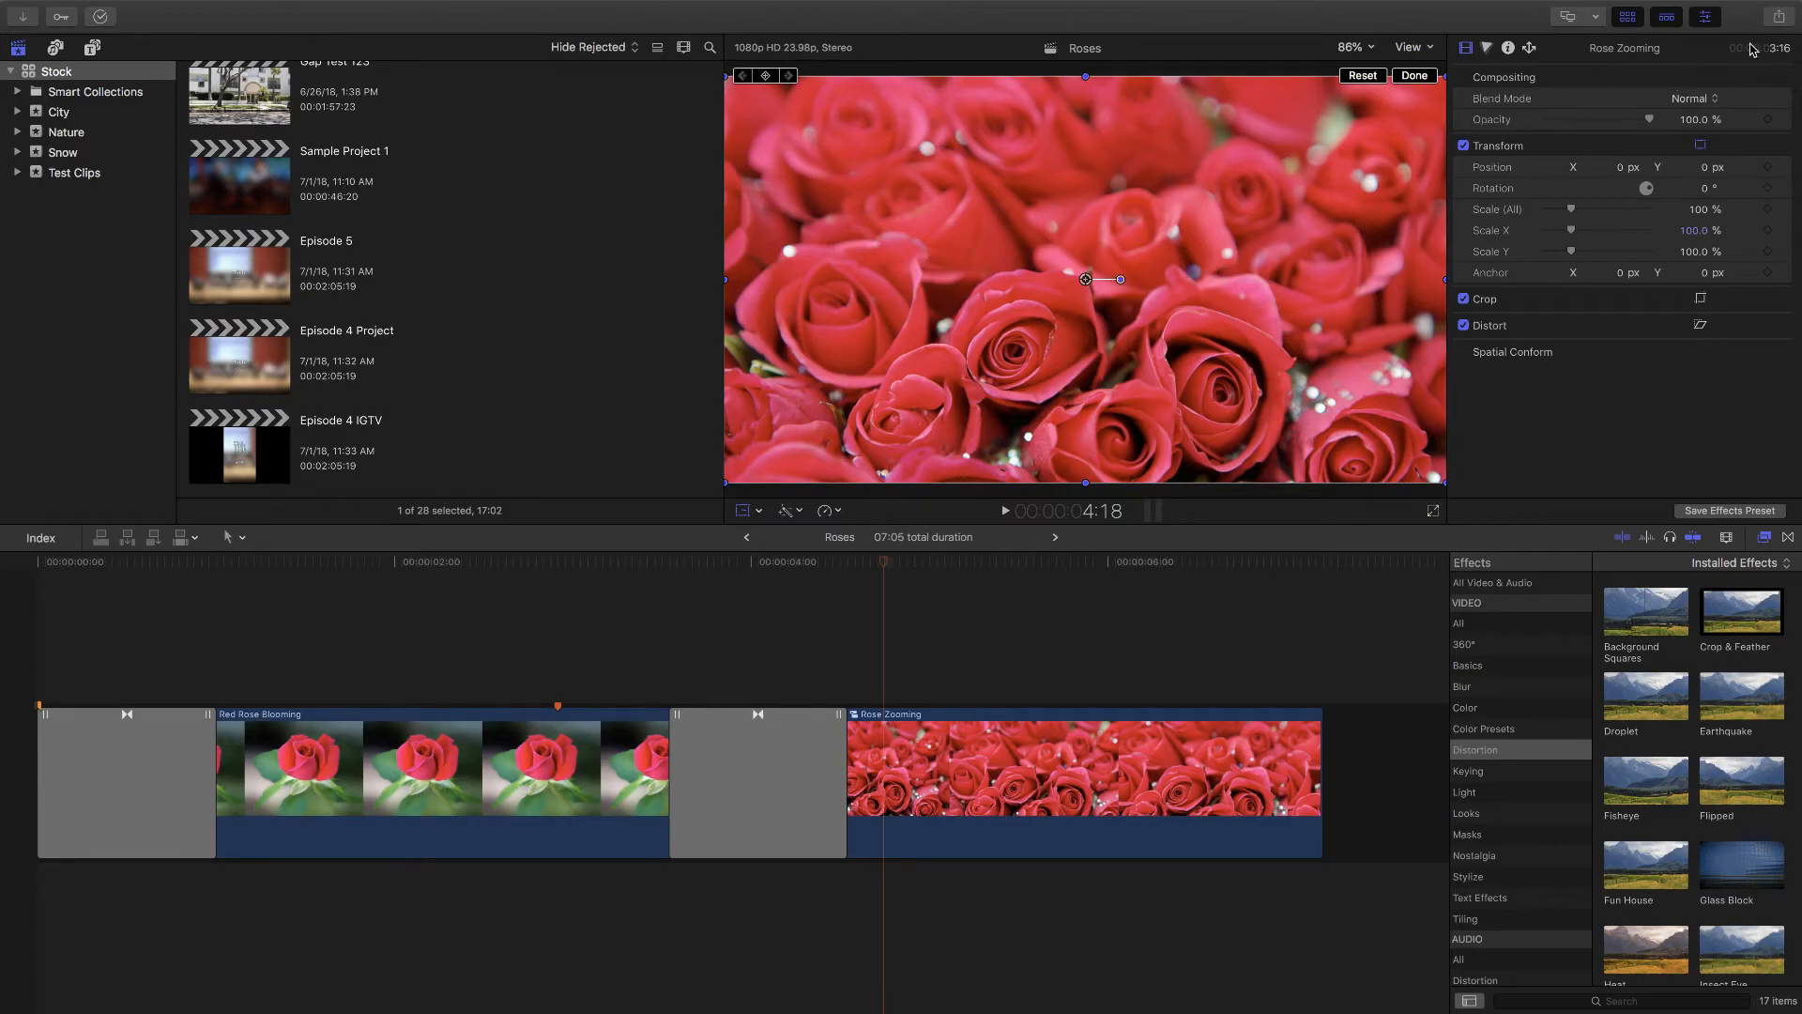
# Step: In Final Cut Pro, review the share destinations offered for the Roses project and return to the viewer
pyautogui.click(1779, 17)
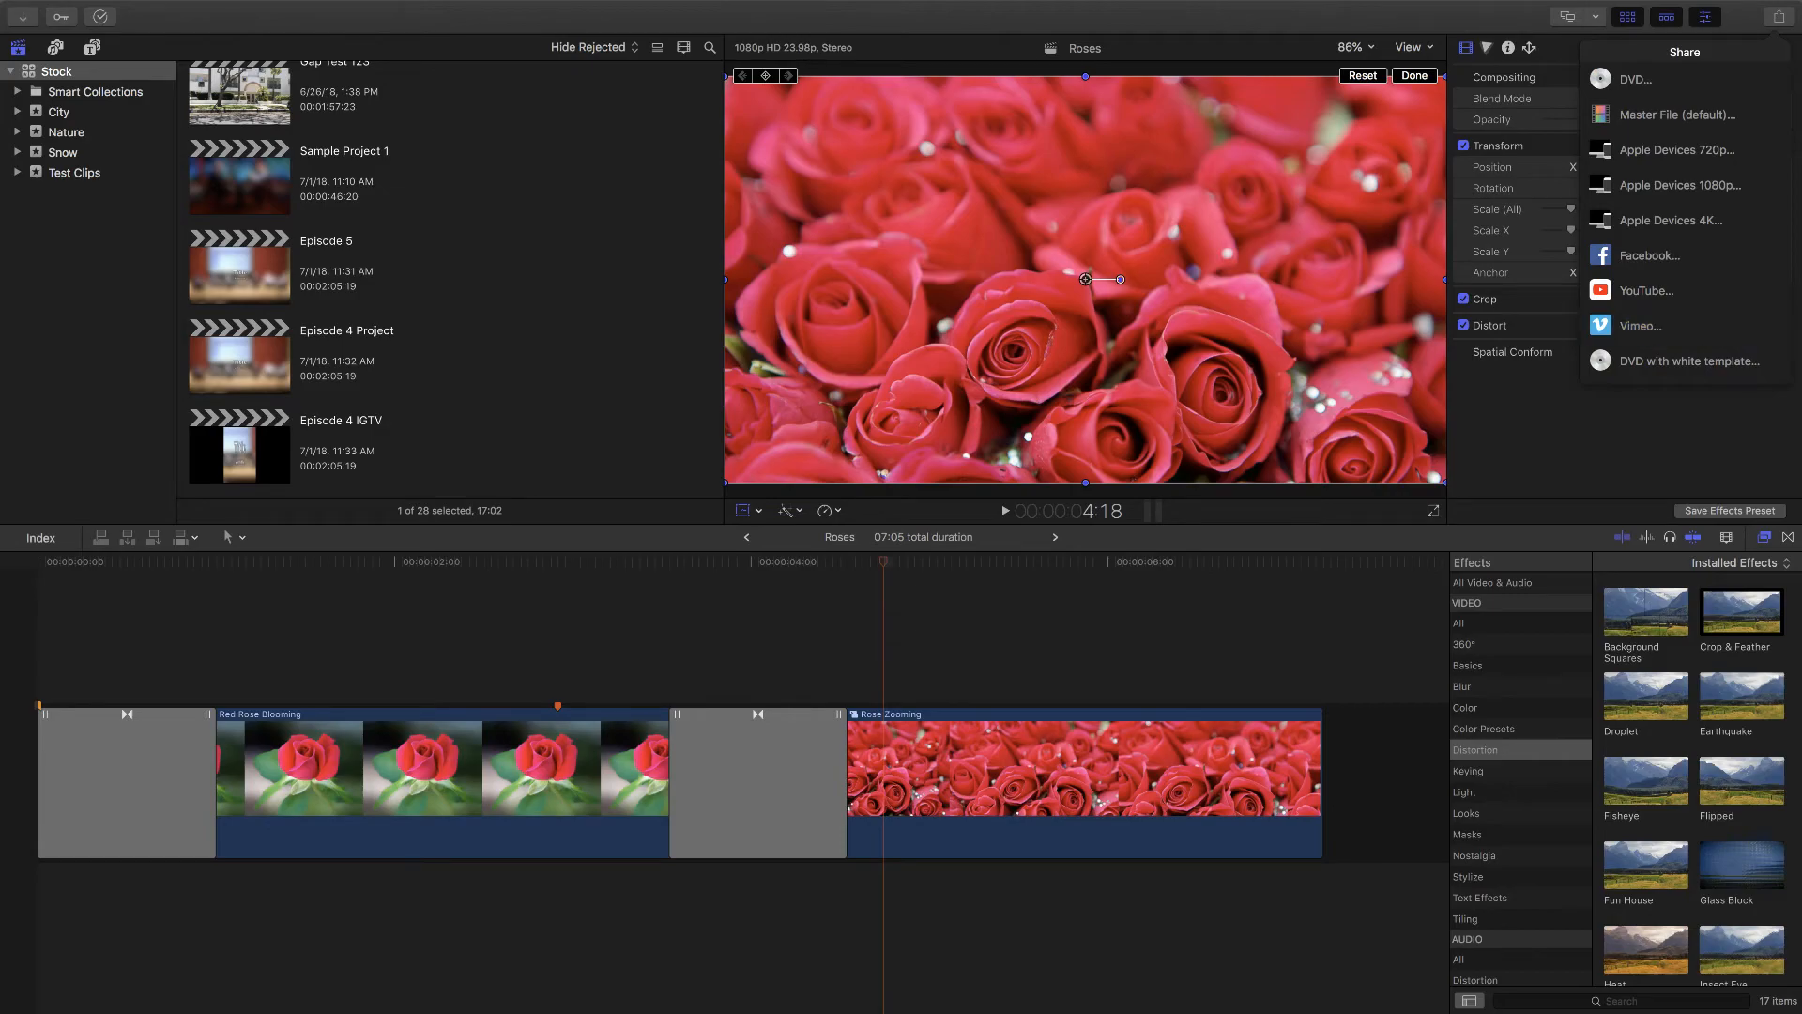
pyautogui.click(1670, 220)
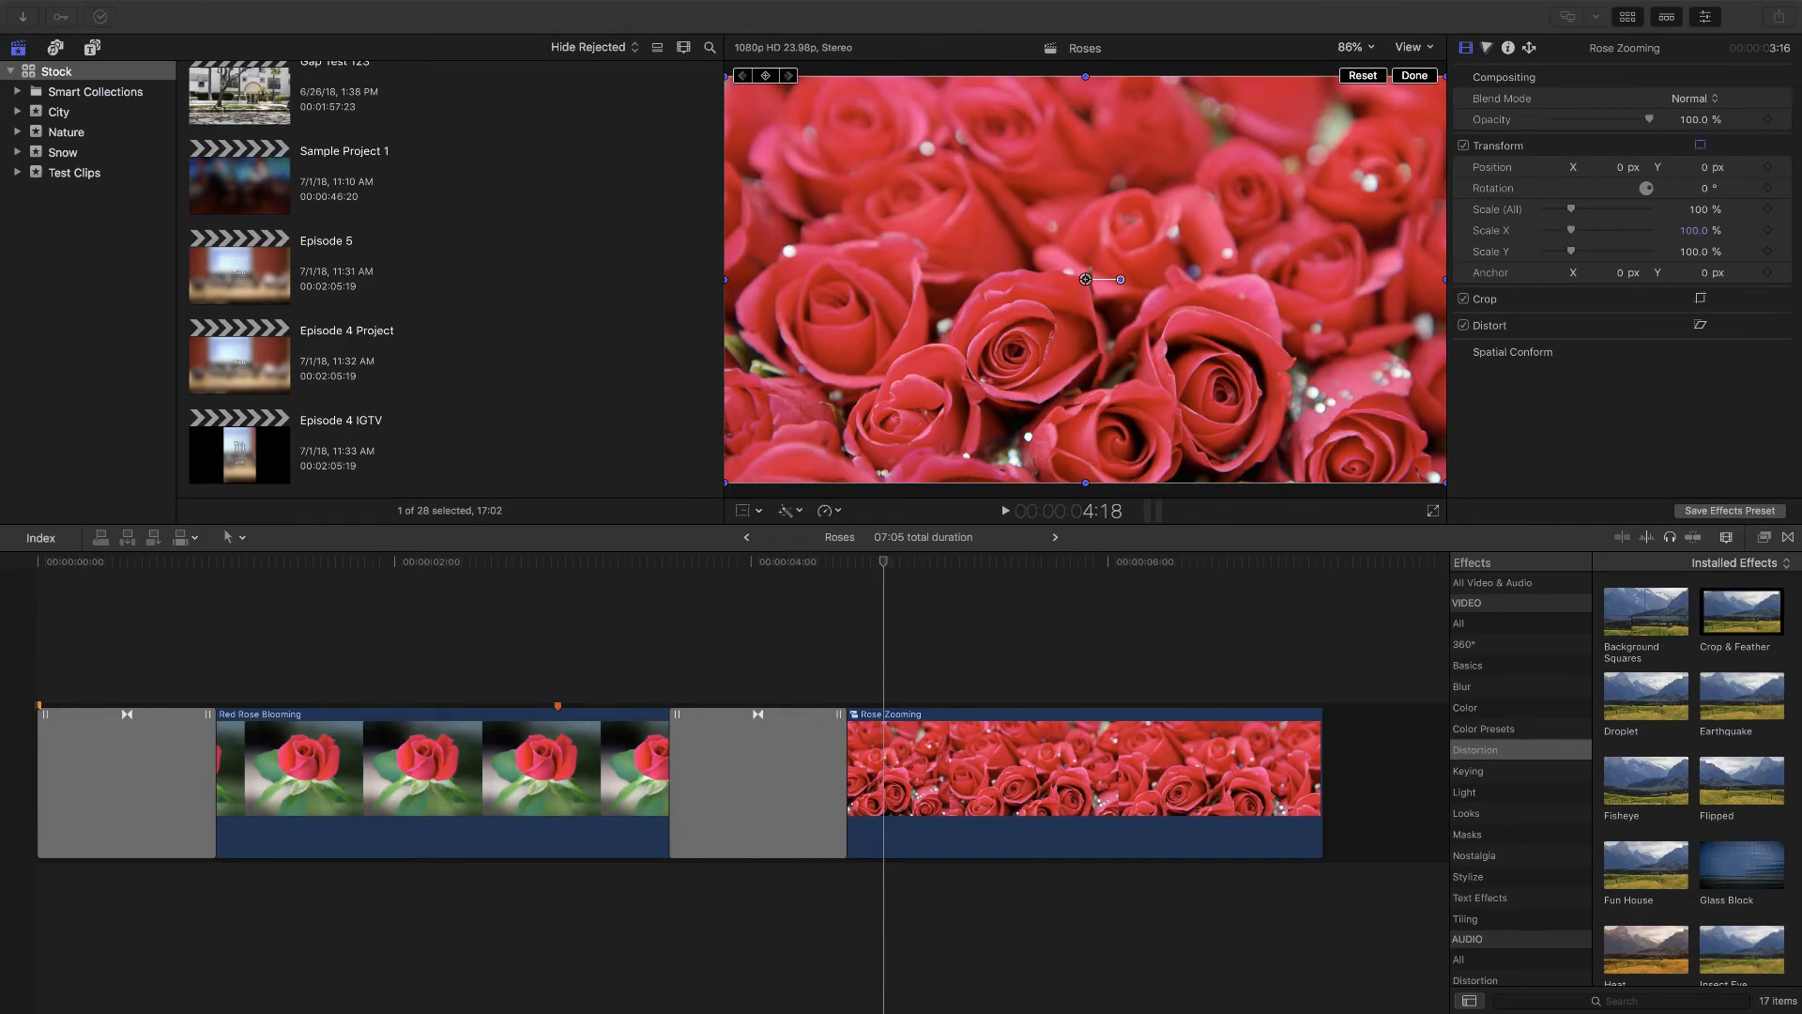
pyautogui.click(1188, 338)
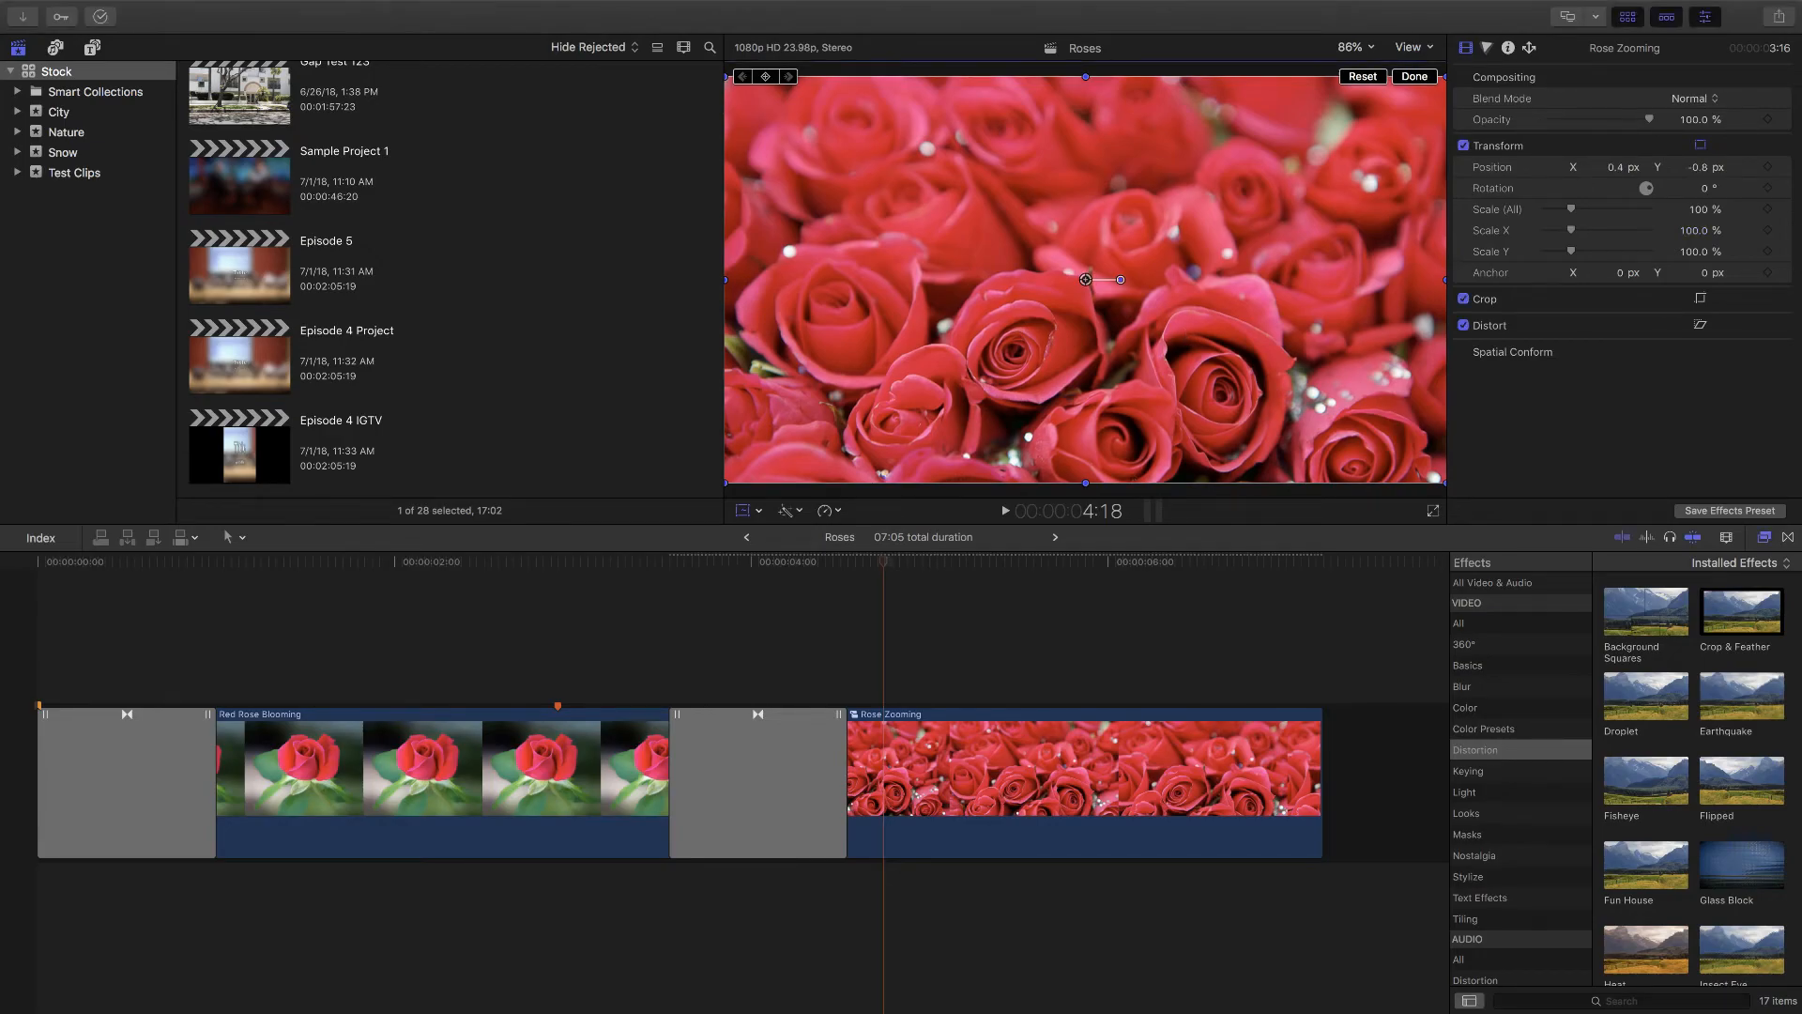
# Step: Check the Master File export settings for the Roses project, and cancel the export
pyautogui.click(1777, 18)
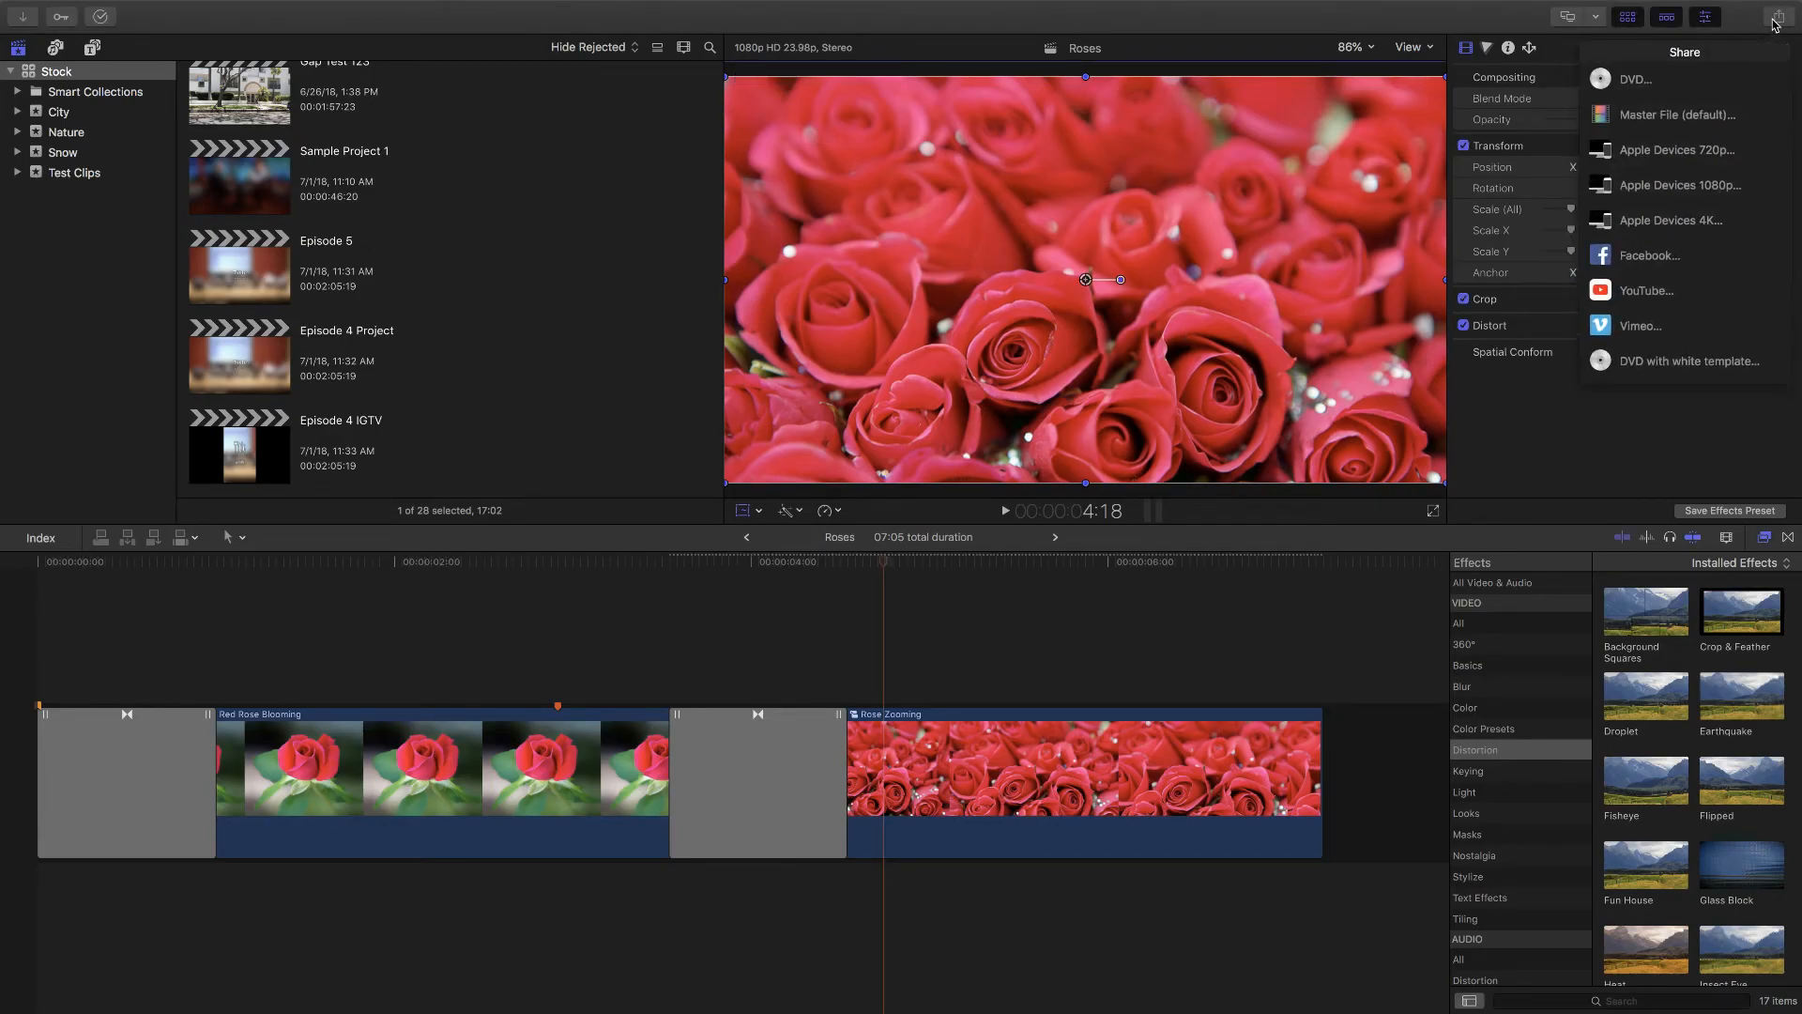
pyautogui.click(1676, 116)
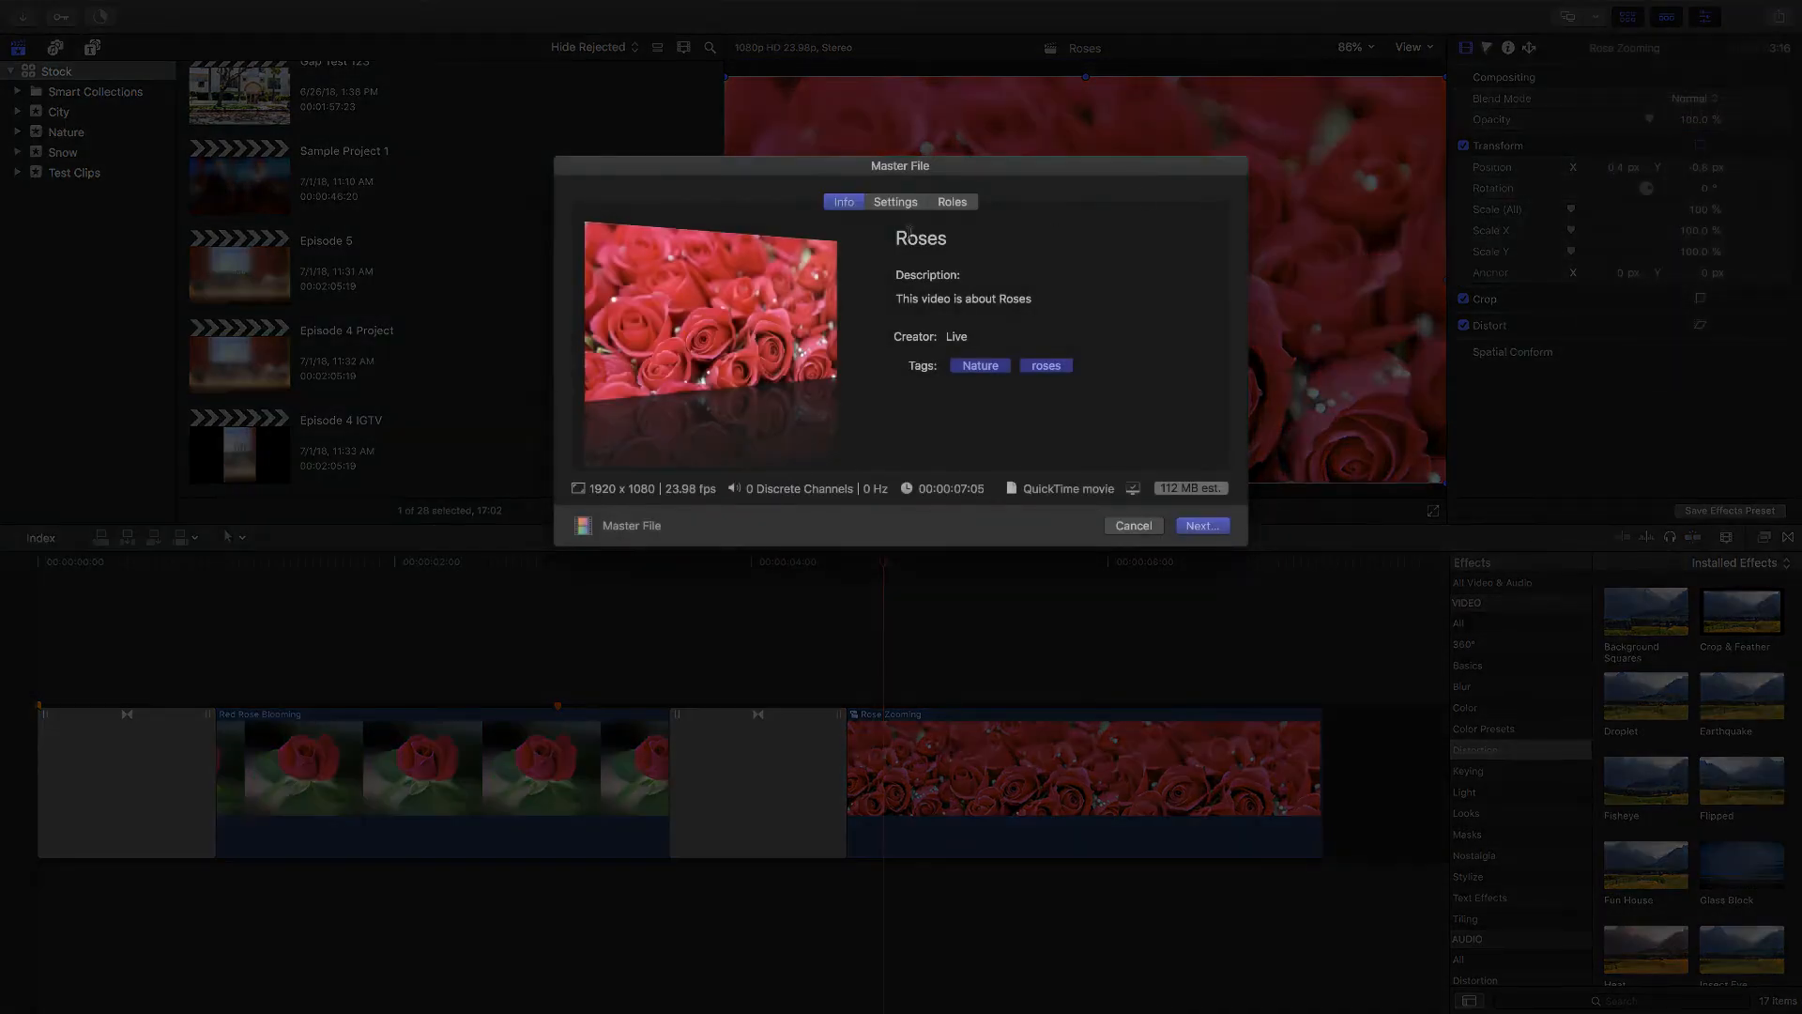
pyautogui.click(896, 203)
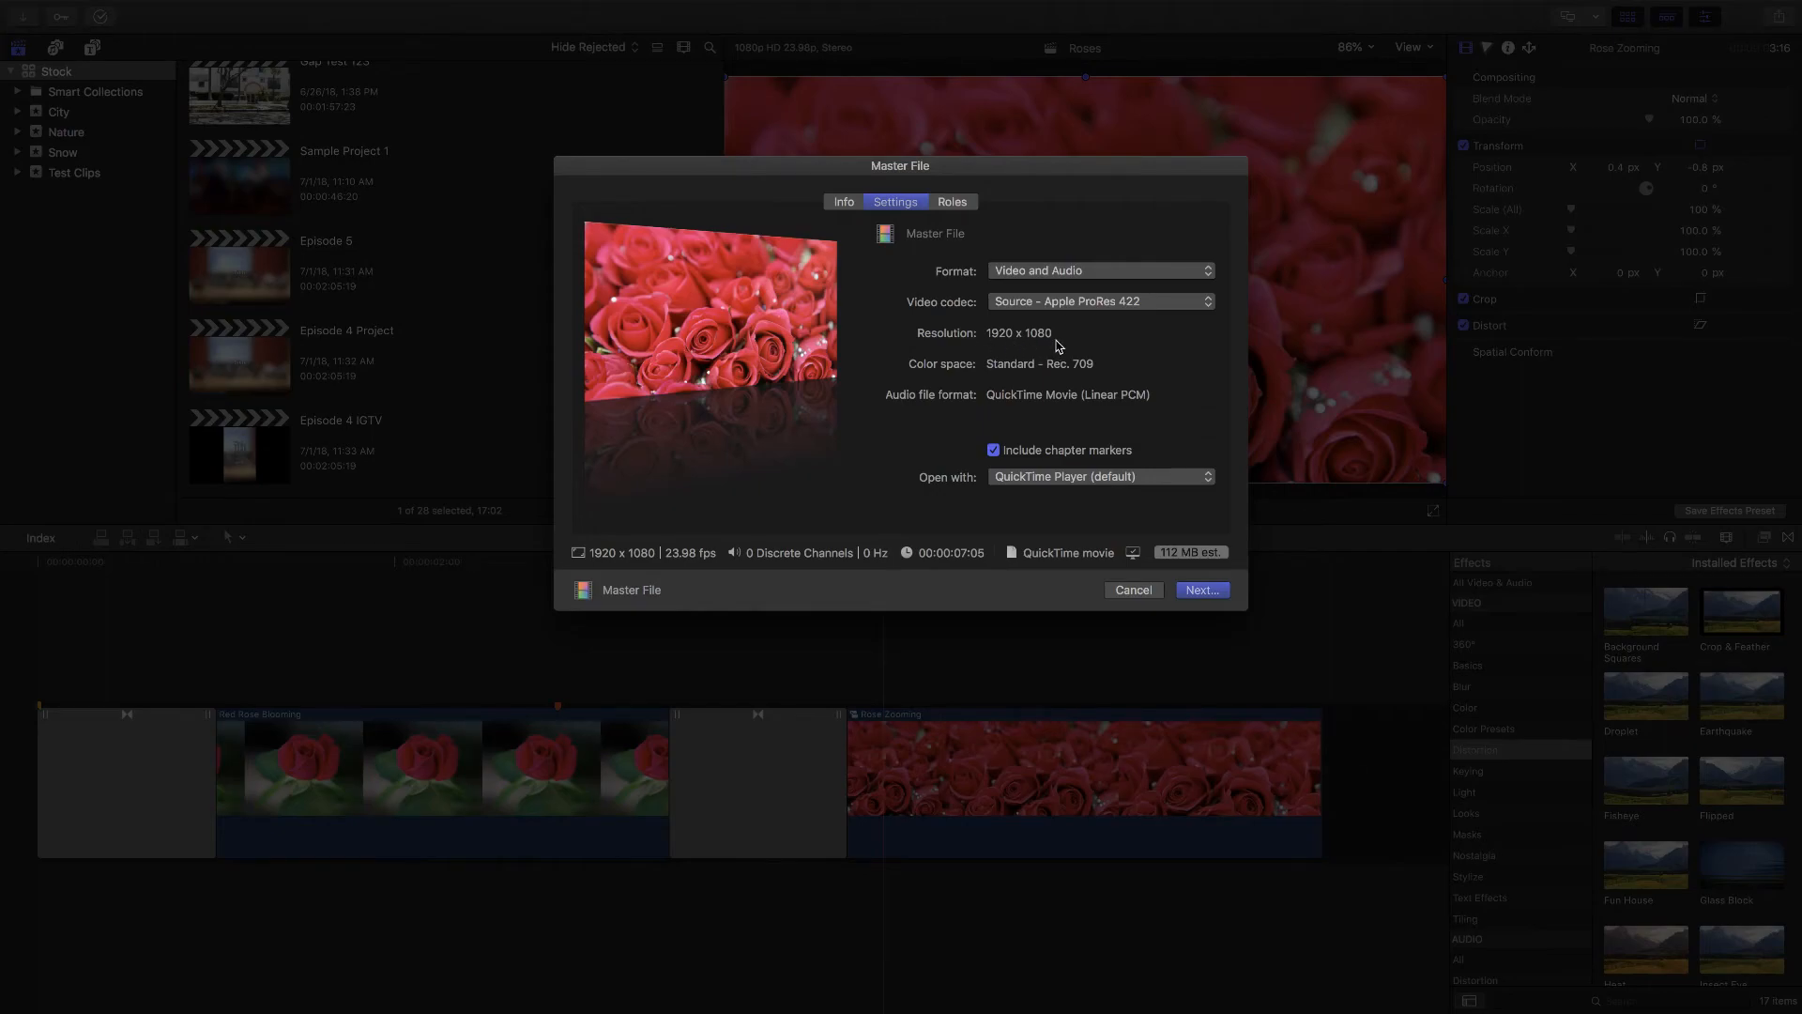
pyautogui.click(1132, 591)
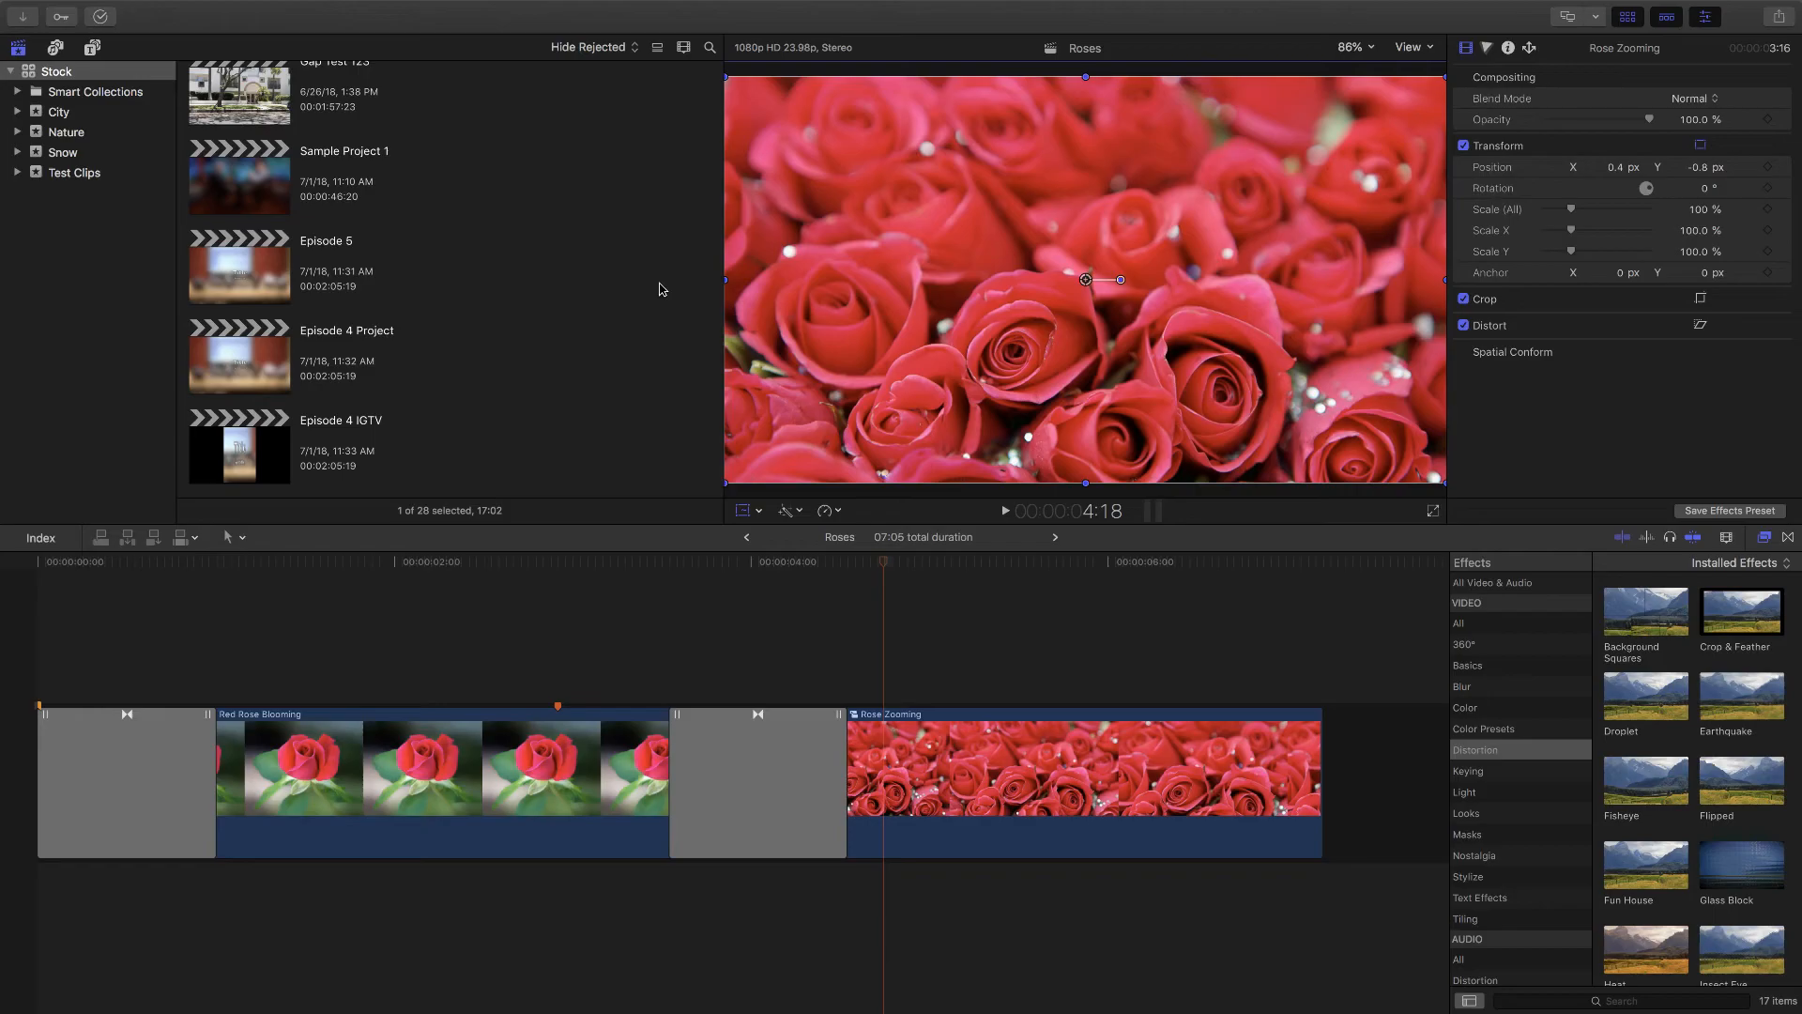
# Step: Browse the projects and clips of the Test Clips event in filmstrip view
pyautogui.click(113, 281)
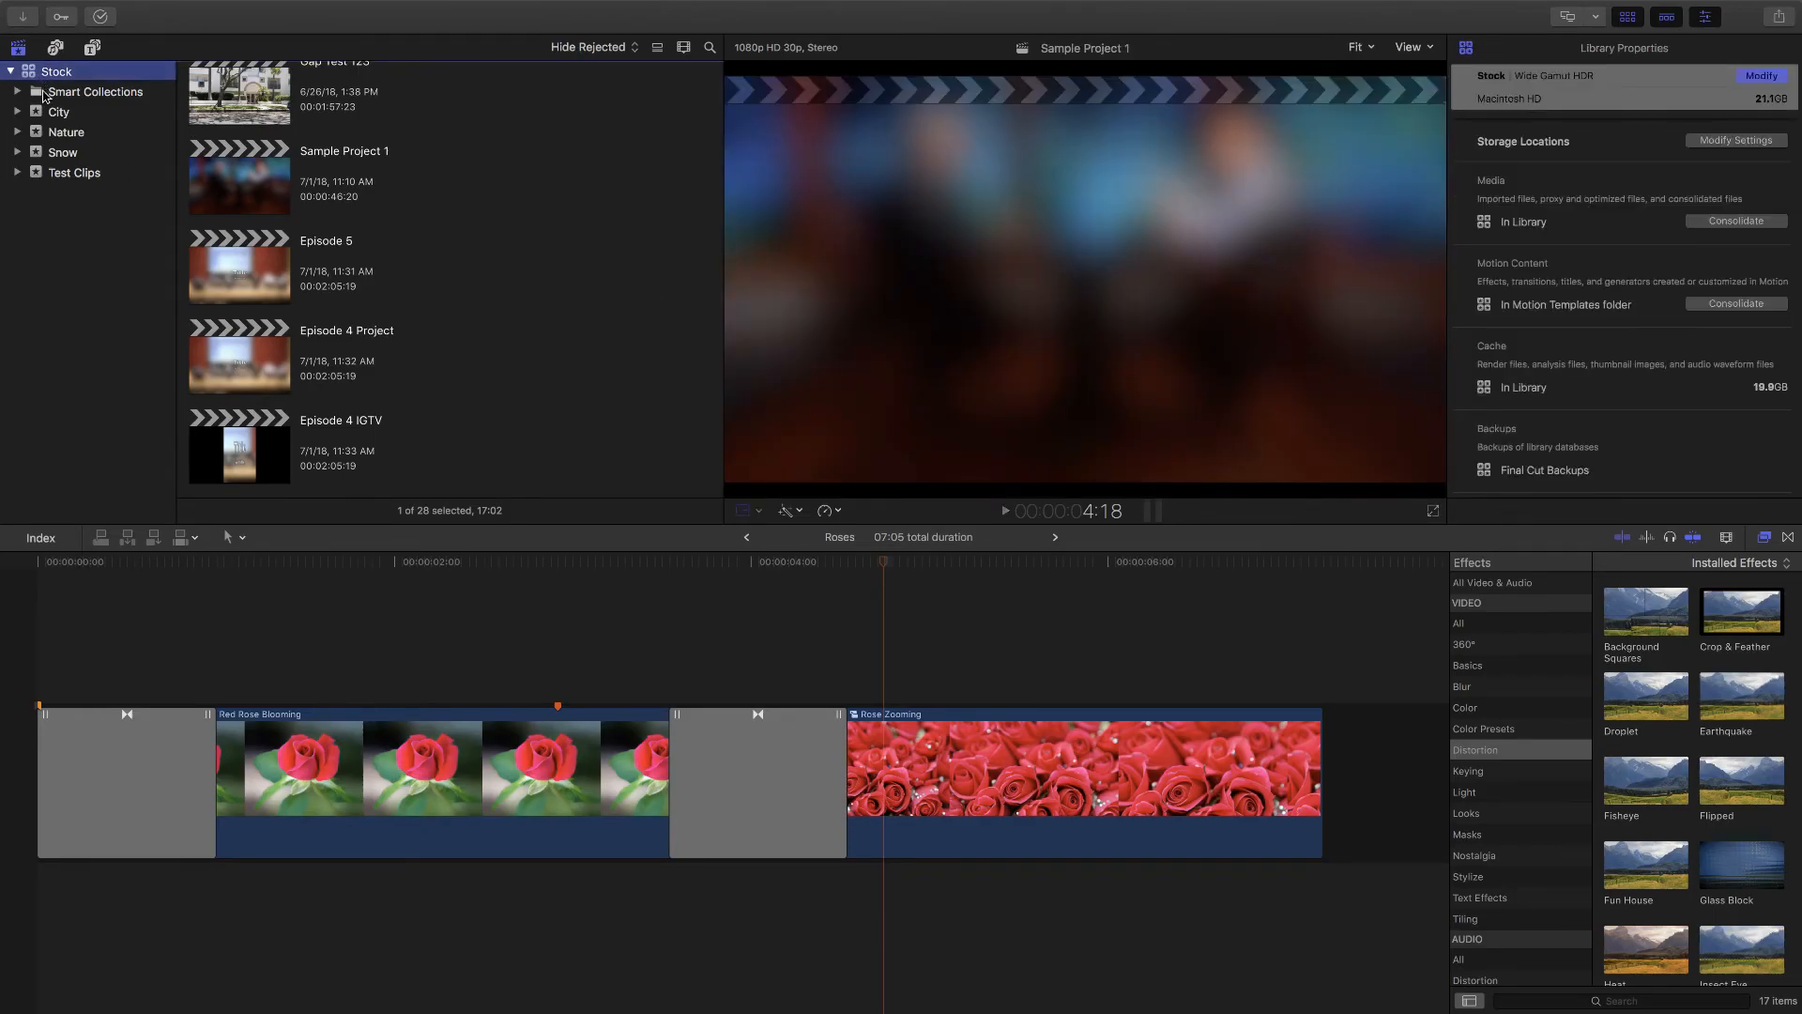
pyautogui.click(94, 176)
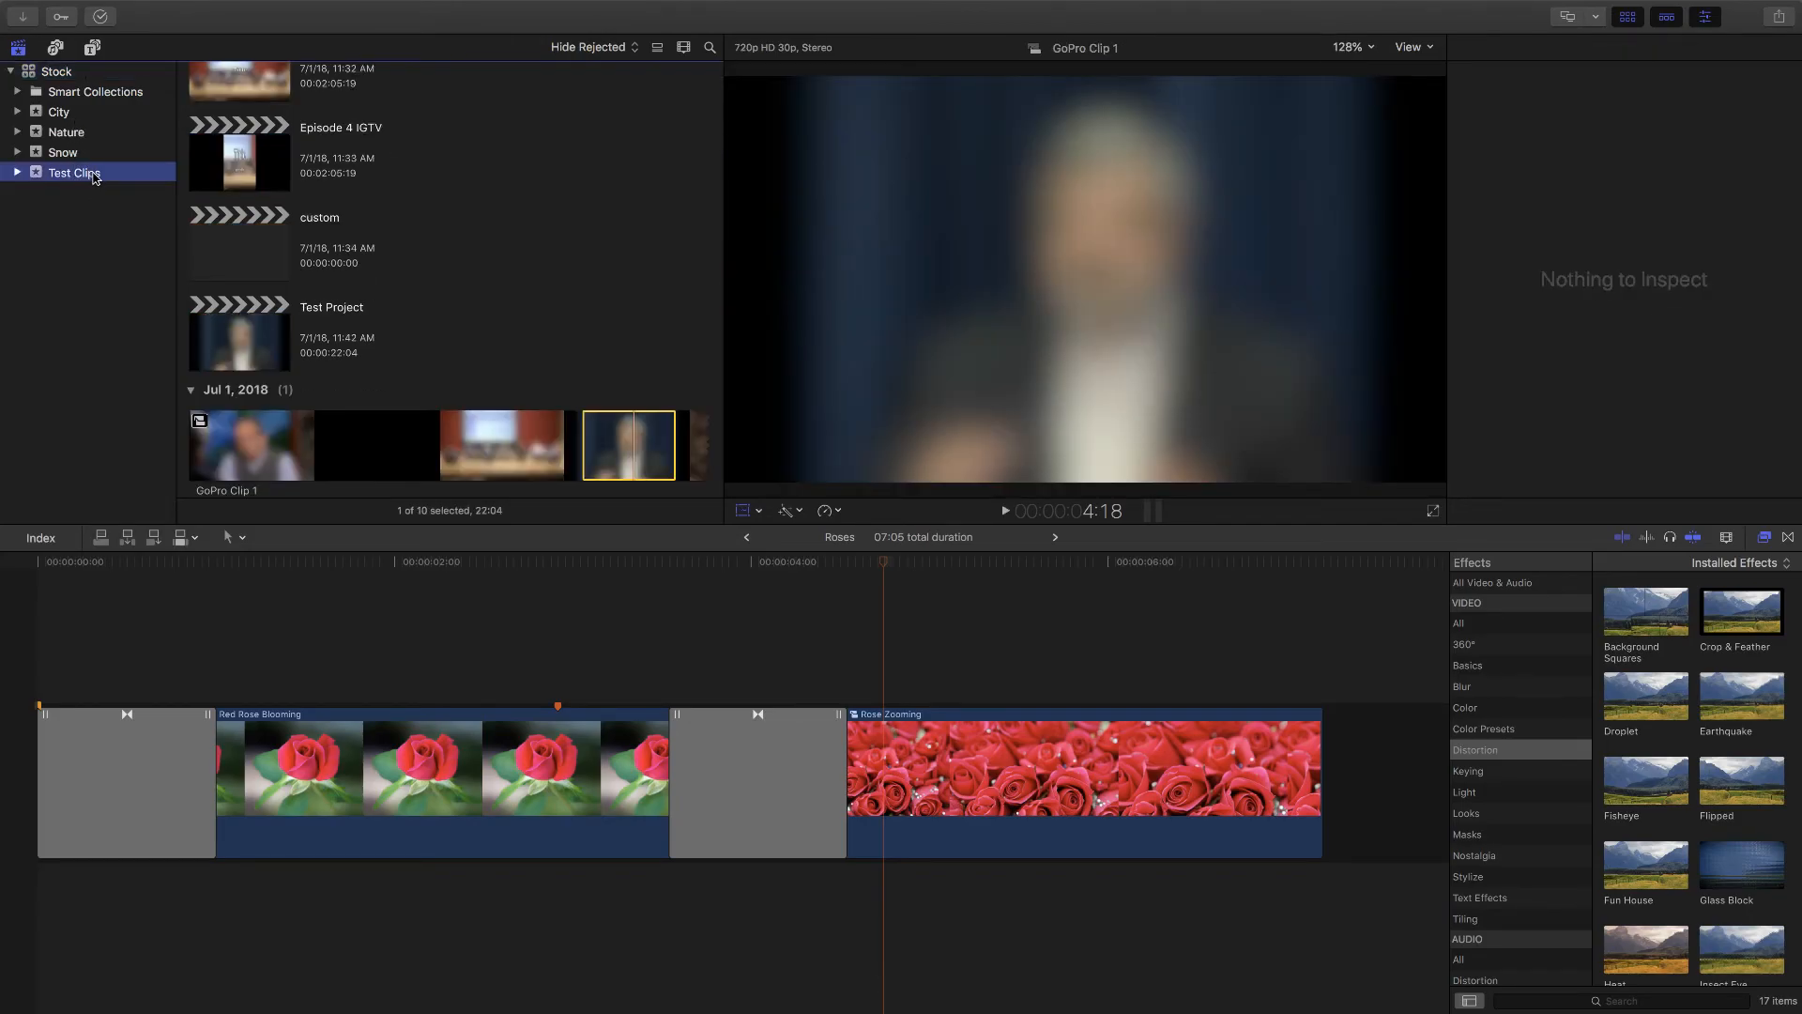
pyautogui.scroll(-10, 435, 324)
pyautogui.scroll(-10, 436, 324)
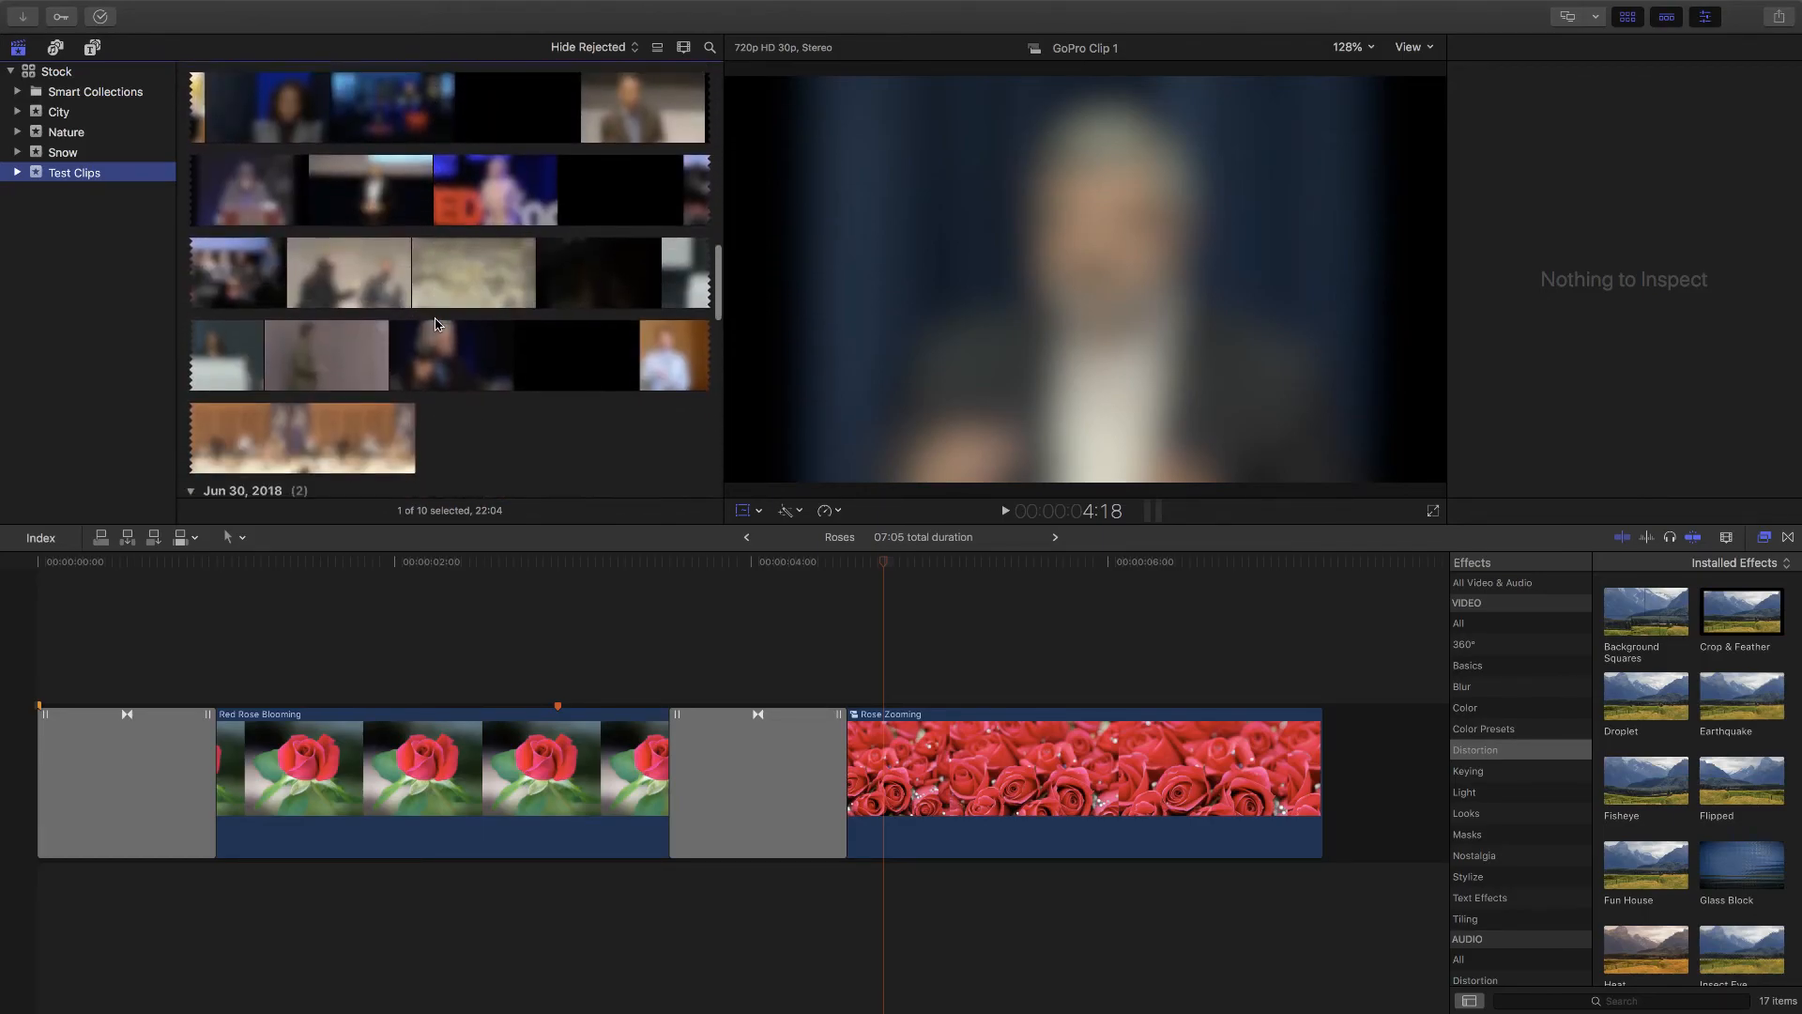
pyautogui.scroll(-2, 521, 272)
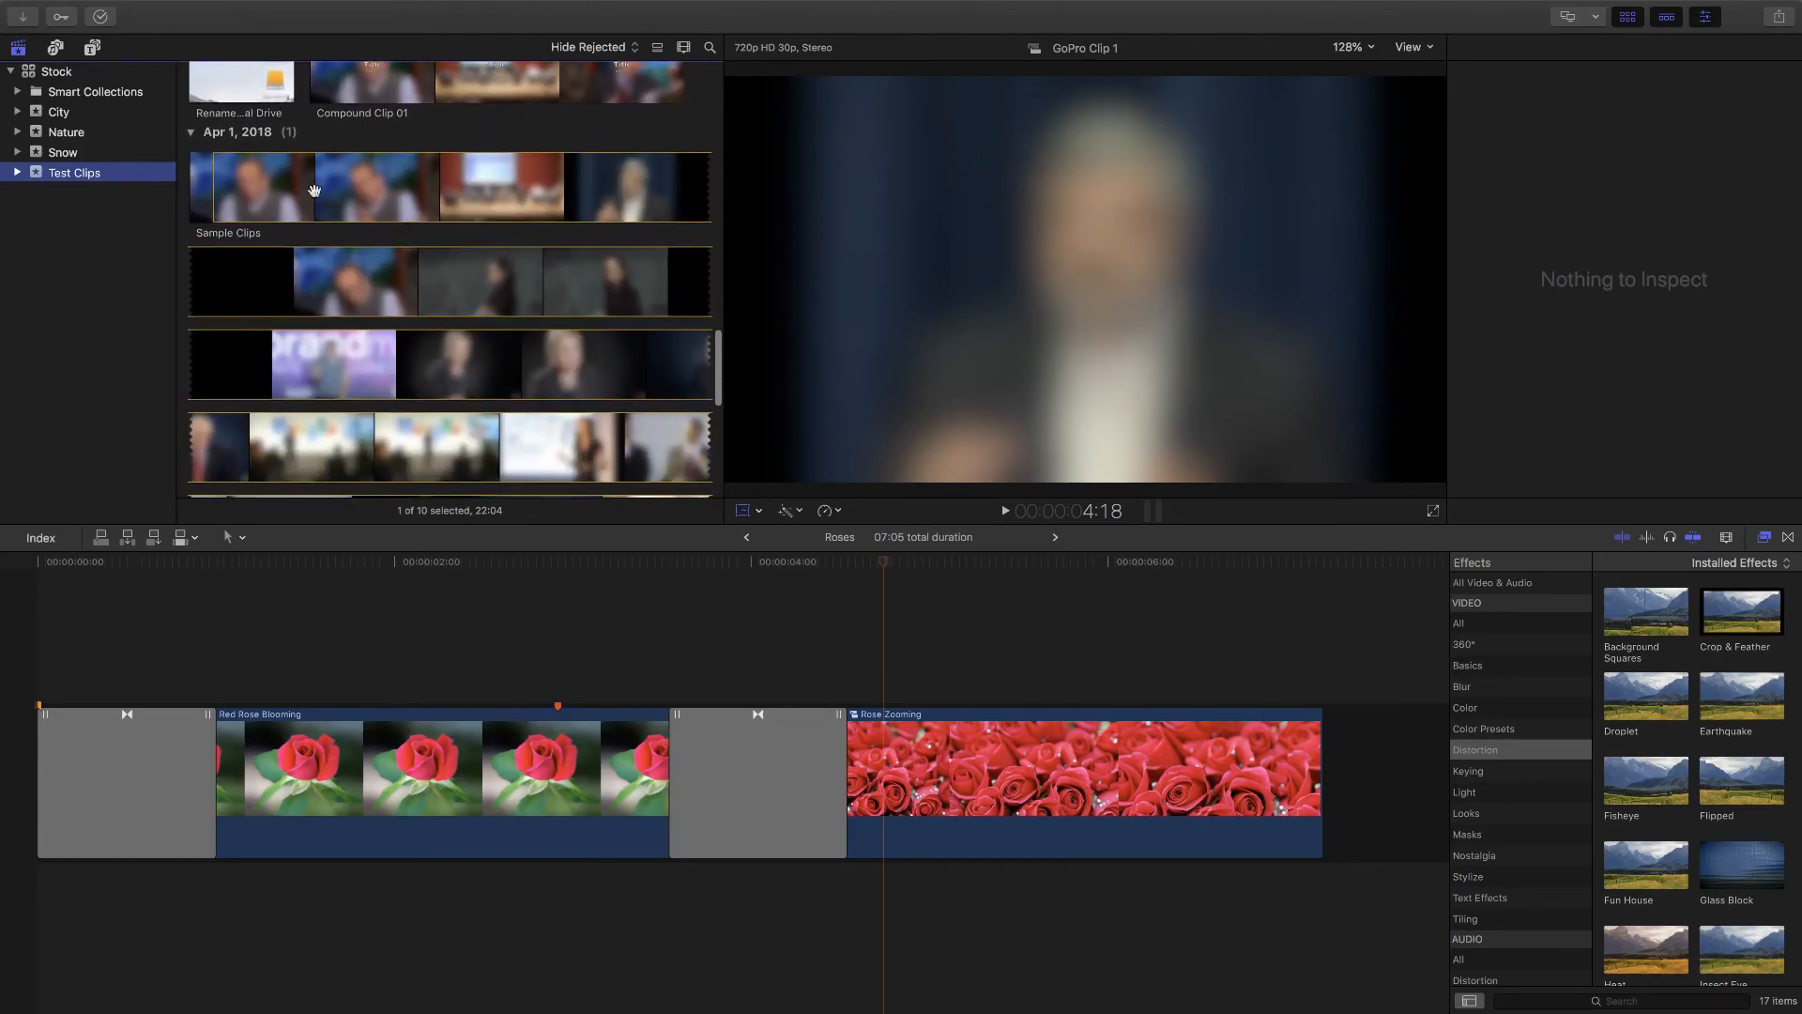
pyautogui.scroll(-5, 521, 309)
pyautogui.scroll(1, 521, 324)
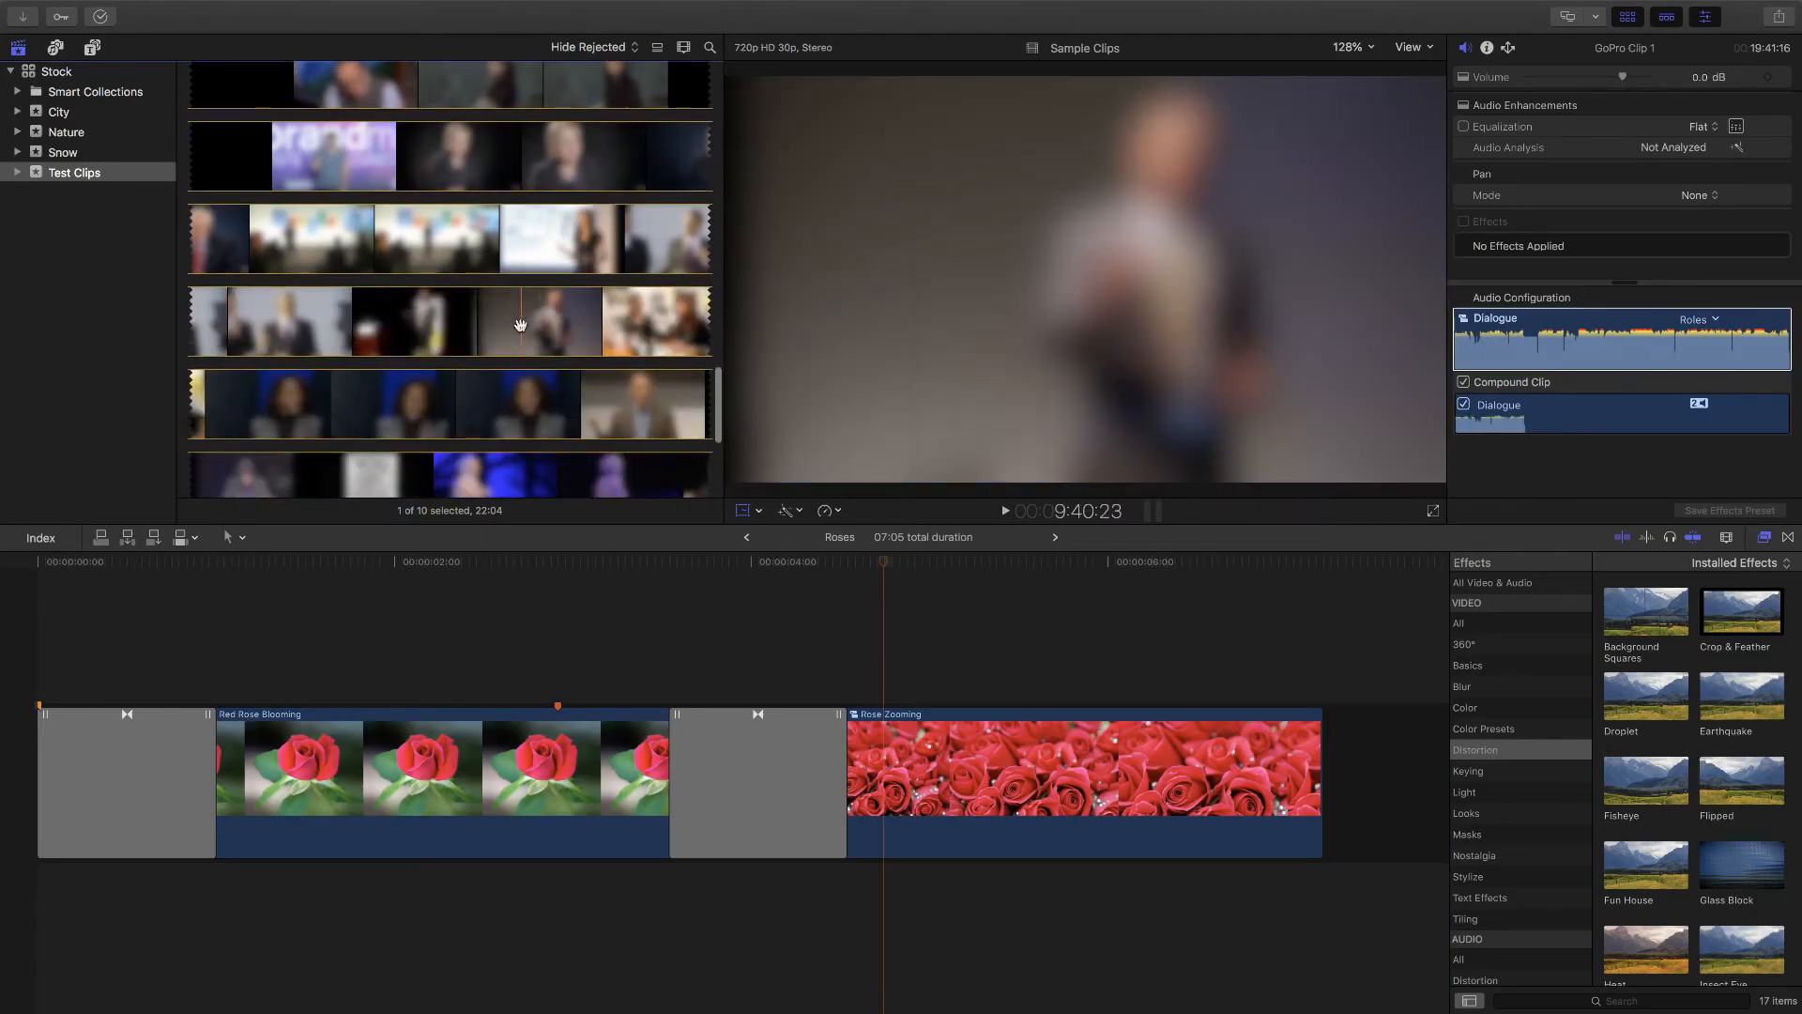
pyautogui.scroll(5, 434, 285)
pyautogui.scroll(5, 433, 284)
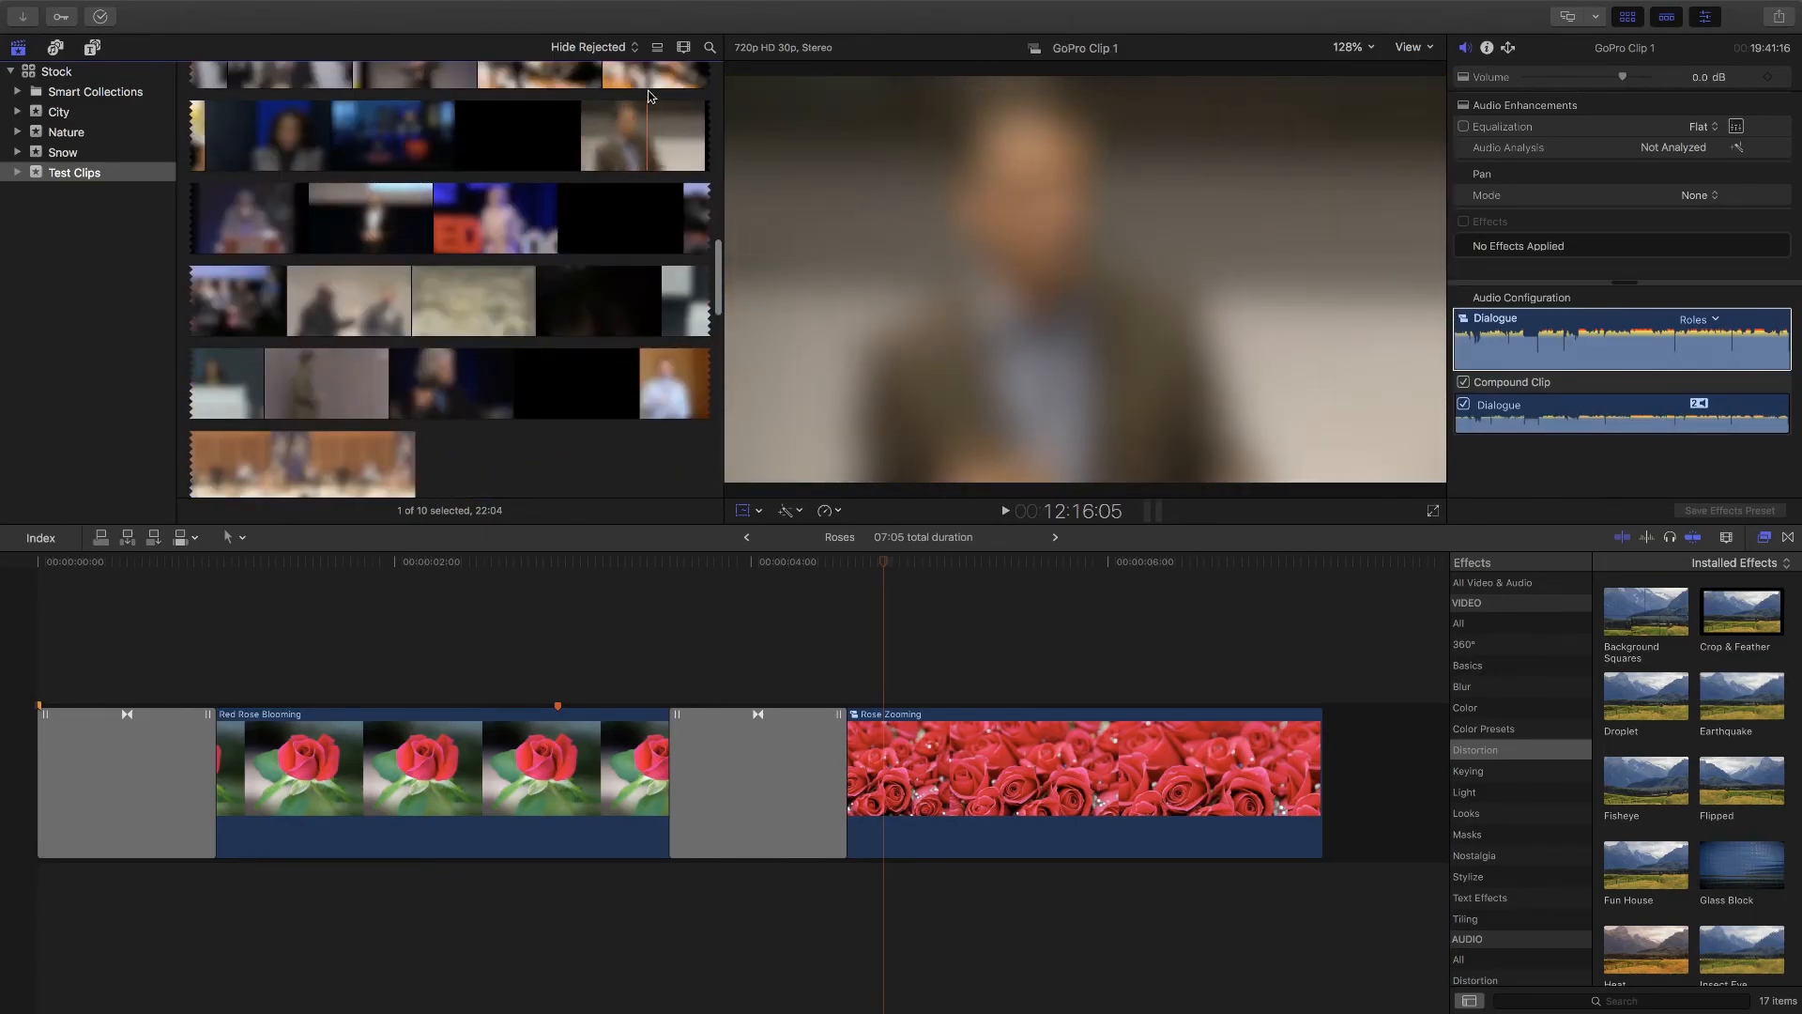
pyautogui.scroll(5, 629, 103)
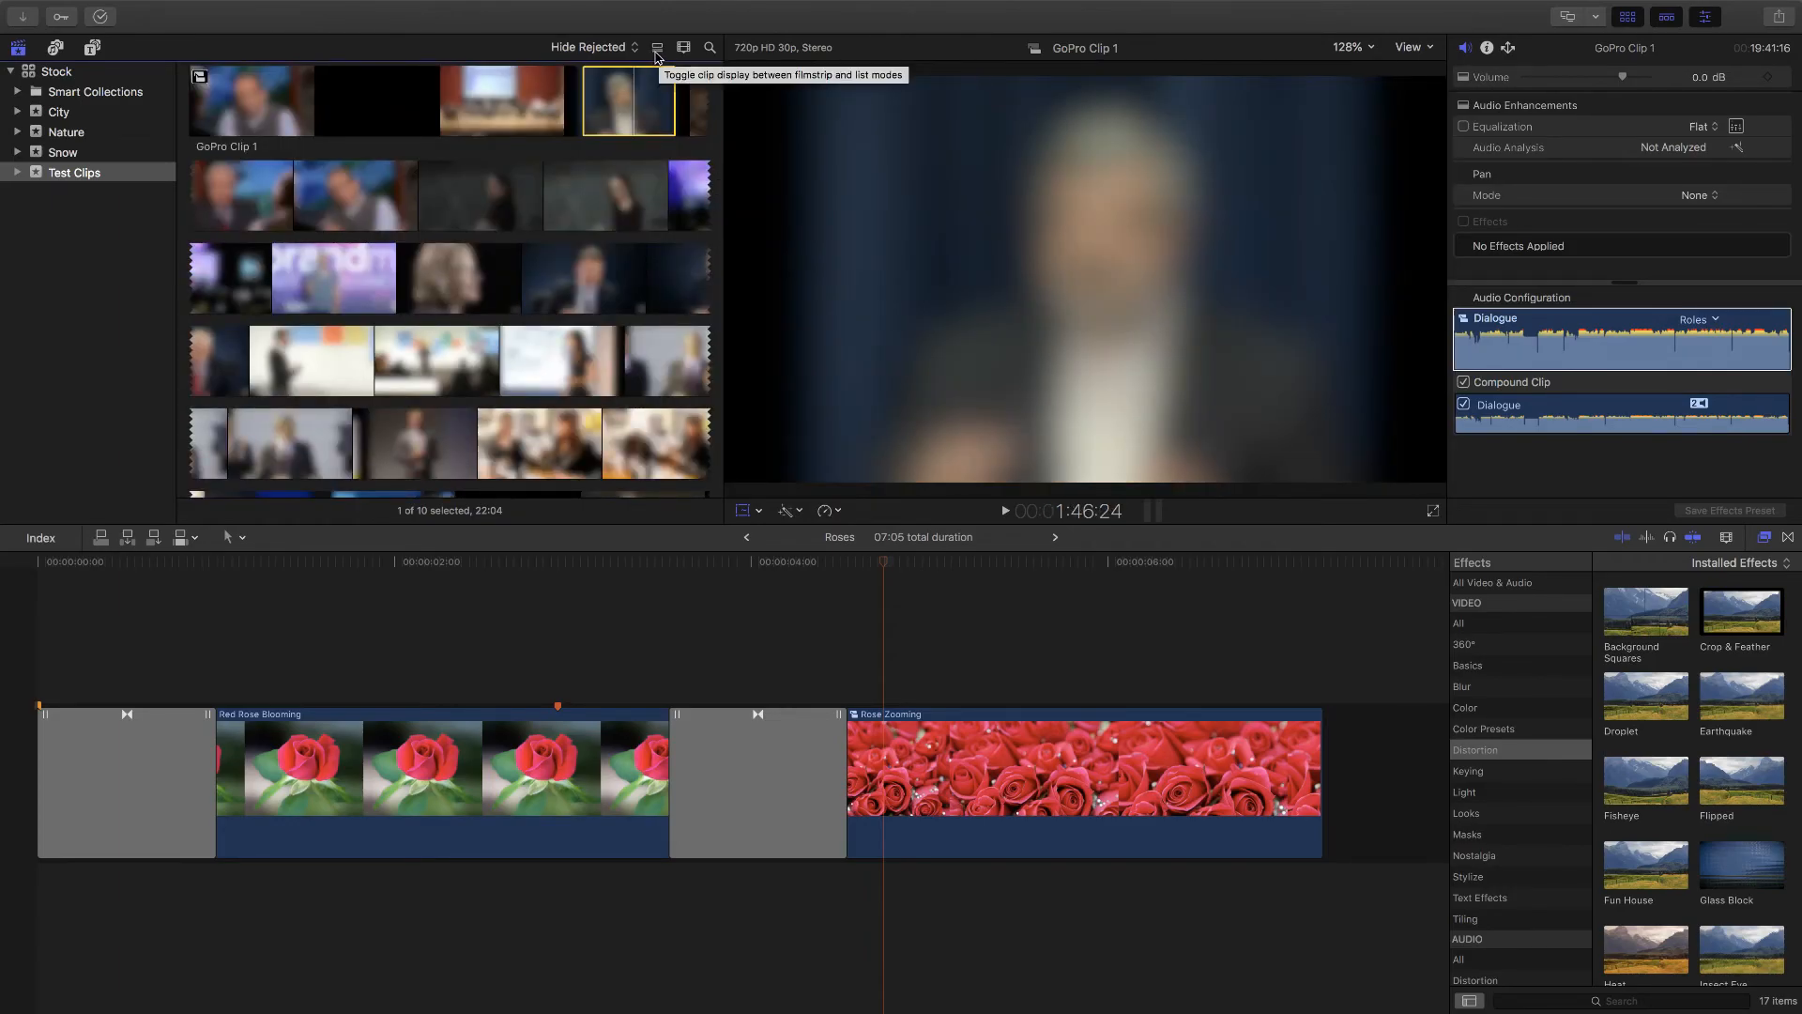
# Step: Change the Test Clips browser display to list view and show its metadata columns through to the video and audio roles
pyautogui.click(657, 49)
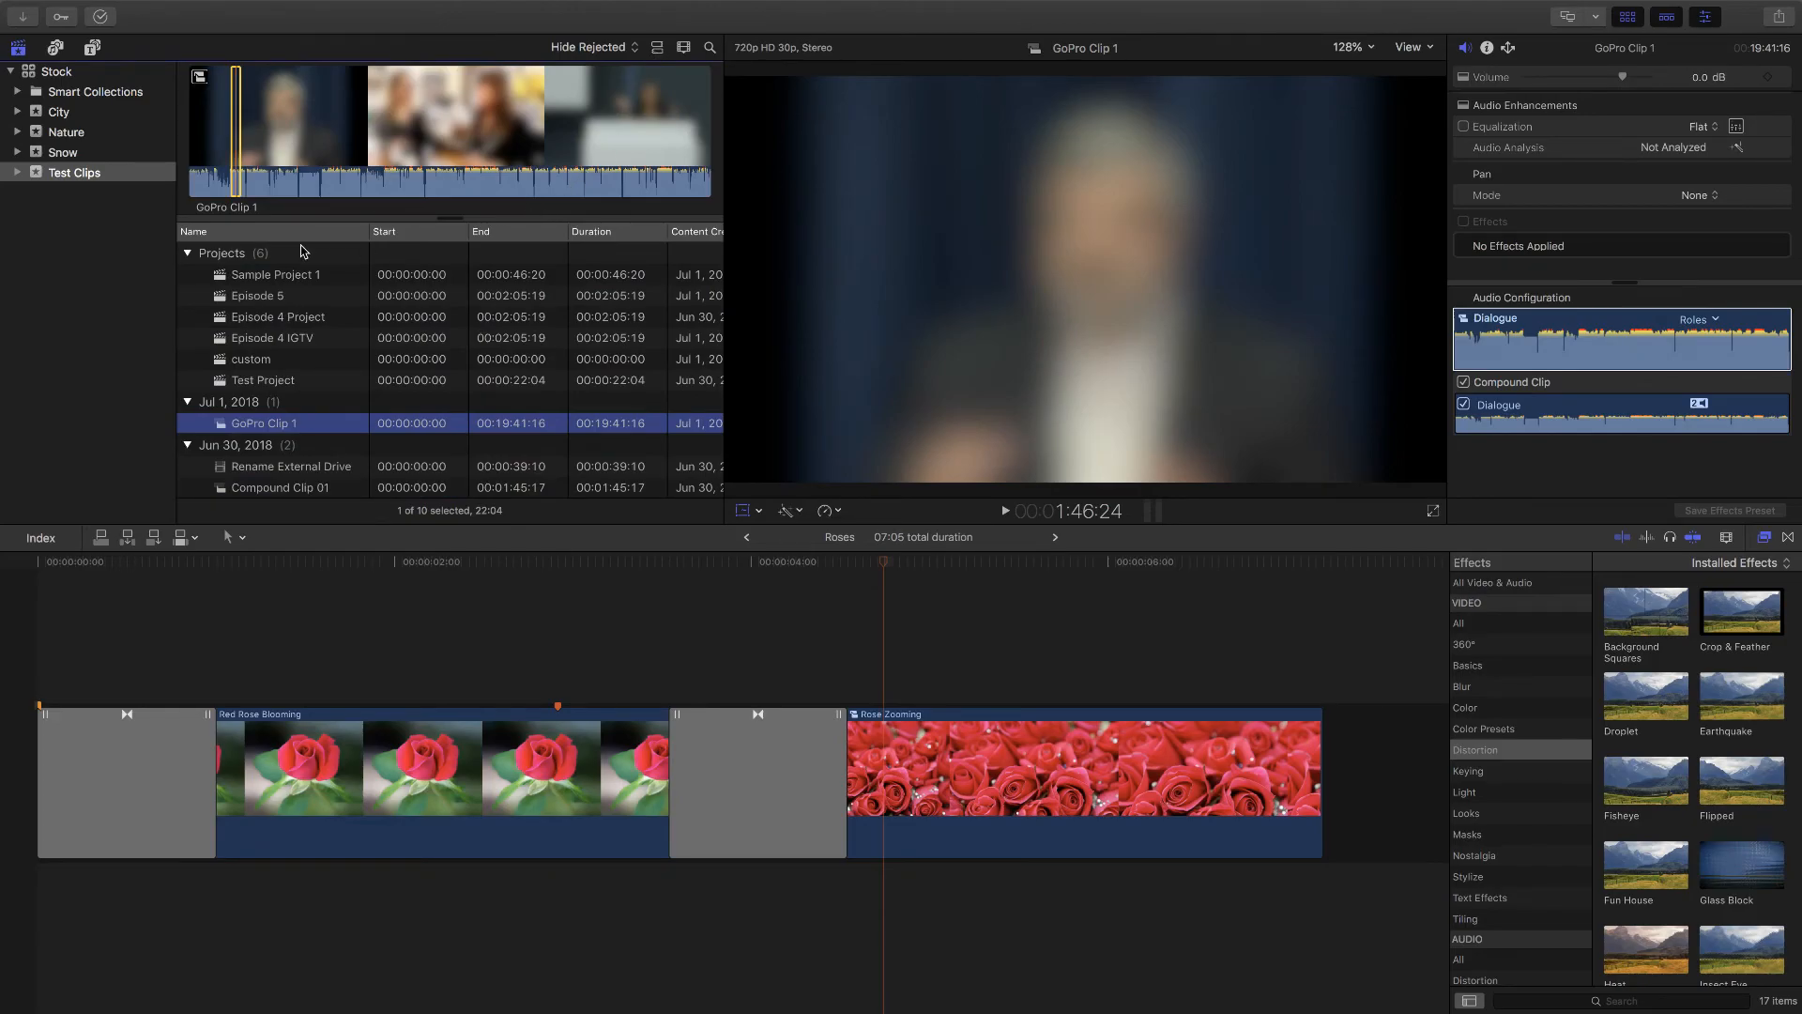
pyautogui.hscroll(5, 503, 242)
pyautogui.hscroll(8, 503, 242)
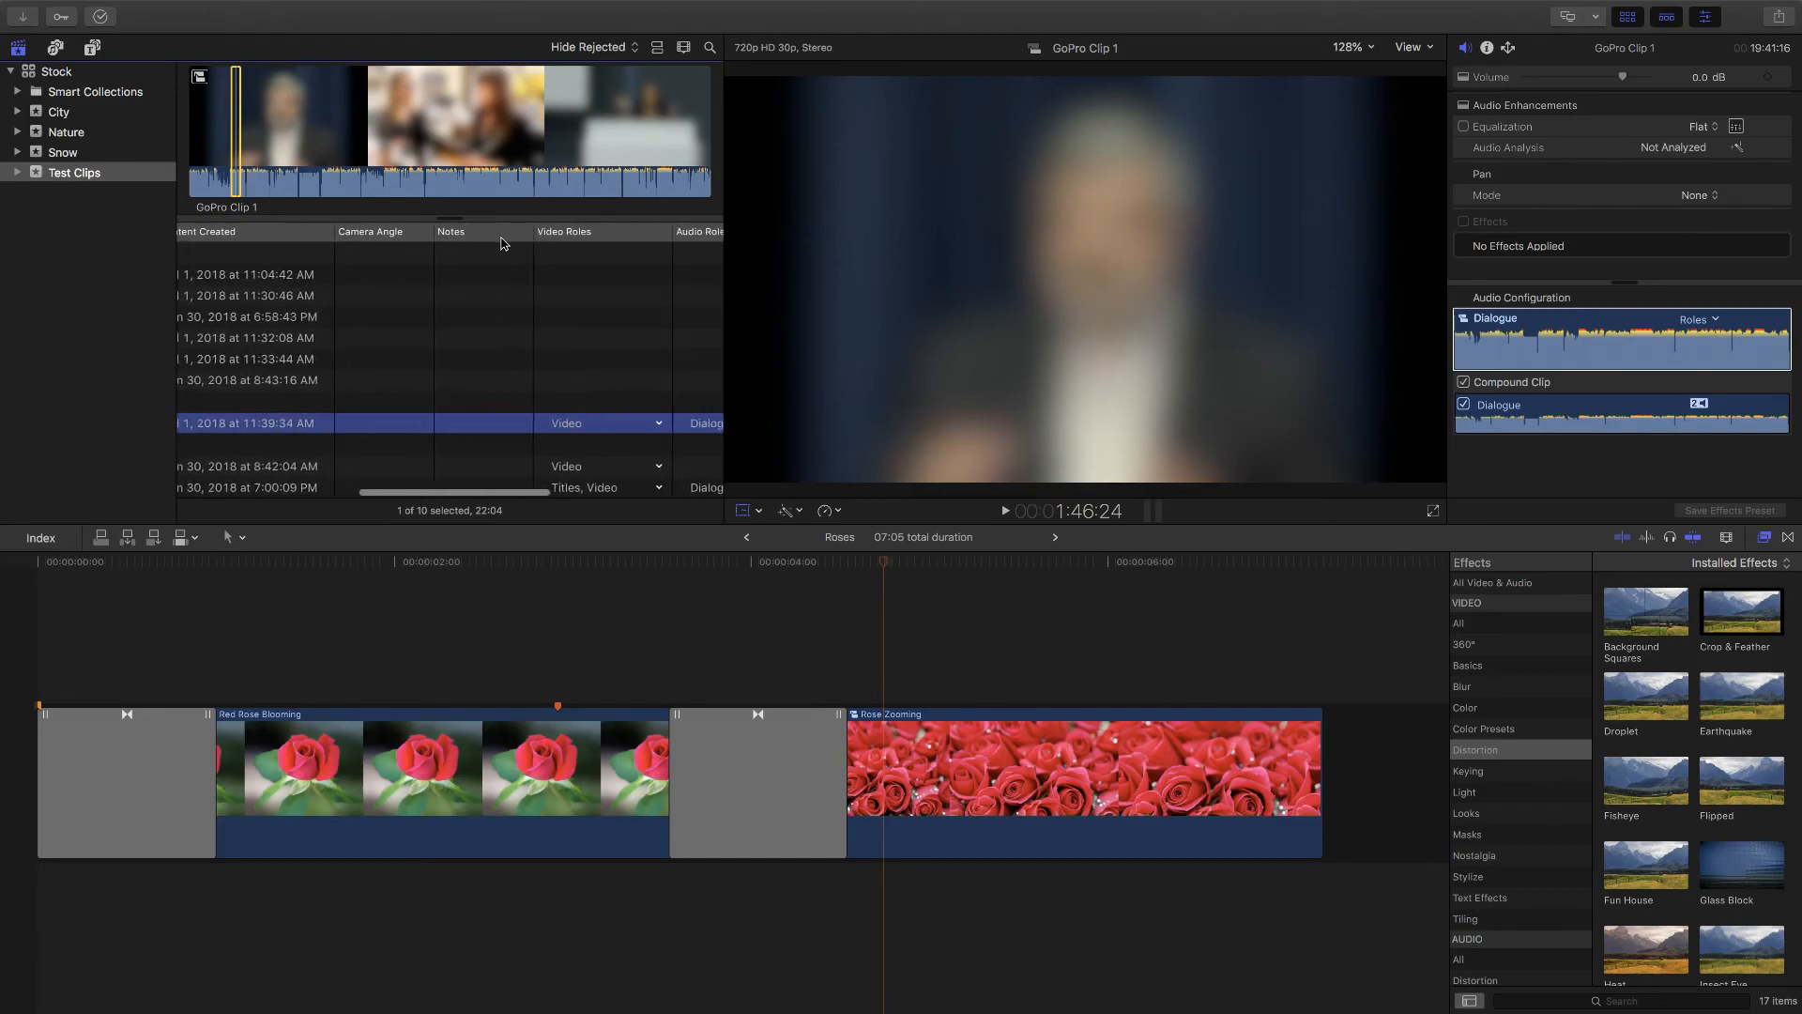
# Step: Sort the Test Clips list by Start, and add the Frame Size and Video Frame Rate metadata columns
pyautogui.hscroll(6, 503, 242)
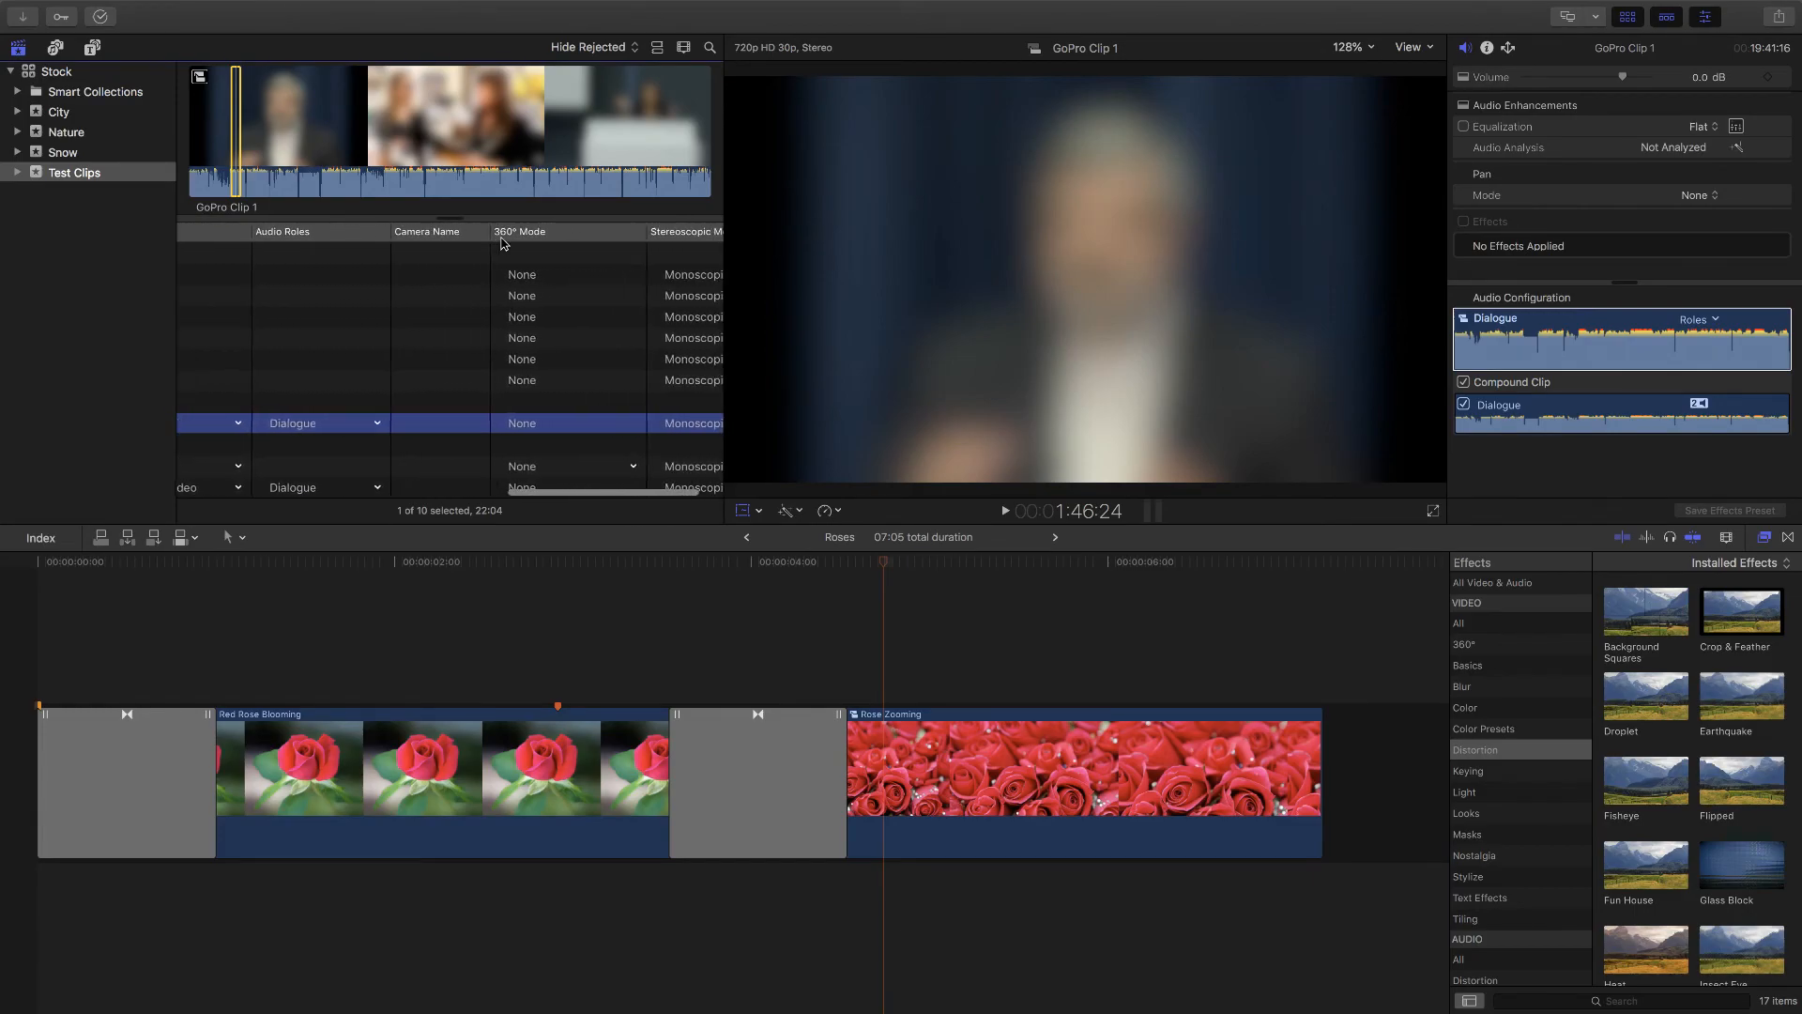
pyautogui.hscroll(-10, 503, 243)
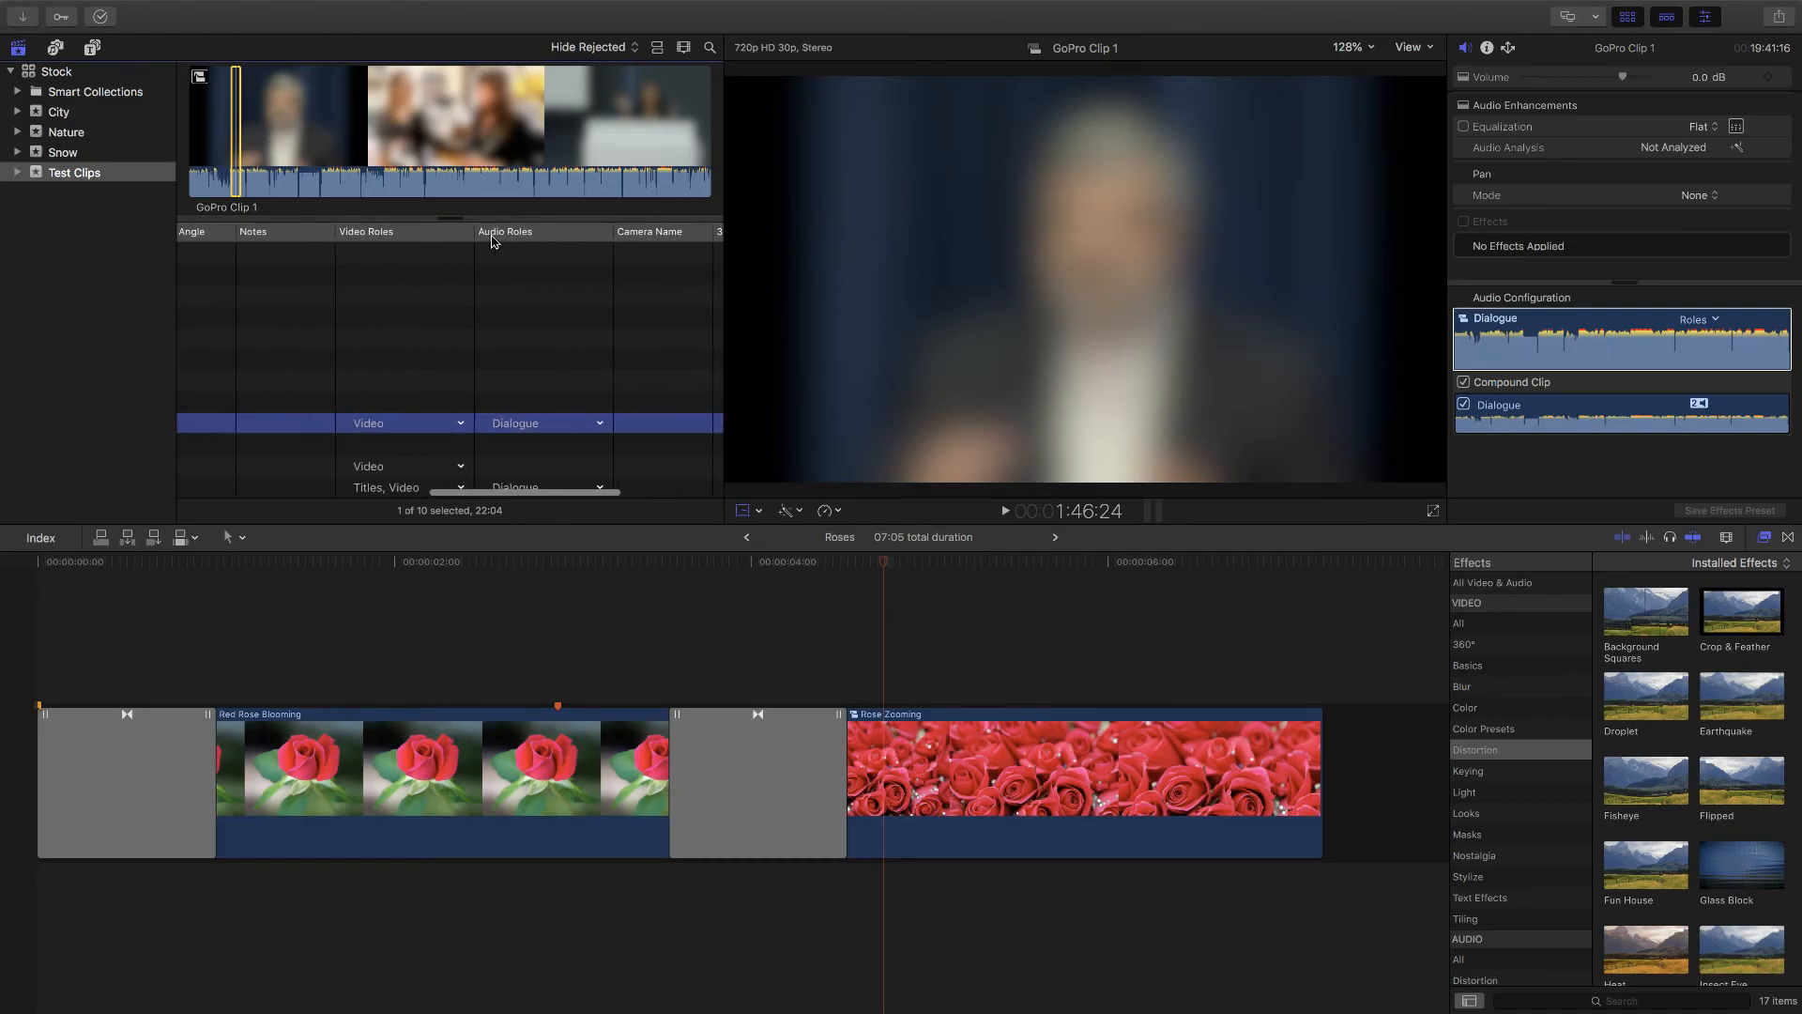
pyautogui.hscroll(-8, 492, 241)
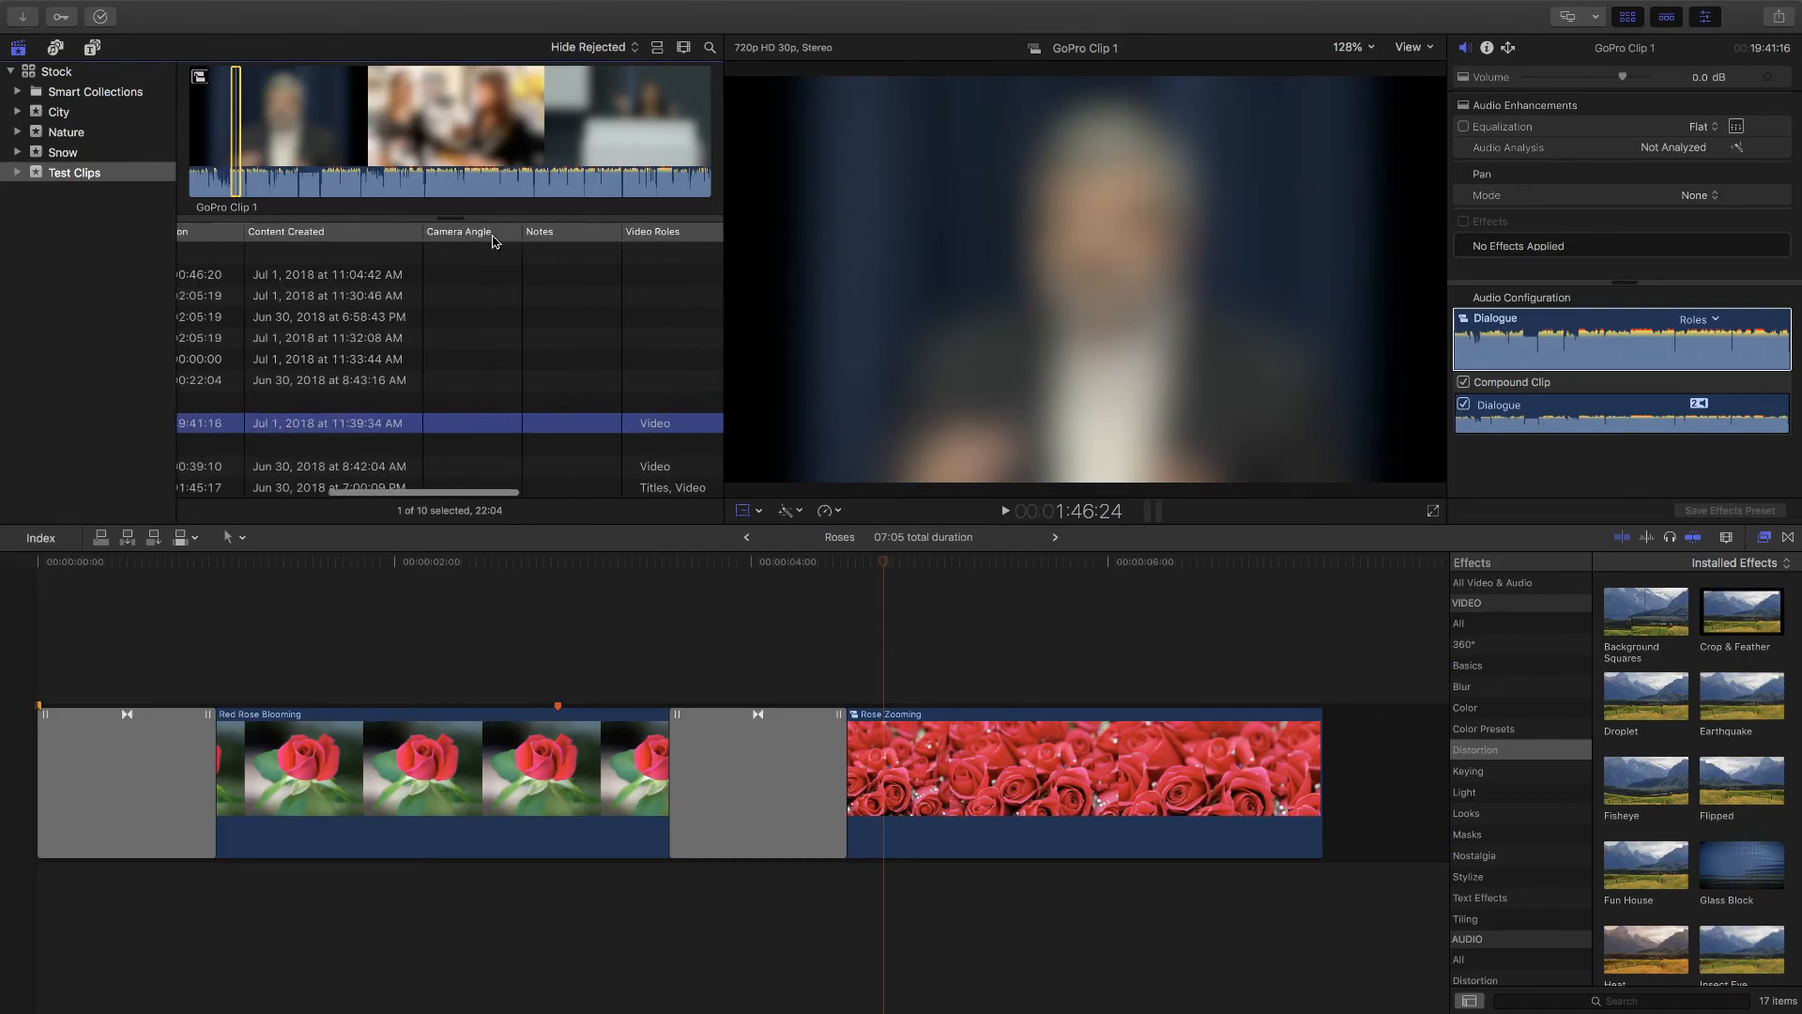
pyautogui.hscroll(-3, 492, 241)
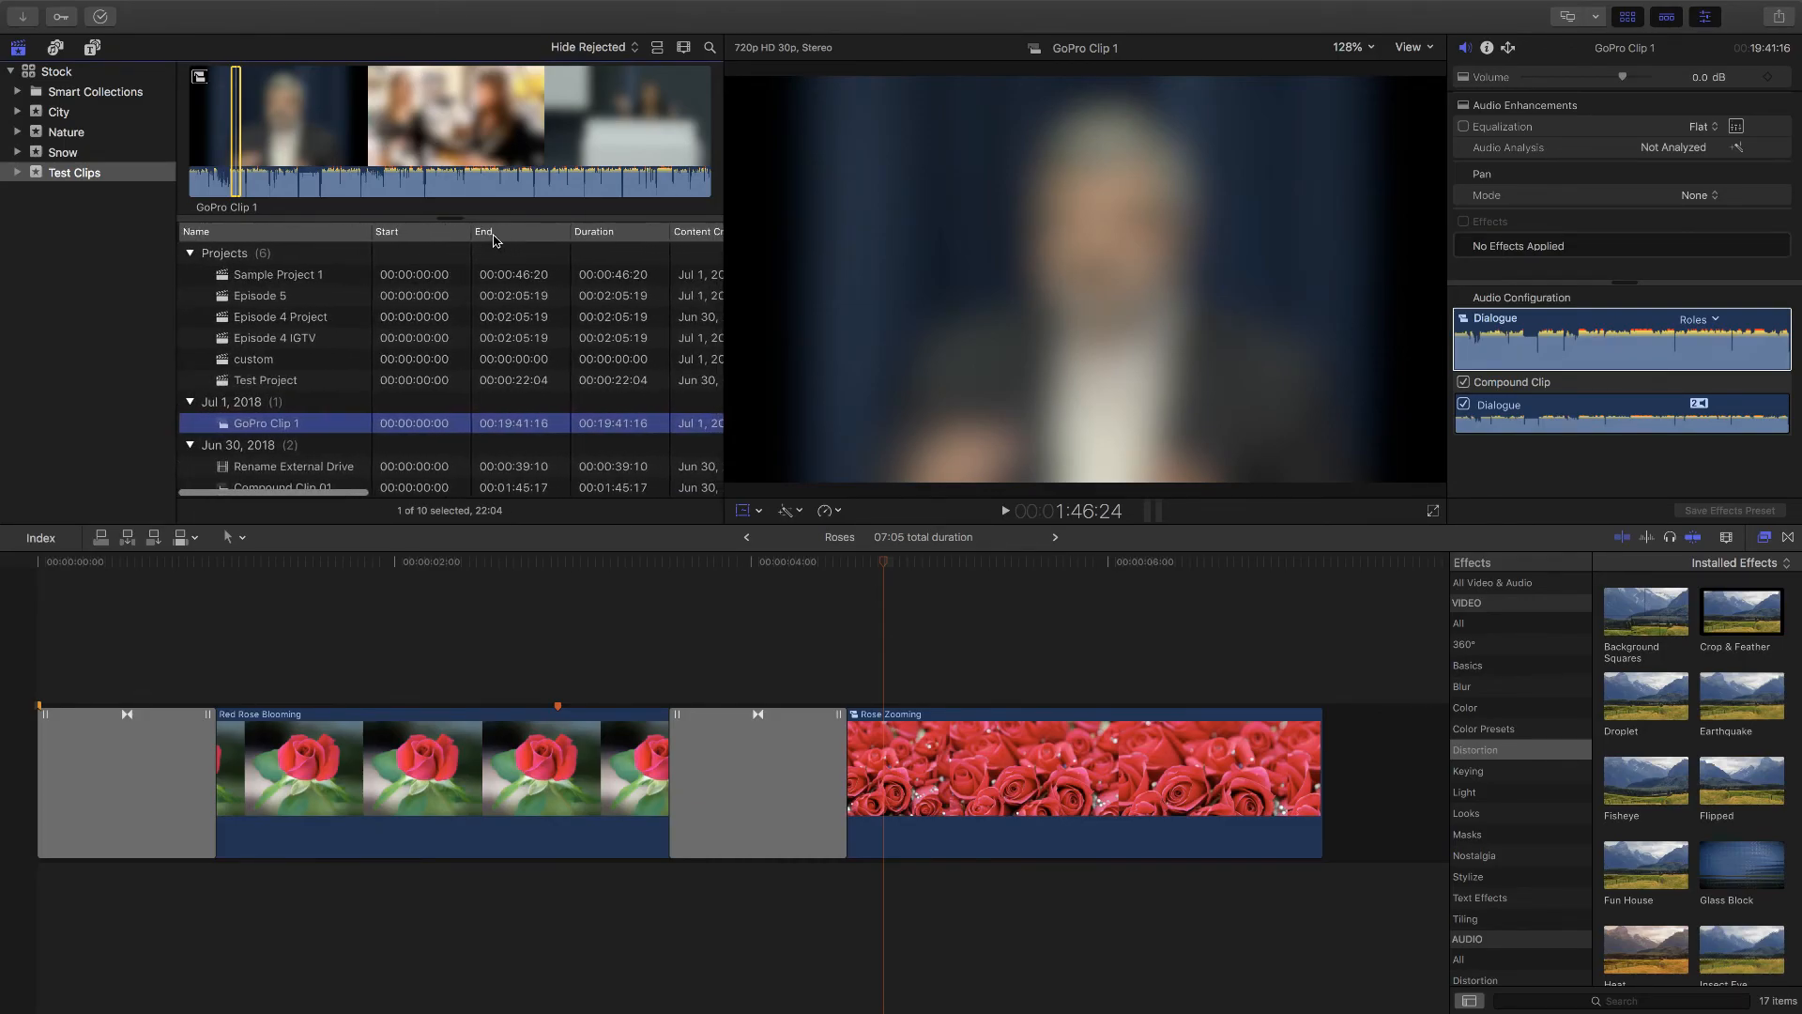
pyautogui.scroll(-1, 460, 338)
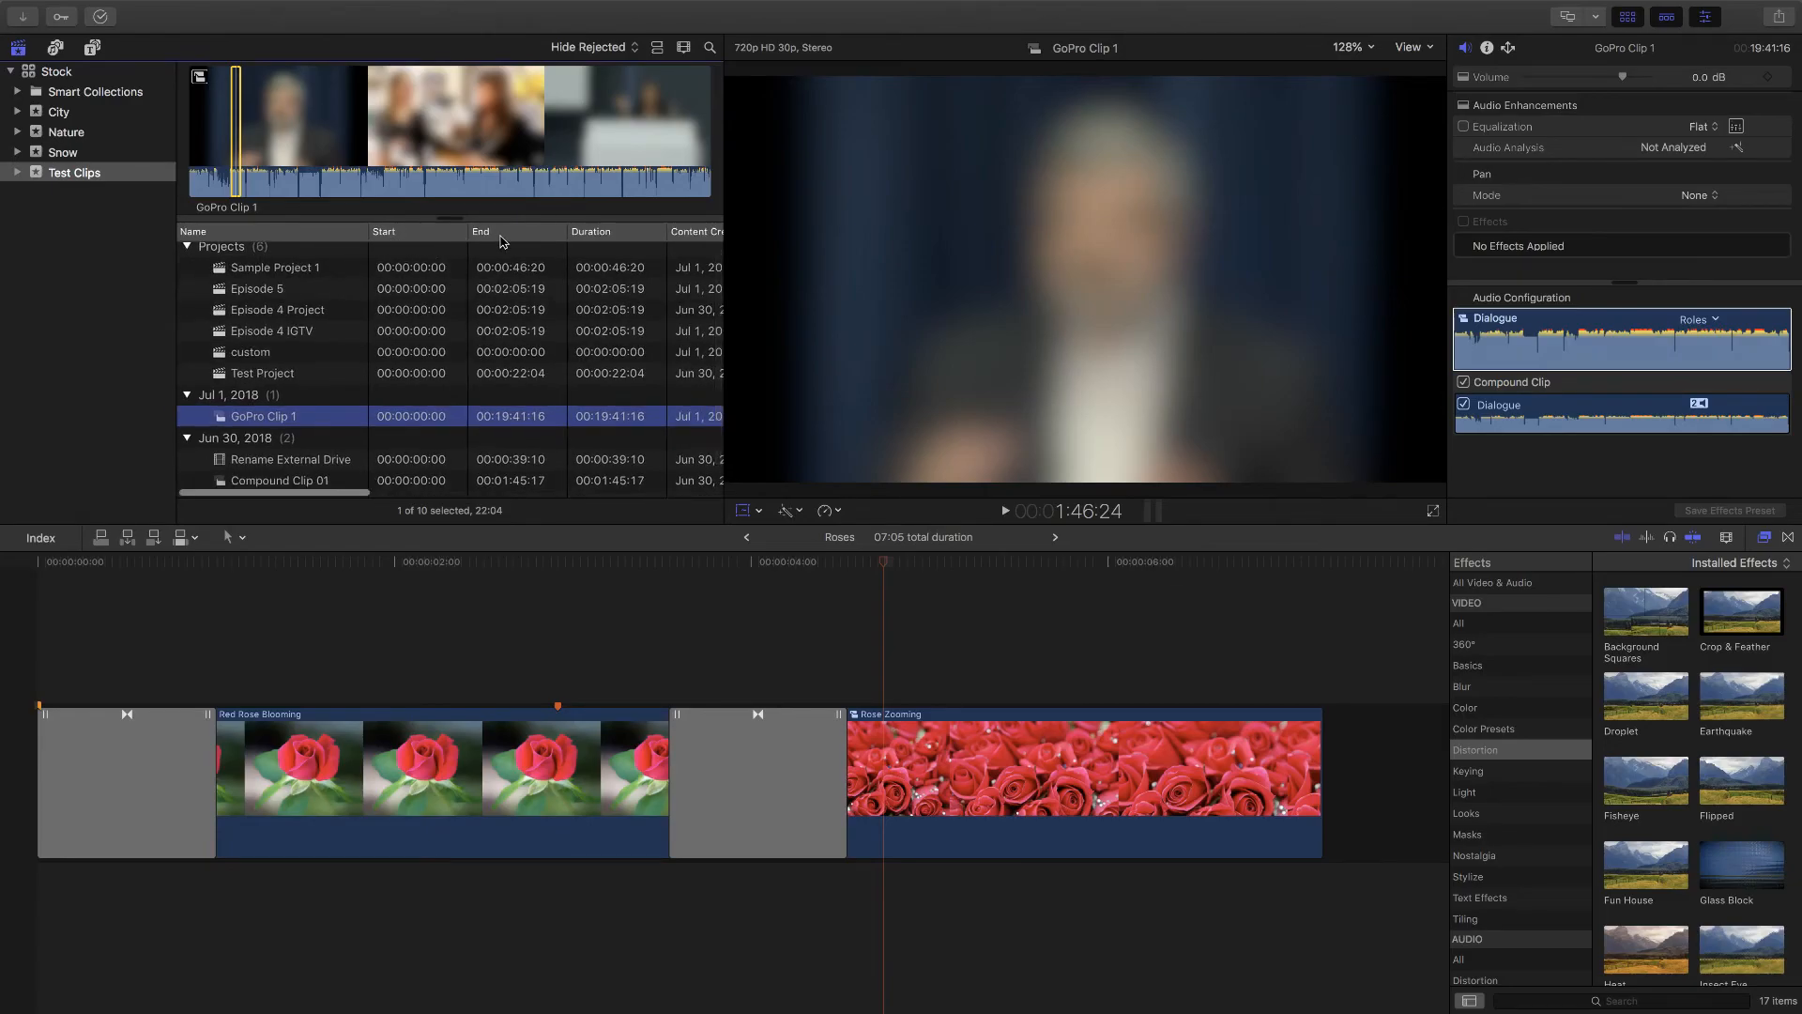
pyautogui.click(421, 239)
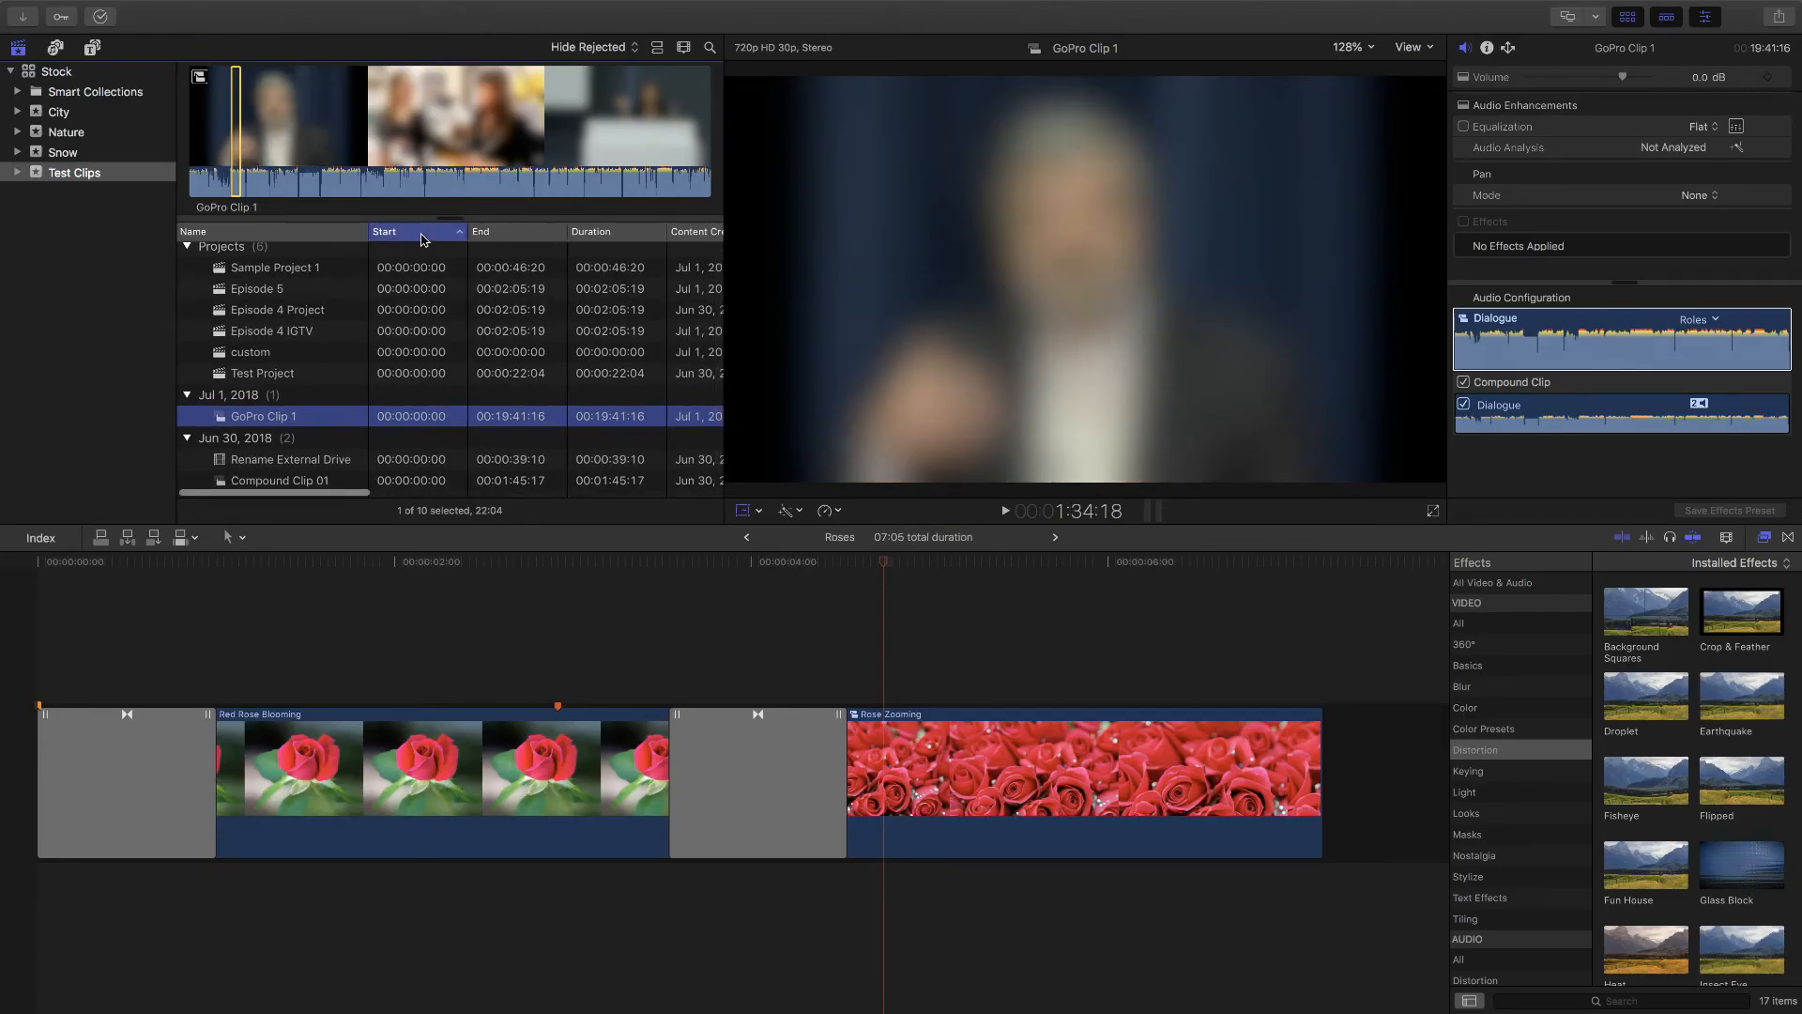
pyautogui.rightClick(421, 240)
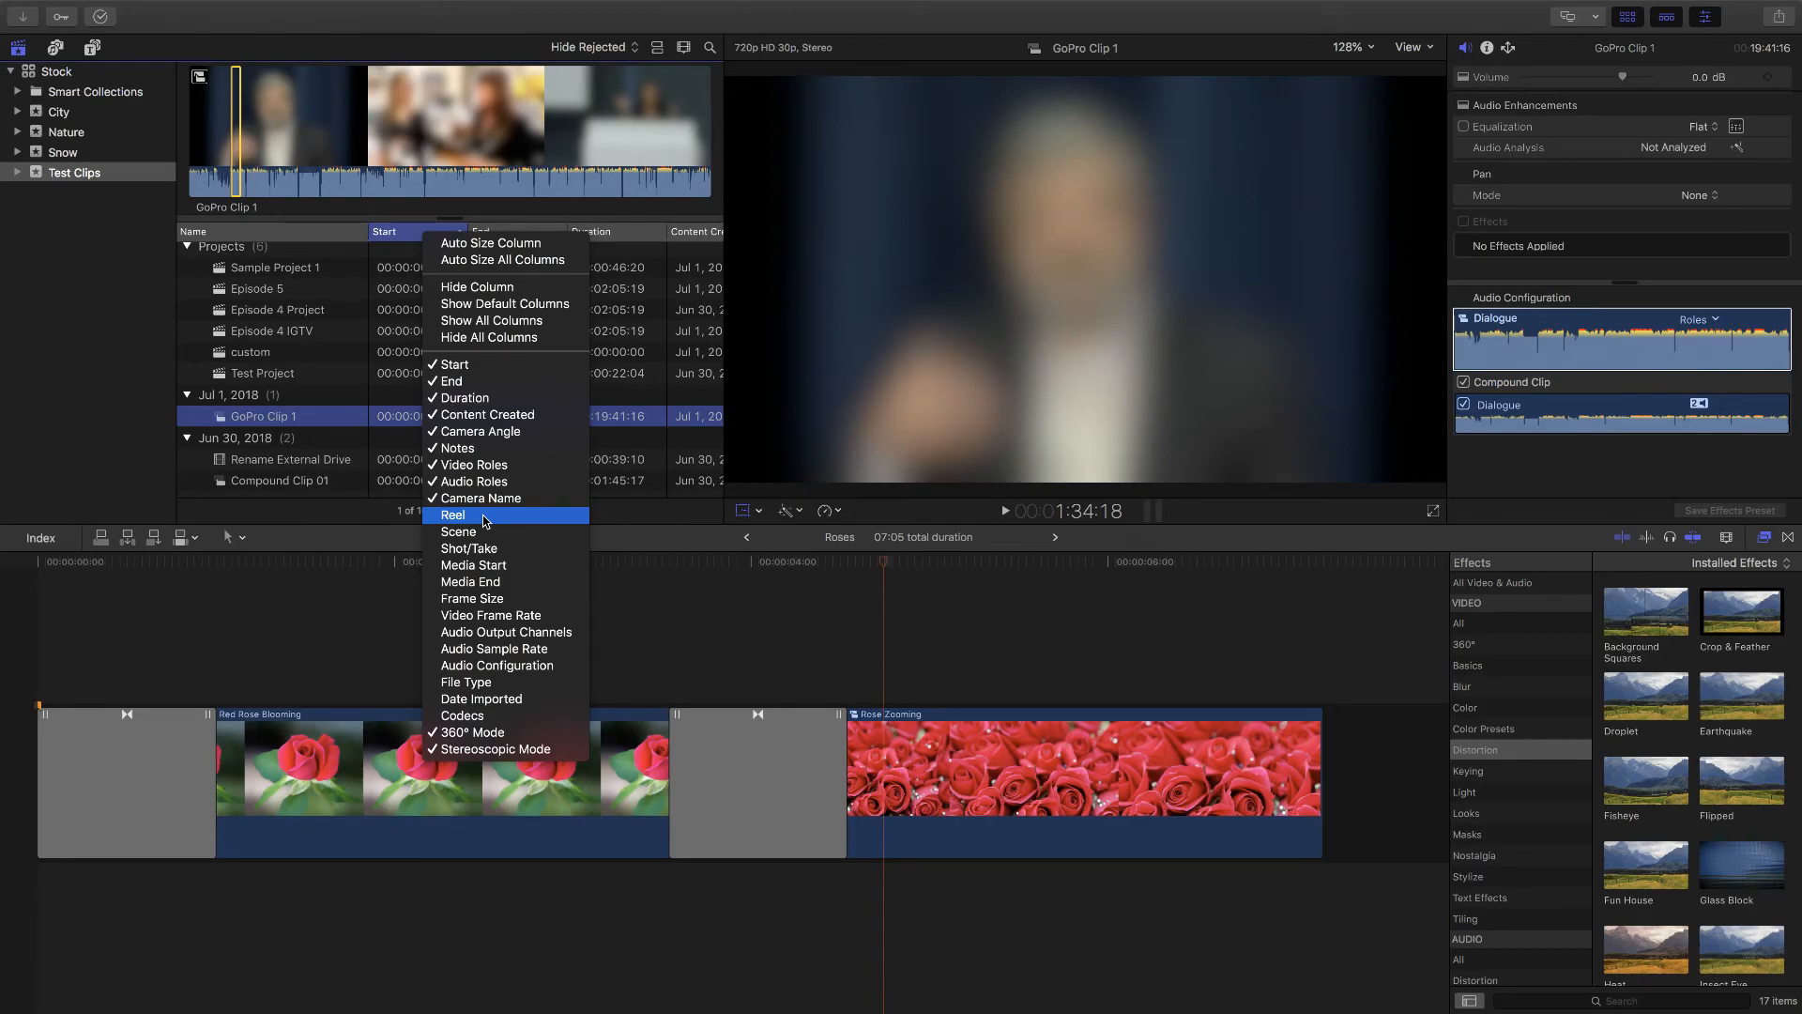
pyautogui.click(494, 603)
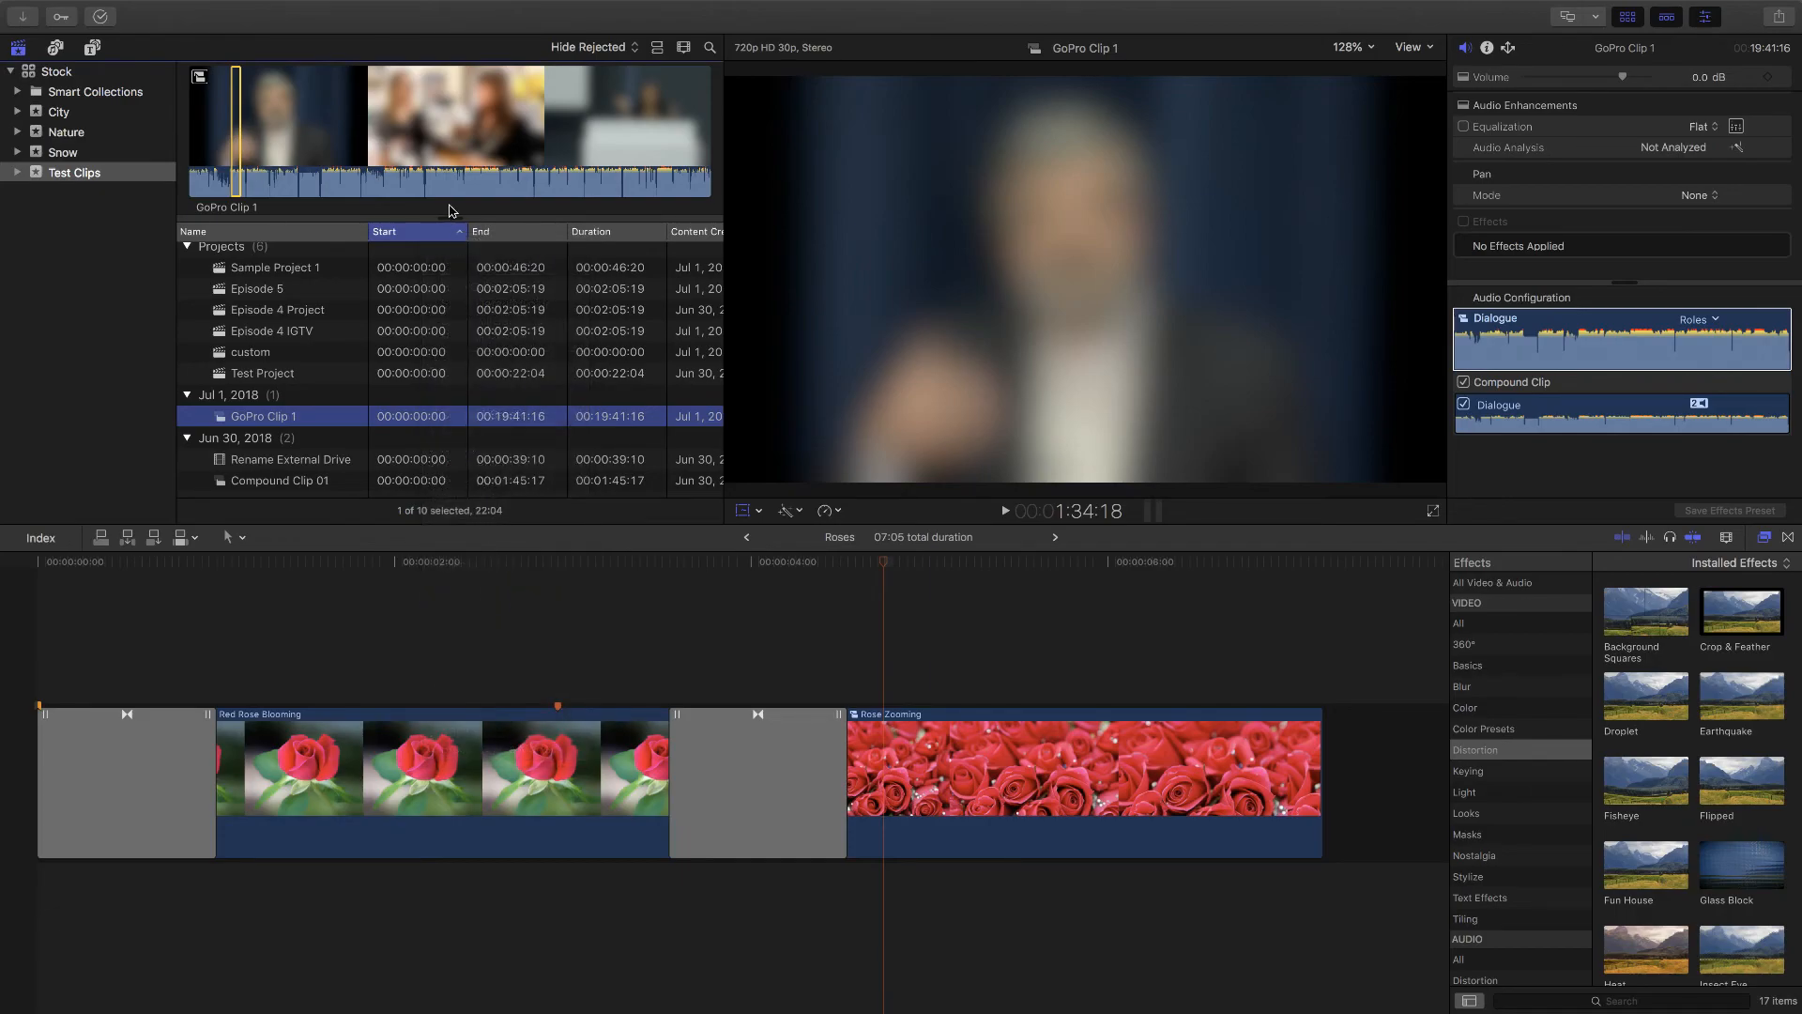
pyautogui.rightClick(439, 237)
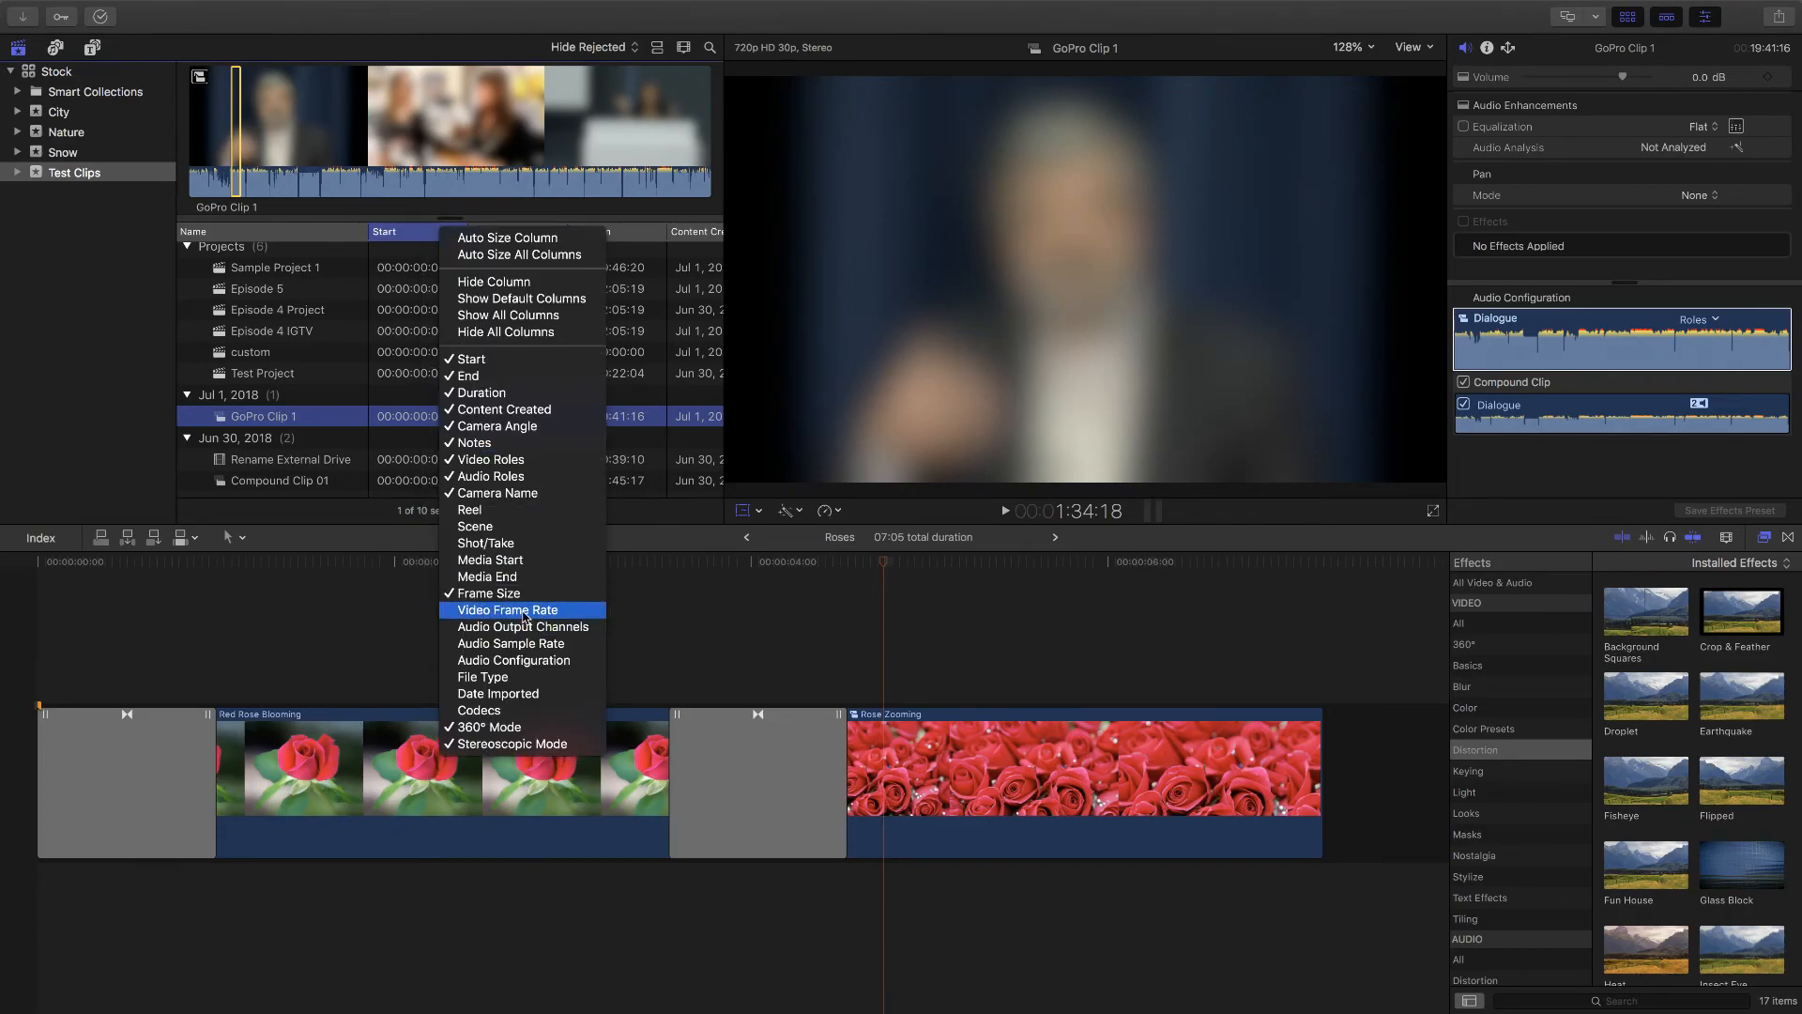
pyautogui.click(545, 610)
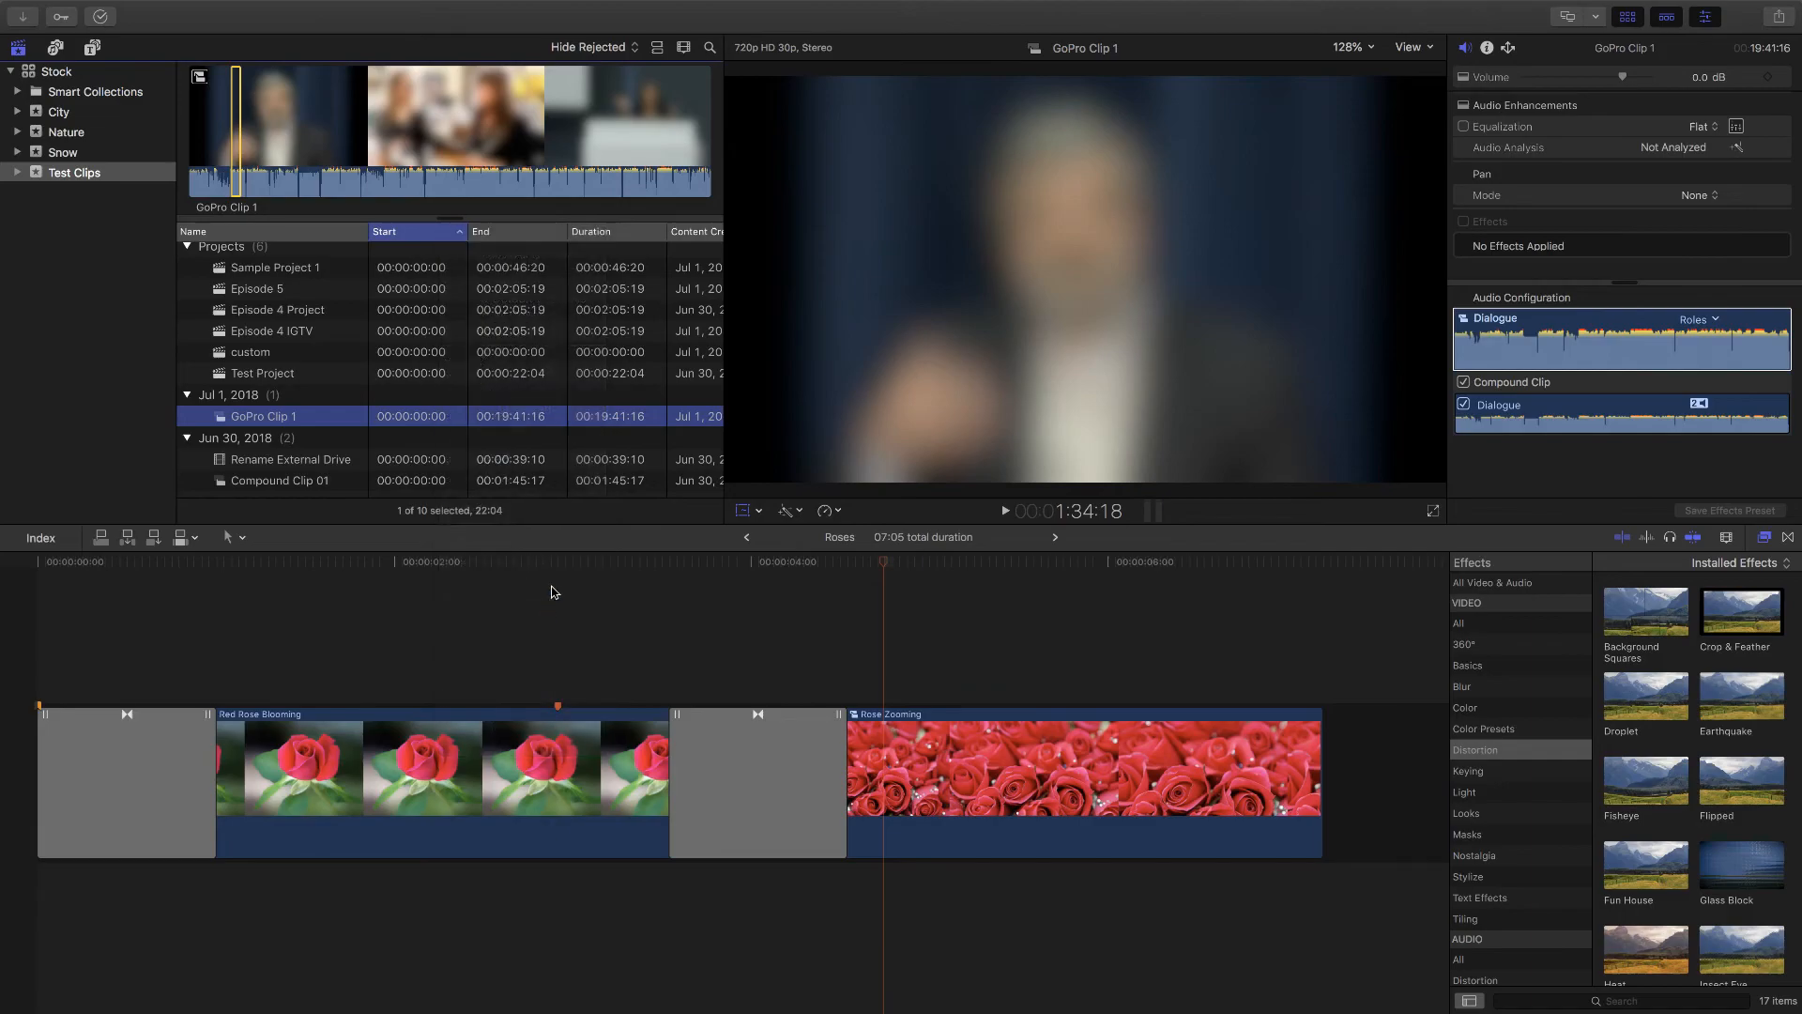
# Step: Move the Frame Size and Frame Rate columns directly after the Name column, and narrow the Frame Rate column
pyautogui.hscroll(10, 530, 308)
pyautogui.hscroll(10, 531, 308)
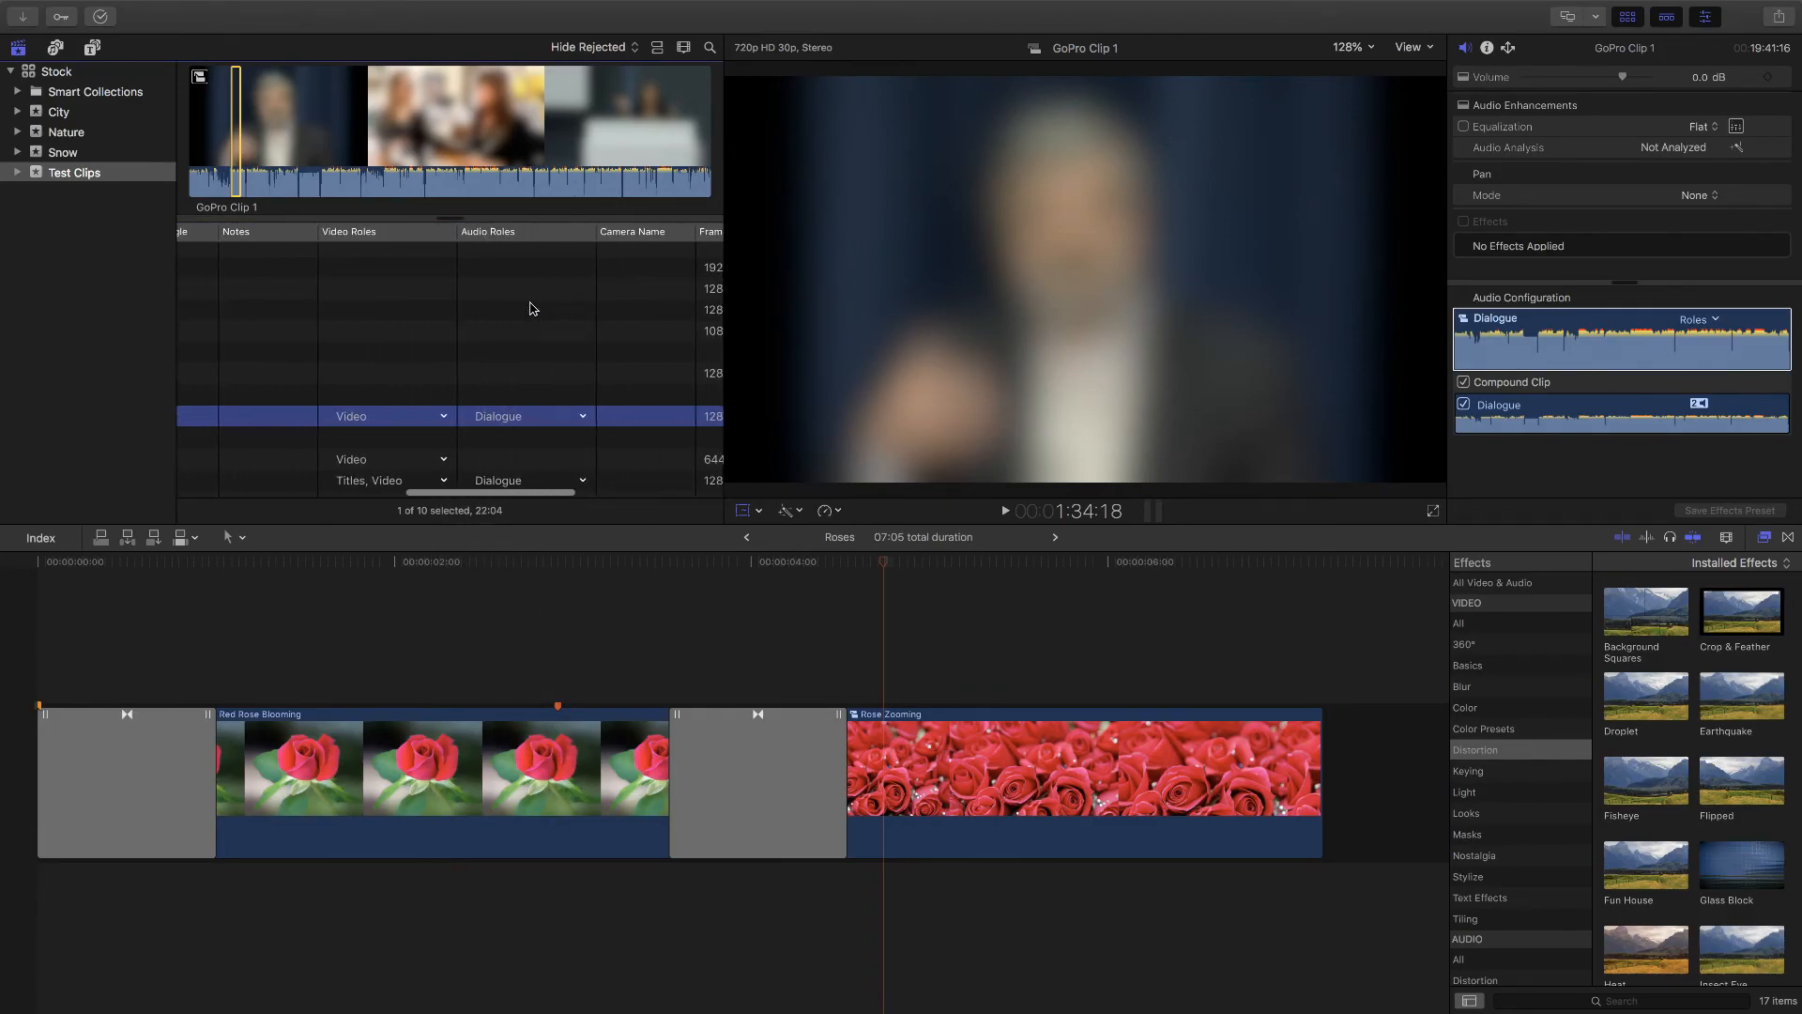
pyautogui.hscroll(-1, 530, 308)
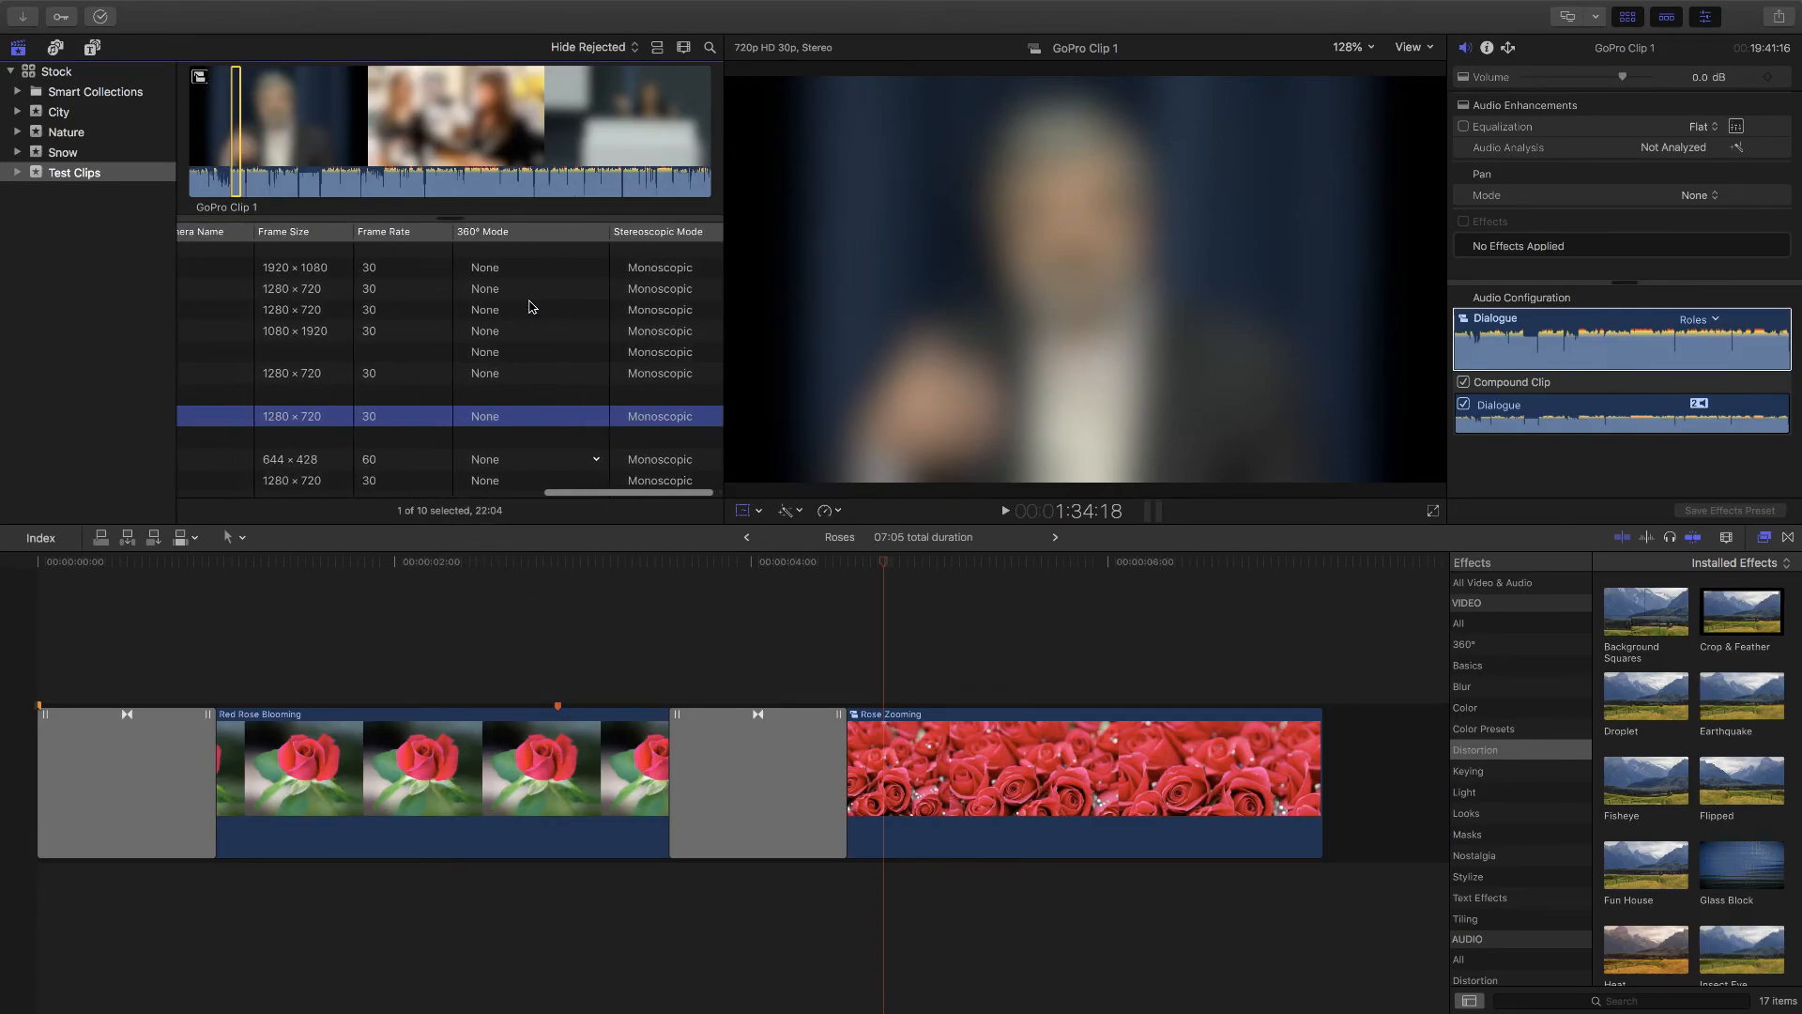
pyautogui.hscroll(-10, 338, 258)
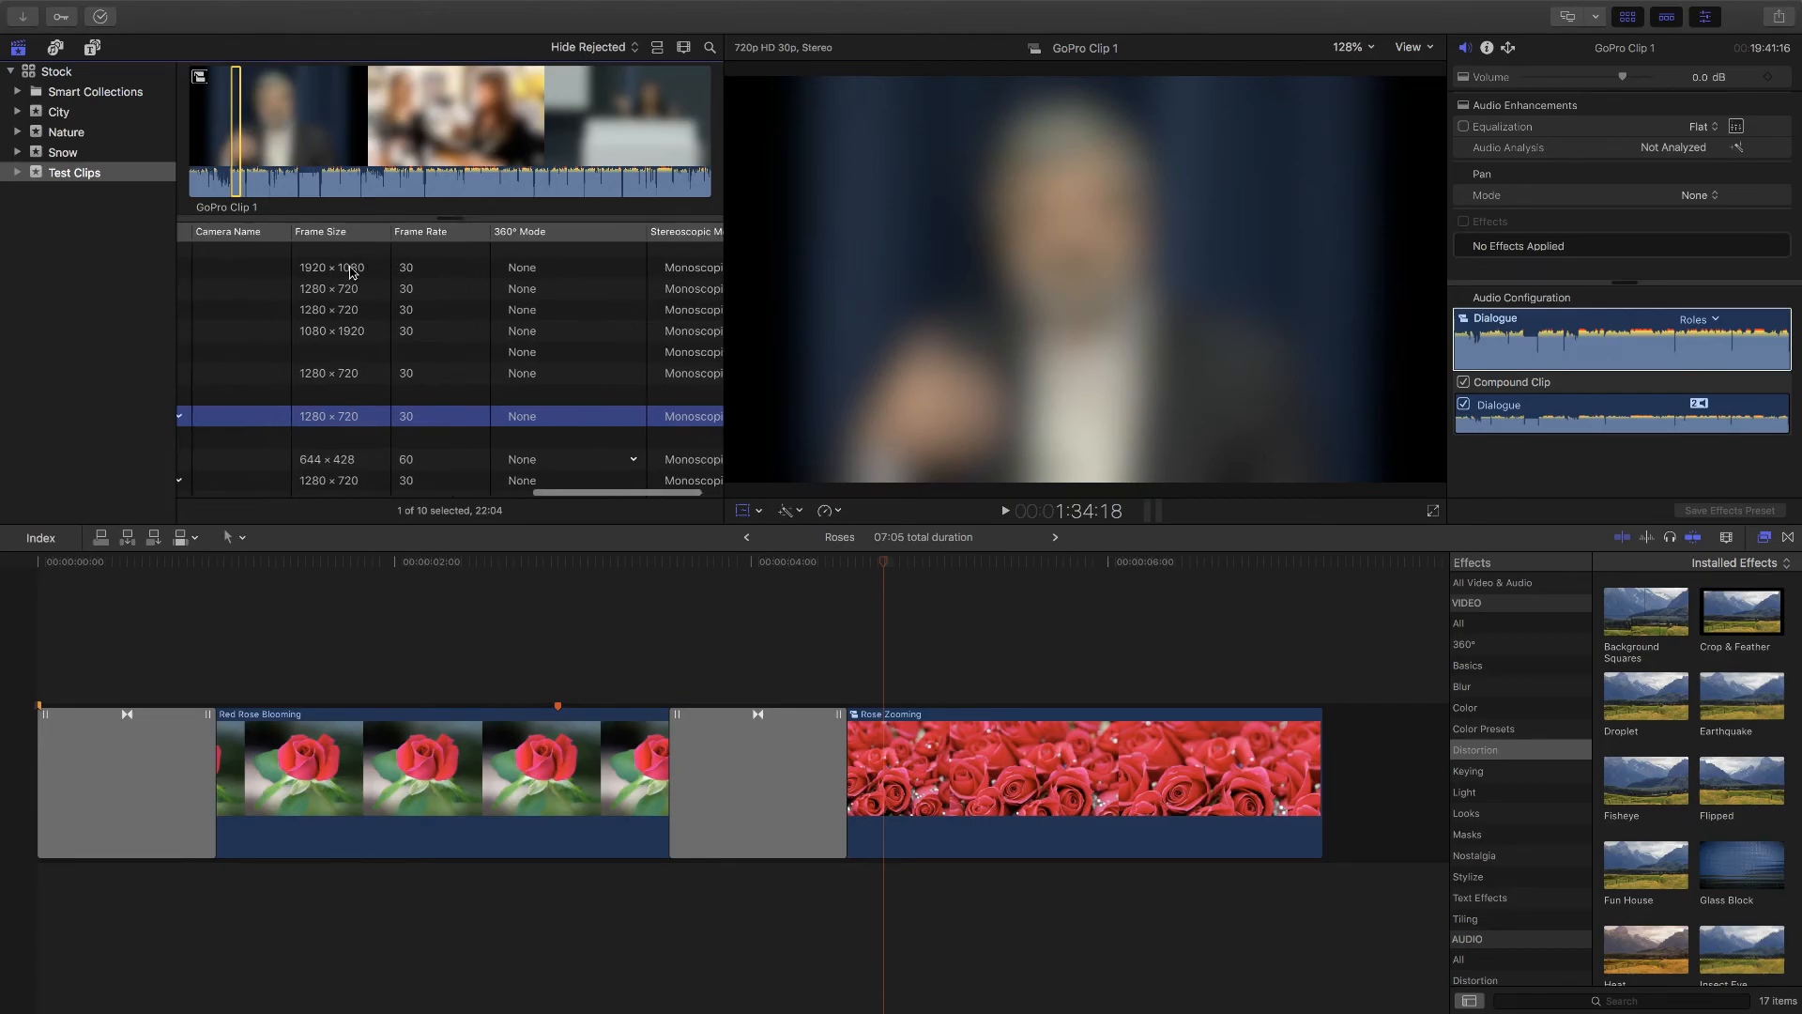
pyautogui.click(590, 233)
pyautogui.moveTo(590, 236); pyautogui.dragTo(342, 235)
pyautogui.moveTo(676, 236); pyautogui.dragTo(433, 236)
pyautogui.hscroll(-5, 459, 306)
pyautogui.moveTo(566, 235); pyautogui.dragTo(390, 252)
pyautogui.hscroll(10, 419, 271)
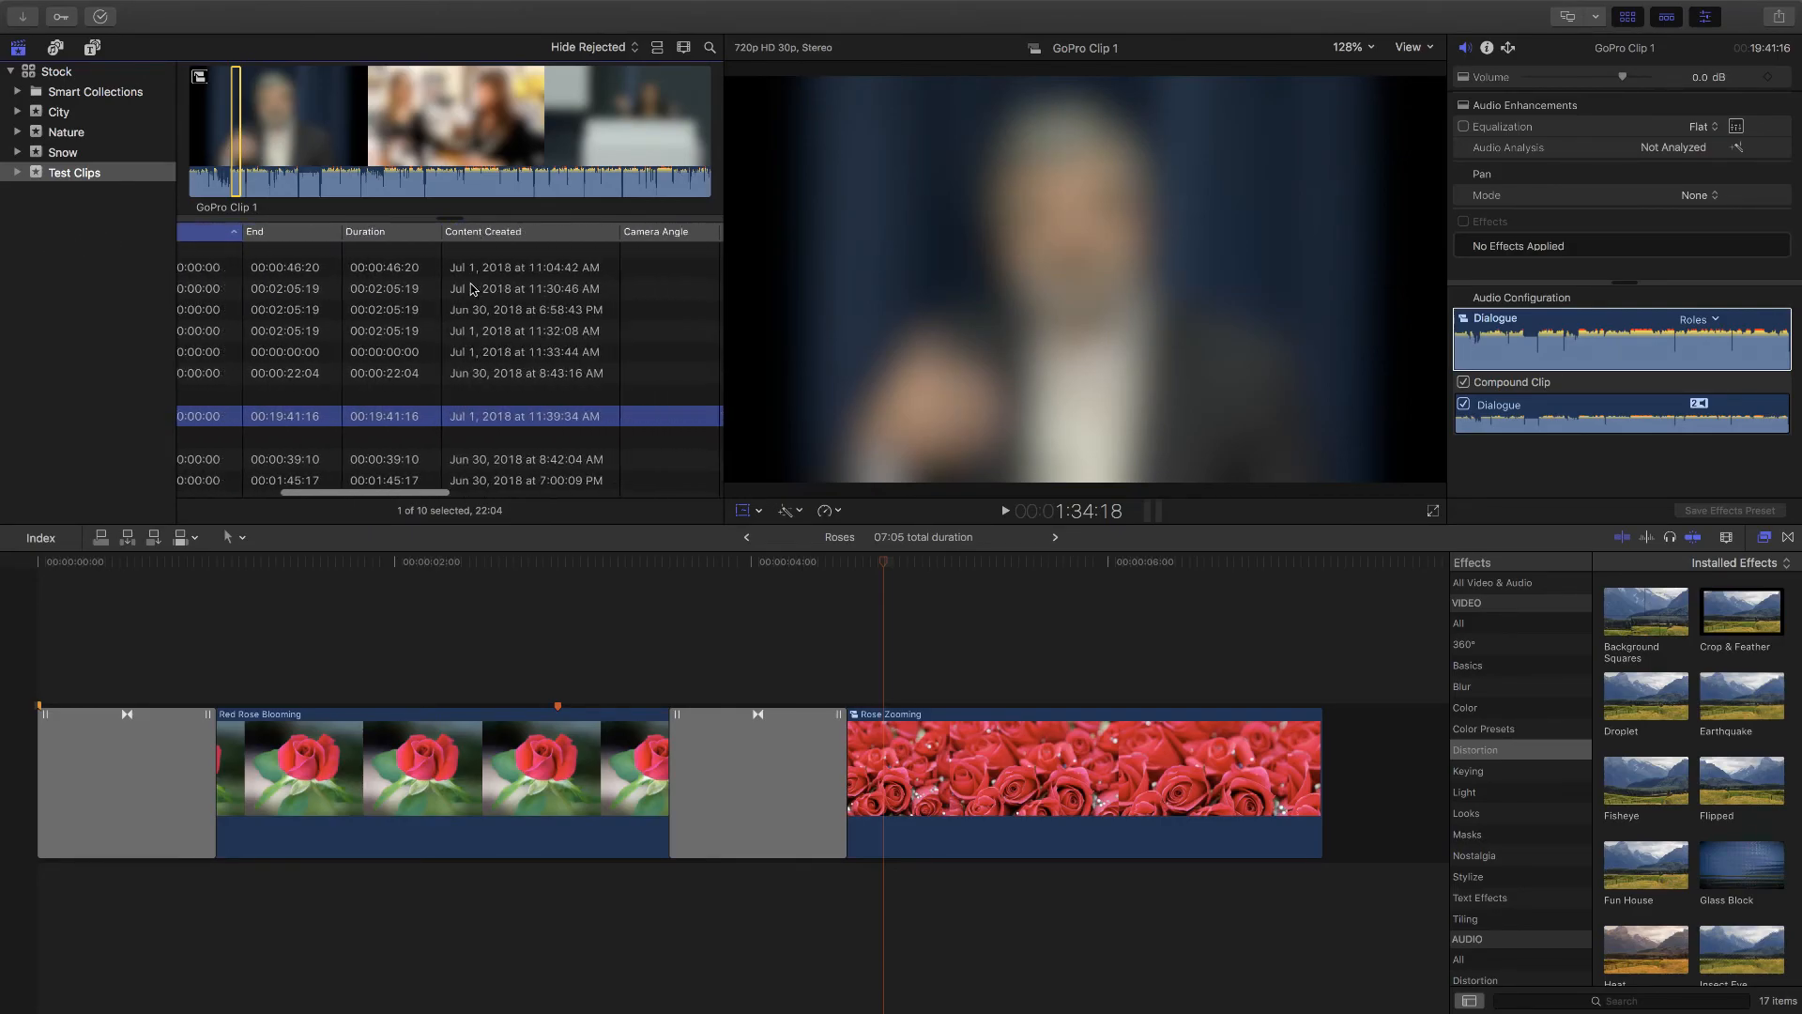
pyautogui.moveTo(507, 233); pyautogui.dragTo(461, 258)
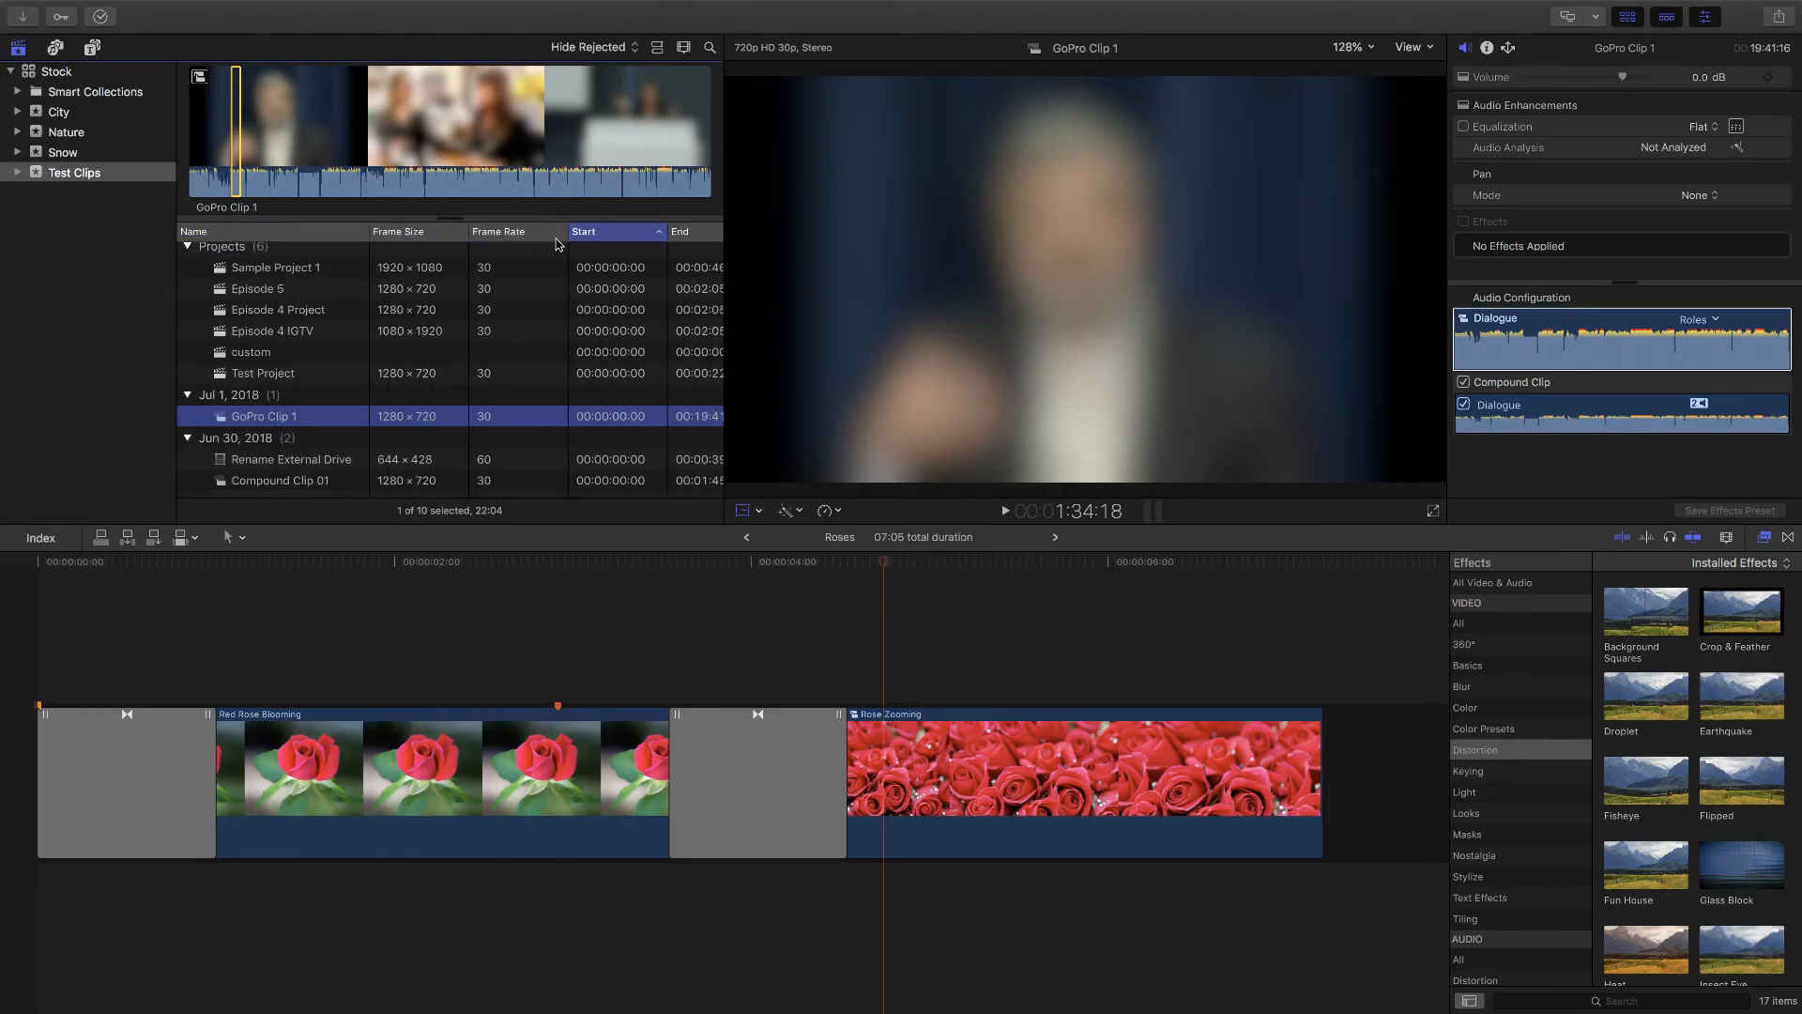
pyautogui.moveTo(568, 231); pyautogui.dragTo(513, 232)
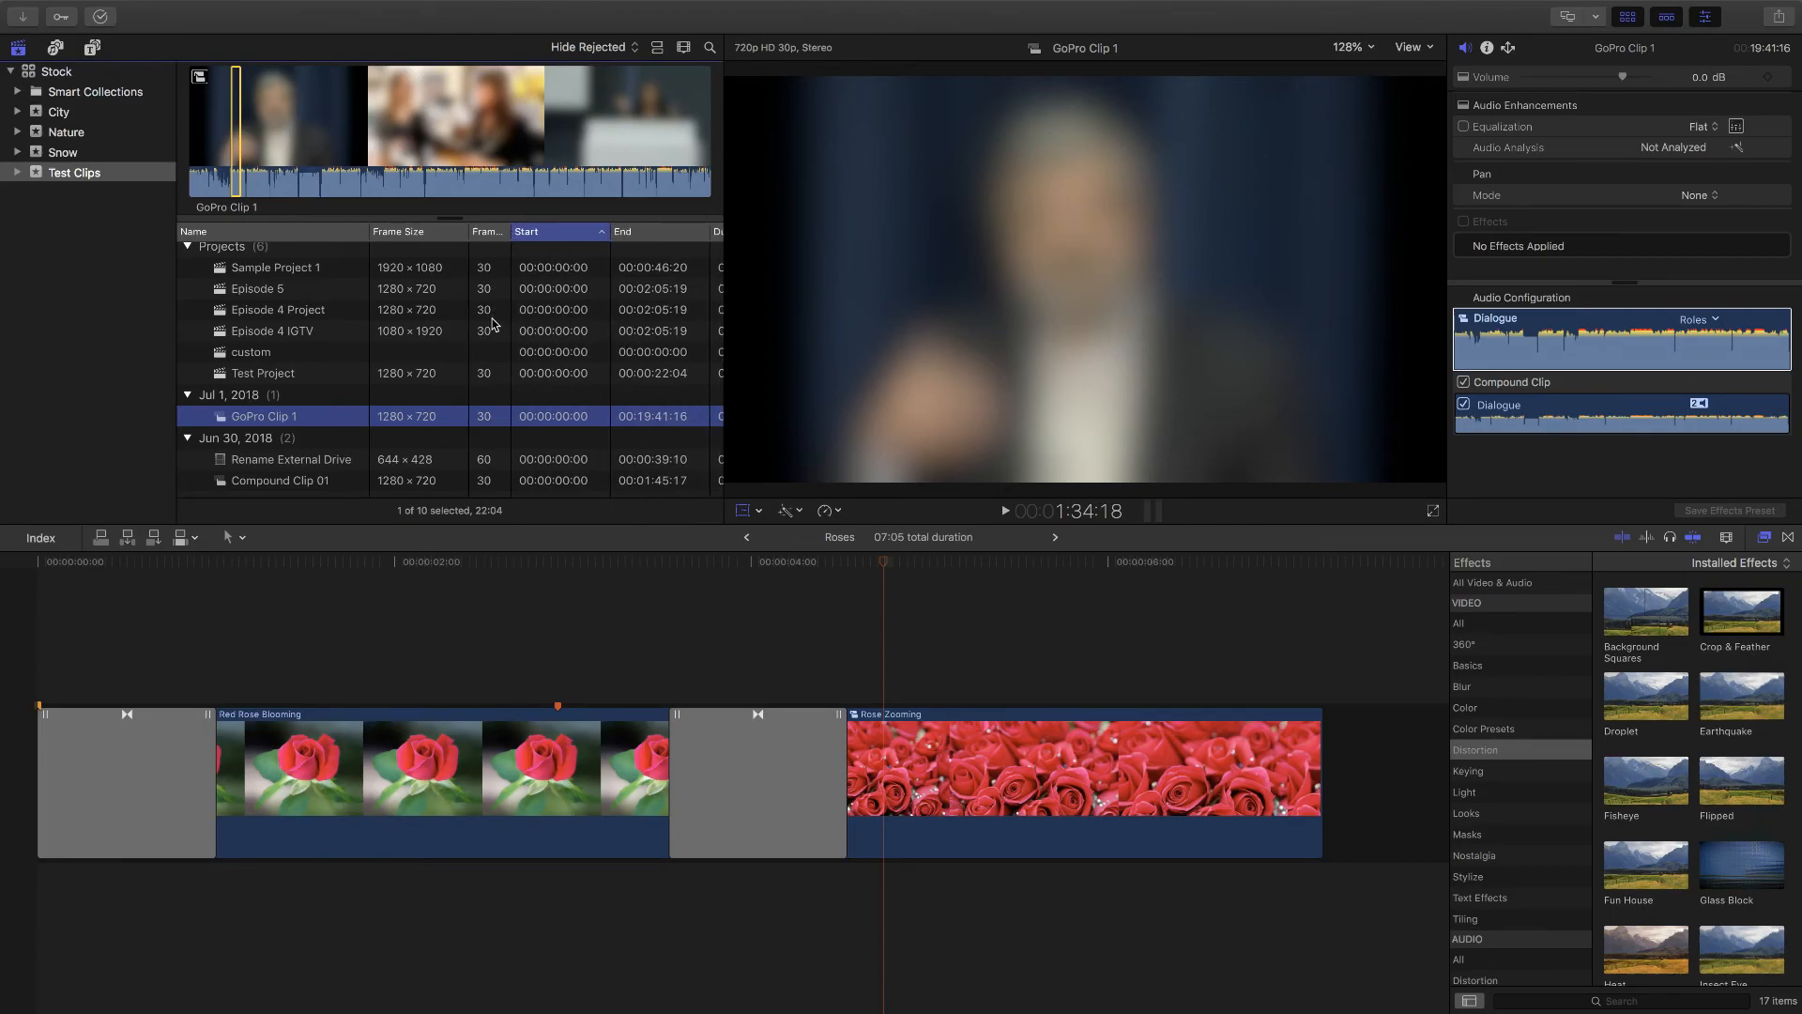
# Step: Review the frame sizes and frame rates of the listed clips, and select the Rename External Drive clip
pyautogui.scroll(-2, 495, 319)
pyautogui.scroll(2, 496, 319)
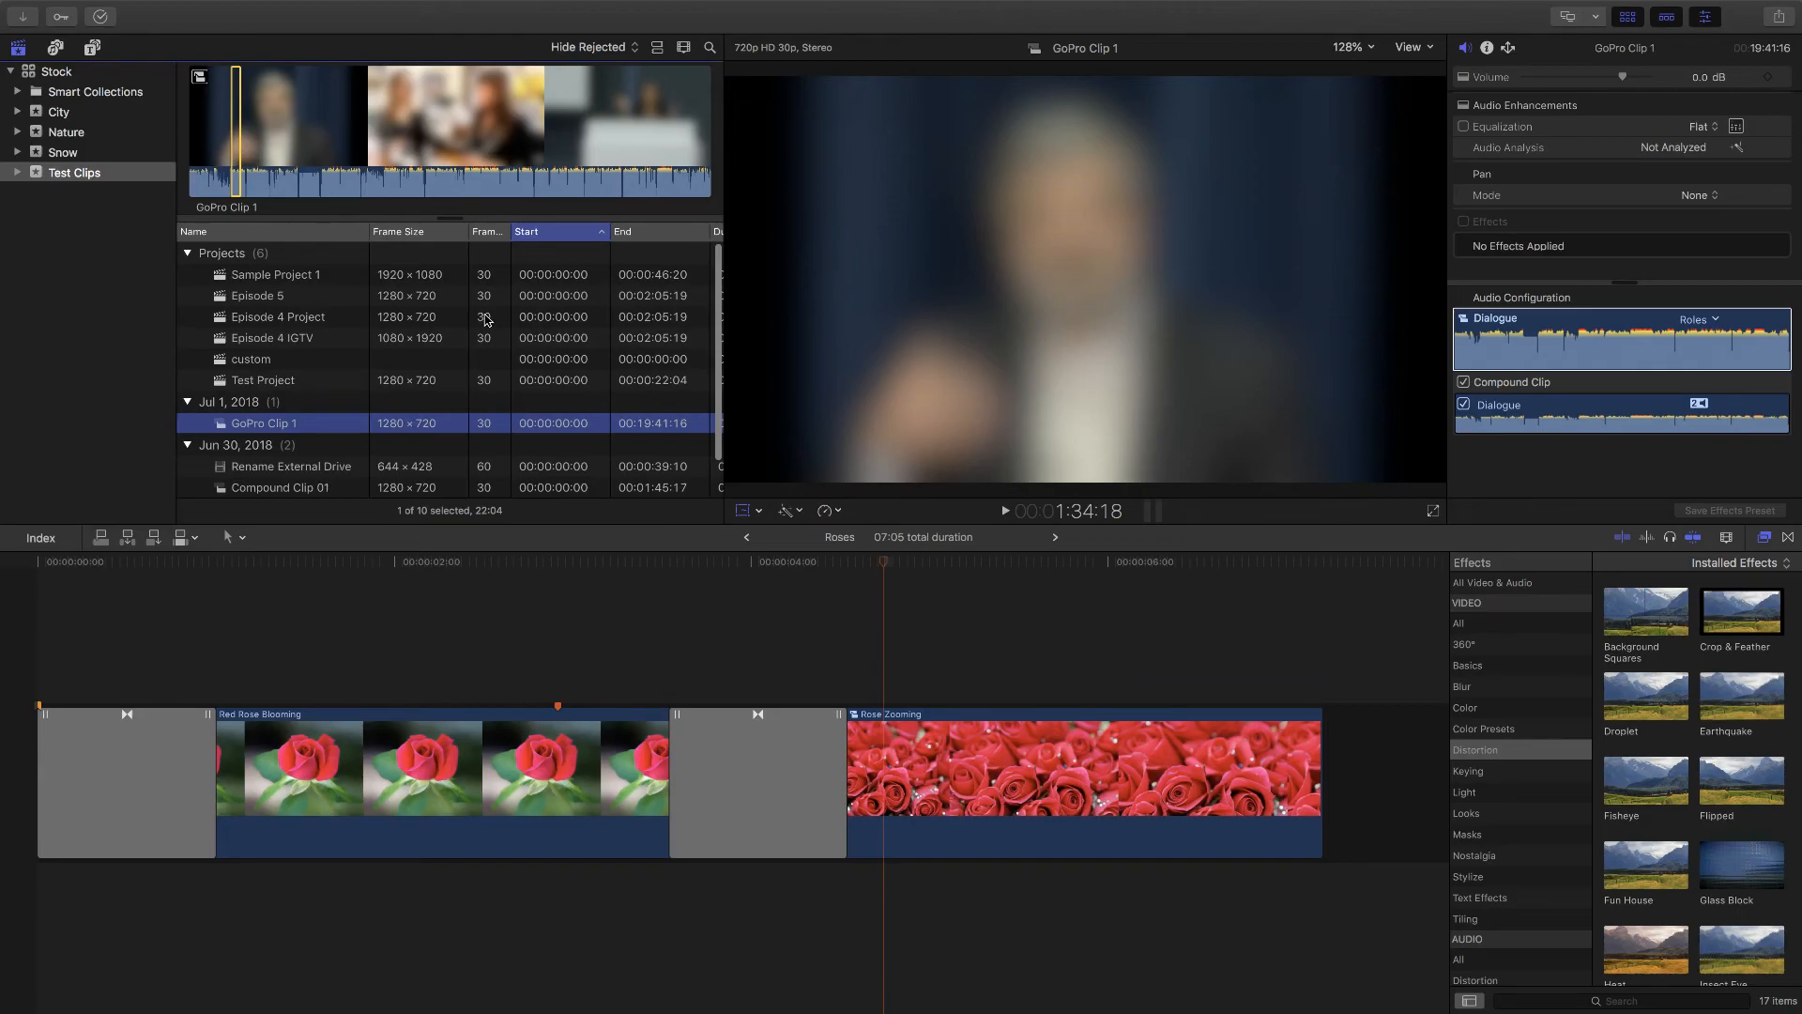
pyautogui.scroll(-2, 444, 452)
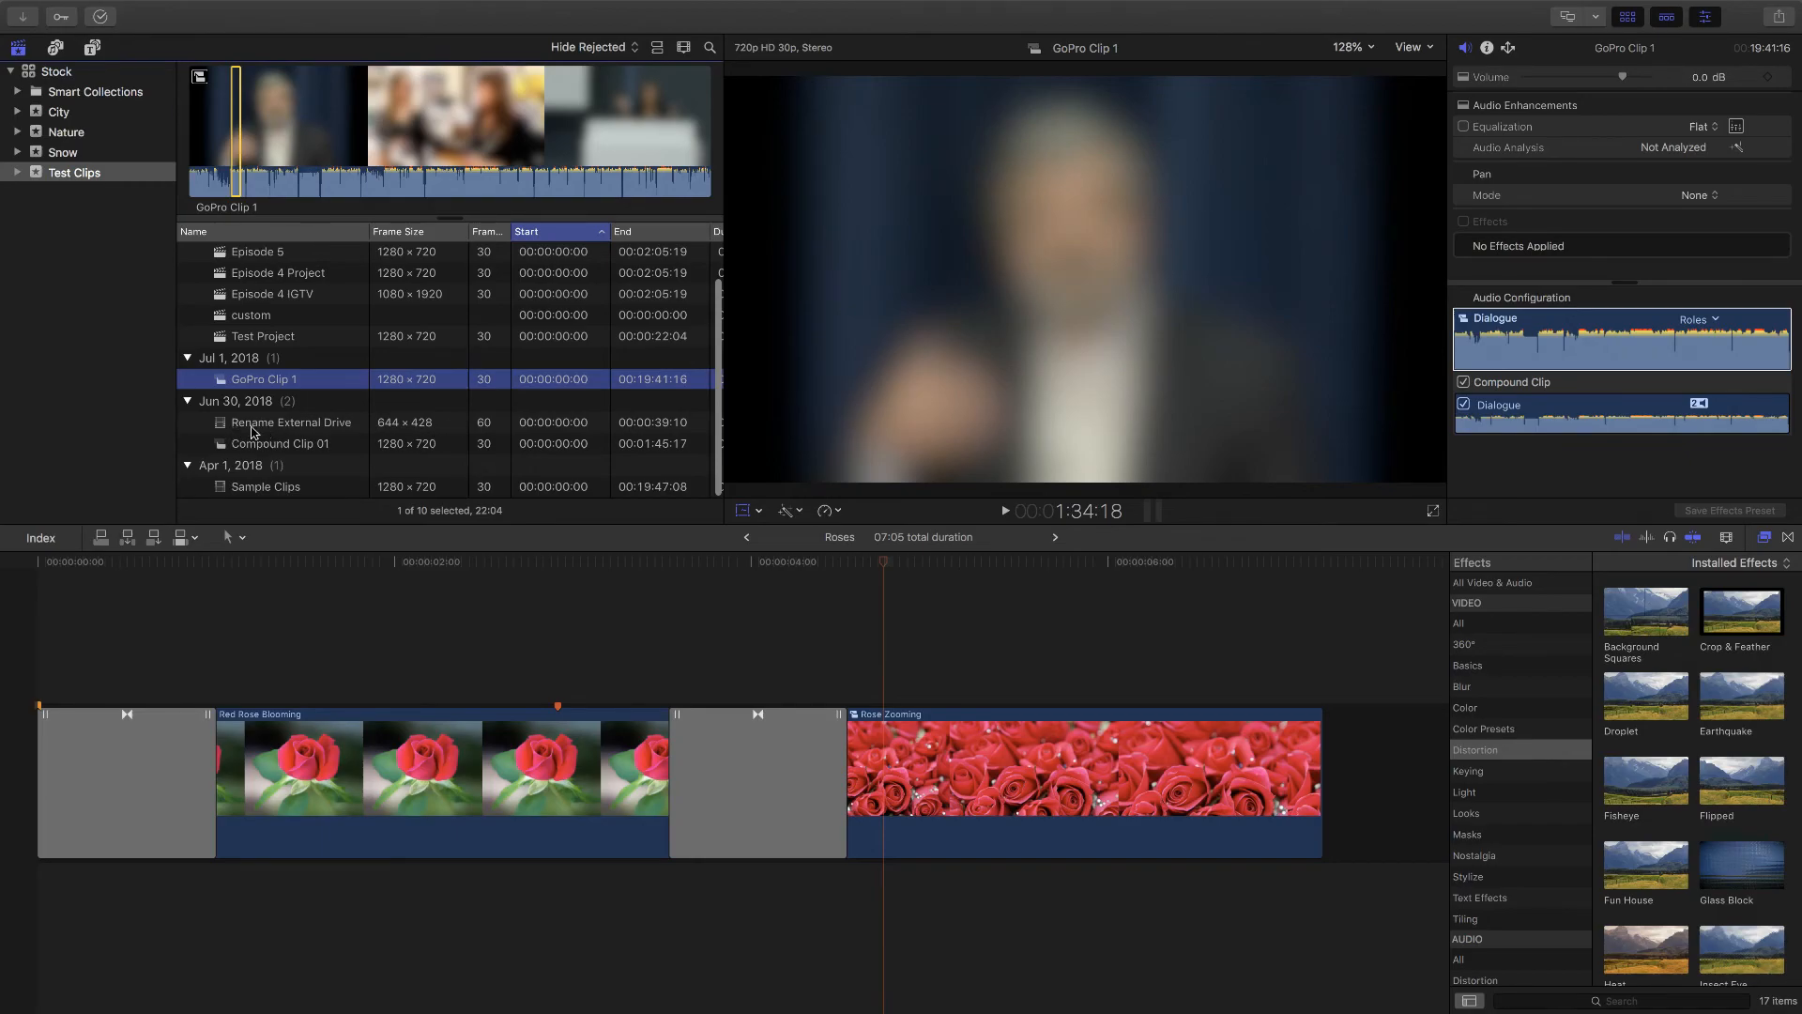
pyautogui.click(311, 428)
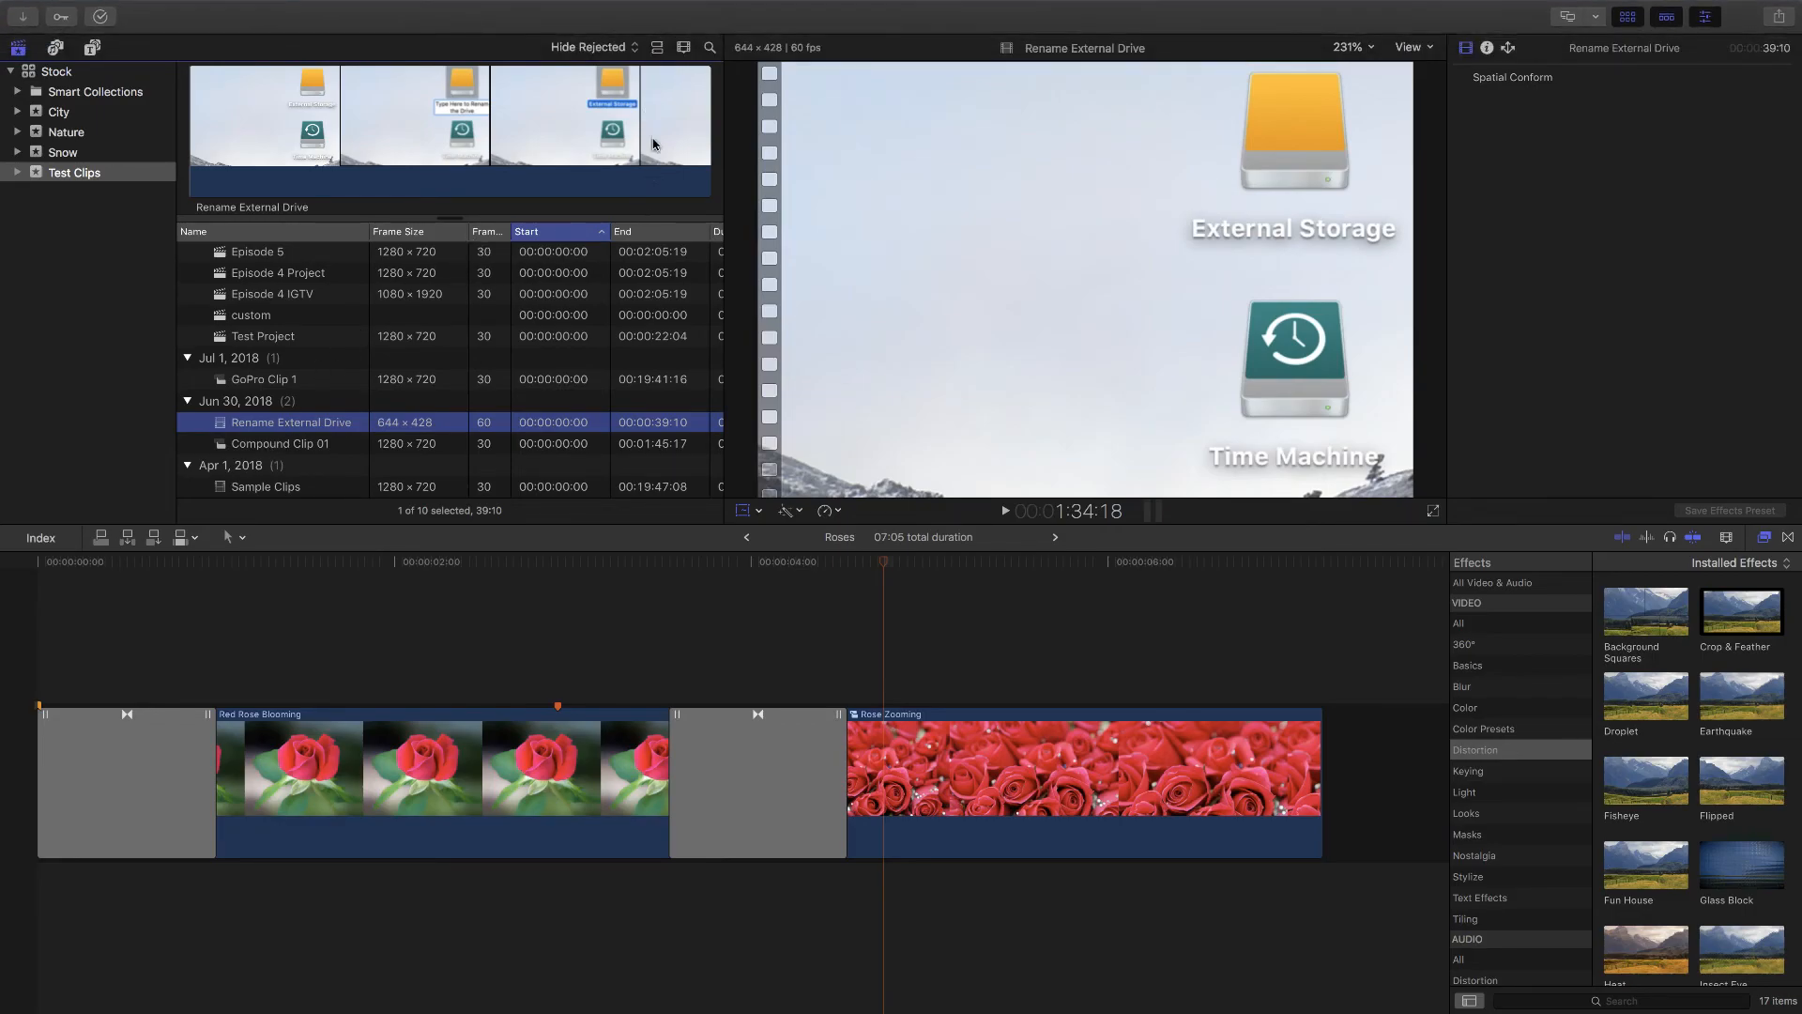
# Step: Return the browser to filmstrip view and show the Info inspector for GoPro Clip 1
pyautogui.click(654, 51)
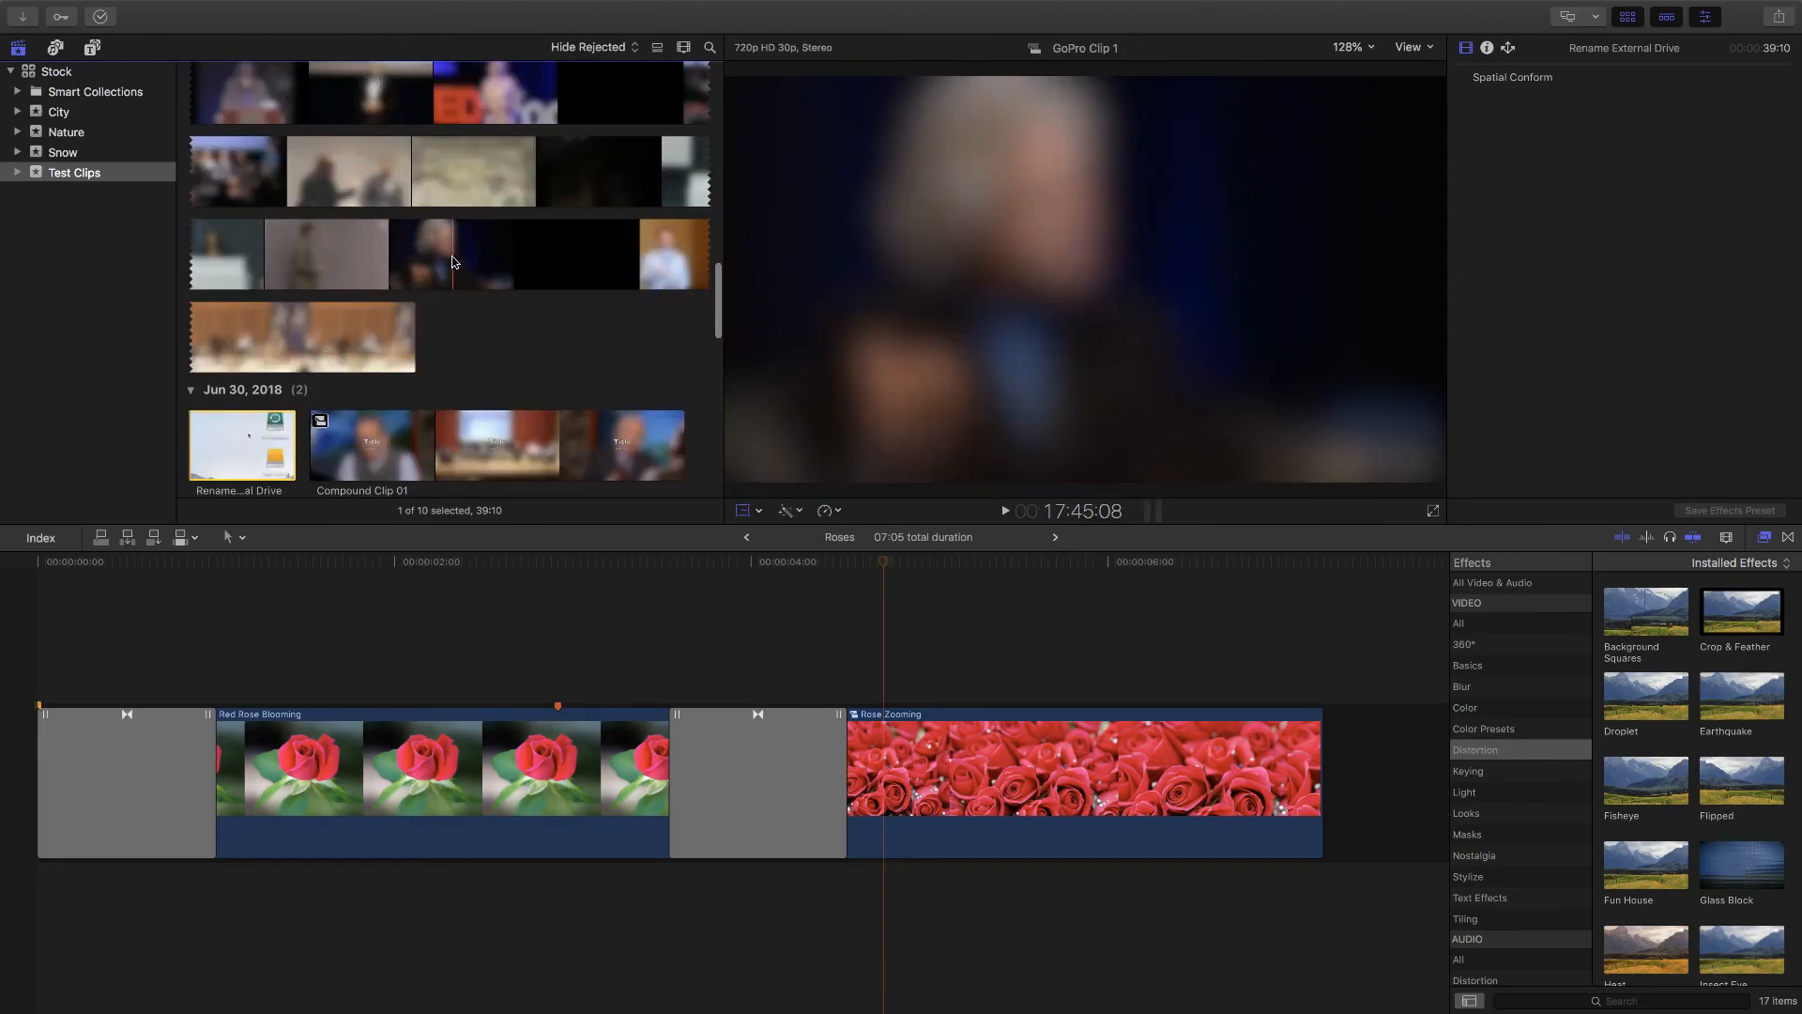
pyautogui.click(400, 251)
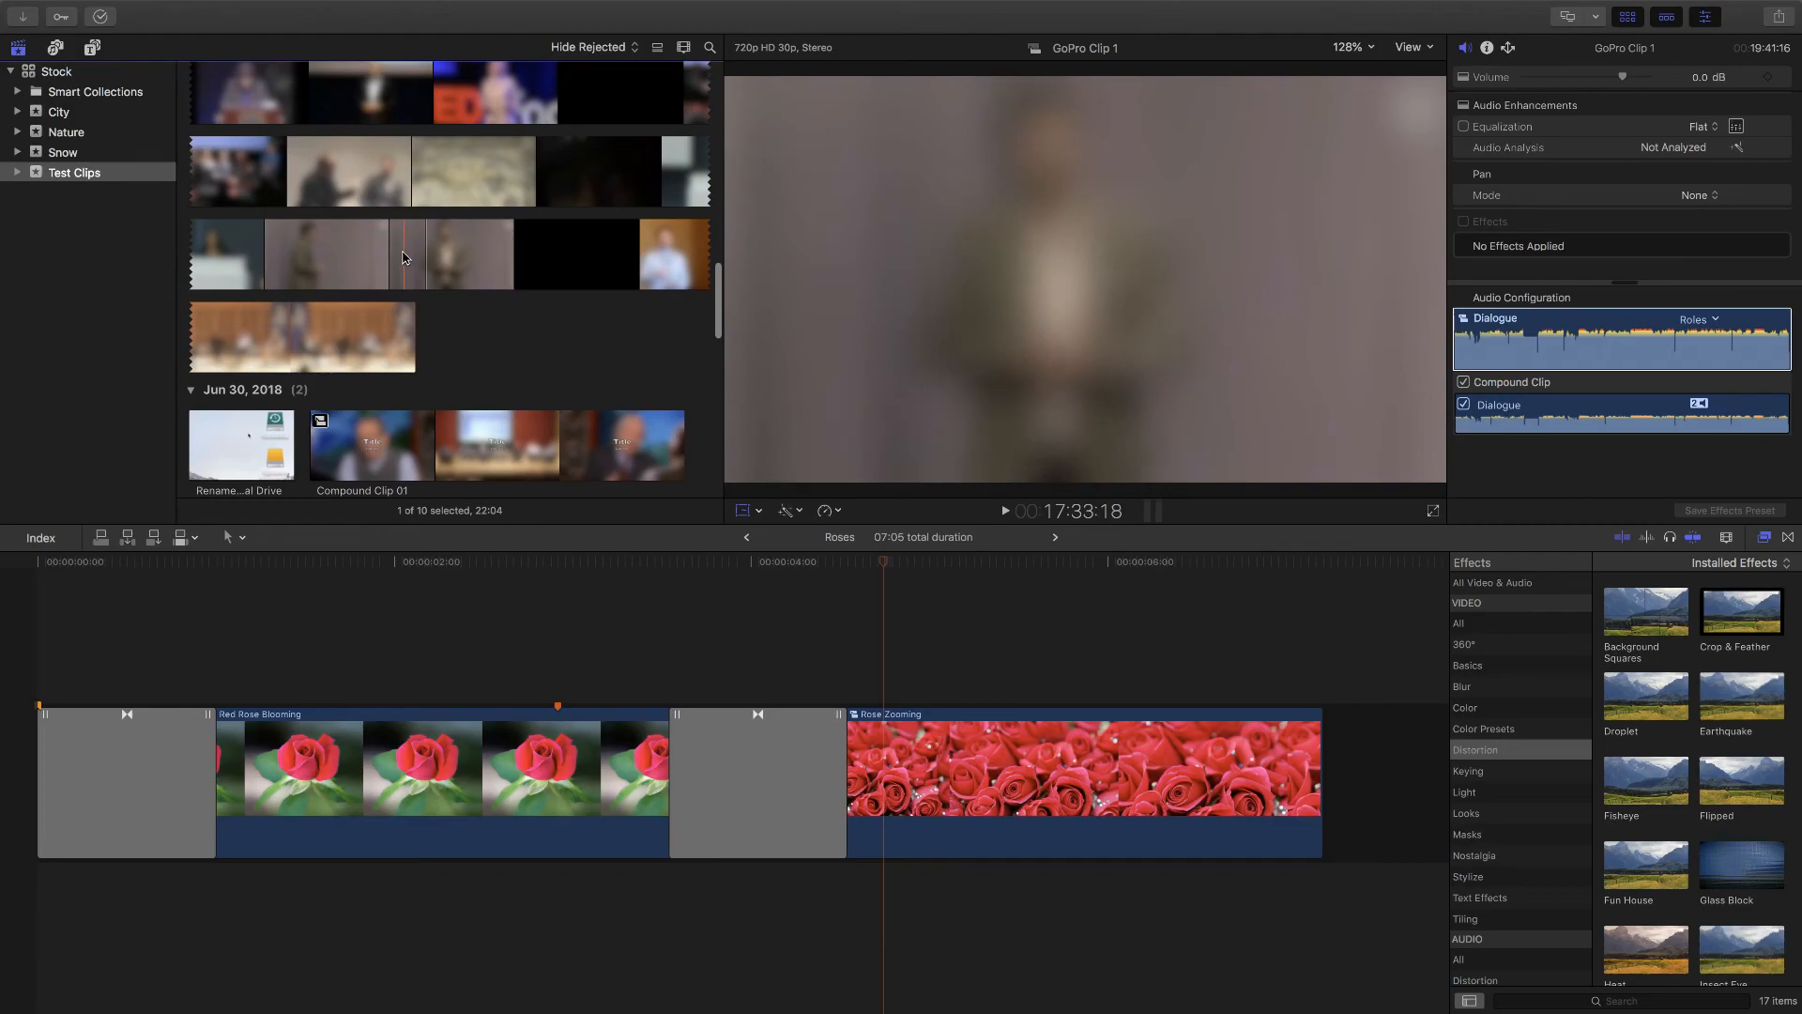
pyautogui.click(1487, 49)
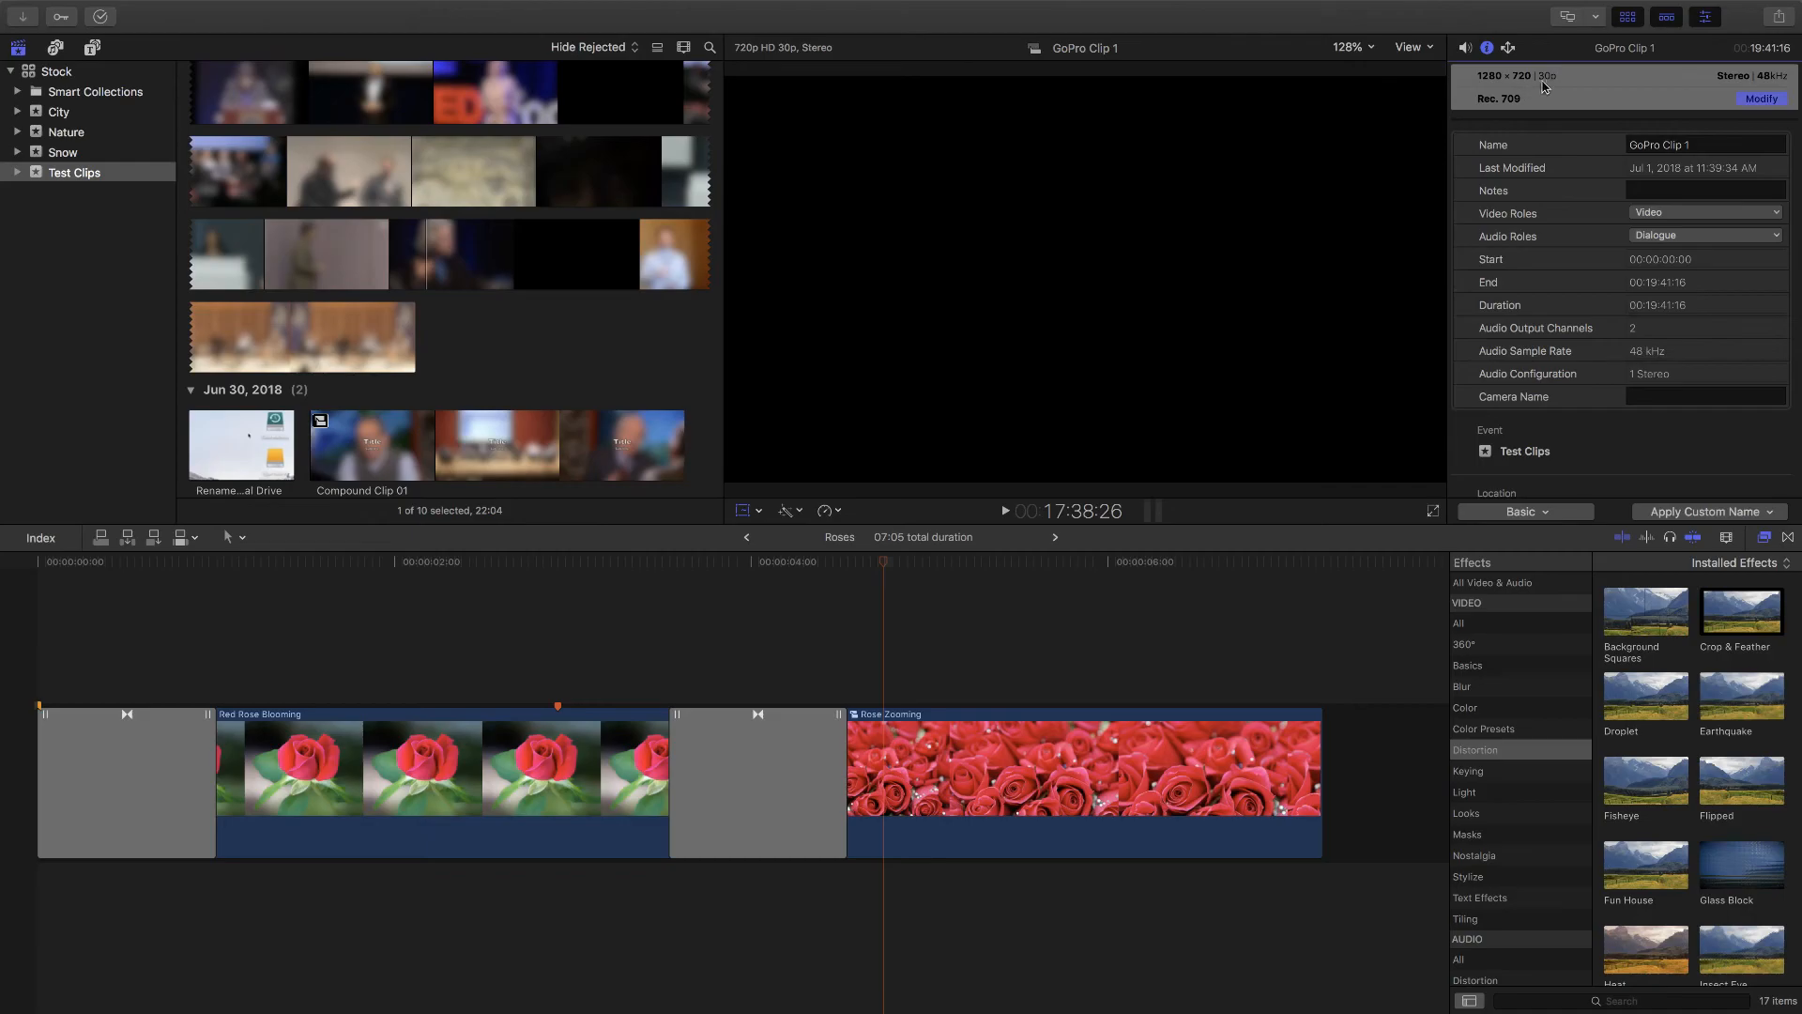
# Step: Compare the frame size and frame rate information of the Rename External Drive and Sample Clips clips in the inspector
pyautogui.scroll(-5, 405, 275)
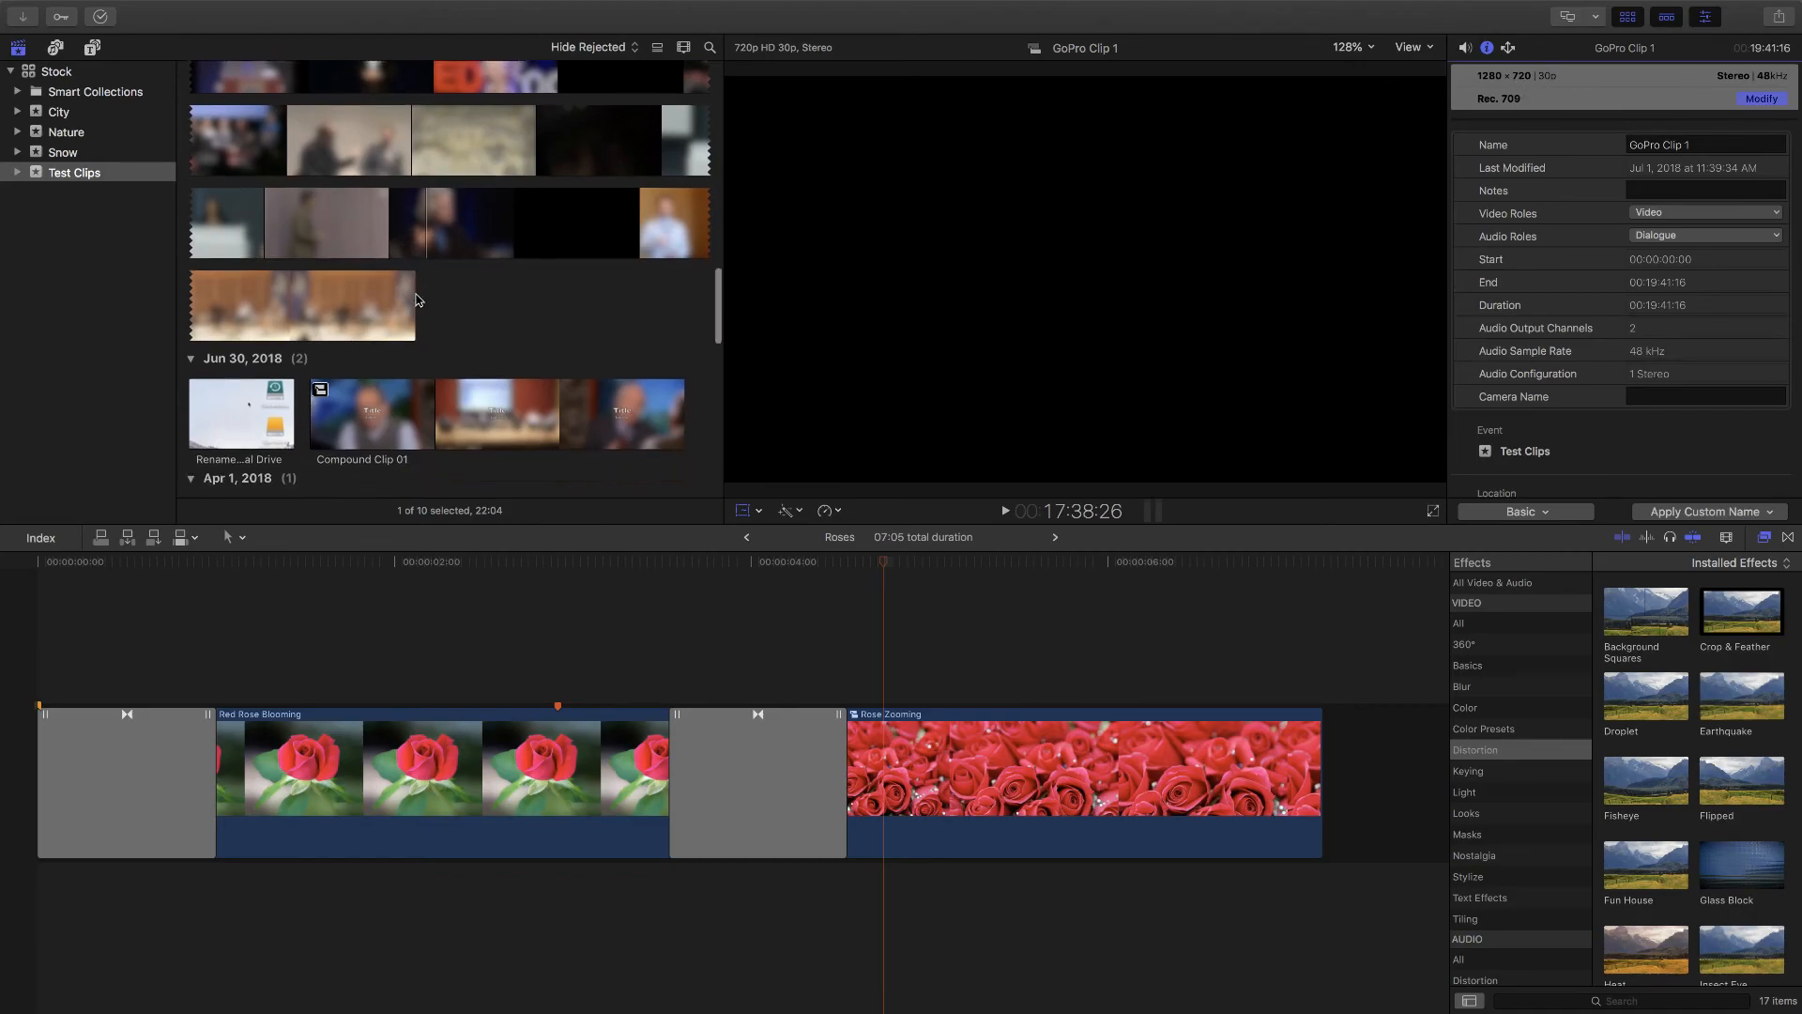
pyautogui.click(267, 129)
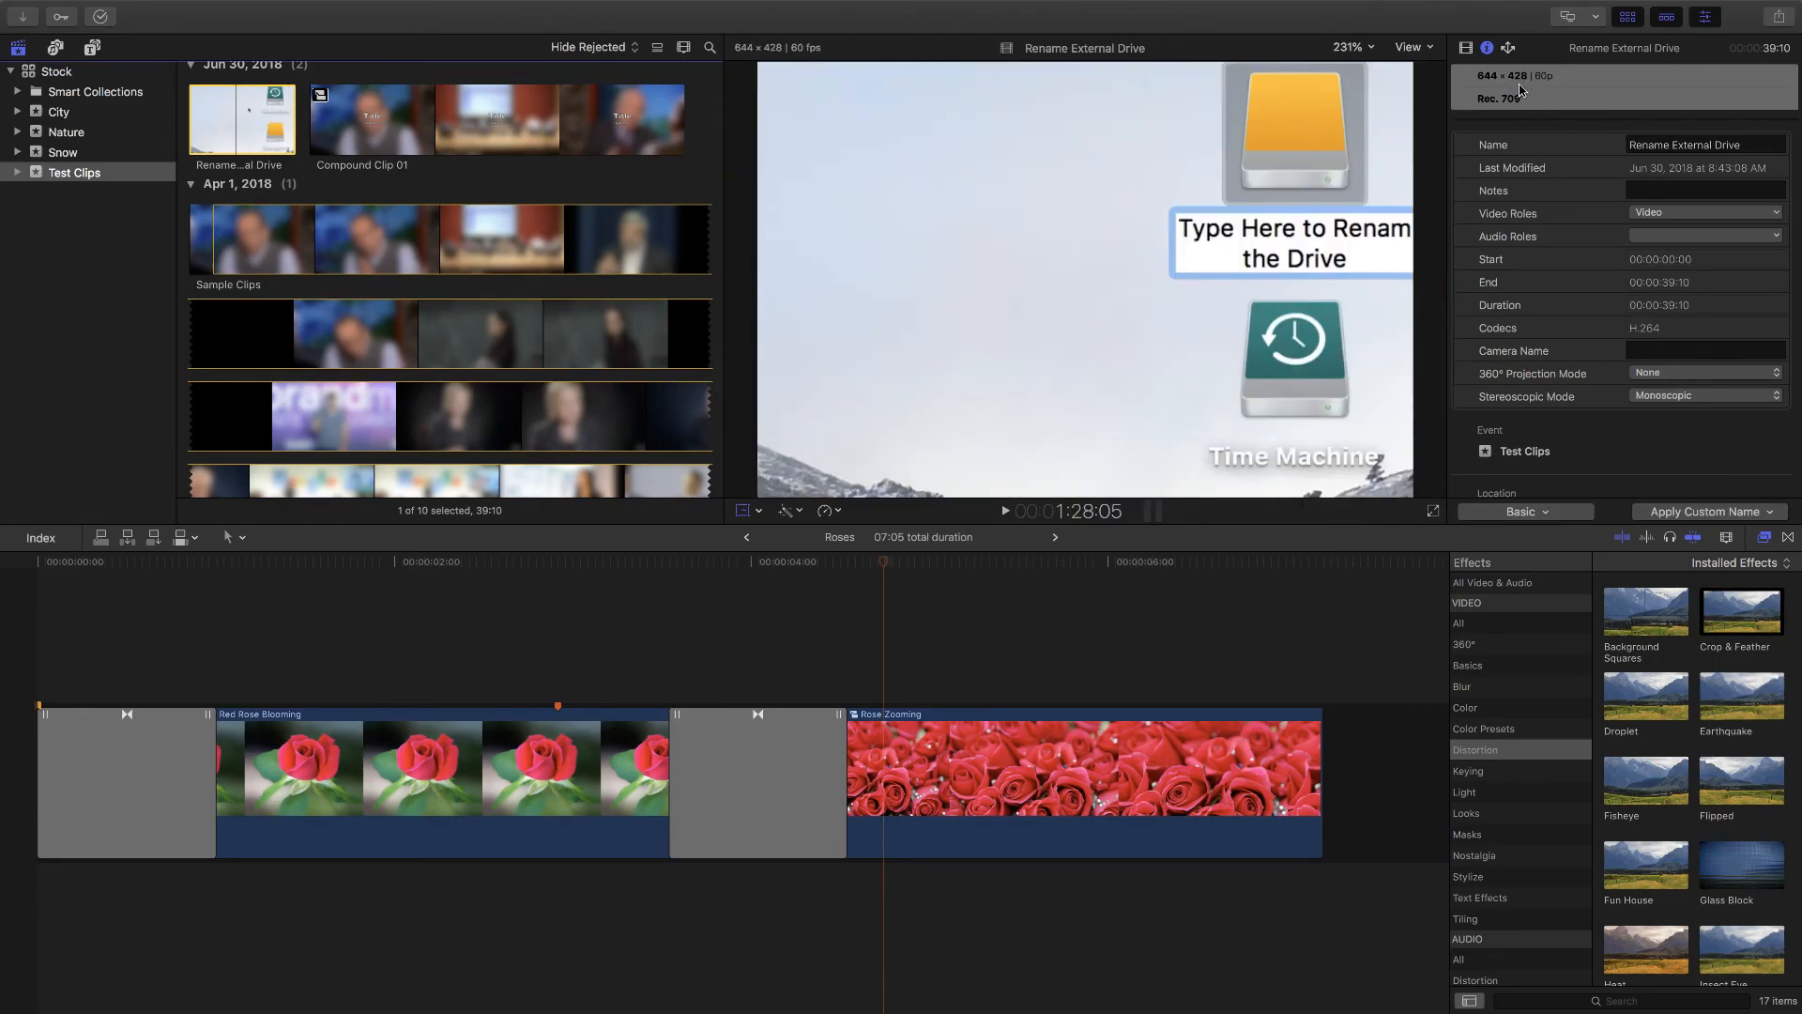
pyautogui.click(361, 256)
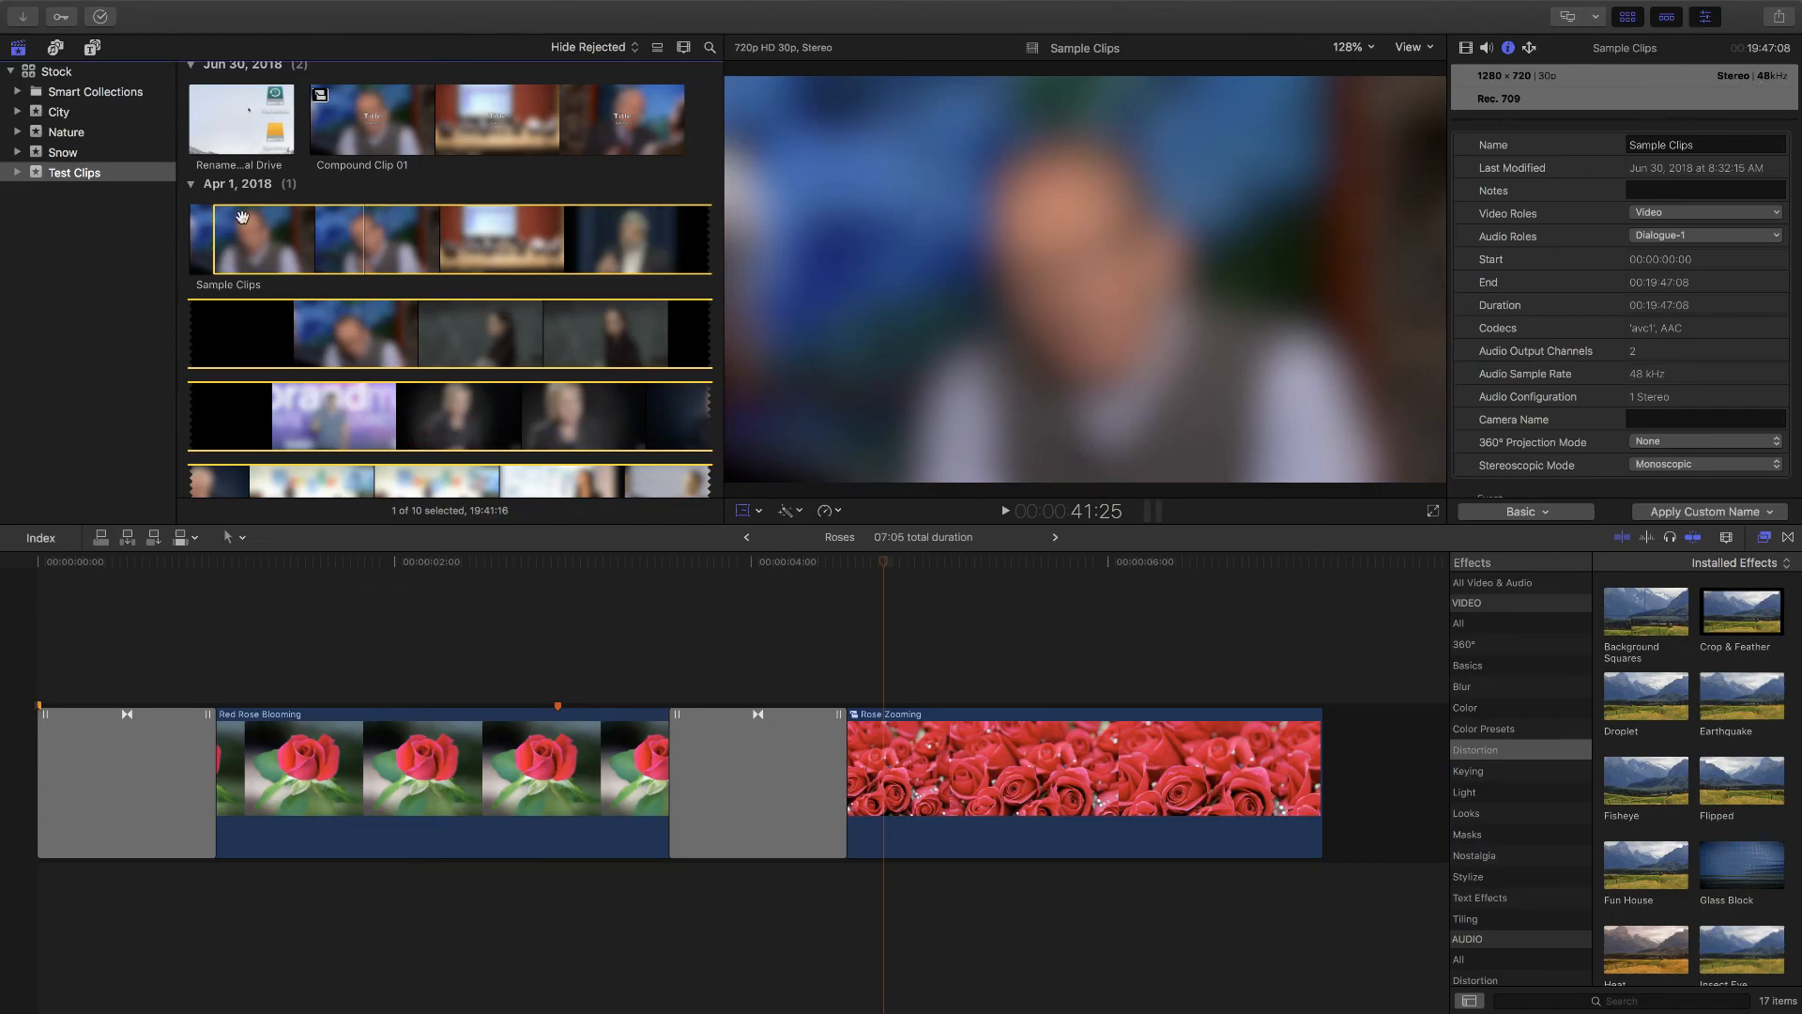
pyautogui.click(252, 116)
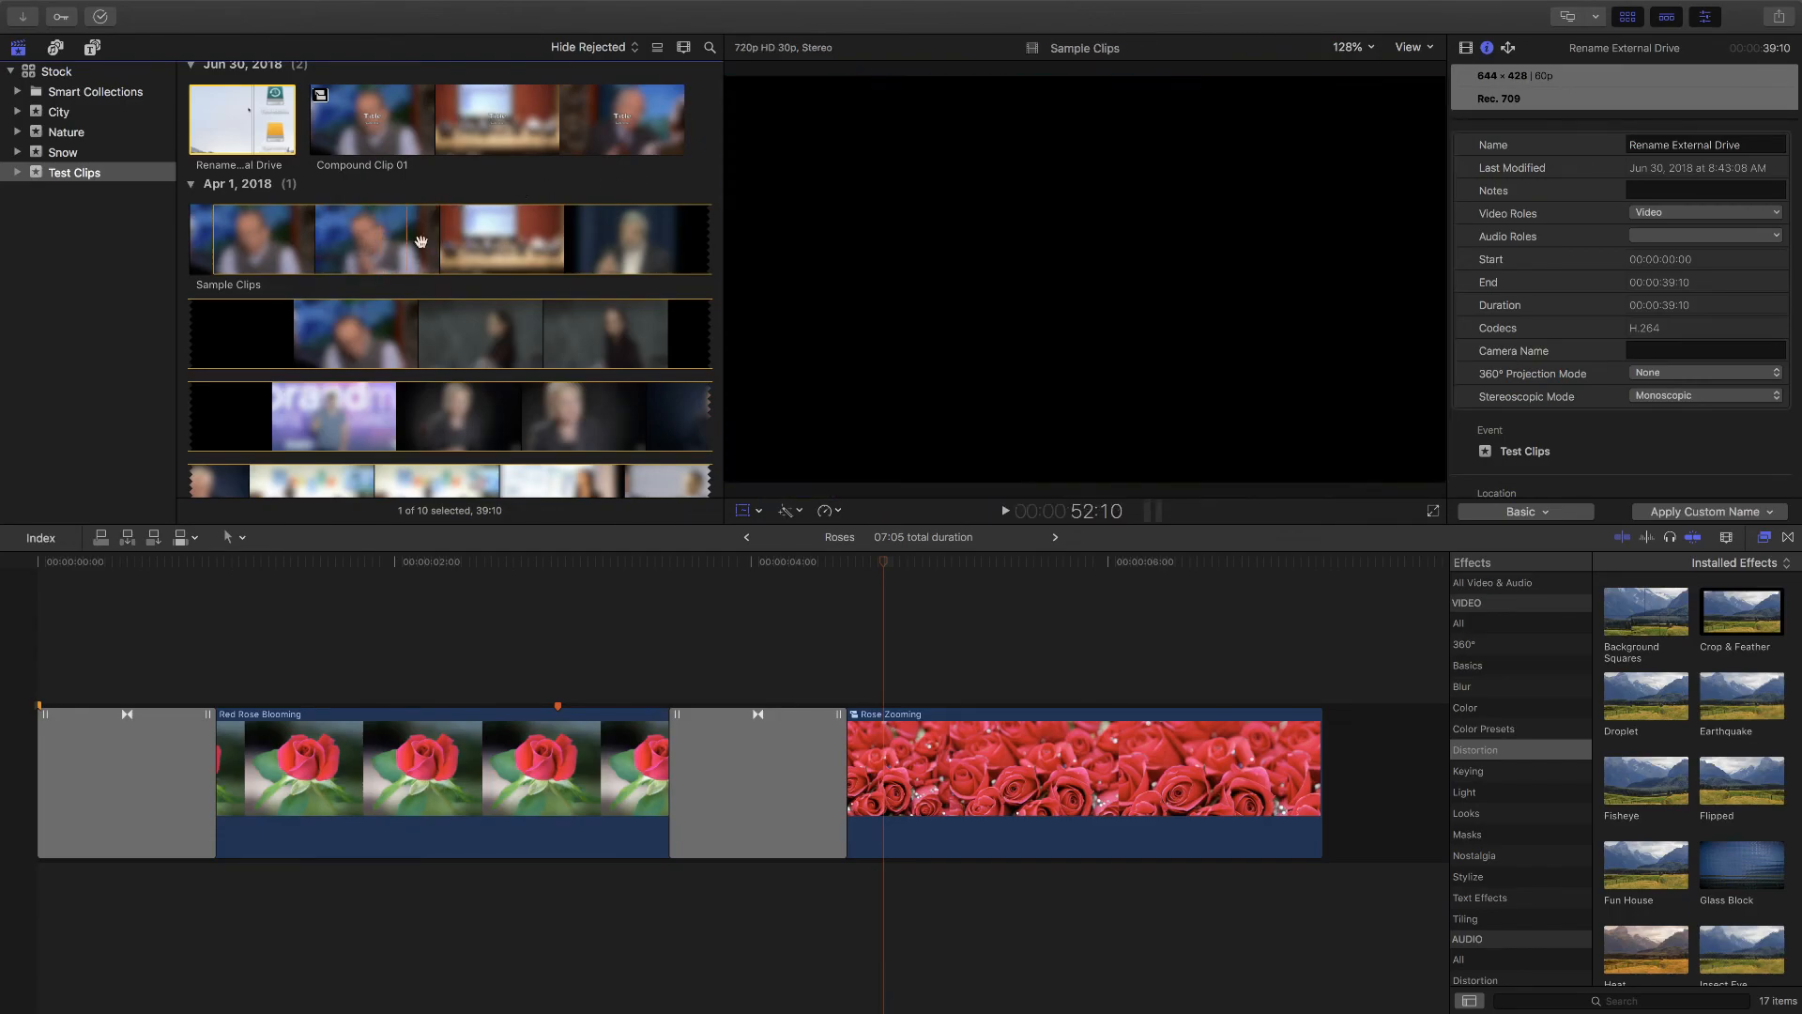
pyautogui.click(350, 256)
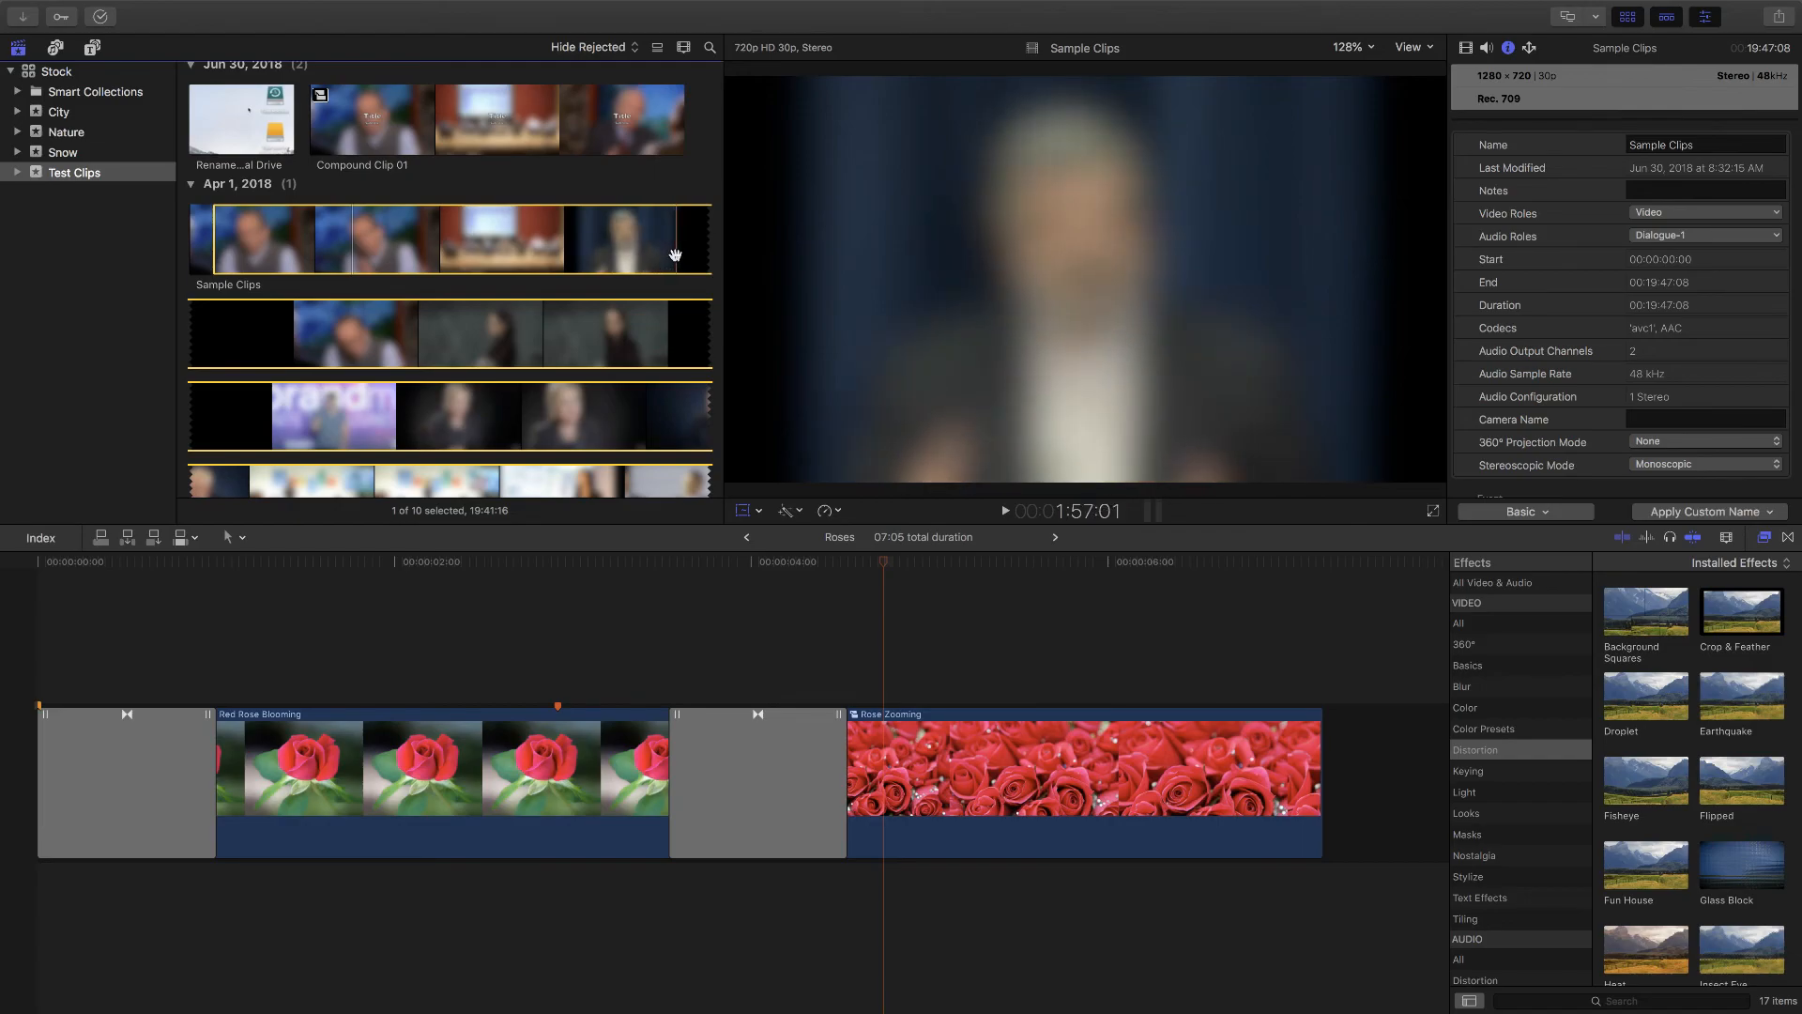
# Step: Check the clips once more in list view, restore filmstrip view, and switch away from Final Cut Pro
pyautogui.click(656, 47)
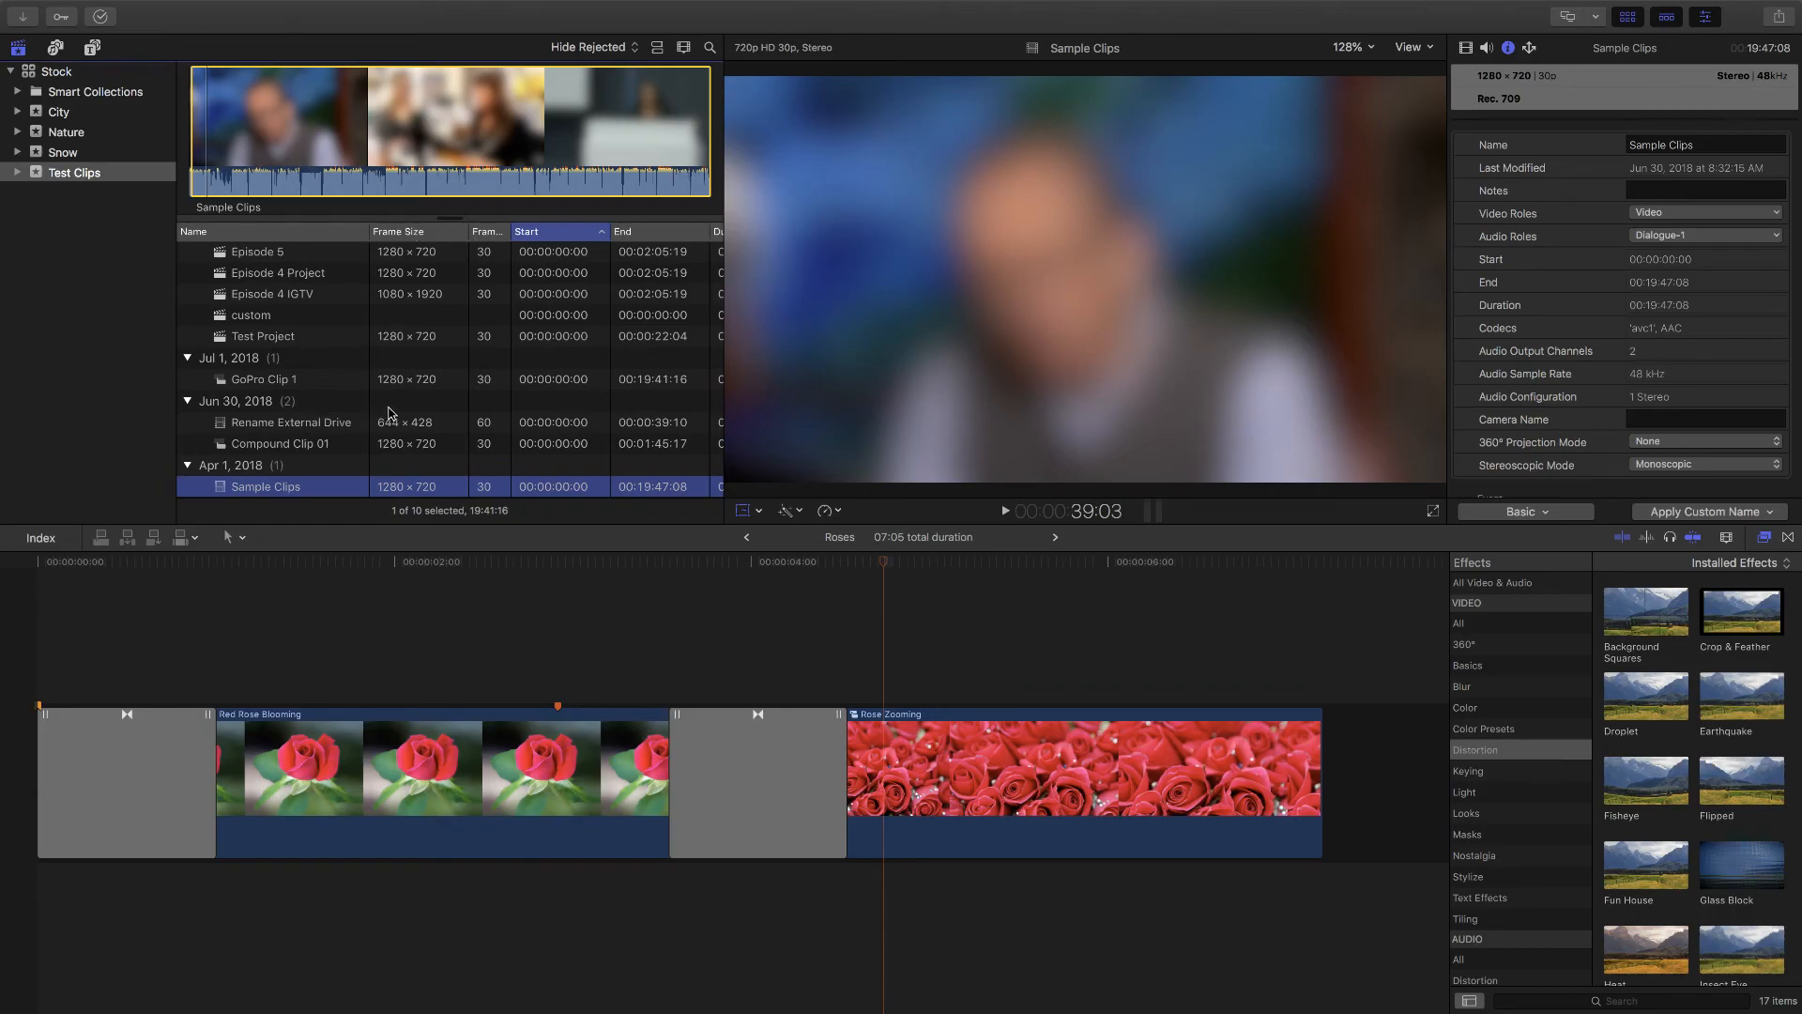
pyautogui.click(657, 47)
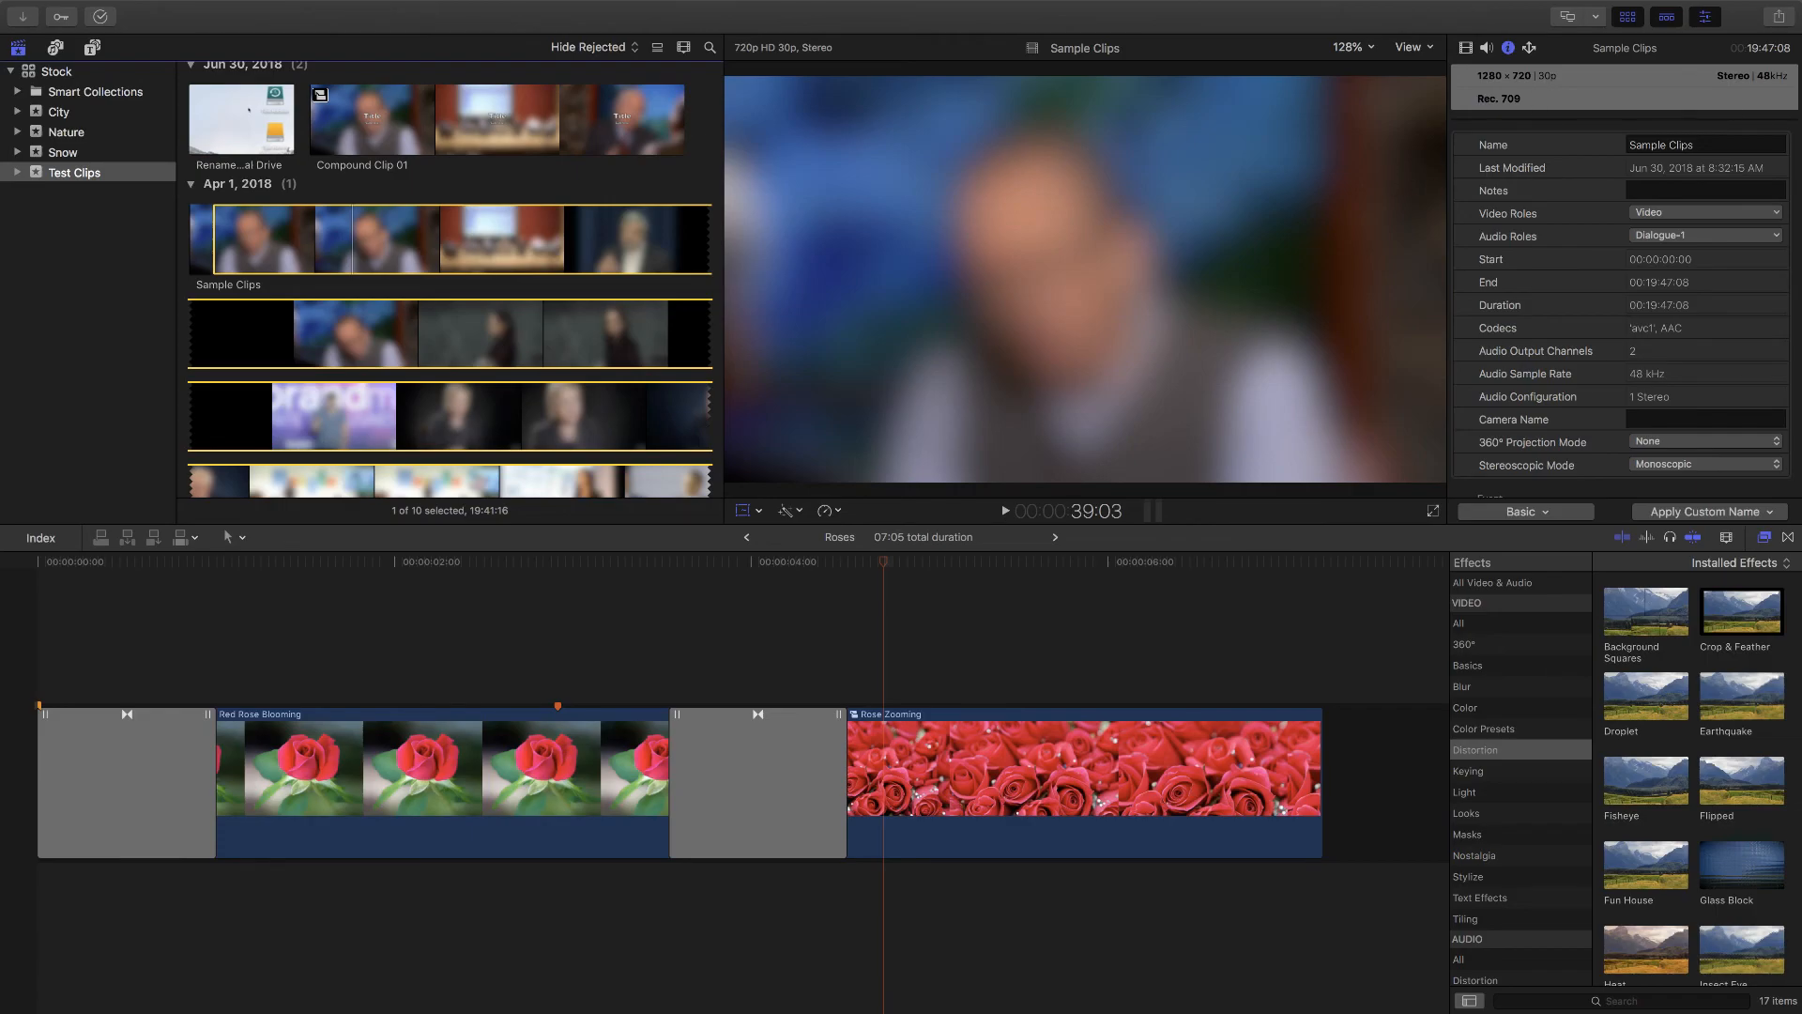
pyautogui.press('super+Tab')
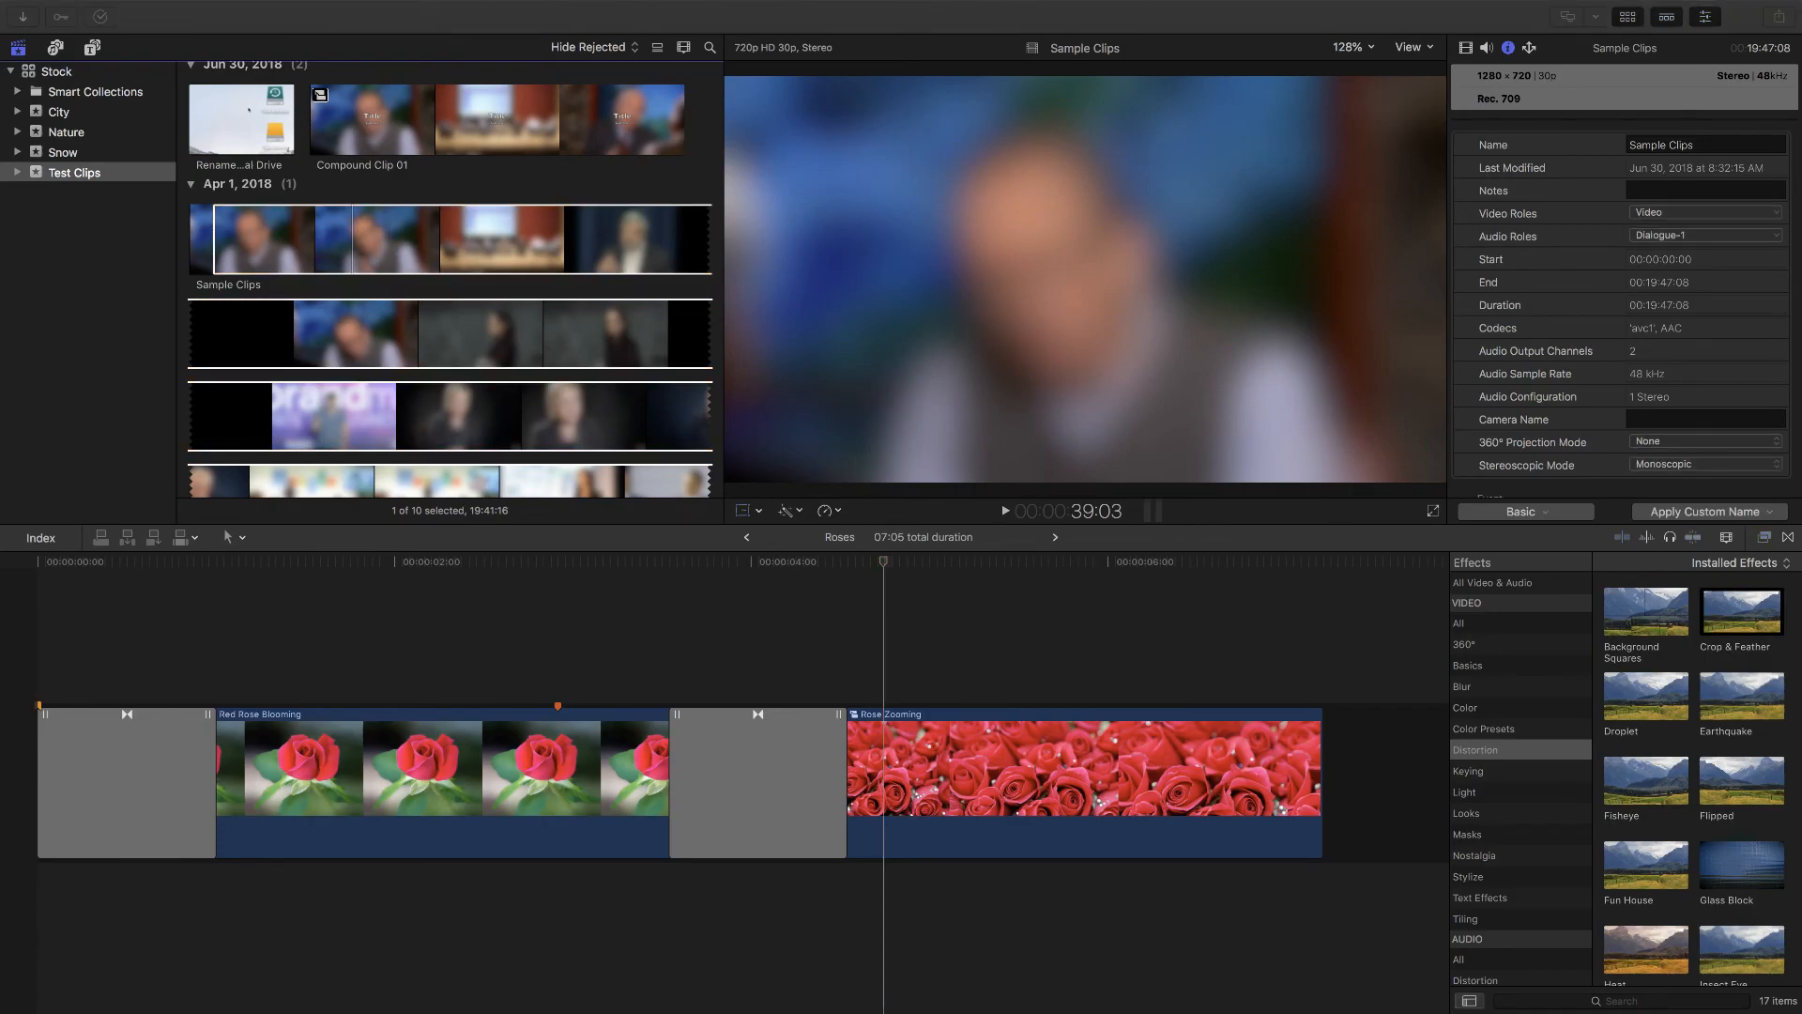